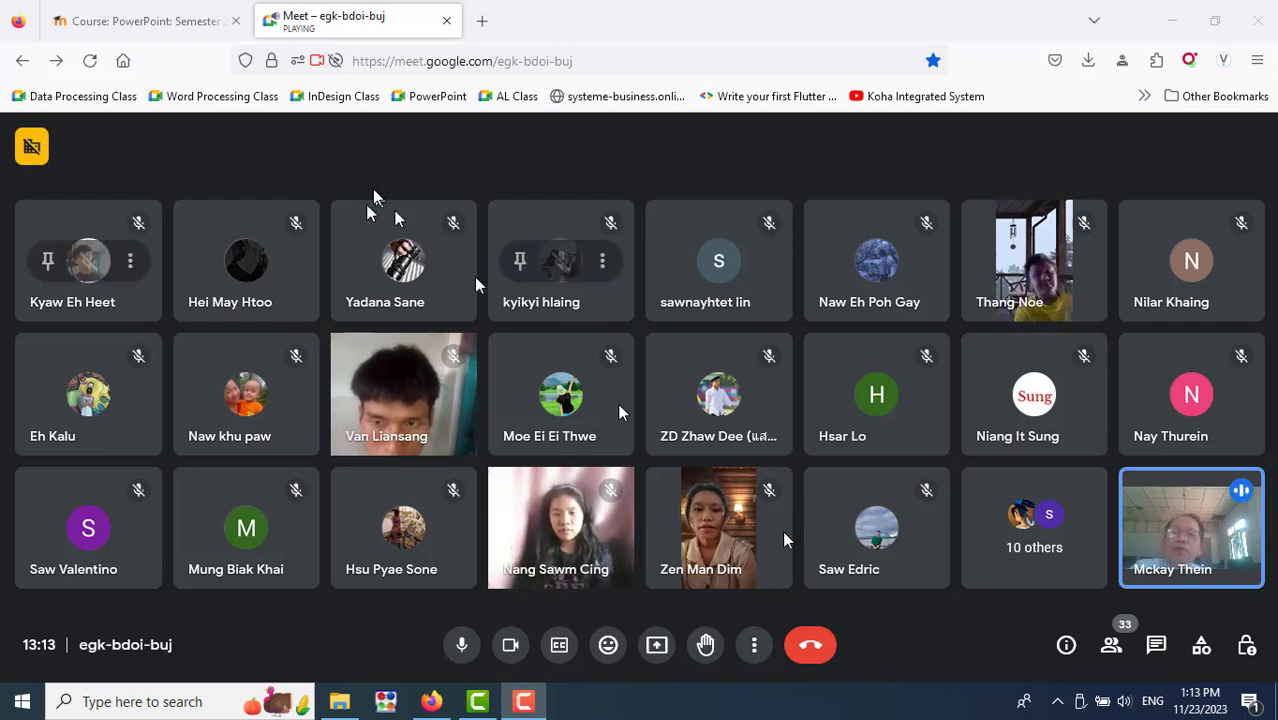
Switch from the Meet call to the 'Course: PowerPoint' tab in Moodle
left_click(168, 30)
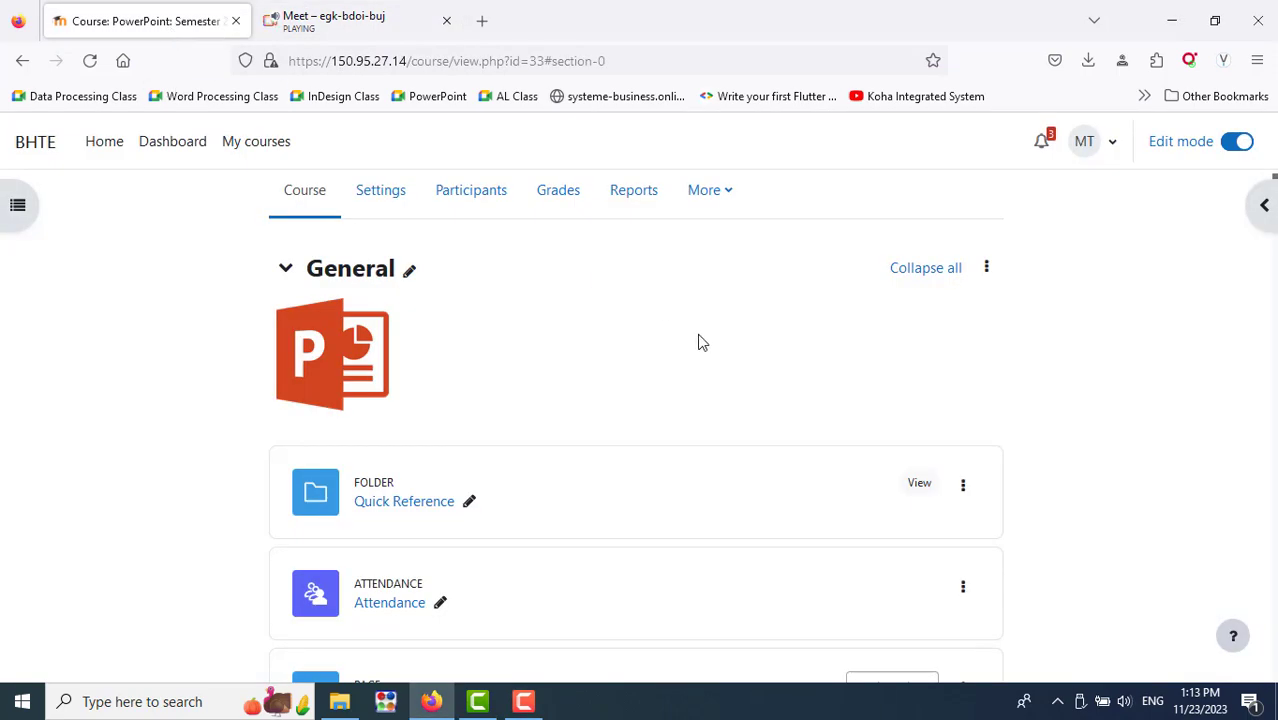
Delete the hidden Class 2 label in Week 3 and confirm the deletion
scroll(1005, 427, "down", 10)
scroll(1005, 427, "down", 3)
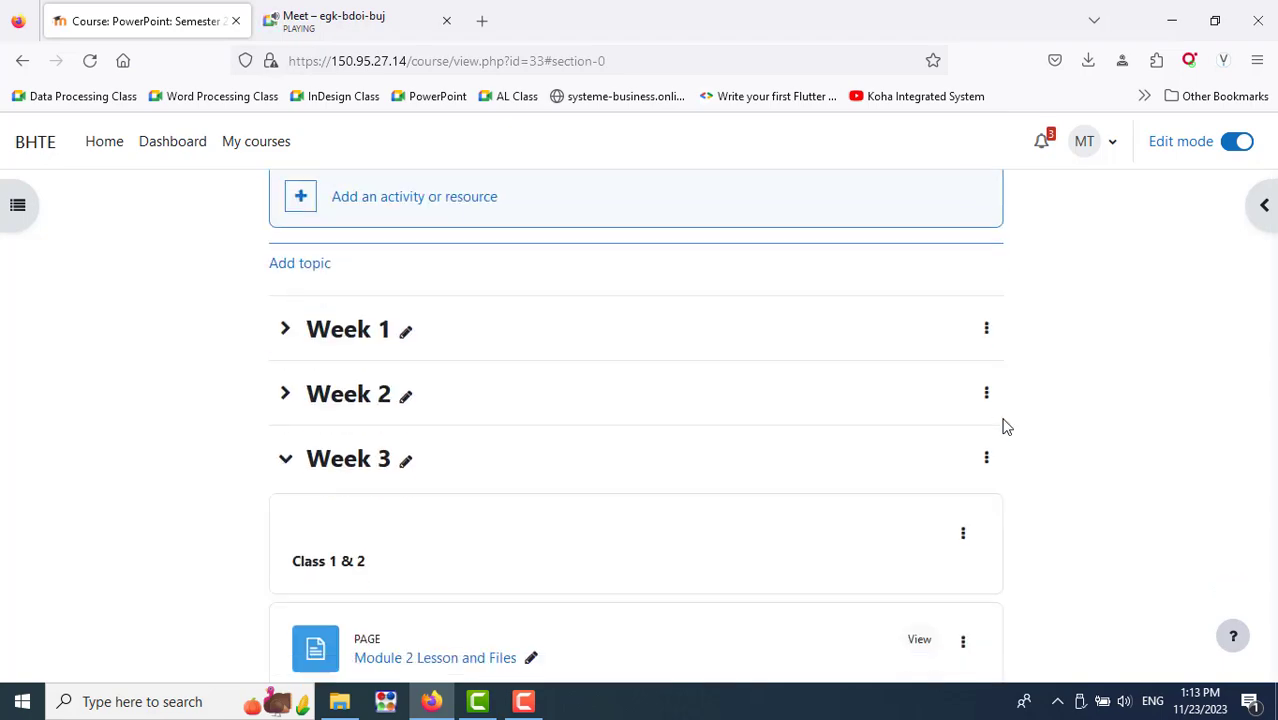
scroll(1004, 423, "down", 2)
scroll(1004, 422, "up", 2)
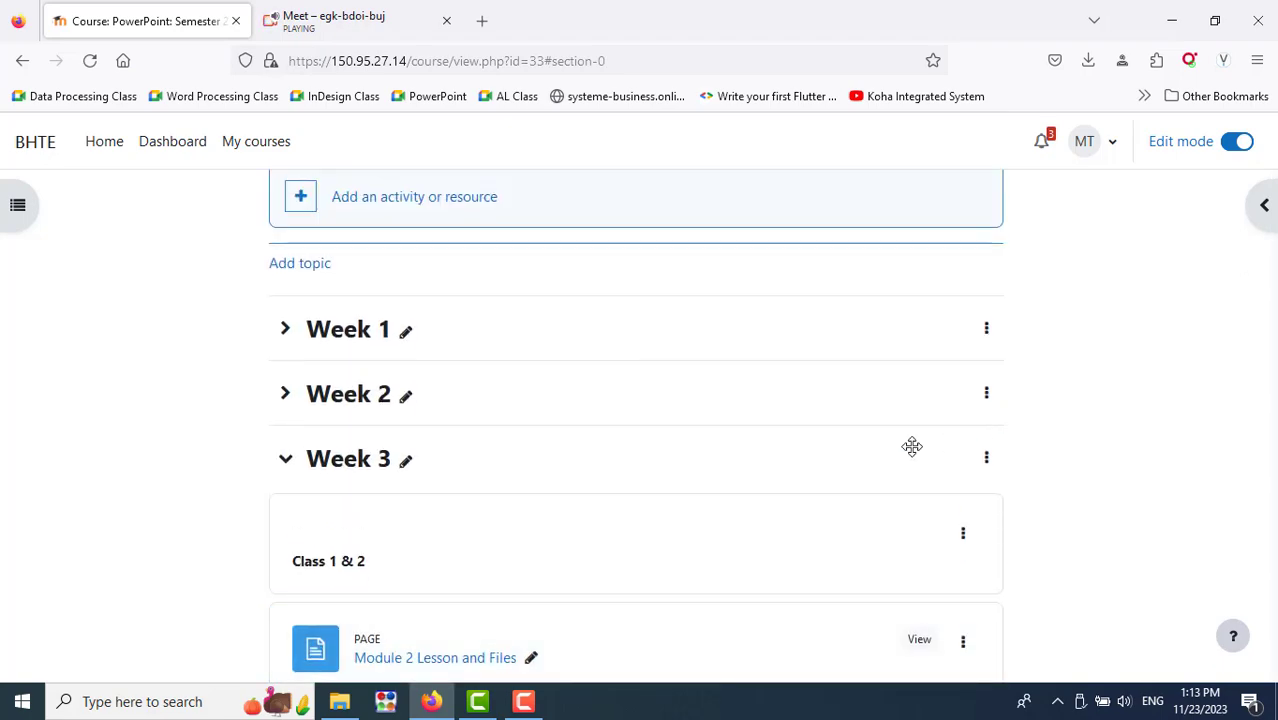
scroll(912, 446, "down", 5)
scroll(912, 446, "up", 3)
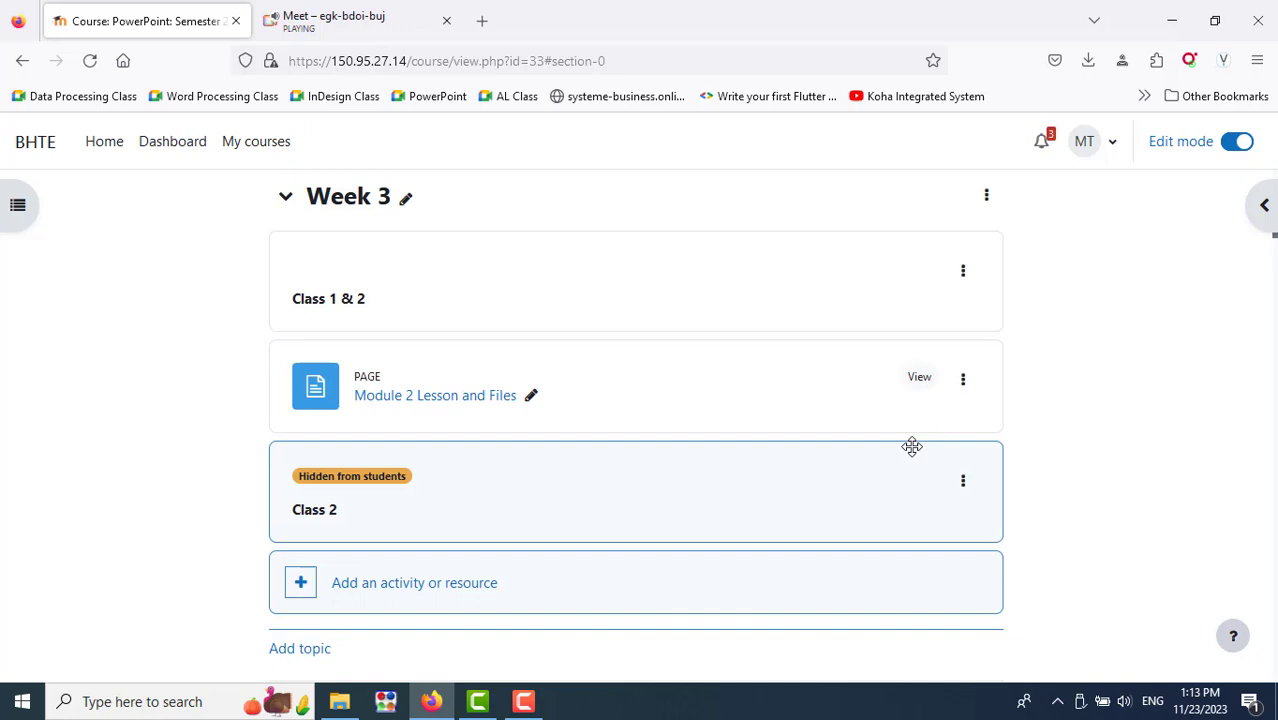
scroll(912, 446, "up", 3)
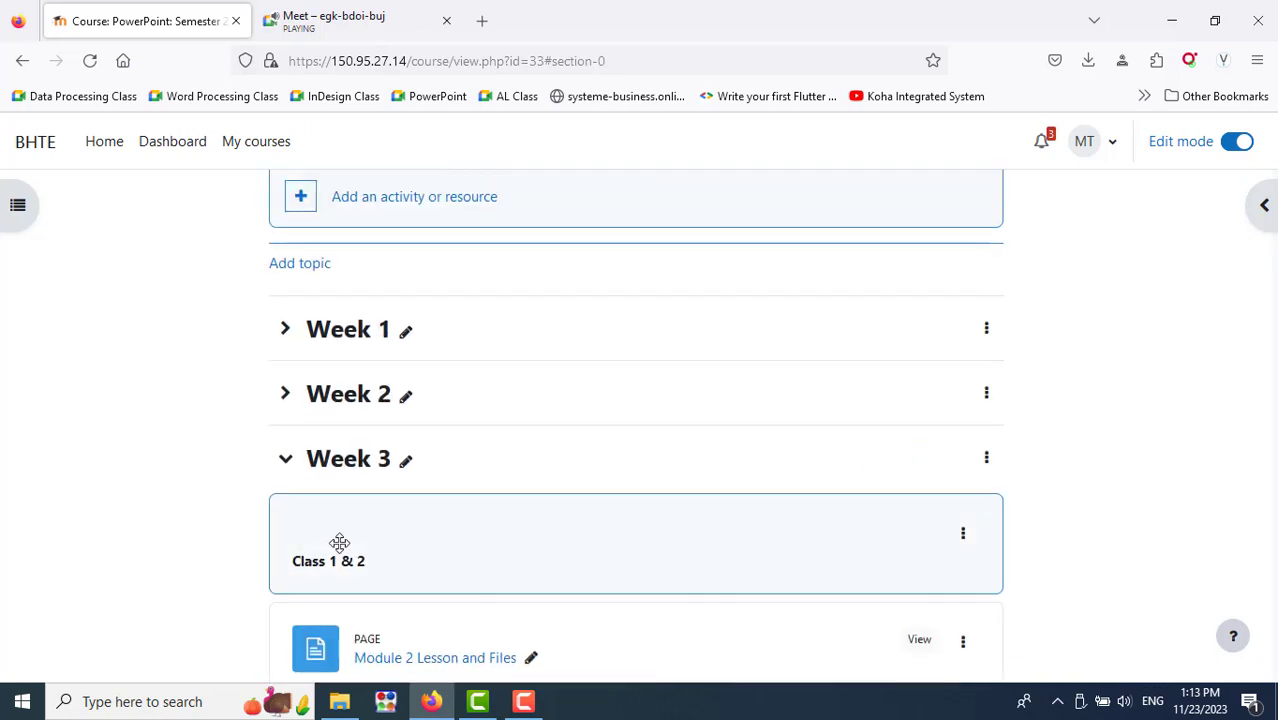
scroll(587, 433, "down", 3)
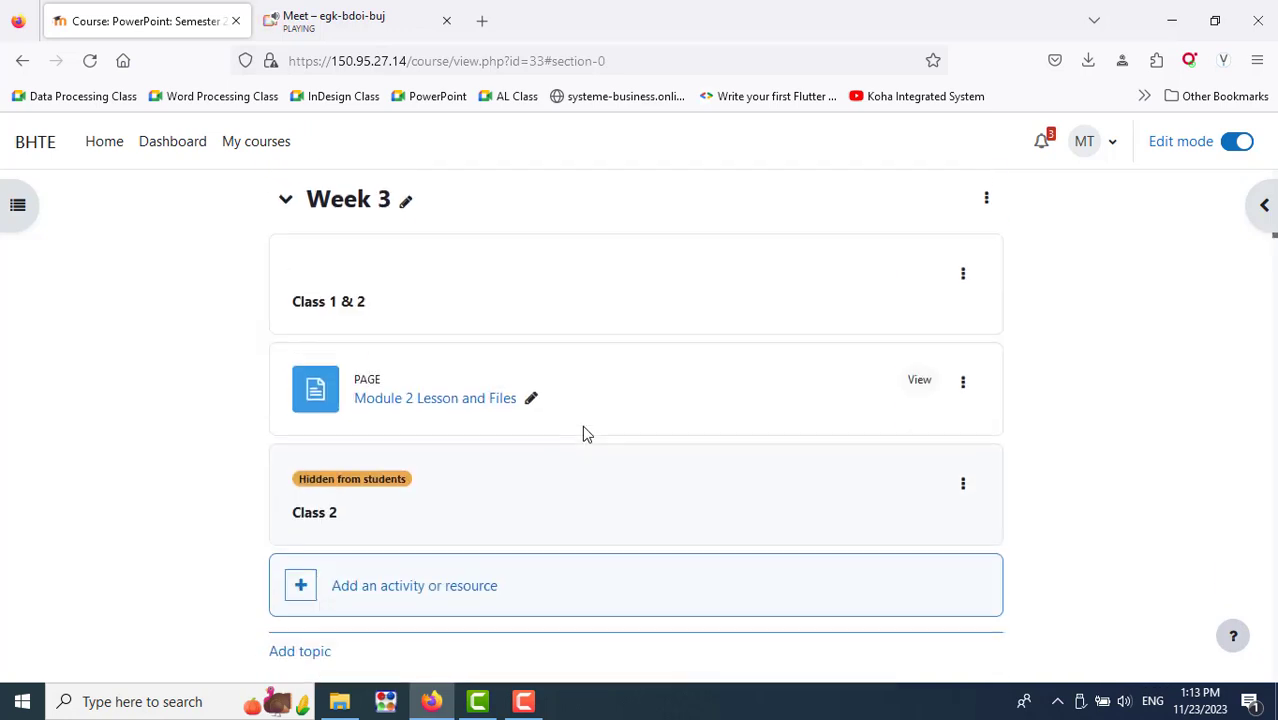
left_click(963, 483)
left_click(895, 665)
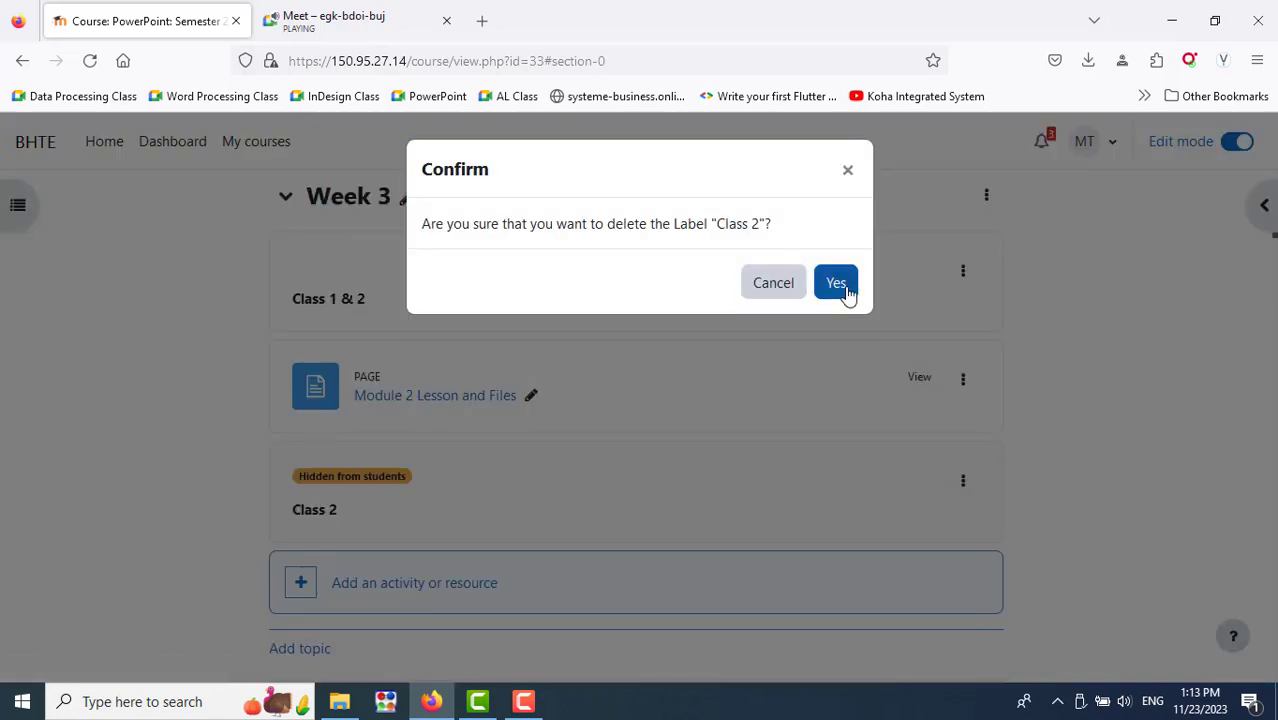
left_click(836, 287)
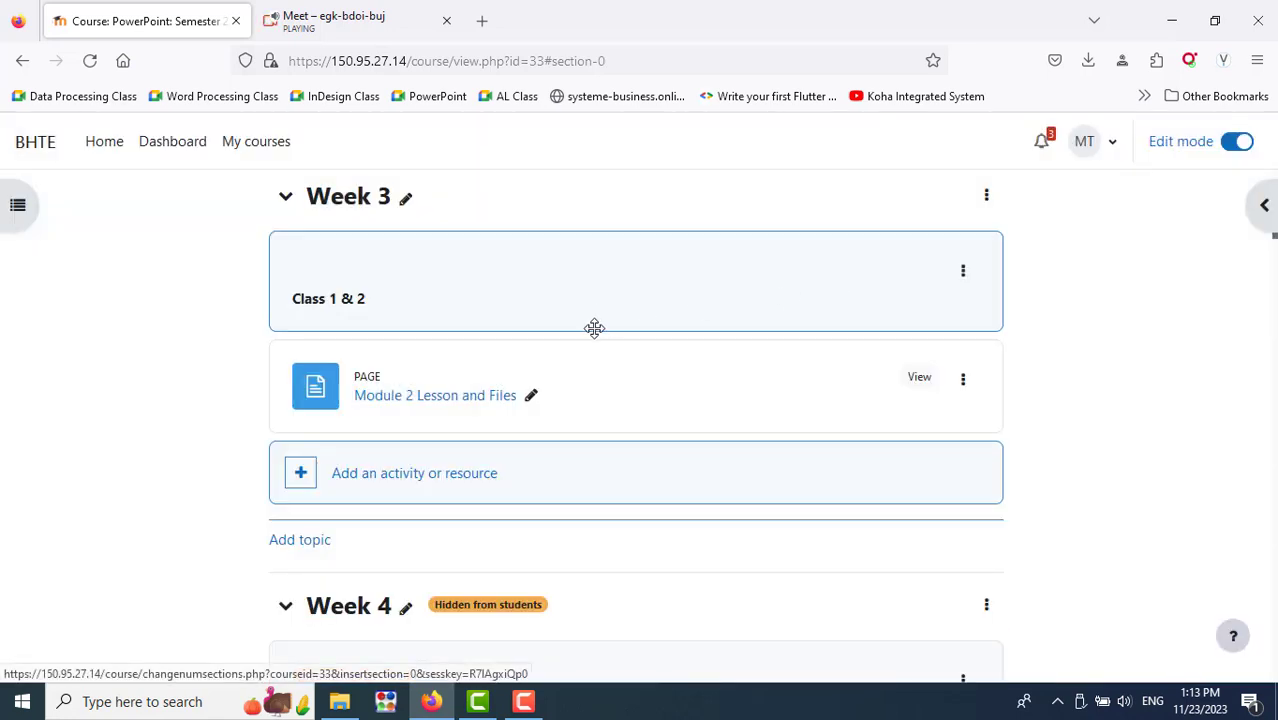
Switch back to the Google Meet call tab
left_click(335, 22)
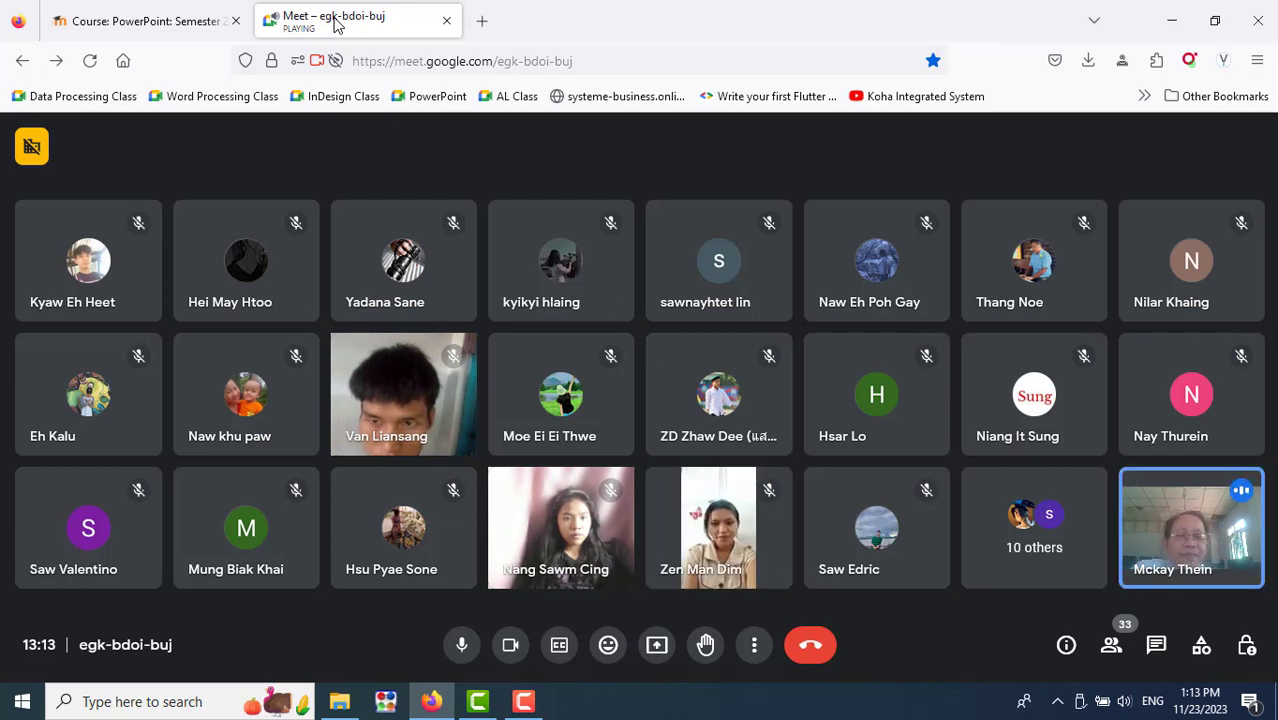
Expand Week 2 on the course page and open its Discussion forum's Discussion Prompt thread
left_click(182, 20)
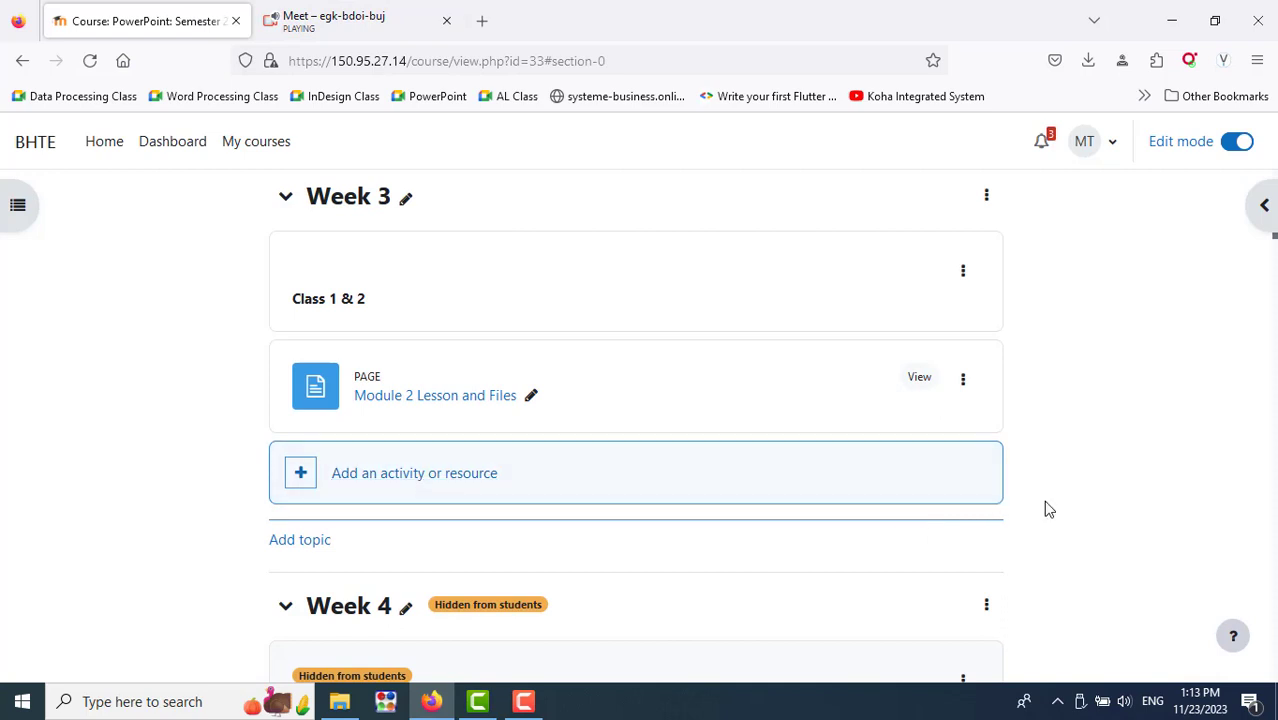
scroll(360, 360, "up", 3)
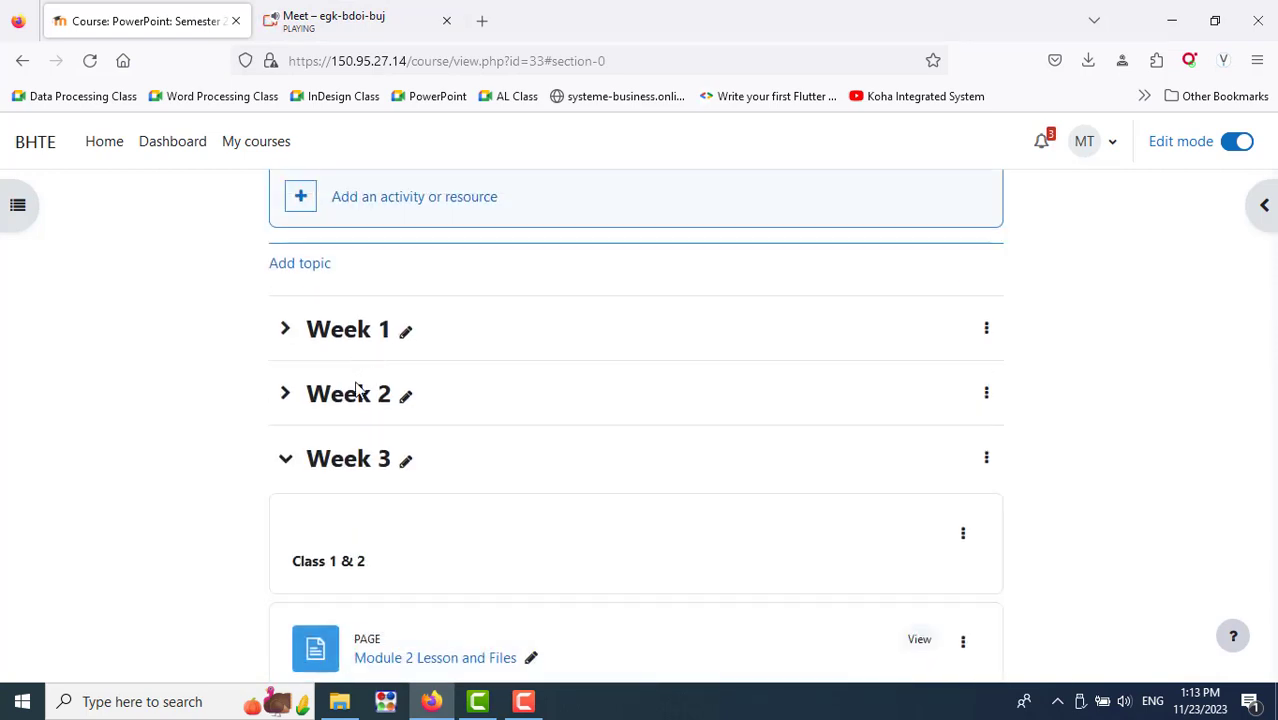
left_click(286, 396)
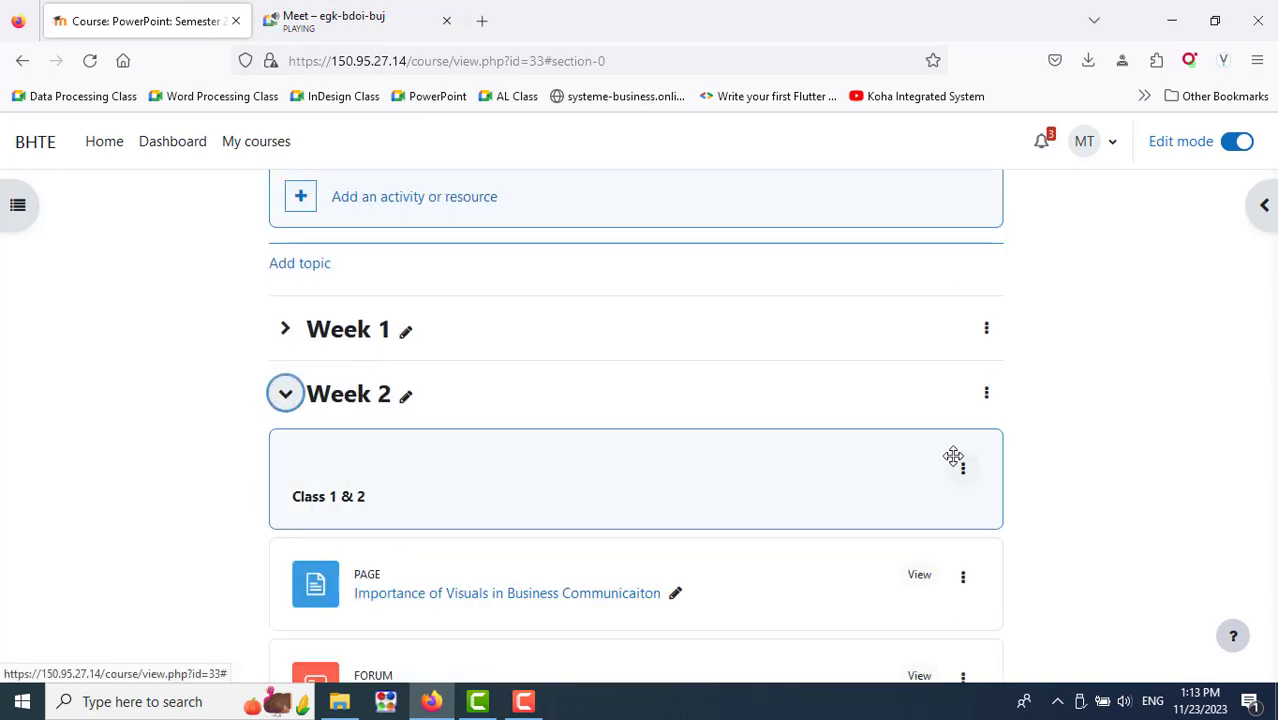
scroll(955, 464, "down", 3)
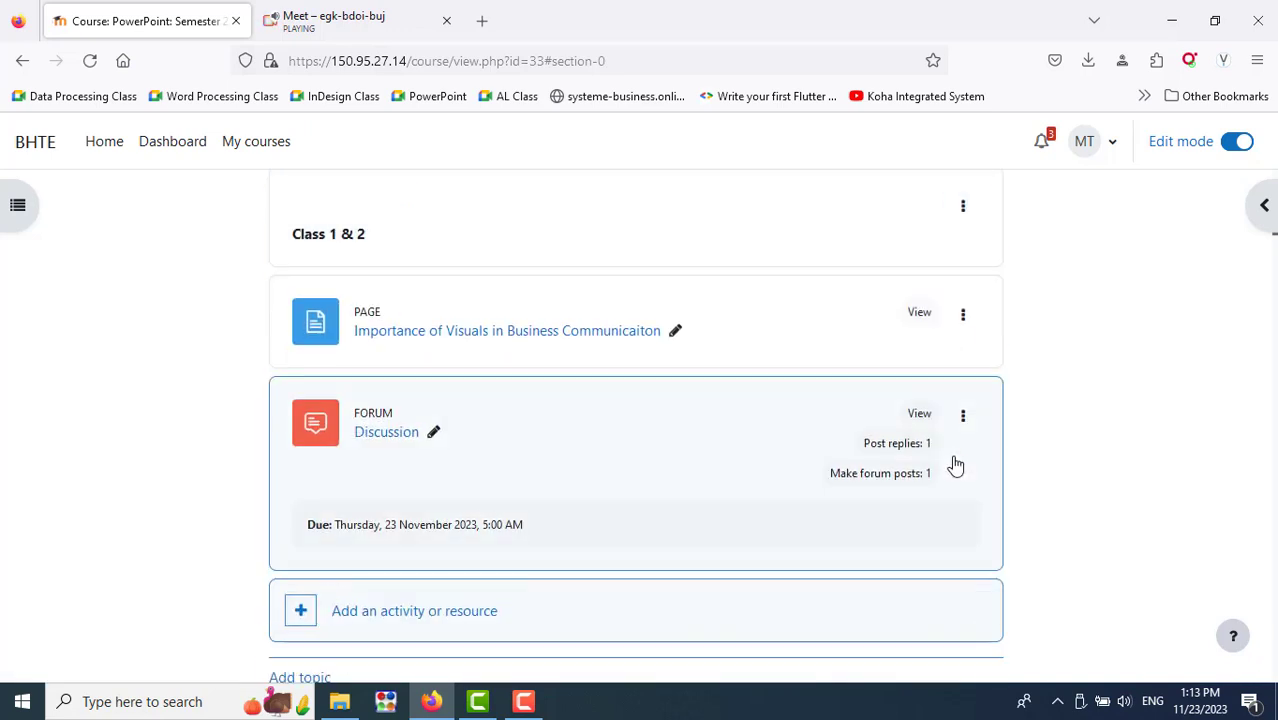
left_click(380, 440)
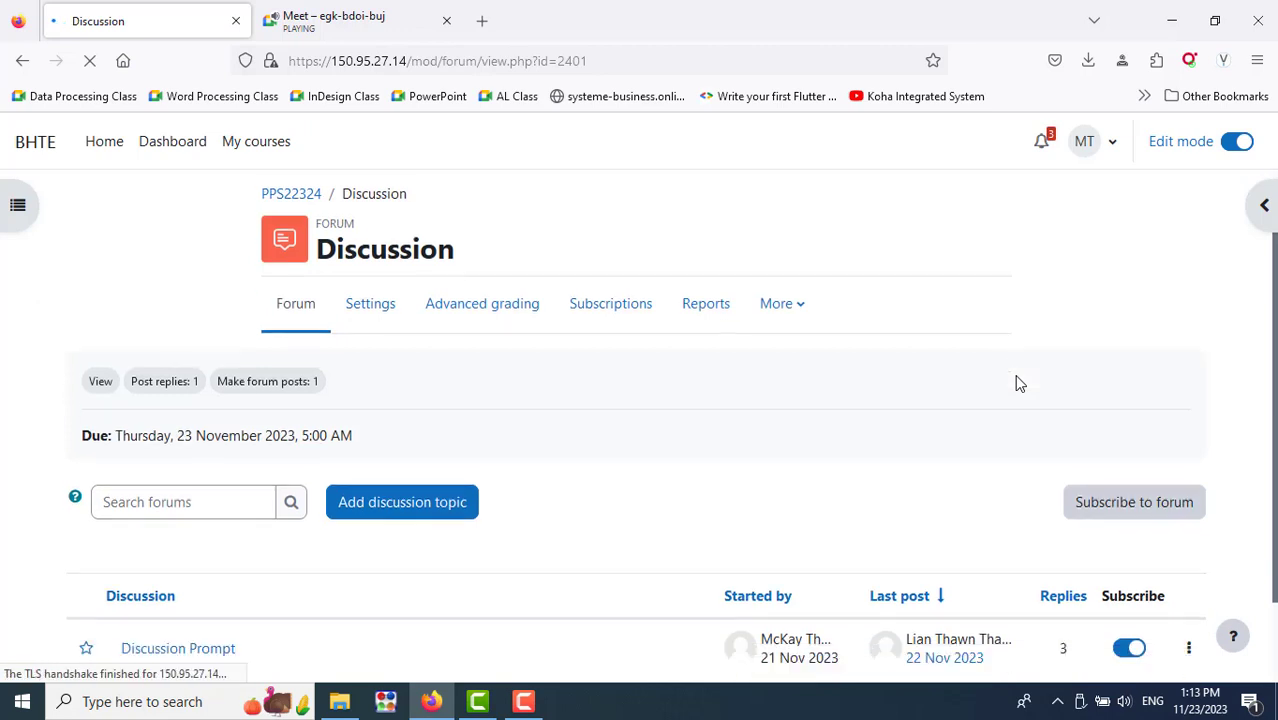
scroll(342, 563, "down", 1)
left_click(195, 560)
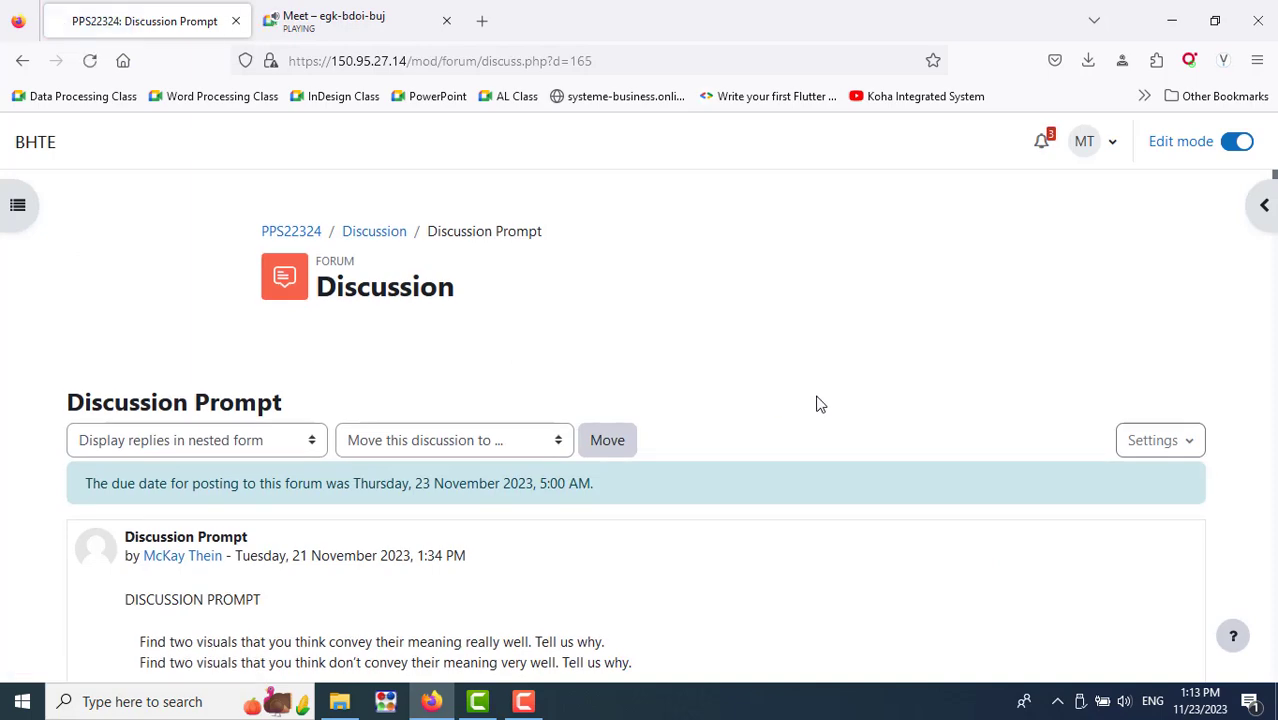
scroll(819, 403, "down", 3)
scroll(819, 403, "down", 3)
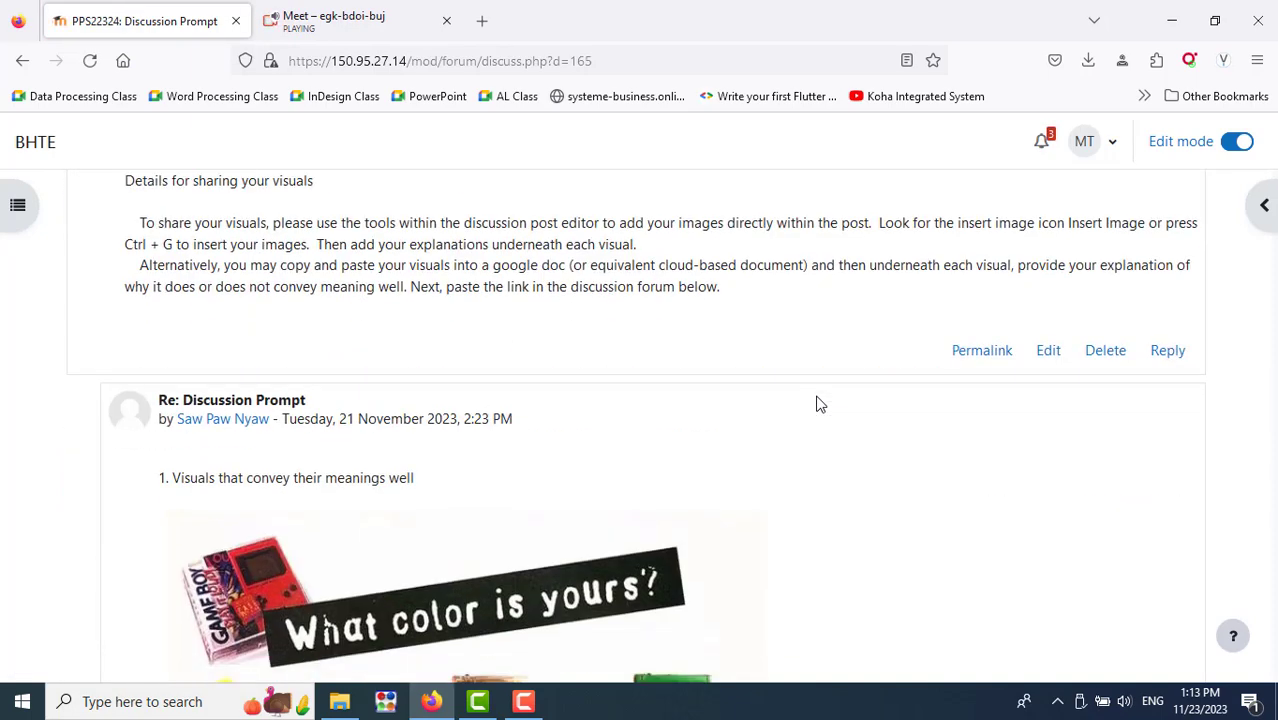
scroll(819, 403, "down", 3)
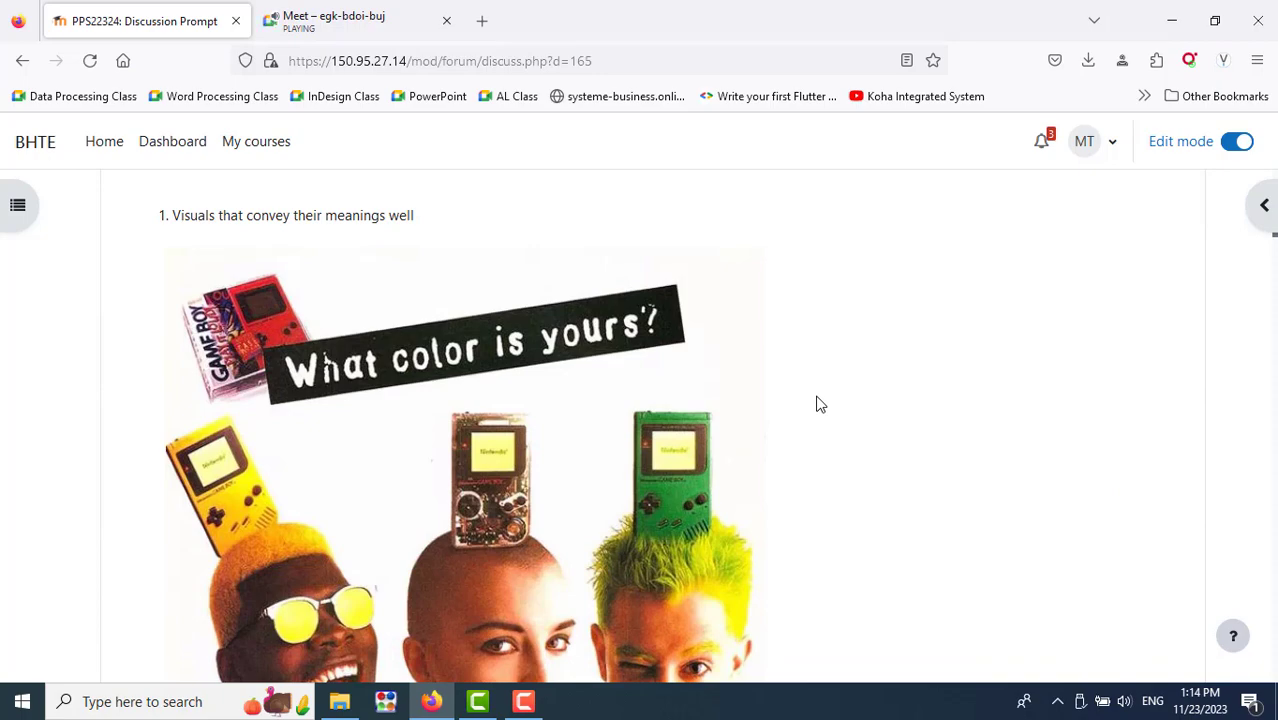
scroll(819, 403, "down", 3)
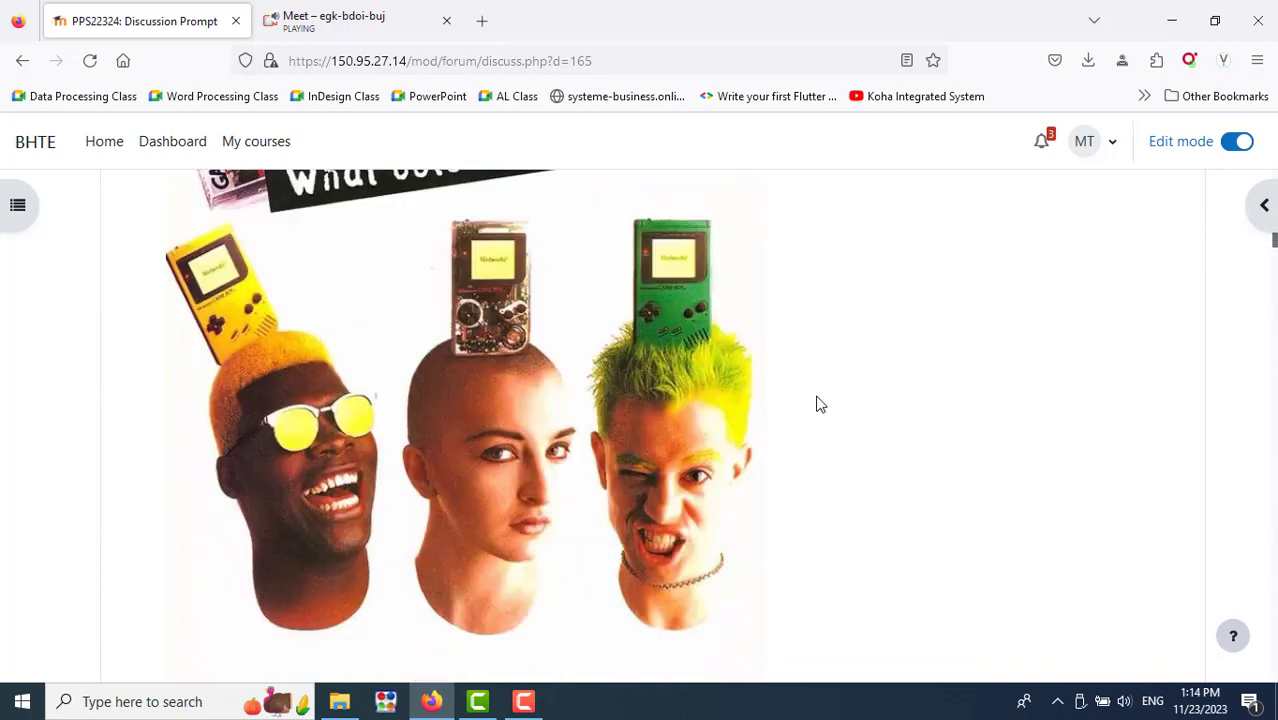
scroll(819, 403, "down", 3)
scroll(819, 403, "down", 3)
scroll(819, 403, "up", 5)
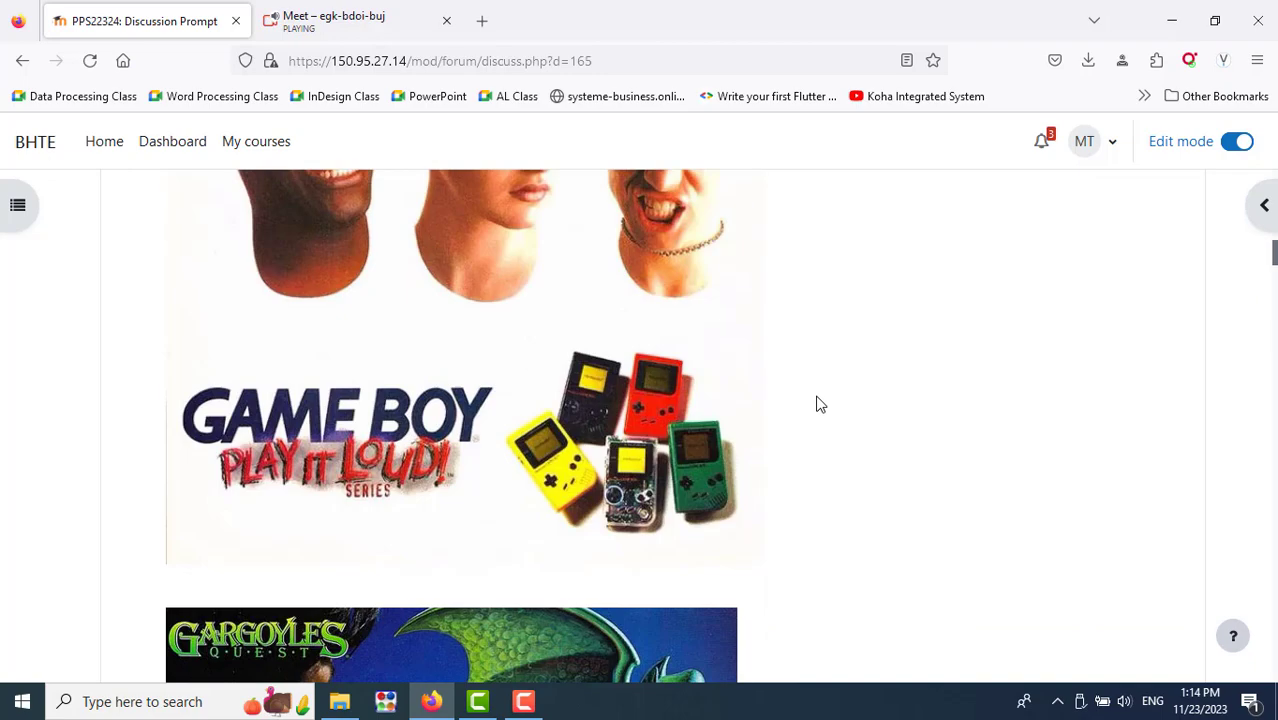
scroll(819, 403, "up", 5)
scroll(819, 403, "up", 3)
scroll(819, 403, "down", 3)
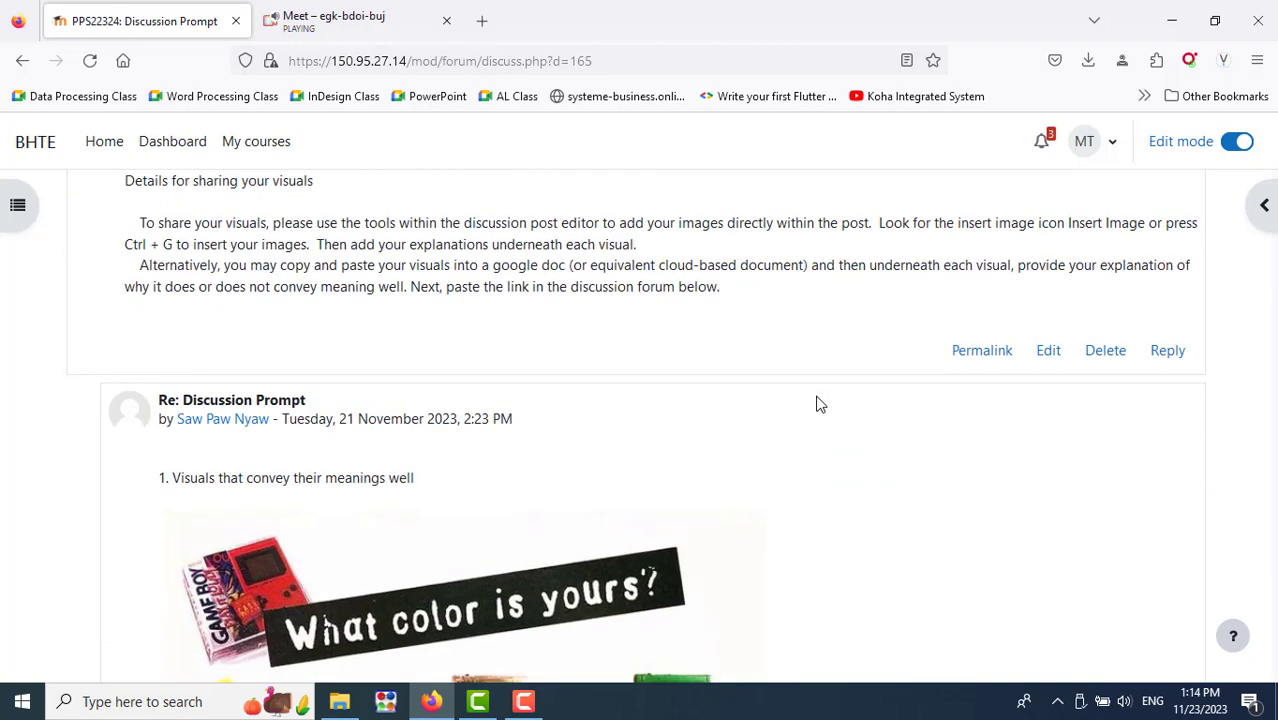
scroll(819, 403, "down", 3)
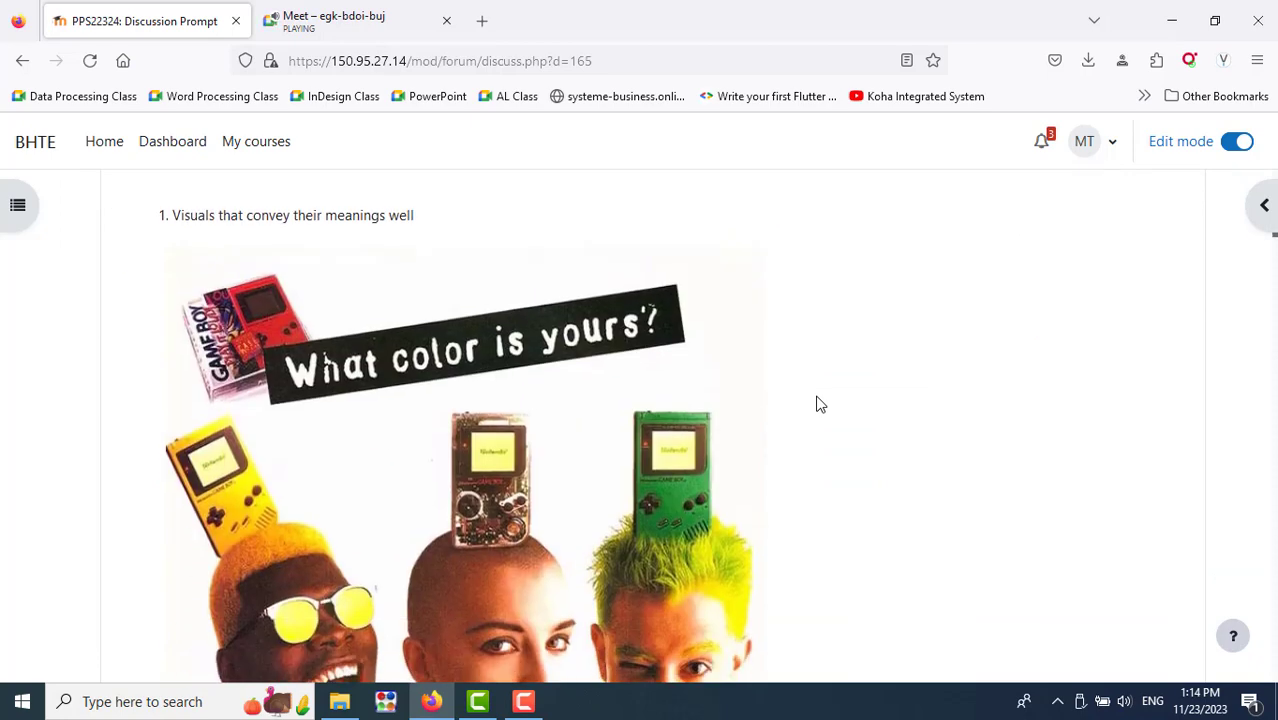
scroll(819, 403, "down", 3)
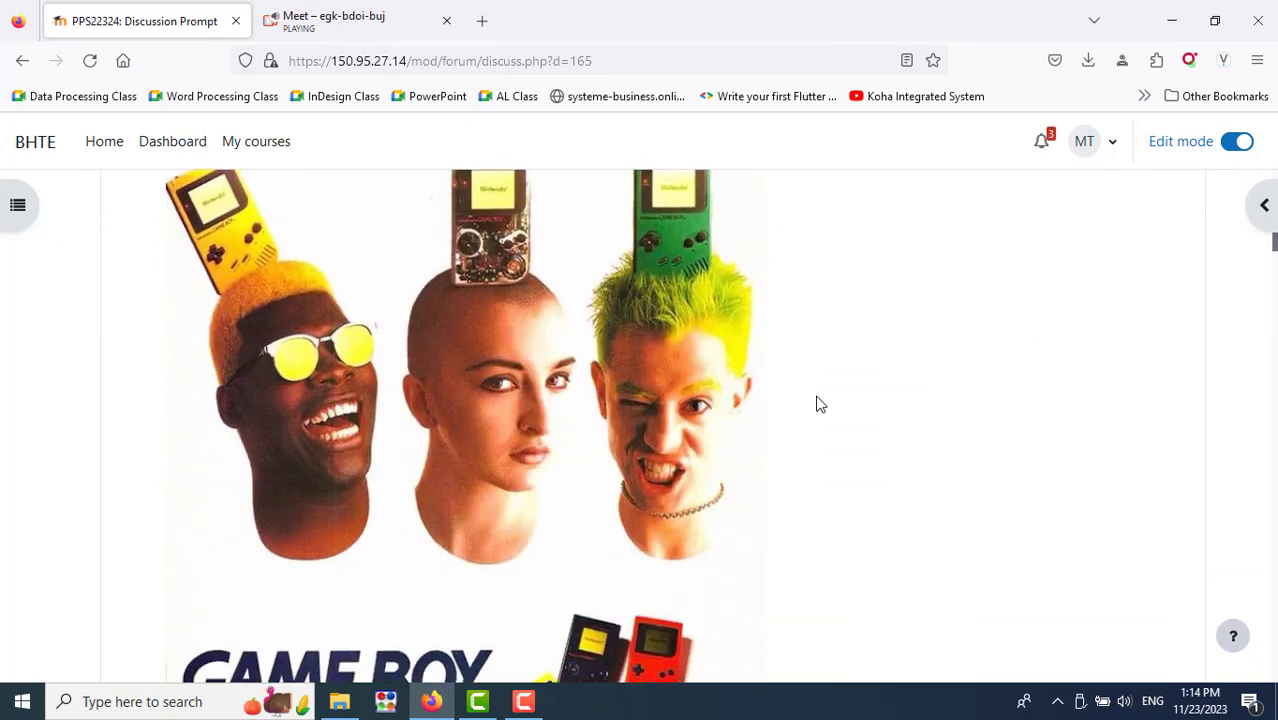
scroll(819, 403, "up", 2)
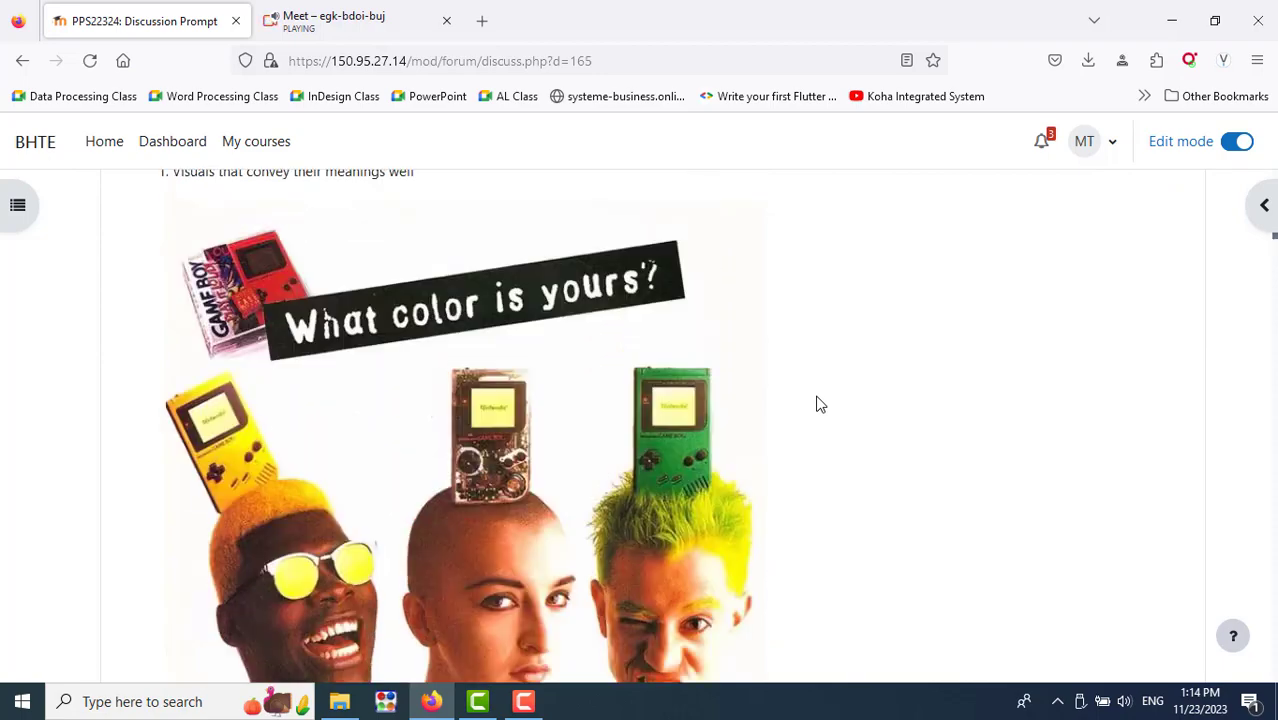
scroll(819, 403, "down", 5)
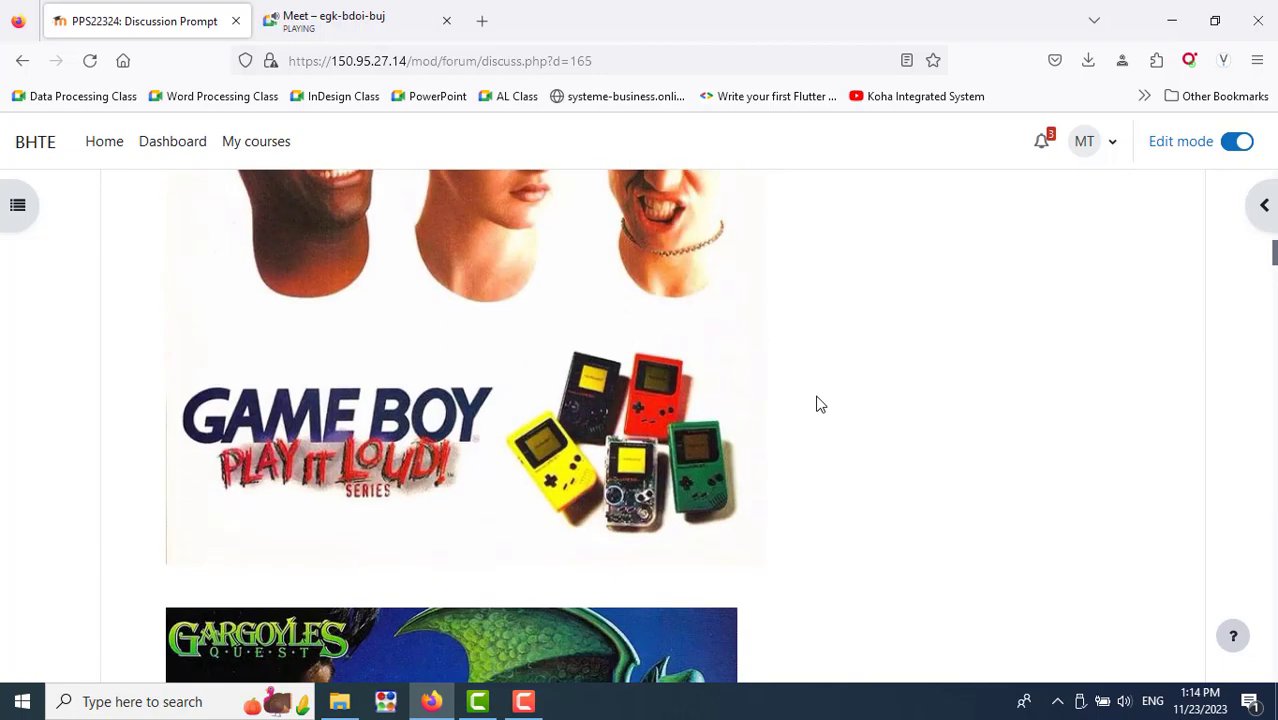
scroll(819, 403, "down", 3)
scroll(819, 403, "down", 3)
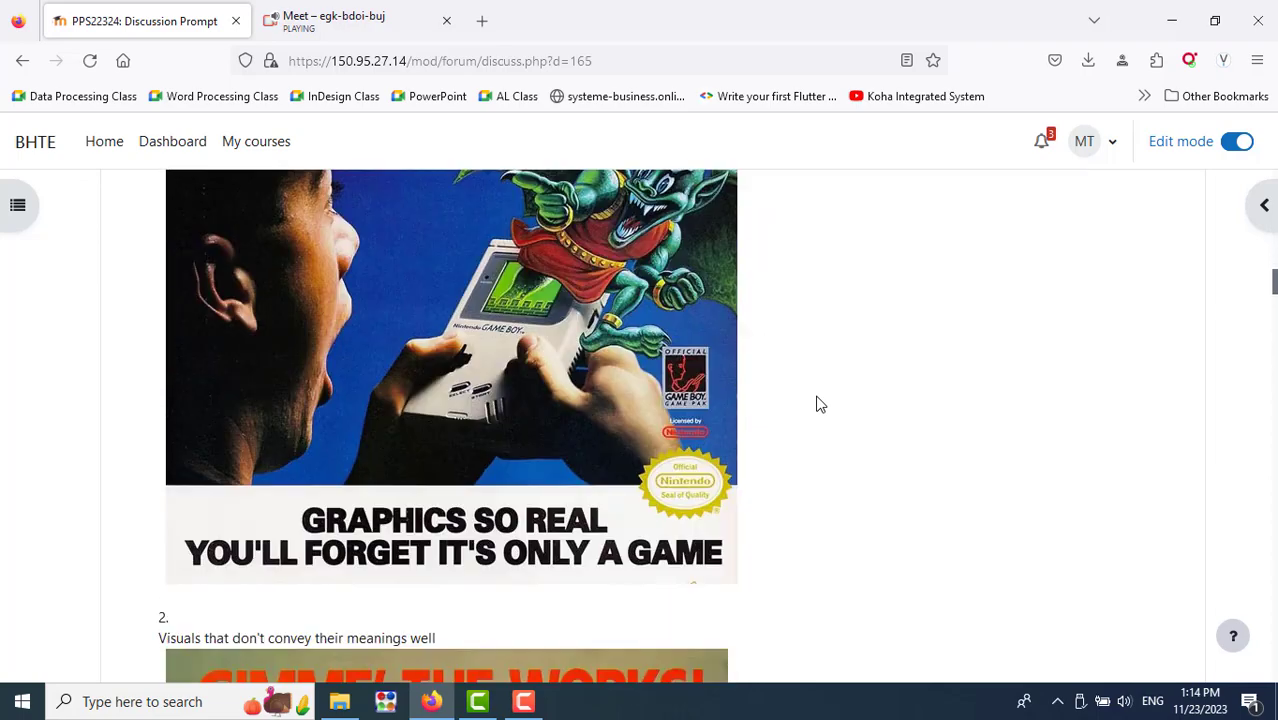
scroll(819, 403, "up", 3)
scroll(819, 403, "up", 1)
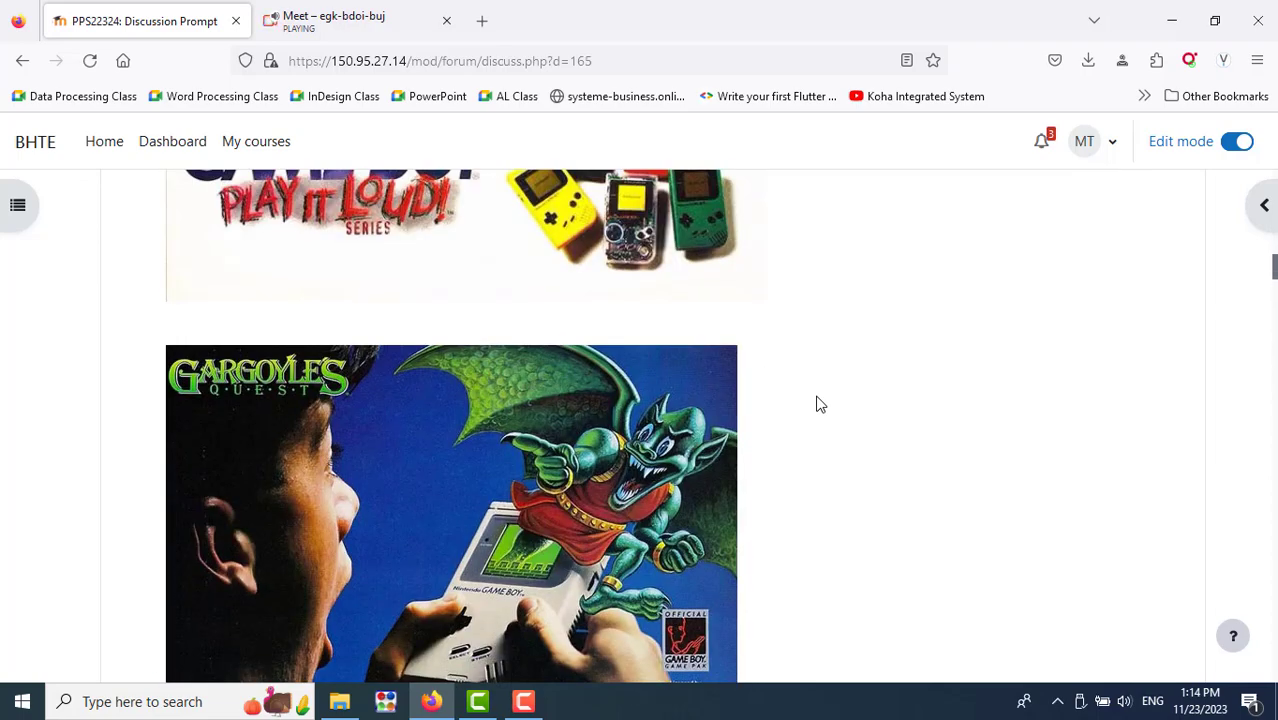
scroll(819, 403, "down", 5)
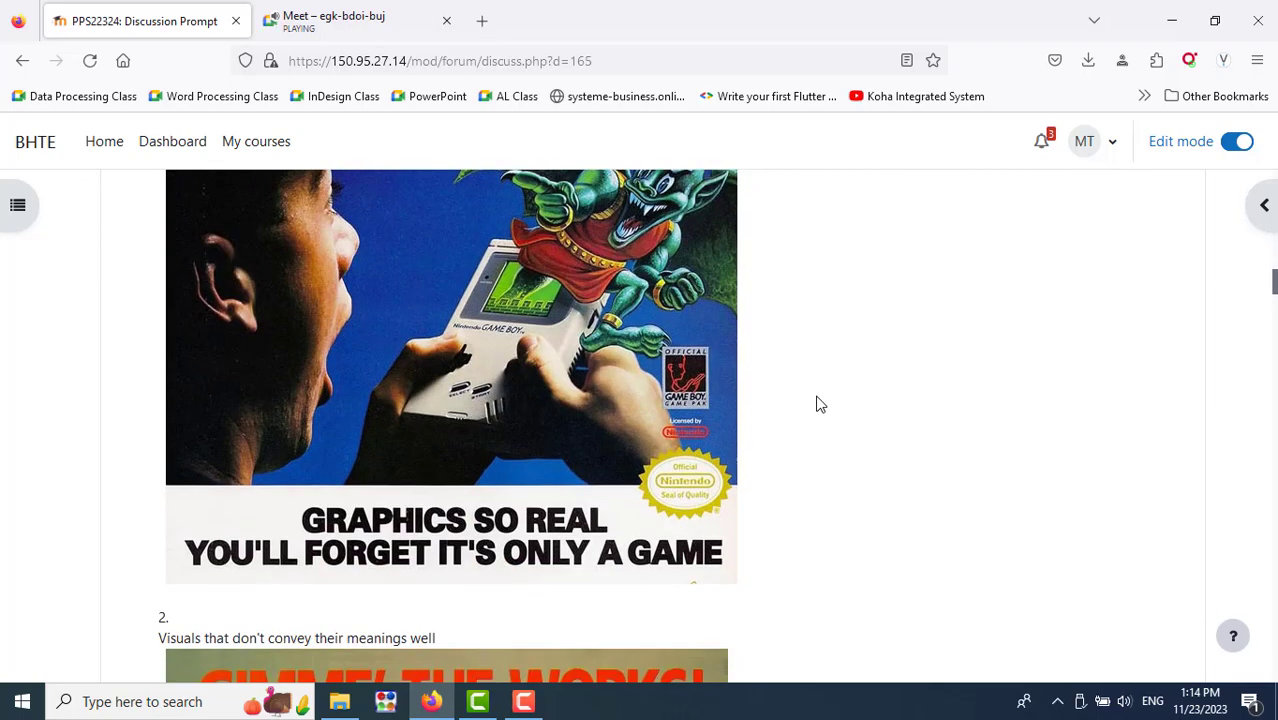
scroll(819, 403, "up", 5)
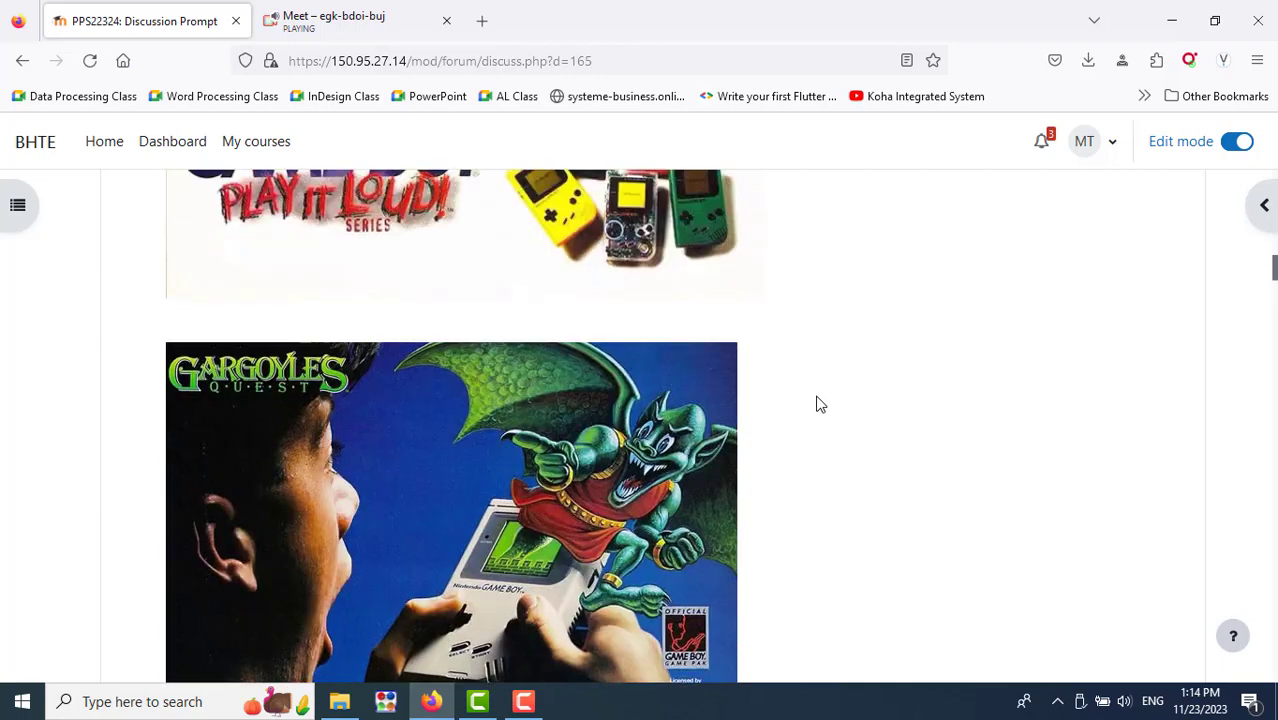
scroll(819, 403, "down", 2)
scroll(819, 403, "down", 8)
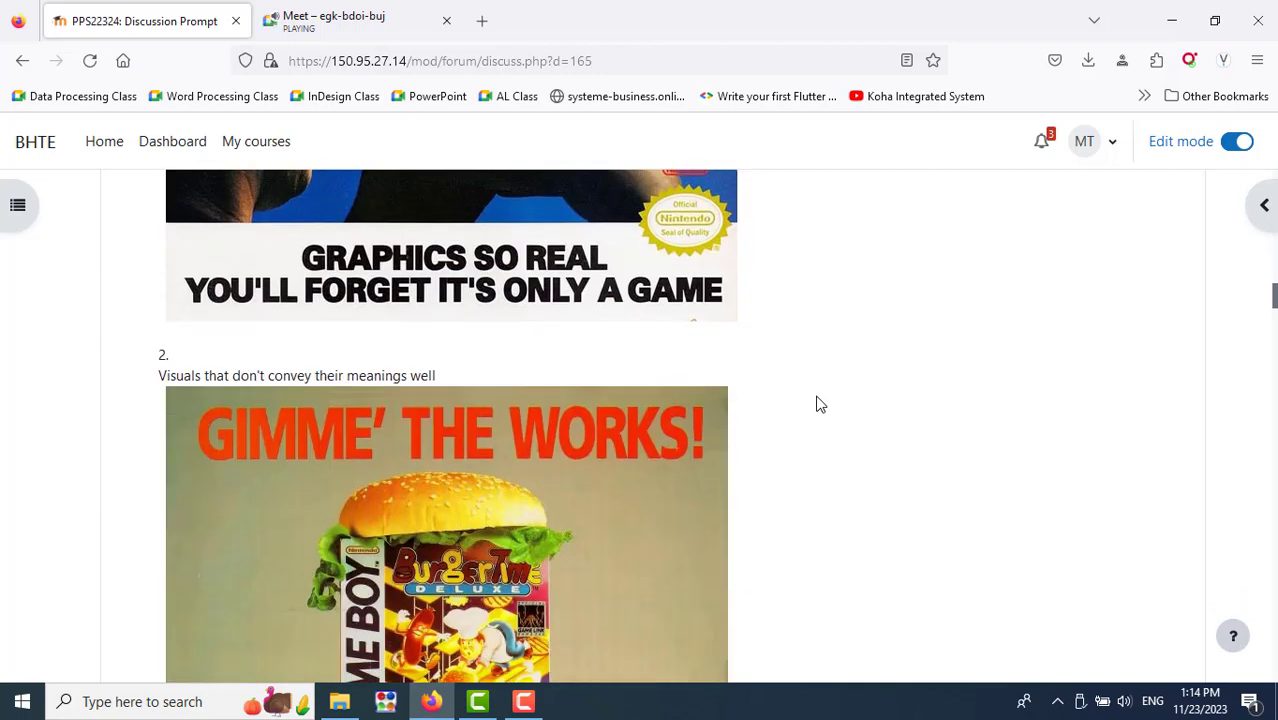
scroll(819, 403, "down", 3)
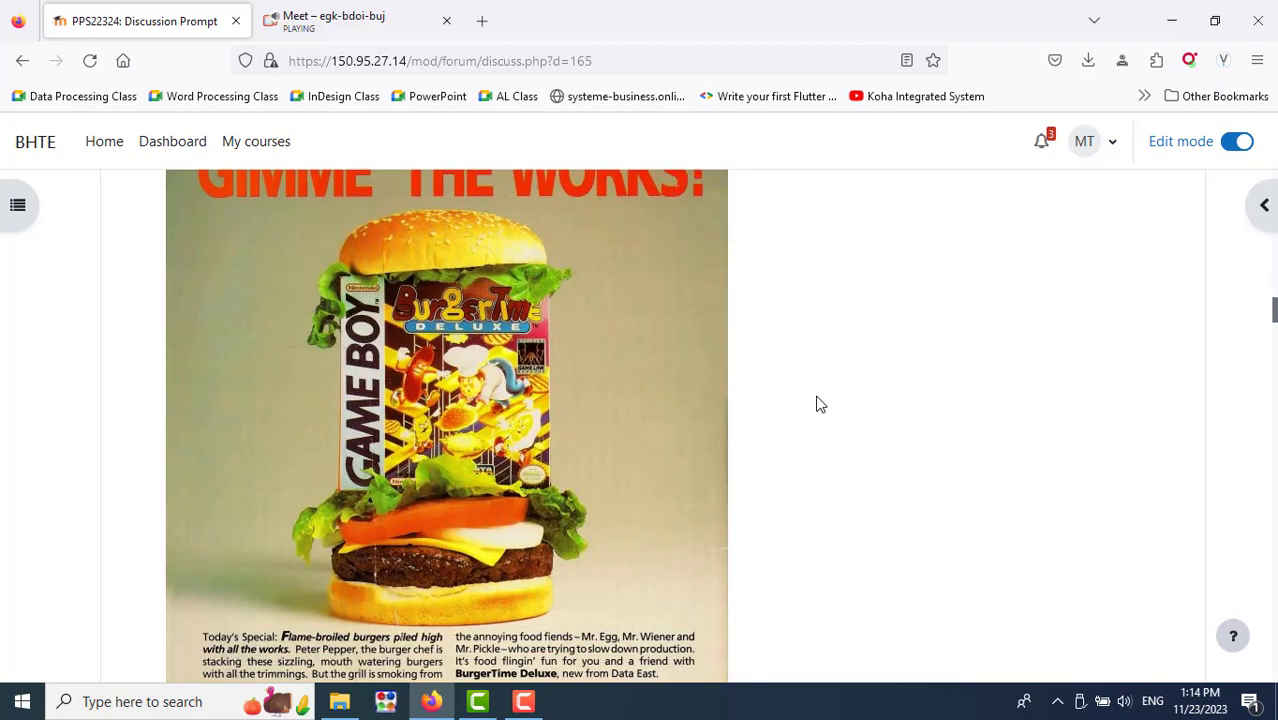
scroll(819, 403, "up", 3)
scroll(819, 403, "up", 5)
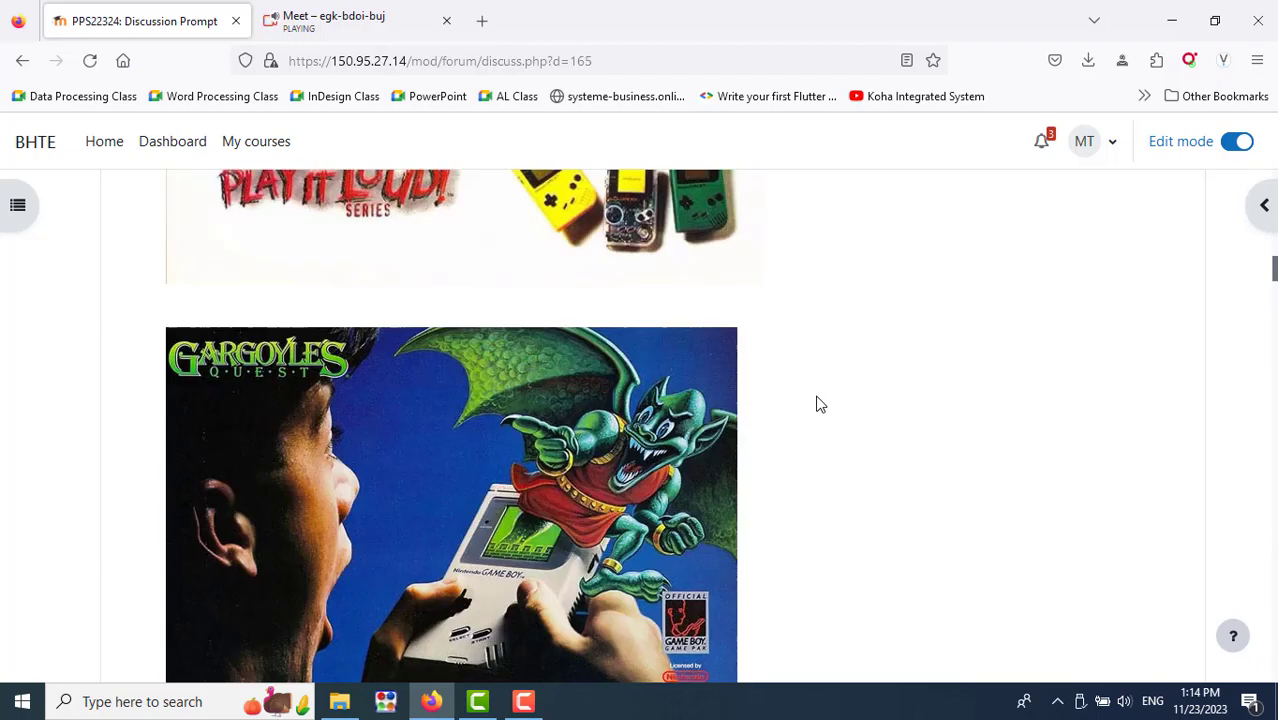
scroll(819, 403, "up", 5)
scroll(819, 403, "down", 10)
scroll(819, 403, "down", 10)
scroll(819, 403, "down", 5)
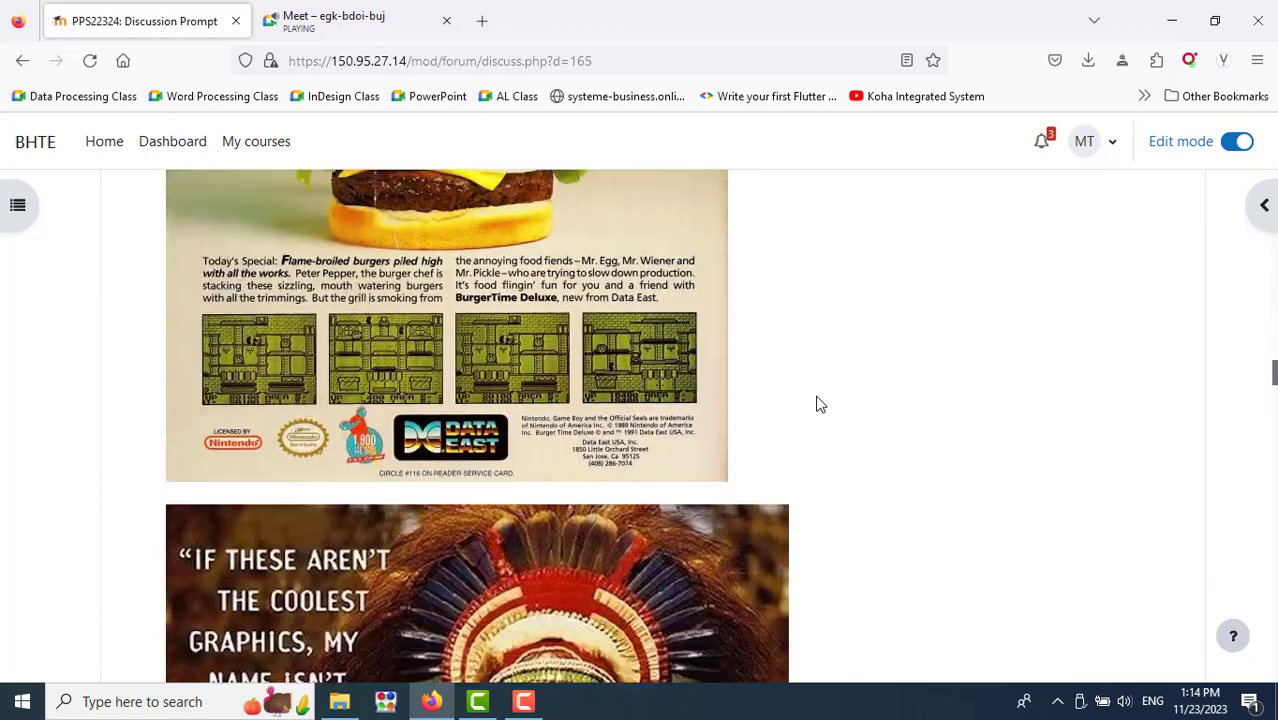
scroll(819, 403, "down", 5)
scroll(819, 403, "down", 3)
scroll(819, 403, "up", 2)
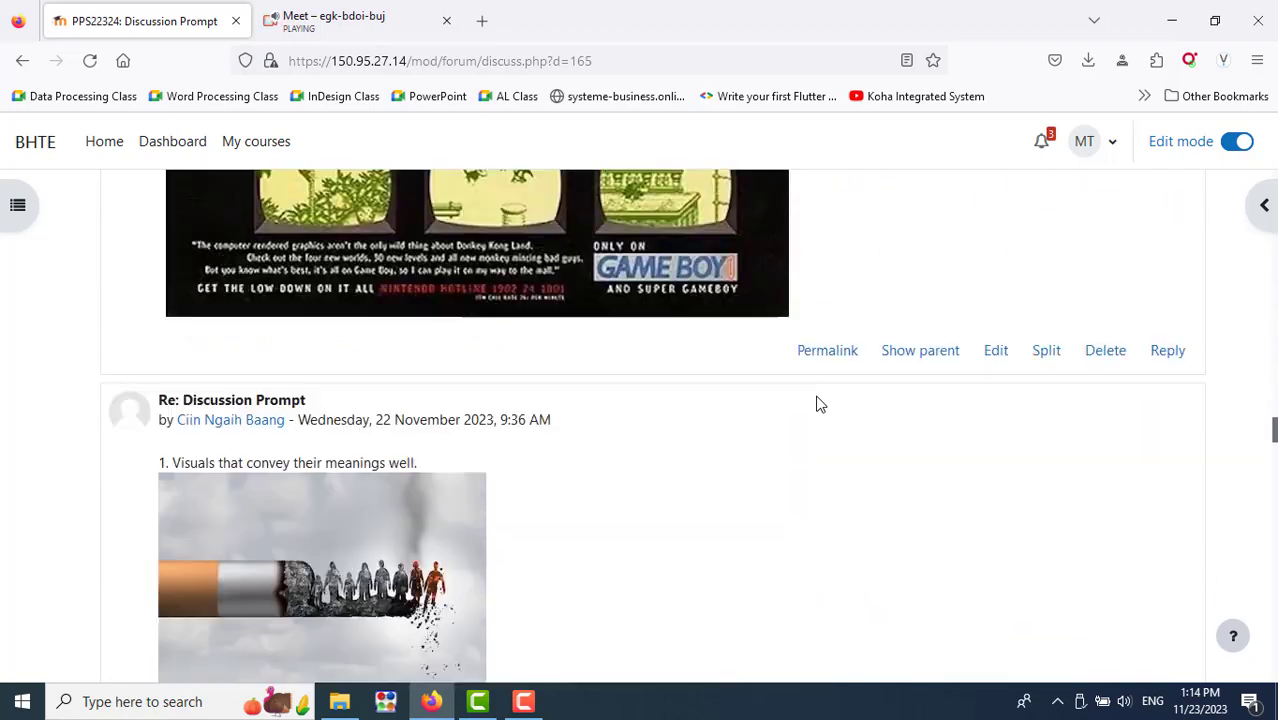
scroll(819, 403, "up", 2)
scroll(819, 403, "up", 3)
scroll(819, 403, "up", 2)
scroll(819, 403, "up", 3)
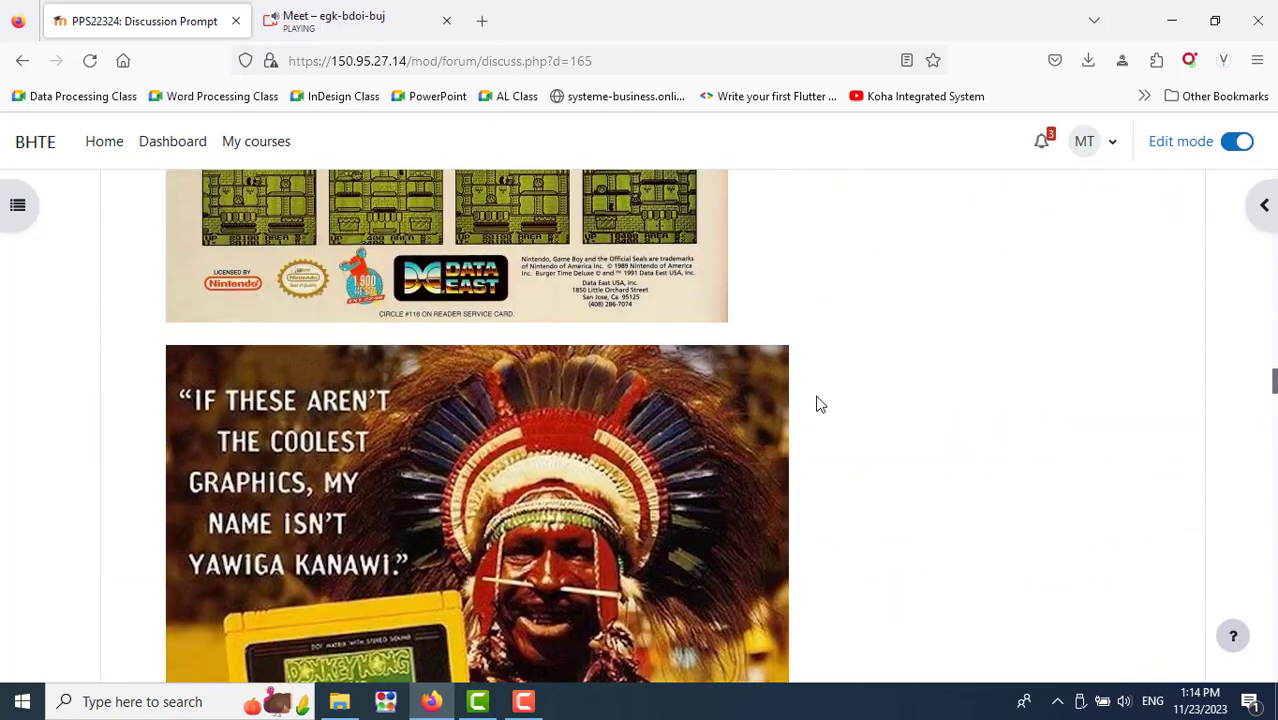
scroll(819, 403, "up", 3)
scroll(819, 403, "up", 3)
scroll(819, 403, "up", 2)
scroll(819, 403, "up", 3)
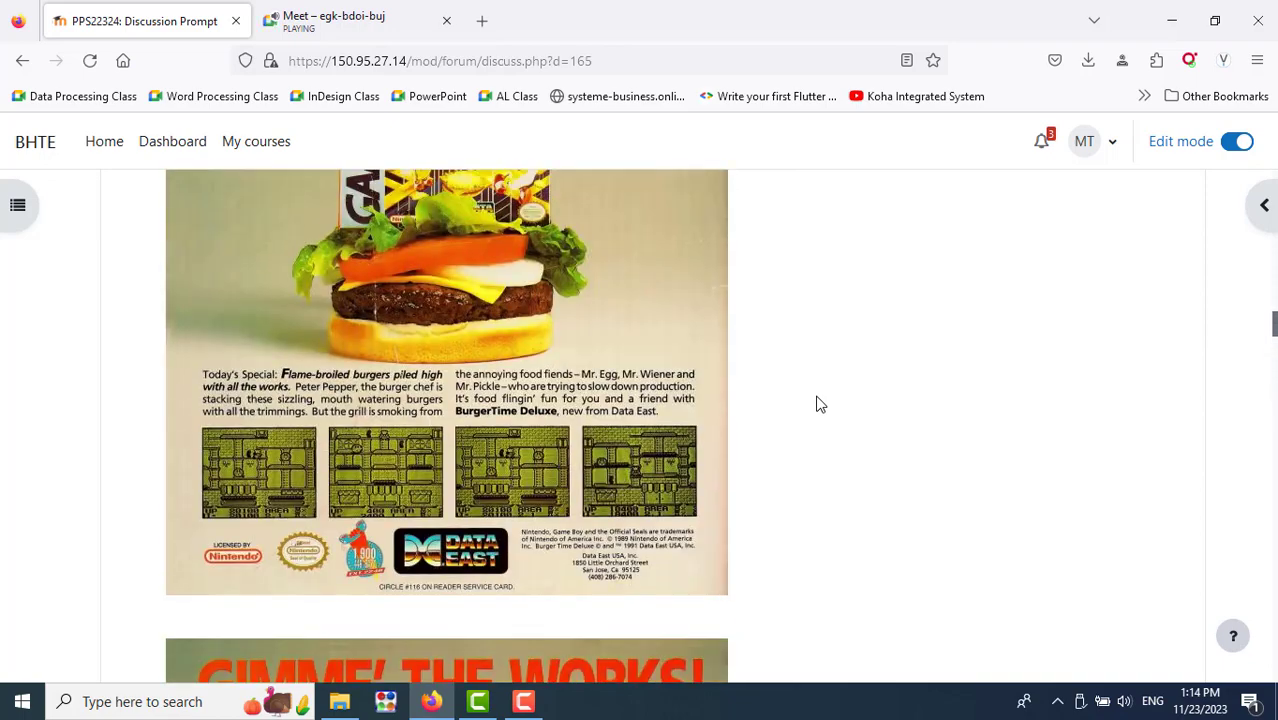
scroll(819, 403, "up", 3)
scroll(819, 403, "up", 3)
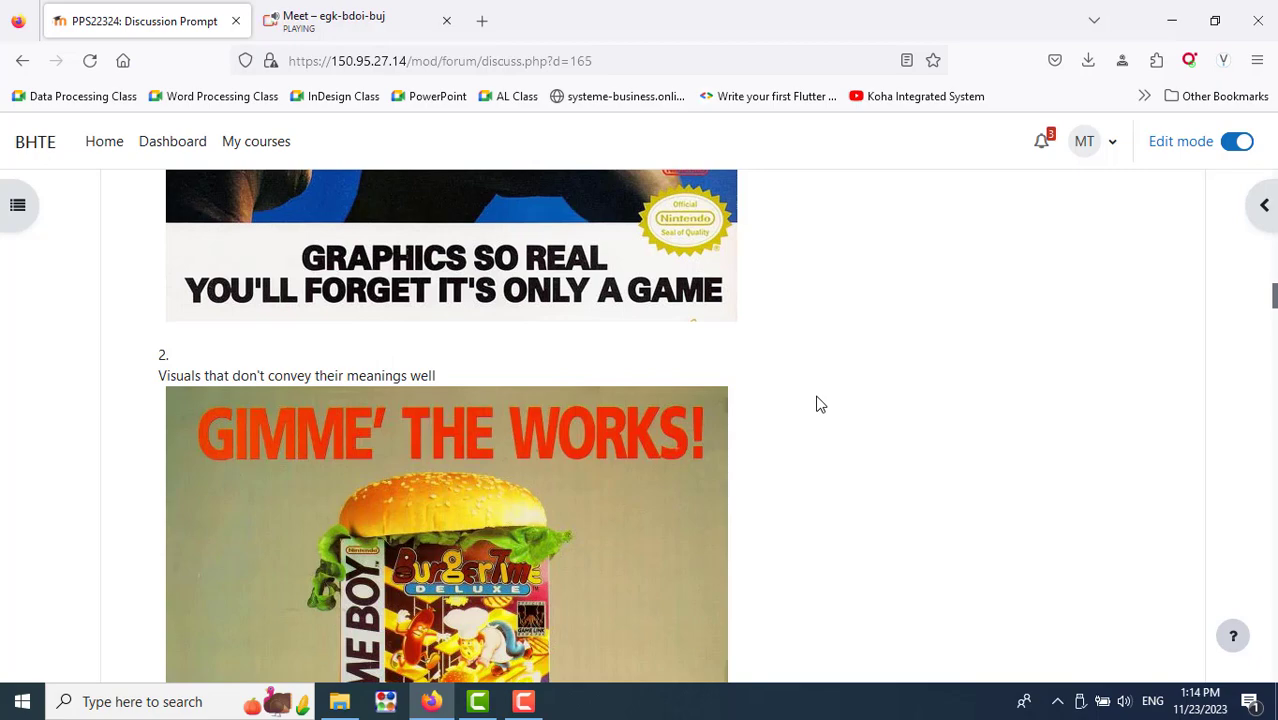
scroll(818, 403, "up", 3)
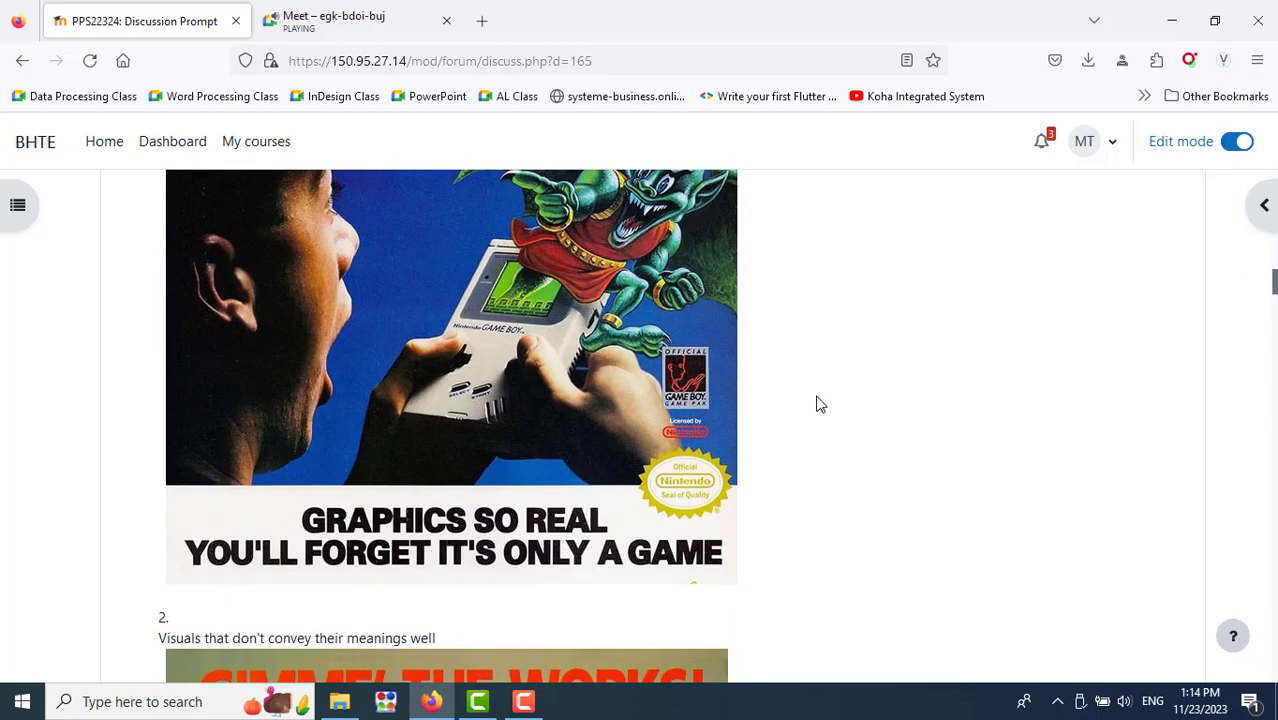
scroll(818, 403, "up", 5)
scroll(818, 403, "down", 3)
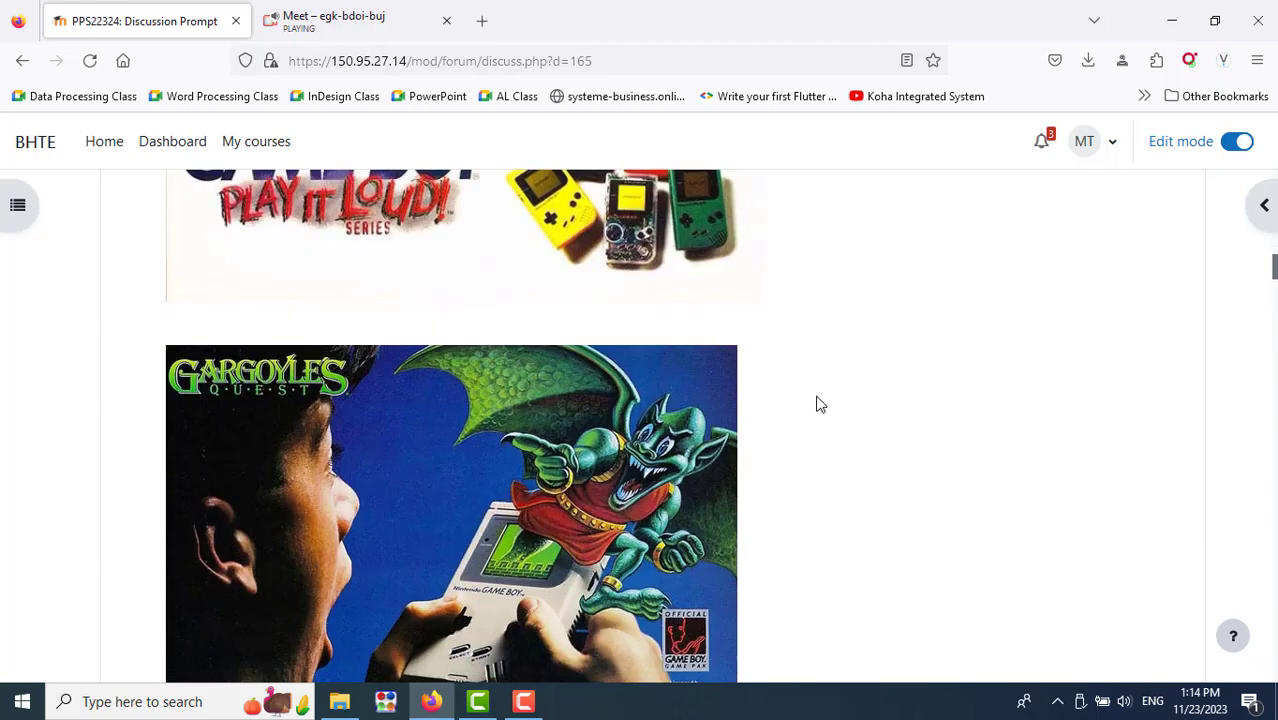
scroll(818, 404, "down", 5)
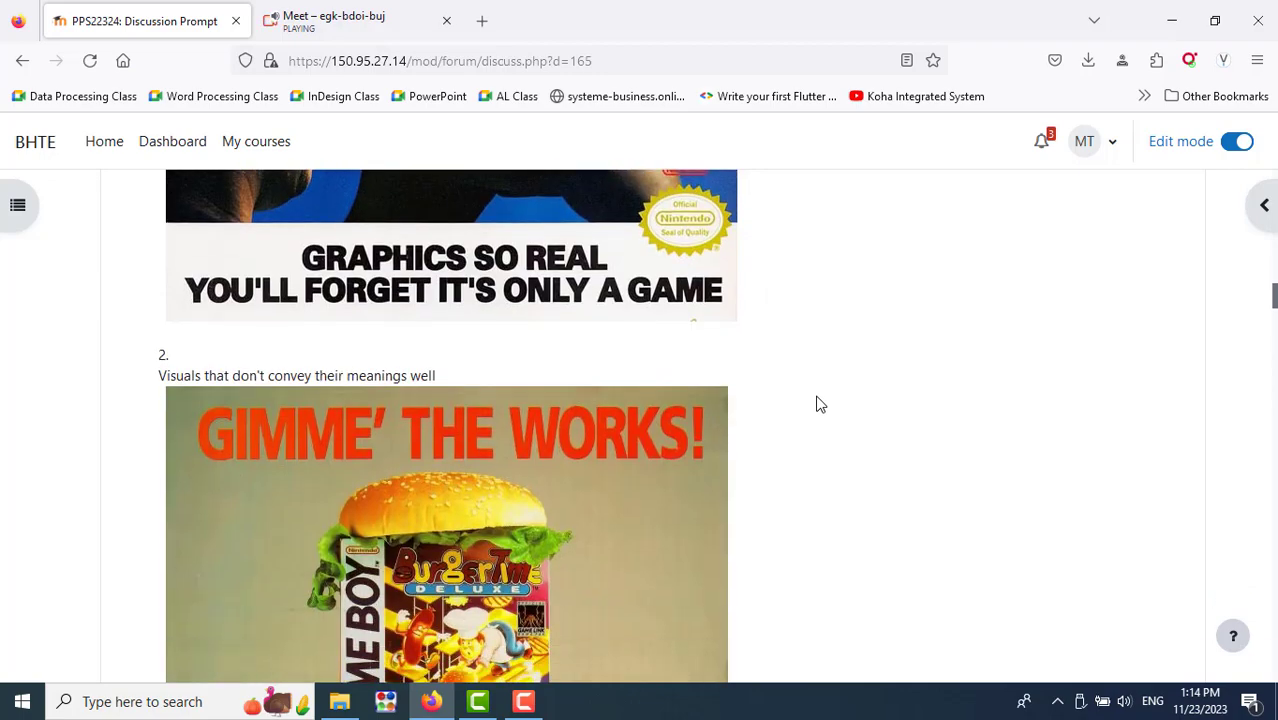
scroll(818, 404, "down", 3)
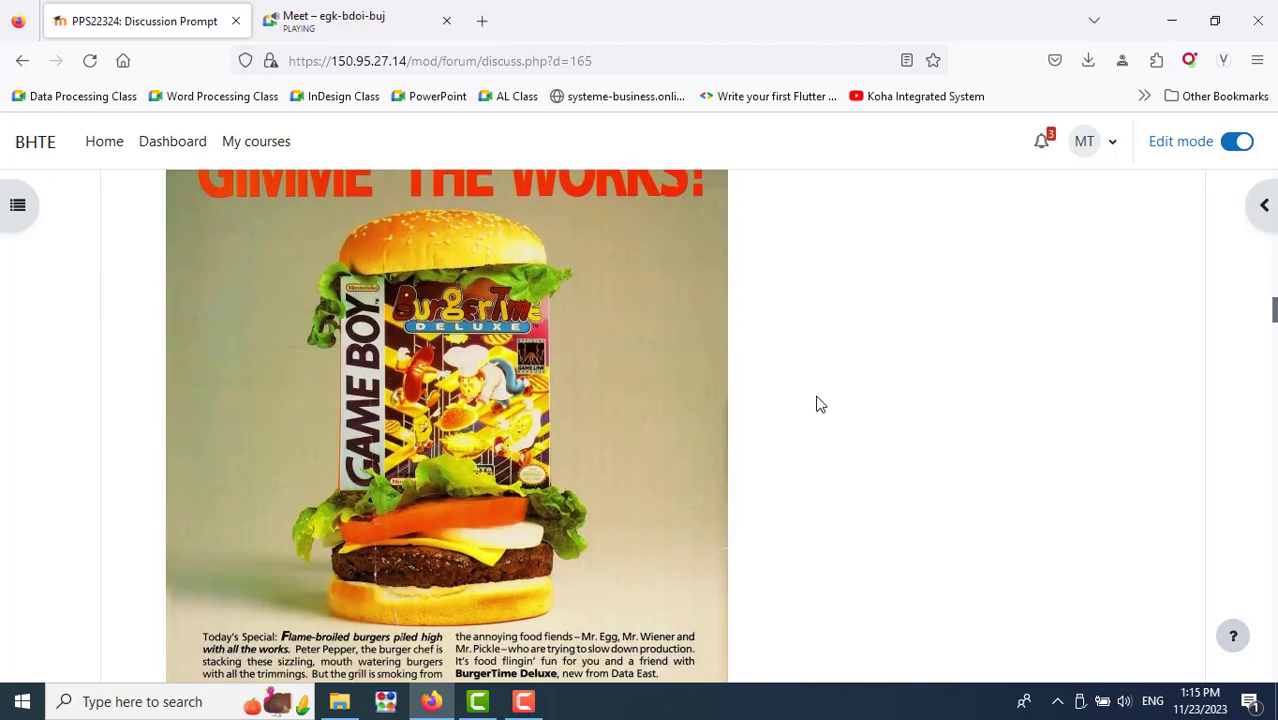
scroll(818, 404, "down", 3)
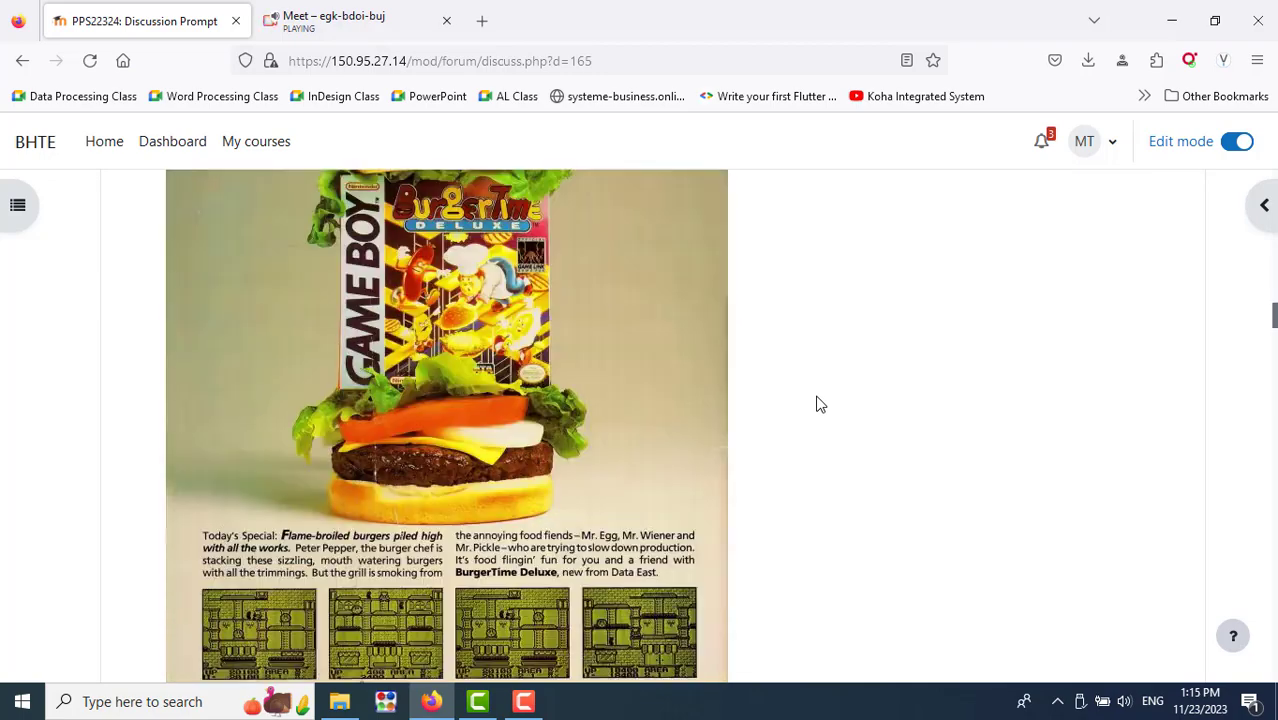
scroll(818, 404, "down", 5)
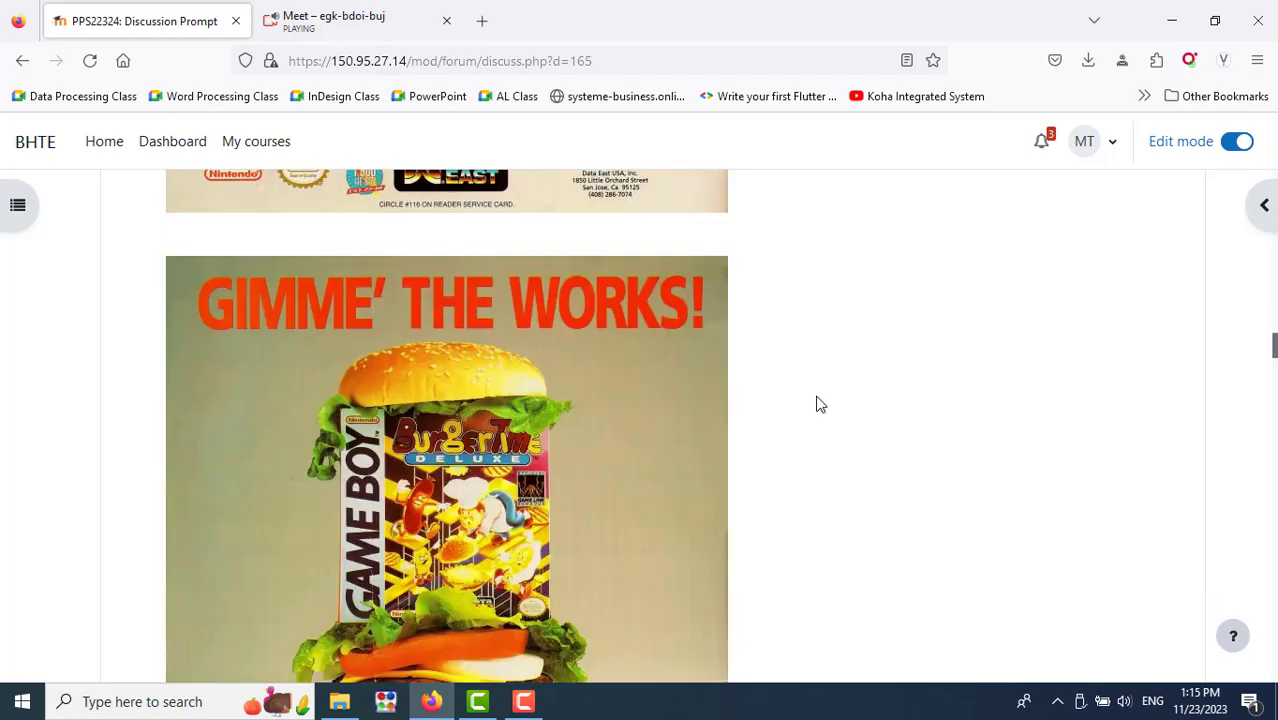
scroll(818, 404, "up", 2)
scroll(818, 404, "down", 1)
scroll(818, 404, "down", 4)
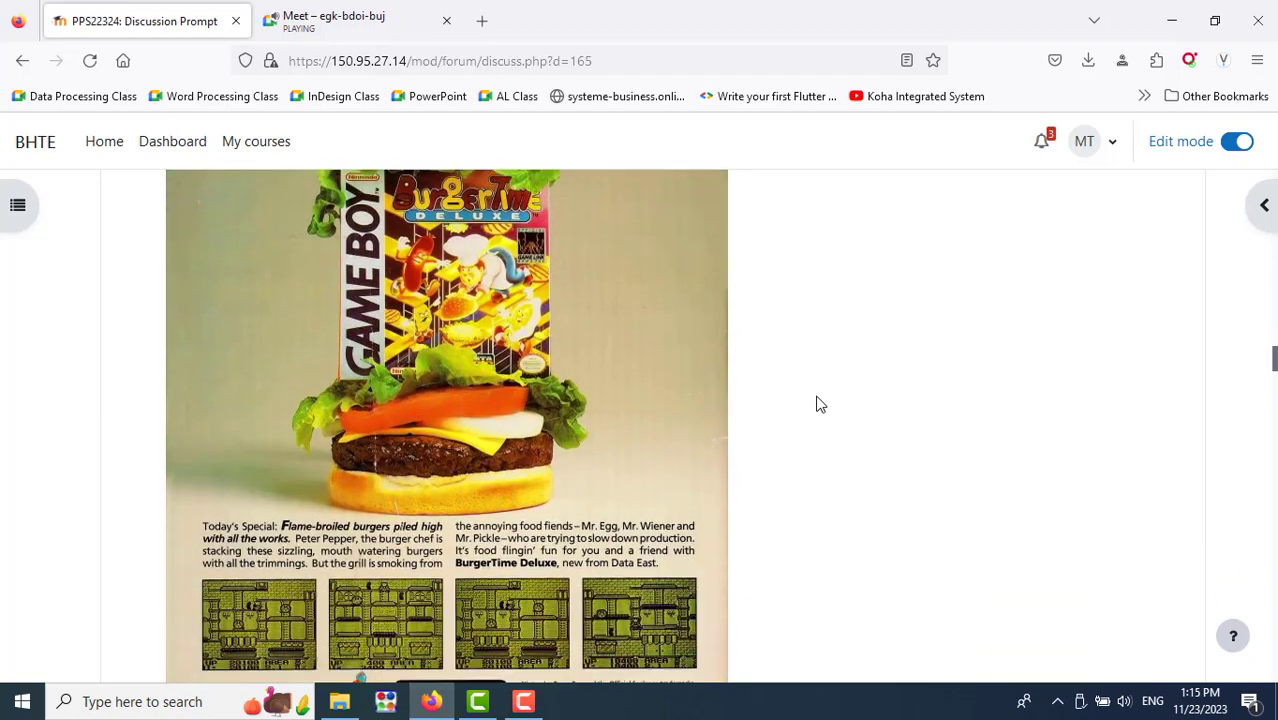
scroll(818, 404, "down", 5)
scroll(818, 404, "up", 5)
scroll(818, 404, "up", 6)
scroll(818, 404, "up", 5)
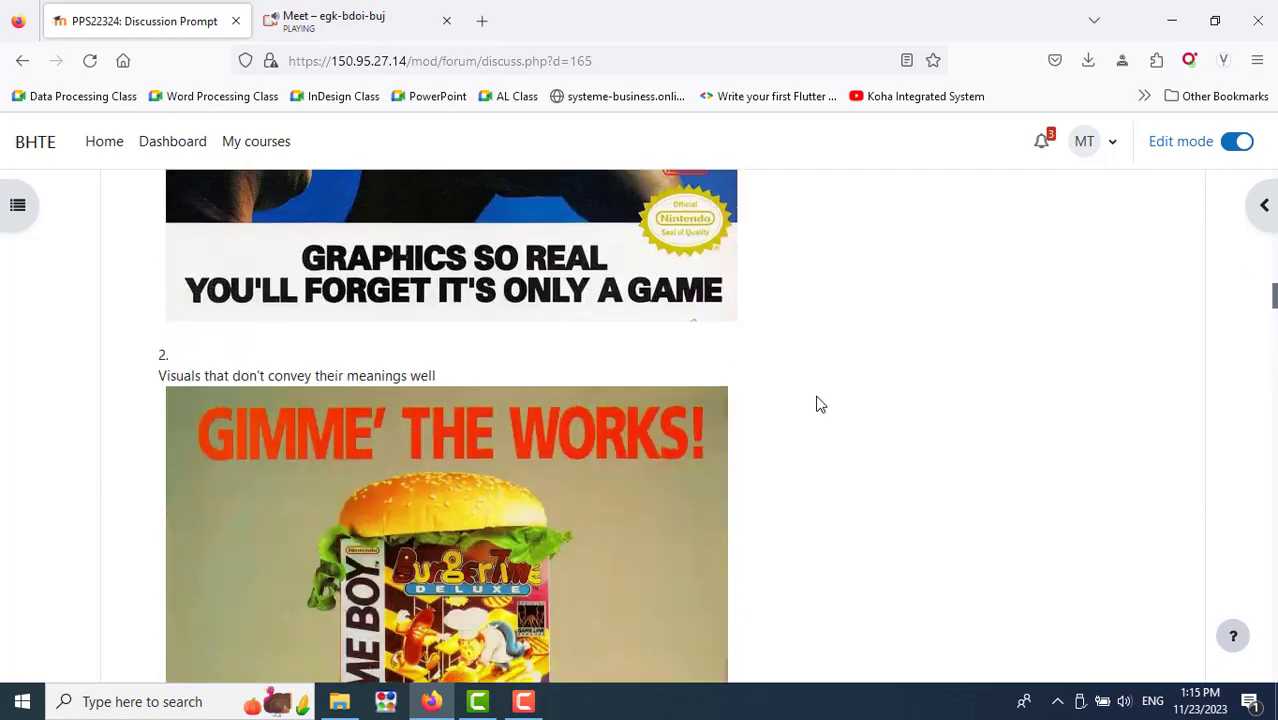
scroll(818, 404, "down", 6)
scroll(818, 404, "up", 4)
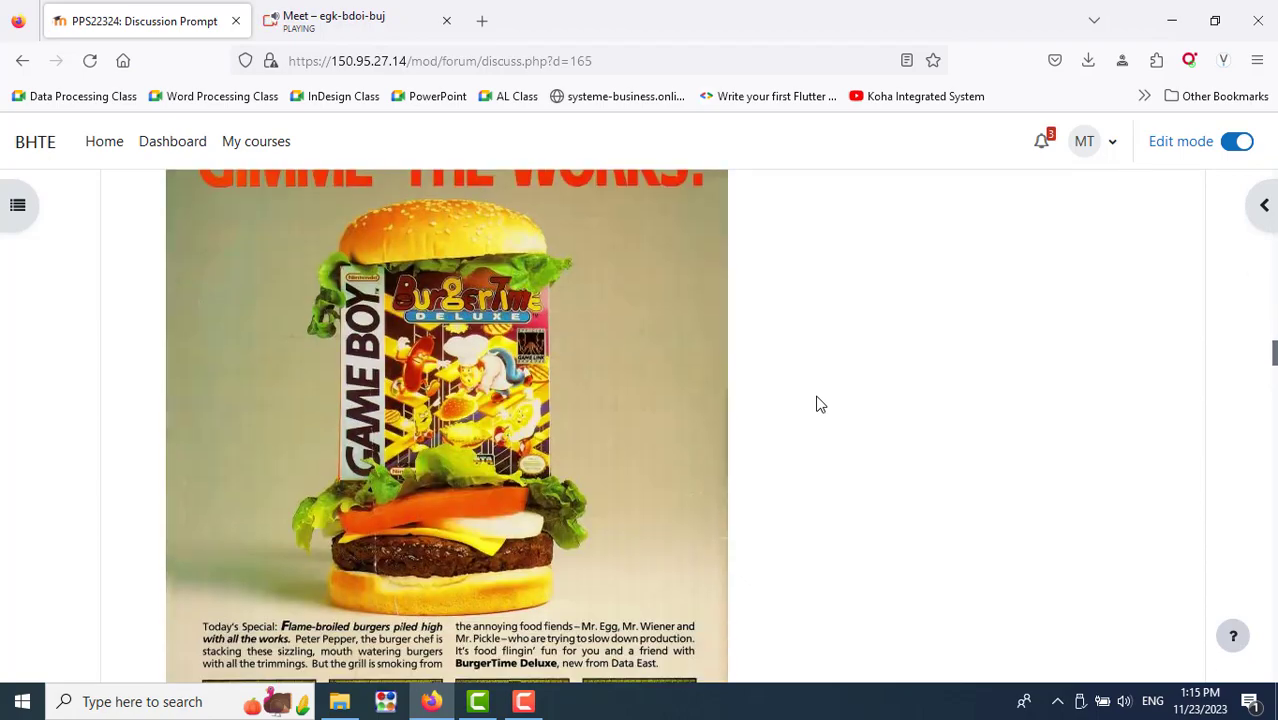
scroll(818, 404, "down", 5)
scroll(818, 404, "down", 2)
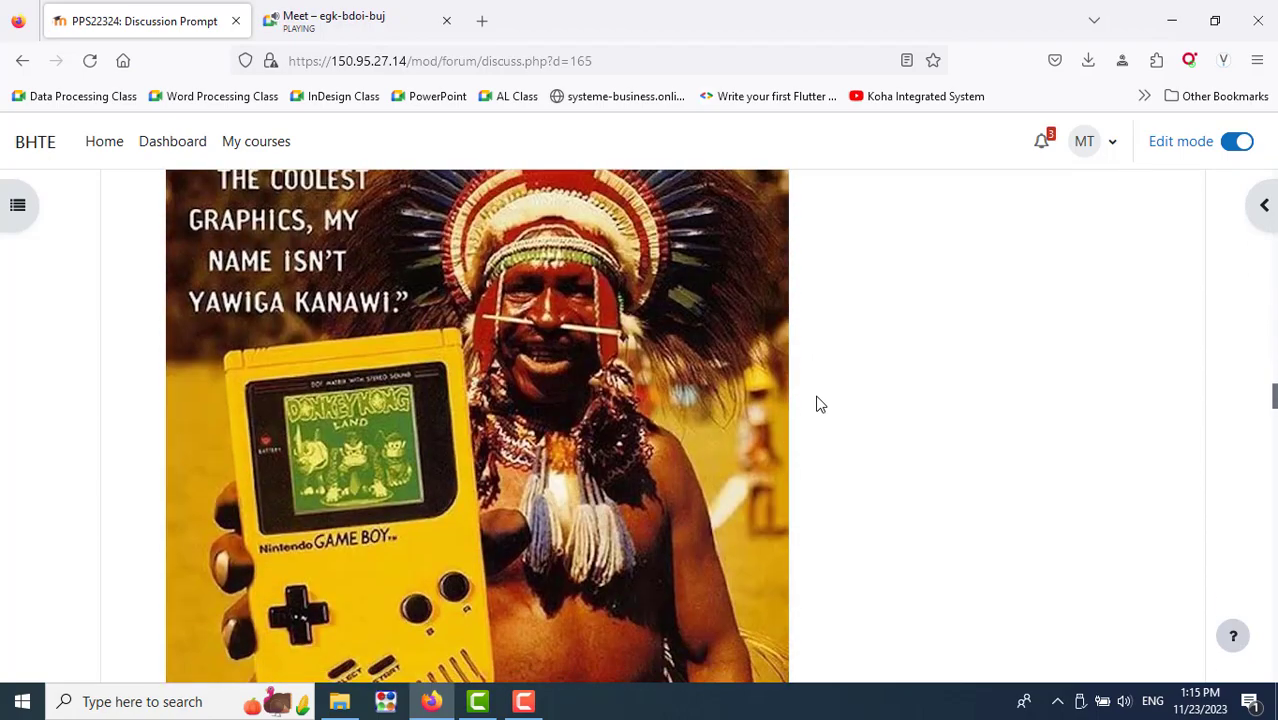
scroll(818, 404, "up", 3)
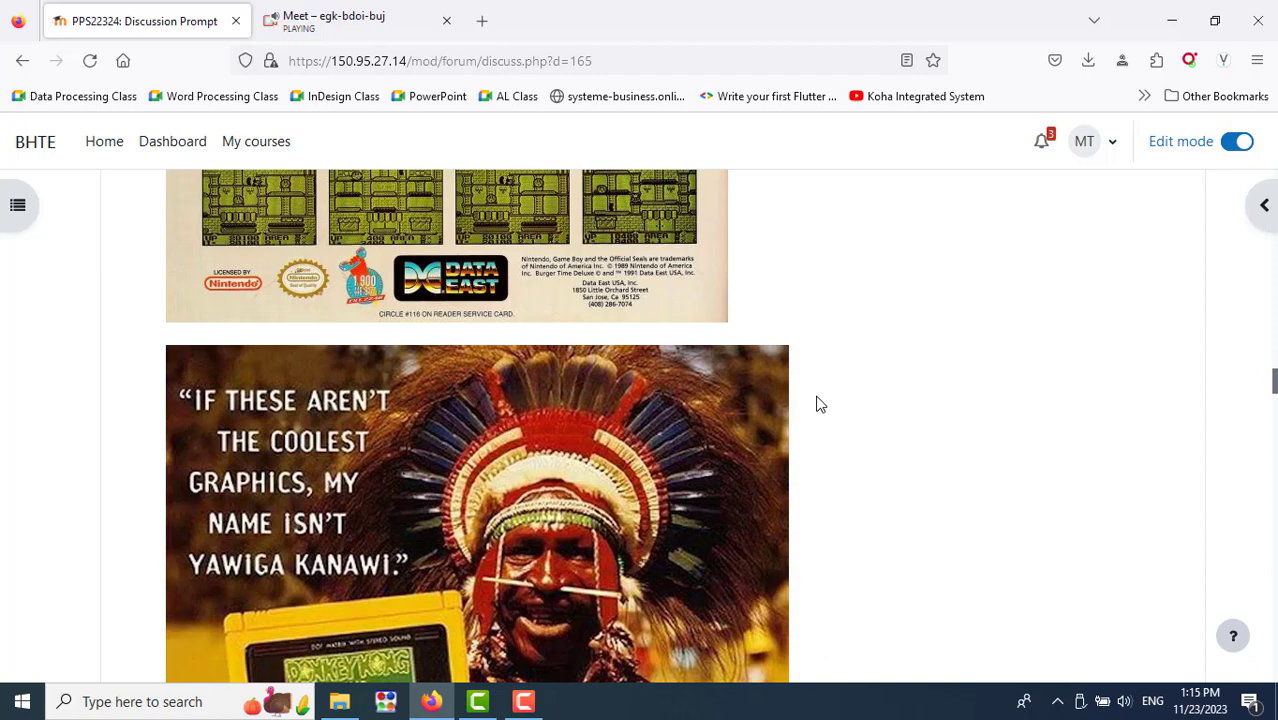
scroll(818, 404, "down", 5)
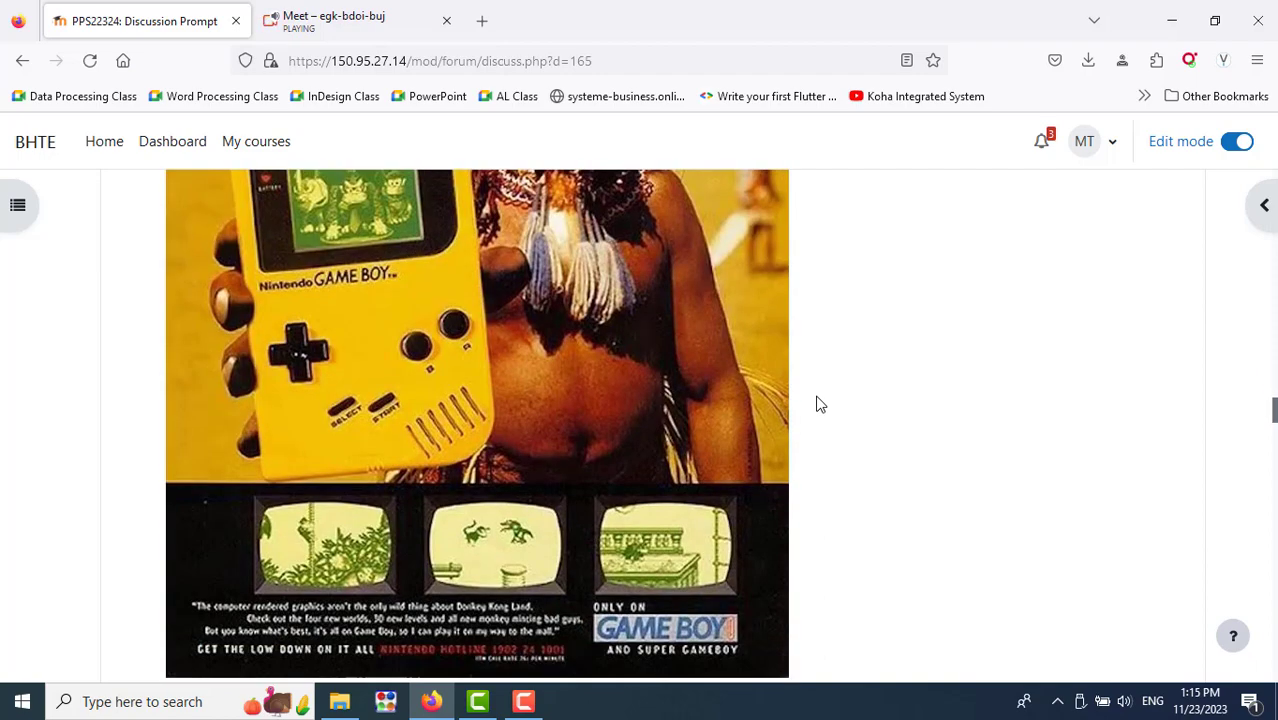
Admit both waiting participants to the Meet call, then return to the forum tab
left_click(327, 24)
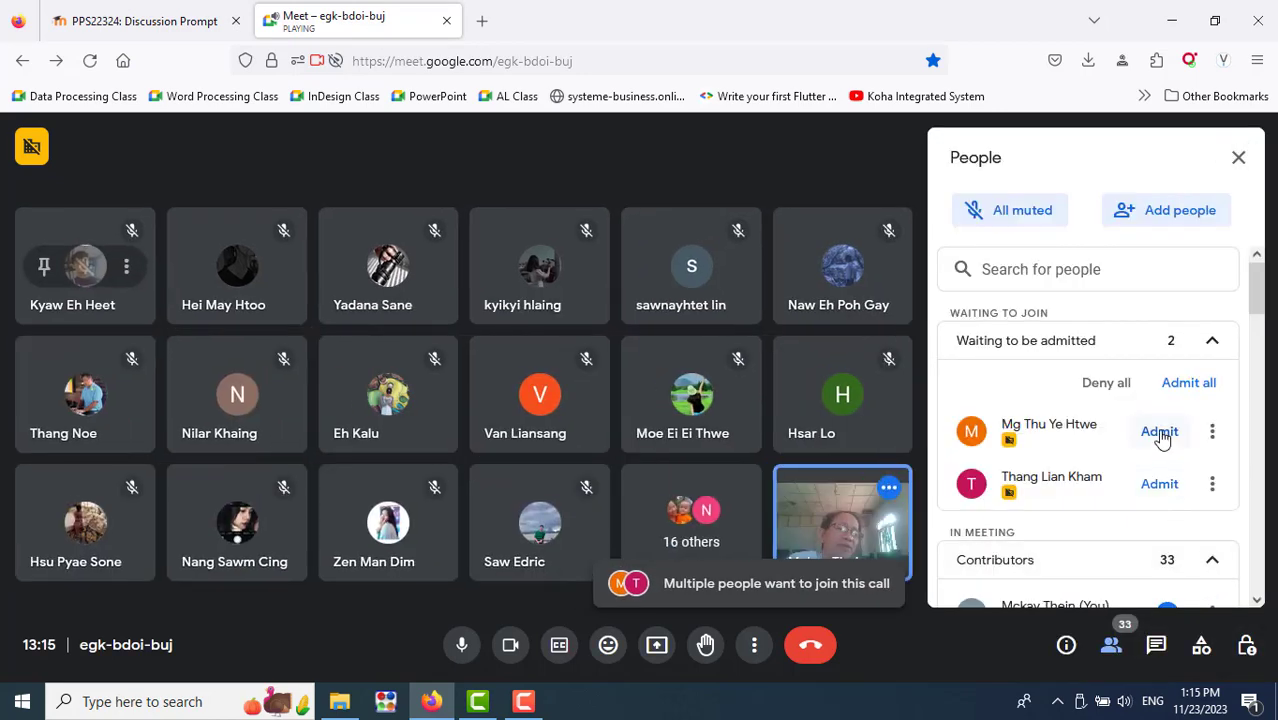
left_click(1160, 432)
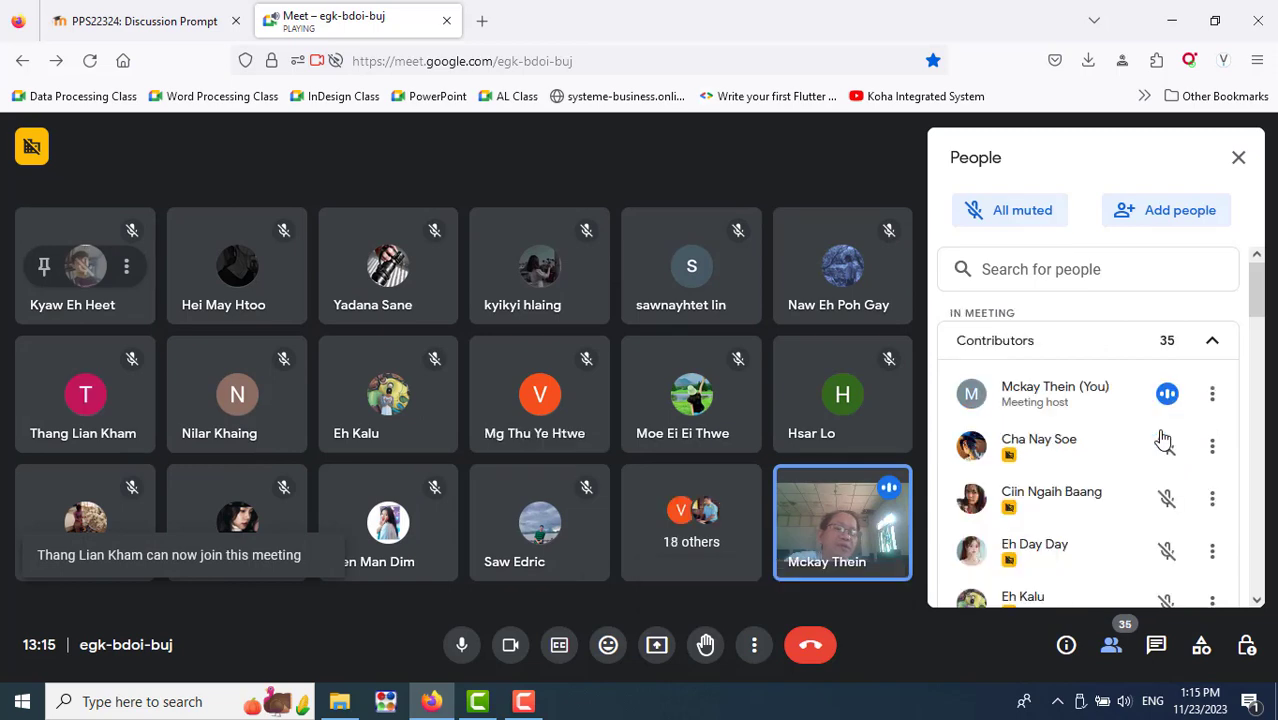
left_click(1240, 160)
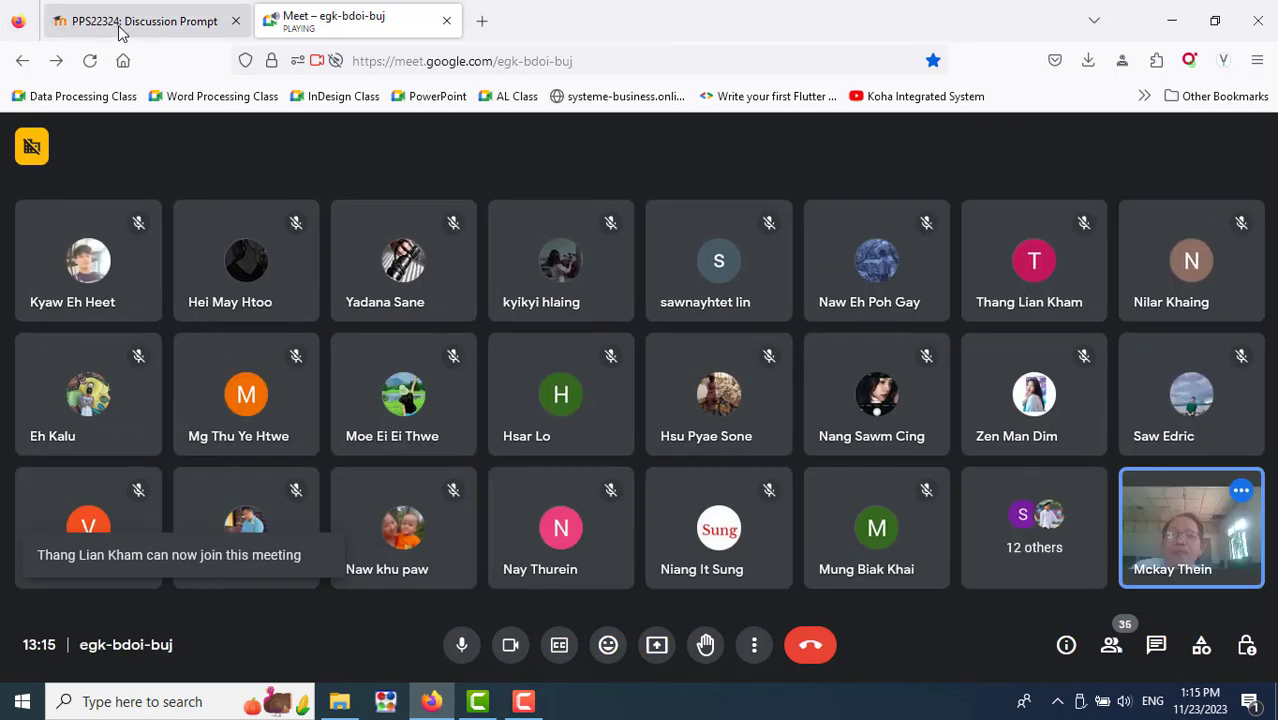
left_click(120, 30)
Scroll through the Discussion Prompt reply down to the cigarette-smoke image
scroll(876, 517, "up", 5)
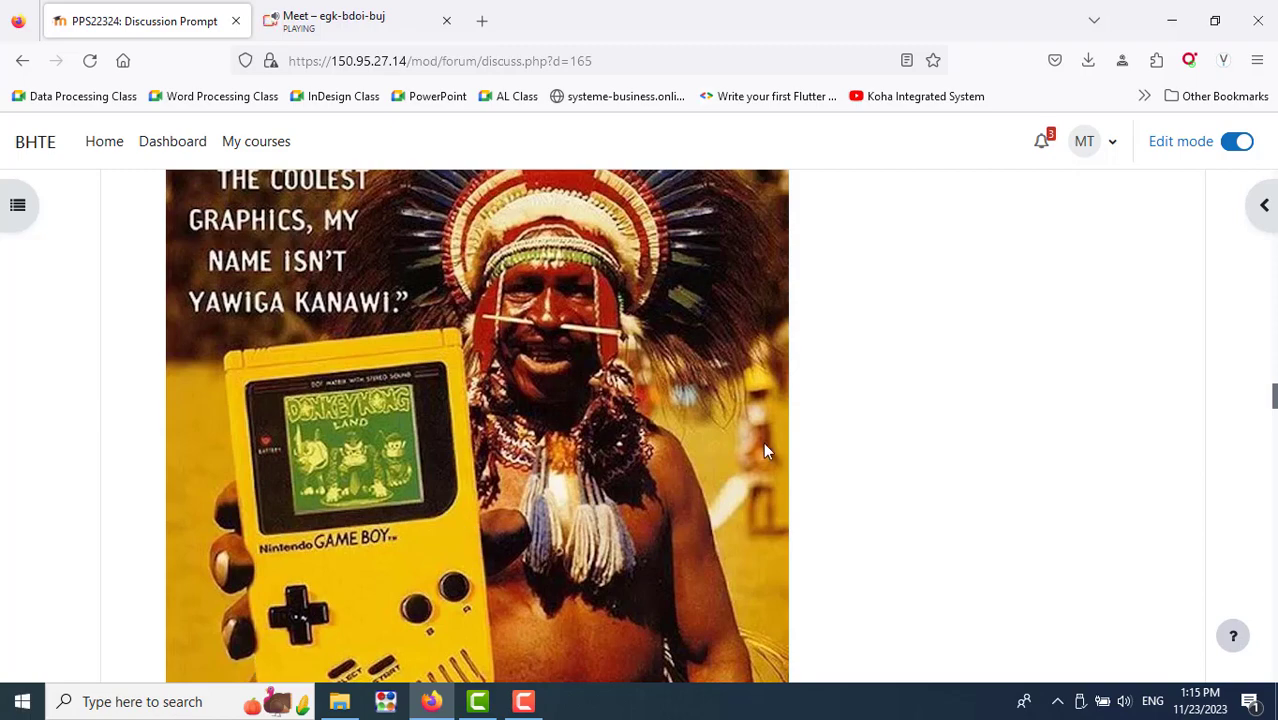
scroll(908, 427, "down", 2)
scroll(908, 427, "down", 3)
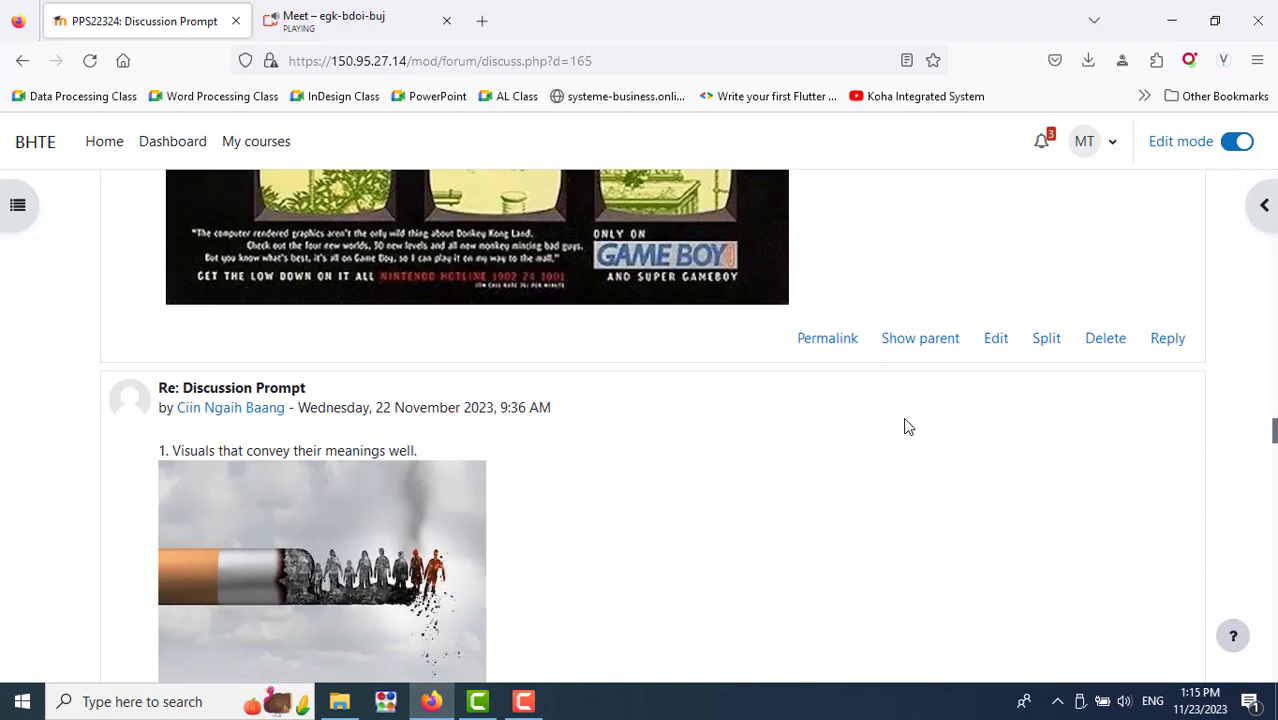
scroll(908, 427, "down", 1)
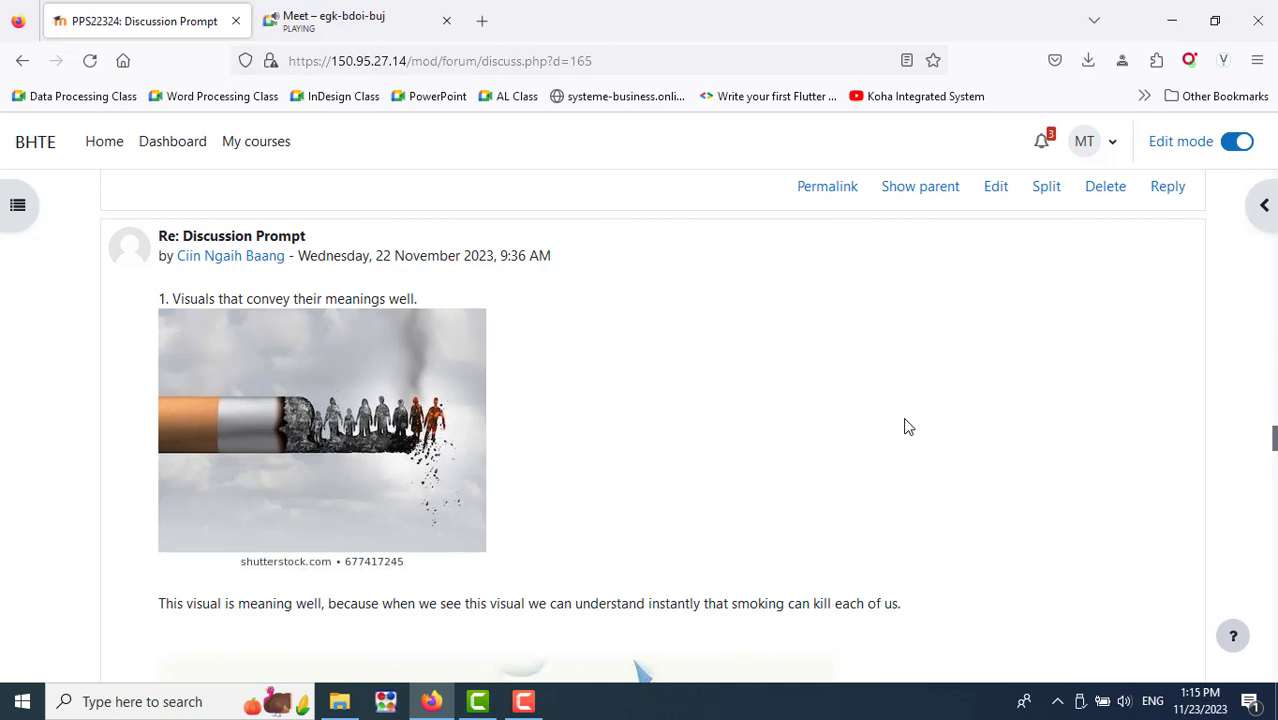
scroll(905, 421, "down", 5)
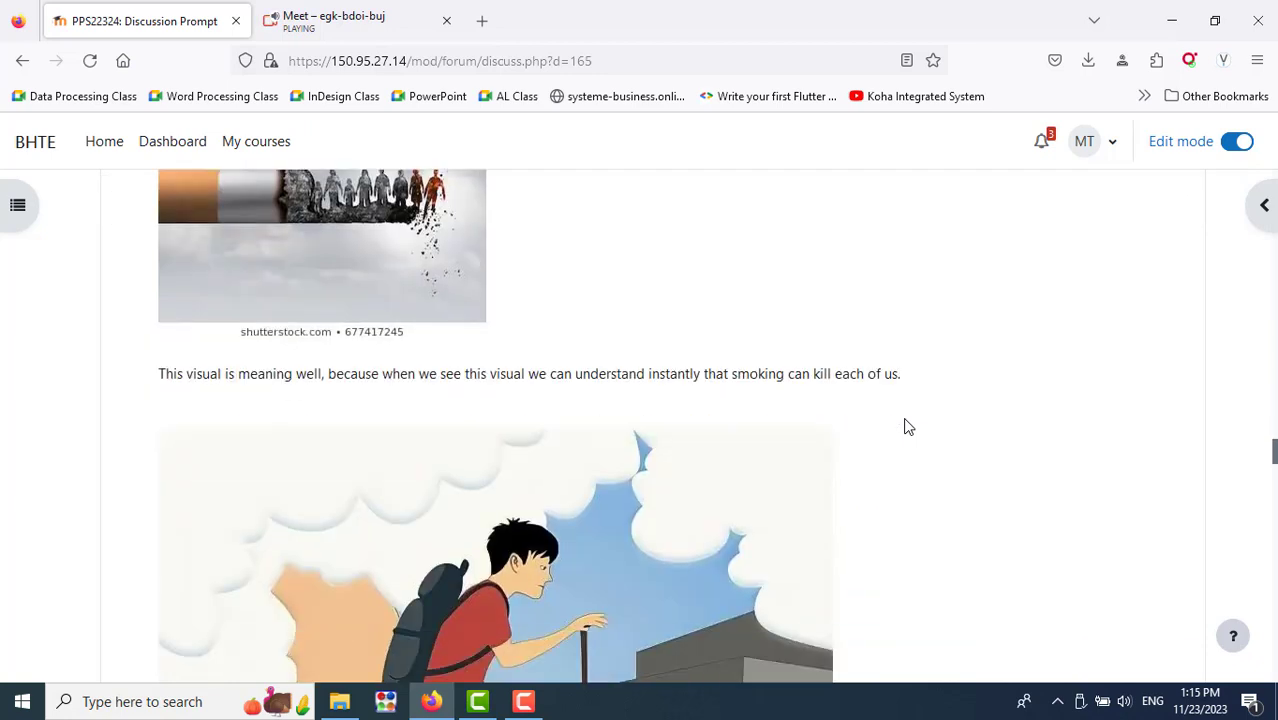
scroll(905, 427, "up", 5)
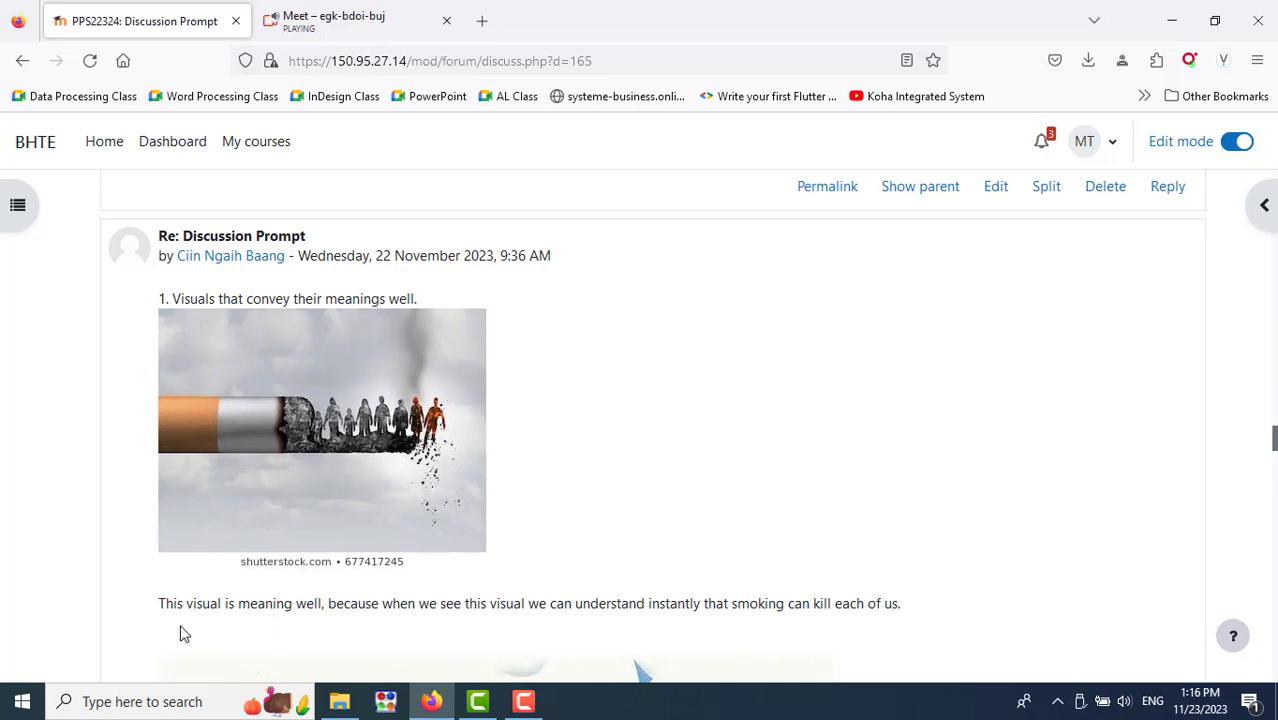
scroll(893, 456, "down", 3)
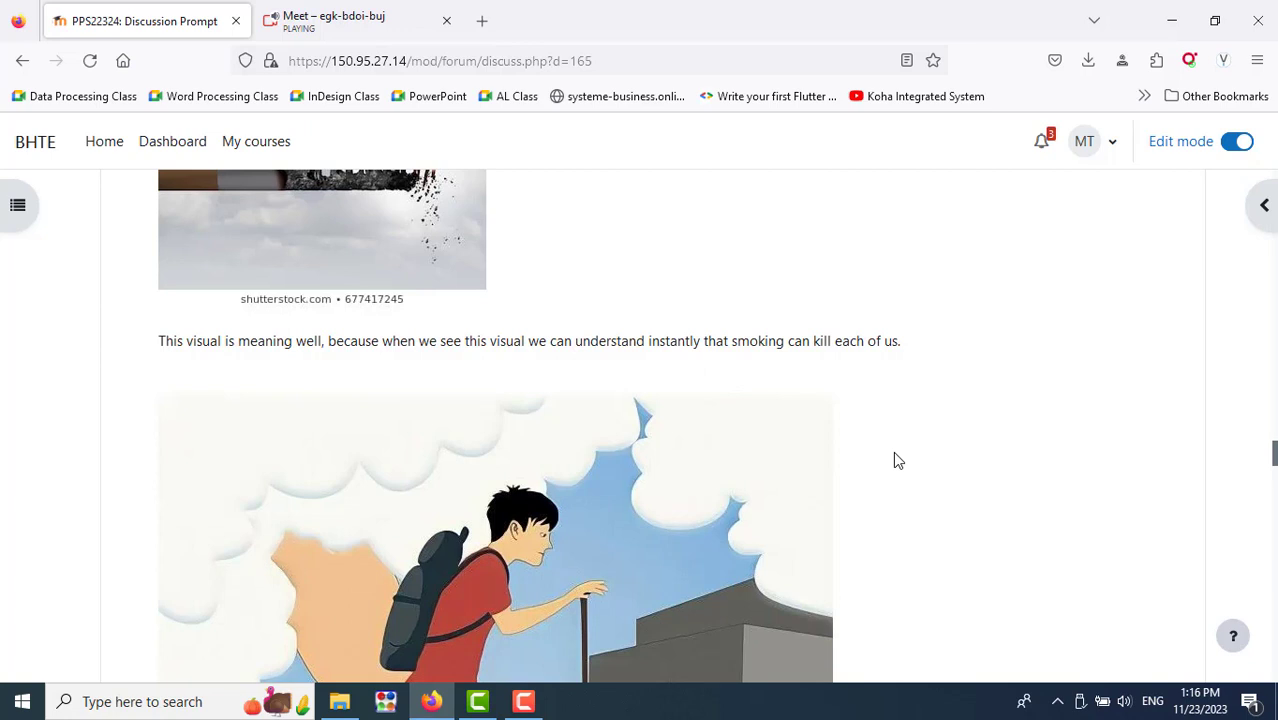
scroll(897, 460, "up", 3)
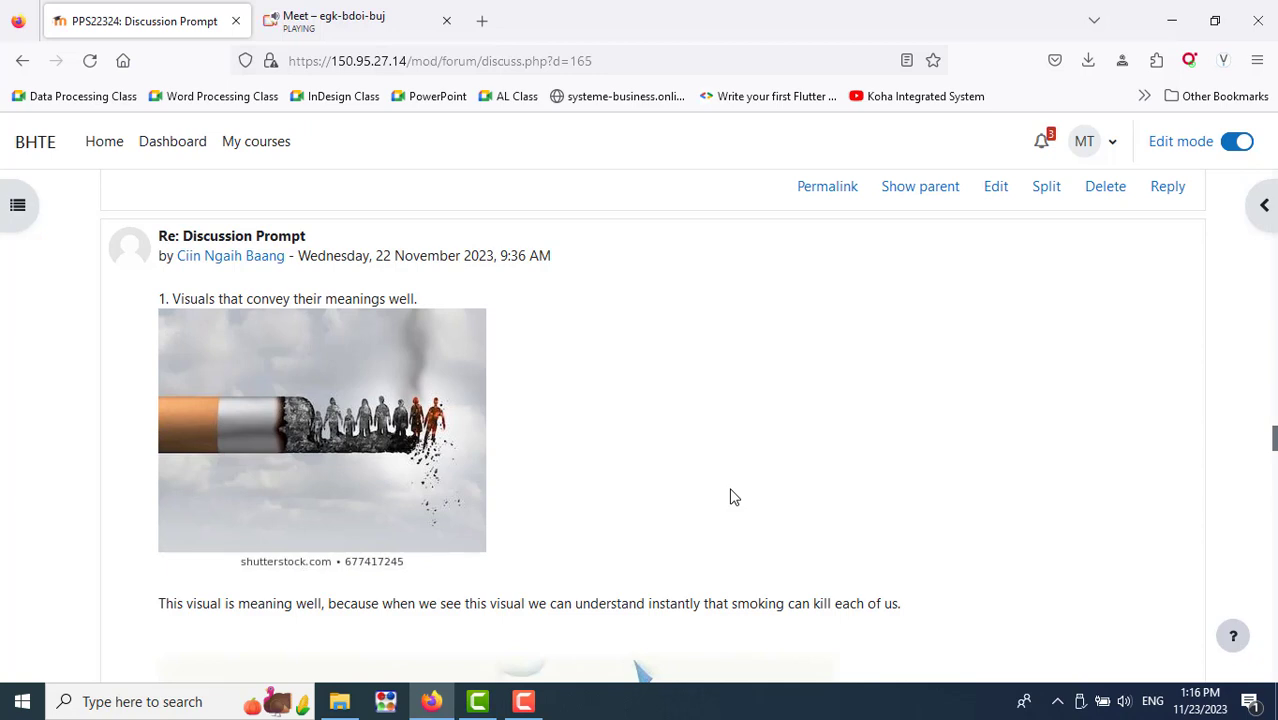
scroll(724, 512, "down", 3)
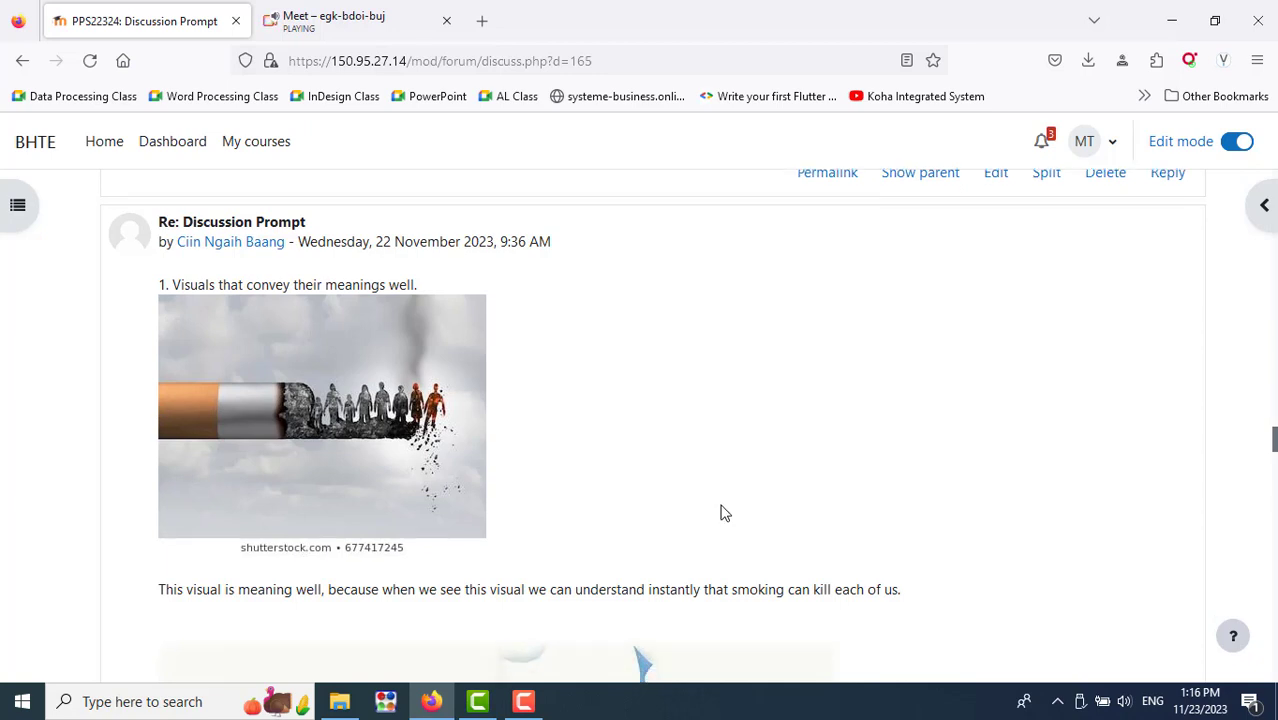
Highlight the sentence explaining the cigarette image, then continue to the staircase-and-hand visual
mouse_move(160, 342)
left_mouse_down()
mouse_move(505, 362)
mouse_move(919, 345)
left_mouse_up()
left_click(936, 334)
triple_click(927, 346)
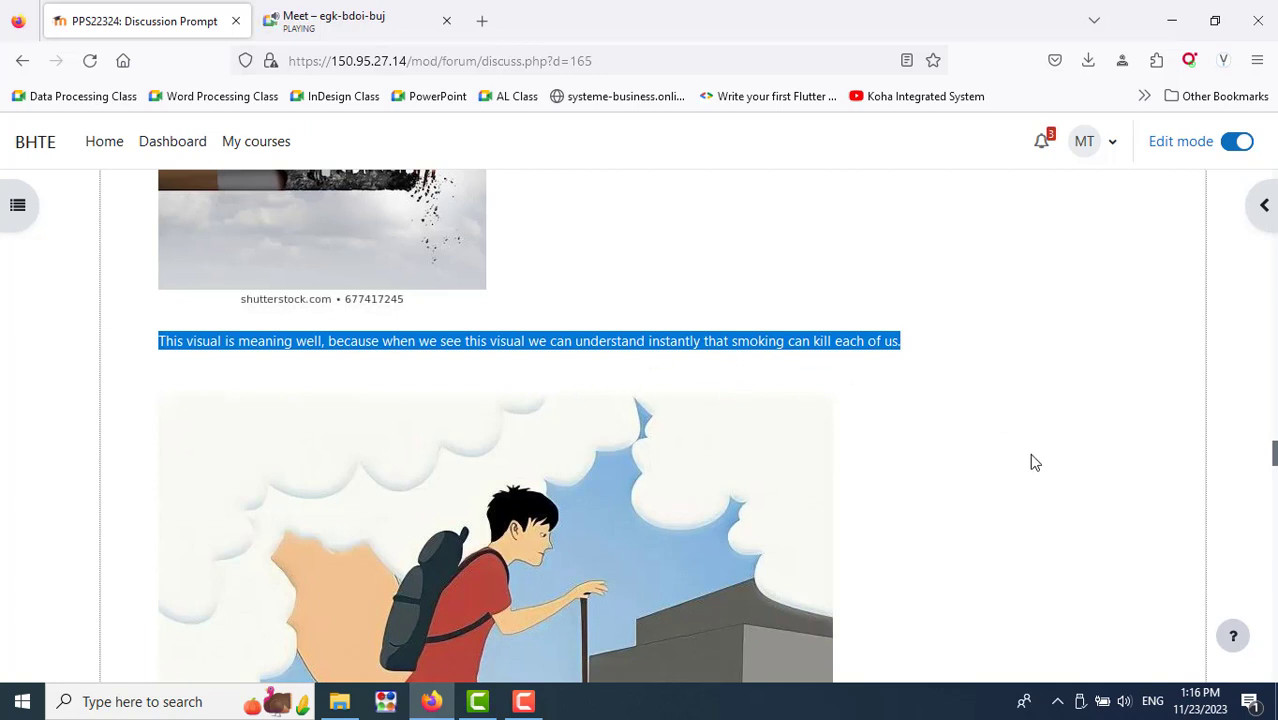
scroll(1030, 456, "up", 3)
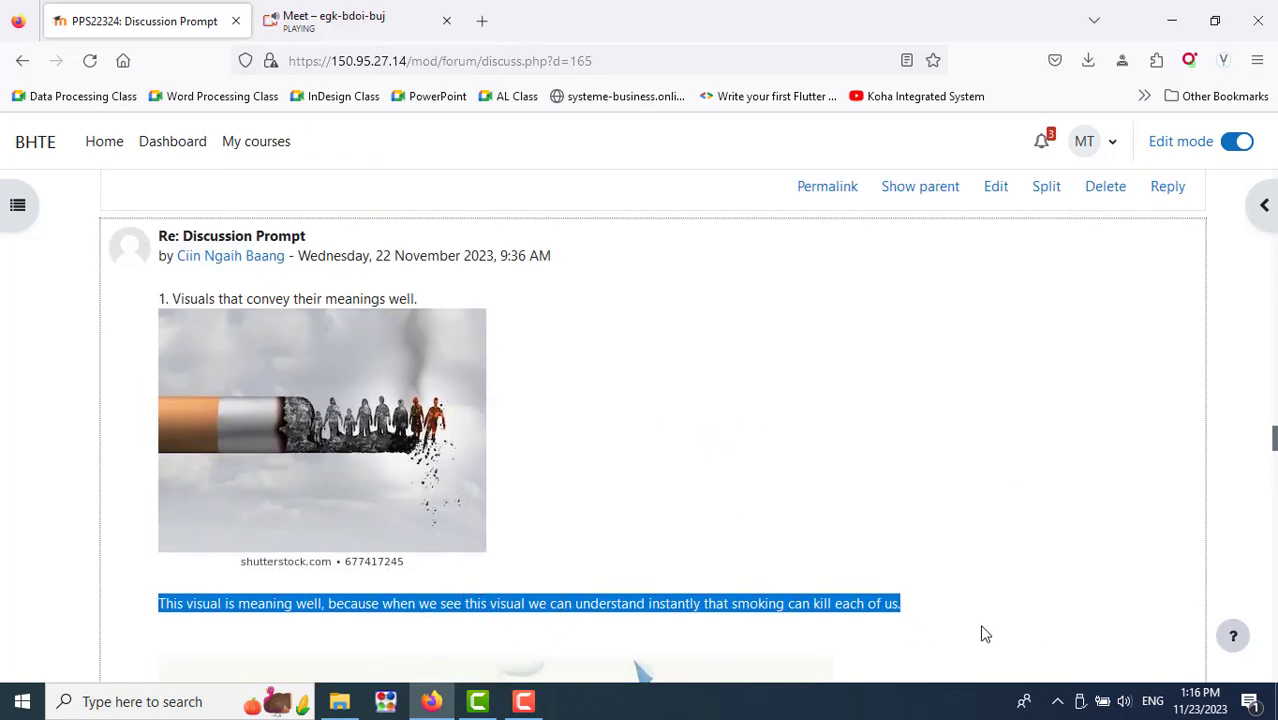
left_click(988, 598)
scroll(986, 598, "down", 3)
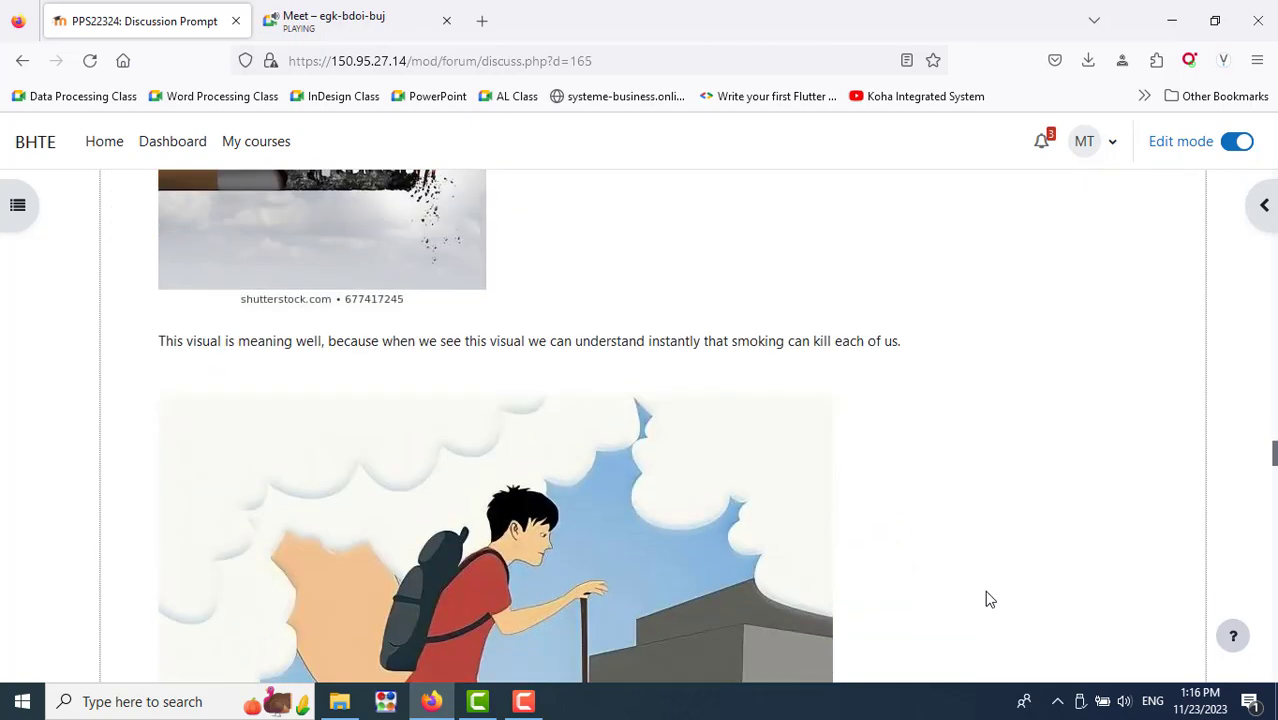
scroll(986, 598, "down", 5)
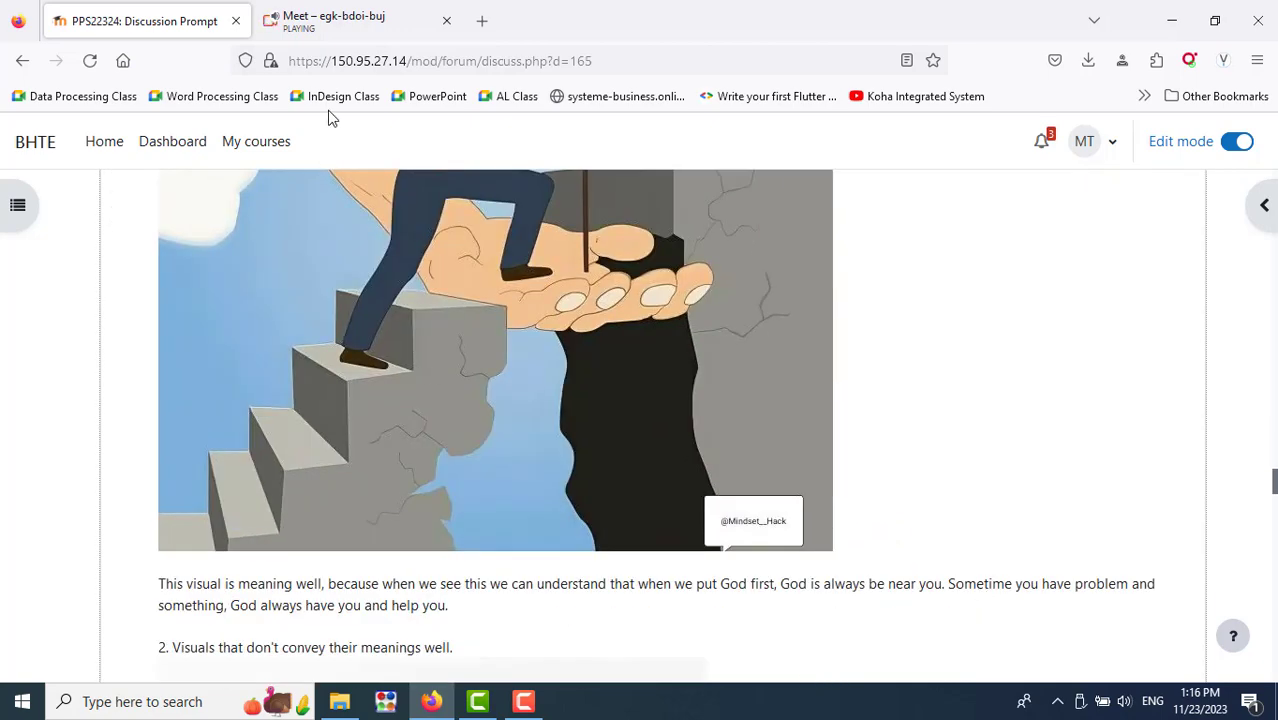
Present the entire screen to the Meet call, then return to the Discussion Prompt tab
left_click(345, 28)
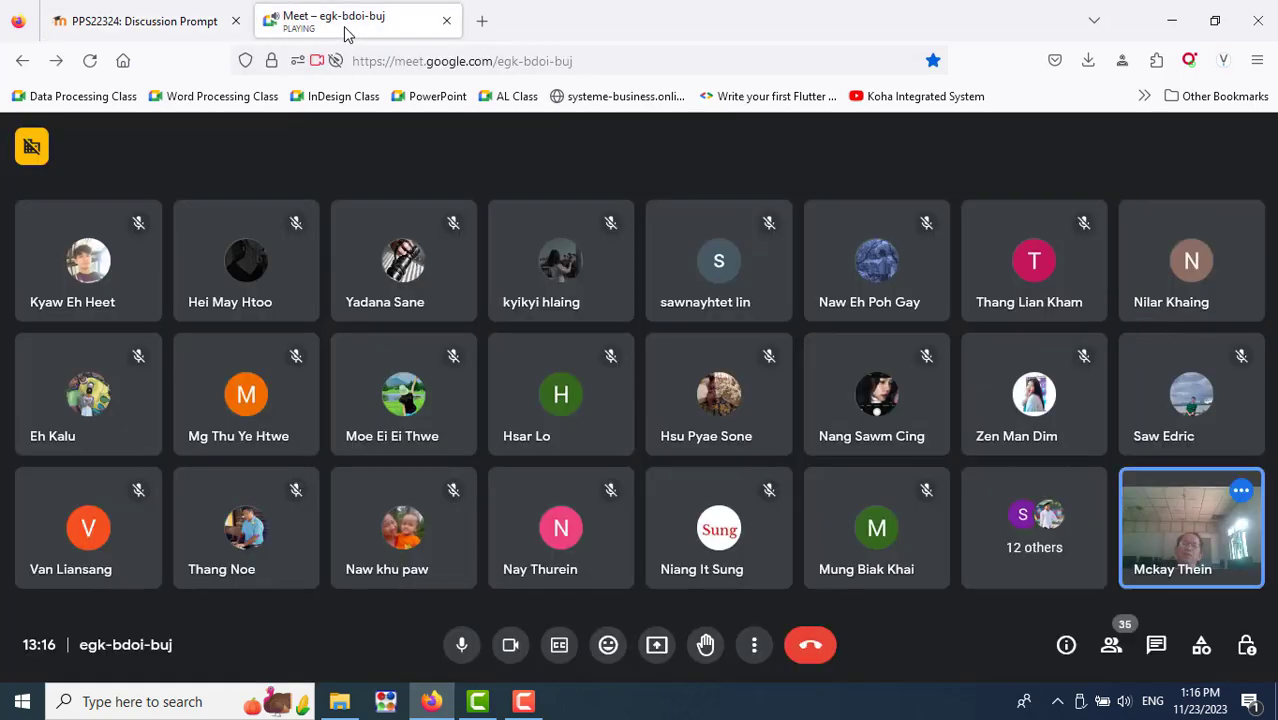
left_click(656, 648)
left_click(540, 133)
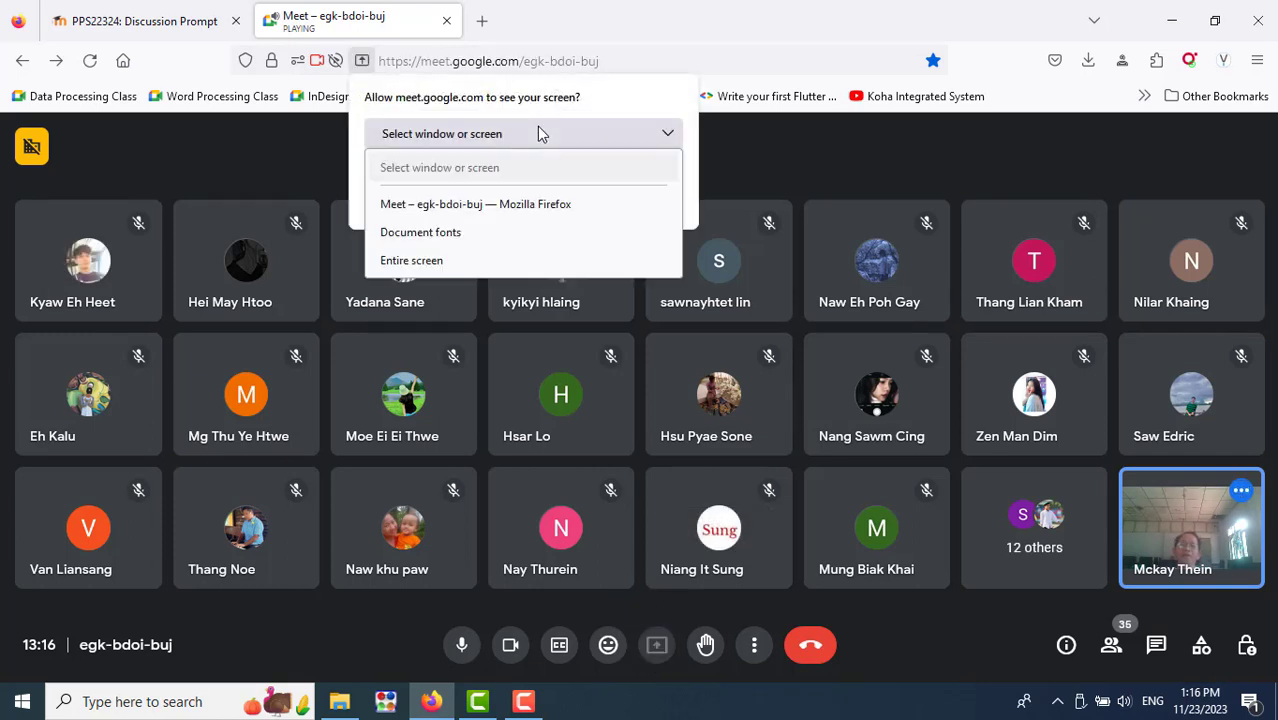
left_click(460, 260)
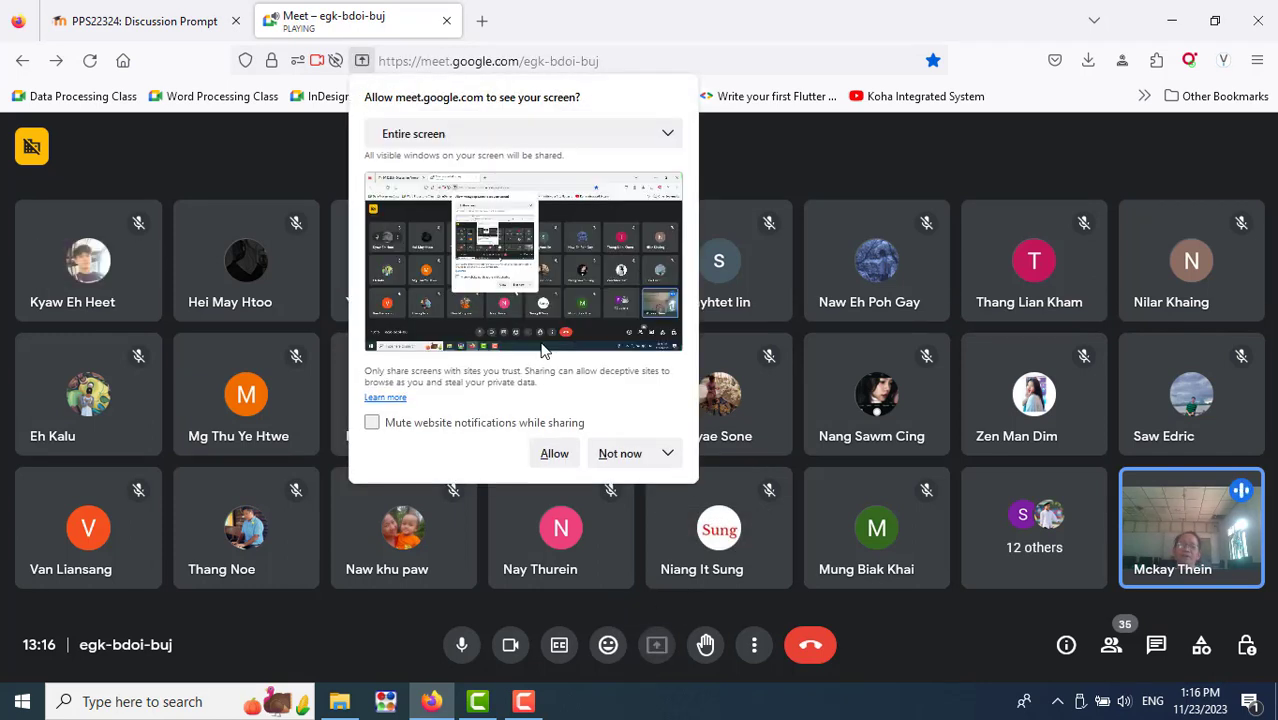
left_click(553, 451)
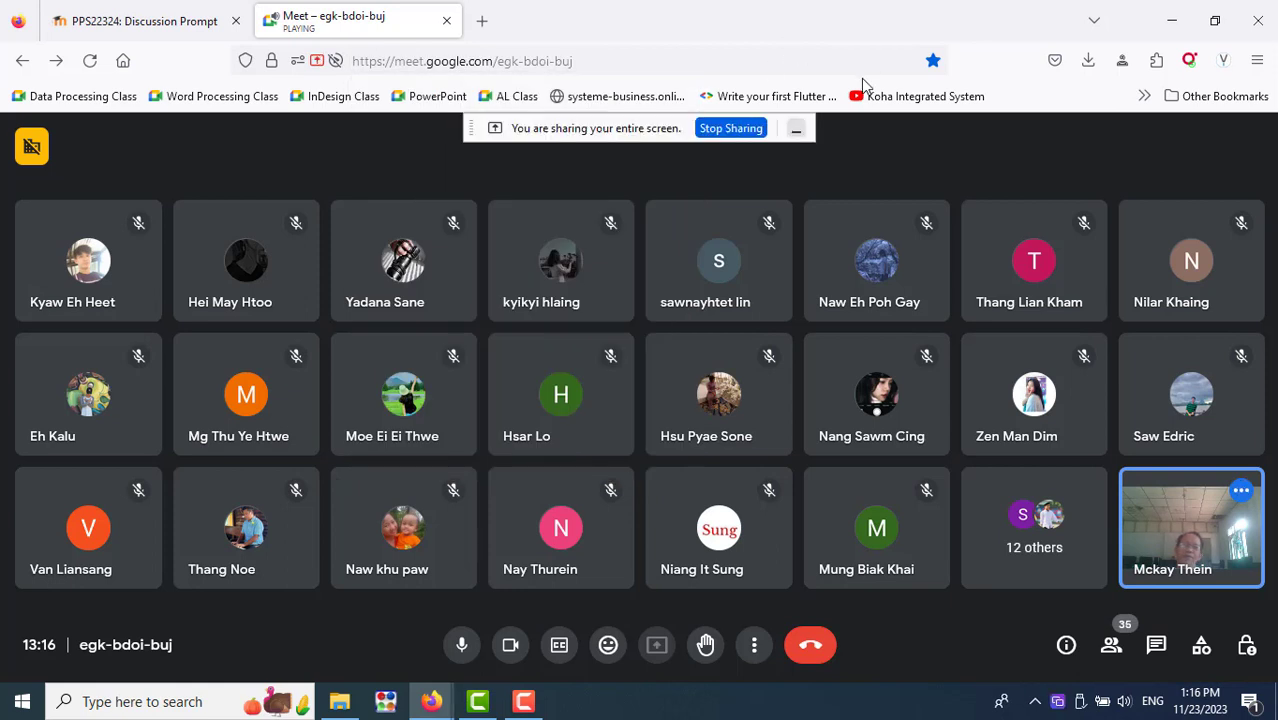
left_click(796, 134)
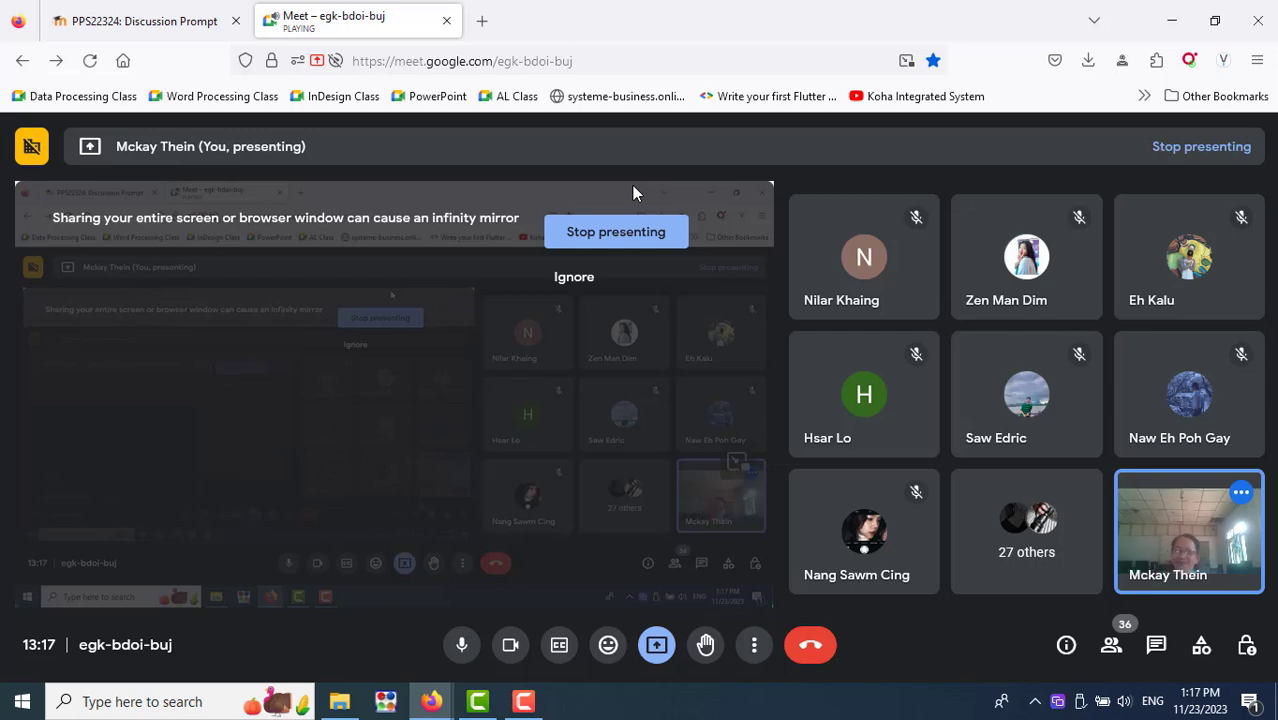
left_click(187, 30)
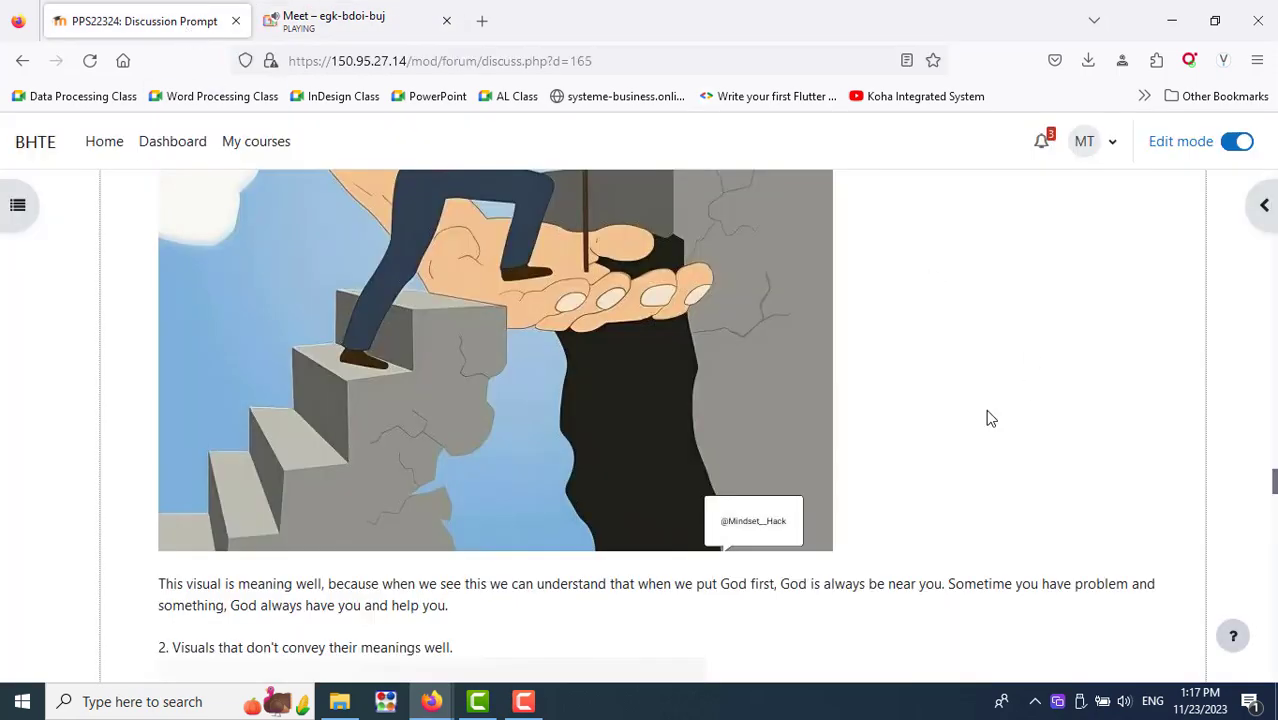
Scroll through the reply to section 2's bee-on-a-string image, briefly checking the Meet call
scroll(975, 425, "up", 2)
scroll(977, 430, "up", 3)
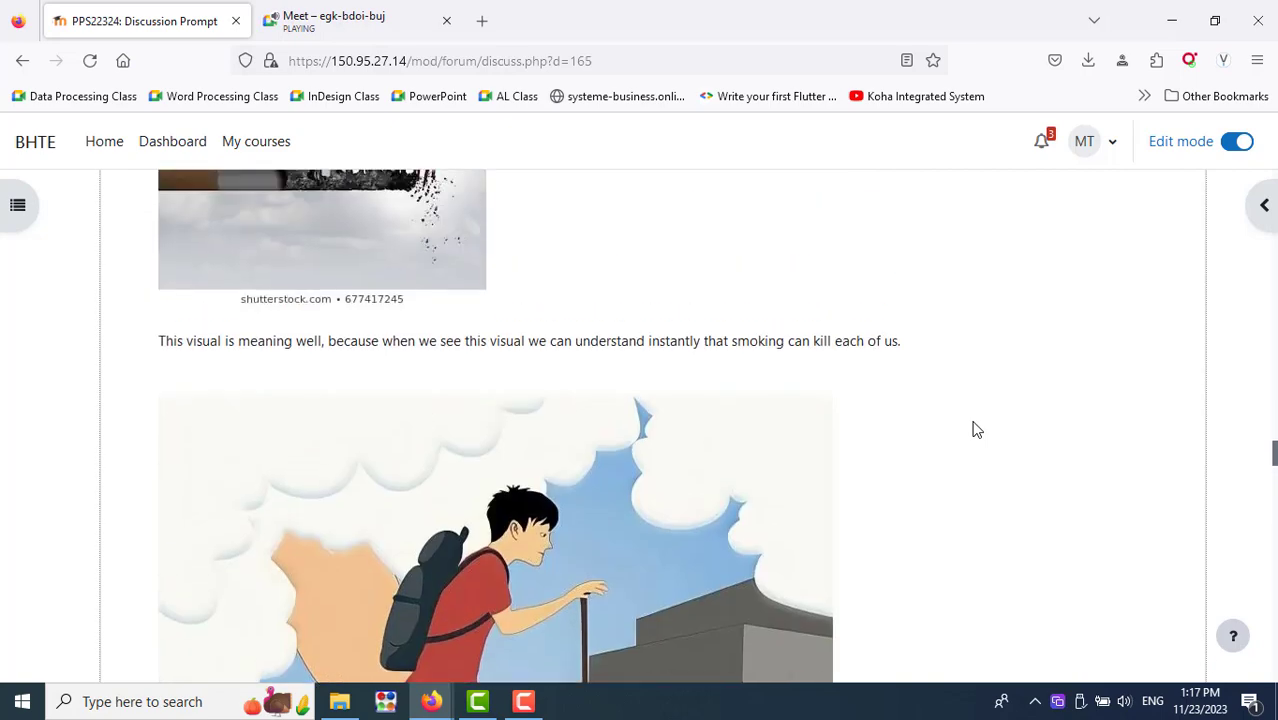
scroll(977, 430, "down", 3)
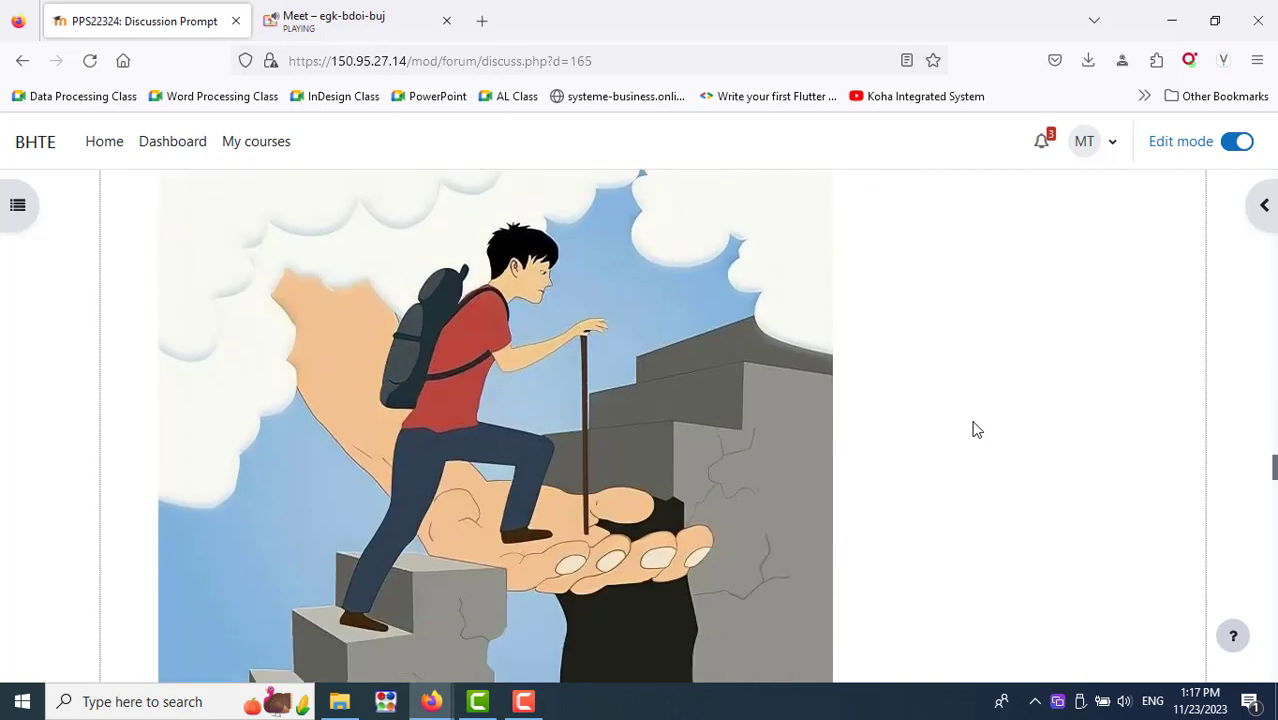
scroll(977, 430, "down", 2)
scroll(977, 430, "down", 2)
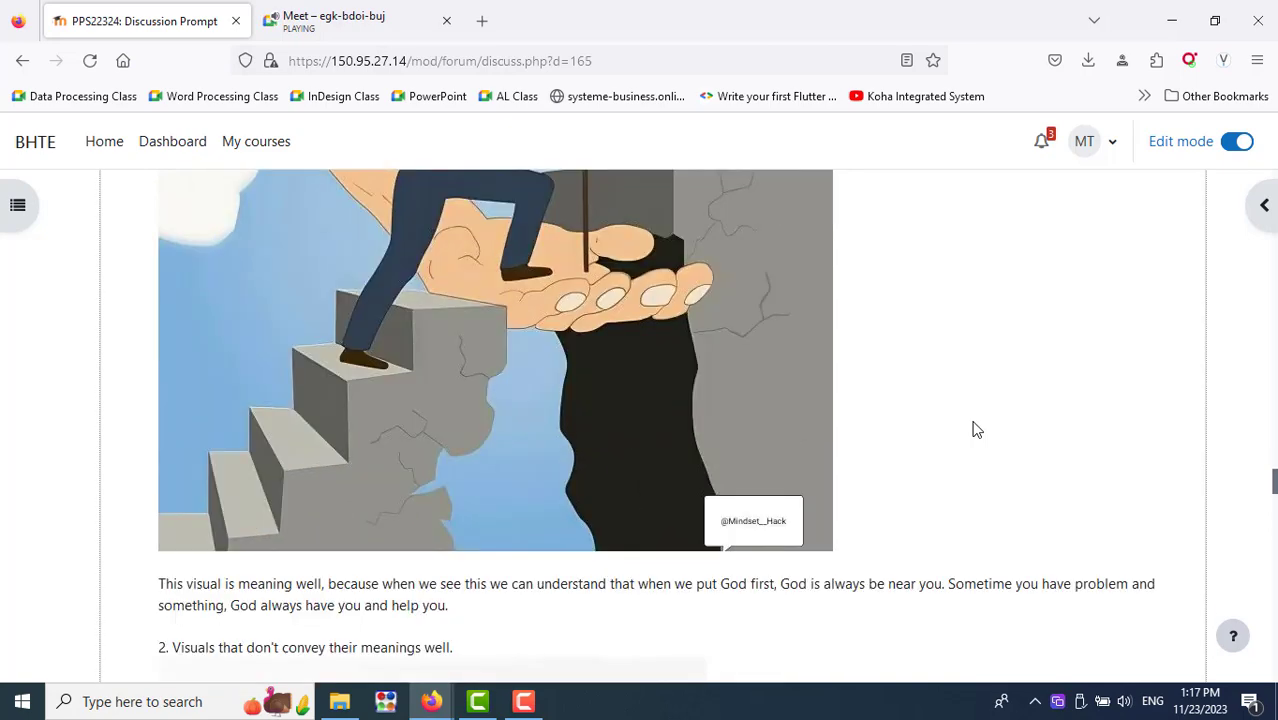
scroll(977, 430, "up", 2)
scroll(977, 430, "down", 4)
scroll(977, 430, "up", 3)
scroll(977, 430, "up", 3)
scroll(977, 430, "down", 3)
scroll(977, 430, "up", 5)
scroll(977, 430, "down", 2)
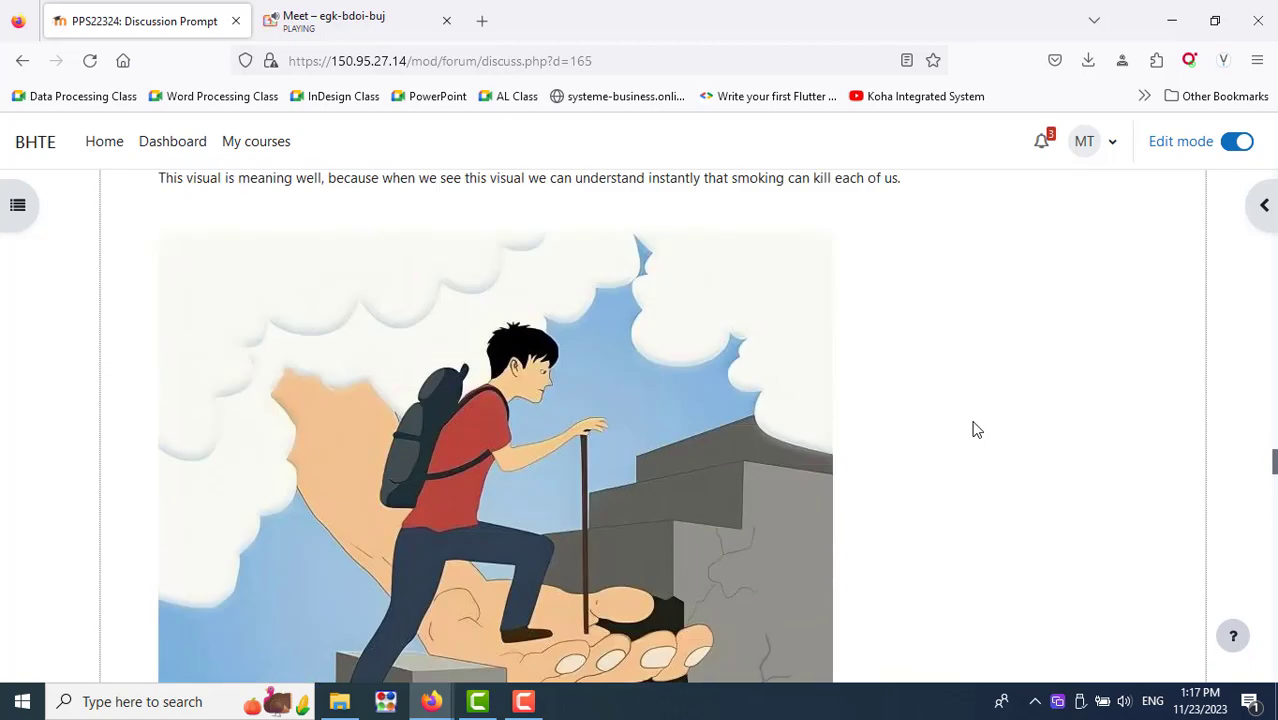
scroll(973, 428, "down", 5)
scroll(973, 428, "down", 2)
left_click(371, 28)
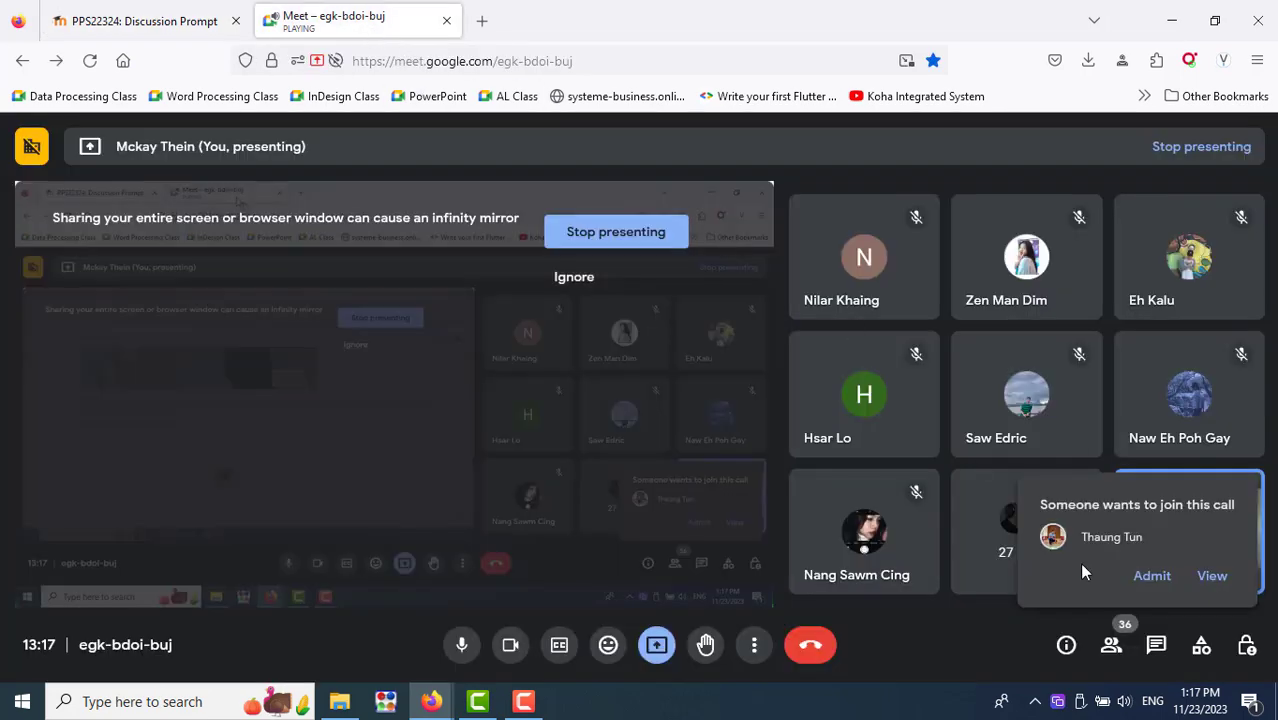
left_click(142, 25)
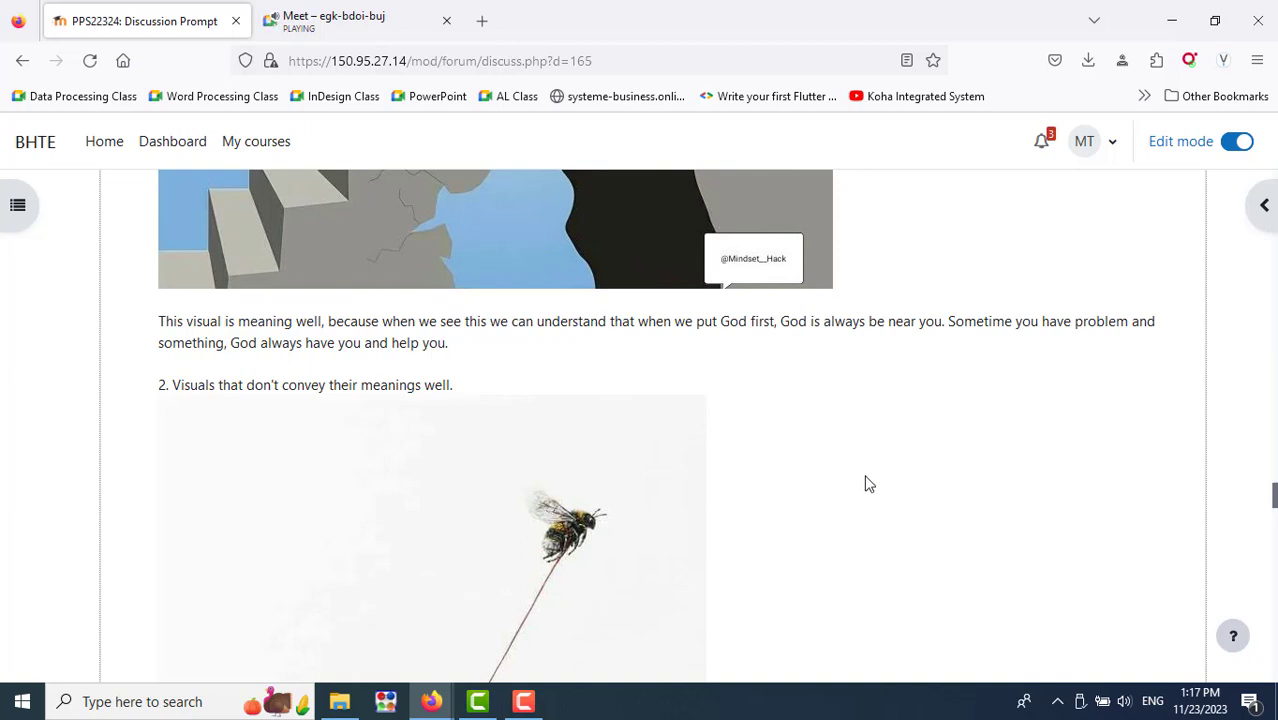
scroll(868, 484, "up", 3)
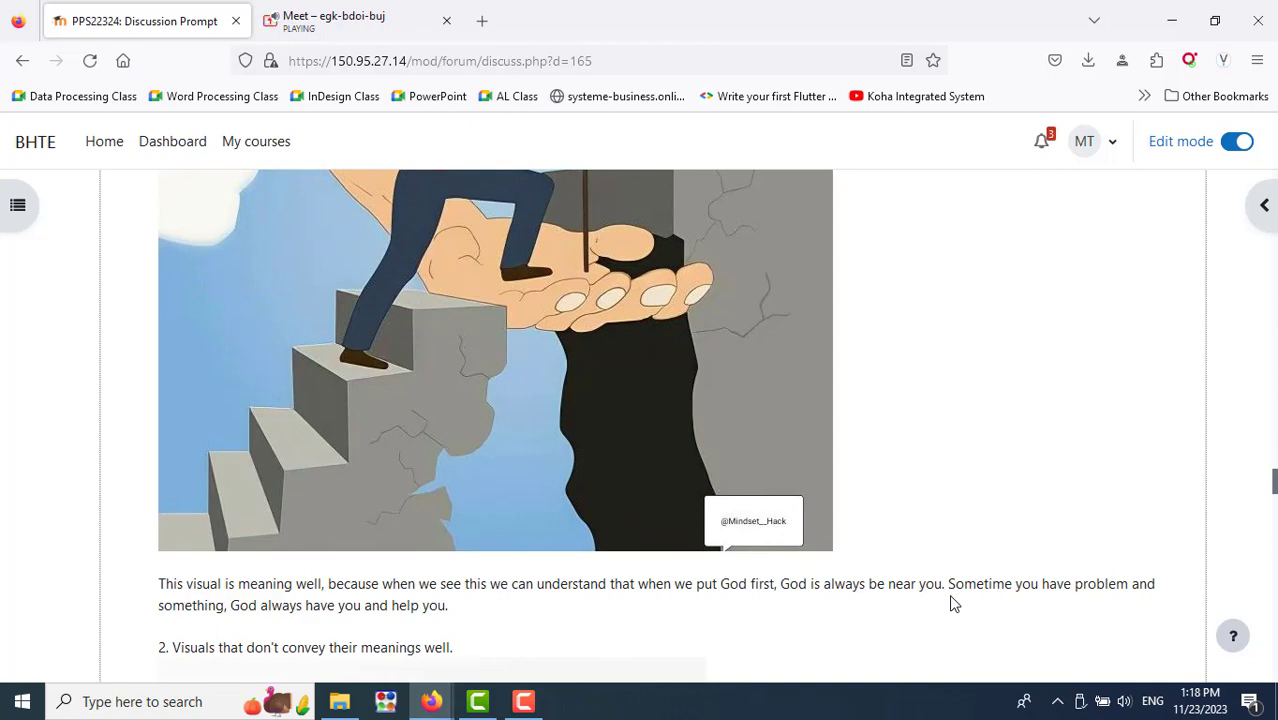
scroll(952, 603, "up", 3)
scroll(952, 603, "up", 3)
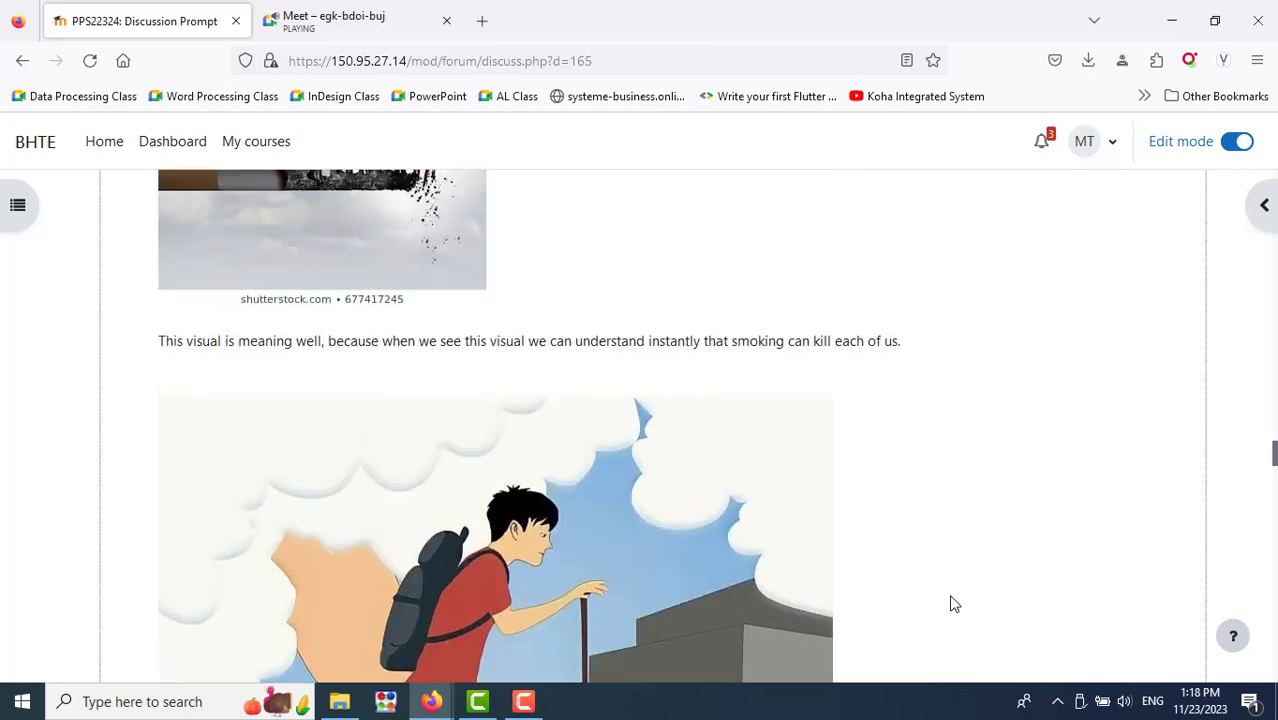
scroll(940, 602, "down", 3)
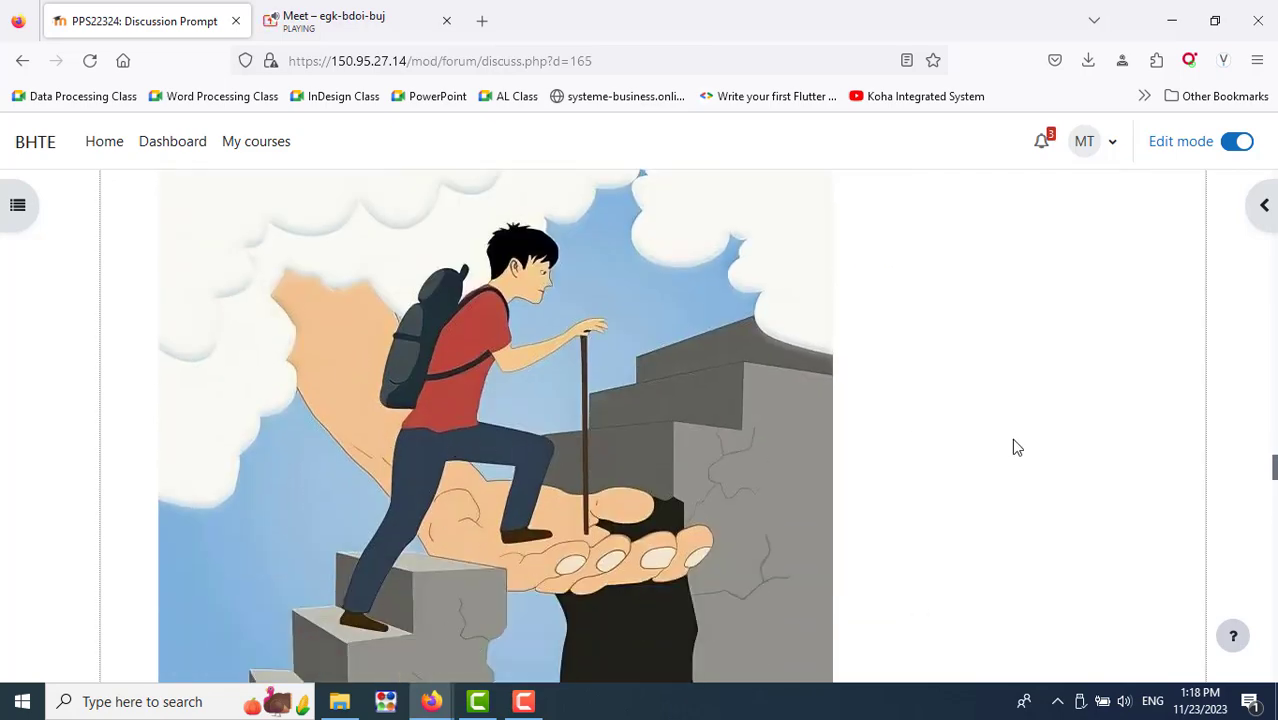
scroll(1012, 446, "down", 3)
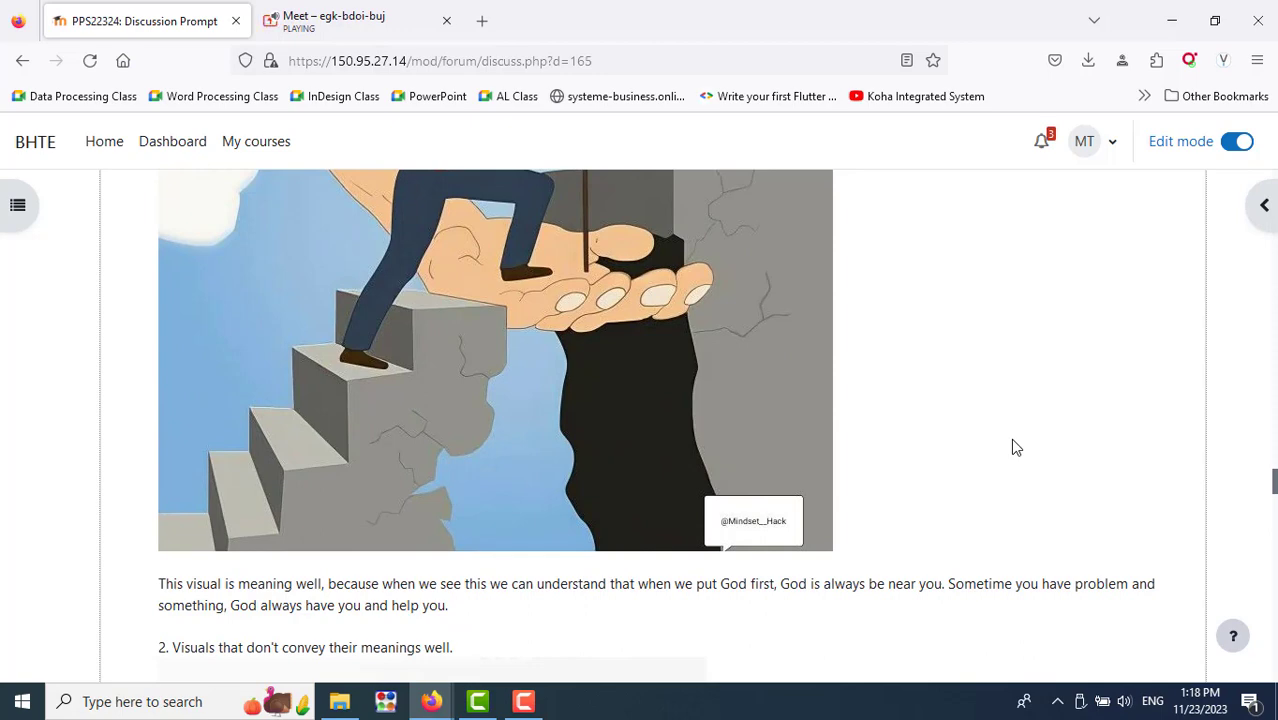
scroll(1014, 446, "up", 3)
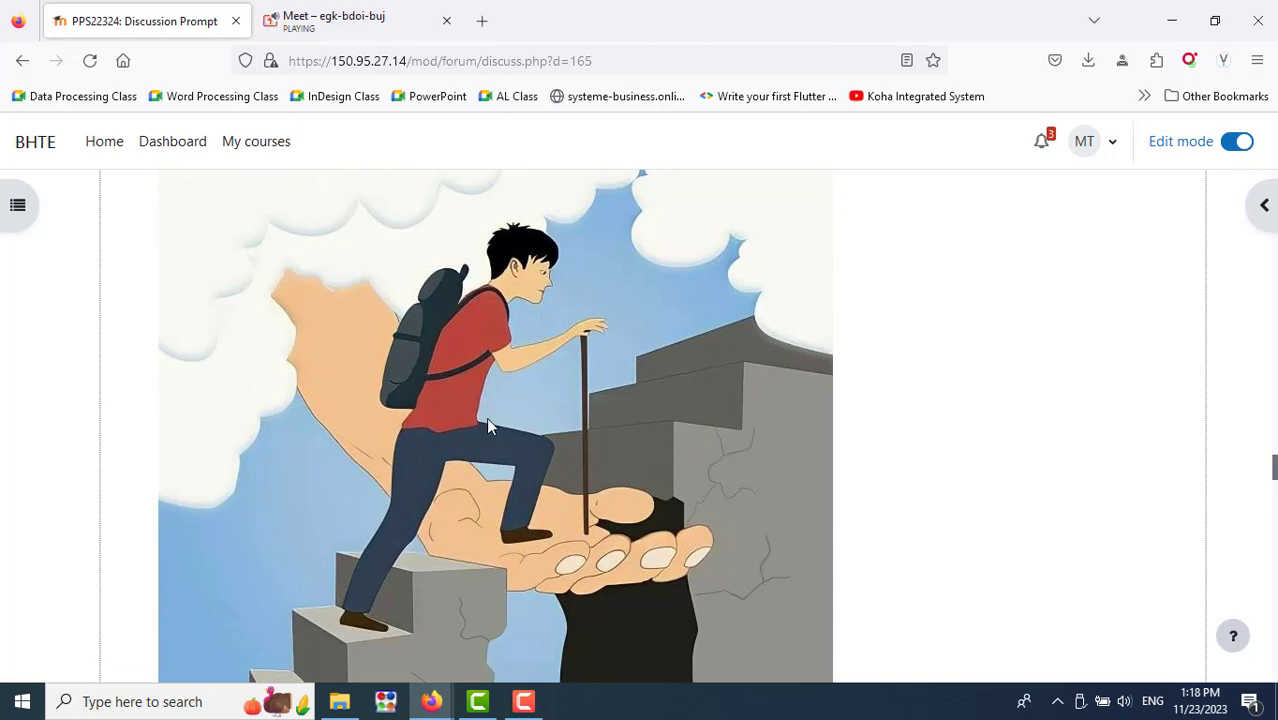
scroll(912, 378, "down", 3)
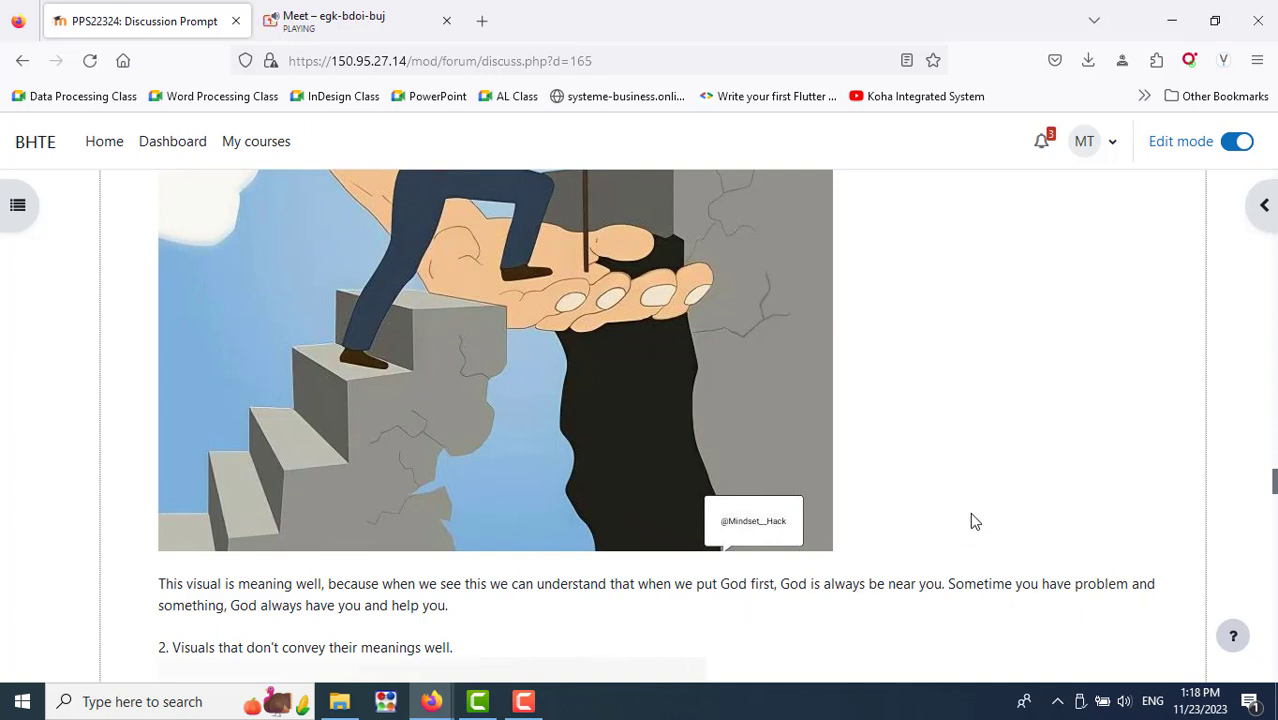
scroll(972, 518, "up", 5)
scroll(969, 512, "down", 1)
scroll(969, 512, "down", 4)
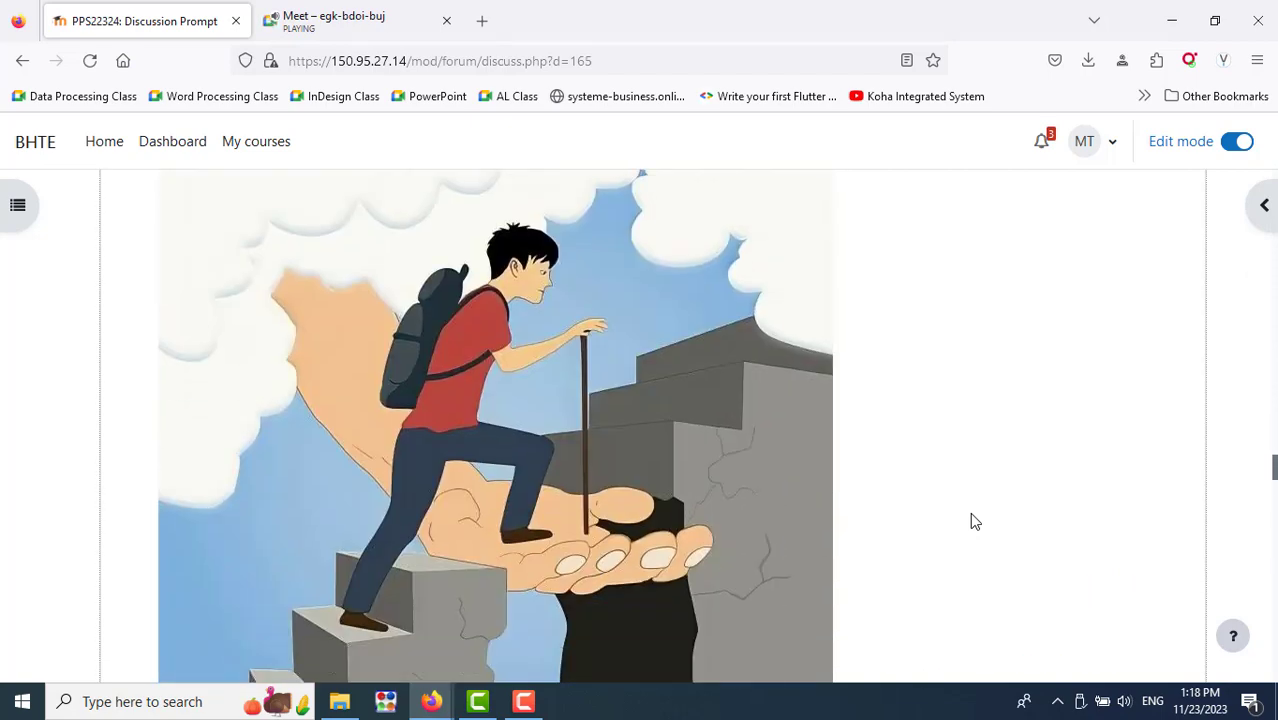
scroll(969, 512, "down", 3)
scroll(969, 512, "up", 3)
scroll(890, 526, "down", 3)
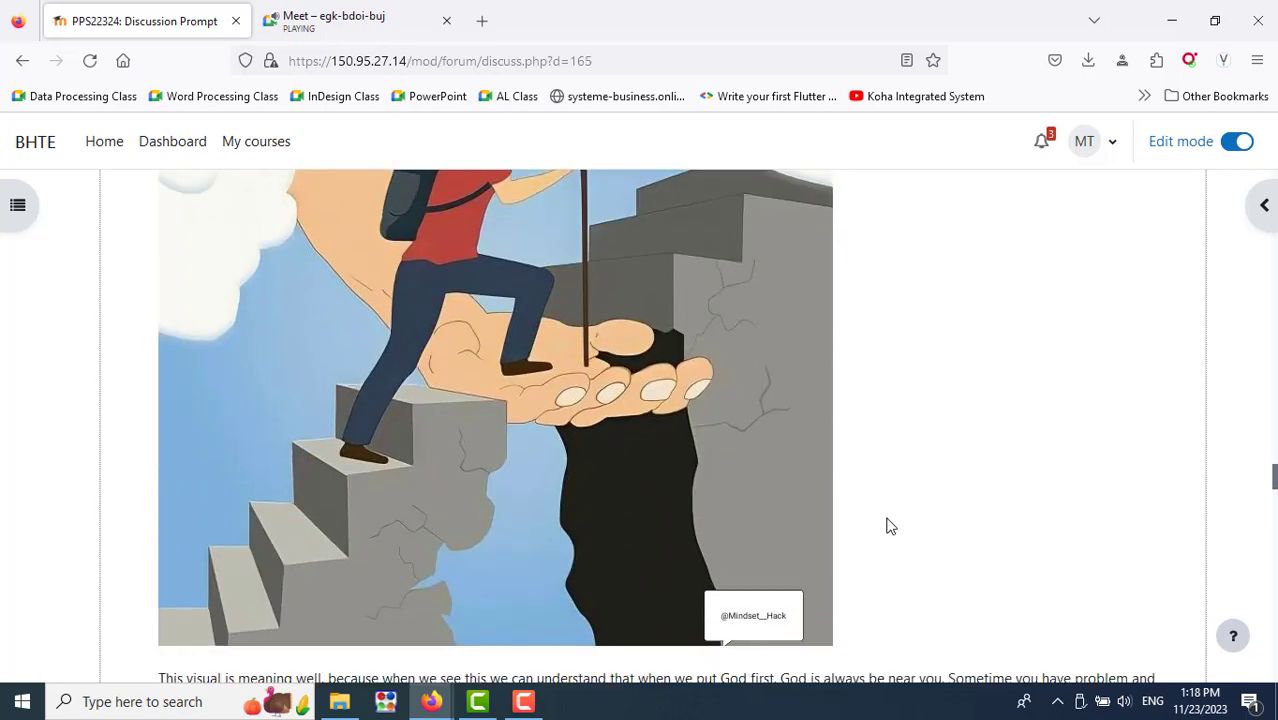
scroll(772, 617, "up", 3)
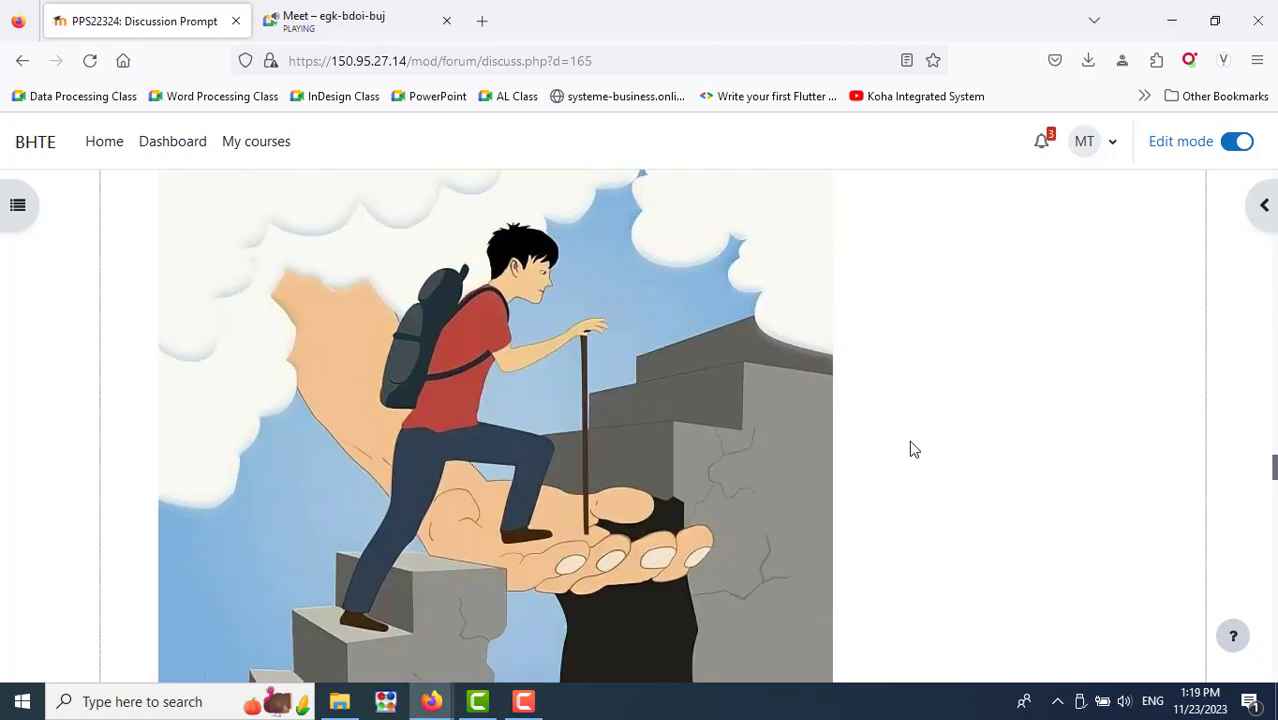
scroll(909, 449, "down", 3)
scroll(909, 449, "down", 3)
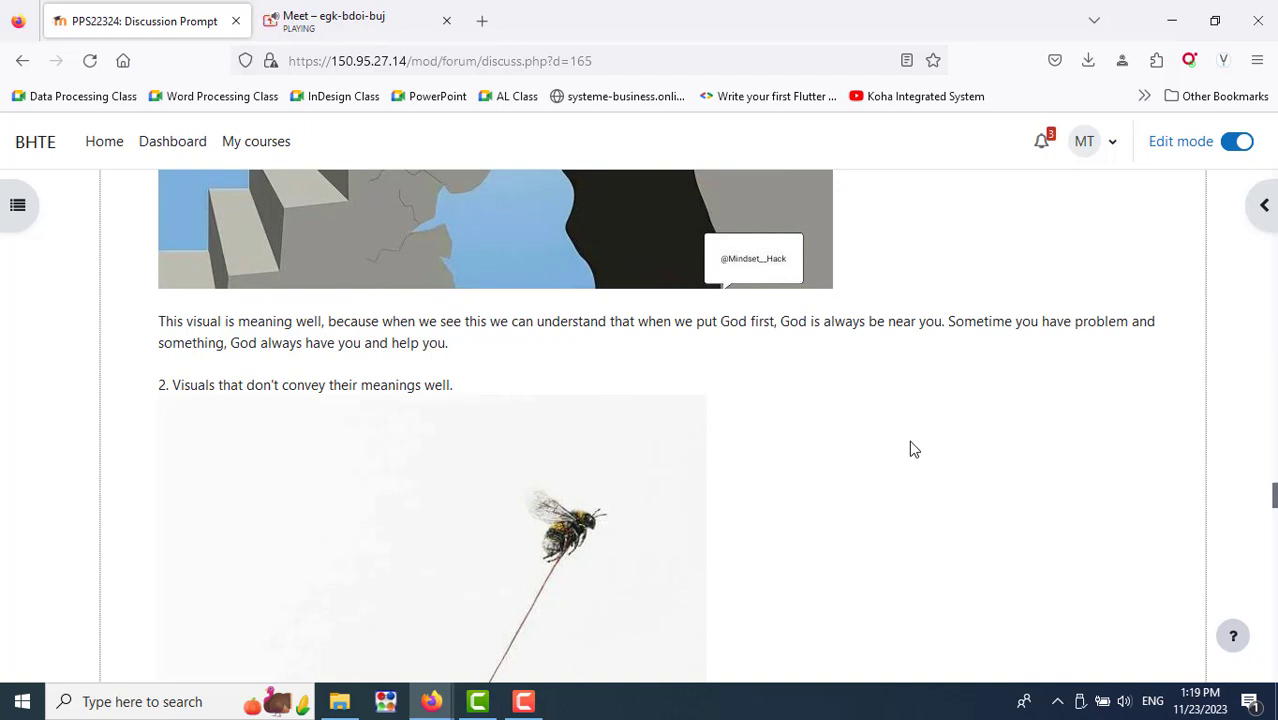
scroll(912, 449, "down", 3)
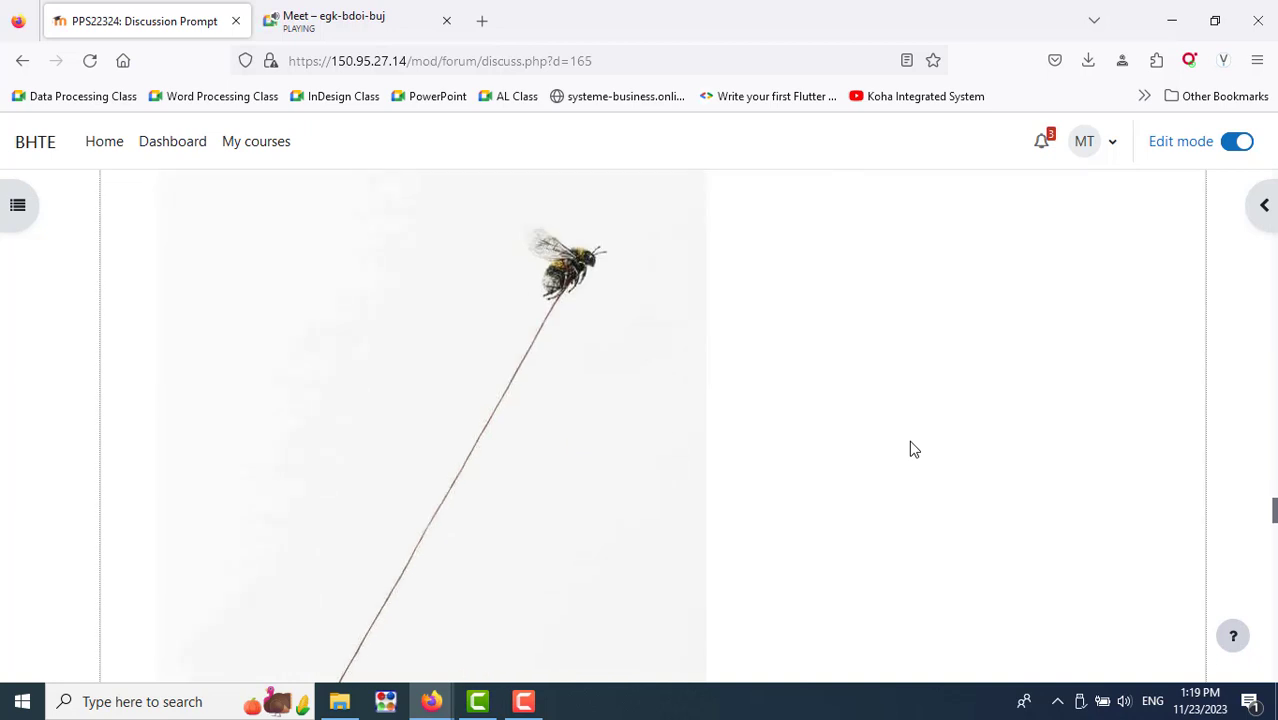
scroll(912, 449, "down", 3)
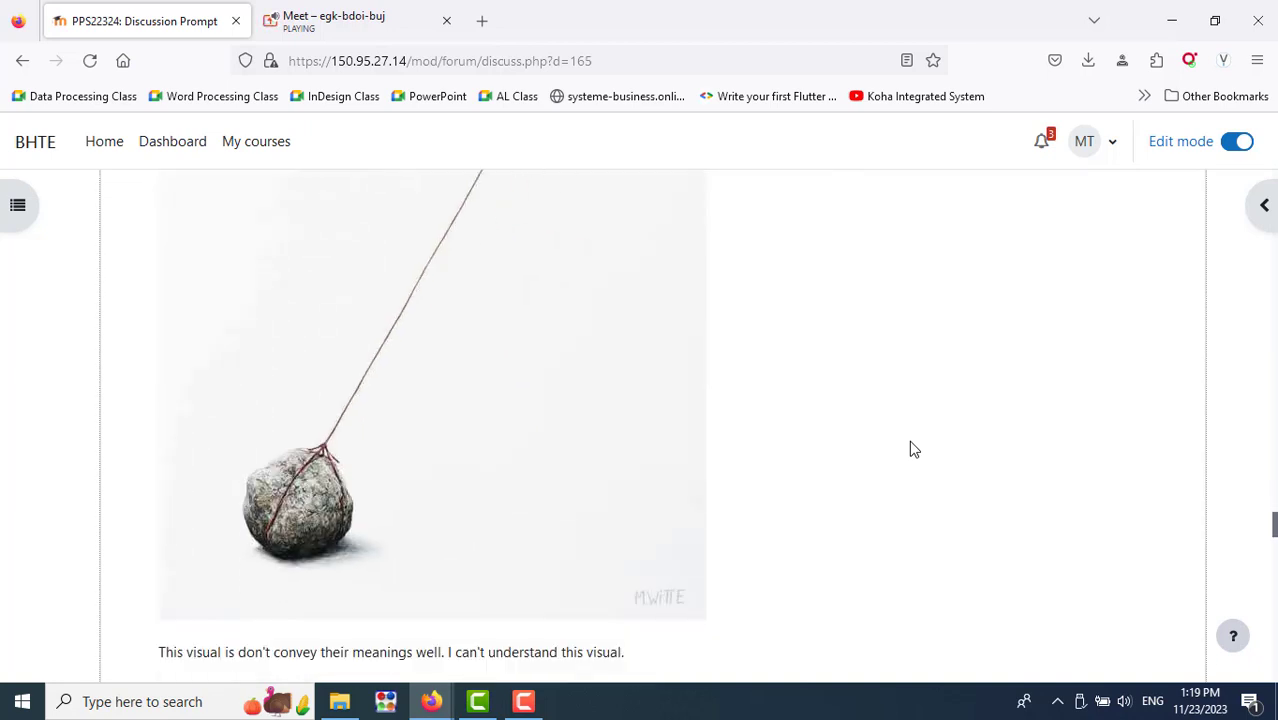
left_click(330, 17)
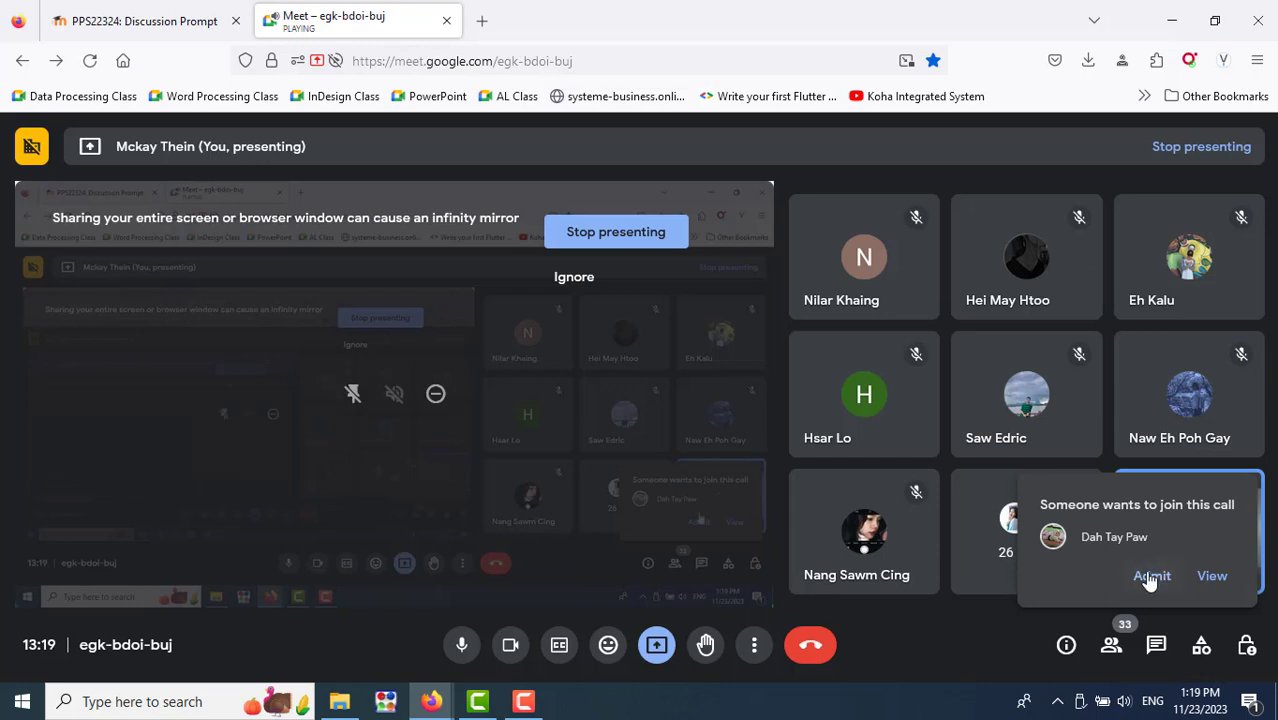
left_click(195, 25)
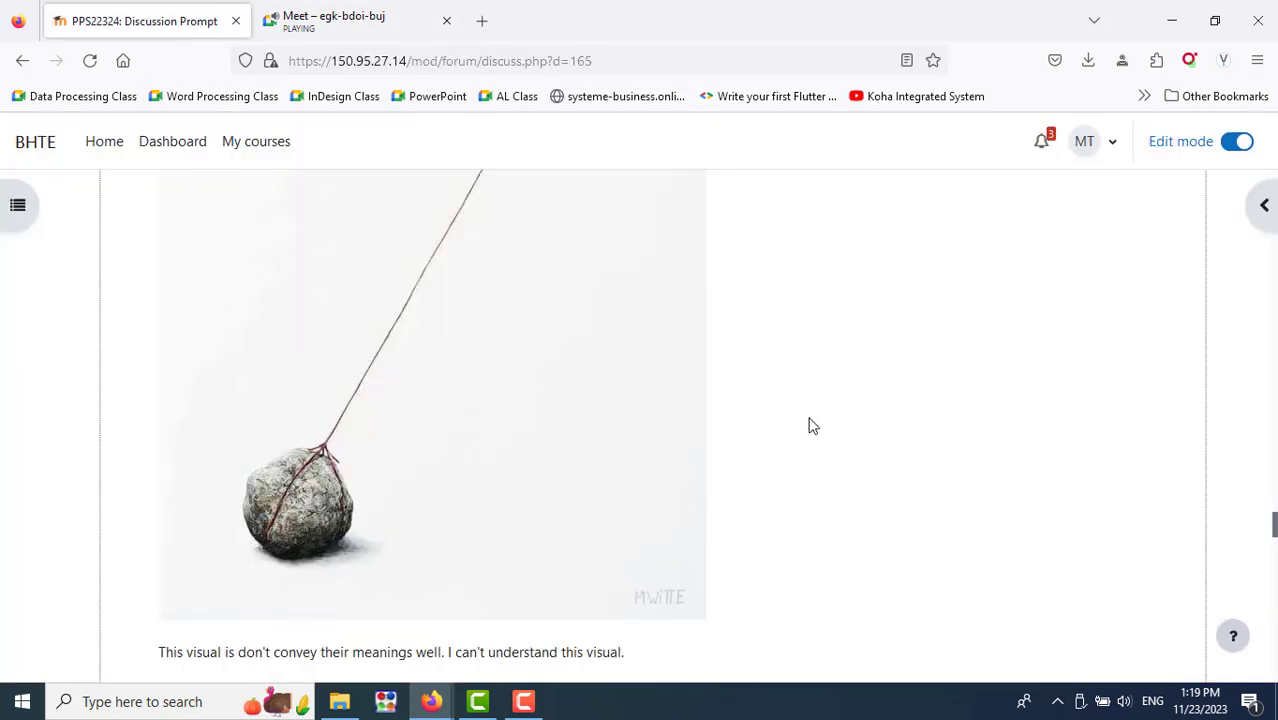
scroll(850, 414, "up", 3)
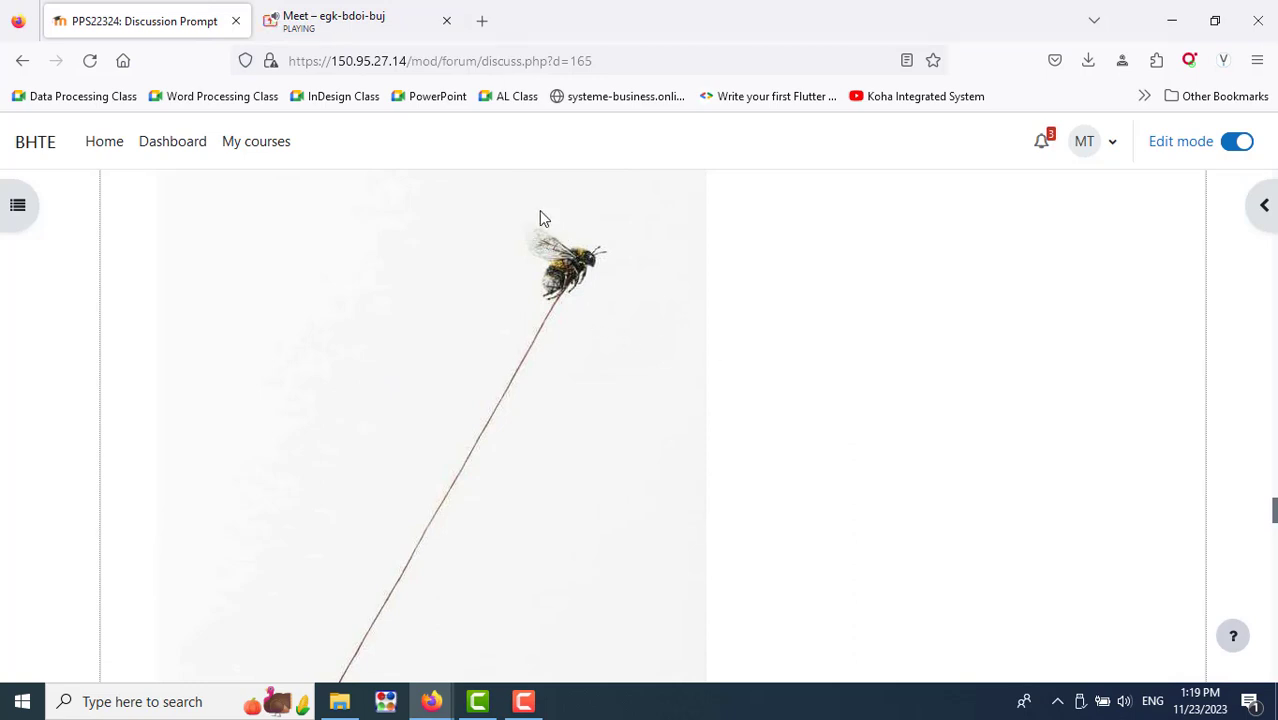
scroll(837, 333, "down", 1)
scroll(832, 333, "down", 3)
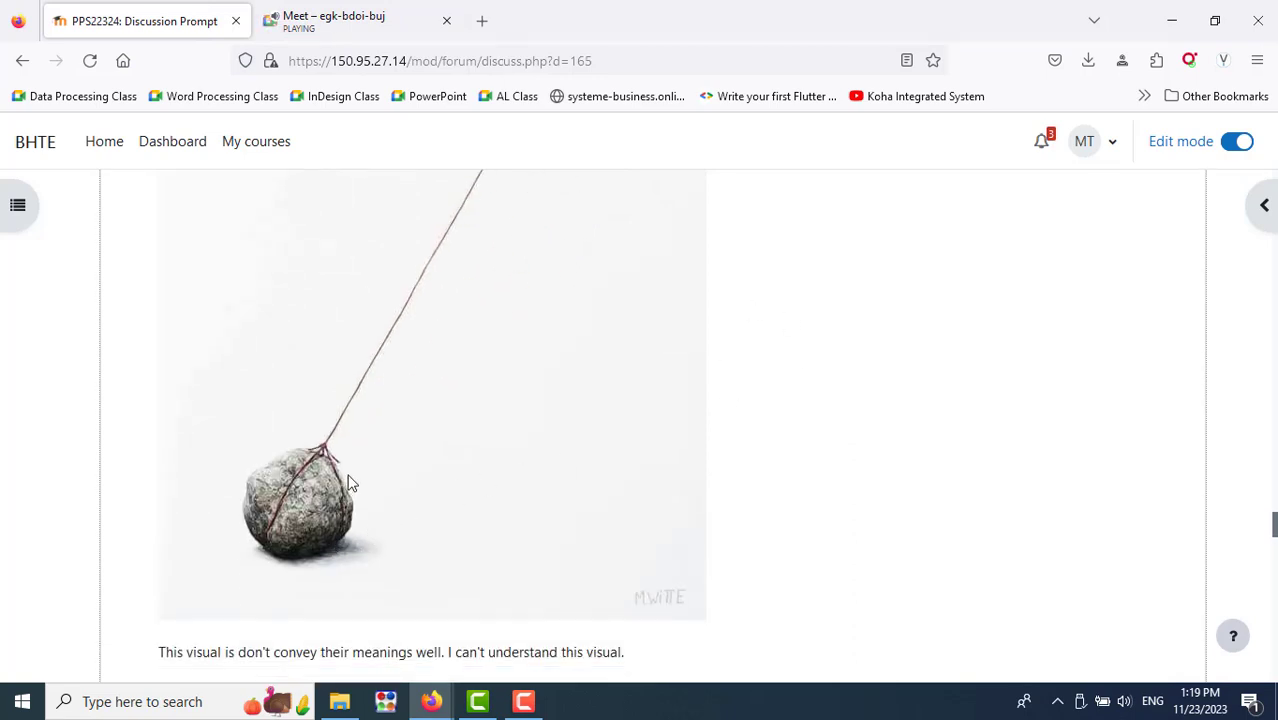
scroll(719, 449, "up", 5)
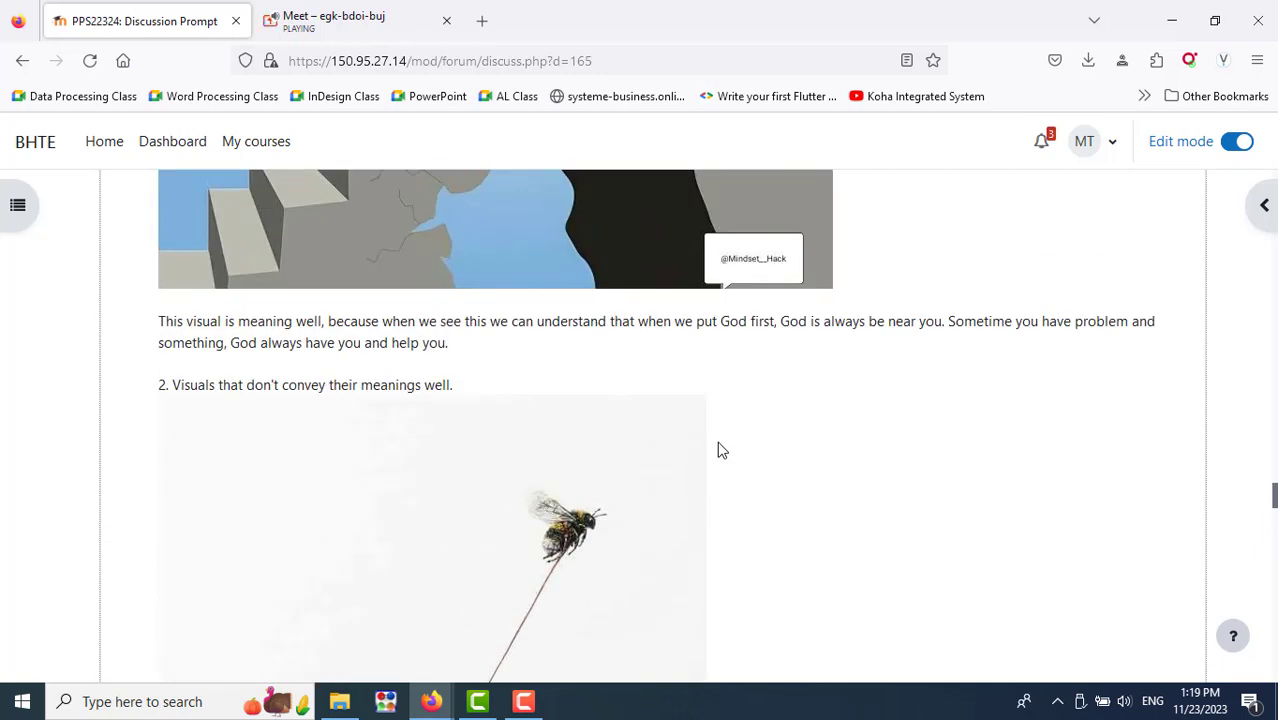
scroll(719, 449, "down", 4)
scroll(719, 449, "down", 4)
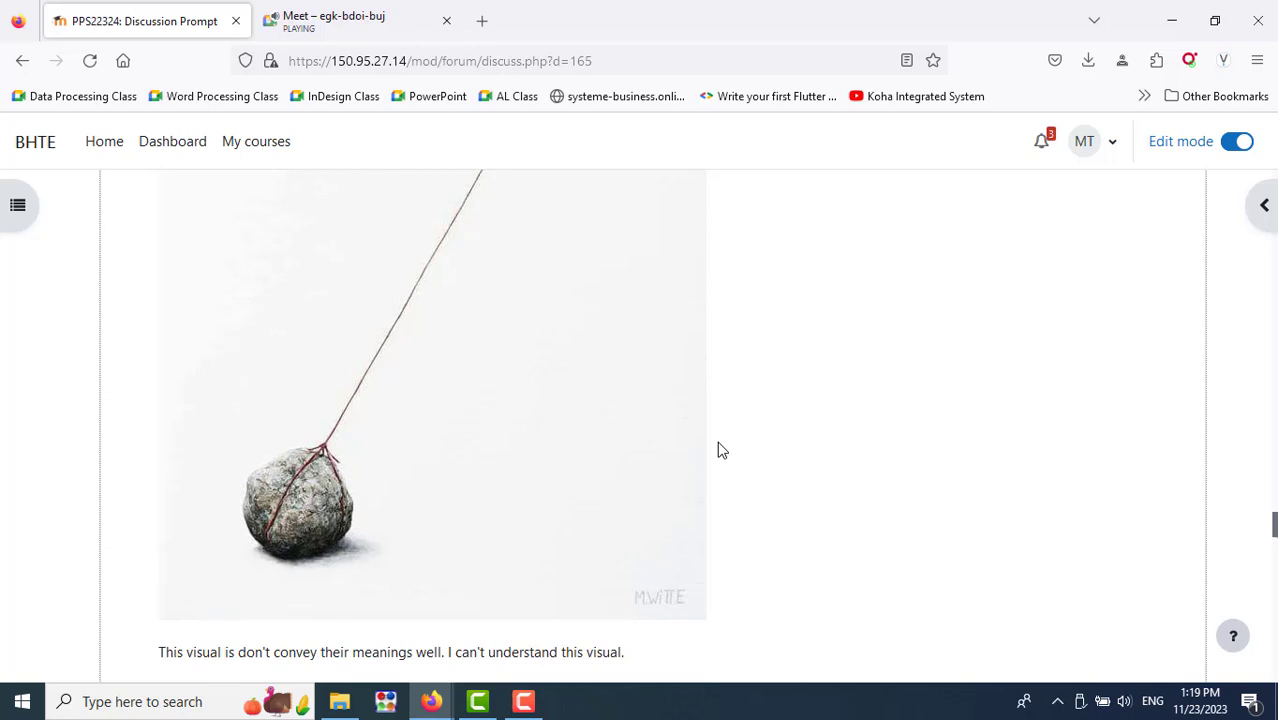
scroll(753, 459, "up", 3)
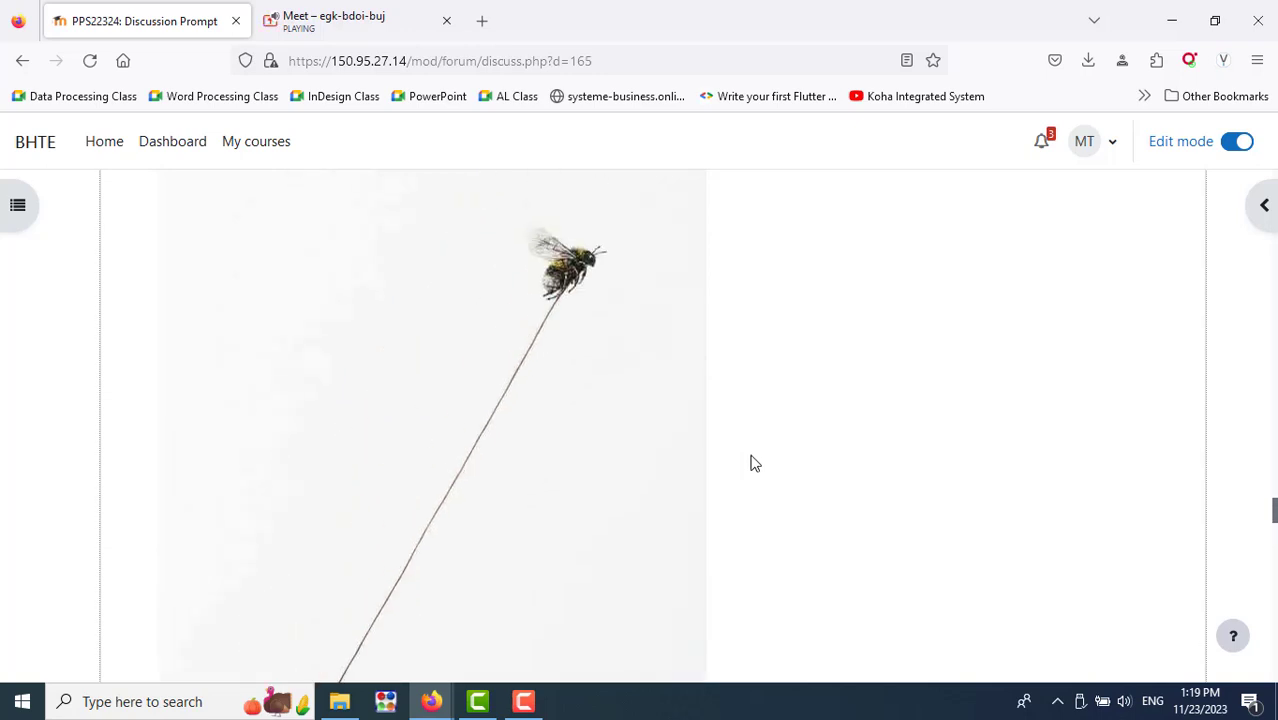
scroll(755, 463, "down", 3)
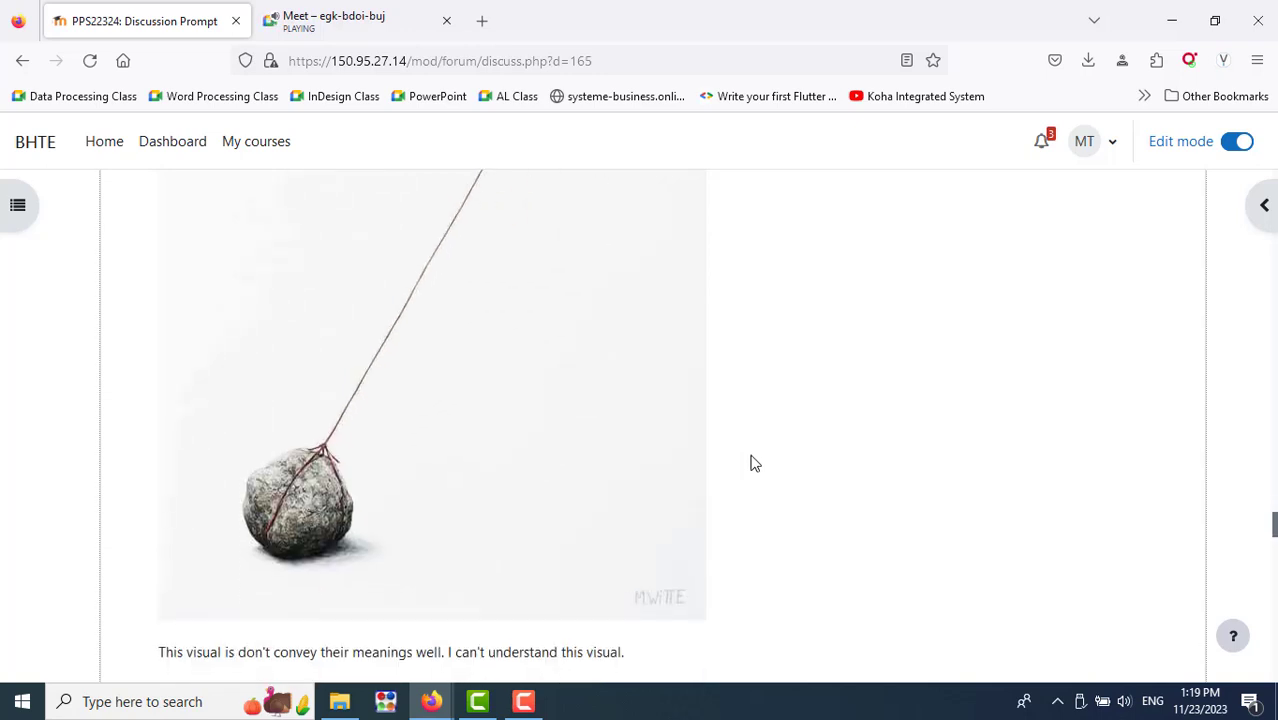
scroll(755, 463, "down", 3)
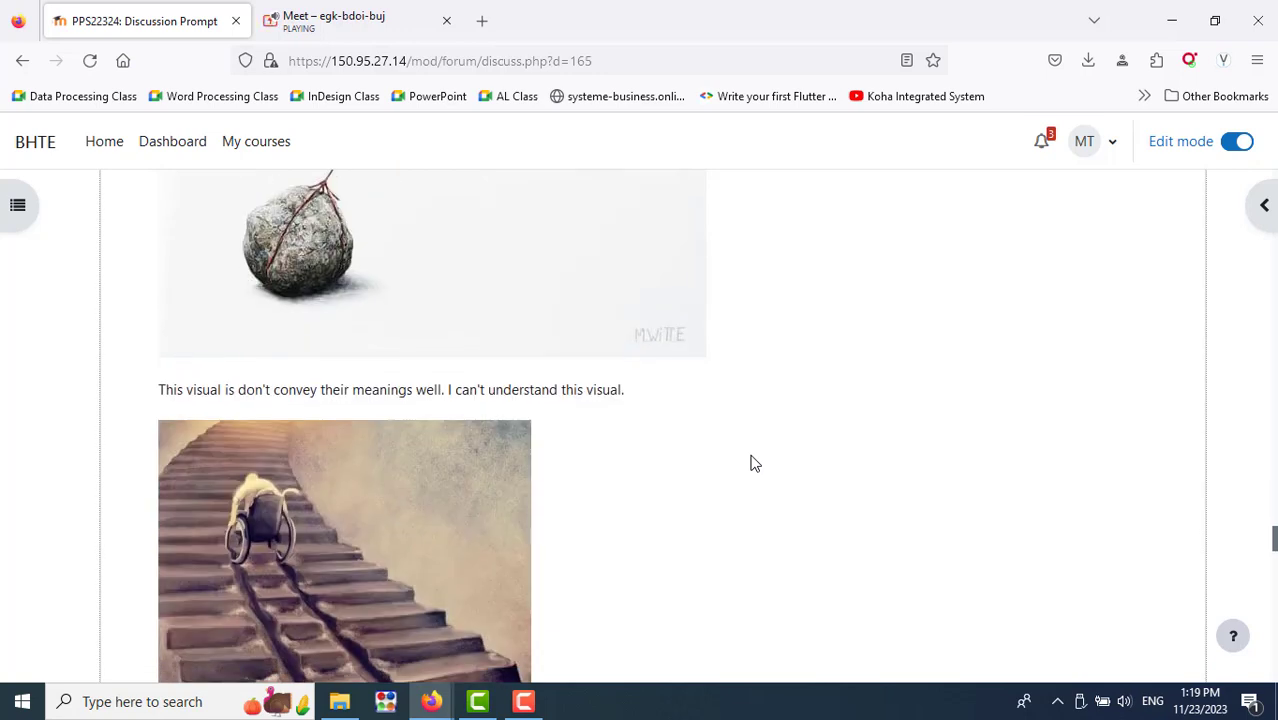
left_click(314, 20)
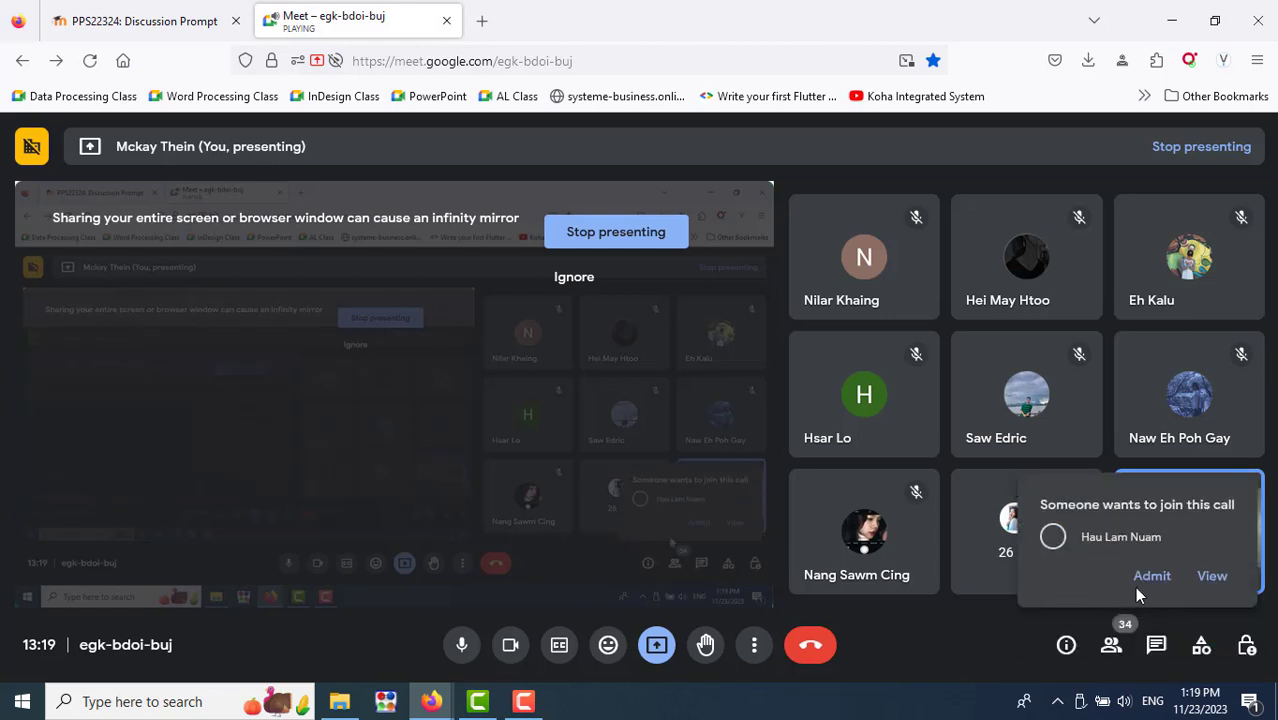
left_click(160, 21)
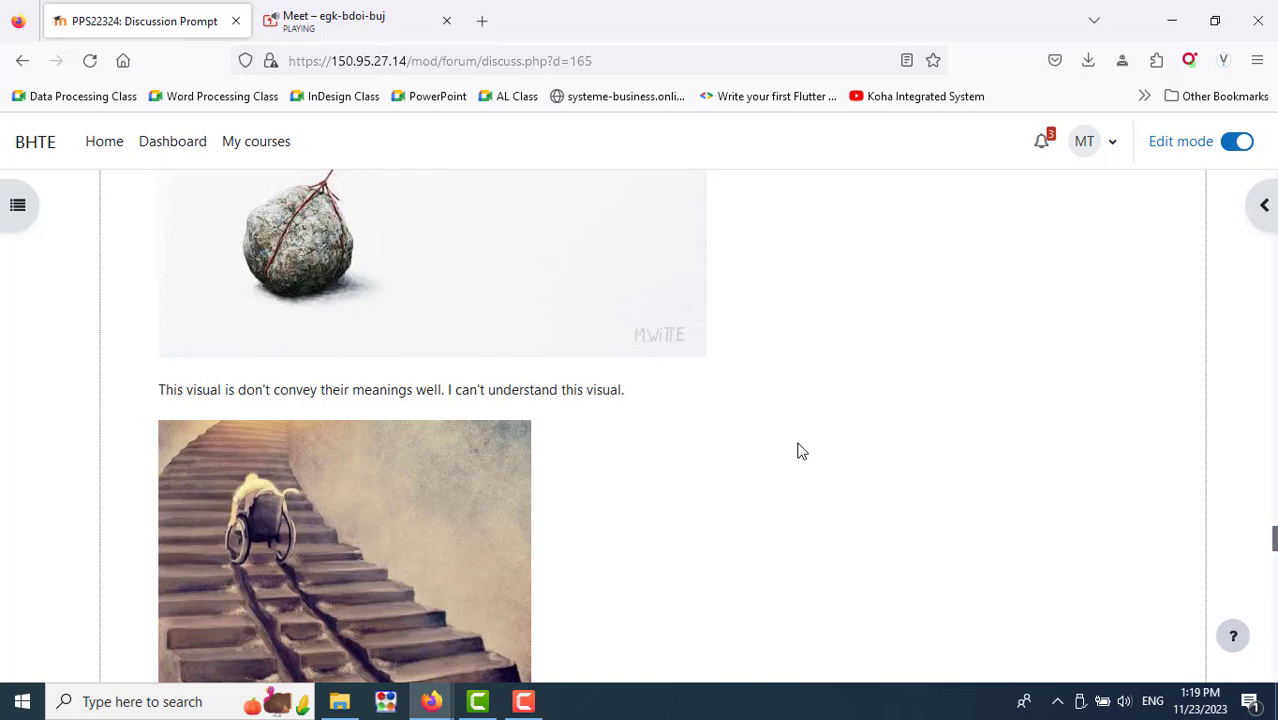
scroll(800, 451, "down", 5)
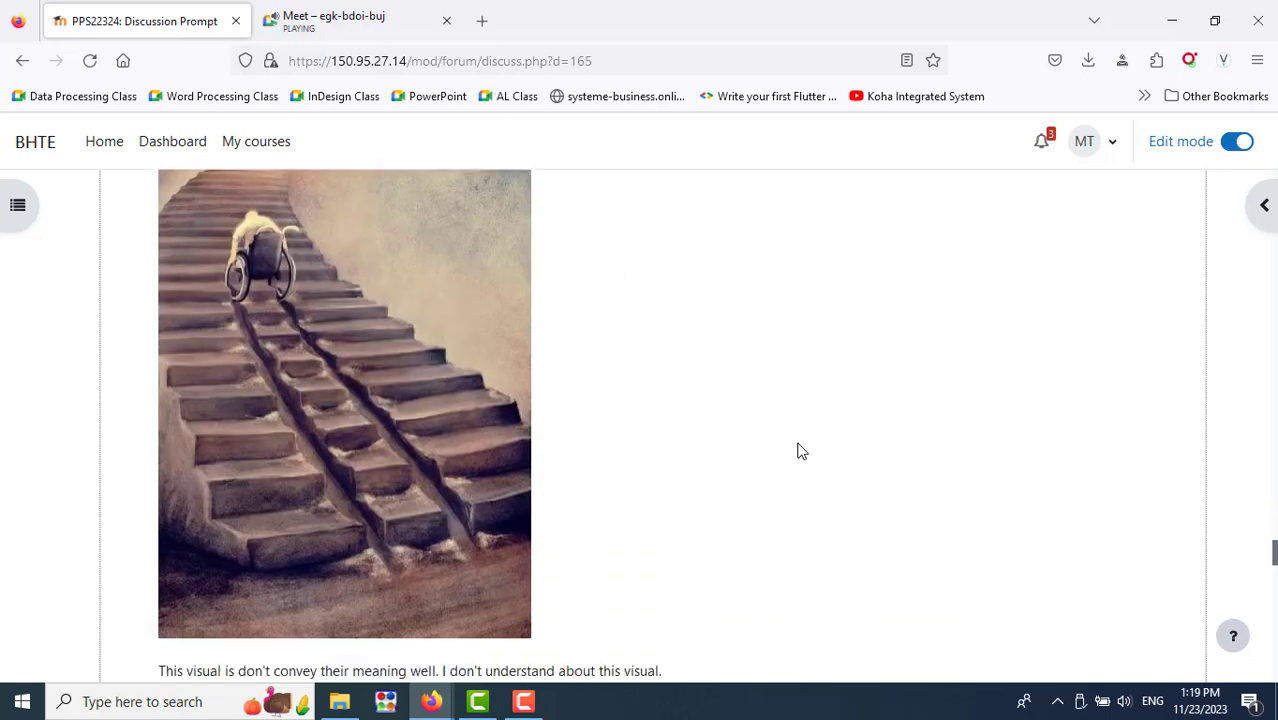
scroll(800, 451, "down", 5)
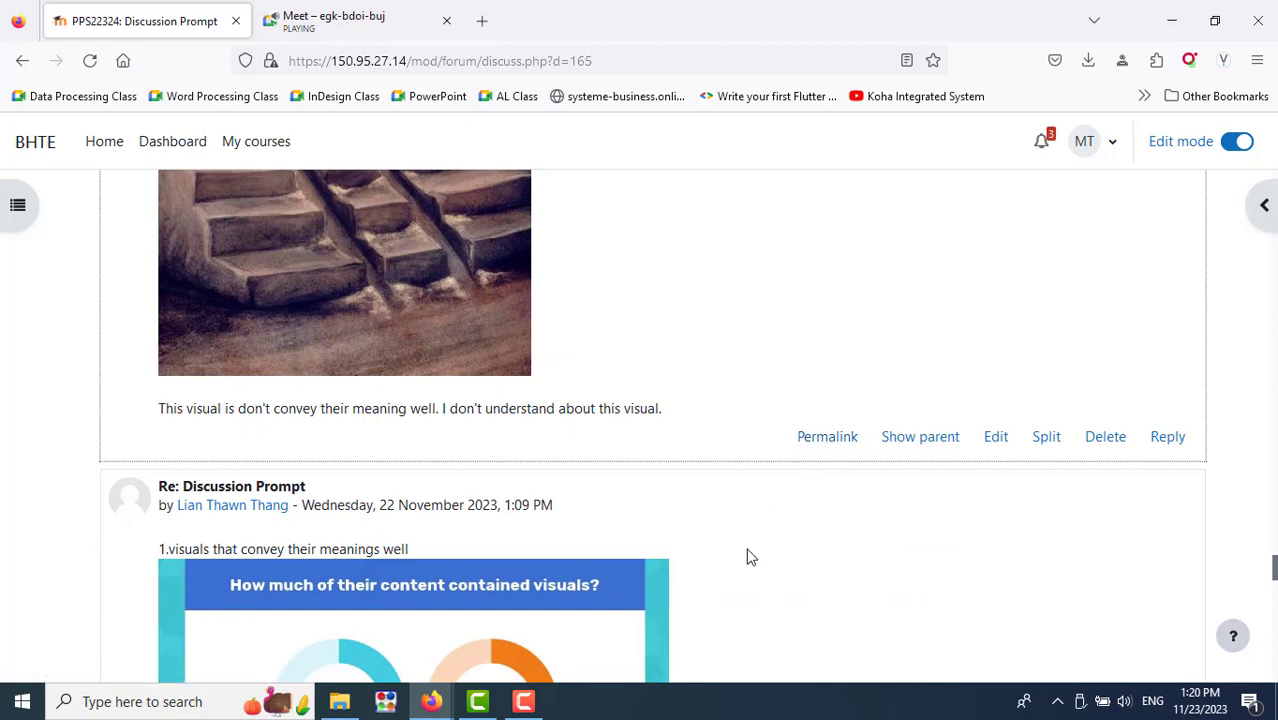
scroll(751, 557, "up", 3)
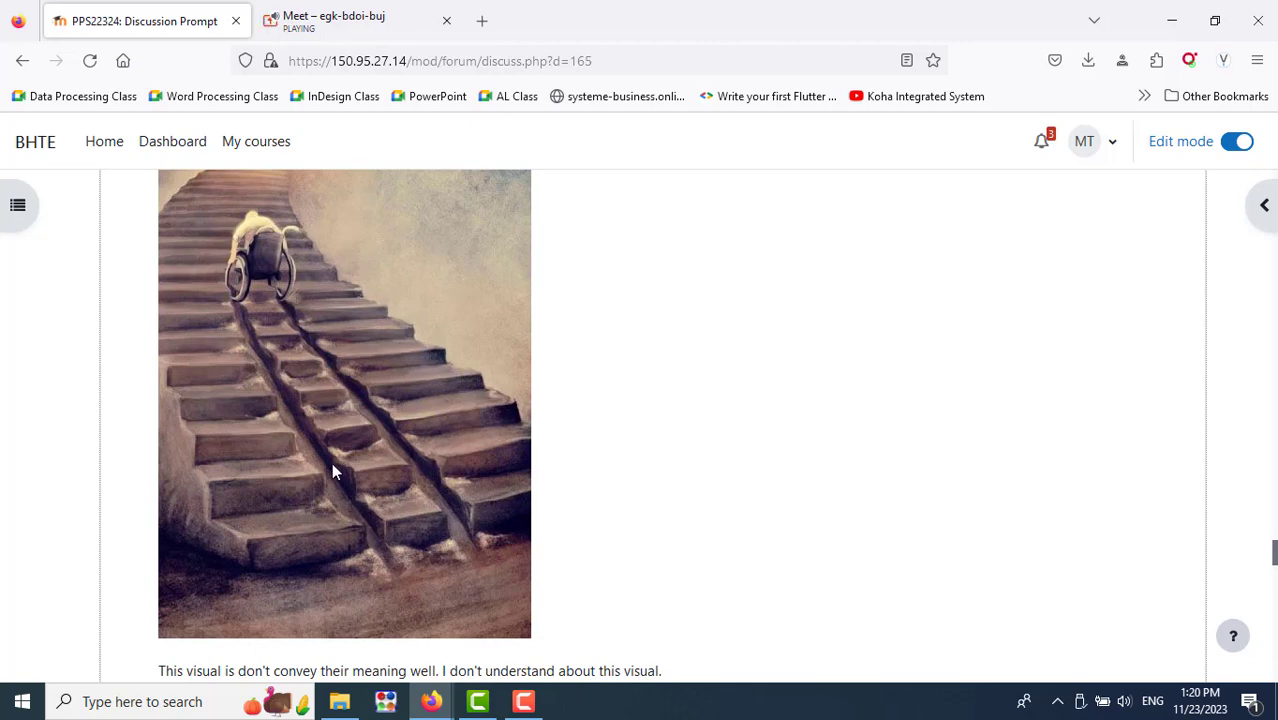
scroll(760, 413, "down", 5)
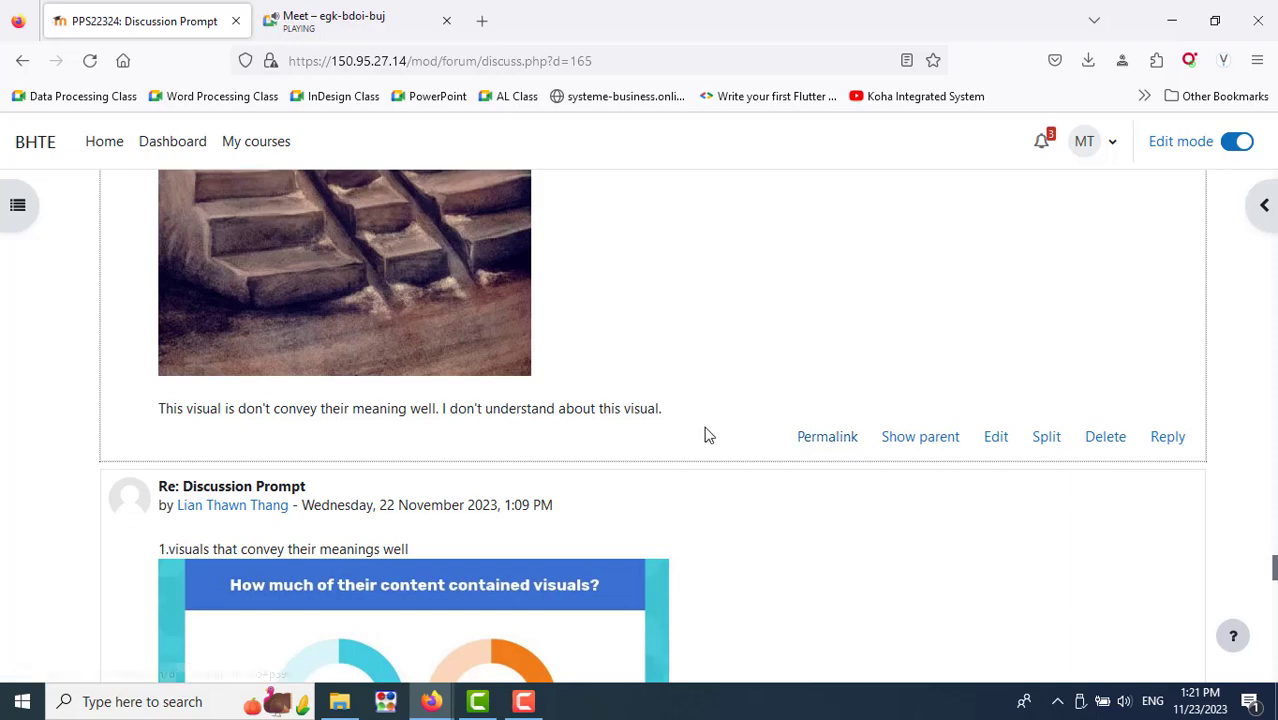
scroll(707, 434, "down", 5)
scroll(785, 381, "up", 3)
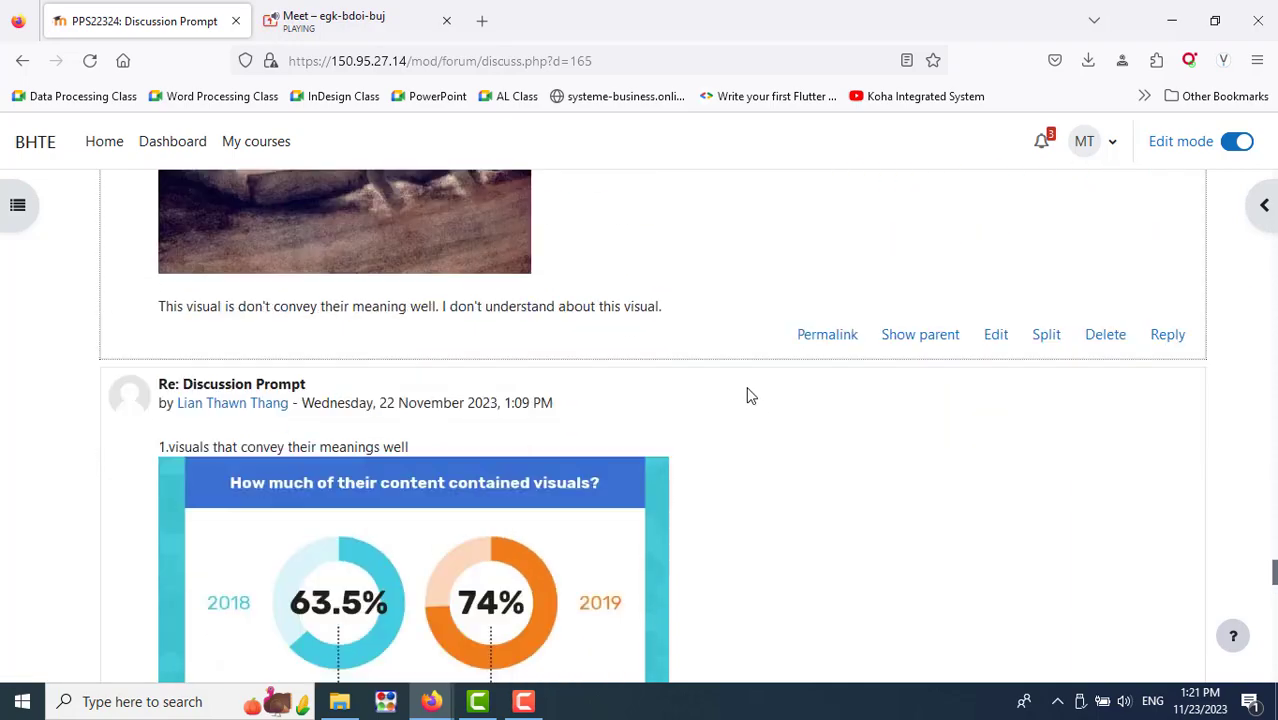
scroll(744, 386, "up", 3)
scroll(744, 386, "up", 4)
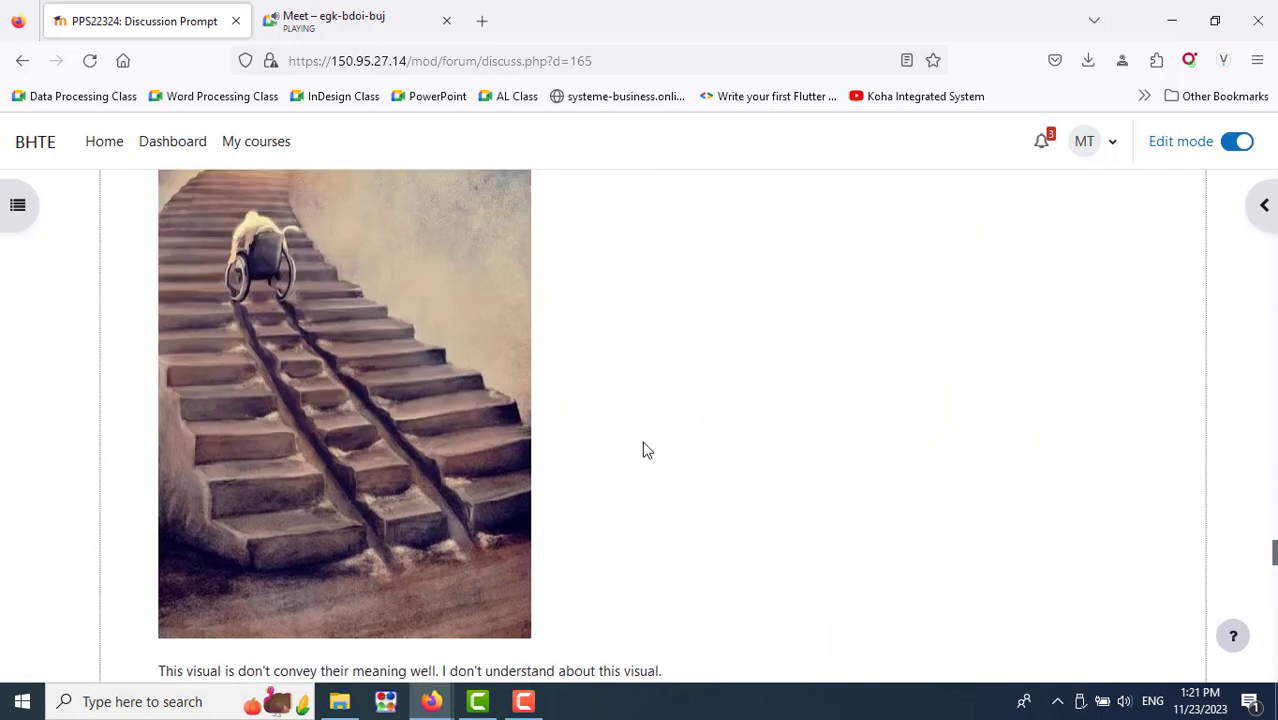
scroll(644, 448, "down", 10)
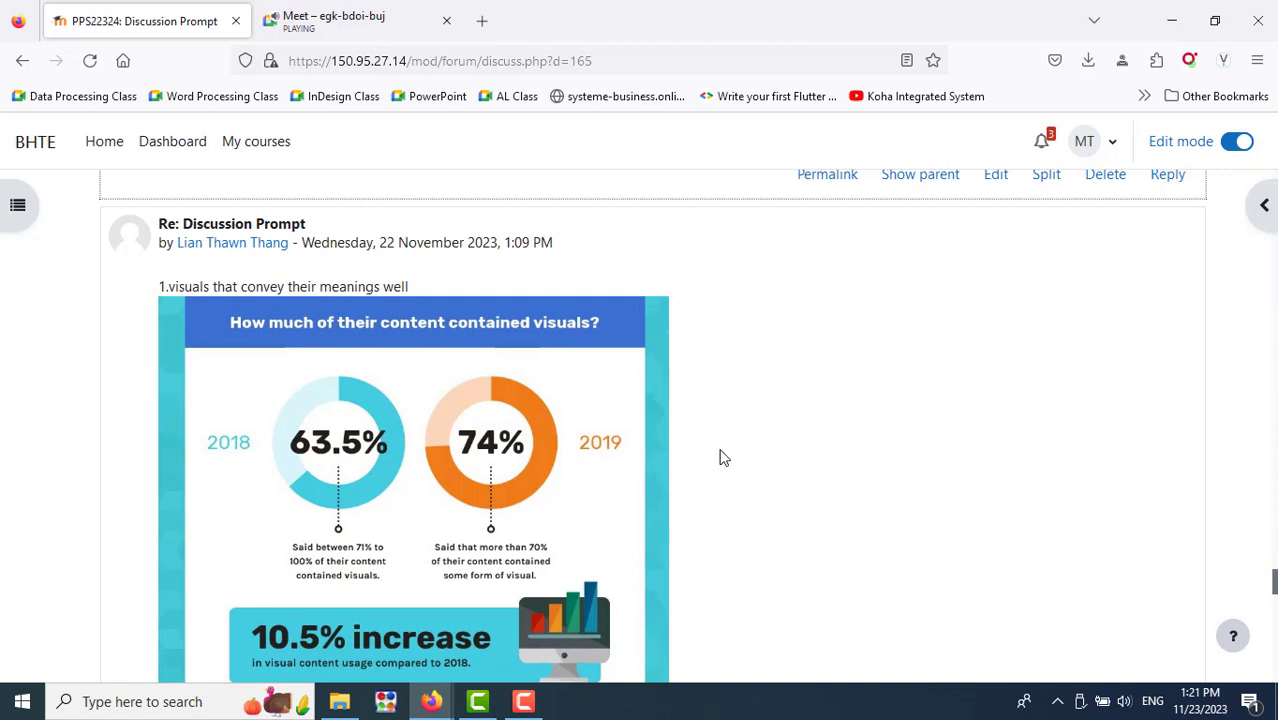
scroll(724, 457, "down", 3)
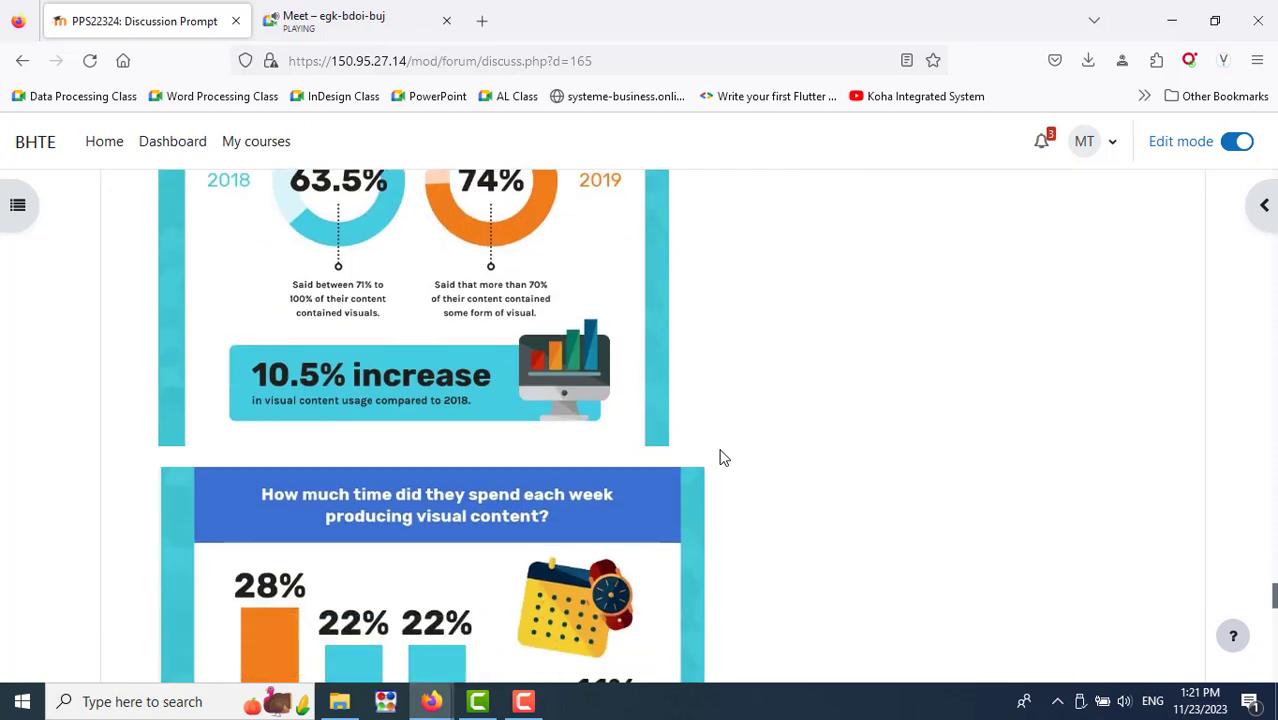
scroll(724, 457, "down", 3)
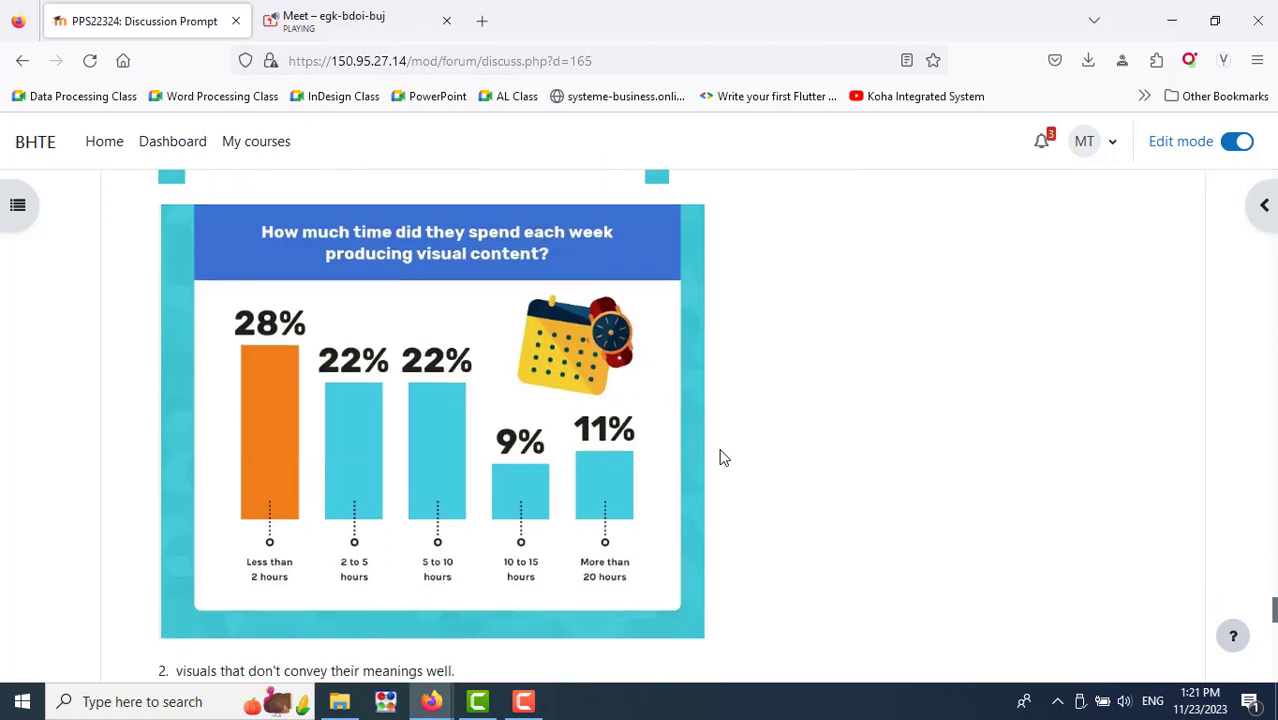
scroll(724, 457, "up", 2)
scroll(724, 457, "up", 4)
scroll(724, 457, "down", 3)
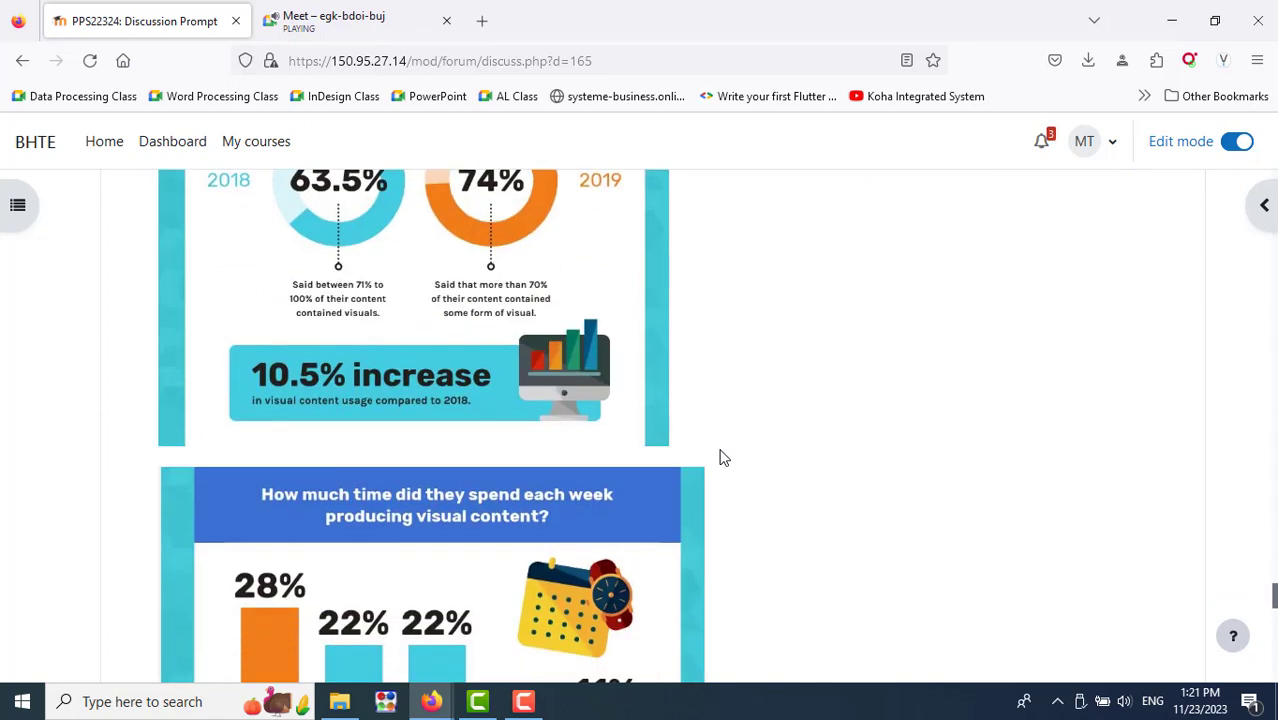
scroll(724, 457, "down", 4)
scroll(724, 457, "up", 7)
scroll(724, 457, "down", 2)
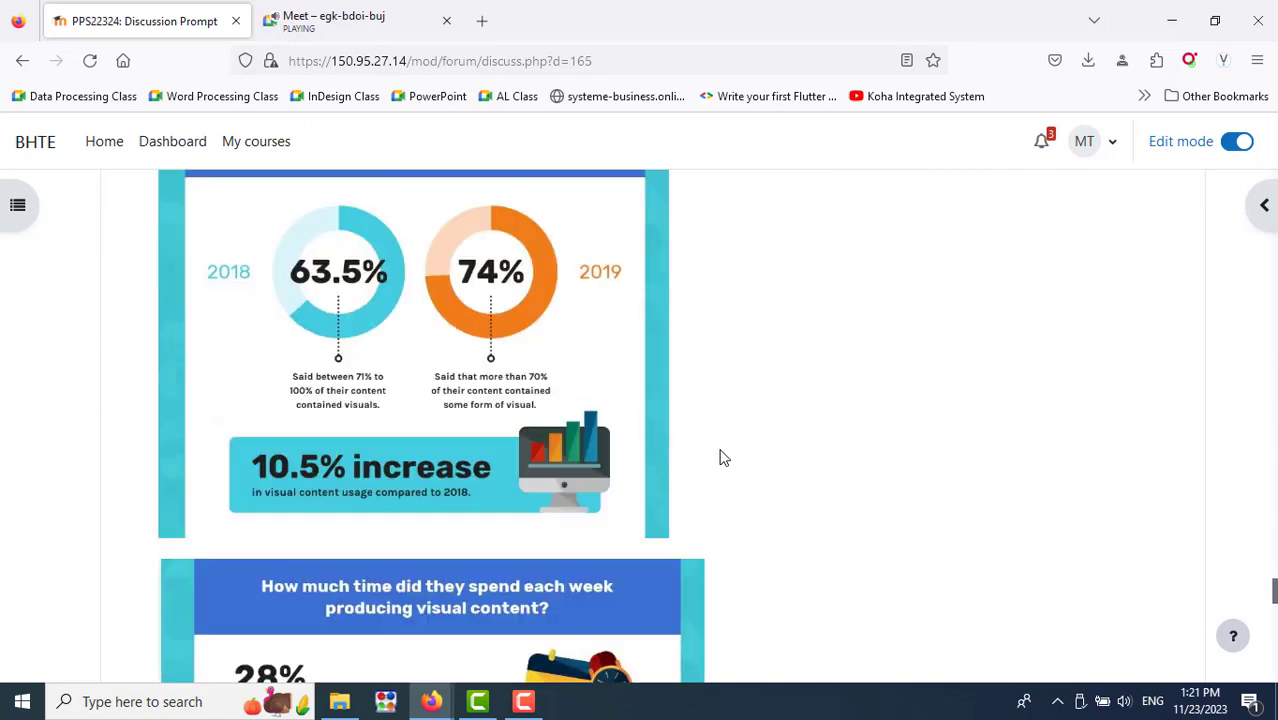
scroll(724, 457, "down", 4)
scroll(715, 457, "down", 3)
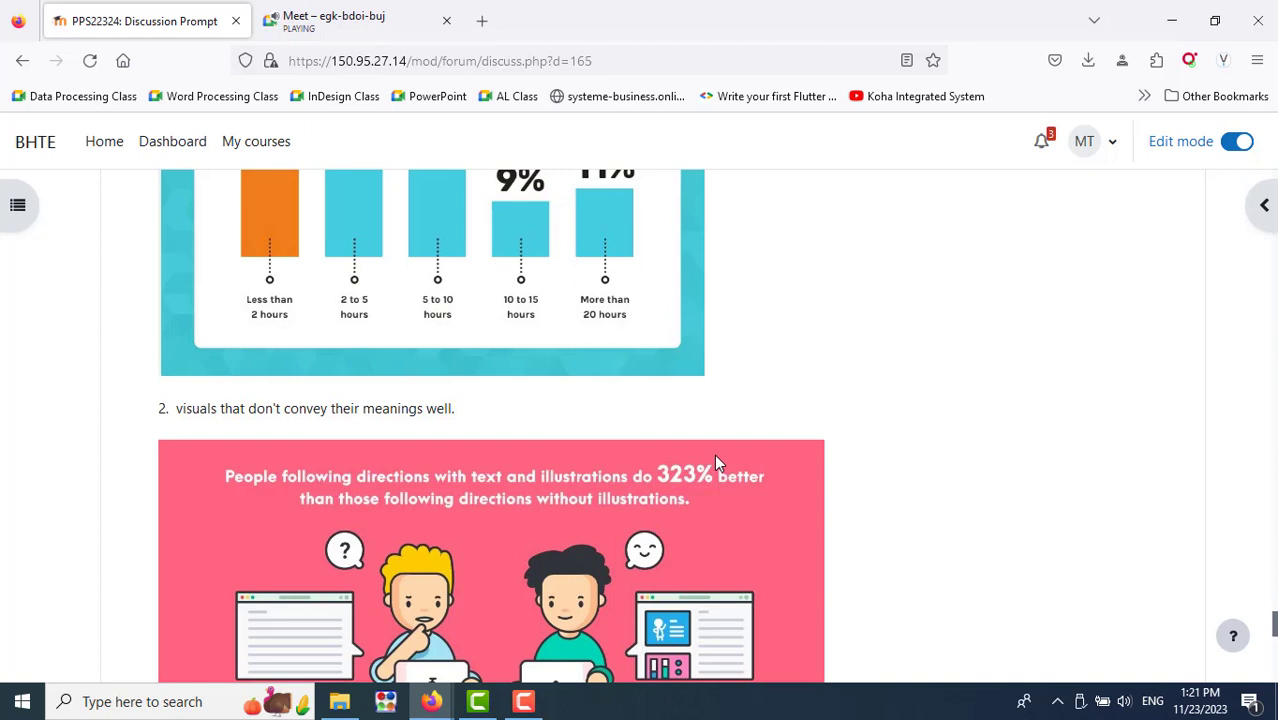
scroll(970, 503, "down", 3)
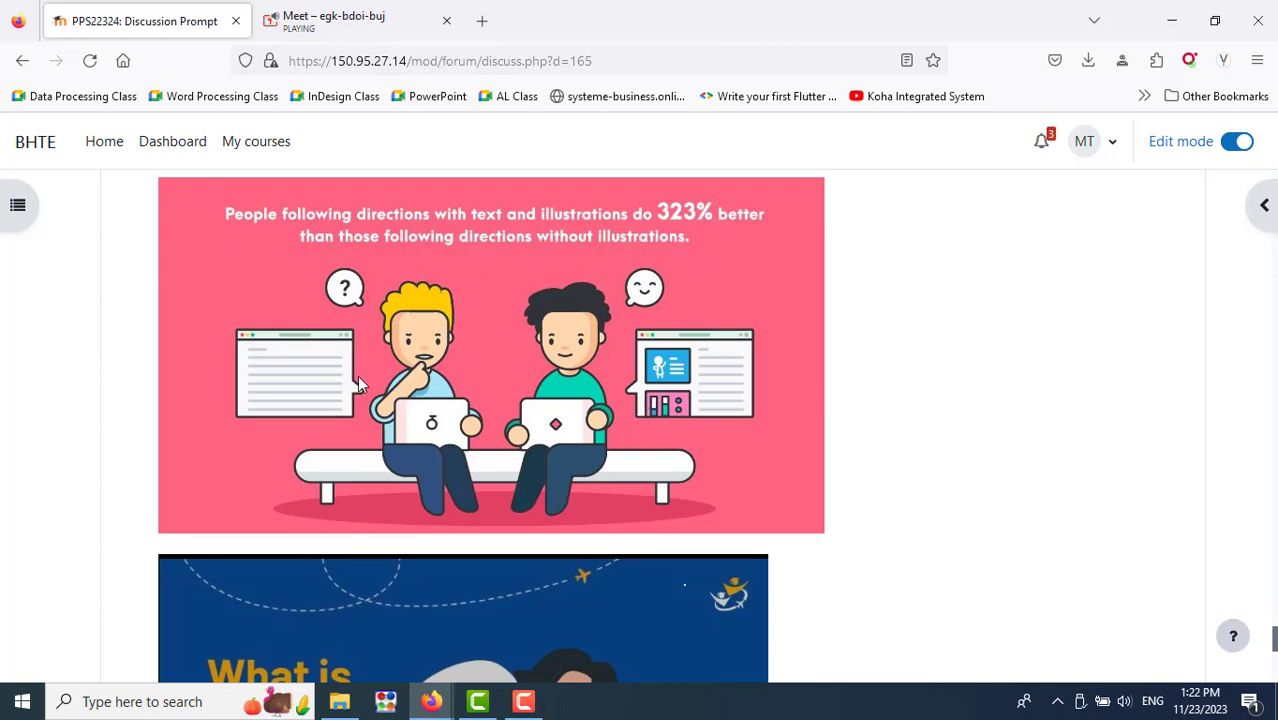
scroll(912, 405, "down", 5)
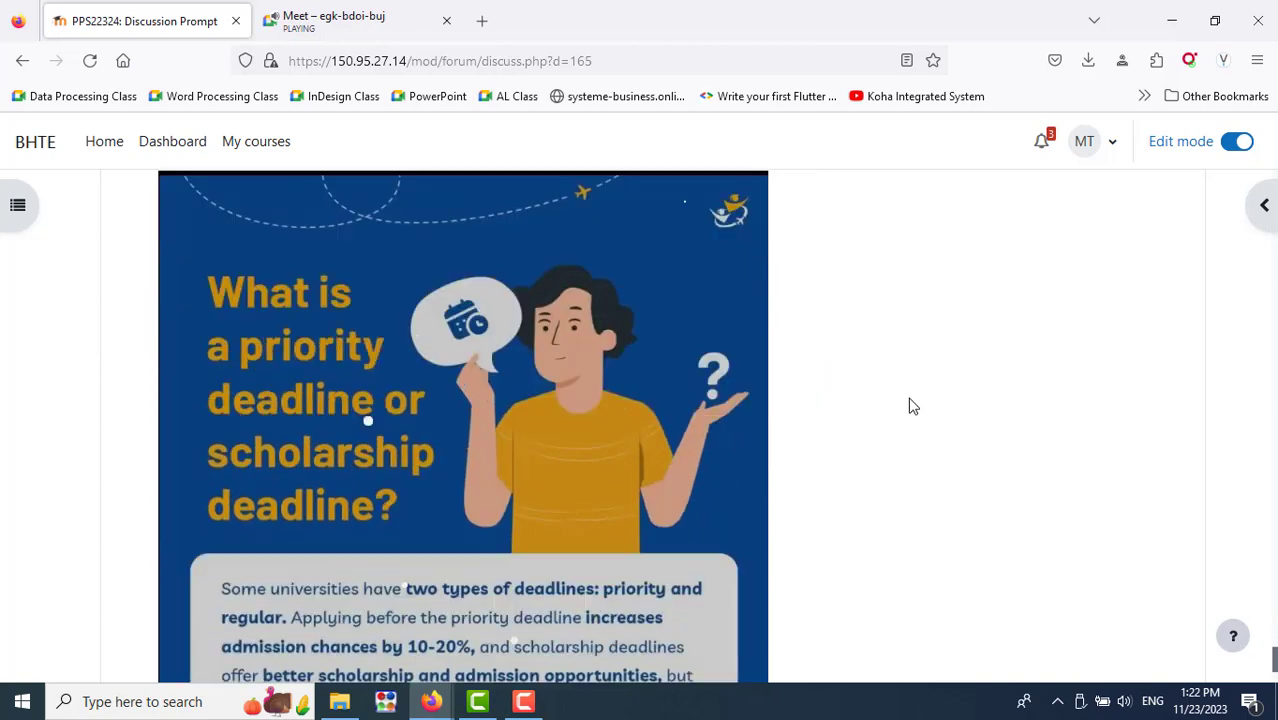
scroll(912, 405, "up", 2)
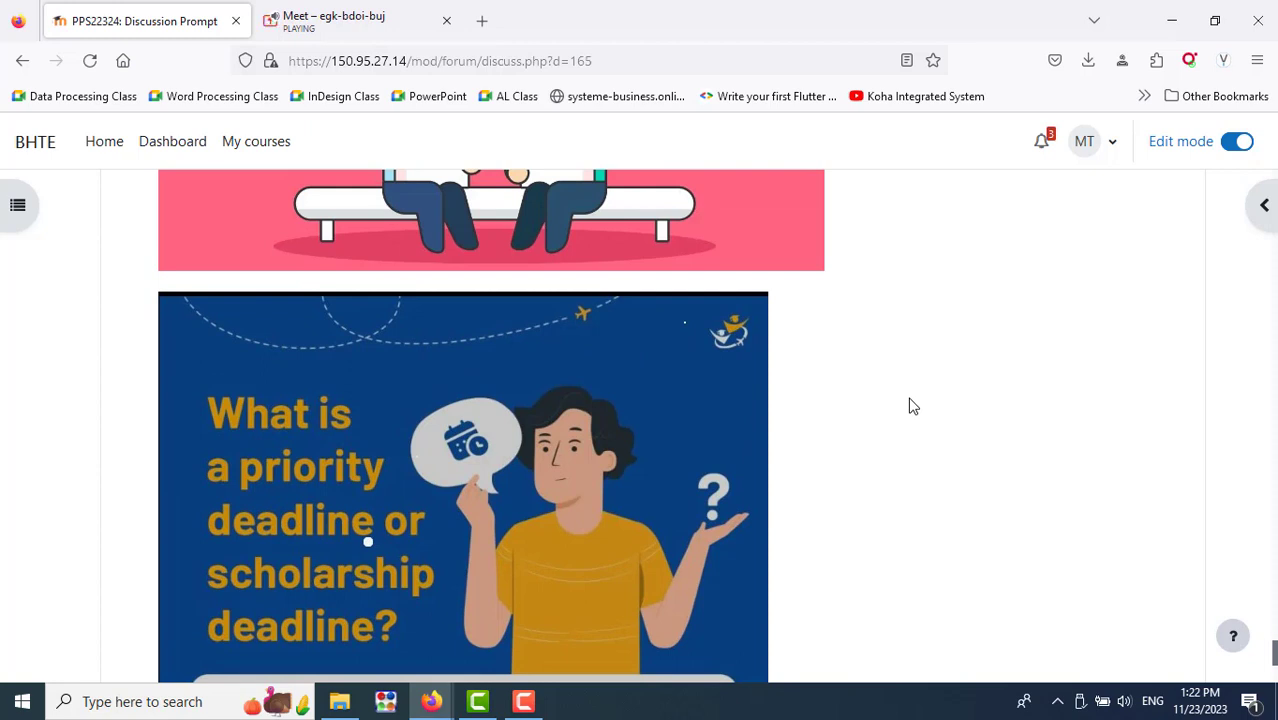
scroll(912, 406, "down", 3)
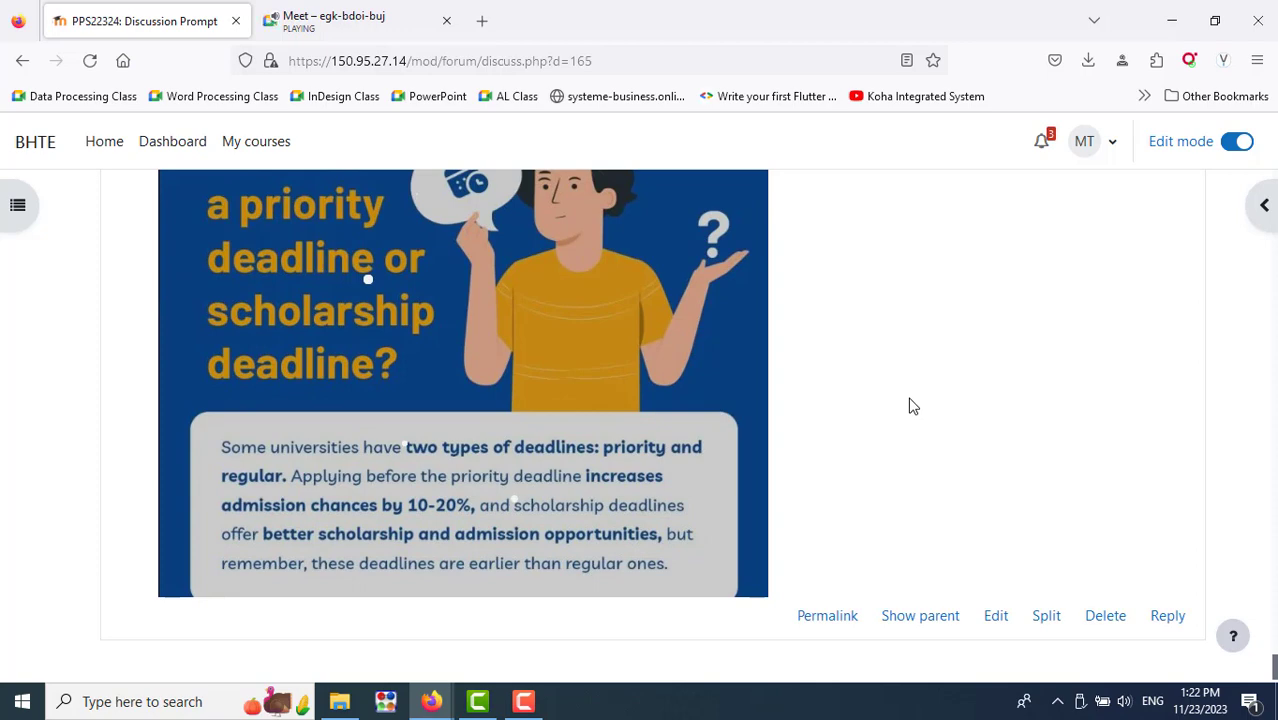
scroll(912, 406, "up", 3)
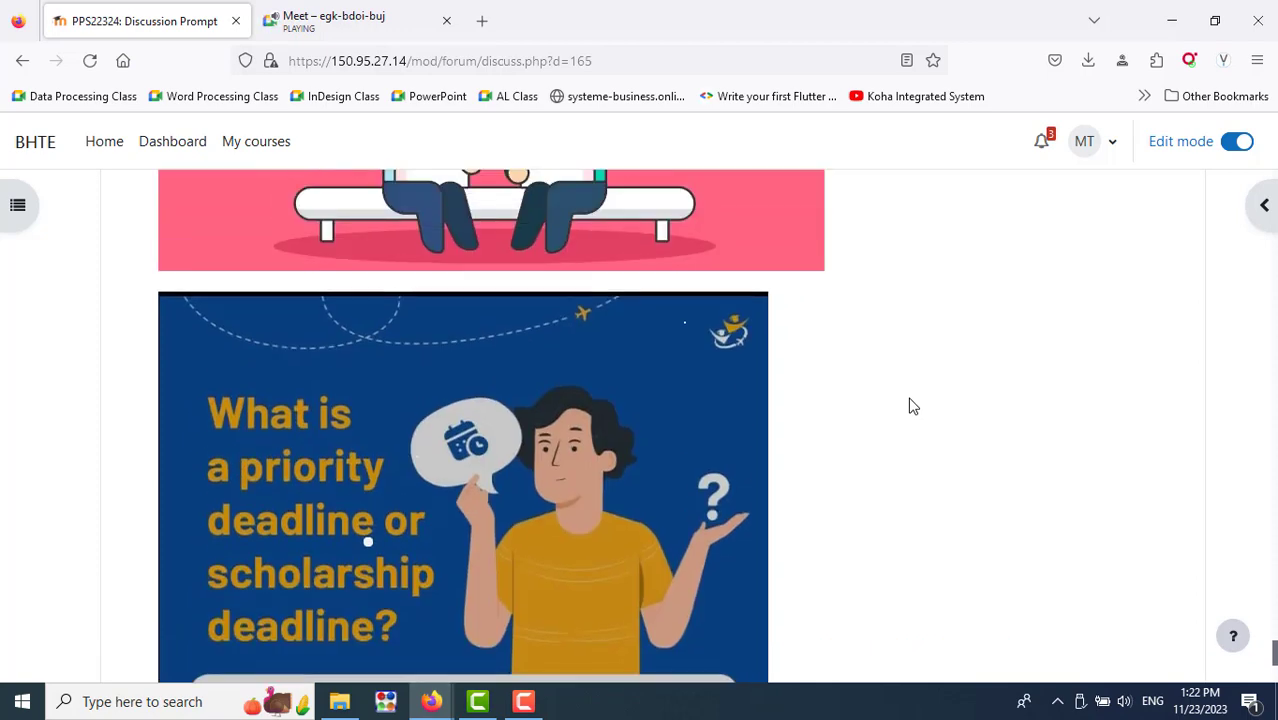
scroll(910, 405, "down", 2)
scroll(679, 346, "up", 2)
scroll(890, 443, "down", 3)
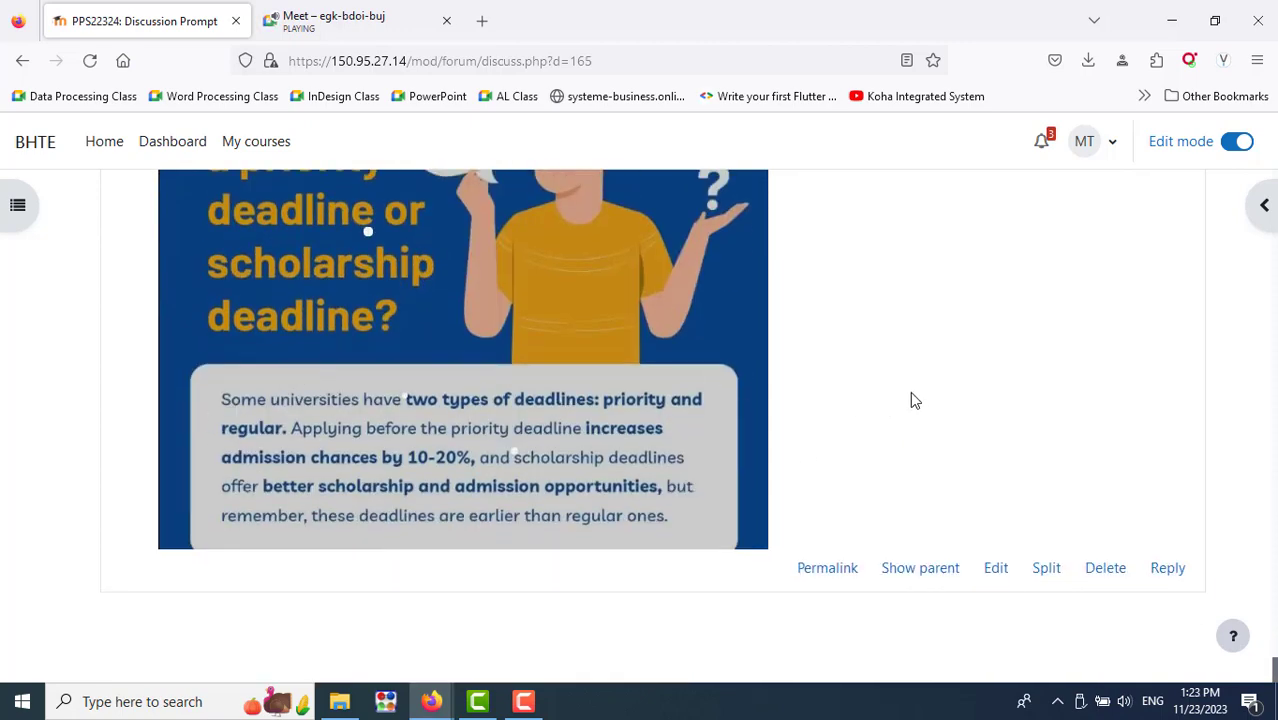
scroll(912, 400, "up", 5)
scroll(912, 400, "up", 5)
scroll(912, 400, "up", 5)
scroll(912, 400, "up", 3)
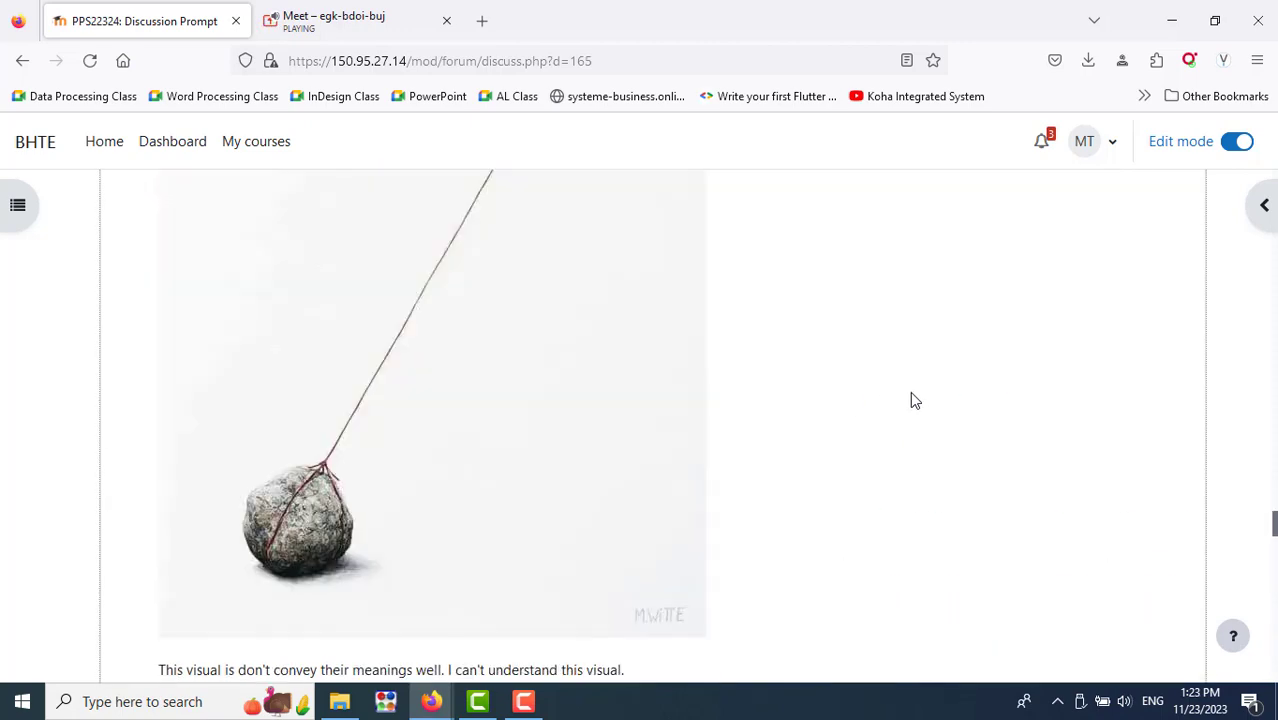
scroll(912, 400, "up", 3)
scroll(912, 400, "up", 3)
scroll(912, 400, "up", 3)
scroll(912, 400, "up", 3)
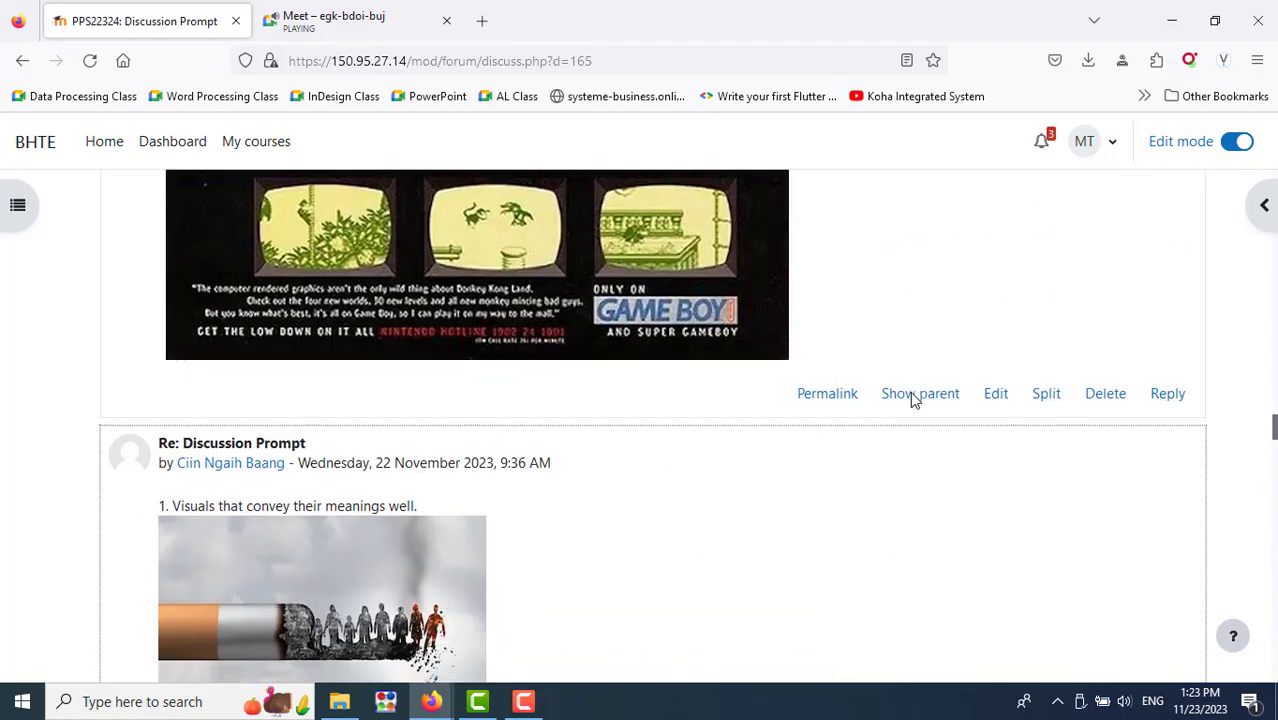
scroll(912, 400, "up", 3)
scroll(912, 400, "up", 3)
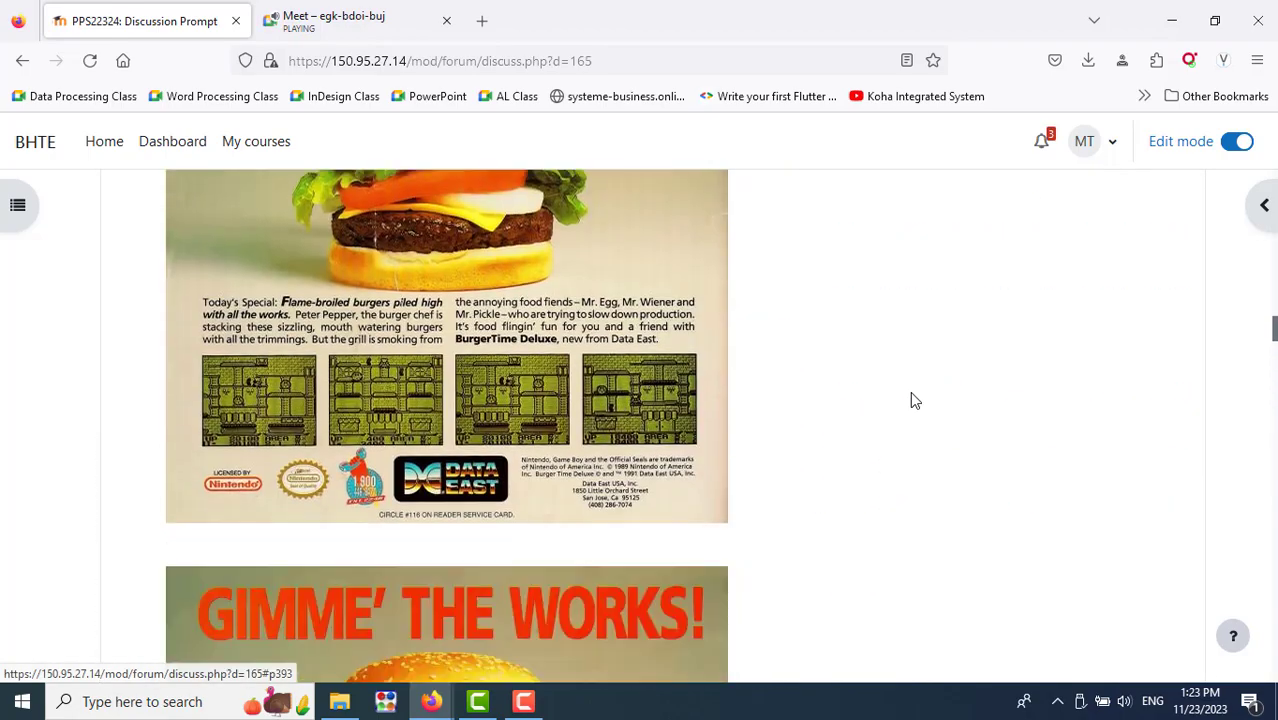
scroll(912, 400, "up", 3)
scroll(912, 400, "up", 3)
scroll(910, 400, "up", 6)
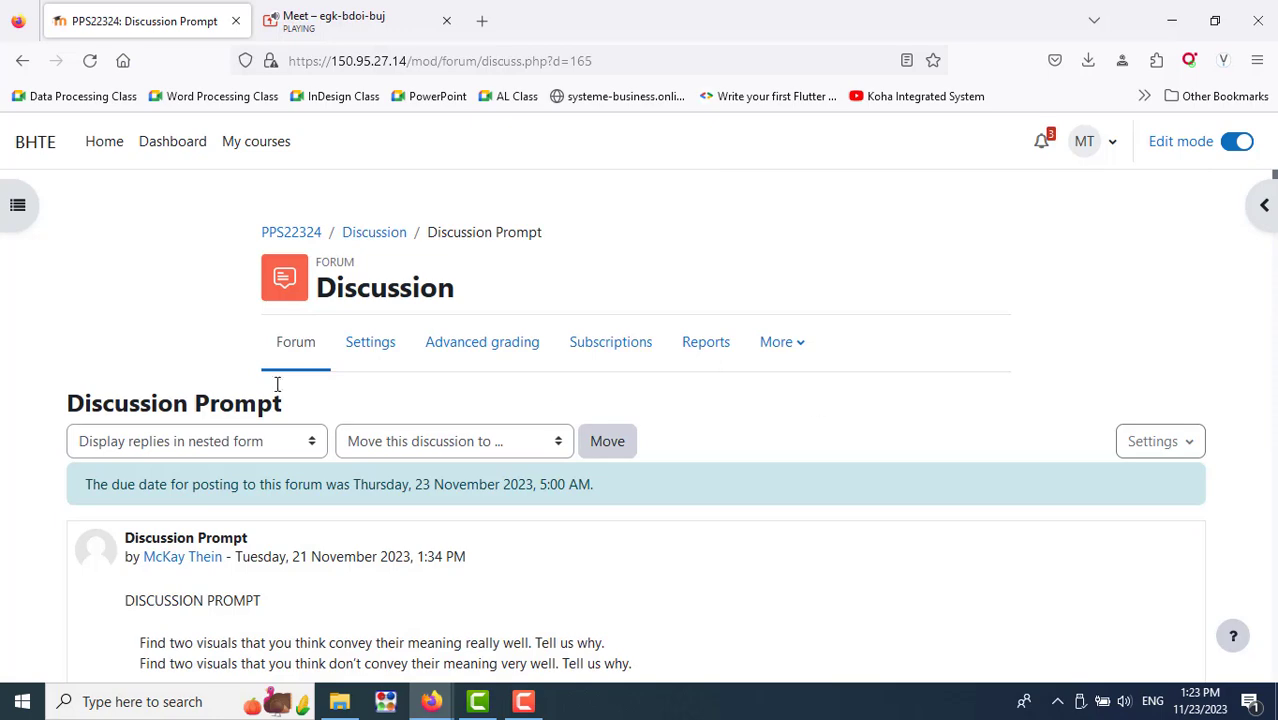
left_click(89, 64)
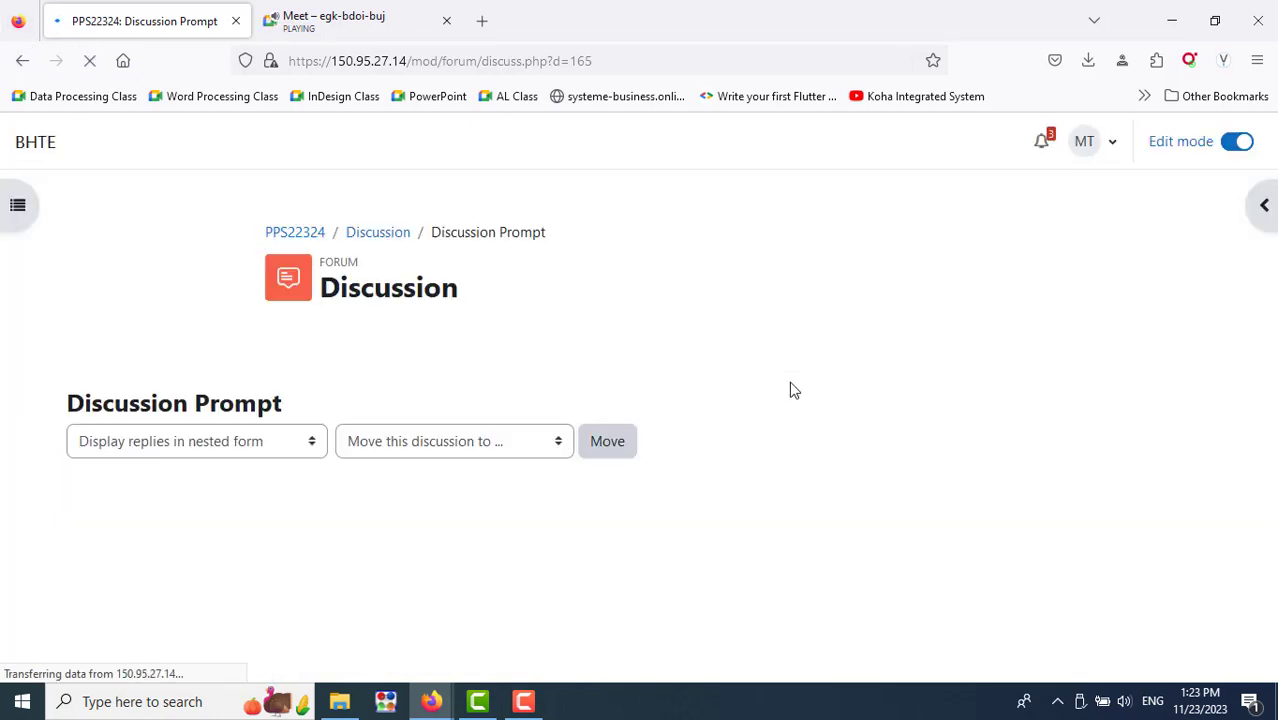
scroll(790, 390, "down", 5)
scroll(790, 390, "down", 5)
scroll(790, 390, "down", 5)
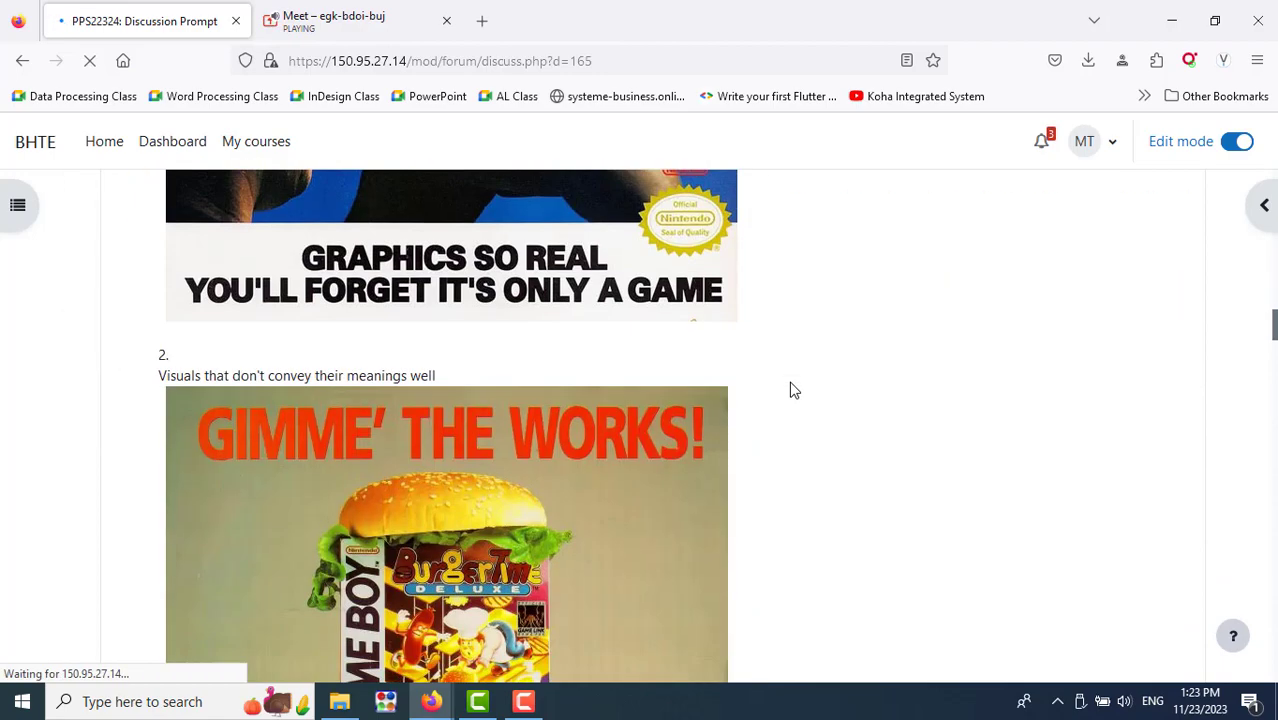
scroll(790, 390, "down", 5)
scroll(790, 390, "down", 5)
scroll(790, 390, "down", 5)
scroll(790, 383, "down", 5)
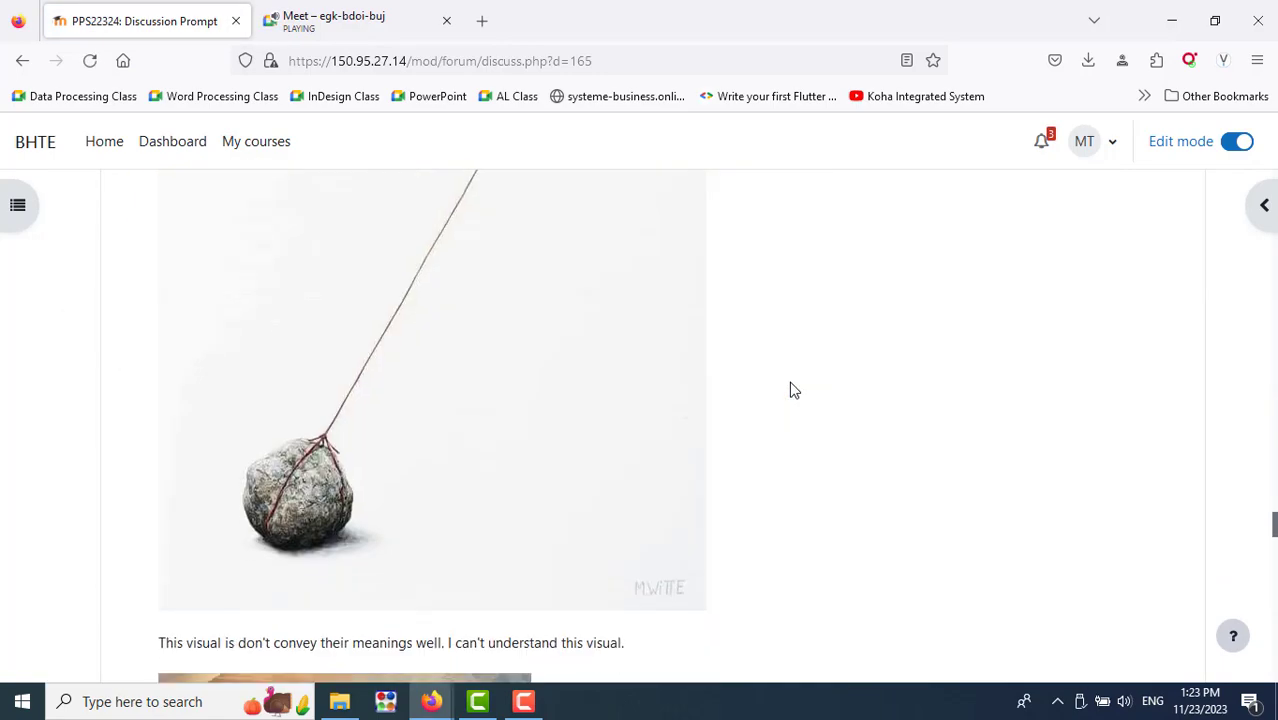
scroll(790, 383, "down", 5)
scroll(790, 383, "down", 5)
scroll(790, 383, "down", 3)
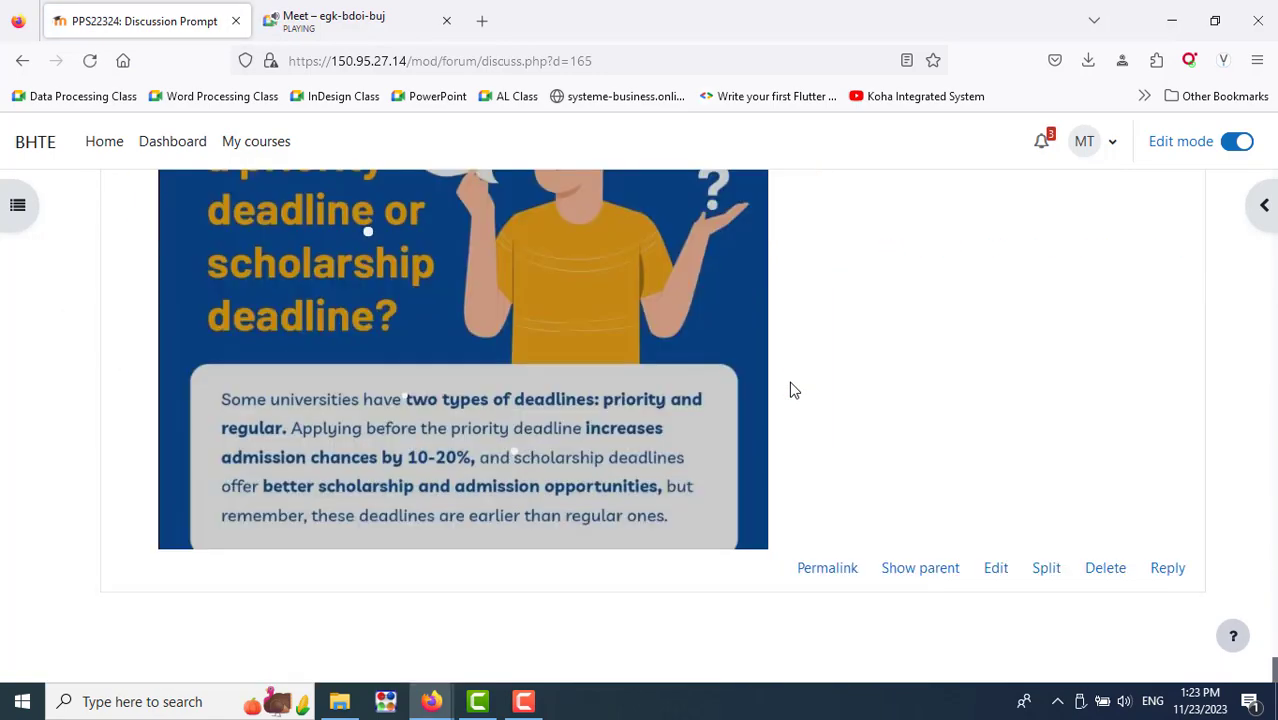
scroll(790, 390, "up", 5)
scroll(790, 390, "up", 5)
scroll(790, 390, "up", 5)
scroll(790, 390, "up", 5)
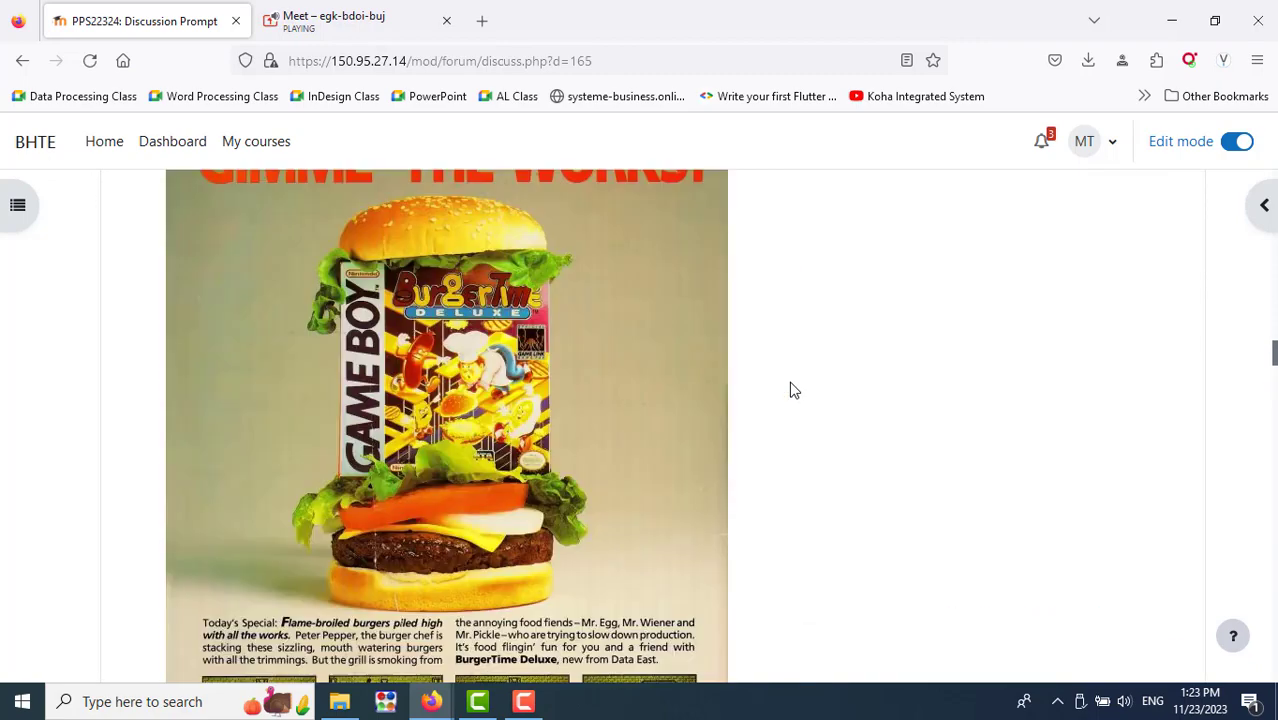
scroll(790, 390, "up", 5)
scroll(790, 390, "up", 5)
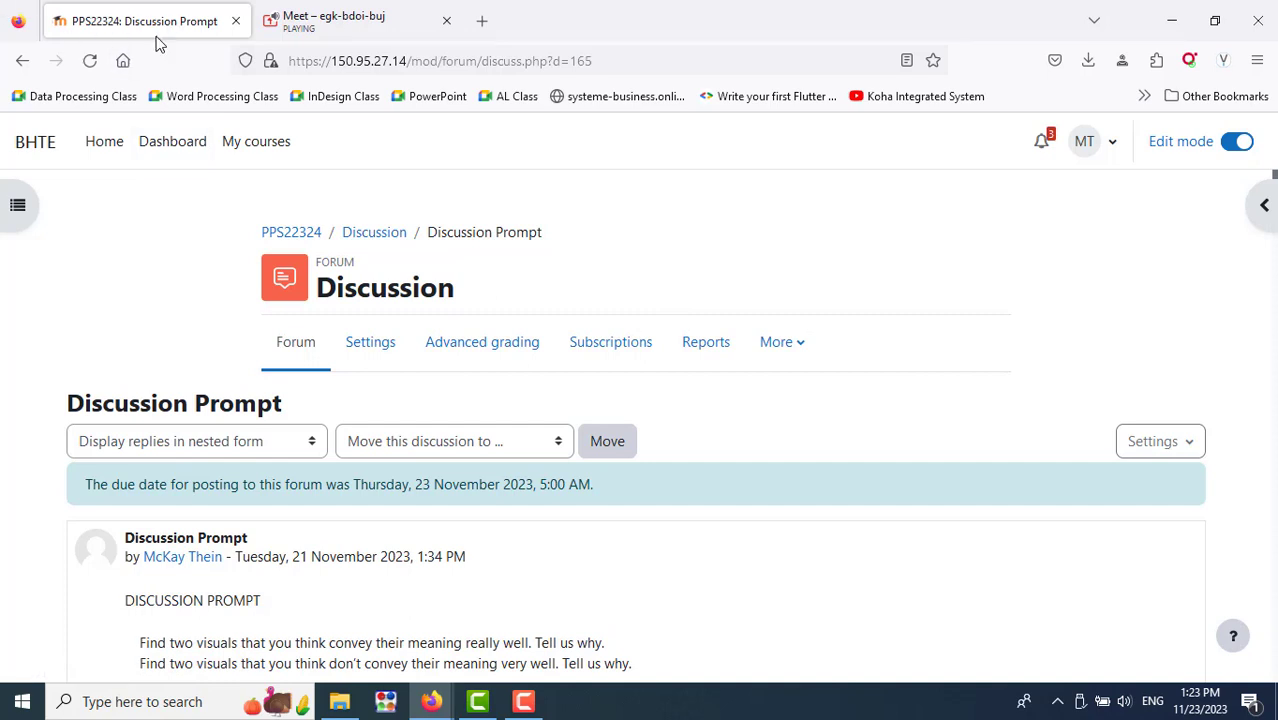
left_click(322, 22)
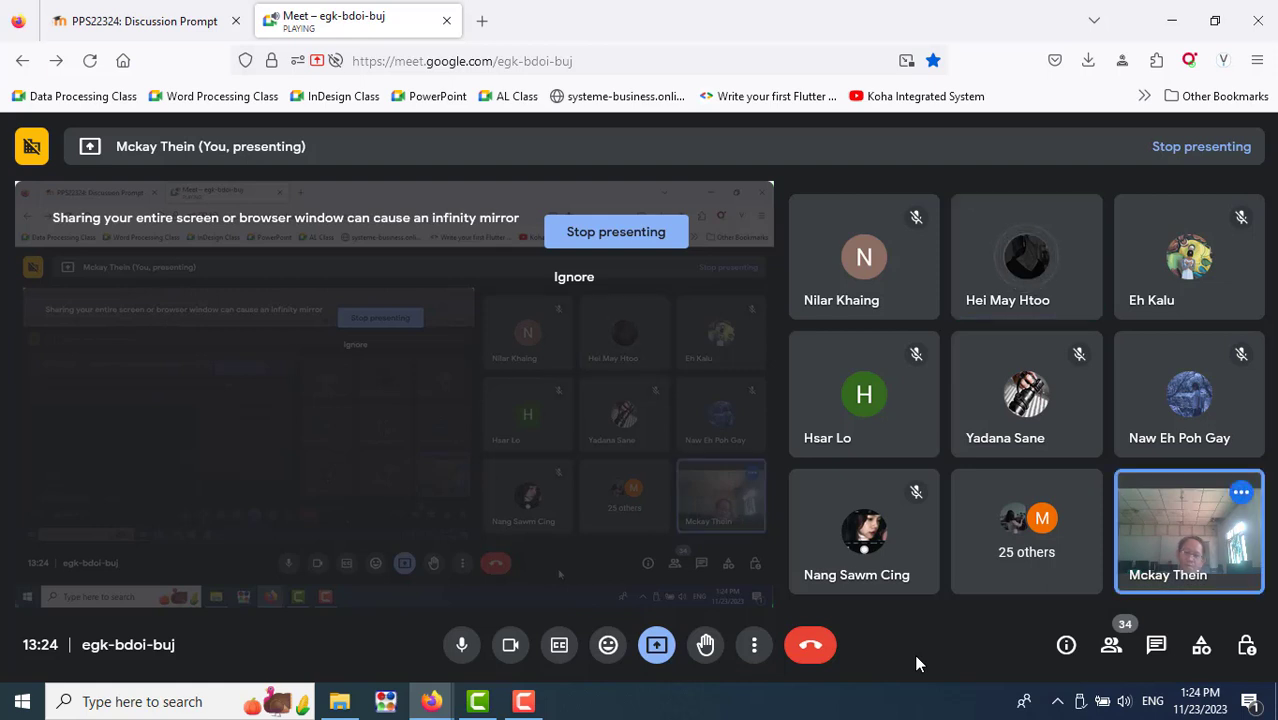
mouse_move(394, 394)
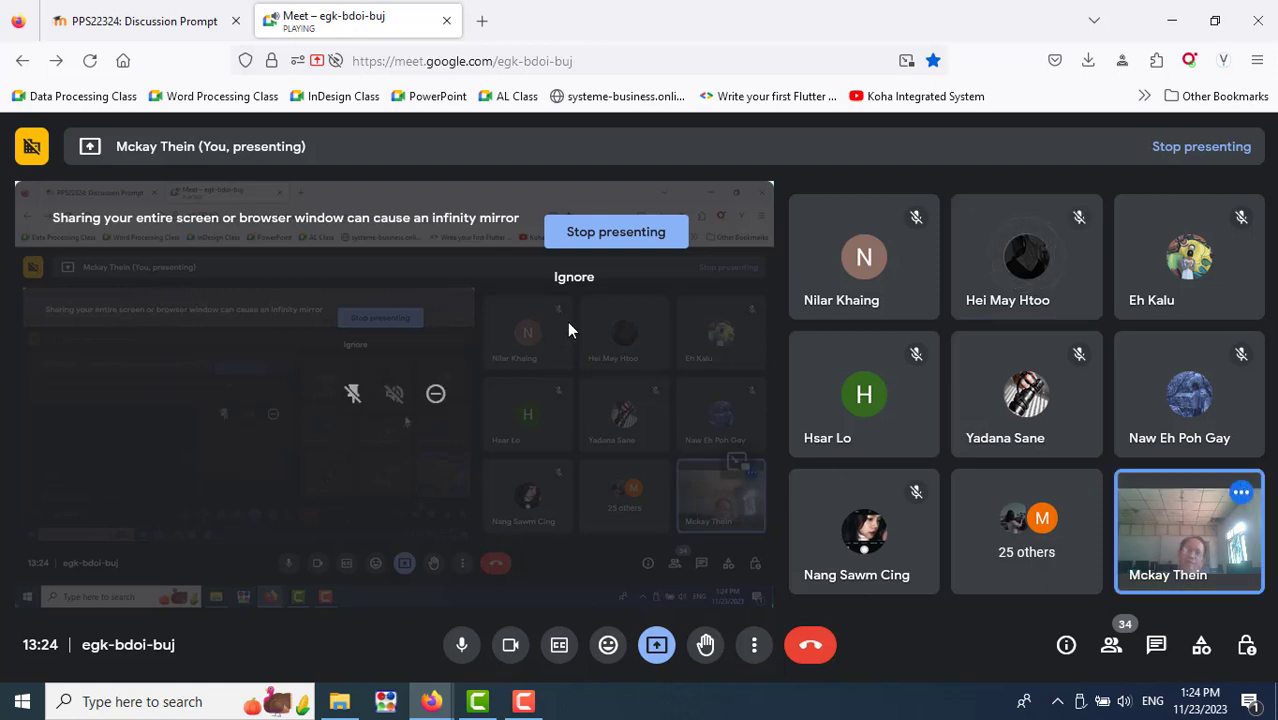
Reload the Discussion Prompt thread, scroll through the new replies, then return to the Meet call
left_click(148, 18)
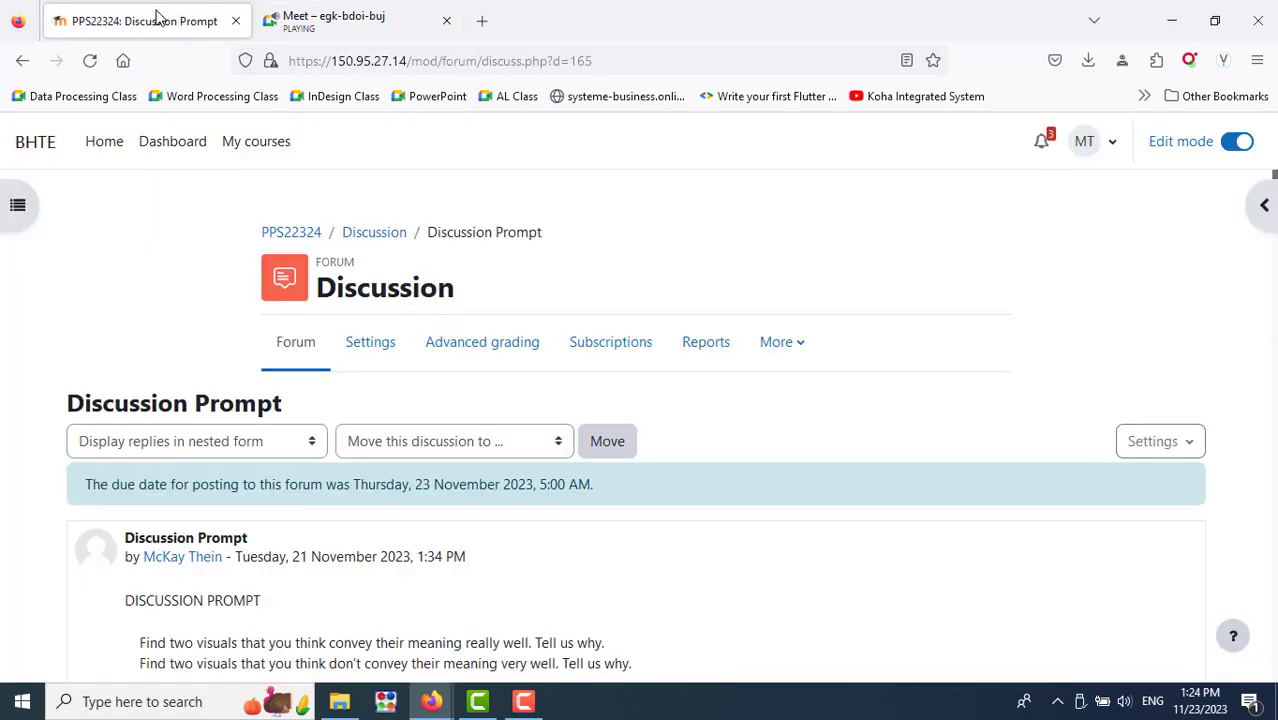
left_click(89, 61)
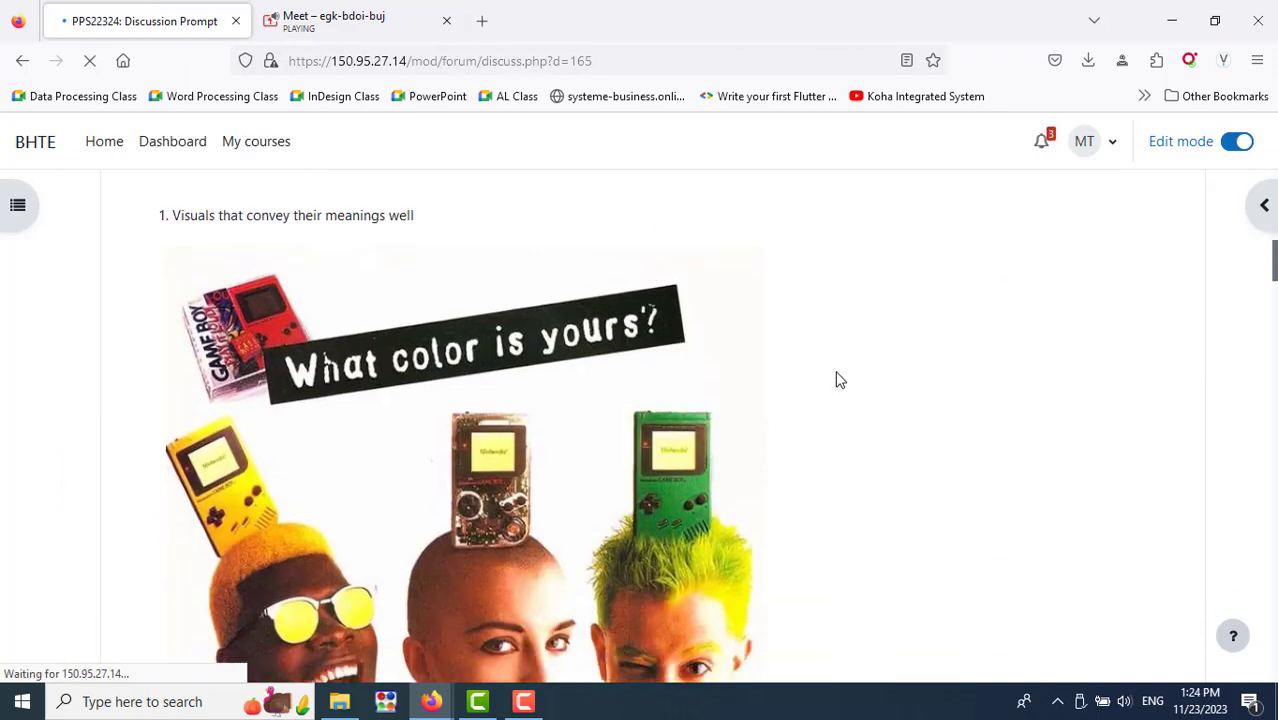
scroll(840, 380, "down", 5)
scroll(840, 380, "down", 5)
scroll(840, 380, "down", 5)
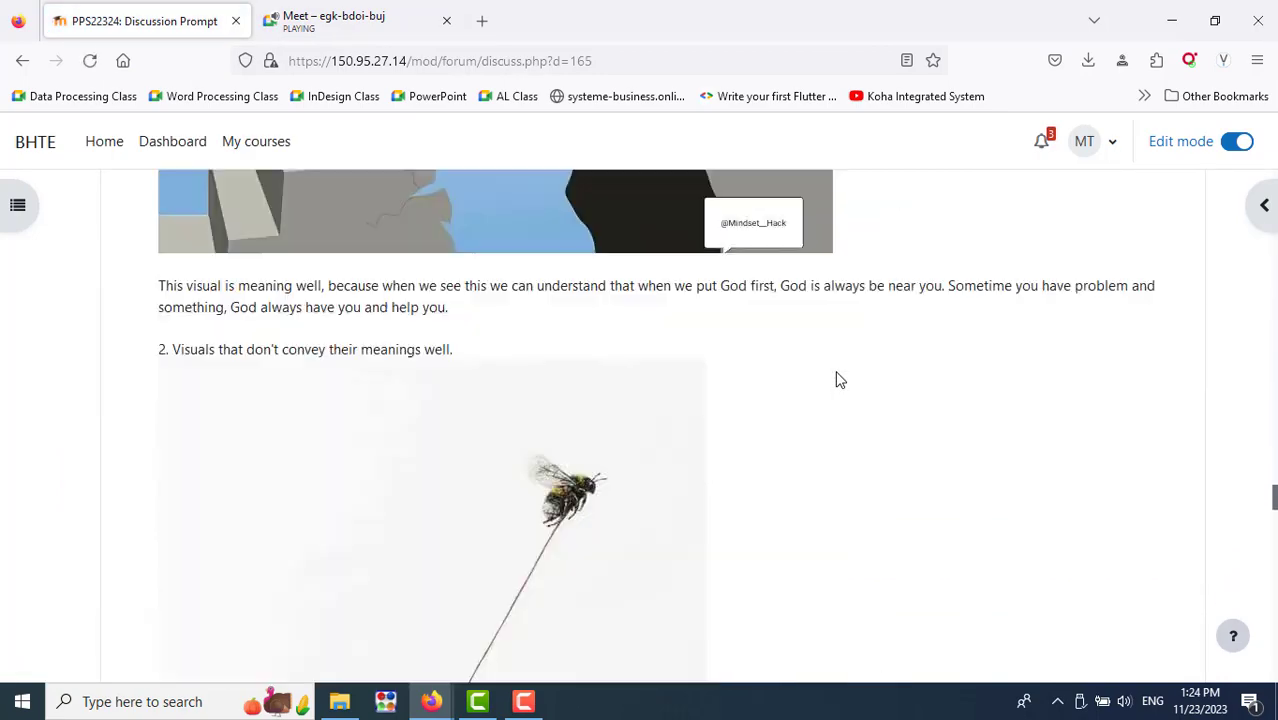
scroll(840, 380, "down", 5)
scroll(840, 380, "down", 5)
scroll(838, 378, "down", 5)
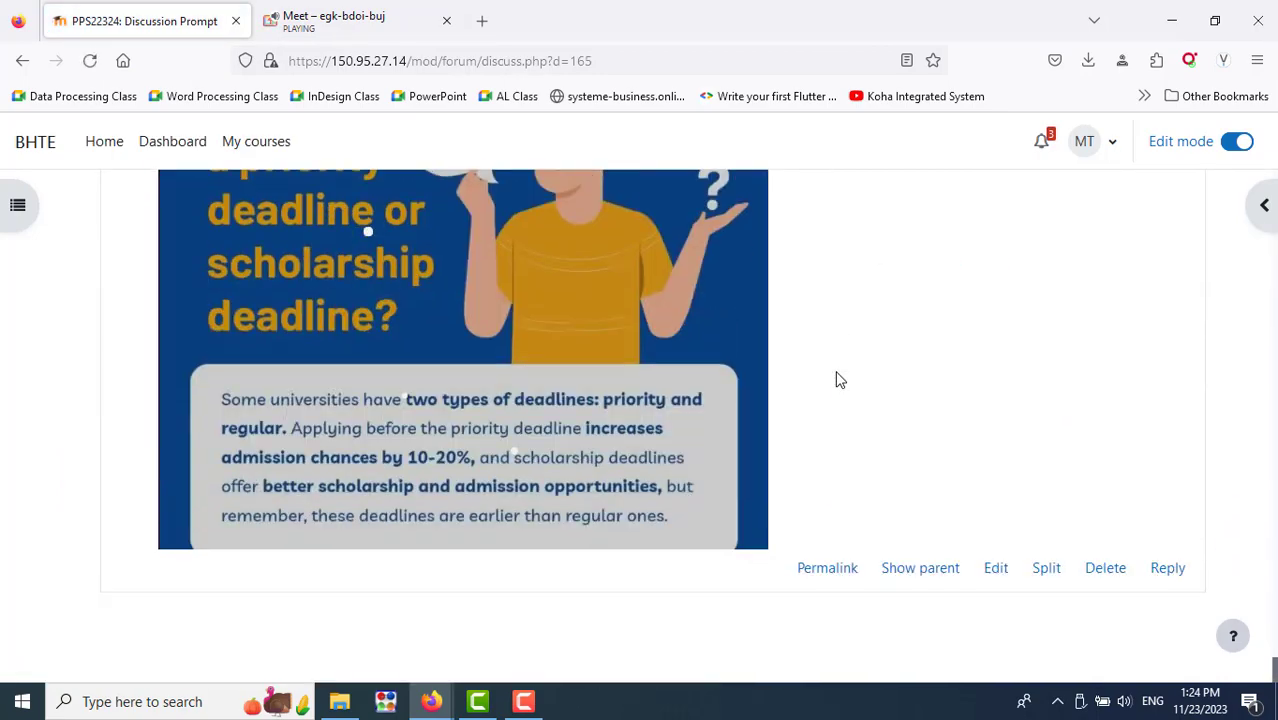
left_click(378, 31)
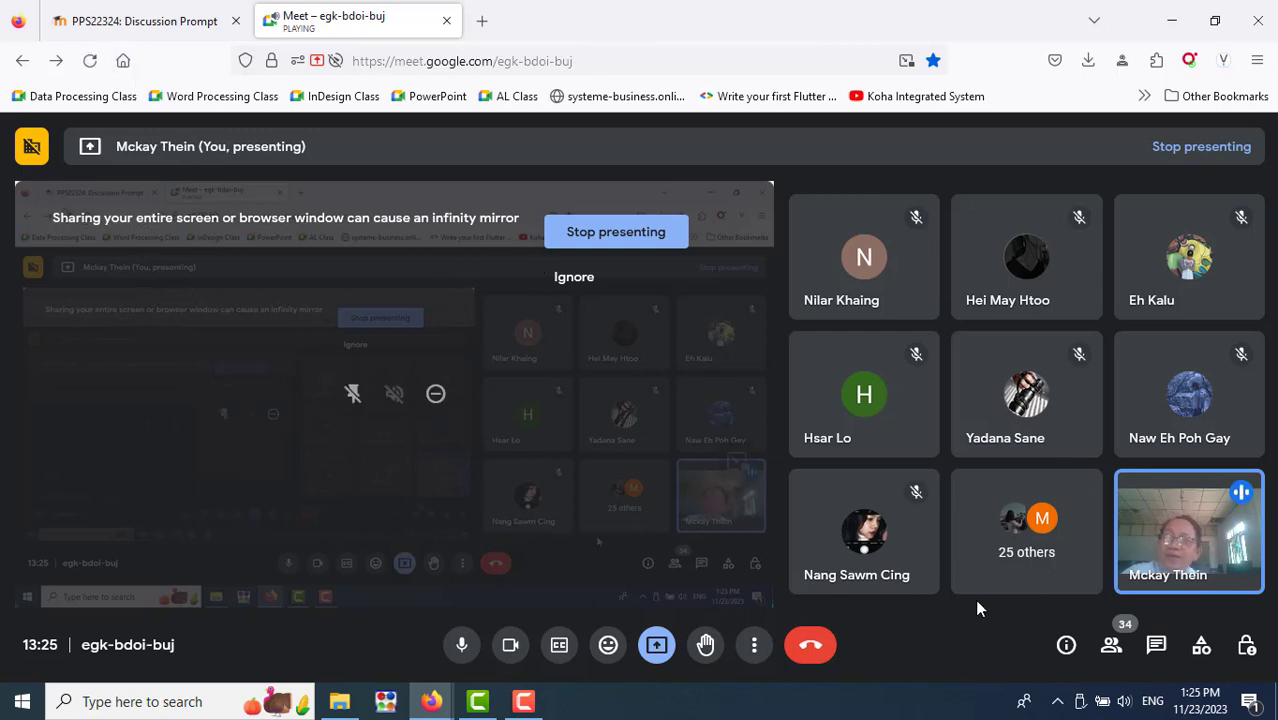
Return to the Discussion Prompt thread and scroll through the replies
left_click(183, 40)
scroll(941, 499, "down", 5)
scroll(945, 501, "down", 5)
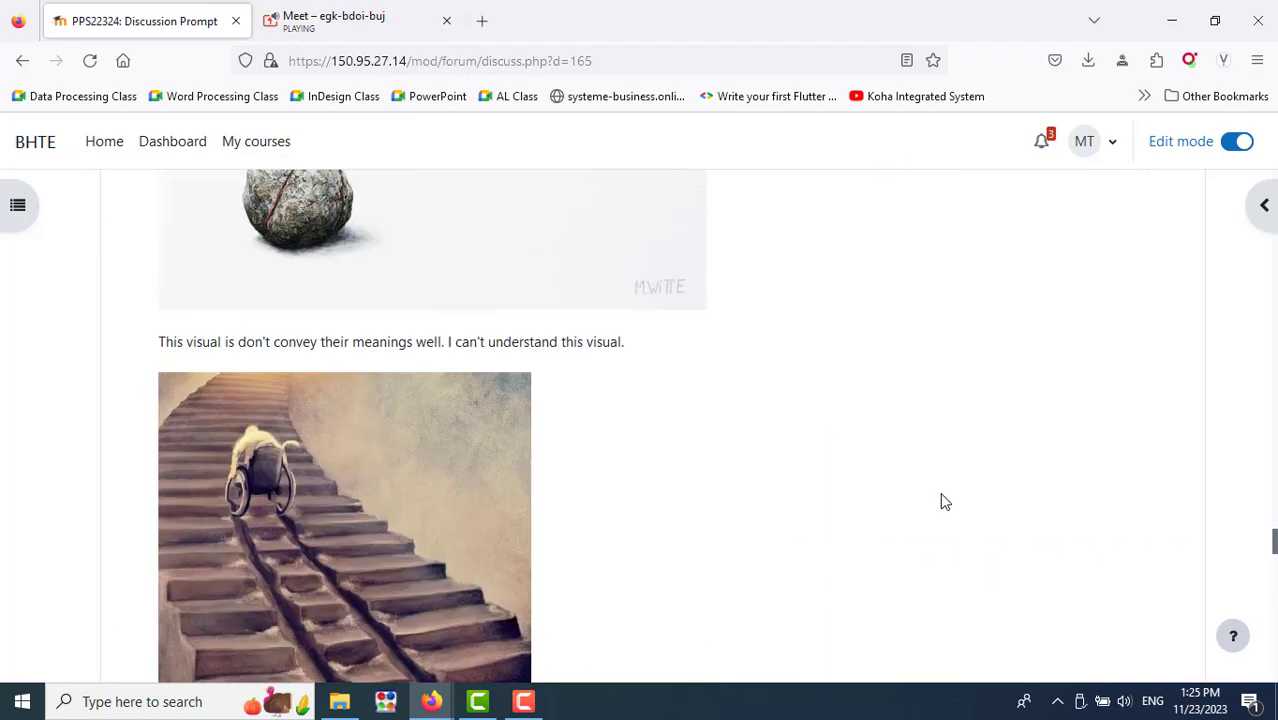
scroll(945, 501, "up", 5)
scroll(945, 501, "up", 5)
scroll(945, 501, "up", 5)
scroll(945, 501, "up", 5)
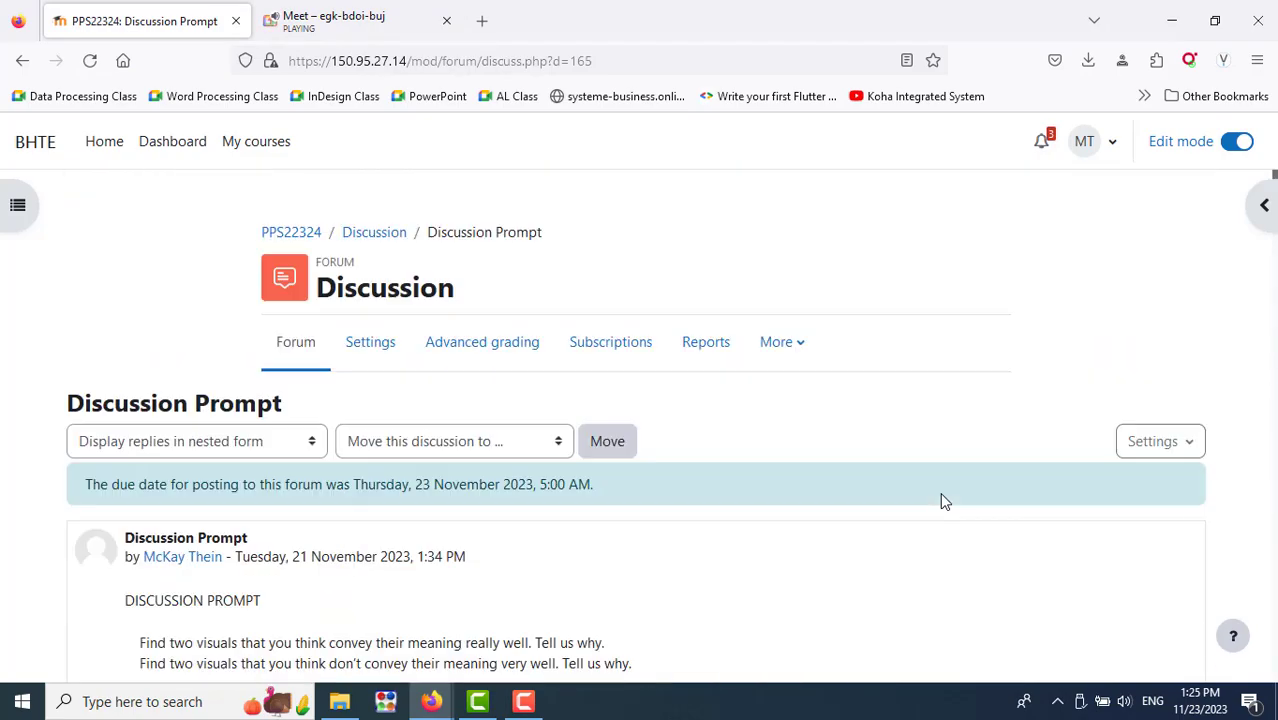
scroll(942, 500, "down", 3)
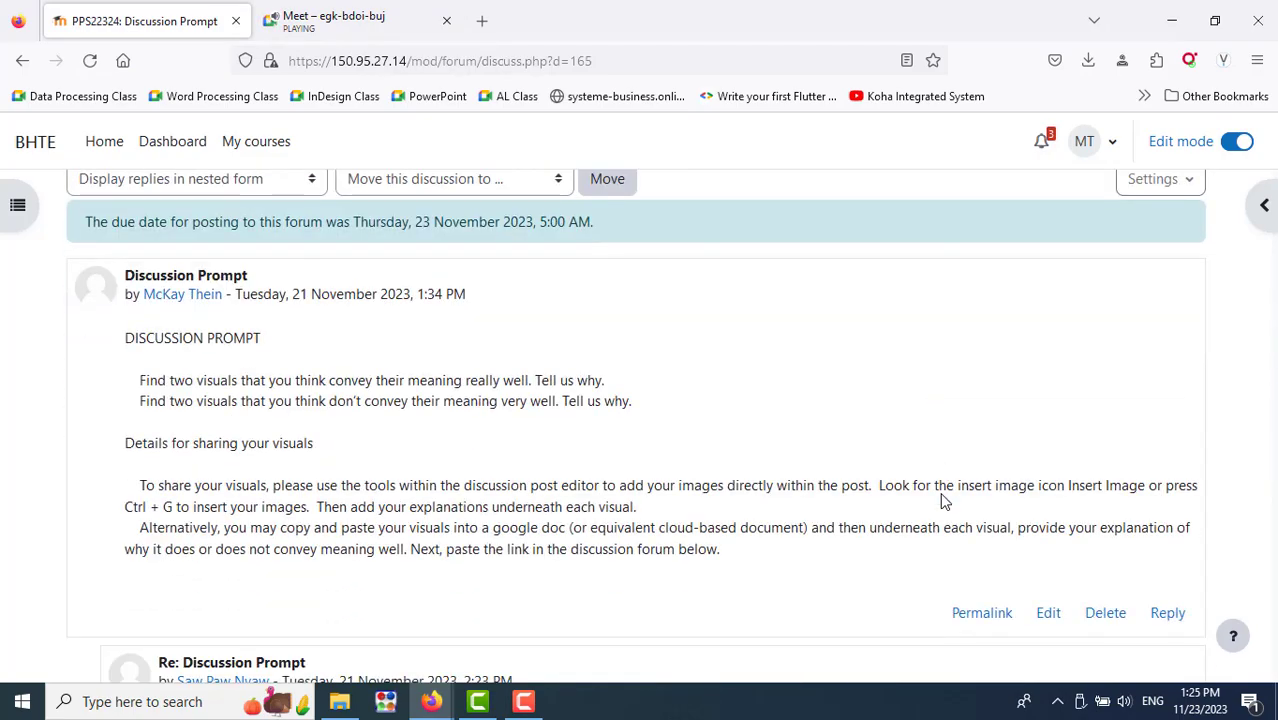
scroll(941, 500, "up", 3)
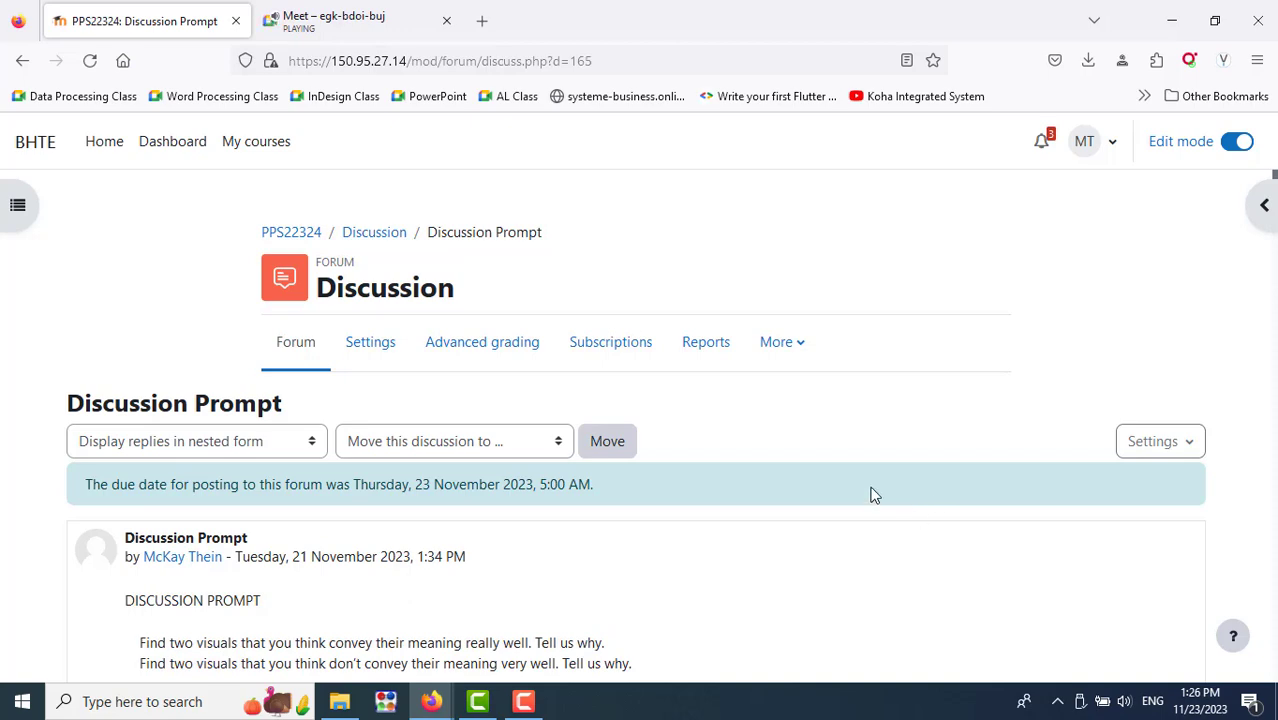
scroll(871, 495, "down", 3)
Open the forum's settings and set the Availability due date hour to 06
left_click(370, 342)
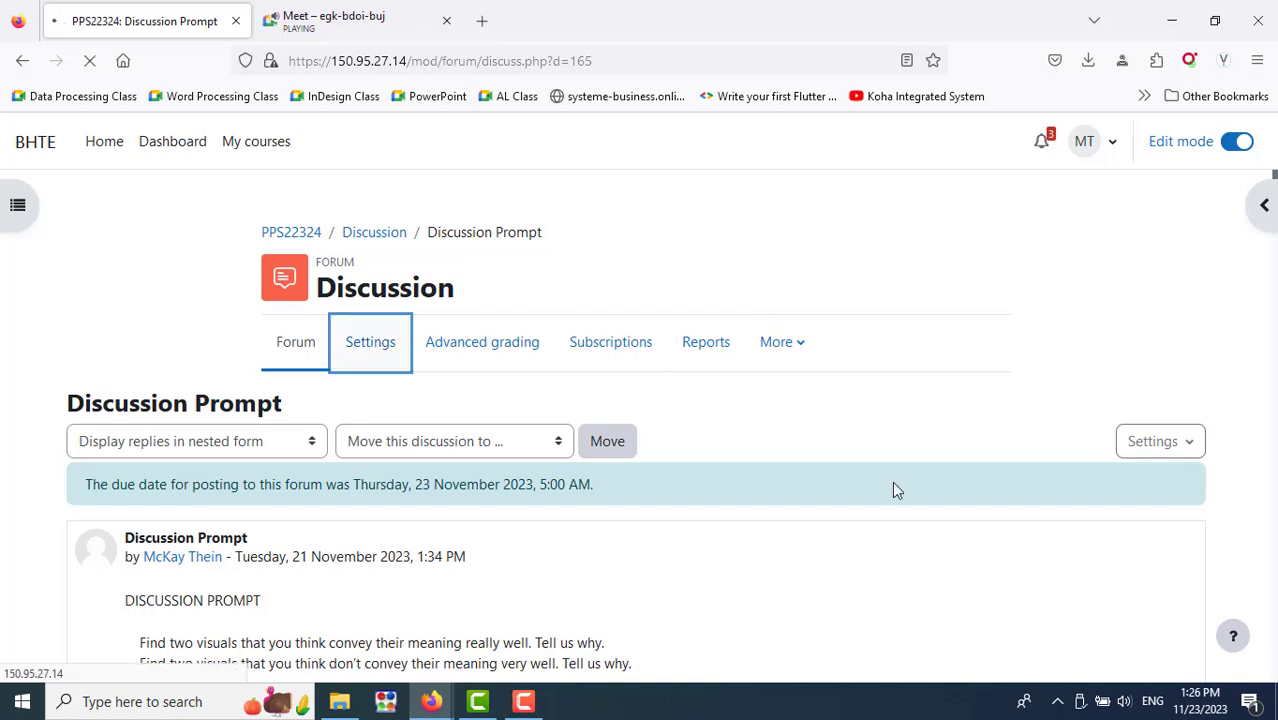
scroll(1000, 473, "down", 5)
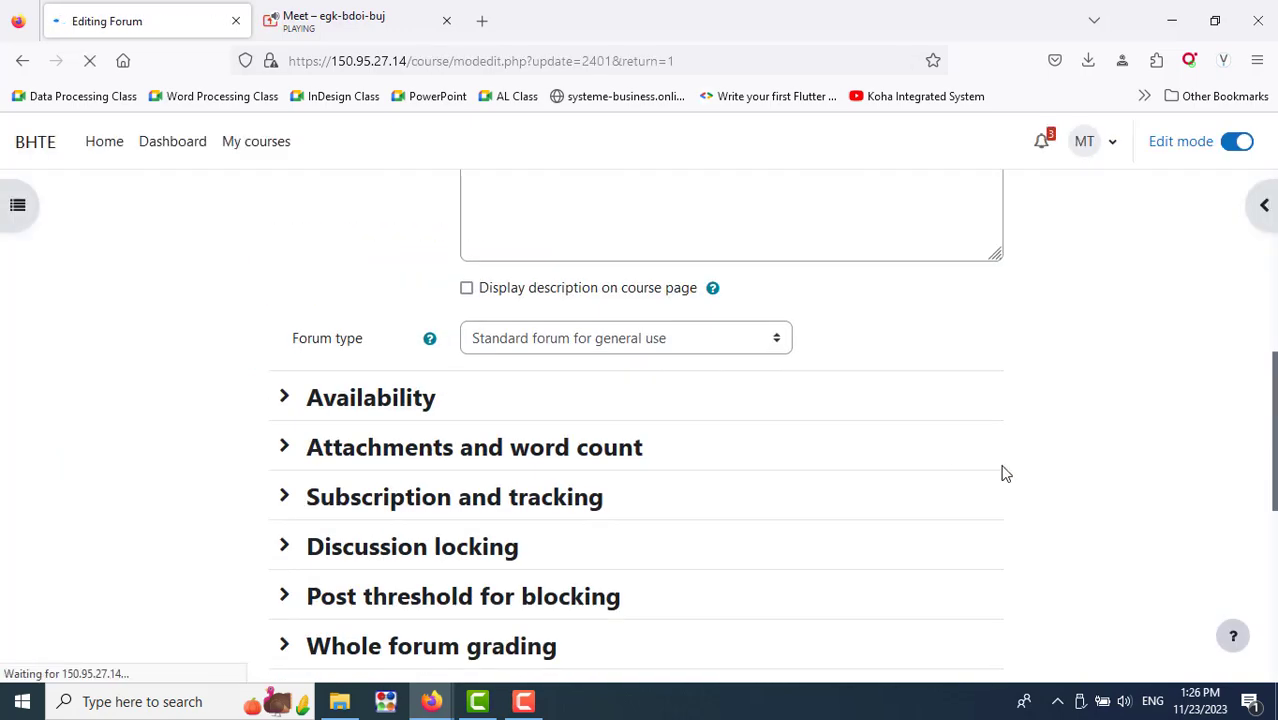
scroll(1006, 473, "down", 2)
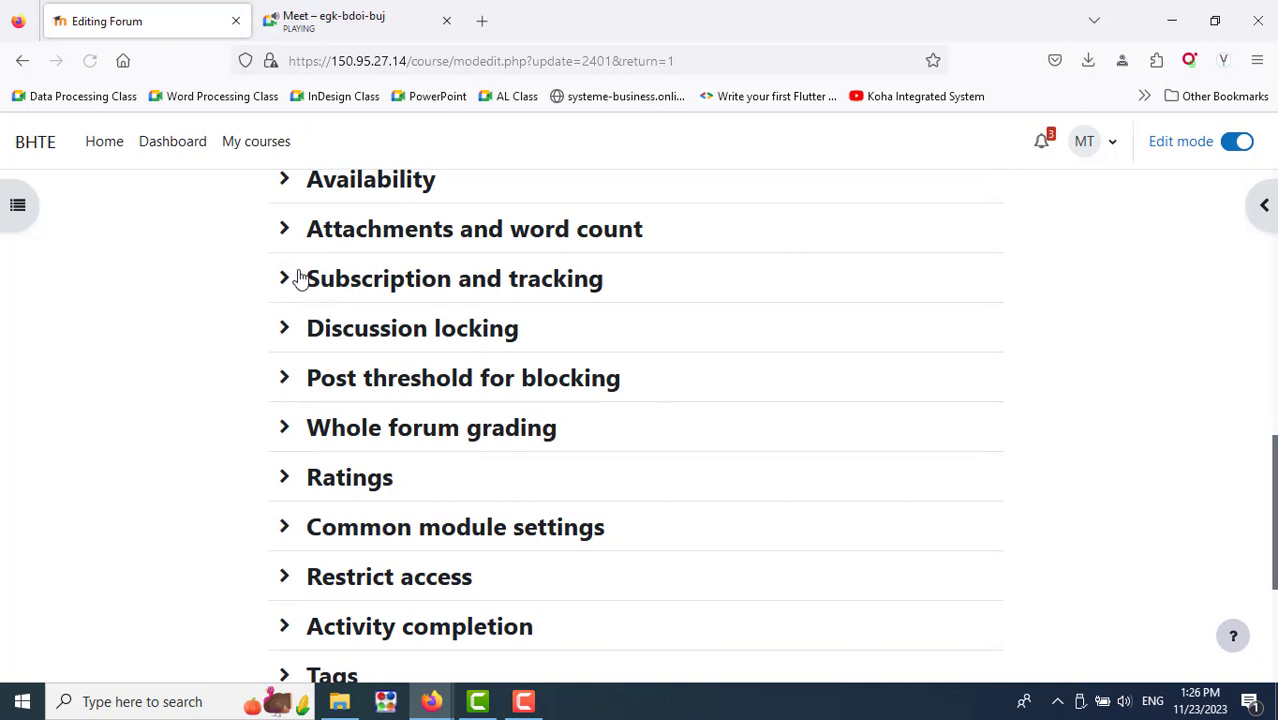
left_click(285, 182)
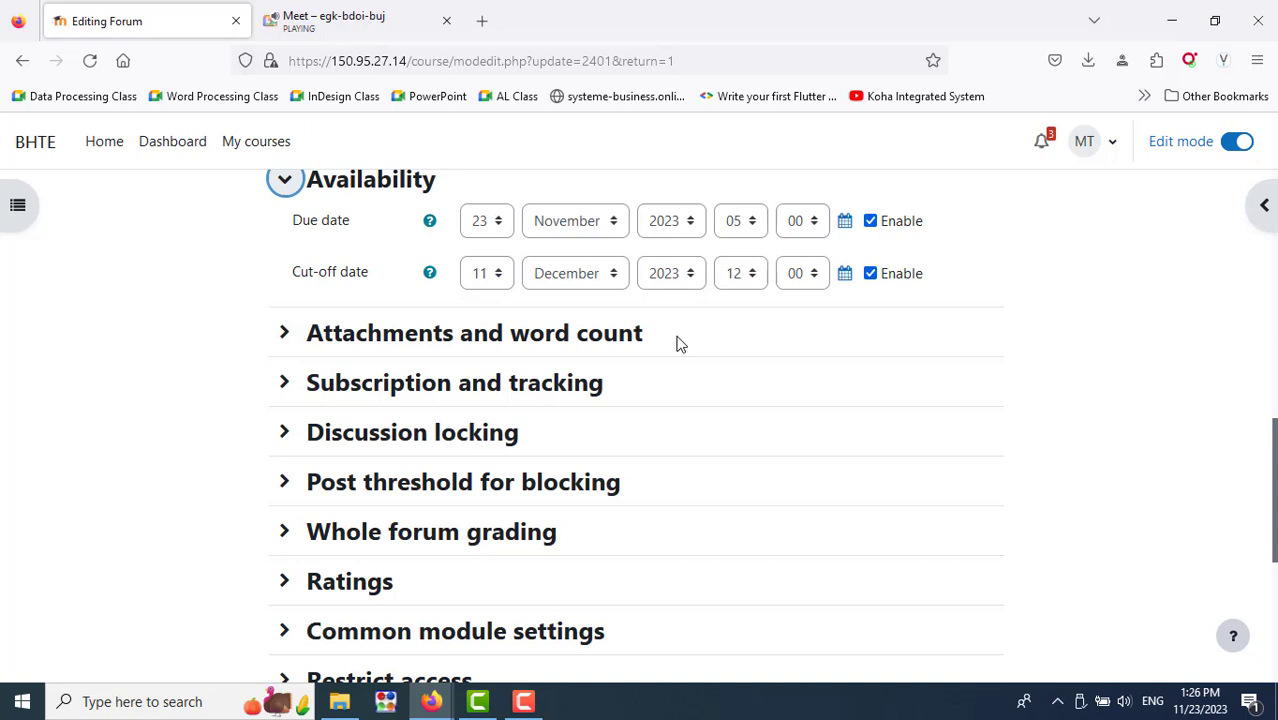
left_click(757, 222)
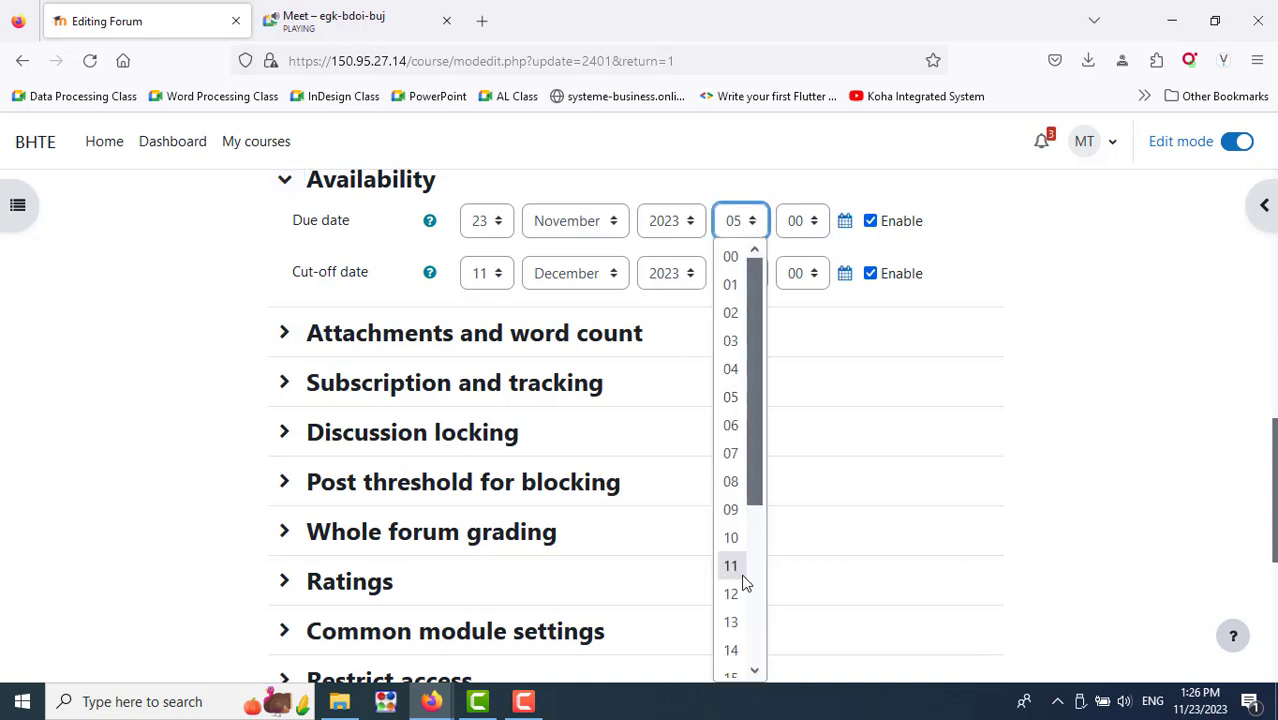
left_click(731, 425)
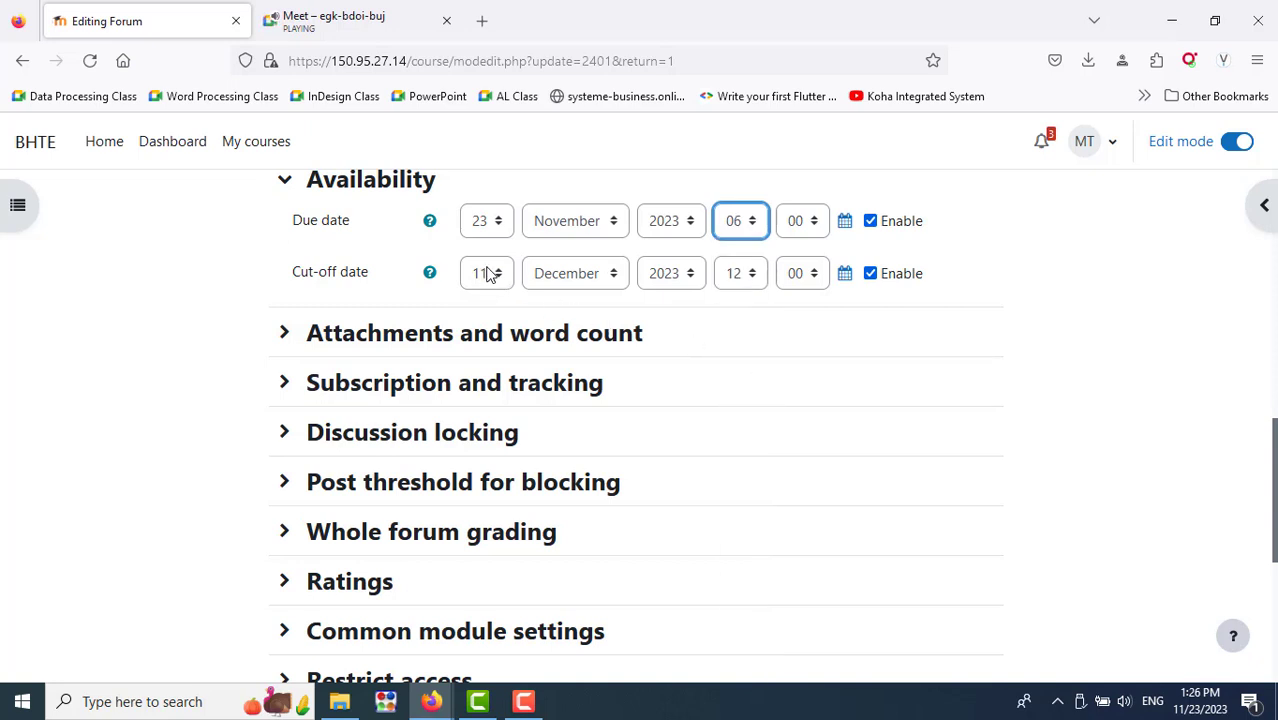
Set the cut-off date to 24 November, checking today's date on the system calendar
left_click(612, 278)
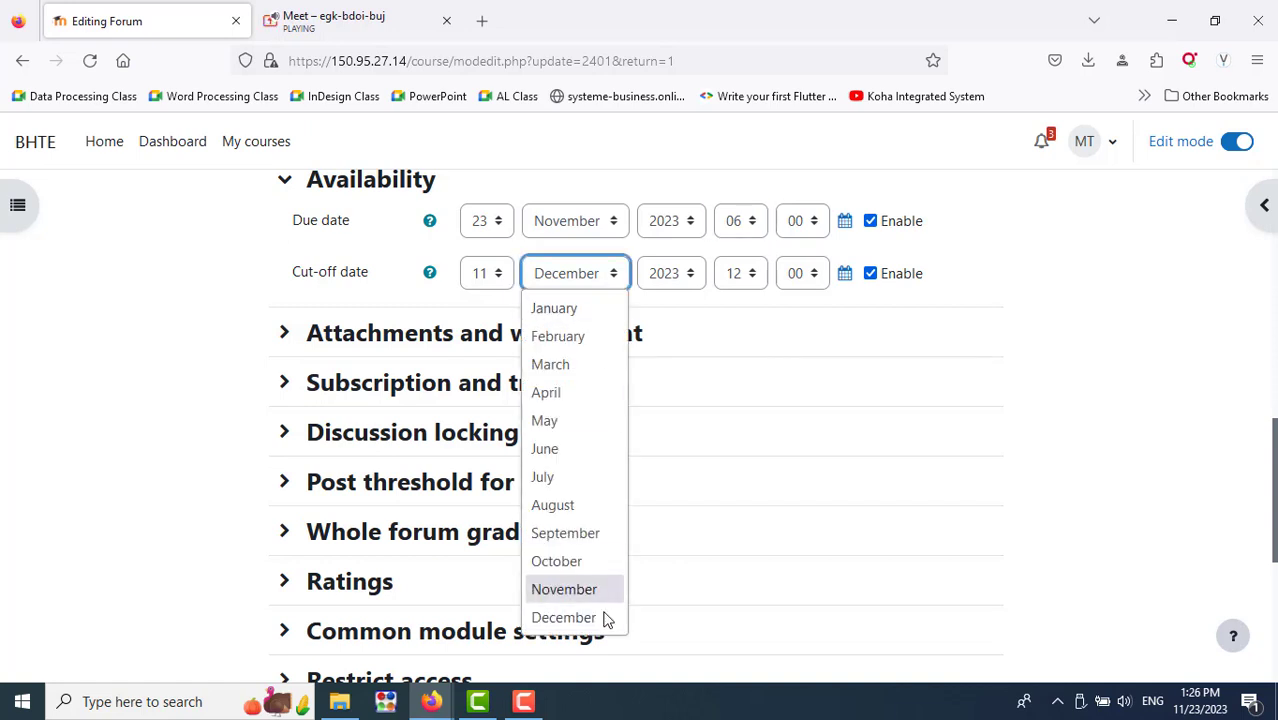
left_click(564, 590)
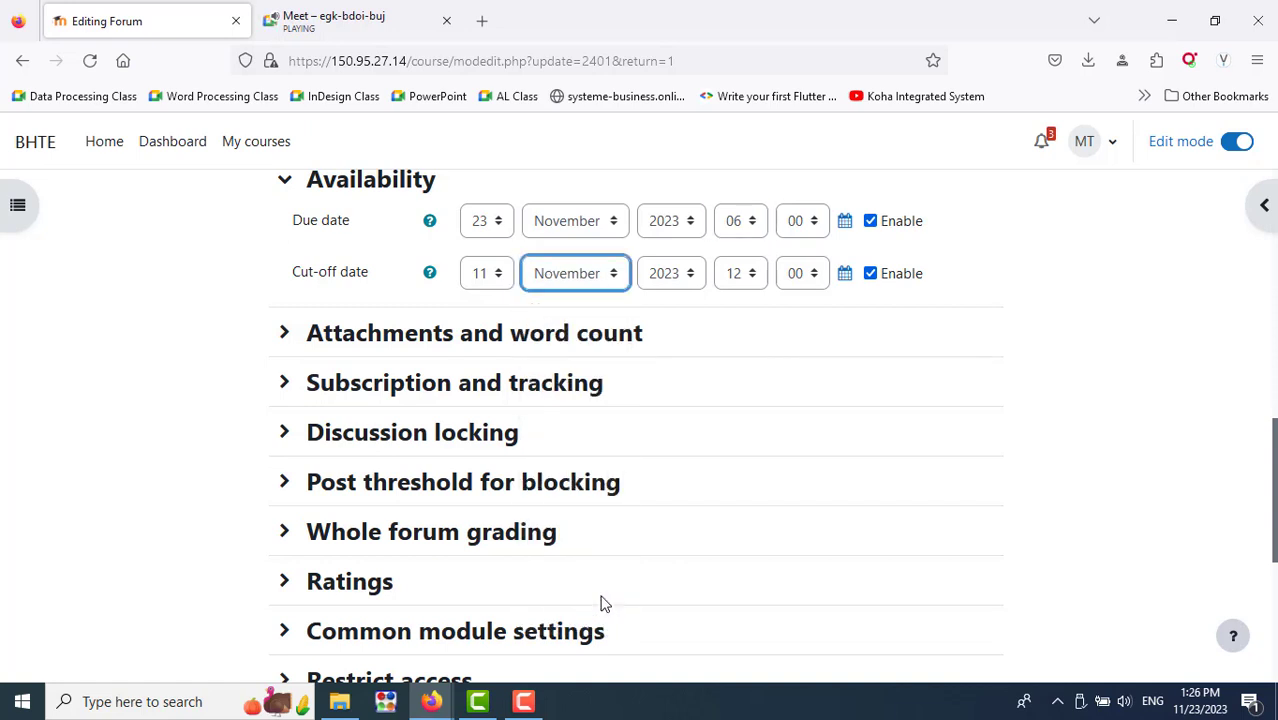
left_click(496, 276)
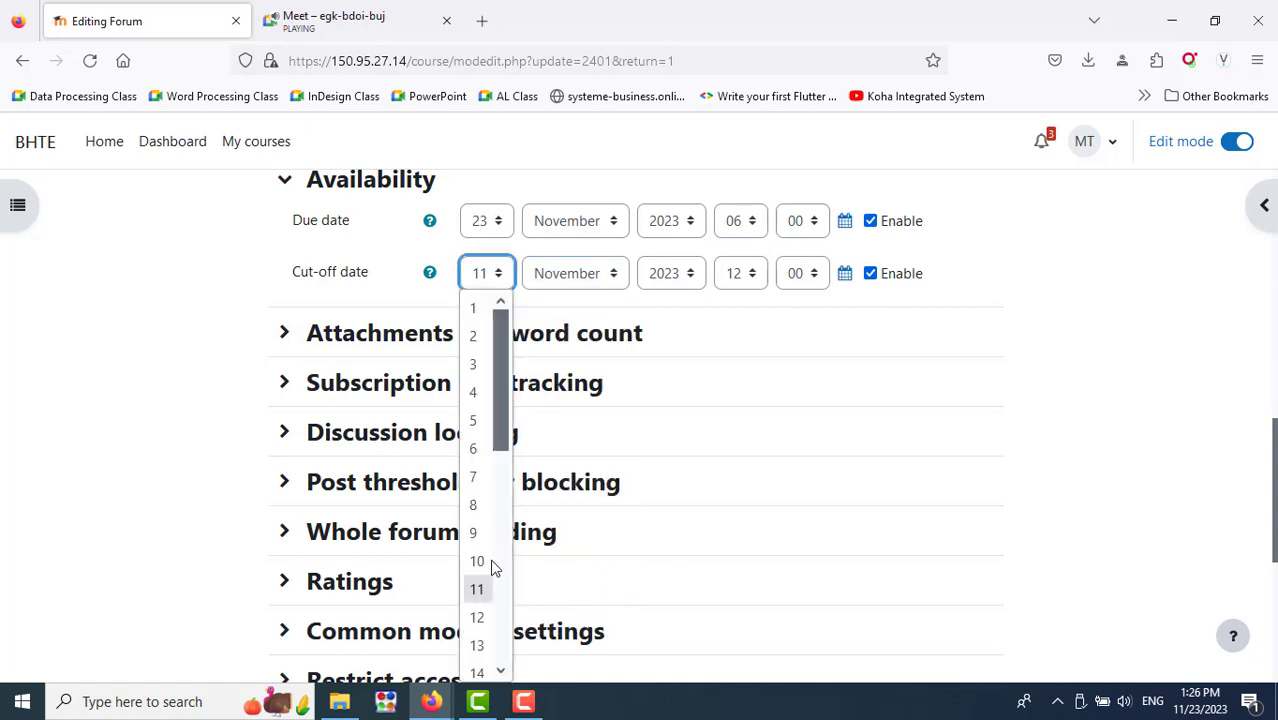
left_click_drag(502, 422, 500, 465)
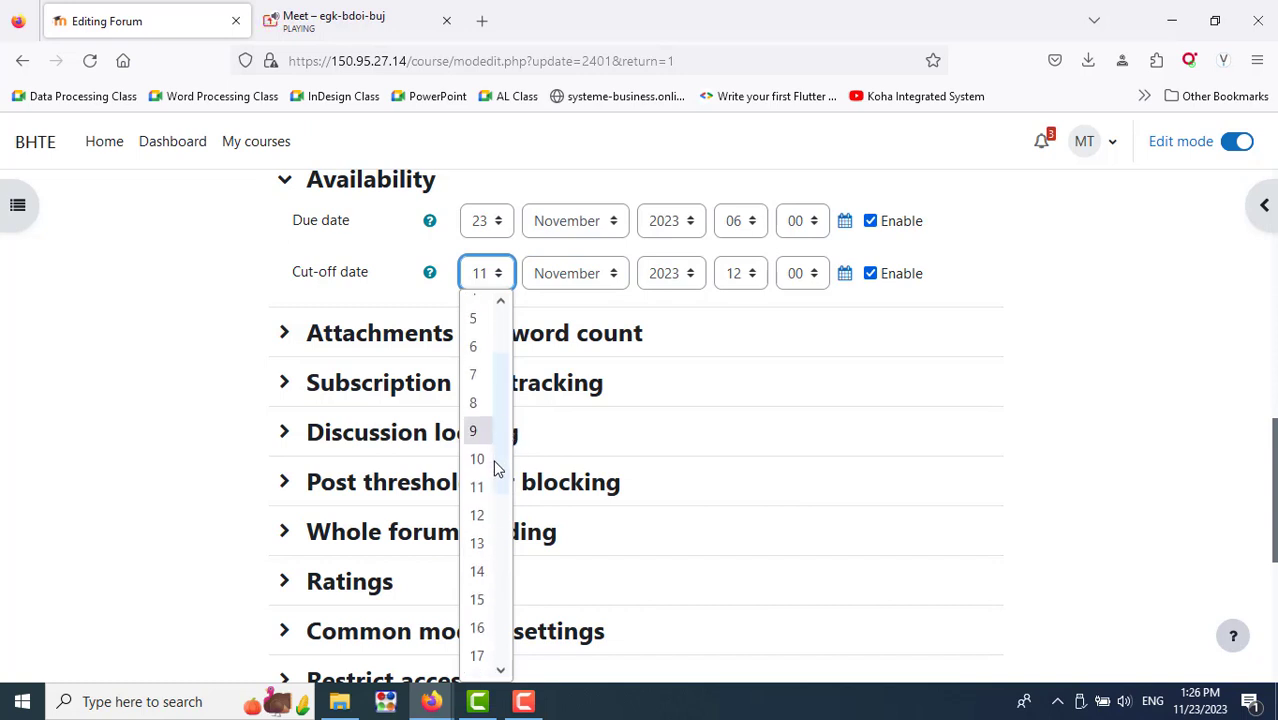
left_click(1218, 704)
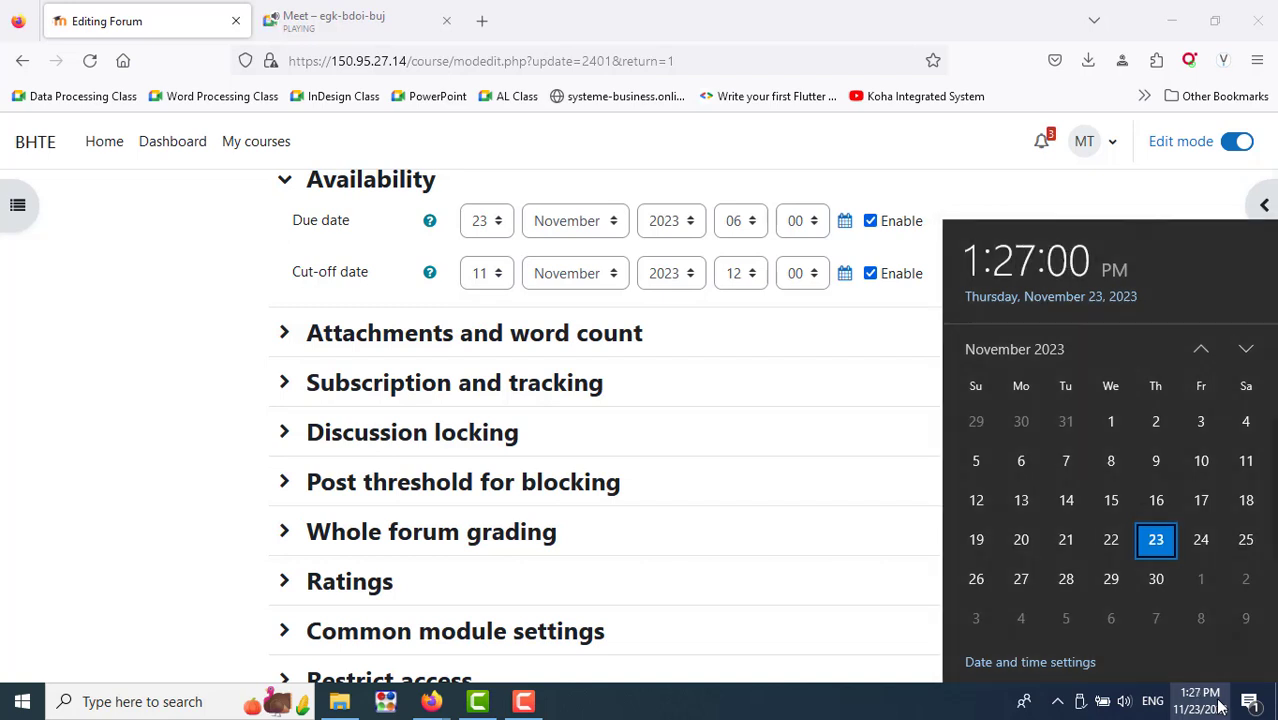
left_click(1218, 706)
left_click(505, 273)
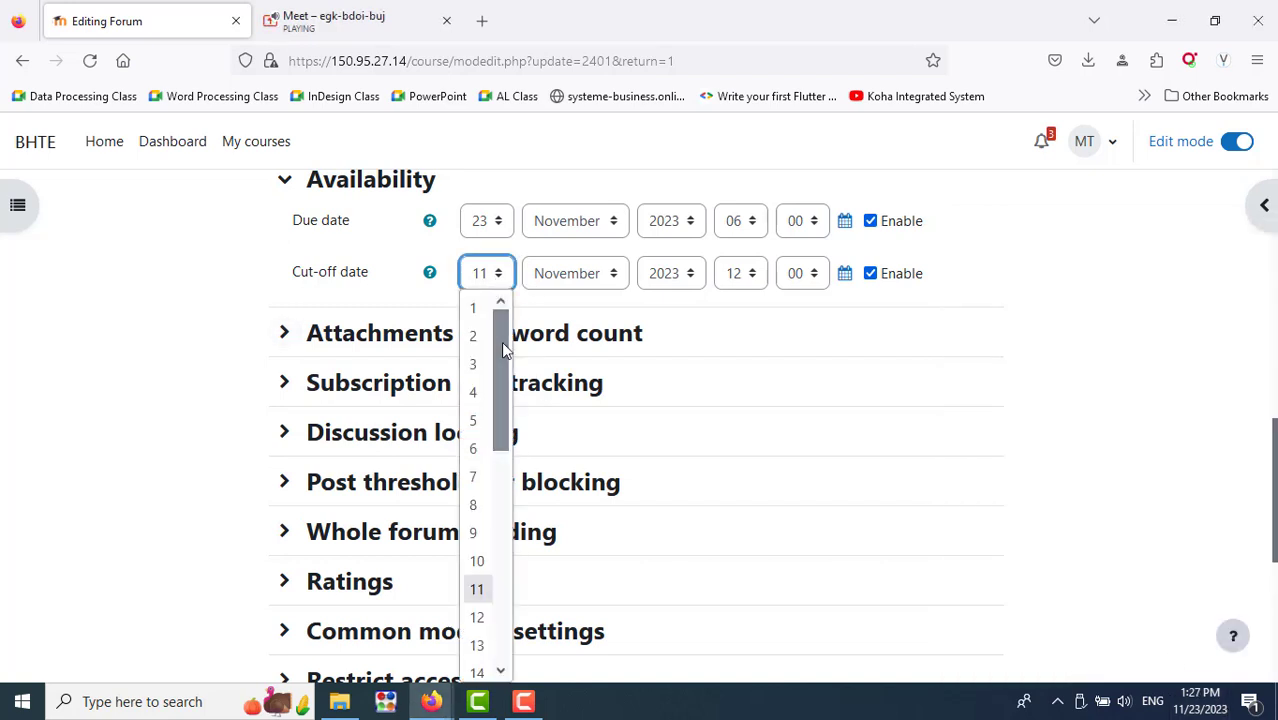
left_click_drag(502, 357, 508, 551)
left_click(476, 500)
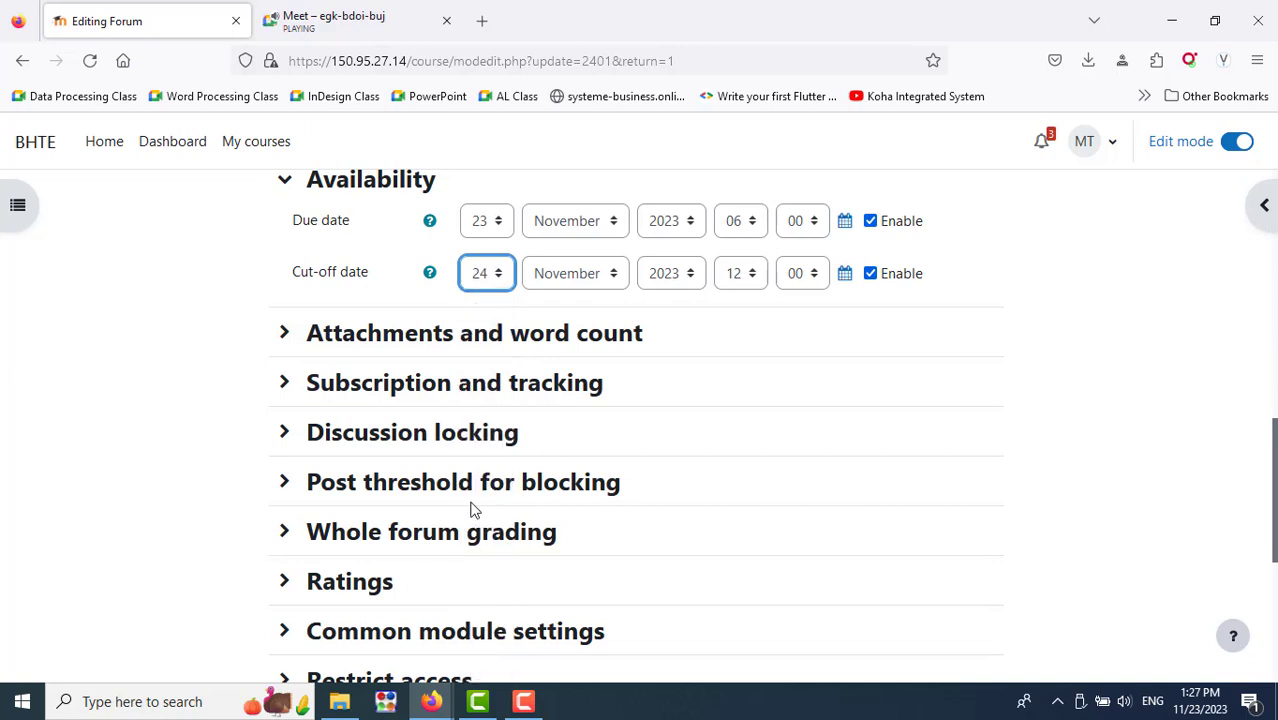
Set the cut-off hour to 18 and change the due date hour to 18
left_click(744, 288)
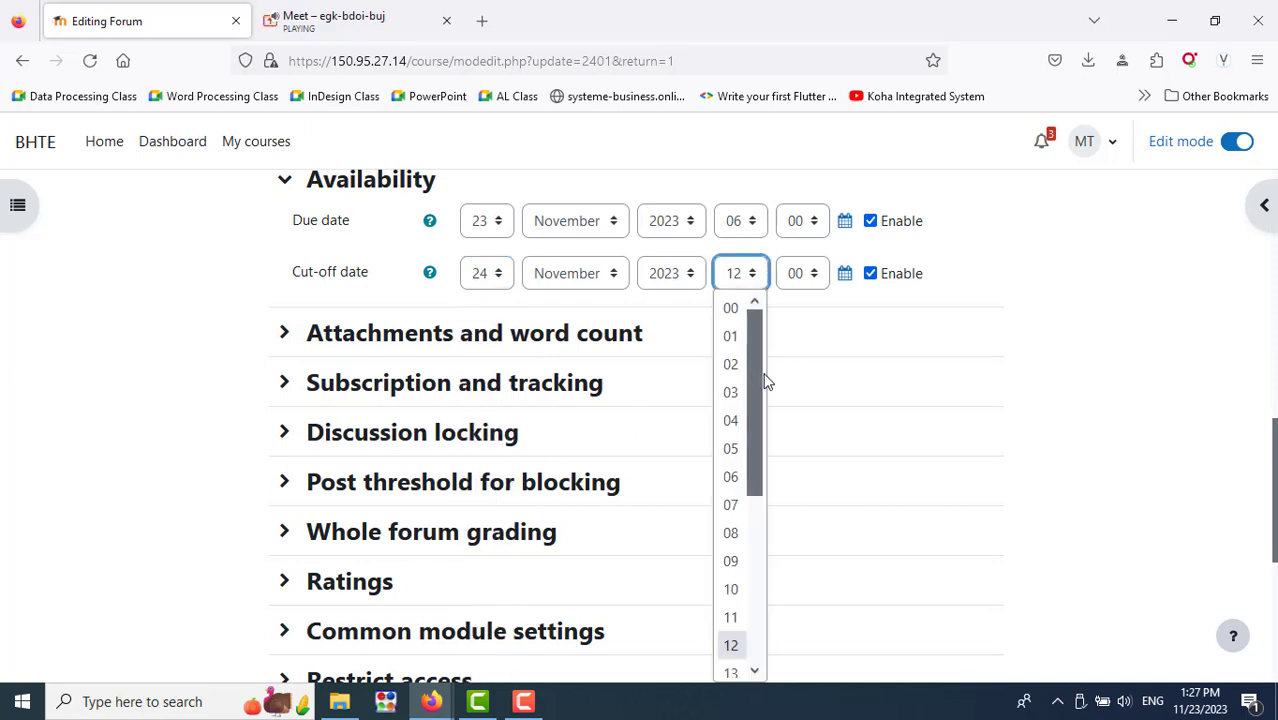
left_click_drag(758, 377, 768, 581)
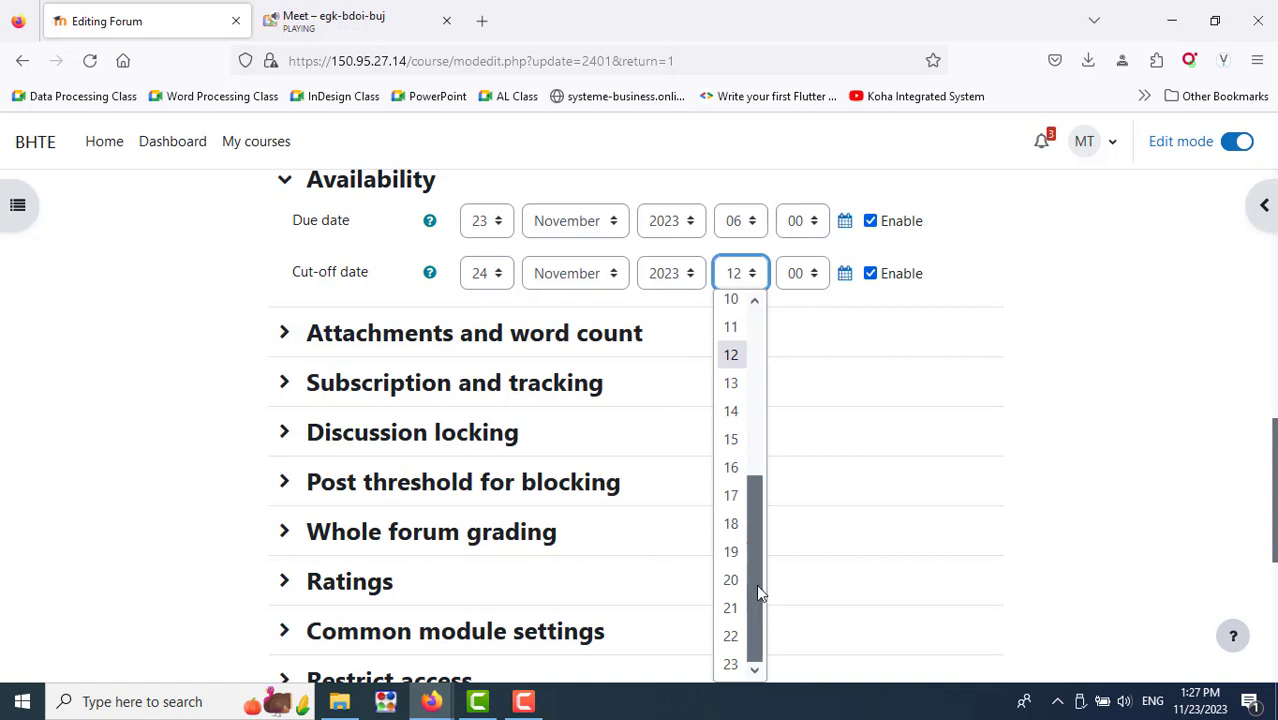
left_click(731, 524)
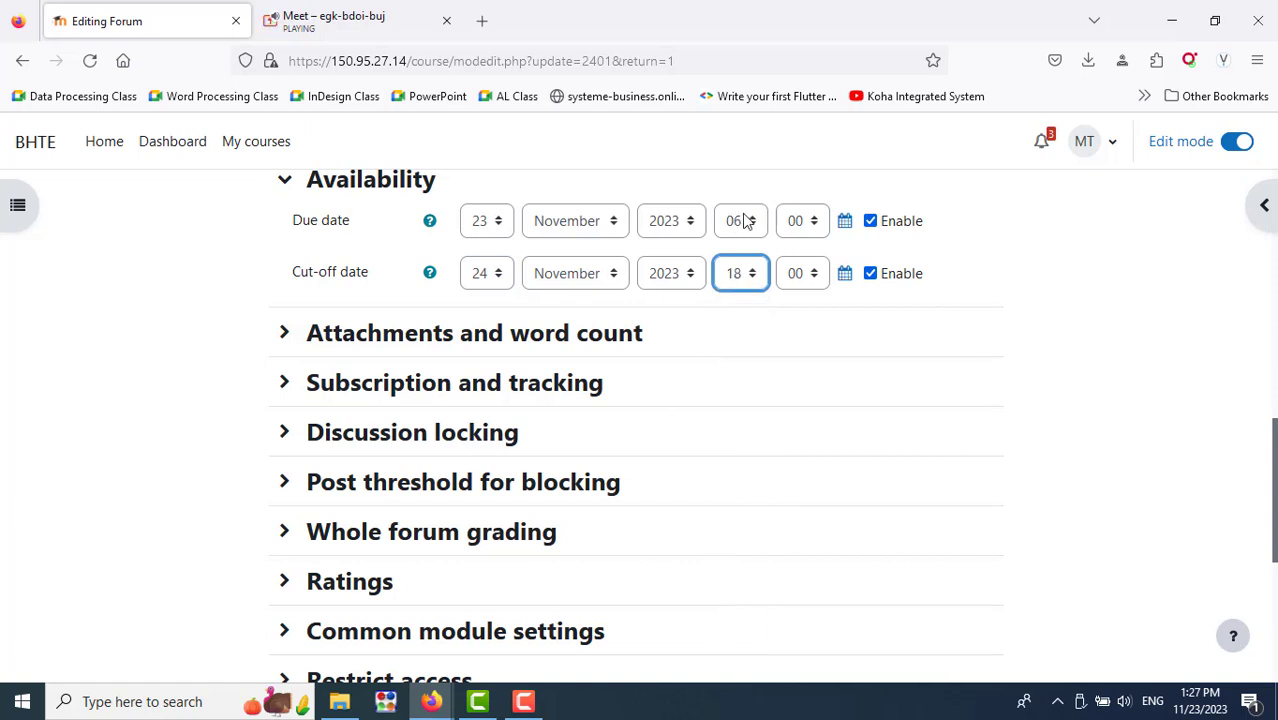
left_click(743, 225)
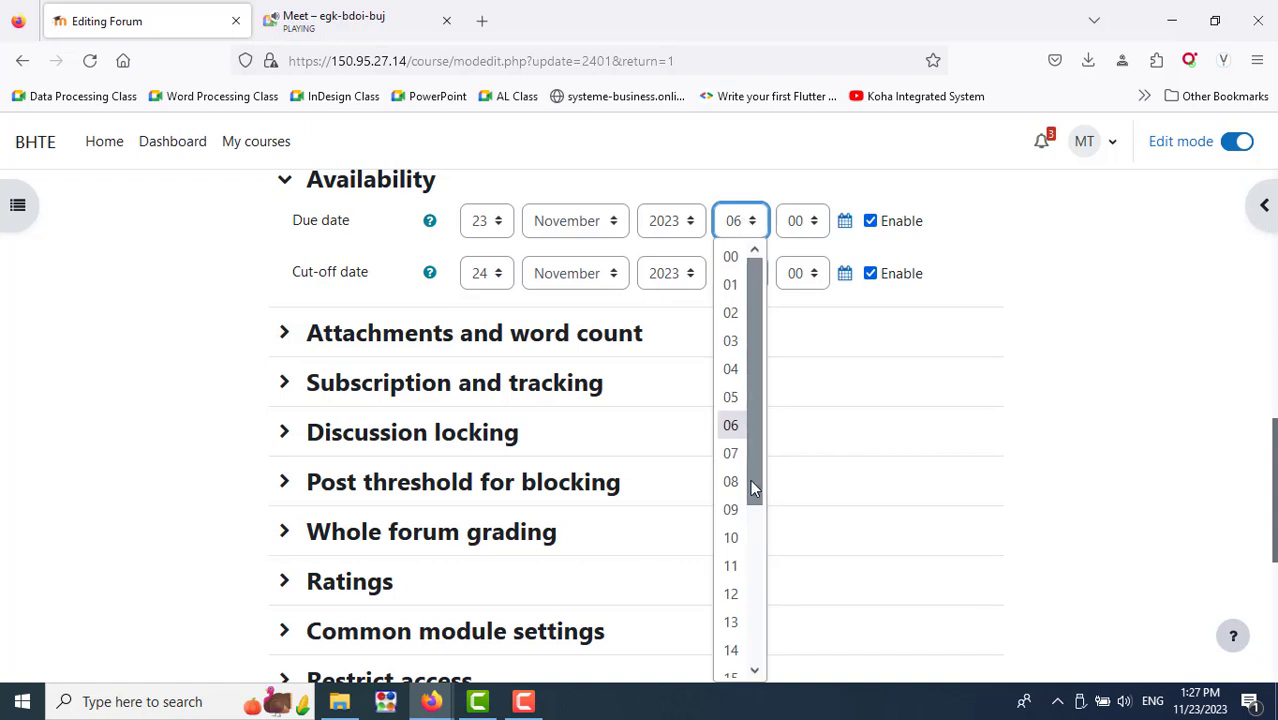
left_click_drag(754, 488, 764, 622)
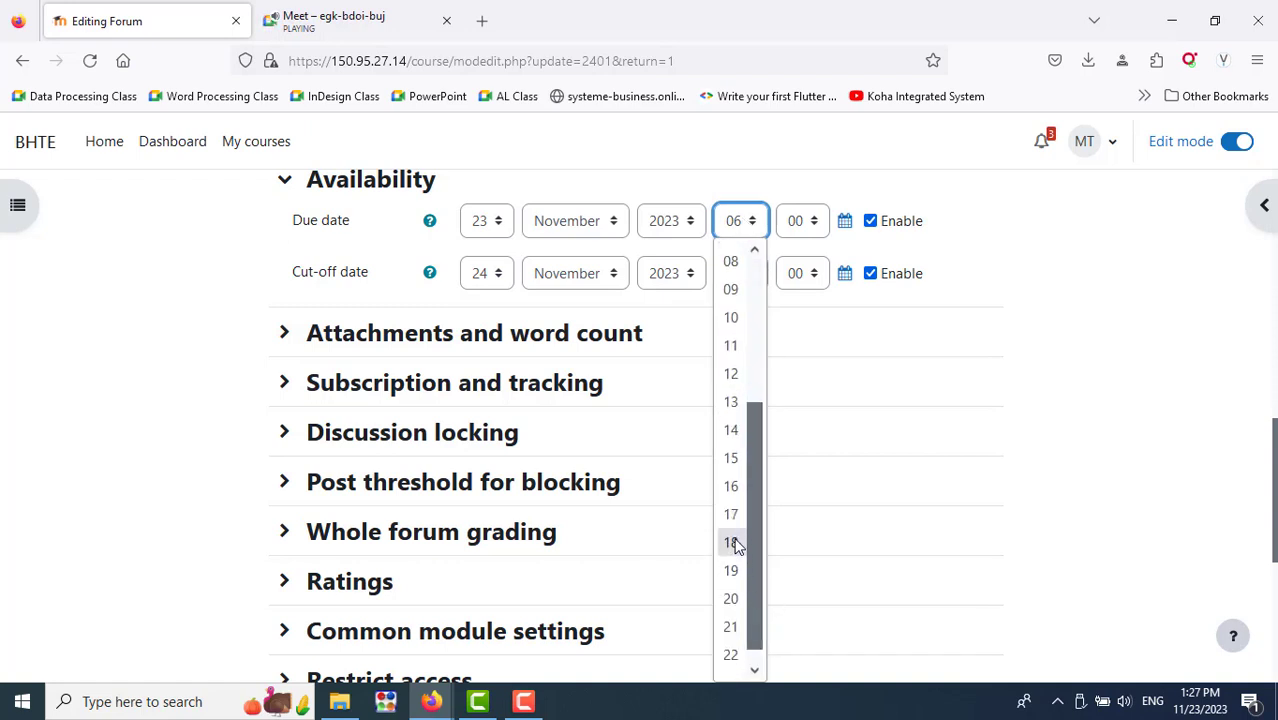
left_click(733, 543)
scroll(772, 495, "down", 5)
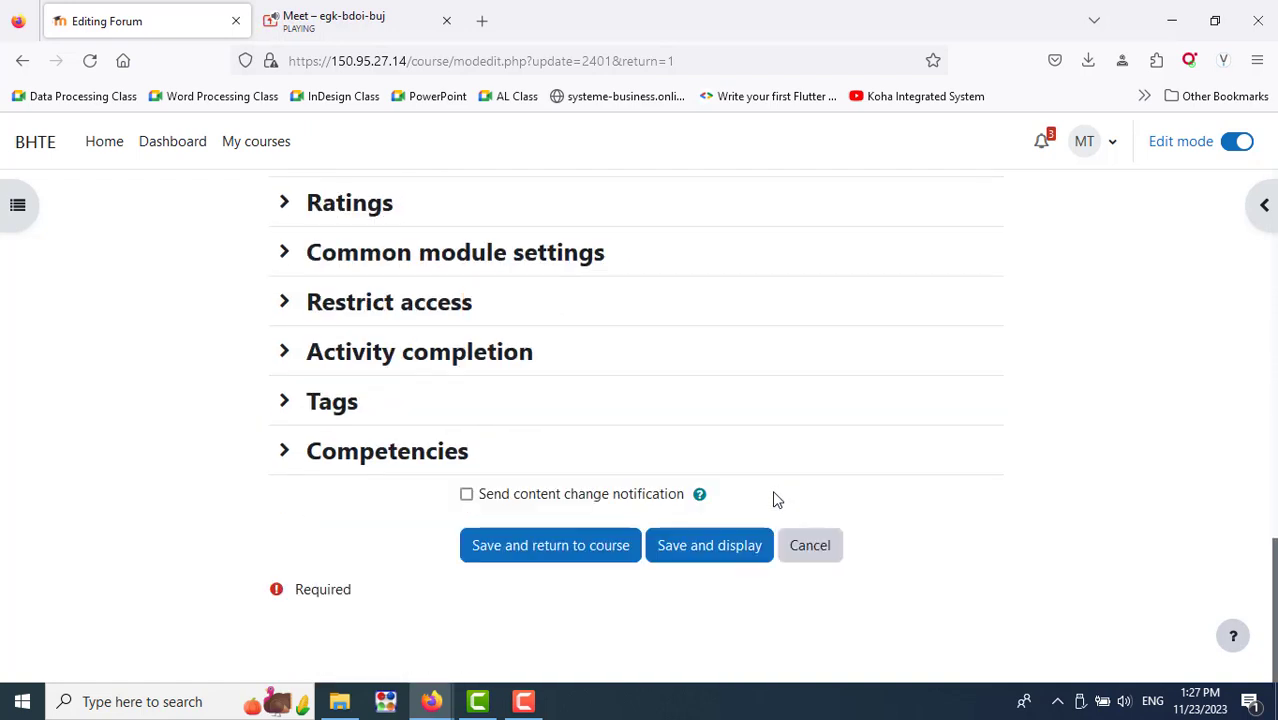
Save the forum settings, collapse Week 2, and scroll to Week 3's Module 2 Lesson and Files
left_click(566, 563)
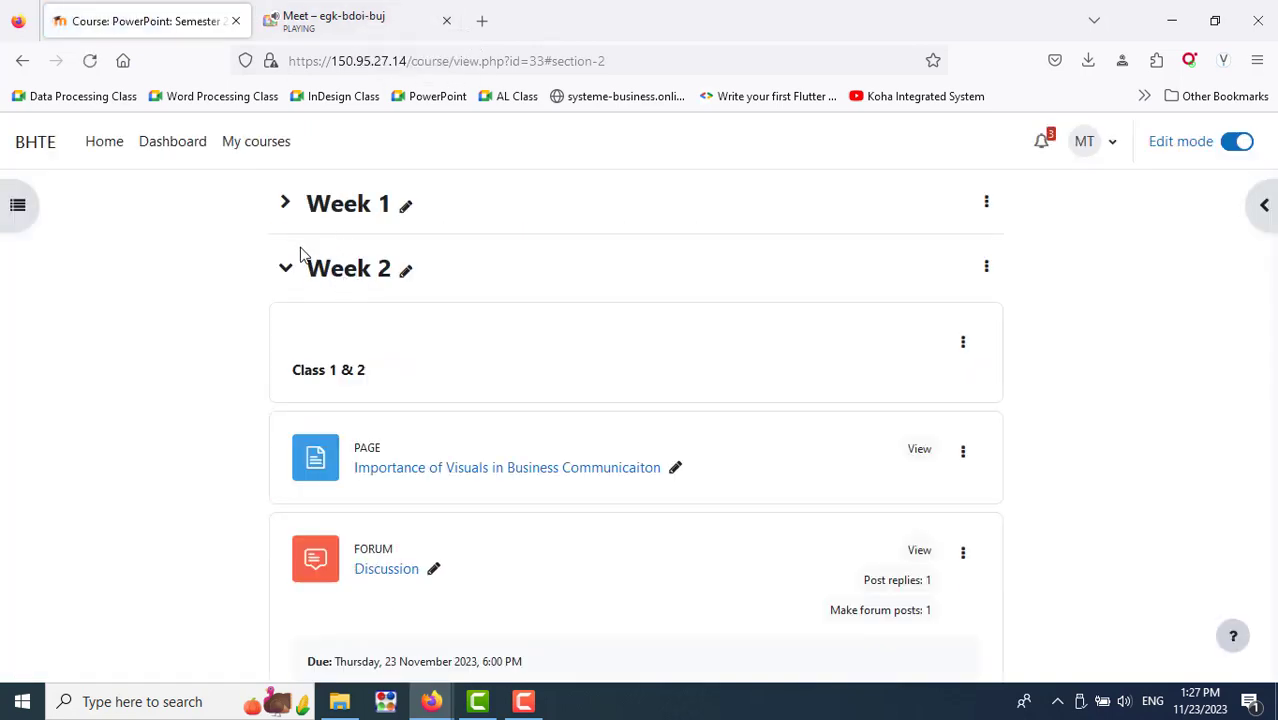
left_click(286, 267)
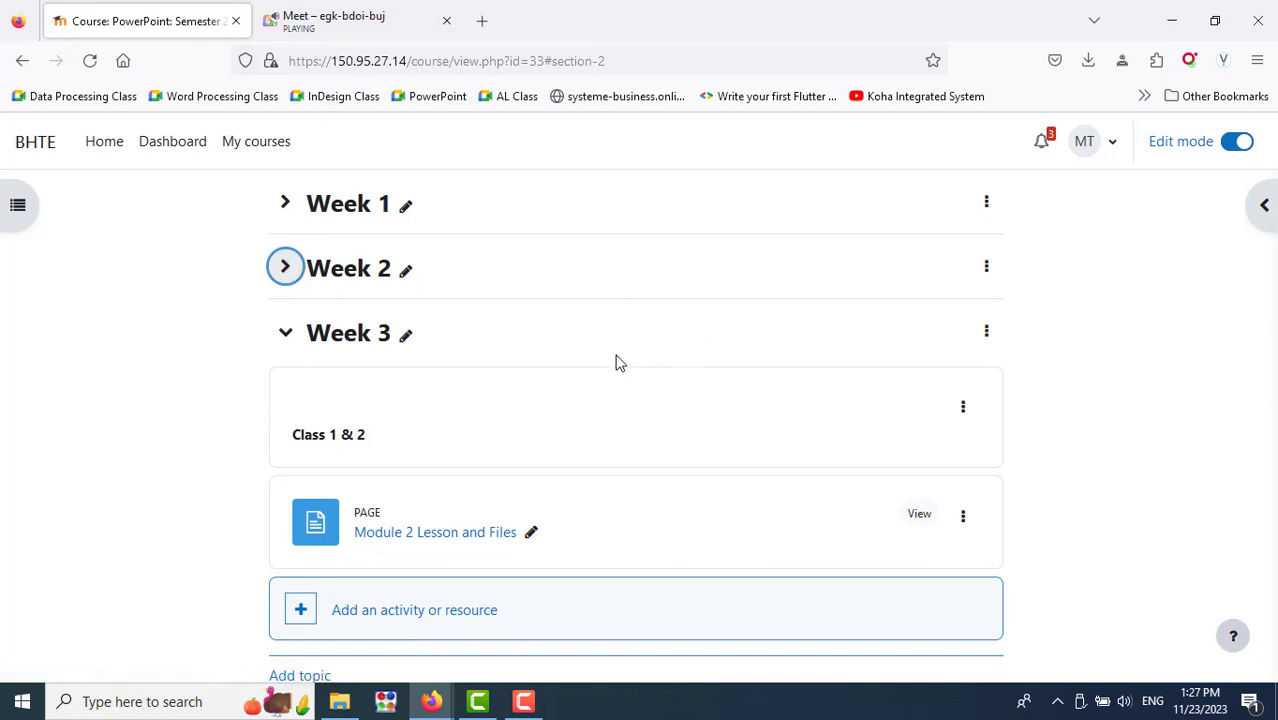
scroll(617, 362, "down", 3)
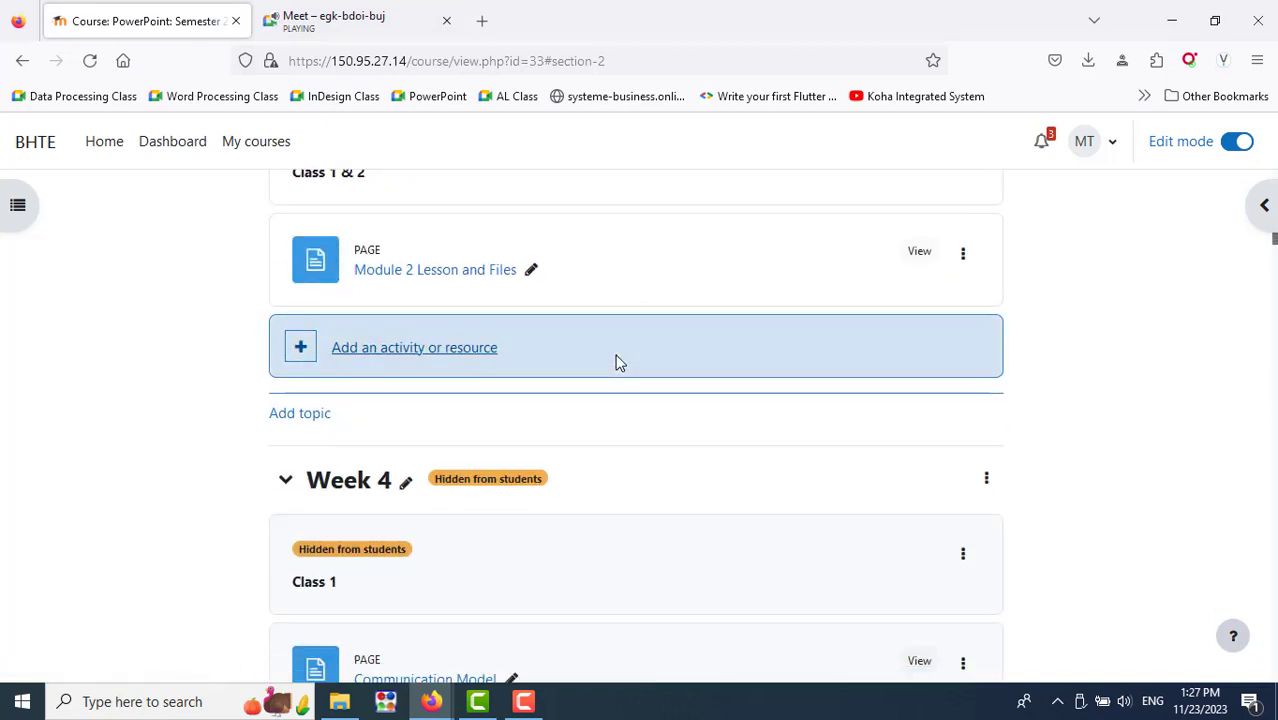
Open the Module 2 Lesson and Files page and look over its contents
left_click(414, 280)
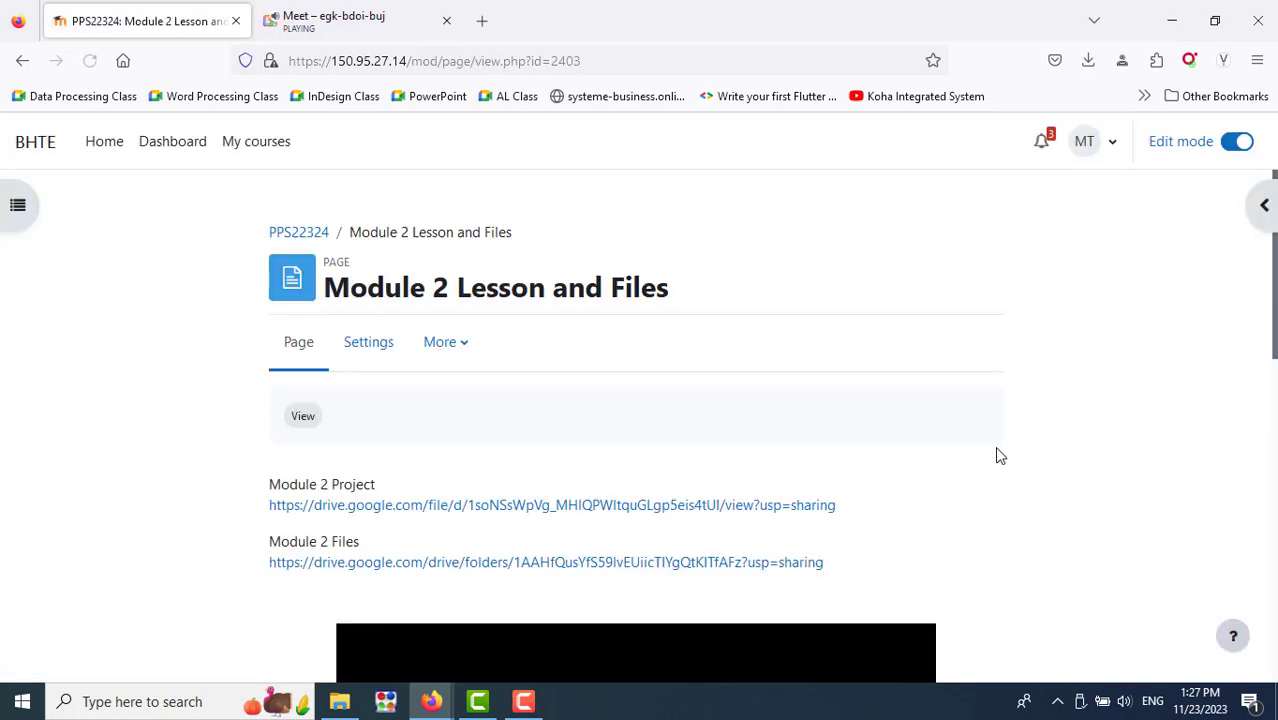
scroll(997, 456, "down", 3)
scroll(997, 456, "up", 3)
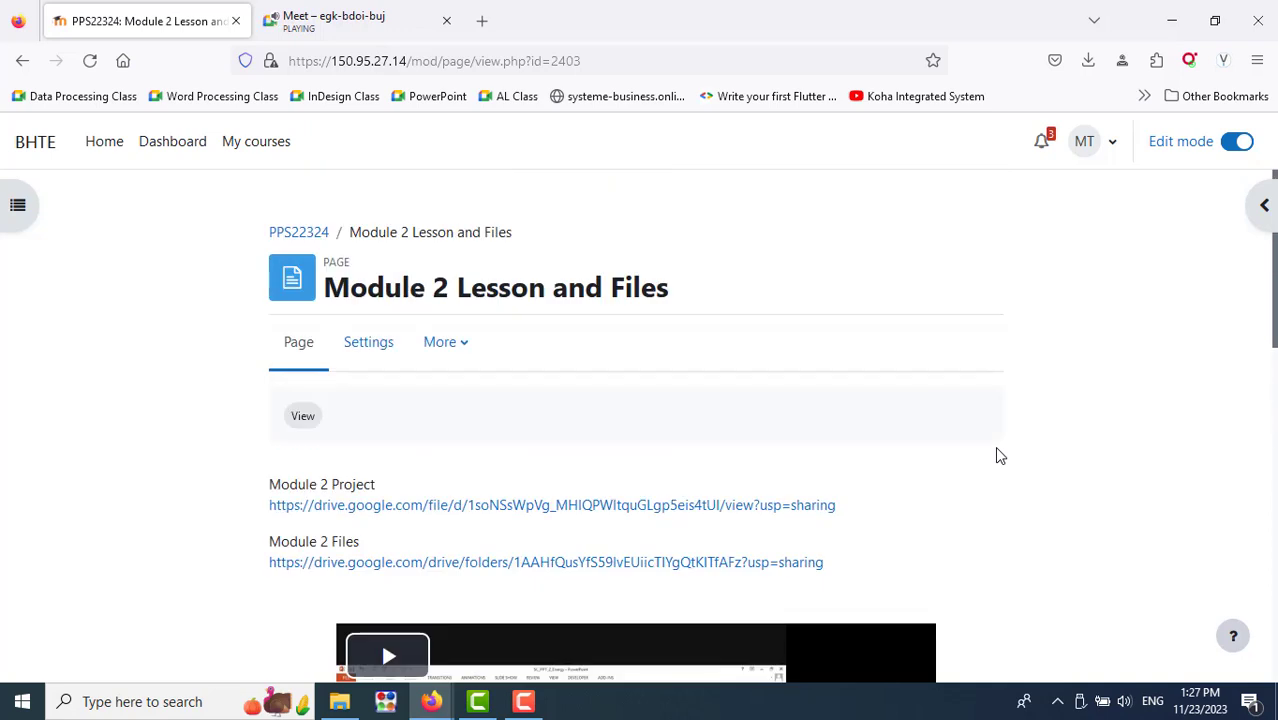
Open the Module 2 Project PDF in a new tab, view it, and return to the lesson page
right_click(437, 515)
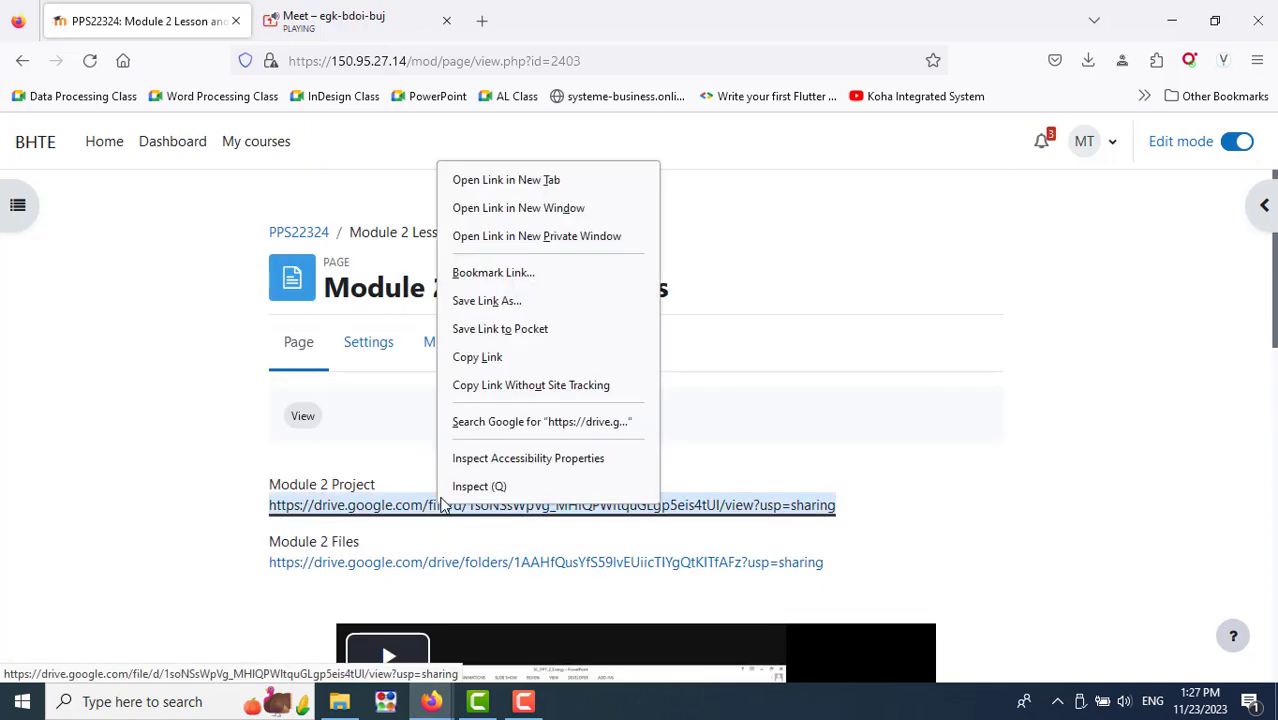
left_click(517, 193)
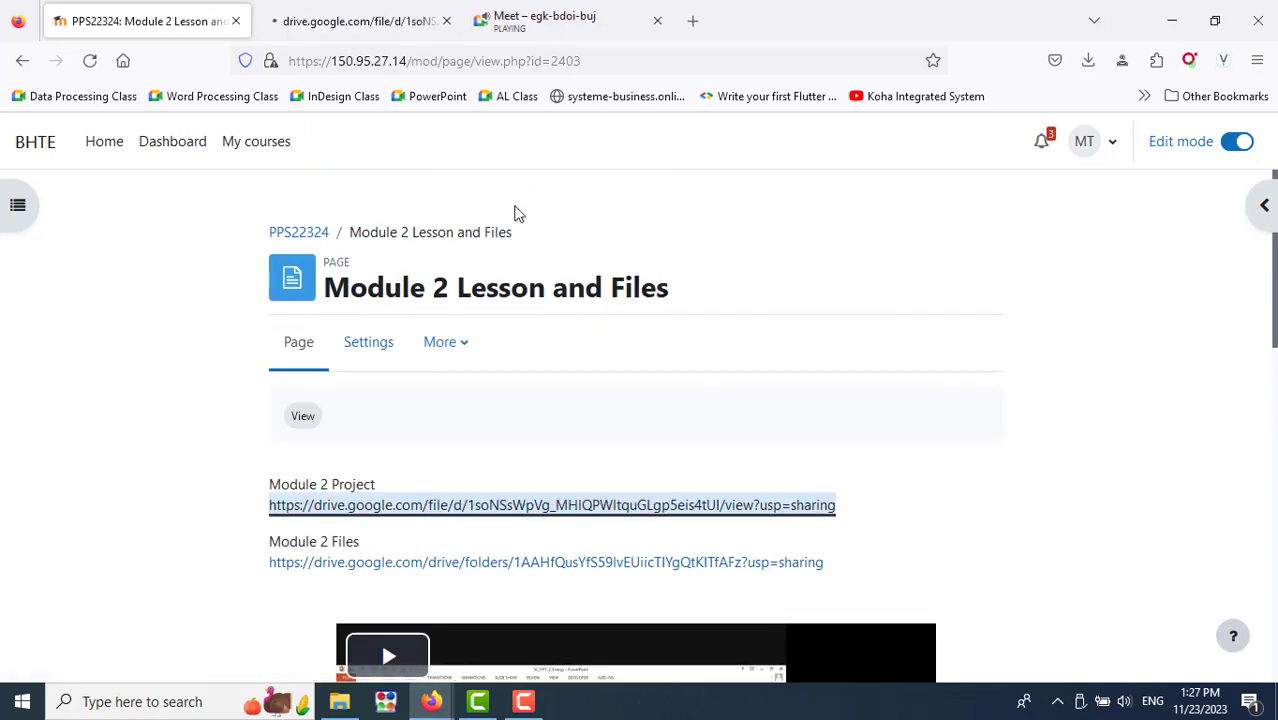
left_click(372, 21)
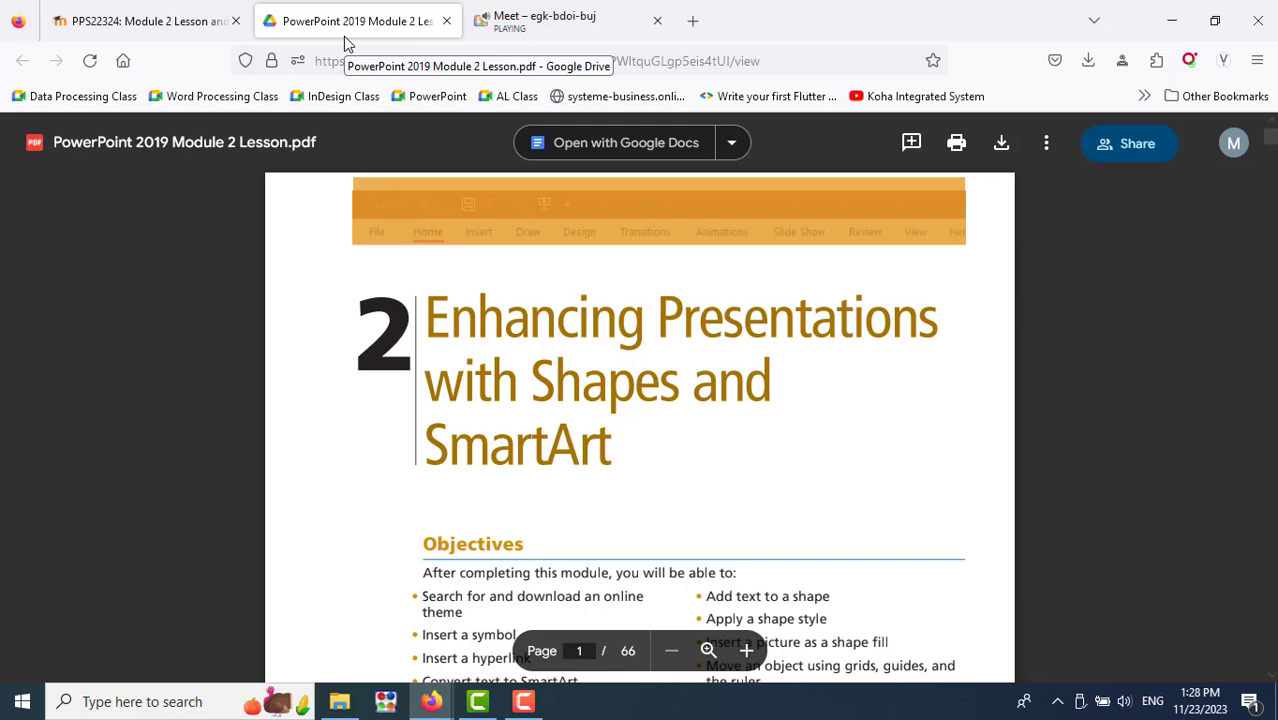
left_click(141, 18)
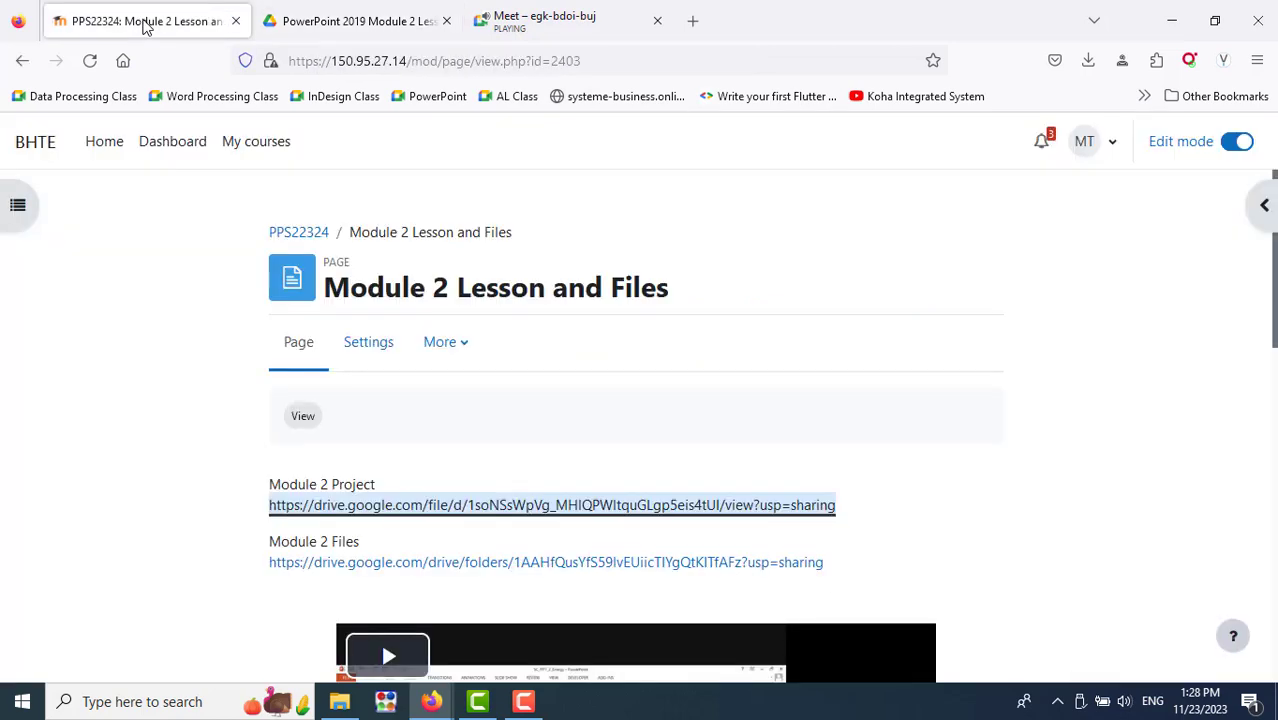
scroll(620, 449, "down", 3)
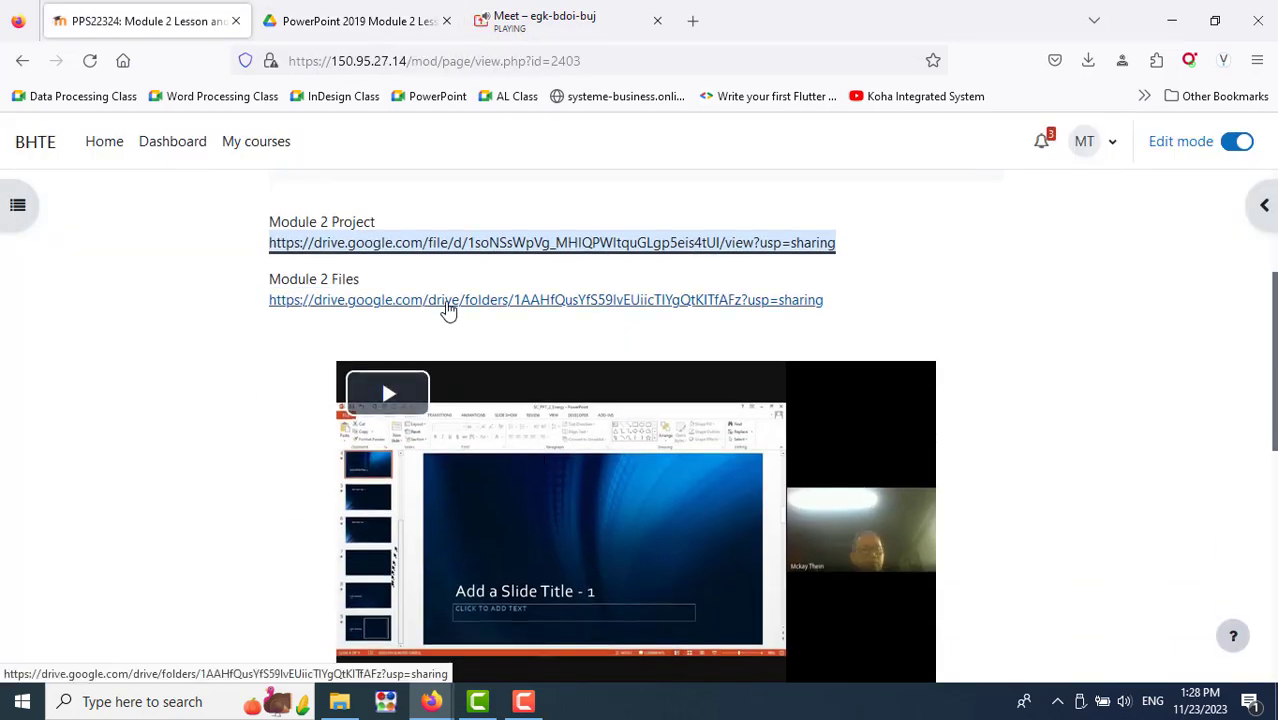
right_click(452, 310)
Open the Module 2 Files Drive folder in a new tab and go to data folder > PowerPoint2 > Module
left_click(468, 322)
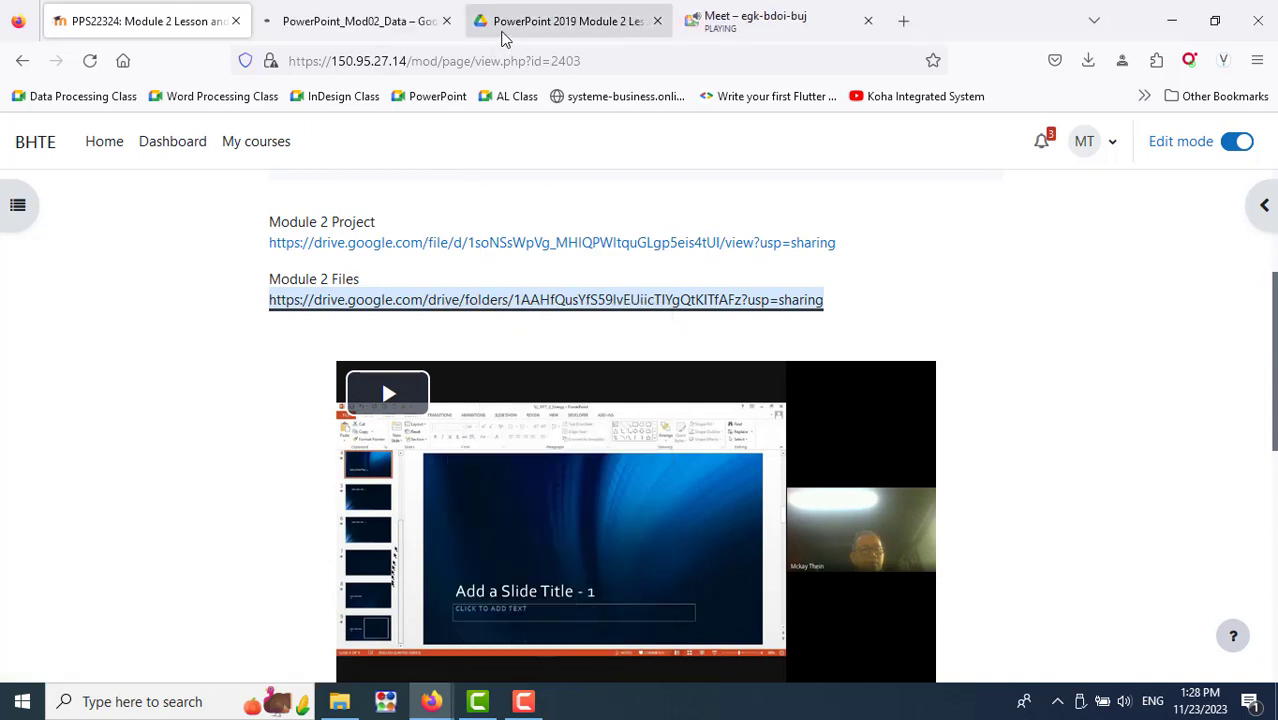
left_click(352, 33)
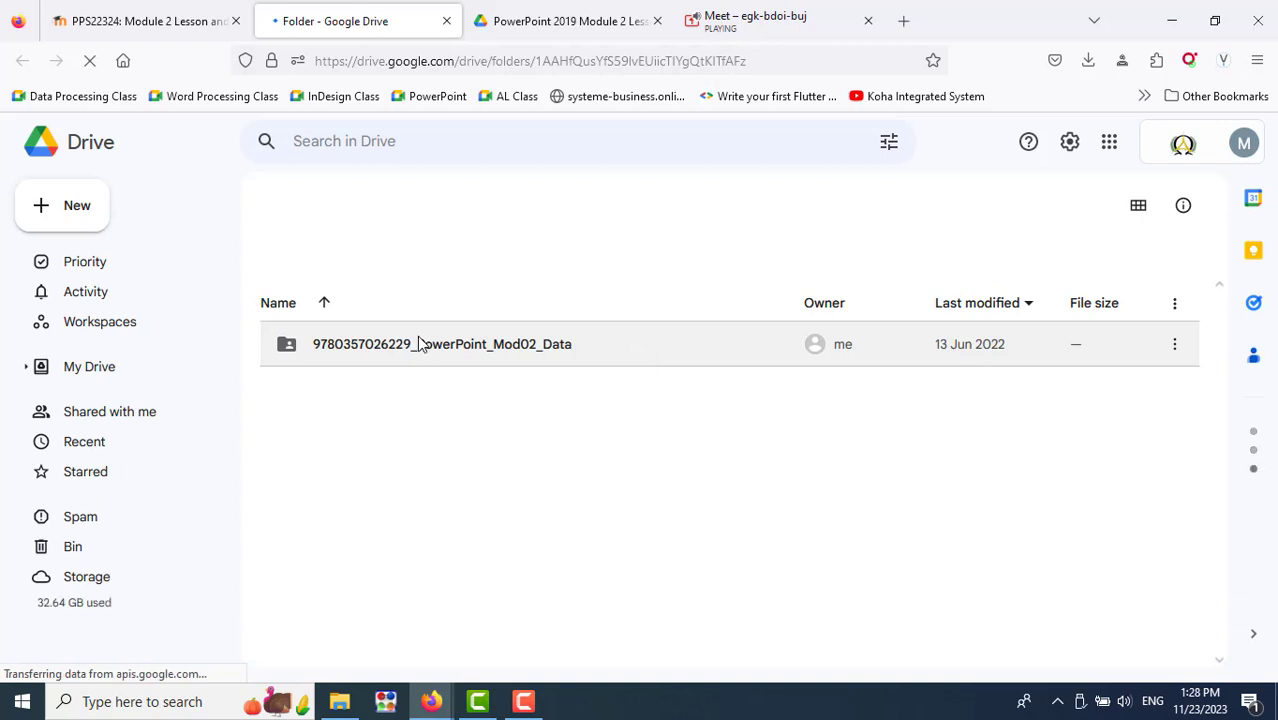
double_click(420, 350)
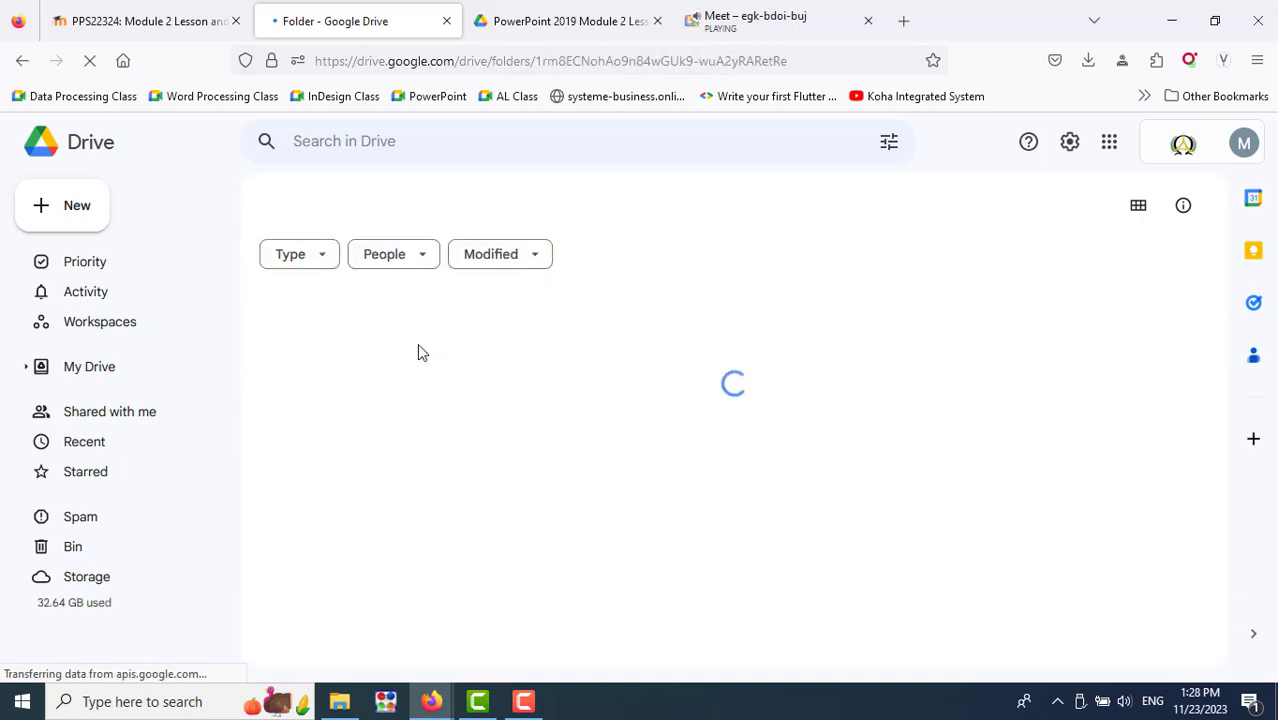
left_click(382, 352)
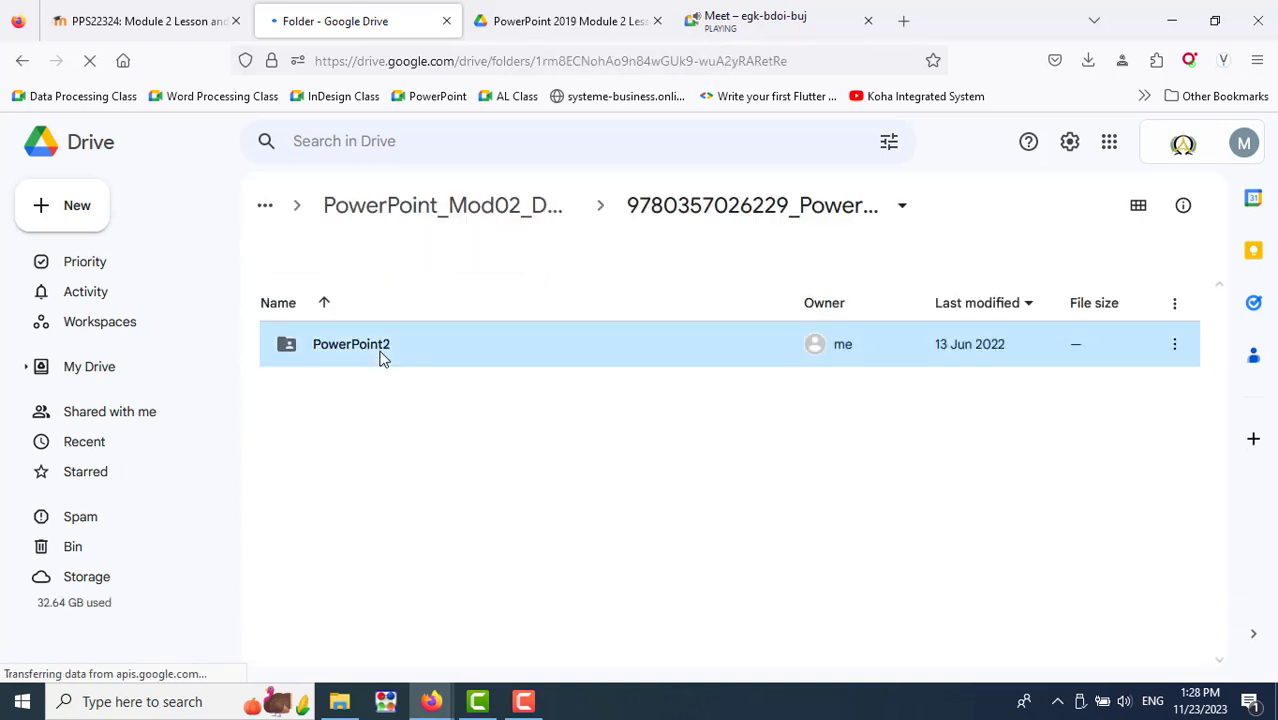
key("Return")
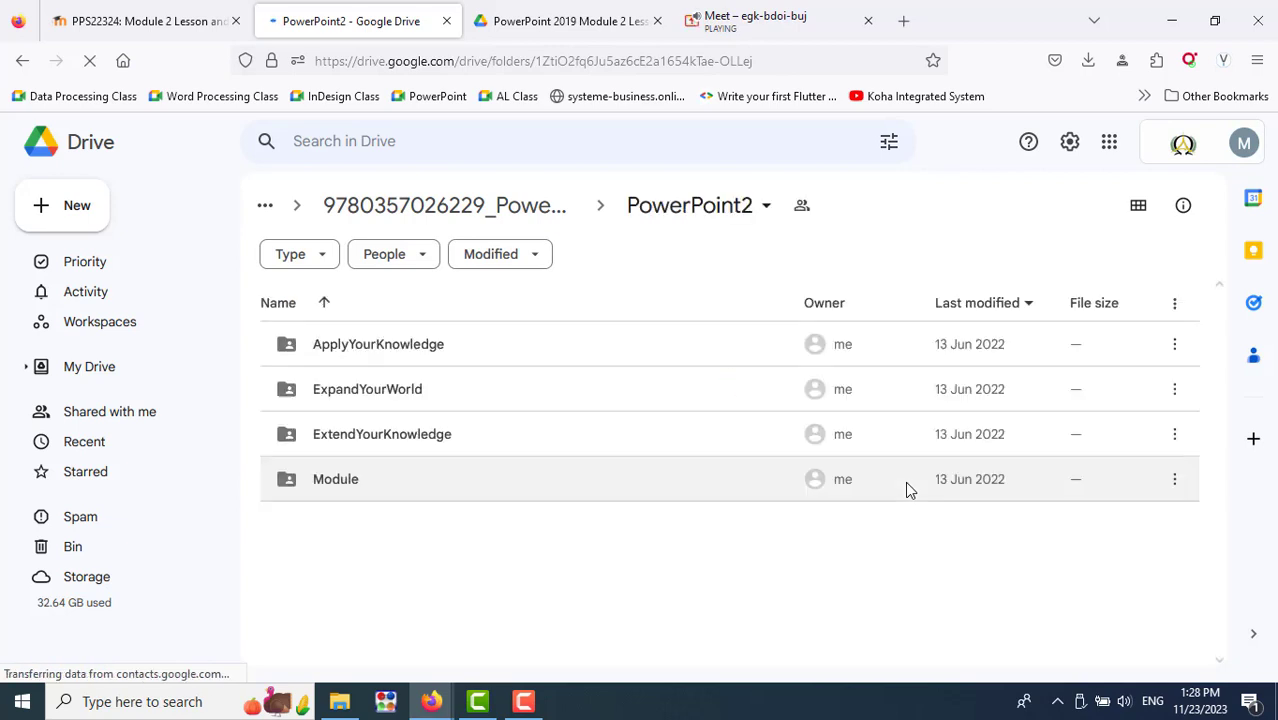
double_click(336, 480)
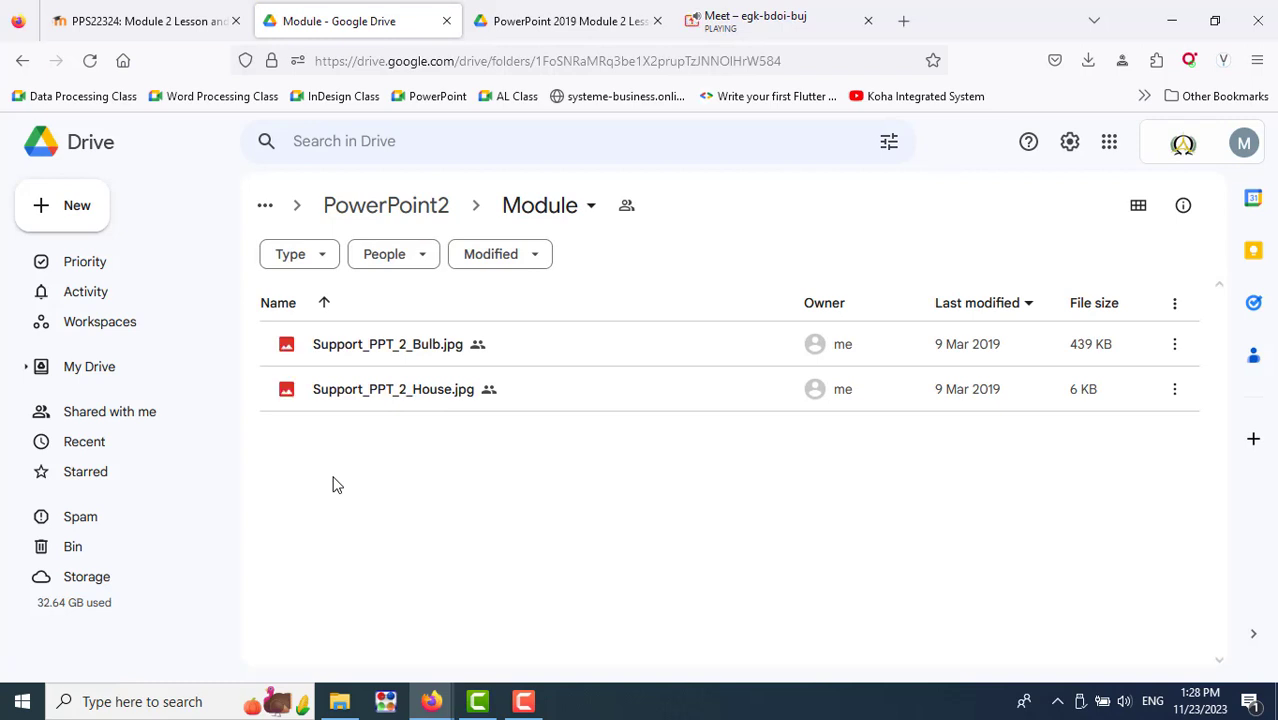
Download Support_PPT_2_Bulb.jpg and Support_PPT_2_House.jpg, then go back up to PowerPoint2
left_click(448, 351)
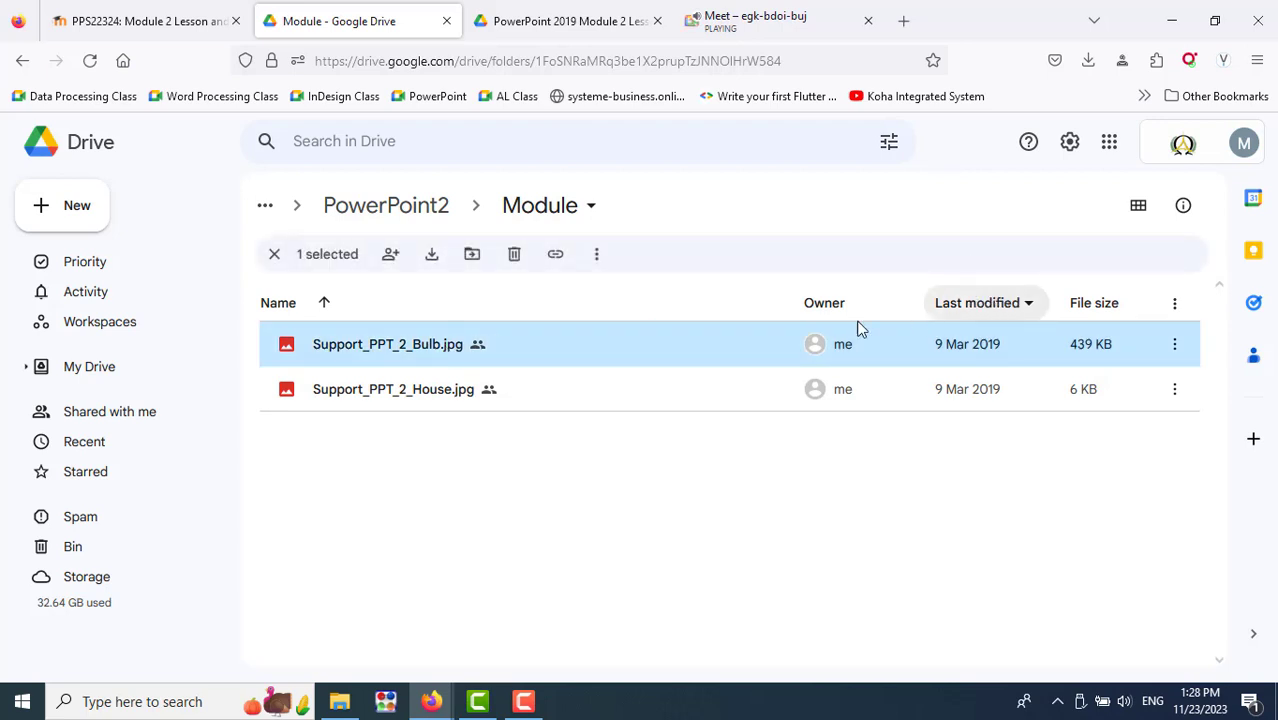
right_click(367, 341)
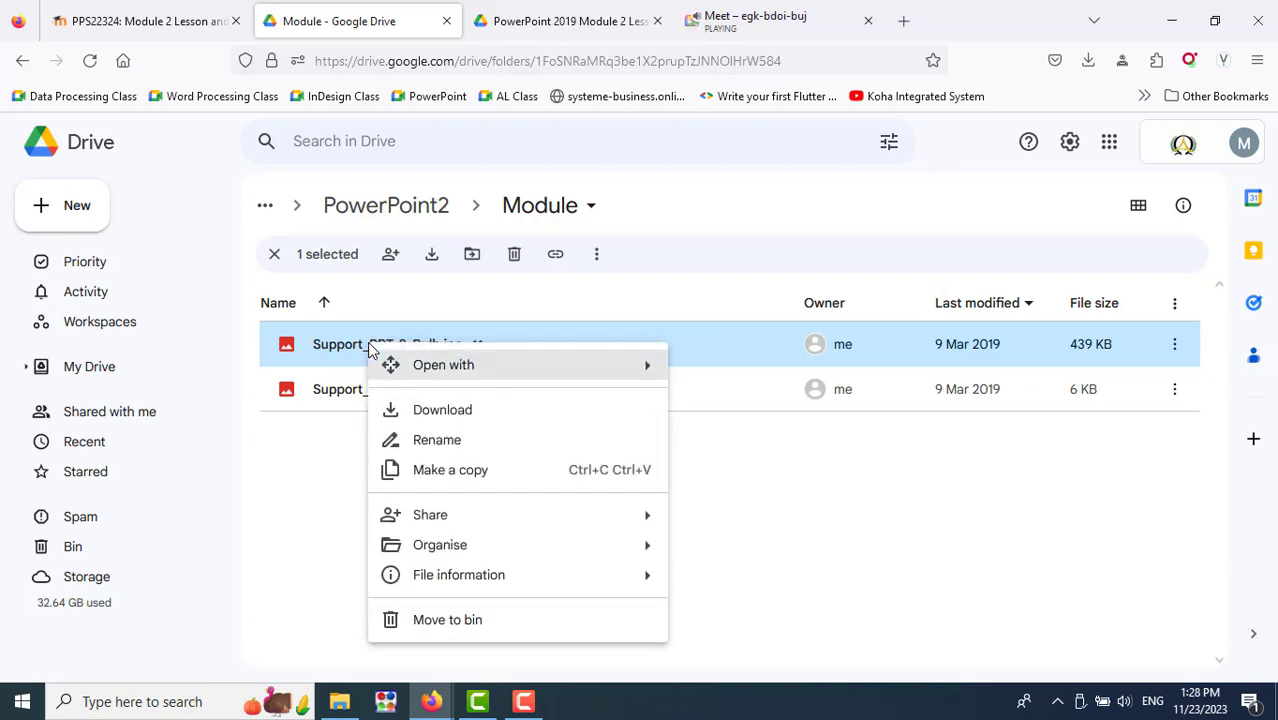
left_click(436, 412)
right_click(429, 399)
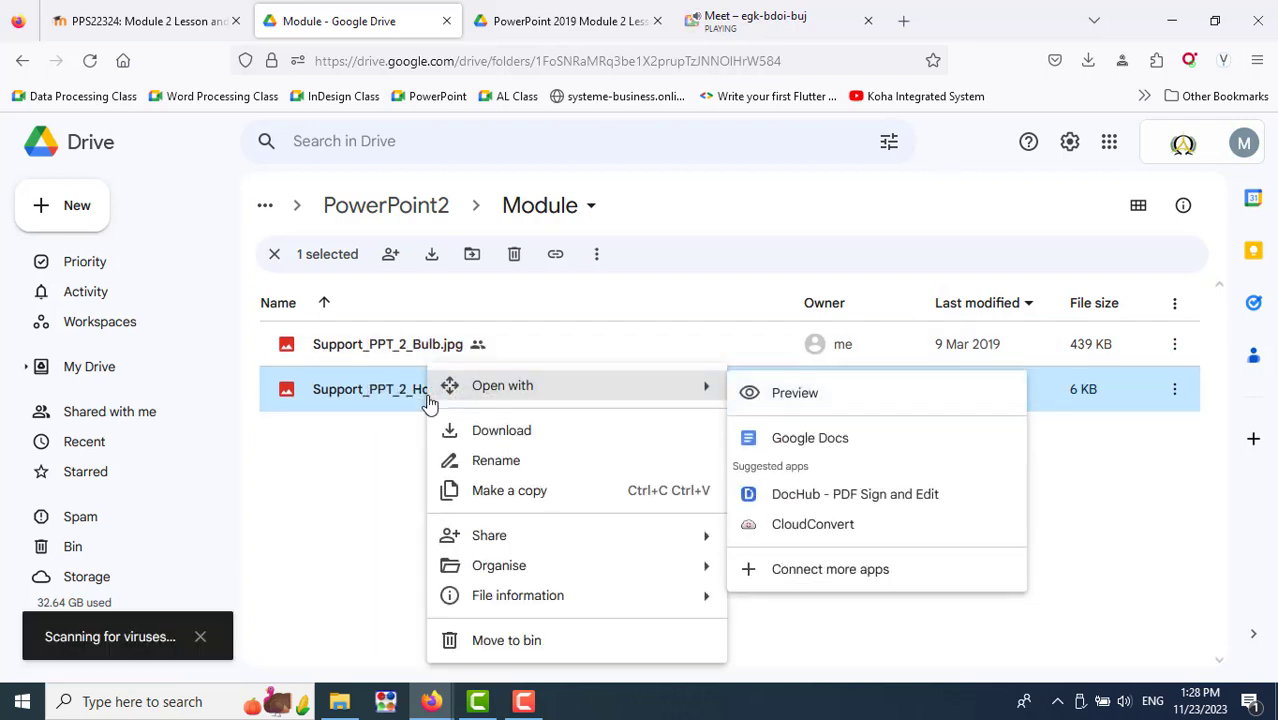
left_click(485, 431)
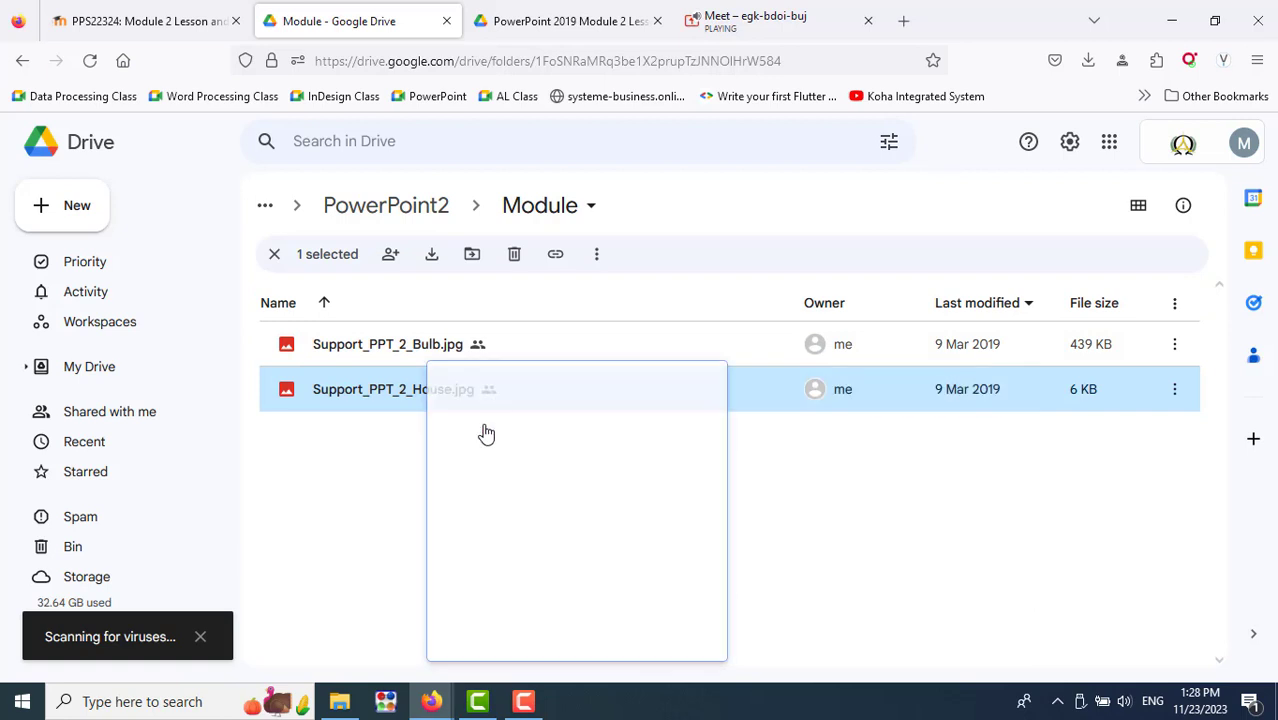
left_click(410, 214)
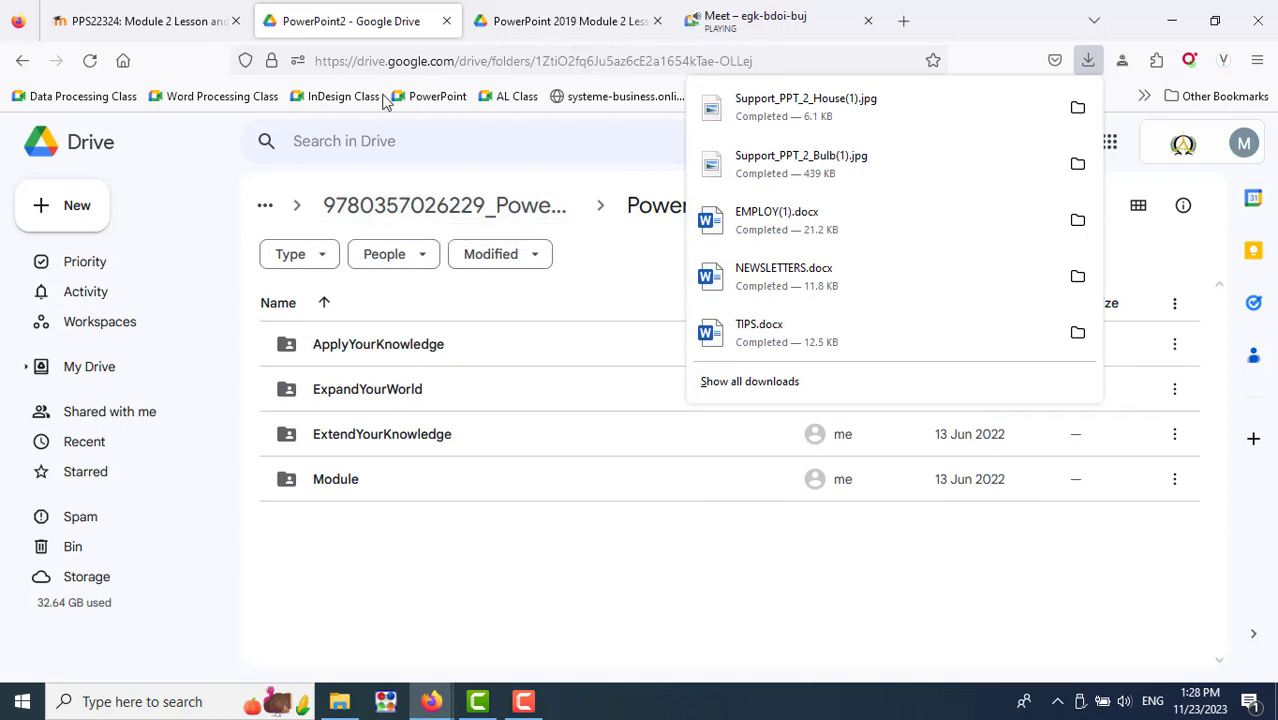
Scroll the lesson PDF to page 4 and Figure 2-3, covering searching themes for 'electric'
left_click(511, 30)
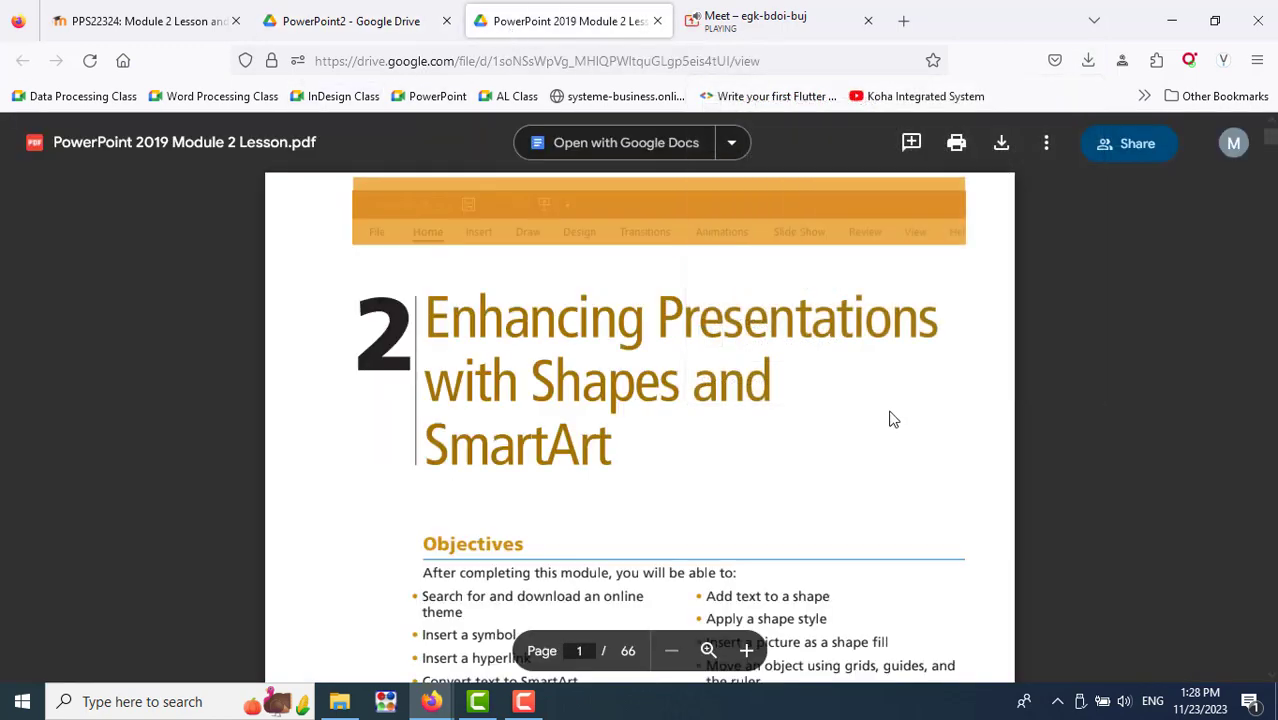
scroll(893, 420, "down", 5)
scroll(893, 420, "down", 8)
scroll(893, 420, "down", 5)
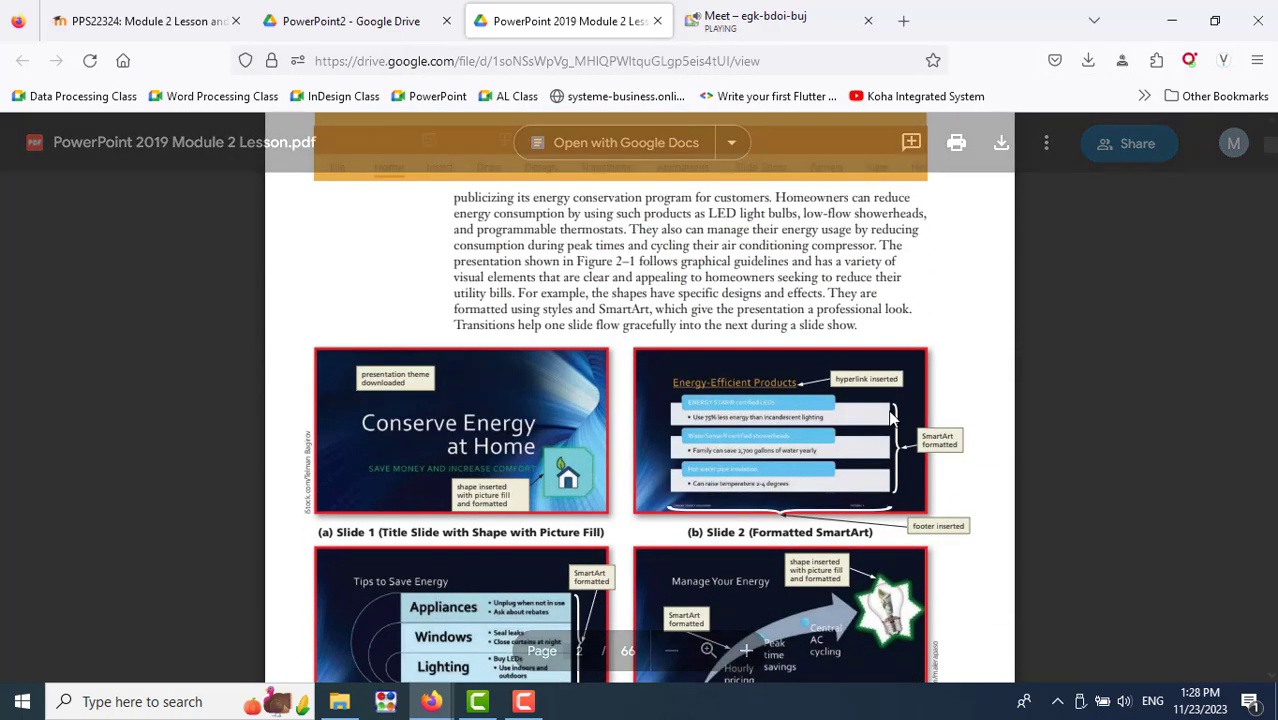
scroll(893, 418, "down", 1)
scroll(893, 418, "down", 8)
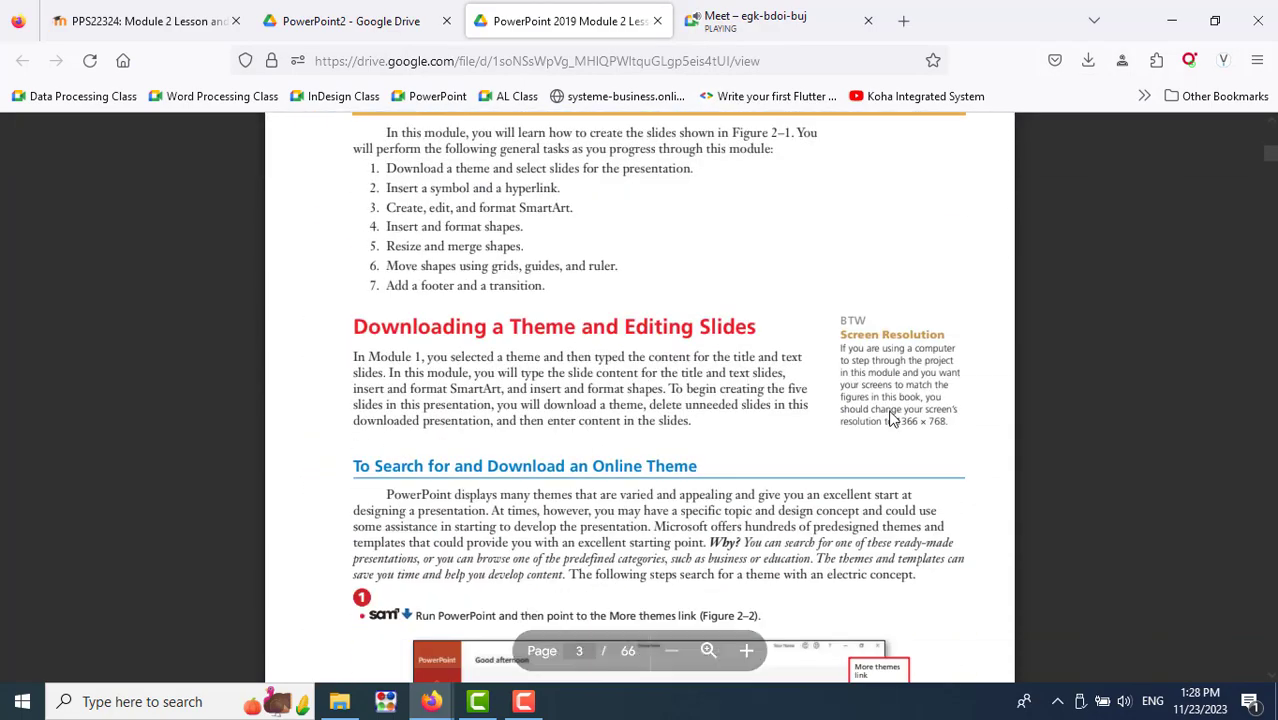
scroll(893, 418, "down", 4)
scroll(893, 418, "up", 2)
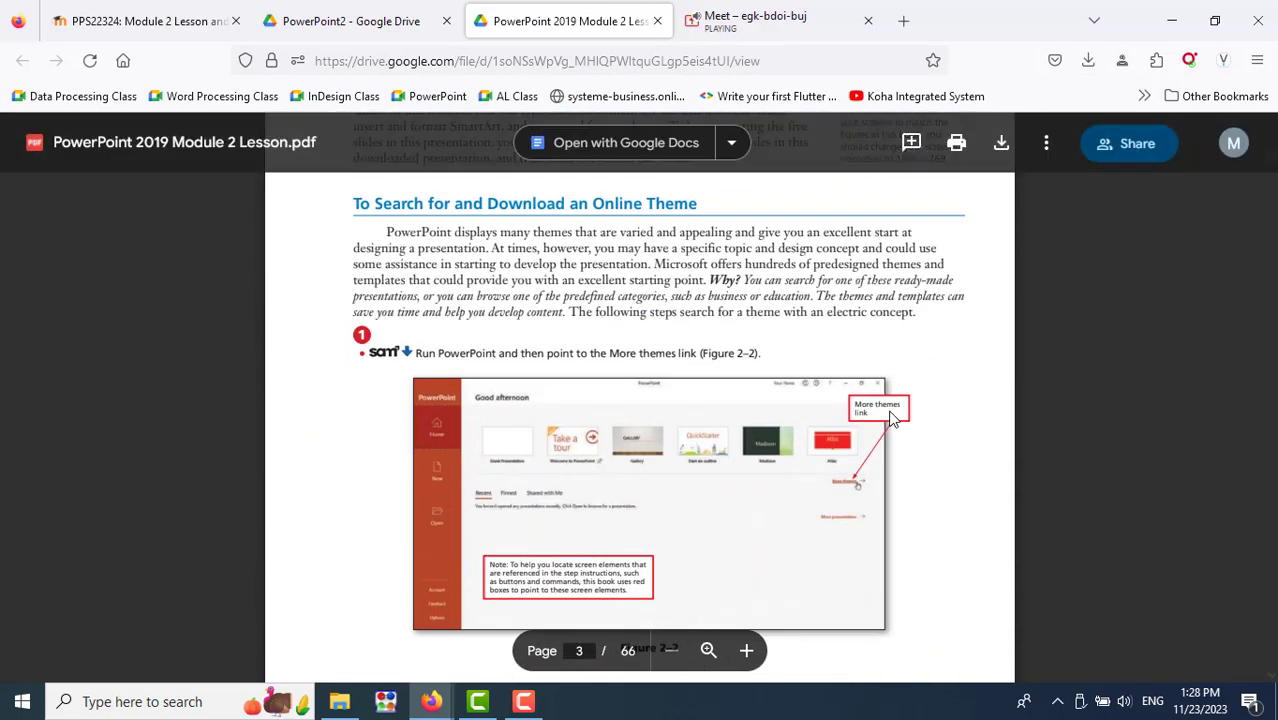
scroll(893, 418, "down", 5)
scroll(893, 418, "down", 3)
scroll(893, 418, "down", 2)
scroll(893, 418, "down", 4)
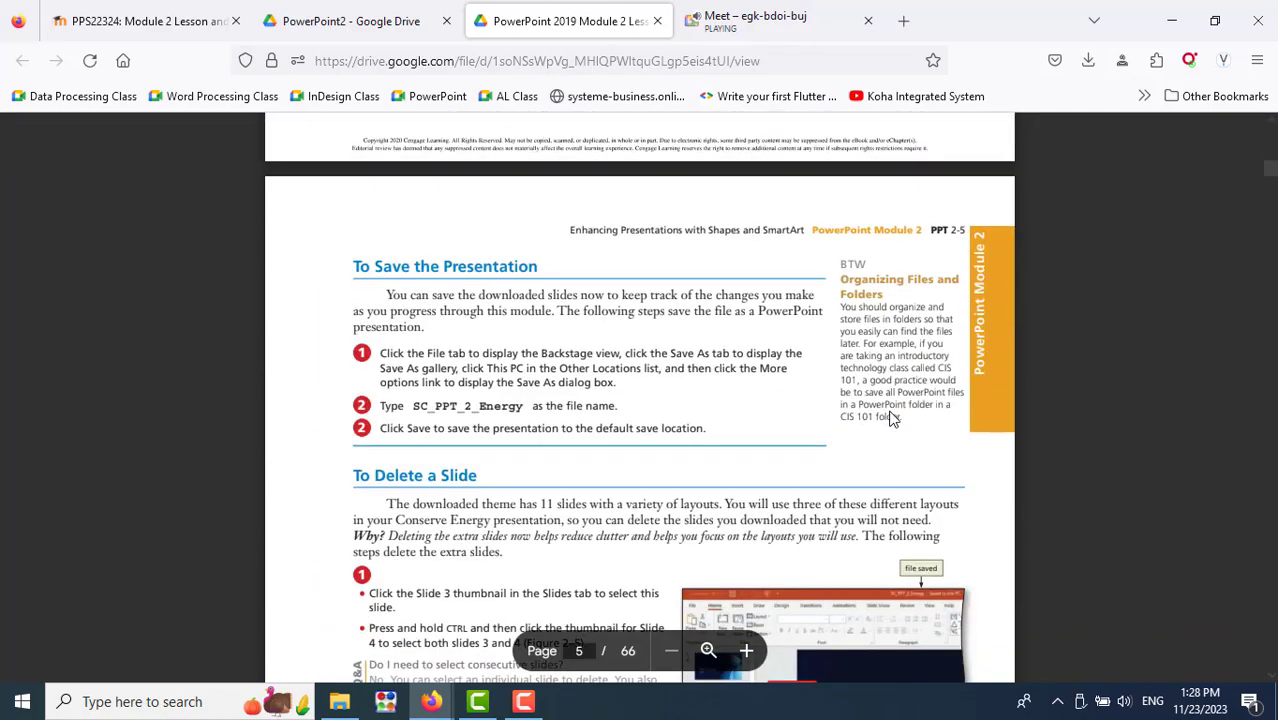
scroll(893, 418, "up", 2)
scroll(893, 418, "up", 5)
scroll(893, 418, "up", 5)
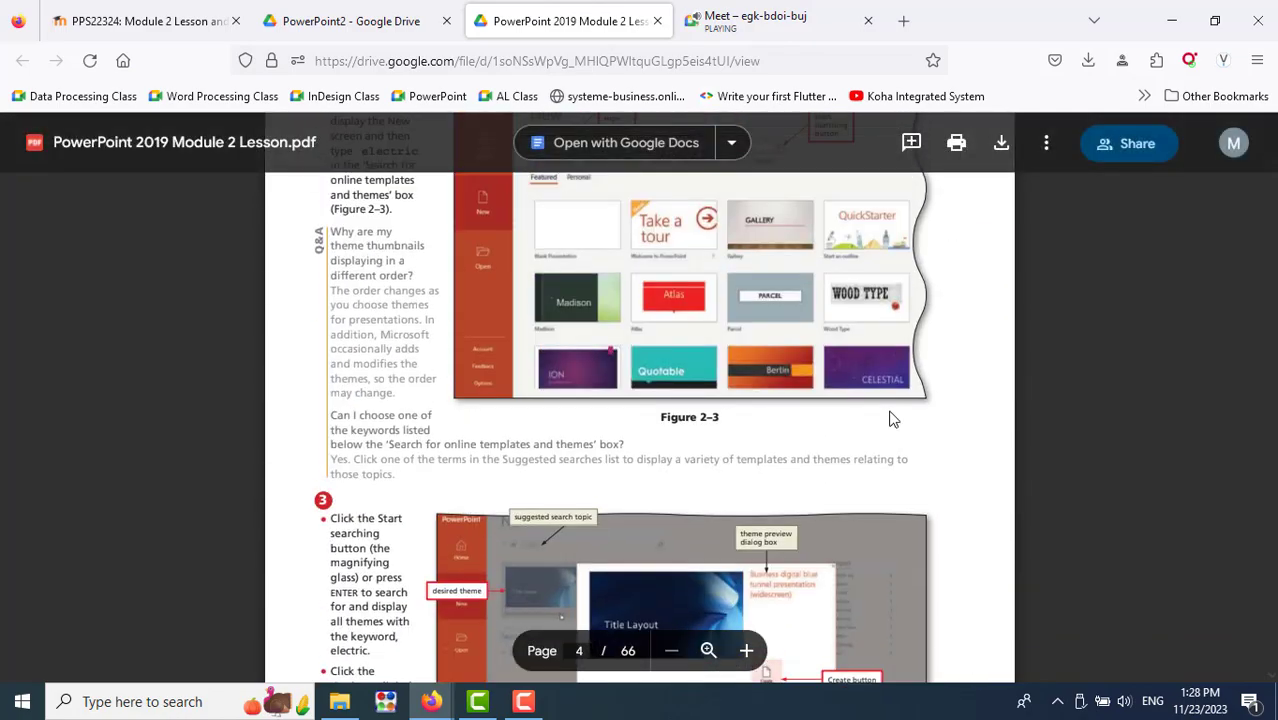
scroll(893, 418, "up", 3)
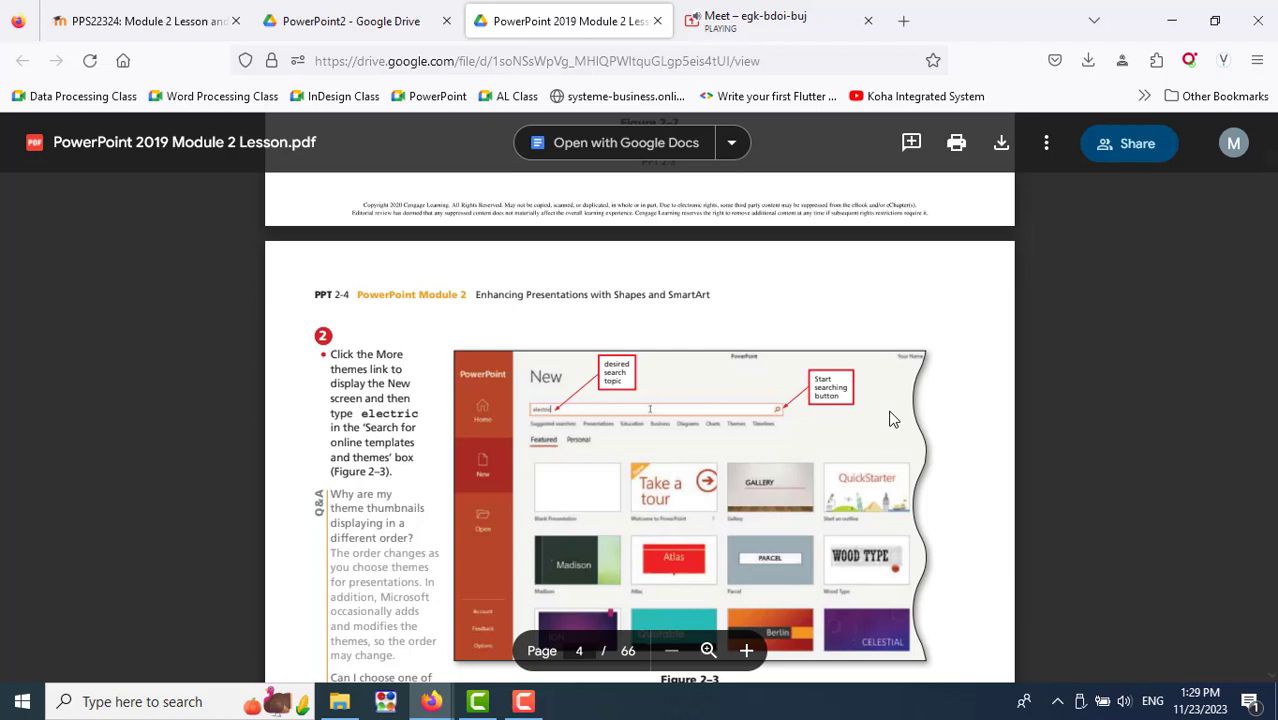
scroll(893, 418, "up", 3)
scroll(893, 418, "up", 3)
scroll(893, 418, "up", 3)
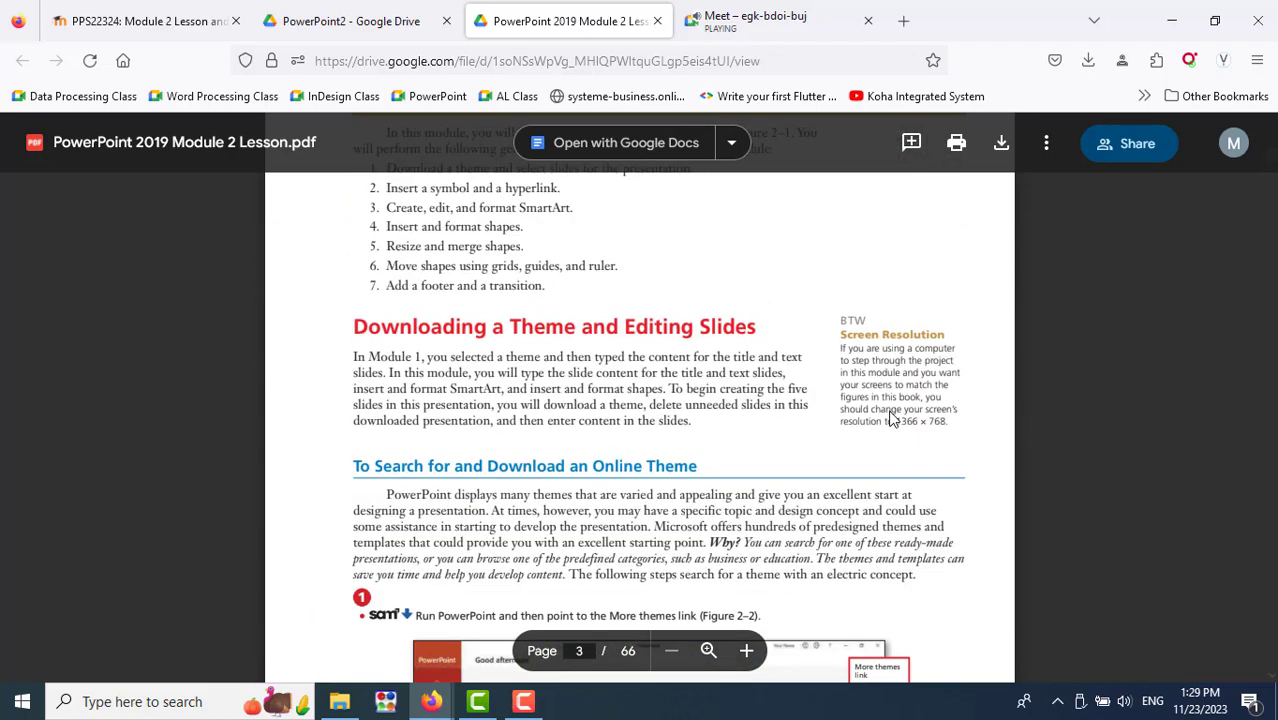
scroll(893, 418, "up", 3)
scroll(893, 418, "up", 3)
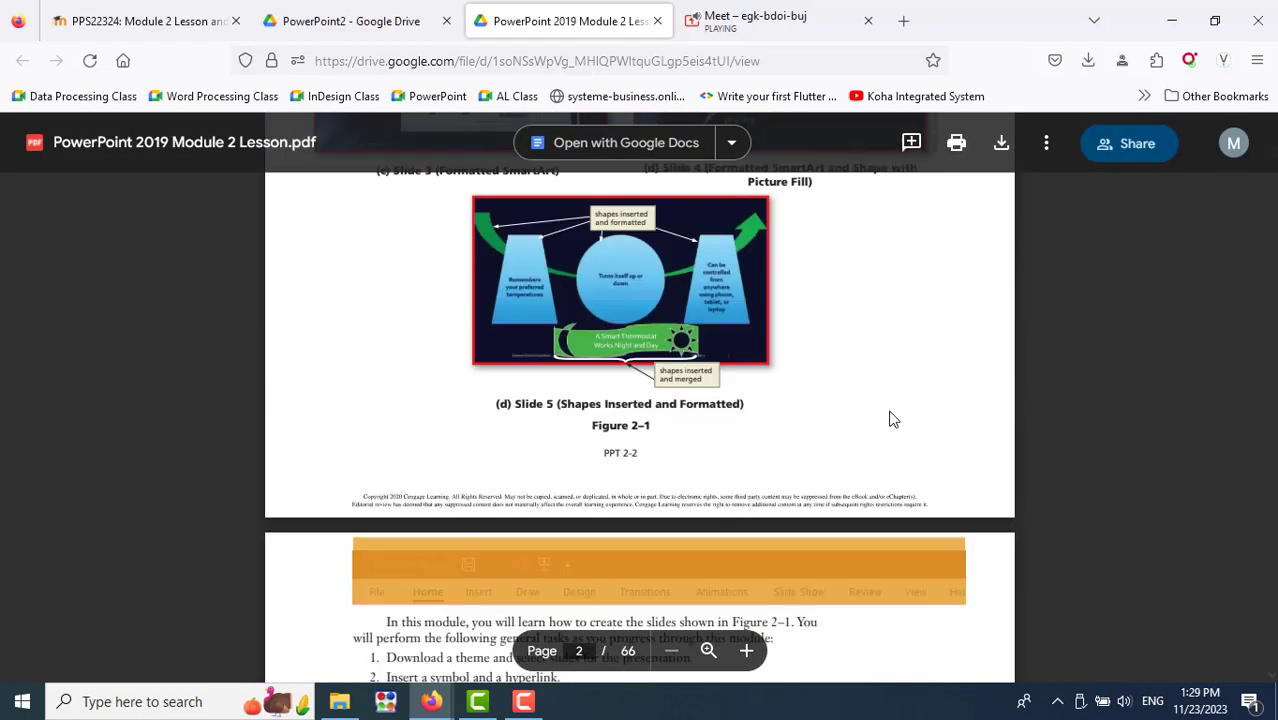
scroll(893, 418, "up", 3)
scroll(890, 412, "up", 3)
scroll(890, 412, "down", 3)
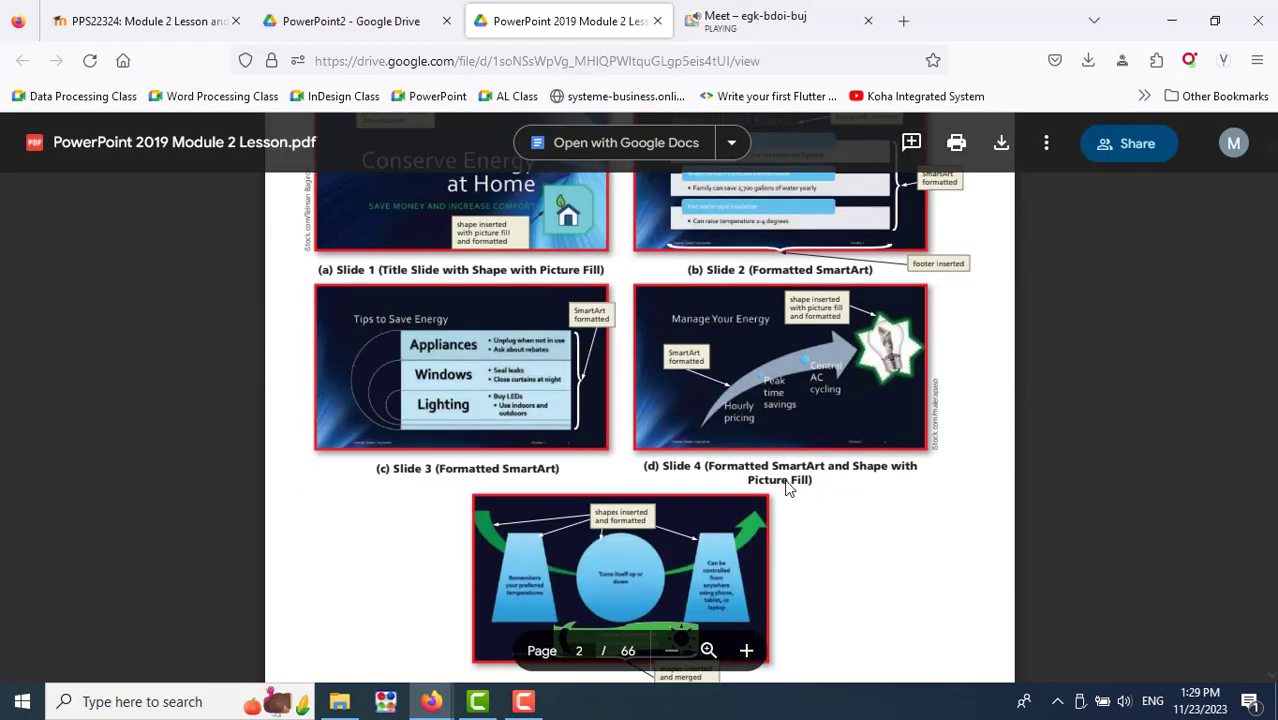
scroll(725, 432, "up", 3)
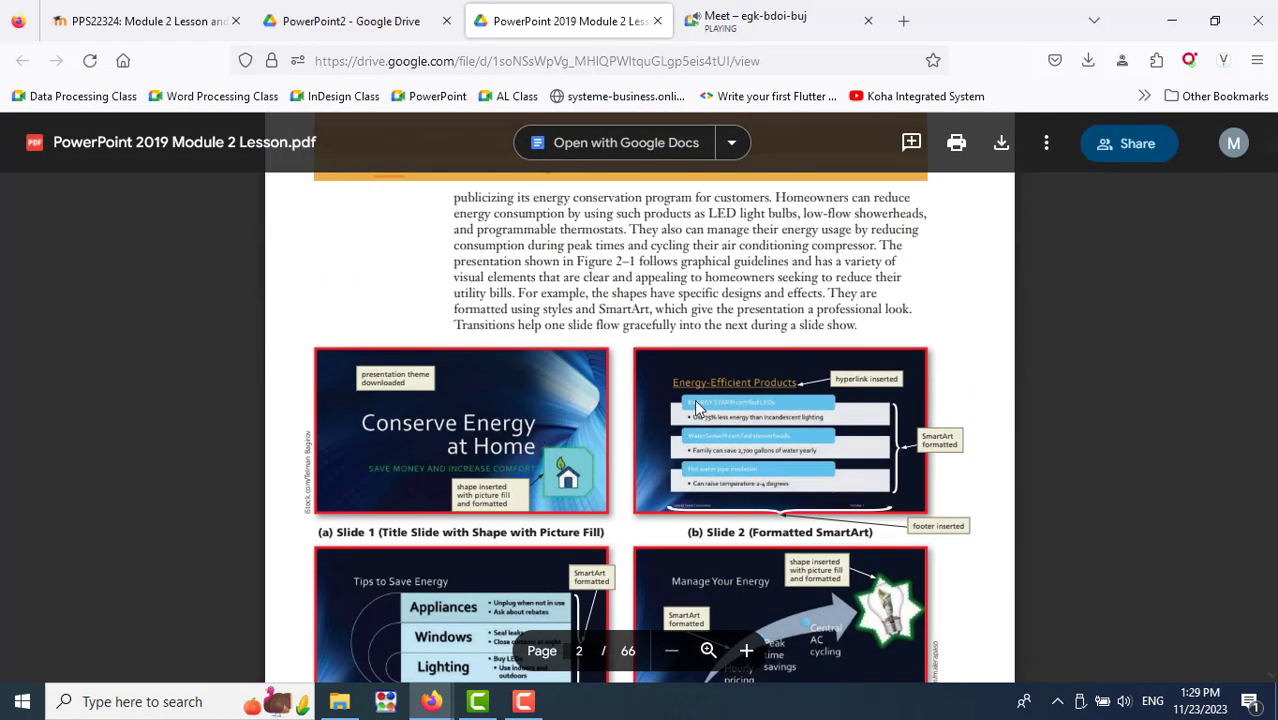
scroll(898, 520, "up", 3)
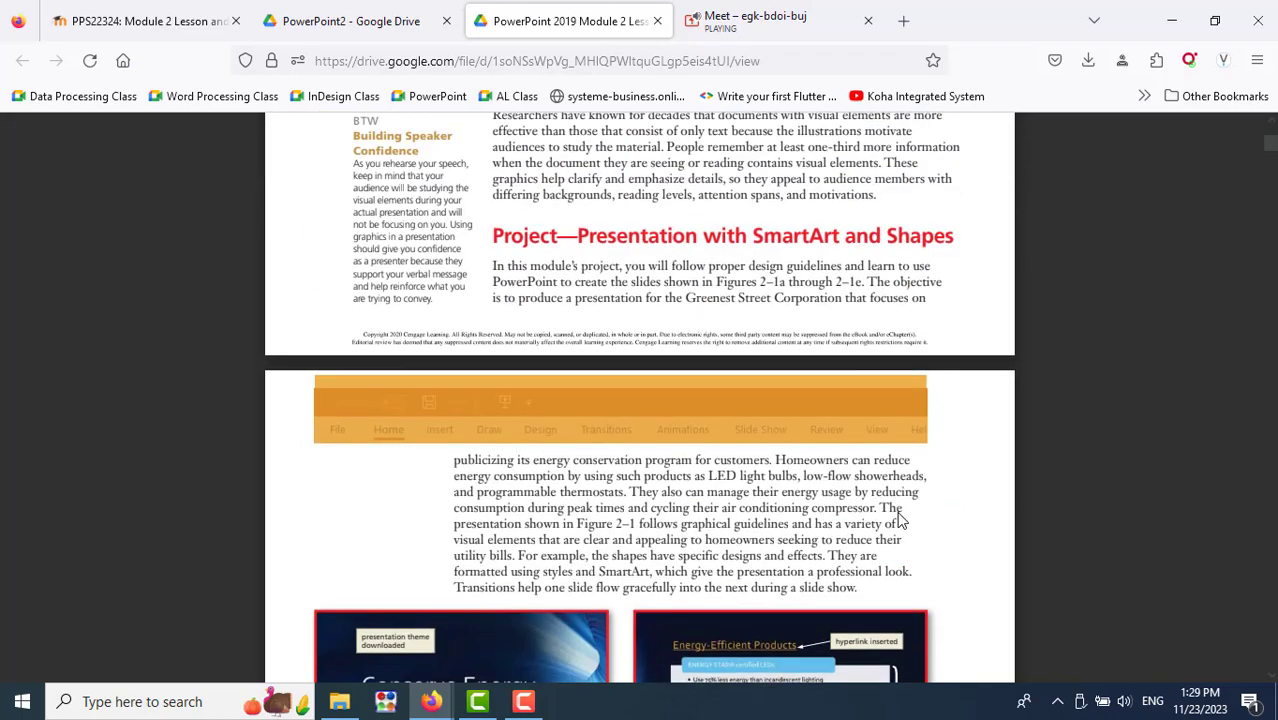
scroll(898, 520, "up", 5)
scroll(898, 520, "down", 5)
scroll(898, 520, "down", 5)
scroll(898, 520, "down", 5)
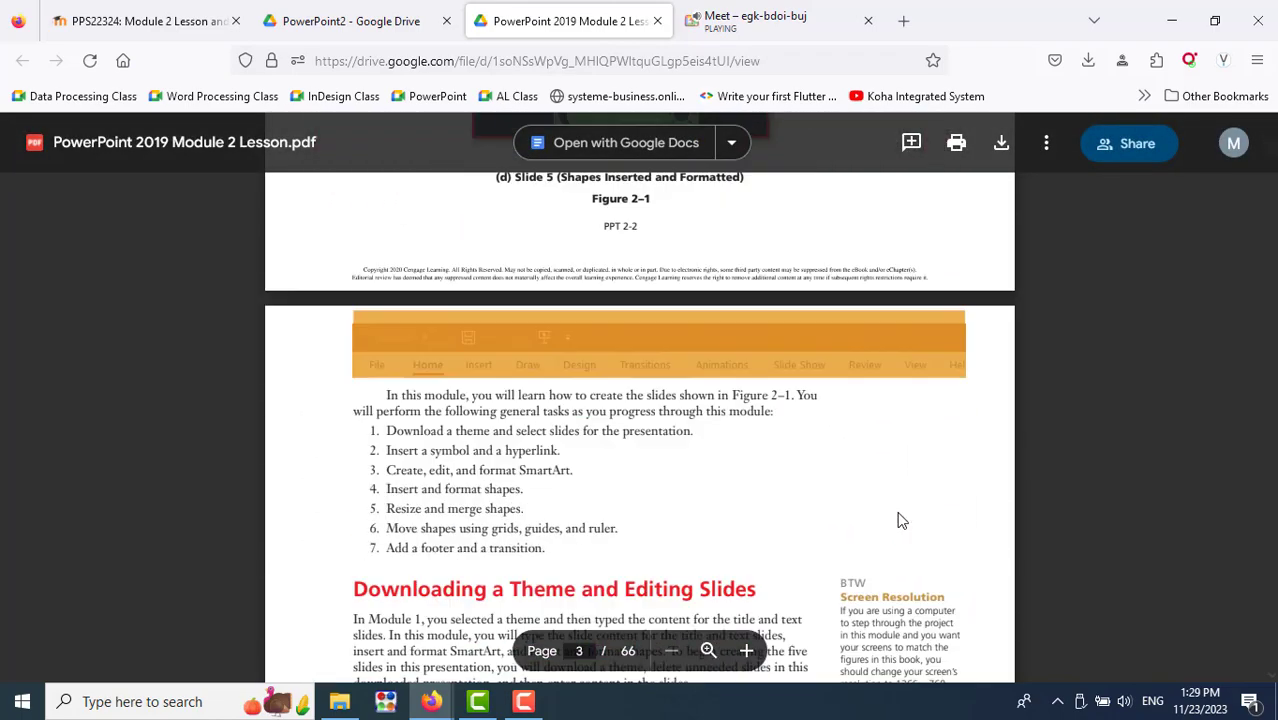
scroll(898, 520, "down", 3)
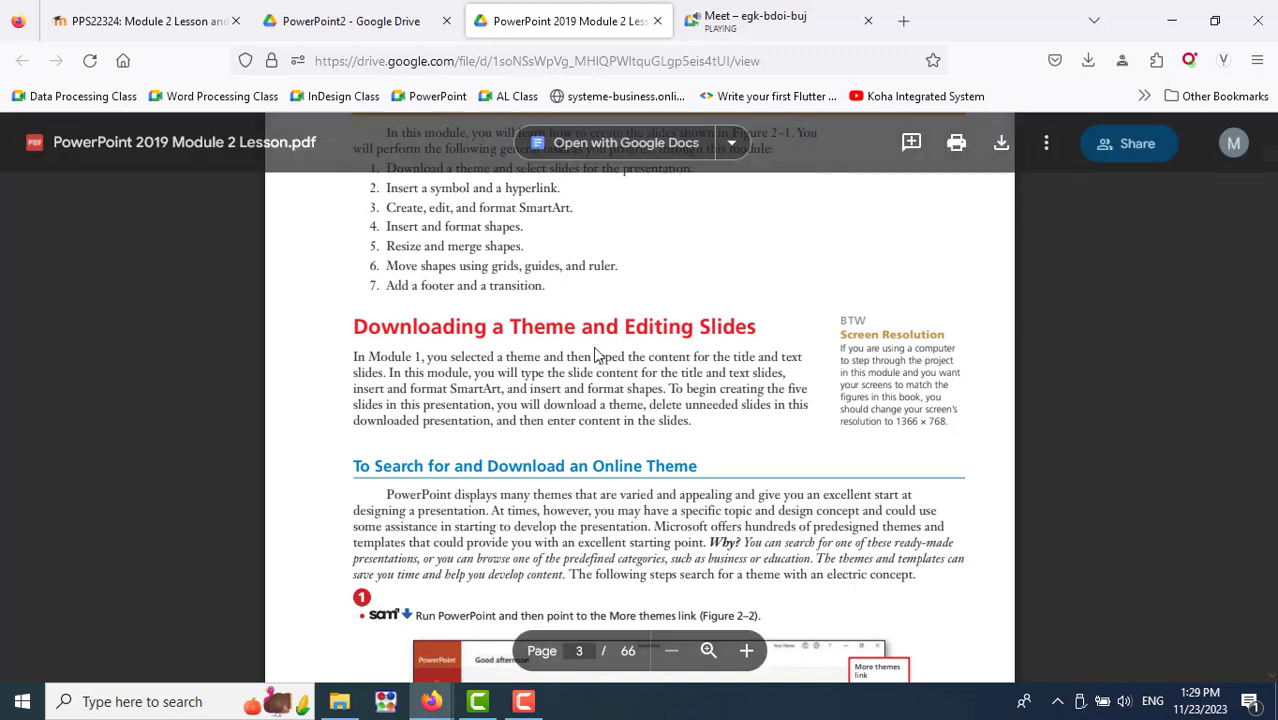
scroll(935, 537, "down", 2)
scroll(935, 537, "down", 2)
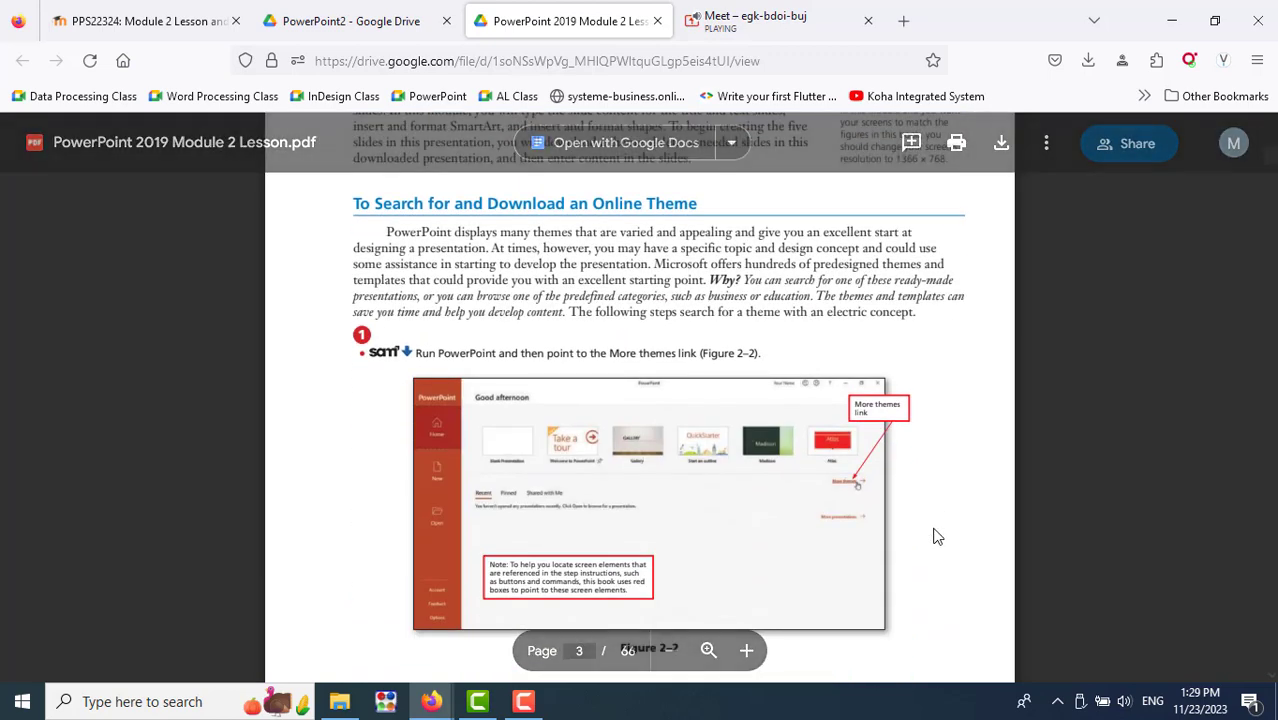
scroll(935, 537, "down", 4)
scroll(933, 532, "down", 2)
scroll(933, 532, "down", 1)
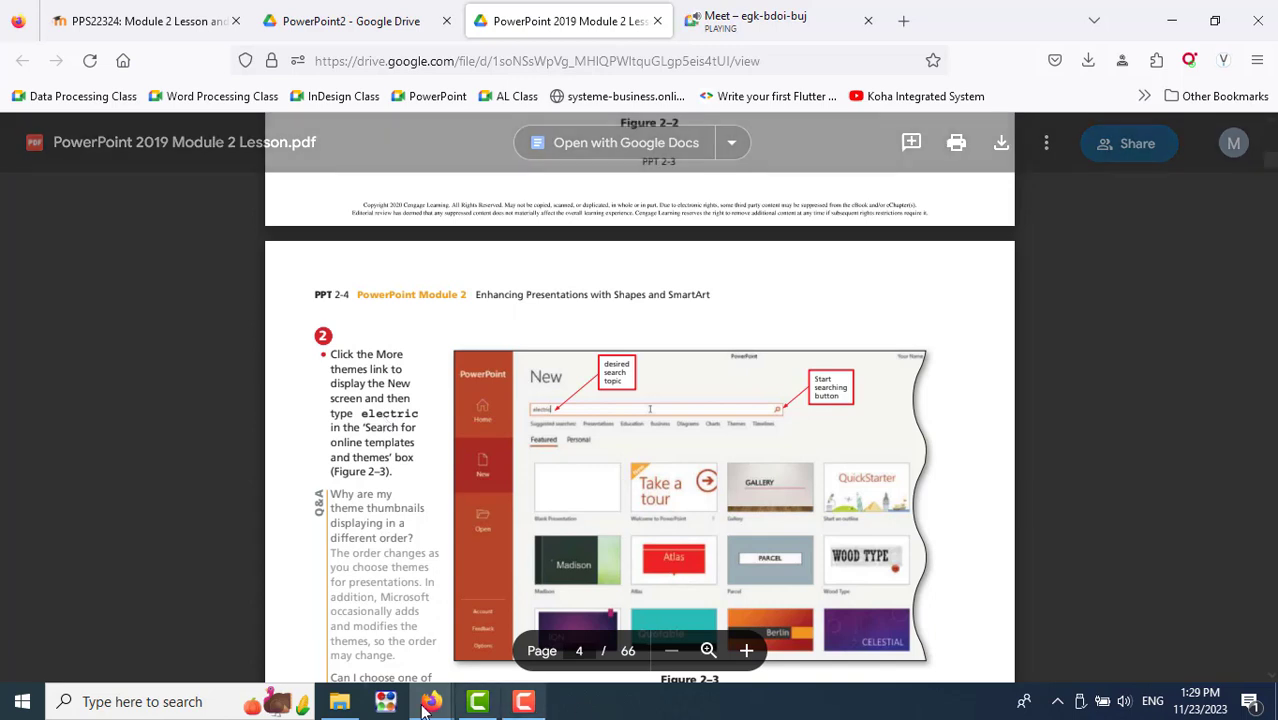
Search the taskbar for 'power' and launch PowerPoint 2019 from Best match
left_click(133, 705)
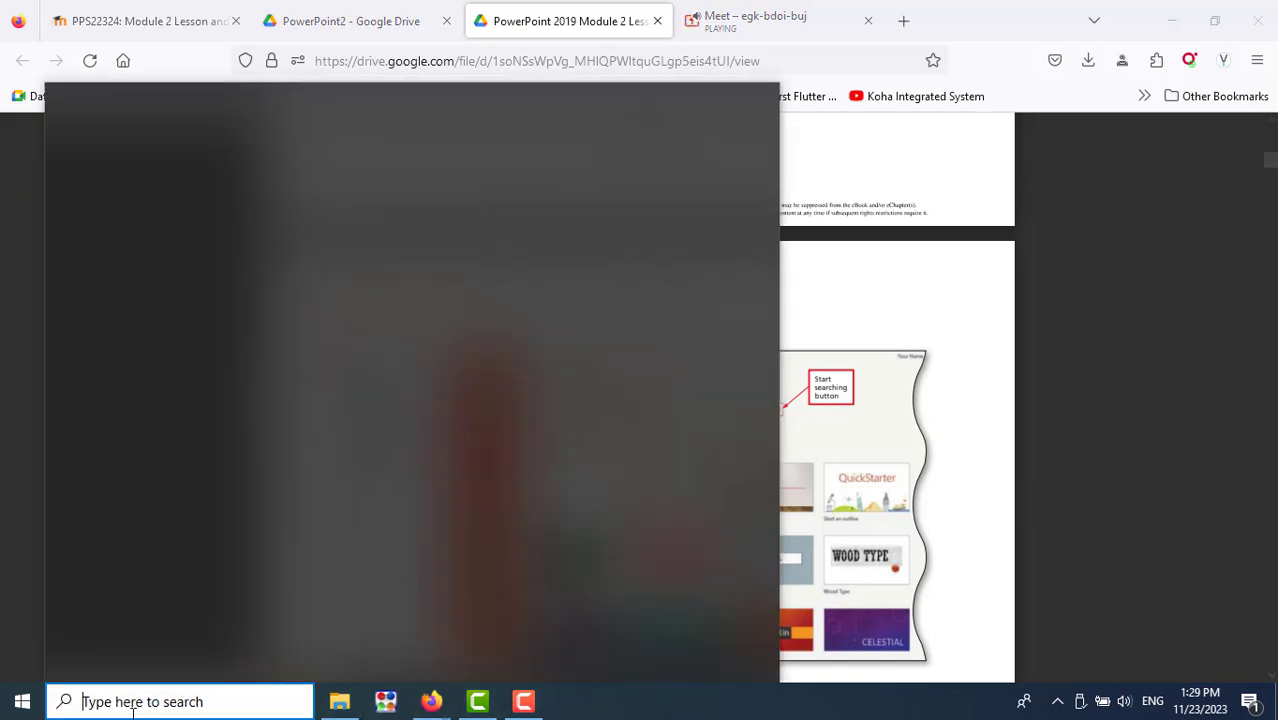
type("power")
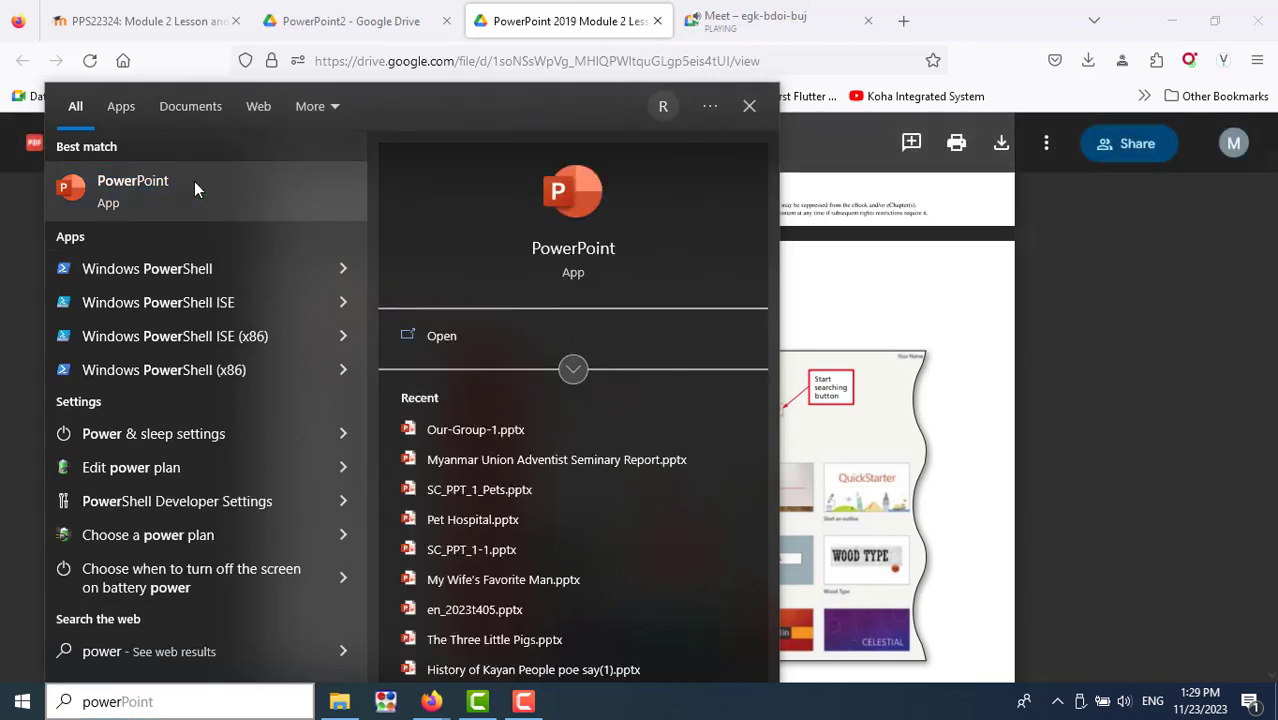
left_click(194, 181)
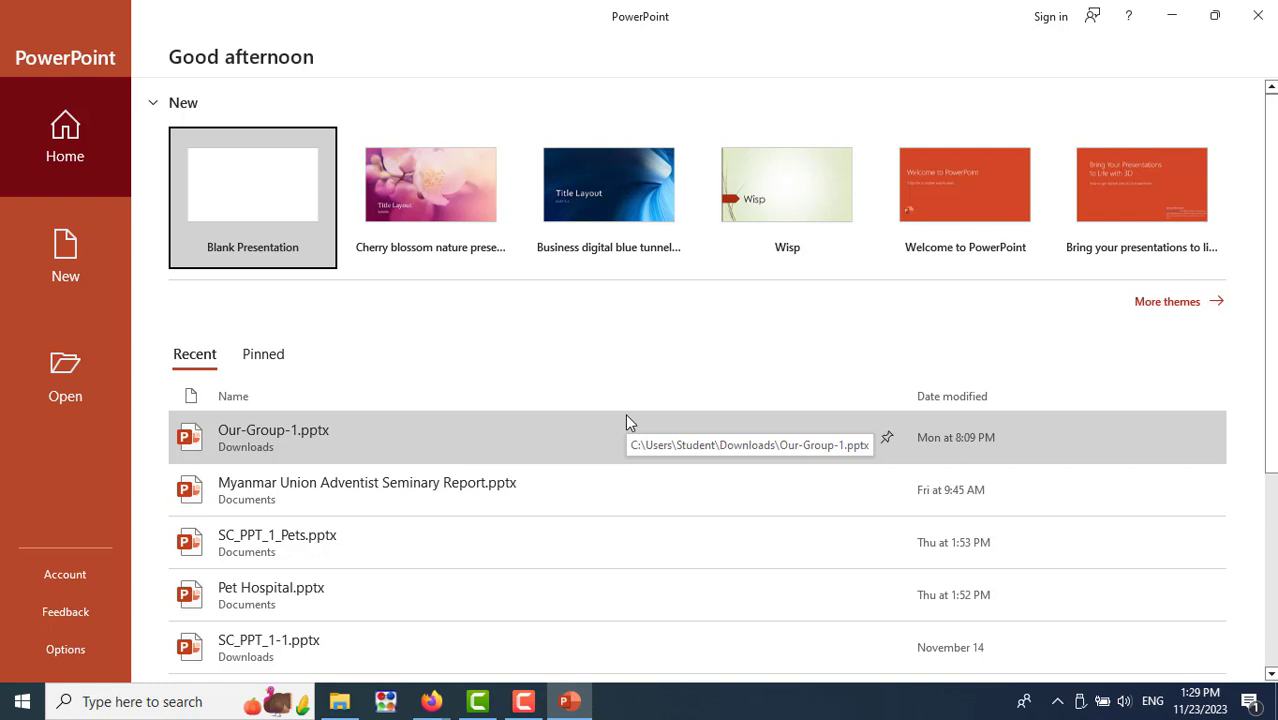
On PowerPoint's New screen, search online templates and themes for 'electric', finding no matches
left_click(72, 233)
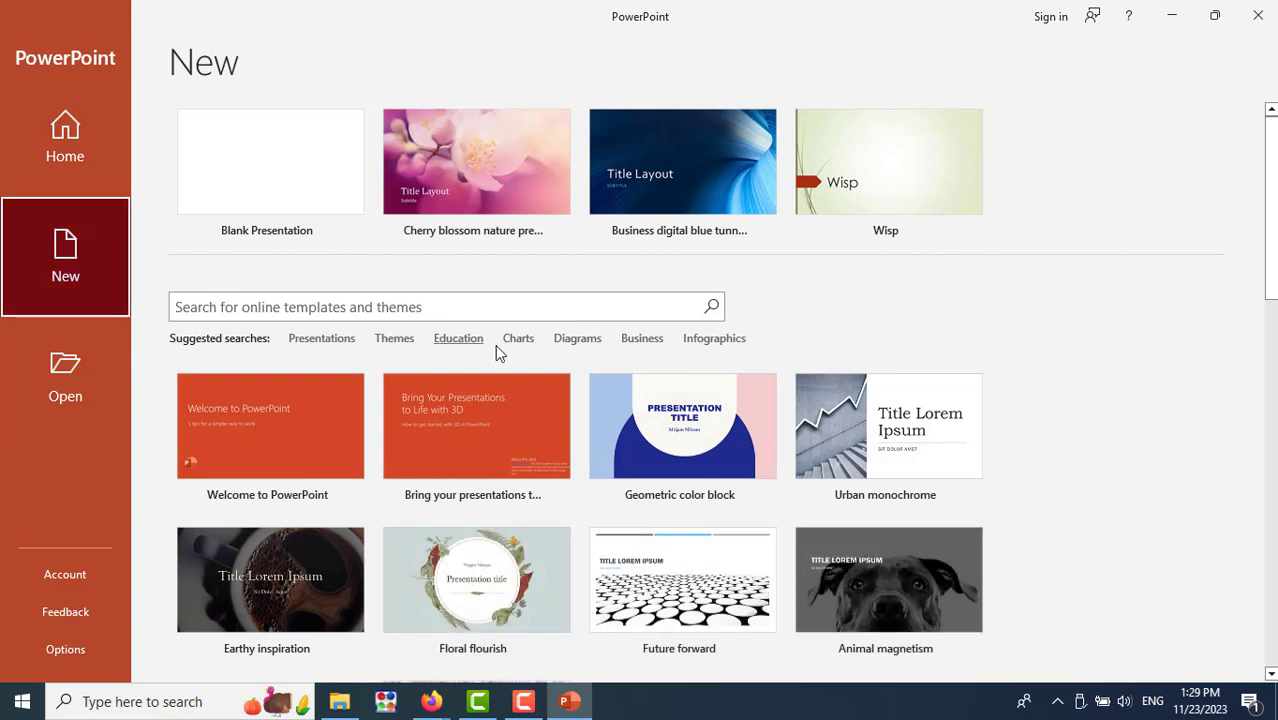
left_click(521, 305)
type("electric")
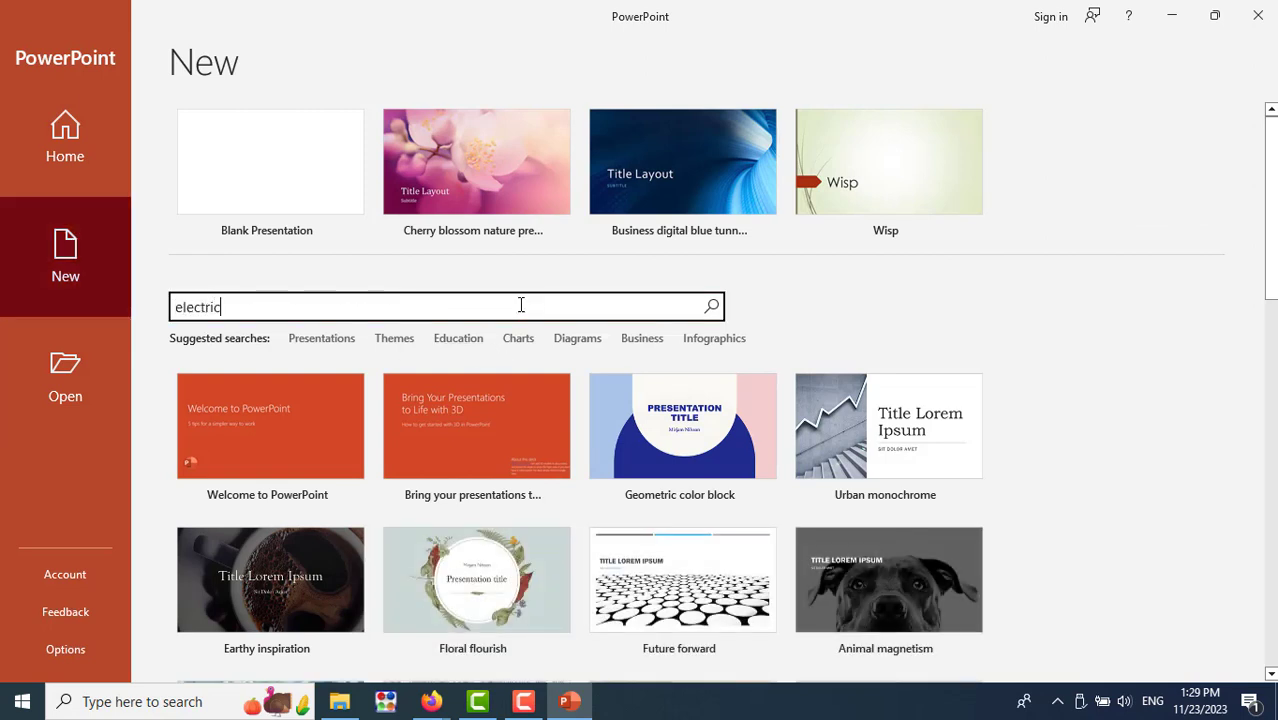
left_click(711, 306)
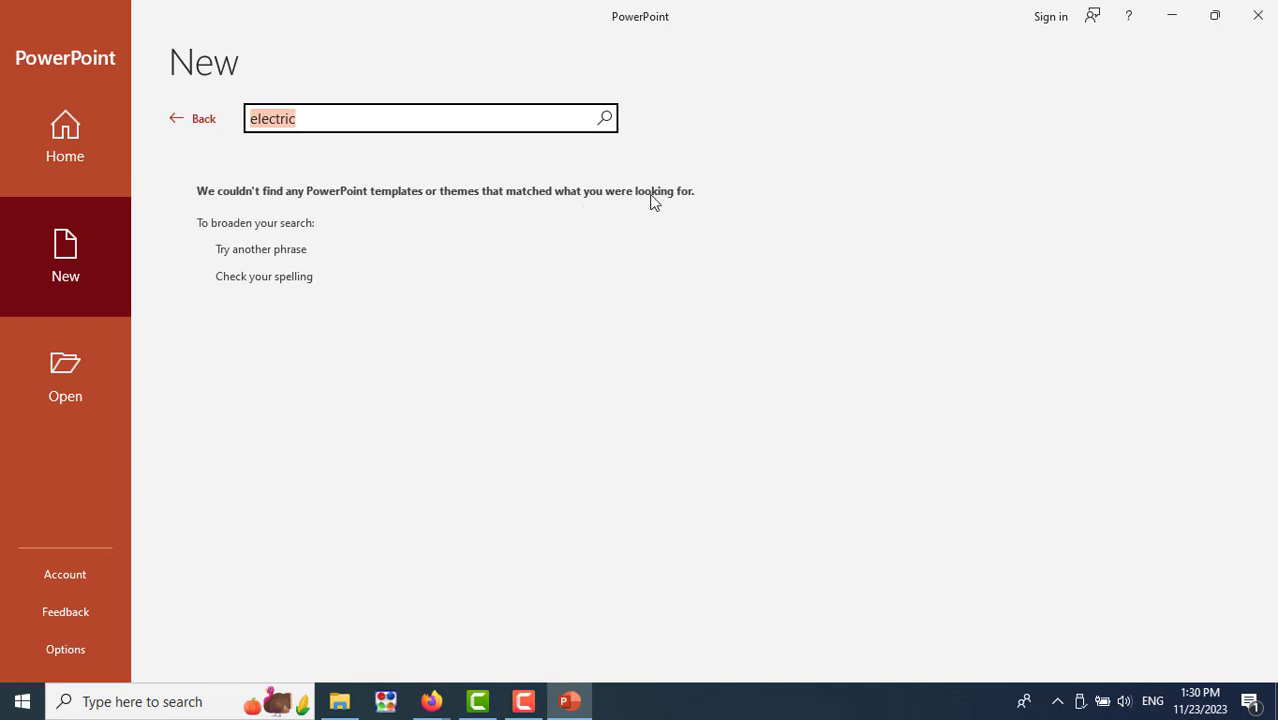
mouse_move(431, 702)
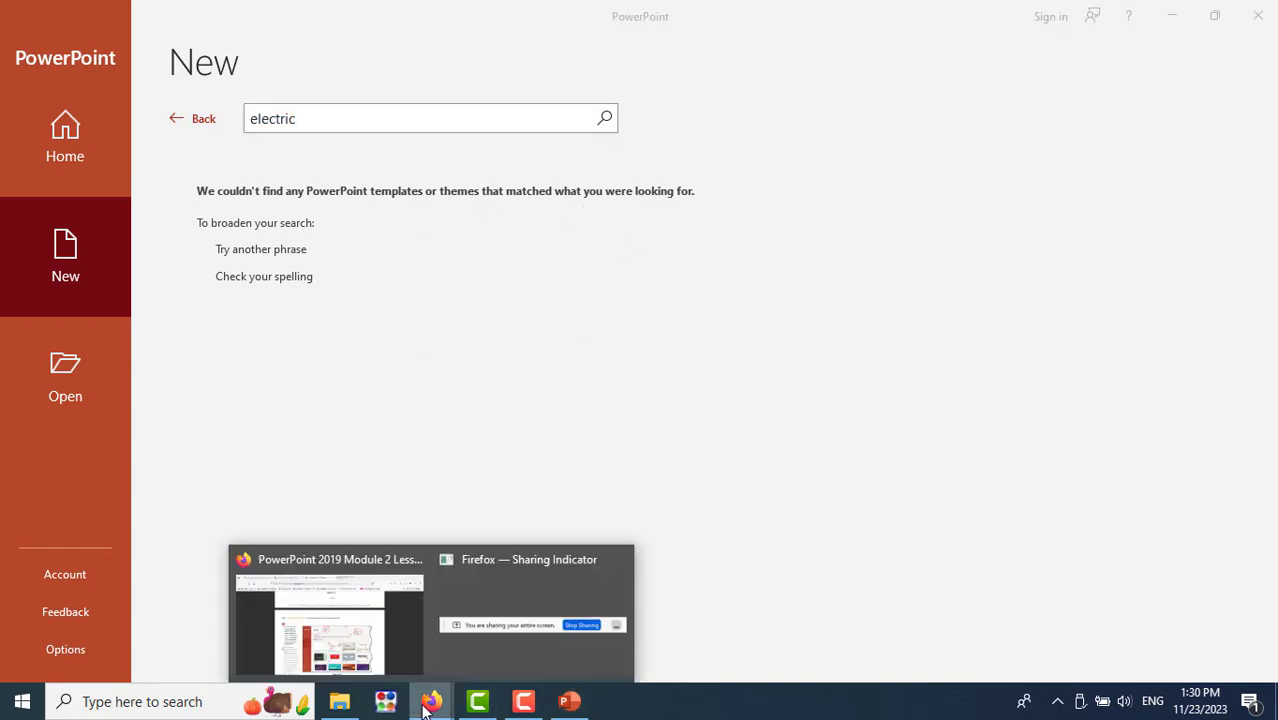
Compare the PowerPoint search results with the lesson PDF and scroll to Figure 2-4
left_click(378, 652)
mouse_move(640, 450)
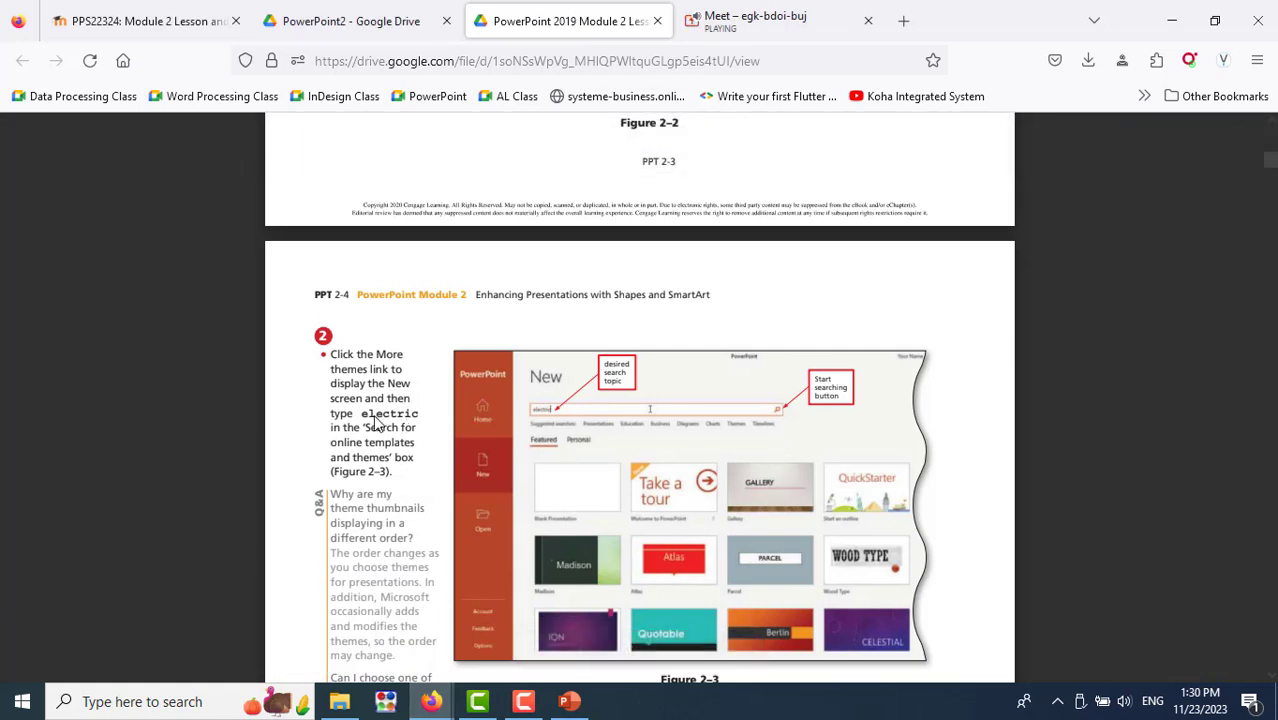
left_click(568, 703)
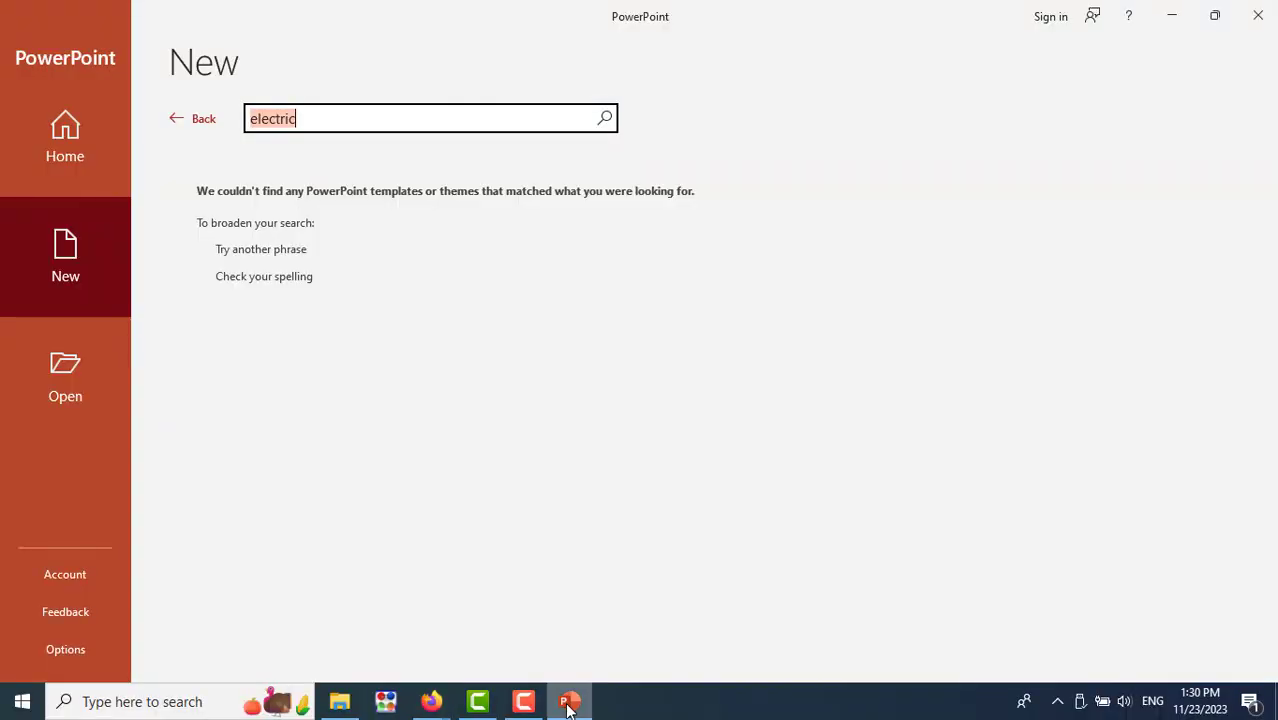
left_click(431, 701)
left_click(392, 652)
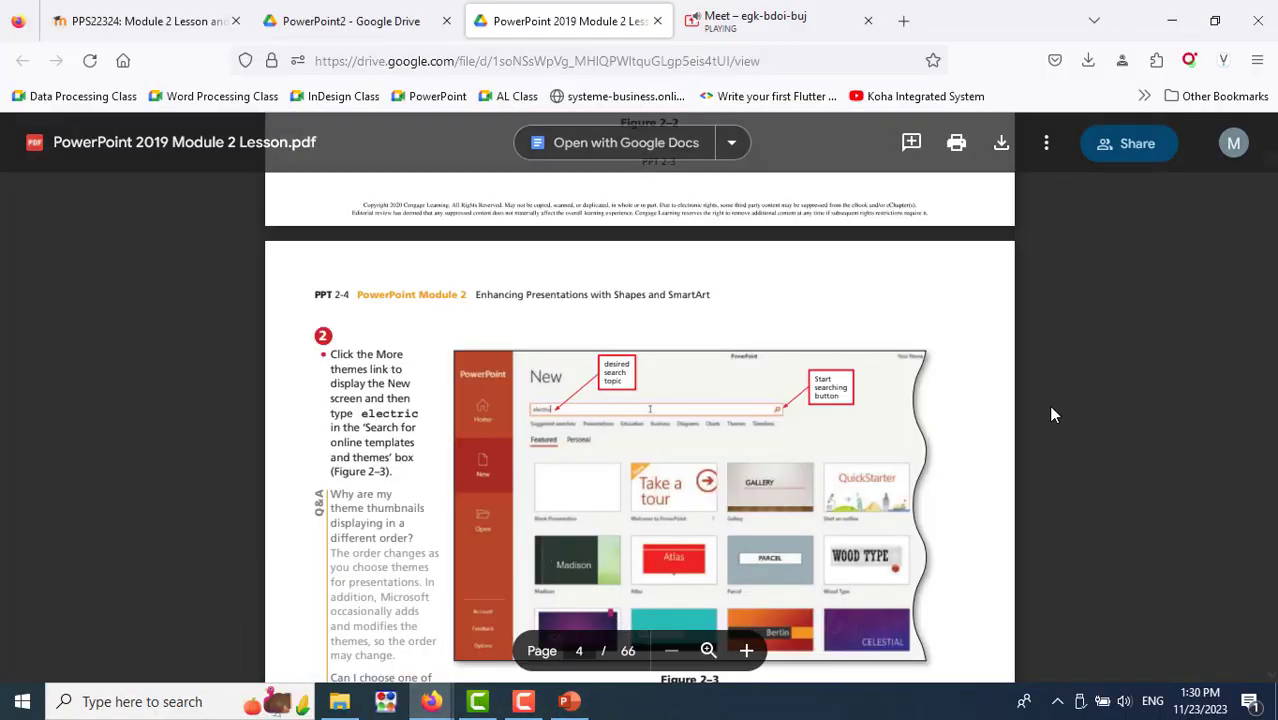
scroll(1048, 405, "down", 3)
scroll(1048, 405, "down", 3)
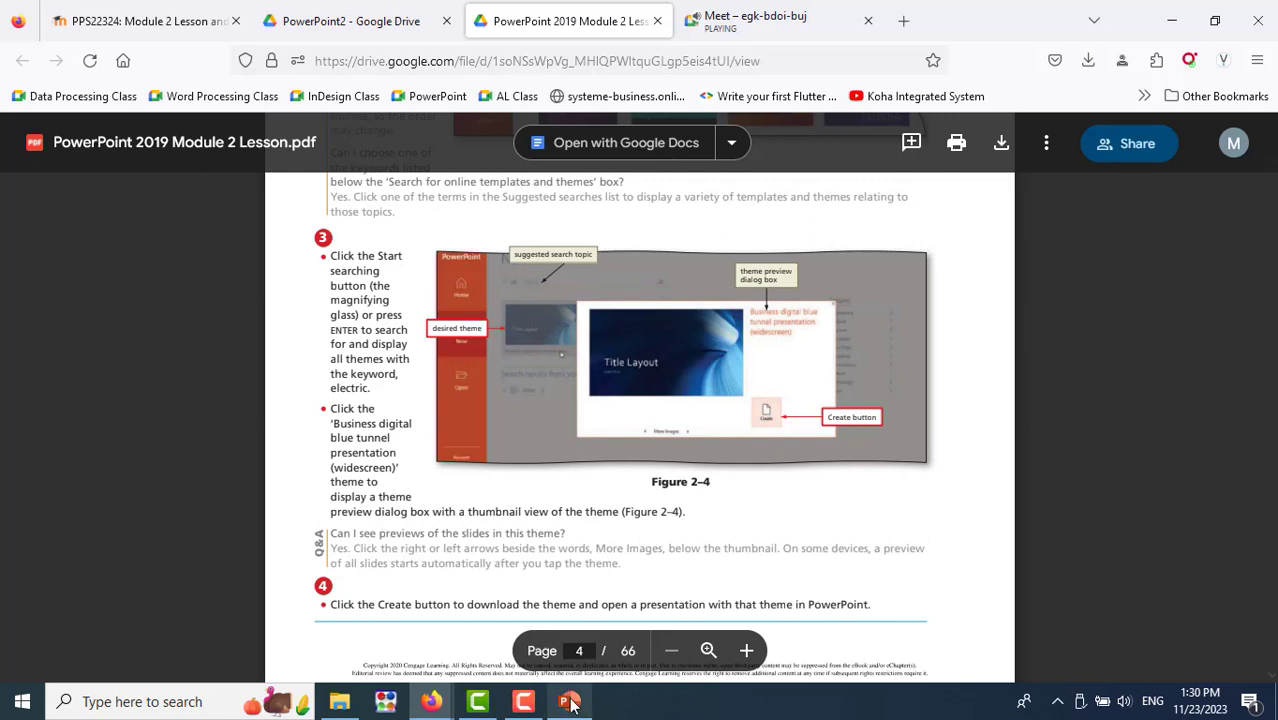
Browse the Drive folder and course page tabs, reopen PowerPoint2, and return to the lesson PDF
left_click(372, 30)
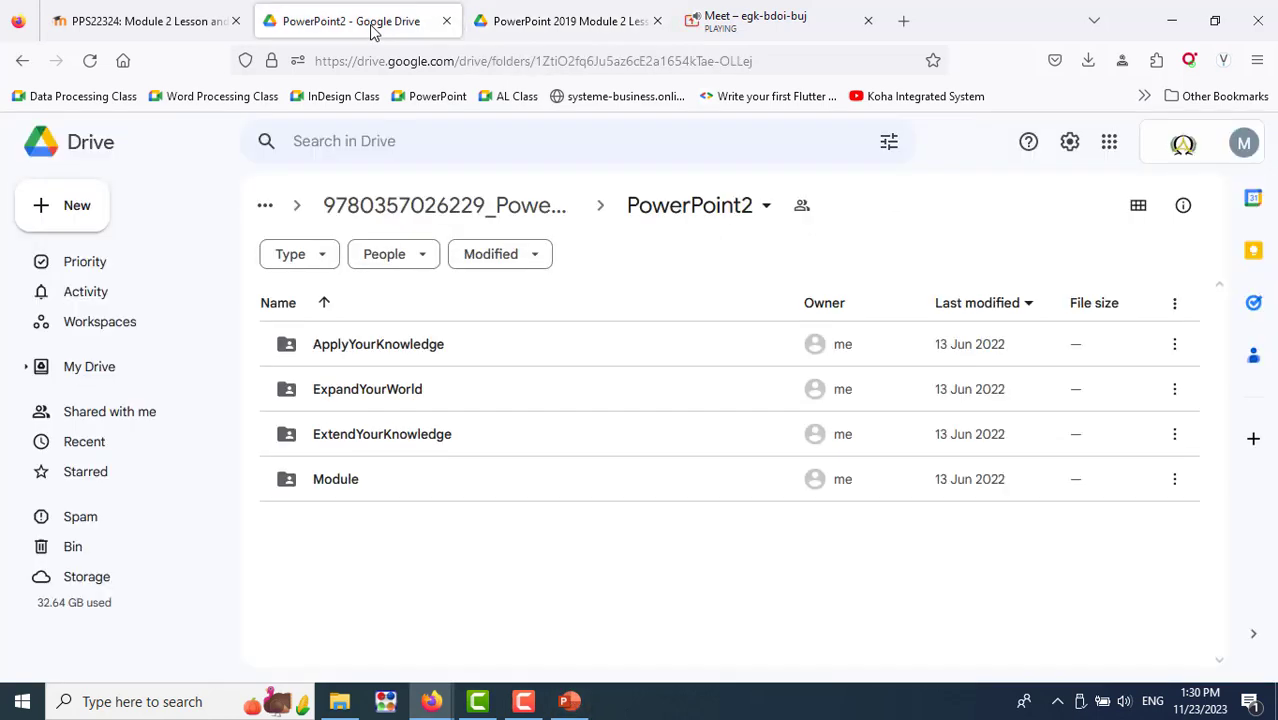
left_click(462, 210)
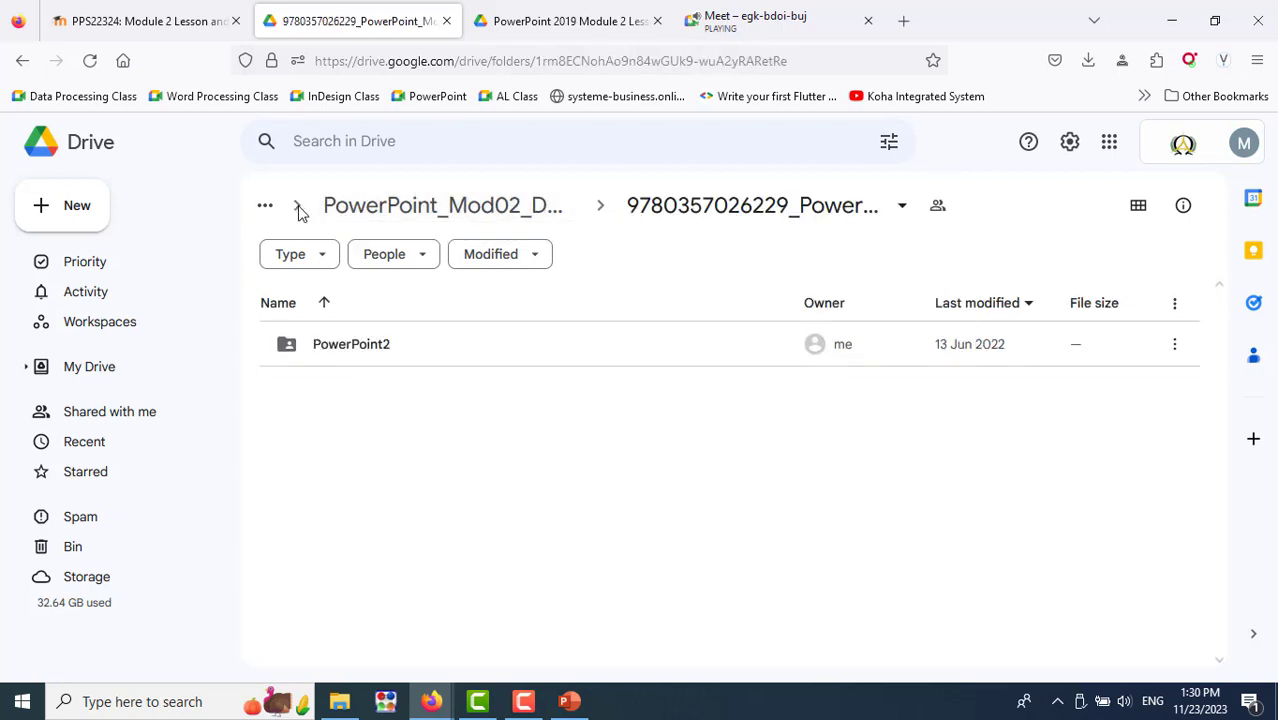
left_click(151, 20)
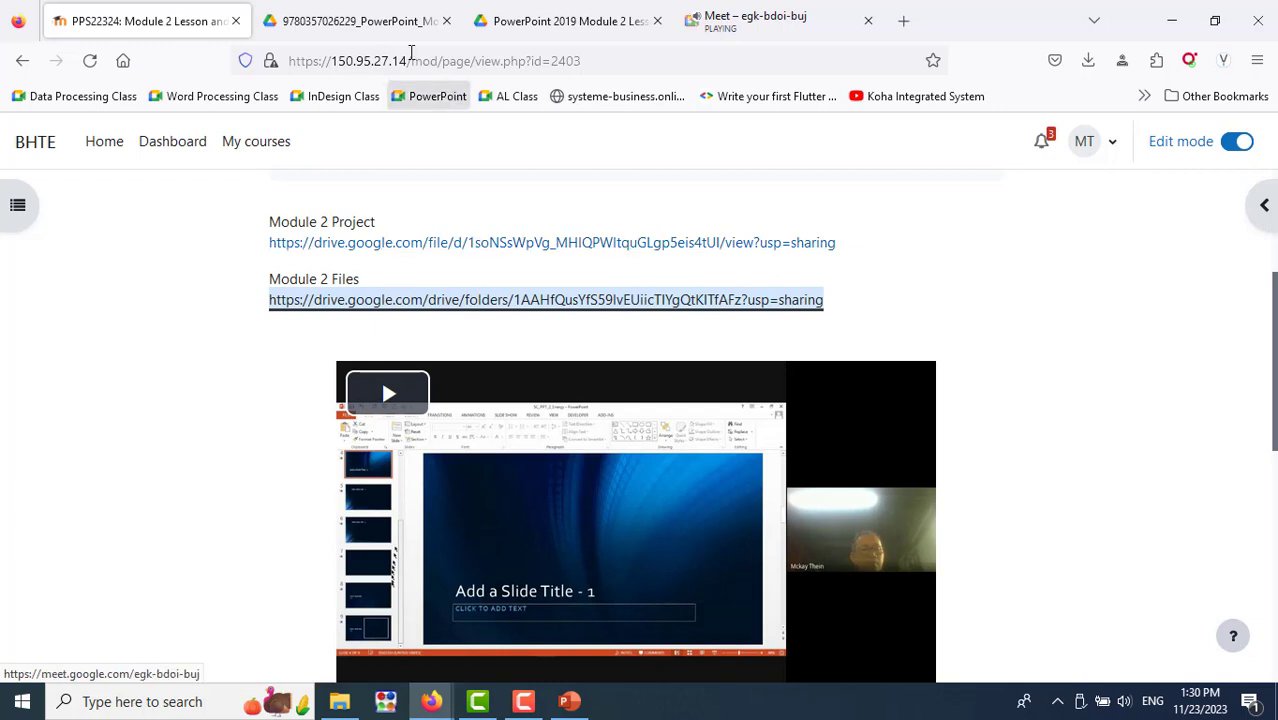
left_click(380, 25)
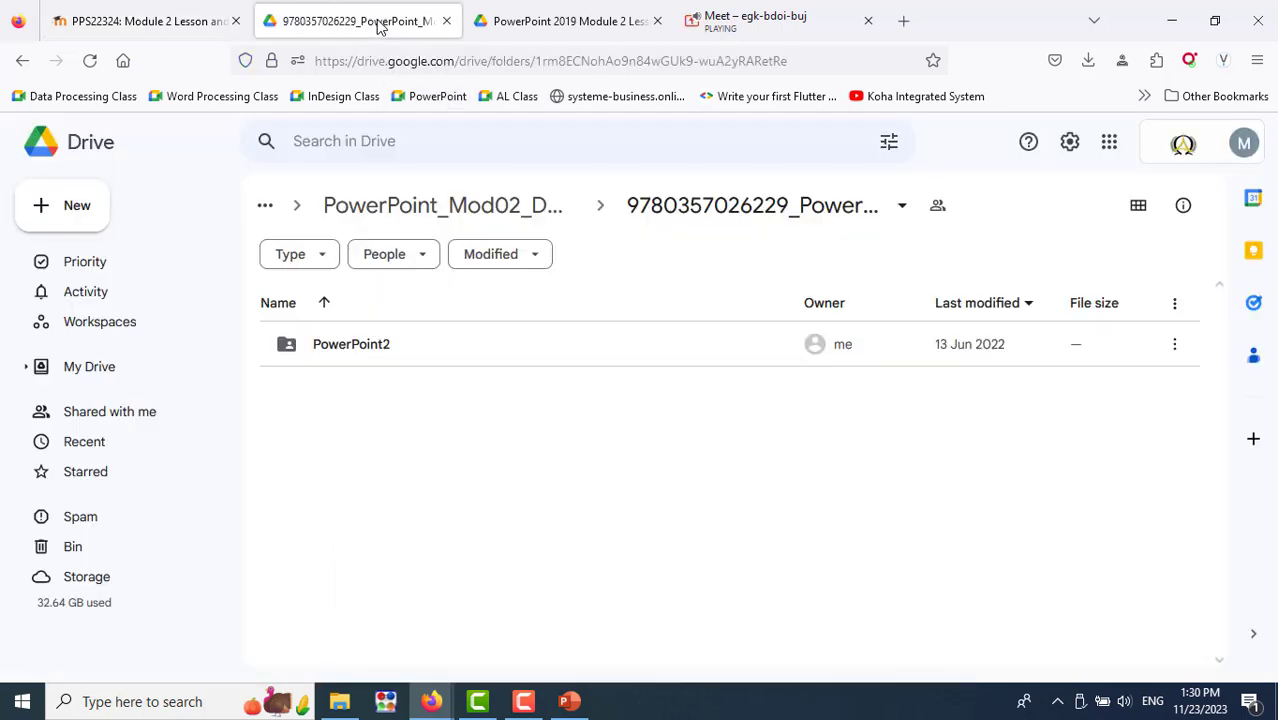
double_click(367, 350)
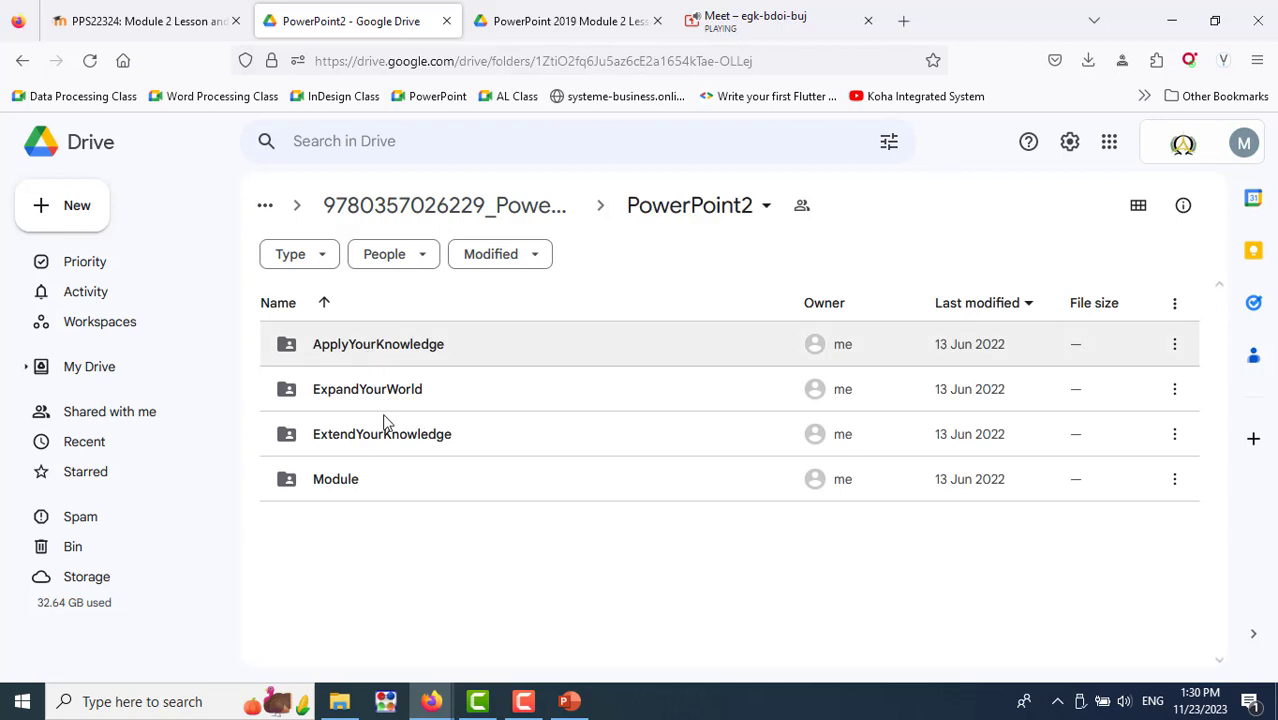
left_click(607, 26)
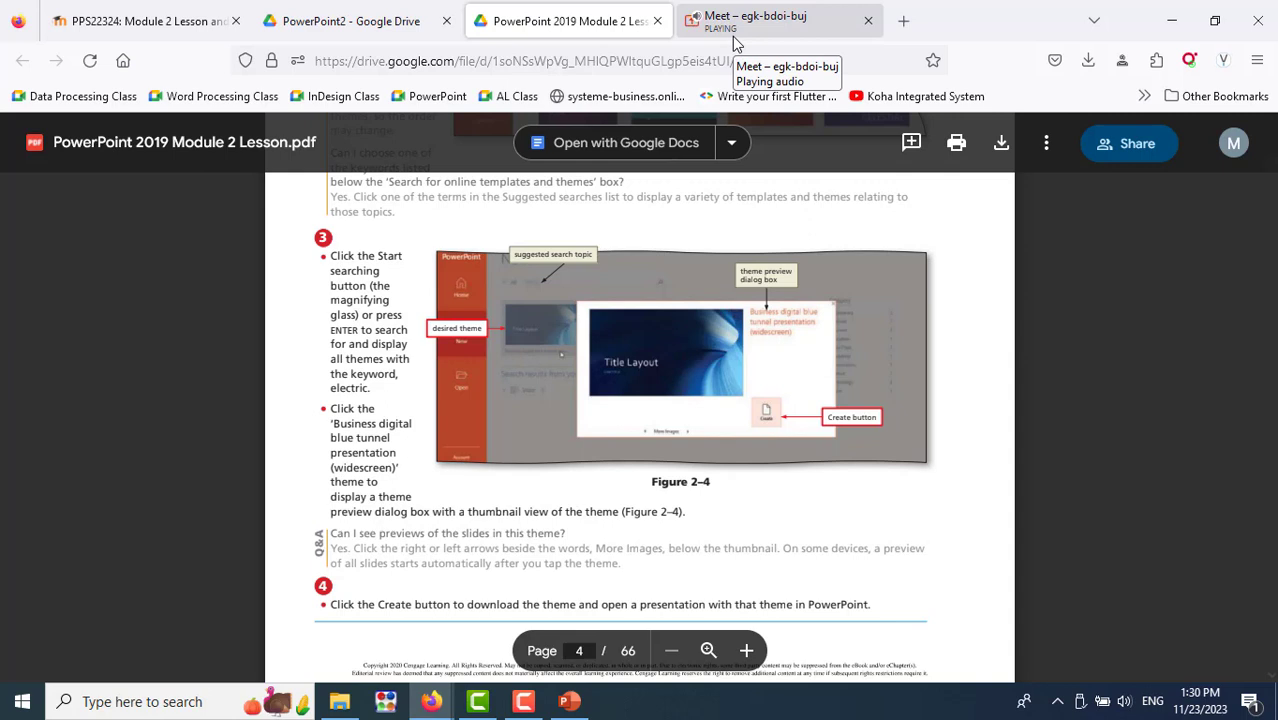
In a new tab, Google 'ms powerpoint electric theme' and pass the not-a-robot check
left_click(903, 20)
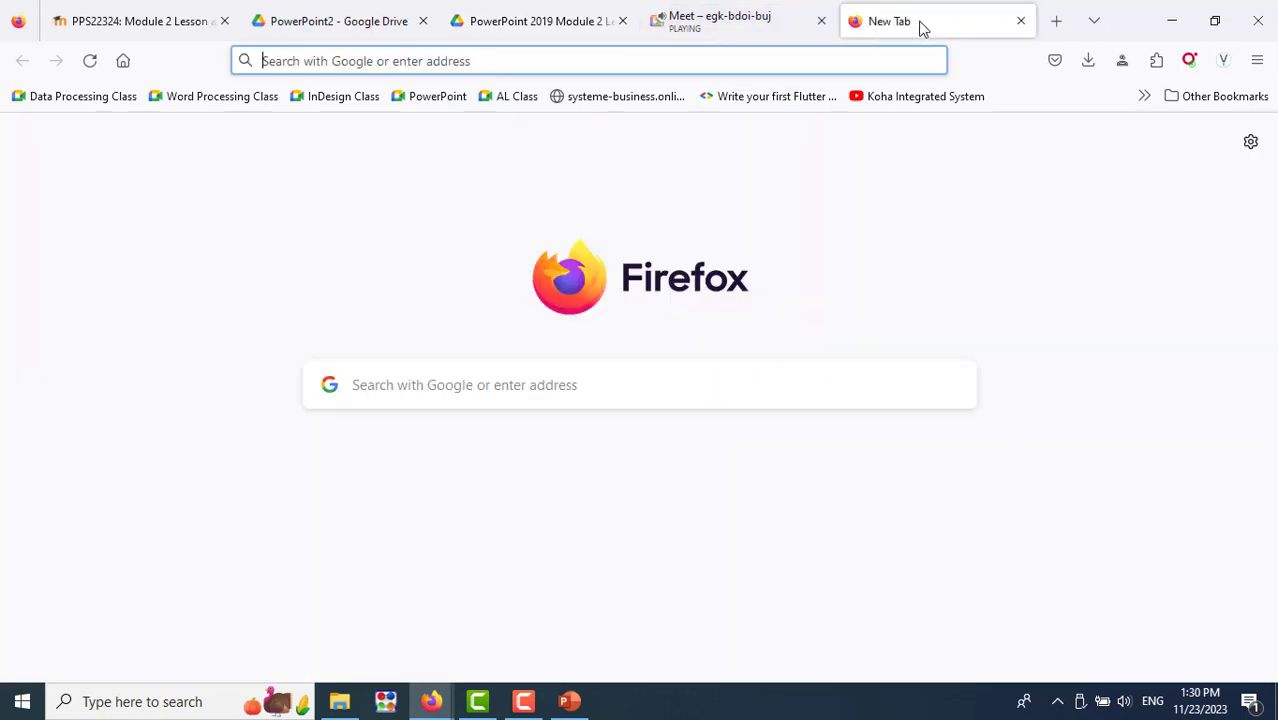
left_click(597, 384)
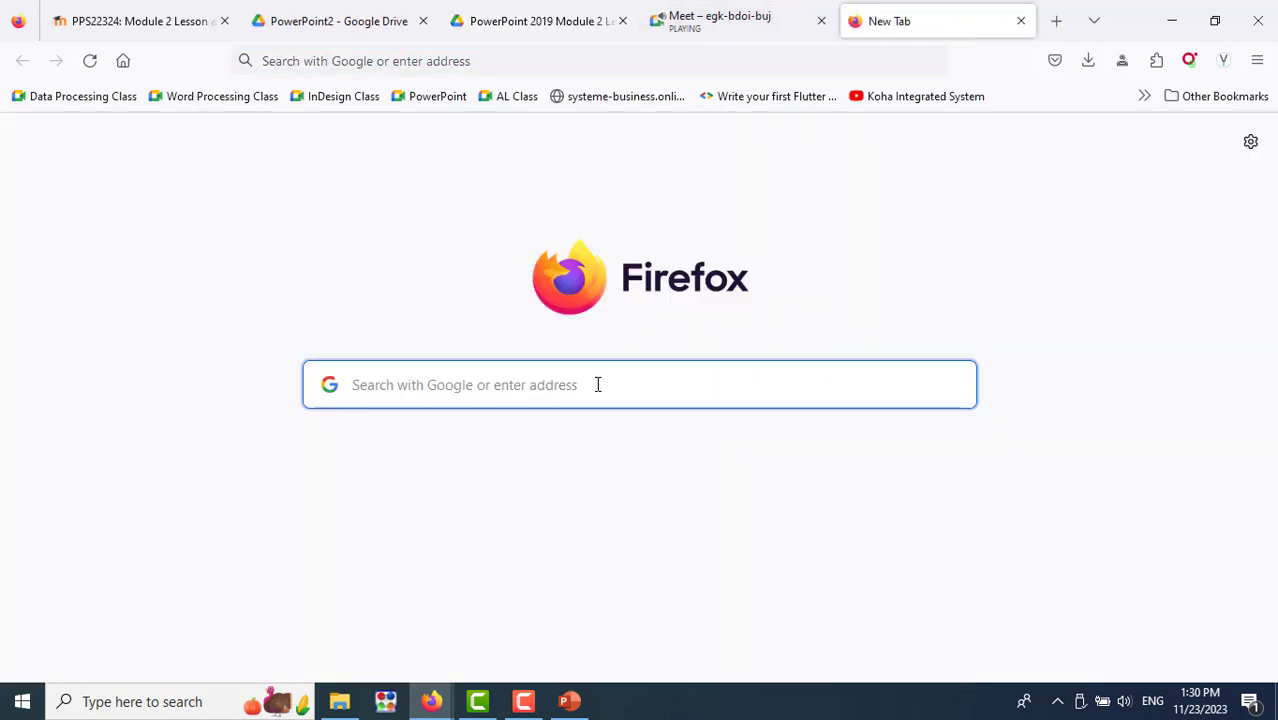
type("ms powerpoint ")
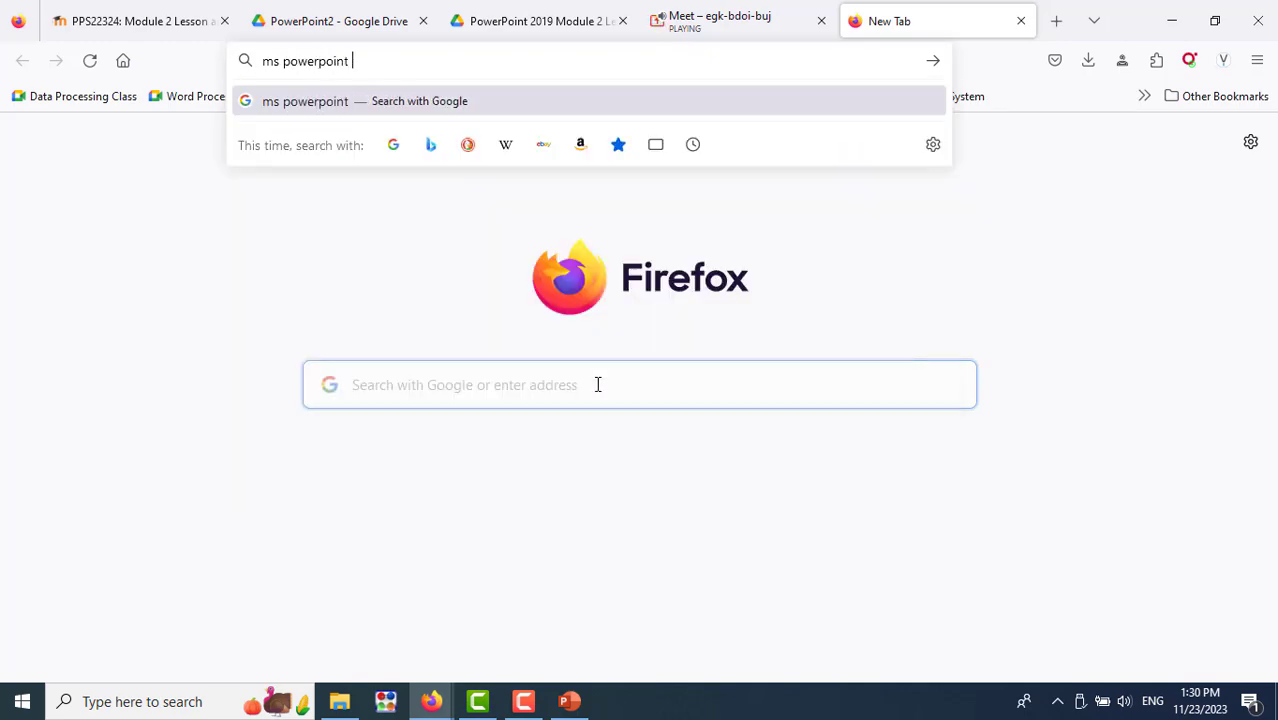
type("electric")
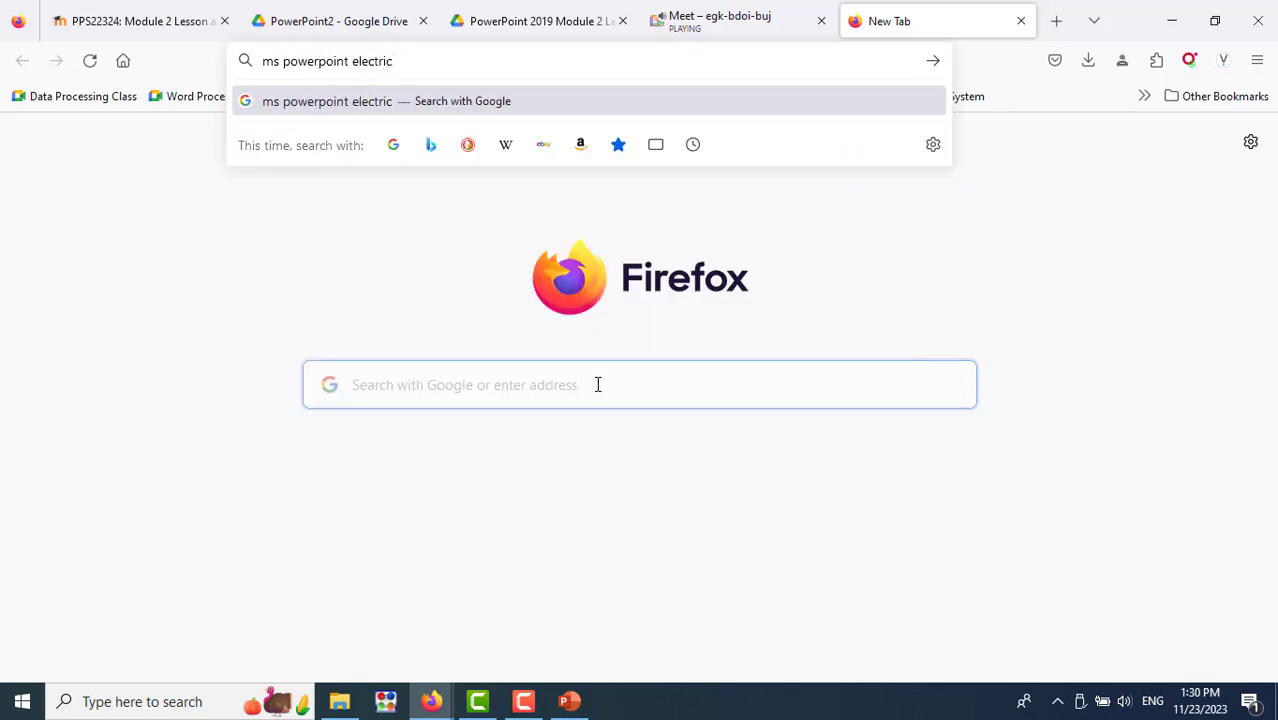
type(" theme")
key("Return")
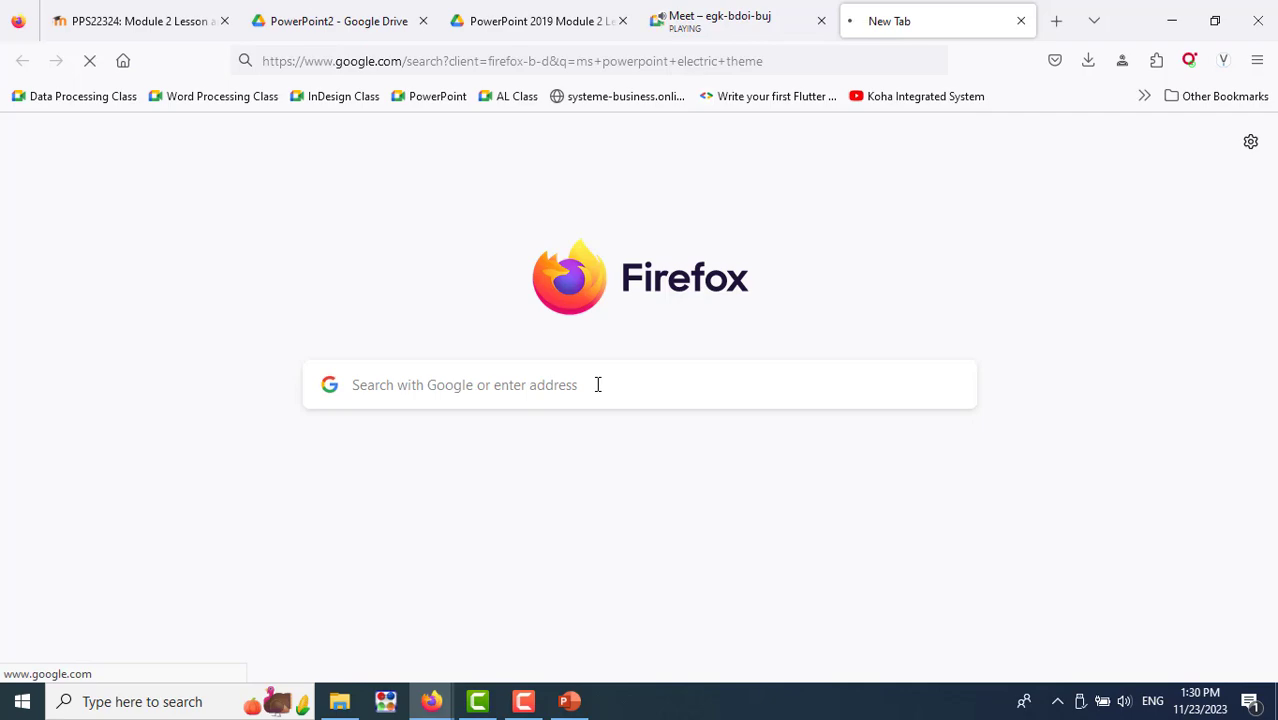
left_click(730, 34)
left_click(570, 22)
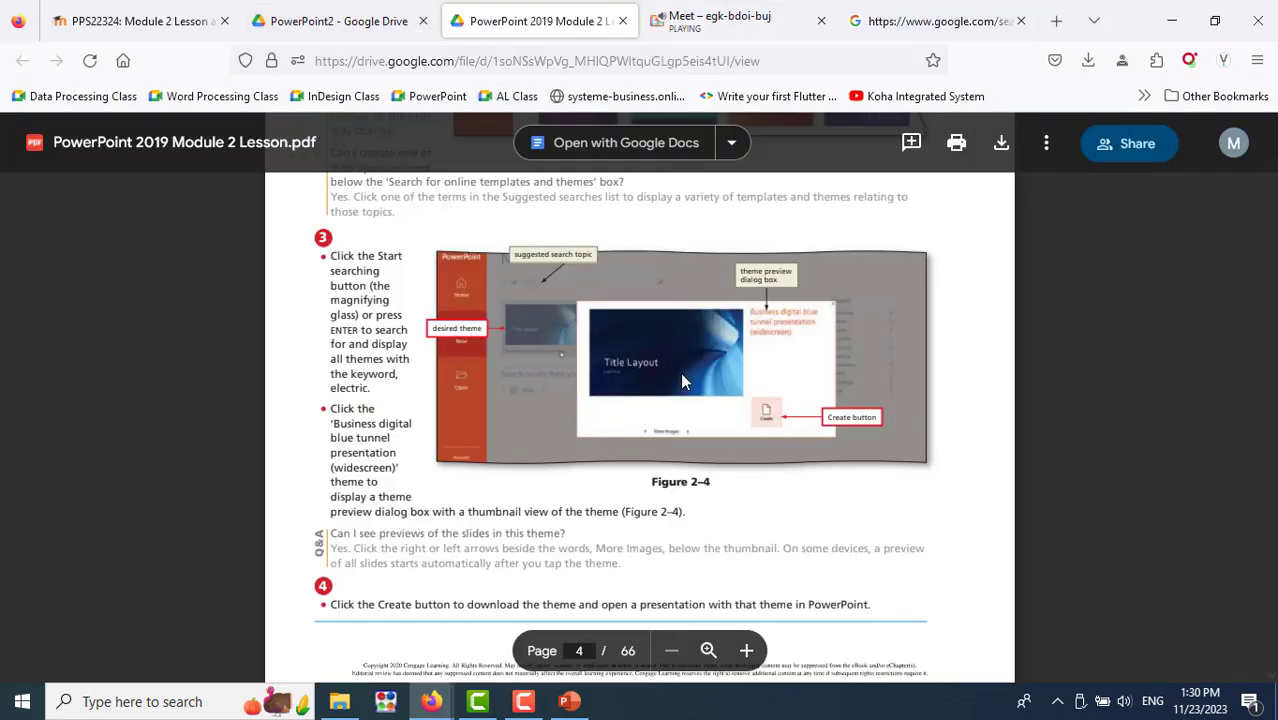
left_click(898, 34)
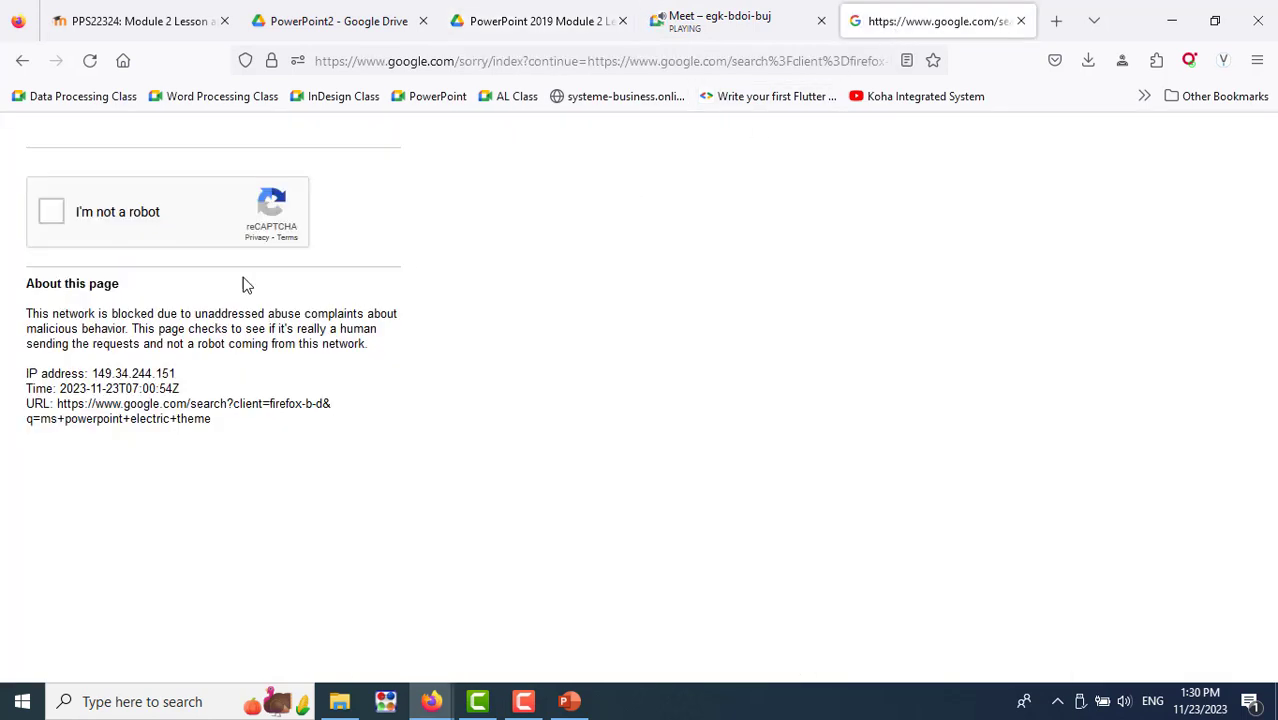
left_click(49, 222)
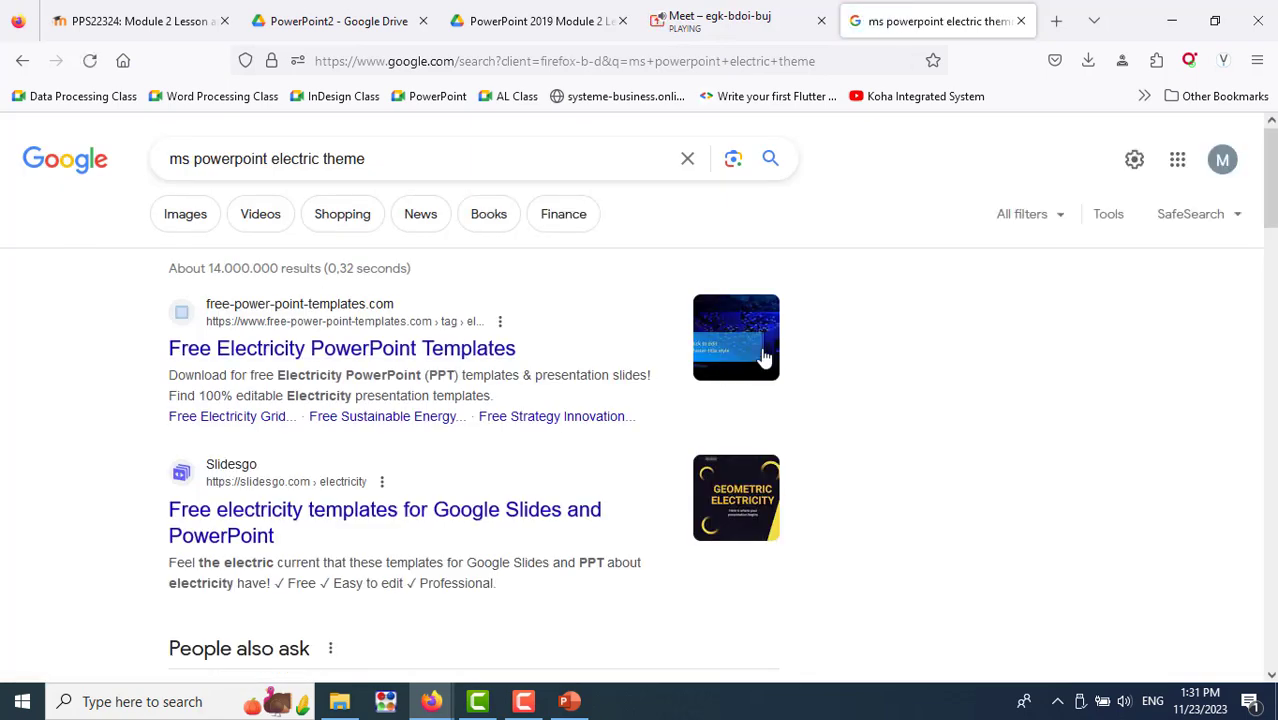
Scroll the results past People also ask to the CrystalGraphics electricity template sites
scroll(775, 466, "down", 3)
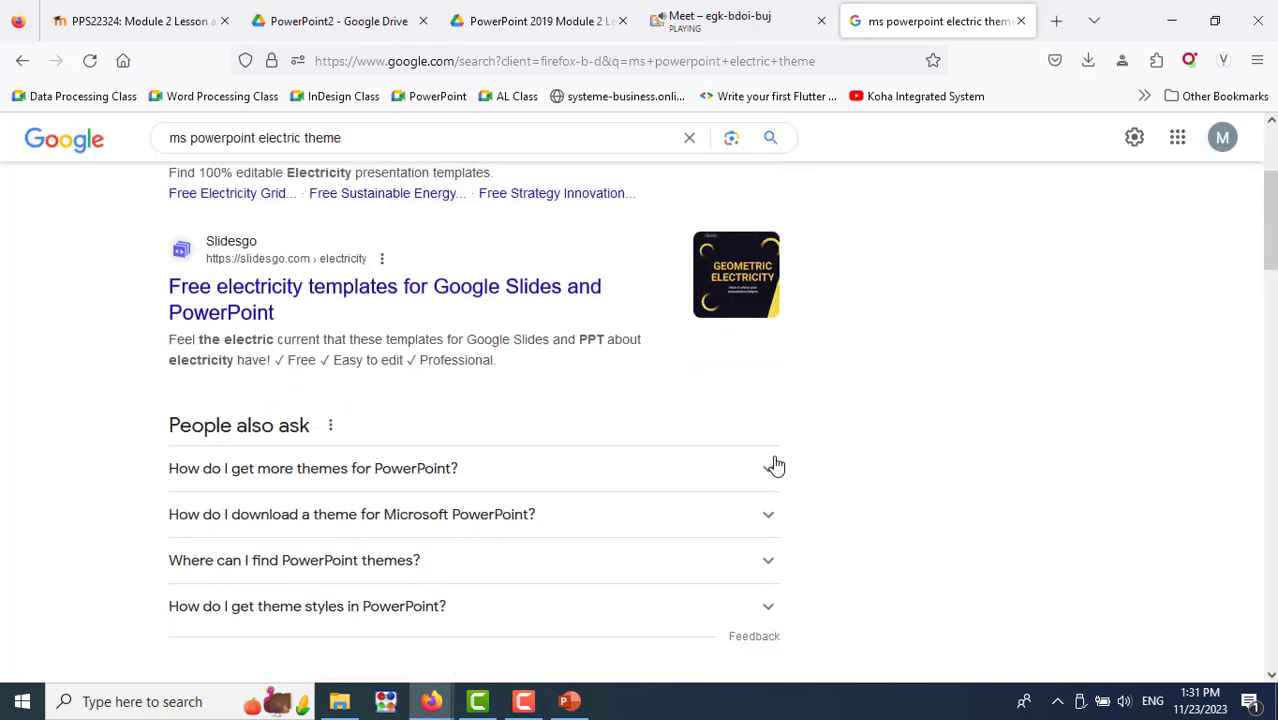
scroll(775, 466, "down", 3)
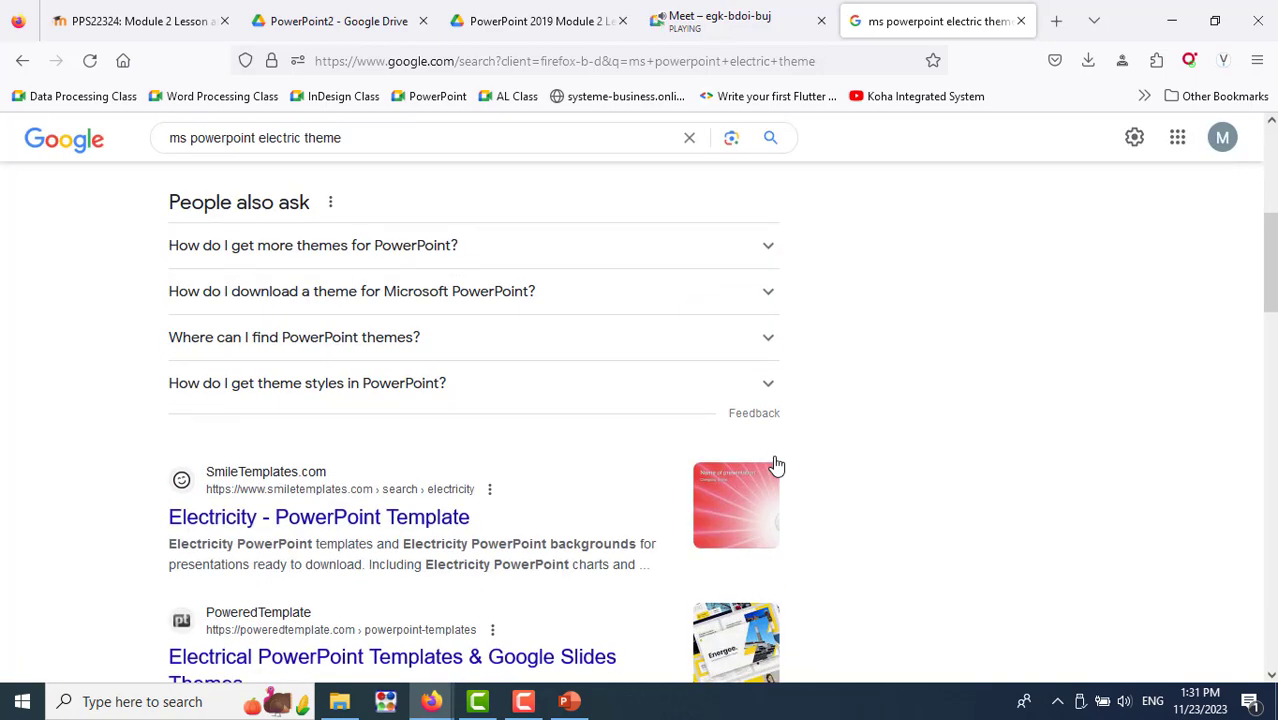
scroll(776, 465, "down", 3)
scroll(776, 463, "down", 2)
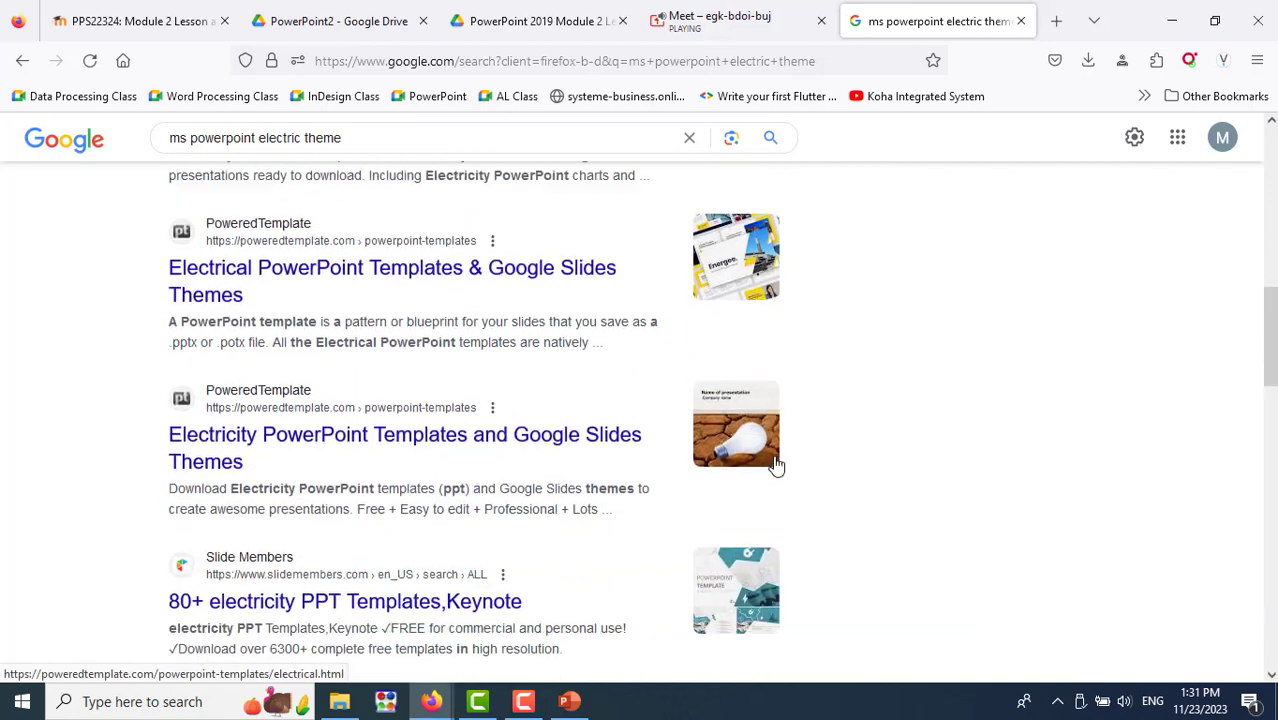
scroll(776, 463, "down", 3)
scroll(776, 465, "down", 4)
scroll(777, 467, "down", 4)
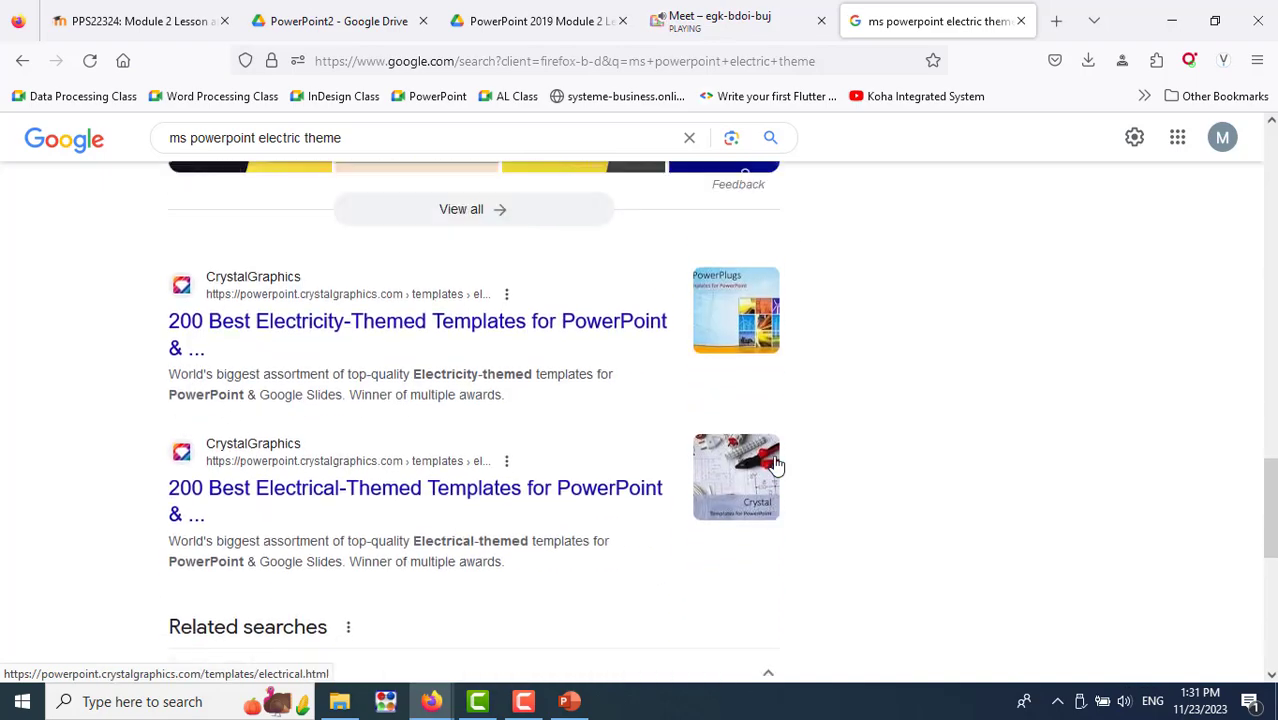
scroll(775, 464, "up", 15)
Switch to image results and scroll through the electricity-themed template thumbnails
left_click(168, 218)
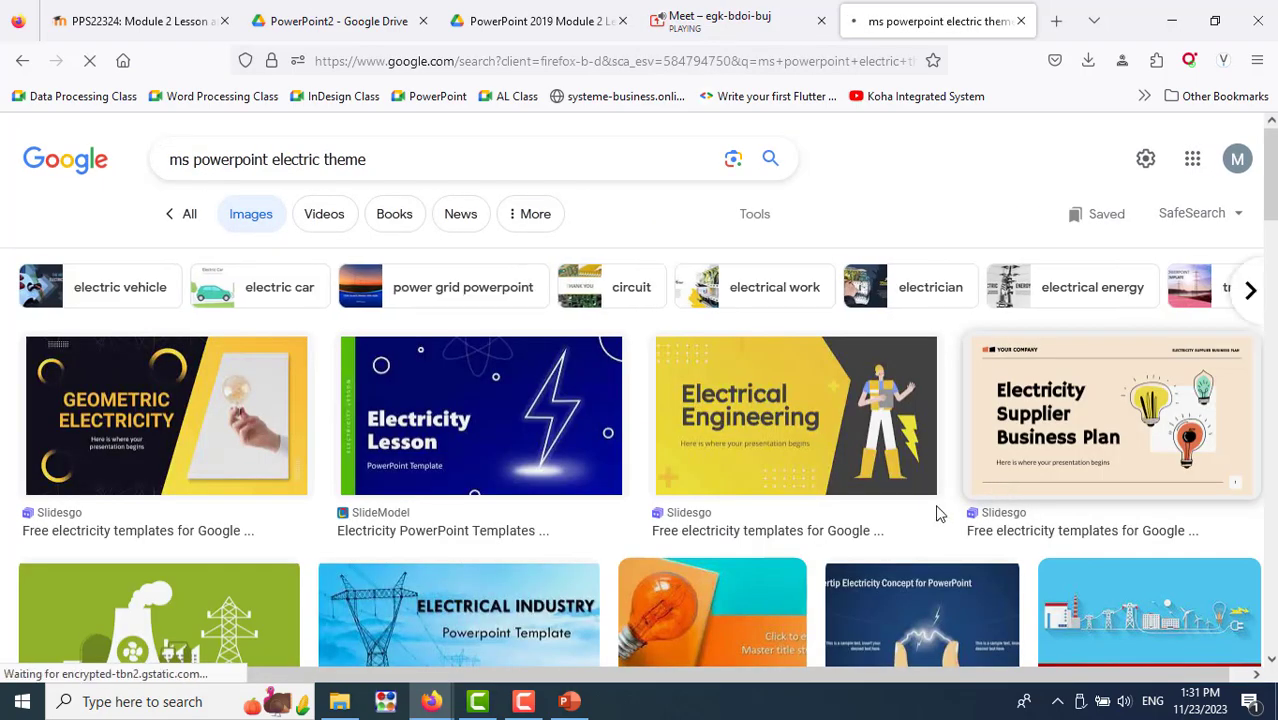
scroll(910, 525, "down", 3)
scroll(912, 527, "down", 5)
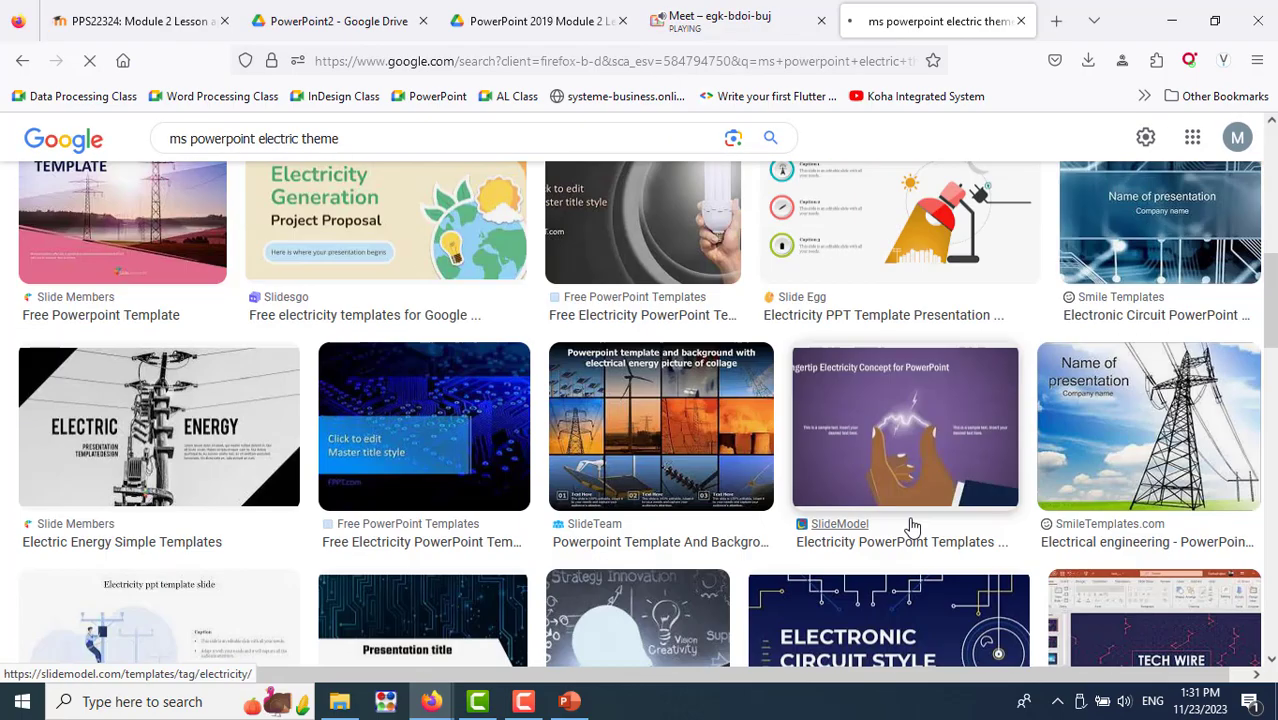
scroll(912, 527, "down", 3)
scroll(912, 527, "down", 4)
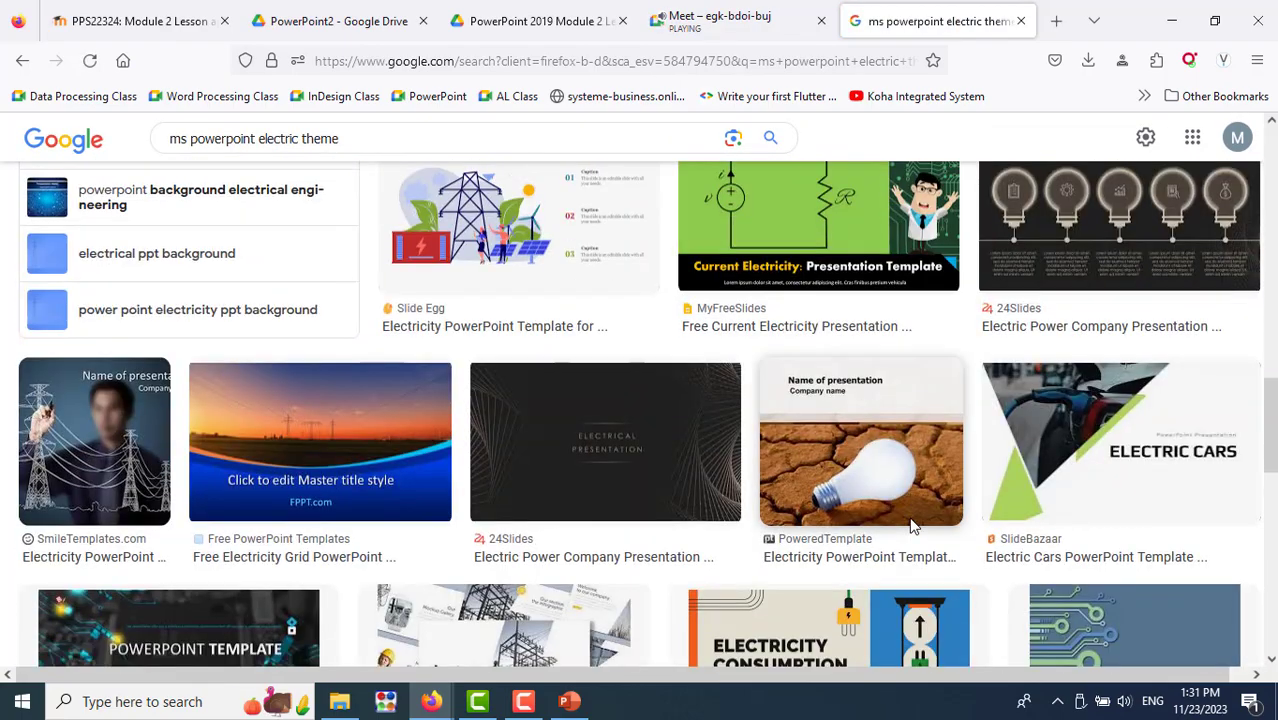
scroll(912, 527, "down", 5)
scroll(912, 527, "down", 5)
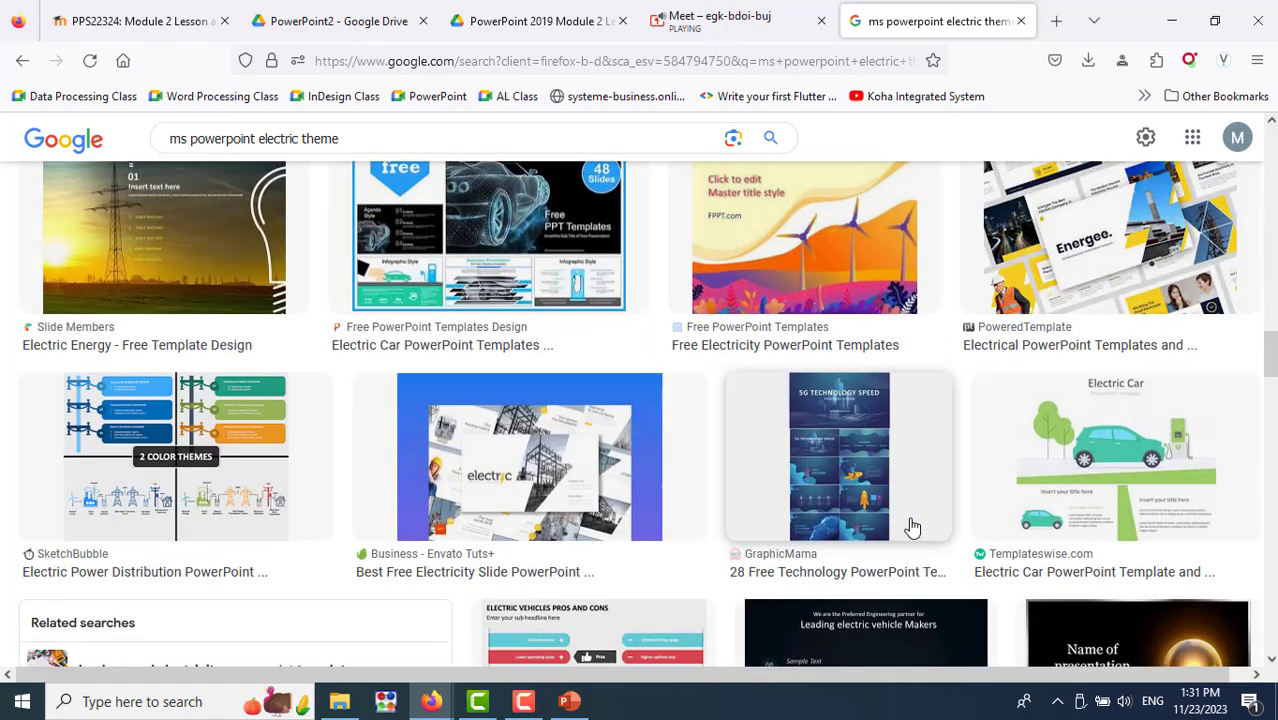
scroll(912, 527, "down", 5)
scroll(912, 527, "down", 5)
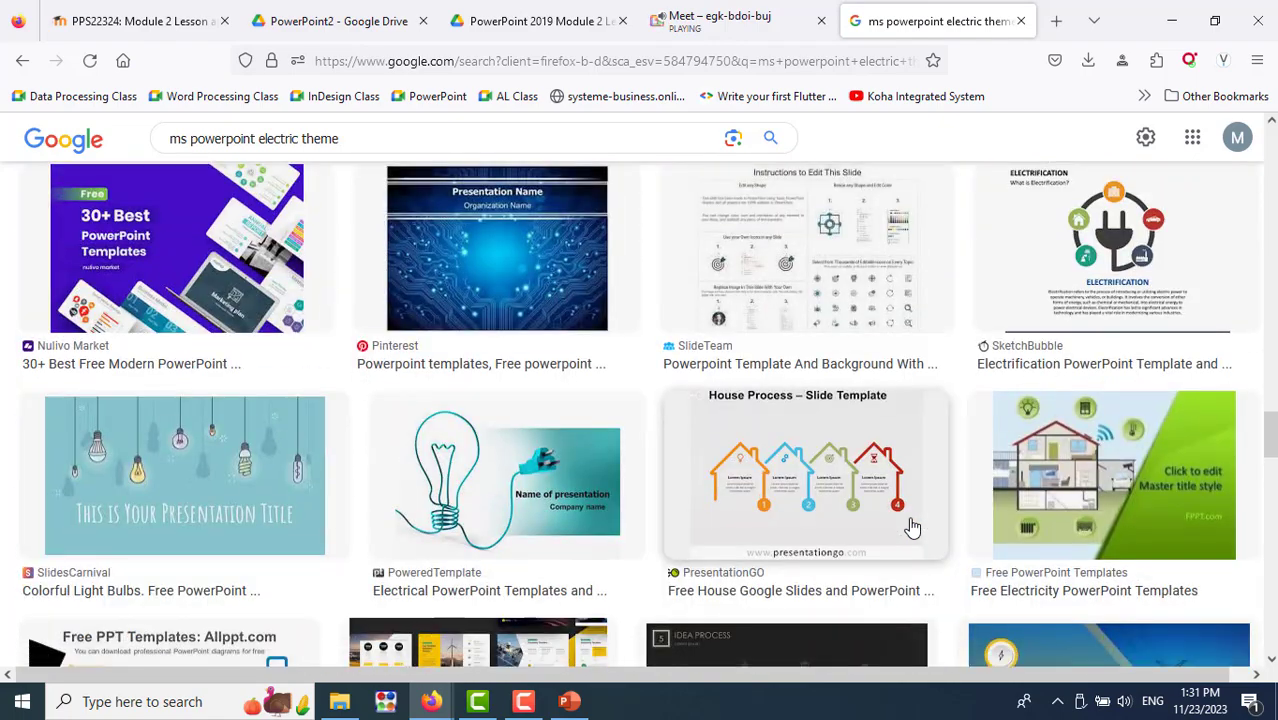
scroll(912, 527, "down", 5)
scroll(912, 527, "down", 5)
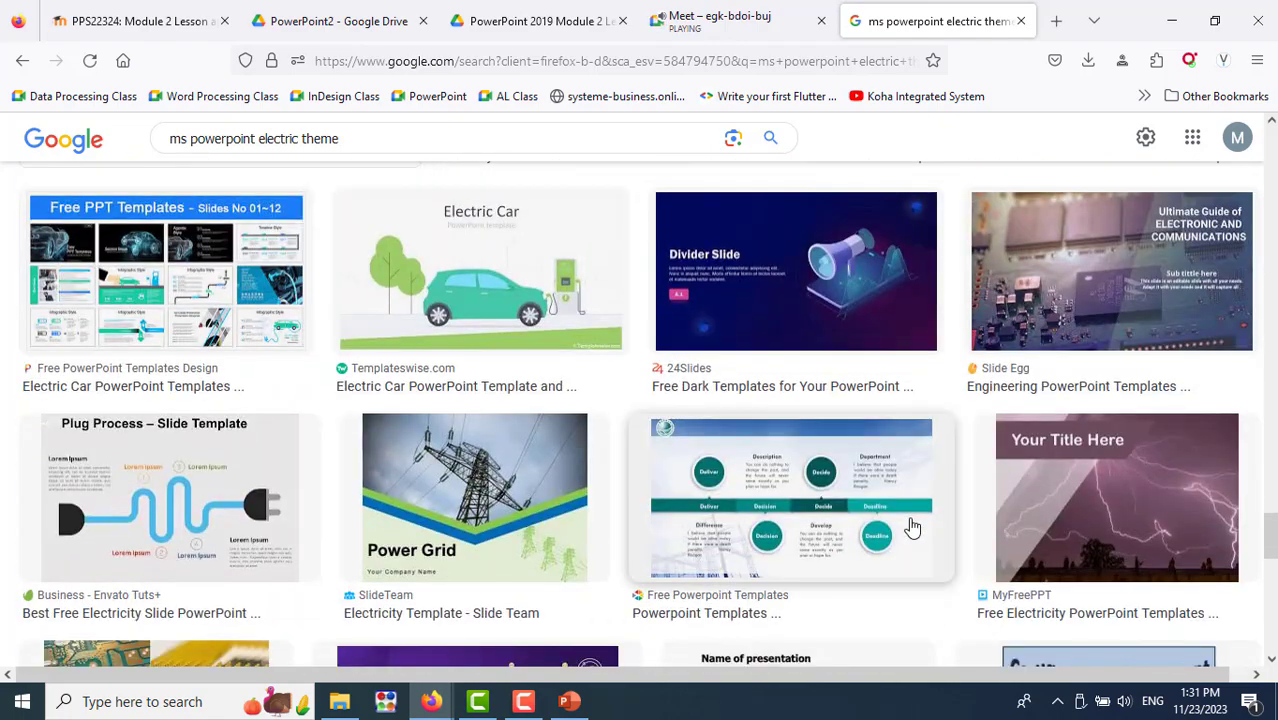
scroll(912, 527, "down", 5)
scroll(912, 527, "down", 5)
scroll(912, 527, "down", 5)
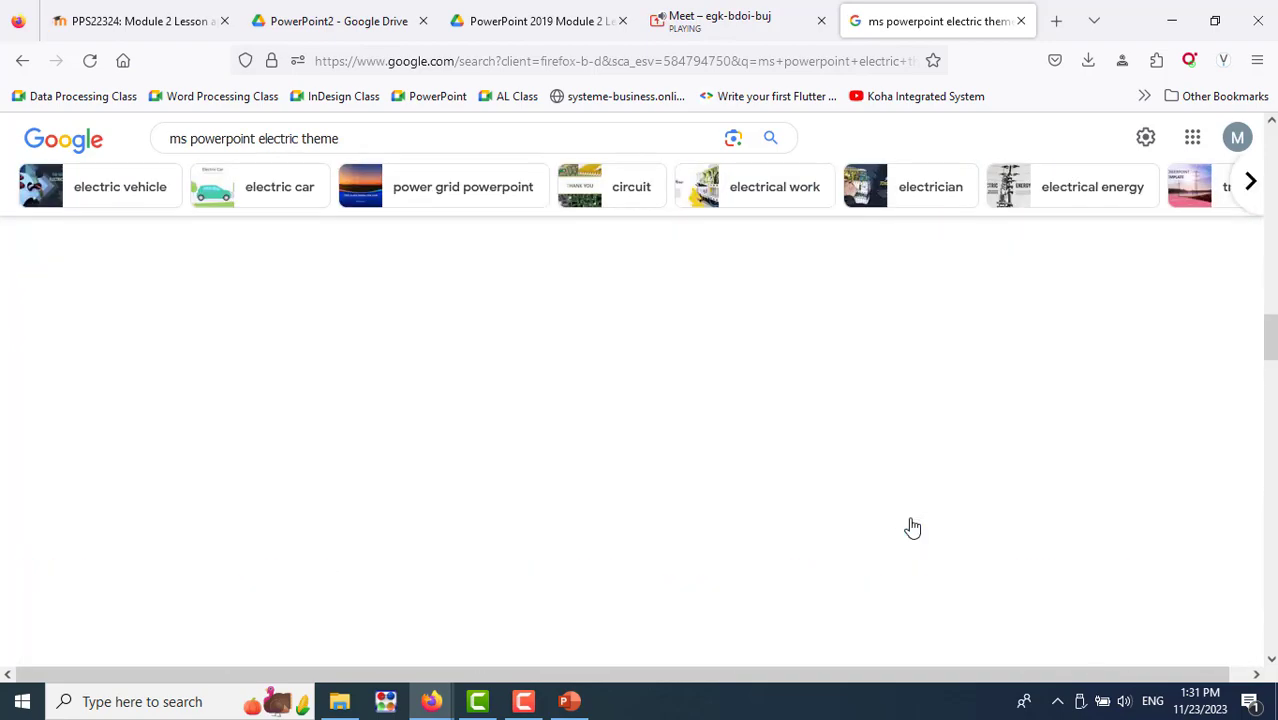
Return to the top and replace the query with 'ms office electric theme'
key("Home")
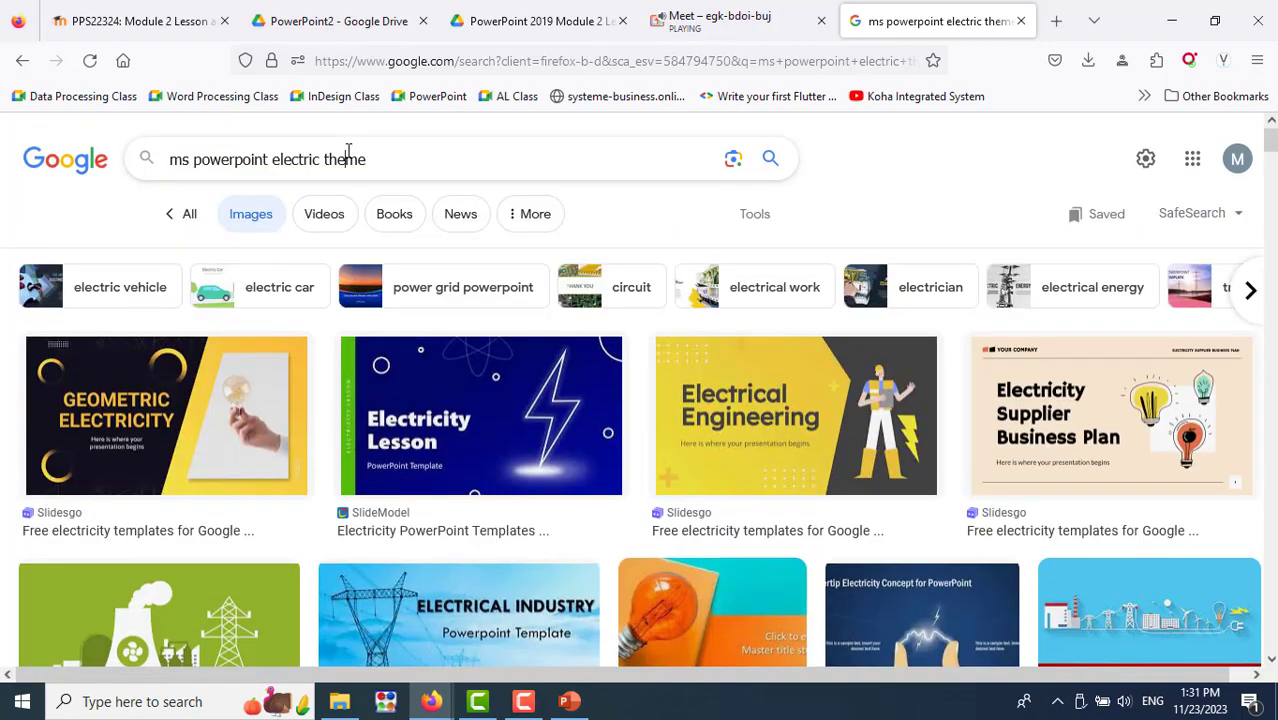
triple_click(348, 156)
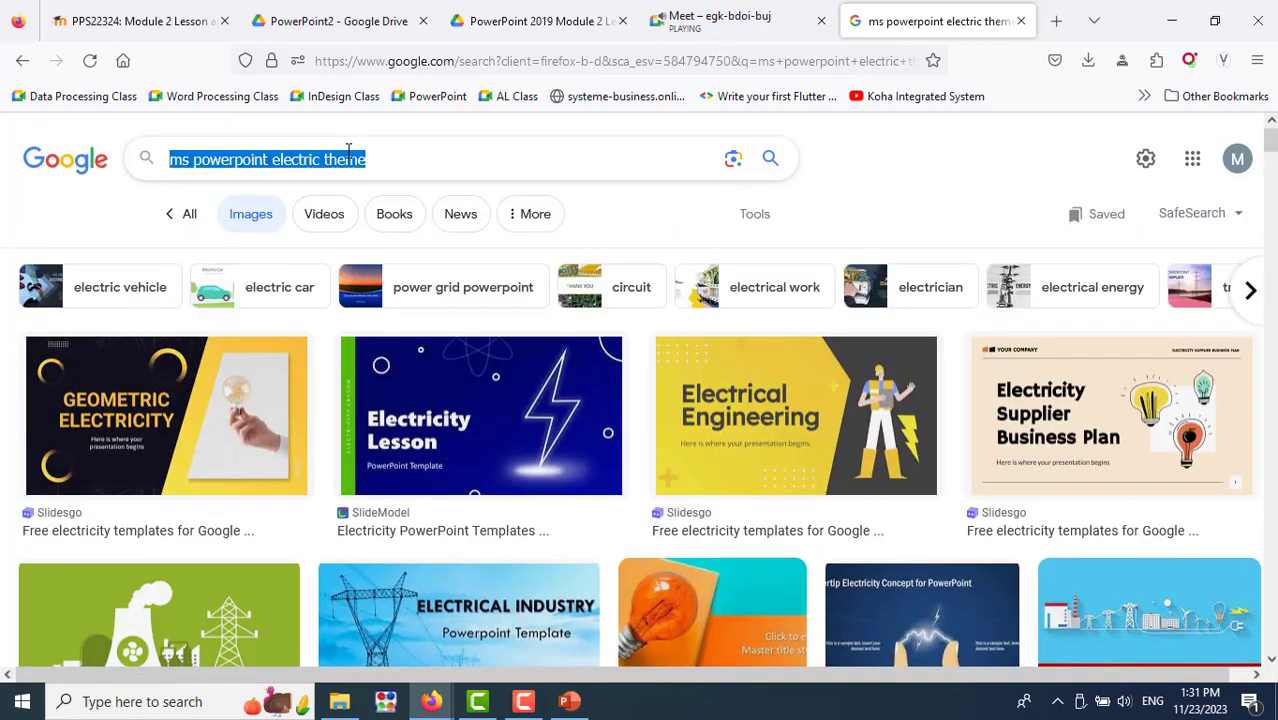
type("ms offic")
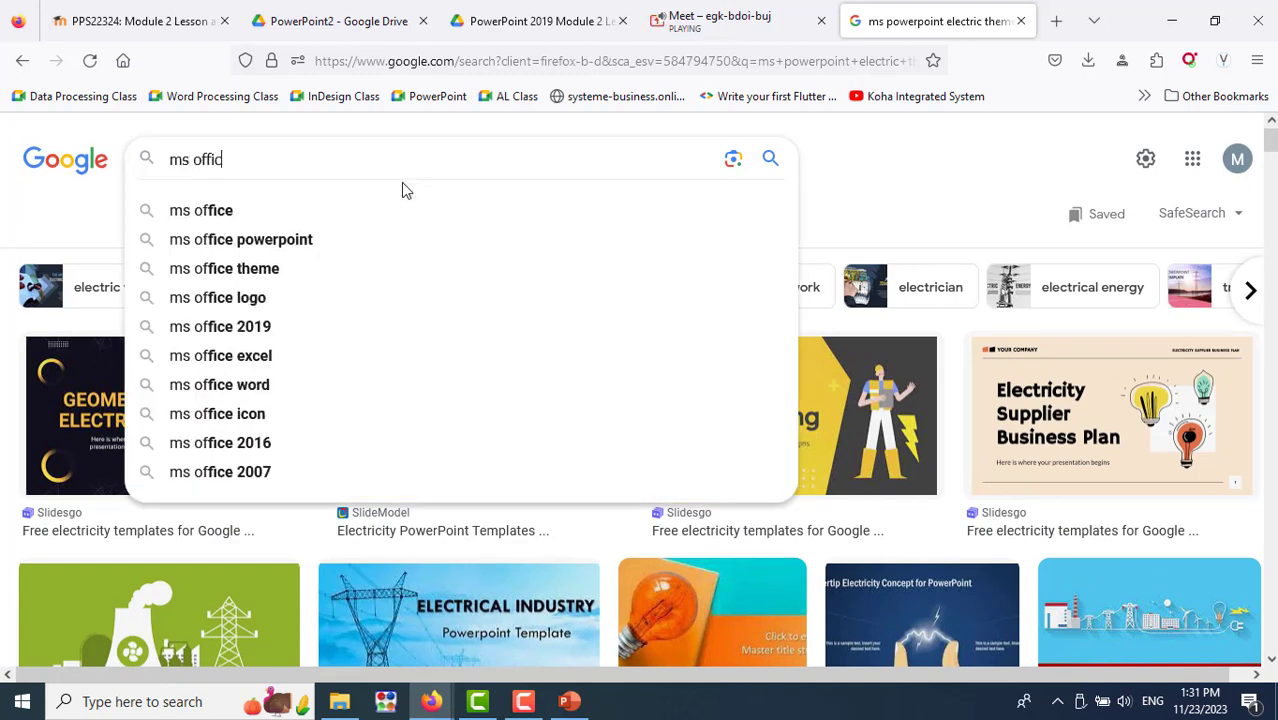
type("e ")
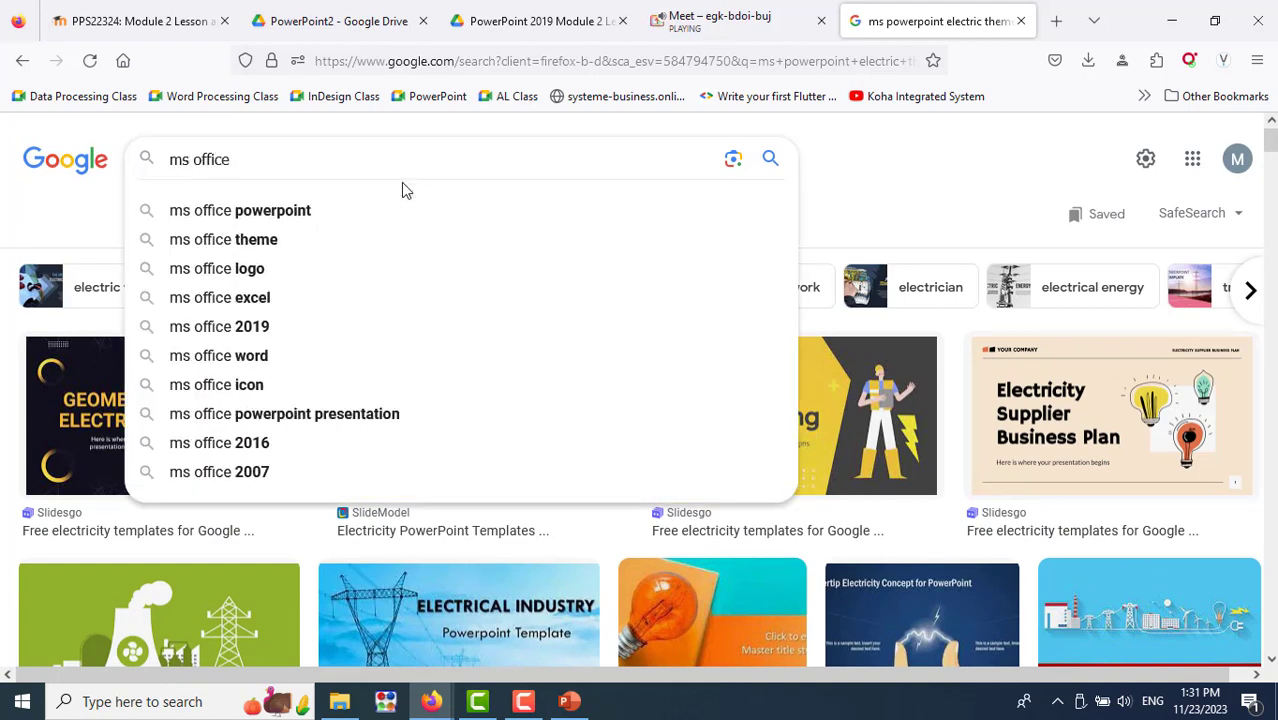
type("ele")
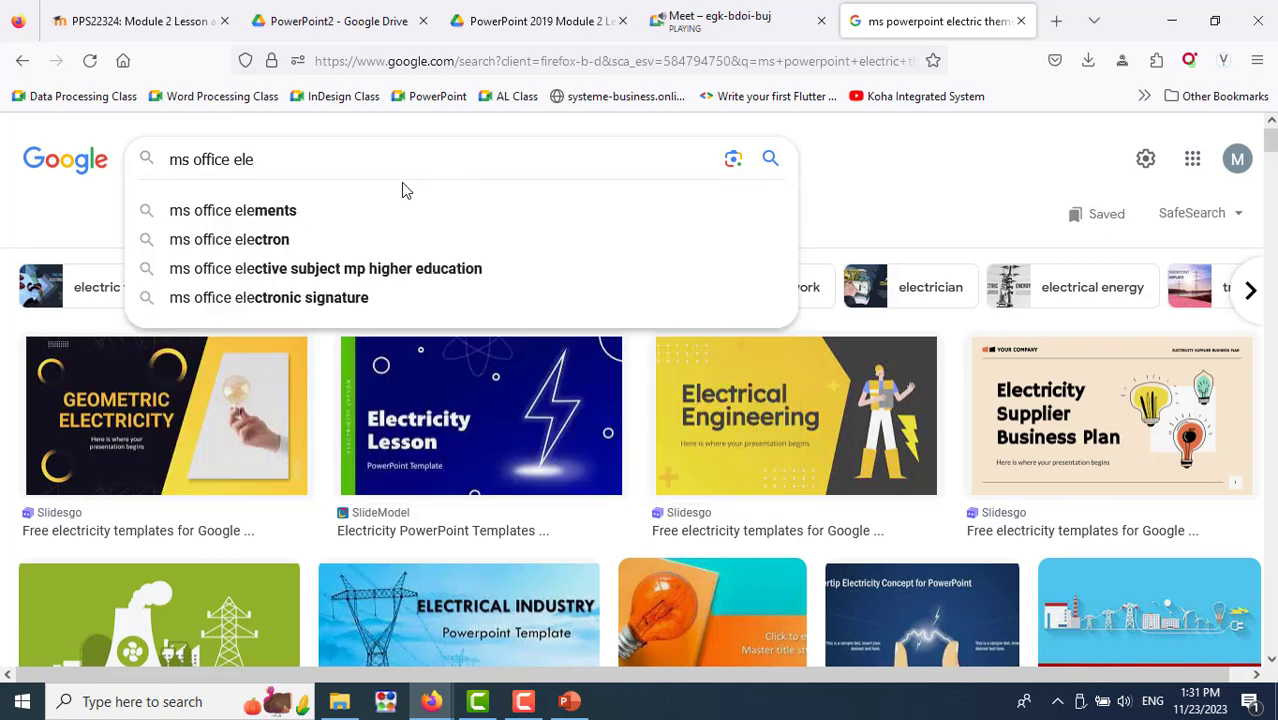
type("ctri")
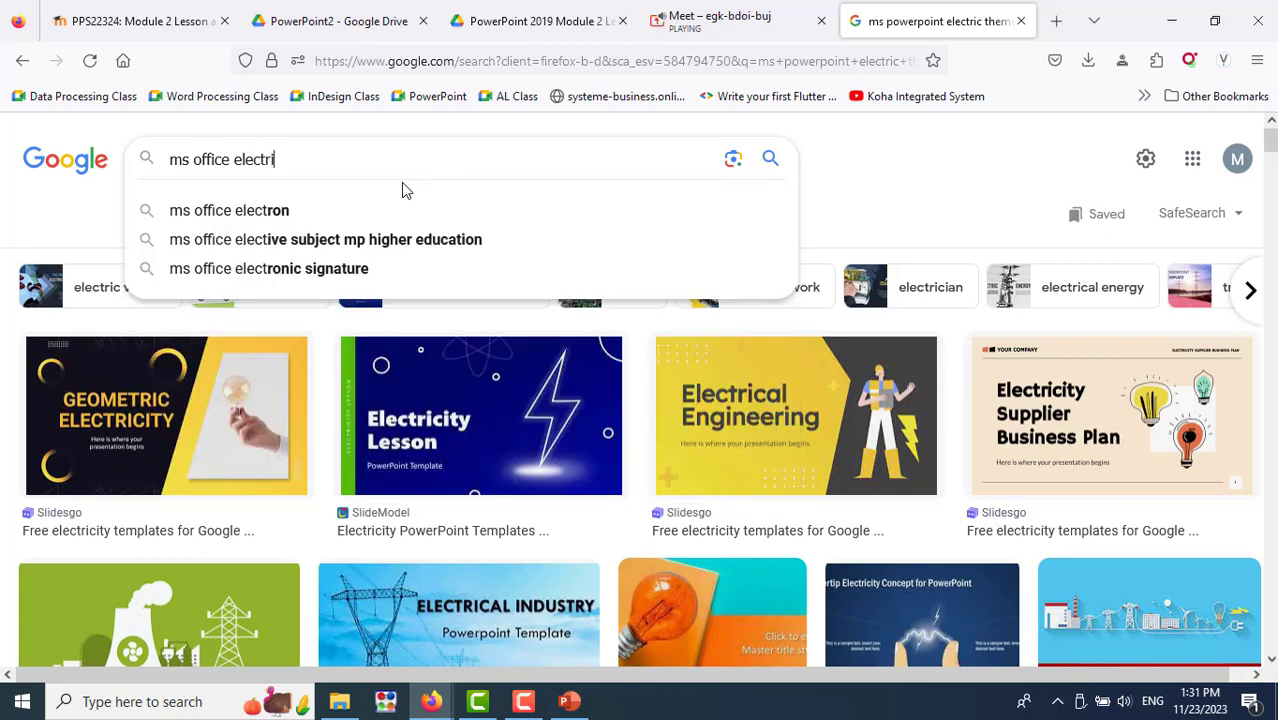
type("c theme")
Run the 'ms office electric theme' search, browse its images, and switch to web results
key("Return")
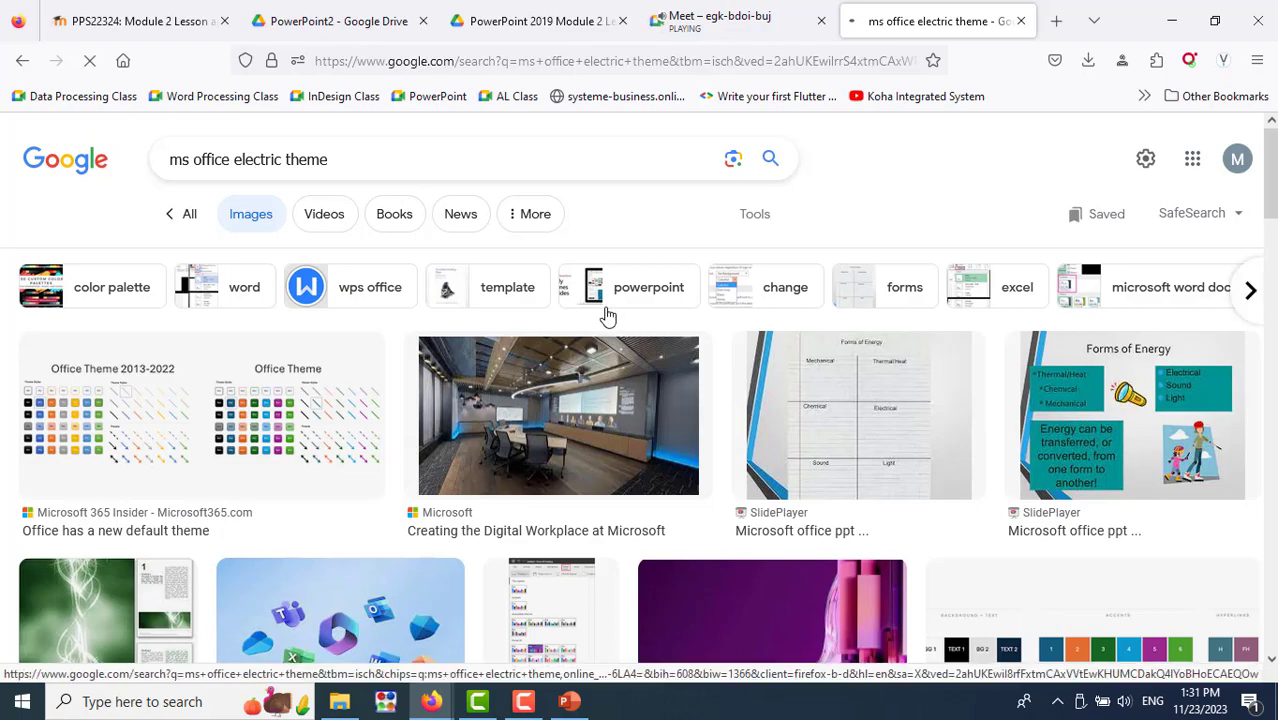
scroll(607, 315, "down", 4)
scroll(607, 315, "down", 3)
scroll(607, 315, "down", 1)
scroll(607, 315, "up", 2)
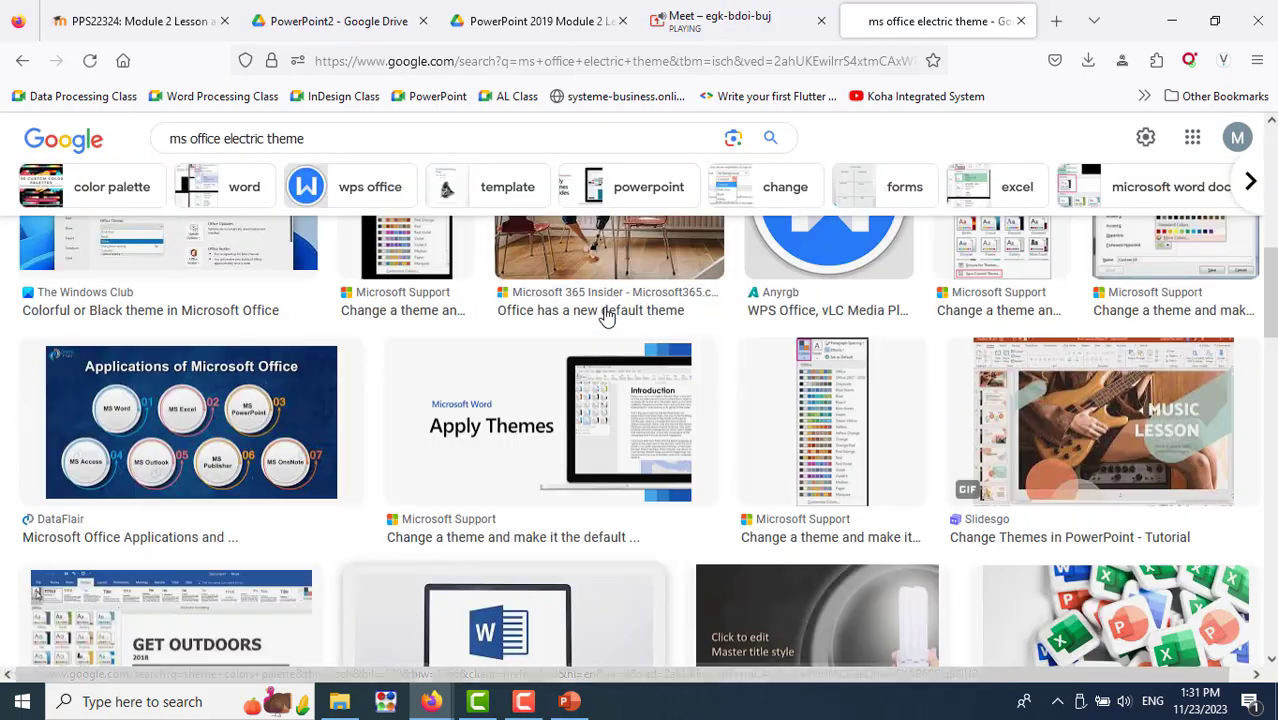
scroll(607, 315, "up", 6)
left_click(187, 216)
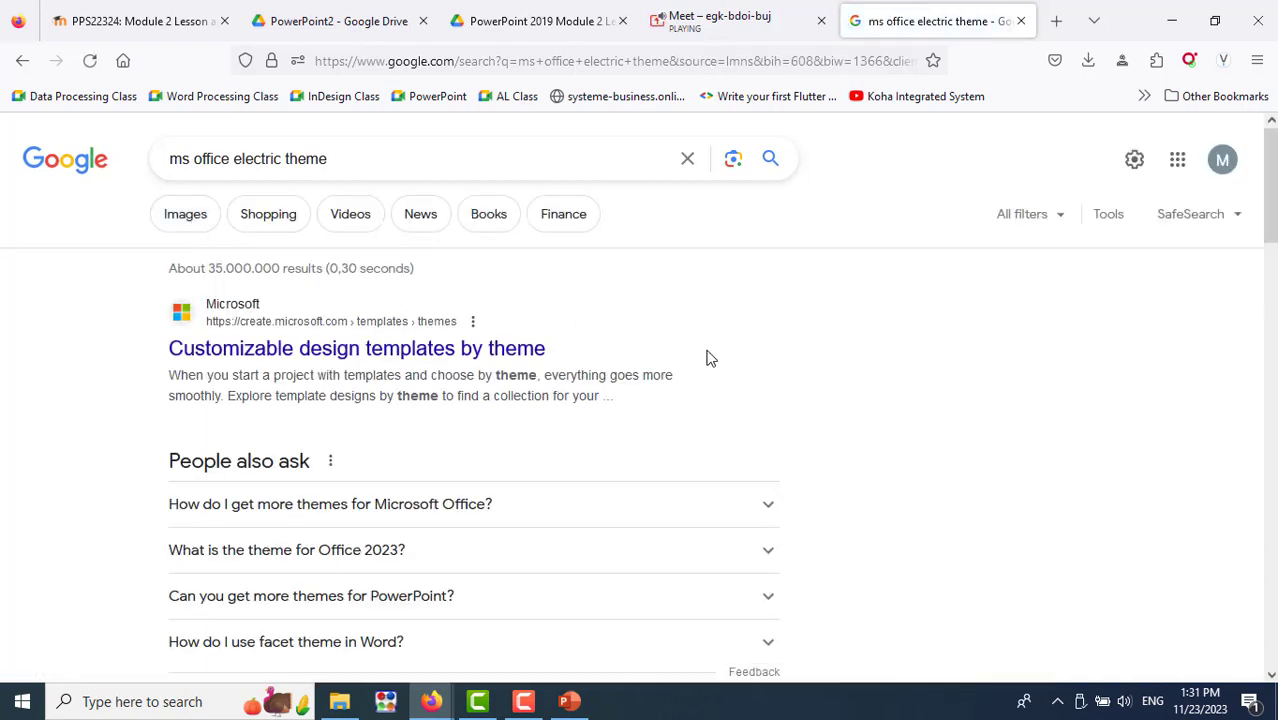
Scroll down the 'PowerPoint themes download' results and open a related search in a new tab
scroll(706, 357, "down", 2)
scroll(706, 357, "down", 4)
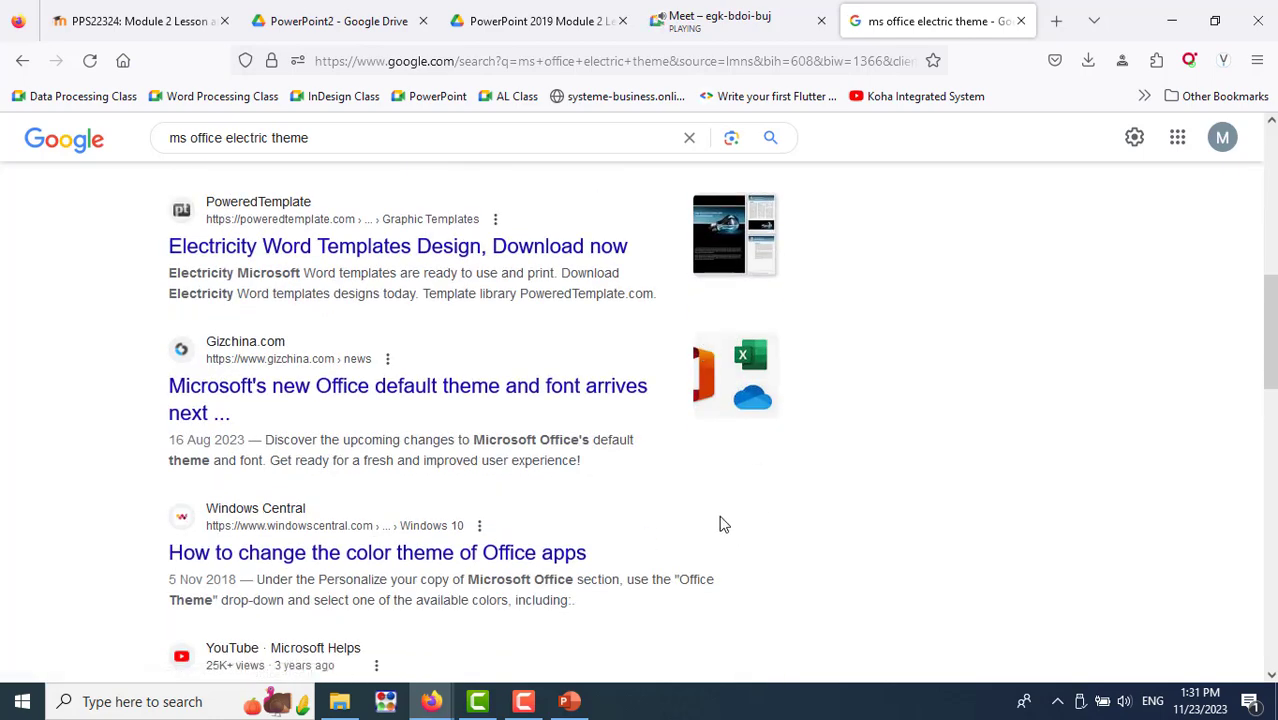
scroll(722, 523, "up", 2)
scroll(724, 524, "down", 4)
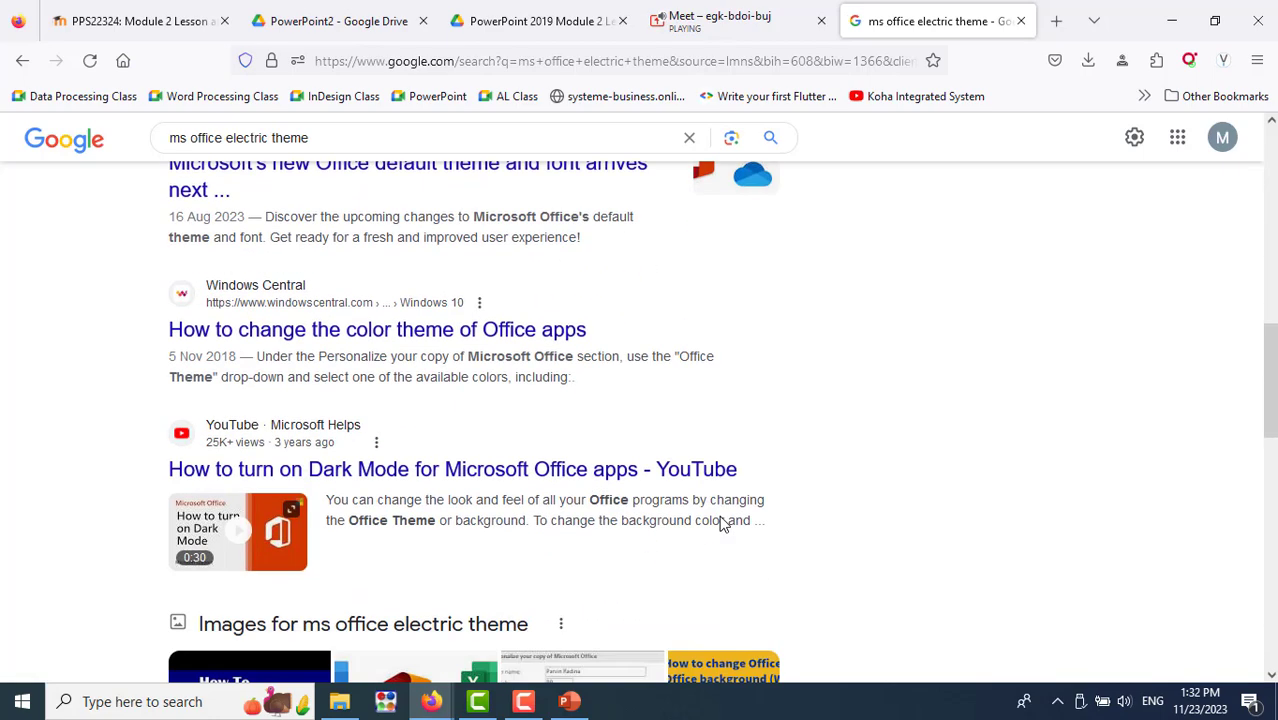
scroll(724, 524, "down", 2)
scroll(722, 526, "down", 3)
scroll(722, 524, "down", 1)
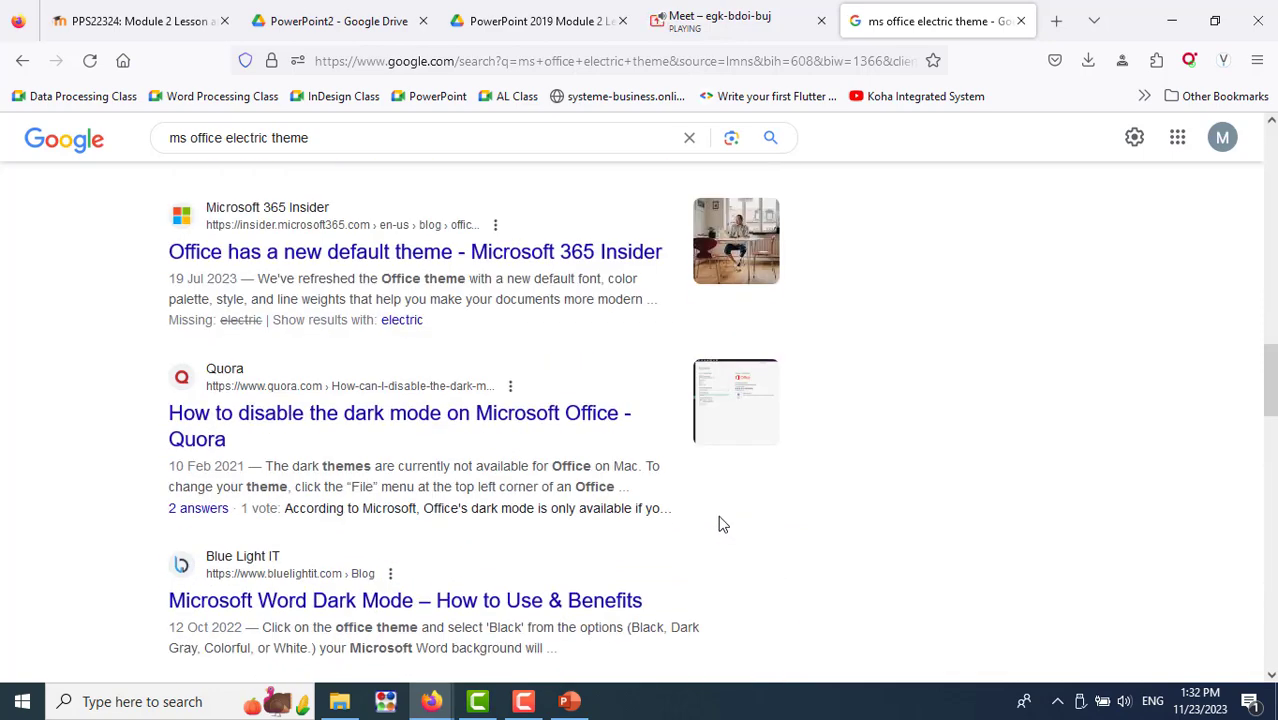
scroll(722, 524, "down", 2)
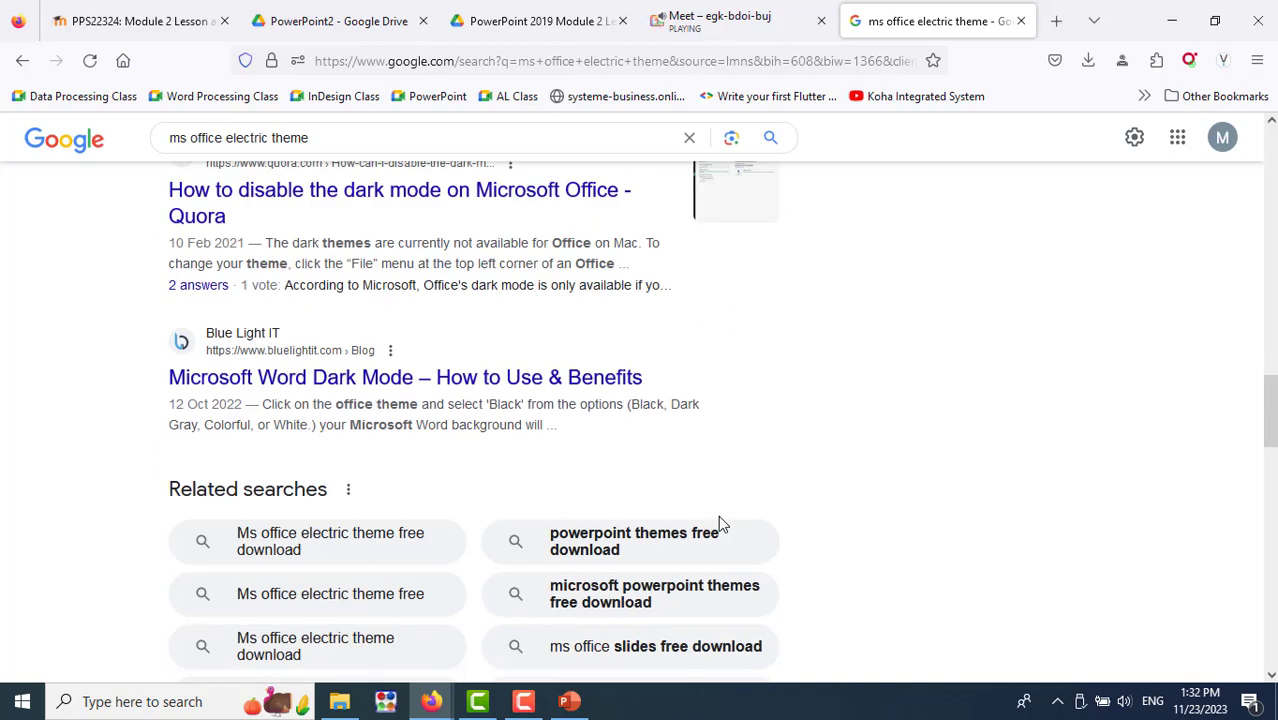
scroll(759, 480, "down", 2)
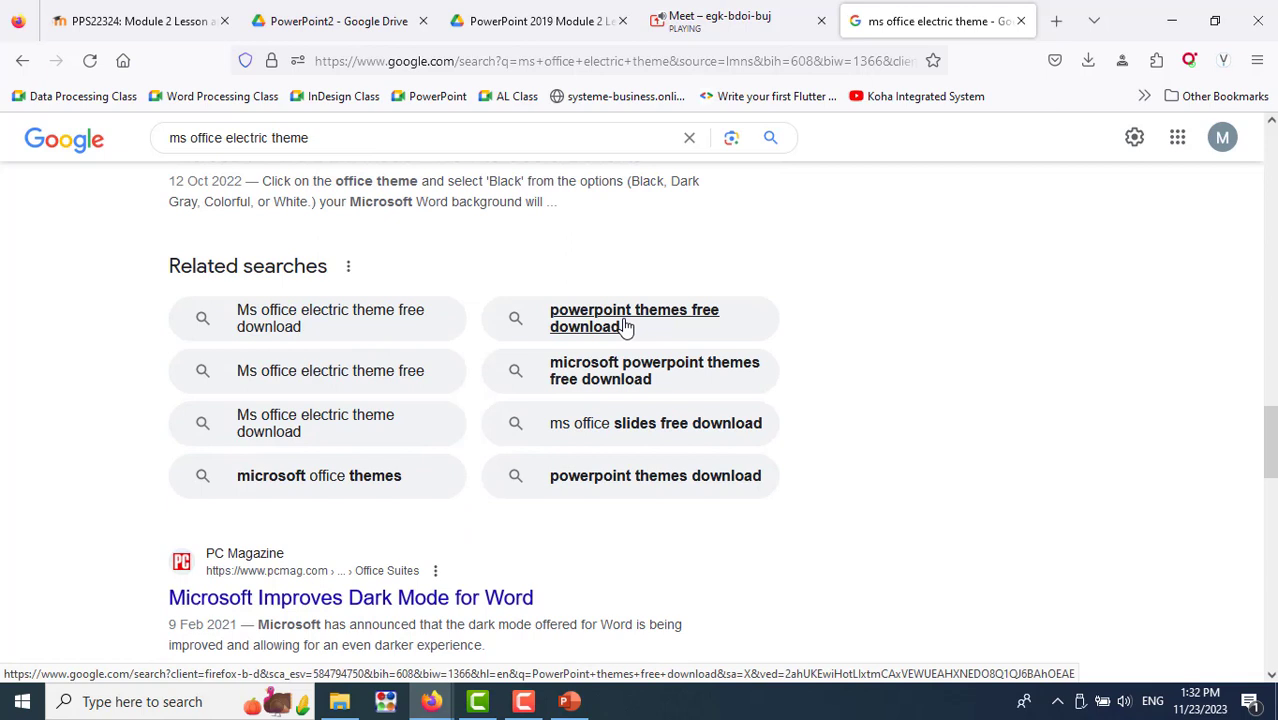
right_click(612, 481)
left_click(725, 146)
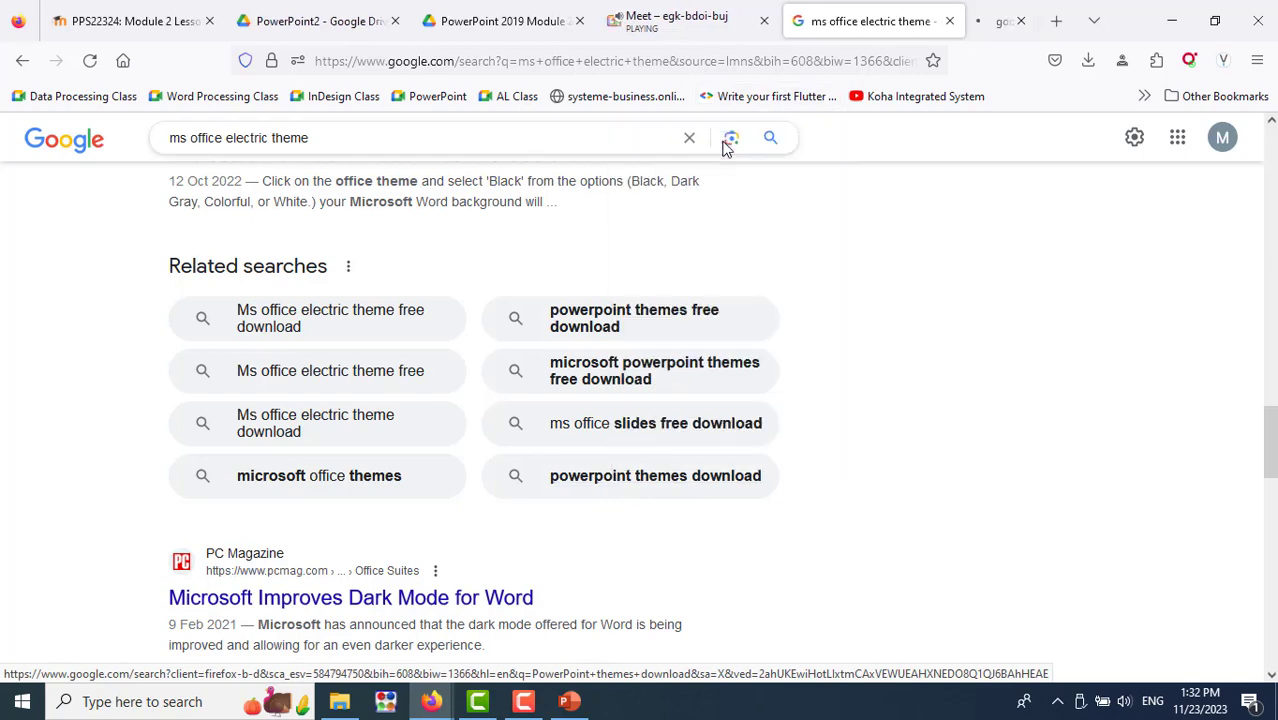
Look through the rest of the 'PowerPoint themes download' results, then return to PowerPoint
left_click(950, 22)
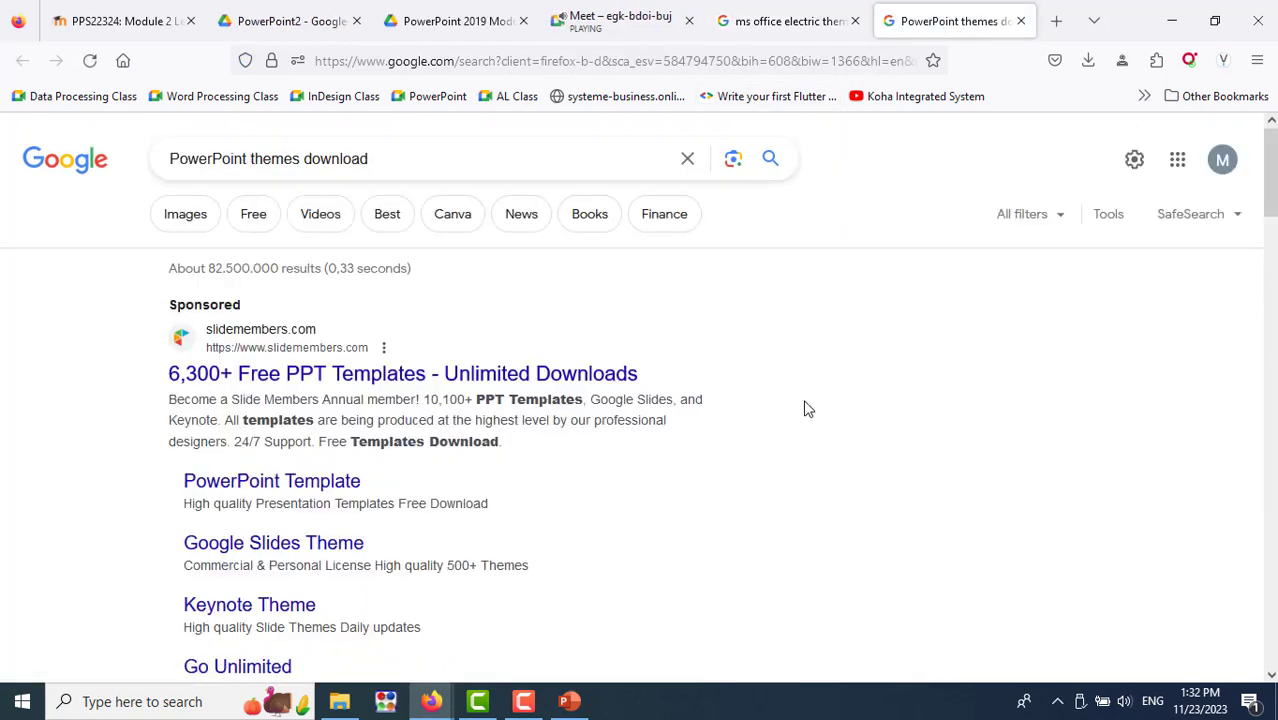
scroll(801, 407, "down", 5)
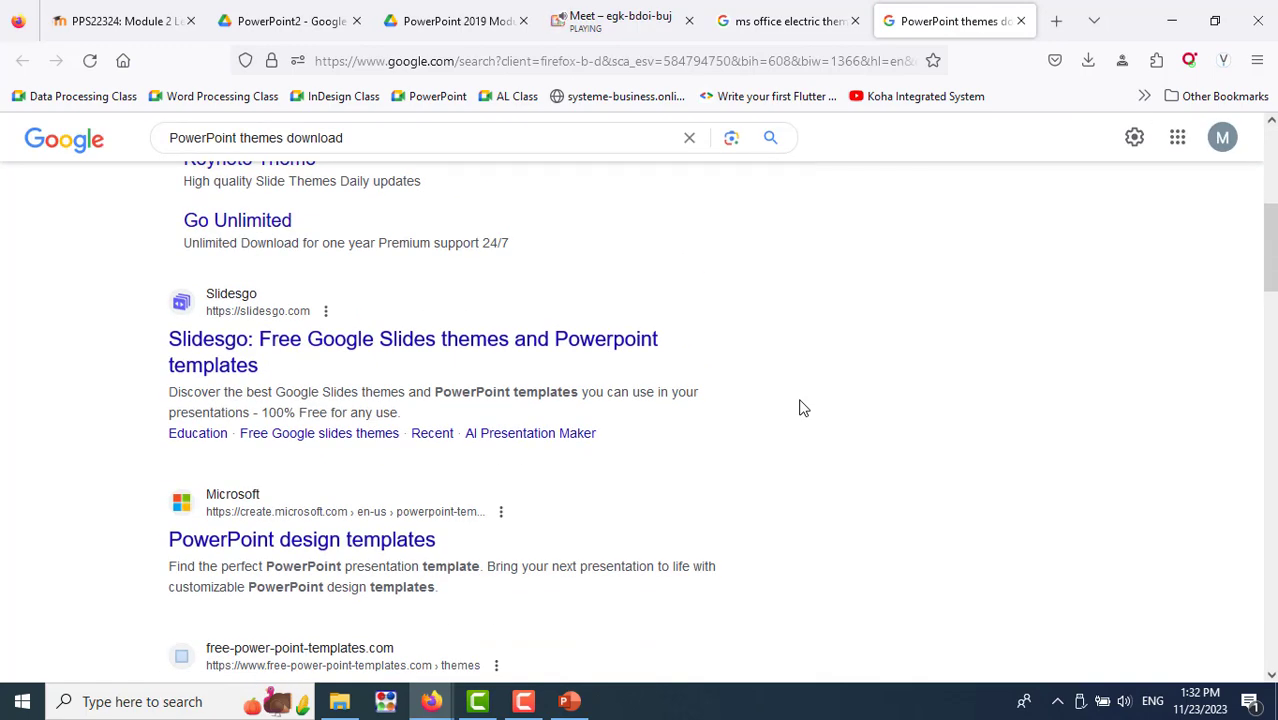
scroll(801, 407, "down", 2)
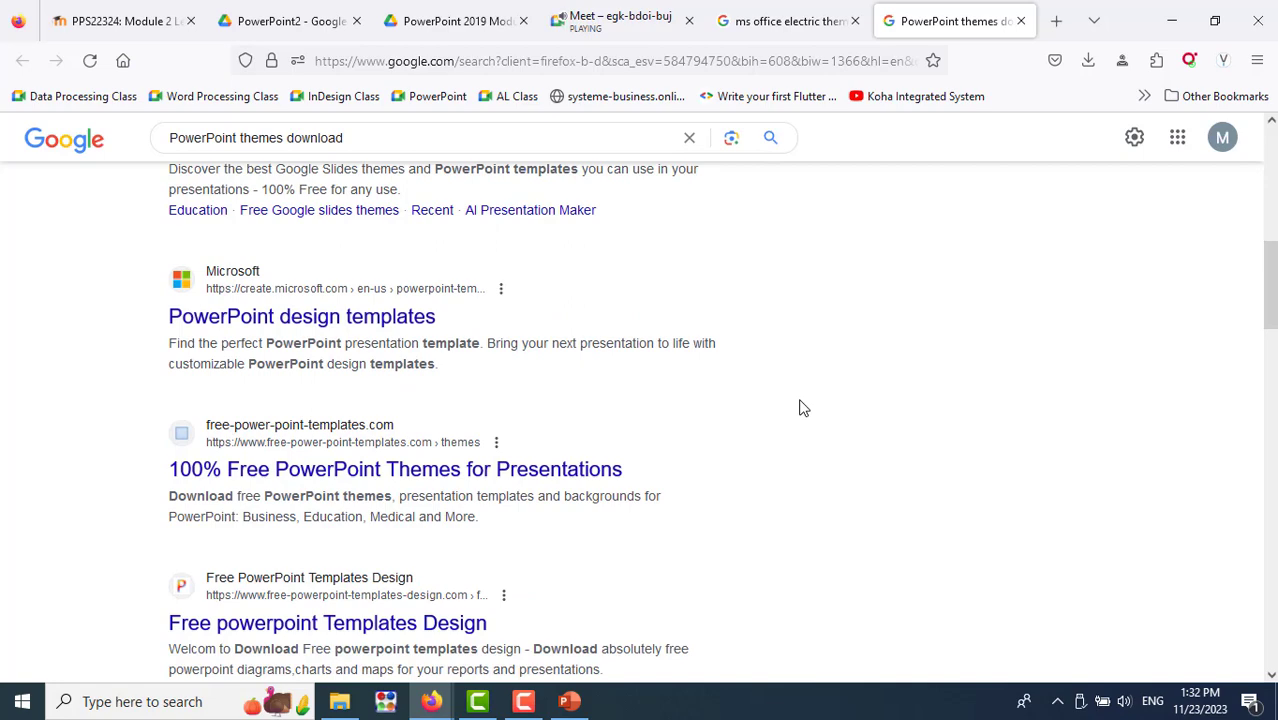
scroll(801, 407, "down", 2)
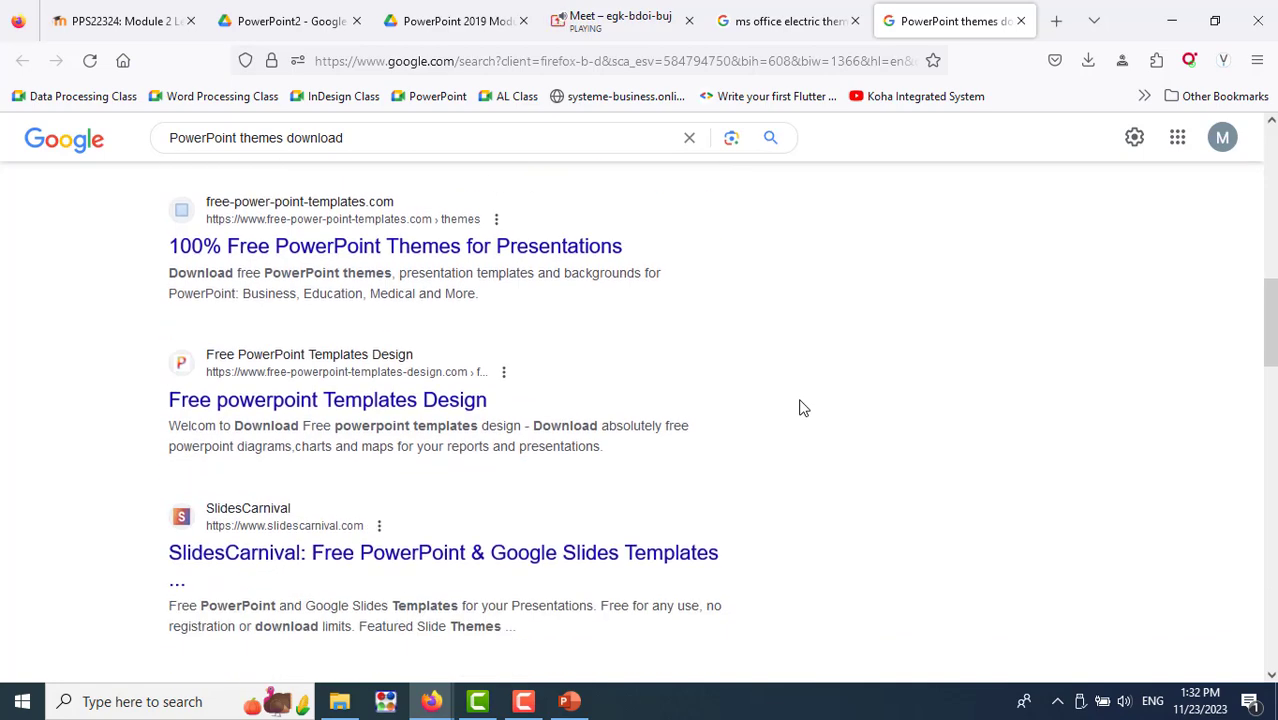
scroll(801, 407, "down", 2)
scroll(801, 407, "down", 2)
scroll(801, 407, "down", 2)
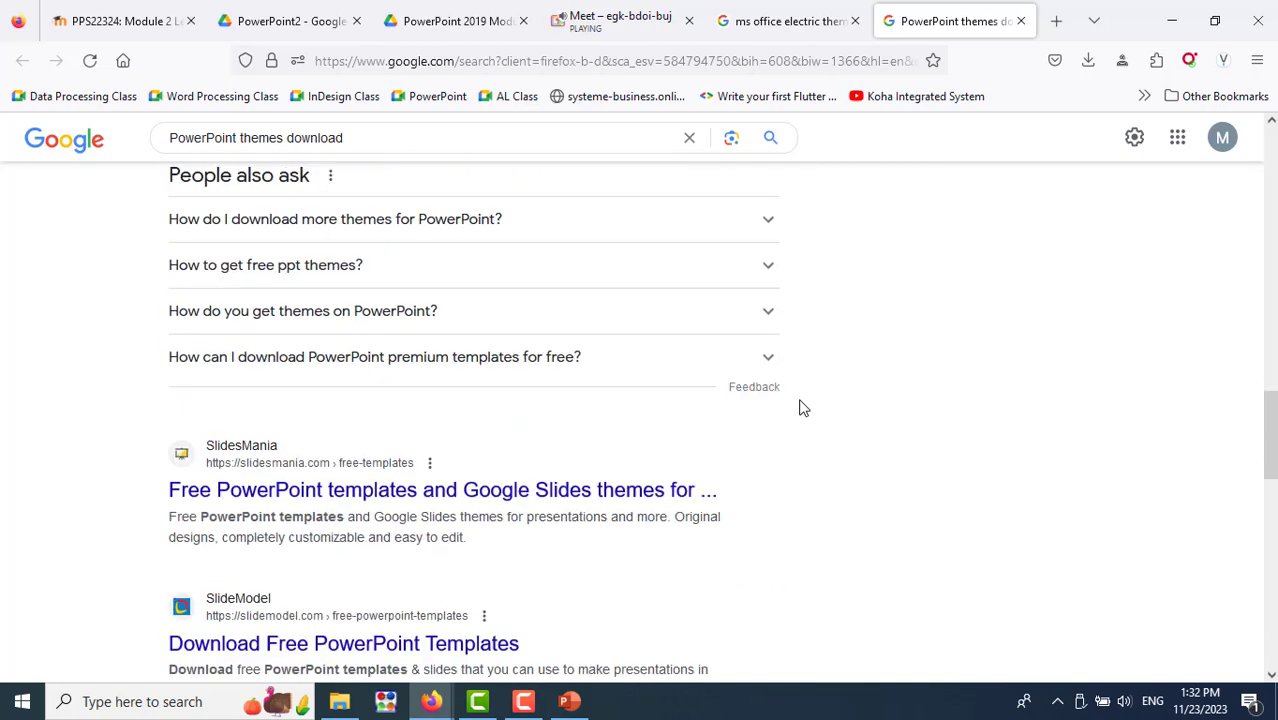
scroll(801, 407, "down", 2)
scroll(801, 407, "down", 2)
scroll(801, 407, "down", 2)
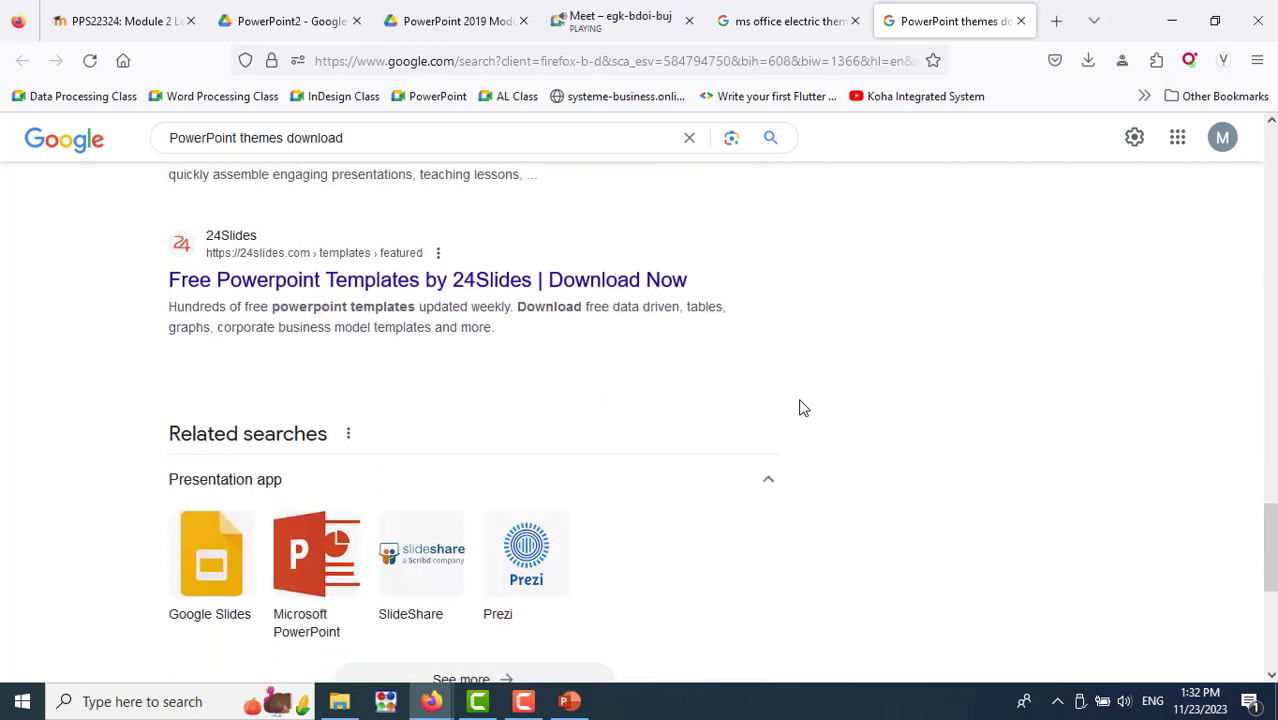
left_click(566, 703)
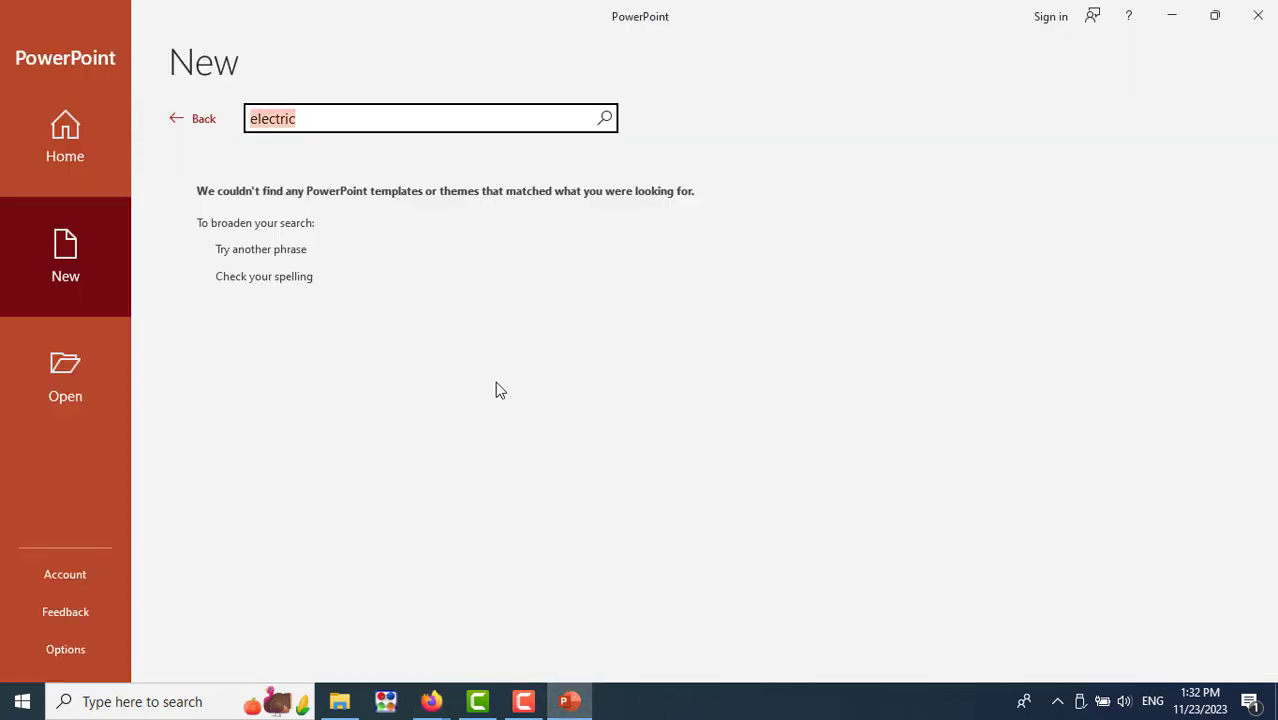
Go back from the empty 'electric' search and browse the full New template gallery down and up again
left_click(177, 120)
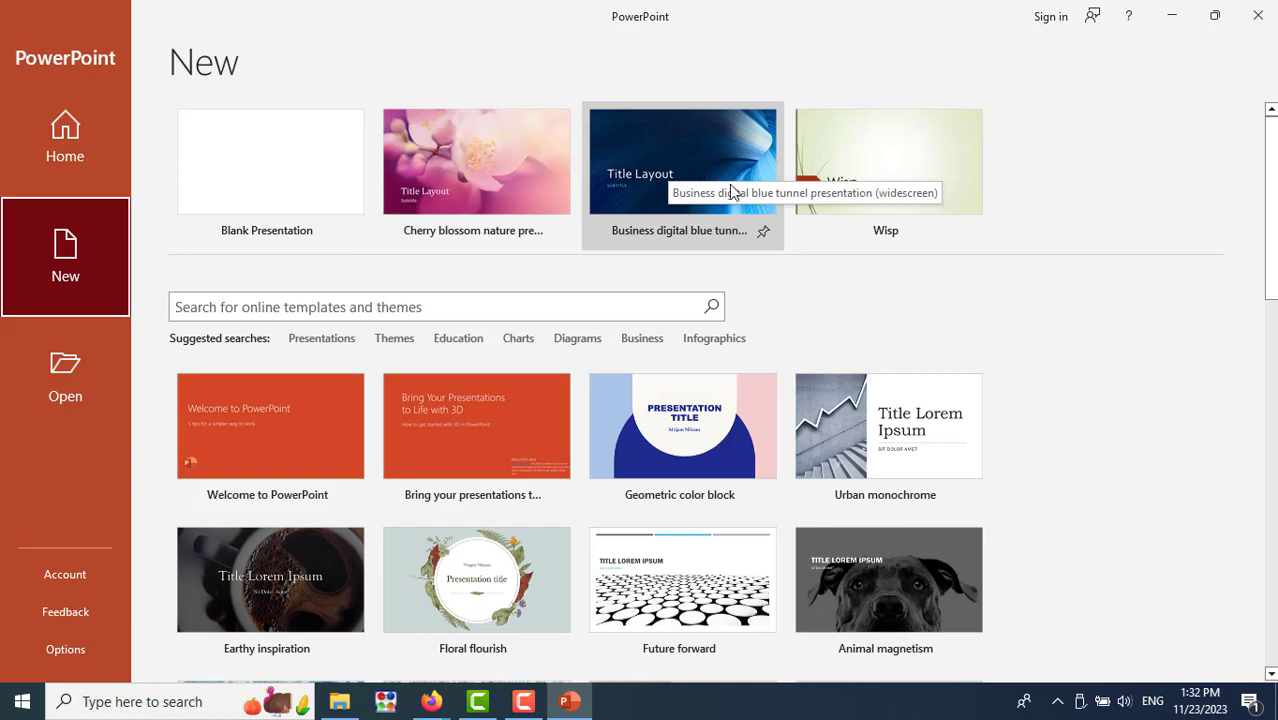
scroll(1146, 490, "down", 3)
scroll(1146, 490, "down", 5)
scroll(1146, 490, "down", 5)
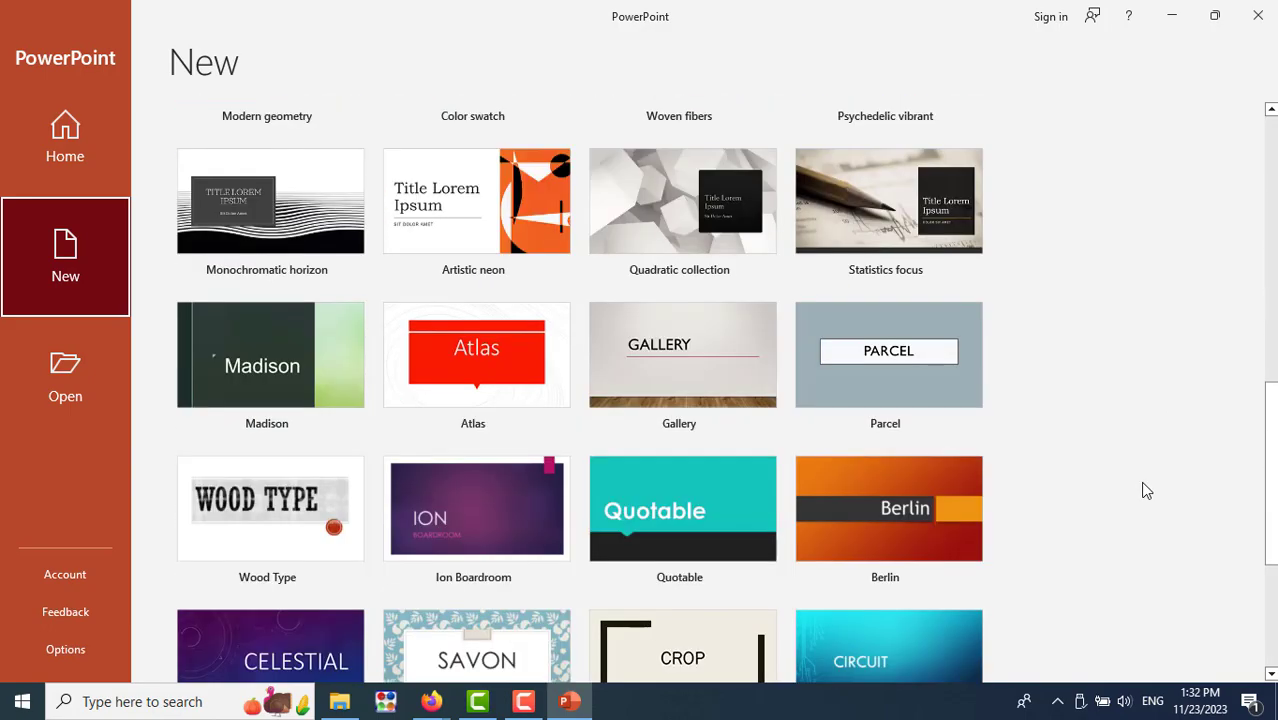
scroll(1146, 490, "down", 4)
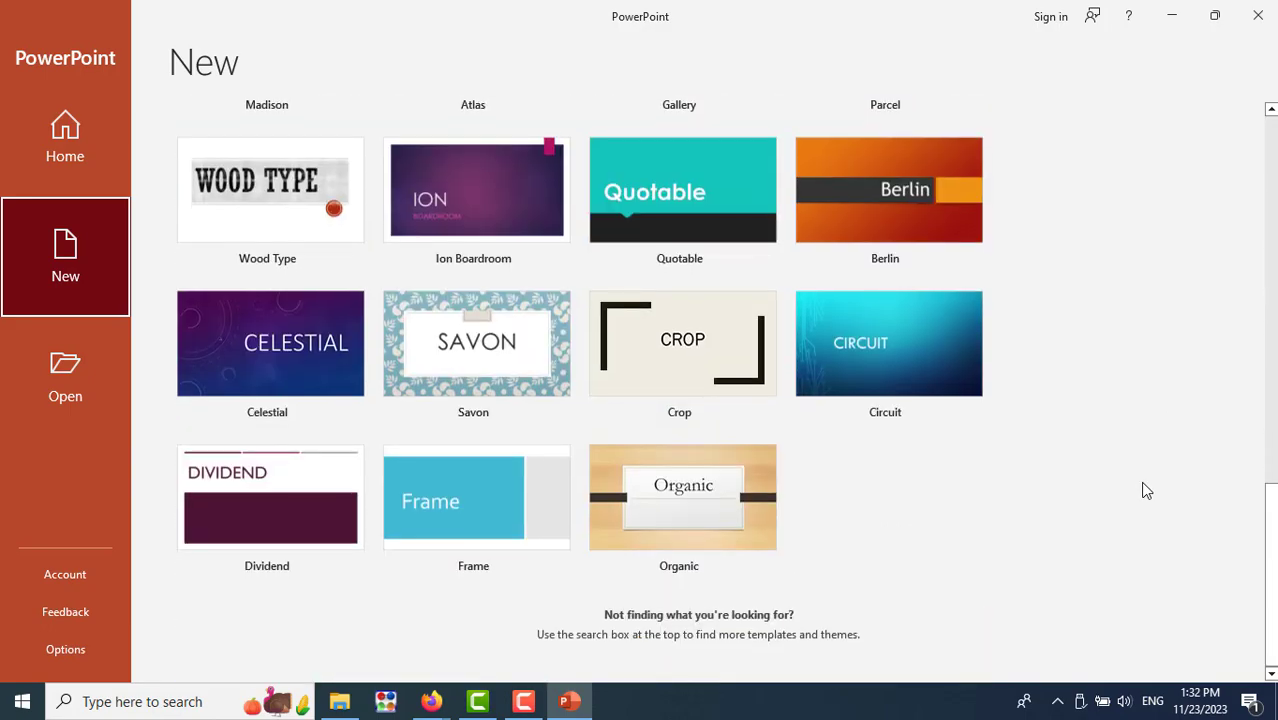
mouse_move(682, 517)
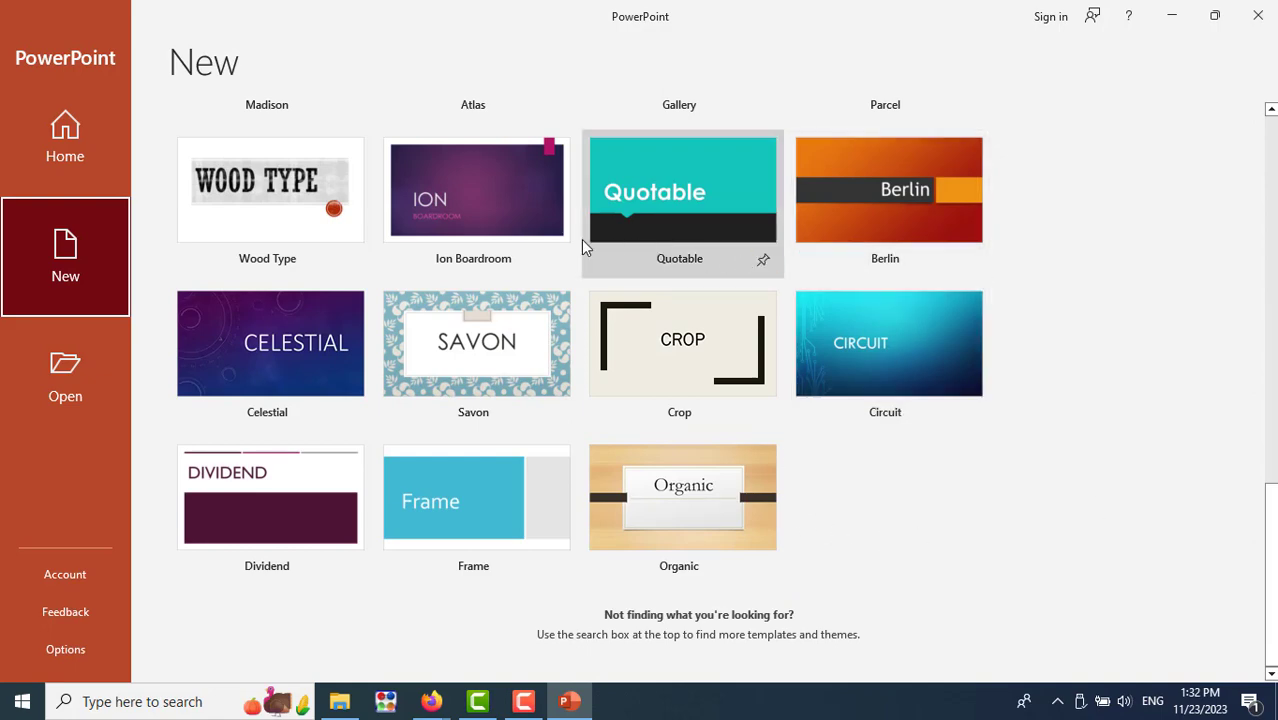
scroll(924, 550, "up", 2)
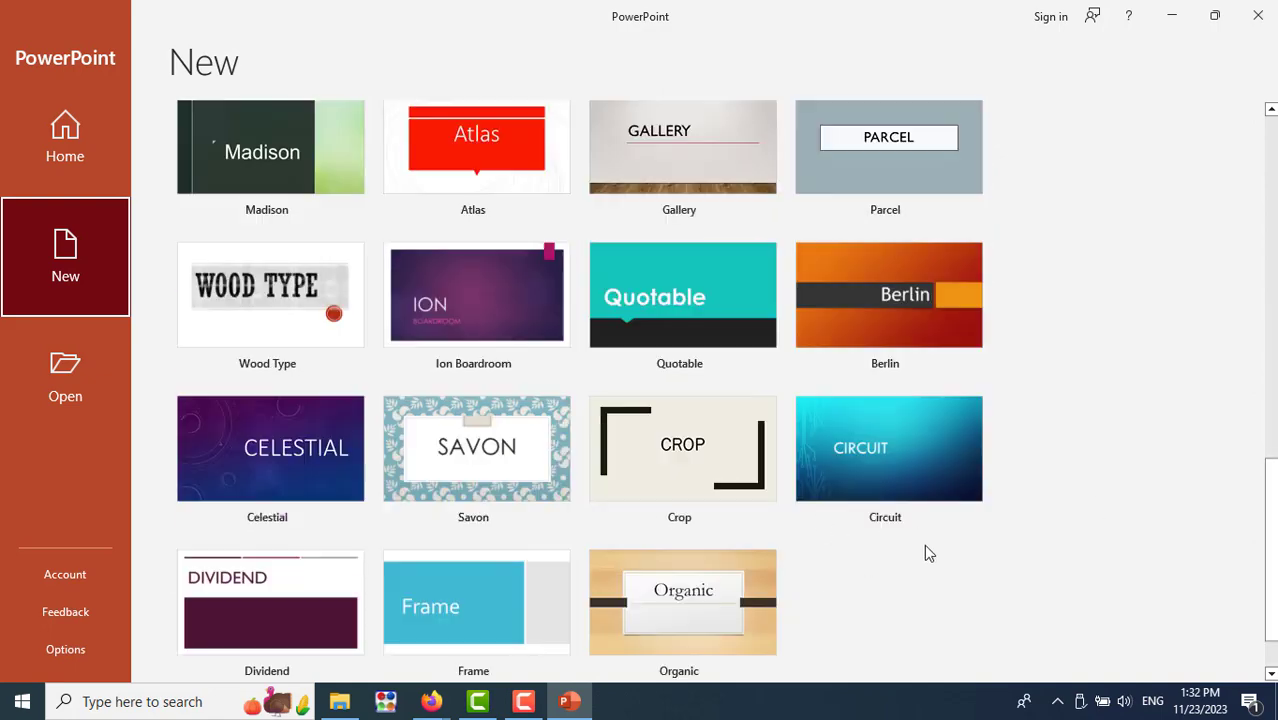
scroll(1062, 488, "up", 1)
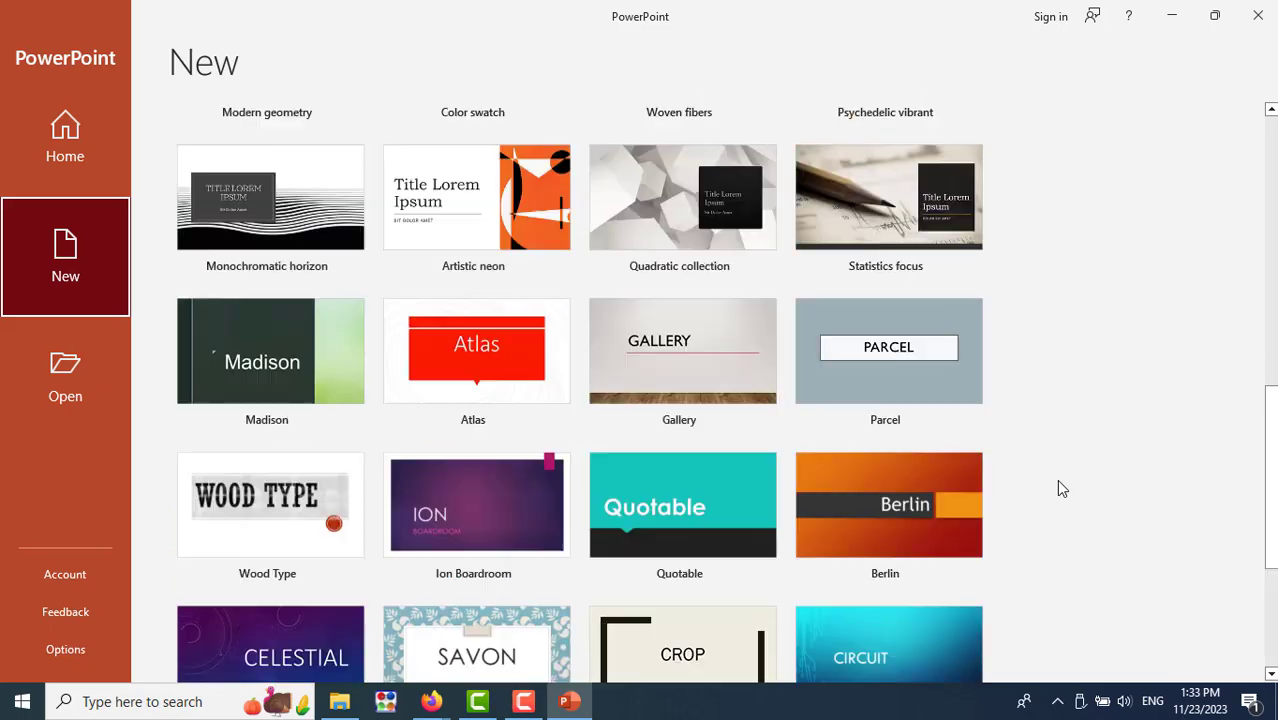
scroll(1062, 488, "up", 1)
scroll(1062, 488, "up", 1)
scroll(1062, 488, "up", 1)
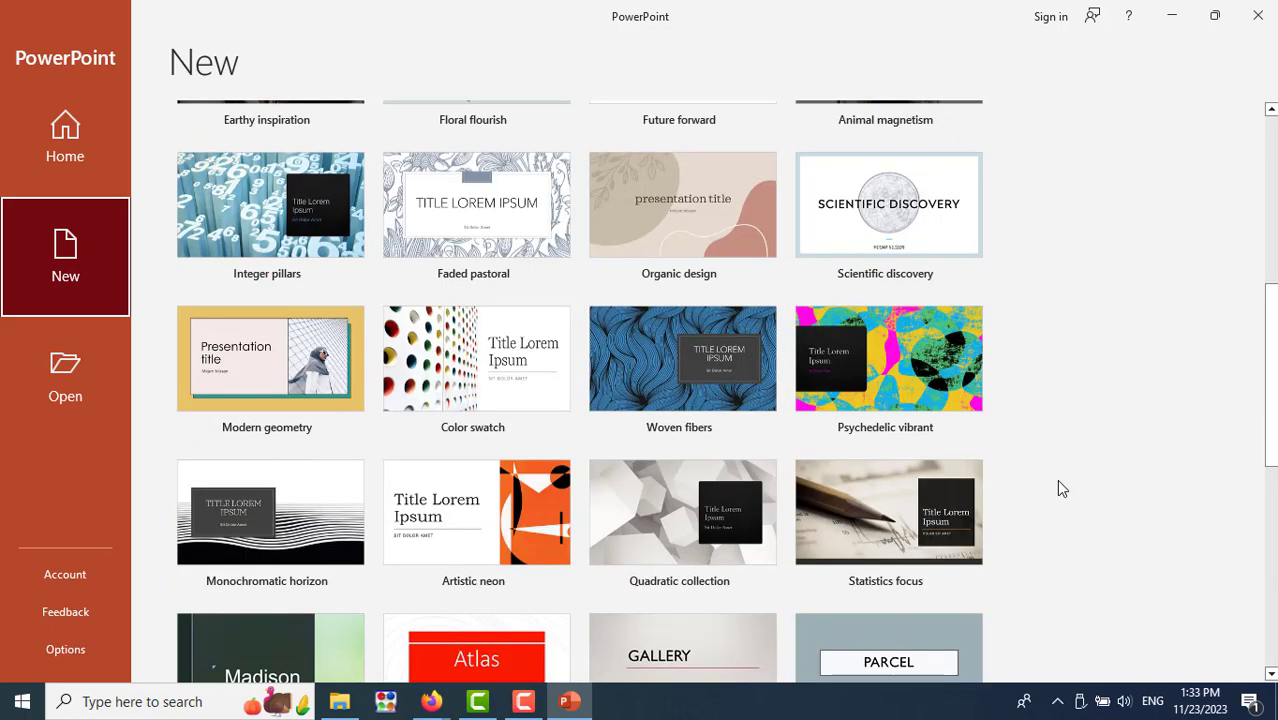
scroll(1062, 488, "up", 1)
scroll(1062, 488, "up", 1)
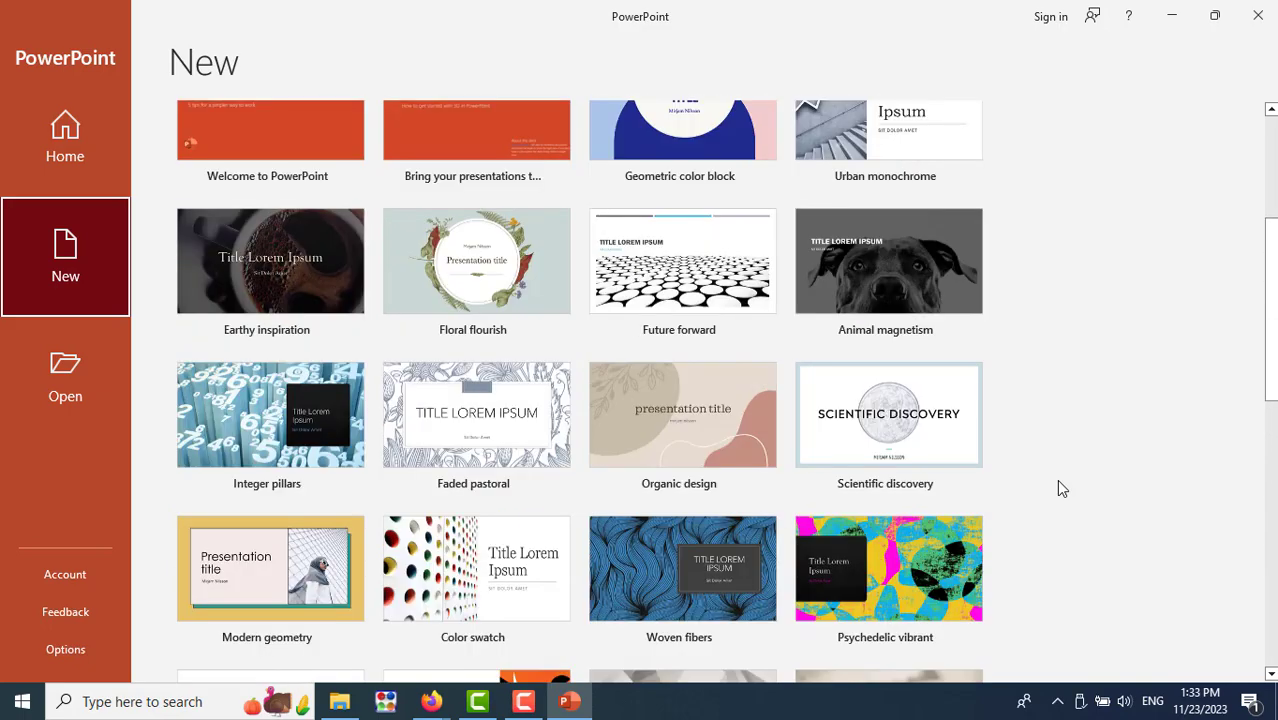
scroll(1062, 488, "up", 1)
scroll(1062, 488, "up", 1)
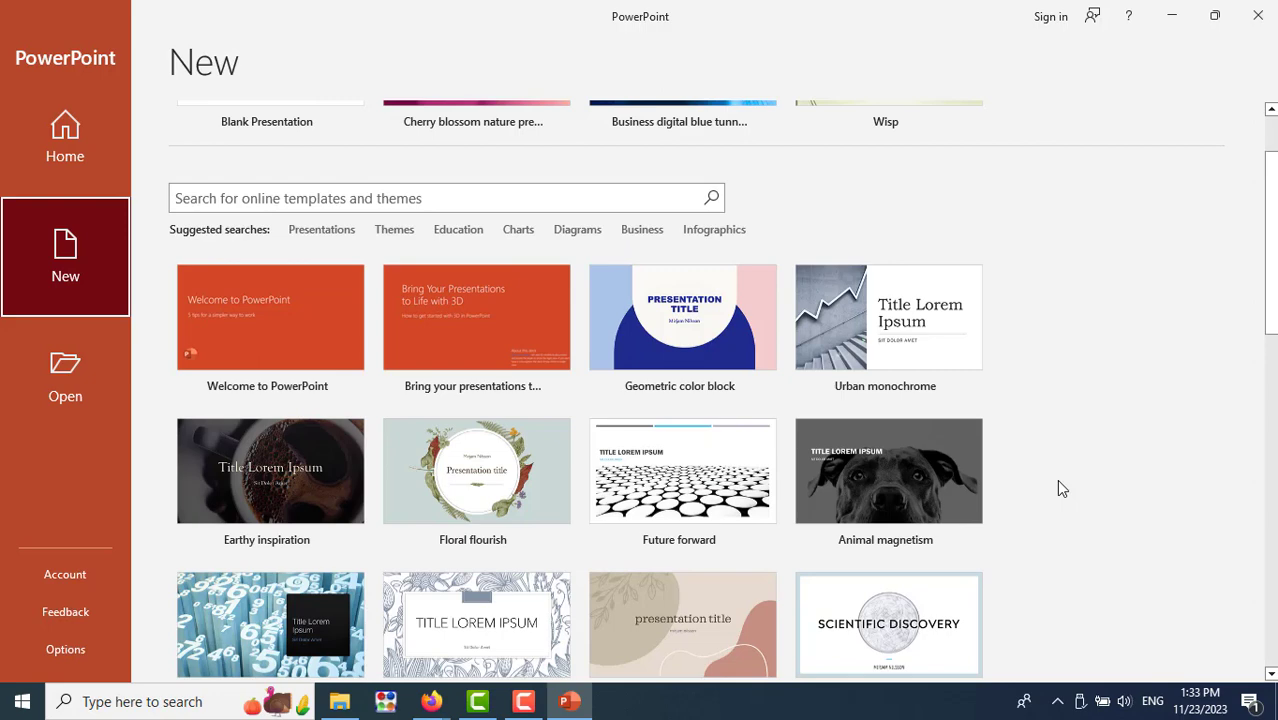
scroll(1060, 486, "up", 1)
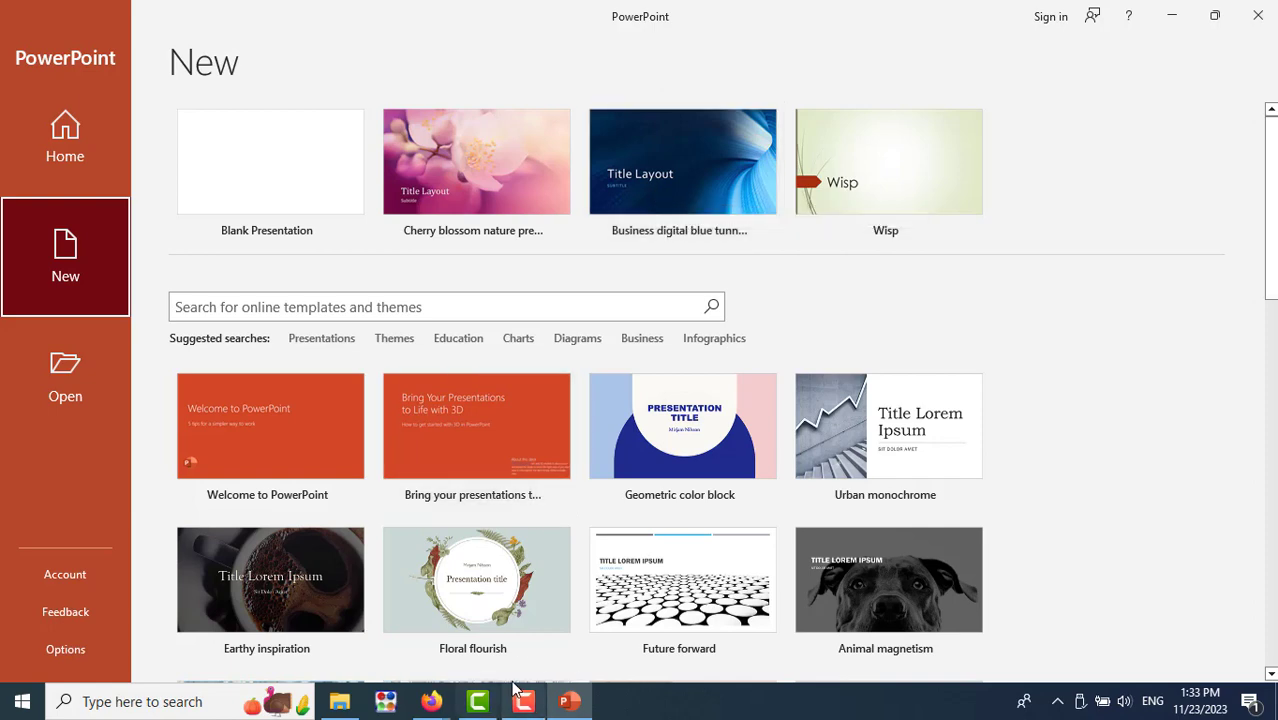
mouse_move(431, 701)
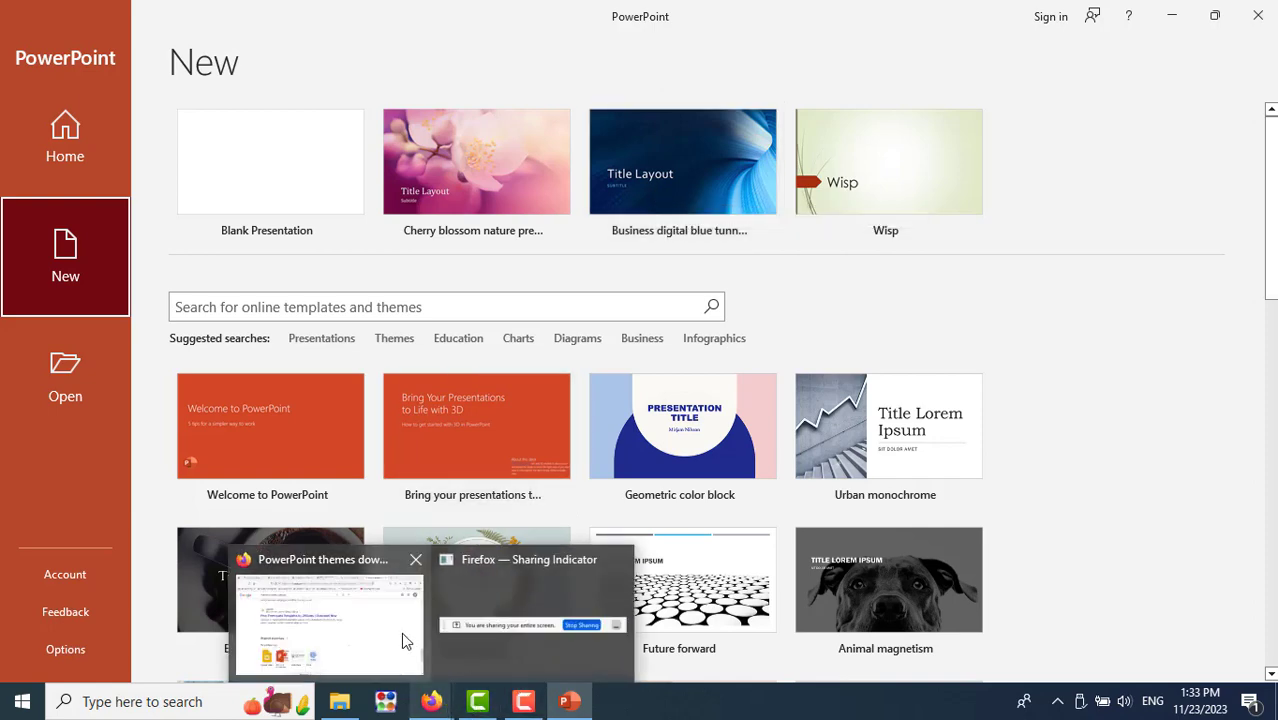
In Firefox, close the old meeting and search result tabs and reopen the class Meet link
left_click(414, 633)
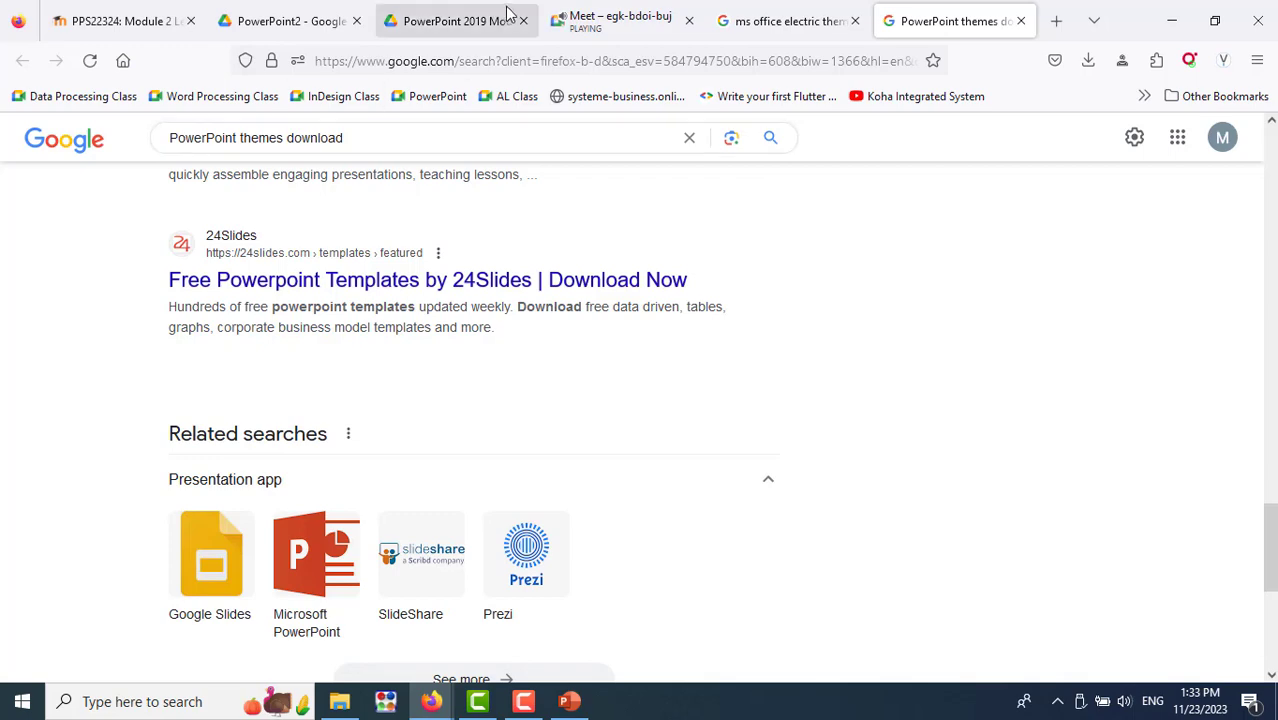
left_click(436, 27)
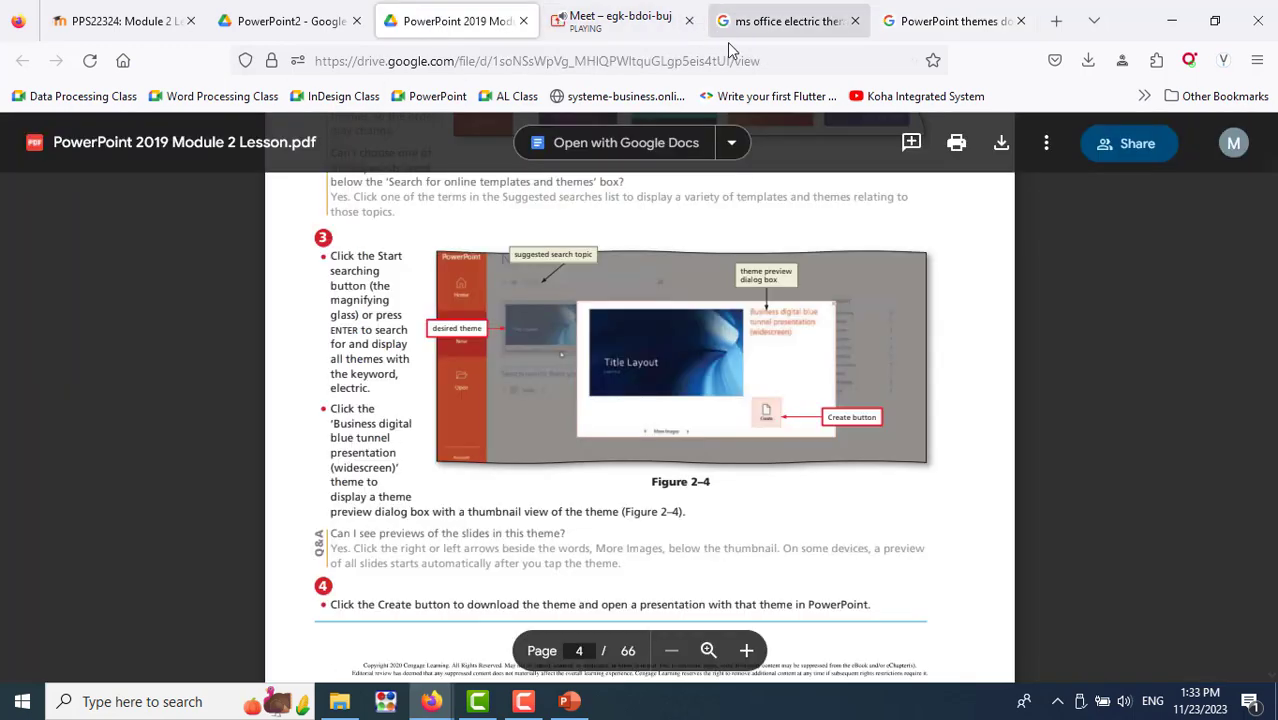
left_click(689, 21)
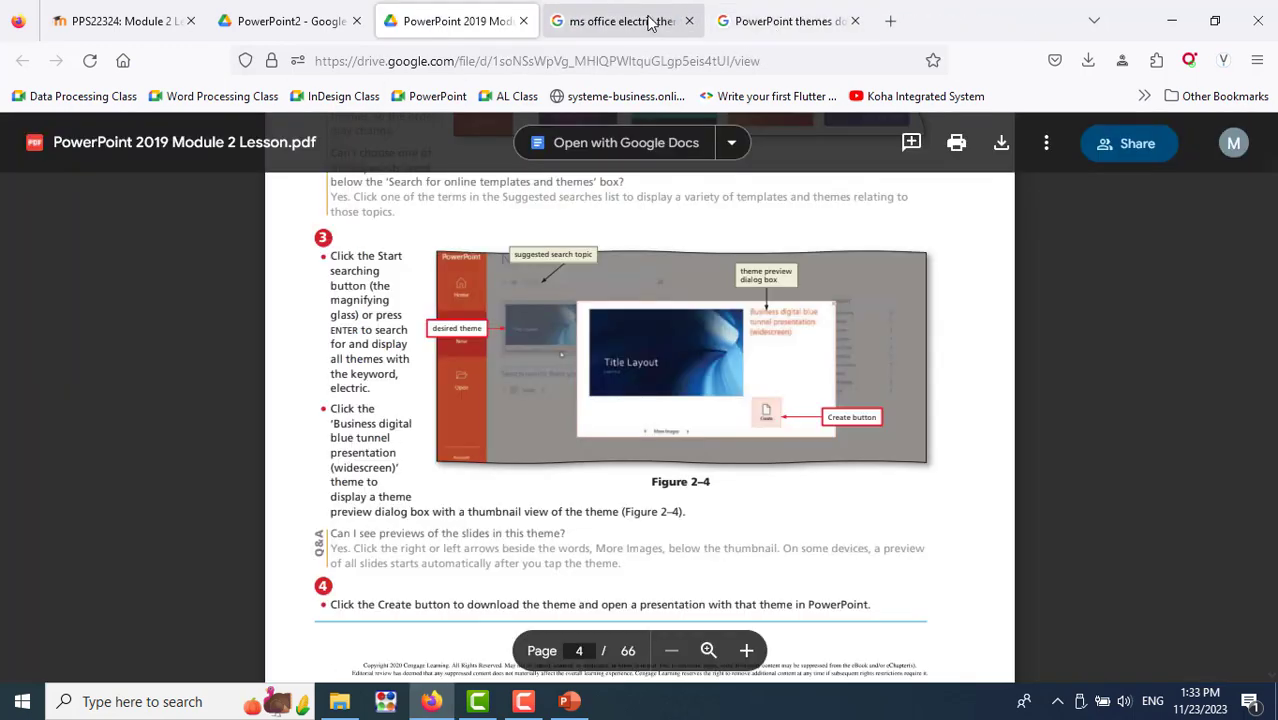
left_click(643, 21)
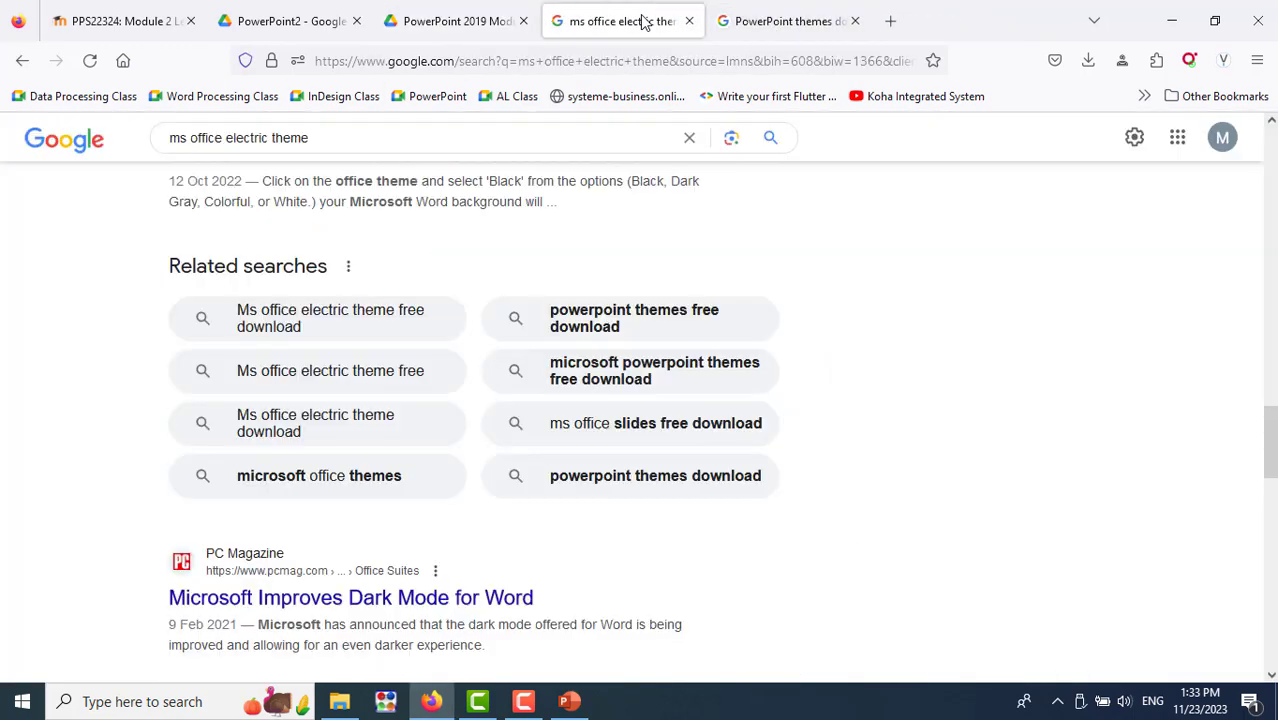
left_click(428, 96)
left_click(1022, 21)
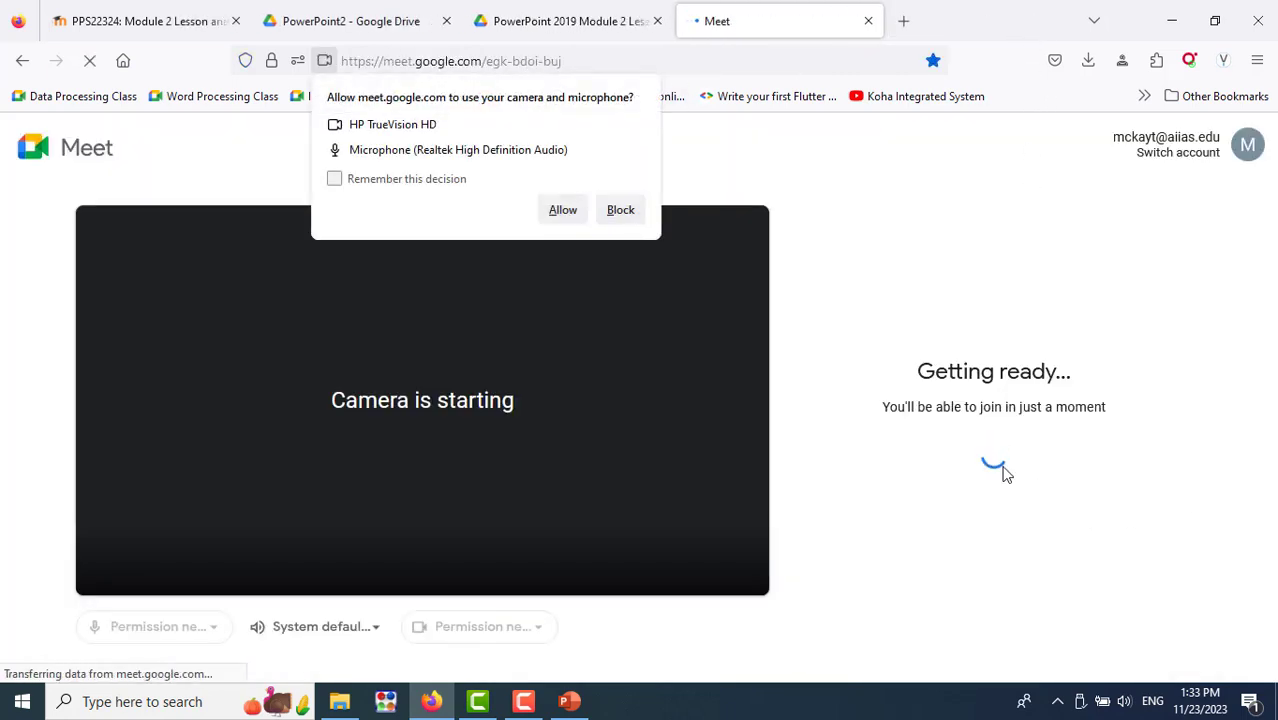
Allow camera and microphone, rejoin the class call, and unmute
left_click(563, 209)
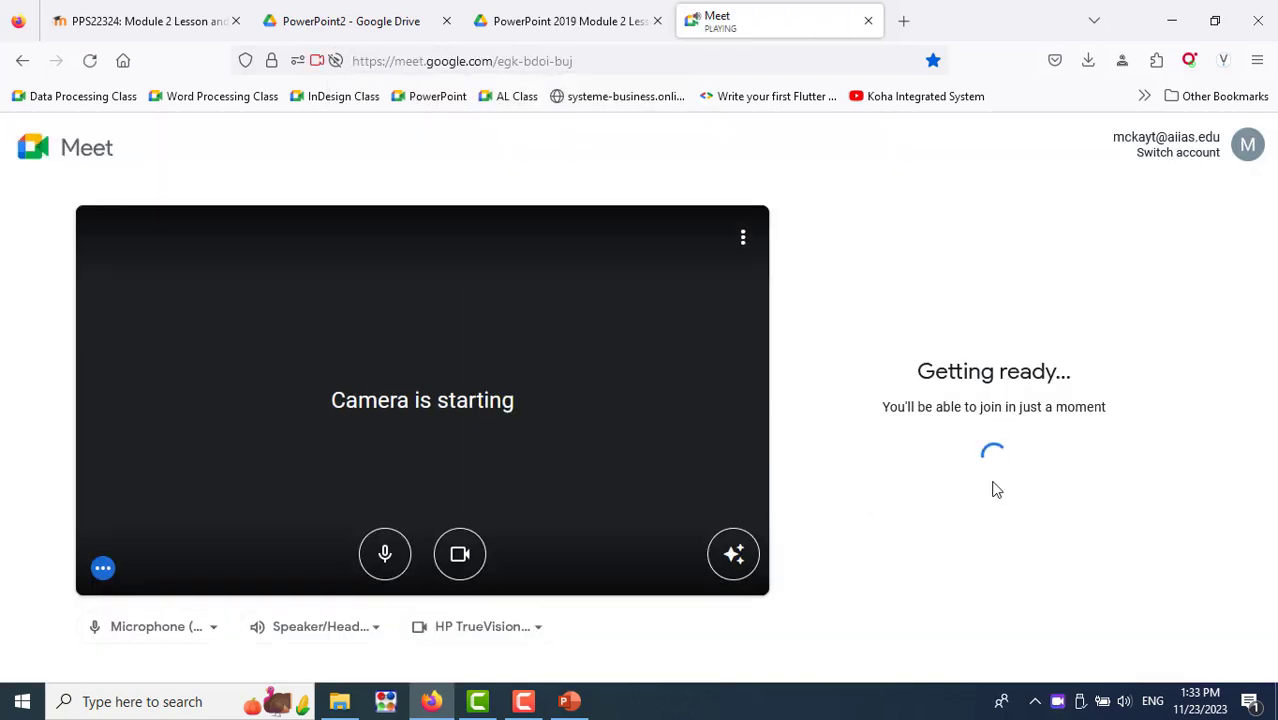
left_click(928, 390)
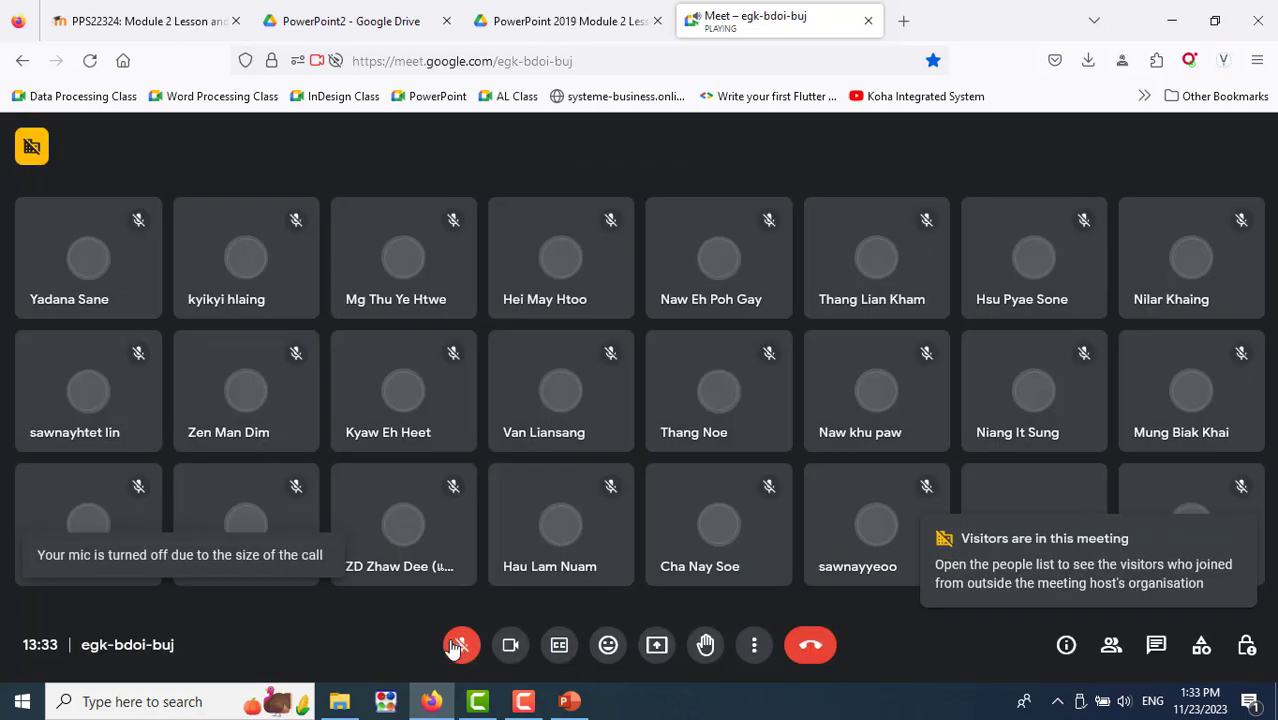
left_click(461, 648)
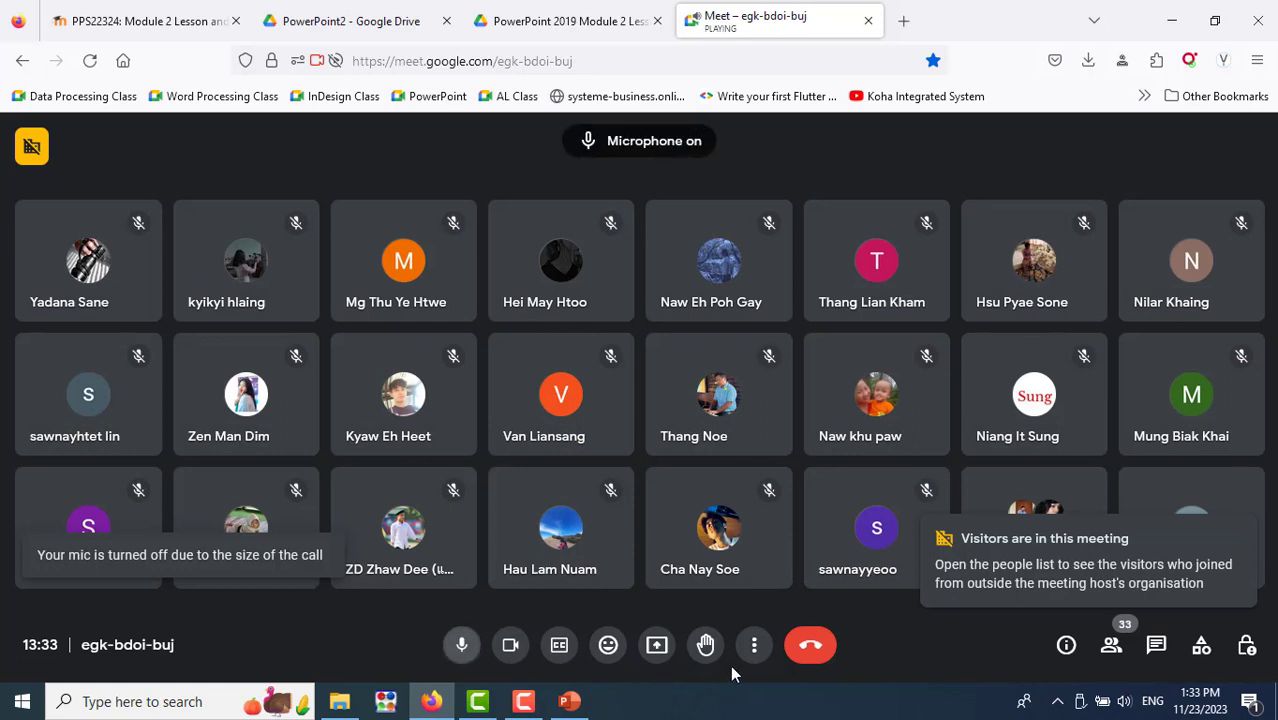
Present the entire screen to the class and hide the sharing notice
left_click(665, 652)
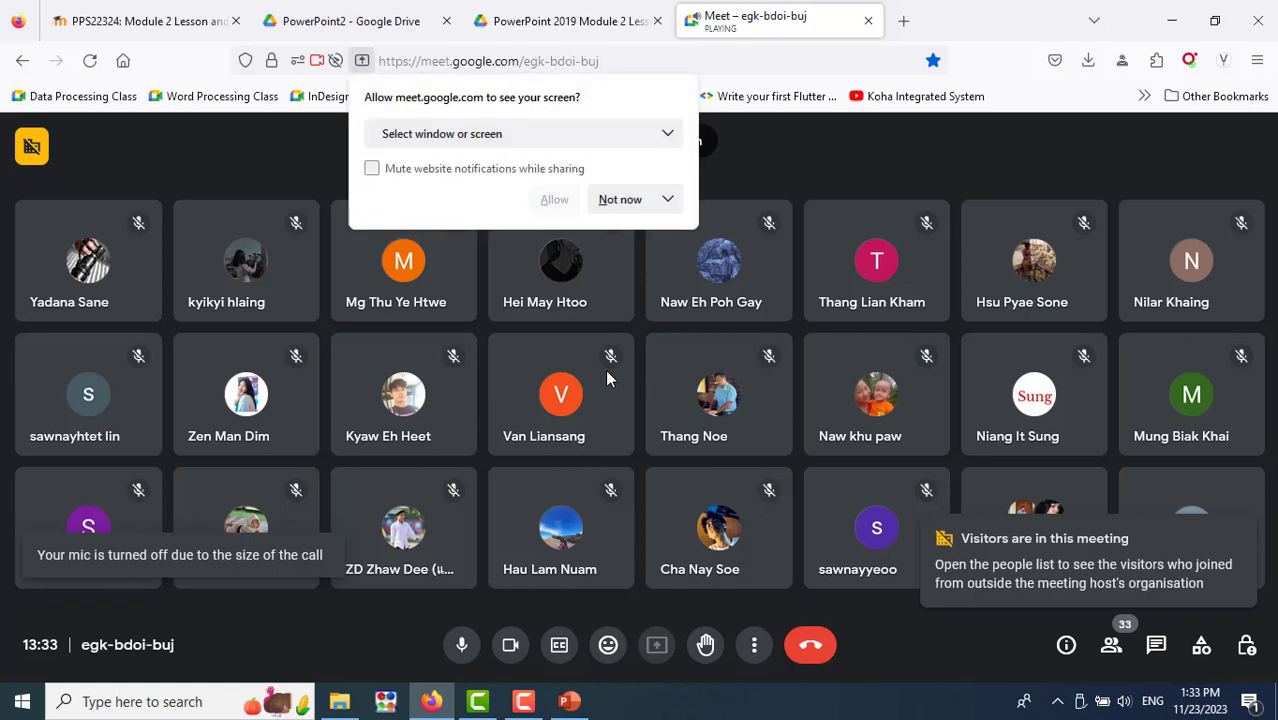
left_click(530, 133)
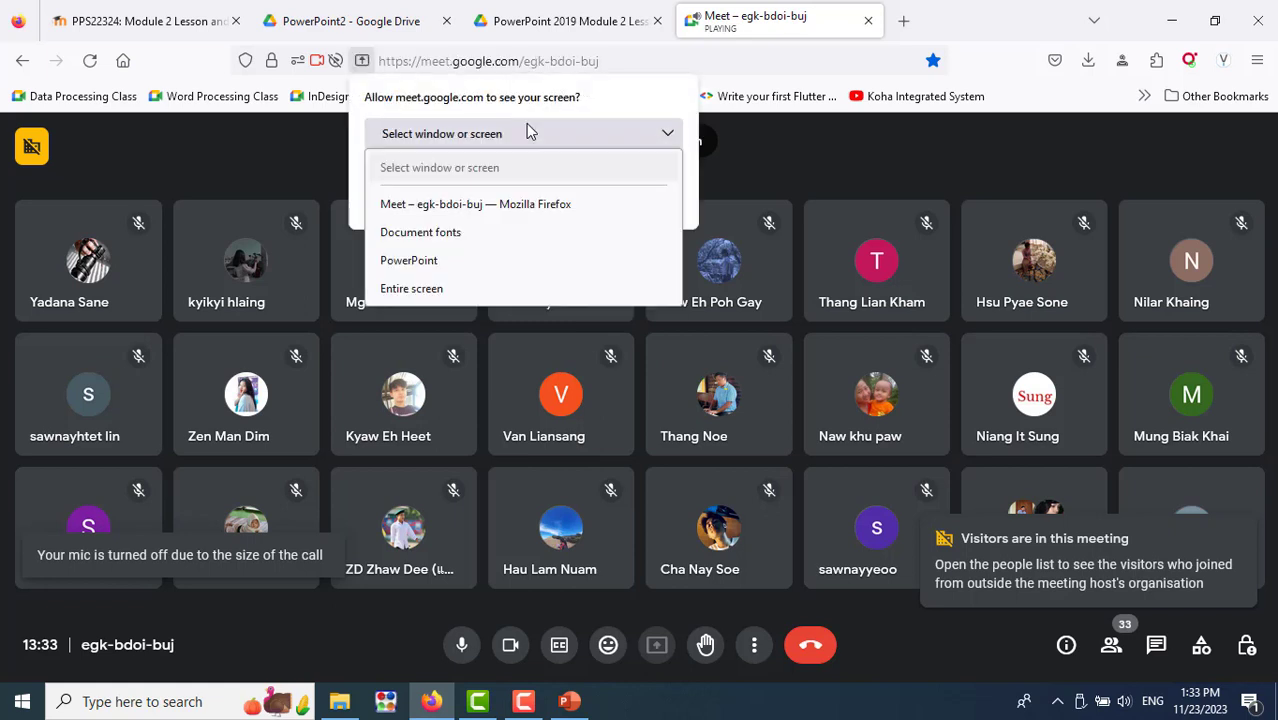
left_click(481, 288)
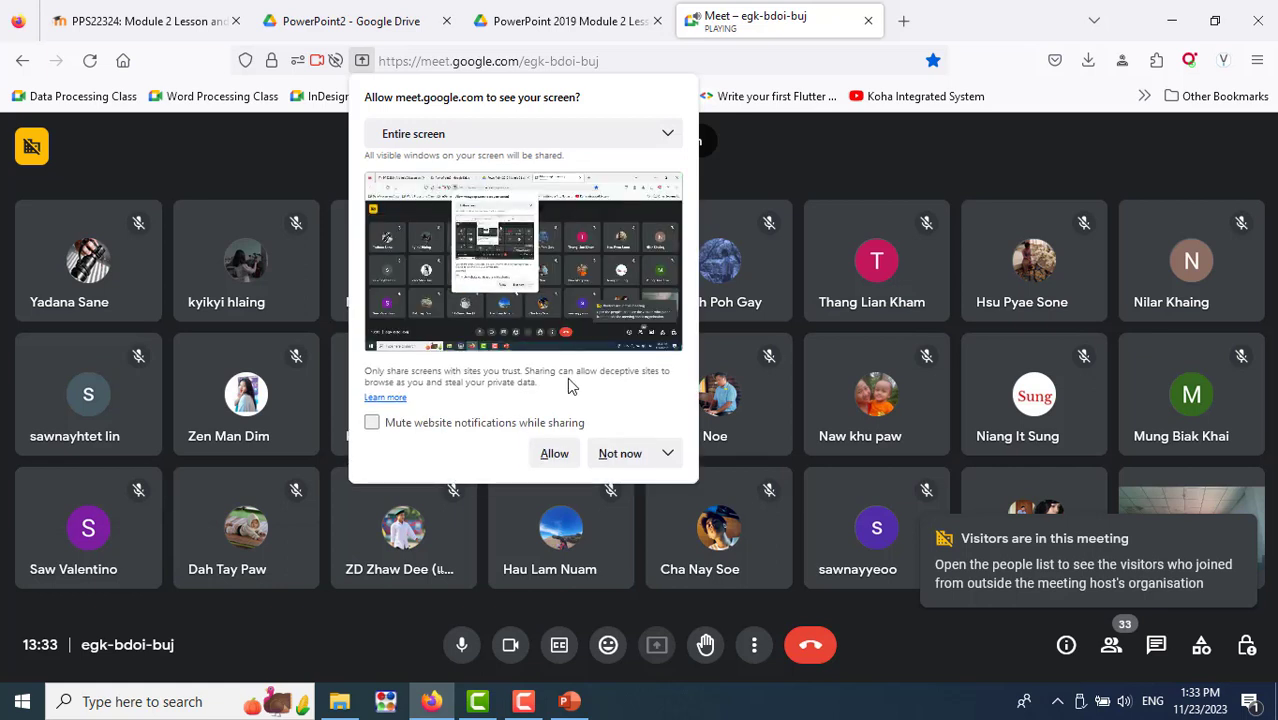
left_click(555, 454)
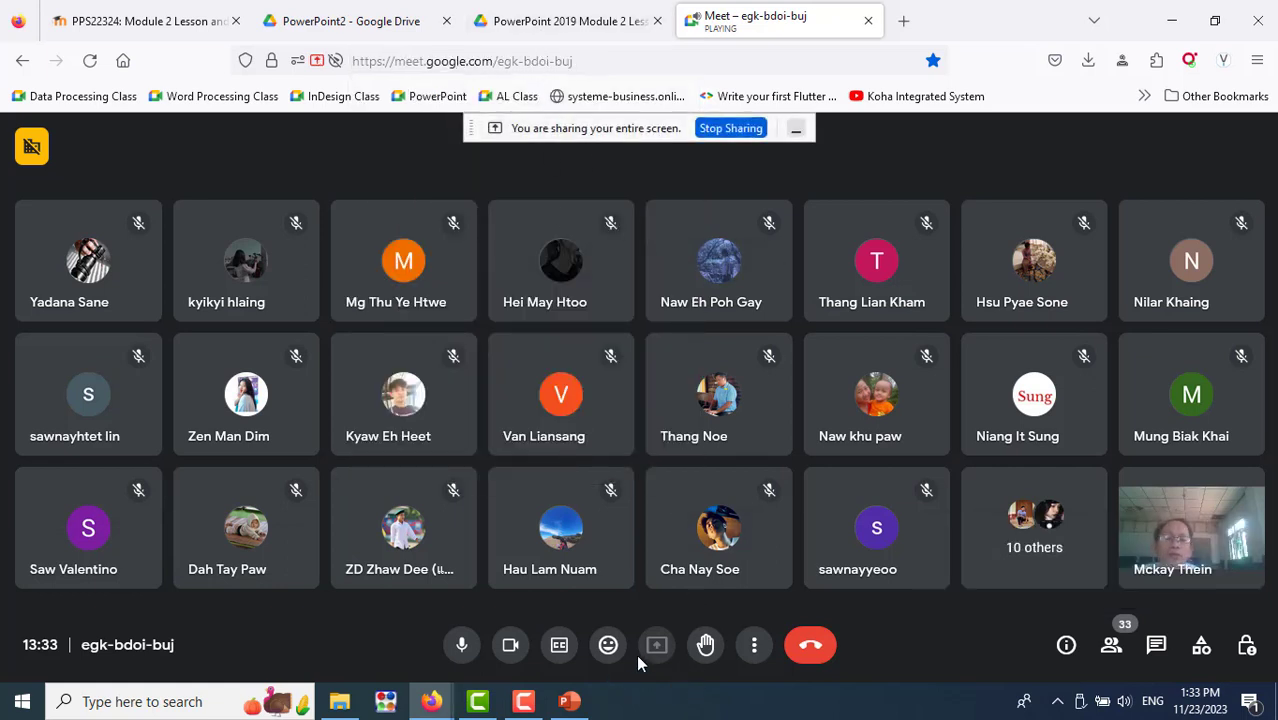
left_click(800, 130)
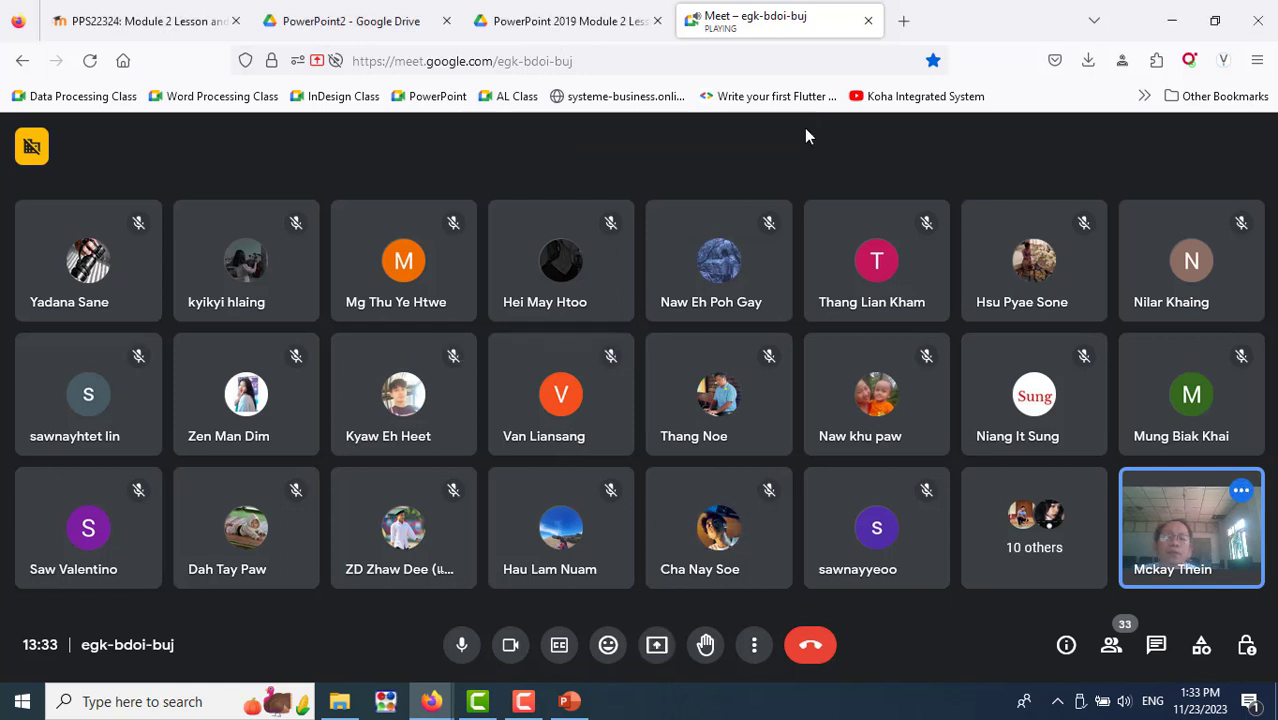
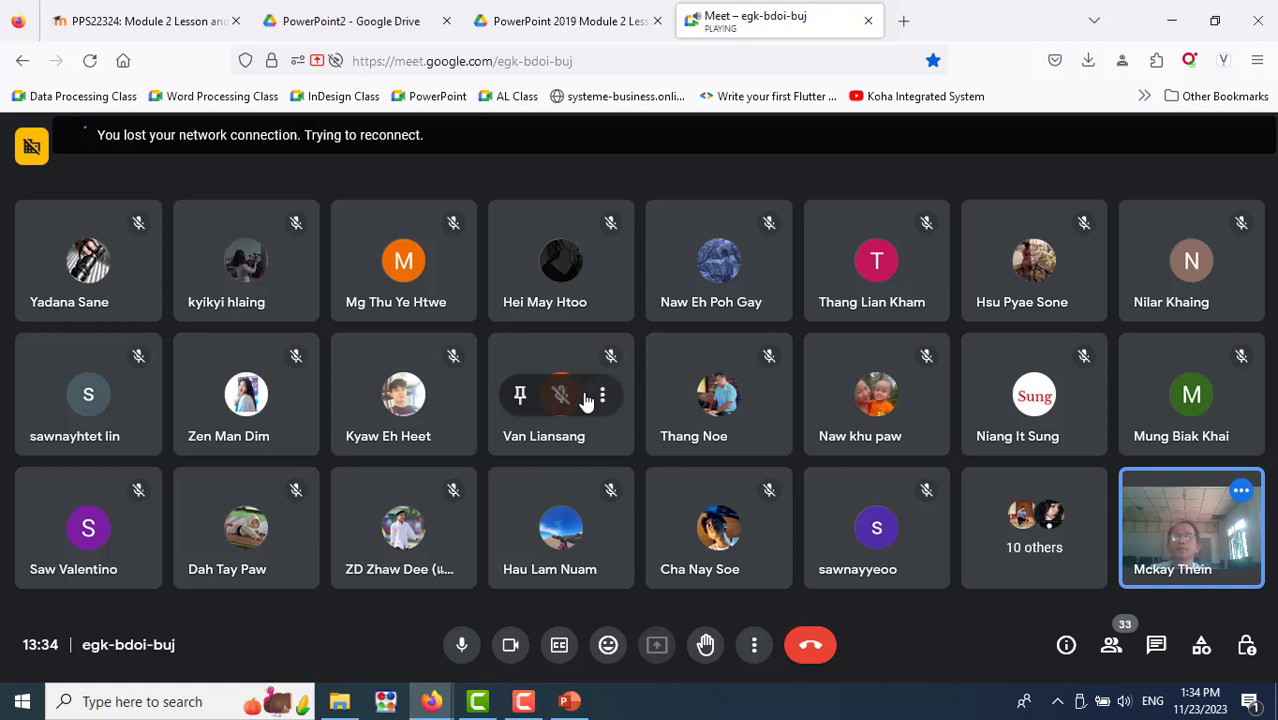
Switch Proton VPN to the NL-FREE#113076 server from the tray app
left_click(1057, 702)
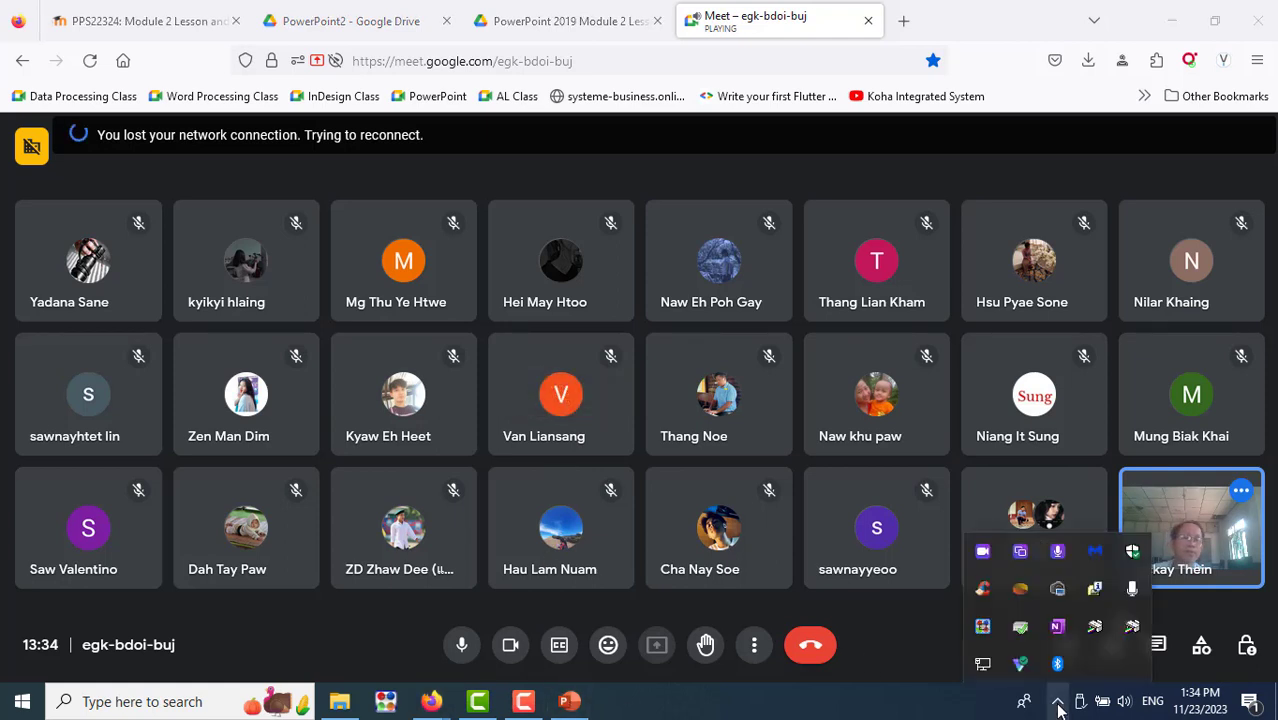
left_click(1020, 664)
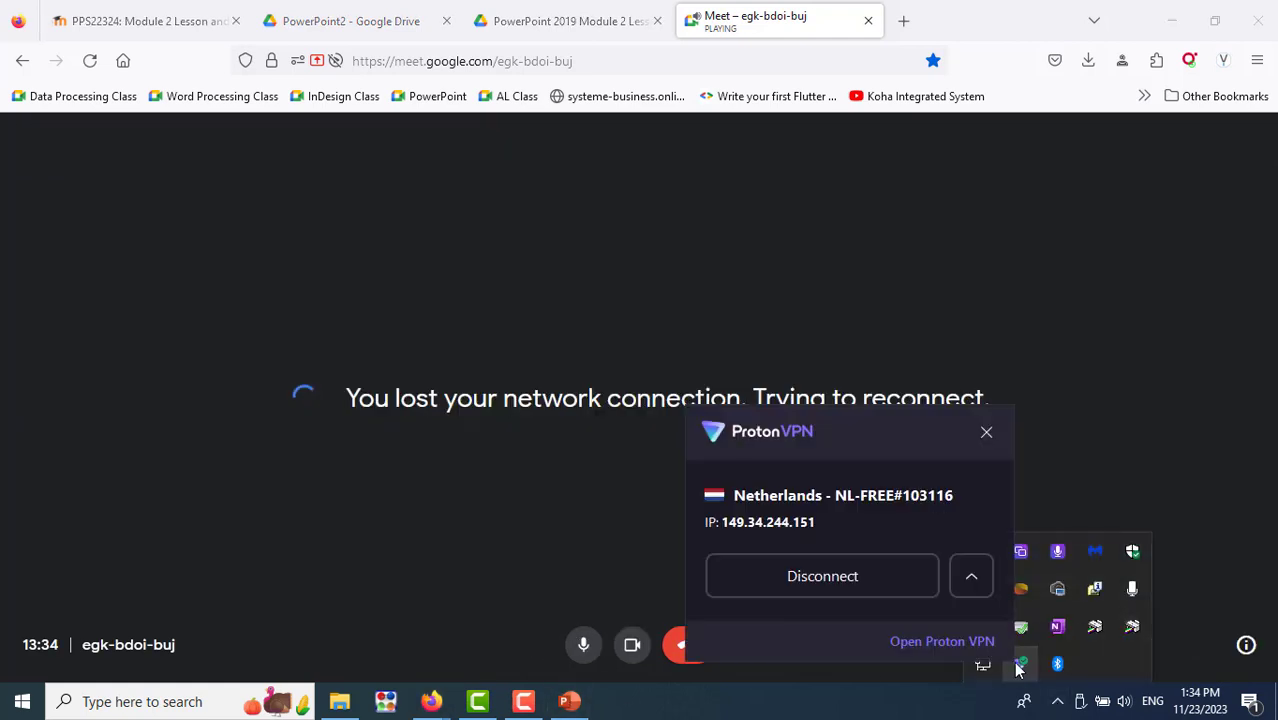
left_click(905, 645)
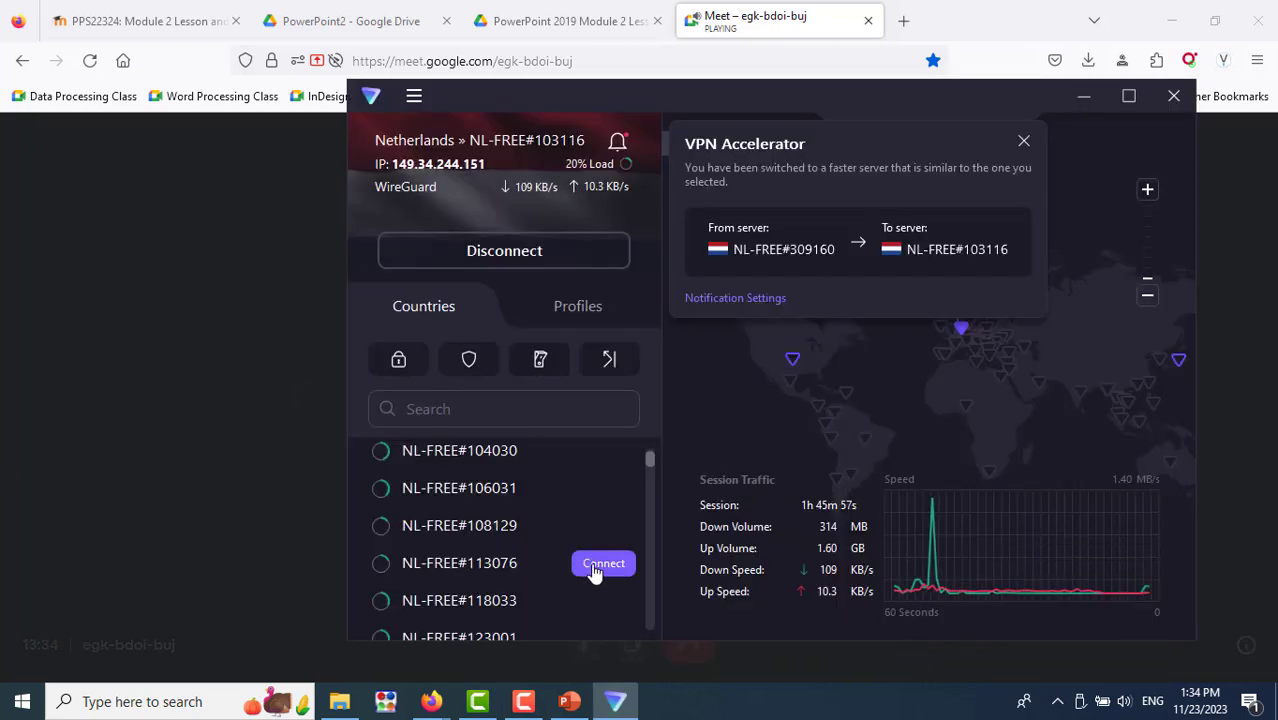
left_click(594, 568)
Dismiss the Meet screen-sharing error and cancel the stalled VPN connection
left_click(753, 20)
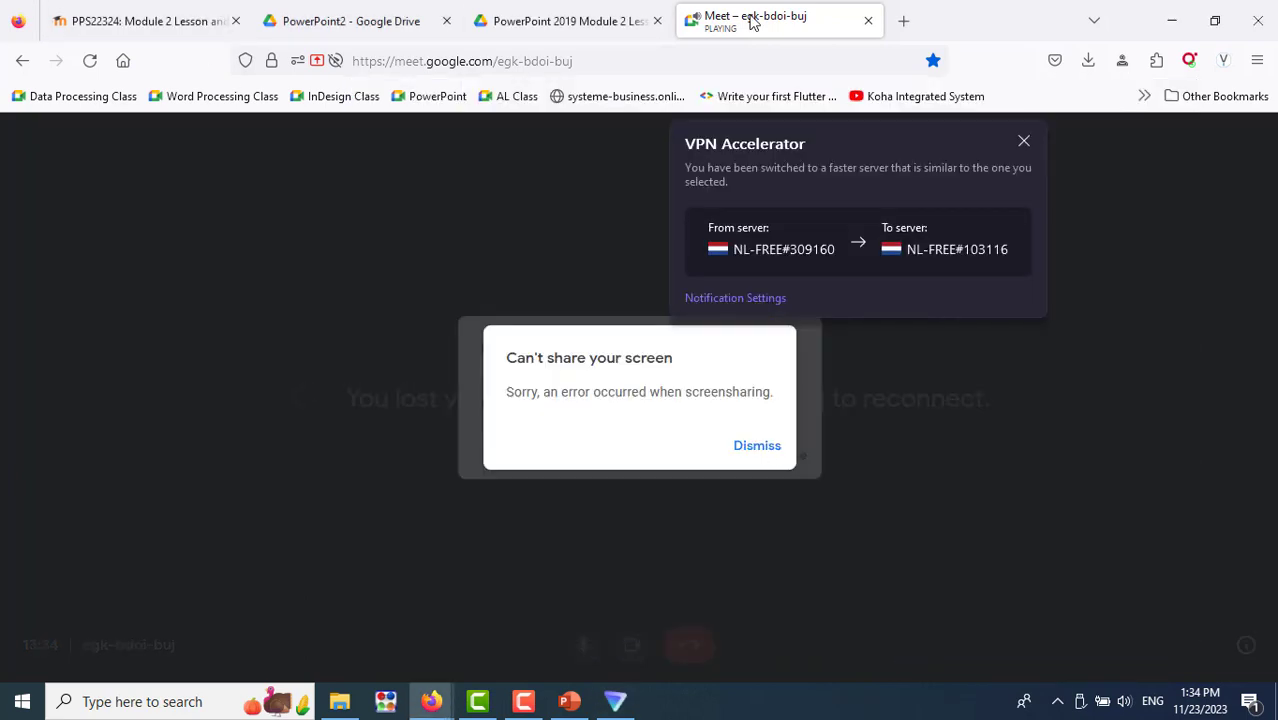
left_click(755, 446)
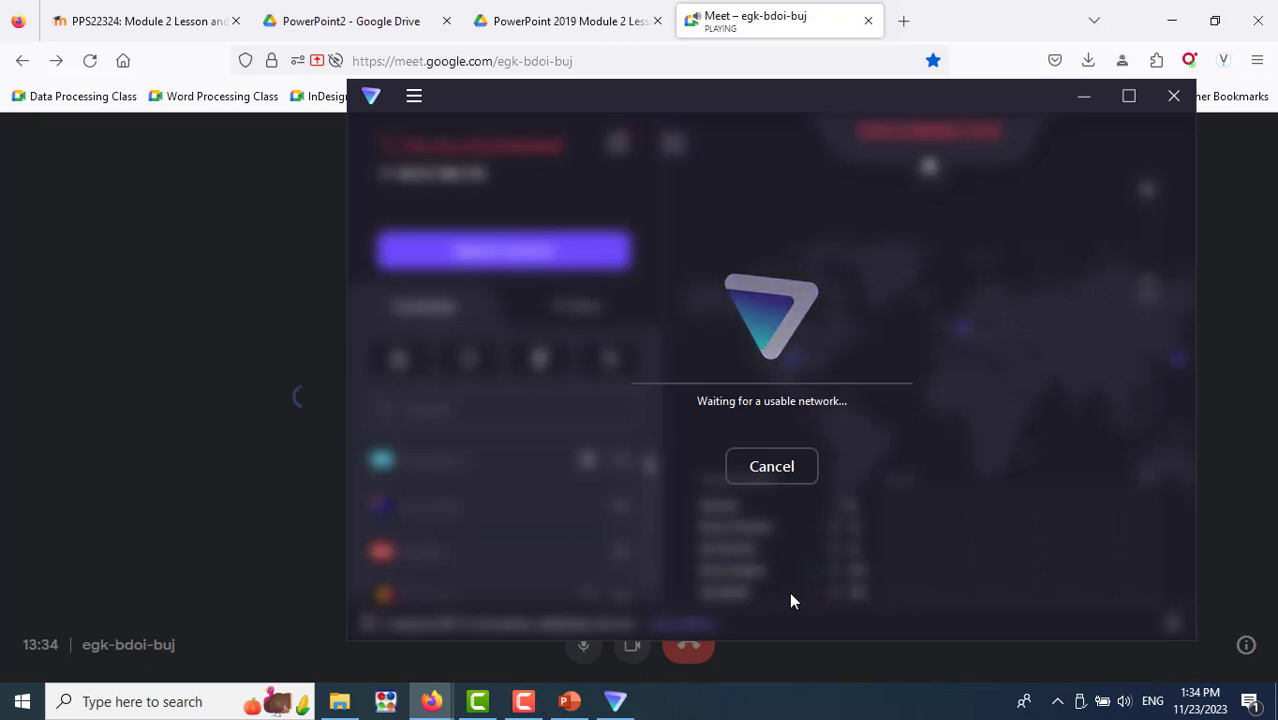
left_click(775, 471)
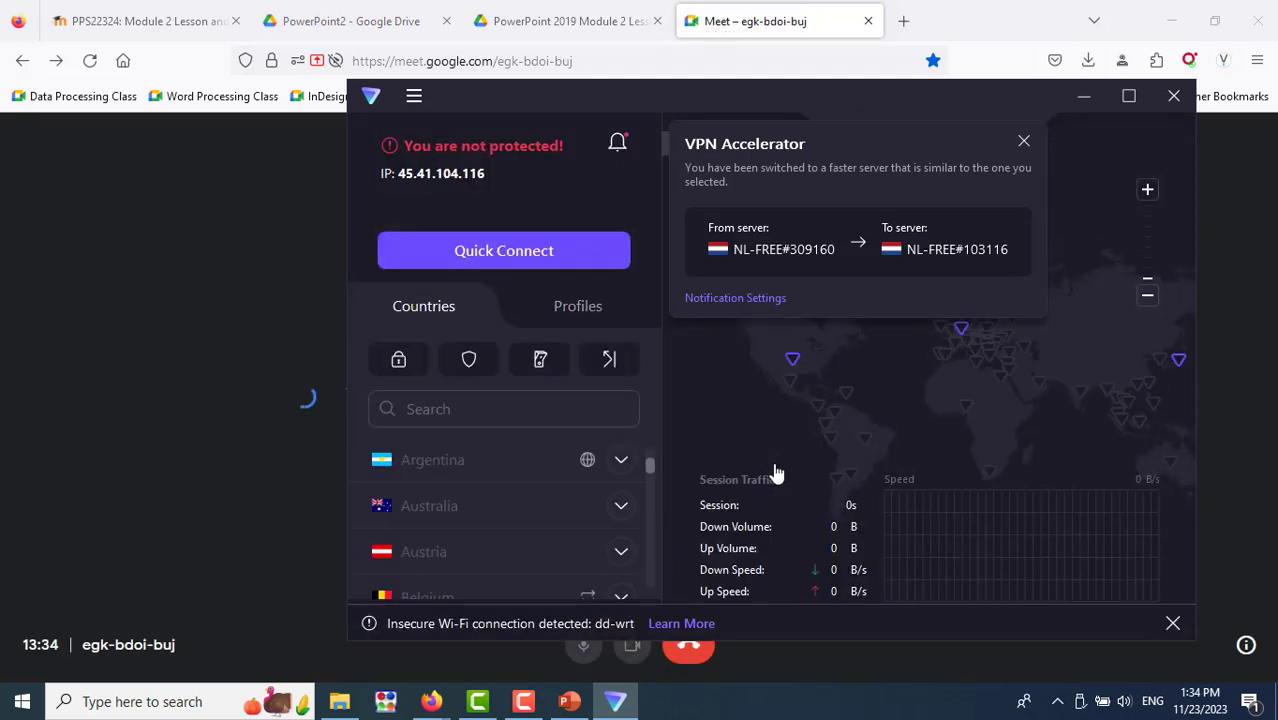
Reload the Google Meet page in Firefox
left_click(757, 14)
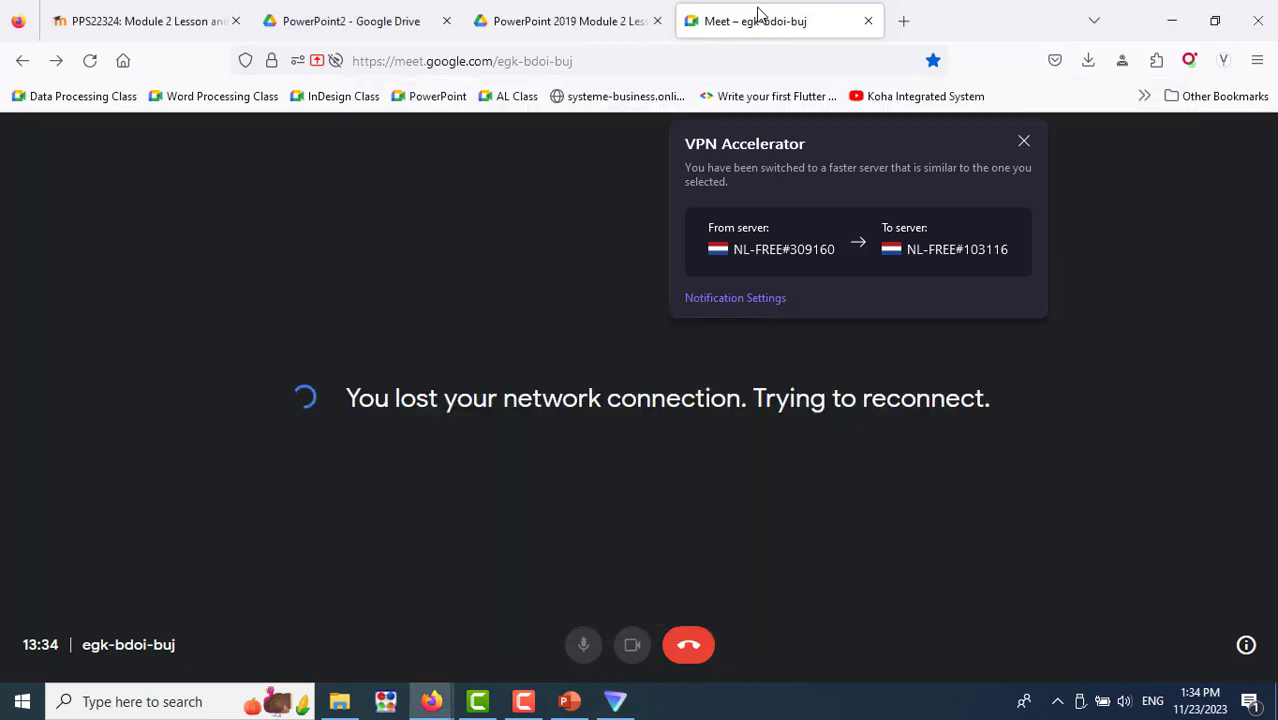
left_click(707, 52)
key("Return")
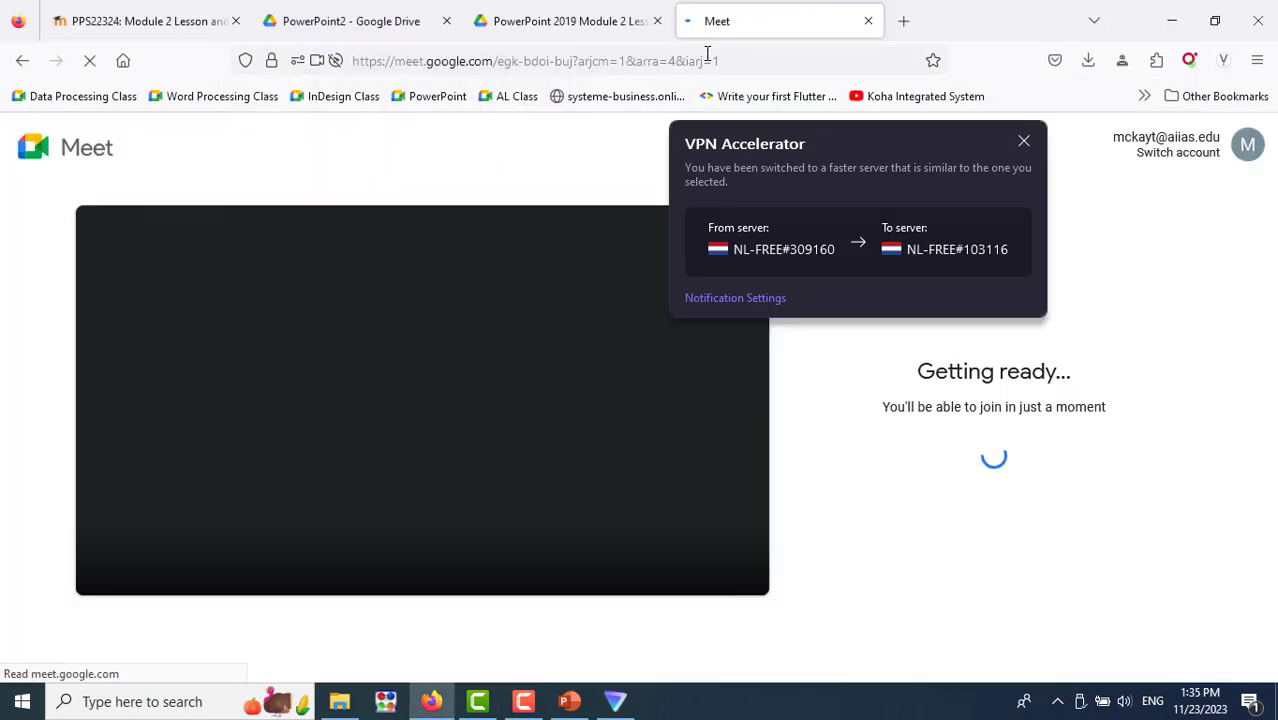
Close Proton VPN and rejoin the Meet call with the microphone on
left_click(1024, 142)
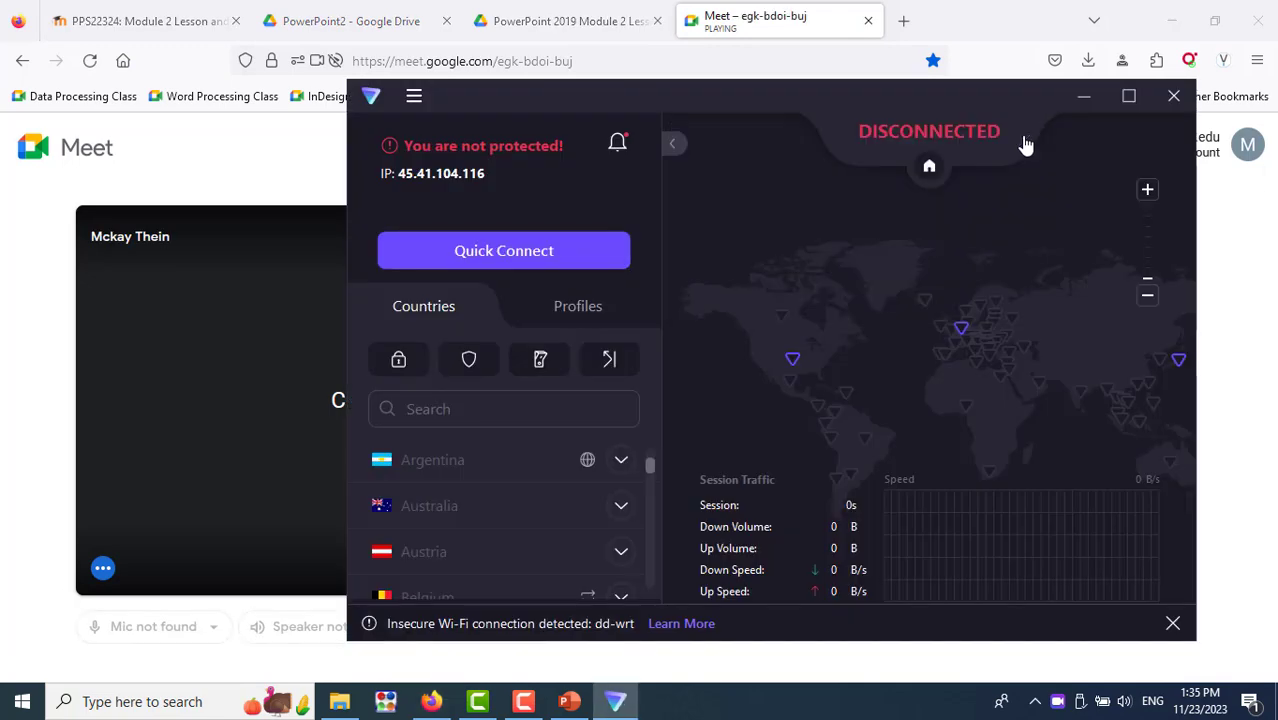
left_click(1170, 97)
left_click(930, 418)
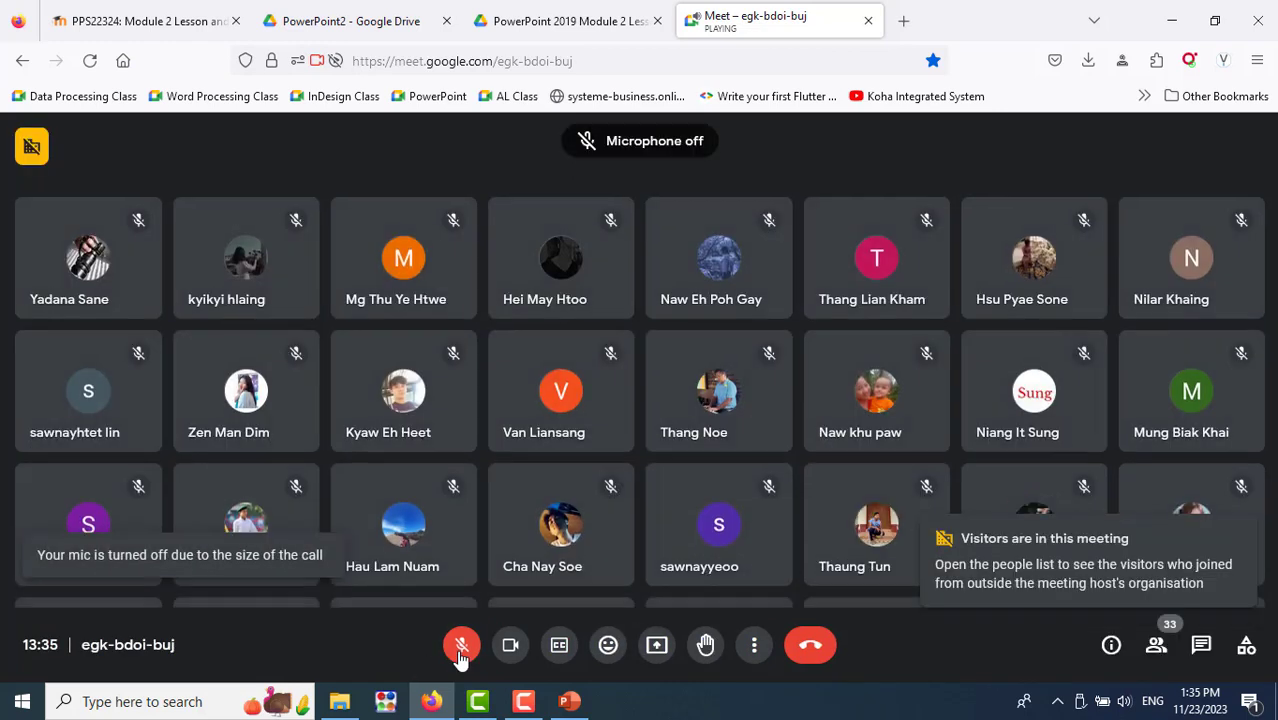
left_click(460, 656)
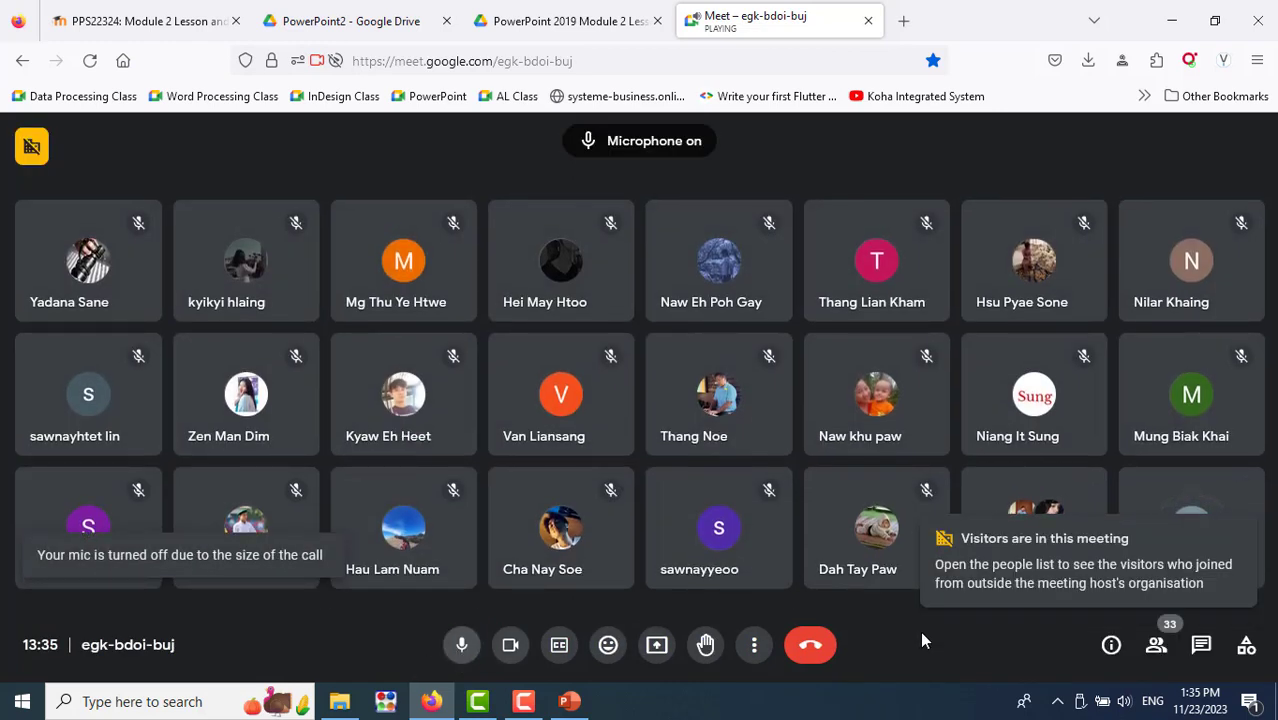
Present the entire screen to the meeting and allow sharing
left_click(657, 648)
left_click(503, 136)
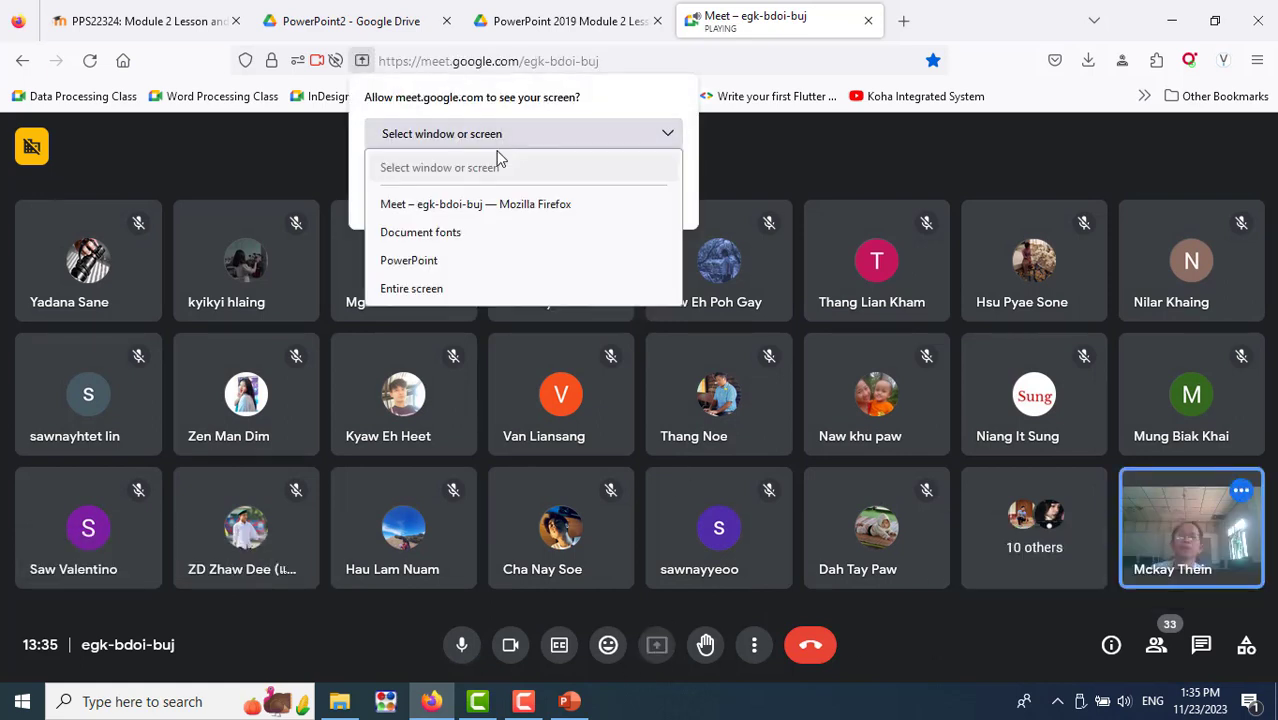
left_click(446, 289)
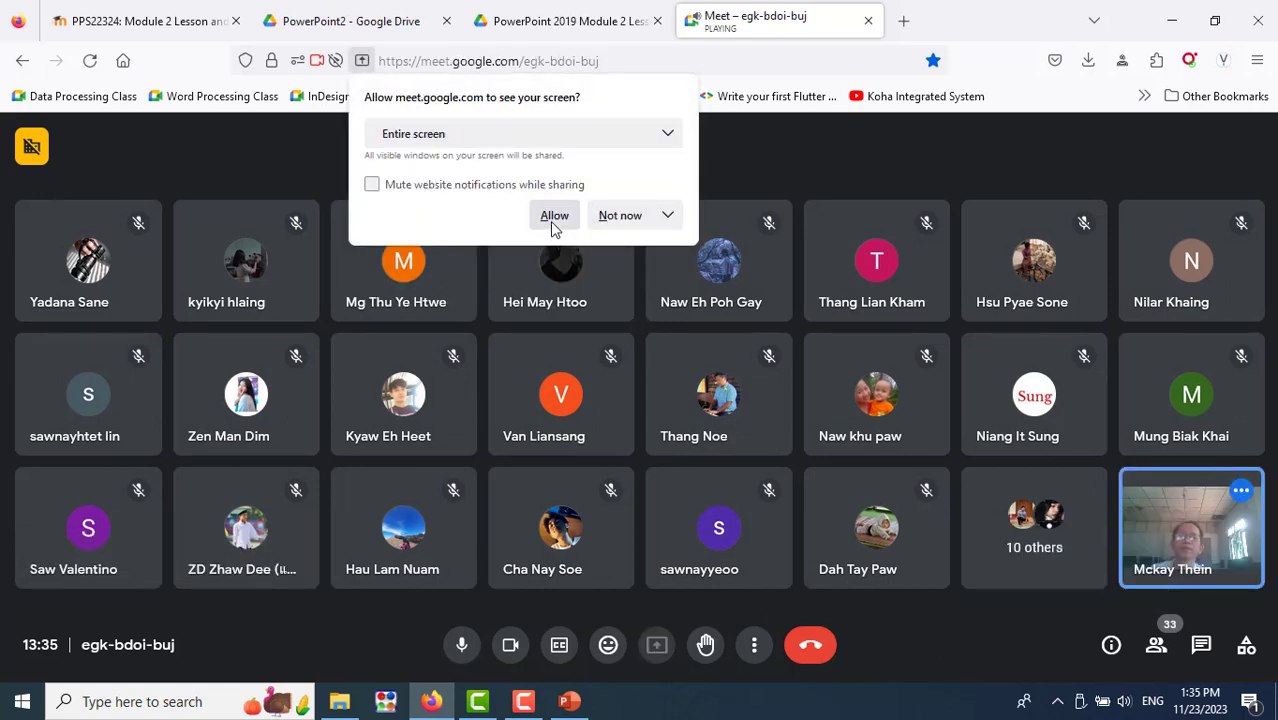
left_click(553, 217)
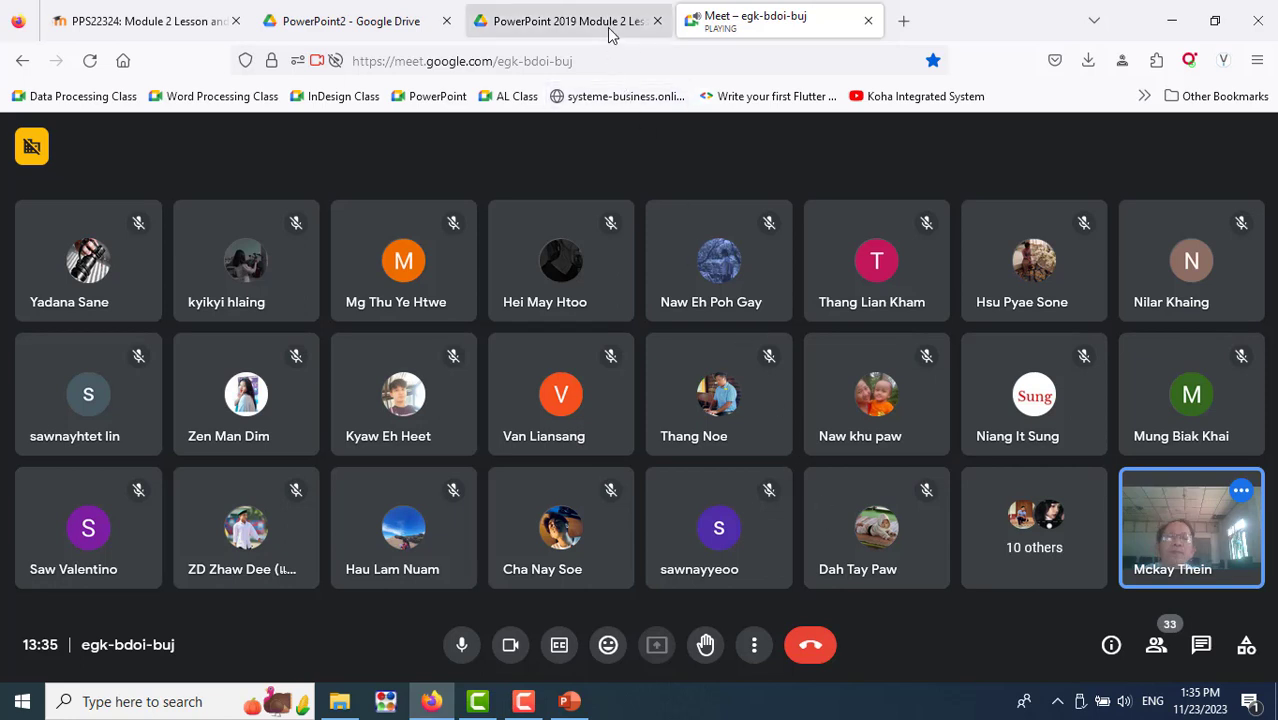
Glance at the lesson PDF, then return to Meet and hide the sharing notice
left_click(566, 21)
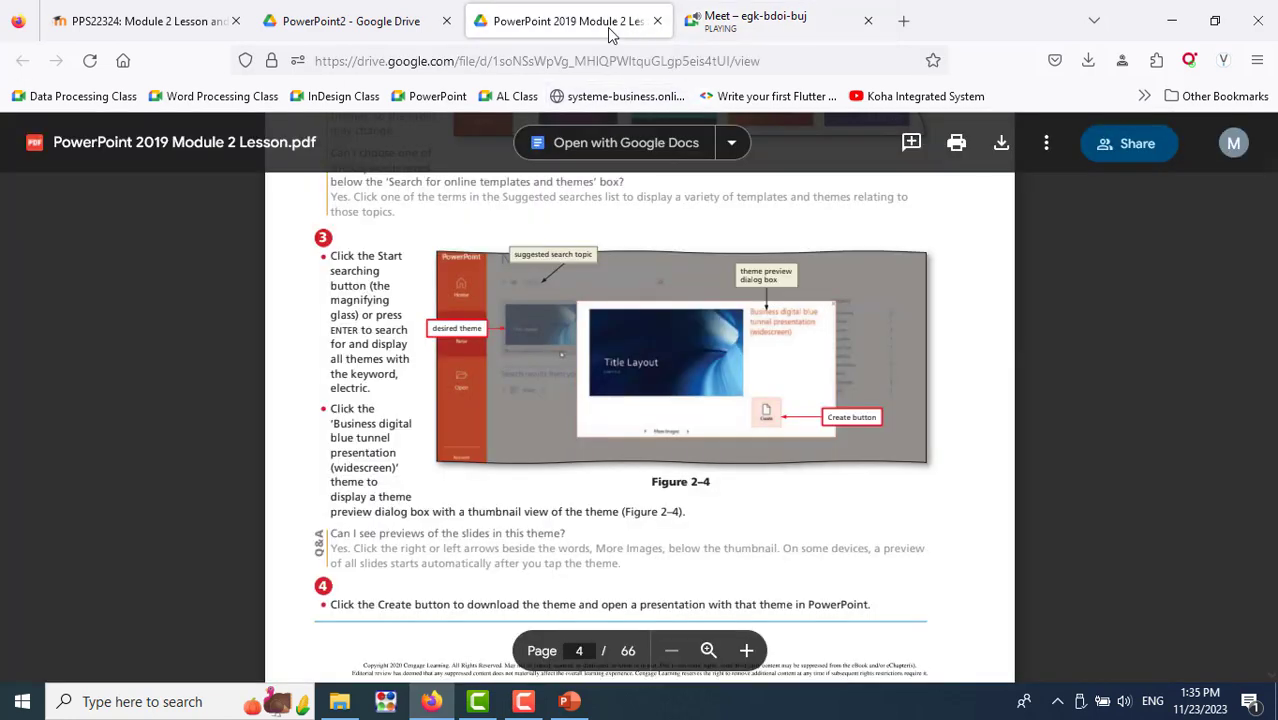
left_click(803, 33)
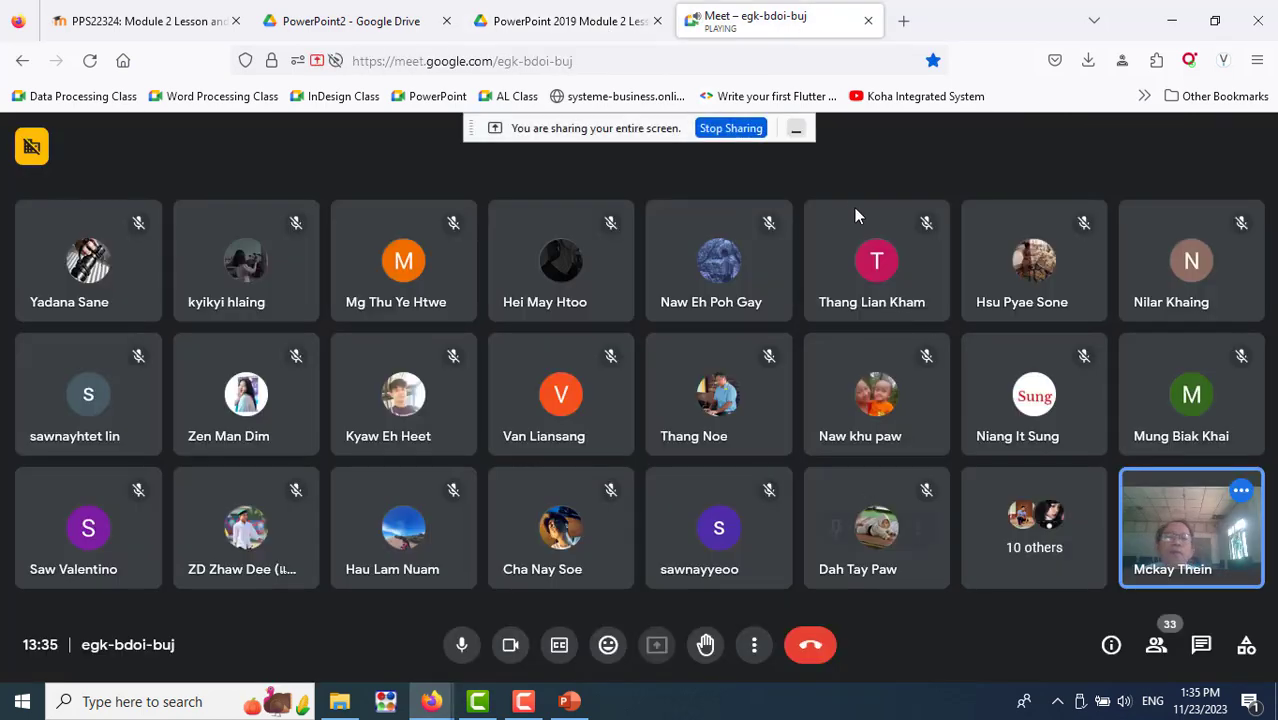
left_click(797, 130)
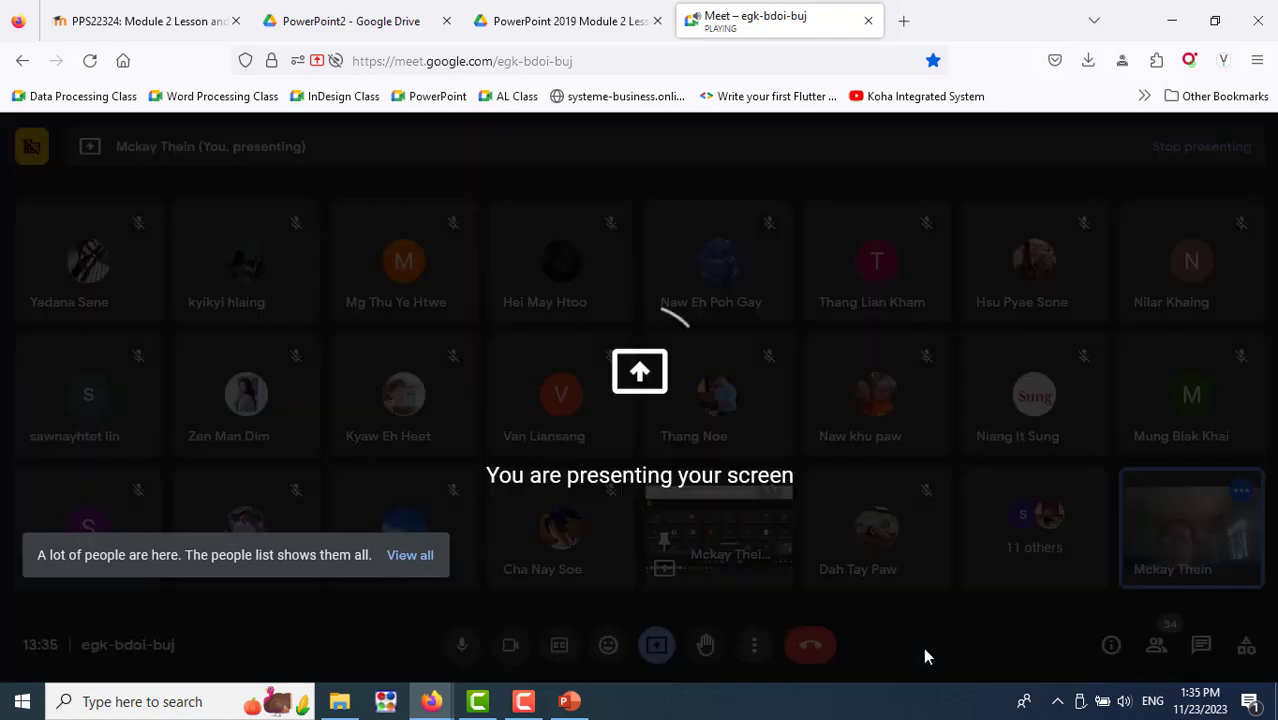
Read the theme-selection steps on pages 4–5 of the lesson PDF, then bring up PowerPoint's New screen
left_click(570, 20)
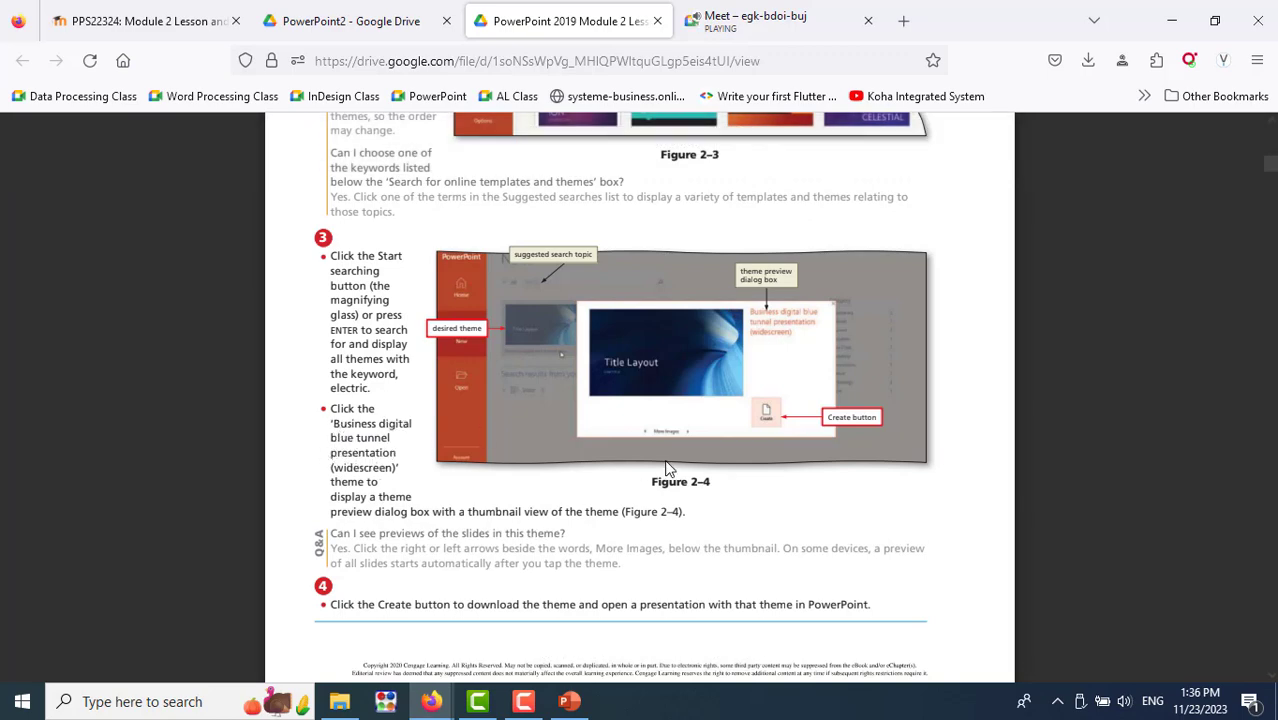
scroll(668, 468, "up", 3)
scroll(668, 468, "up", 2)
scroll(668, 468, "up", 2)
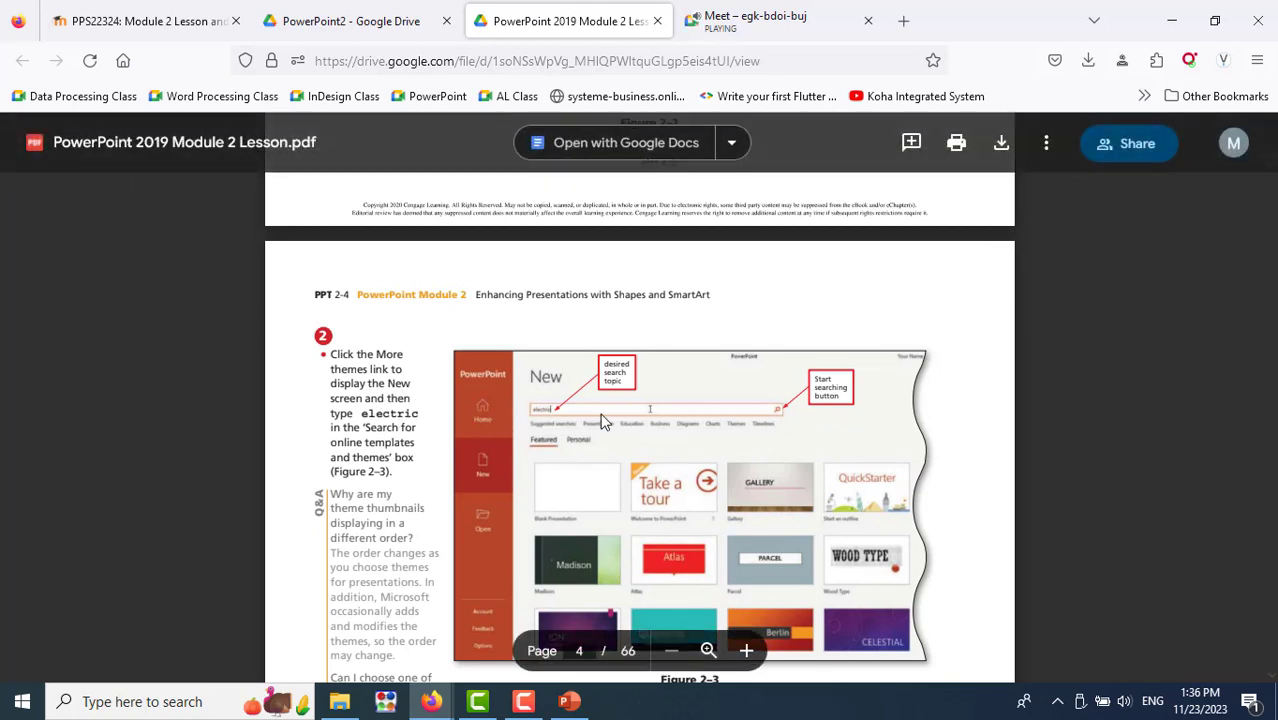
scroll(602, 422, "down", 2)
scroll(602, 422, "down", 5)
scroll(602, 422, "down", 1)
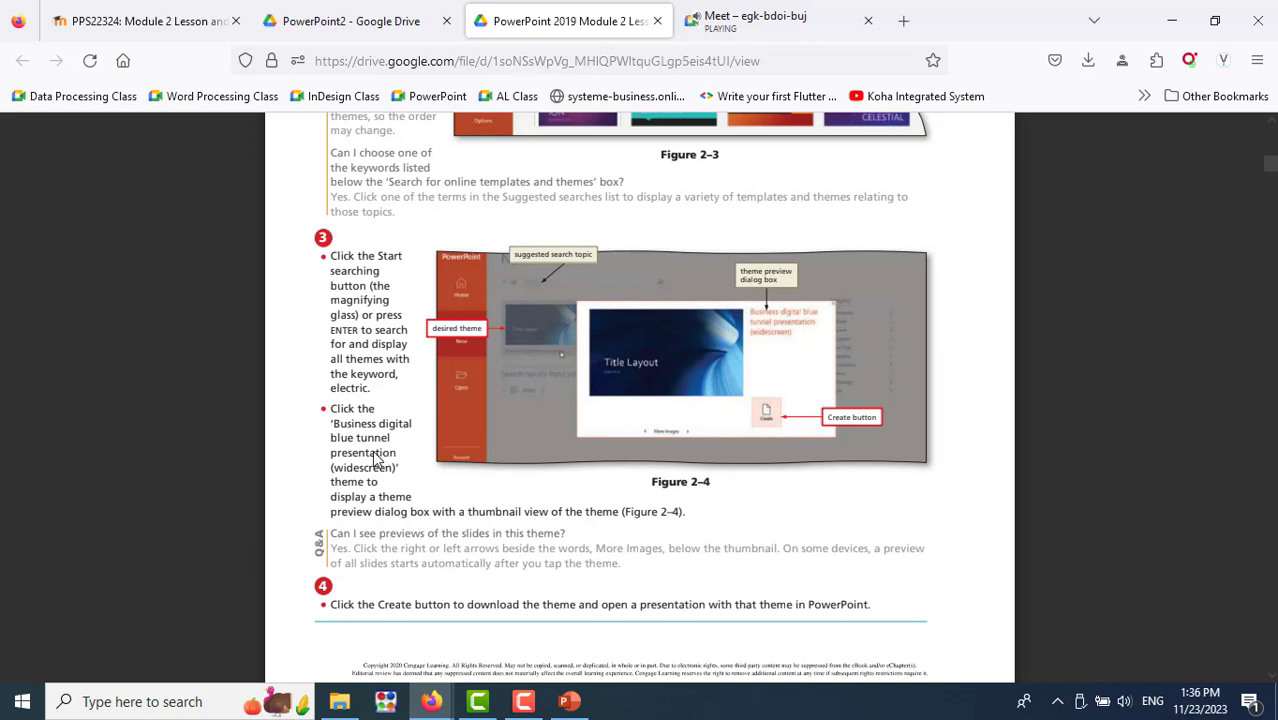
scroll(612, 556, "down", 5)
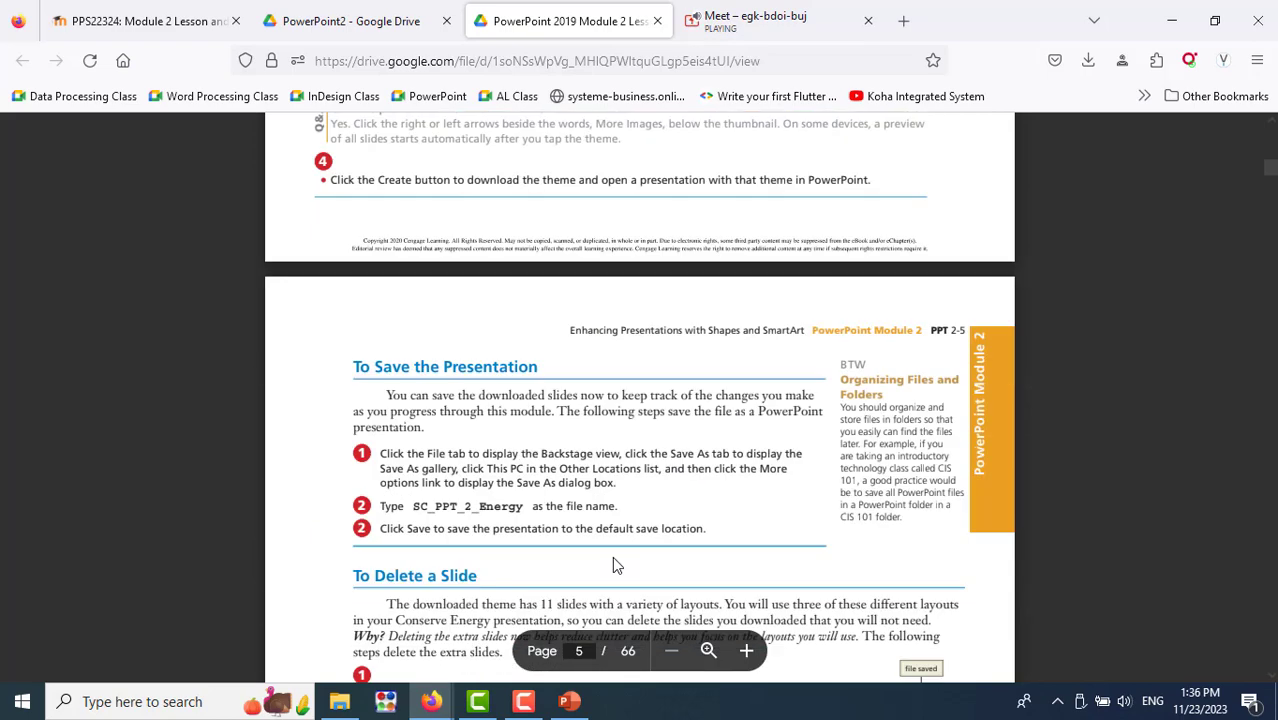
left_click(567, 703)
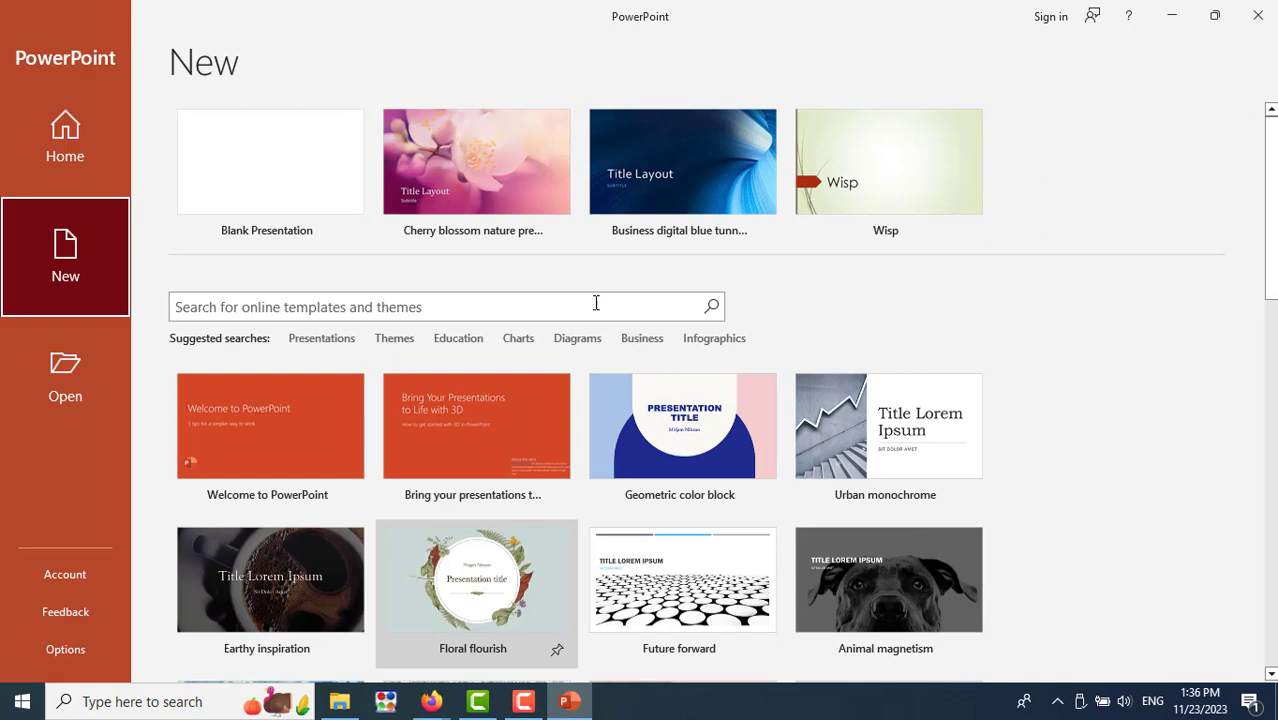
Create a presentation from the Business digital blue tunnel theme
left_click(689, 157)
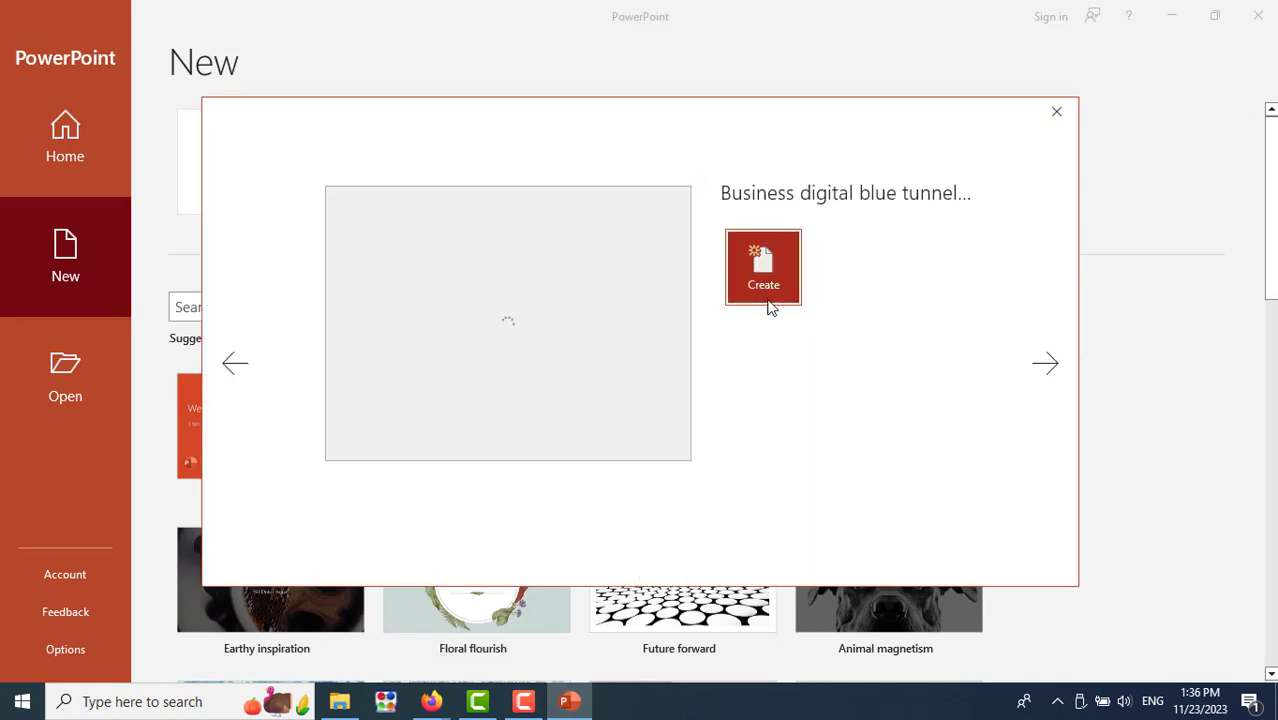
left_click(765, 296)
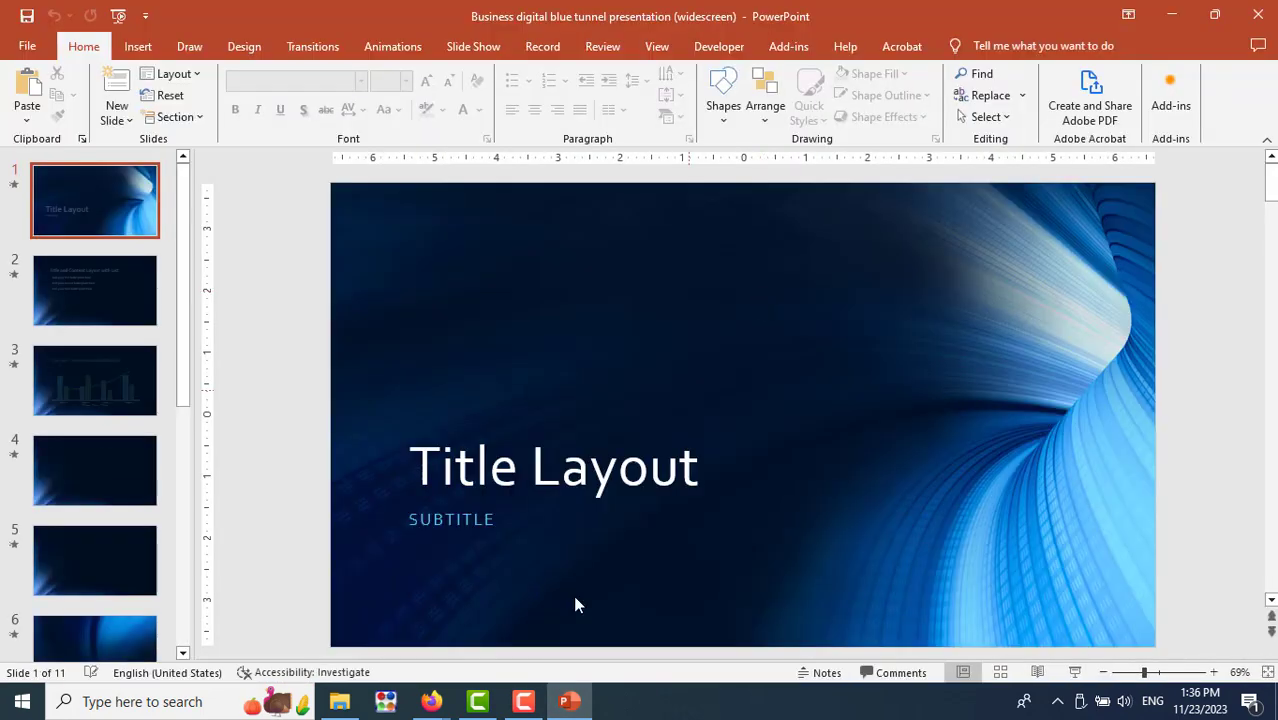
mouse_move(431, 701)
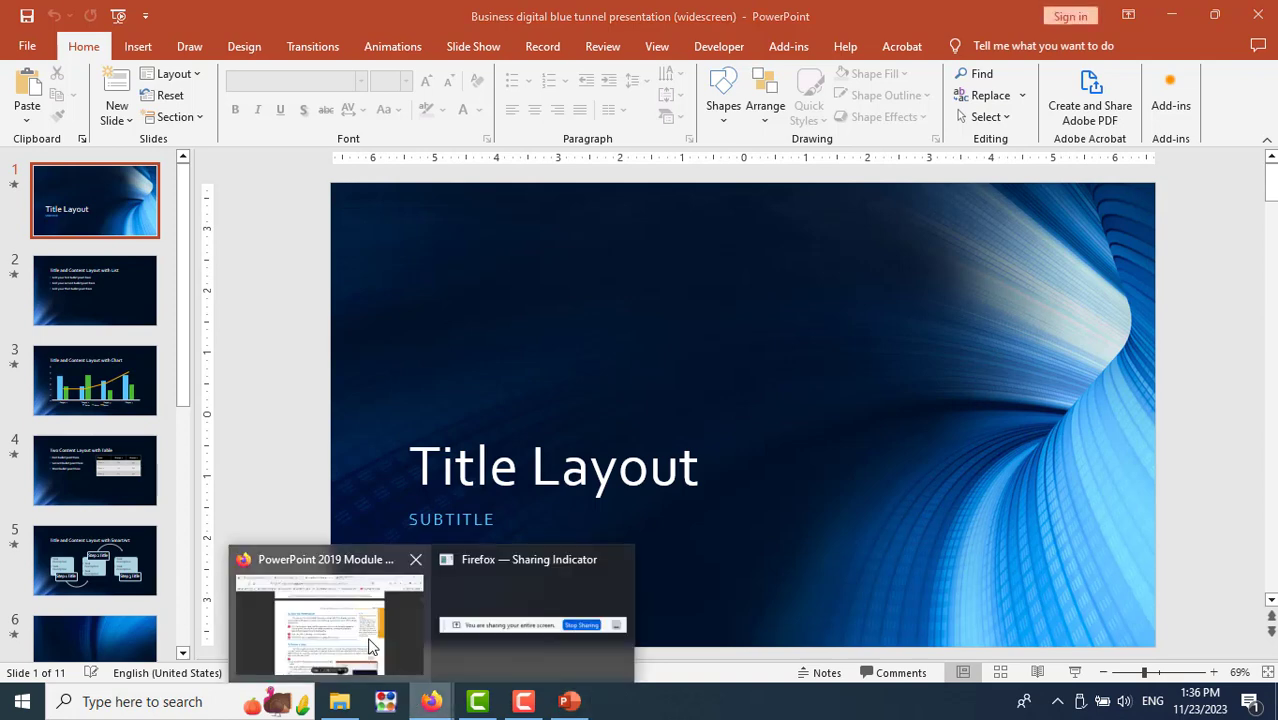
left_click(371, 645)
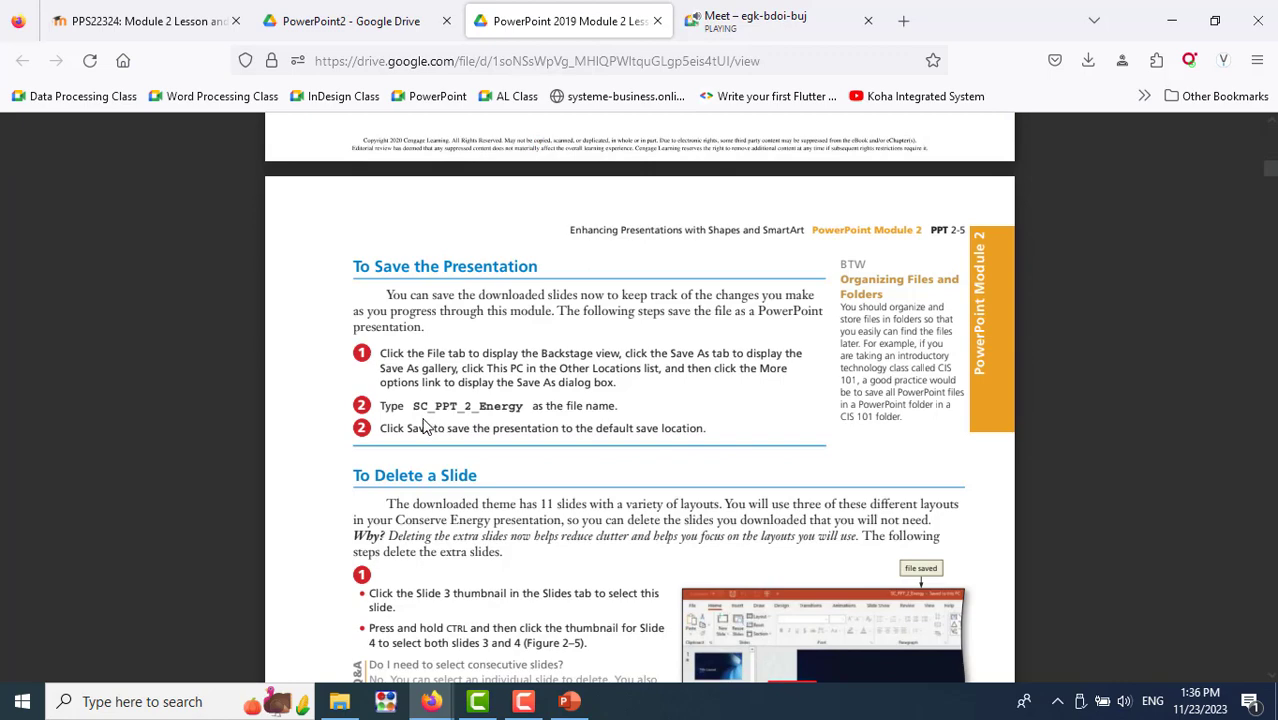
left_click(569, 701)
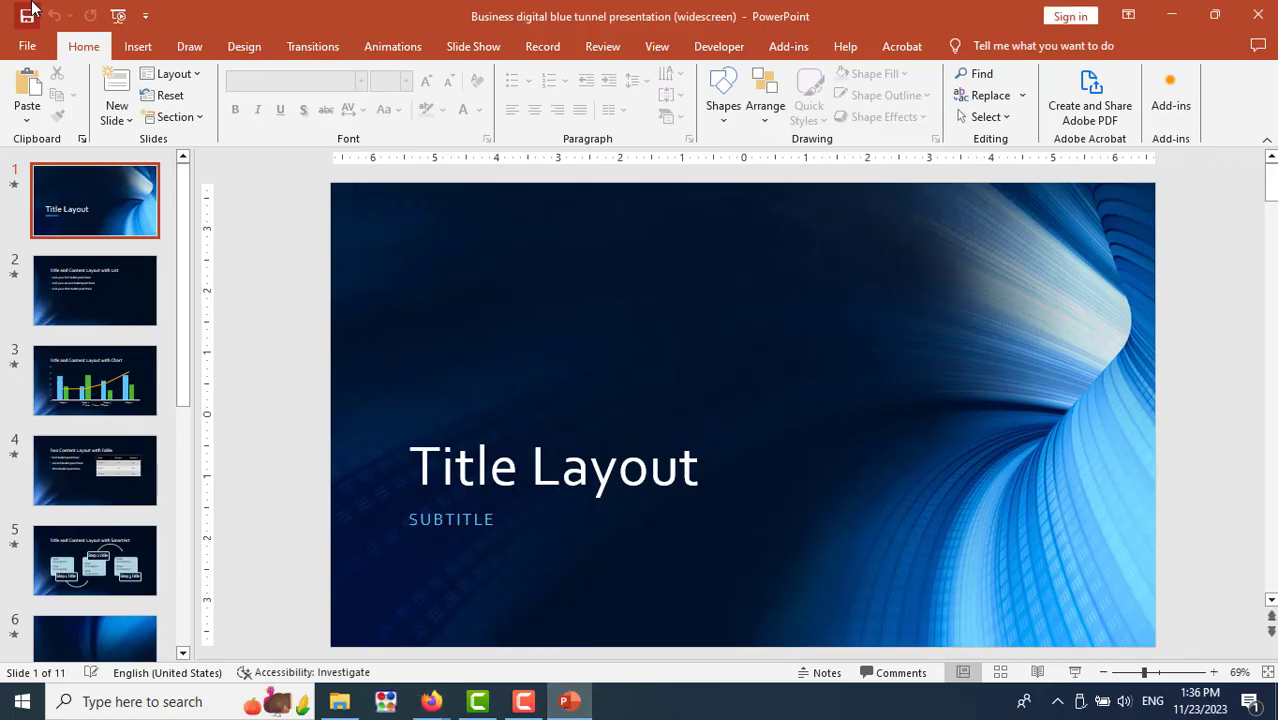
Save the presentation to Documents as SC_PPT_2_Energy, replacing the existing file
left_click(30, 50)
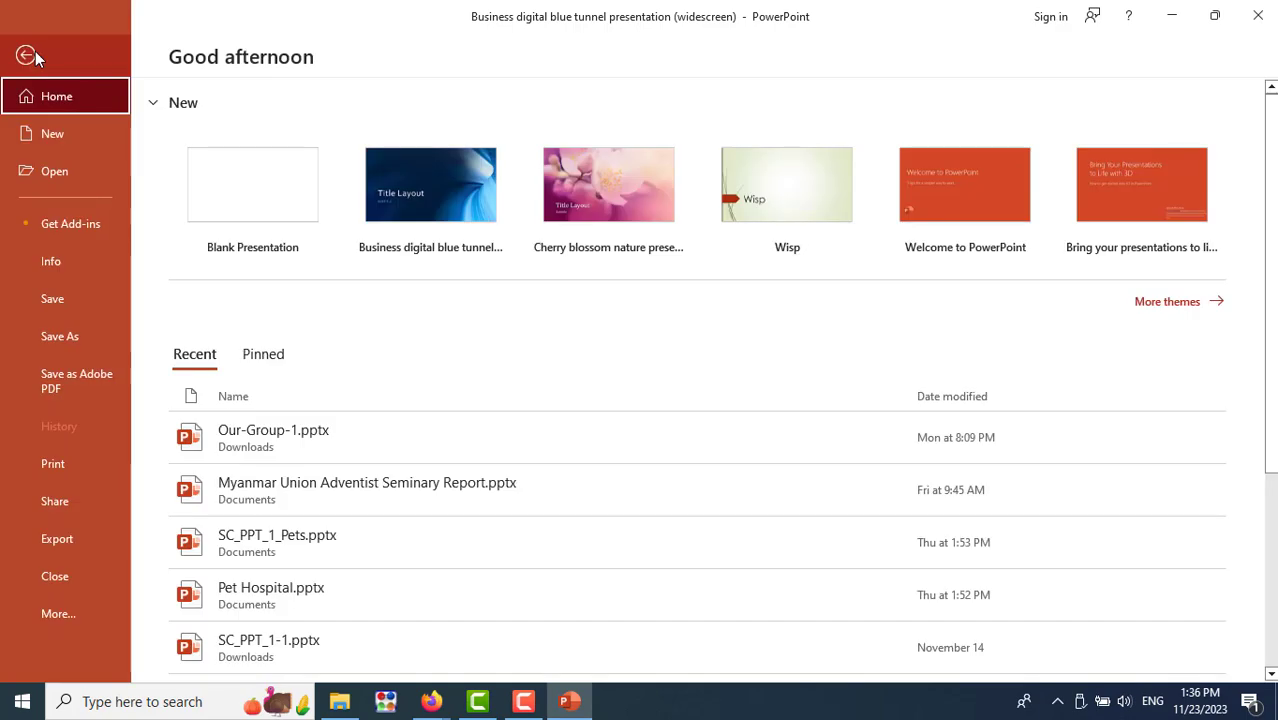
left_click(65, 299)
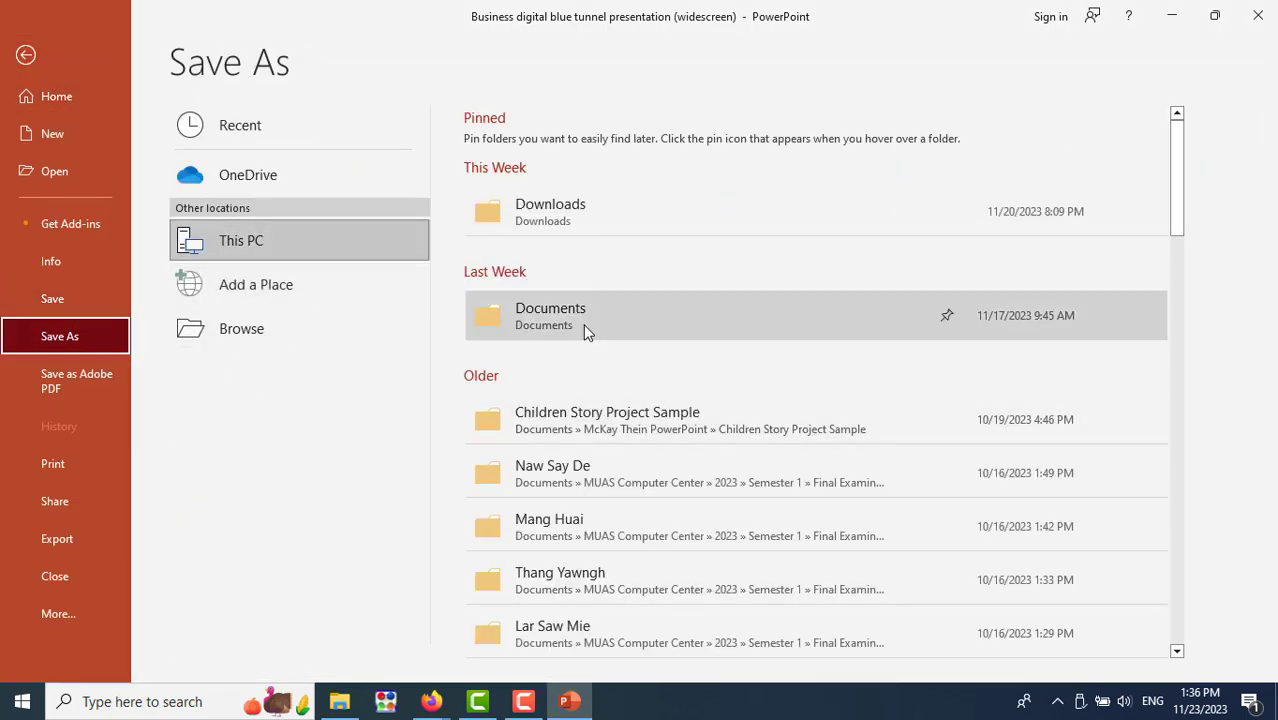
left_click(585, 325)
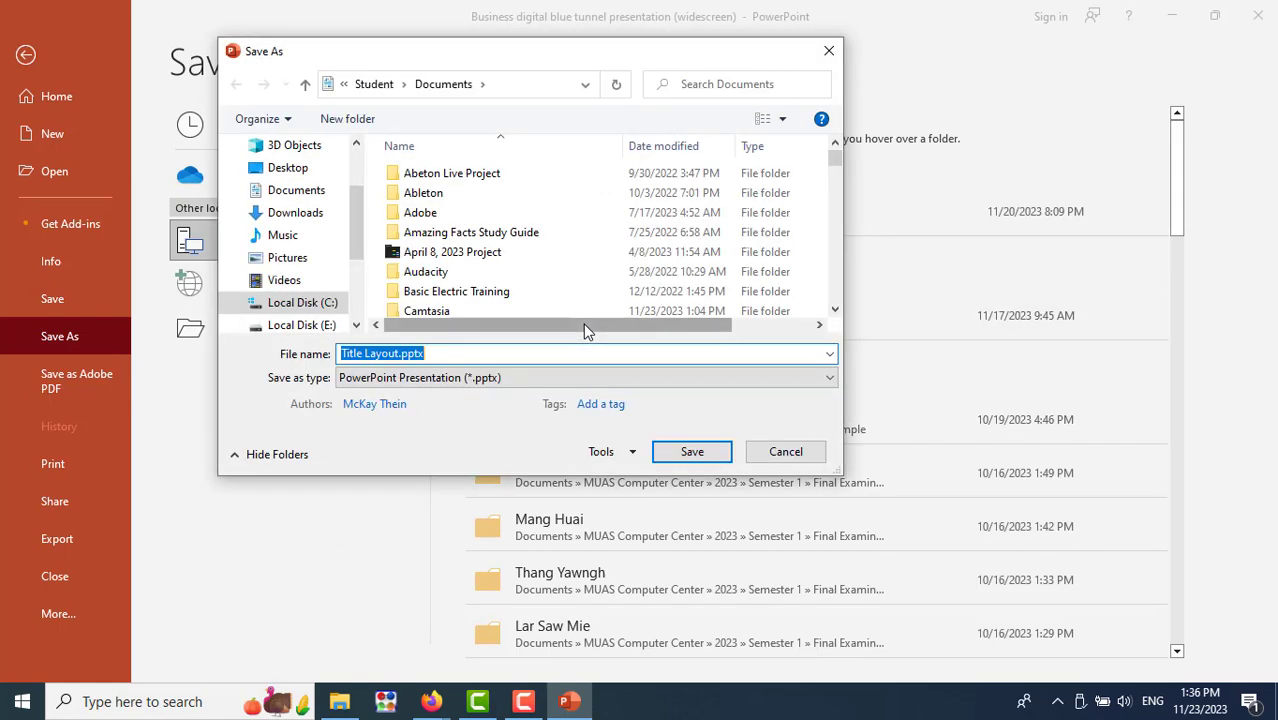
type("SC+")
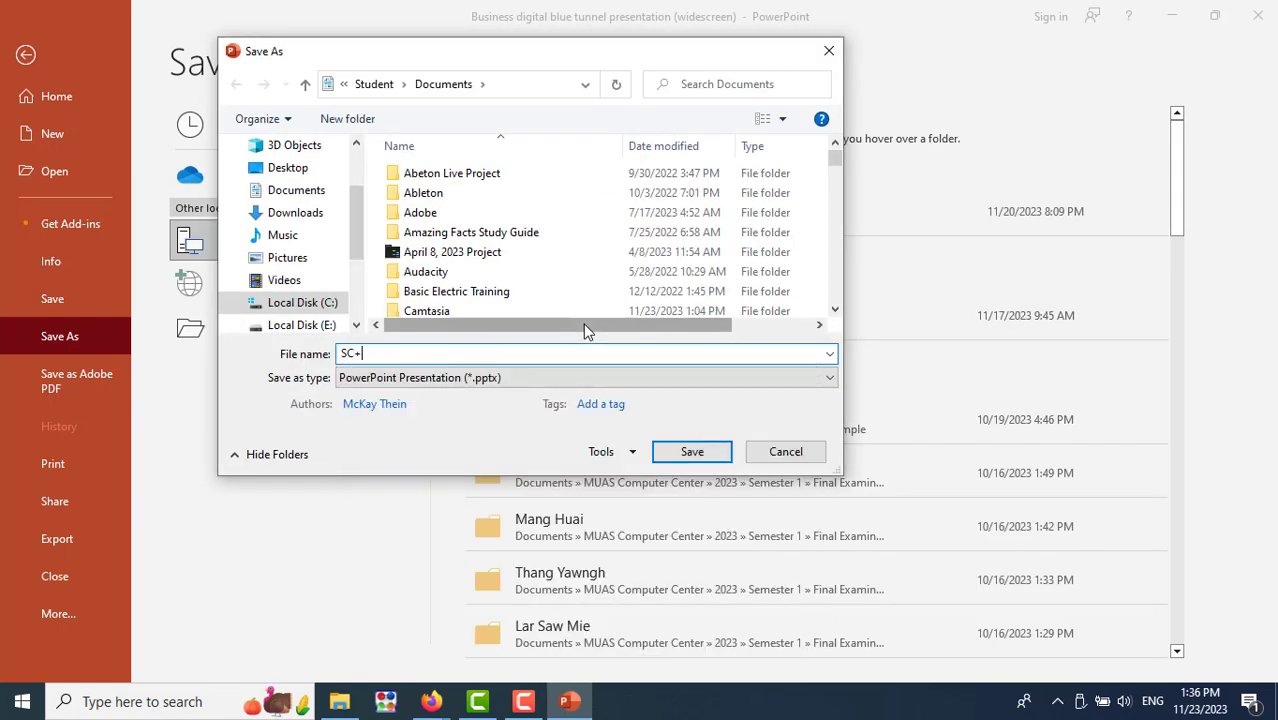
key("BackSpace")
type("_PPT_")
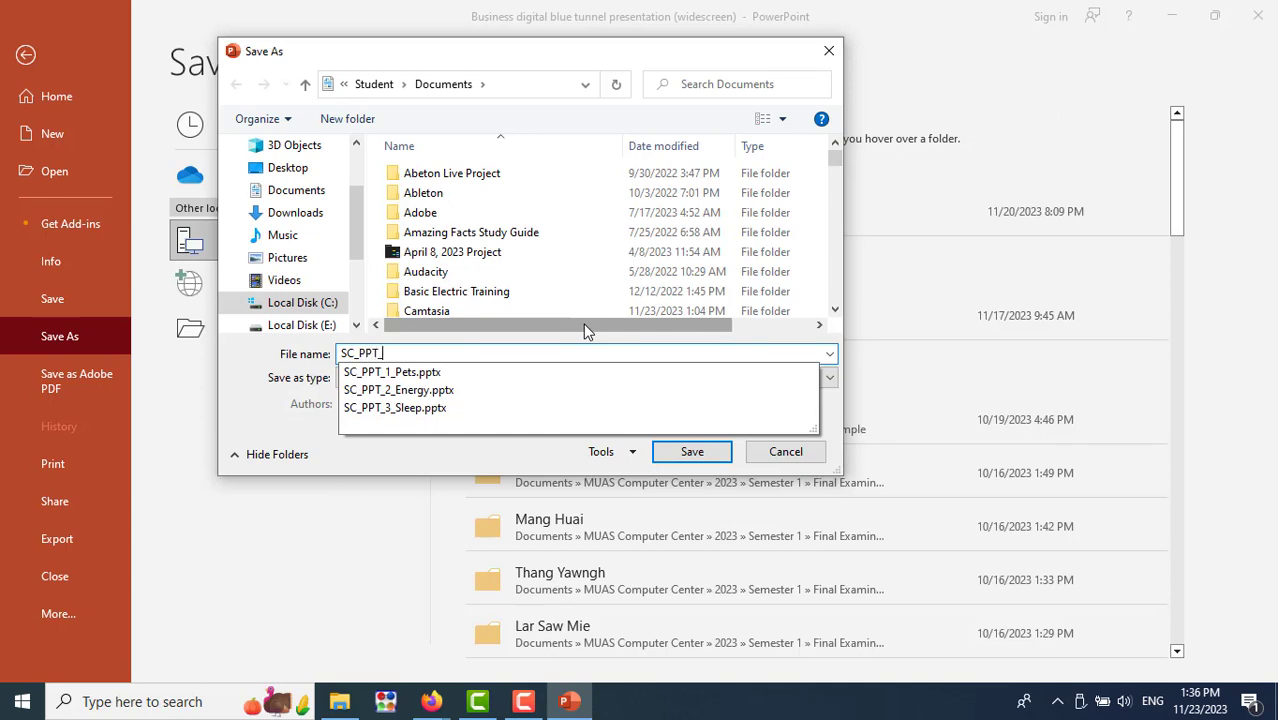
type("2_")
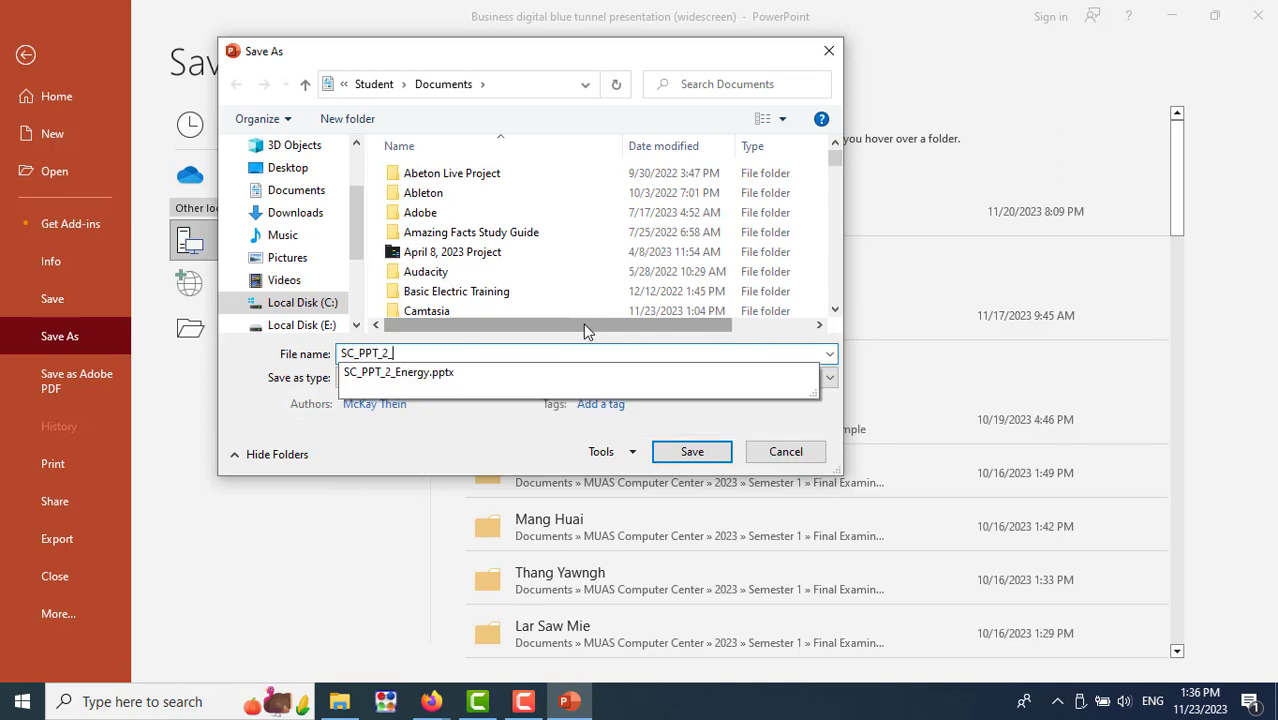
type("Energy")
left_click(650, 352)
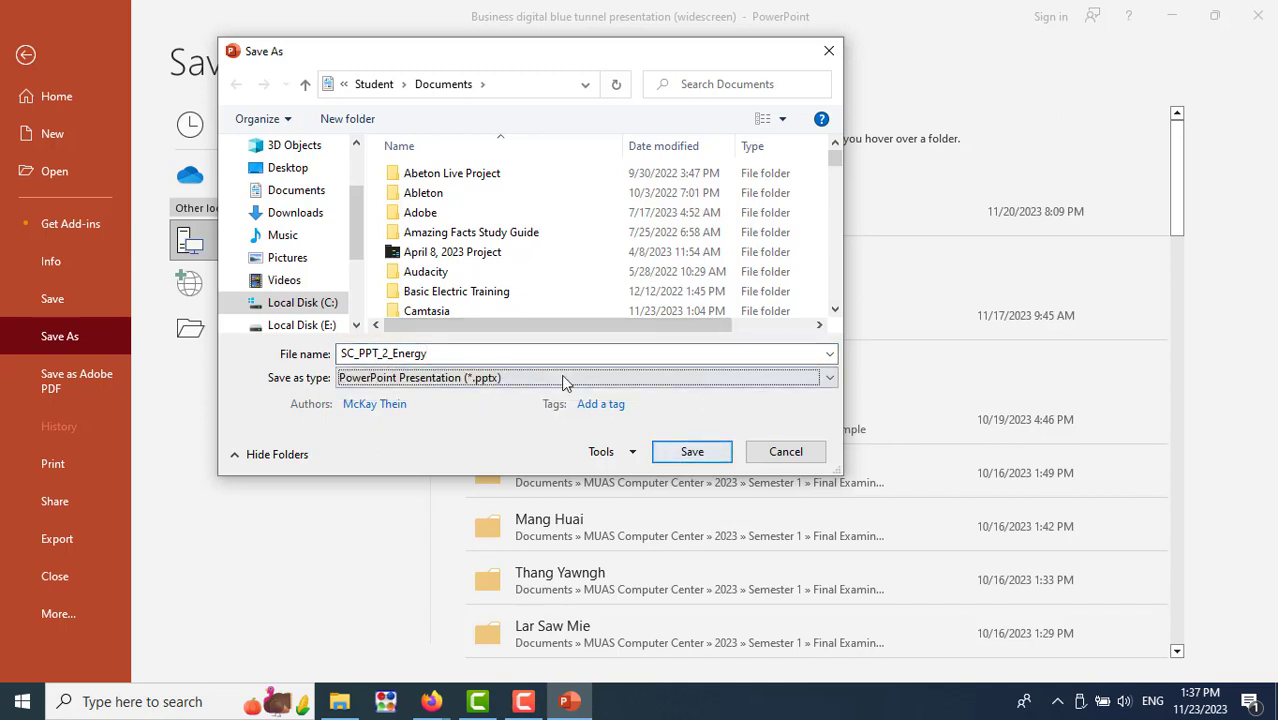
left_click(682, 453)
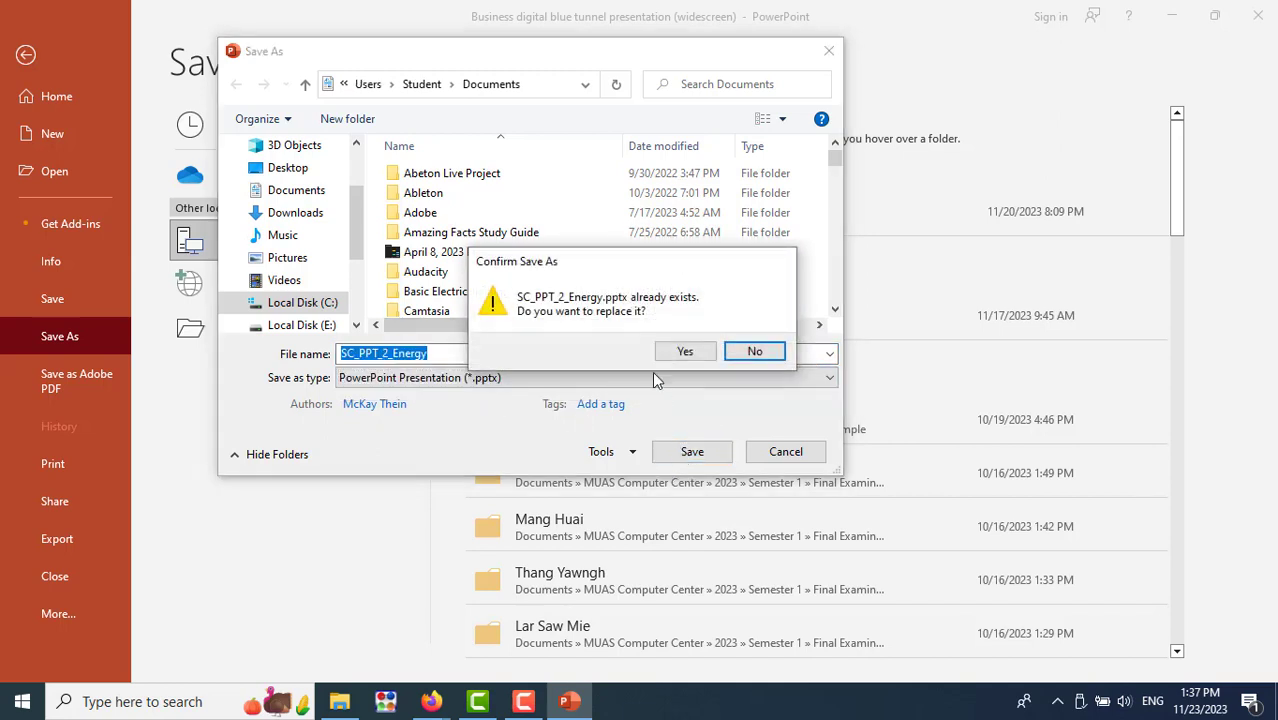
left_click(686, 349)
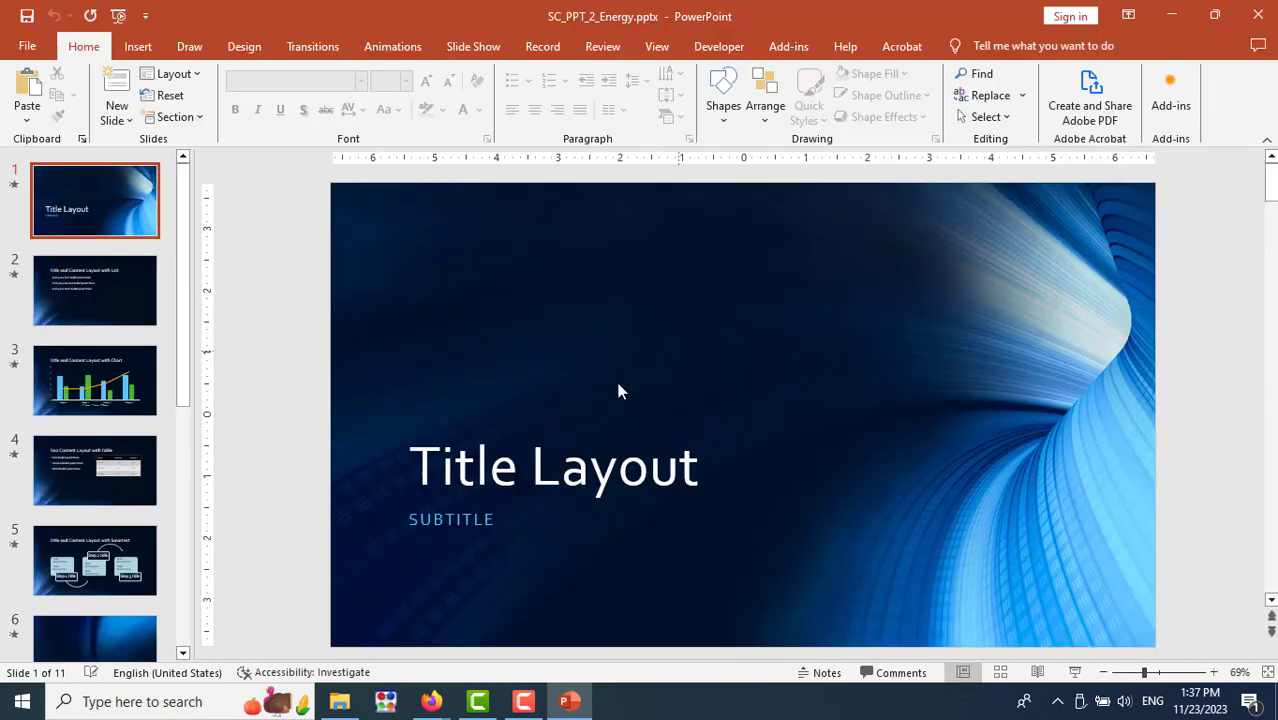
left_click_drag(184, 308, 171, 575)
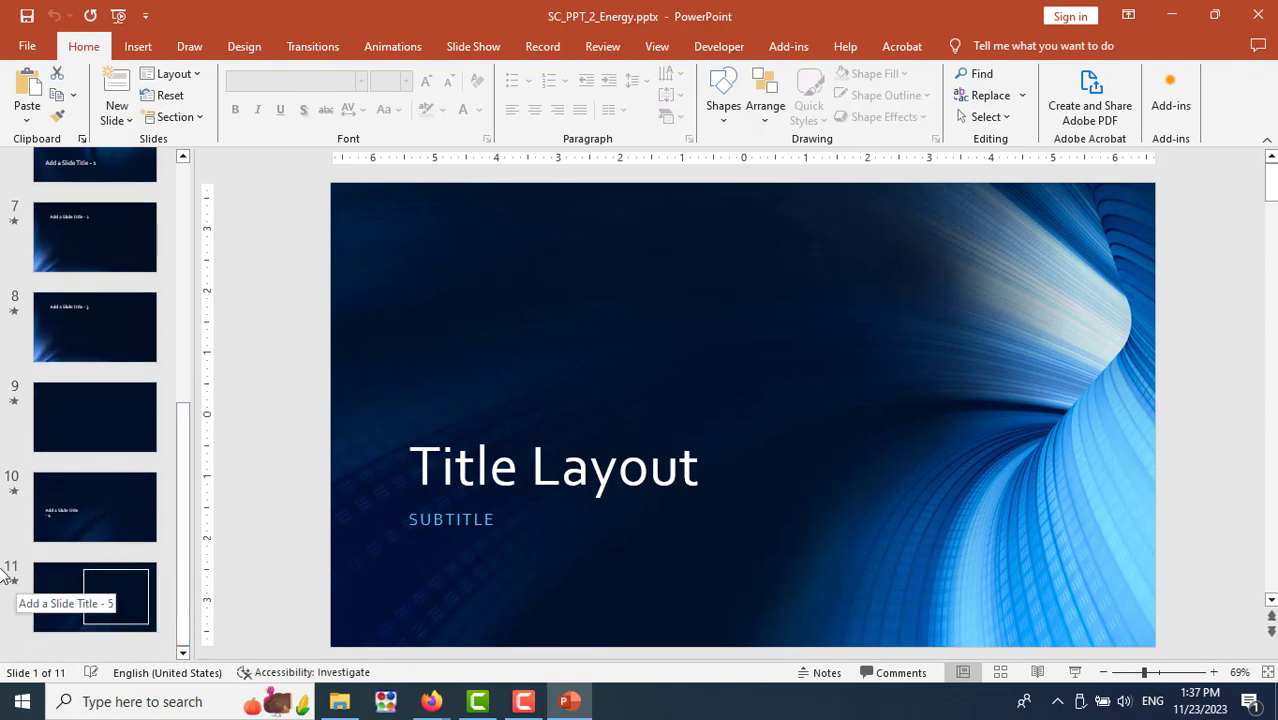
left_click_drag(184, 466, 166, 209)
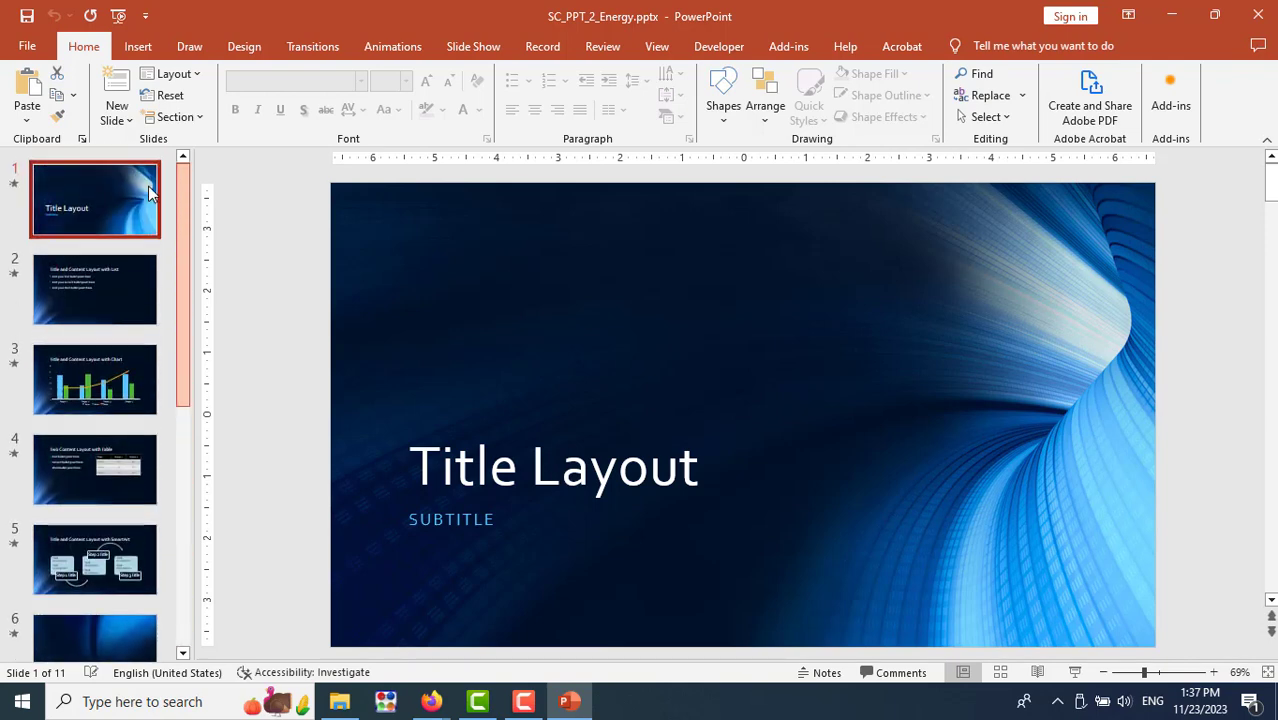
left_click(100, 300)
left_click(119, 361)
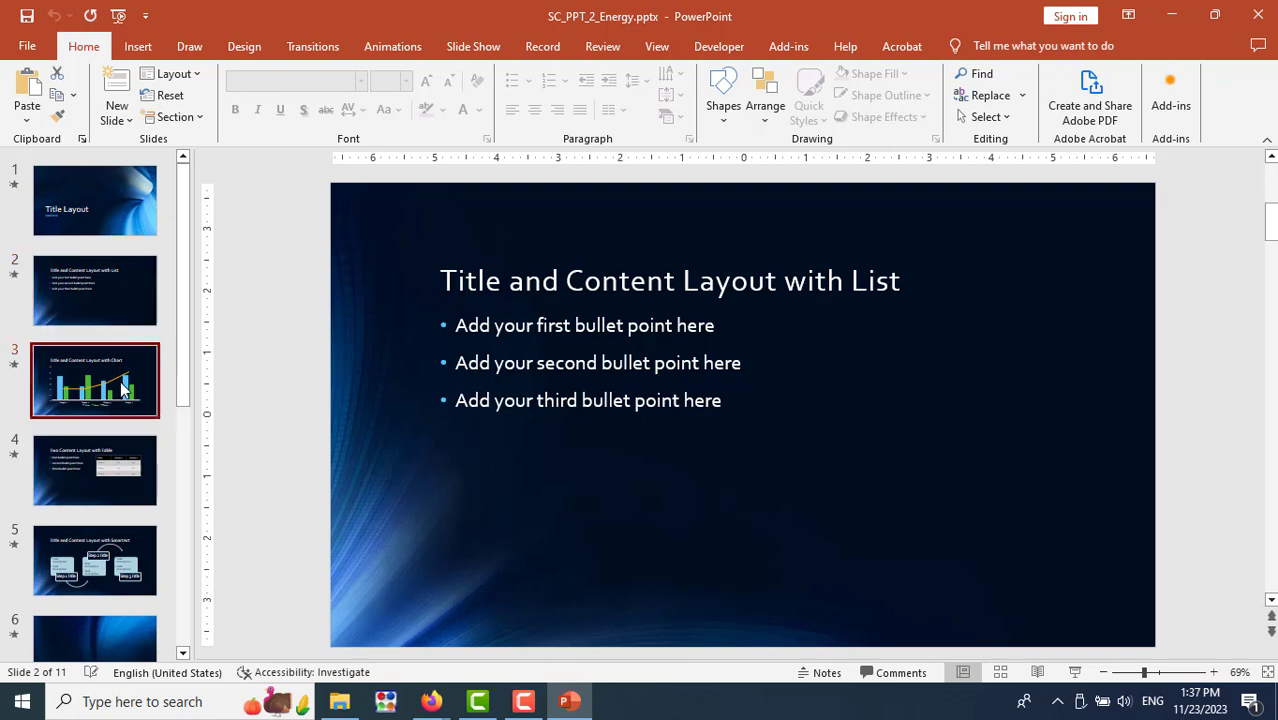
left_click(108, 480)
left_click(103, 565)
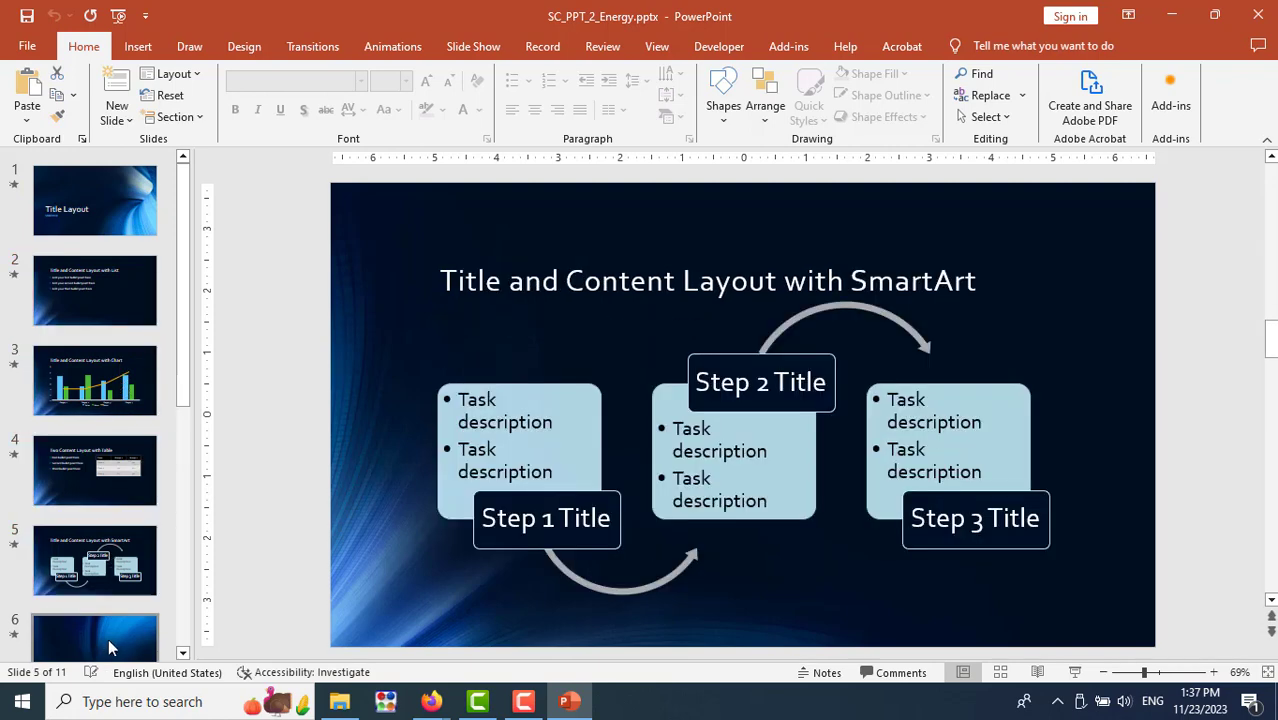
left_click(106, 638)
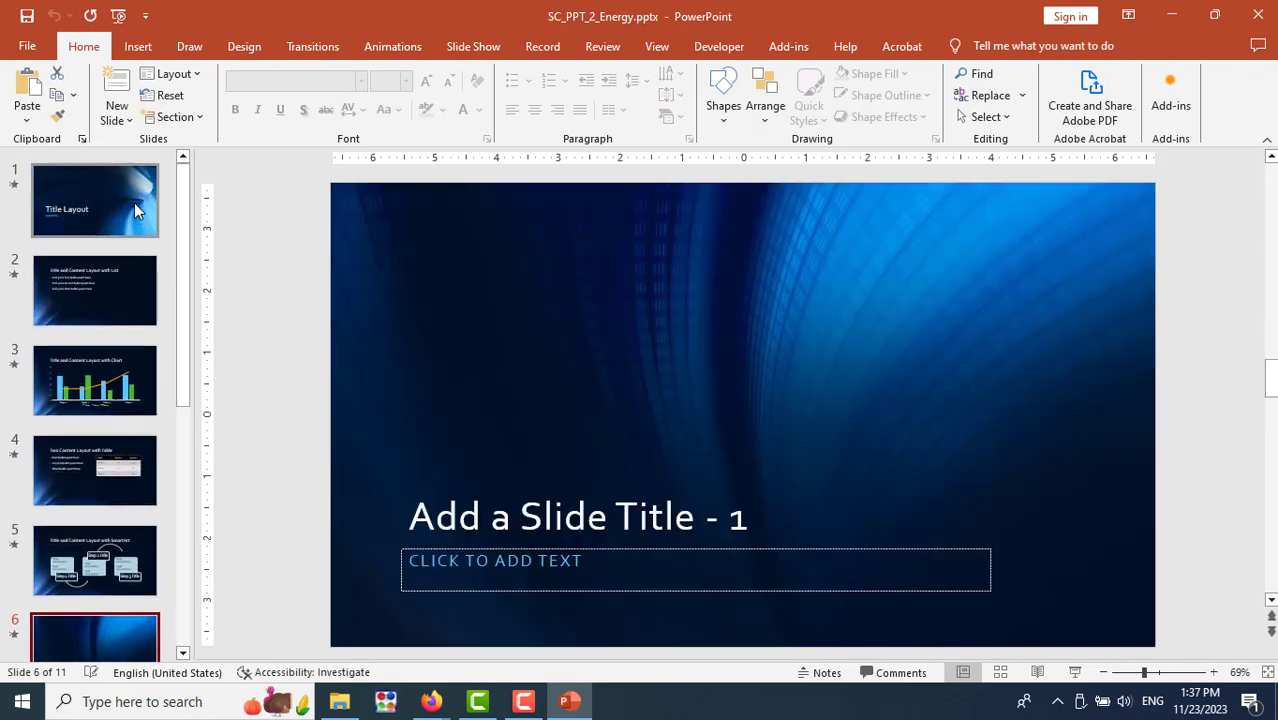
left_click(134, 202)
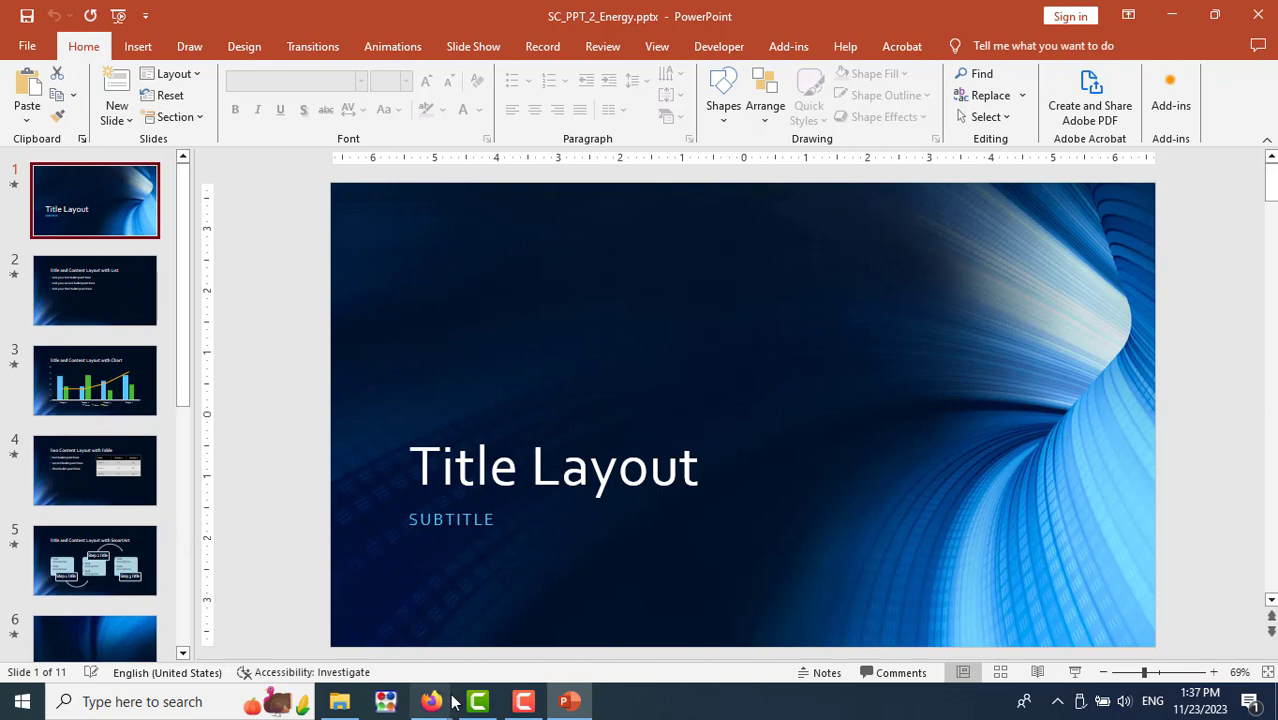
mouse_move(431, 701)
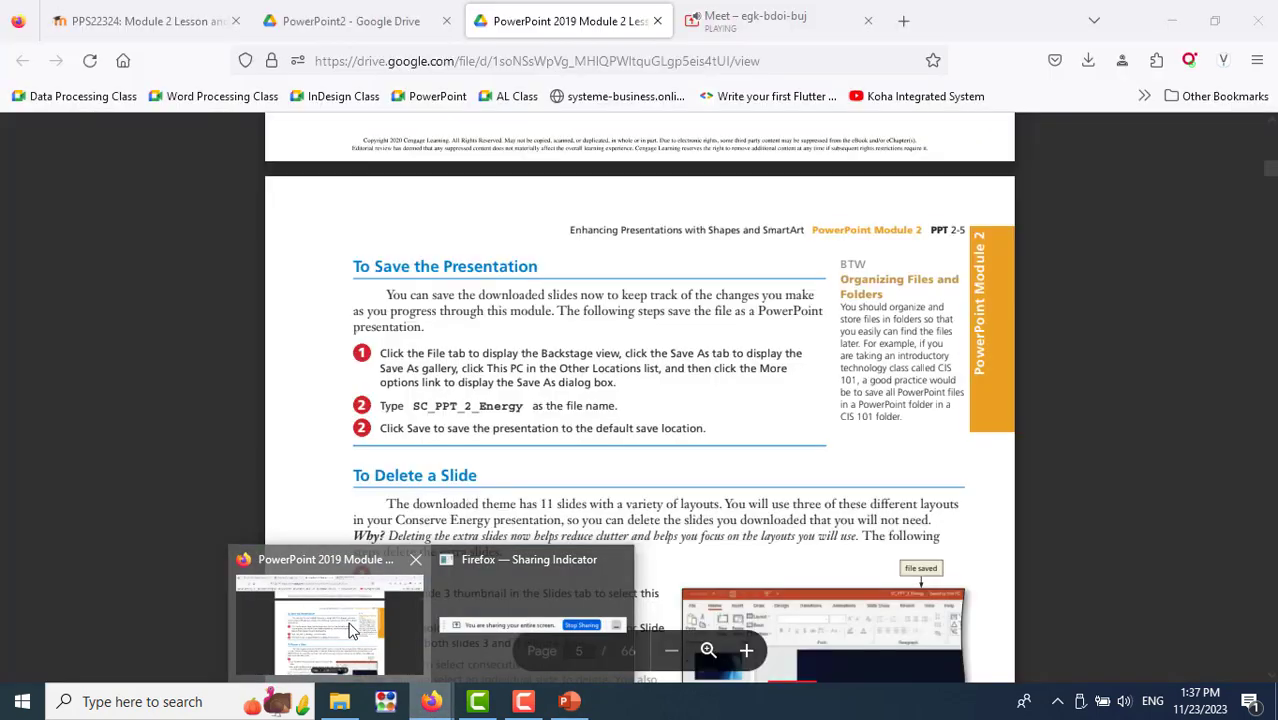
Read the lesson PDF's 'To Delete a Slide' steps, then select slide 3, the chart slide
left_click(352, 630)
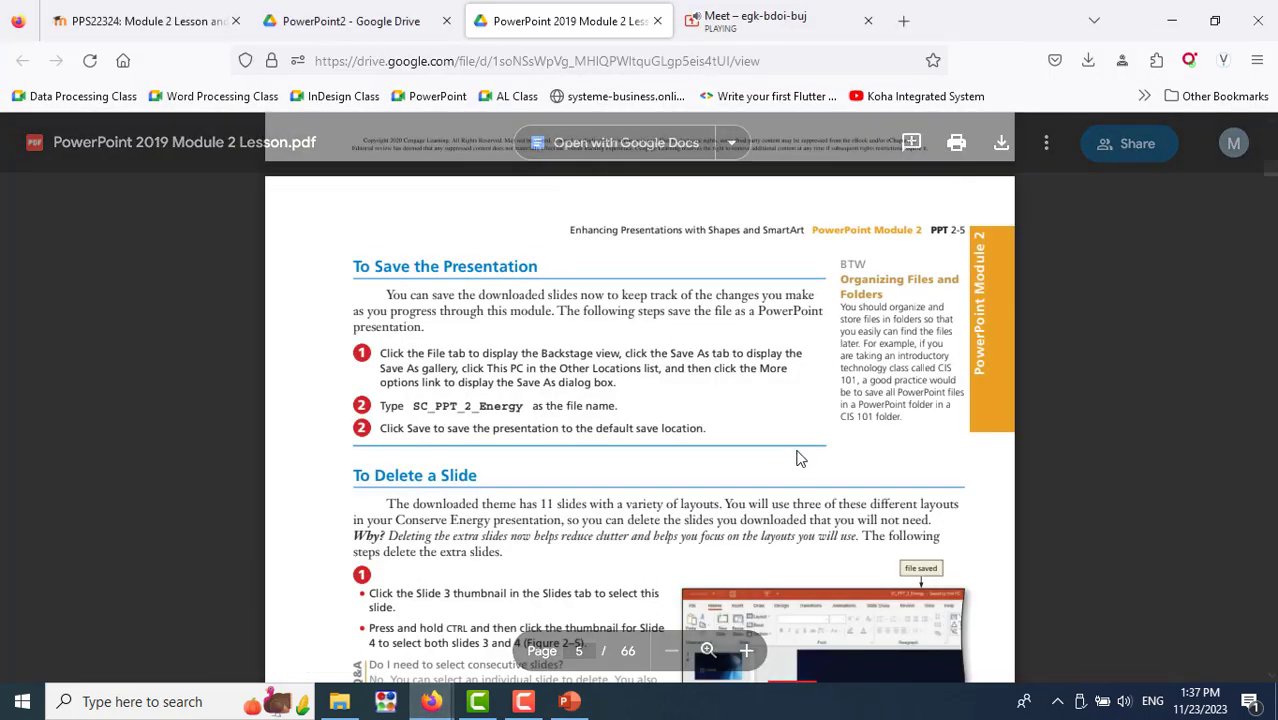
scroll(797, 457, "down", 3)
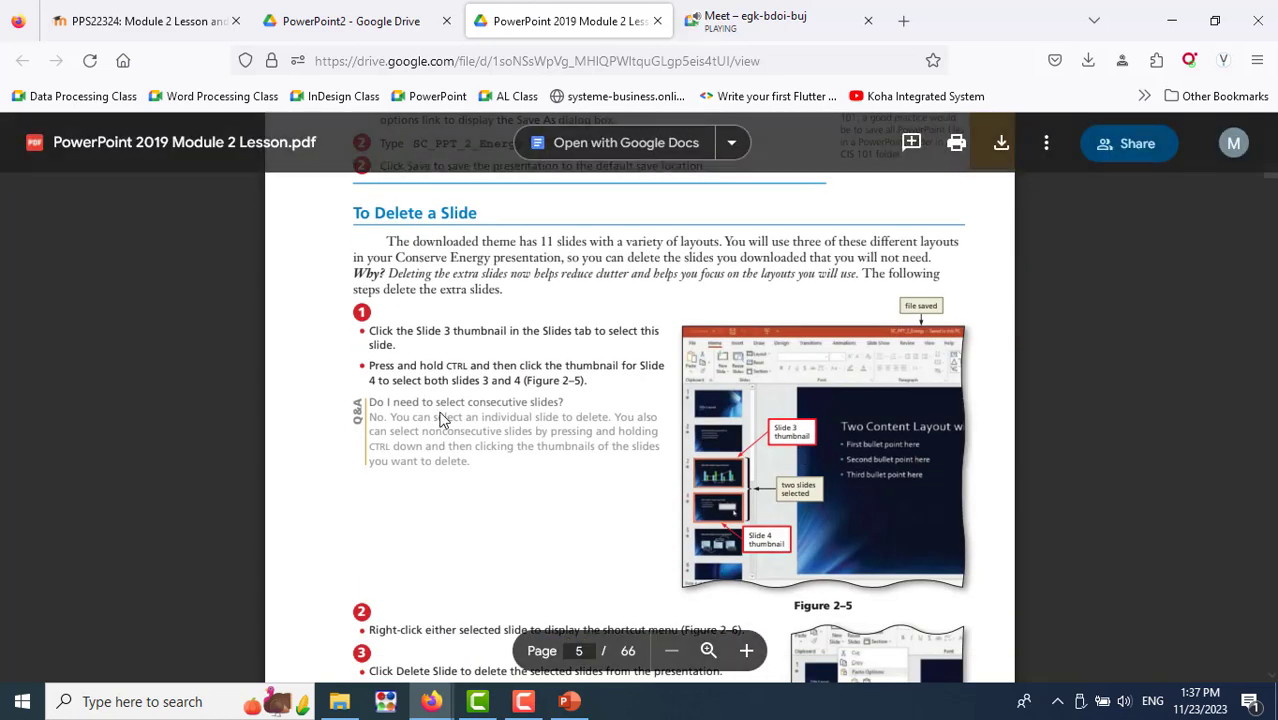
left_click(569, 701)
left_click(118, 395)
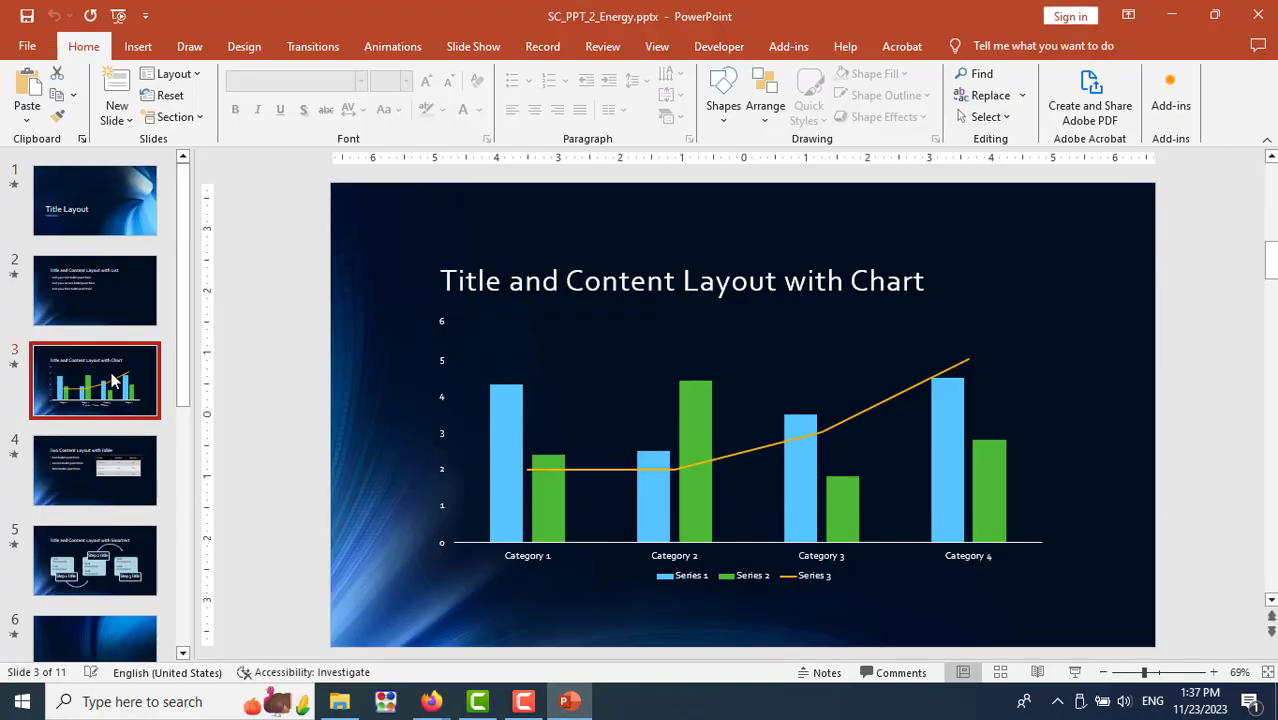
Delete the chart slide and the table slide, leaving nine slides
right_click(114, 370)
left_click(171, 196)
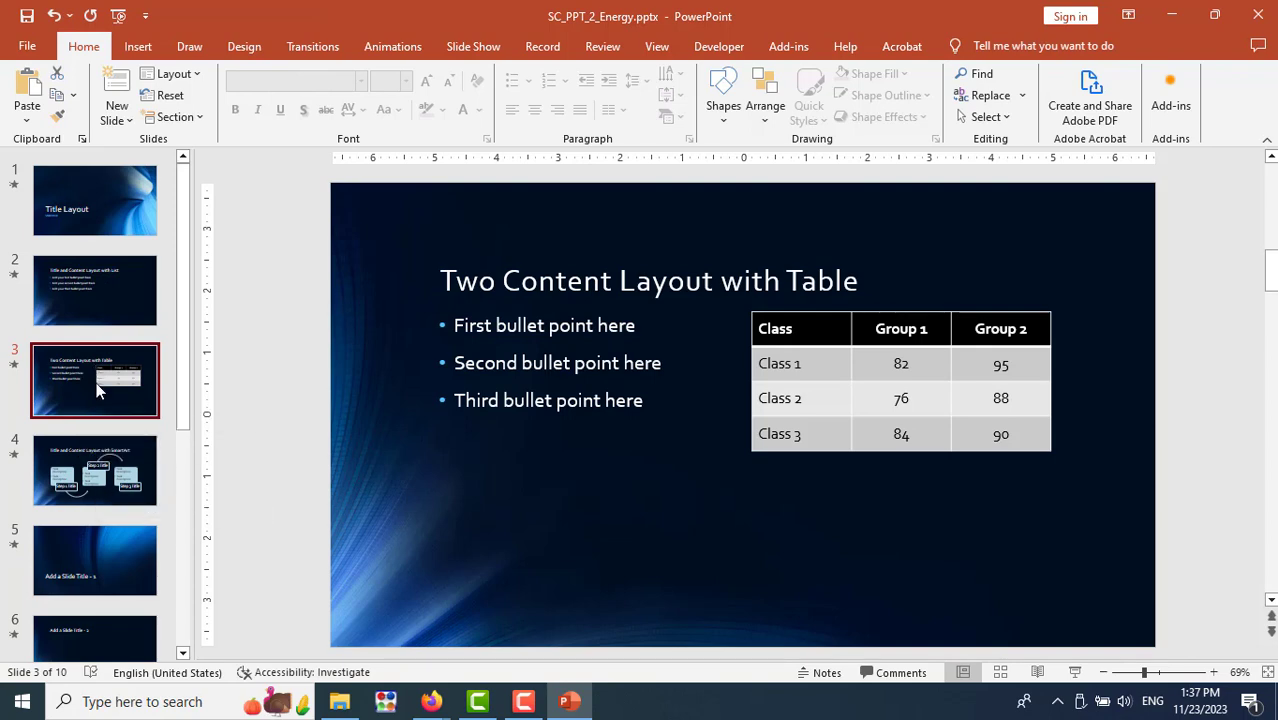
right_click(97, 384)
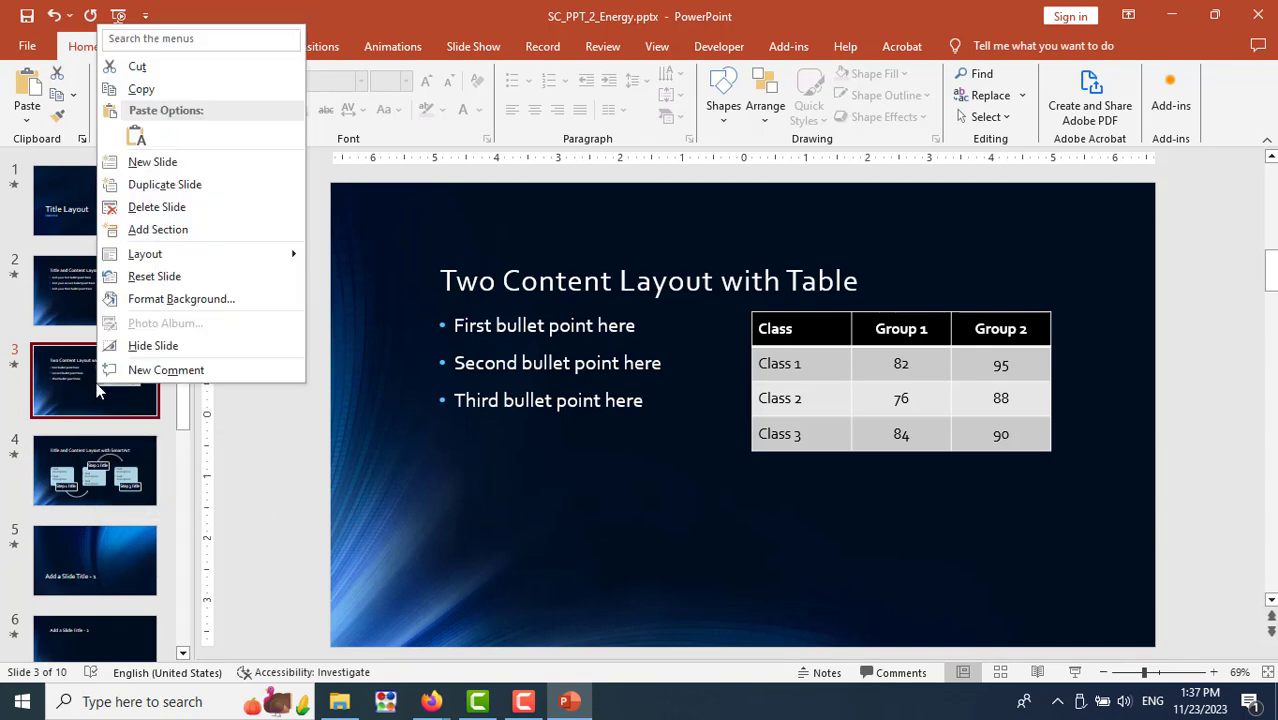
left_click(167, 206)
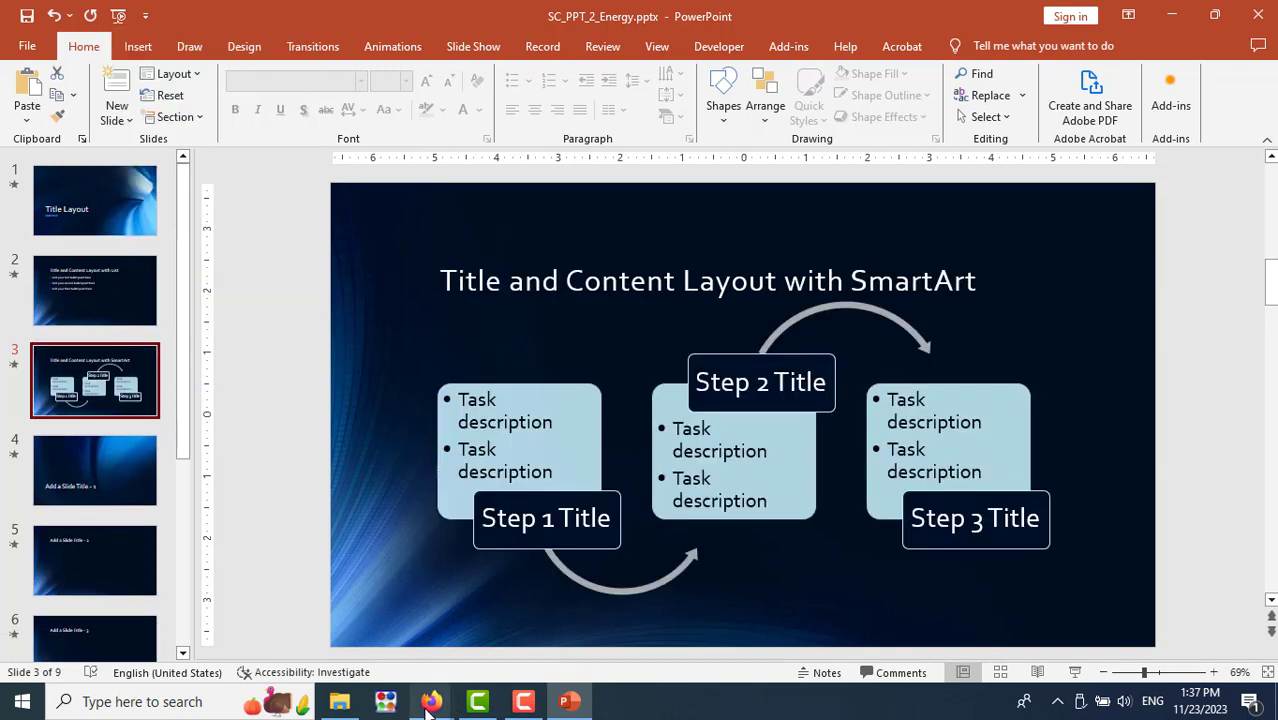
mouse_move(431, 701)
left_click(376, 648)
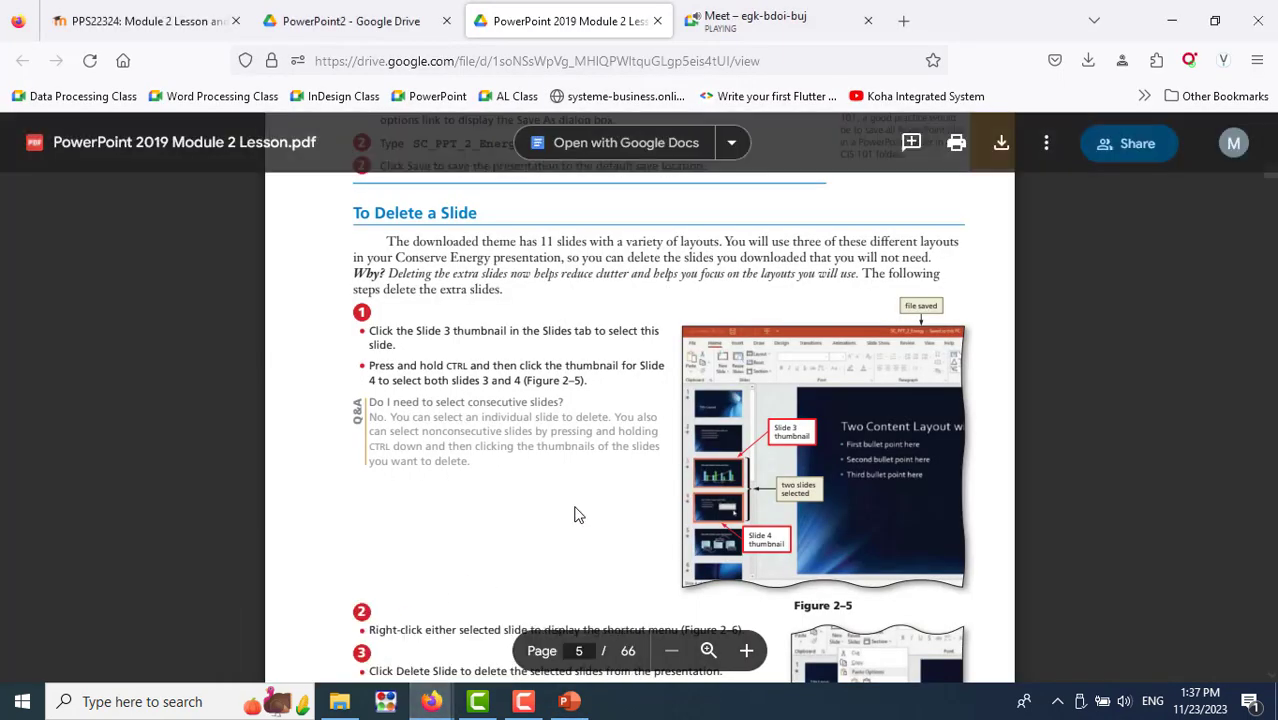
Scroll the lesson PDF to Figure 2–7's steps for deleting slides 4 through 9
scroll(571, 512, "down", 3)
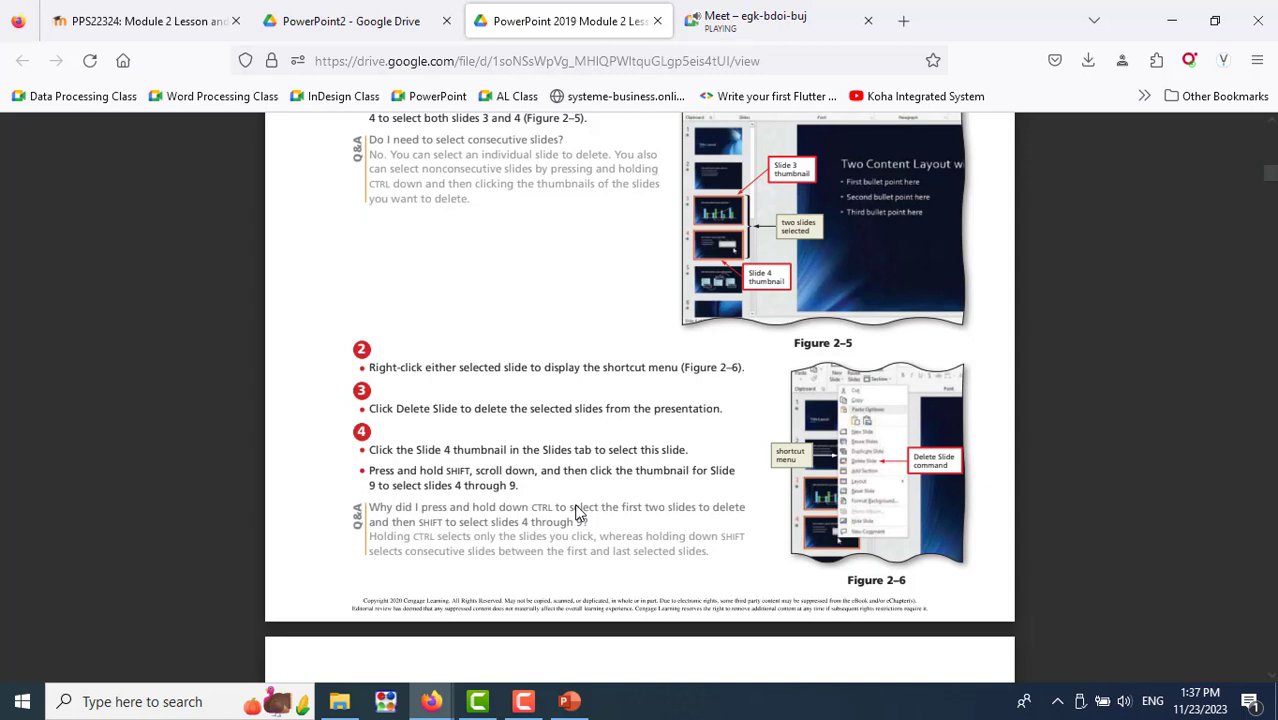
scroll(578, 512, "down", 3)
scroll(578, 512, "down", 3)
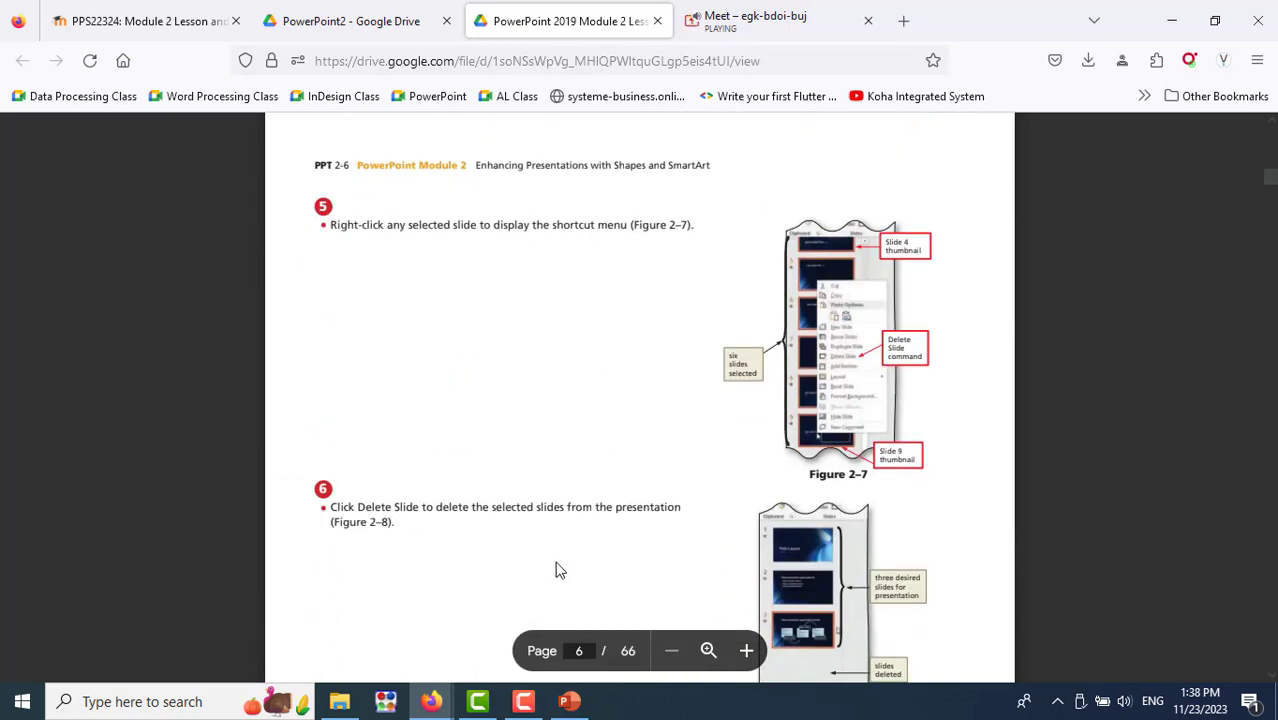
Select slides 4 through 9 and delete them, leaving three slides
left_click(566, 703)
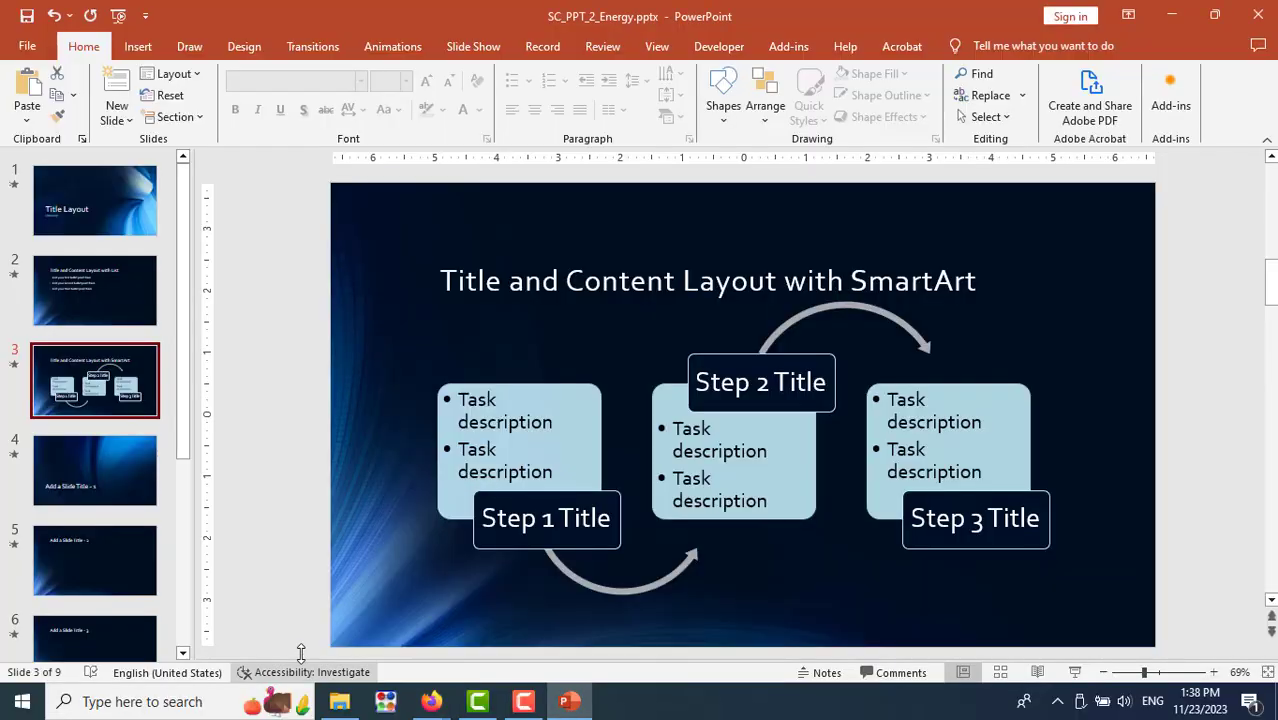
left_click(105, 460)
scroll(105, 460, "down", 2)
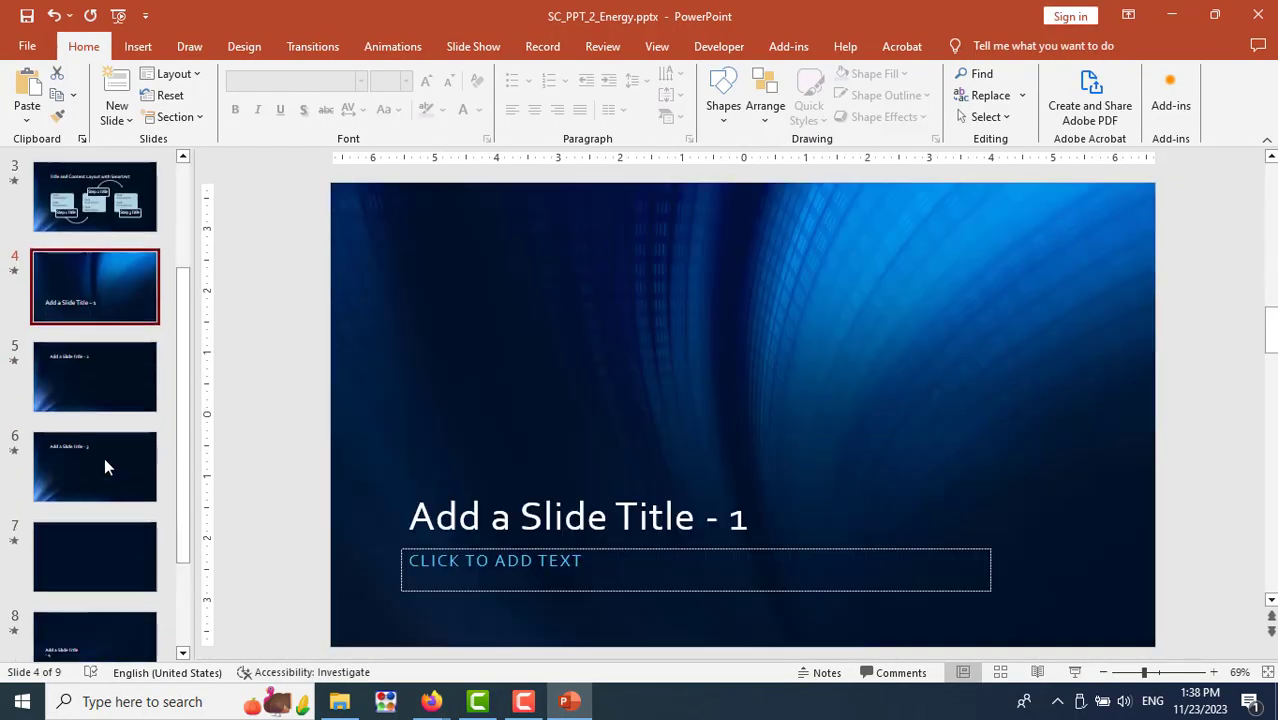
scroll(105, 460, "down", 2)
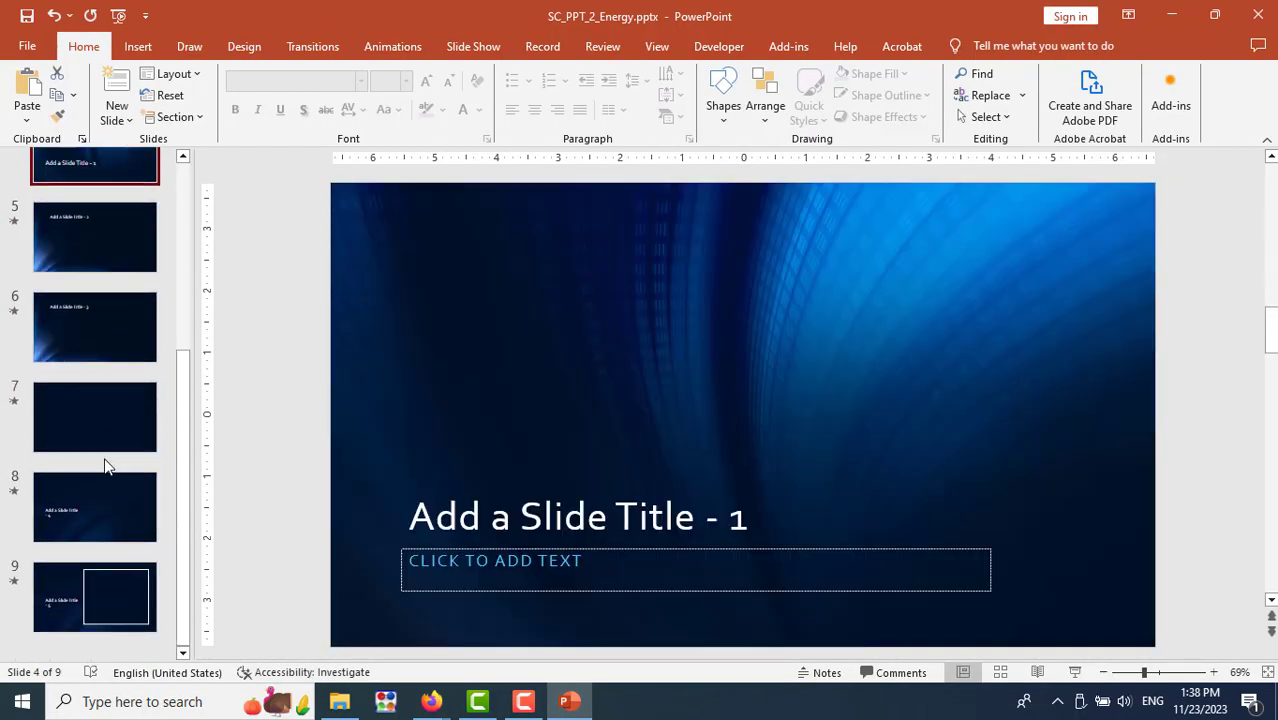
left_click(121, 604, "shift")
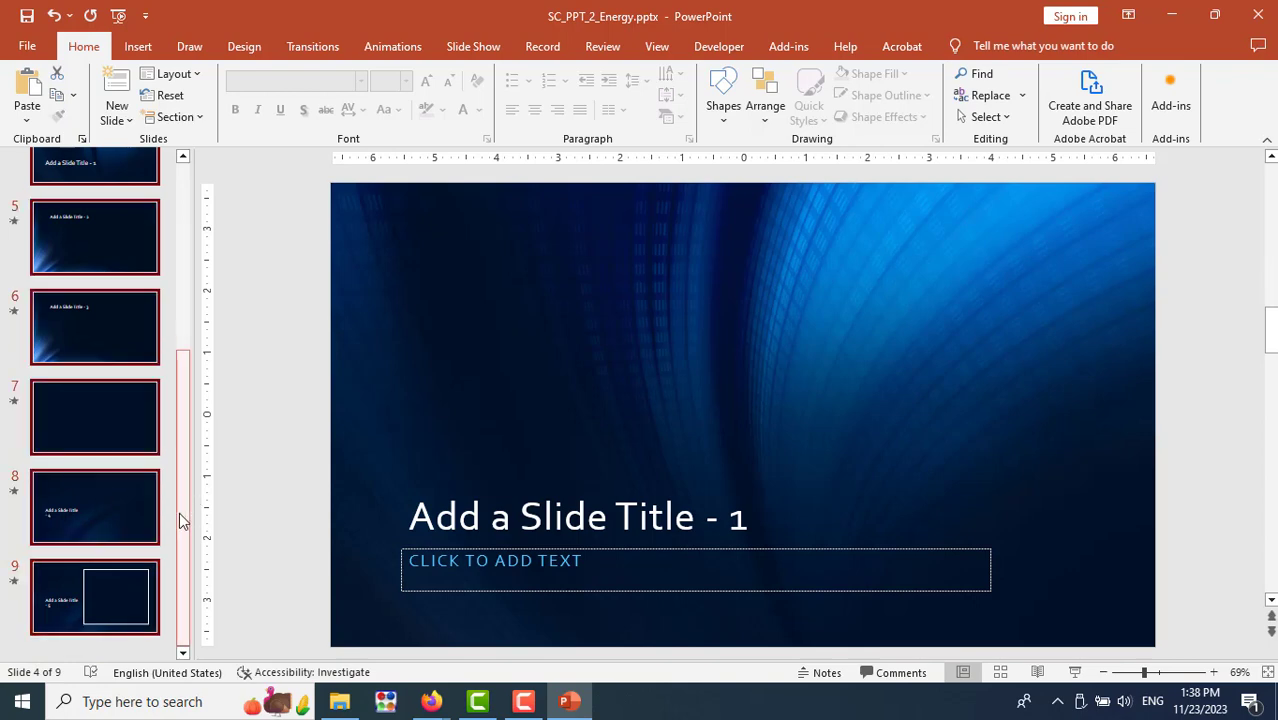
scroll(179, 512, "up", 4)
right_click(87, 491)
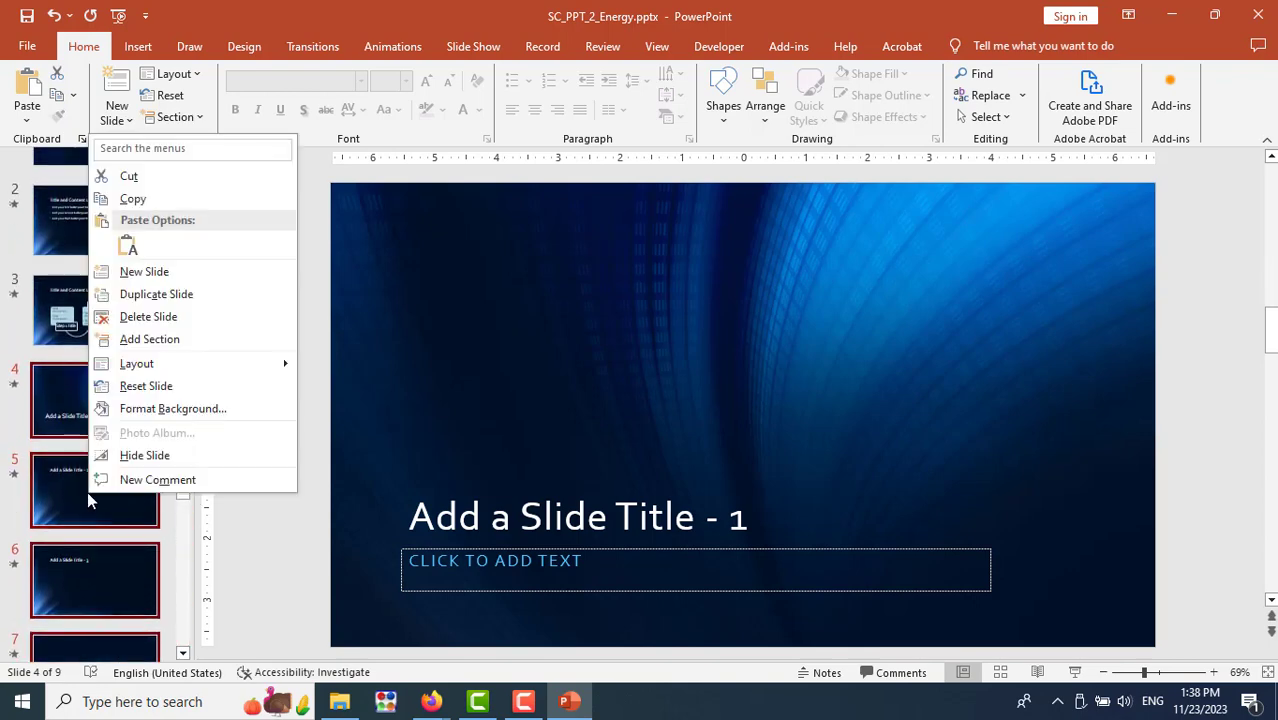
left_click(150, 318)
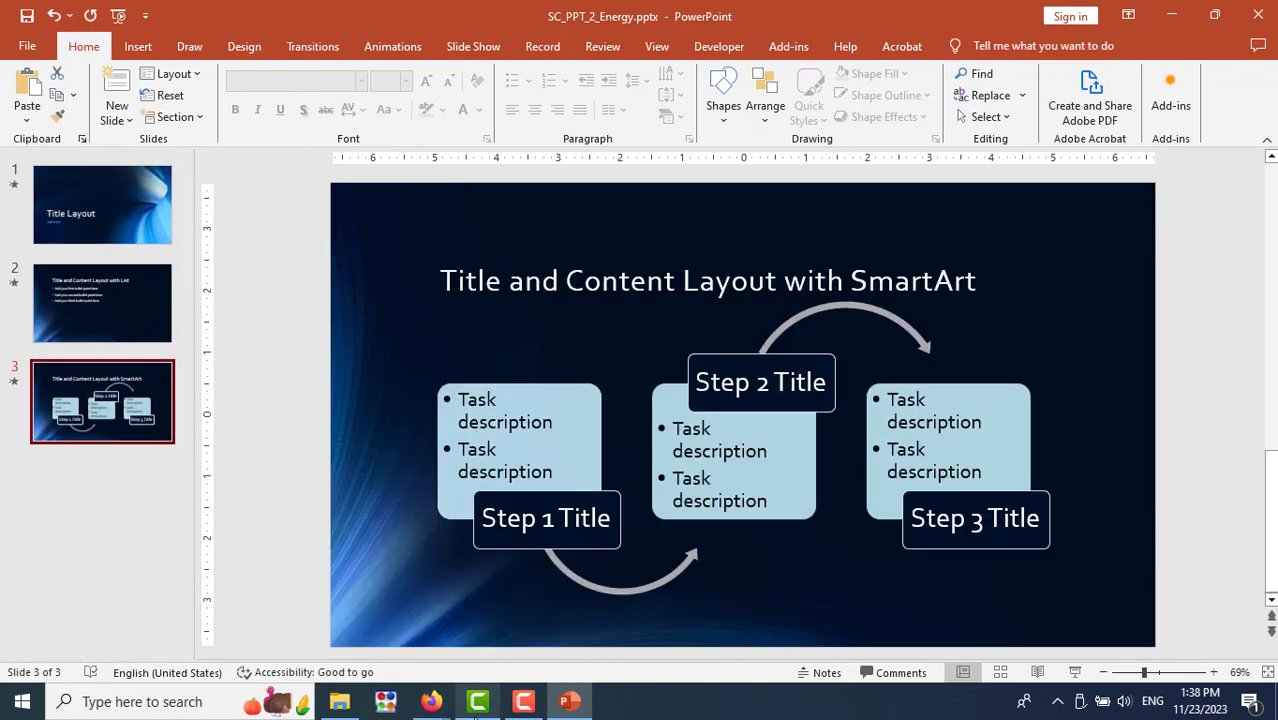
mouse_move(431, 701)
left_click(365, 658)
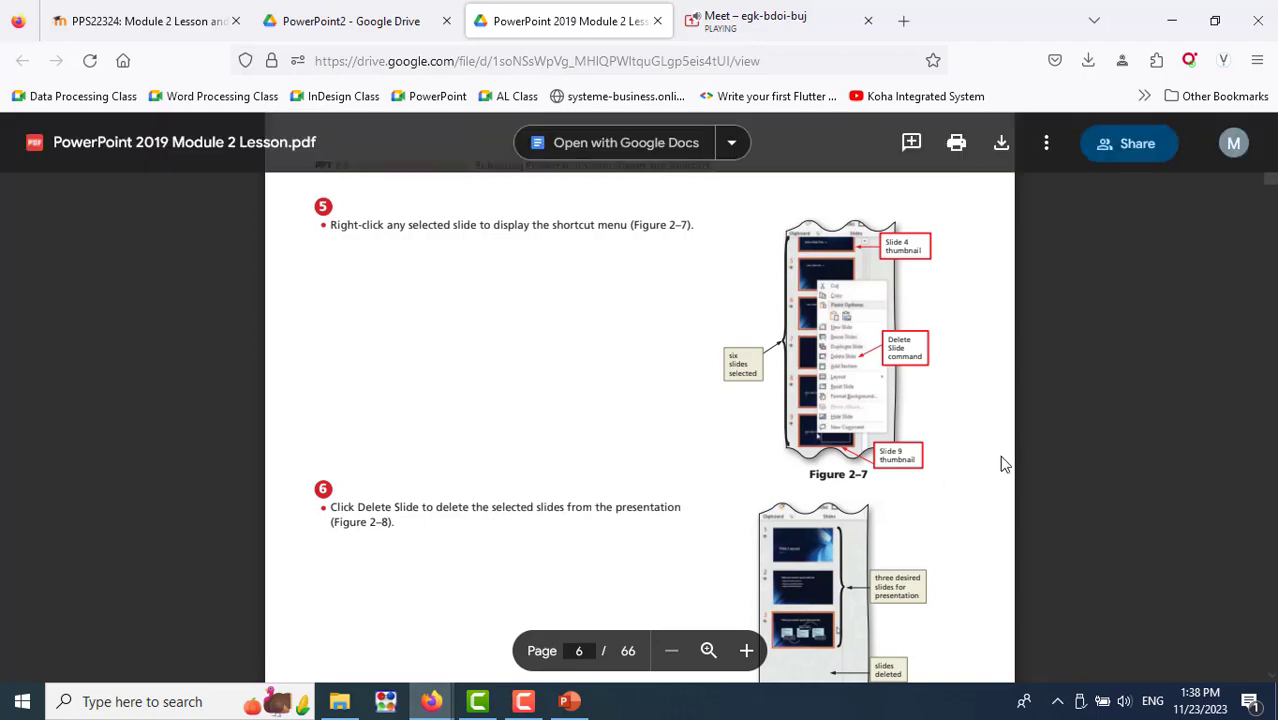
Read page 7's title-slide steps in the lesson PDF, then return to the three-slide presentation
scroll(1003, 463, "down", 5)
scroll(1003, 463, "down", 3)
scroll(1003, 463, "up", 3)
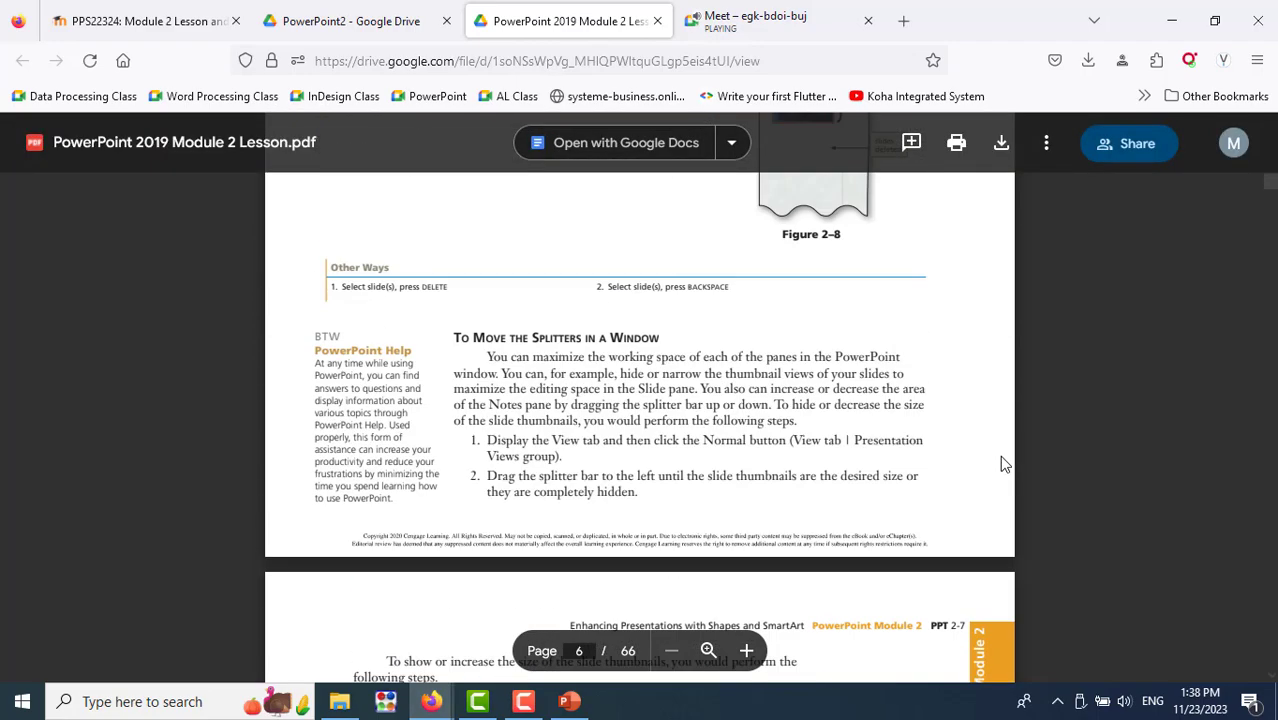
scroll(1001, 456, "down", 5)
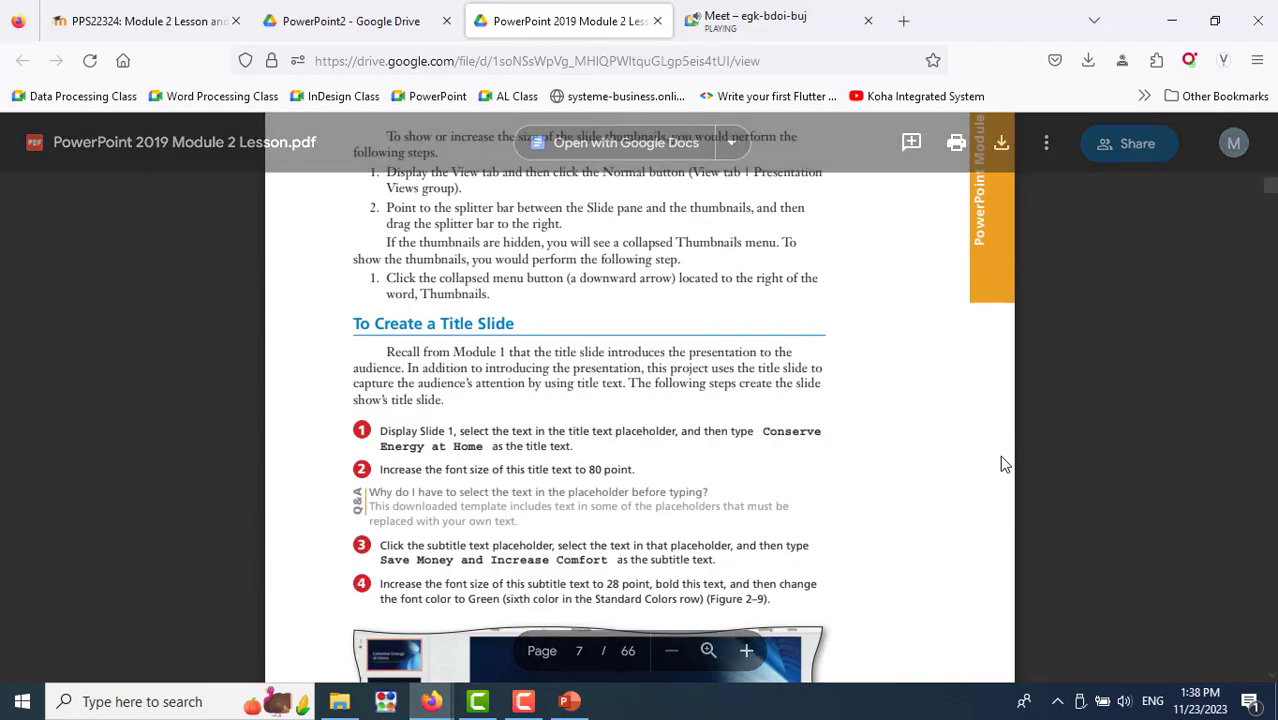
scroll(1003, 463, "down", 3)
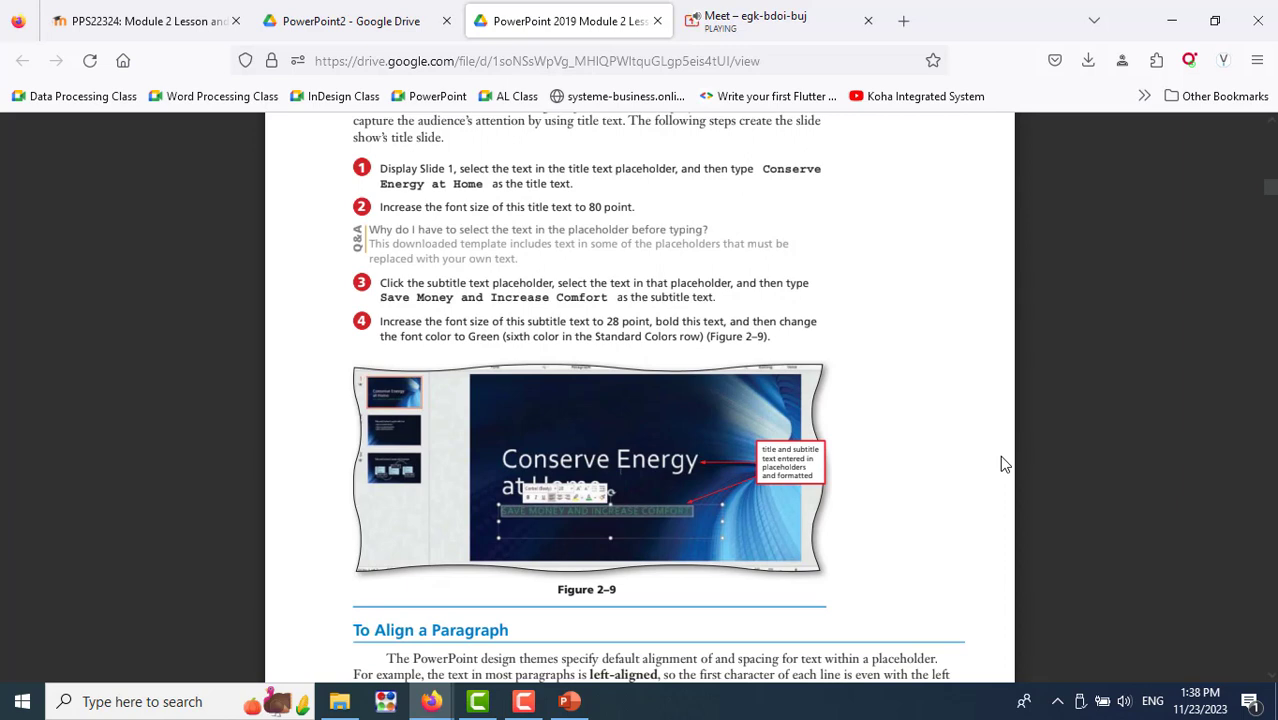
left_click(569, 701)
Replace slide 1's title text with 'Conserve Energy at home'
left_click(144, 207)
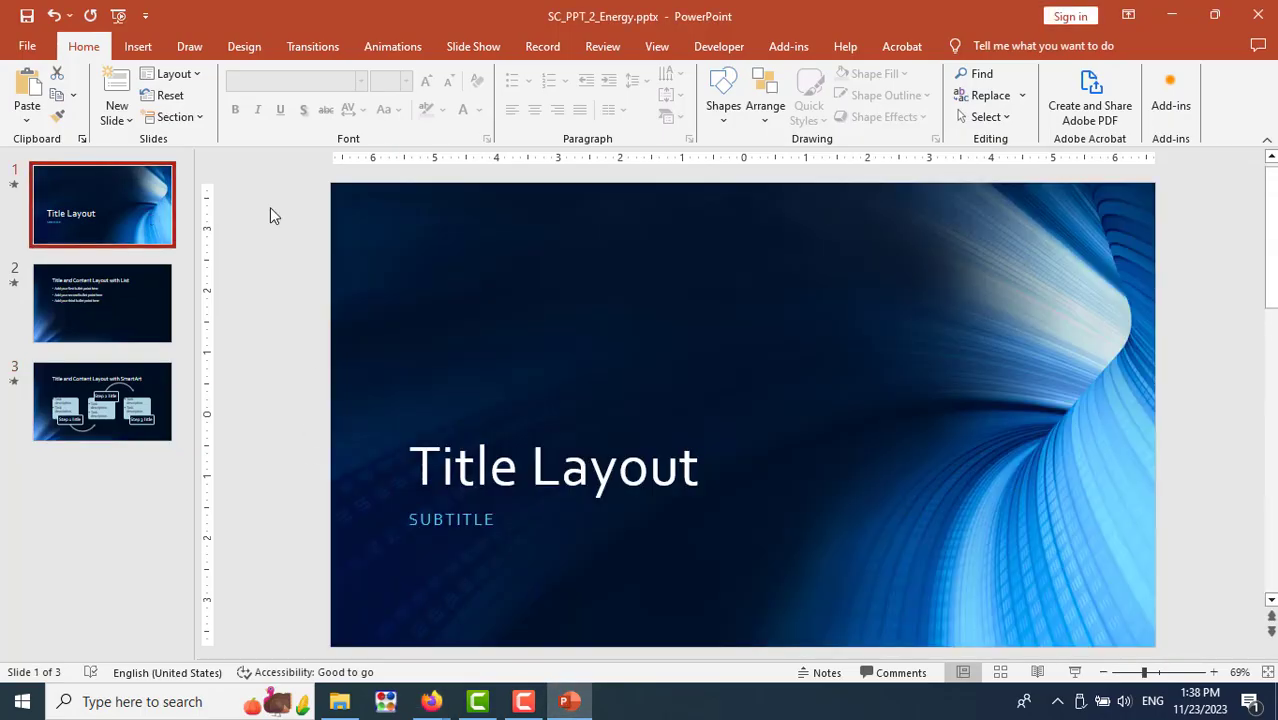
left_click(618, 466)
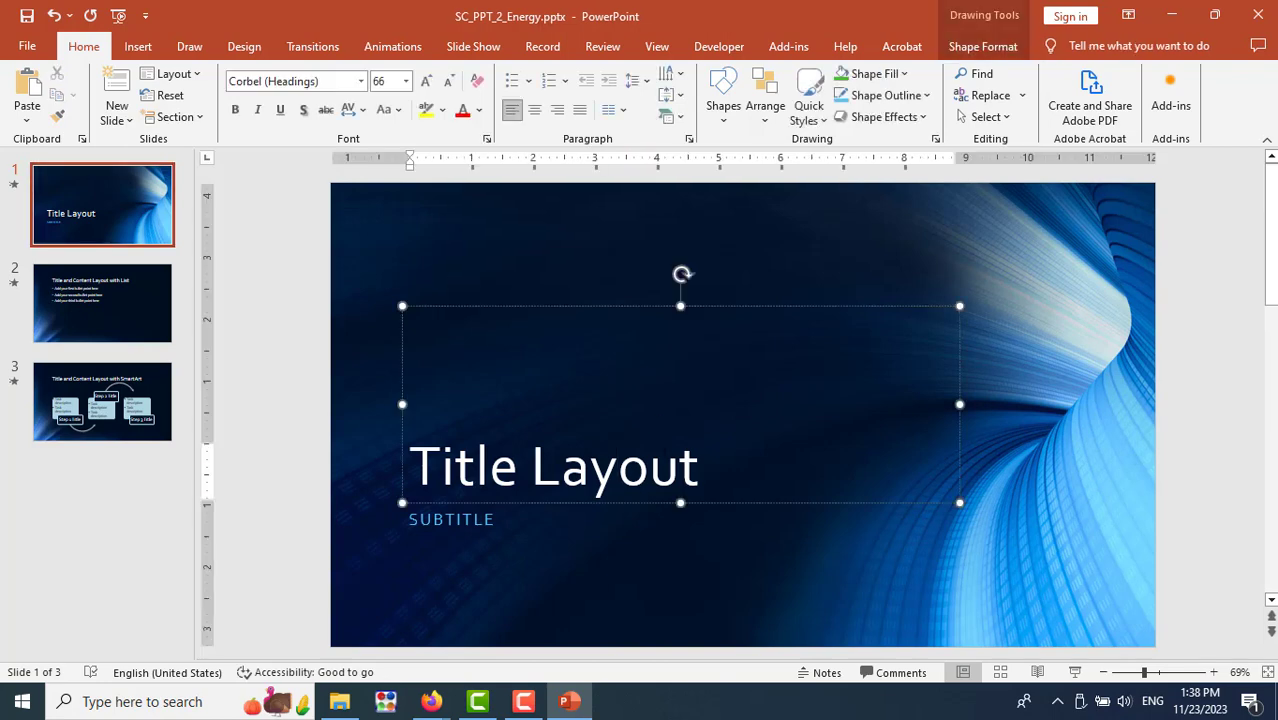
type("C")
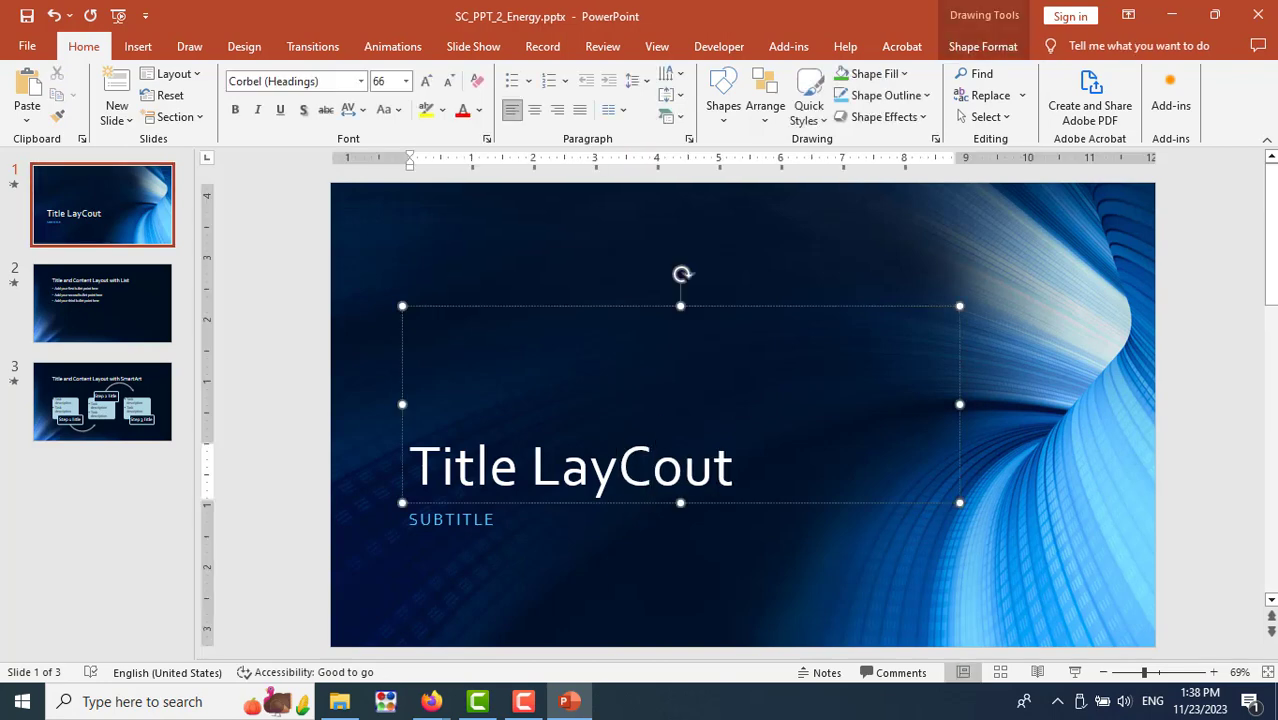
left_click(650, 512)
left_click(679, 474)
triple_click(648, 490)
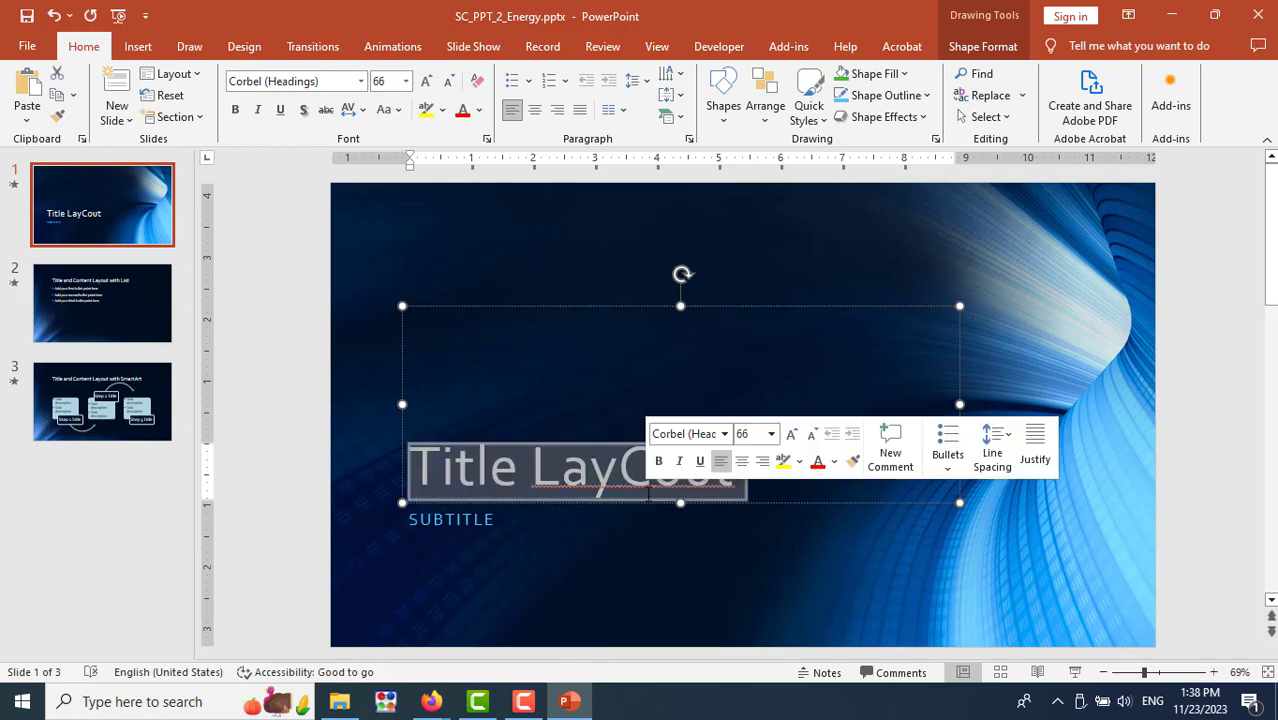
type("Conse")
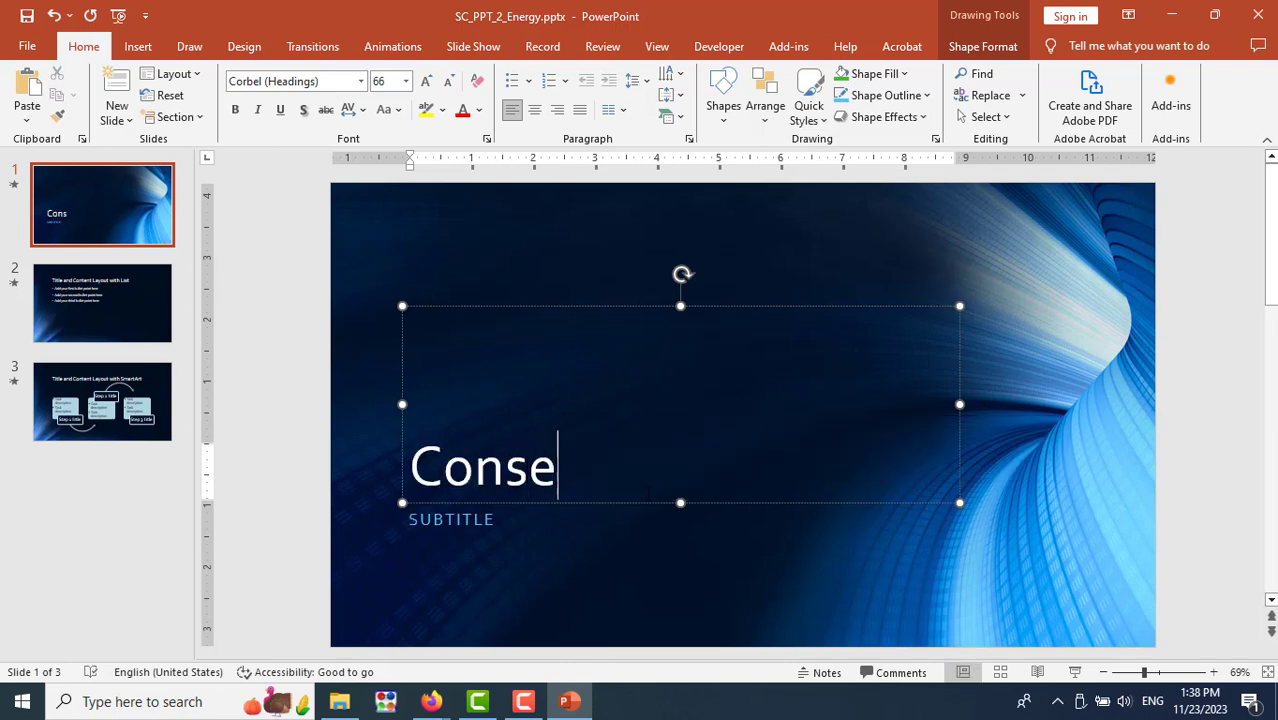
type("rve Ener")
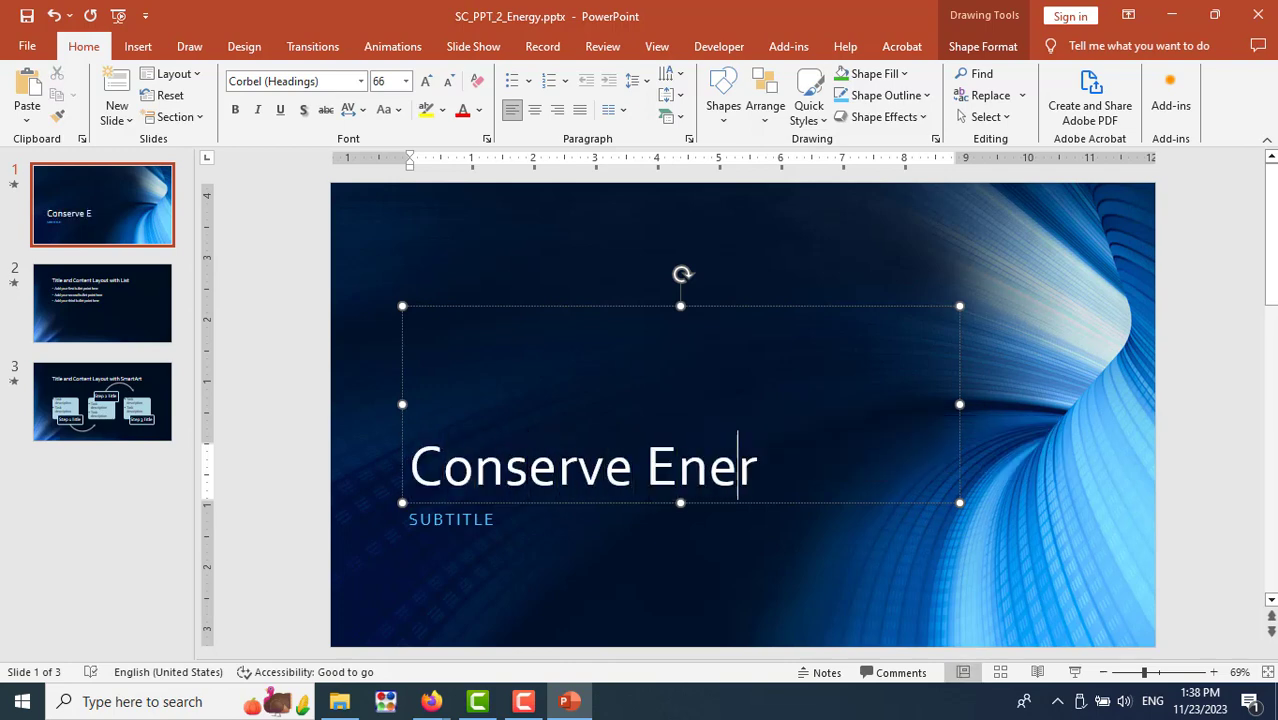
type("gy at h")
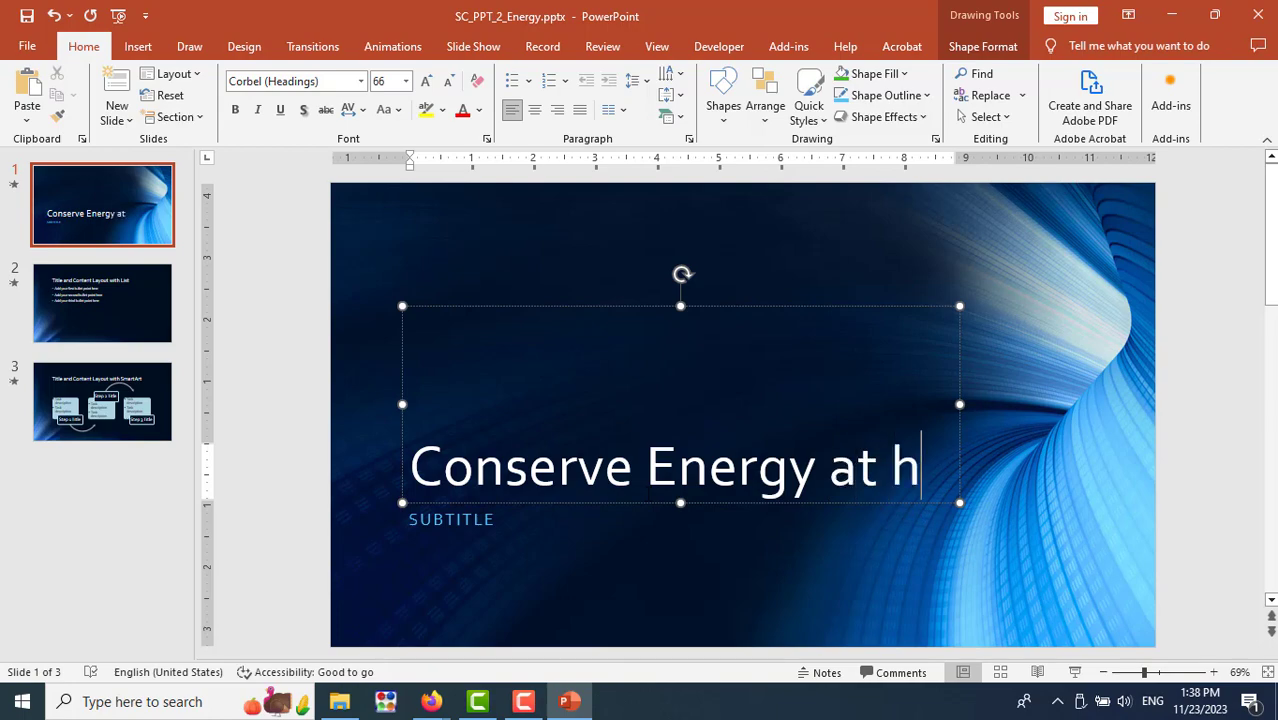
type("ome")
key("alt+Tab")
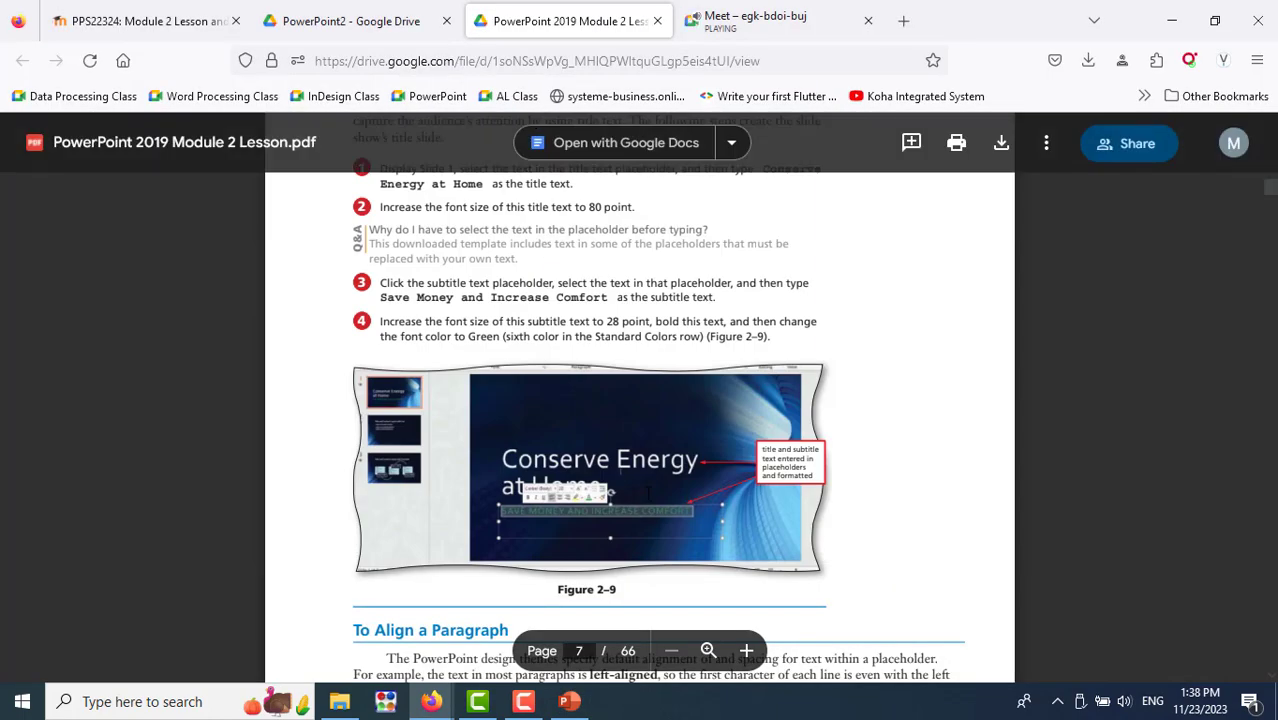
key("alt+Tab")
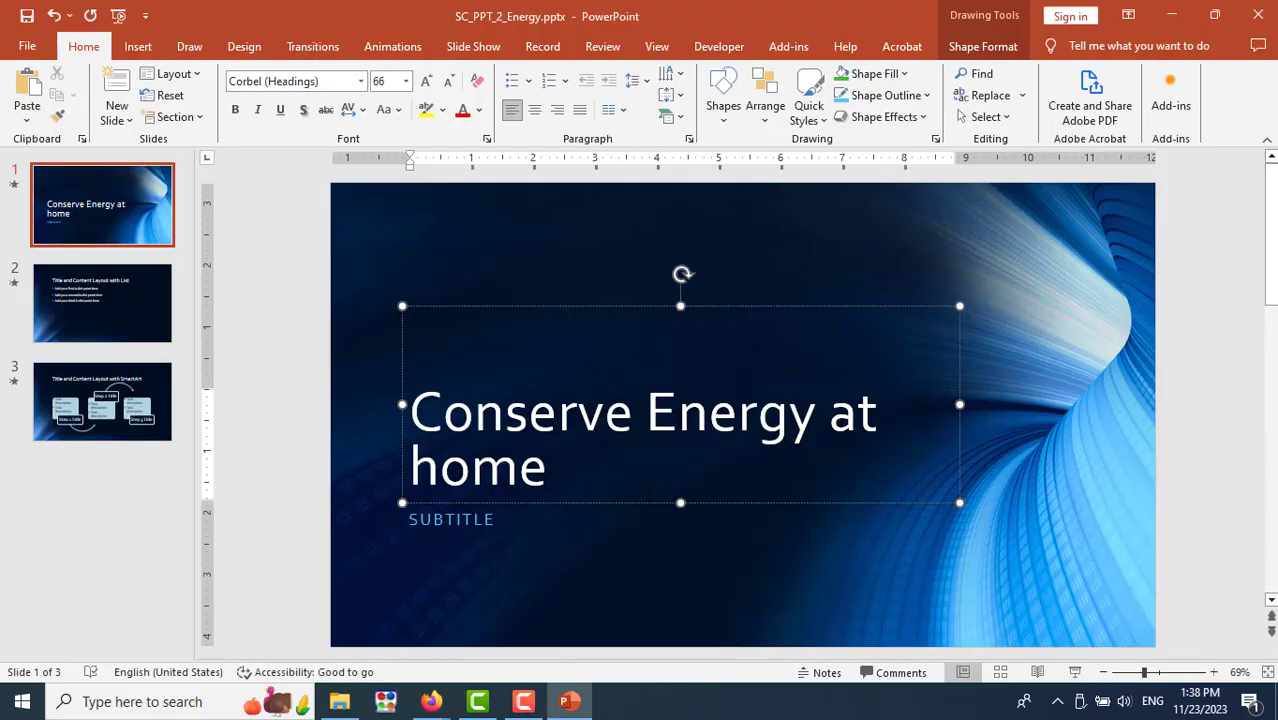
Set the title 'Conserve Energy at home' to 80 point font size
key("alt+Tab")
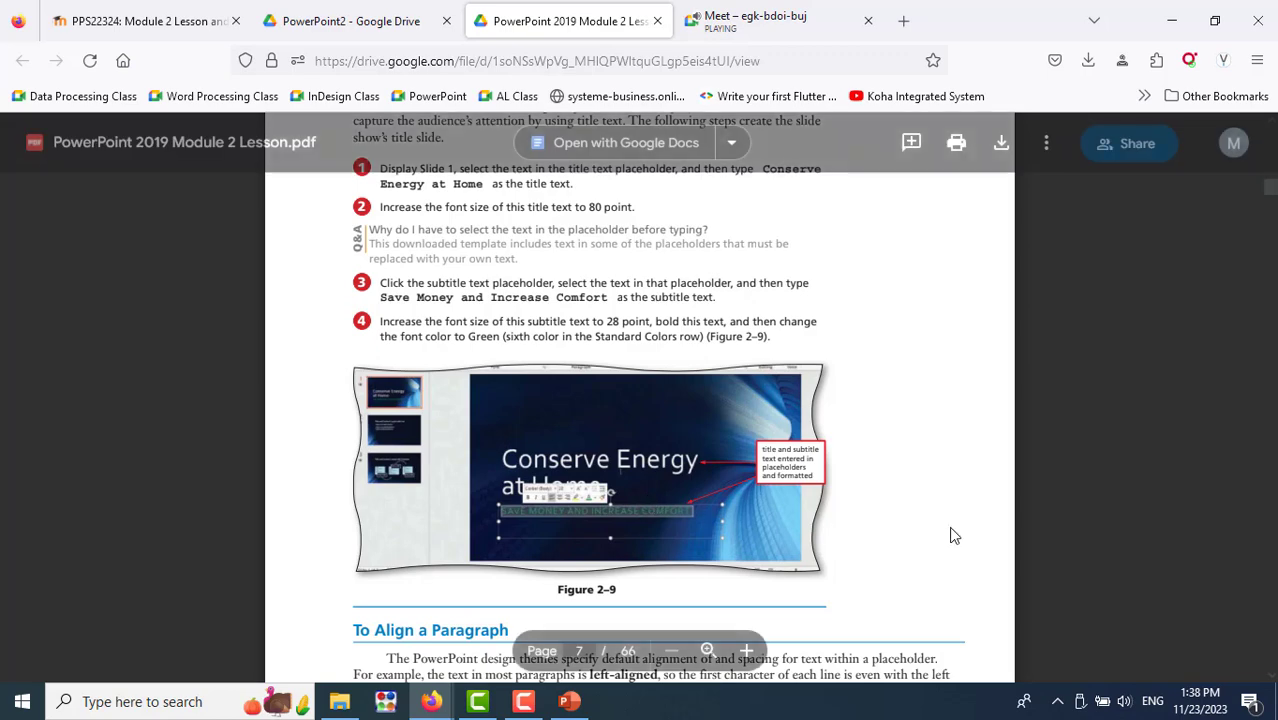
scroll(948, 516, "up", 3)
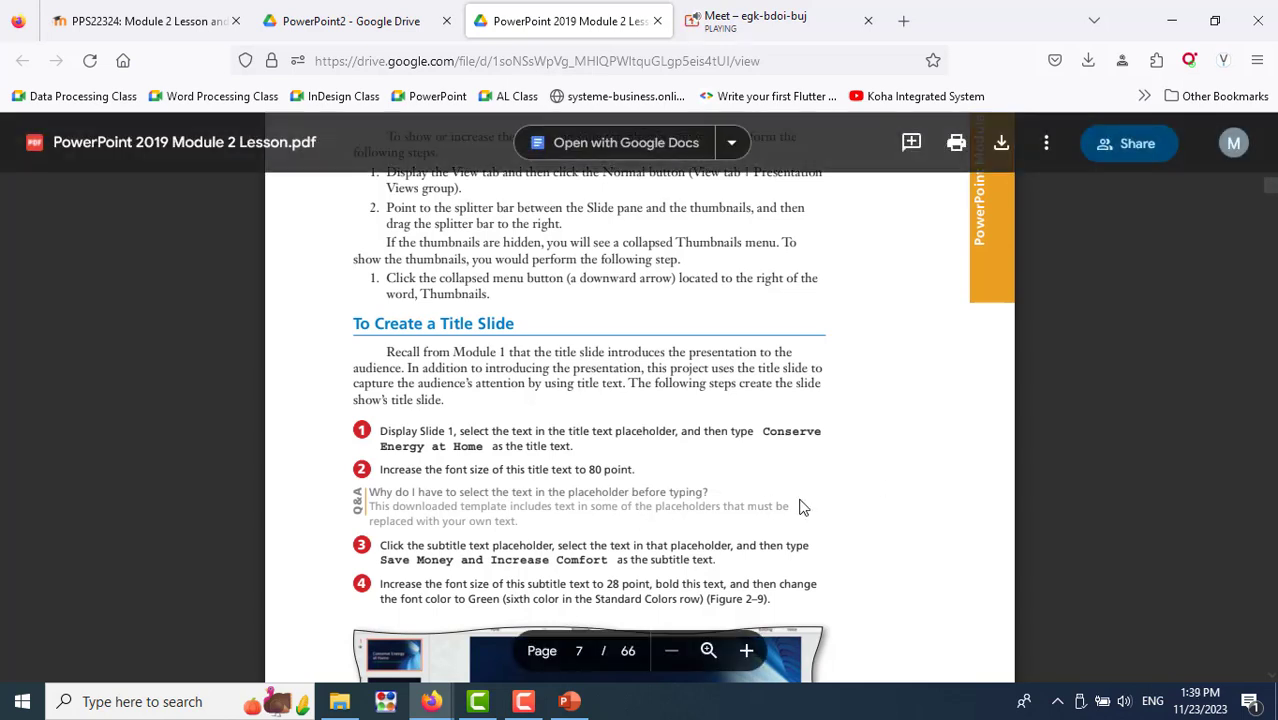
scroll(800, 502, "down", 2)
scroll(617, 498, "down", 2)
key("alt+Tab")
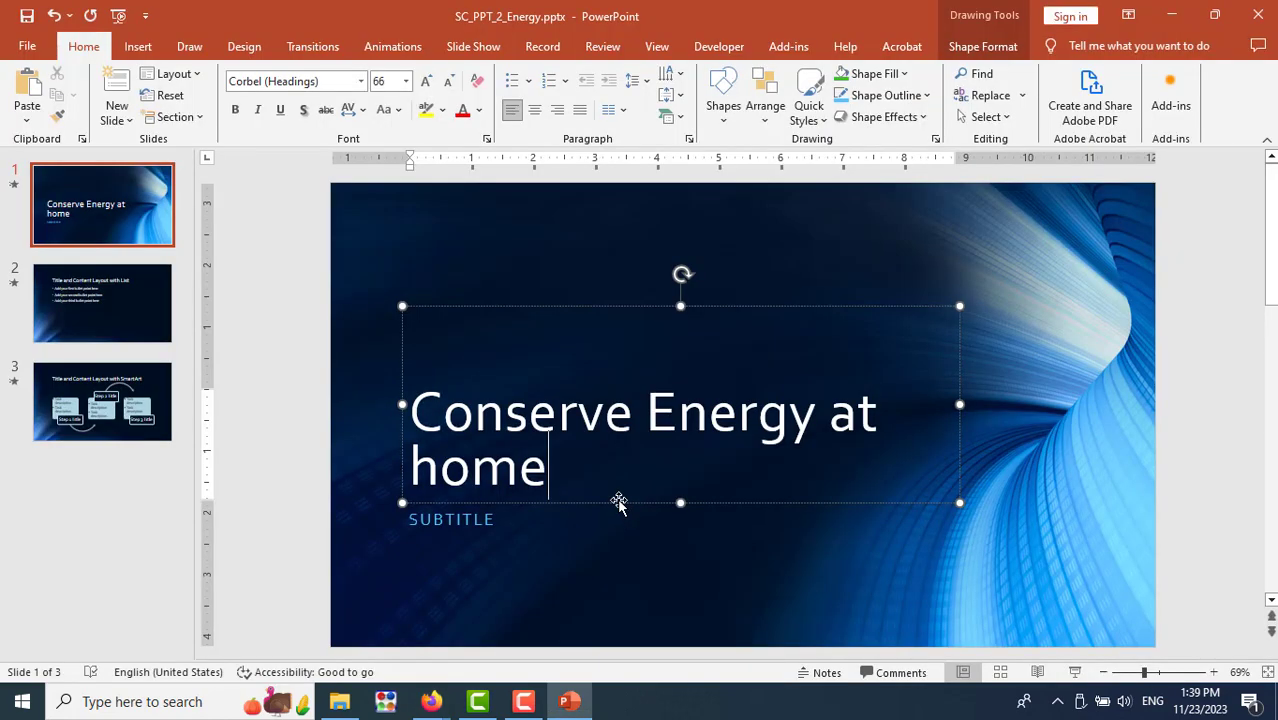
triple_click(534, 414)
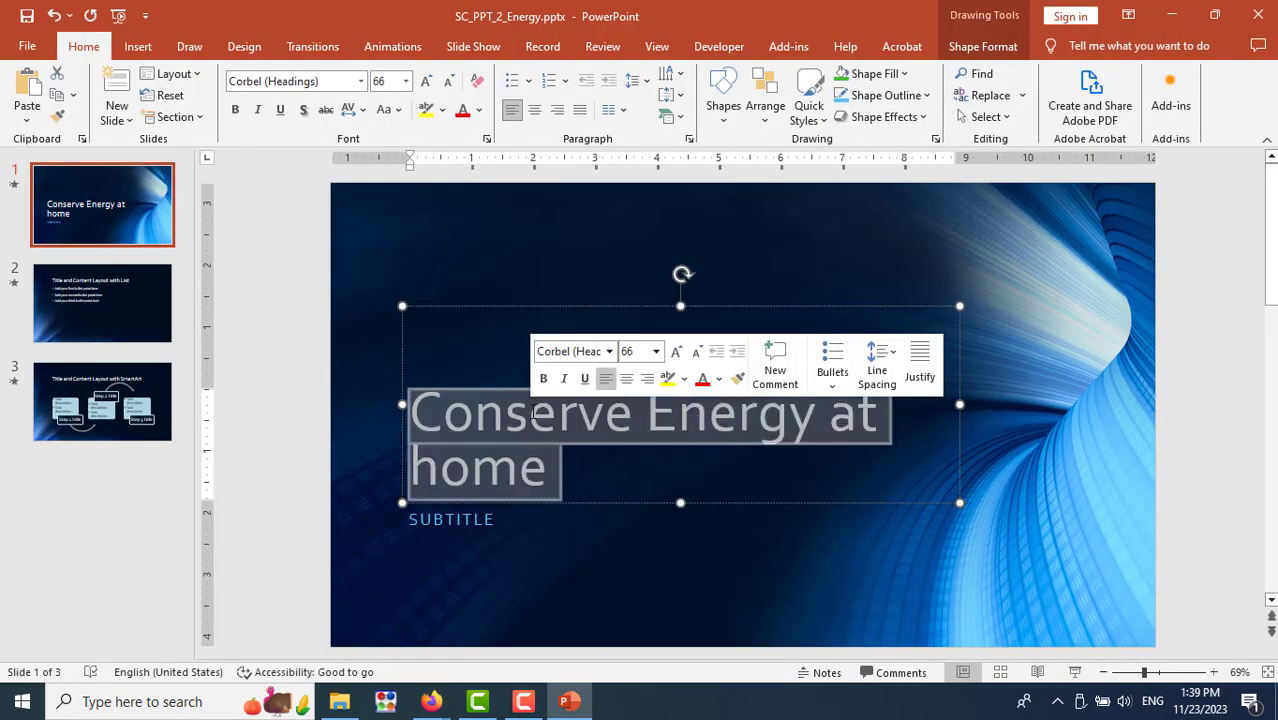
left_click(660, 352)
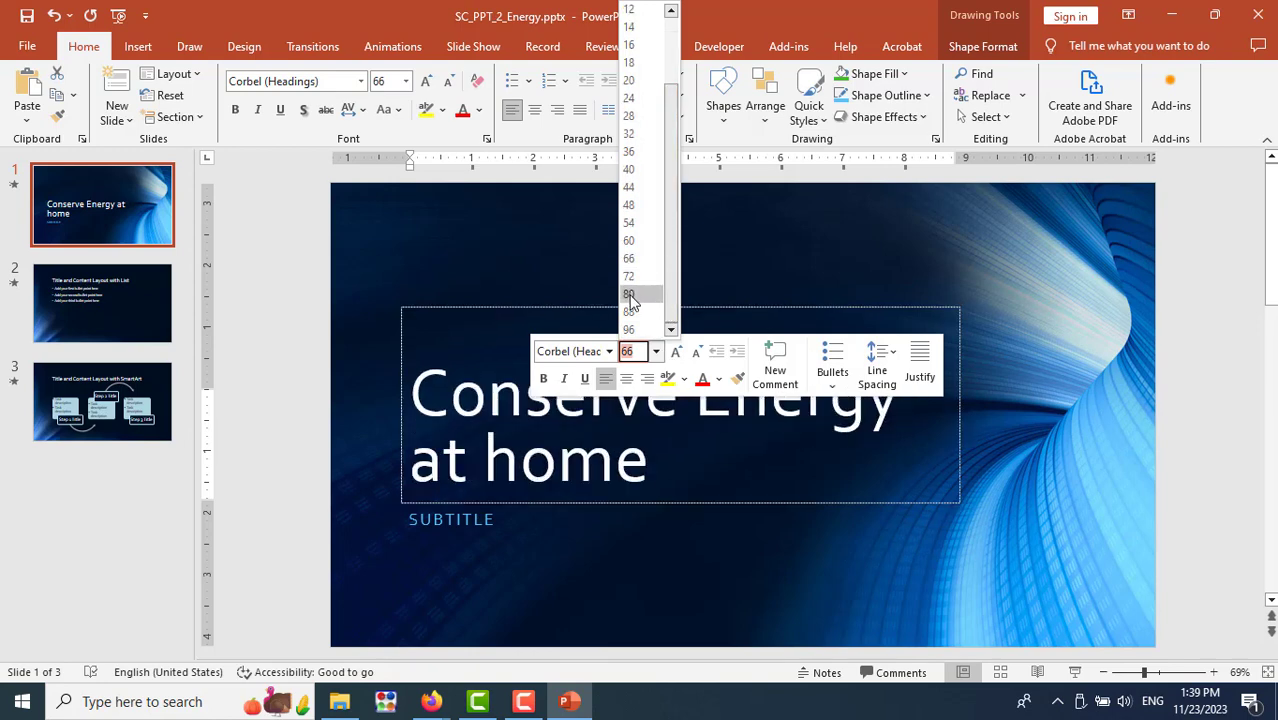
left_click(629, 294)
left_click(899, 468)
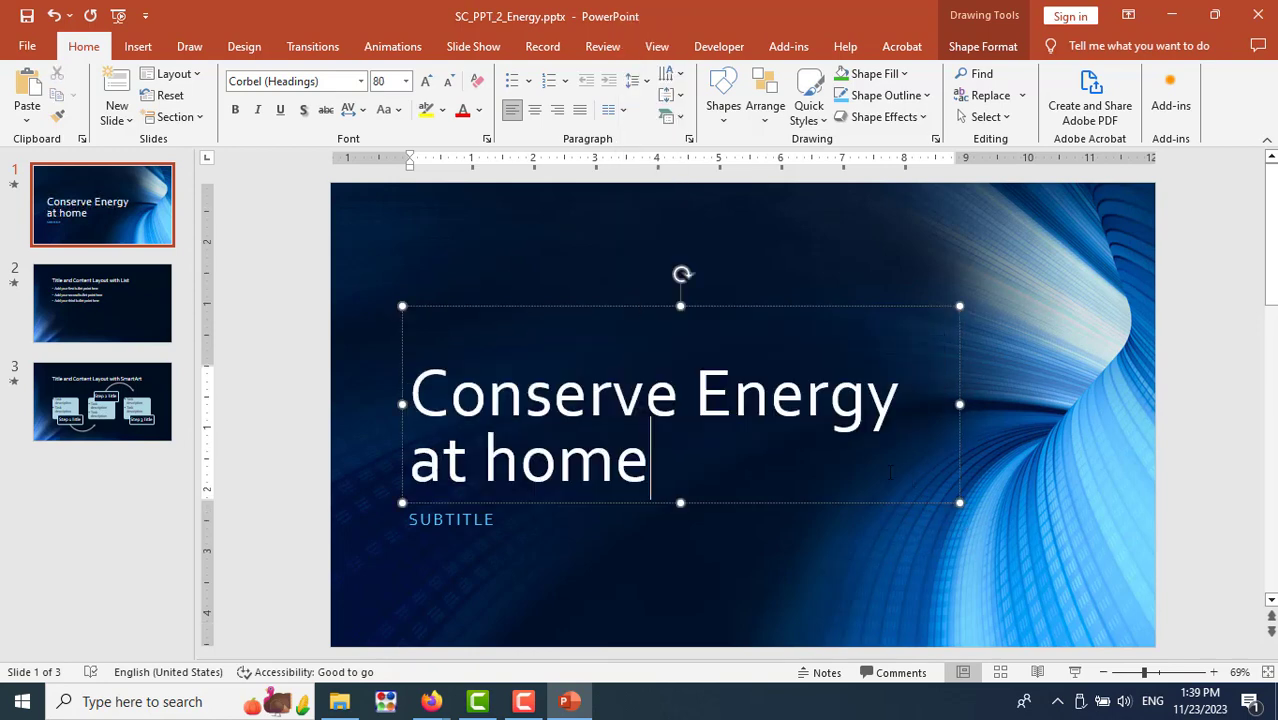
key("alt+Tab")
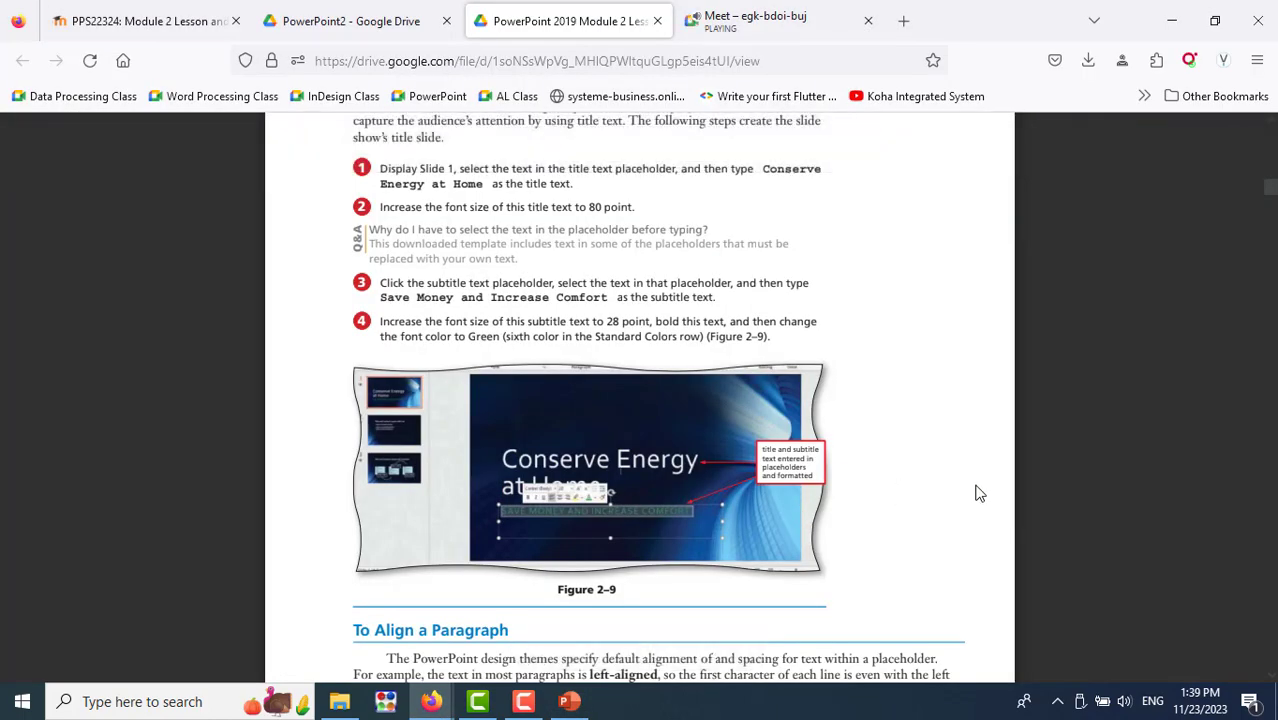
key("alt+Tab")
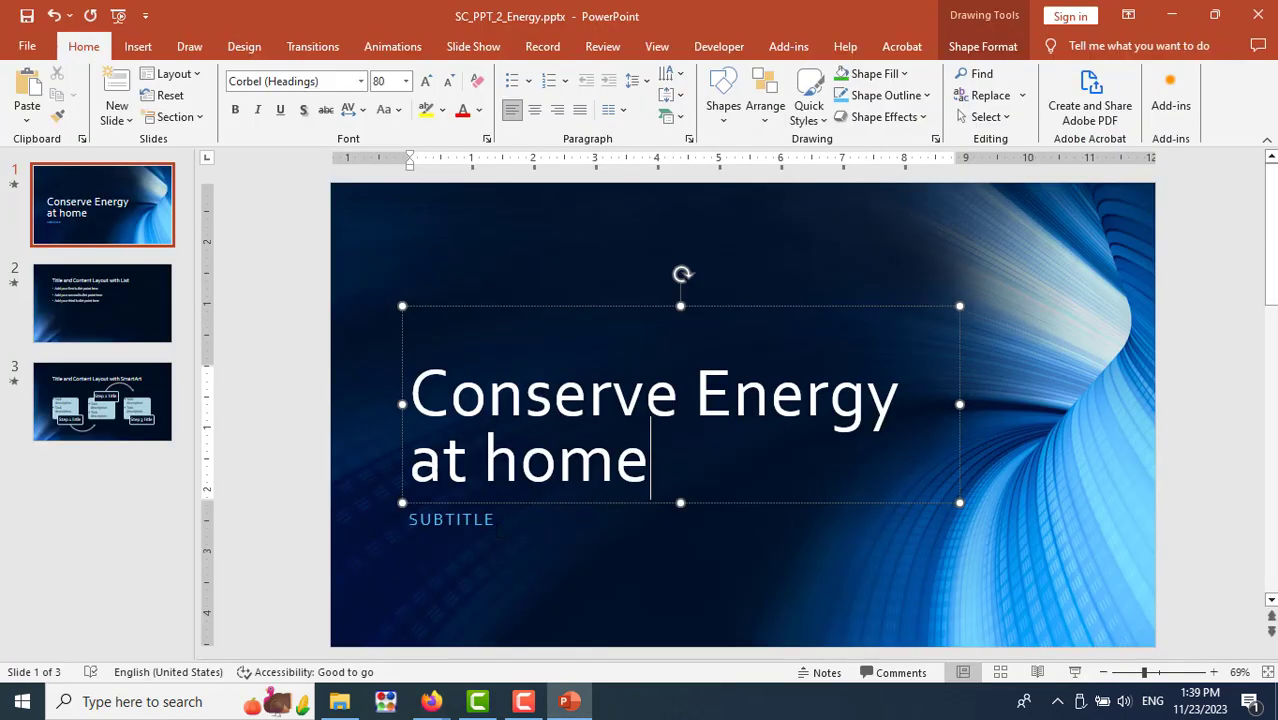
key("ctrl+Return")
Type the 'SAVE MONEY AND INCREASE COMFORT' subtitle, then scroll the lesson PDF to page 8
double_click(489, 519)
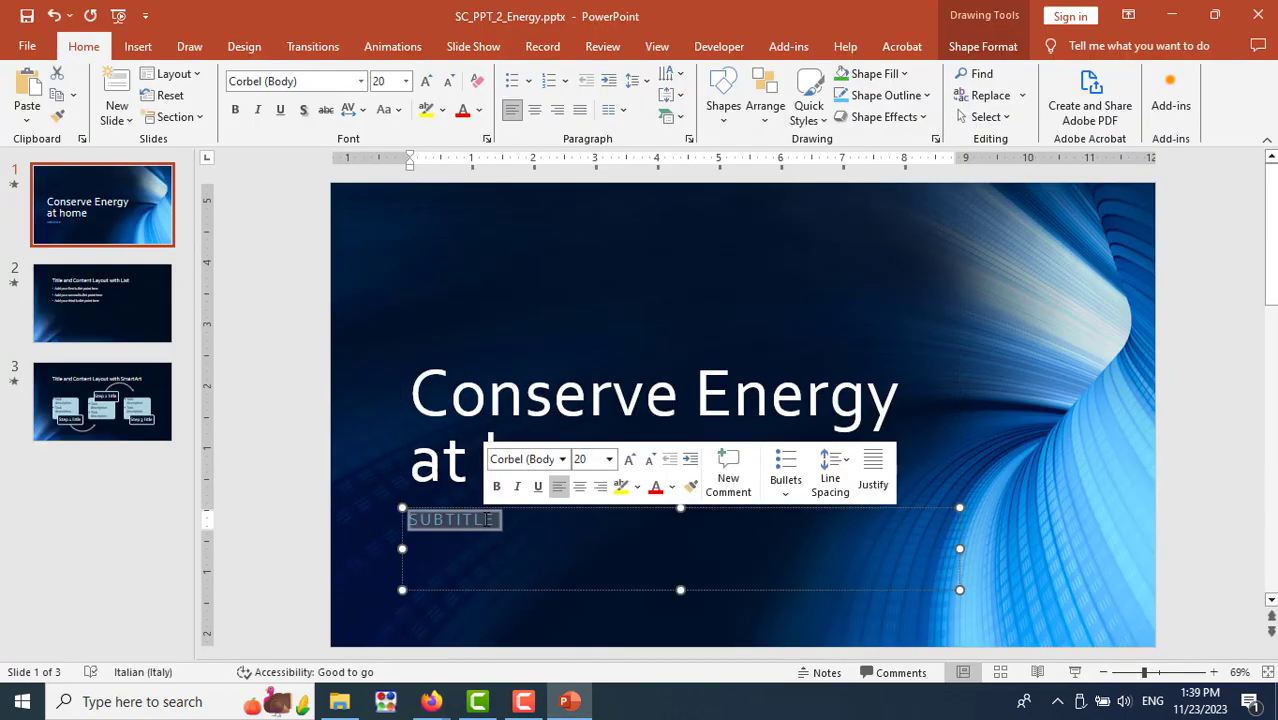
type("SA")
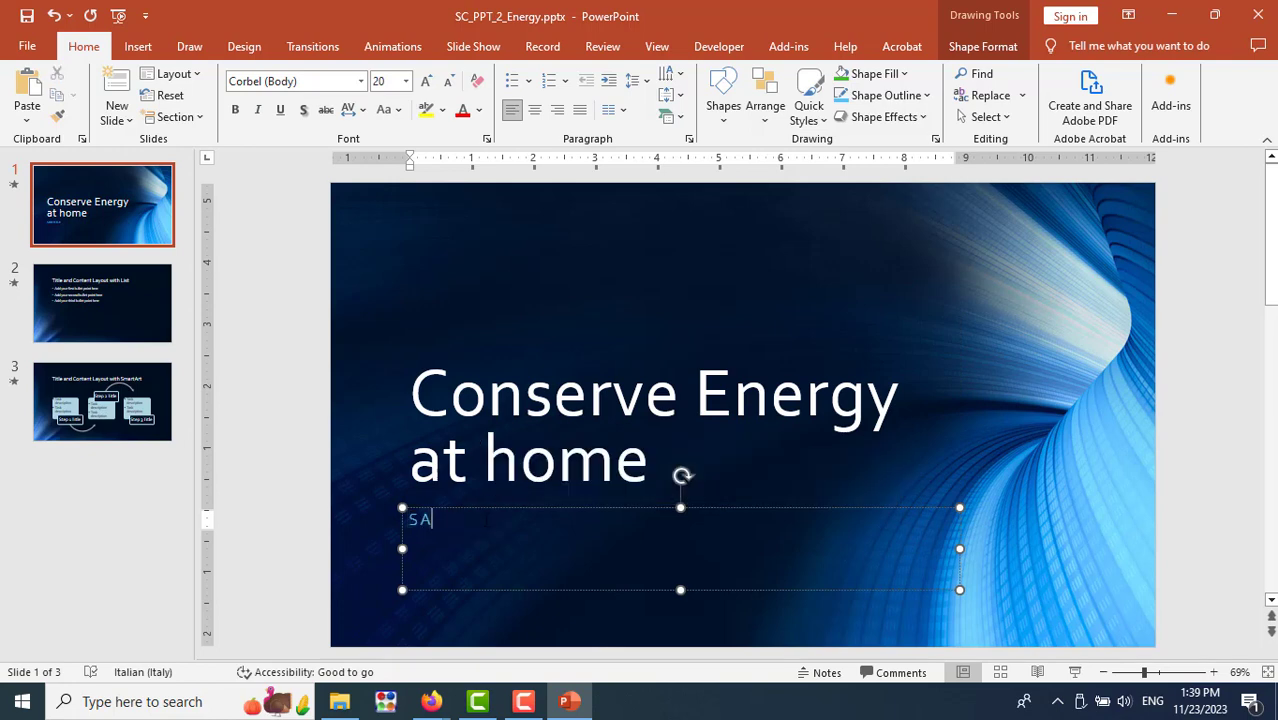
type("VE MONEY AND IN")
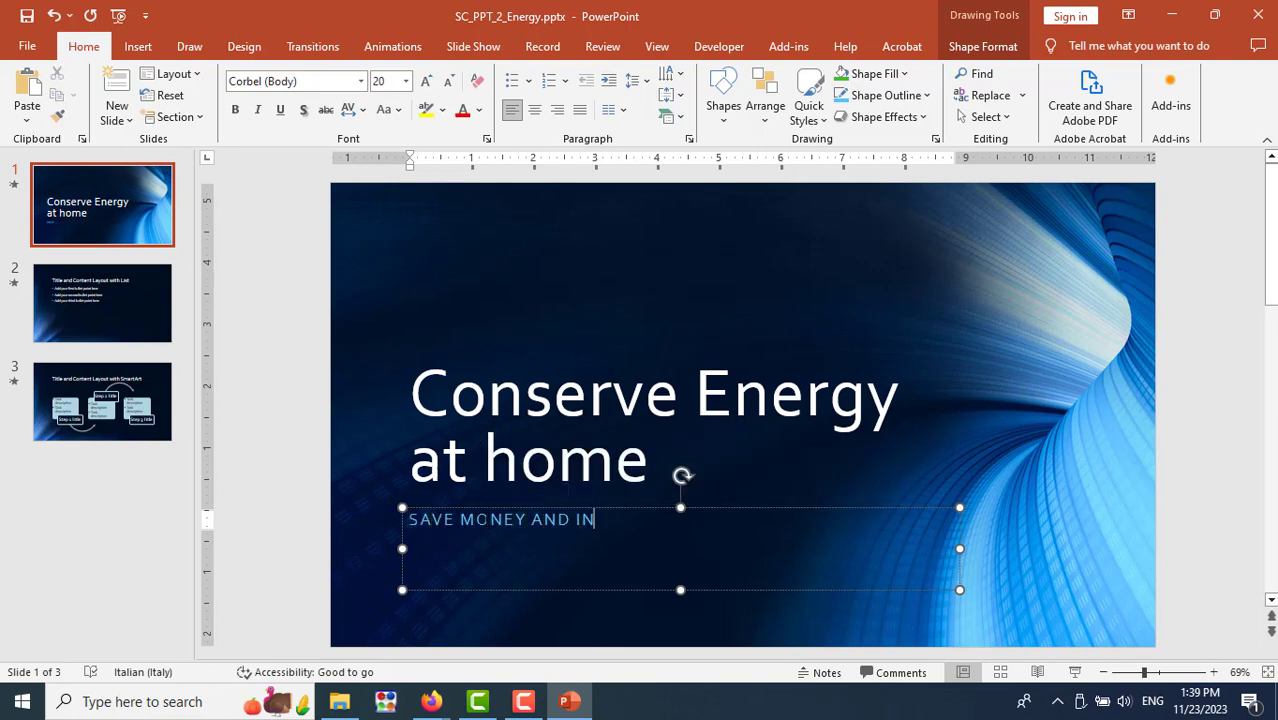
type("CREASE ")
type("COMFORT")
key("alt+Tab")
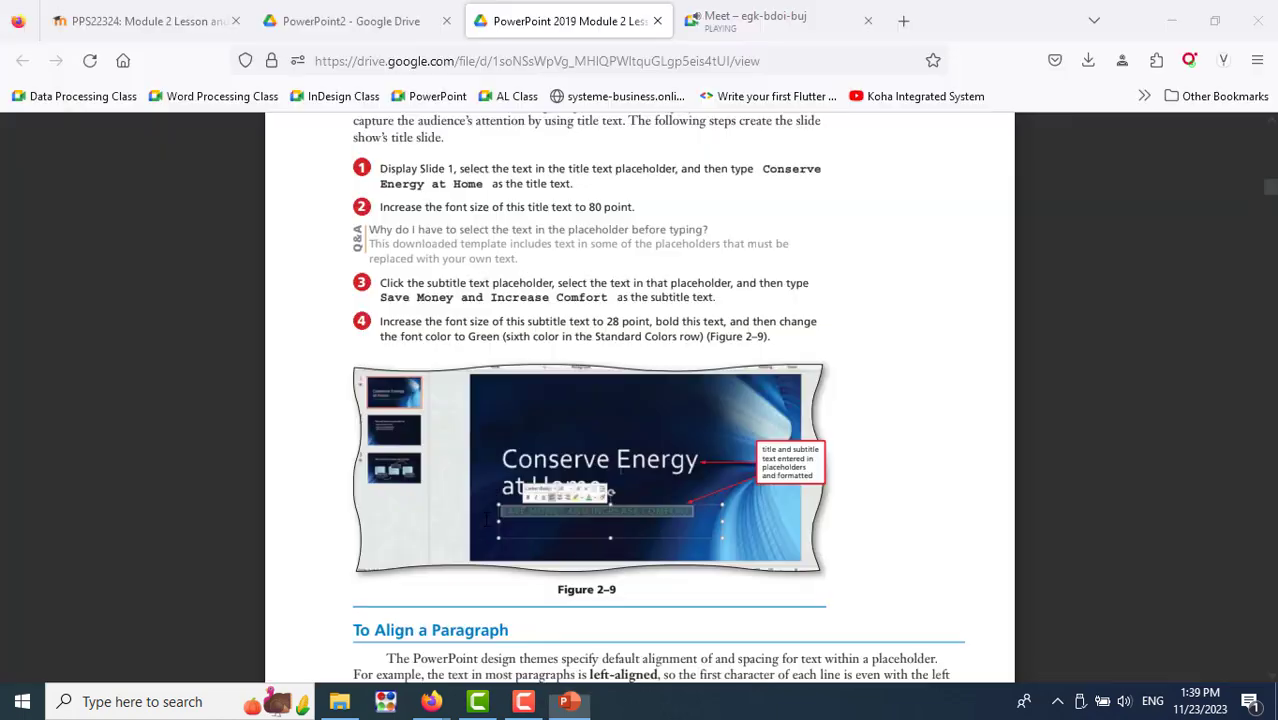
scroll(773, 464, "down", 2)
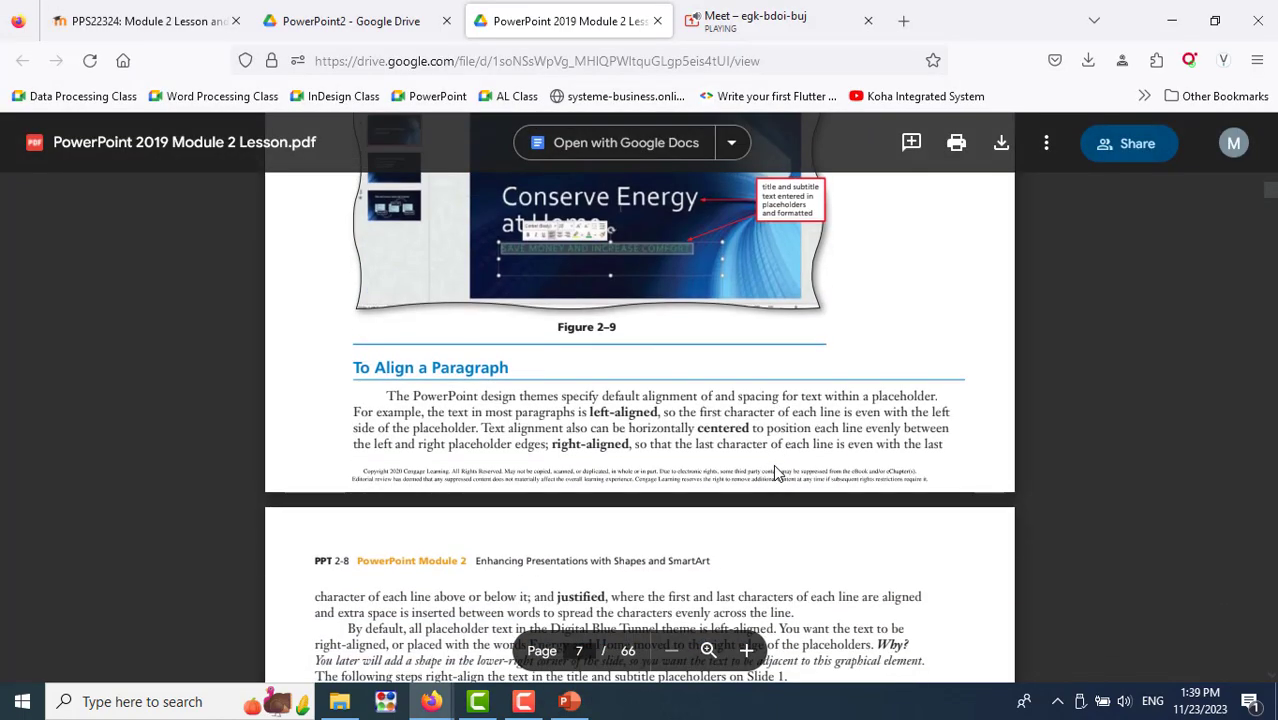
scroll(773, 464, "down", 5)
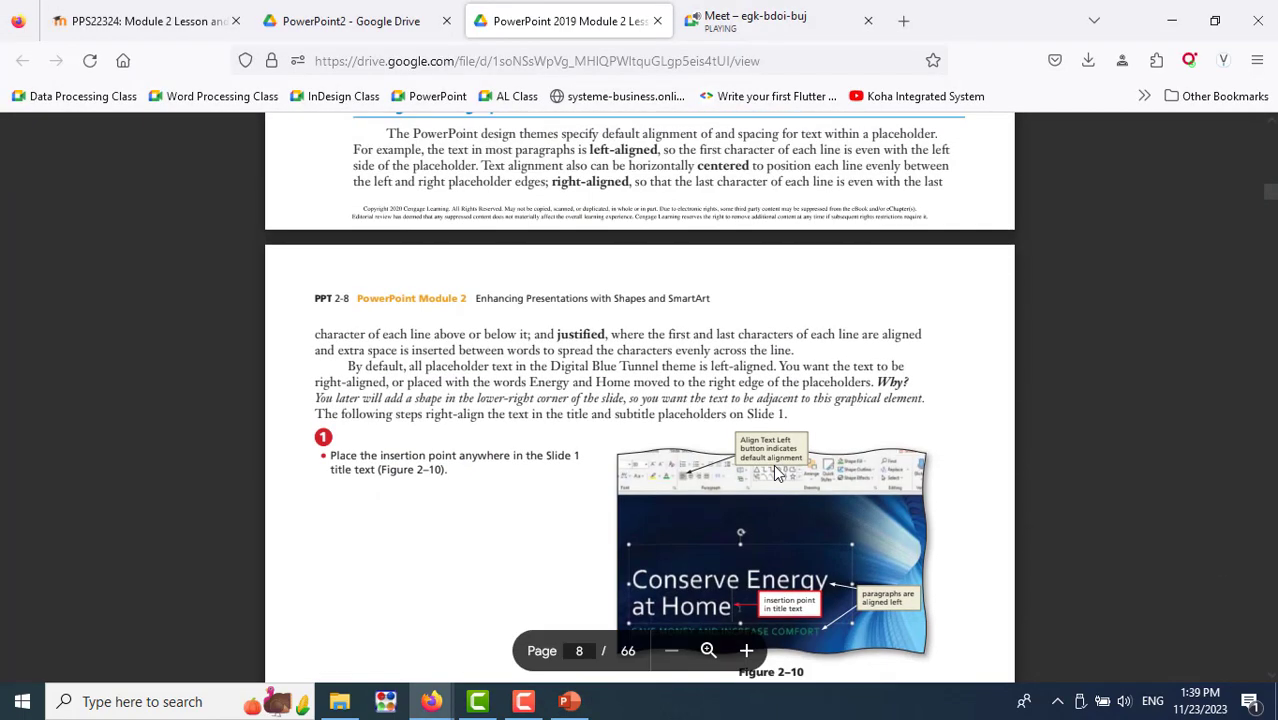
scroll(776, 472, "down", 5)
scroll(776, 472, "down", 3)
Right-align slide 1's title 'Conserve Energy at home', then review the next PDF steps
scroll(776, 472, "down", 2)
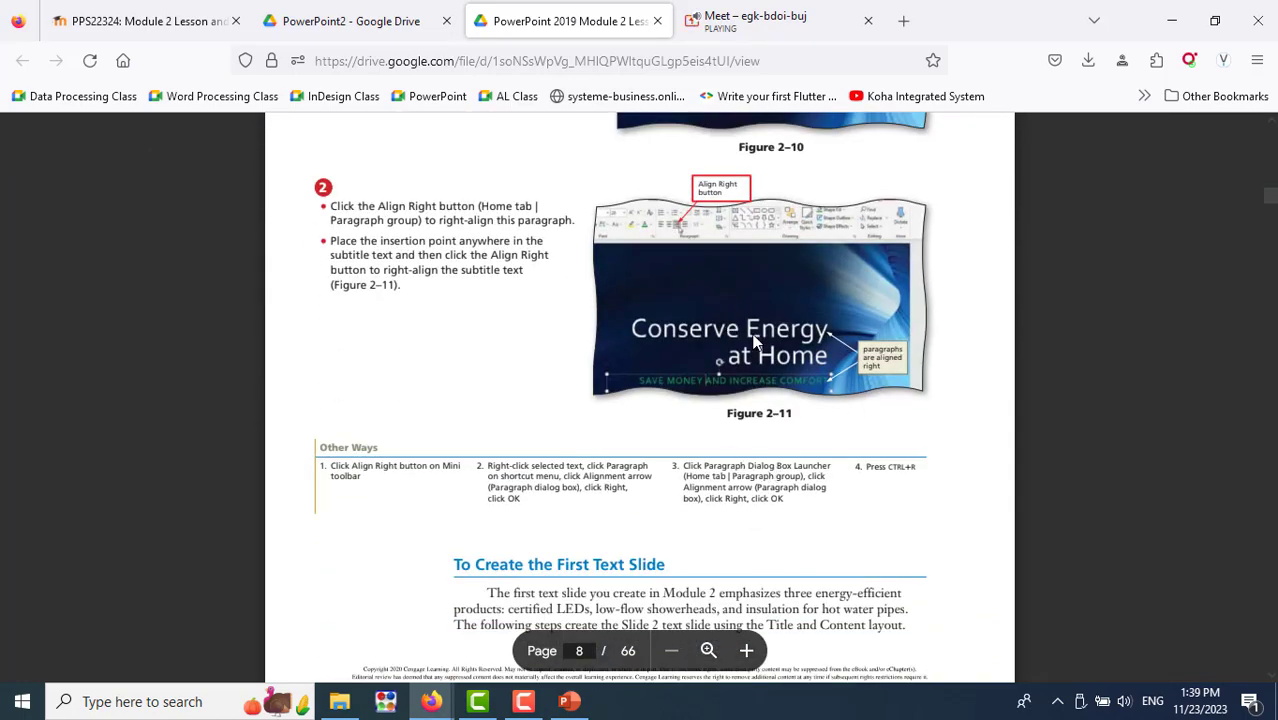
key("alt+Tab")
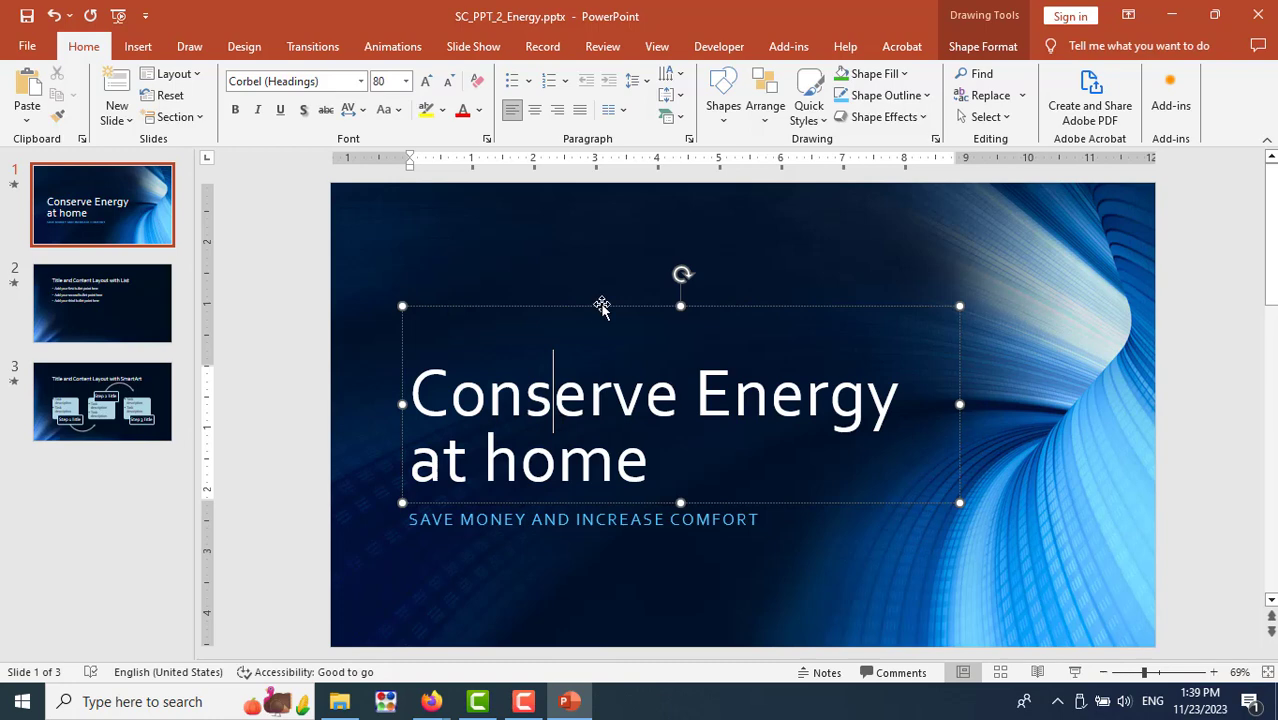
left_click(599, 303)
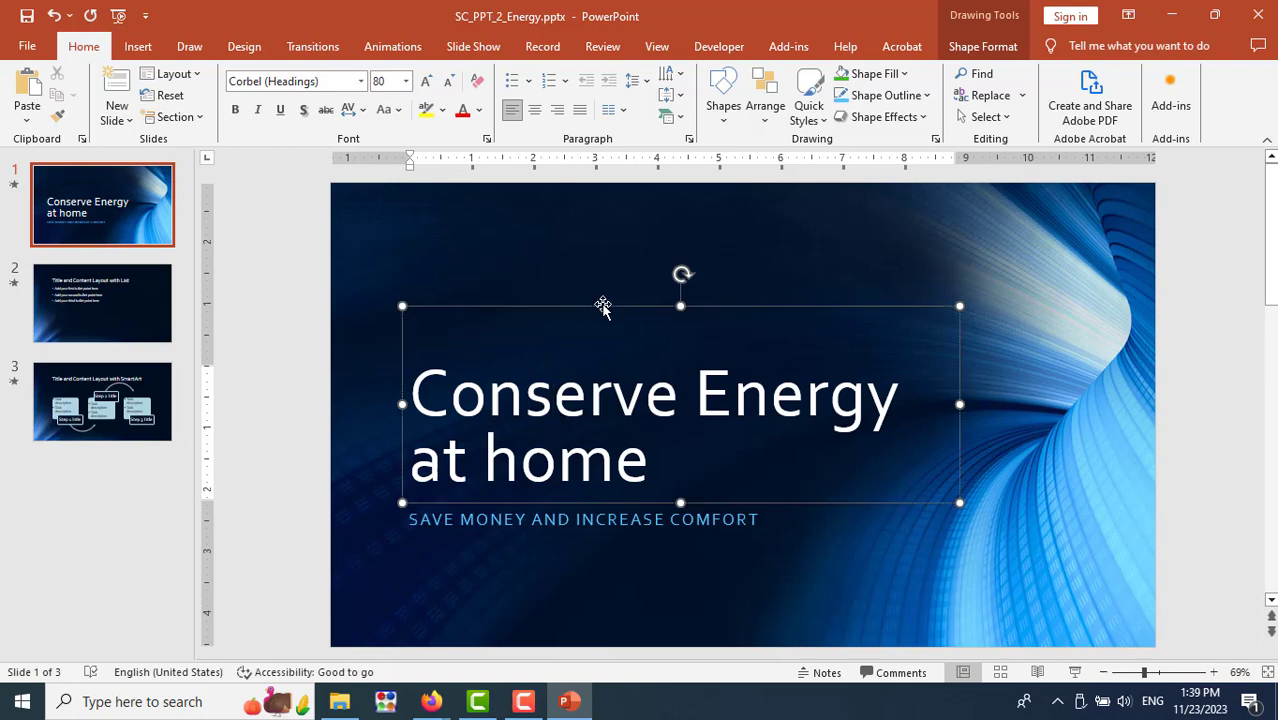
left_click(557, 110)
key("alt+Tab")
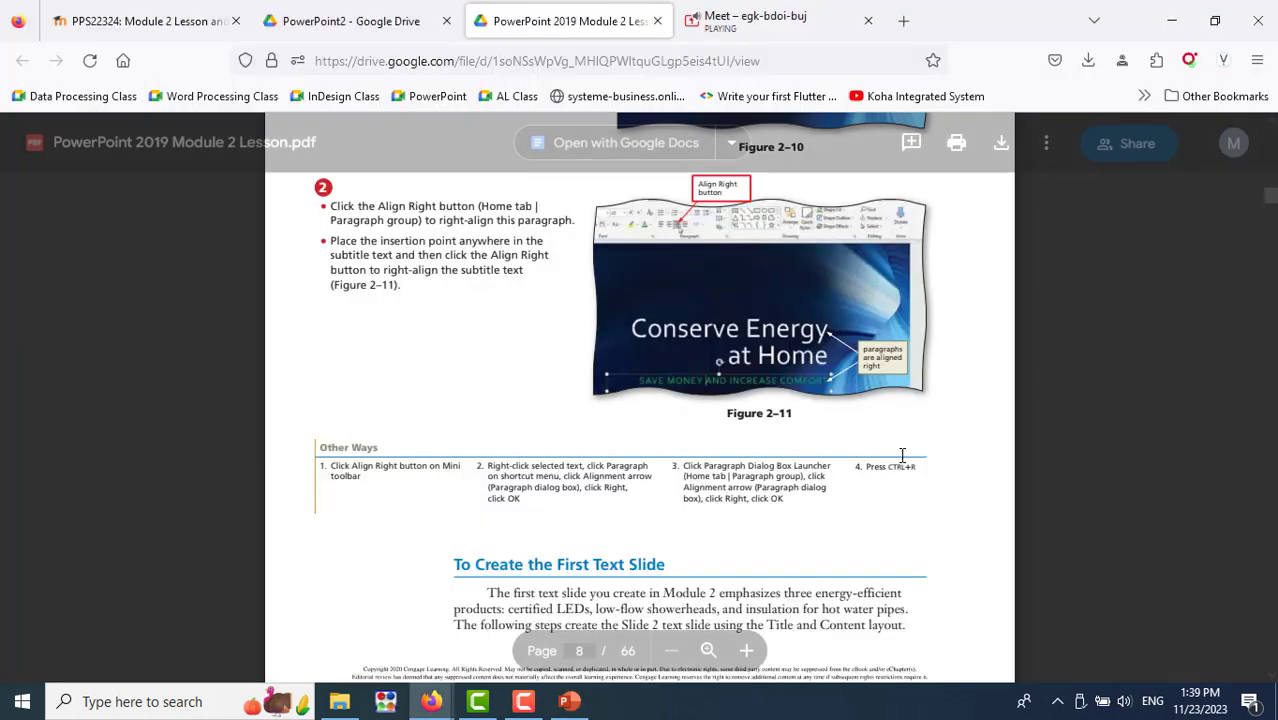
scroll(918, 546, "down", 2)
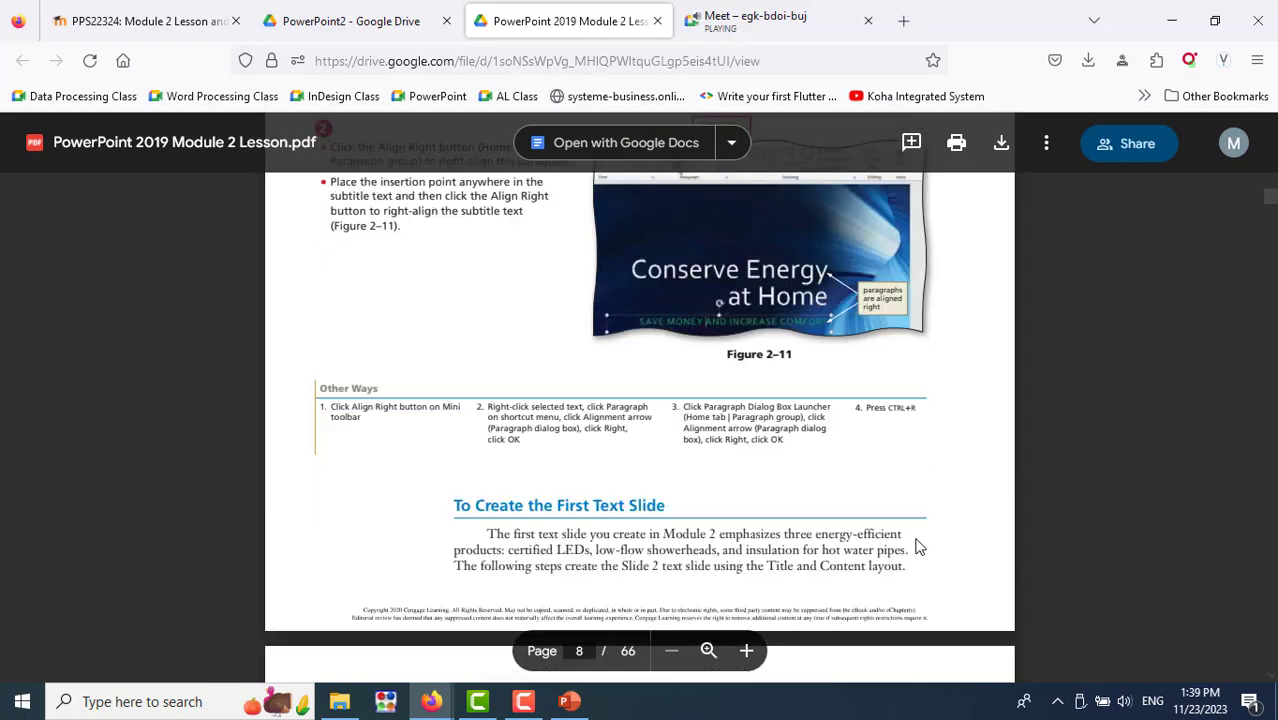
scroll(918, 546, "down", 5)
scroll(918, 546, "down", 3)
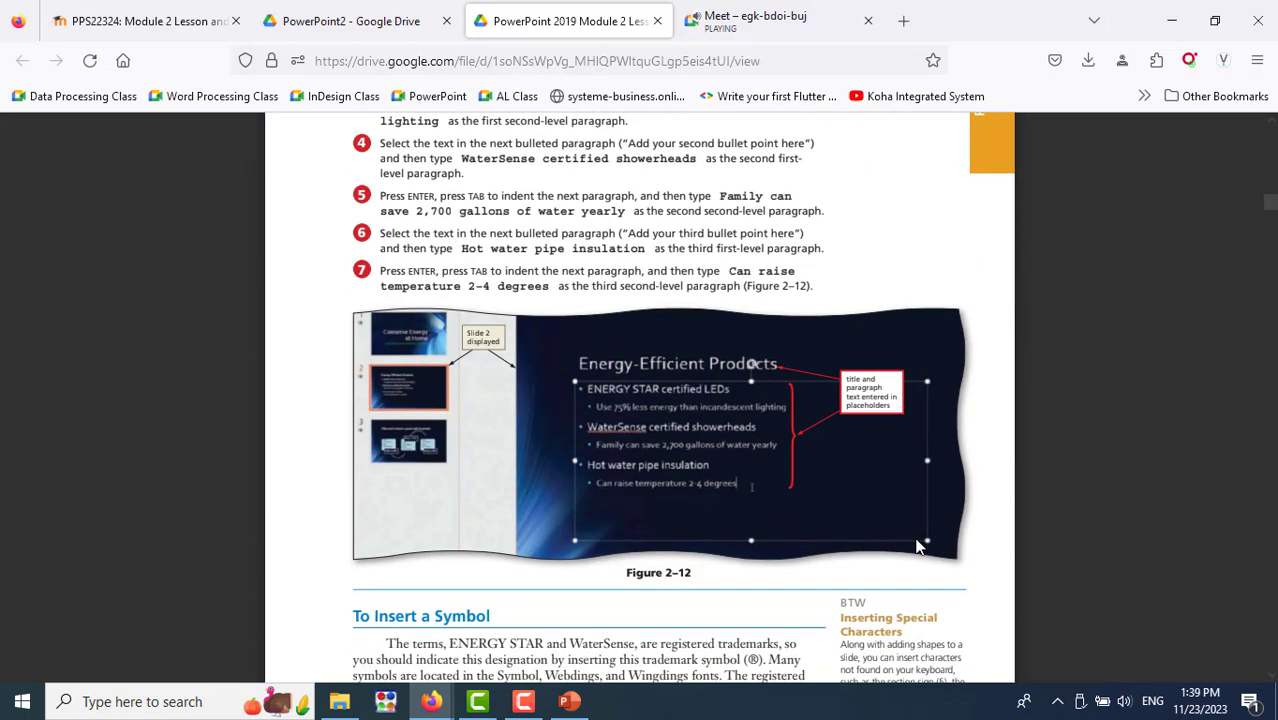
scroll(918, 546, "up", 3)
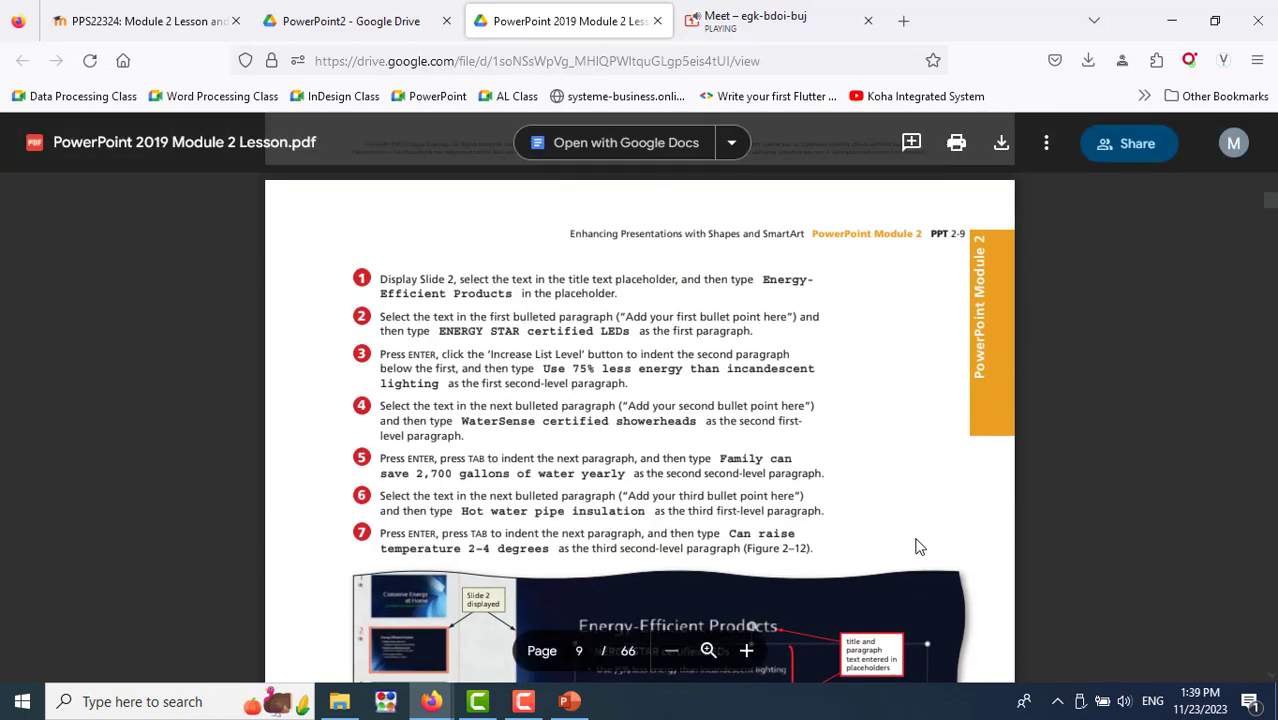
key("alt+Tab")
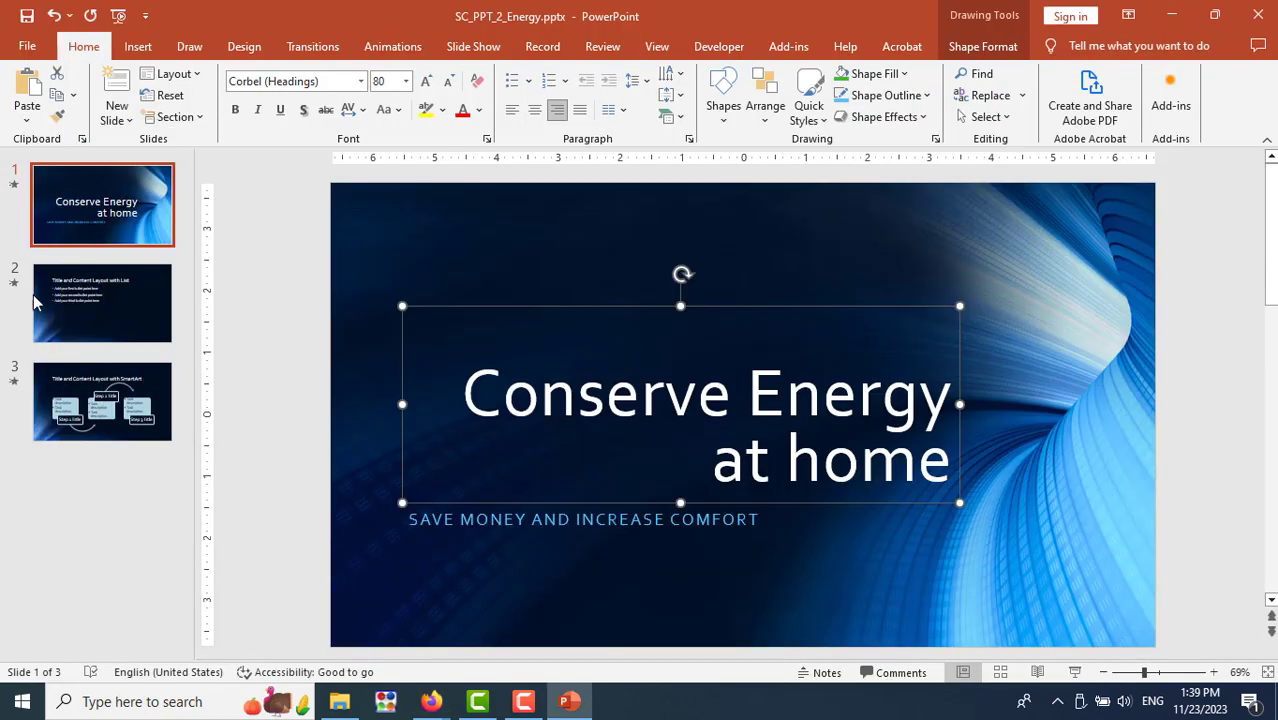
Replace slide 2's placeholder title with 'Energy Efficient Products'
left_click(71, 306)
triple_click(700, 281)
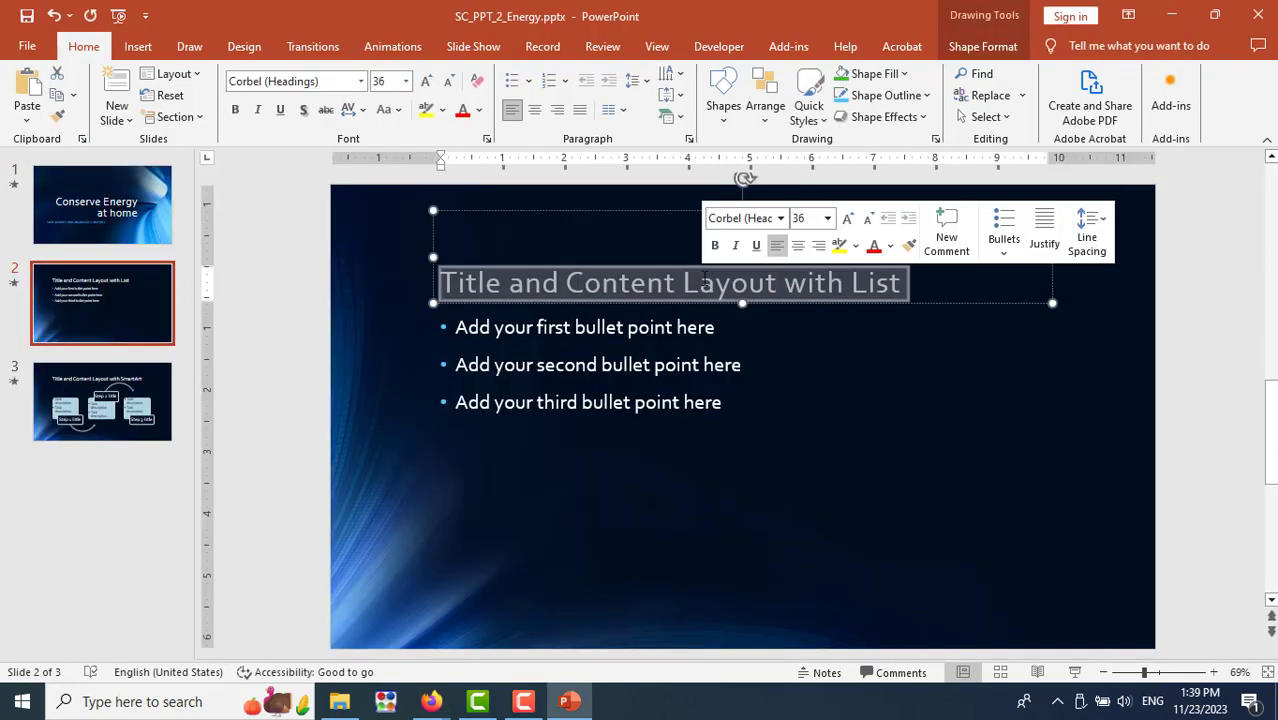
key("alt+Tab")
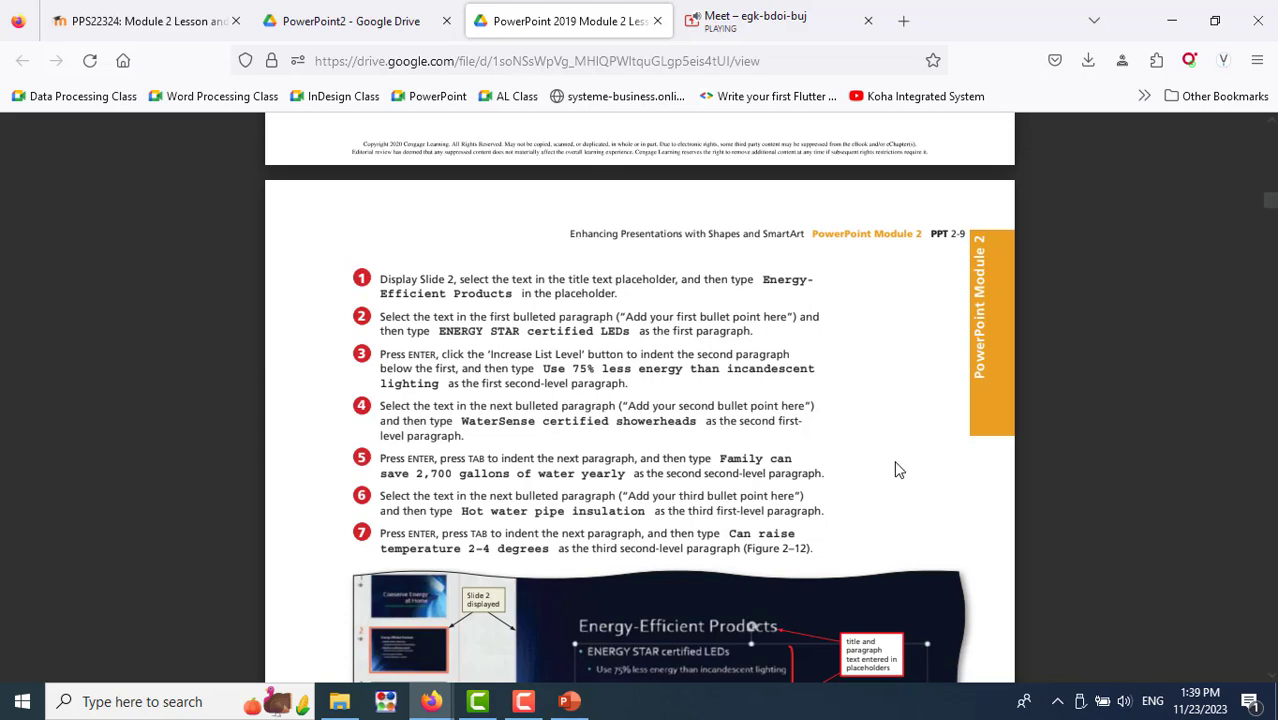
key("alt+Tab")
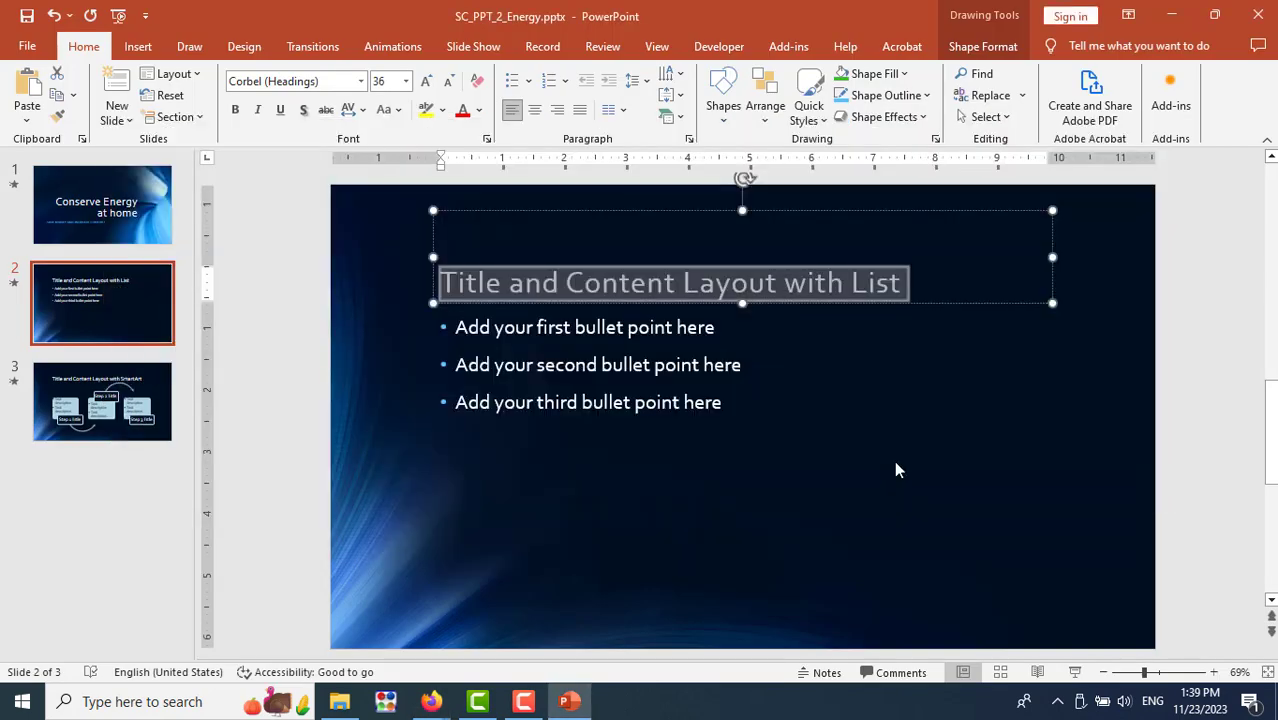
type("Energy ")
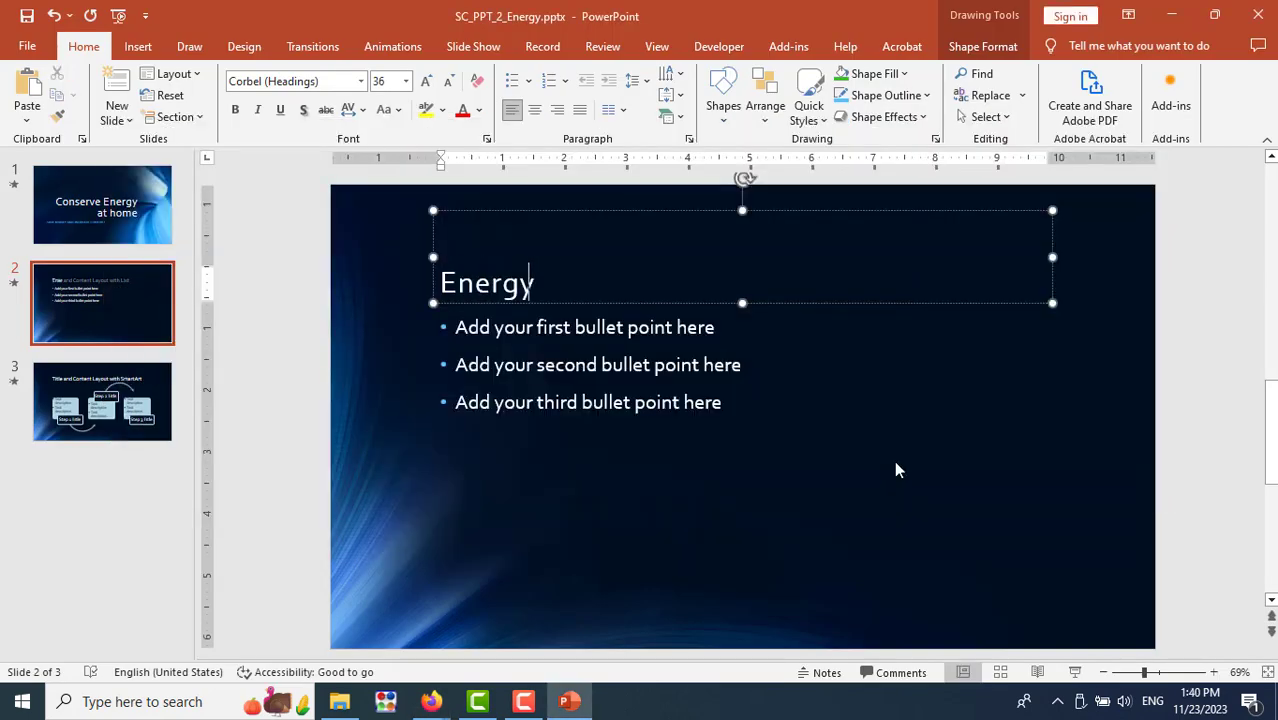
type("Efficient")
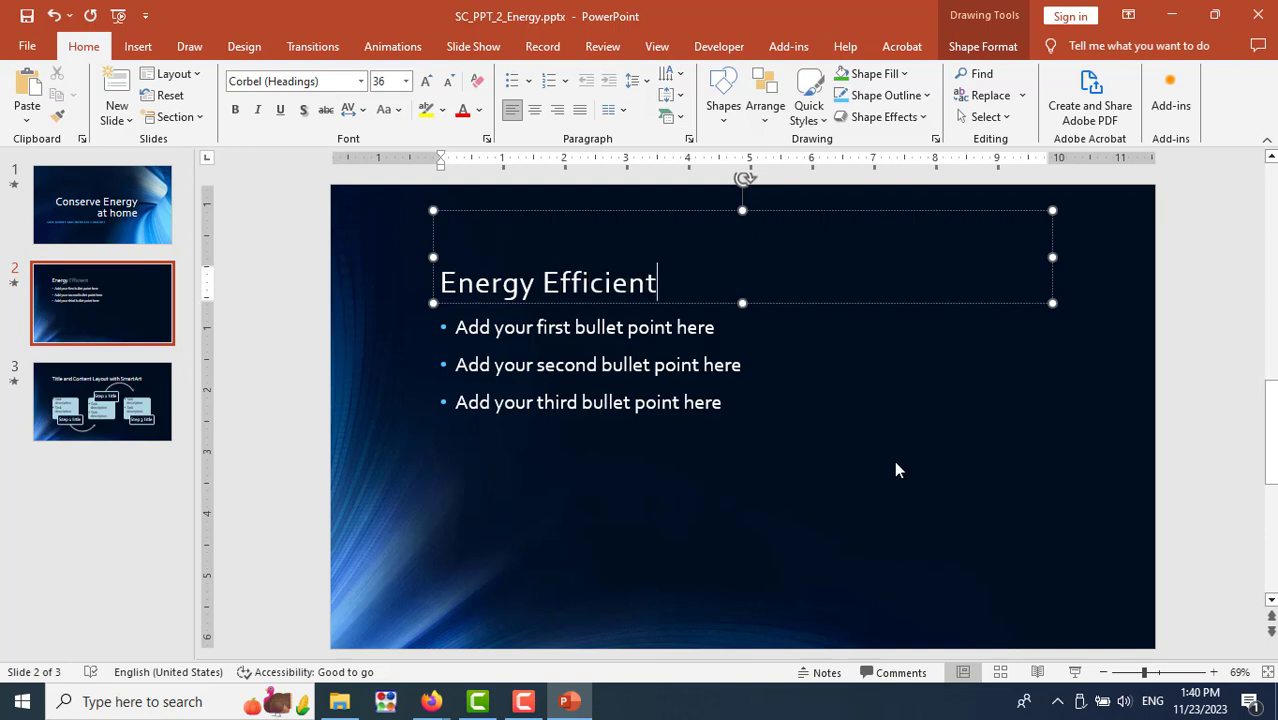
type(" Products")
key("alt+Tab")
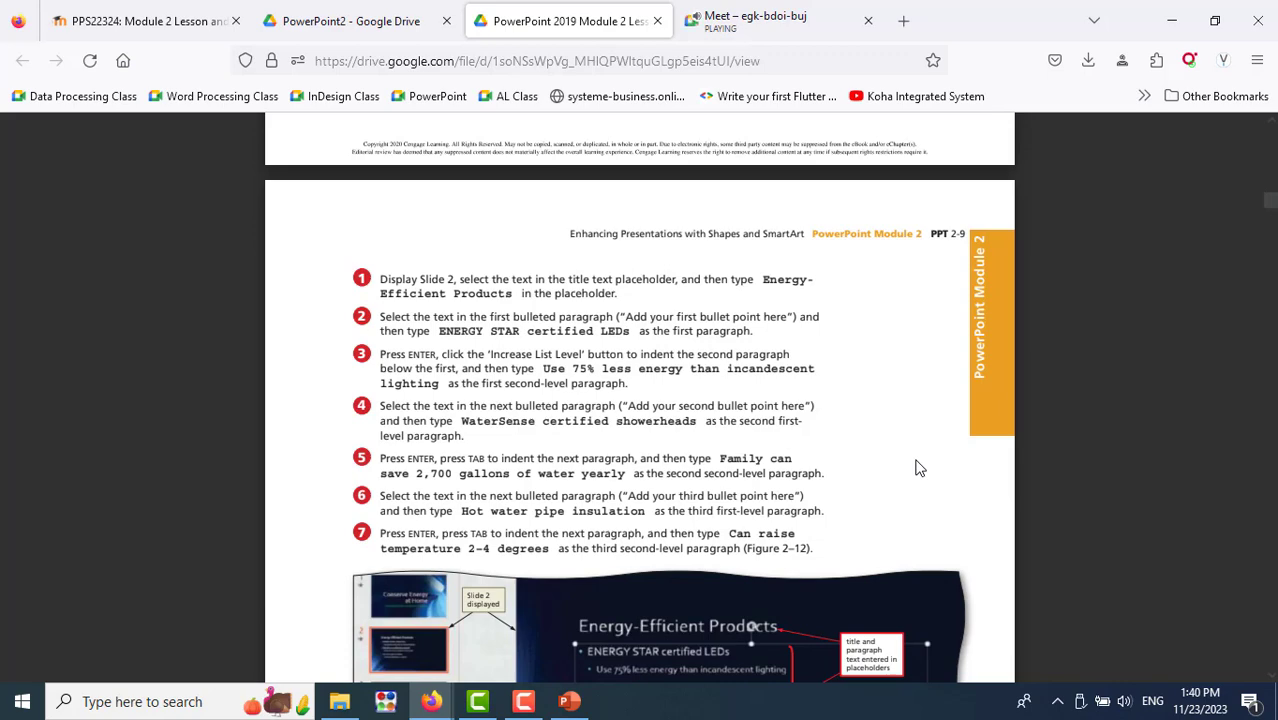
key("alt+Tab")
left_click(556, 326)
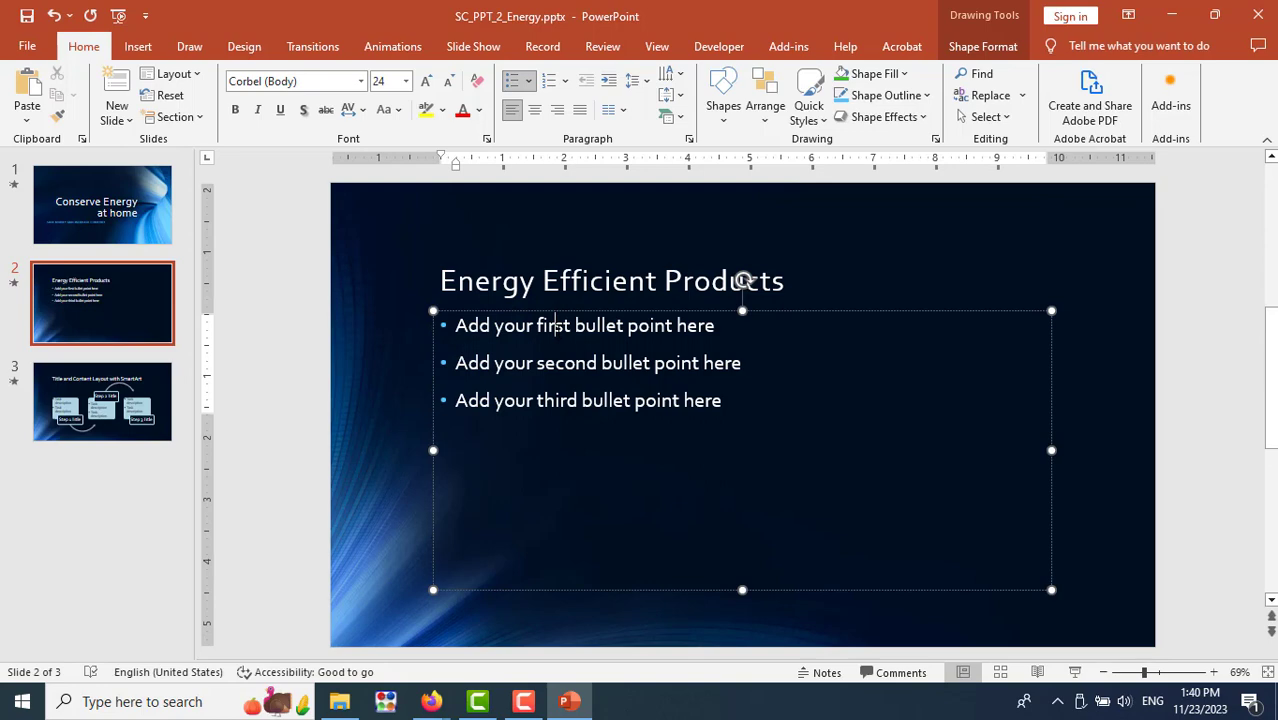
Type 'ENERGY STAR certified LEDs' over slide 2's first placeholder bullet
triple_click(556, 326)
type("EN")
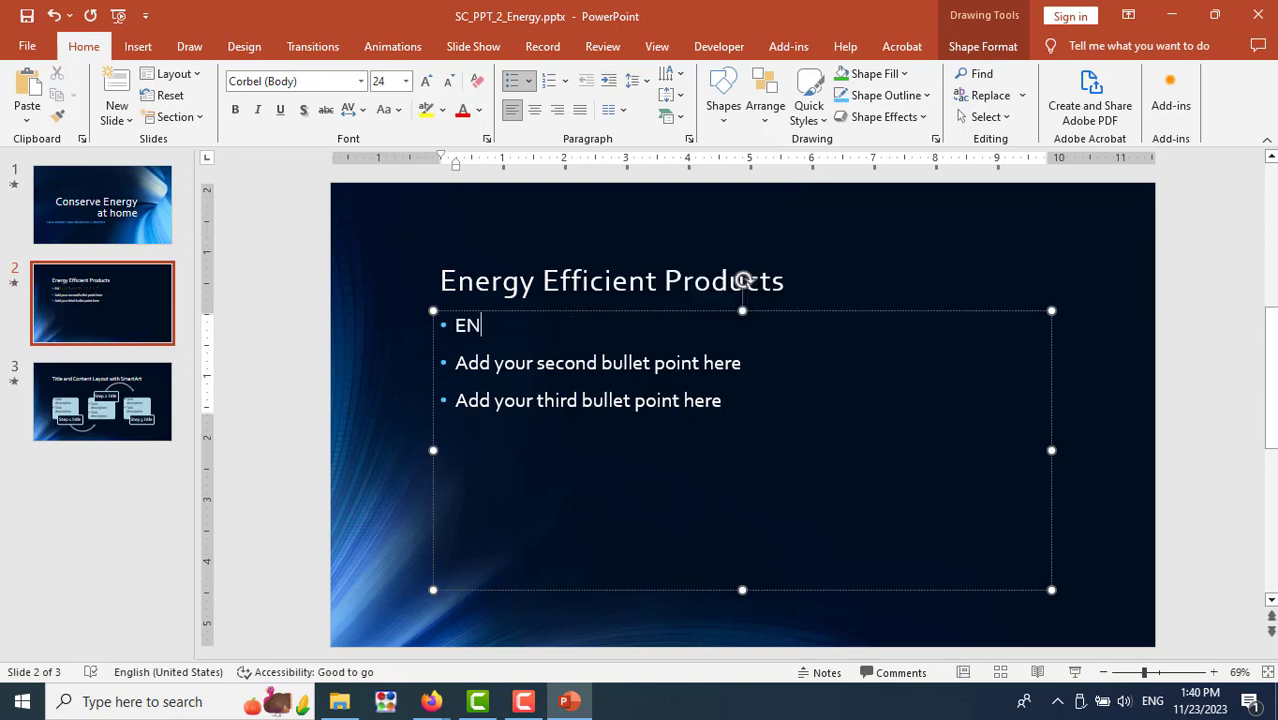
key("BackSpace")
key("alt+Tab")
key("alt+Tab")
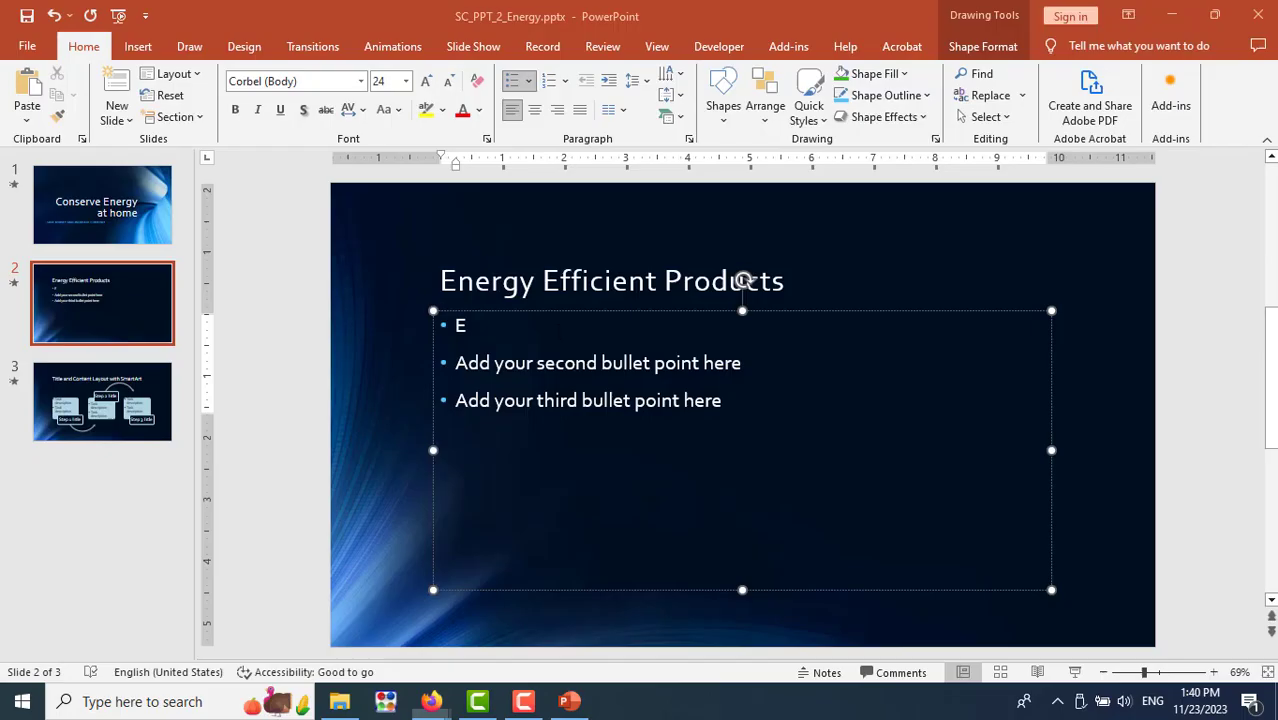
type("NERGY ST")
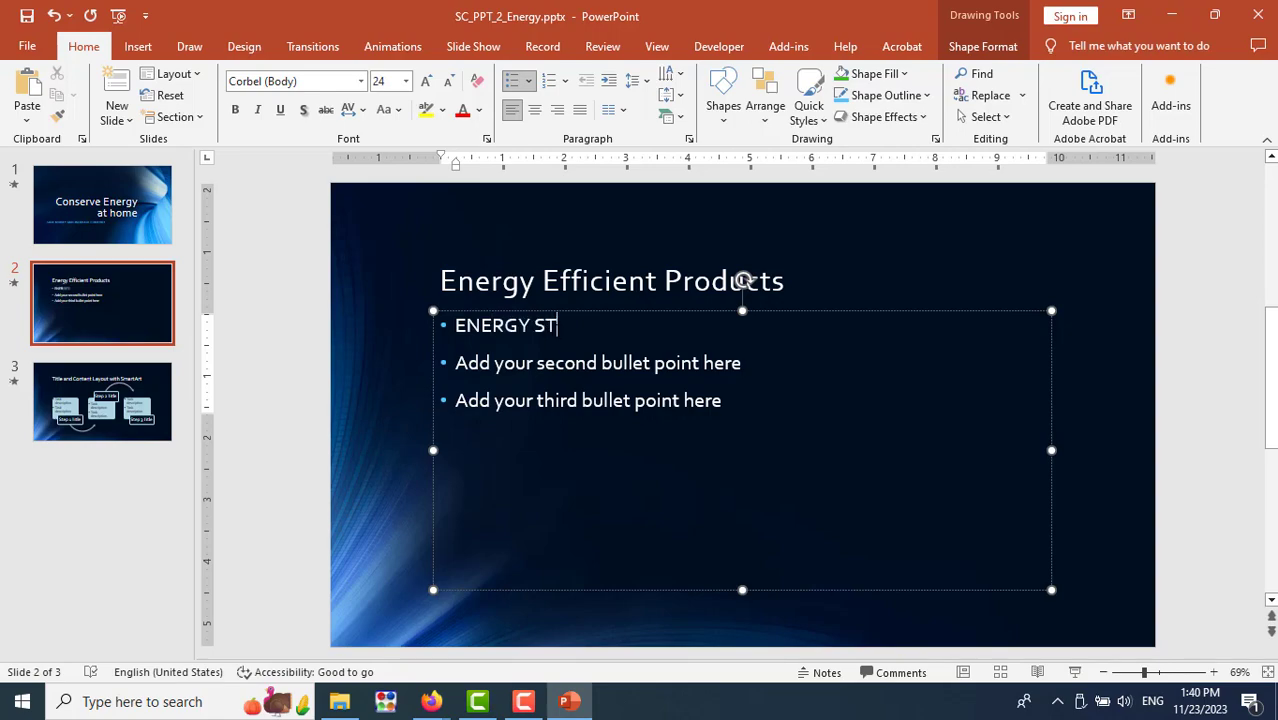
type("AR")
key("alt+Tab")
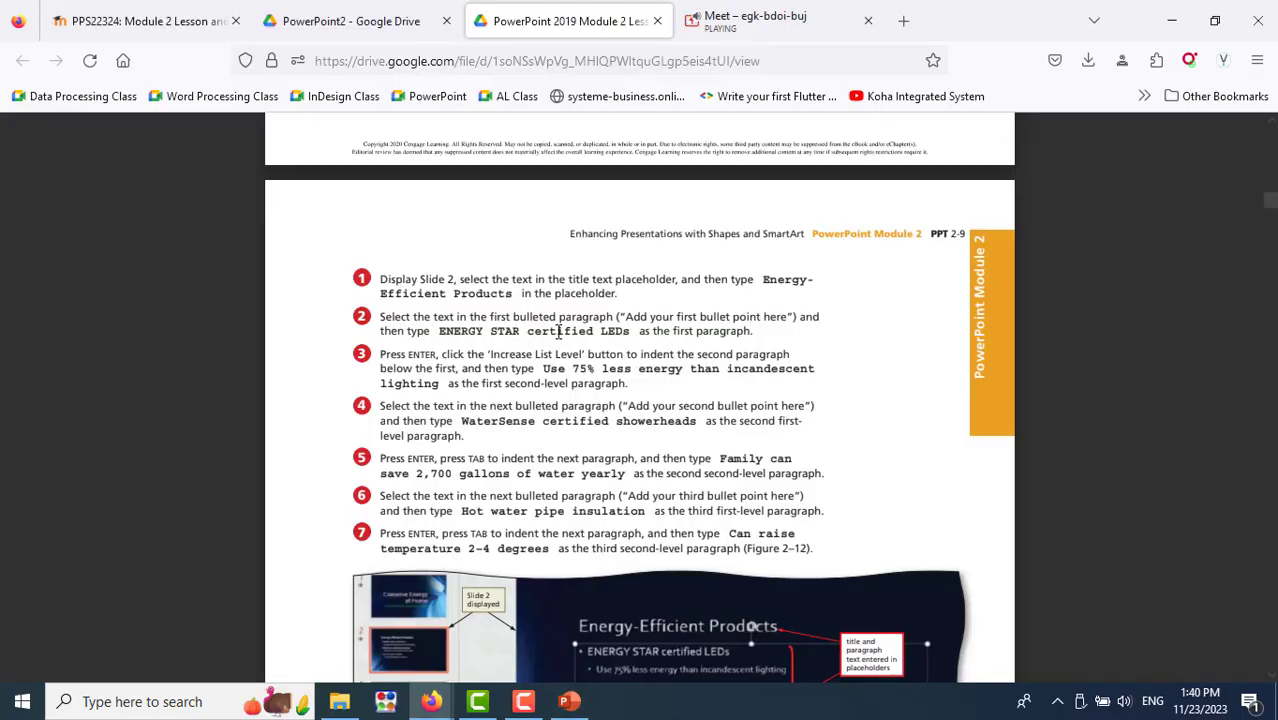
key("alt+Tab")
type("certified")
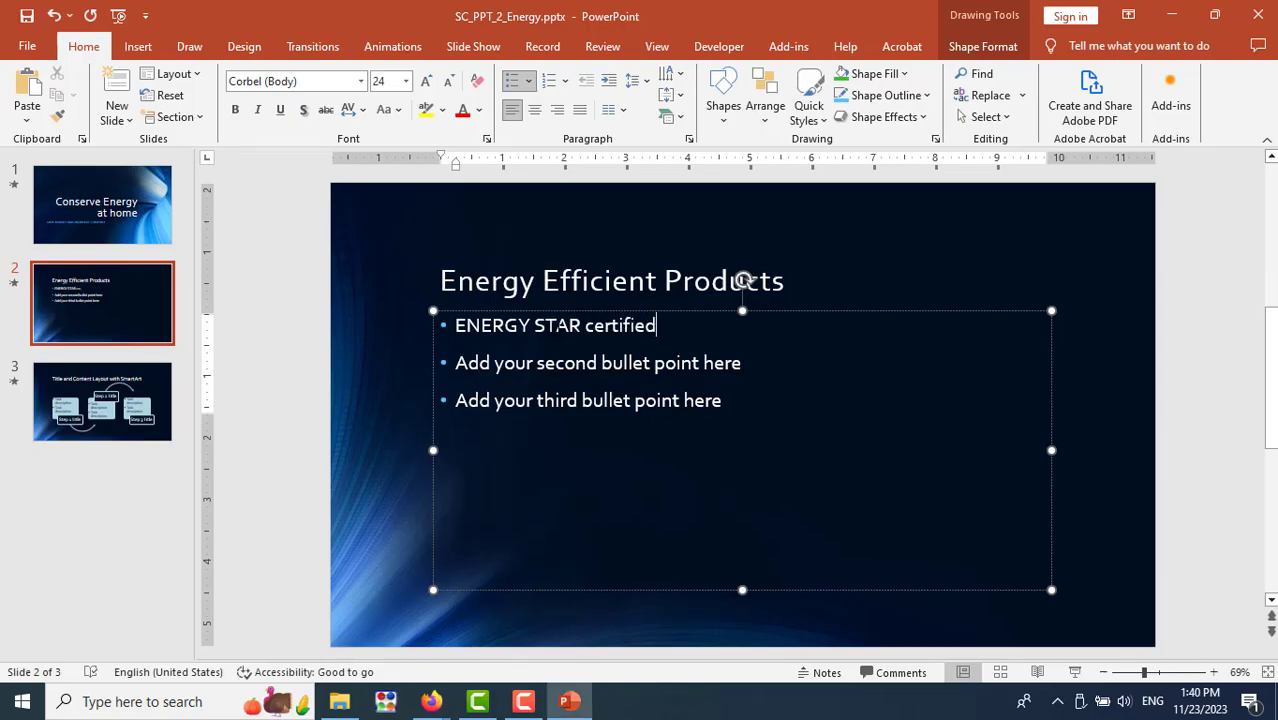
key("alt+Tab")
key("alt+Tab")
type(" L")
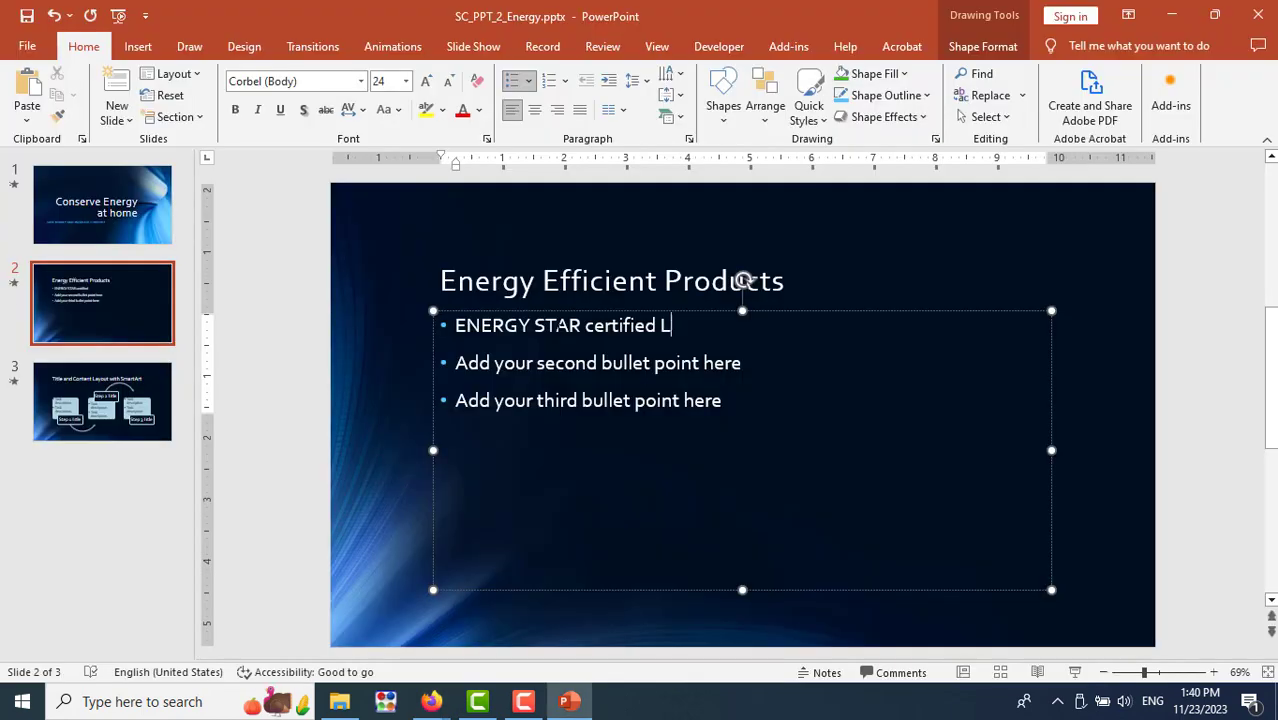
type("ED")
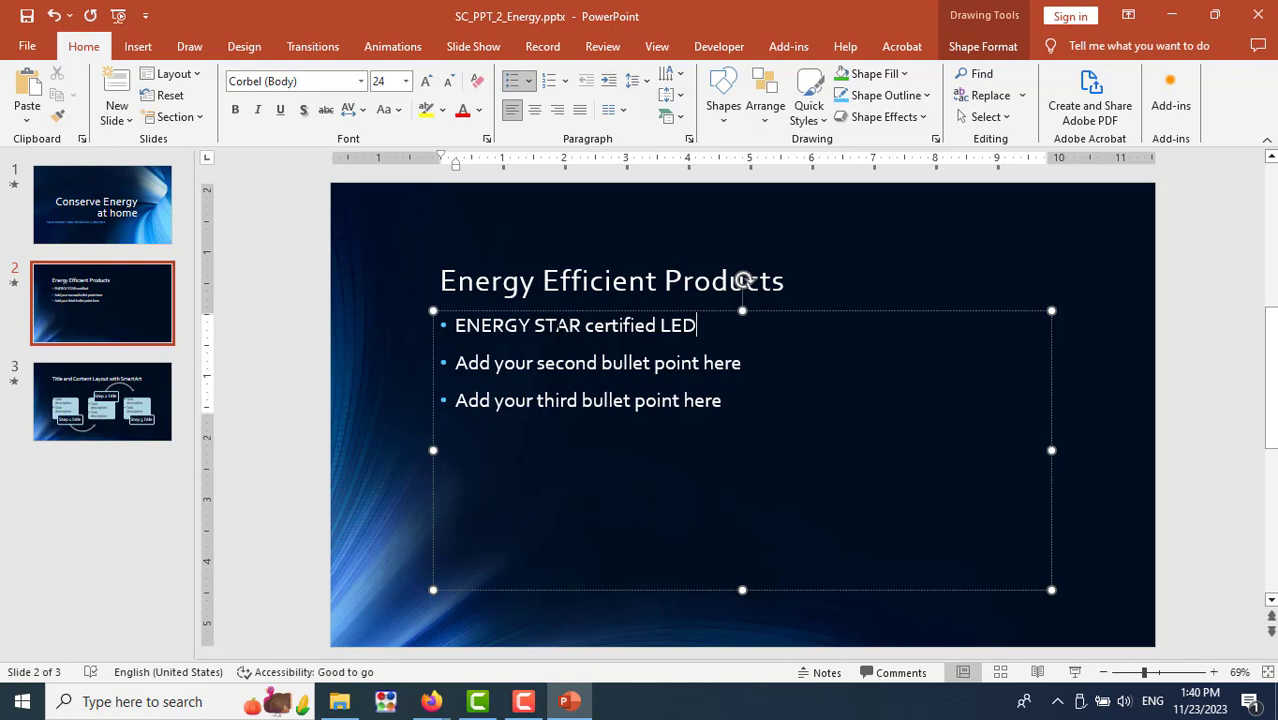
type("s")
type("s")
key("alt+Tab")
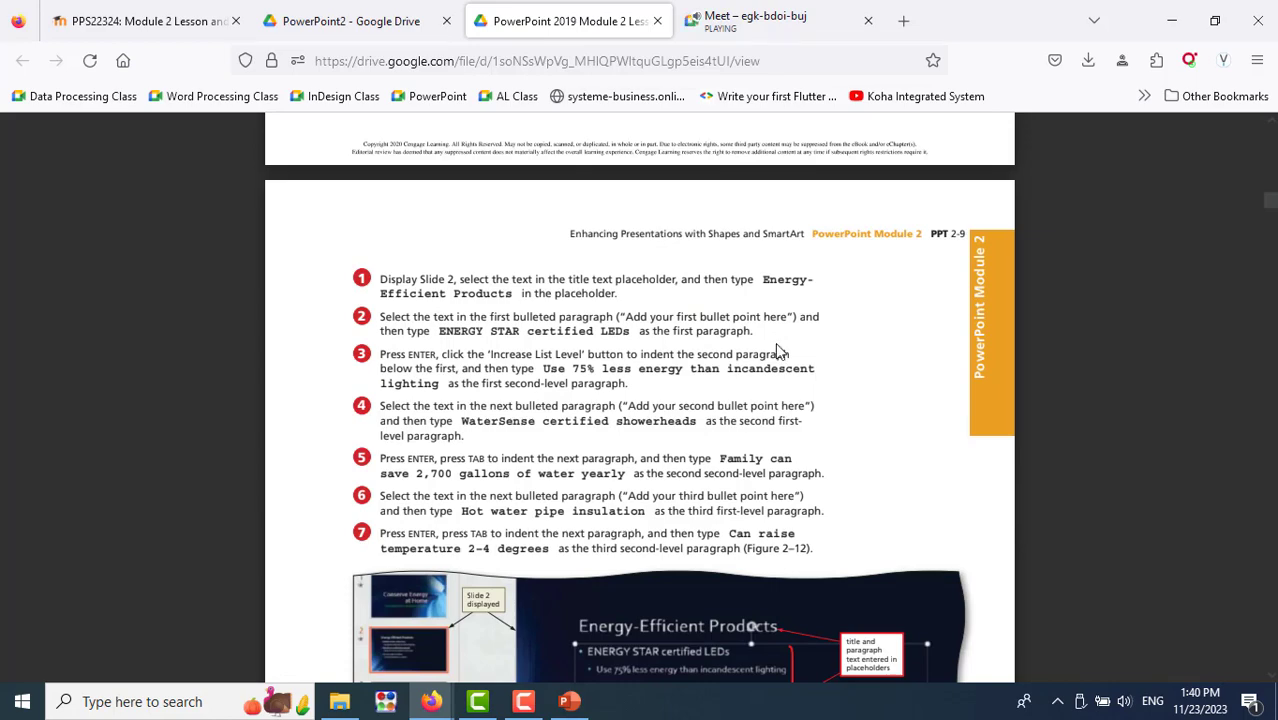
scroll(776, 351, "down", 4)
scroll(1004, 467, "up", 2)
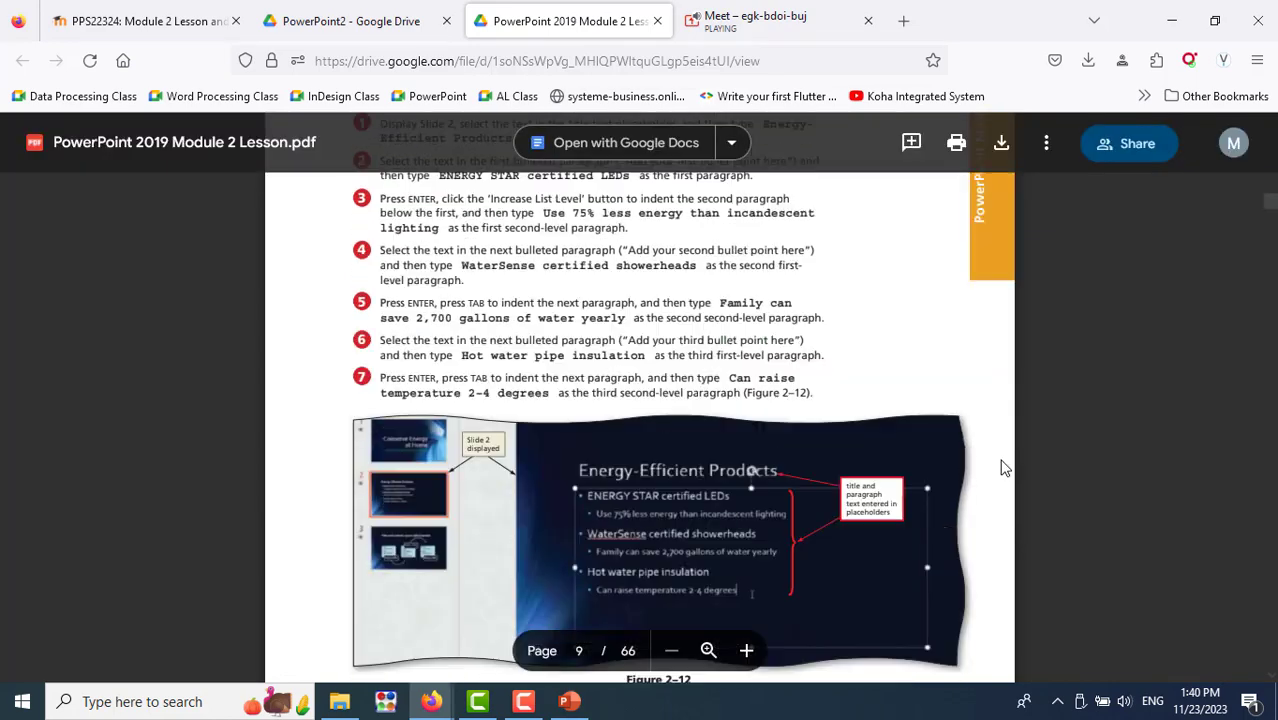
scroll(1004, 467, "up", 2)
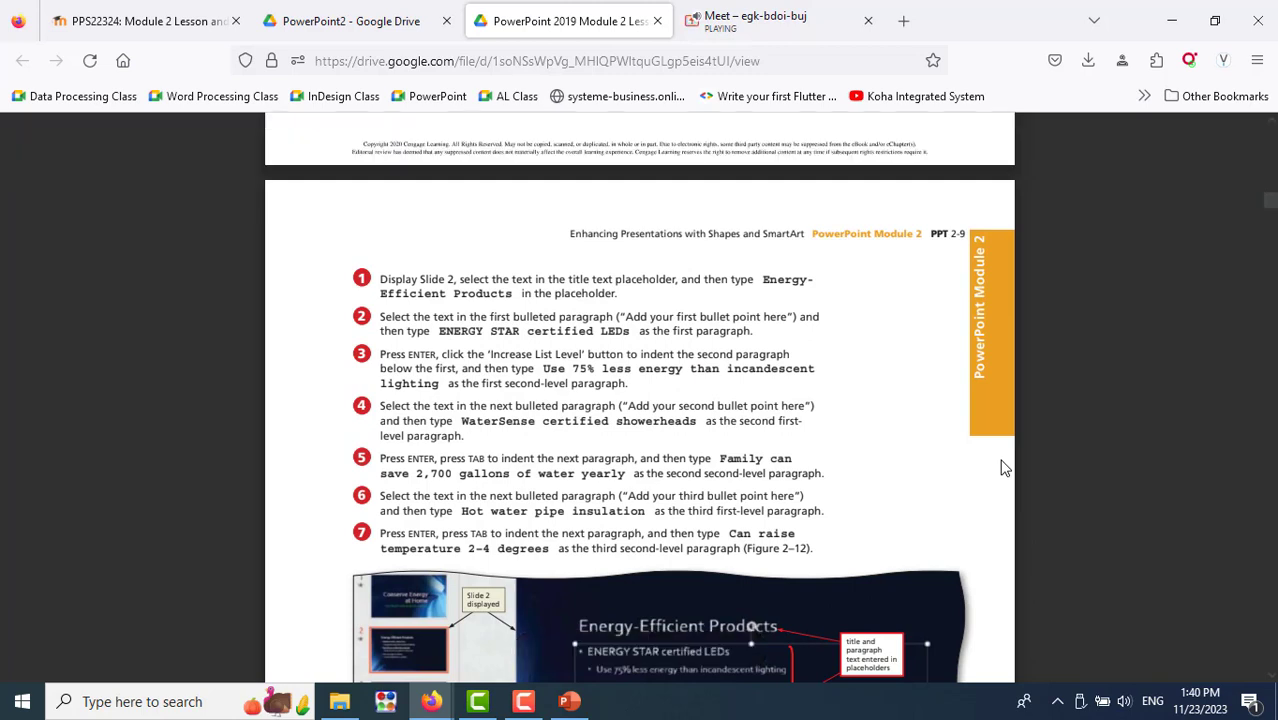
key("alt+Tab")
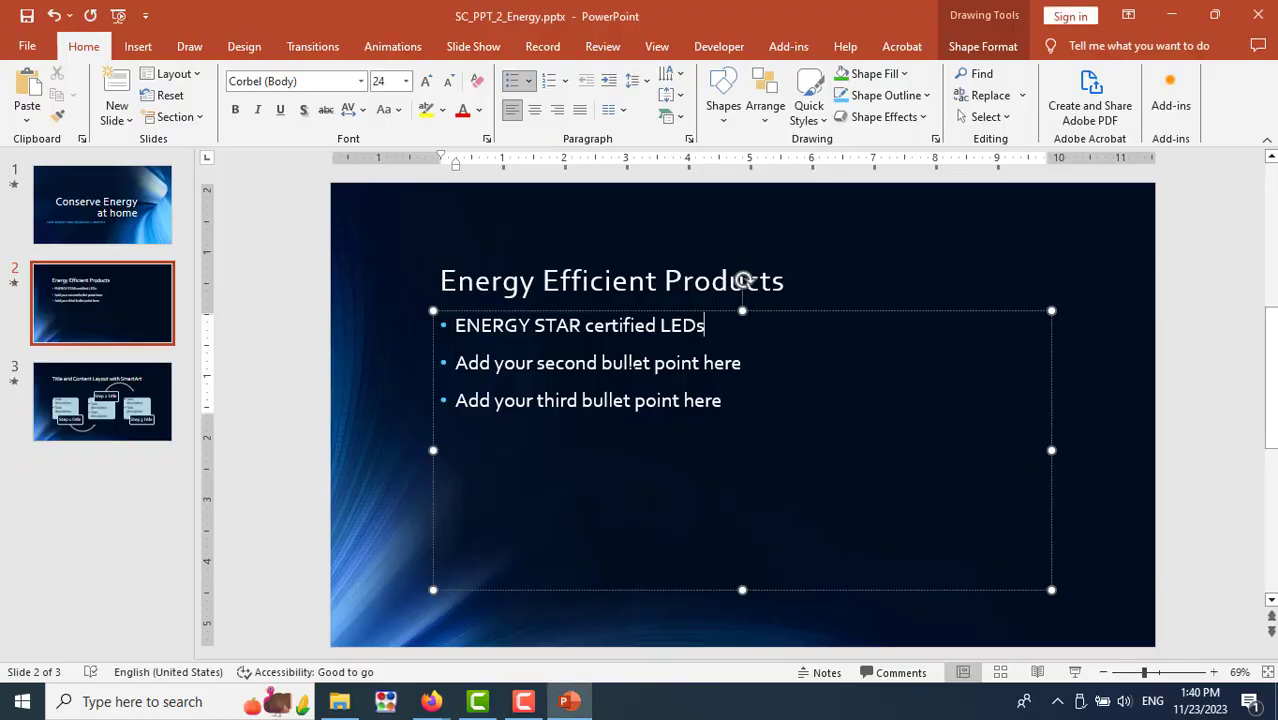
Type the second bullet as 'Use 75% energy less than incandescent lighting'
triple_click(632, 363)
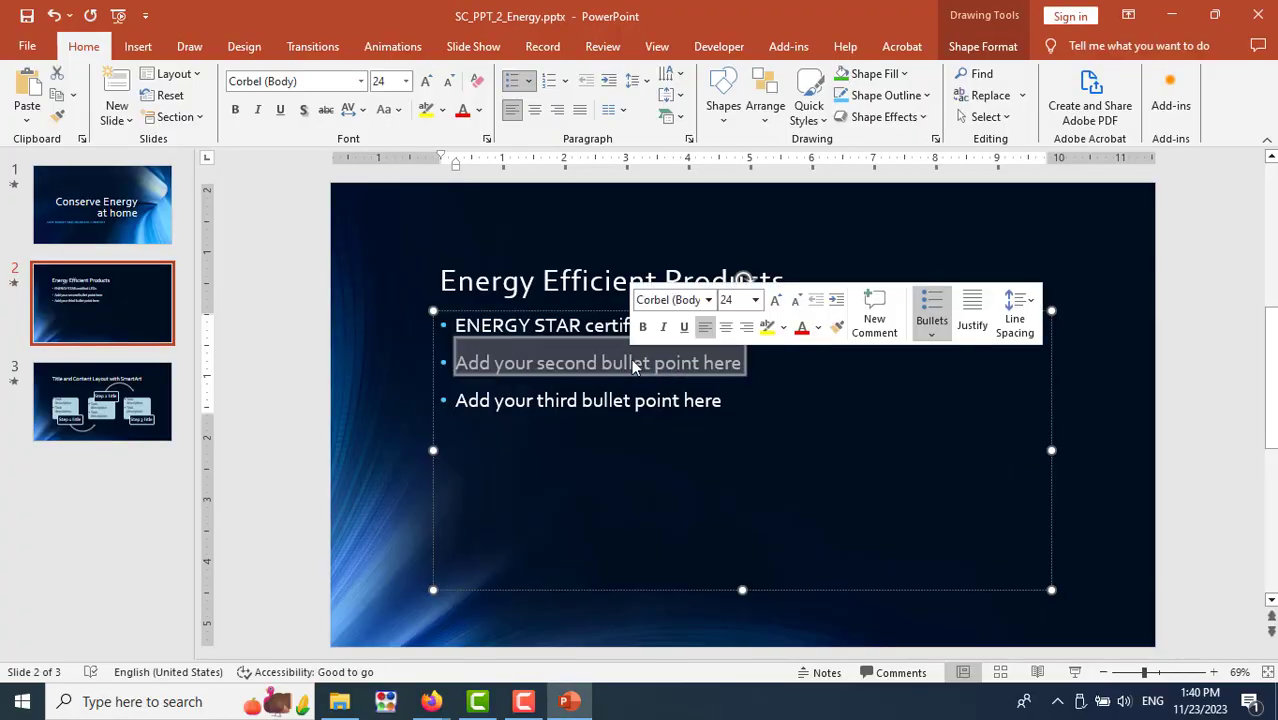
type("Use ")
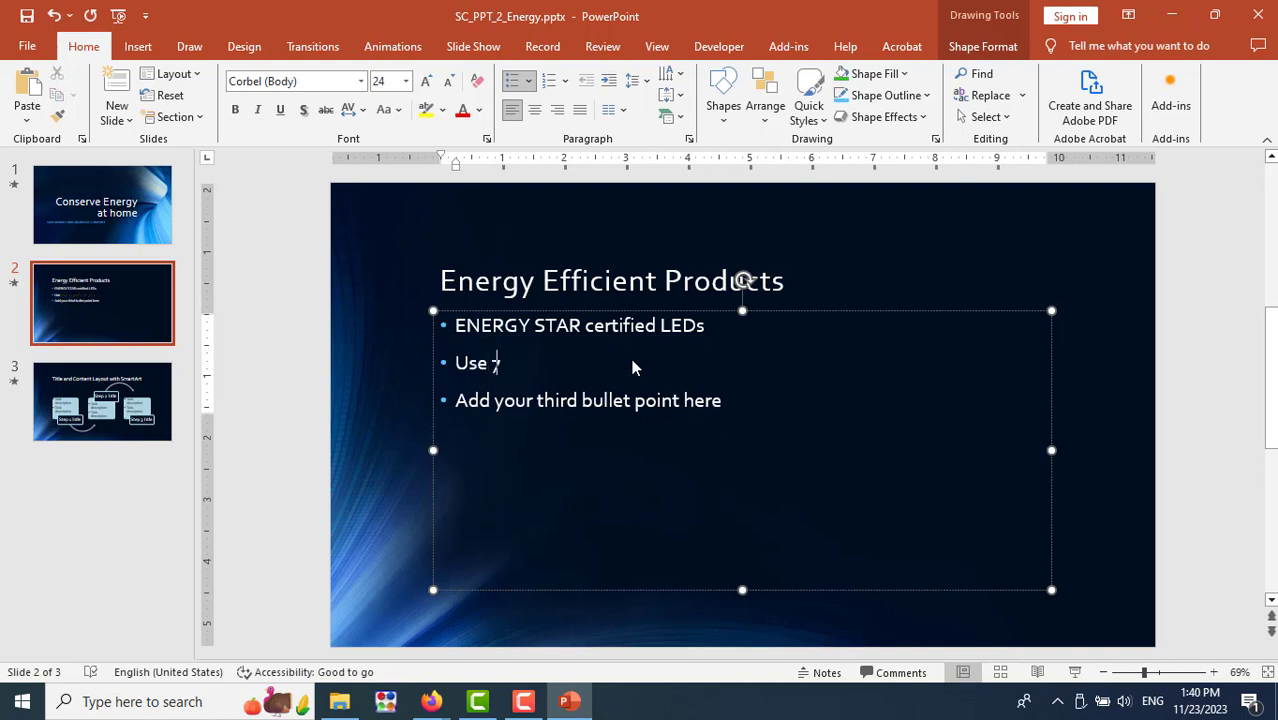
type("75%")
type(" energy ")
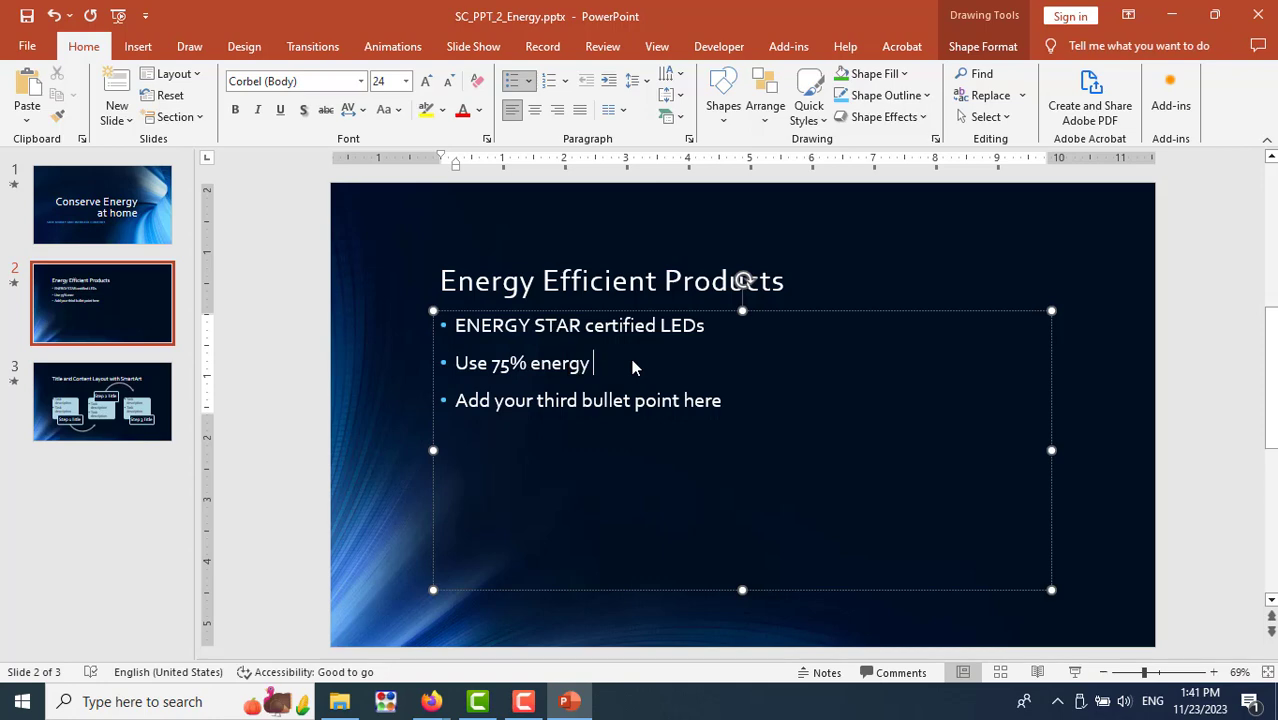
type("less than")
type(" incandesc")
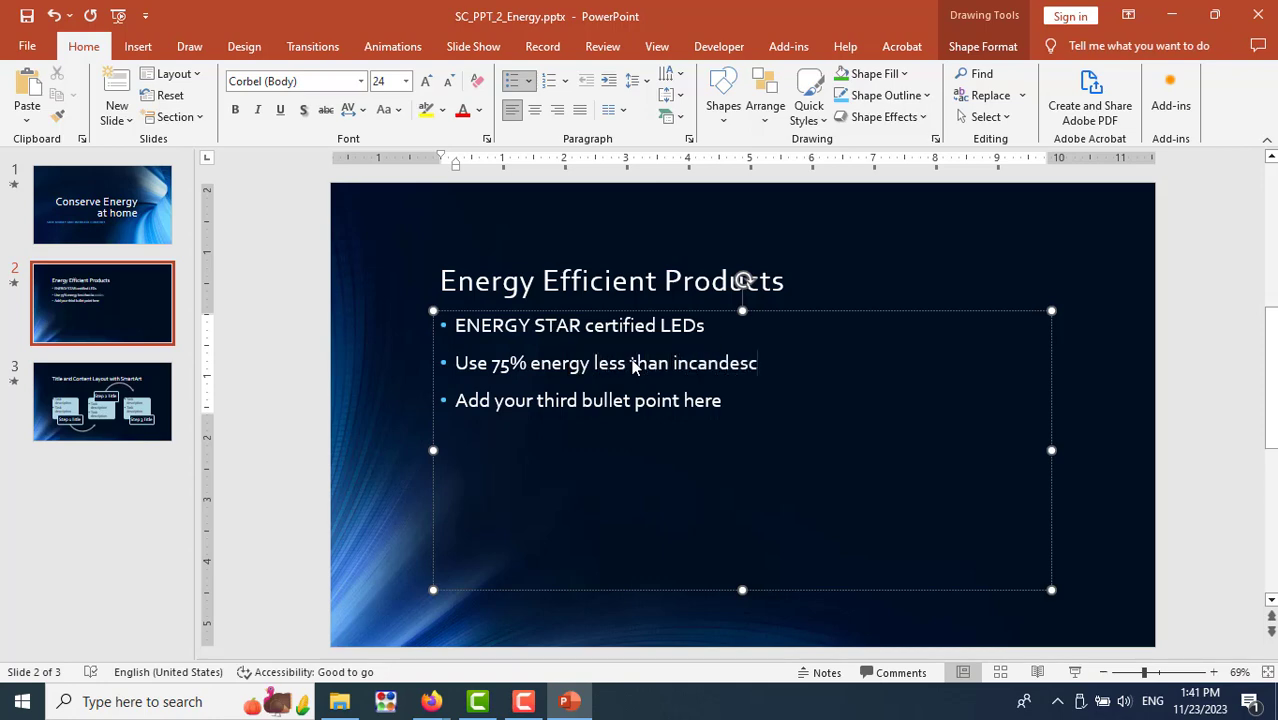
type("ent lig")
type("hting")
key("alt+Tab")
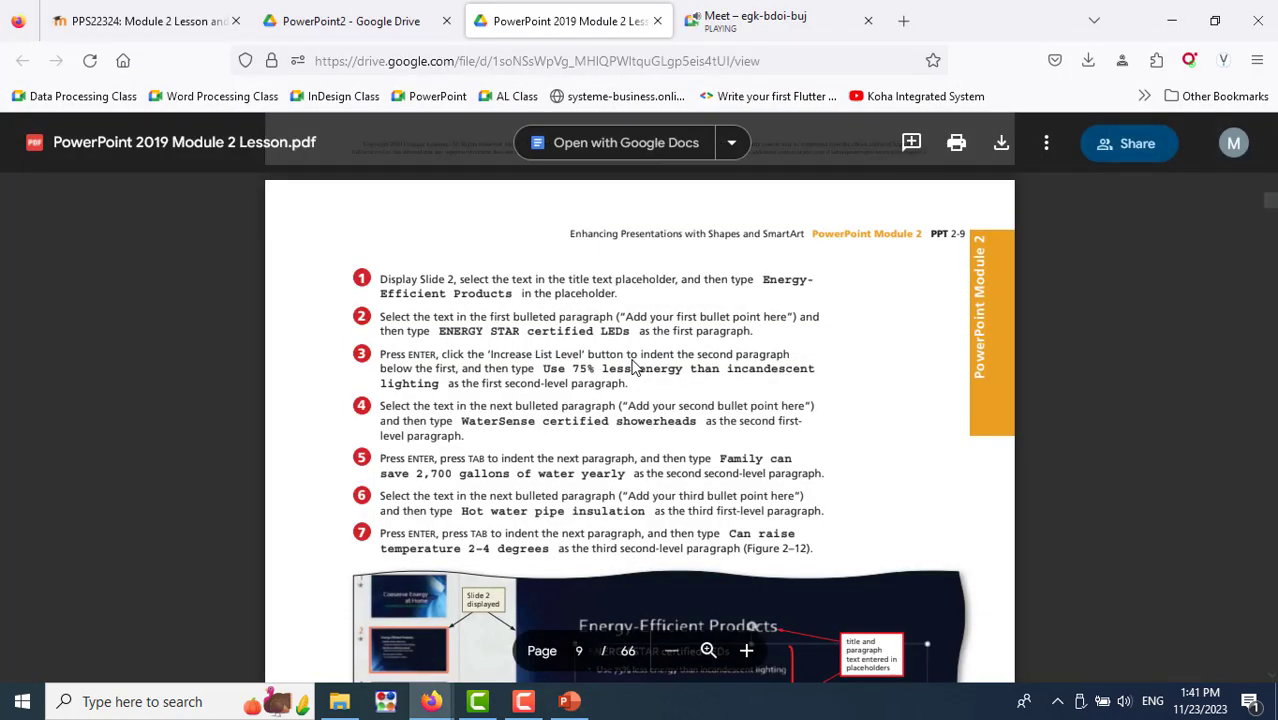
key("alt+Tab")
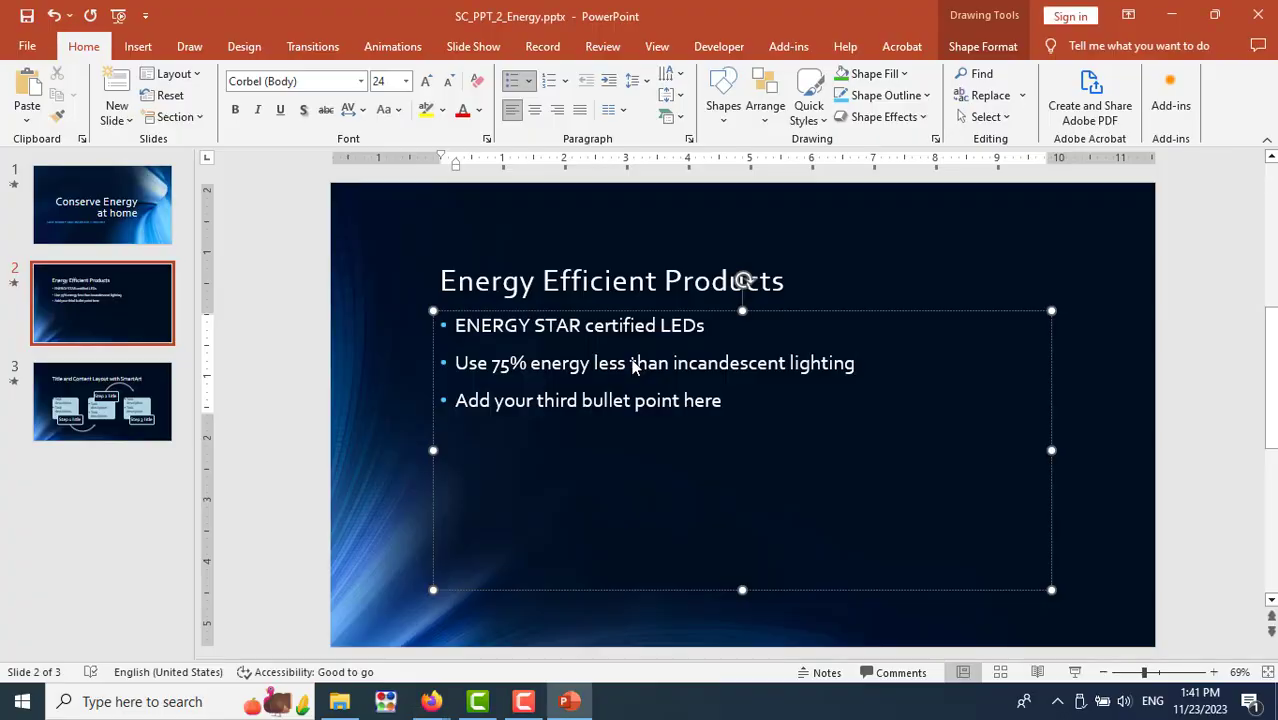
Move 'less' before 'energy' so the bullet reads 'Use 75% less energy than incandescent lighting'
double_click(610, 364)
key("ctrl+c")
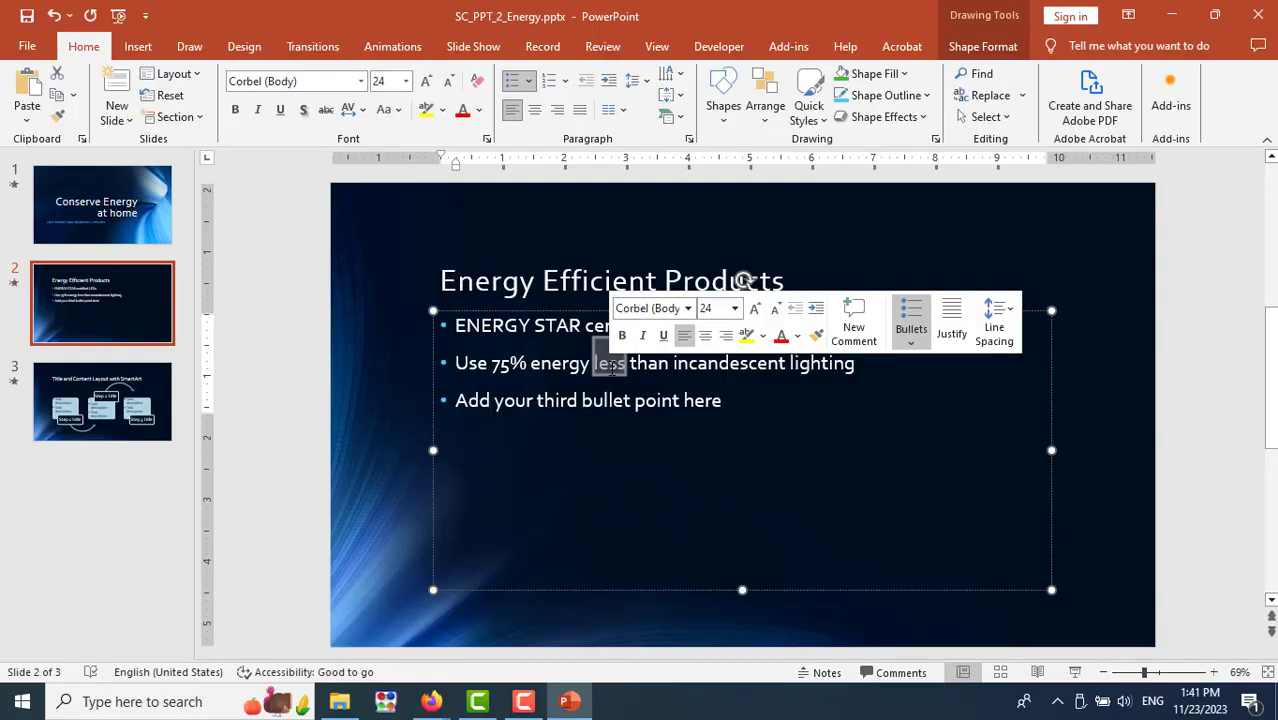
key("Delete")
key("Left")
key("Left")
key("Left")
key("Left")
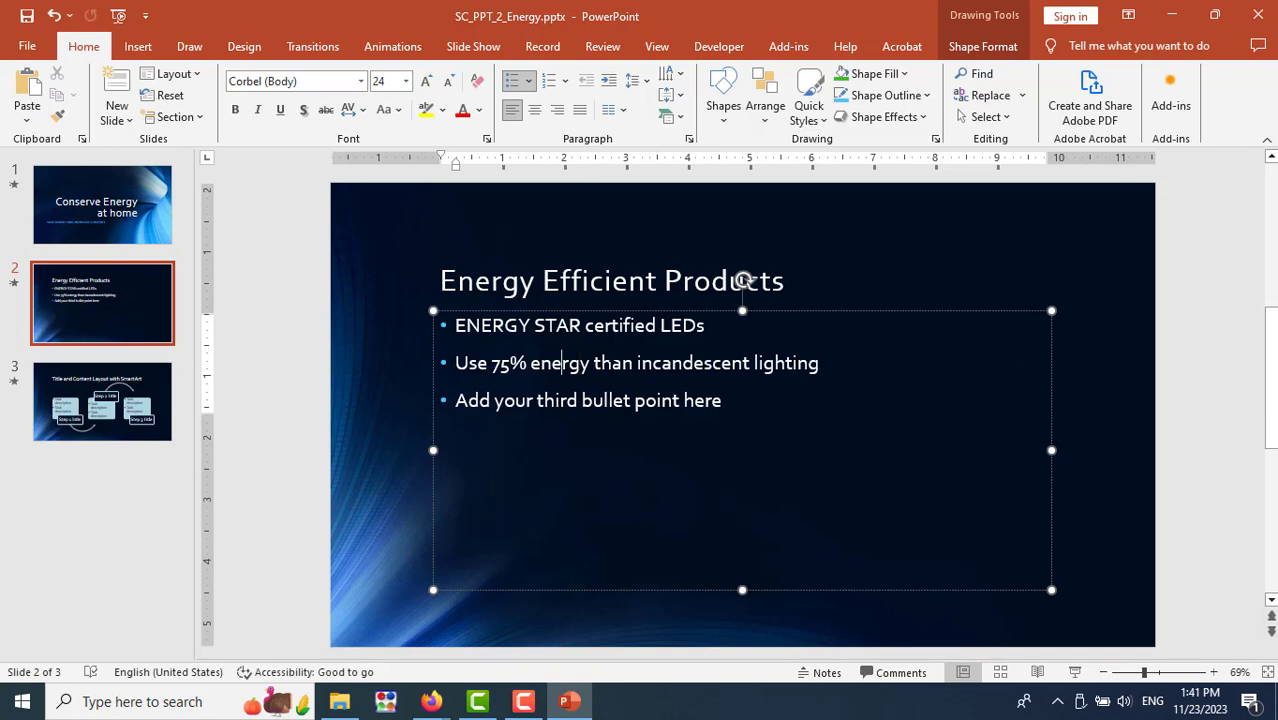
key("Left")
key("Left")
key("Left")
key("ctrl+v")
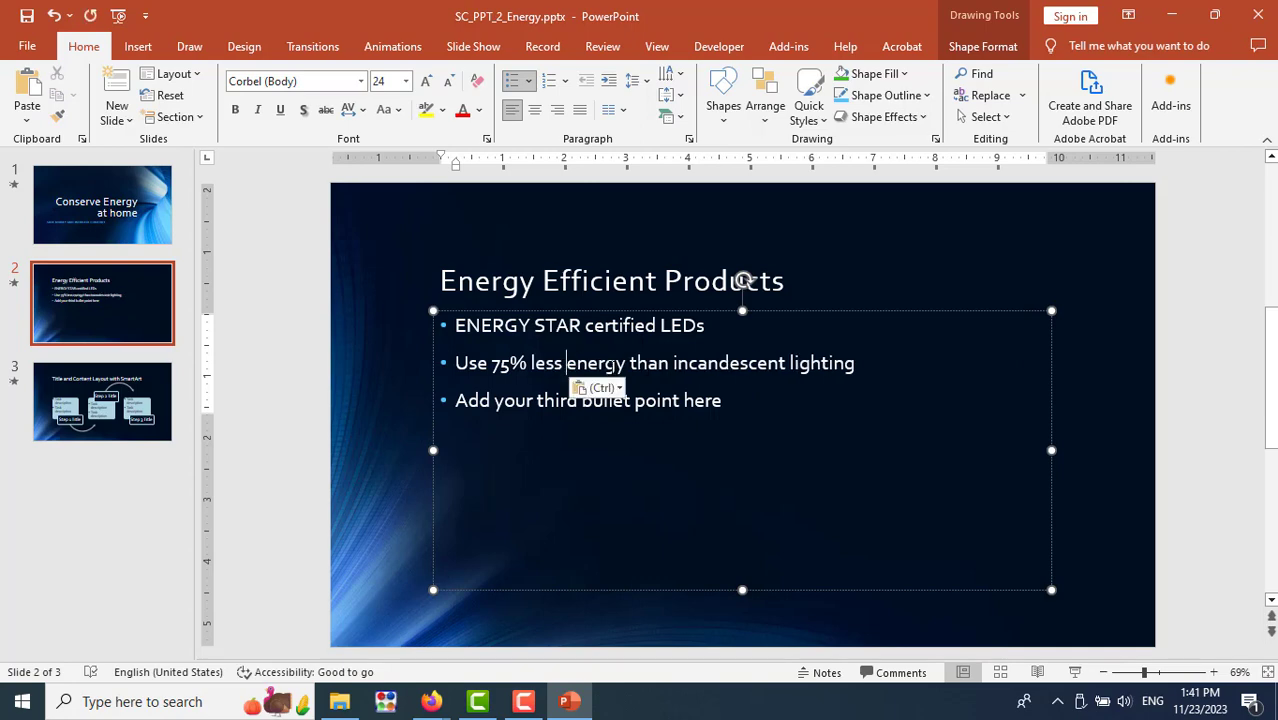
key("alt+Tab")
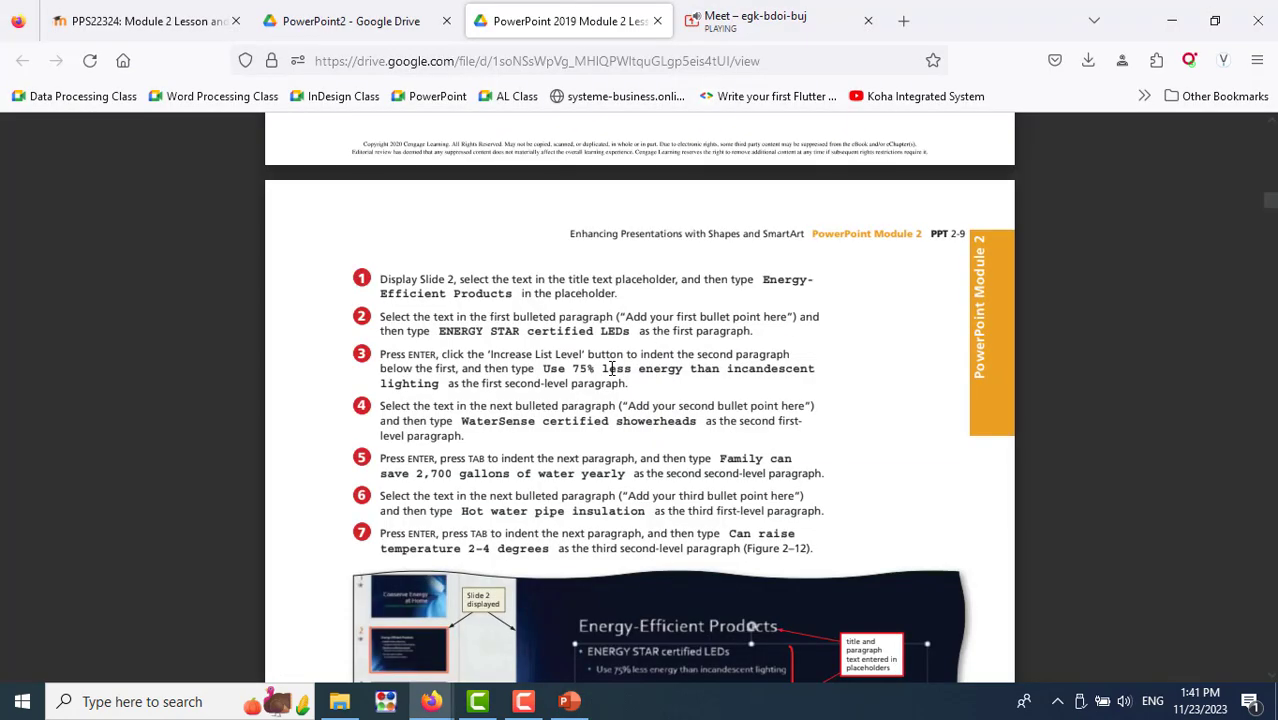
key("alt+Tab")
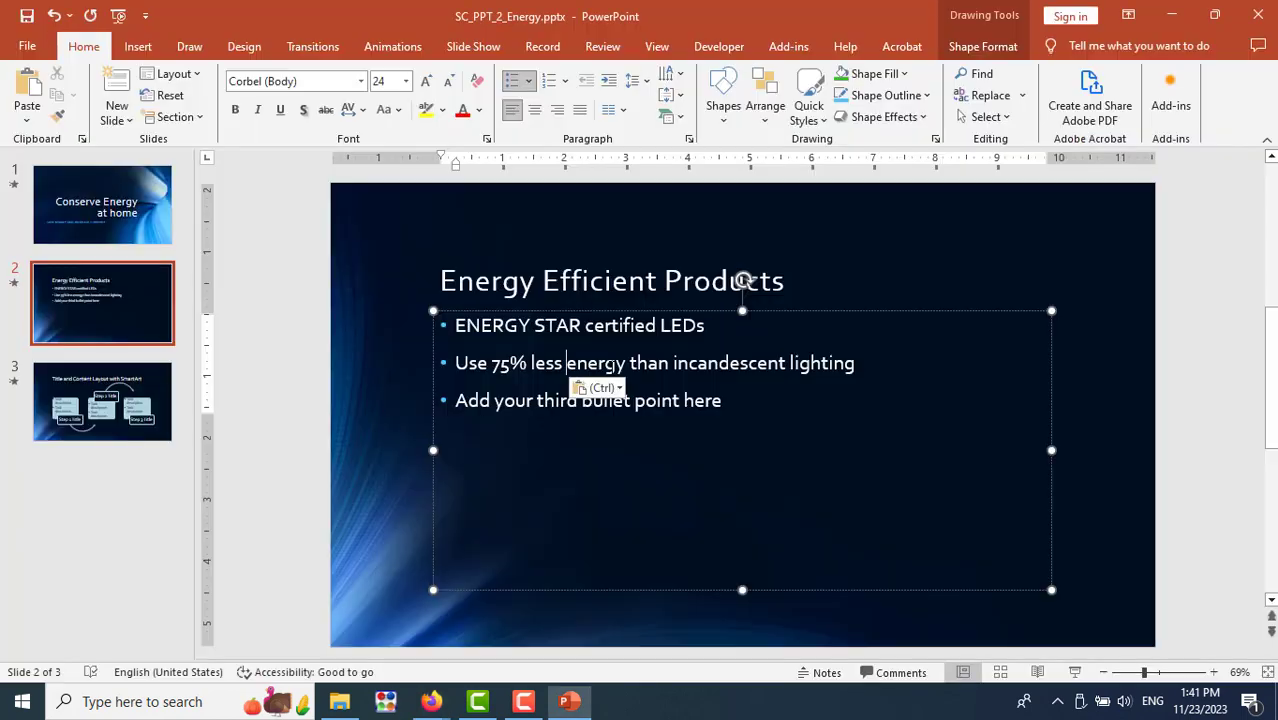
key("alt+Tab")
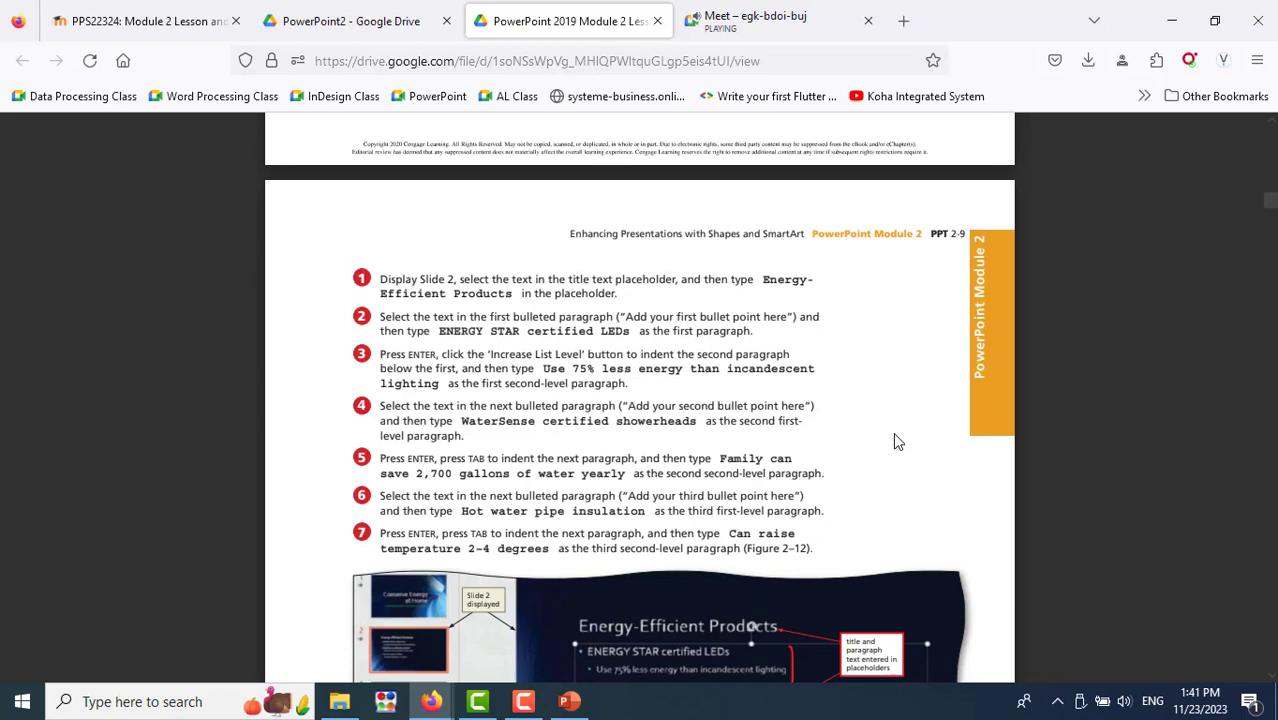
scroll(895, 441, "down", 3)
key("alt+Tab")
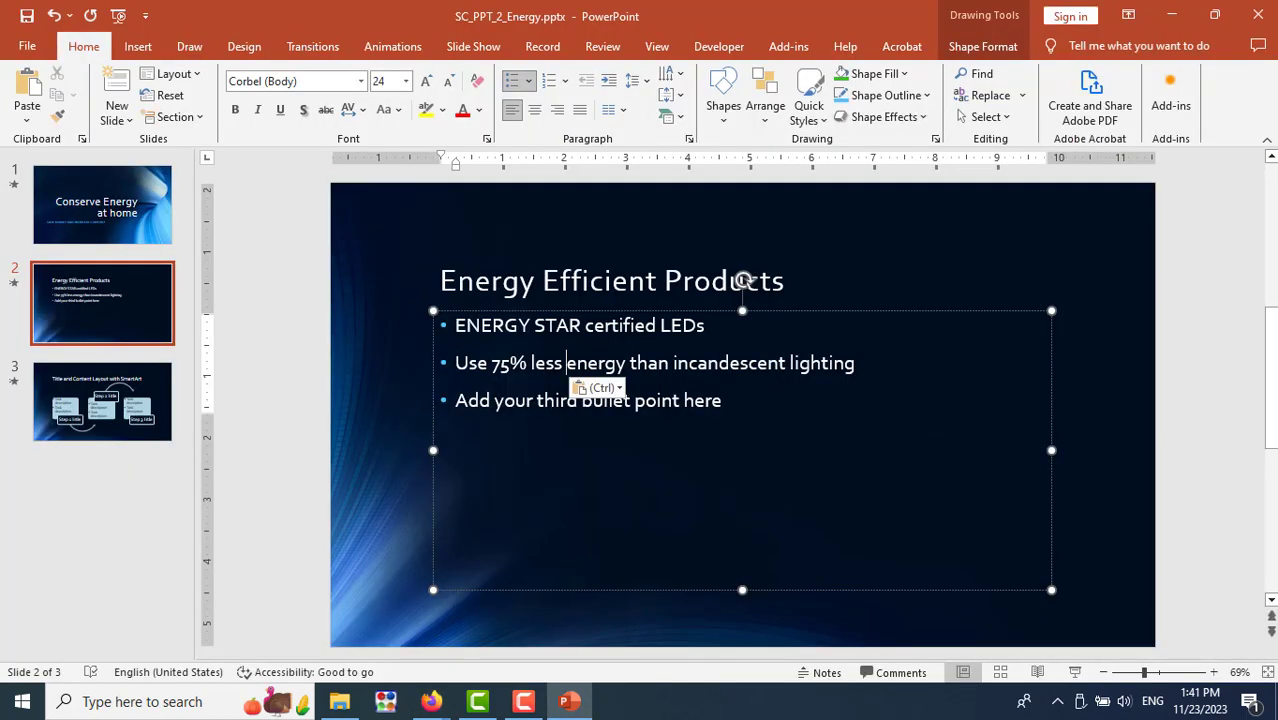
Replace the third placeholder bullet with 'WaterSense certified showerhead'
triple_click(502, 400)
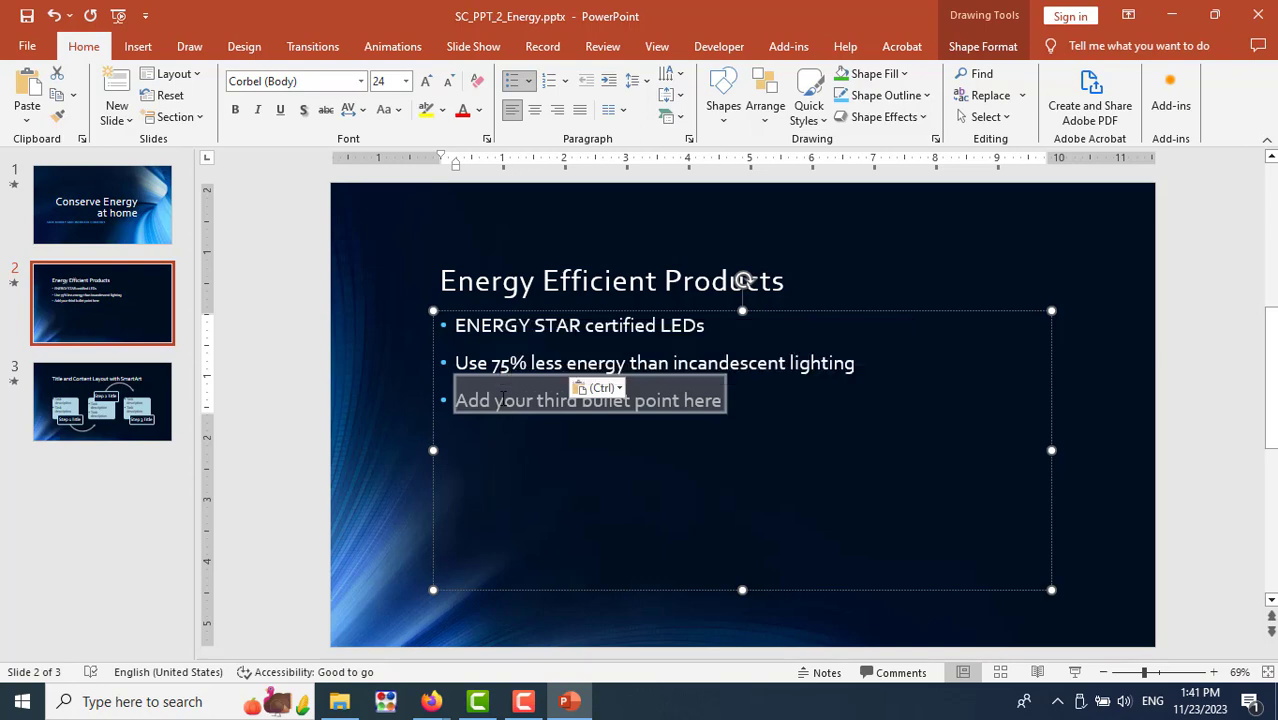
type("Watersense")
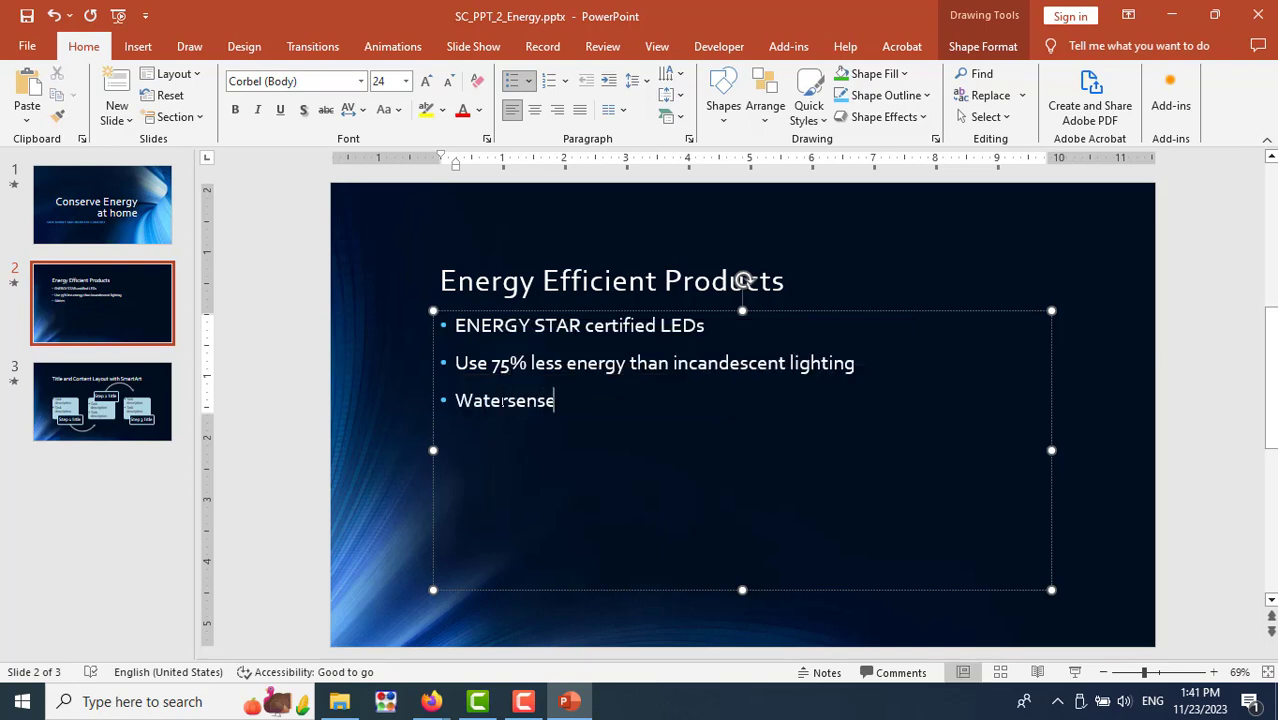
key("alt+Tab")
key("alt+Tab")
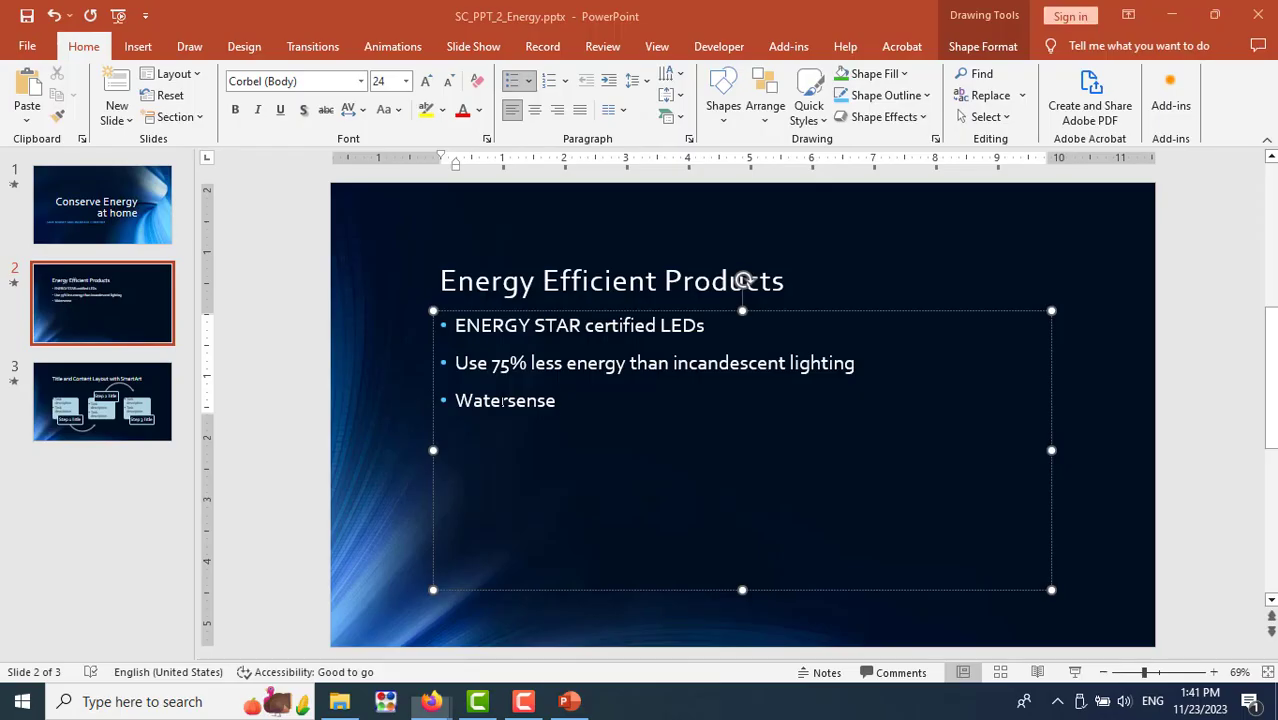
key("Left")
key("Left")
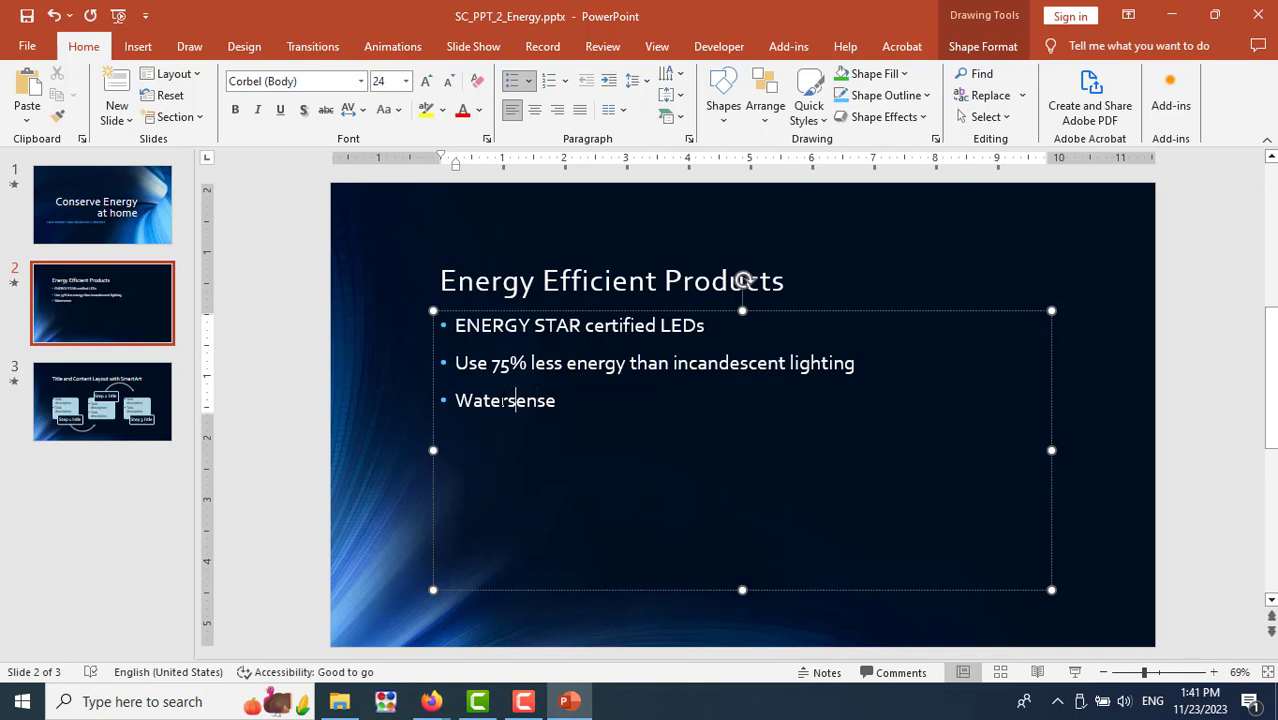
key("BackSpace")
type("S")
key("Right")
key("Right")
key("Right")
key("Right")
type("certified")
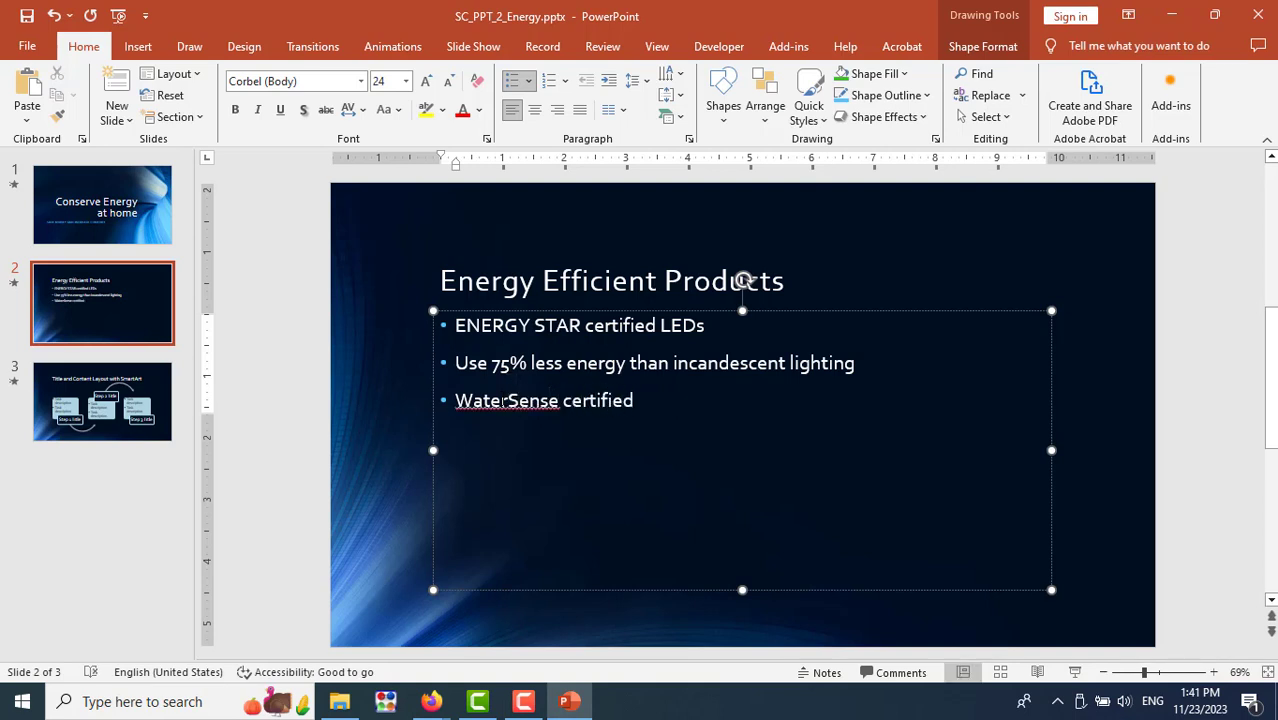
type(" showe")
type("rhead")
key("Return")
Add a bullet saying a family can save 2,700 gallons of water yearly
key("alt+Tab")
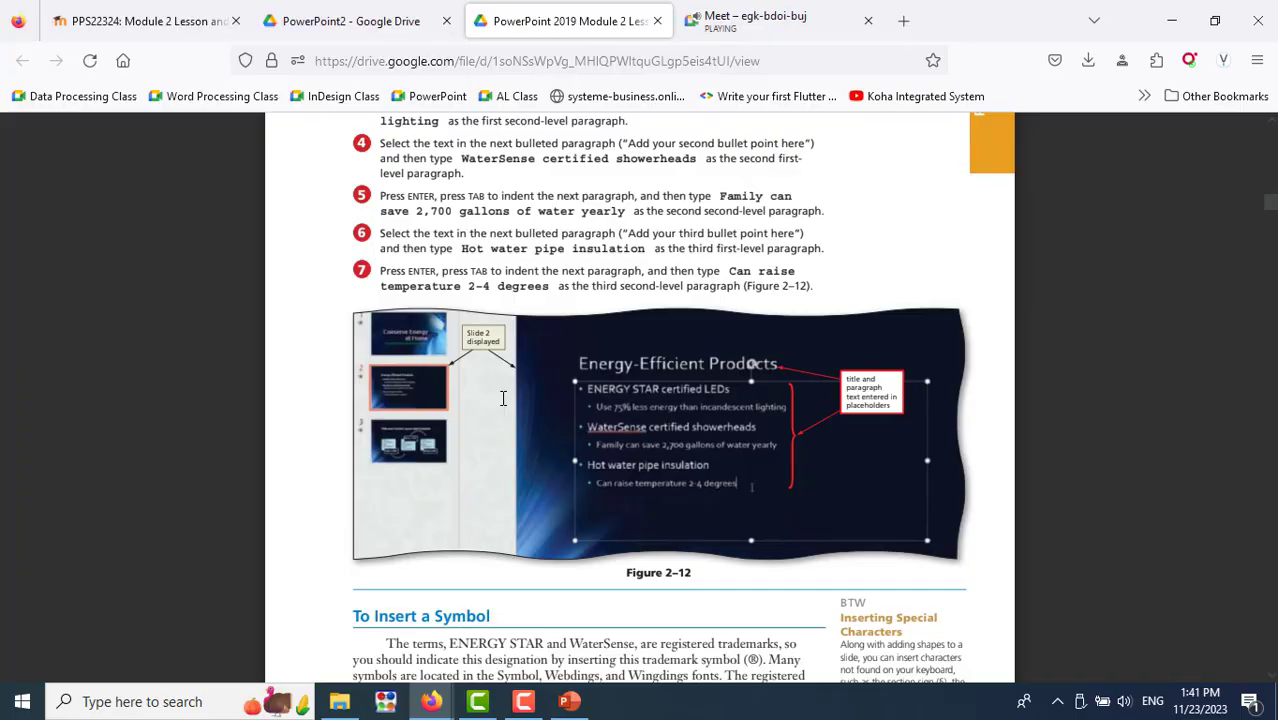
key("alt+Tab")
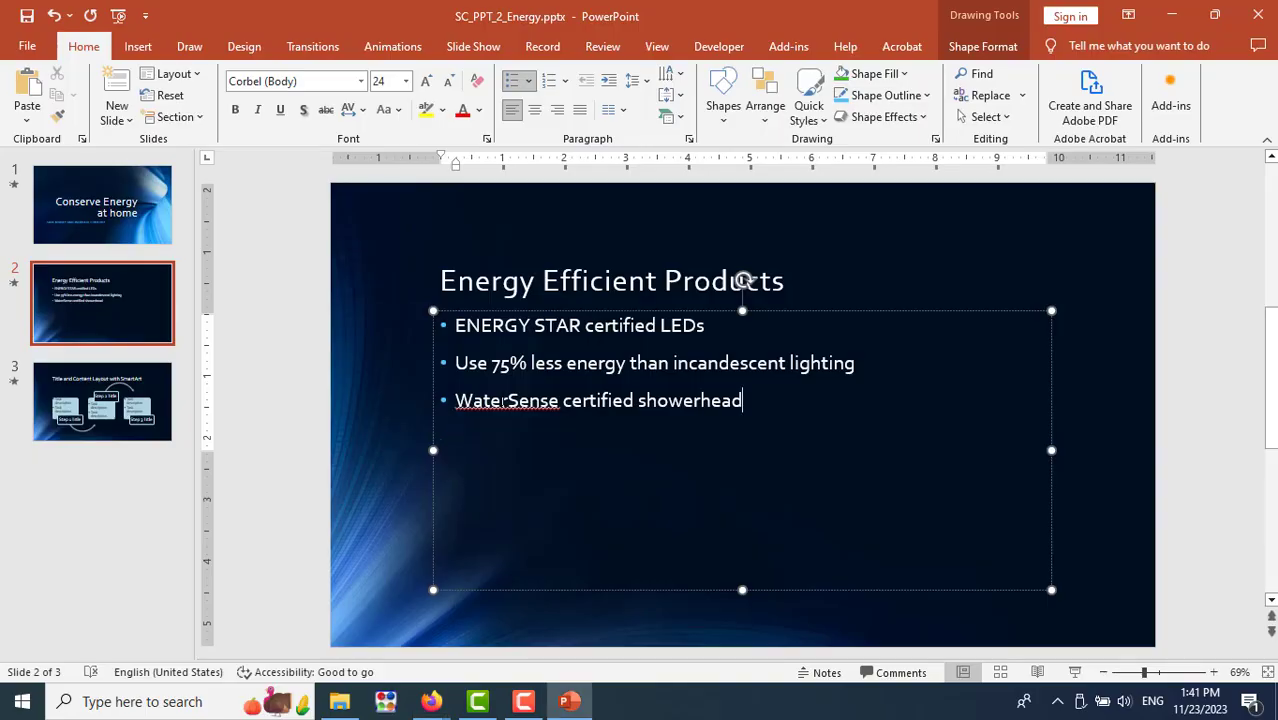
type("s")
key("alt+Tab")
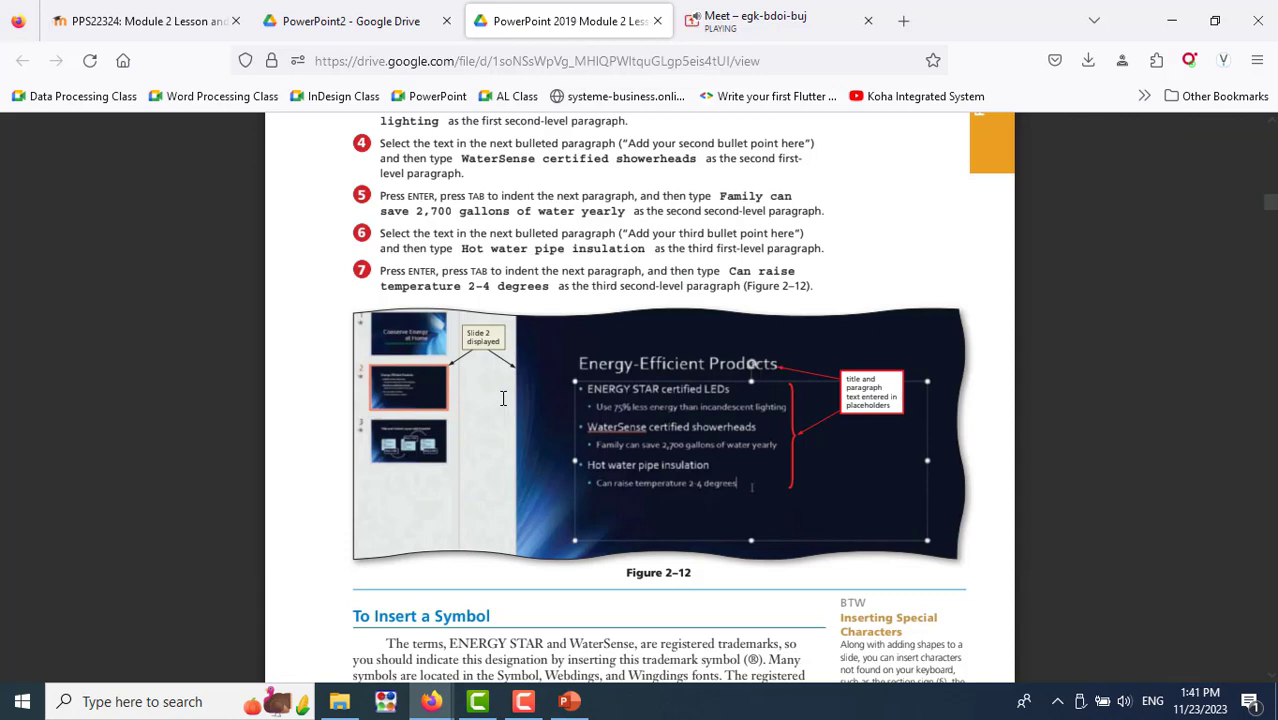
key("alt+Tab")
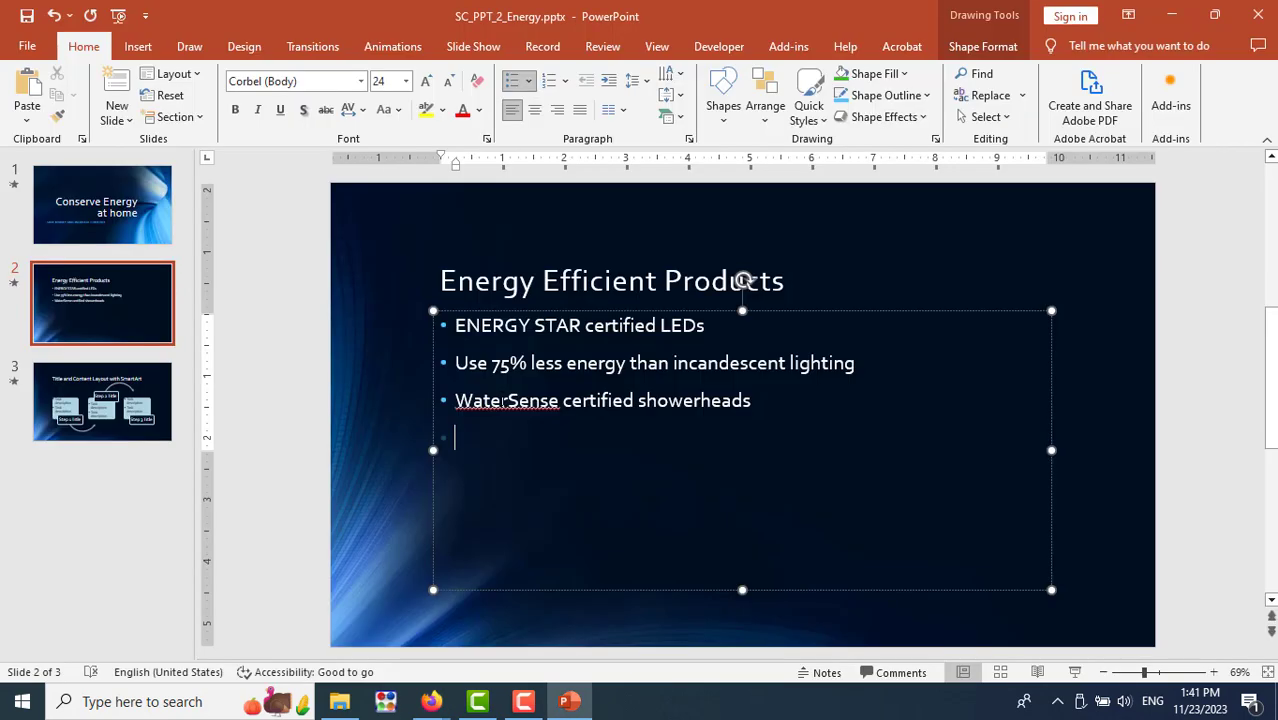
type("Family can s")
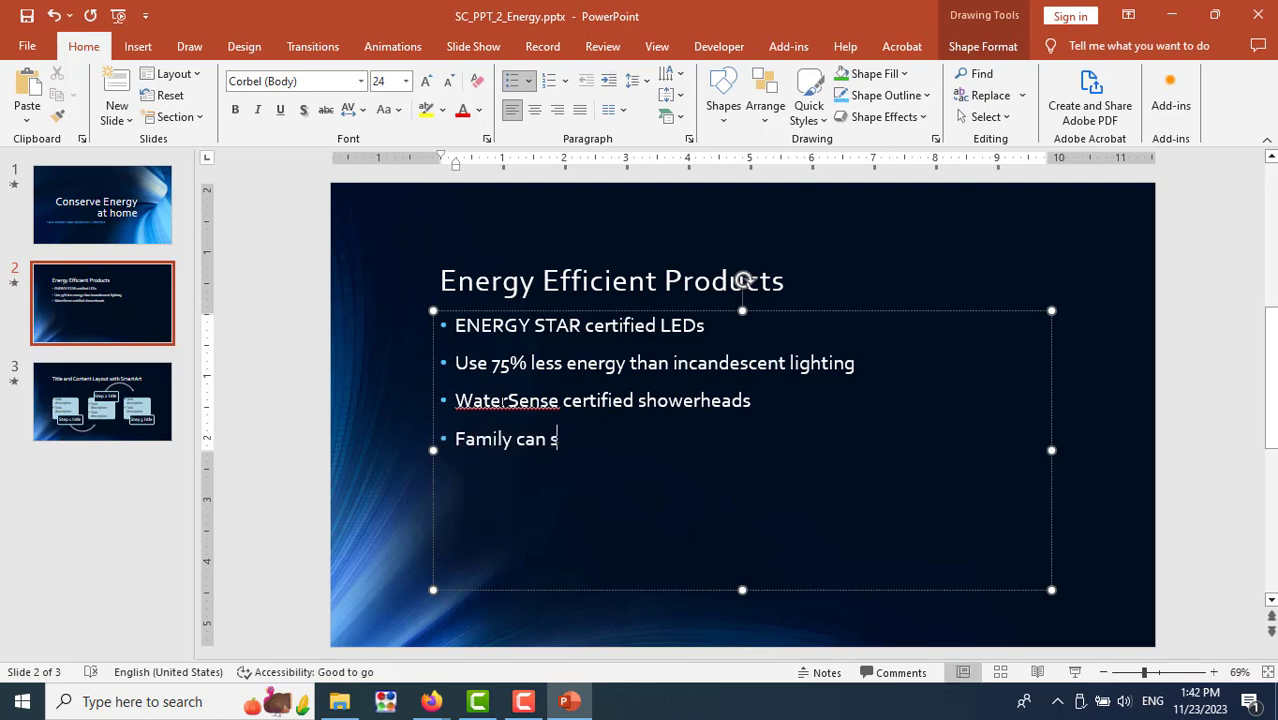
type("ave 2,7")
type("00gal")
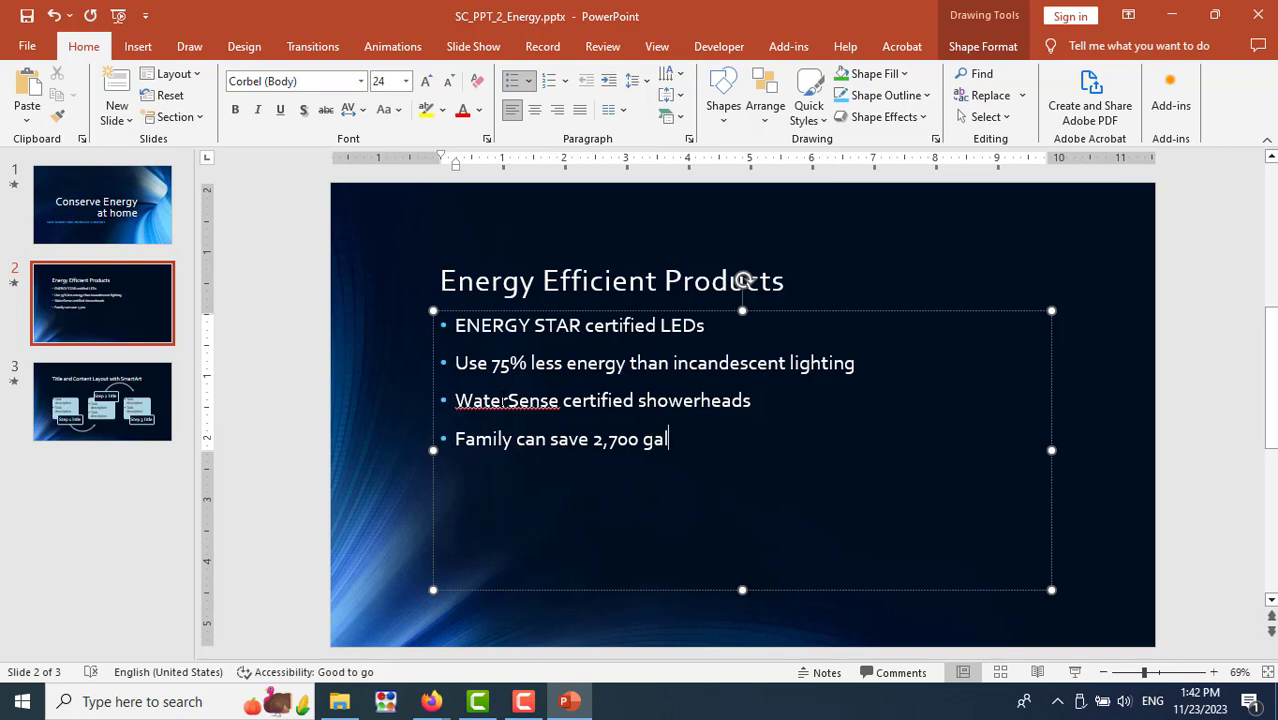
type("lons of water ye")
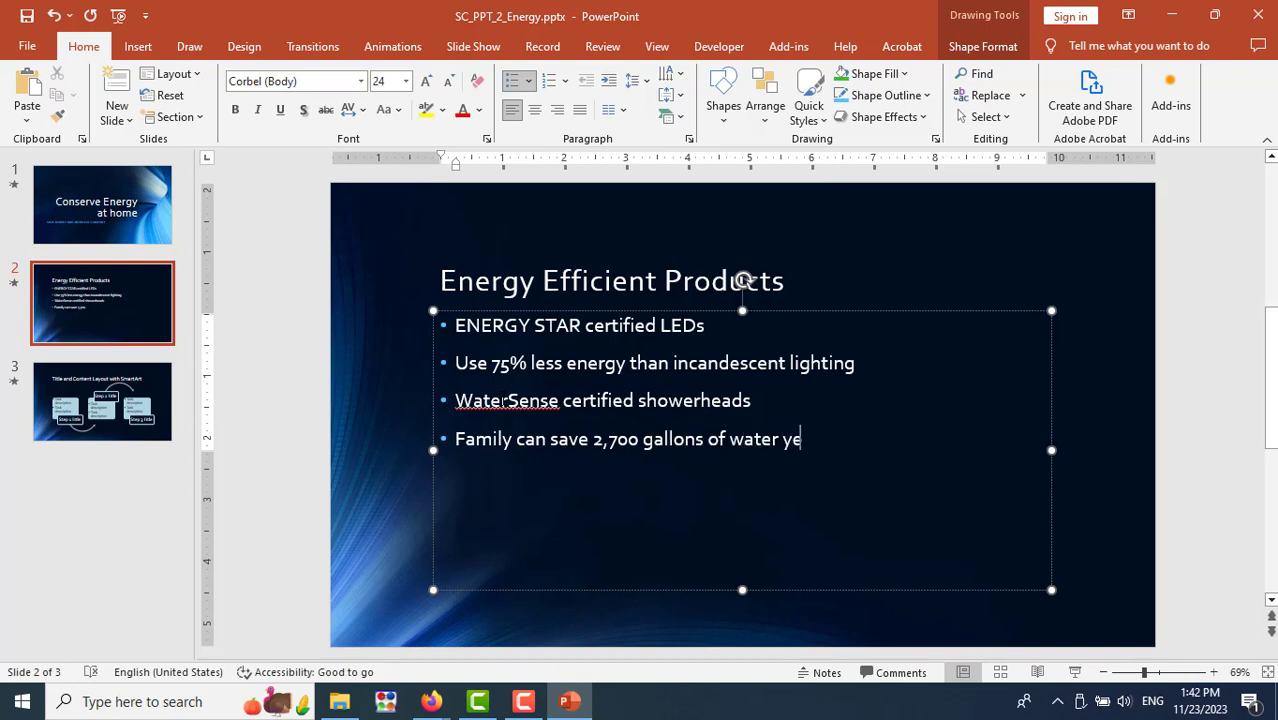
type("arly")
key("alt+Tab")
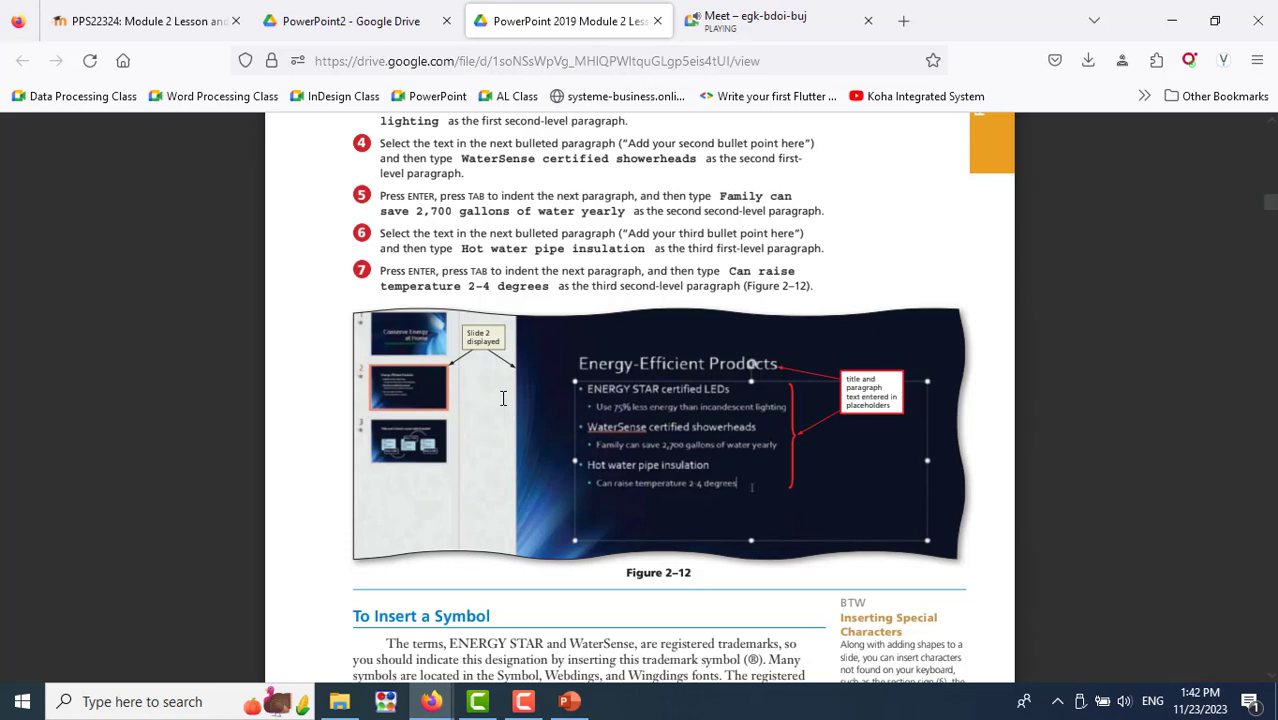
key("alt+Tab")
Add a 'Hot water pipe insulation' bullet
key("Return")
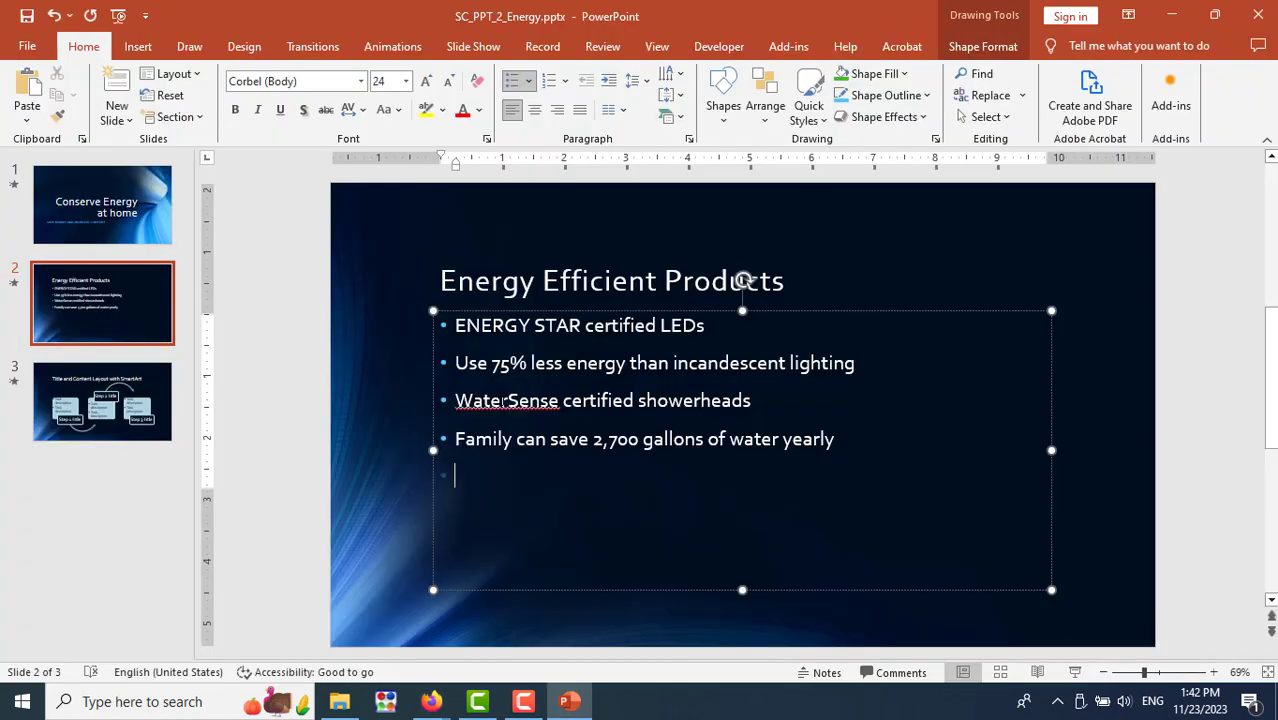
type("Hout")
key("BackSpace")
key("BackSpace")
type("t water ")
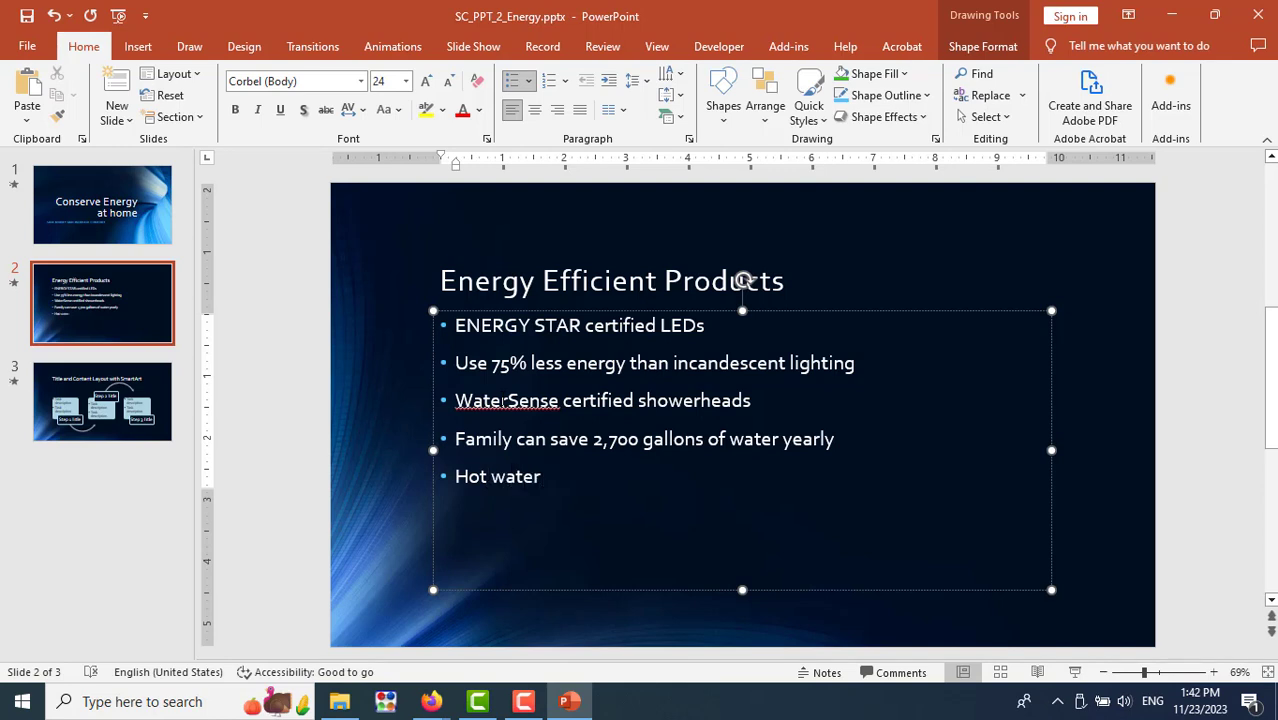
type("pipe s")
key("BackSpace")
type("insulation")
key("Return")
key("Tab")
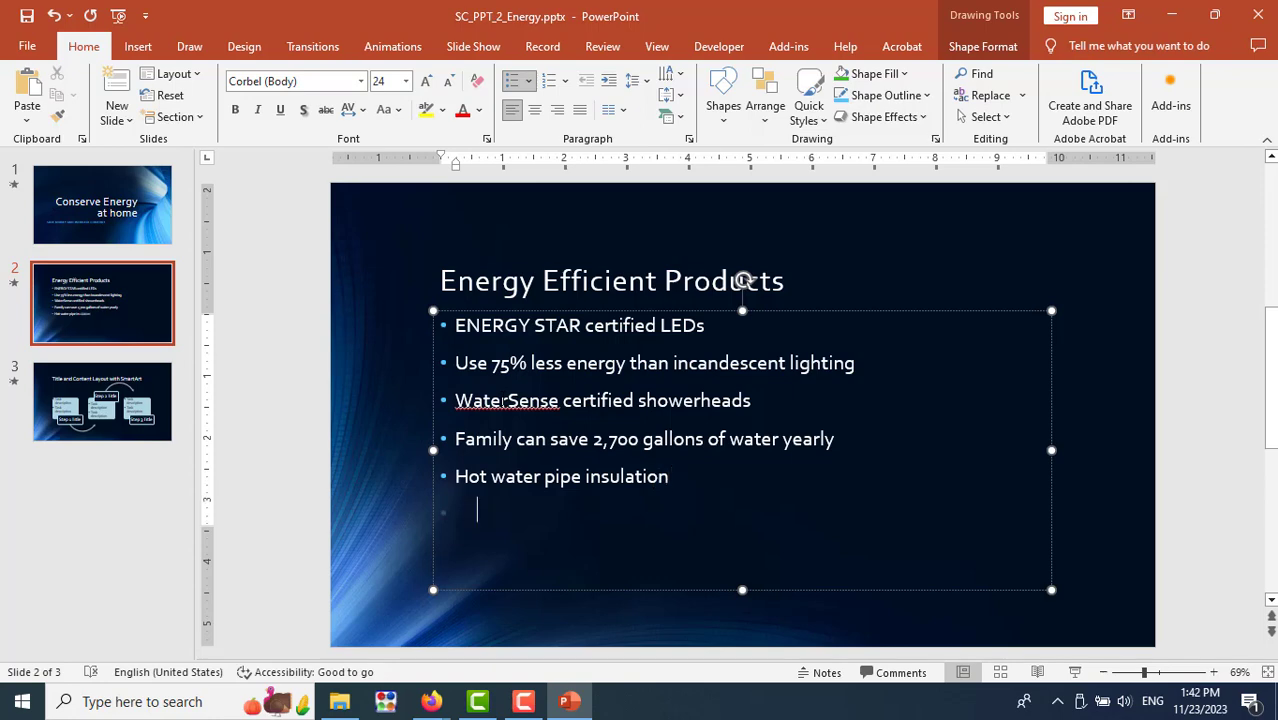
Add an indented bullet reading 'Can raise temperature 2-4 degrees'
key("alt+Tab")
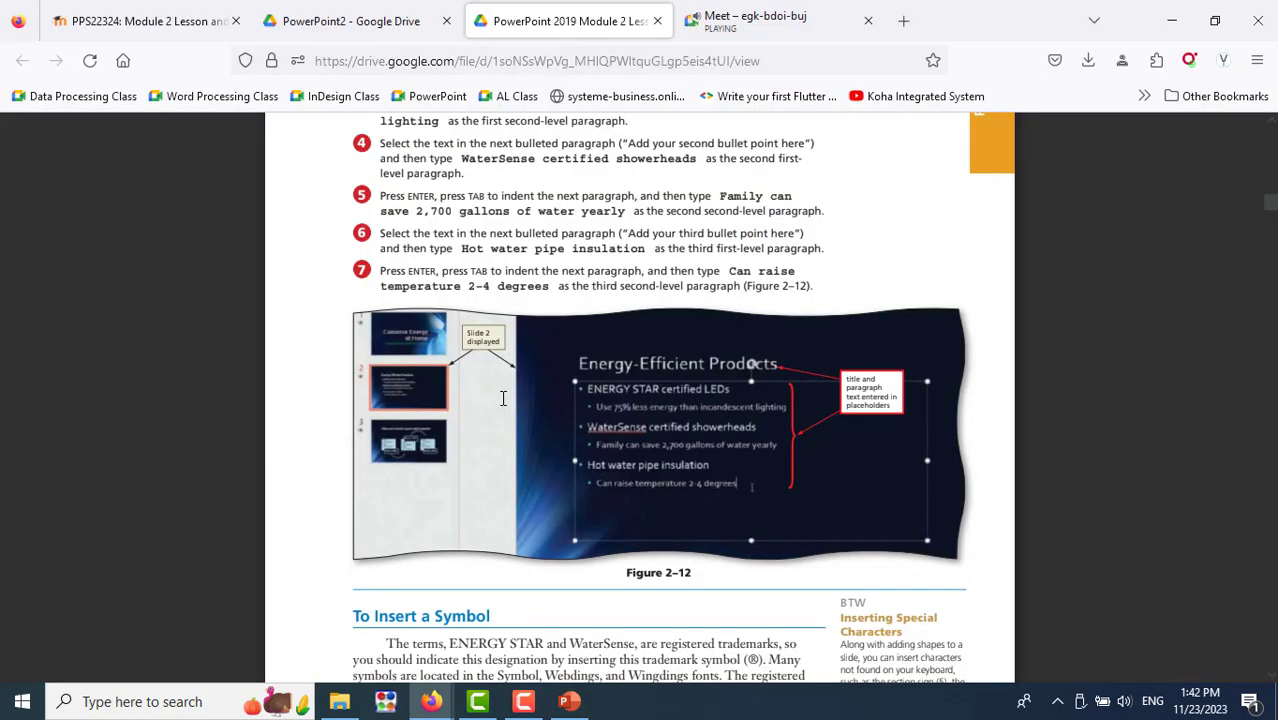
key("alt+Tab")
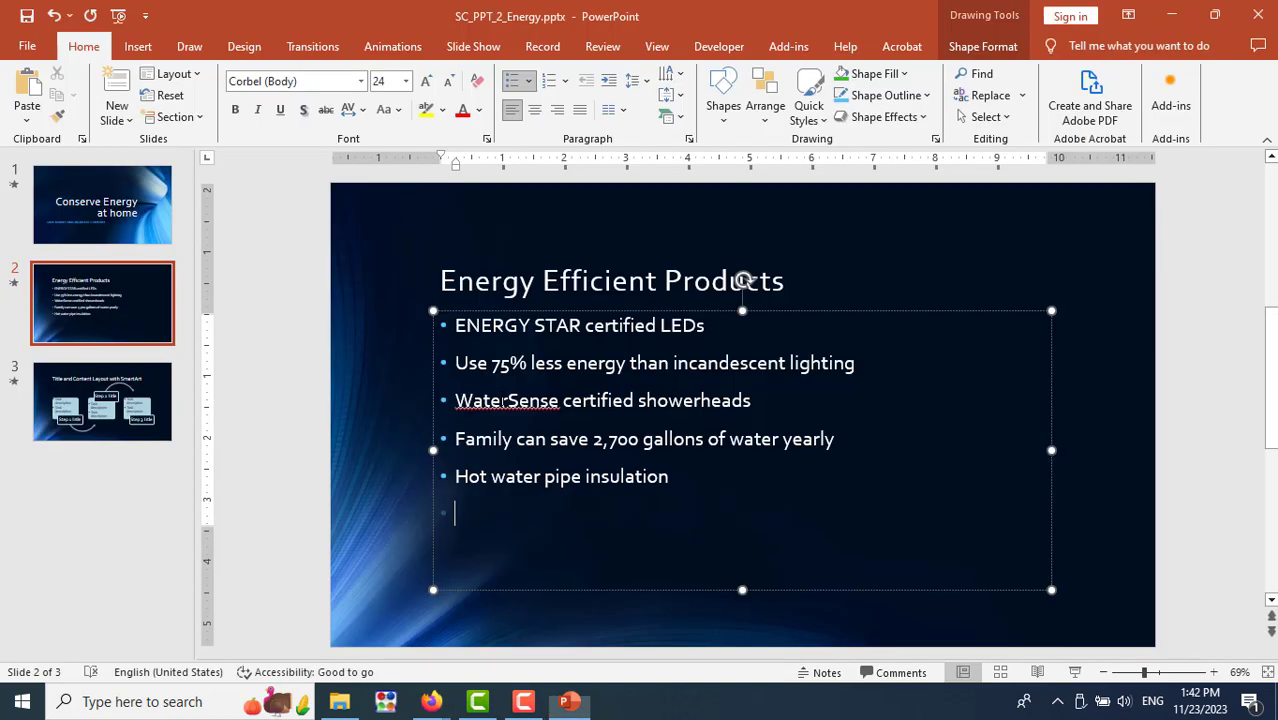
type("Can ra")
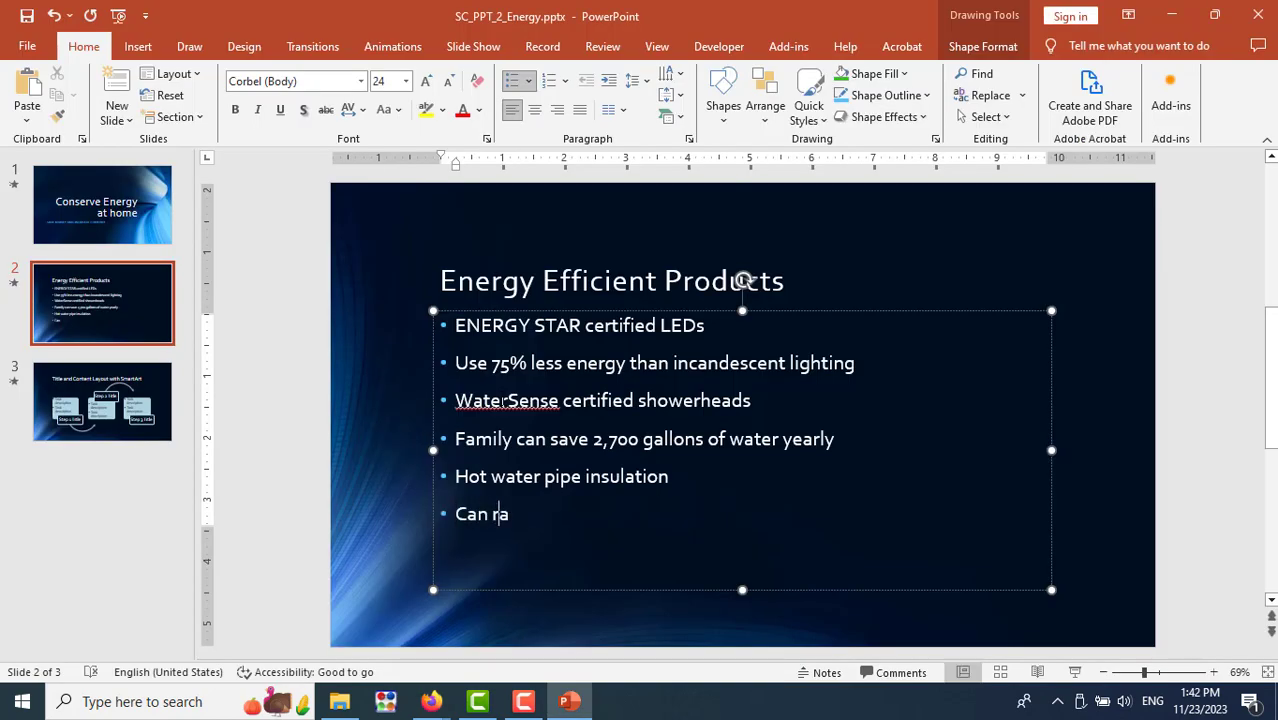
type("ise temper")
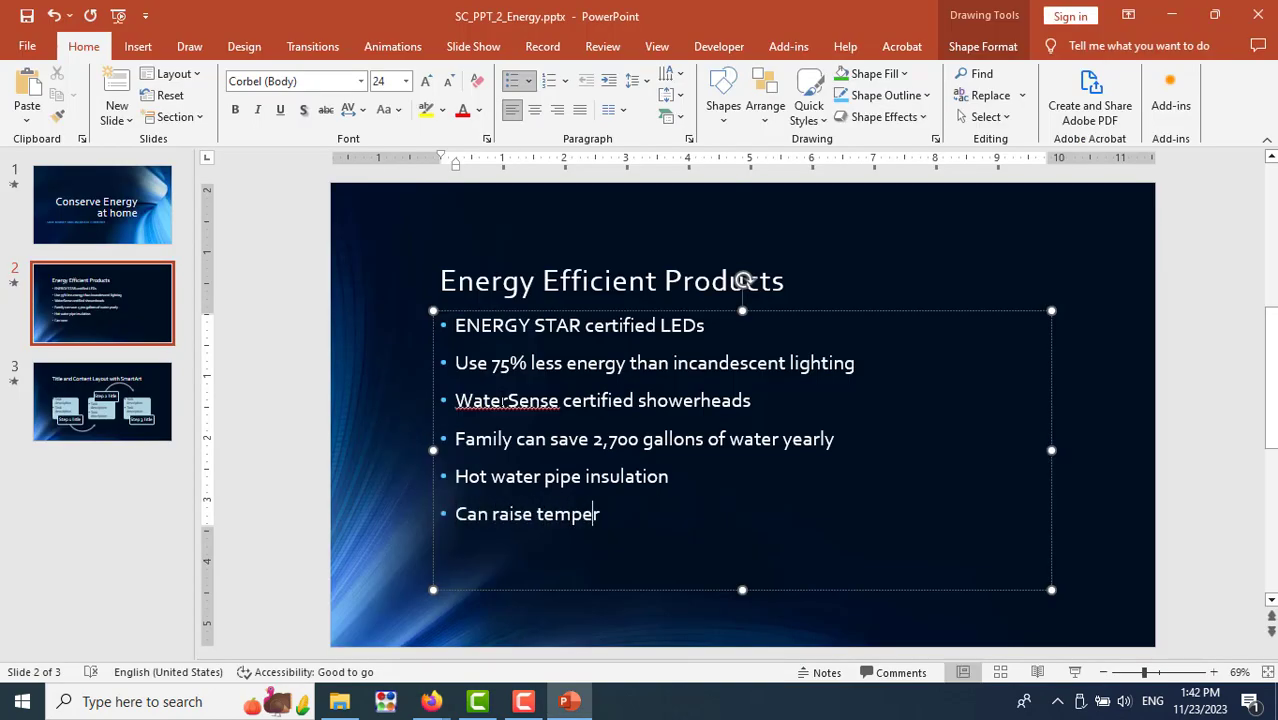
type("ature")
key("alt+Tab")
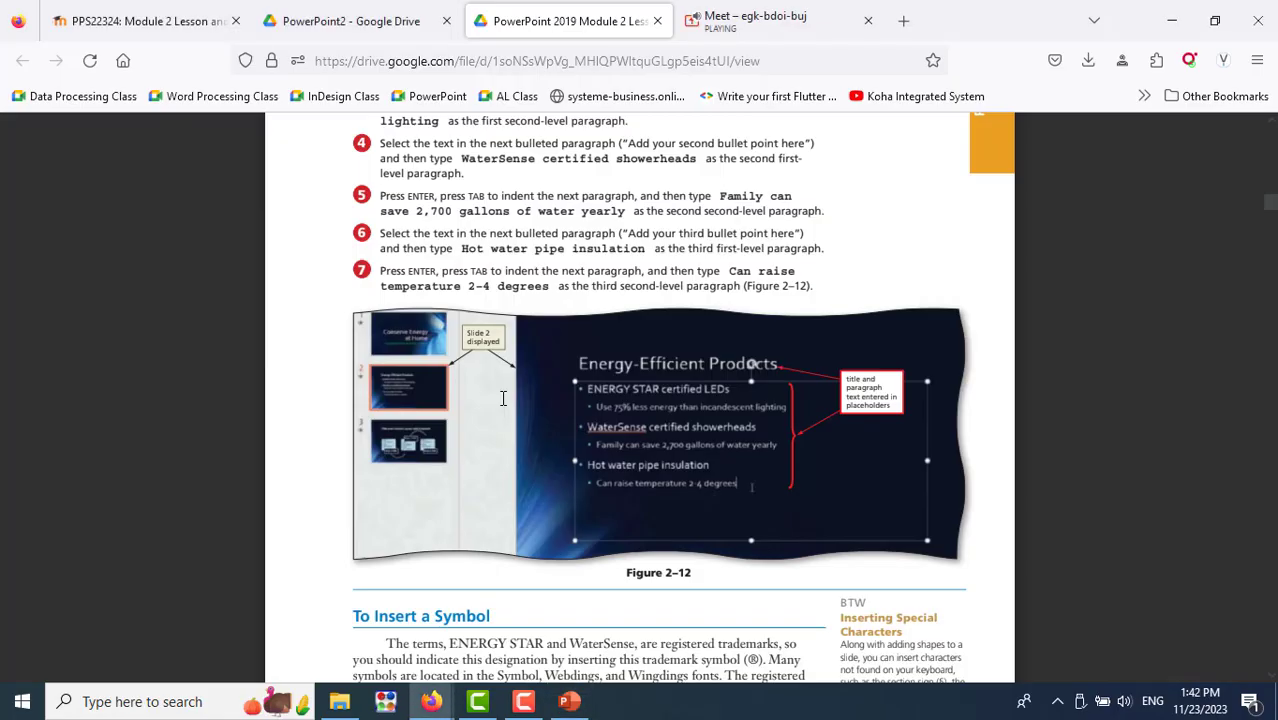
key("alt+Tab")
type("2")
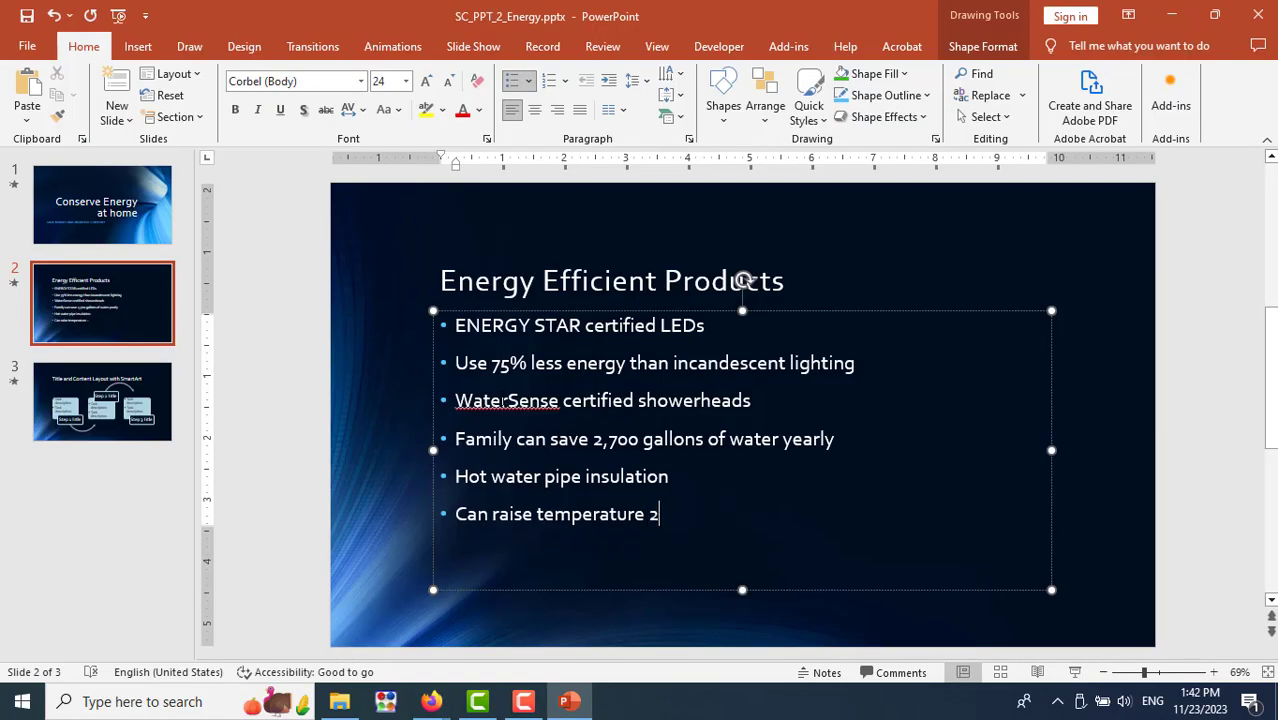
type("-4 degr")
type("ees")
key("alt+Tab")
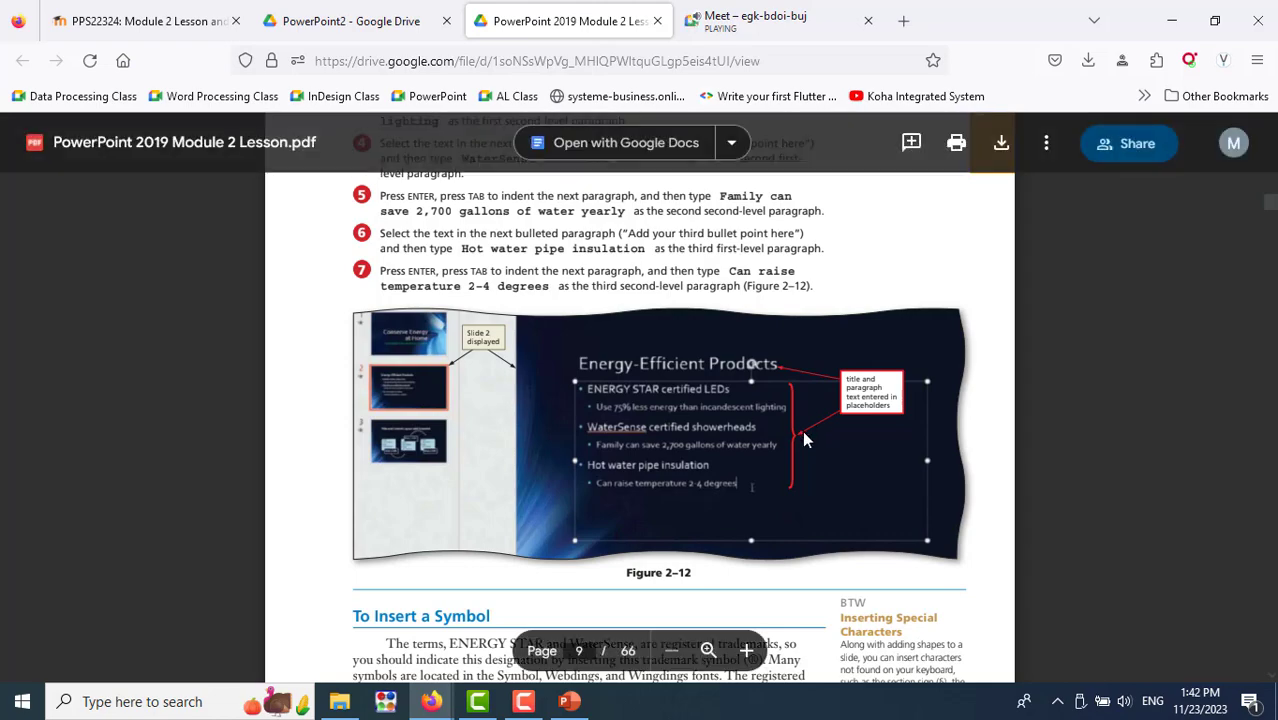
scroll(802, 430, "up", 3)
scroll(802, 430, "down", 6)
scroll(802, 430, "down", 1)
scroll(802, 430, "down", 5)
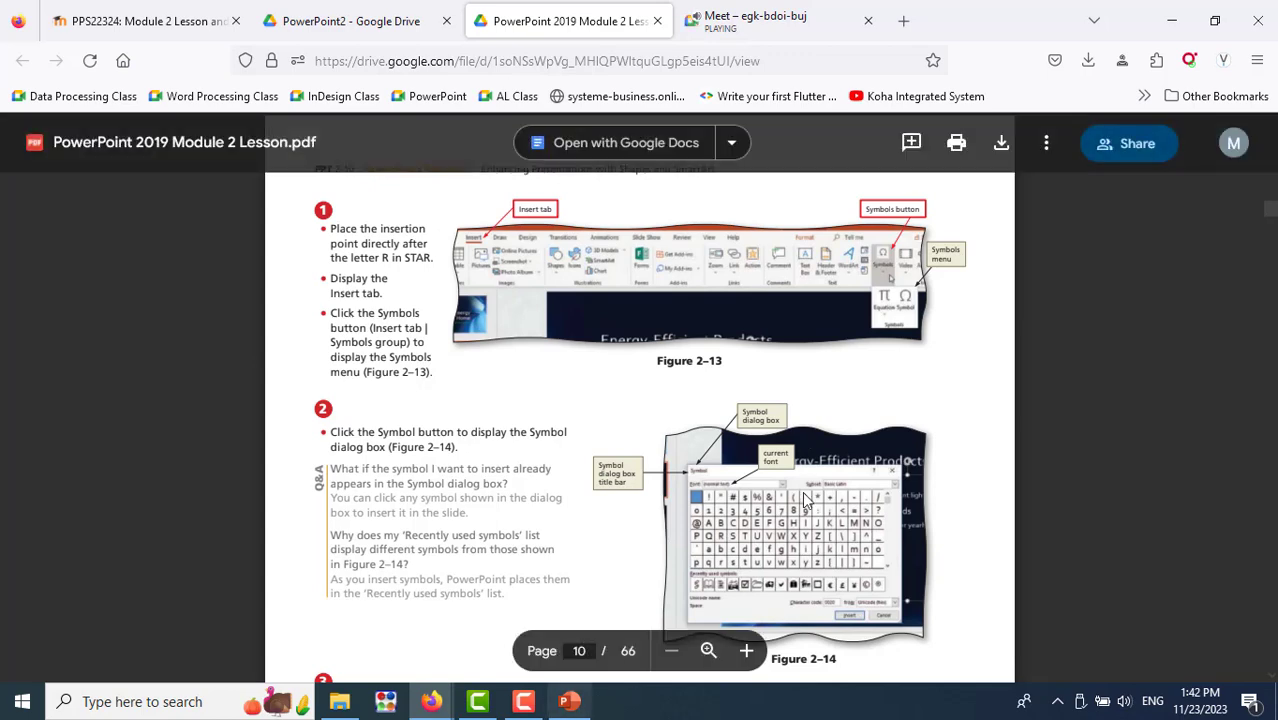
scroll(805, 500, "up", 5)
scroll(812, 490, "up", 3)
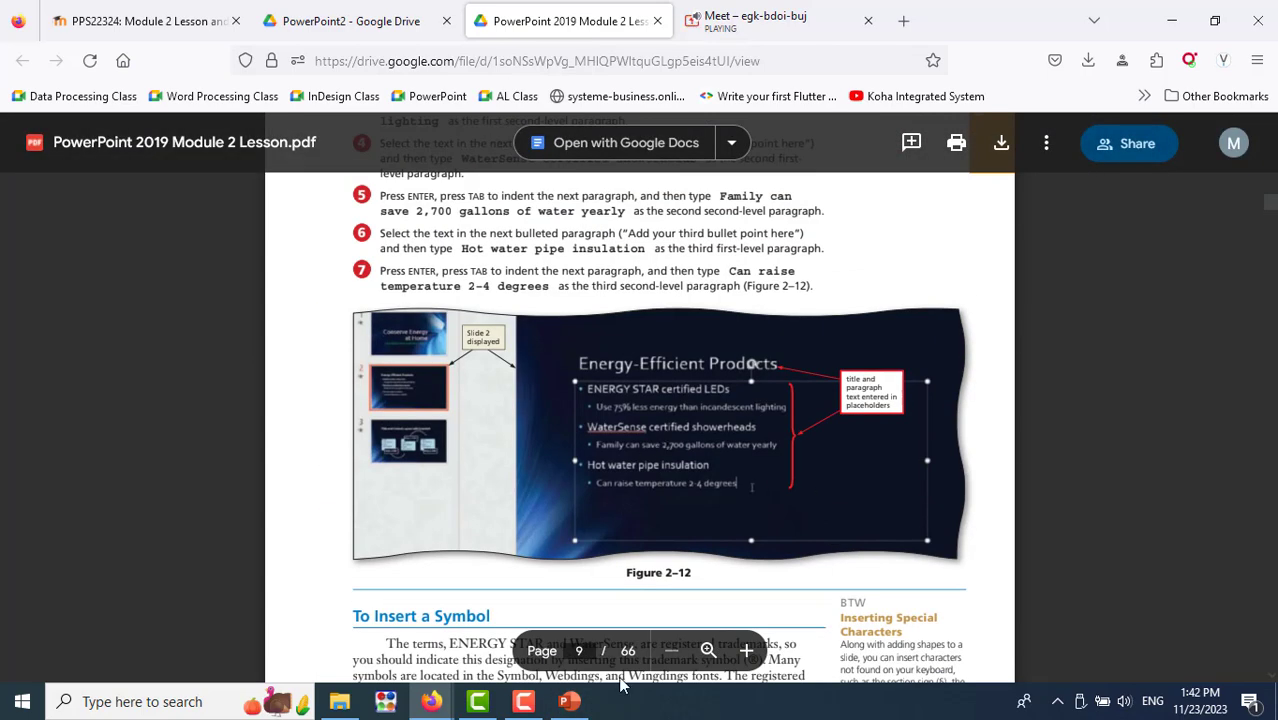
Demote the 75% less energy, 2,700 gallons, and 2-4 degrees lines to second-level bullets
left_click(569, 701)
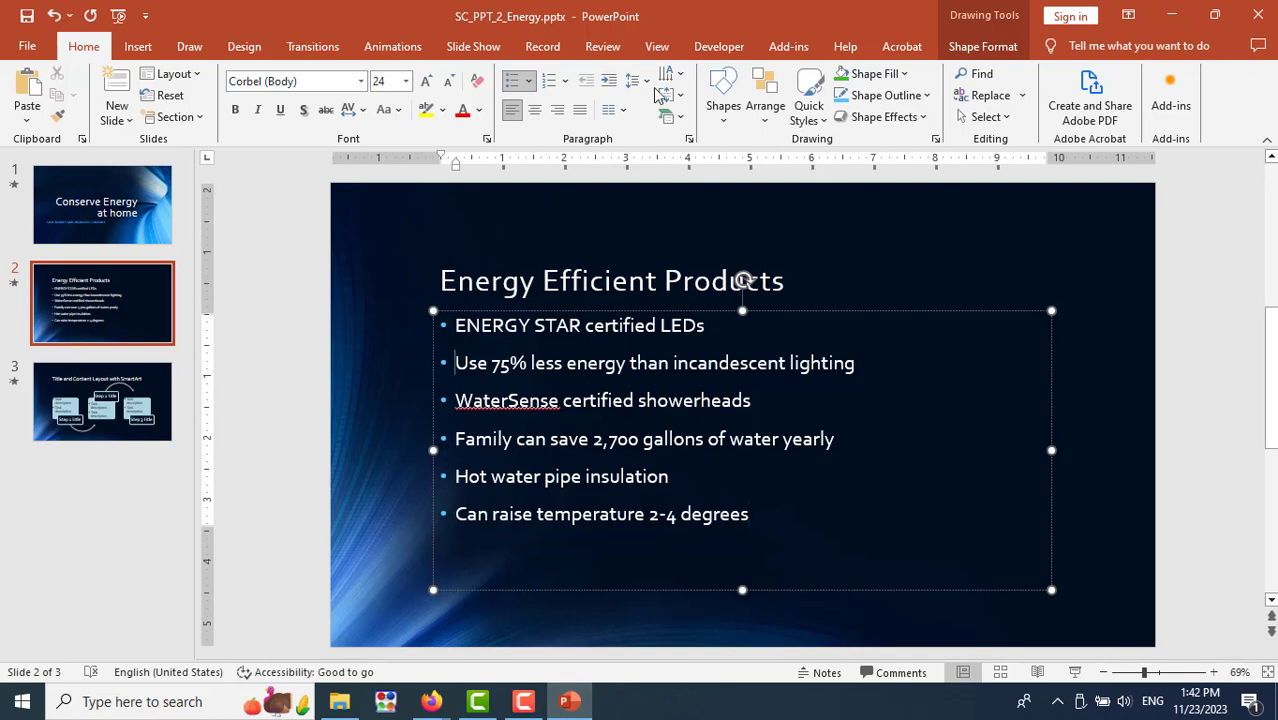
left_click(617, 82)
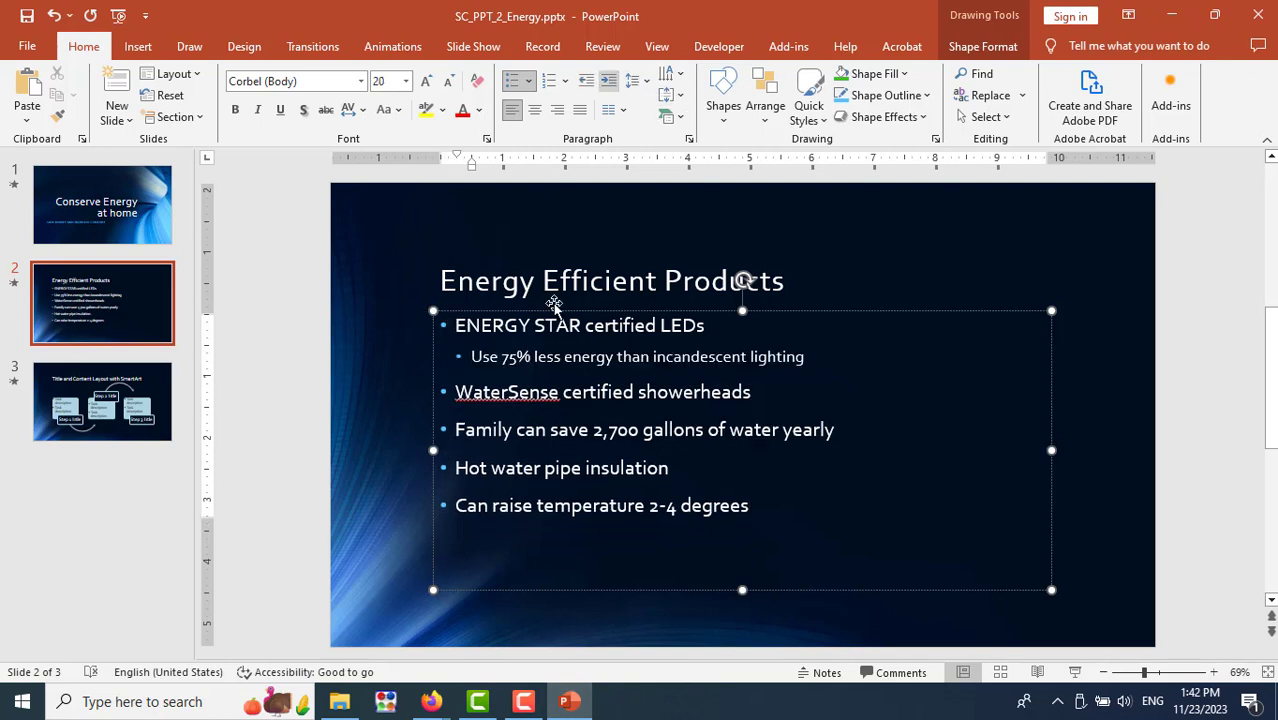
left_click(524, 430)
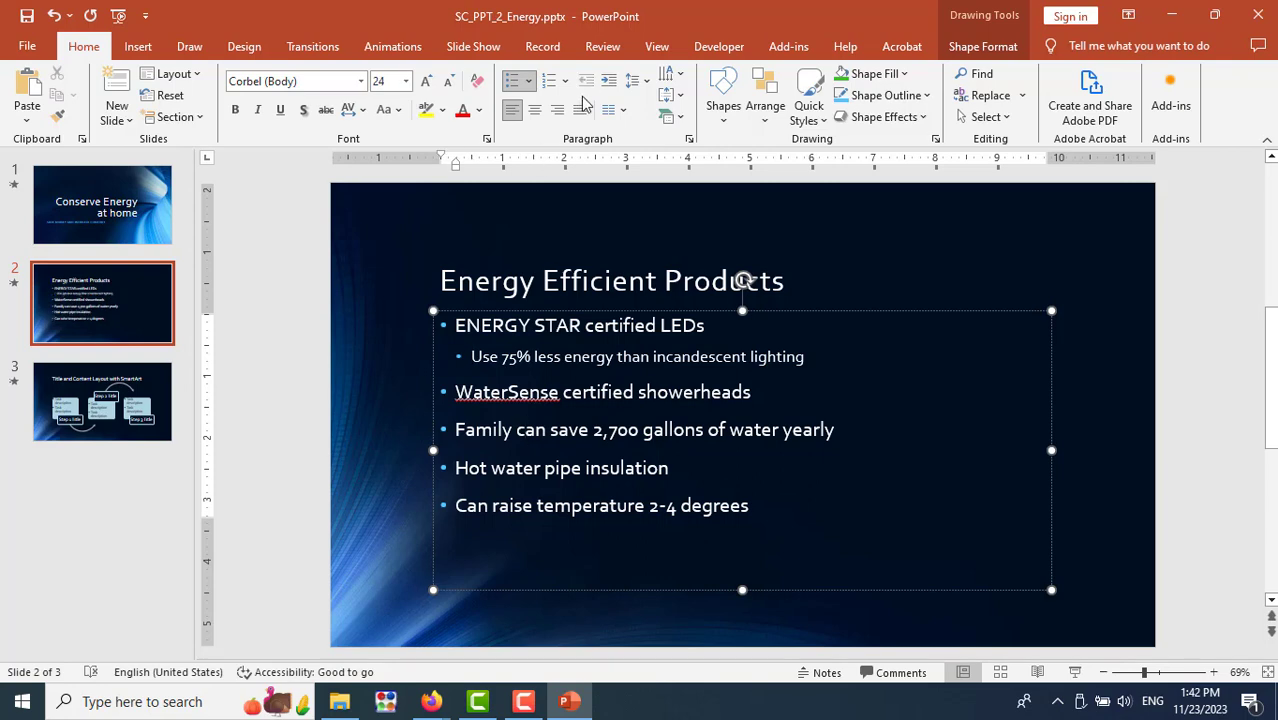
left_click(607, 82)
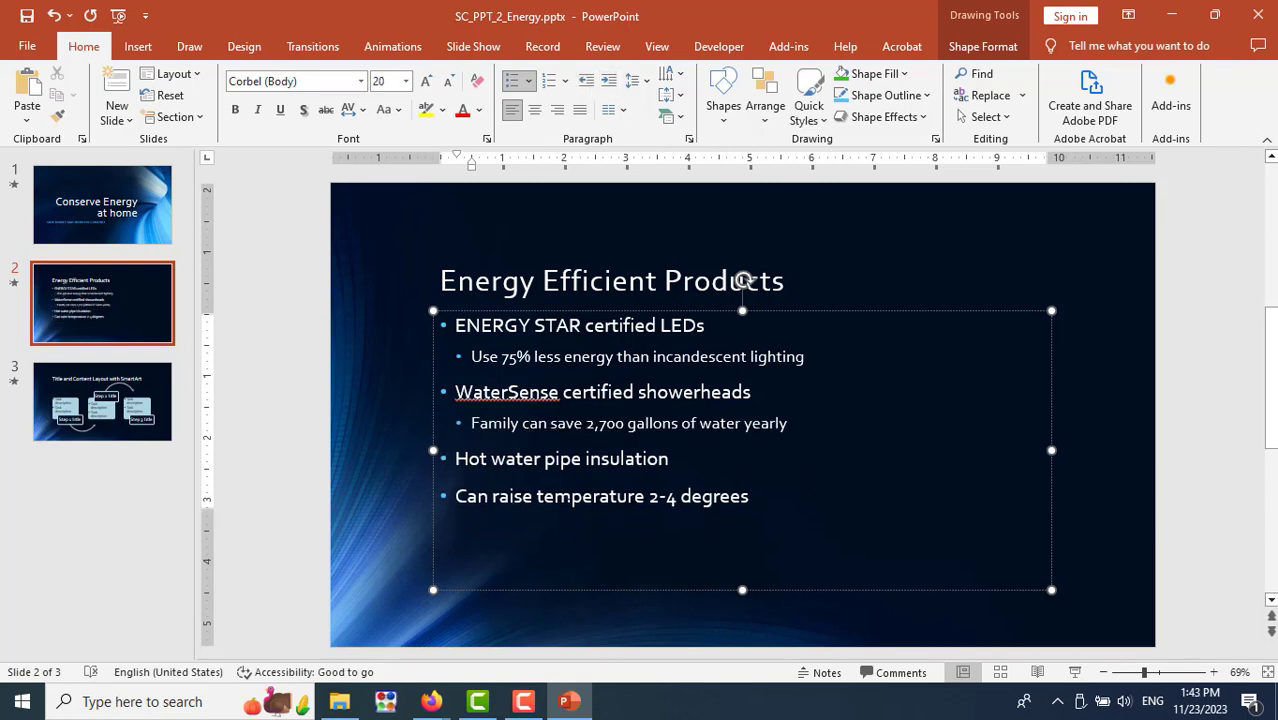
left_click(612, 82)
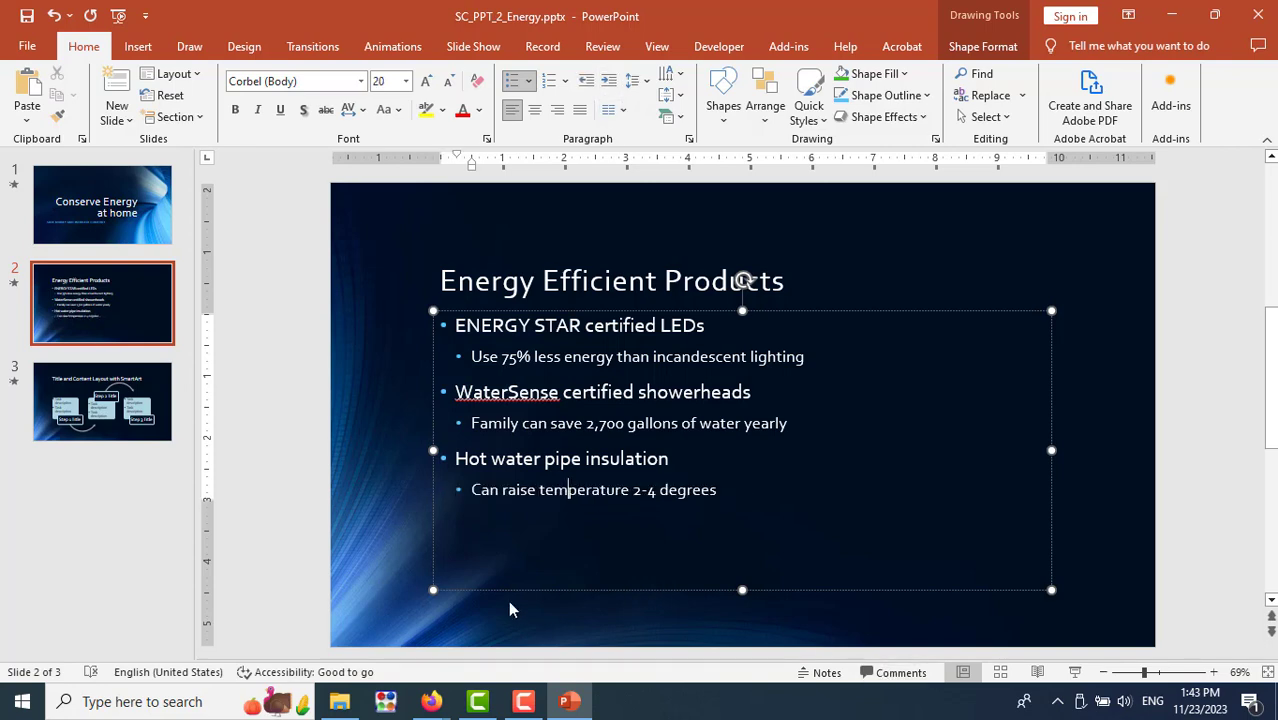
Scroll the lesson PDF to page 11's steps for inserting ® after STAR
key("alt+Tab")
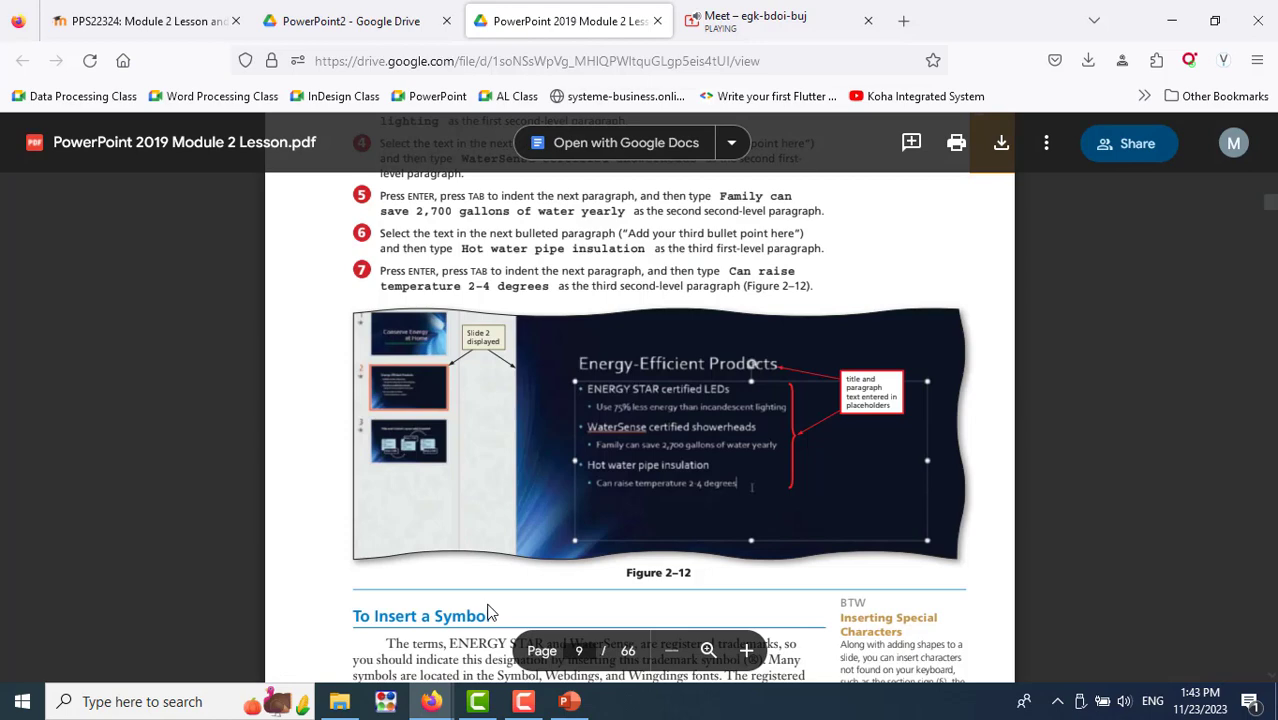
scroll(582, 515, "down", 3)
scroll(582, 515, "down", 2)
scroll(582, 515, "down", 3)
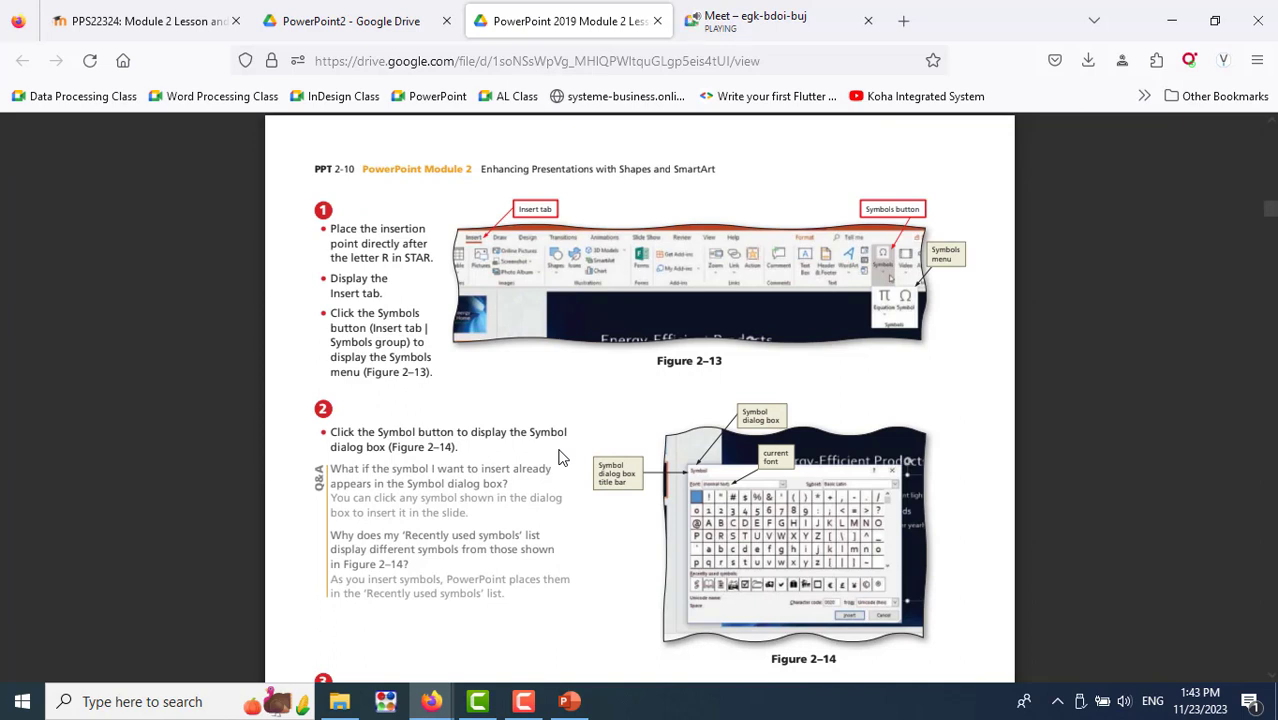
scroll(560, 457, "down", 3)
scroll(560, 457, "down", 3)
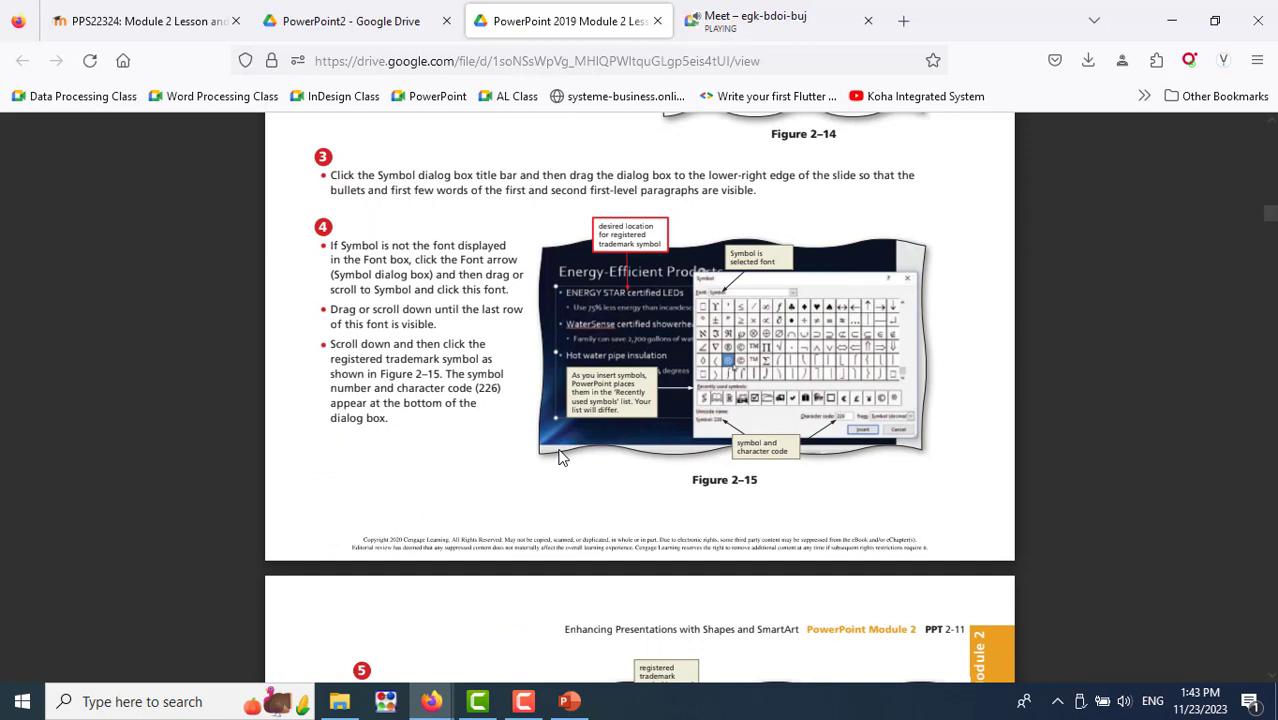
scroll(560, 456, "down", 3)
scroll(560, 456, "down", 2)
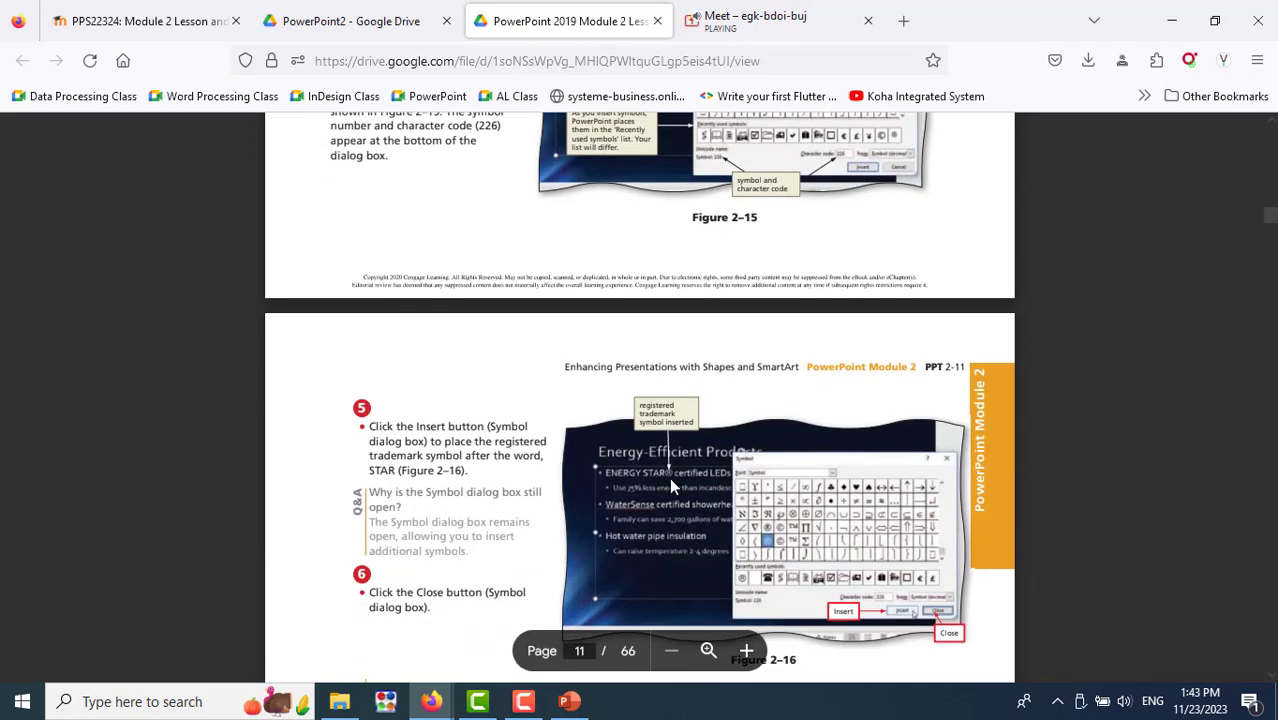
key("alt+Tab")
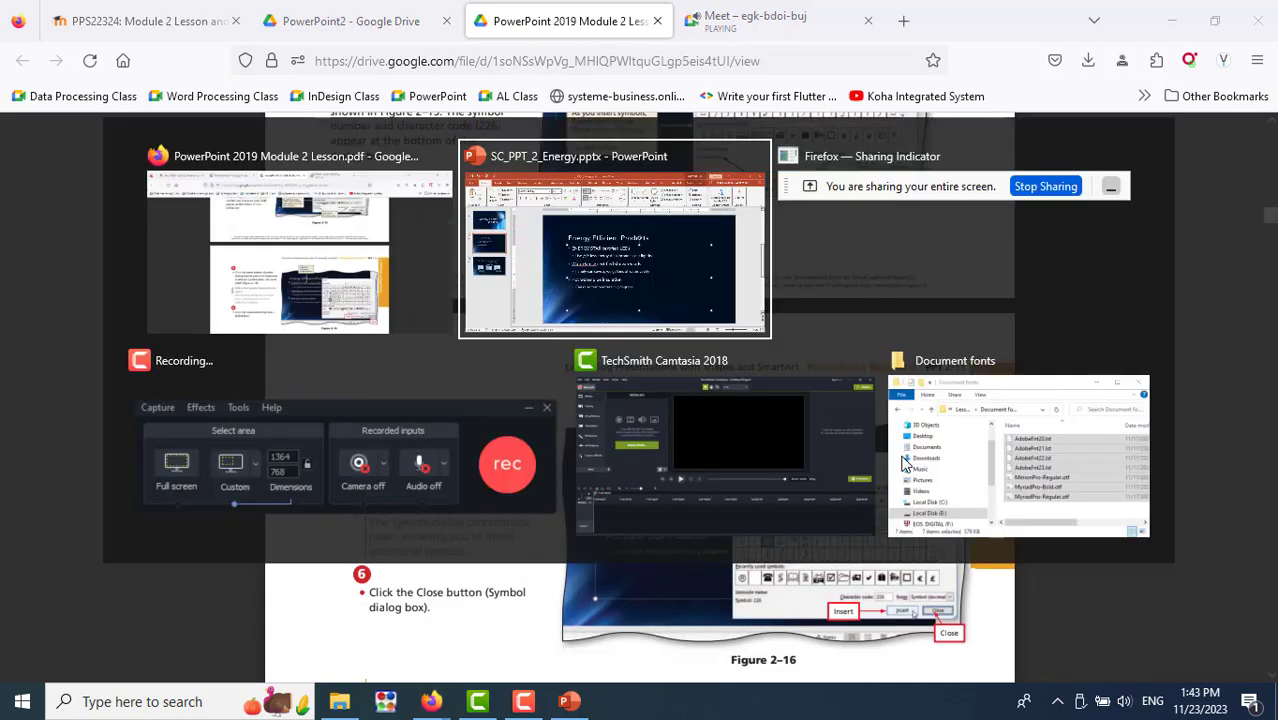
Insert ® after STAR so the first bullet reads 'ENERGY STAR® certified LEDs'
left_click(581, 325)
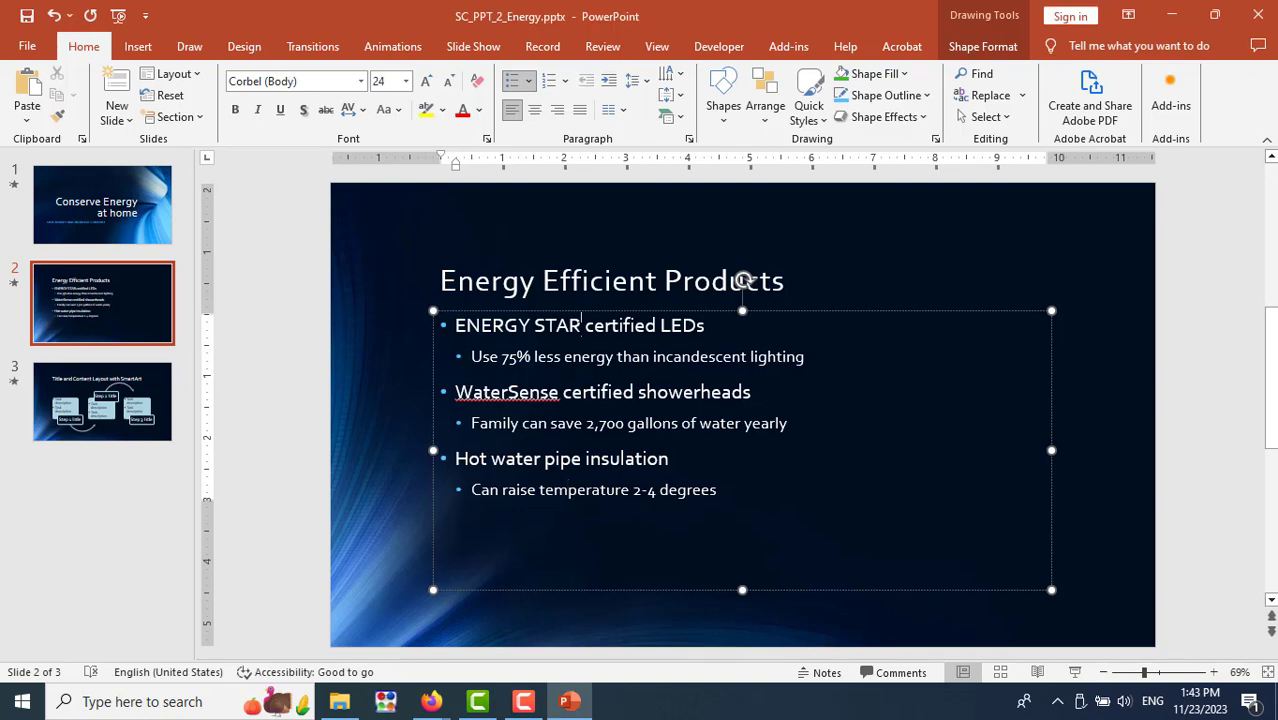
left_click(140, 50)
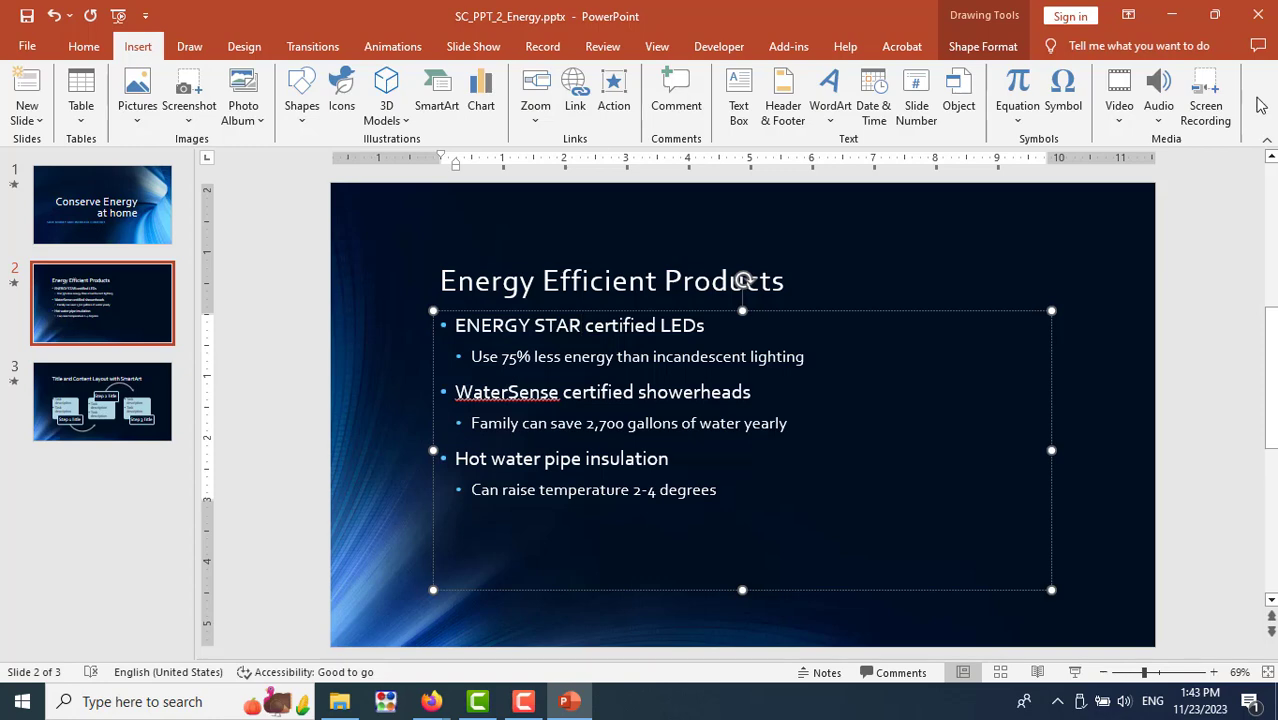
left_click(1064, 100)
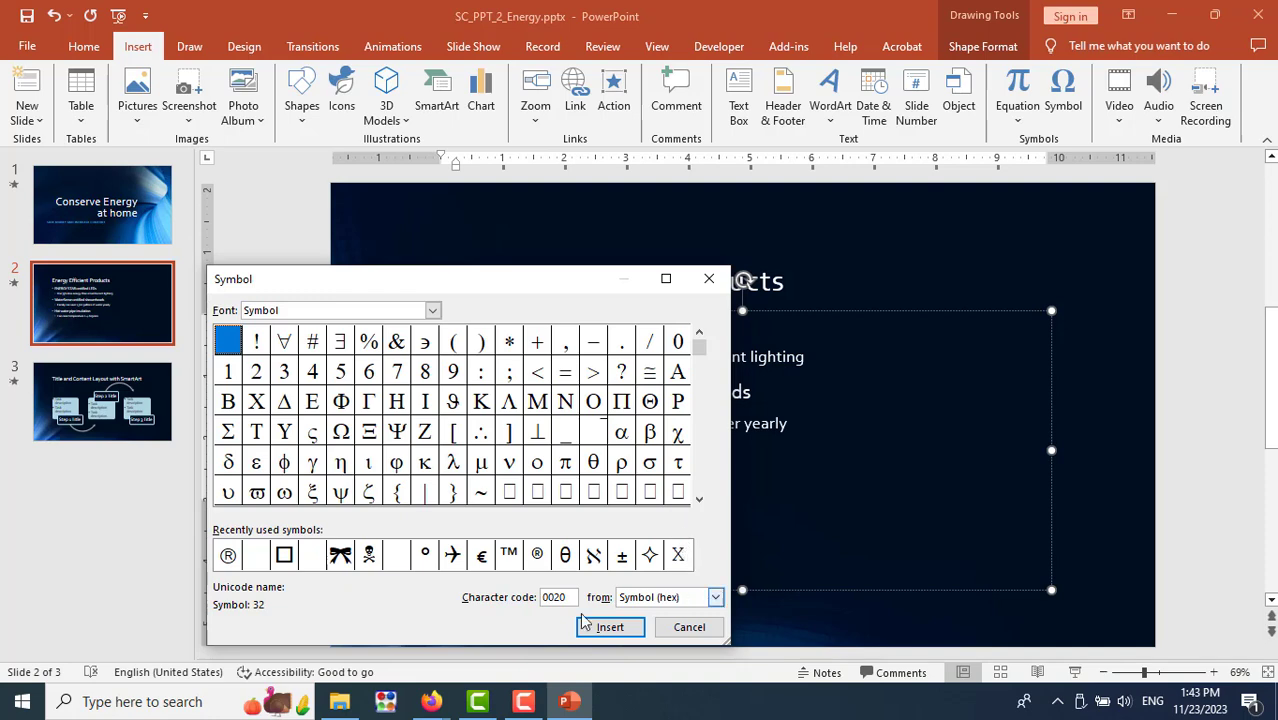
left_click(228, 557)
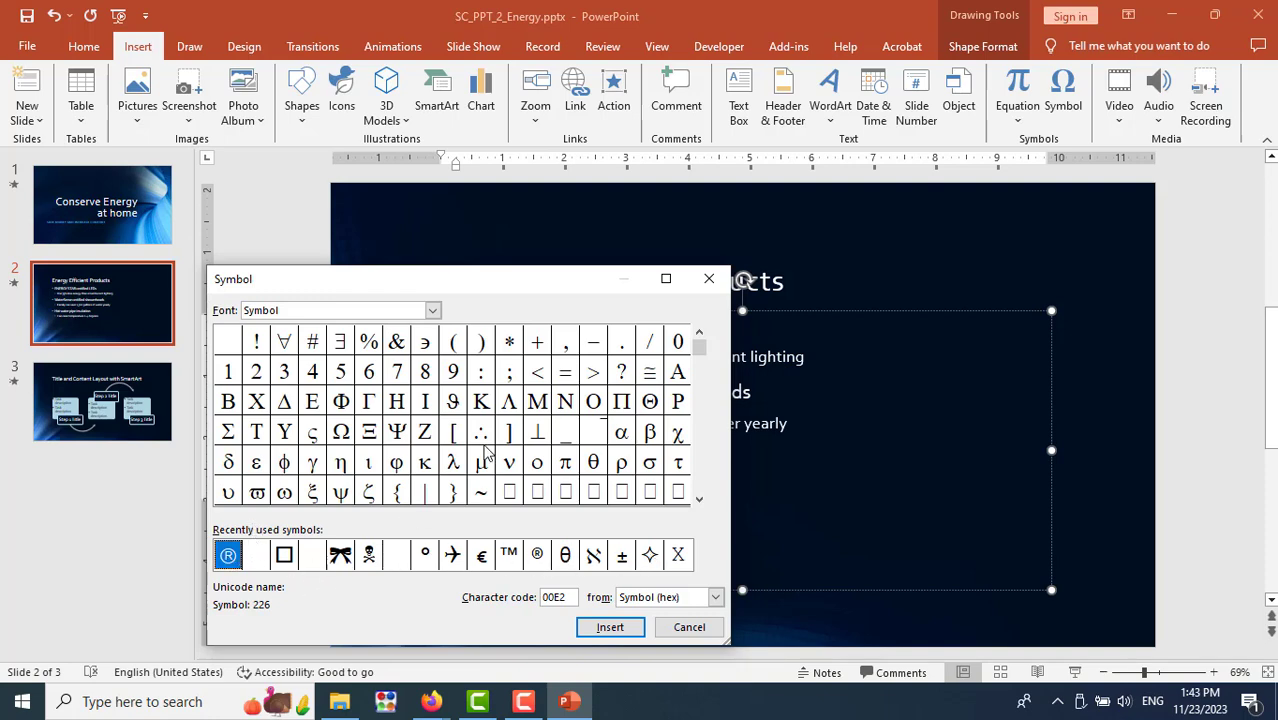
left_click(703, 462)
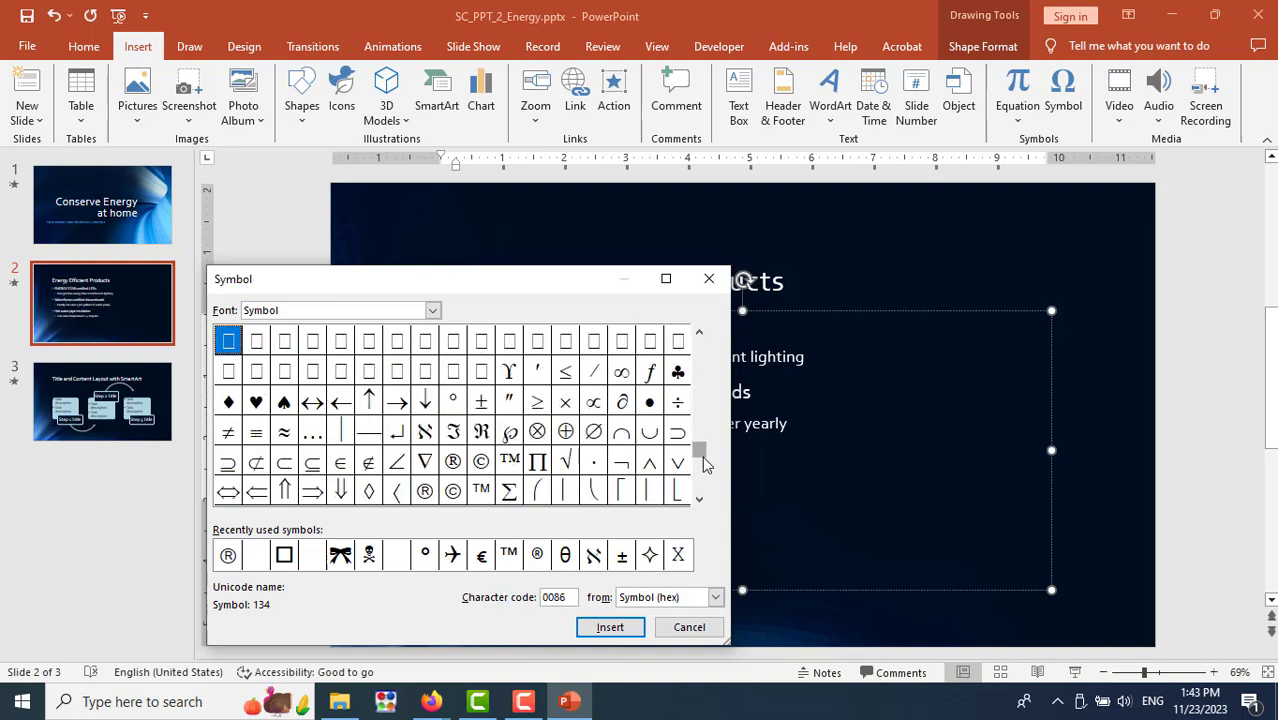
left_click(424, 491)
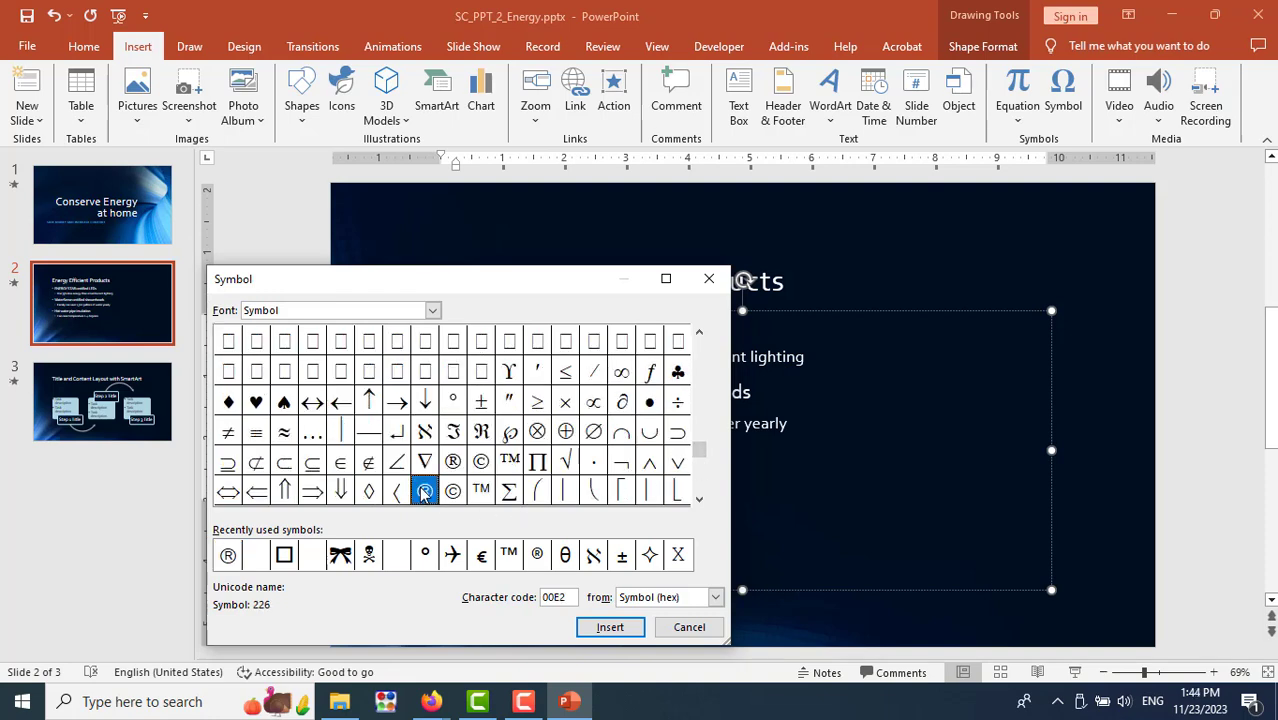
left_click(610, 627)
left_click(689, 627)
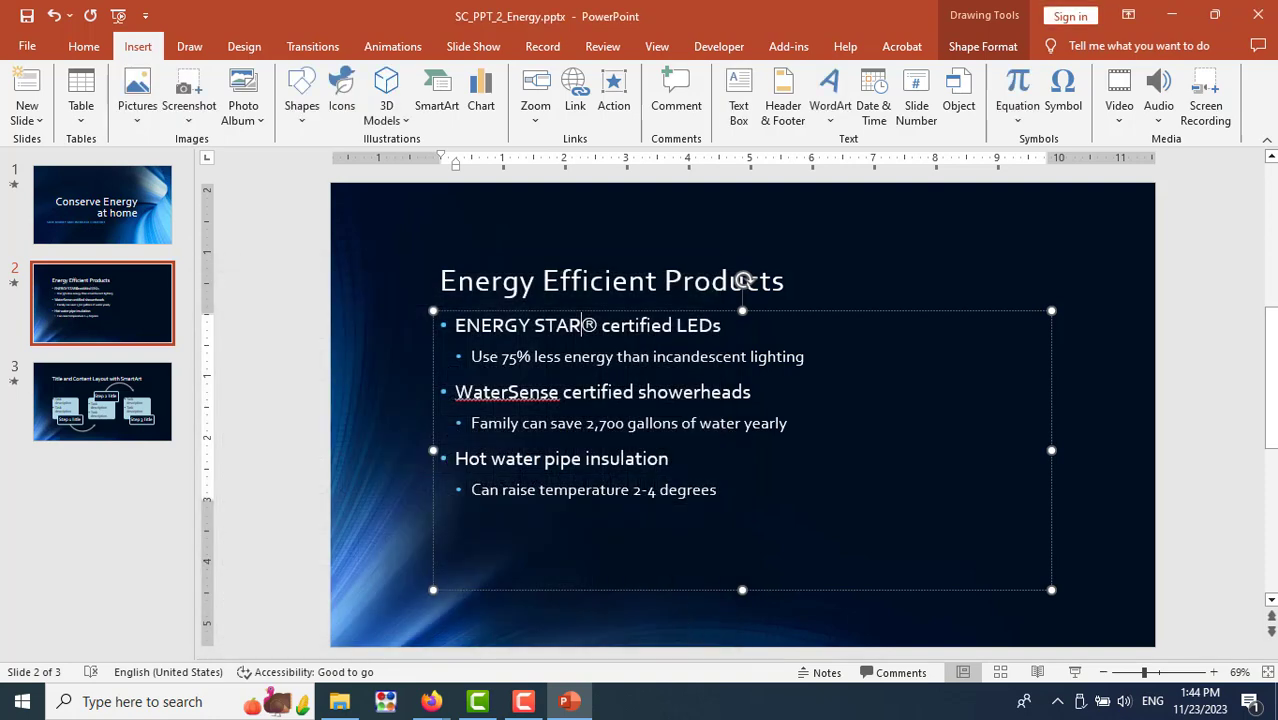
Select the ® after ENERGY STAR and check the lesson PDF for the next instructions
left_click_drag(581, 325, 600, 326)
key("alt+Tab")
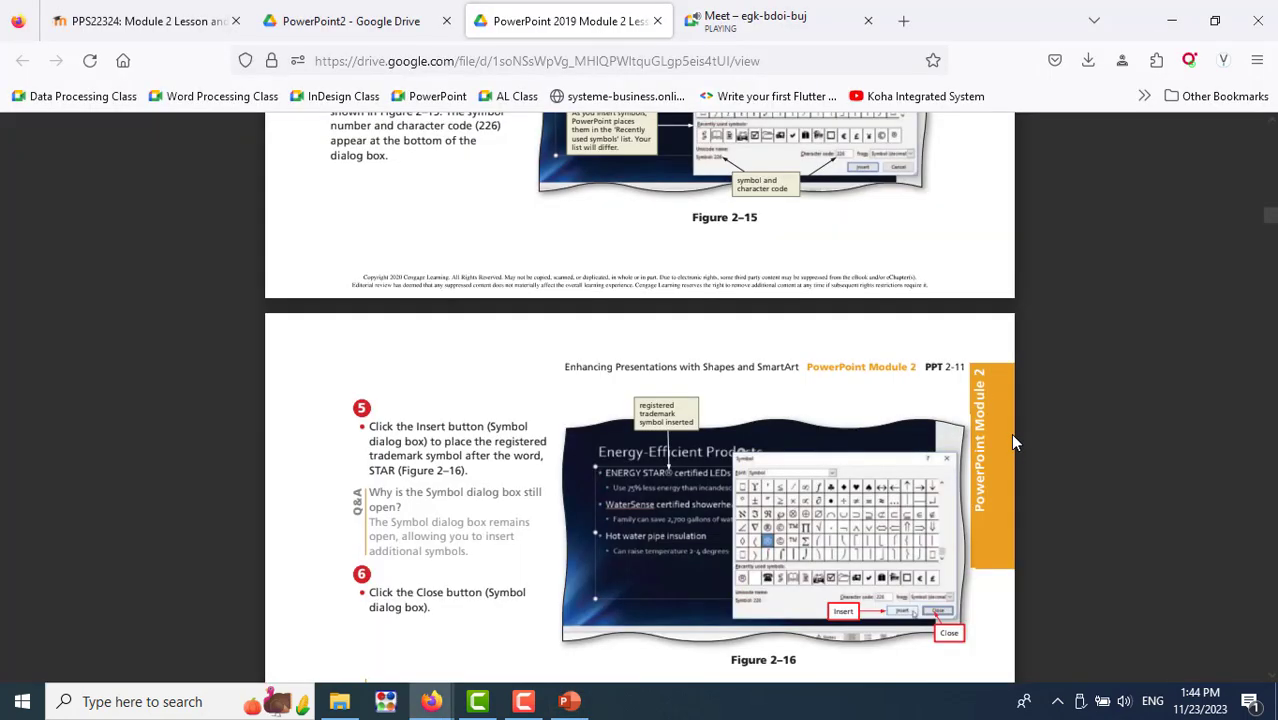
scroll(1012, 442, "down", 3)
scroll(1012, 442, "up", 2)
scroll(1012, 442, "up", 4)
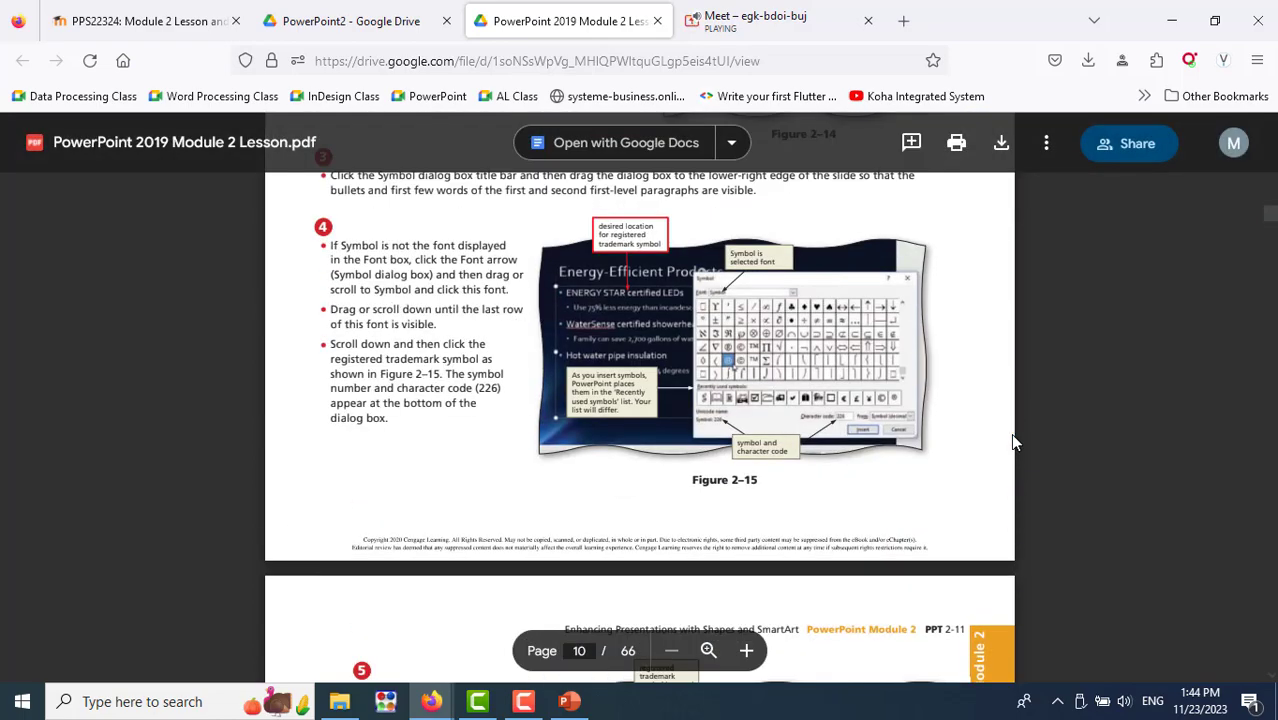
scroll(1012, 442, "down", 4)
scroll(1012, 442, "down", 5)
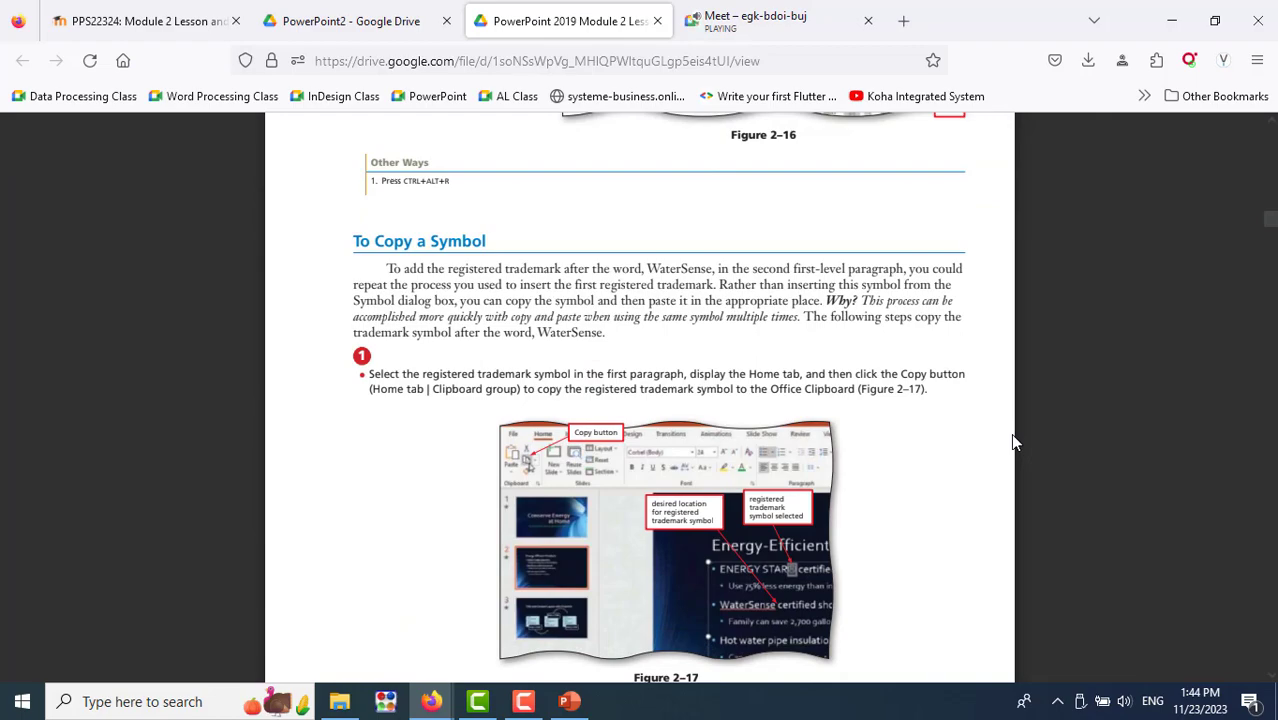
scroll(1012, 442, "down", 3)
scroll(1012, 442, "down", 5)
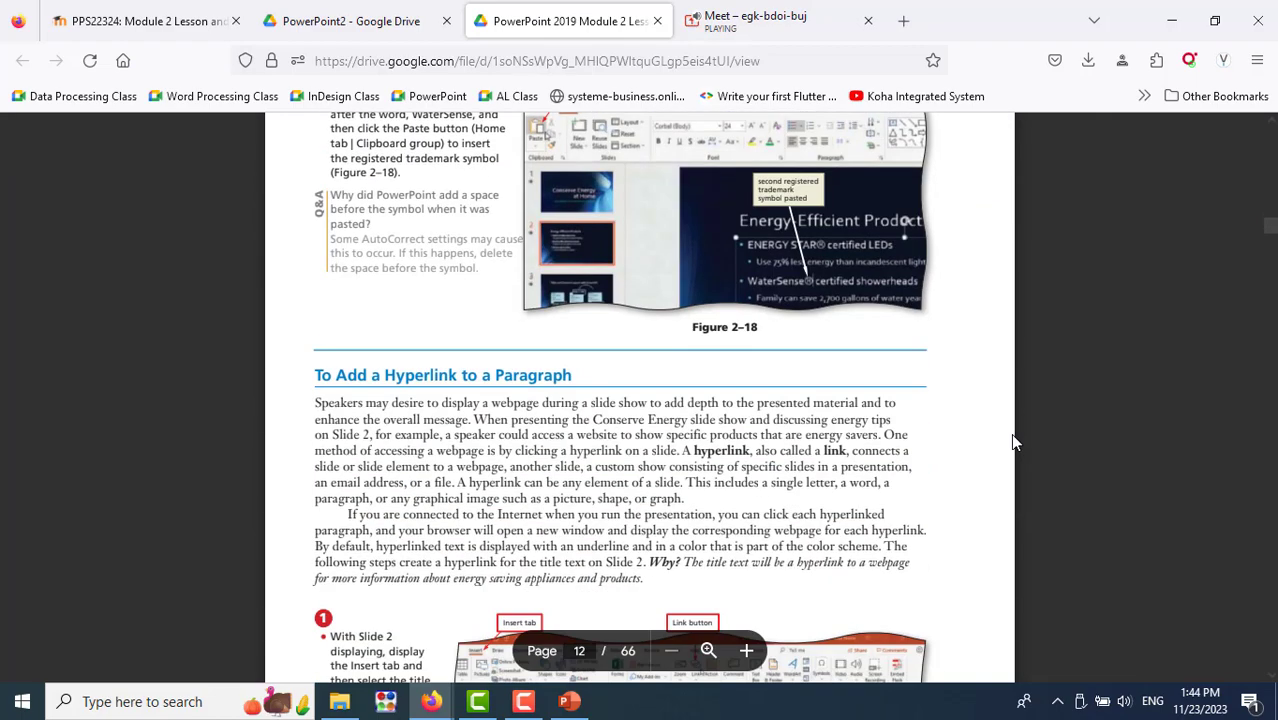
scroll(1010, 433, "up", 3)
Paste the ® right after WaterSense and delete the extra space before it
left_click(569, 701)
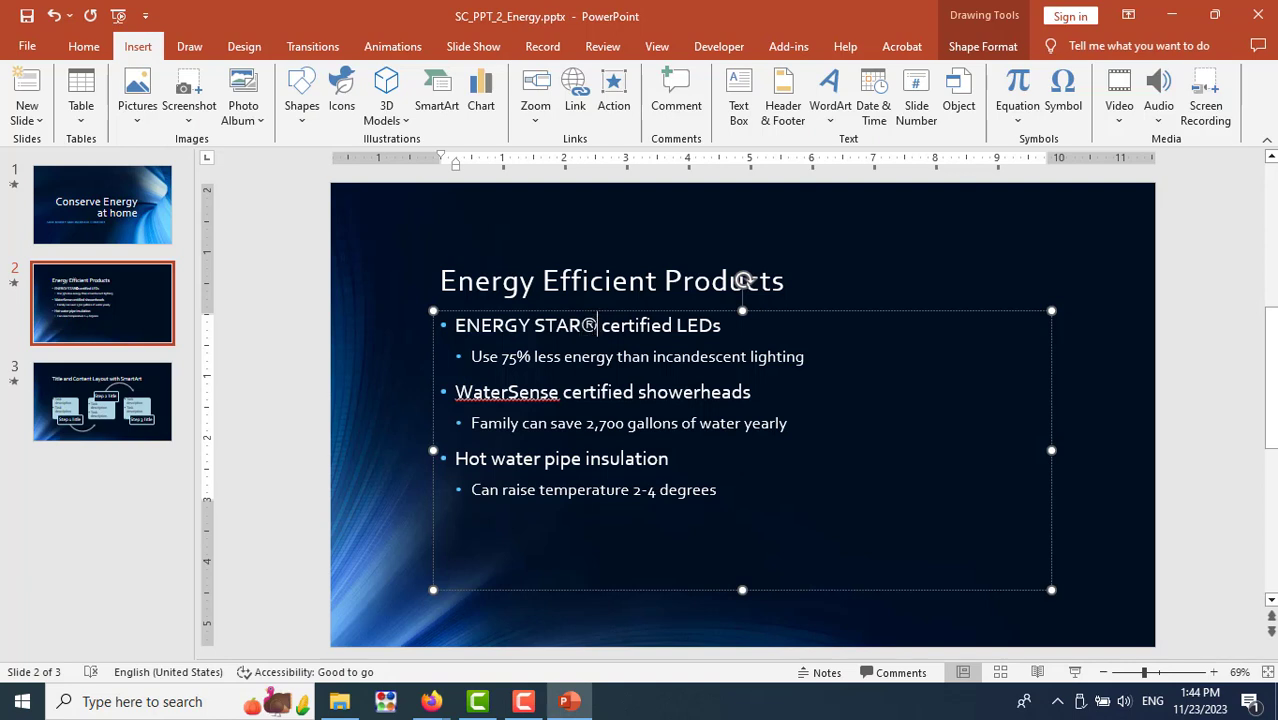
key("shift+Right")
key("shift+Left")
key("shift+Left")
key("ctrl+c")
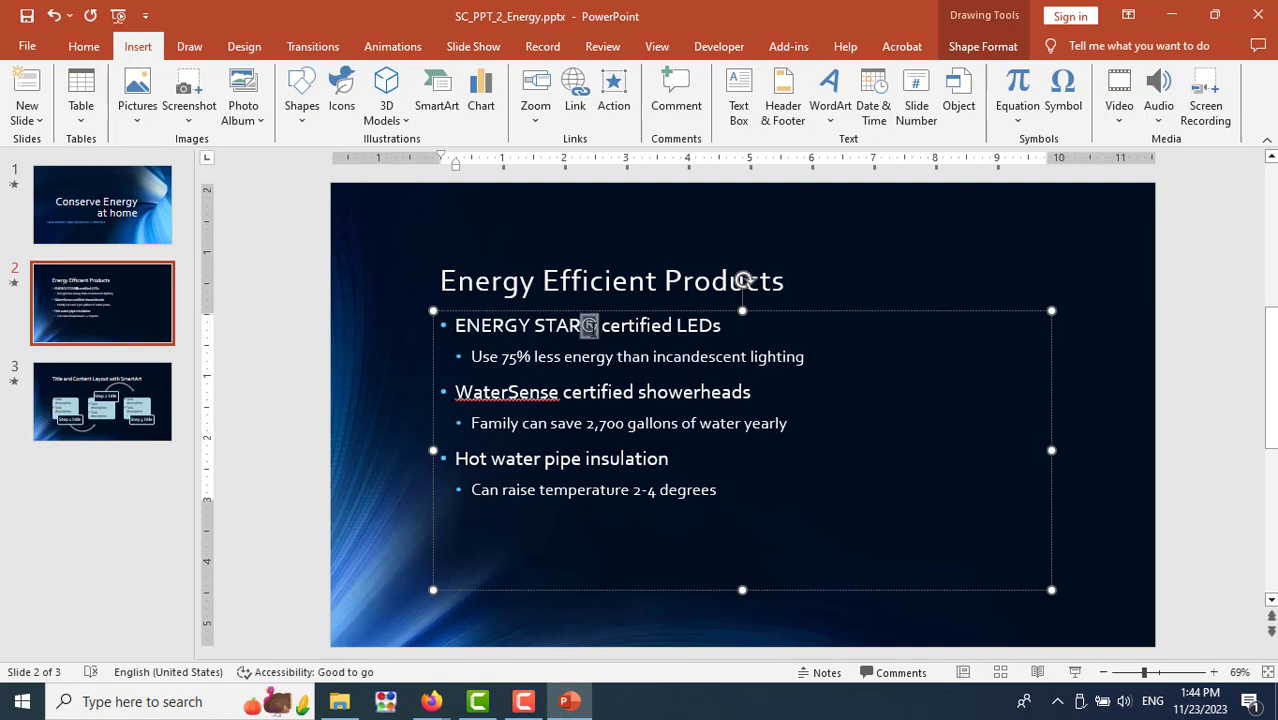
key("Down")
key("Down")
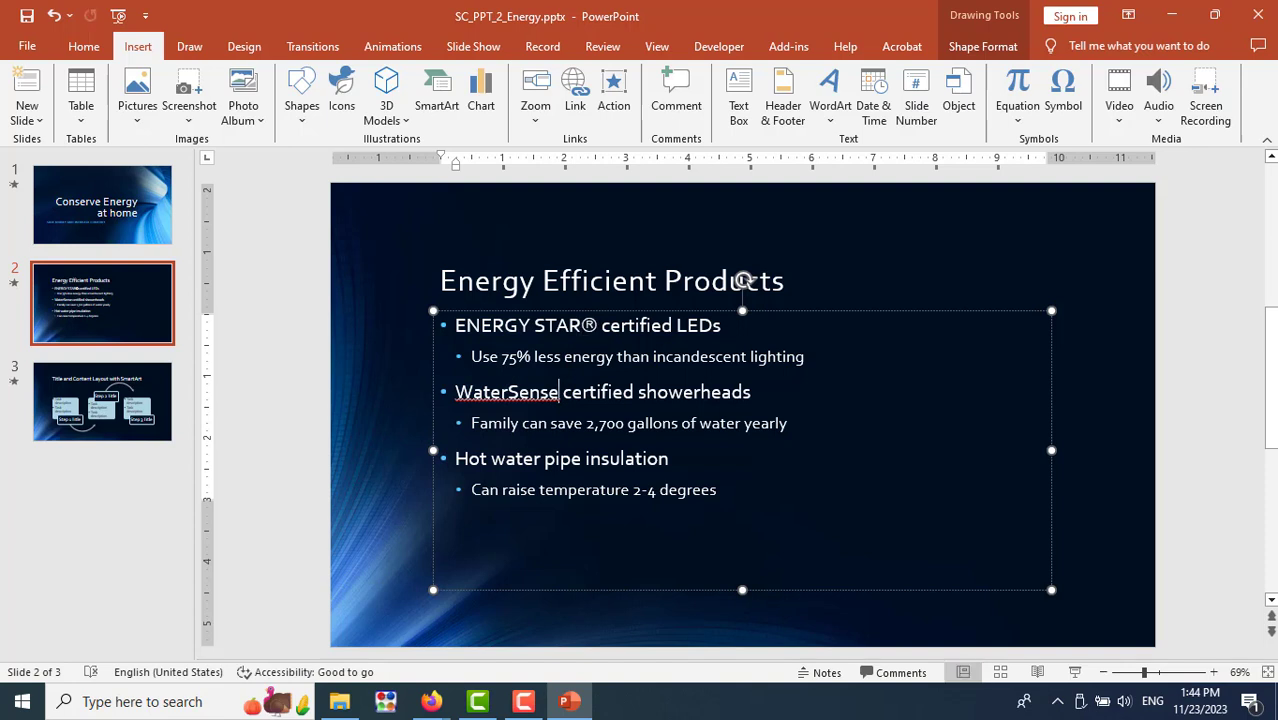
key("ctrl+v")
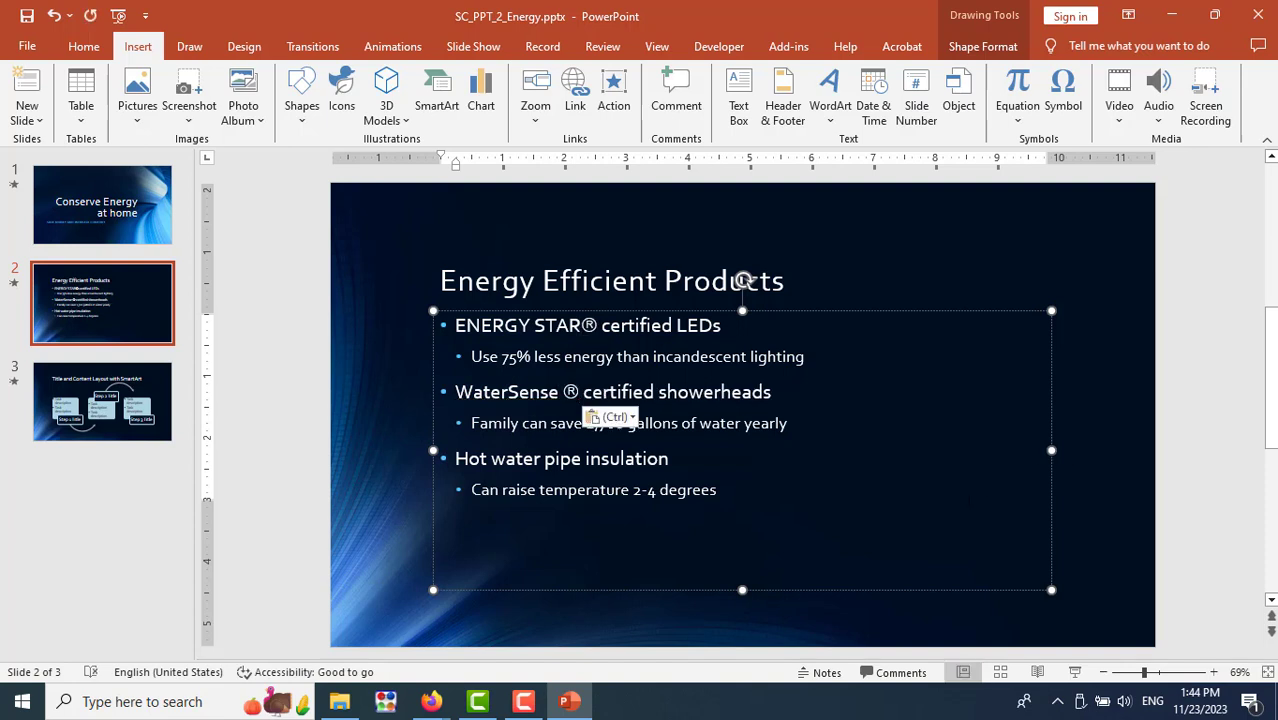
key("Left")
key("BackSpace")
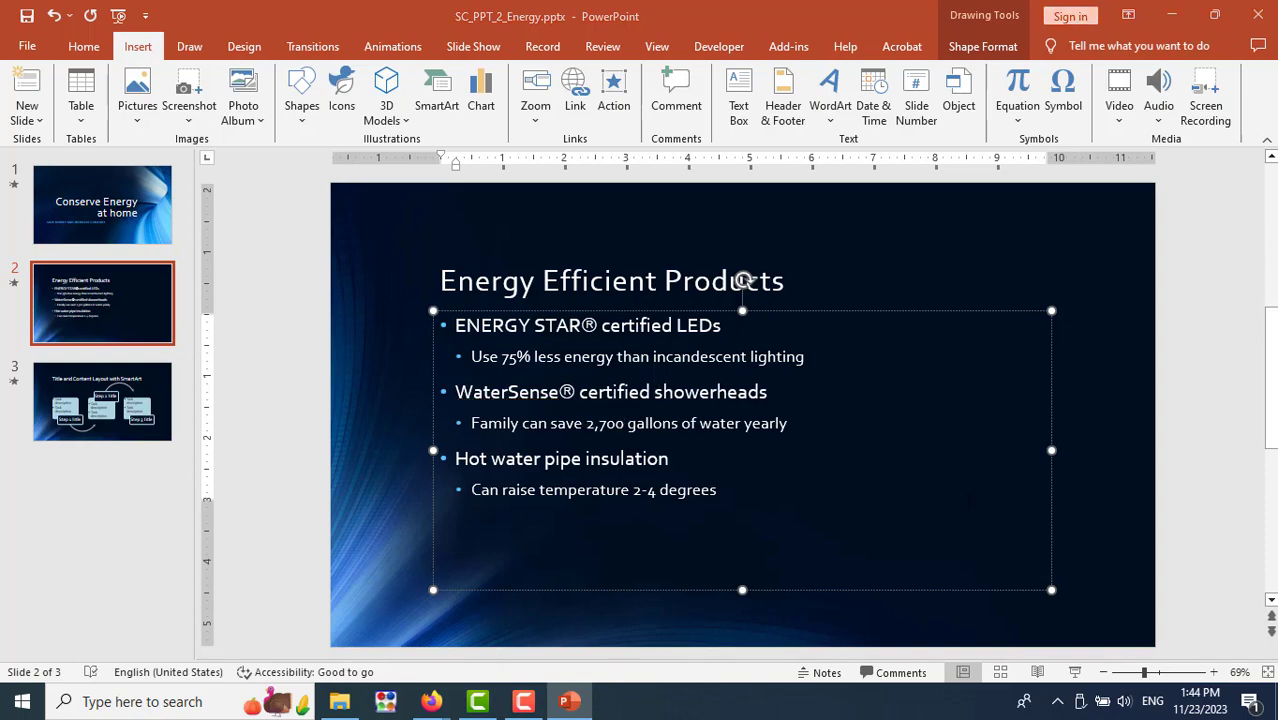
key("alt+Tab")
scroll(1120, 470, "down", 3)
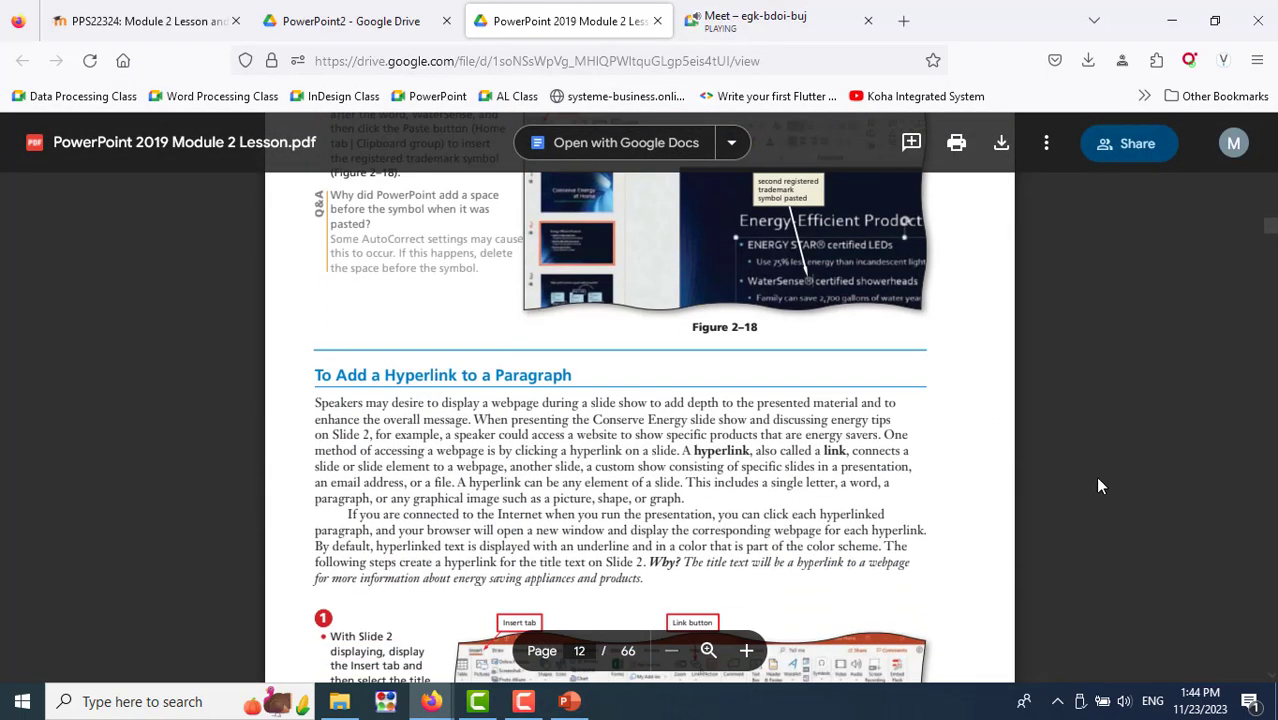
Select the full 'Energy Efficient Products' title text on slide 2
scroll(996, 503, "down", 2)
scroll(996, 503, "down", 1)
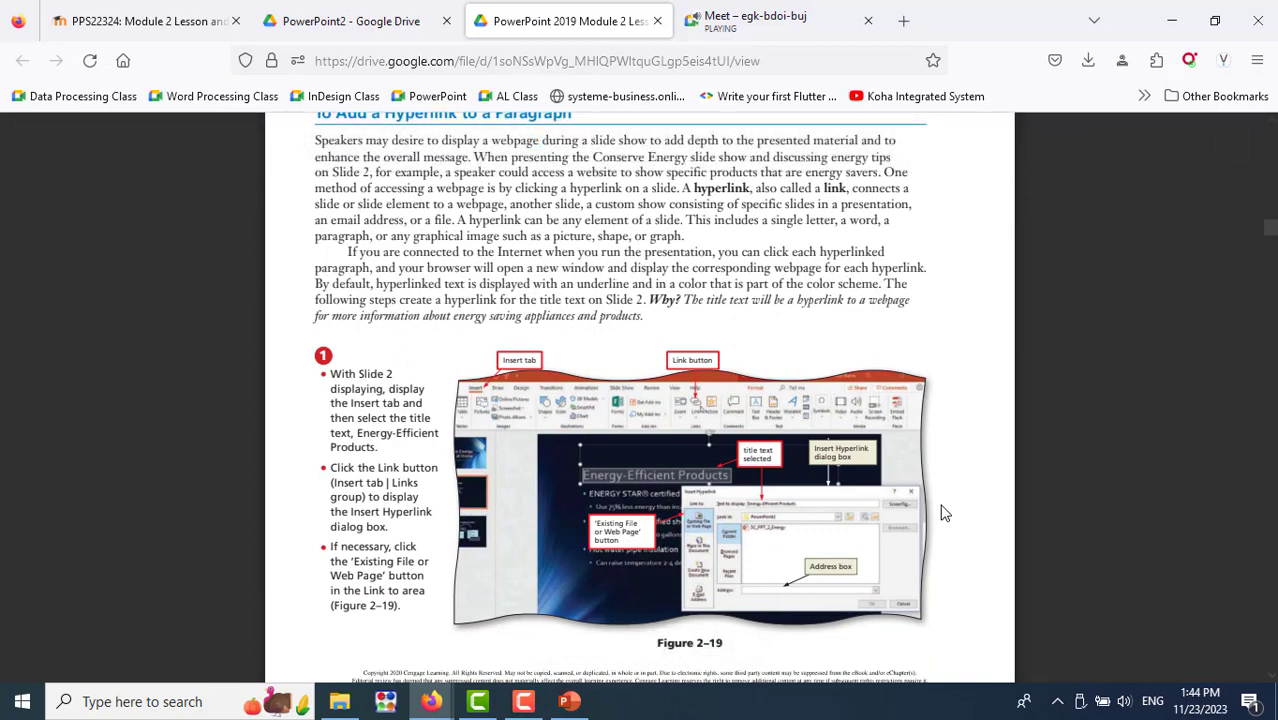
scroll(940, 513, "up", 3)
scroll(940, 513, "down", 3)
key("alt+Tab")
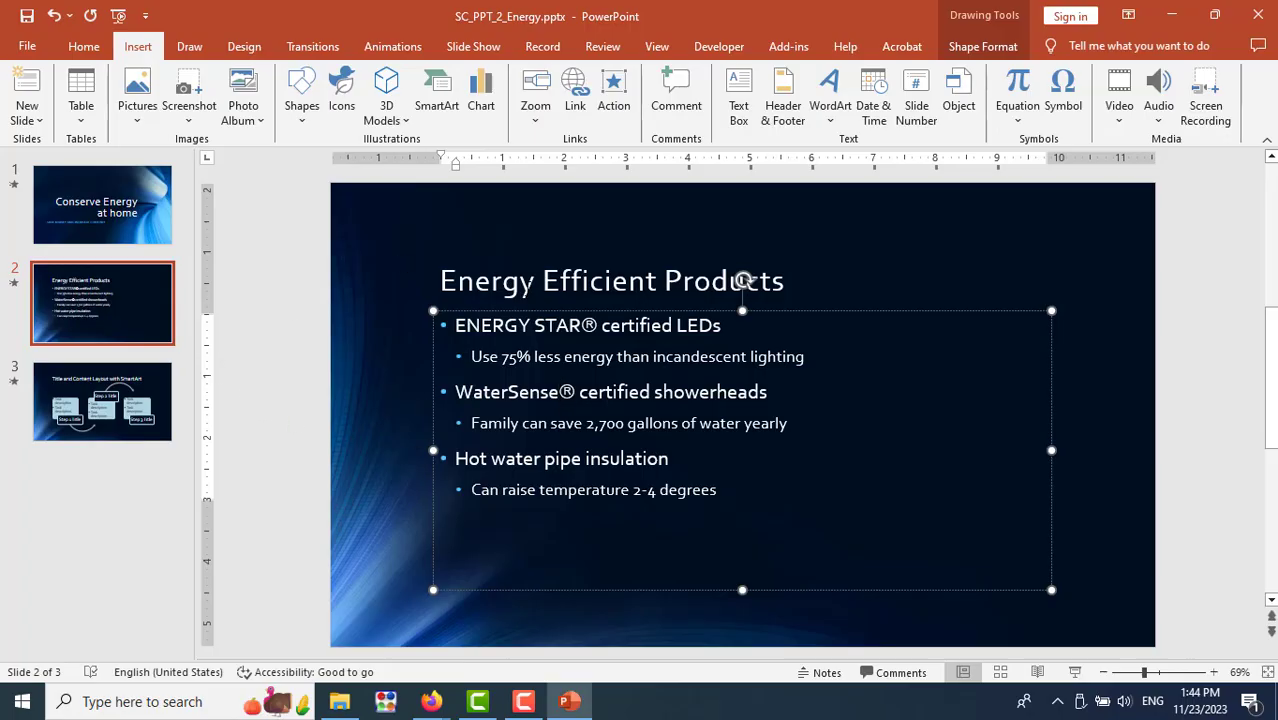
triple_click(480, 283)
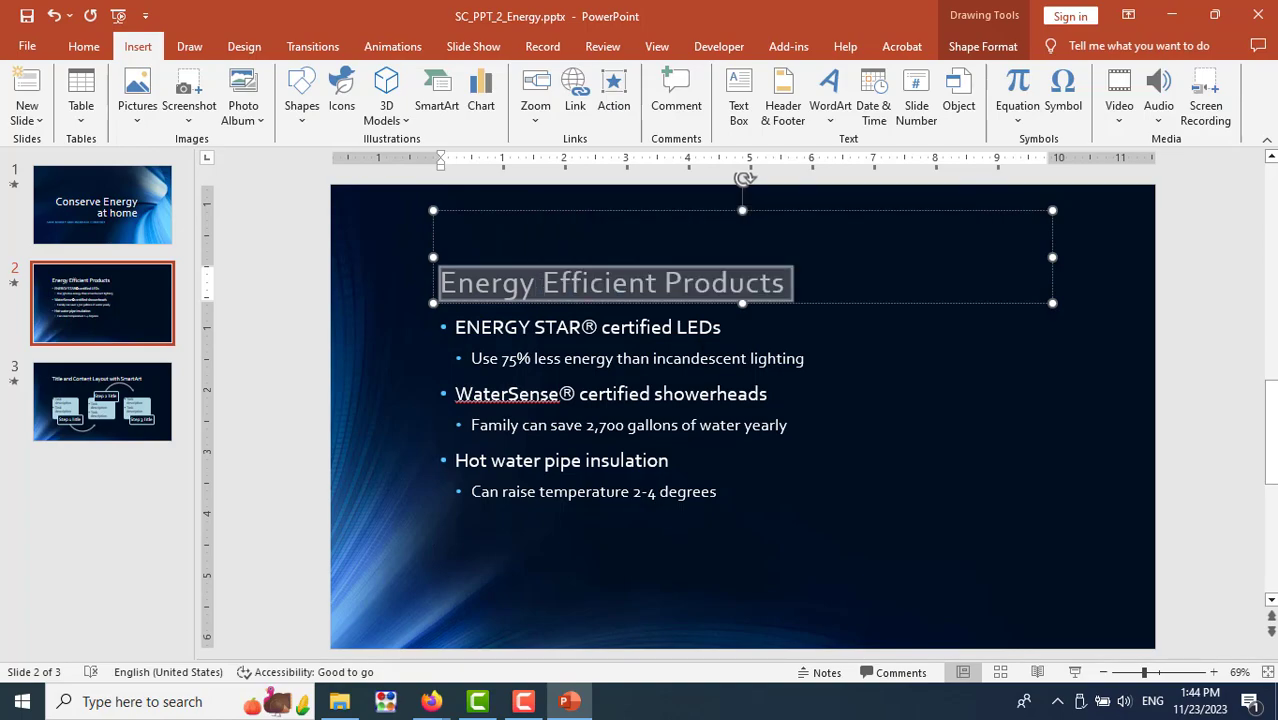
key("alt+Tab")
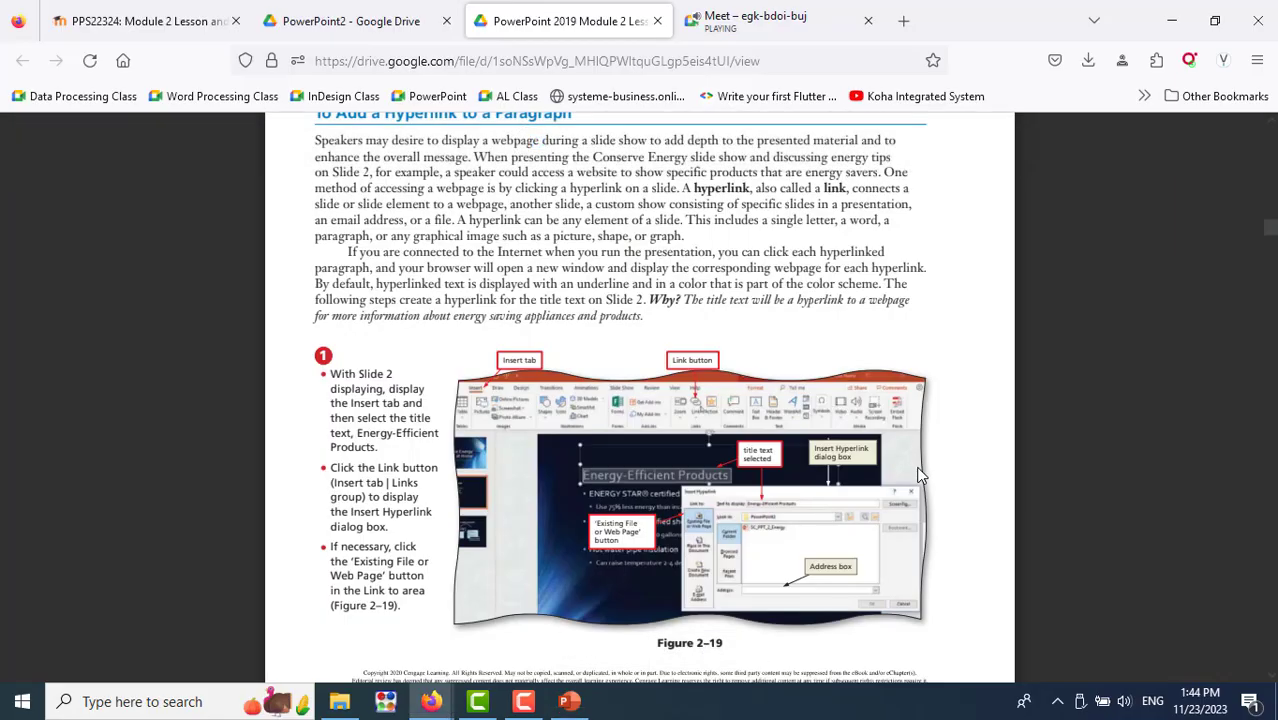
key("alt+Tab")
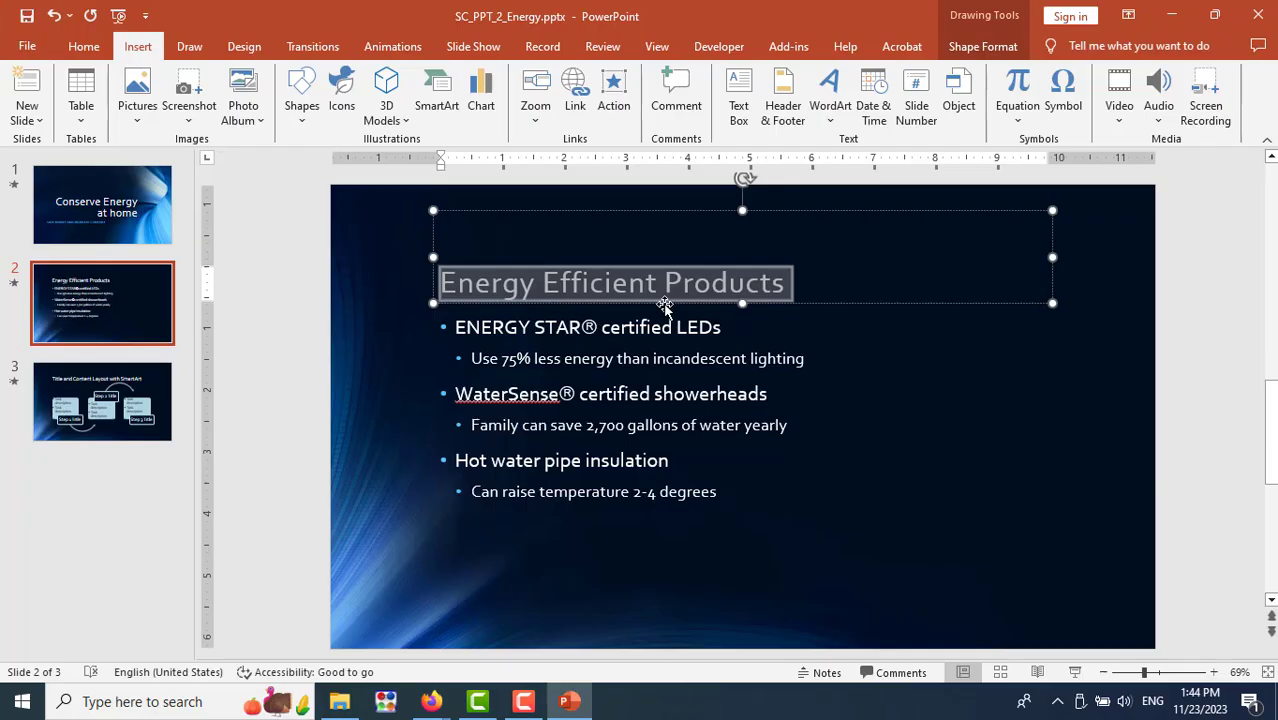
Open the hyperlink settings (Ctrl+K) for the selected title, following the lesson's steps
right_click(605, 296)
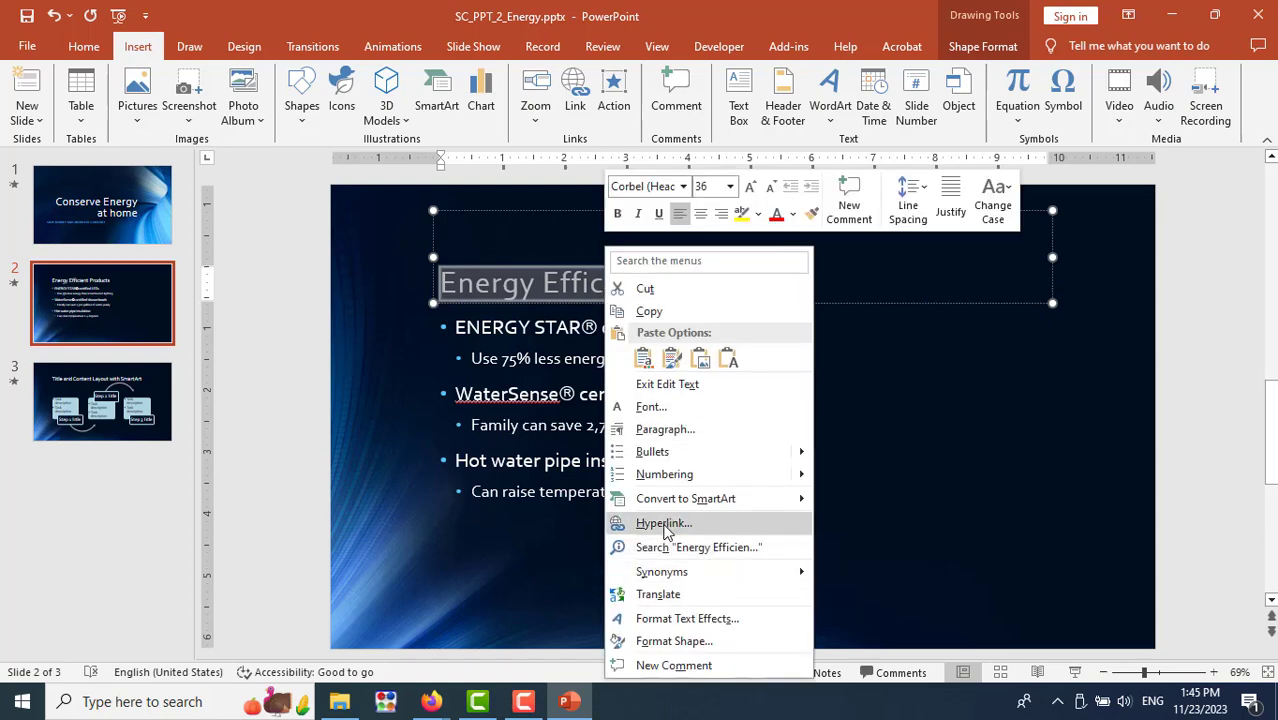
key("Escape")
key("ctrl+k")
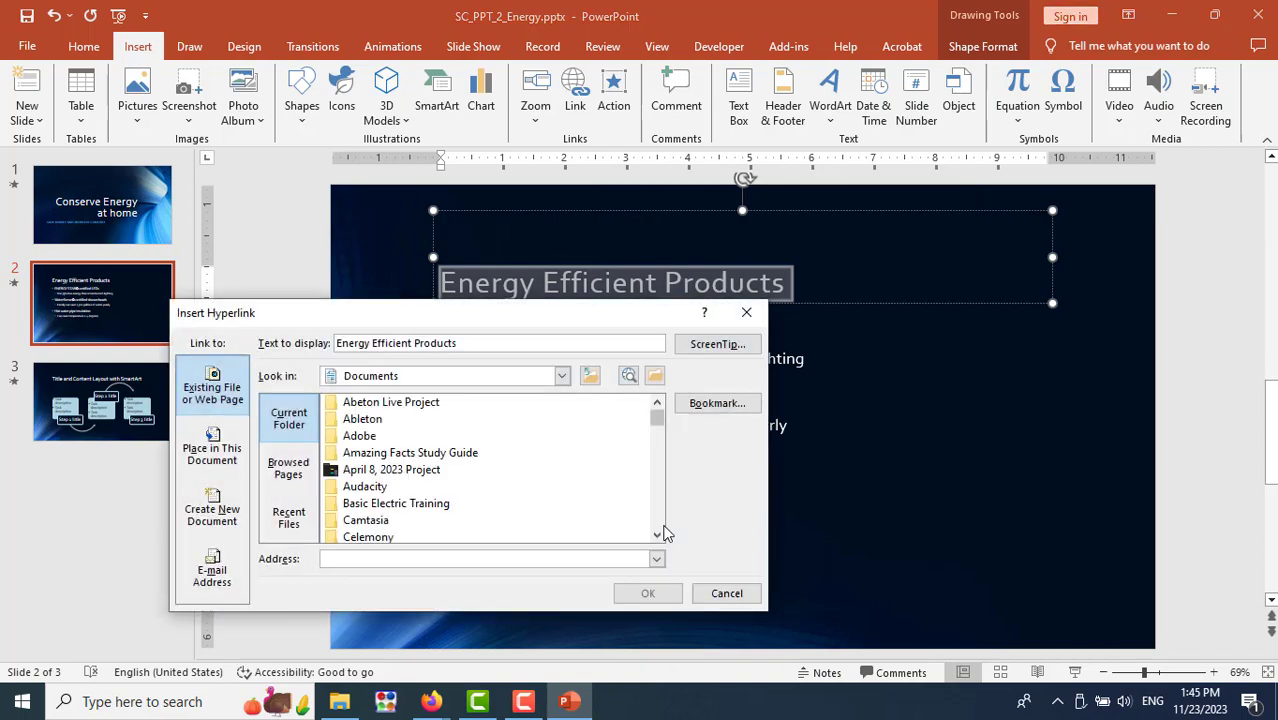
left_click_drag(512, 317, 850, 304)
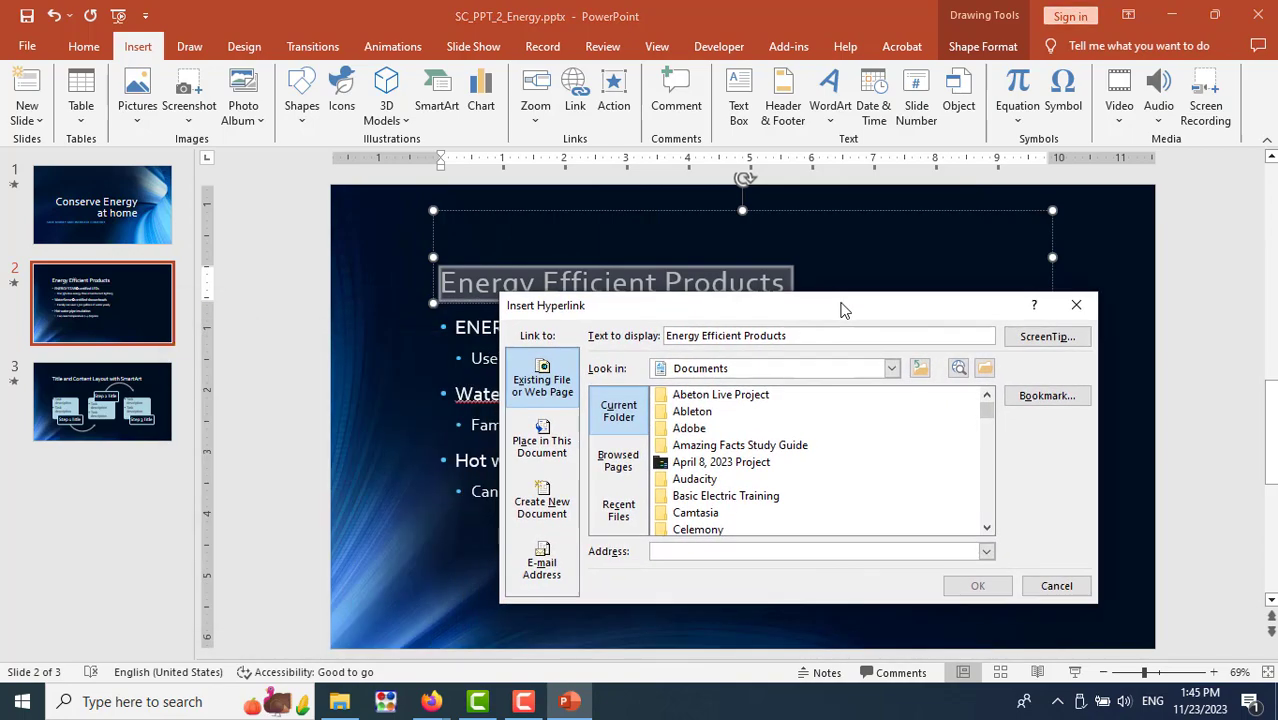
key("alt+Tab")
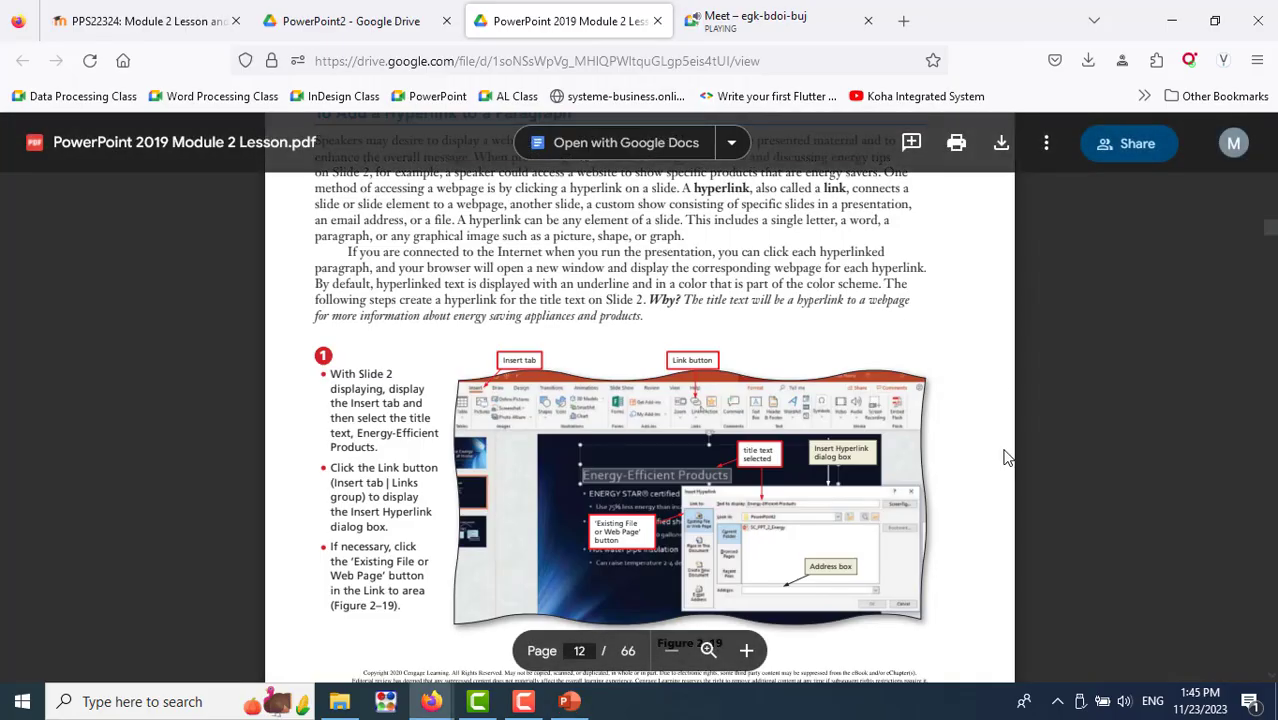
scroll(1007, 457, "down", 2)
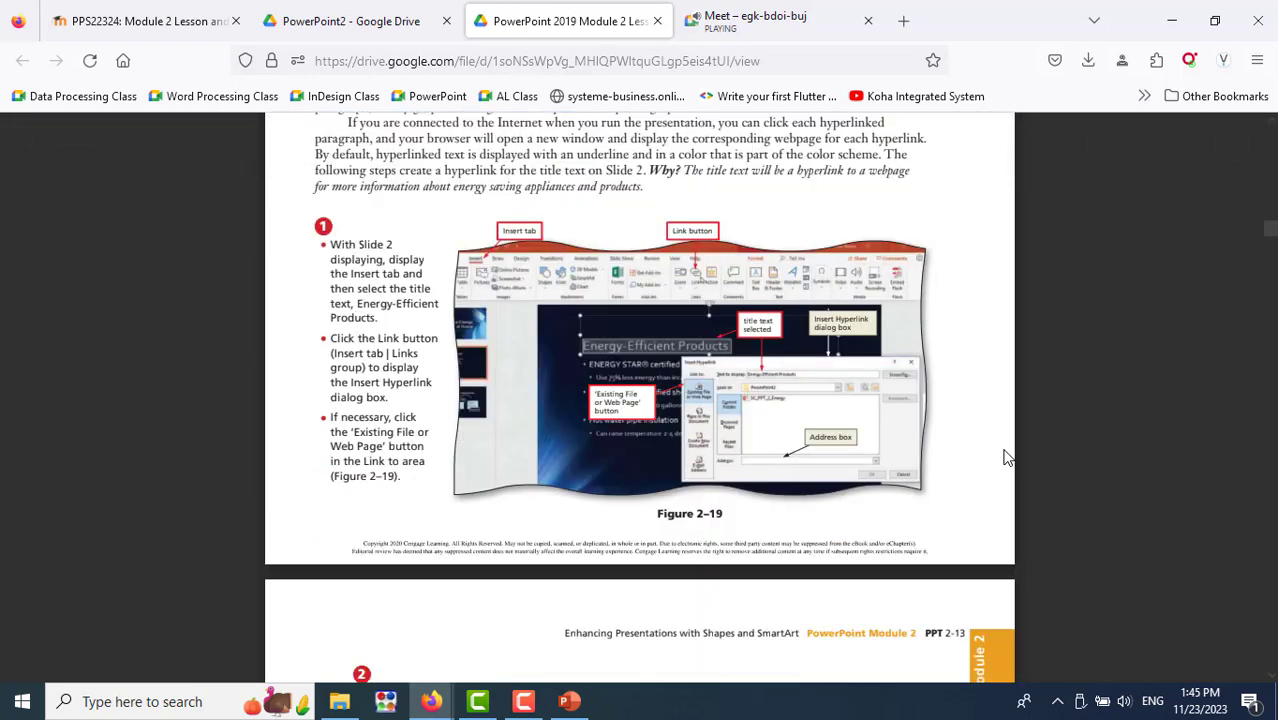
scroll(1007, 457, "down", 2)
scroll(1007, 457, "down", 3)
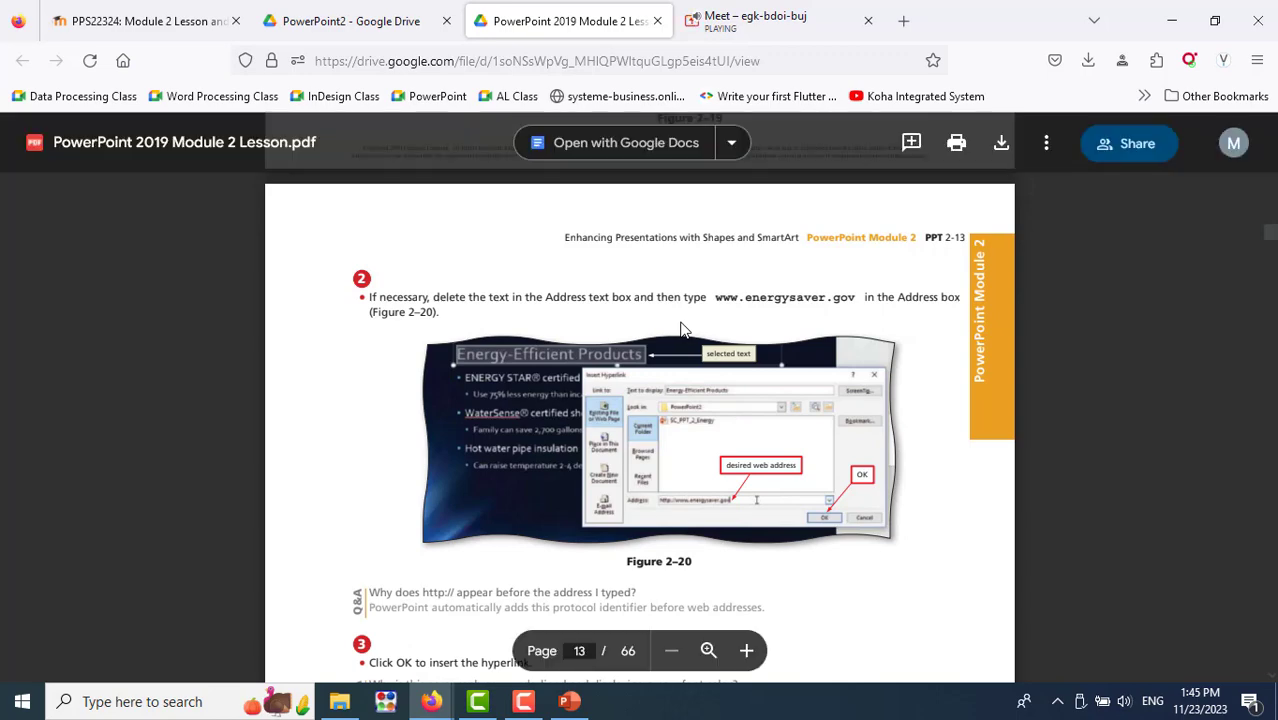
key("alt+Tab")
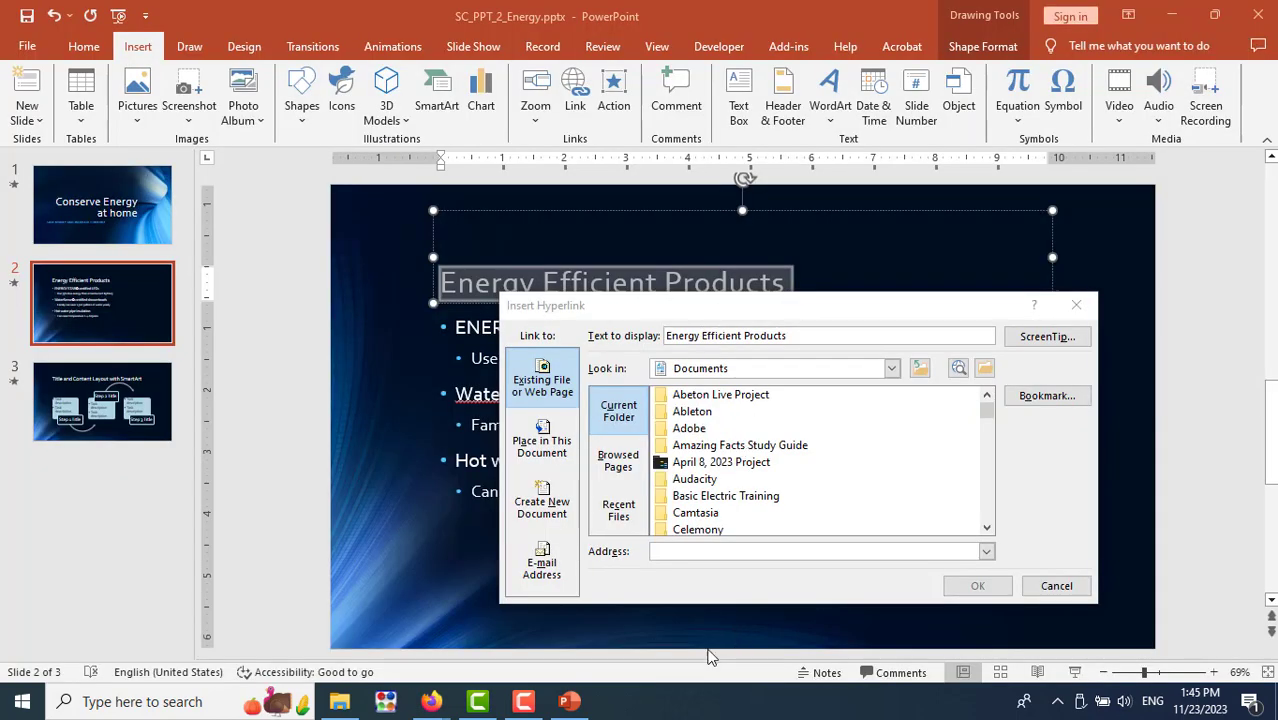
left_click(676, 556)
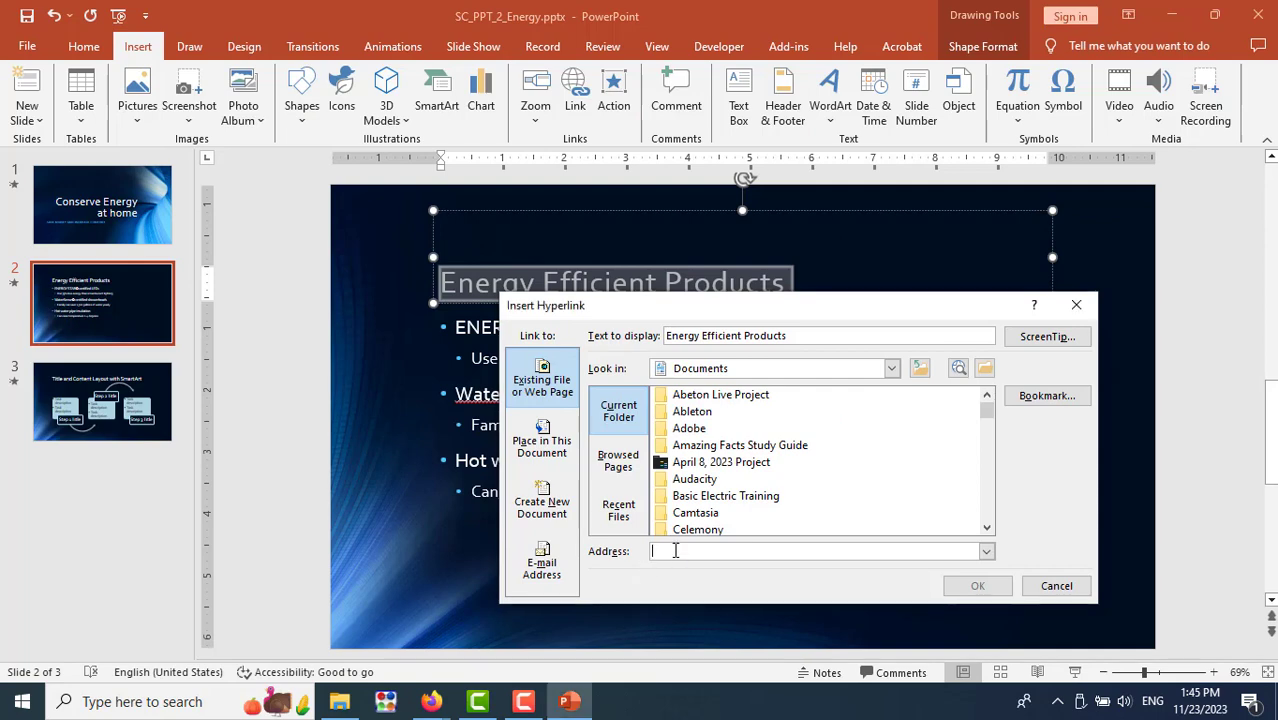
key("alt+Tab")
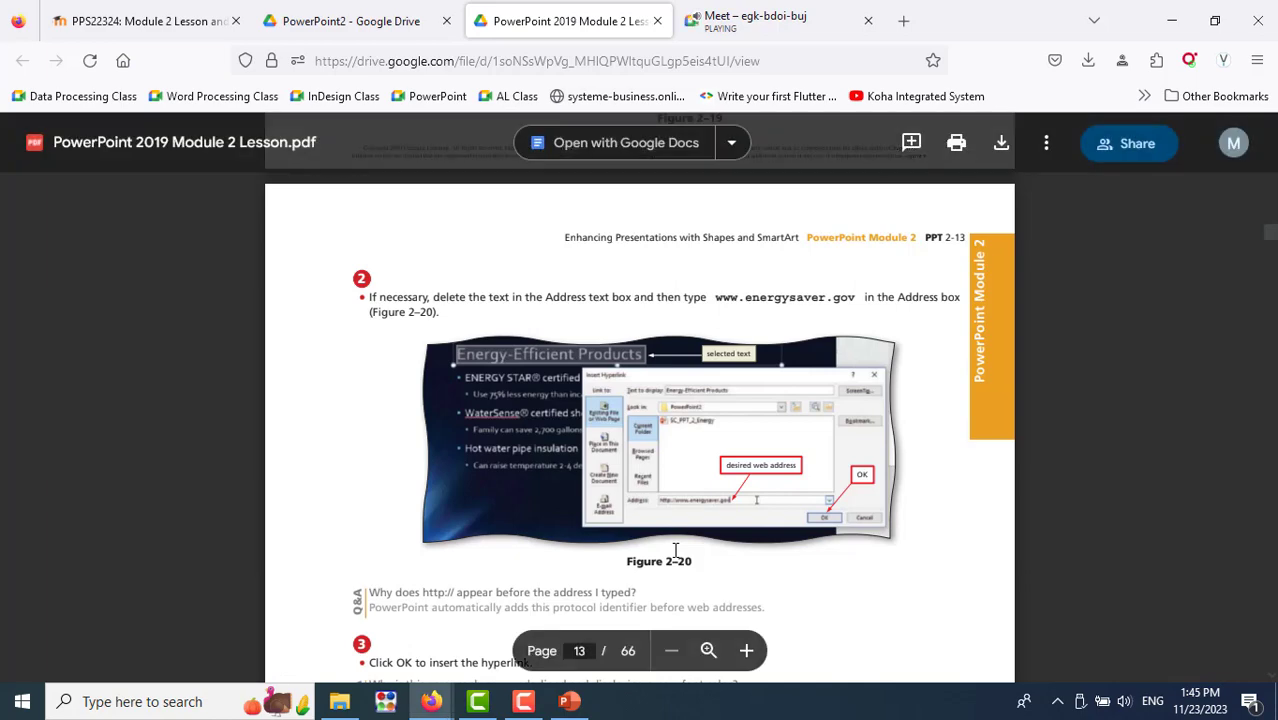
key("alt+Tab")
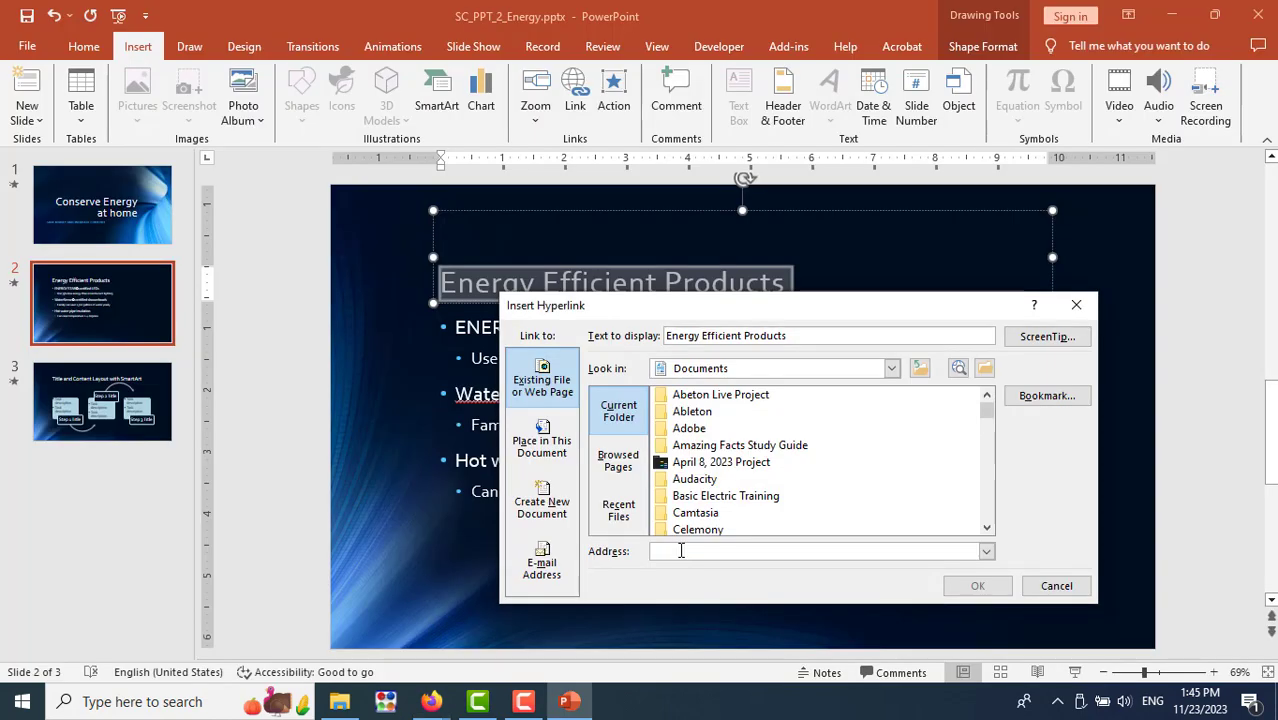
type("www.")
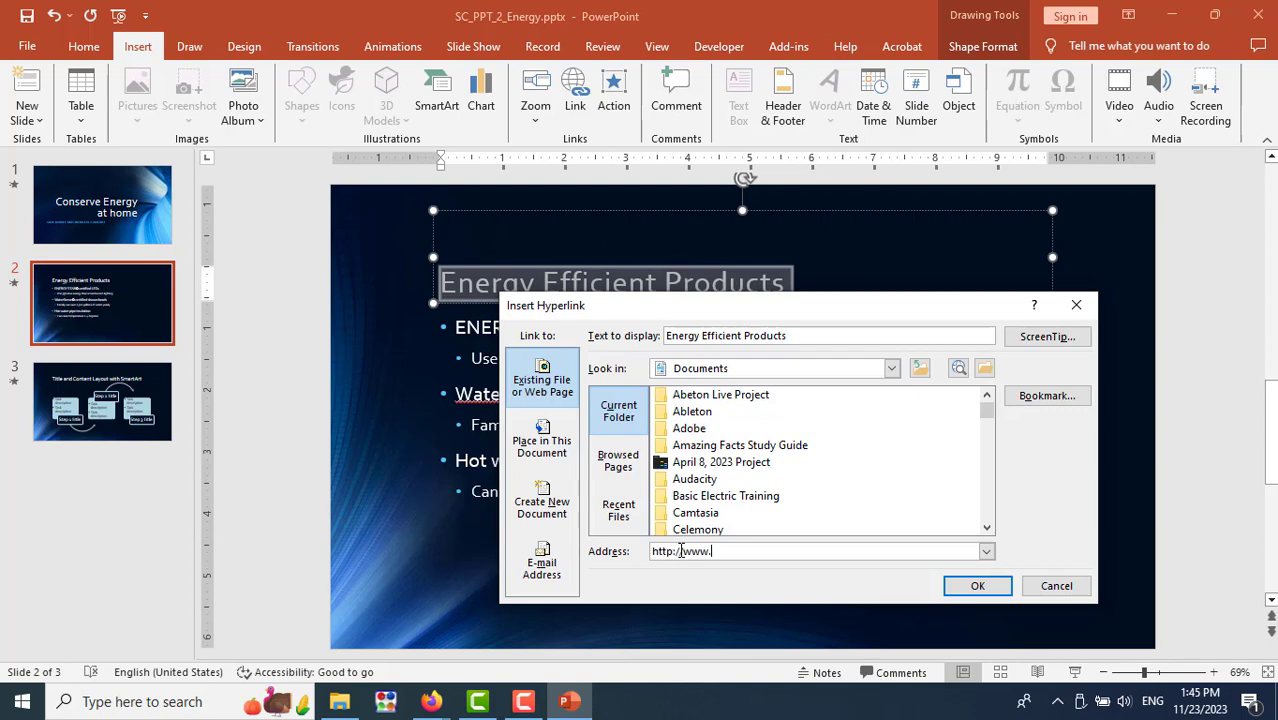
type("energy")
type("saver.")
type("gov")
key("alt+Tab")
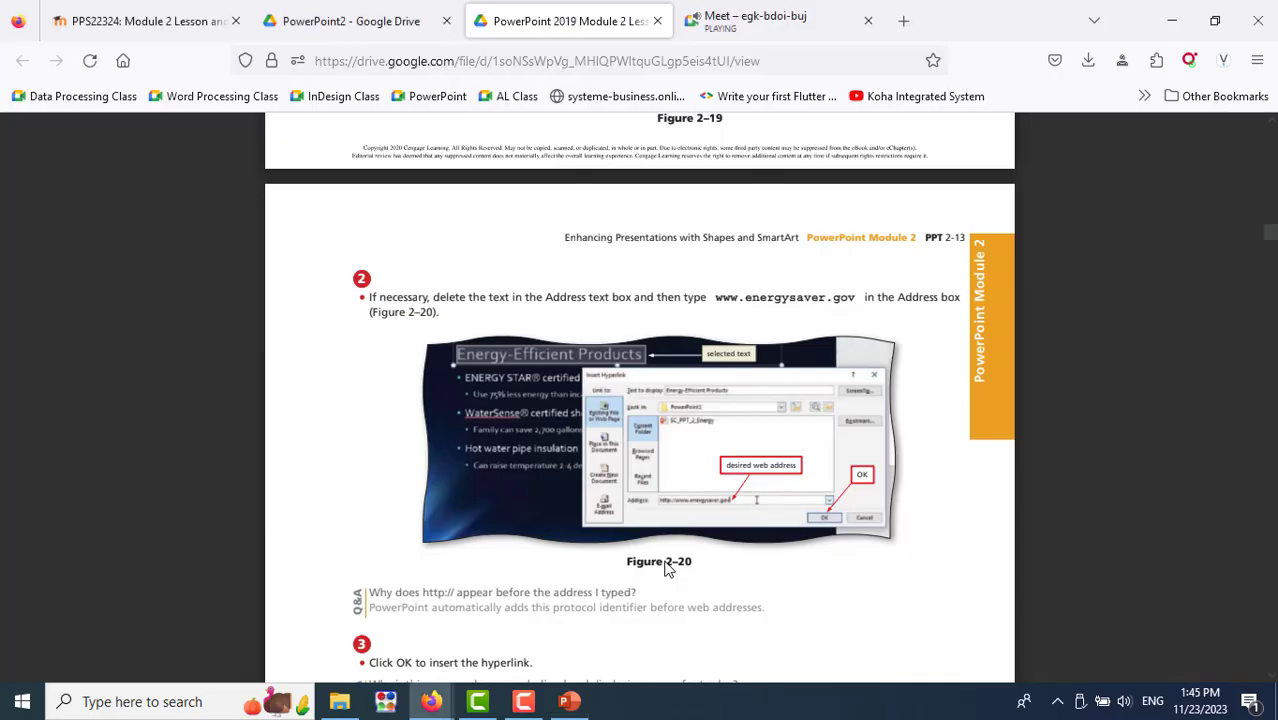
key("alt+Tab")
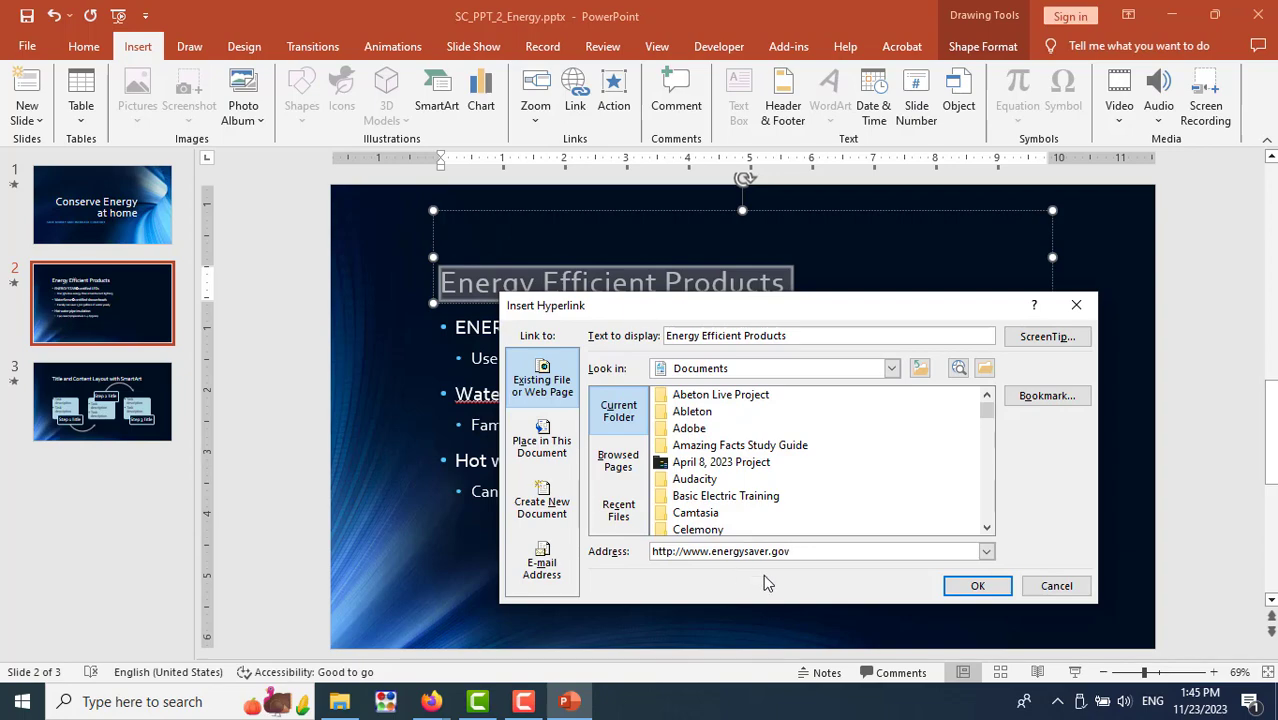
key("alt+Tab")
scroll(907, 553, "down", 3)
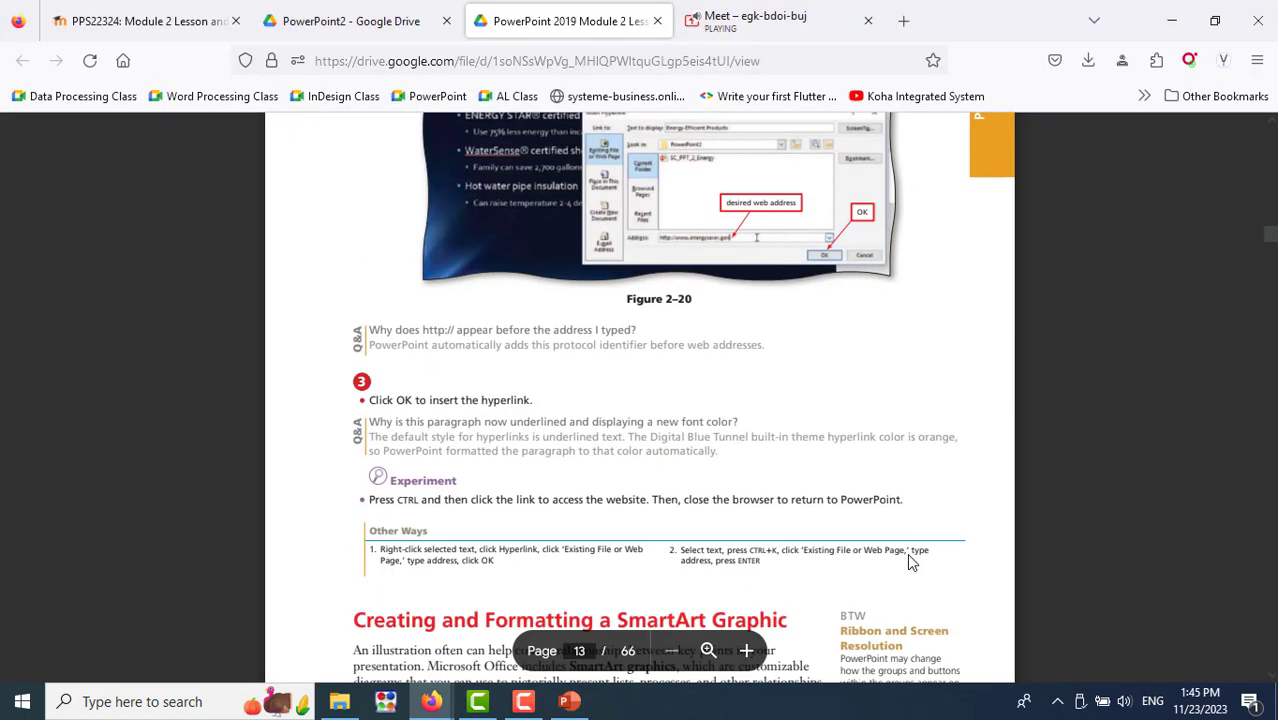
scroll(907, 553, "down", 5)
key("alt+Tab")
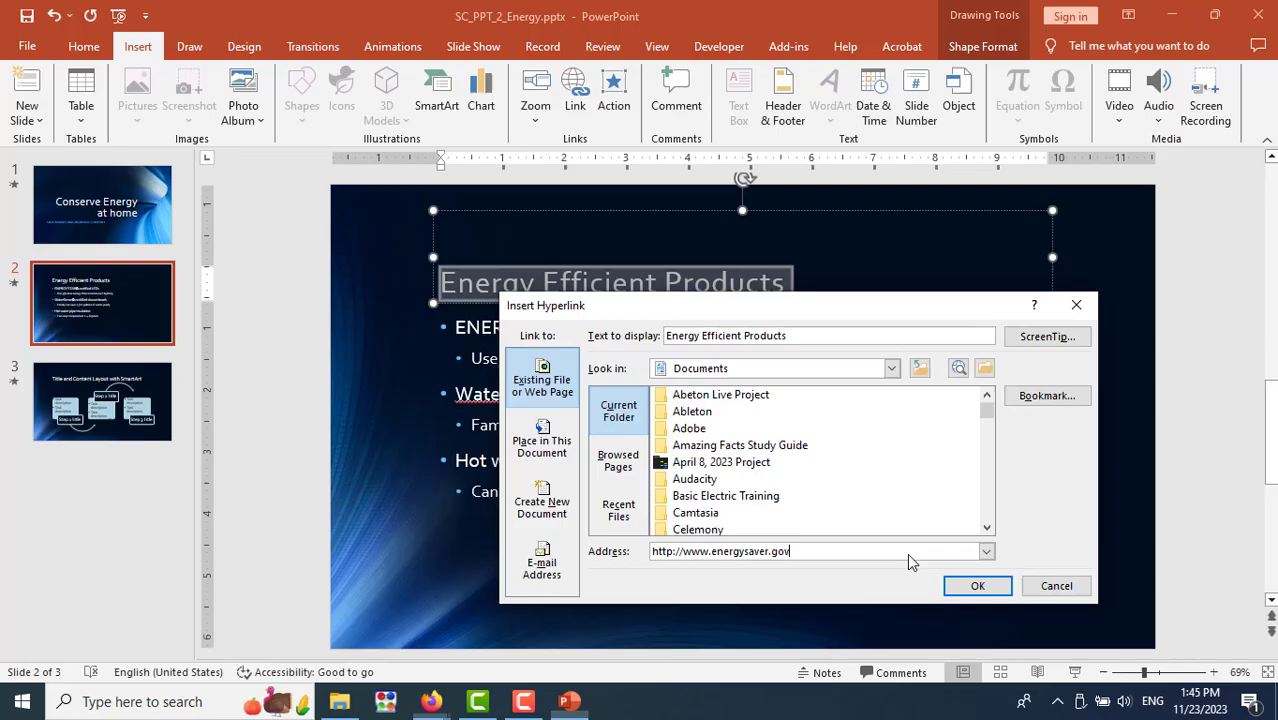
left_click(977, 586)
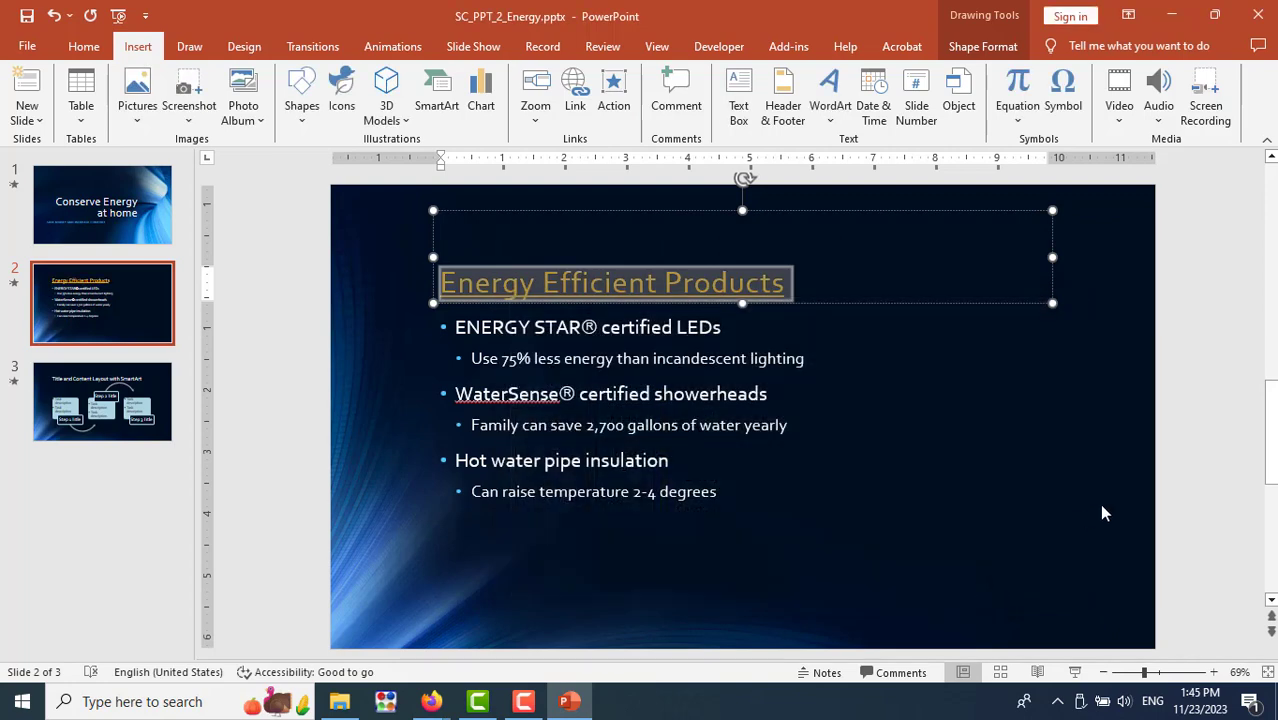
left_click(1200, 482)
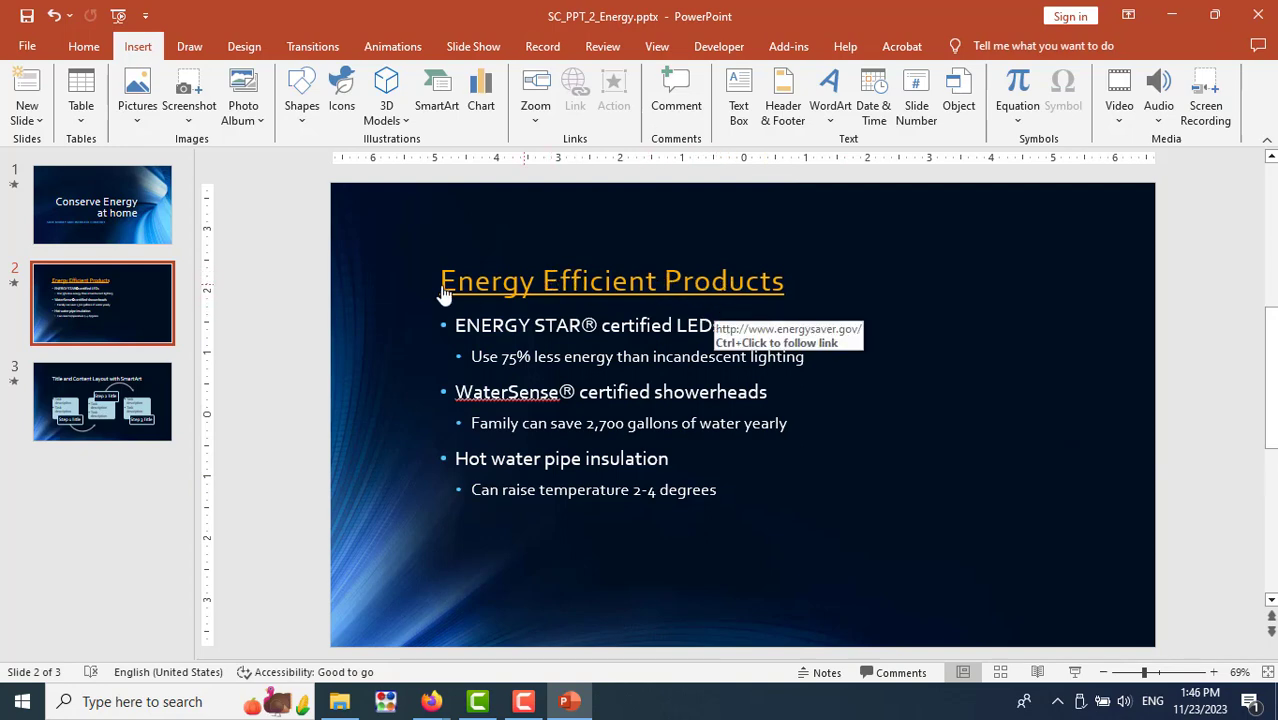
key("alt+Tab")
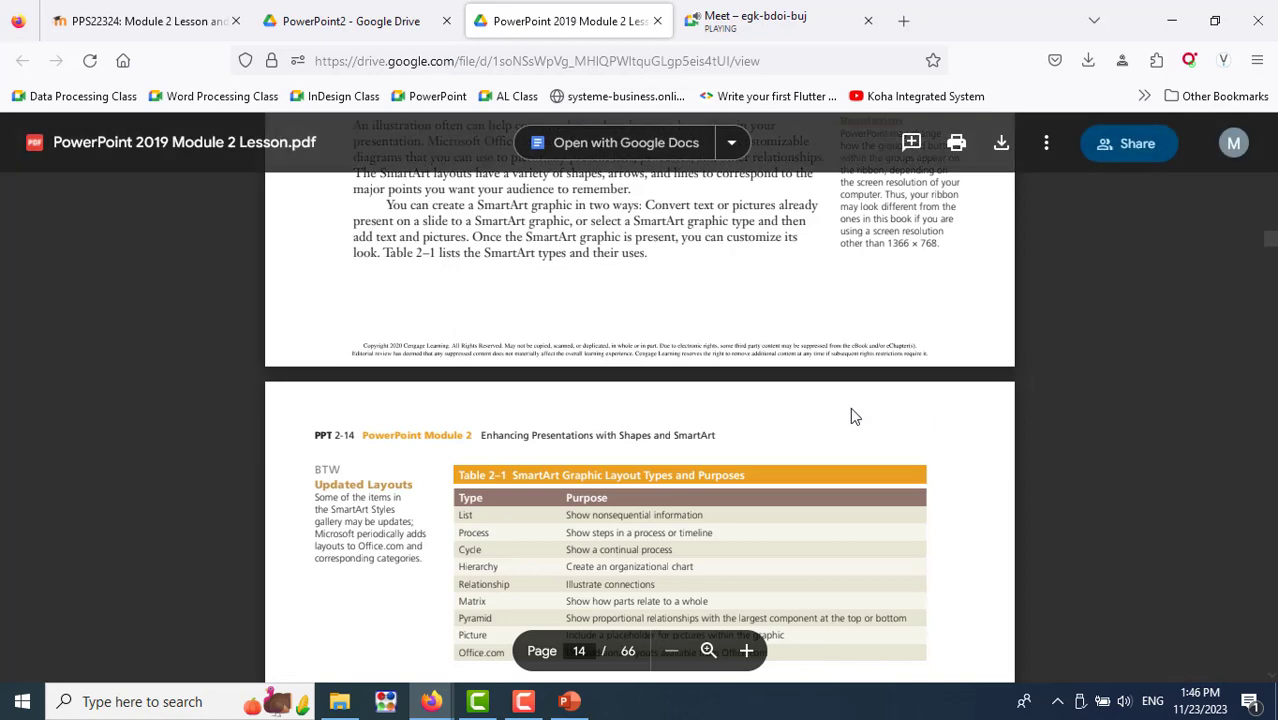
scroll(853, 416, "down", 4)
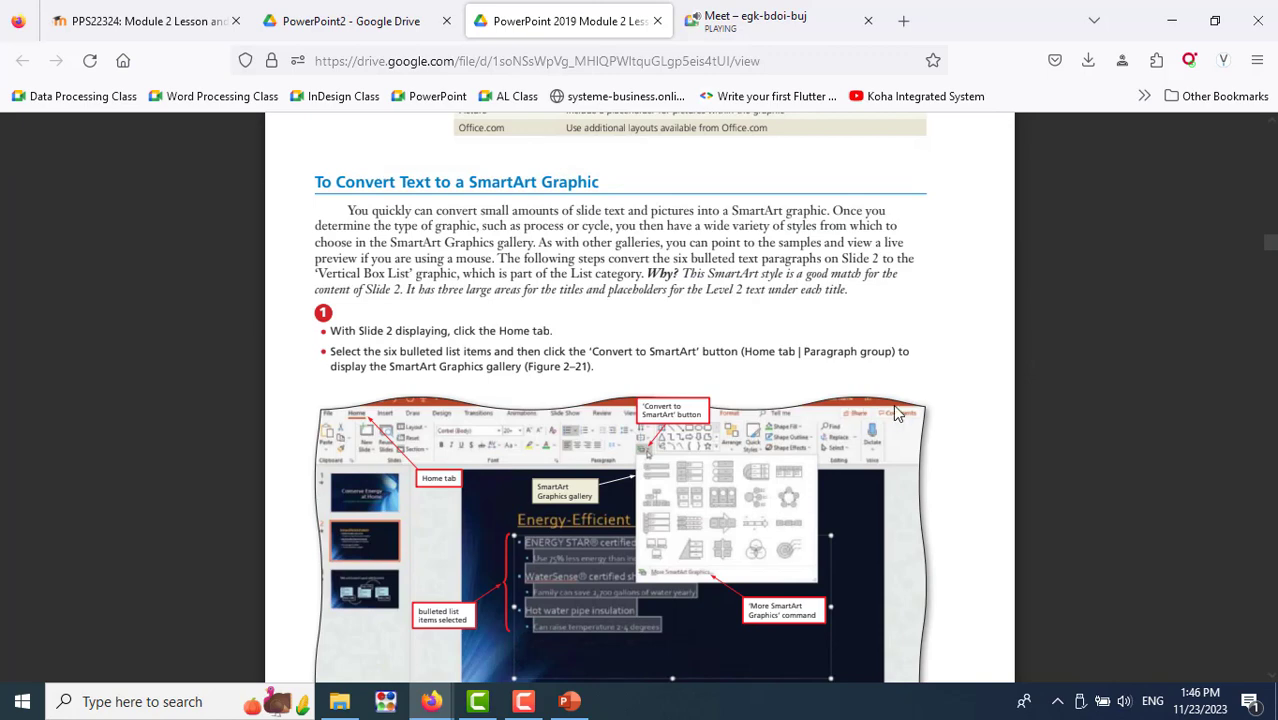
scroll(893, 404, "down", 5)
scroll(848, 416, "up", 3)
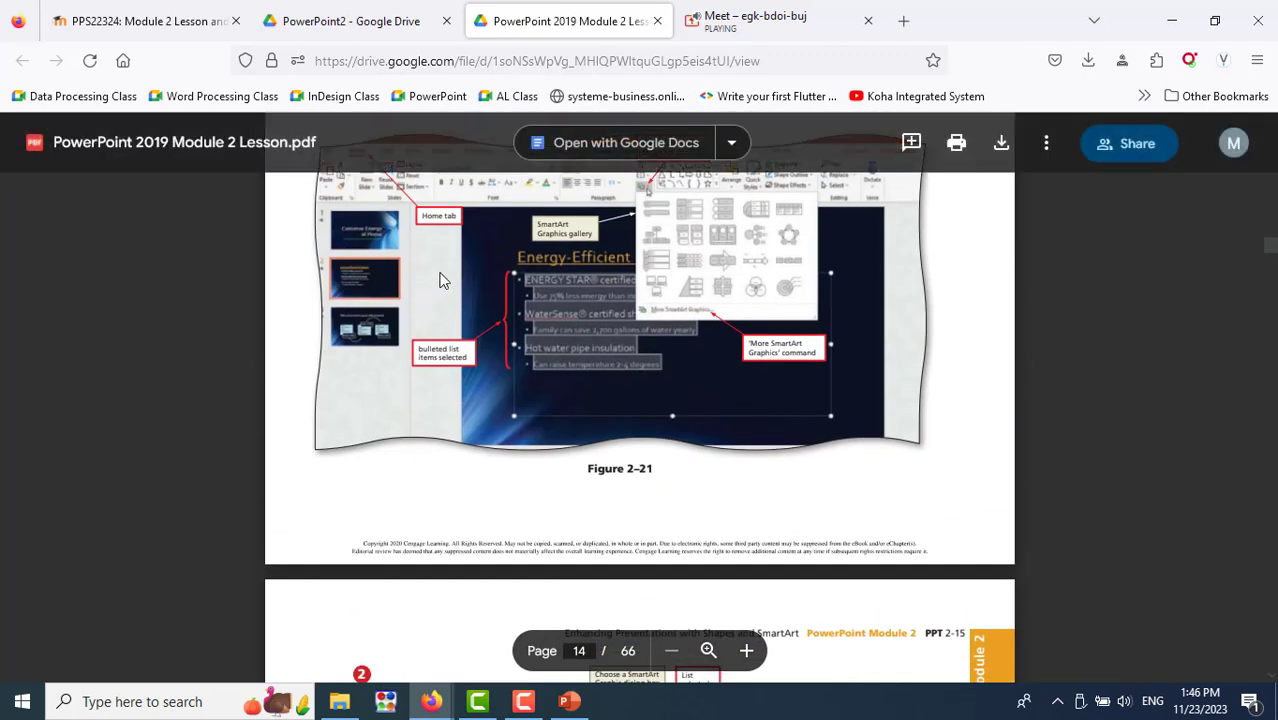
scroll(948, 416, "down", 4)
scroll(948, 416, "down", 2)
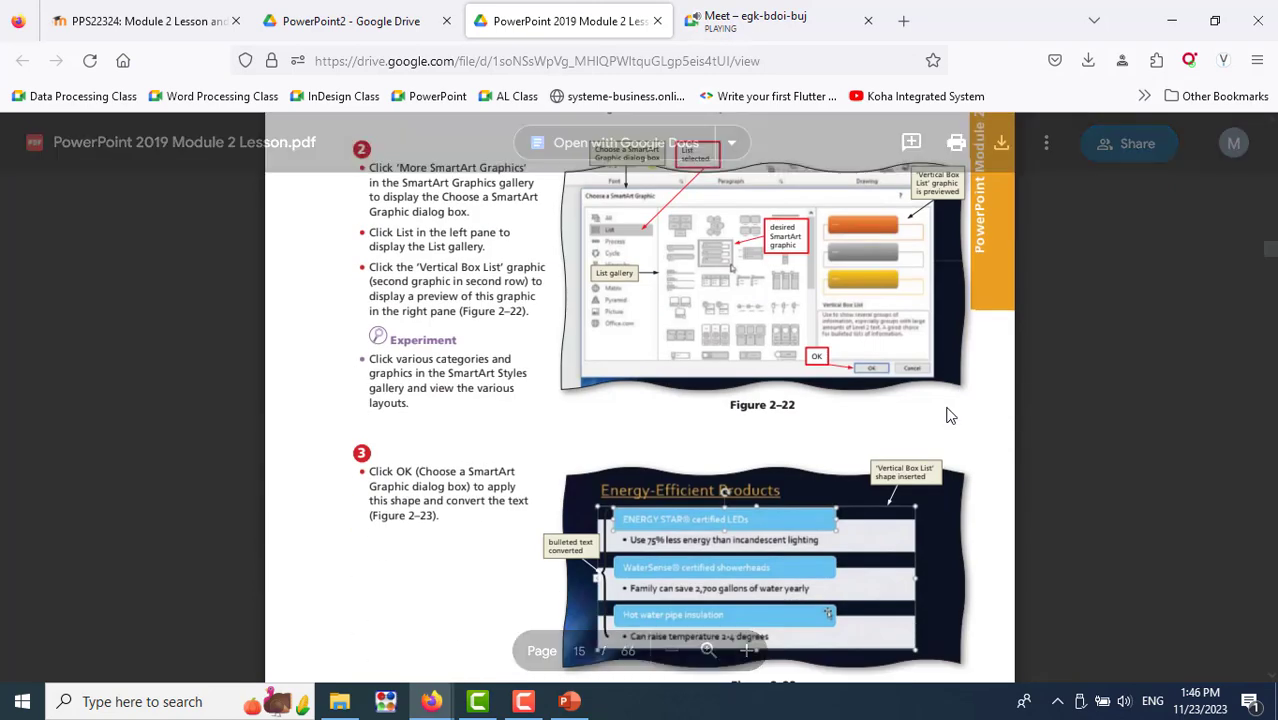
scroll(946, 413, "up", 4)
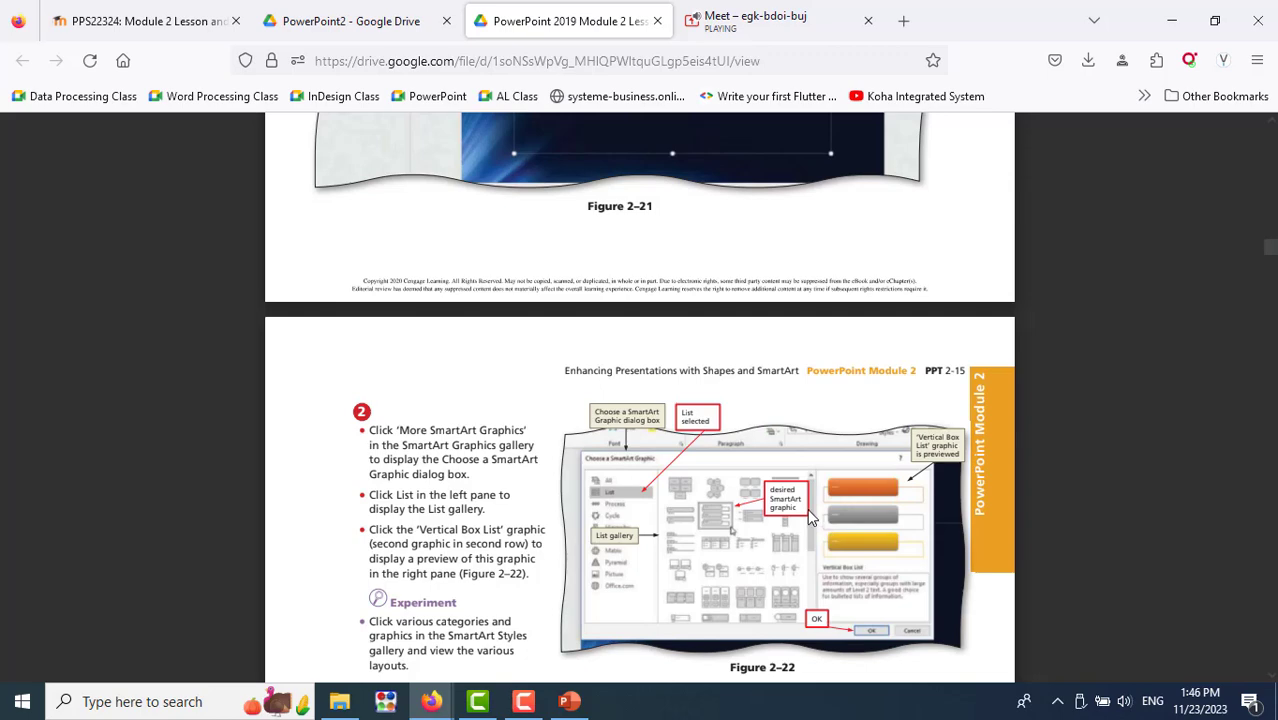
mouse_move(672, 667)
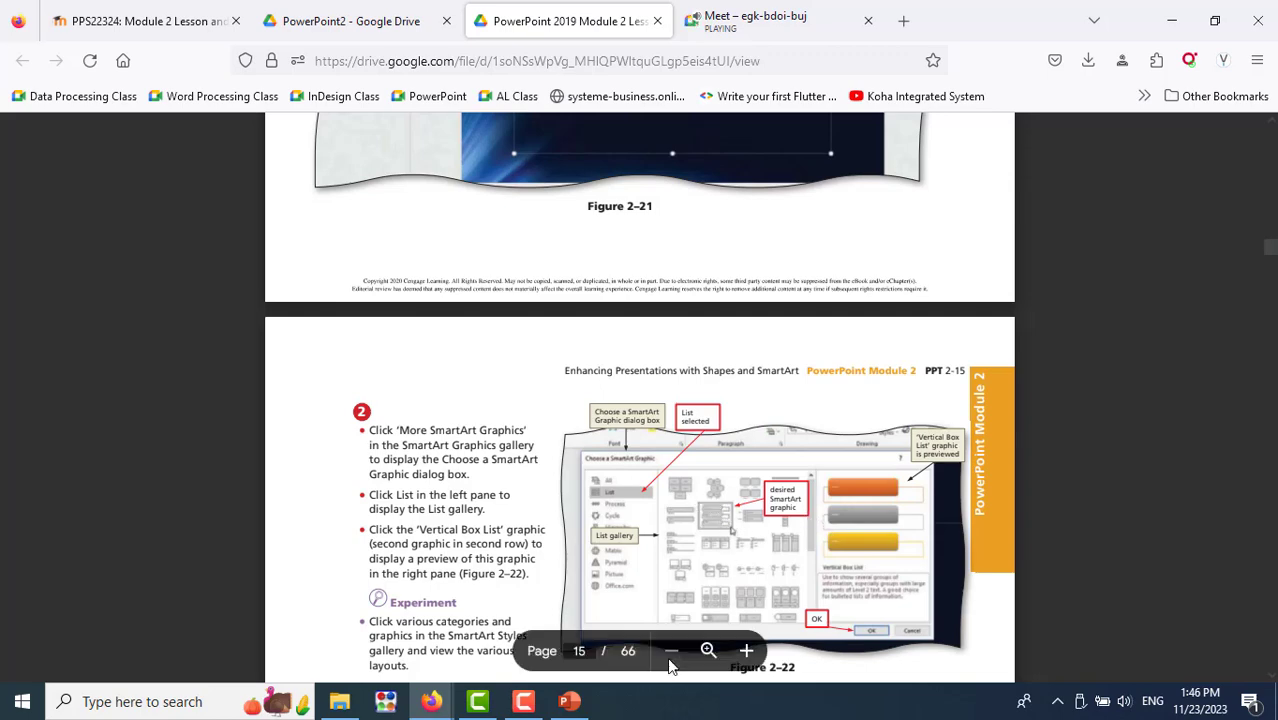
scroll(1031, 506, "down", 3)
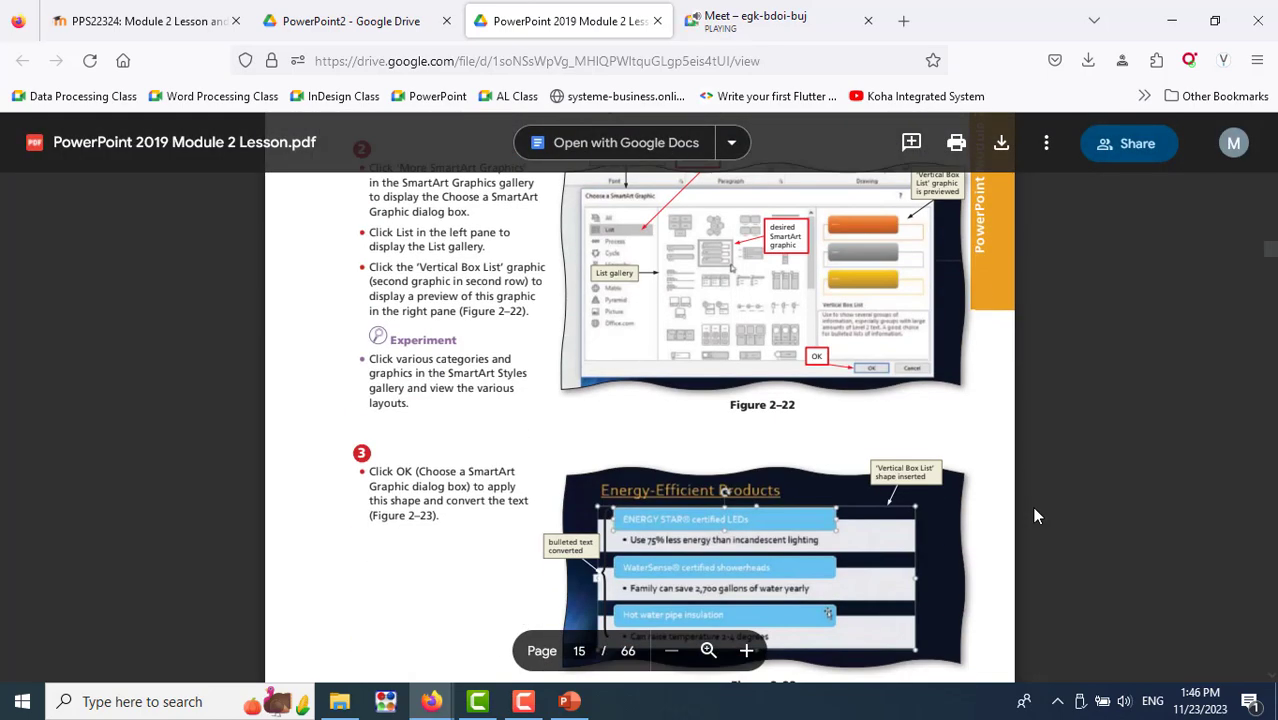
scroll(1035, 516, "up", 3)
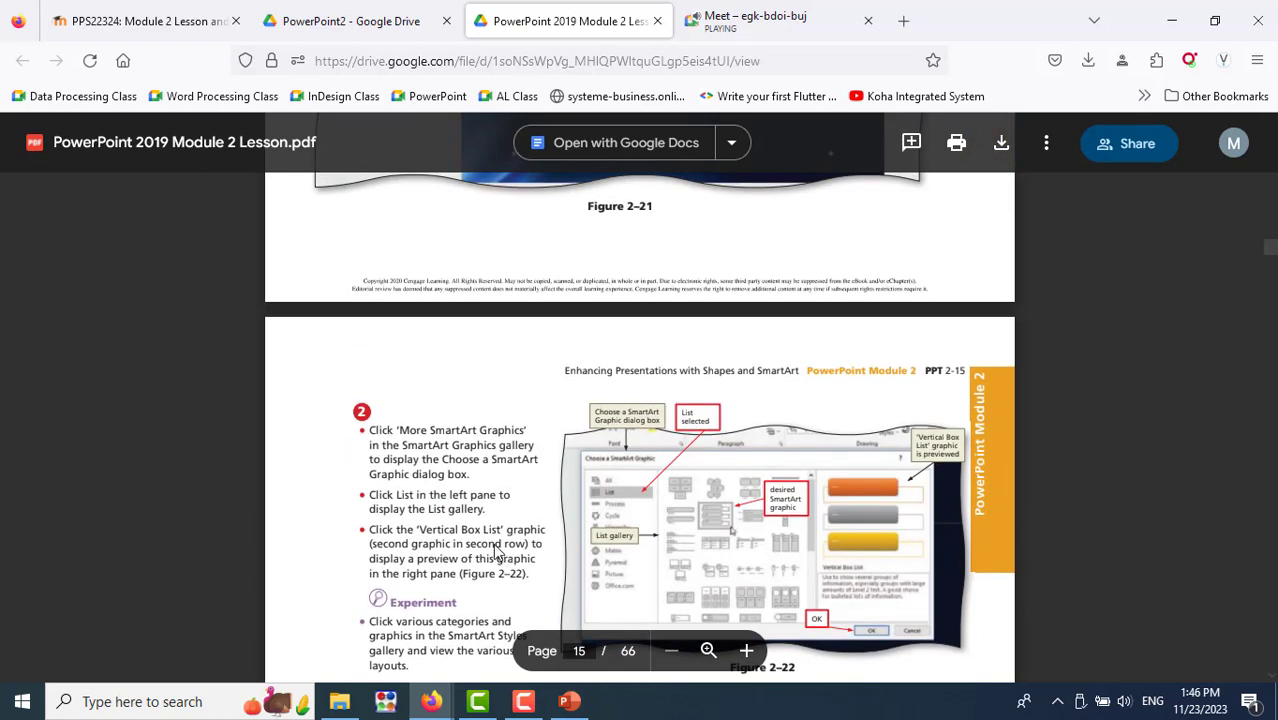
left_click(570, 703)
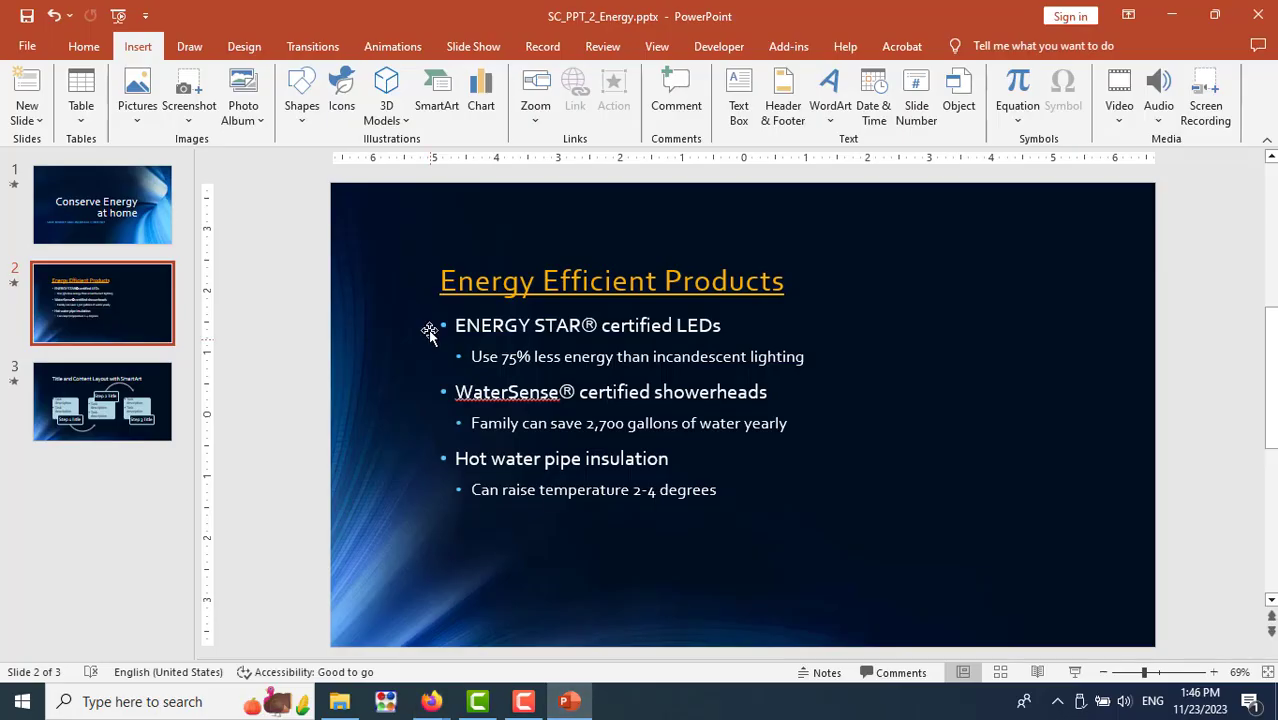
Select the bulleted product text and insert a List > Vertical Box List SmartArt graphic
left_click_drag(456, 325, 717, 490)
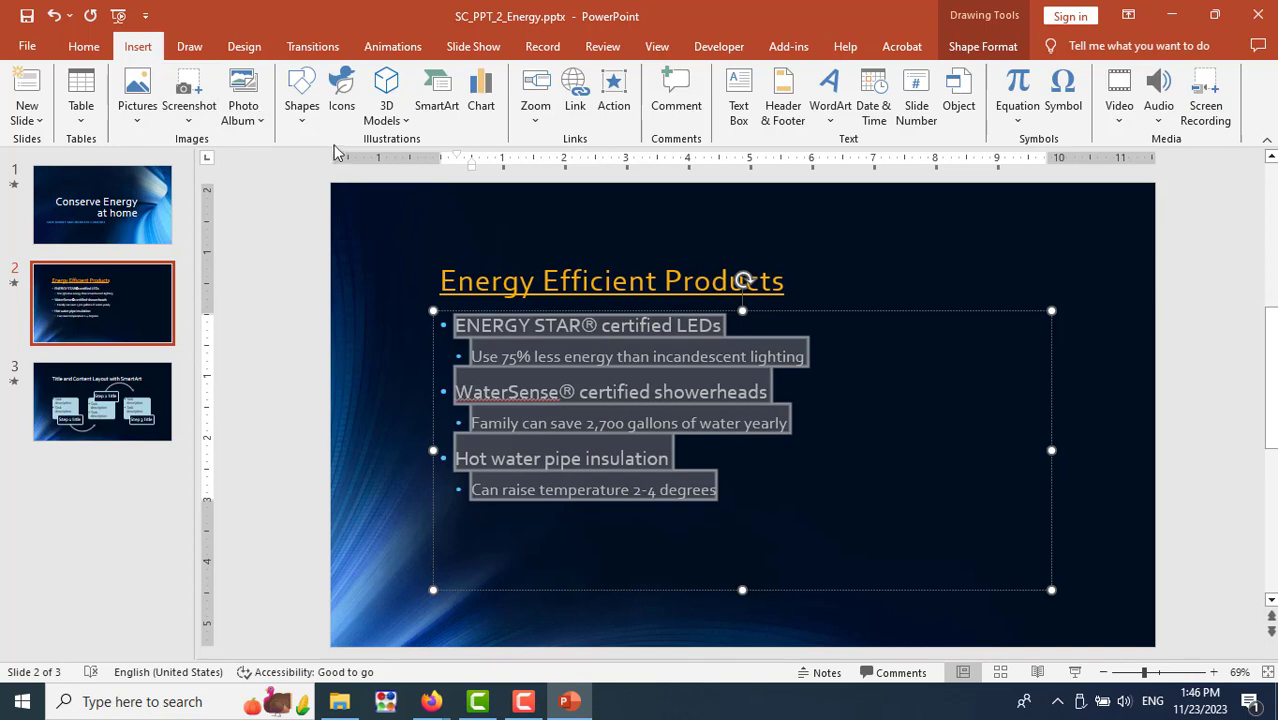
left_click(437, 100)
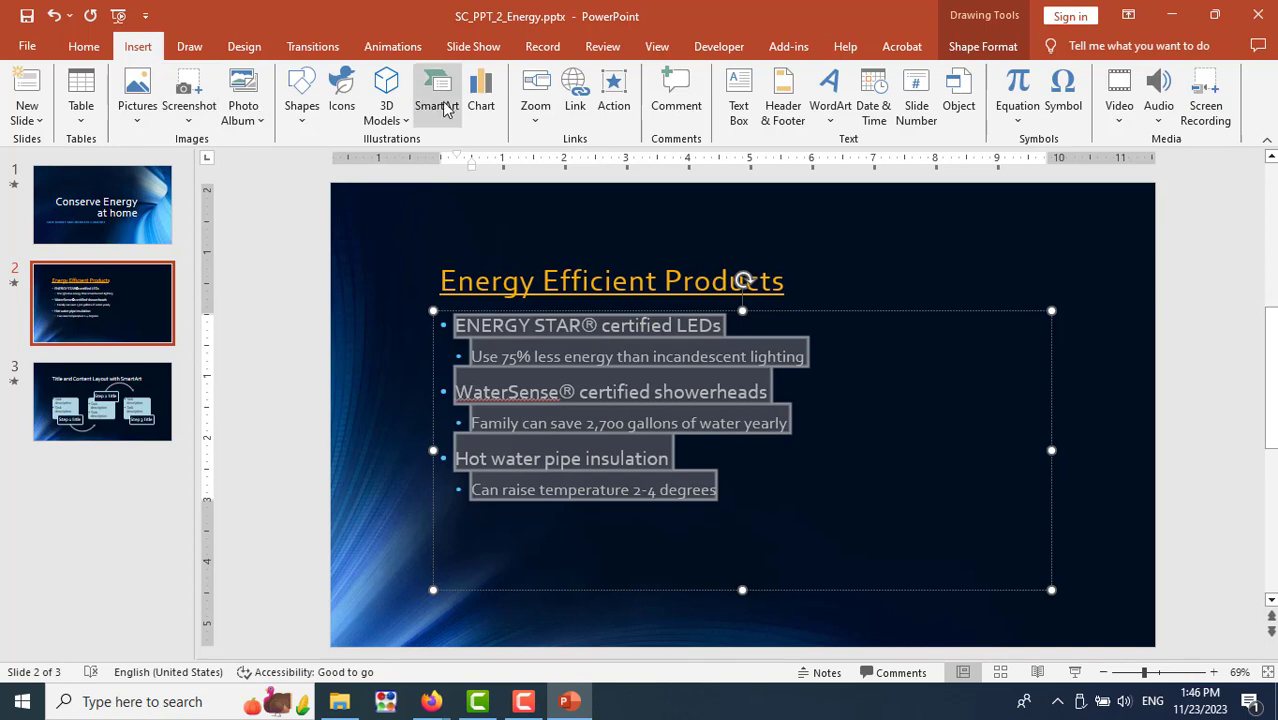
left_click(350, 238)
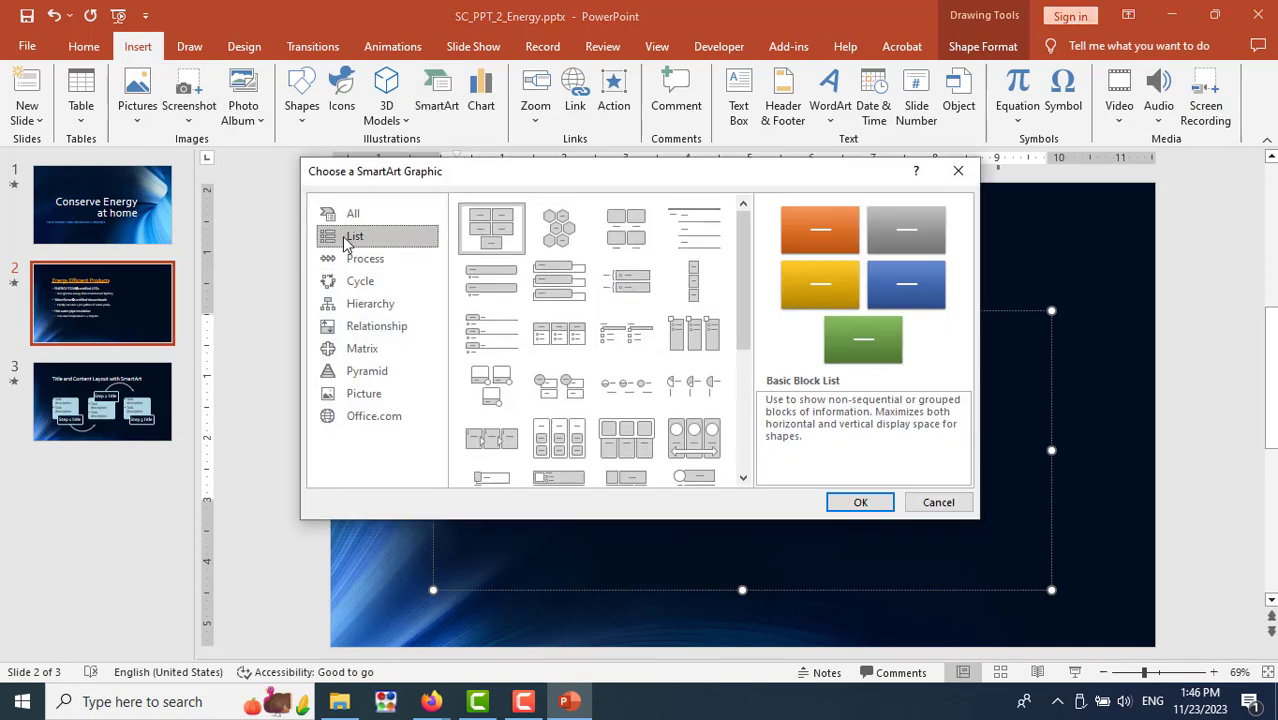
left_click(575, 287)
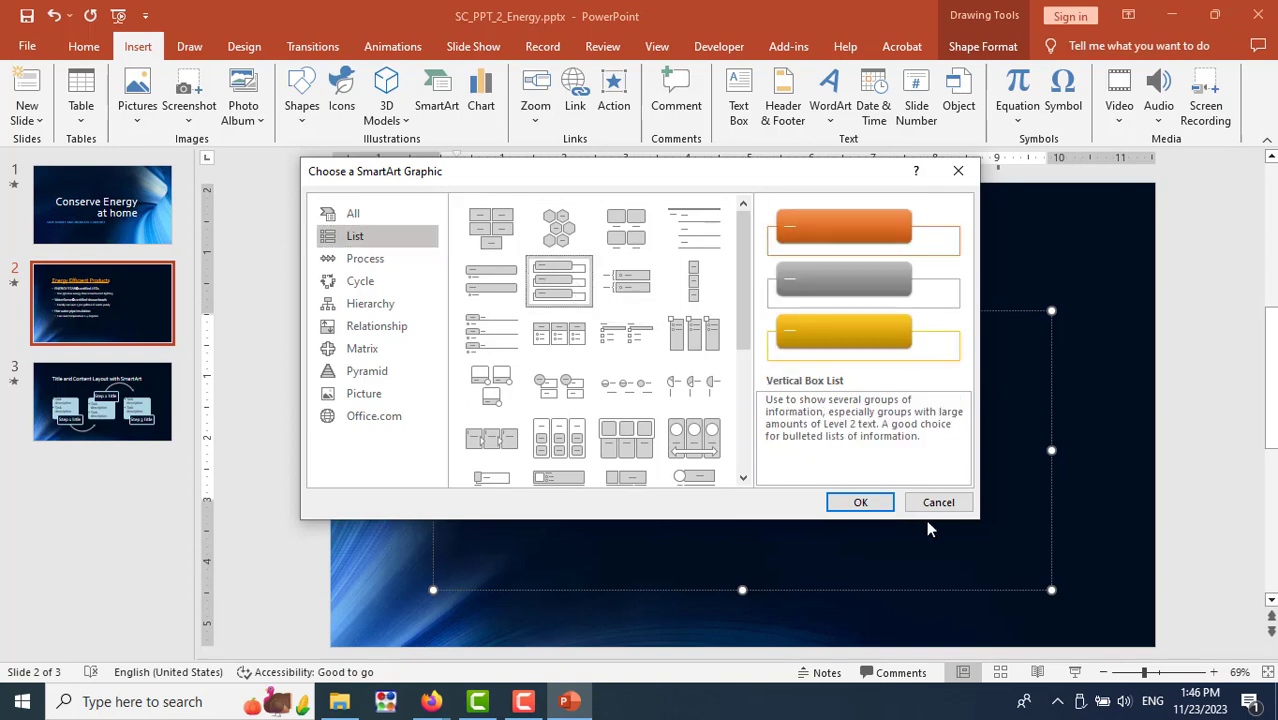
left_click(858, 503)
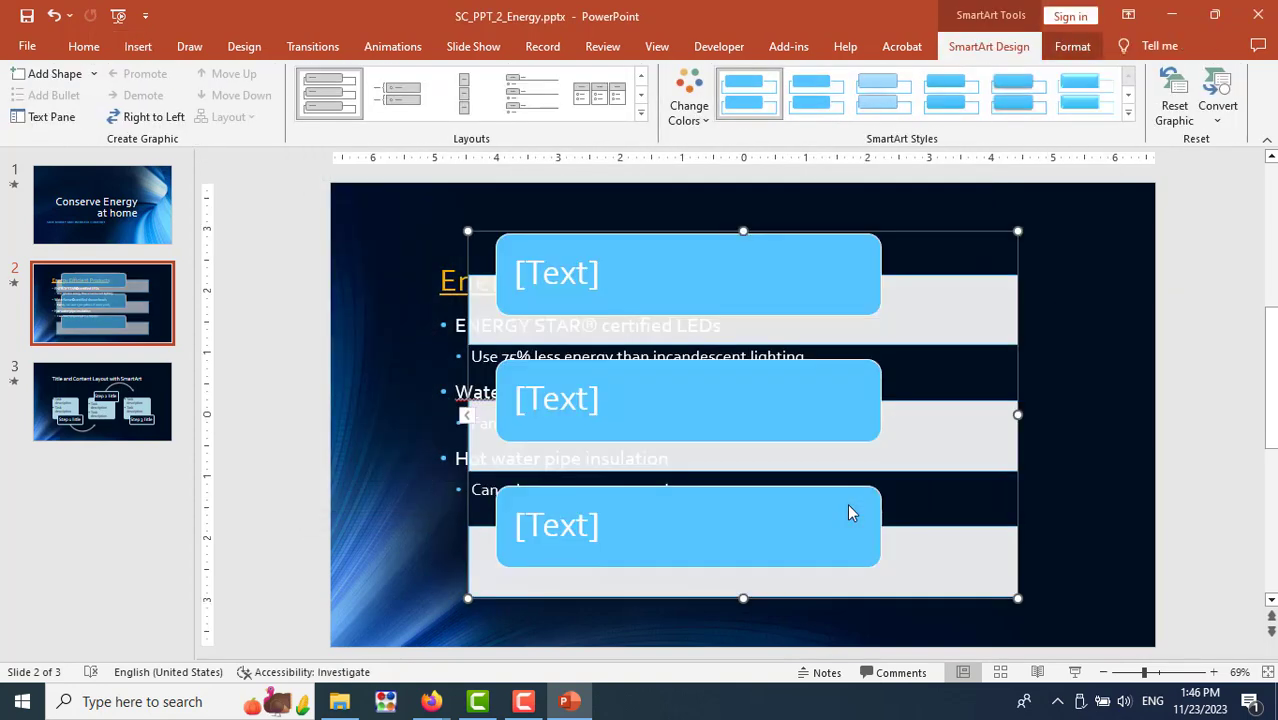
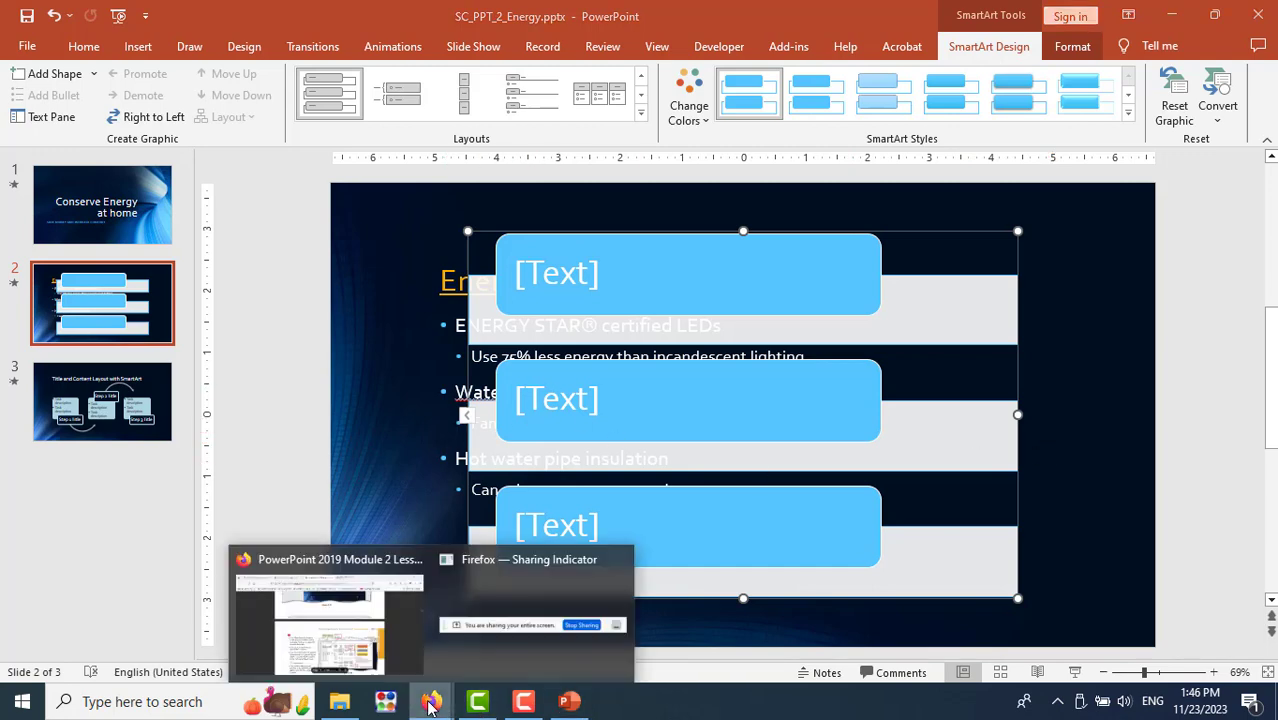
Scroll through the lesson PDF to review the SmartArt conversion steps
left_click(393, 647)
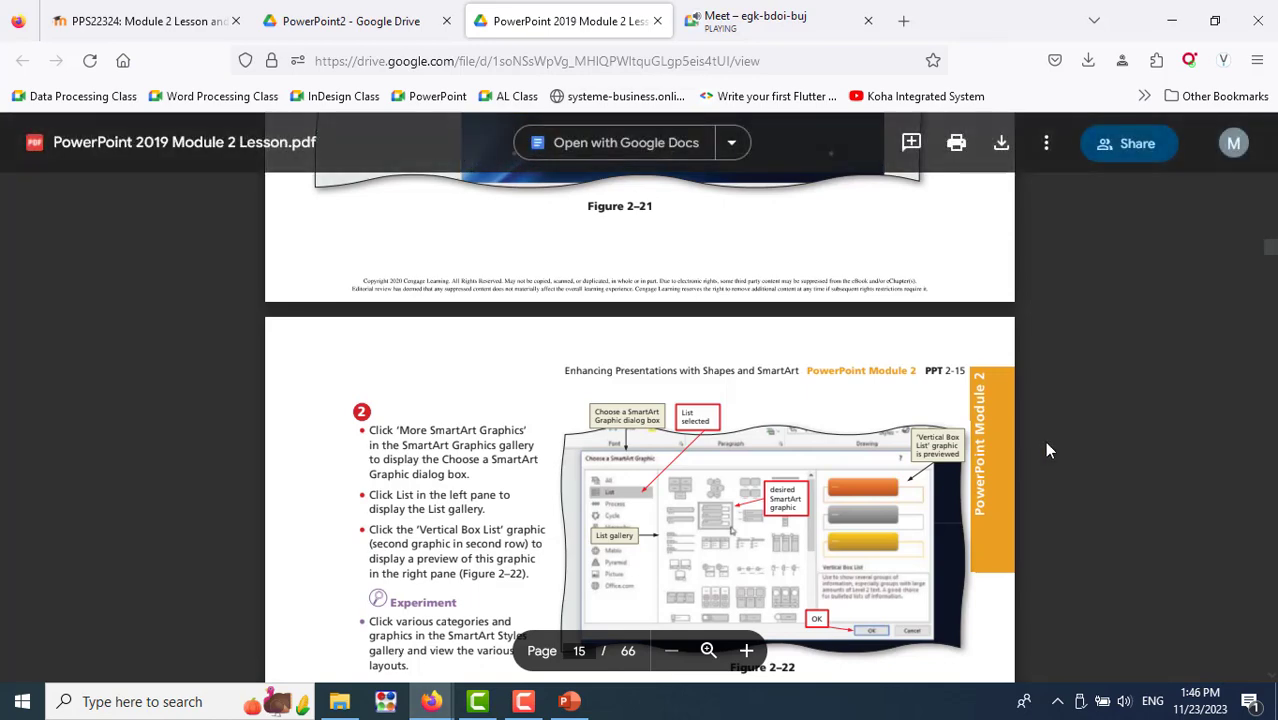
scroll(1047, 450, "down", 2)
scroll(1047, 450, "down", 1)
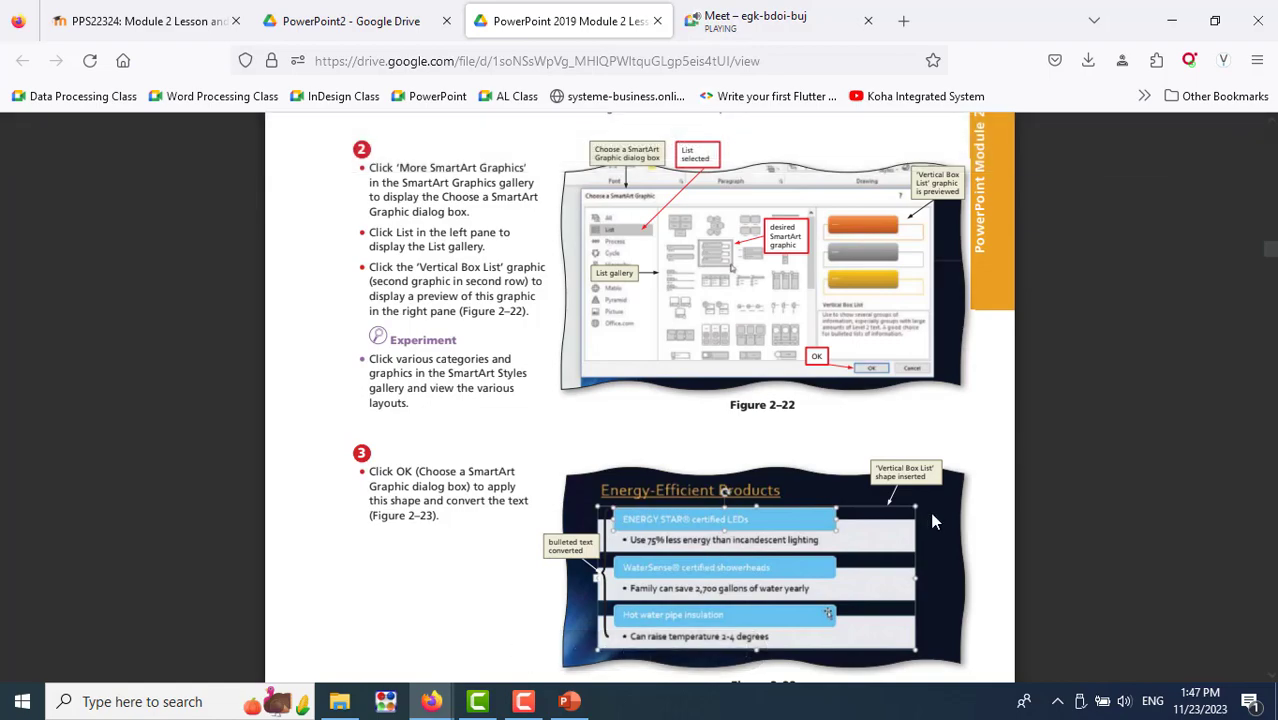
scroll(1045, 479, "up", 2)
scroll(1045, 479, "up", 2)
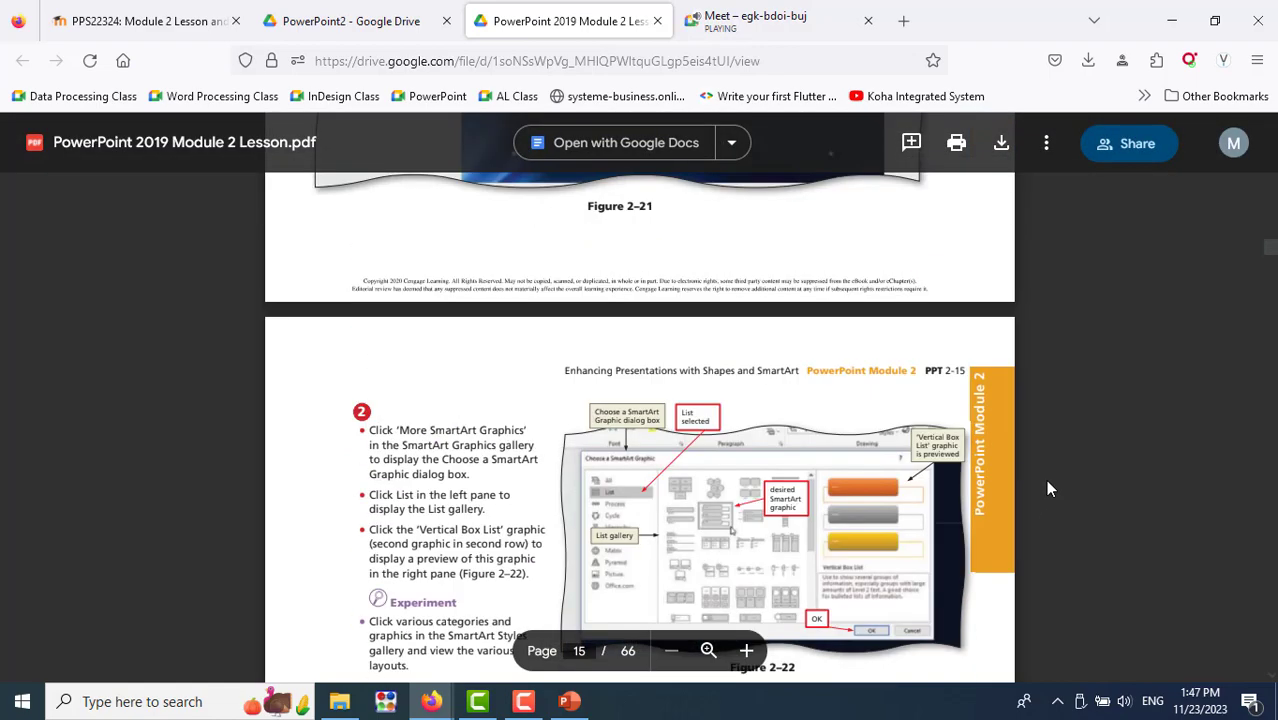
scroll(1045, 479, "up", 2)
scroll(1045, 479, "up", 2)
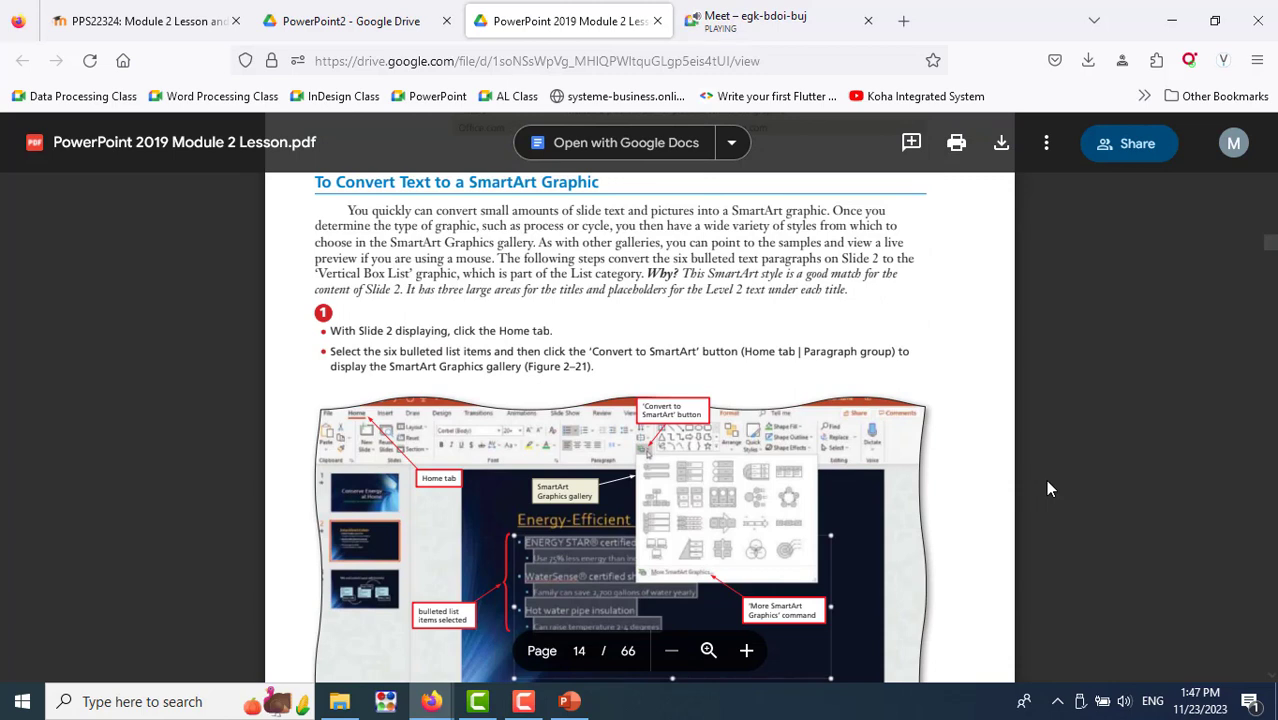
Undo the earlier conversion and turn slide 2's bullets into a Vertical Box List SmartArt
left_click(569, 701)
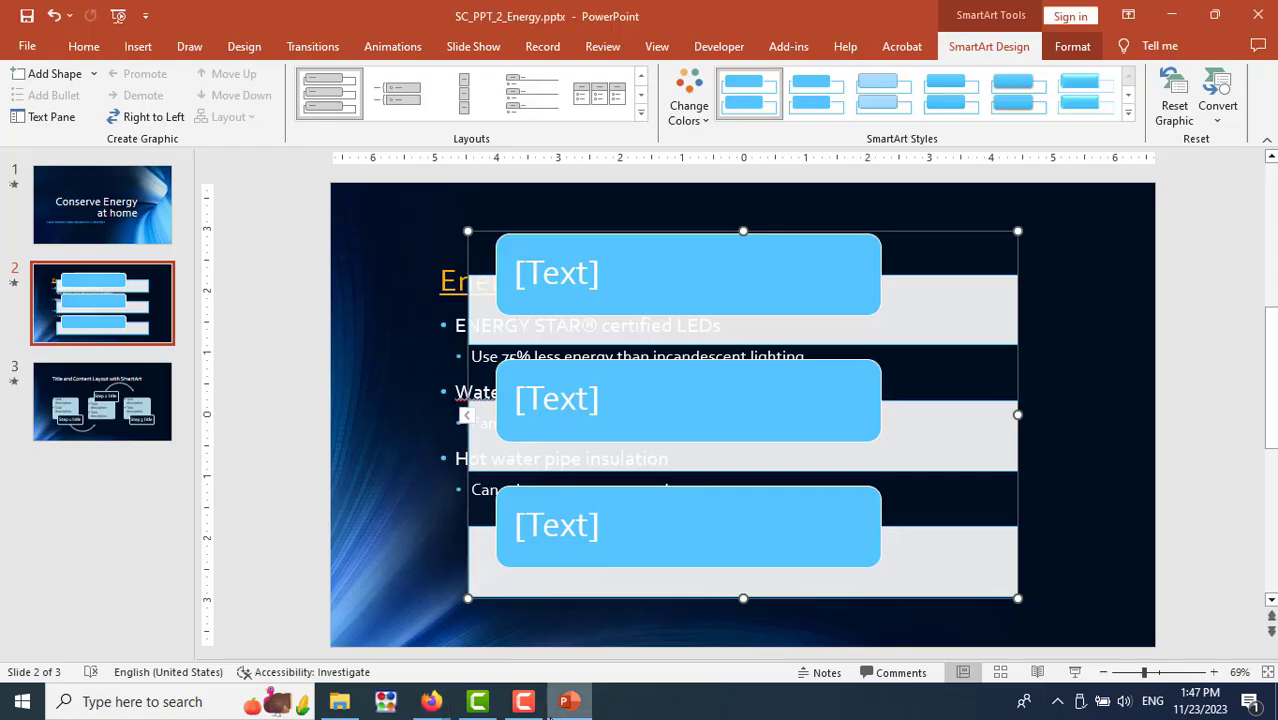
left_click(54, 15)
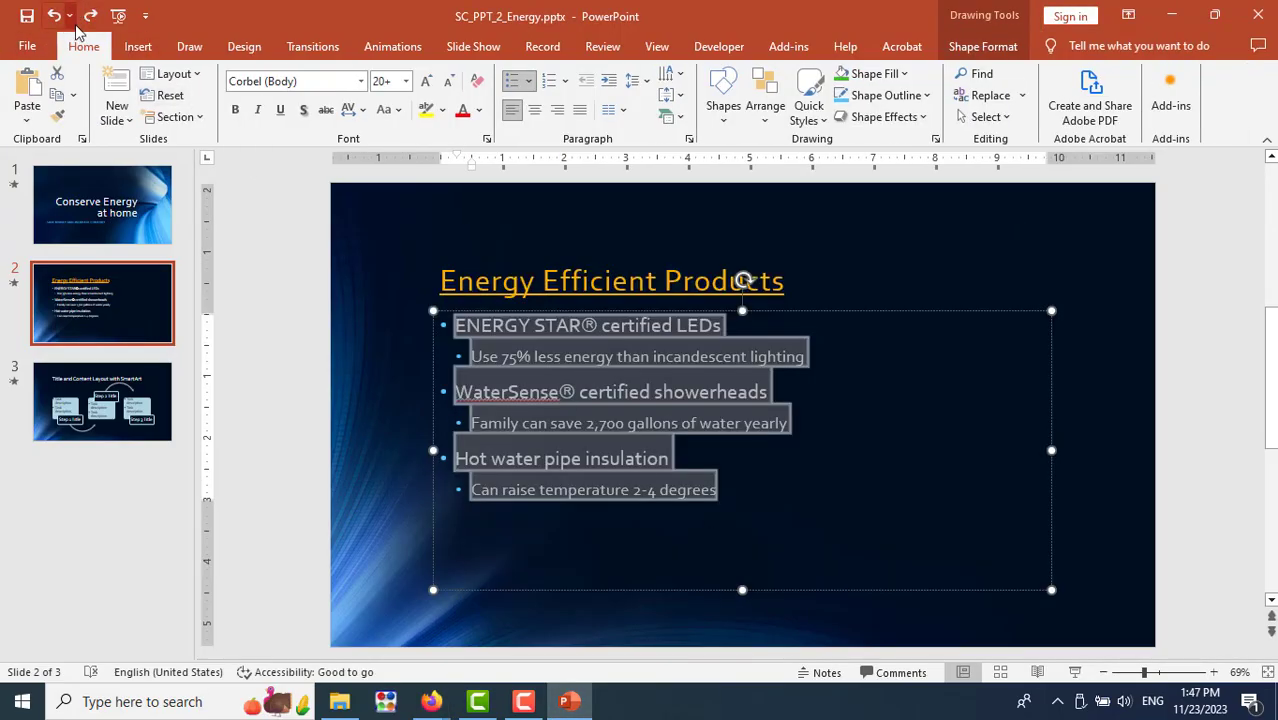
left_click(680, 118)
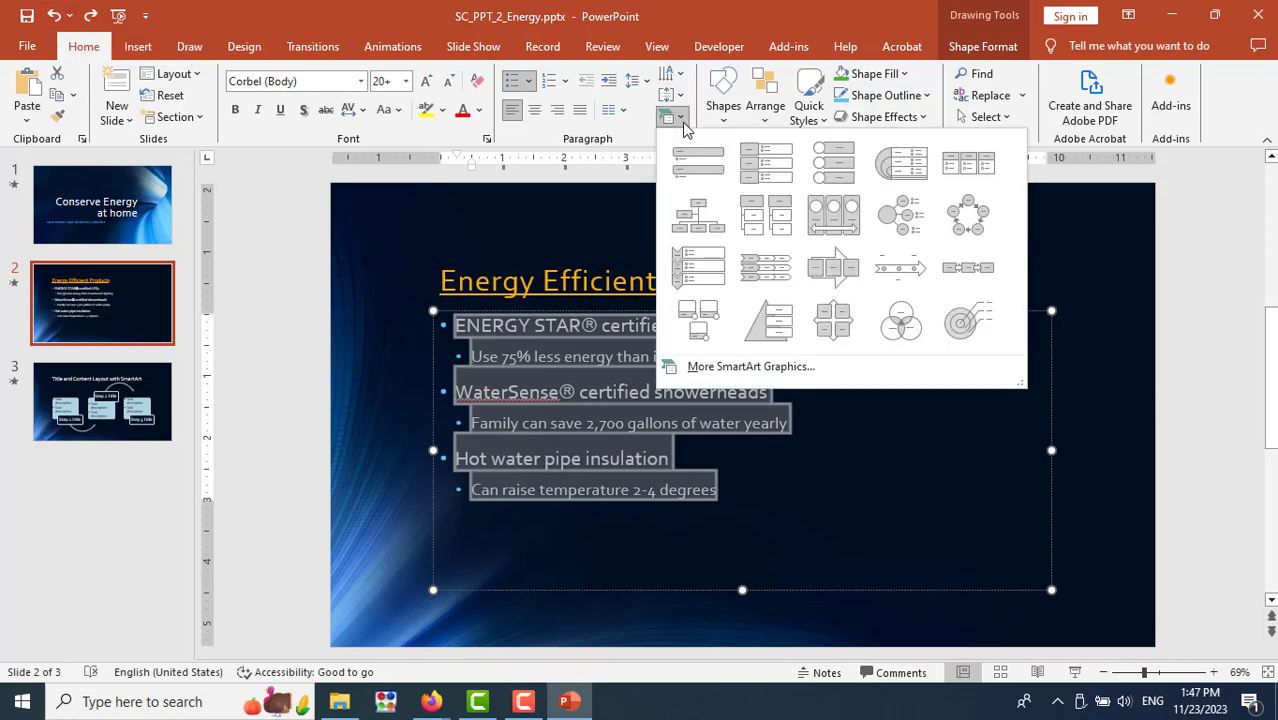
left_click(741, 370)
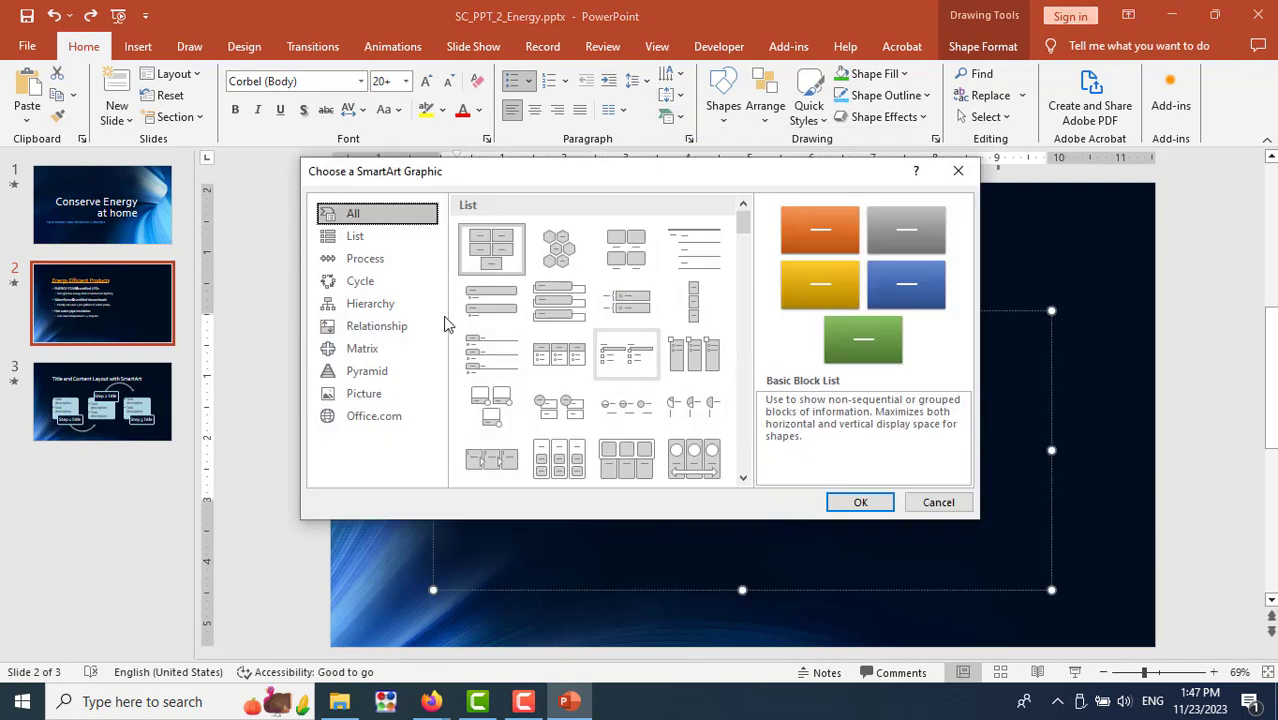
left_click(355, 237)
left_click(557, 280)
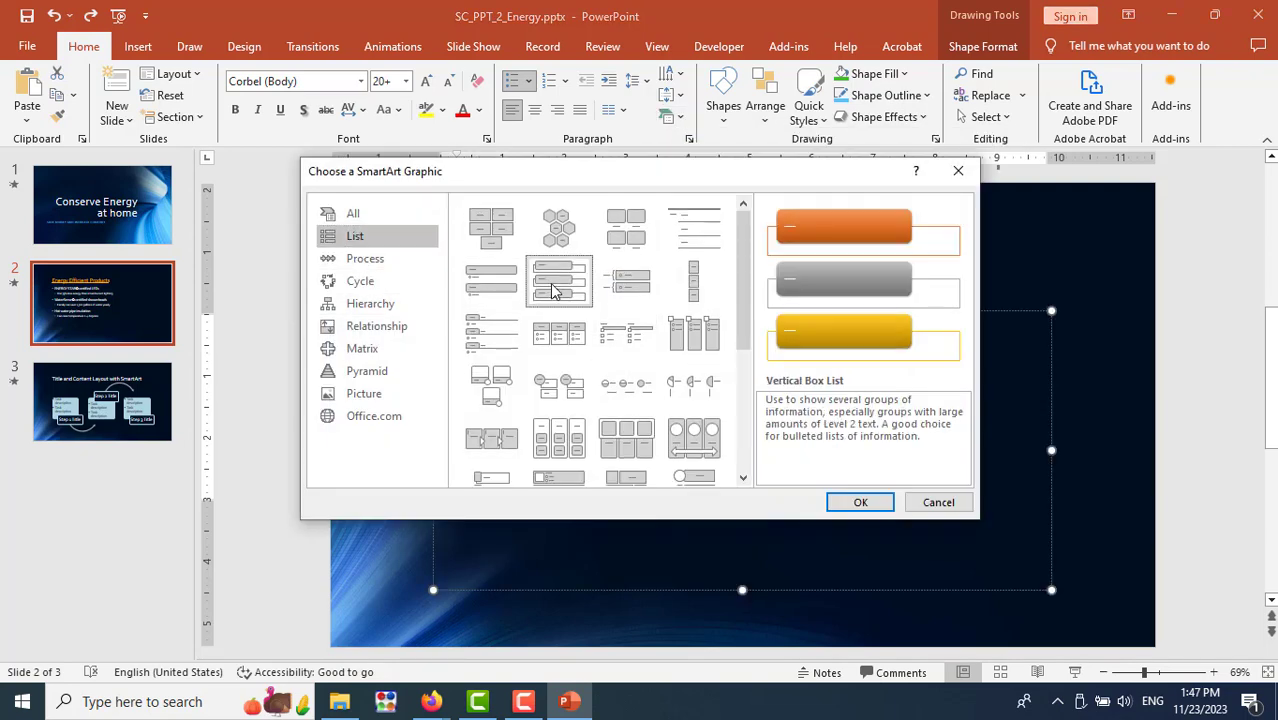
left_click(860, 502)
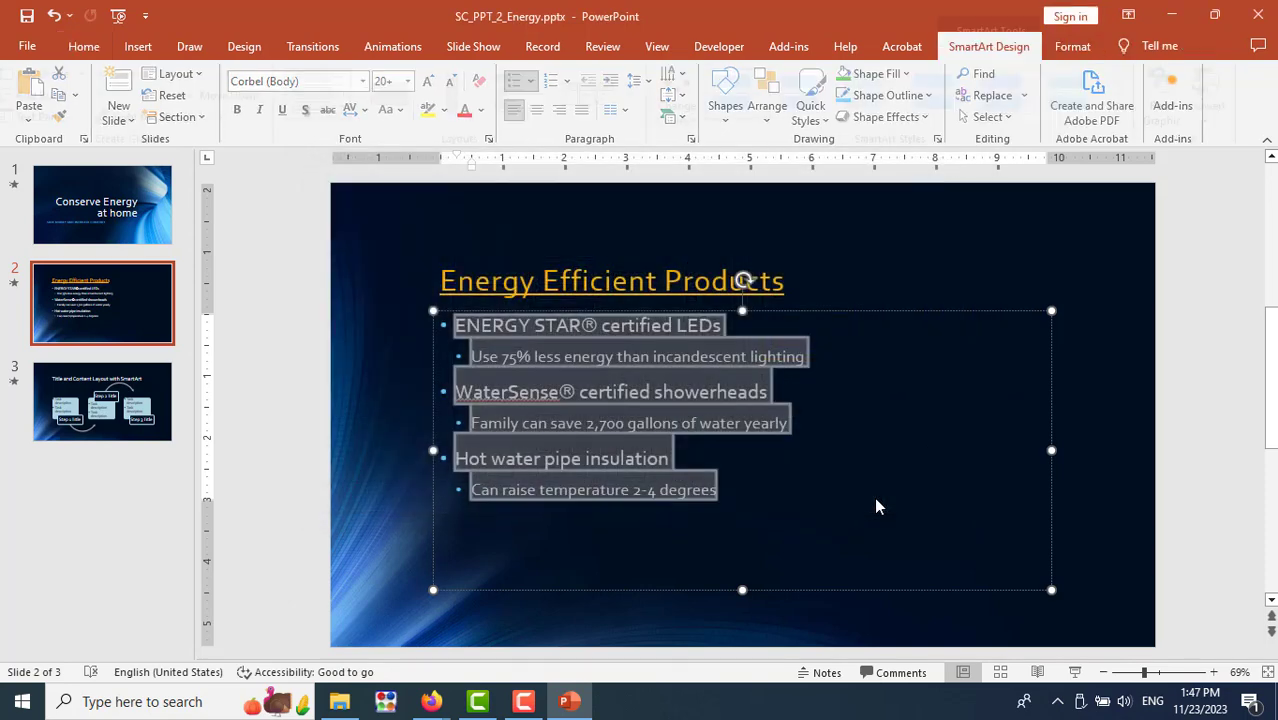
left_click(1219, 437)
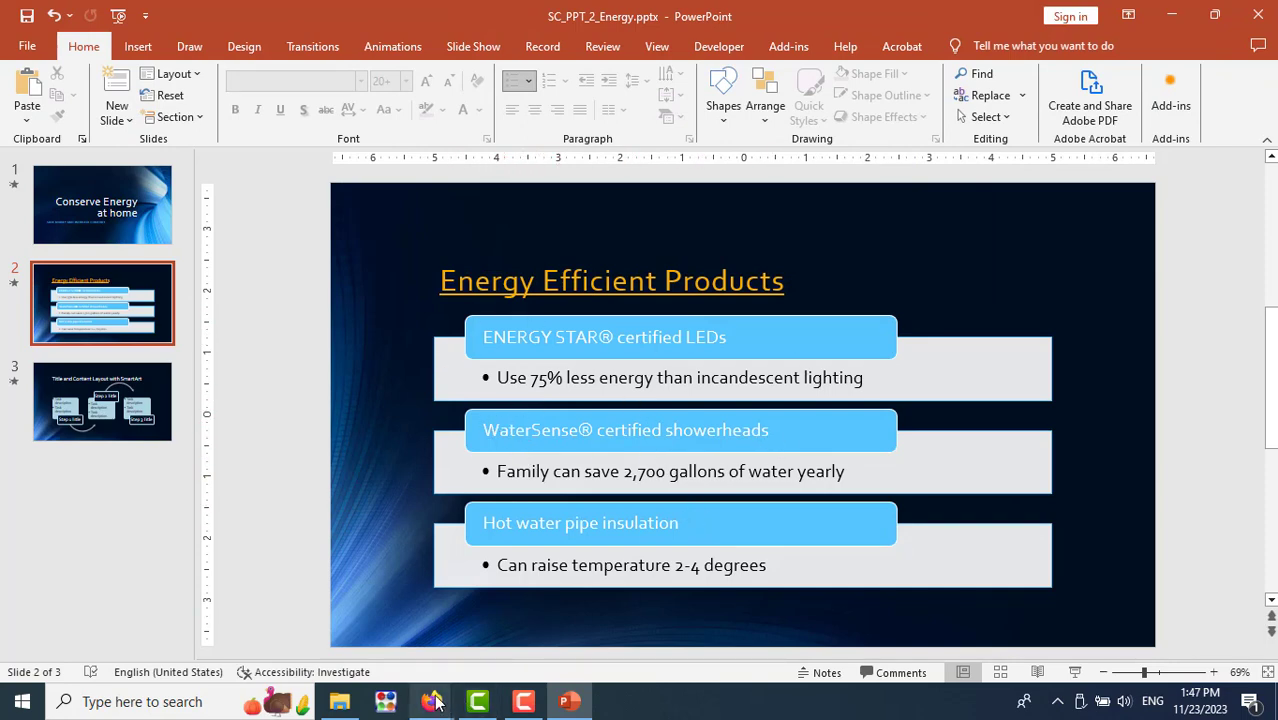
Scroll the lesson PDF to page 16, step 2 with Figure 2-25
left_click(339, 625)
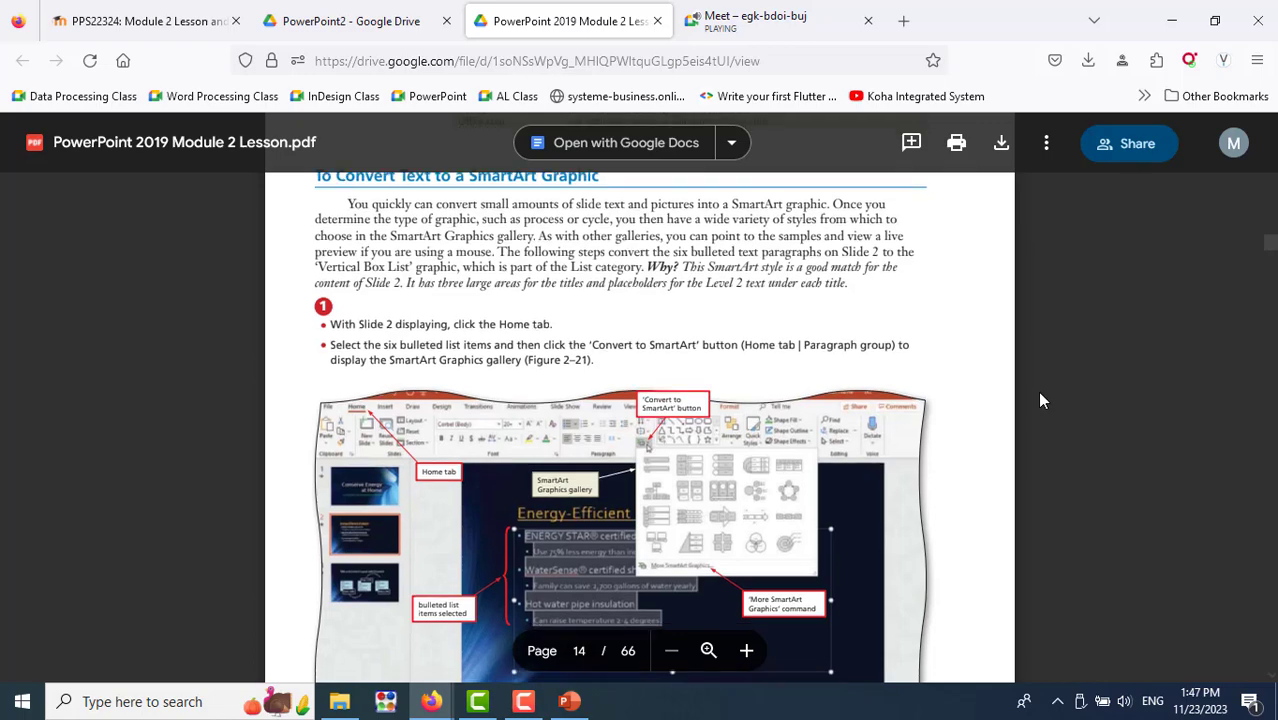
scroll(1040, 400, "down", 3)
scroll(1040, 400, "down", 3)
scroll(1040, 400, "down", 2)
scroll(1040, 400, "down", 3)
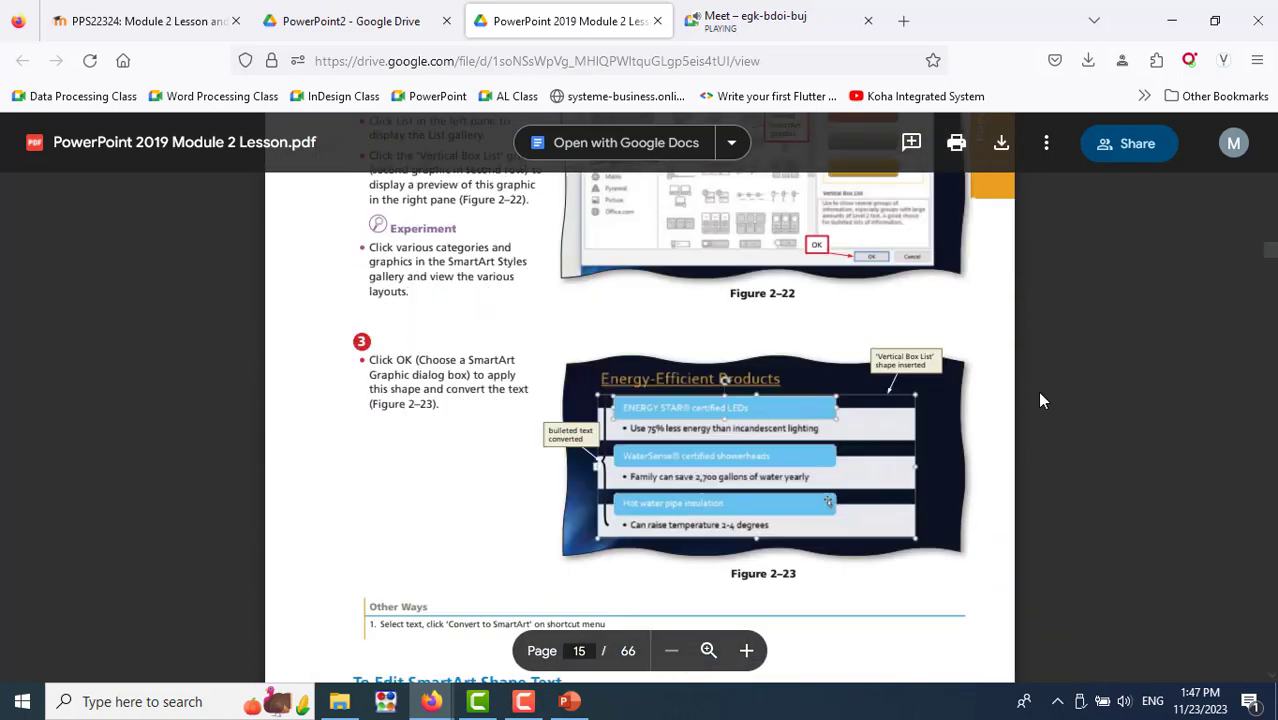
scroll(1040, 400, "down", 2)
scroll(1040, 400, "down", 3)
scroll(1040, 400, "down", 3)
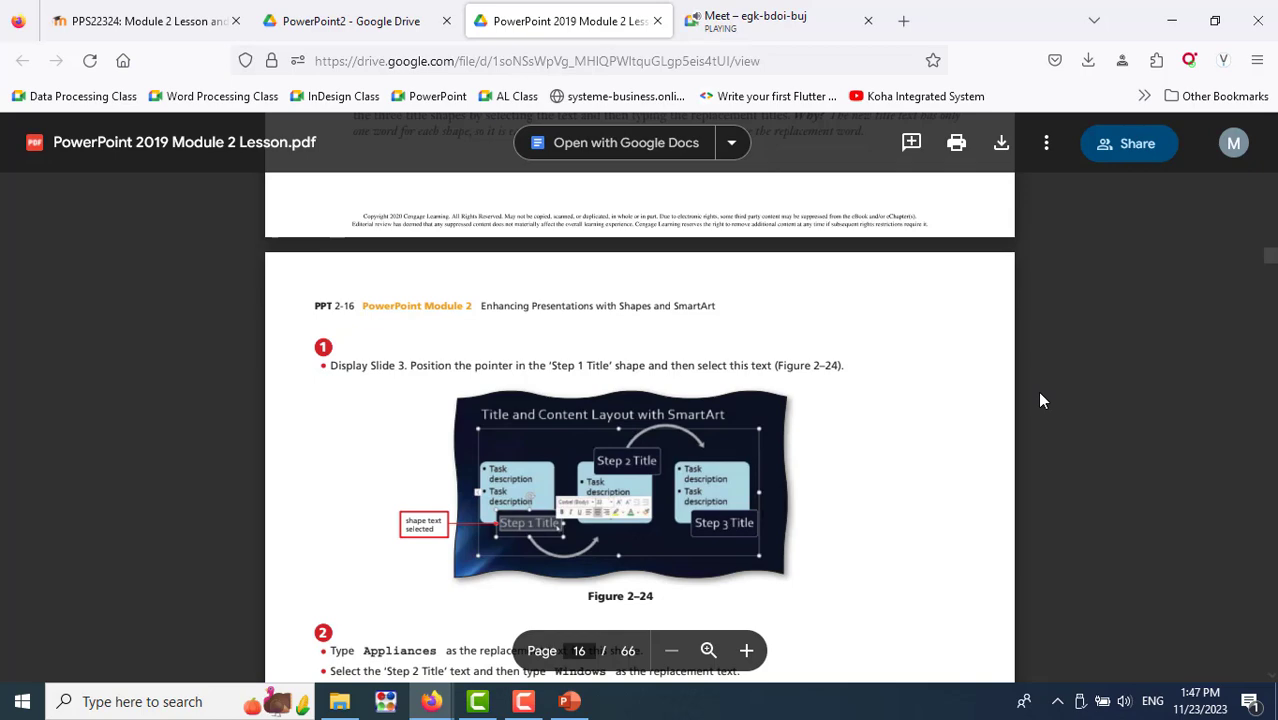
scroll(1040, 400, "up", 3)
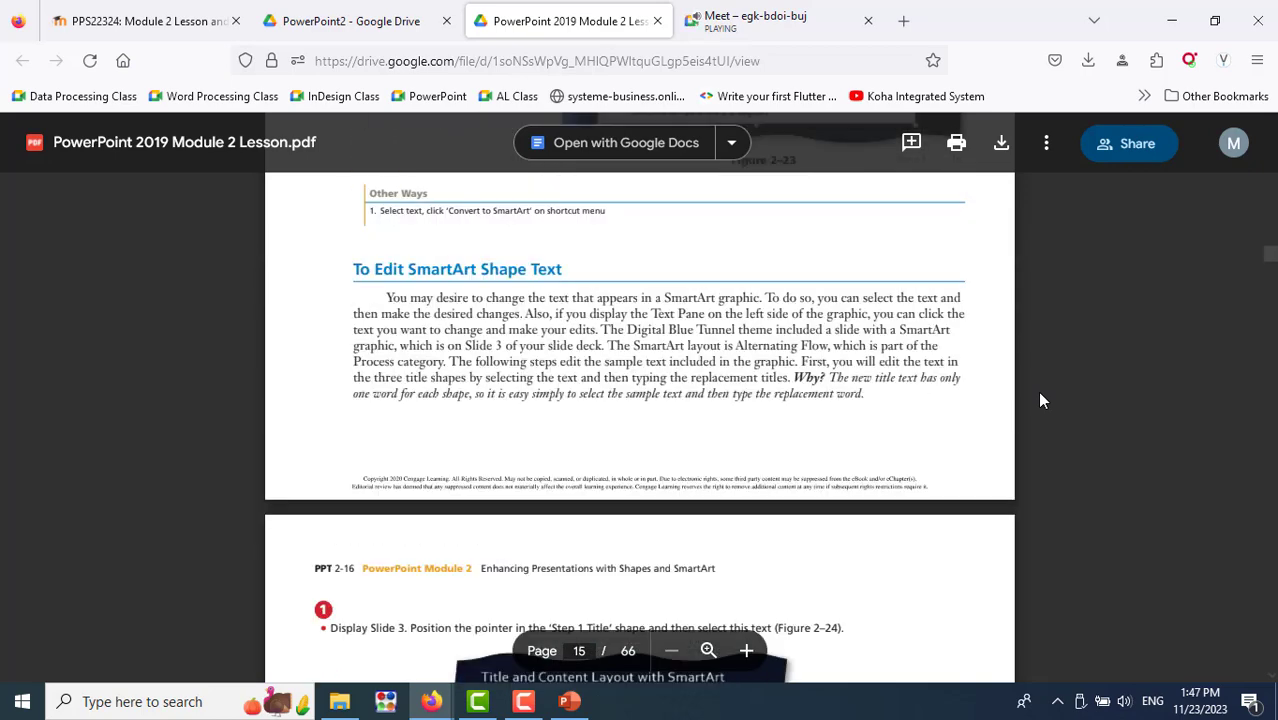
scroll(1040, 400, "down", 3)
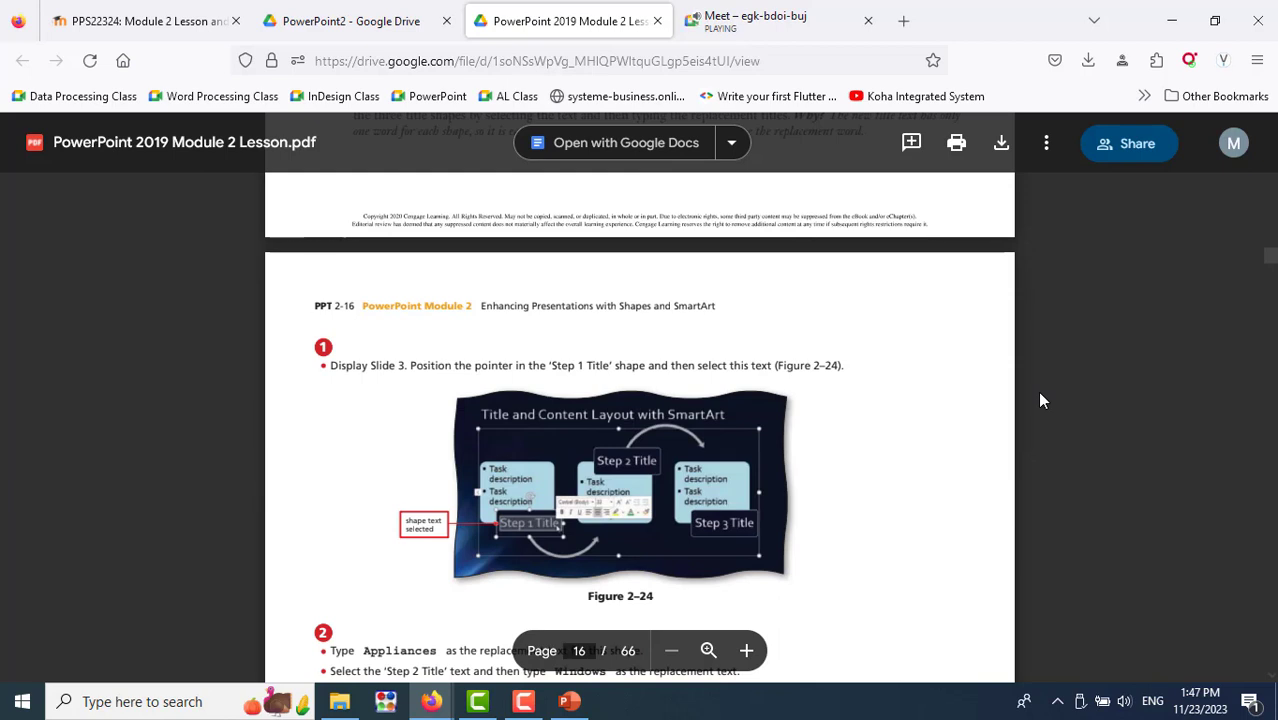
scroll(1040, 400, "down", 3)
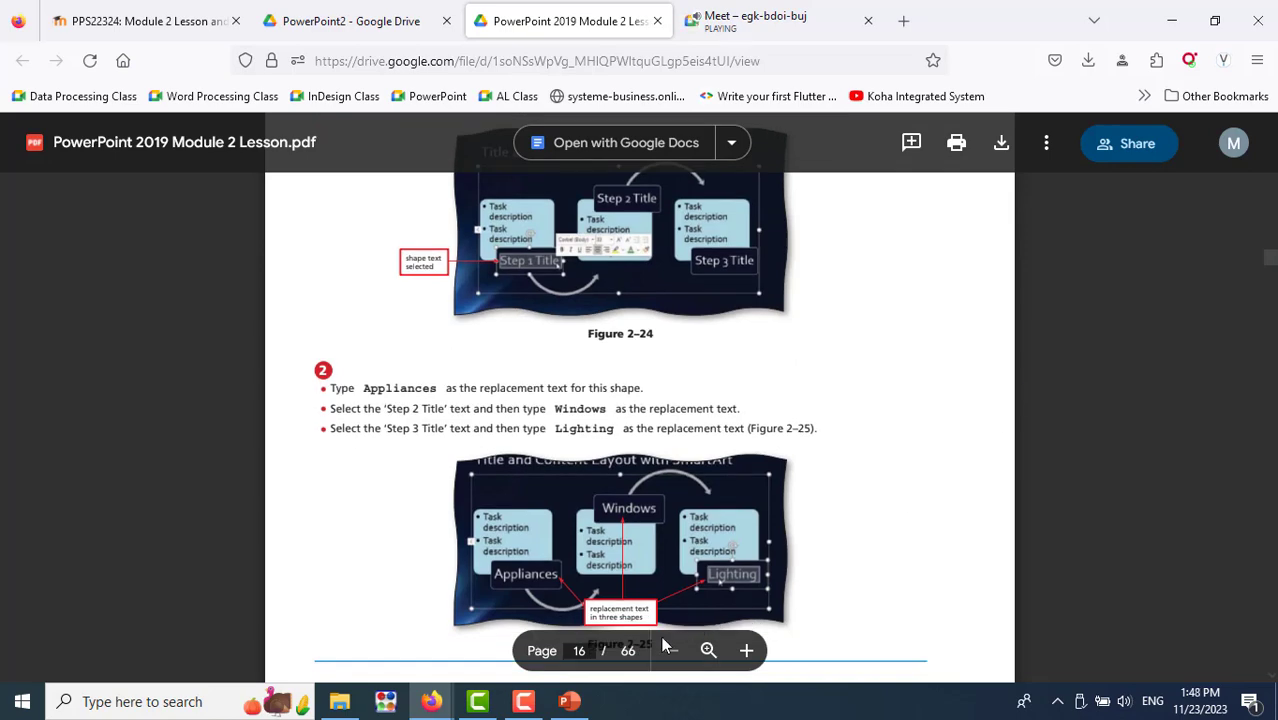
Replace the Step 1 Title text on slide 3's SmartArt with Appliances
left_click(570, 701)
left_click(166, 383)
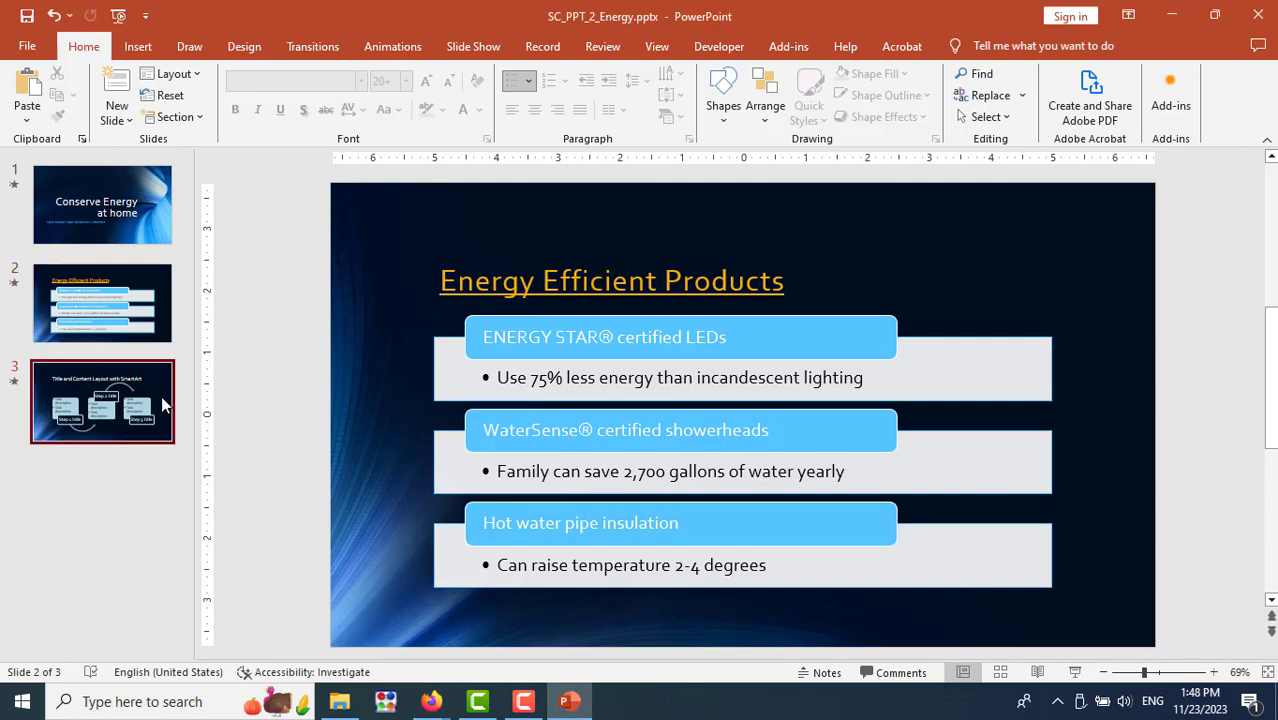
left_click(522, 518)
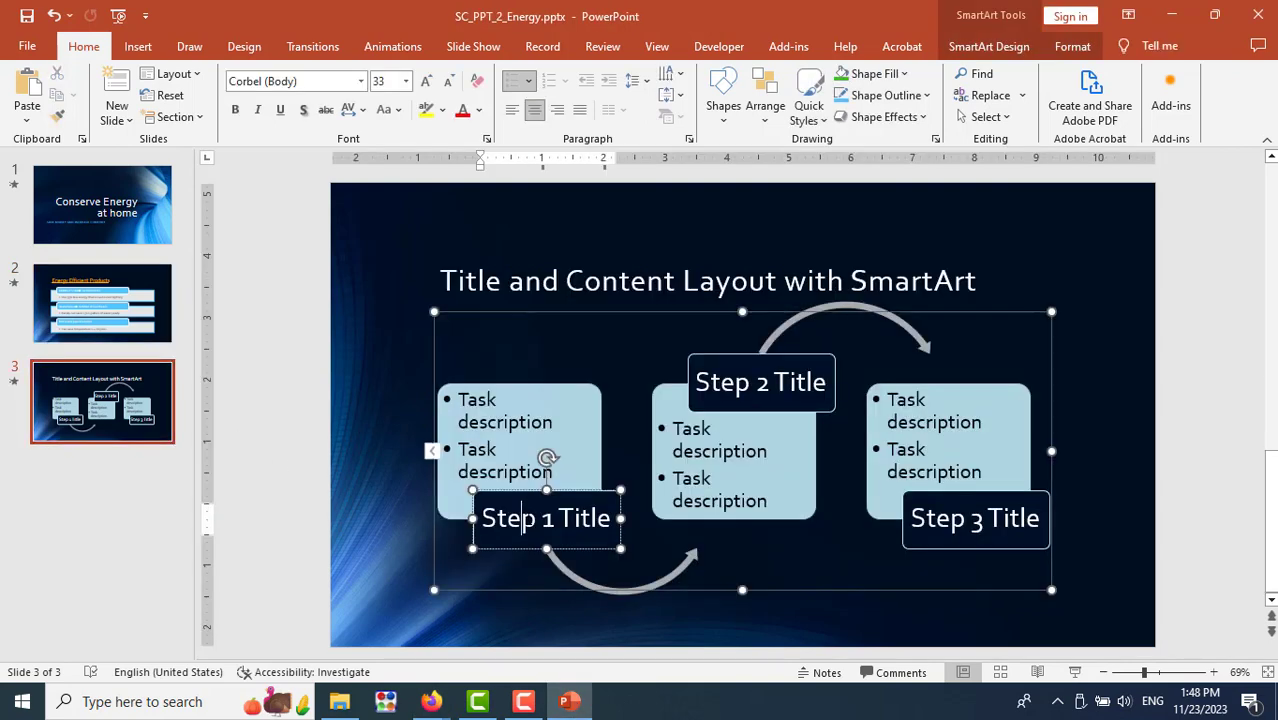
triple_click(524, 518)
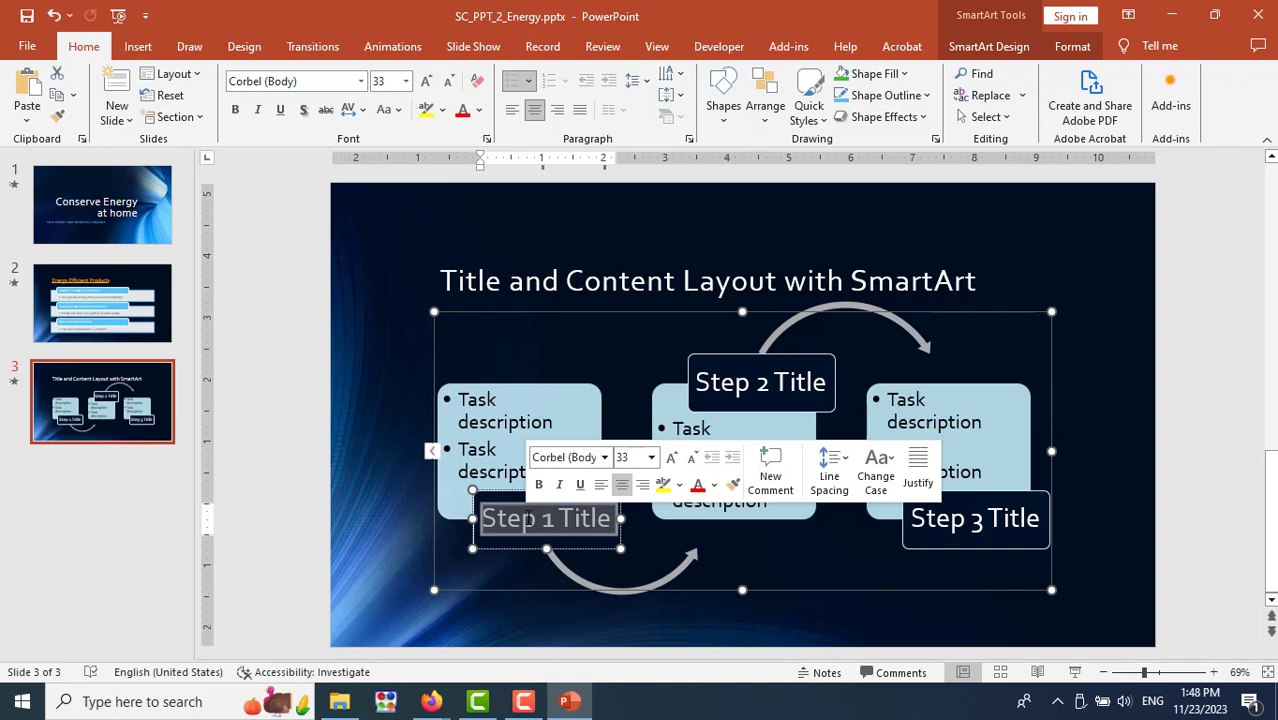
key("alt+Tab")
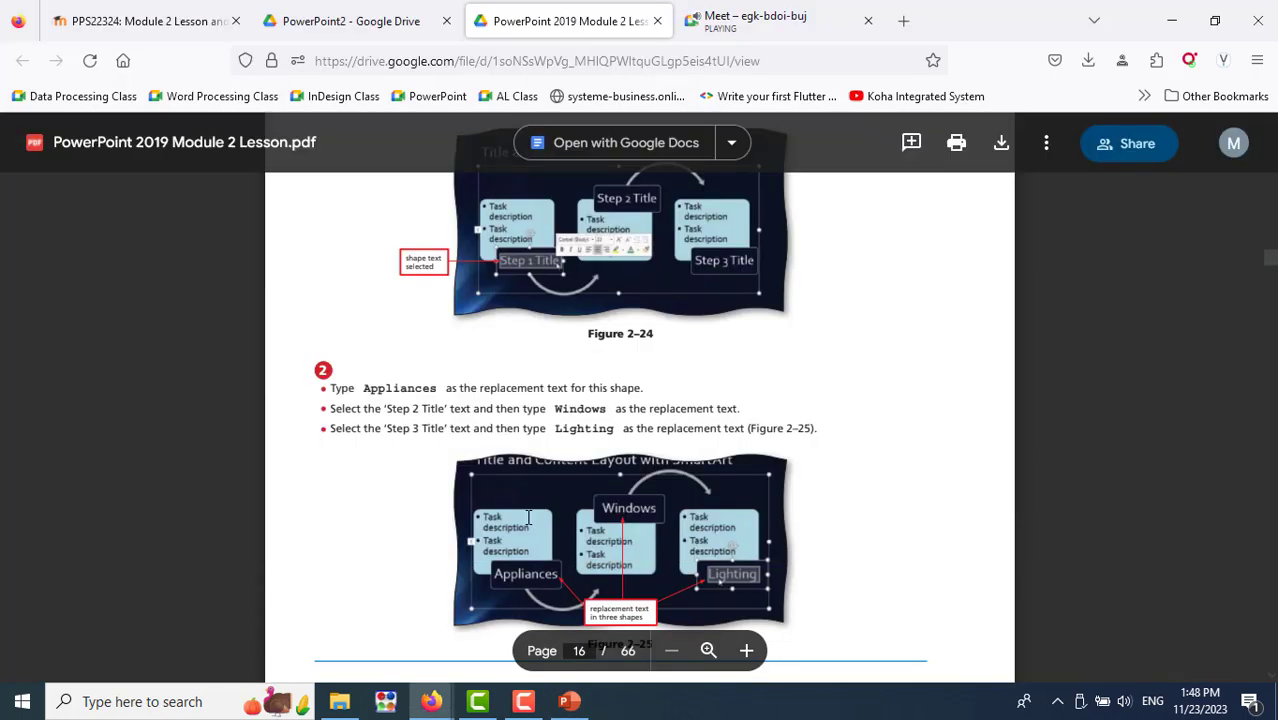
key("alt+Tab")
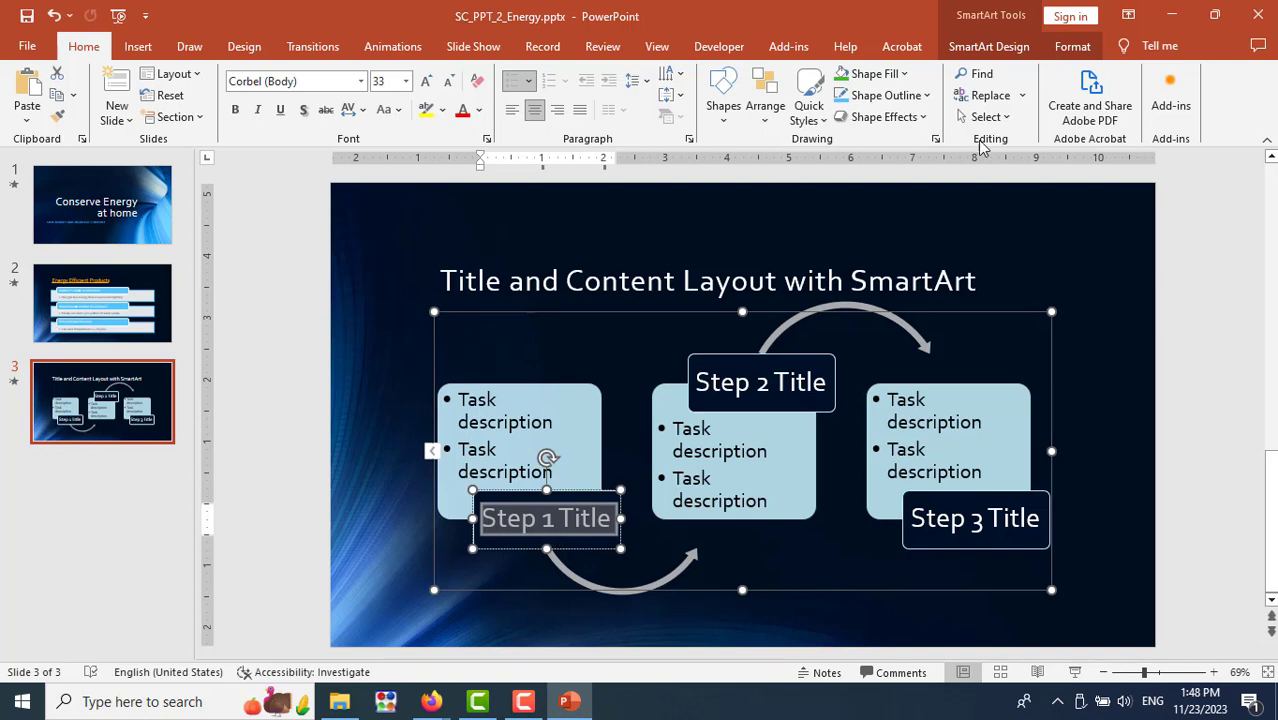
left_click(1011, 55)
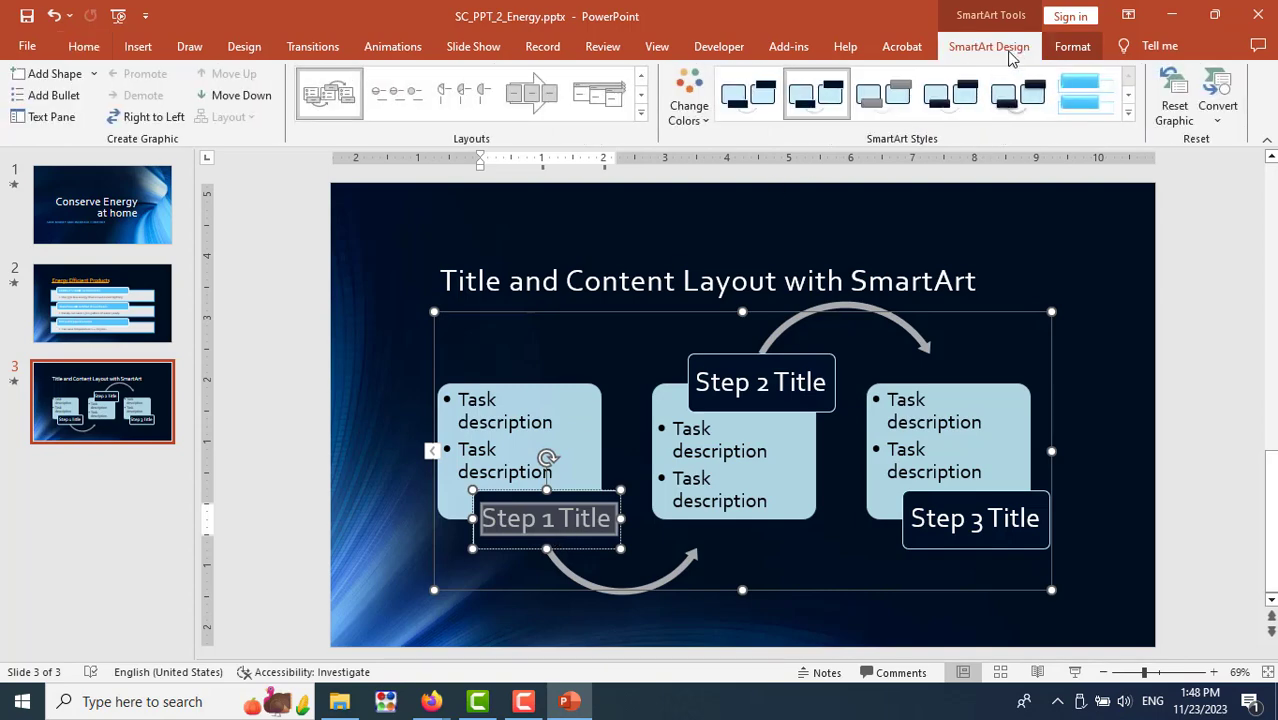
left_click(1067, 55)
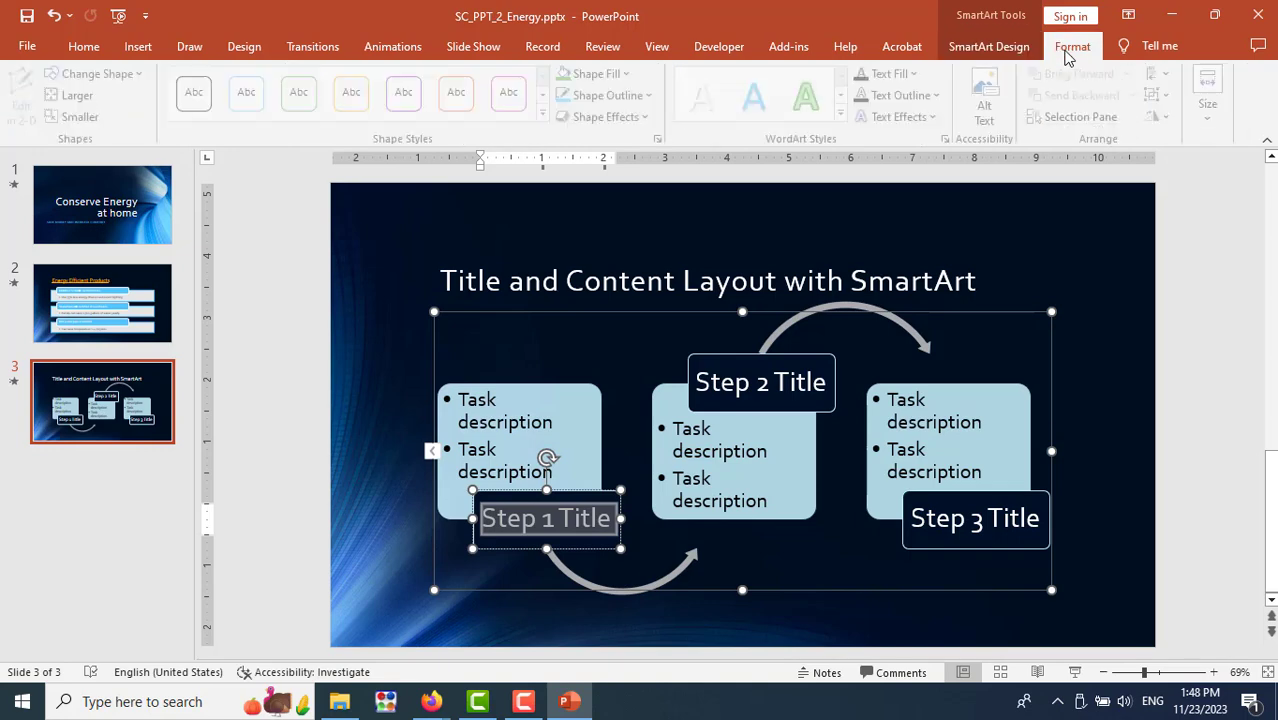
left_click(1010, 47)
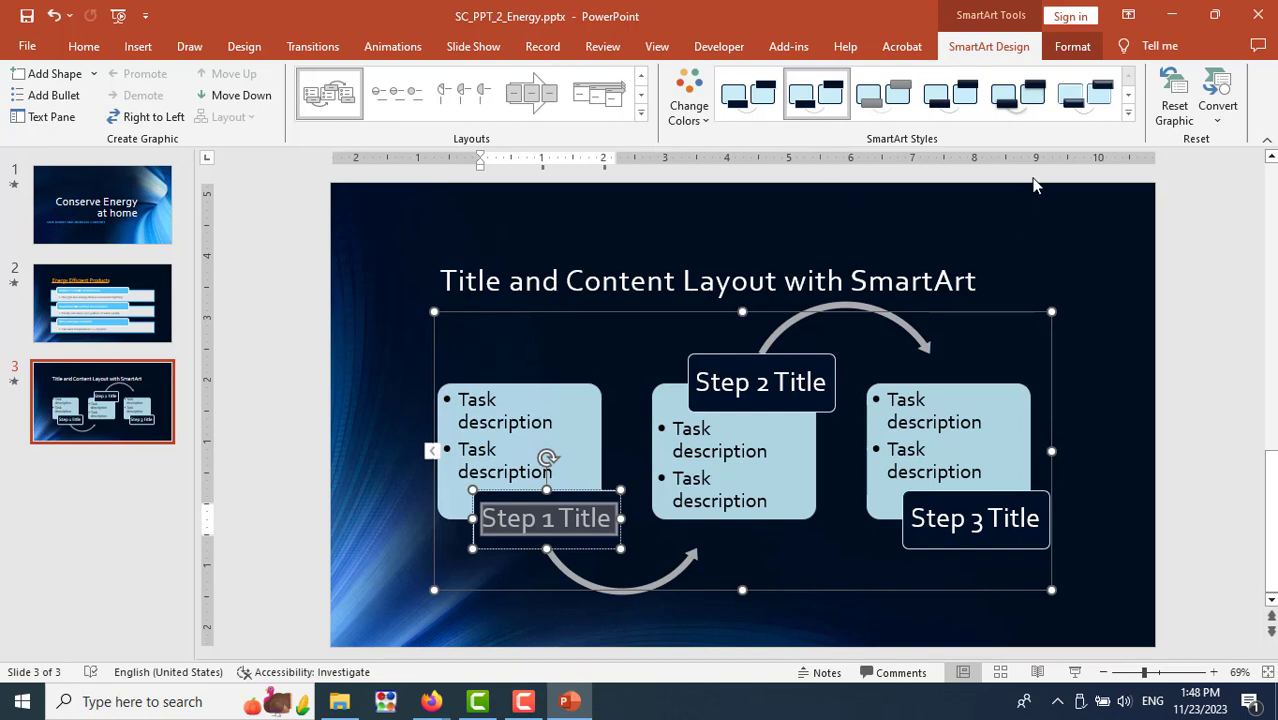
left_click(1070, 47)
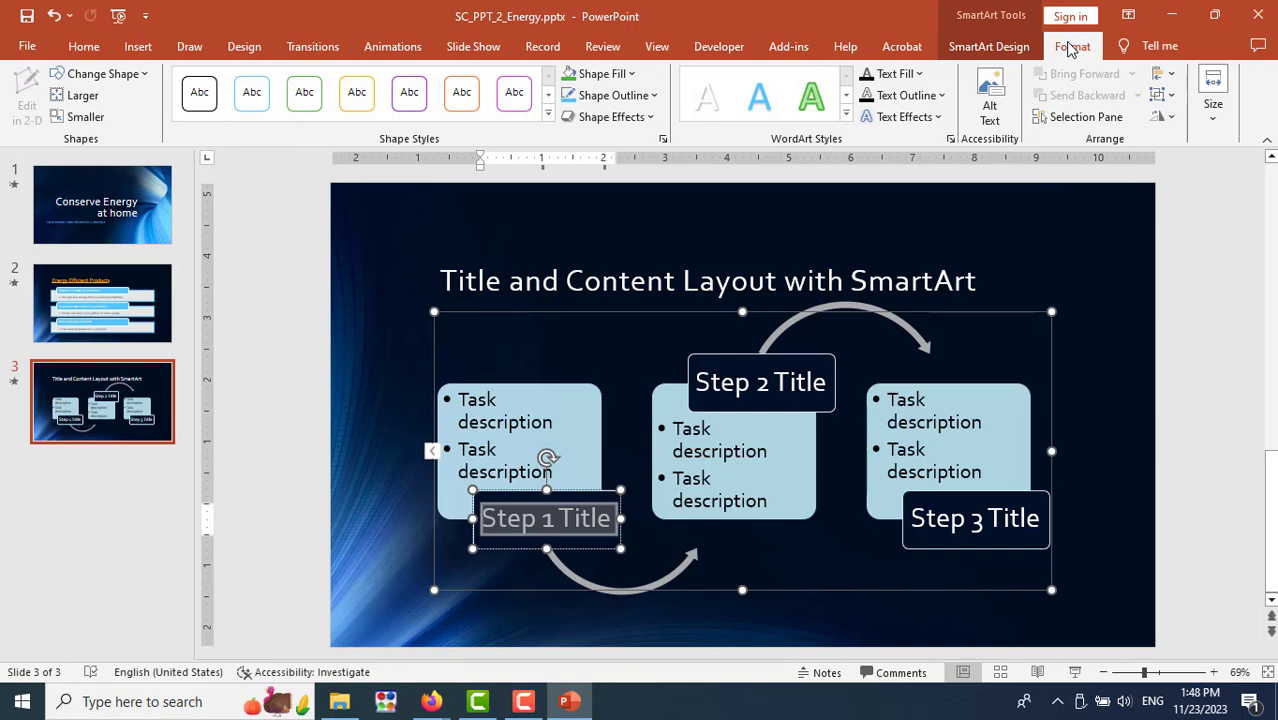
left_click(982, 50)
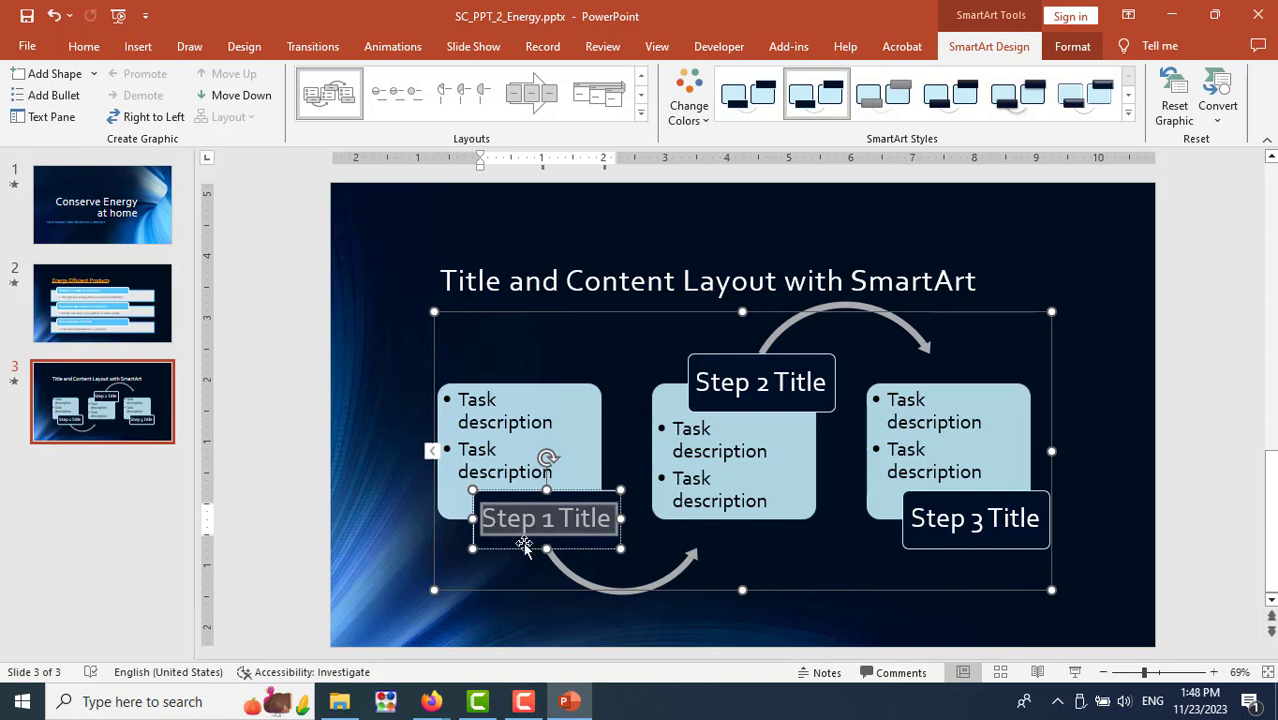
key("alt+Tab")
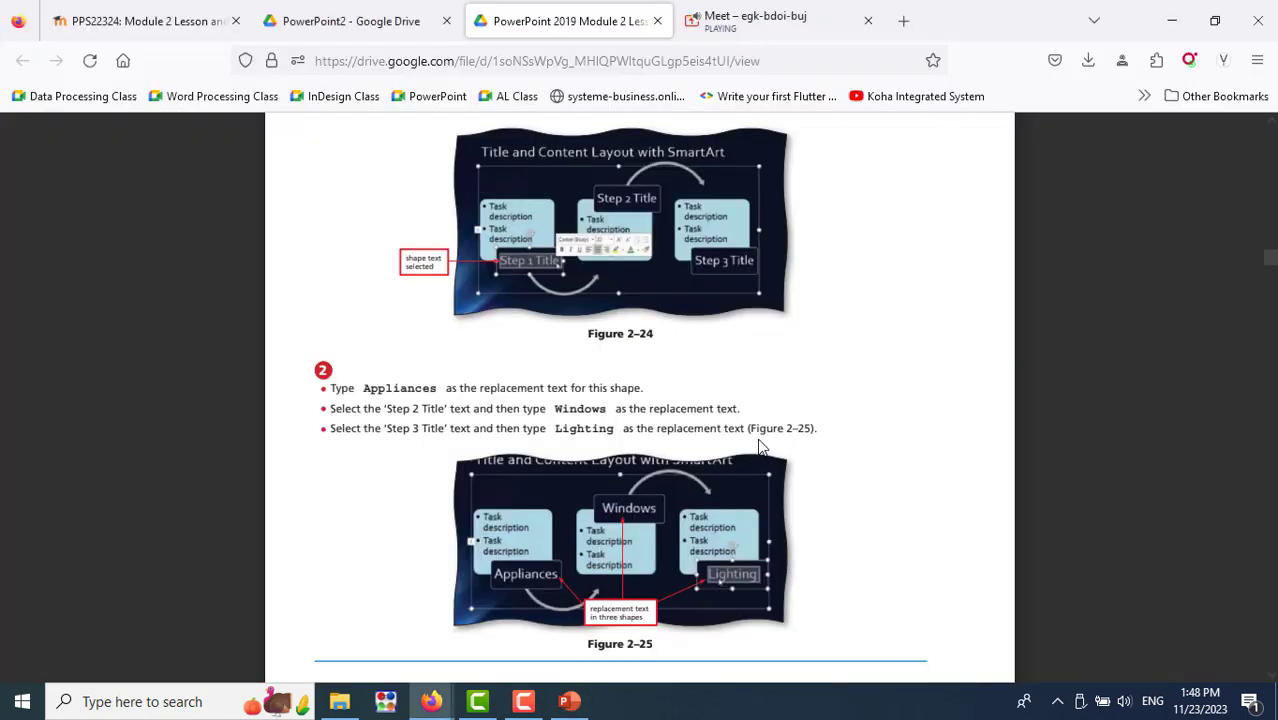
key("alt+Tab")
type("Ap")
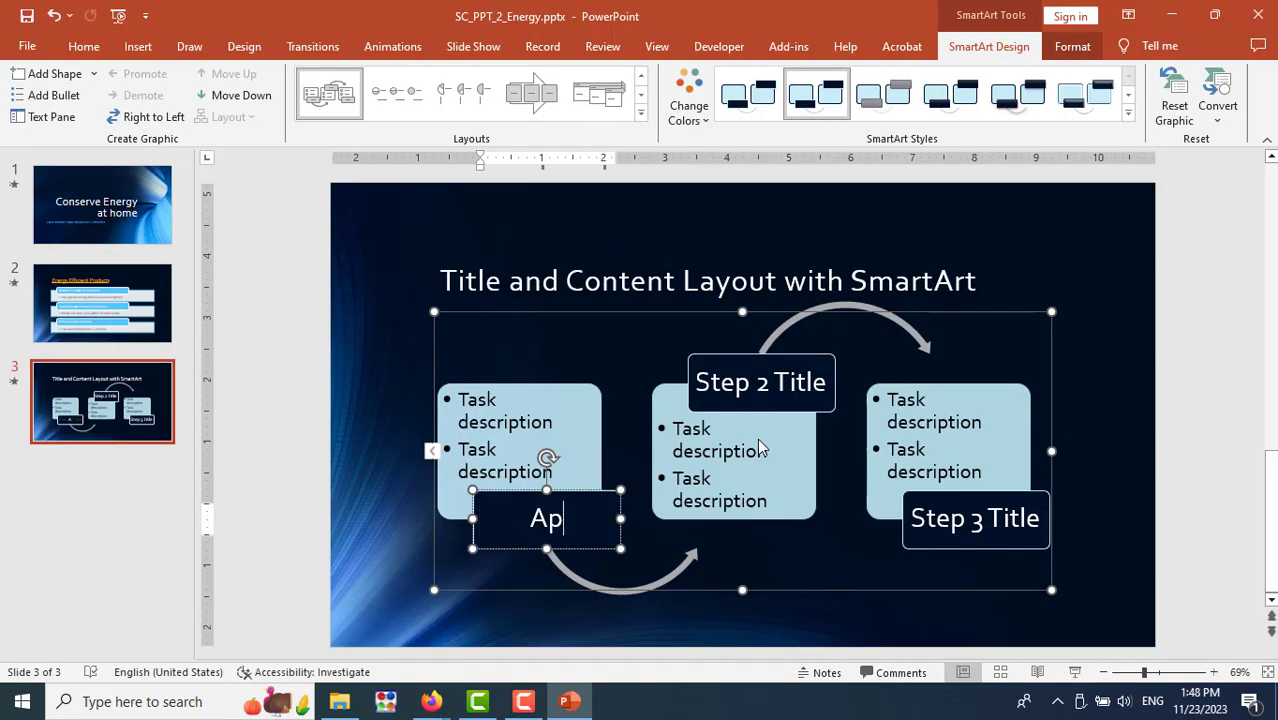
type("pliances")
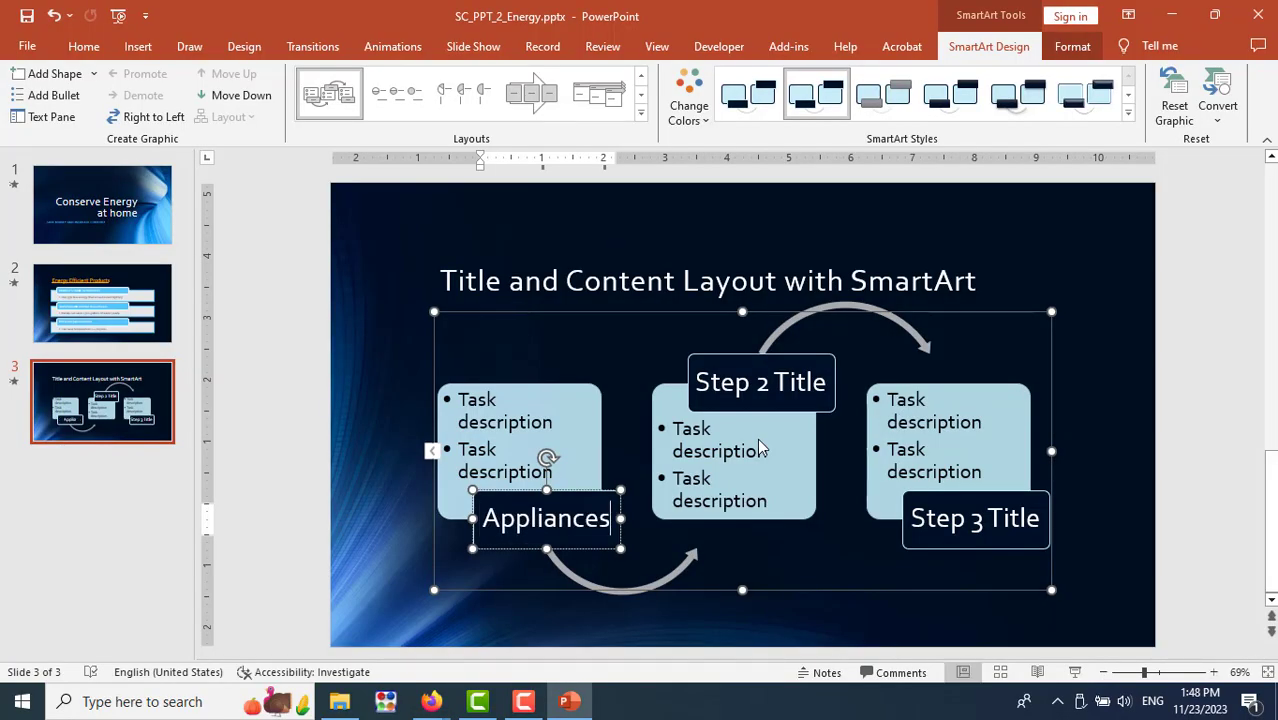
Retitle the Step 2 and Step 3 shapes as Windows and Lighting
left_click(775, 385)
triple_click(786, 390)
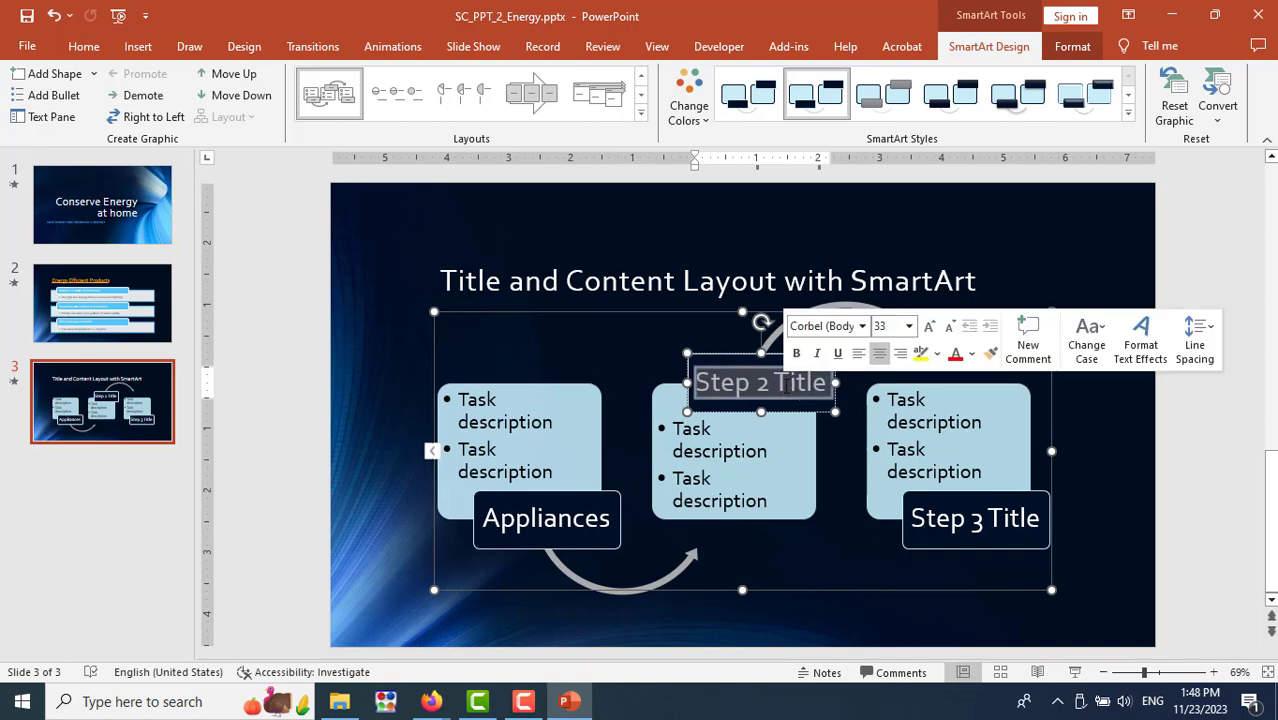
type("Windwos")
key("BackSpace")
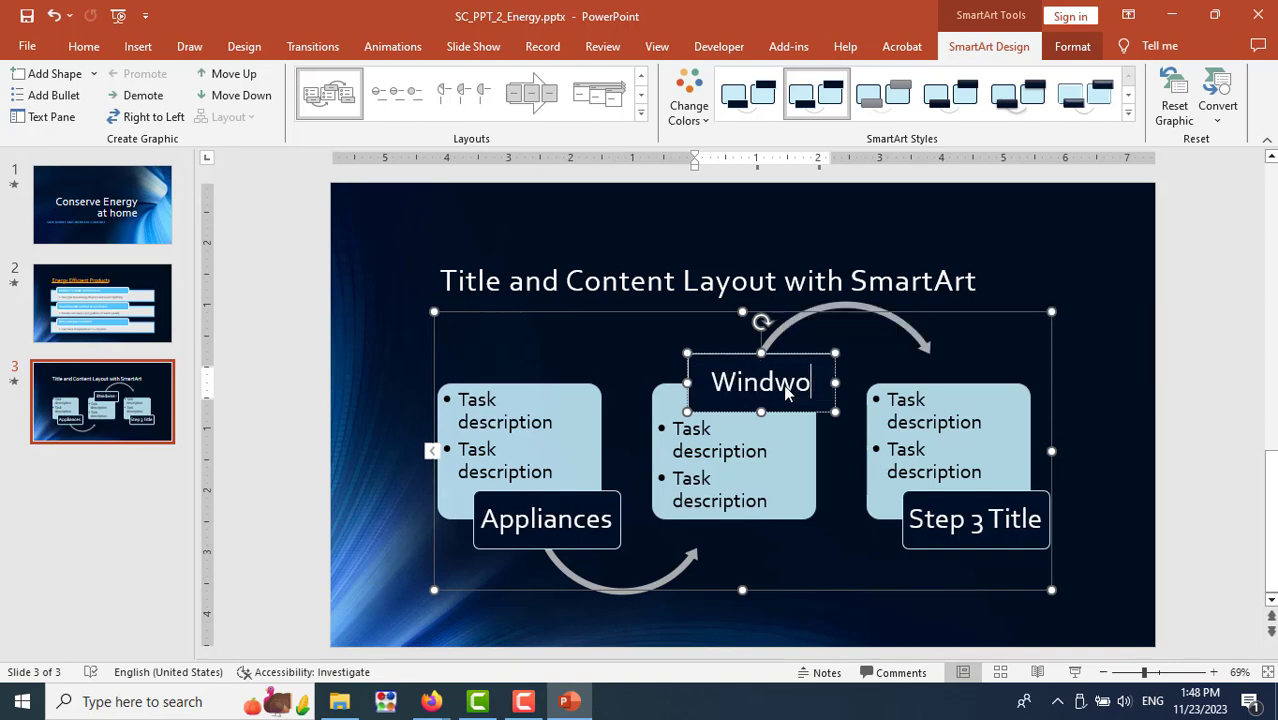
key("BackSpace")
key("BackSpace")
type("ows")
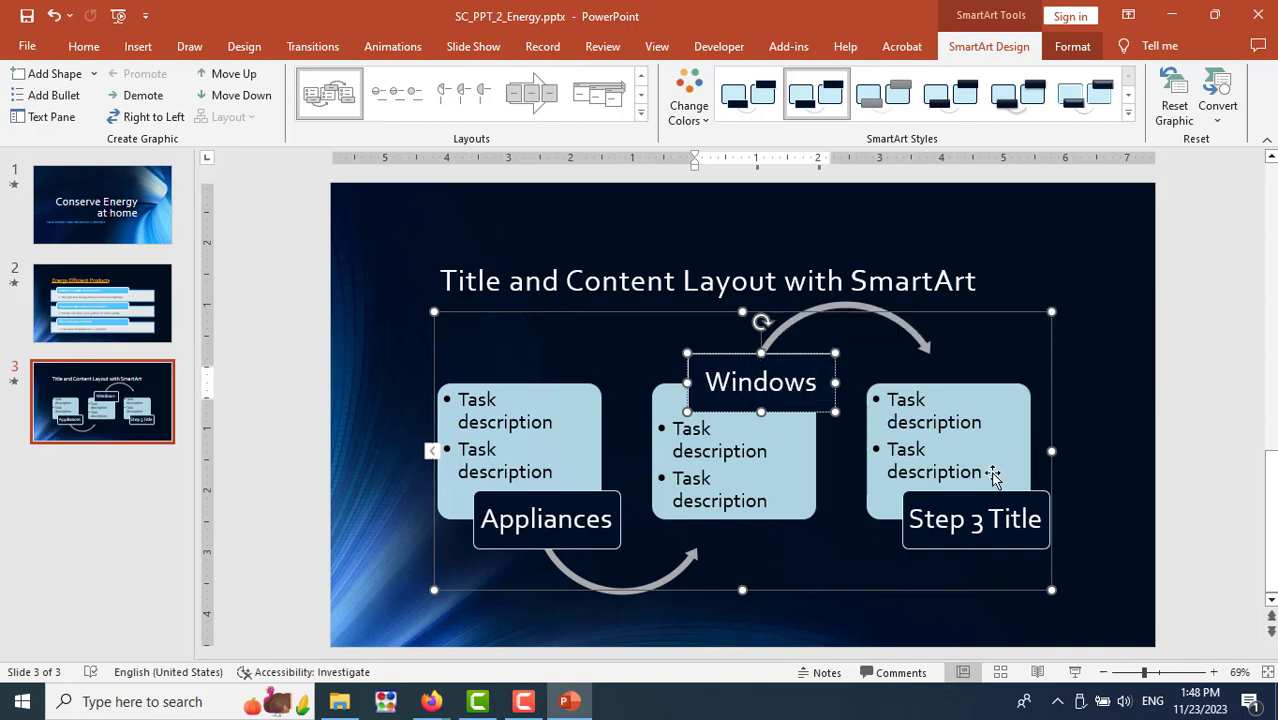
left_click(975, 518)
triple_click(975, 518)
type("L")
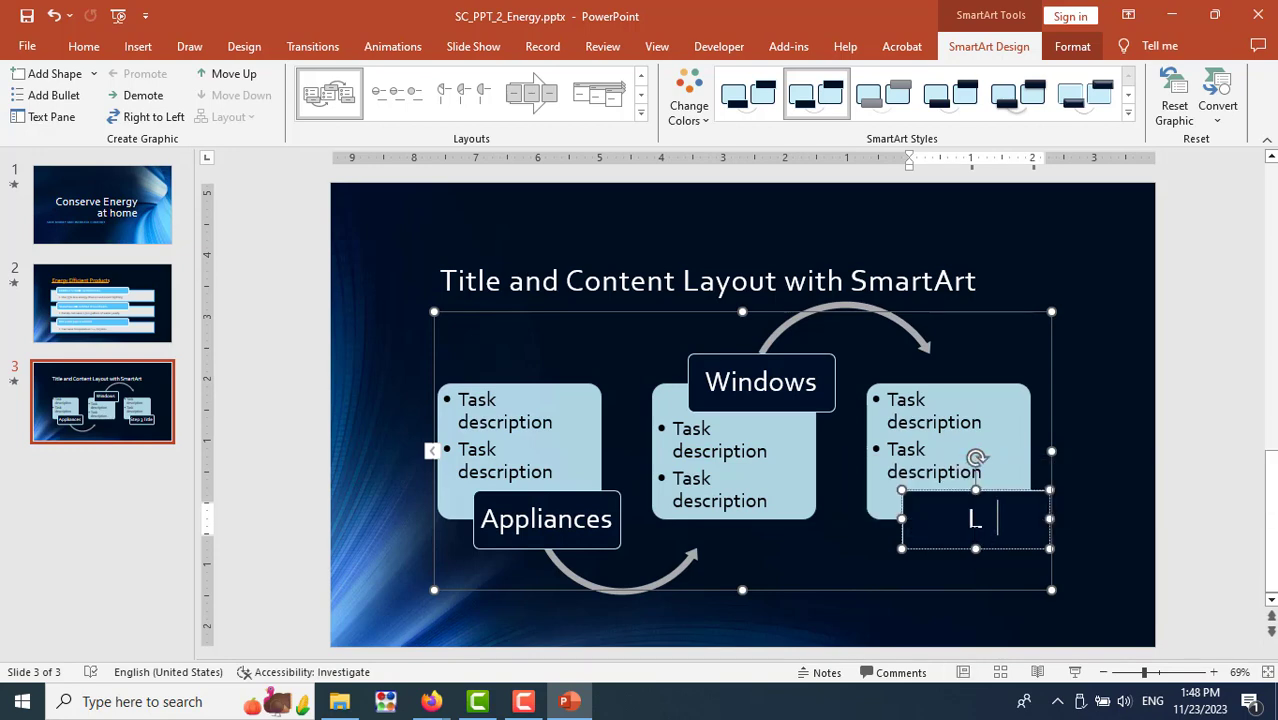
type("ighting")
key("alt+Tab")
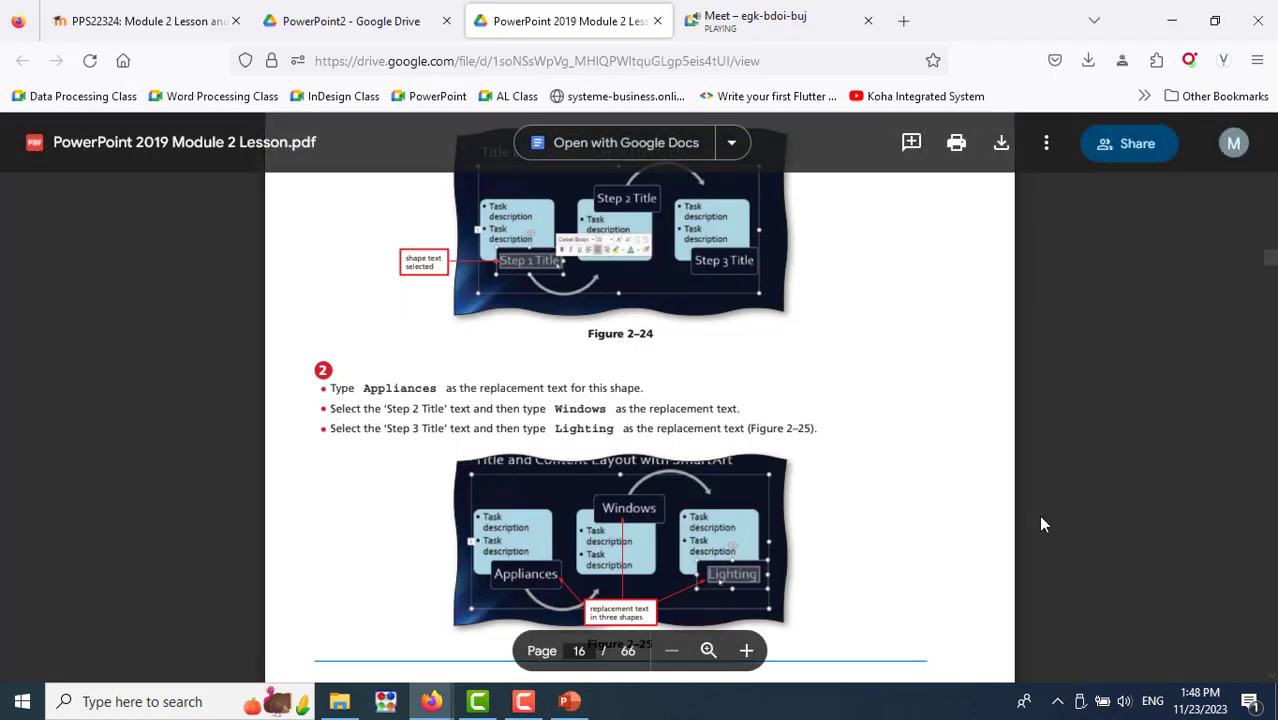
Scroll the lesson PDF to the To Edit SmartArt Bulleted Text section on page 17
scroll(1040, 522, "down", 3)
scroll(1040, 522, "down", 3)
scroll(1040, 524, "down", 3)
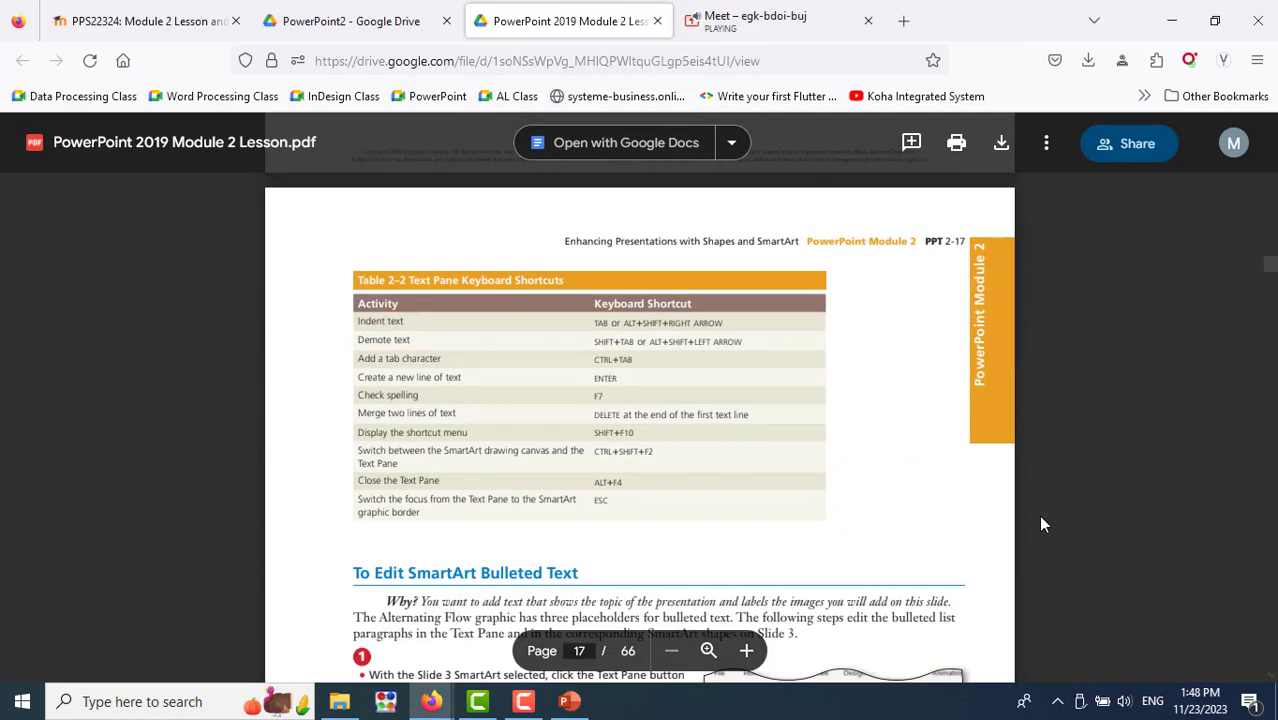
scroll(738, 434, "down", 3)
scroll(738, 434, "down", 3)
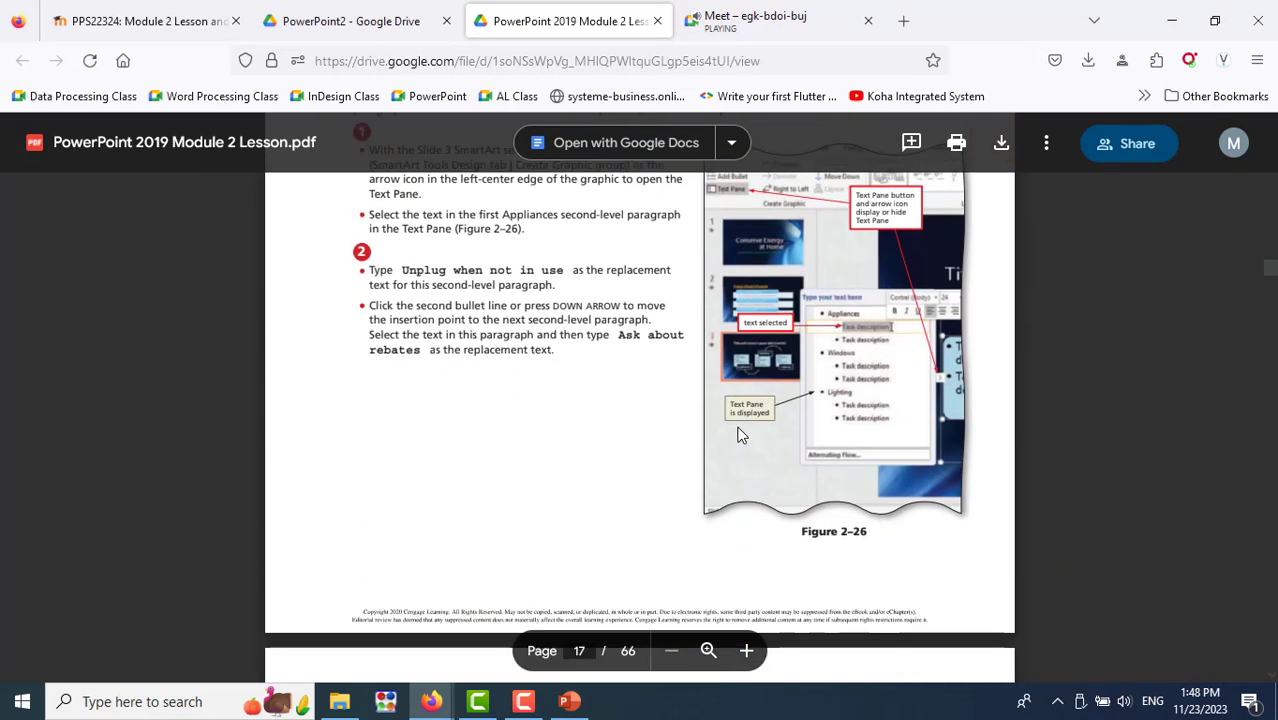
scroll(738, 434, "up", 3)
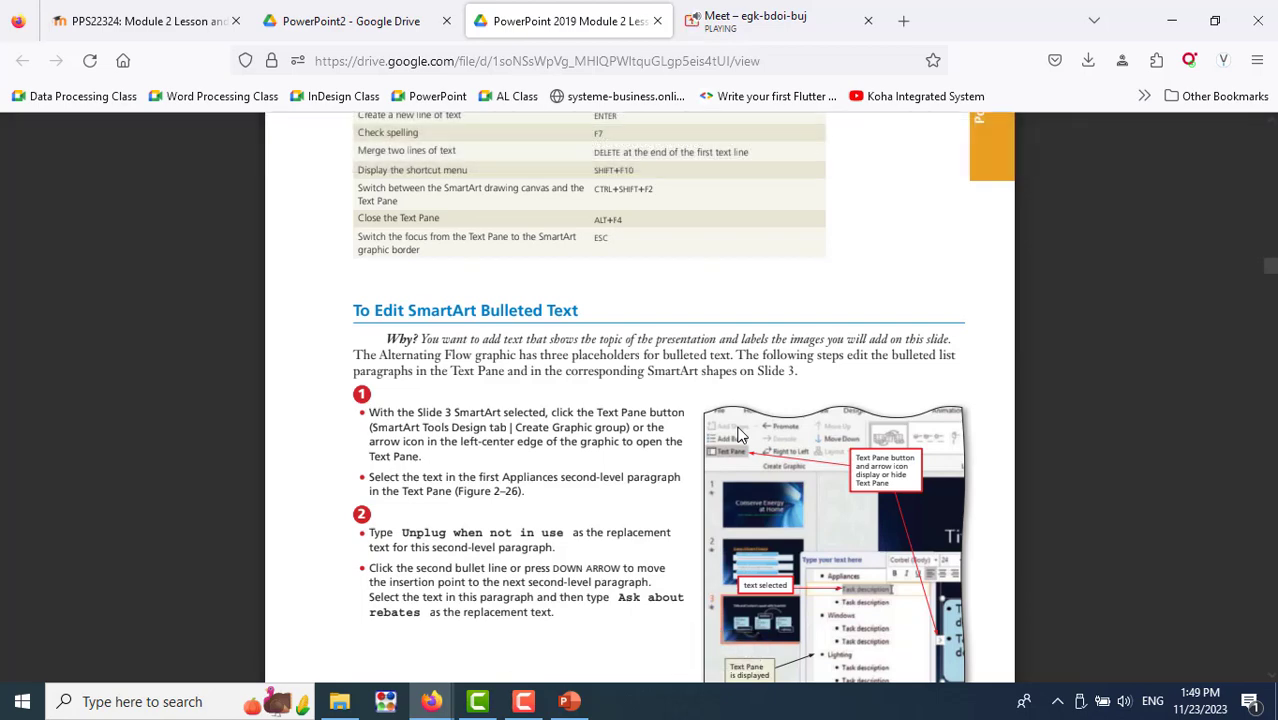
scroll(738, 434, "down", 3)
scroll(738, 434, "up", 3)
Open the SmartArt Text Pane and move to the Appliances line
left_click(572, 704)
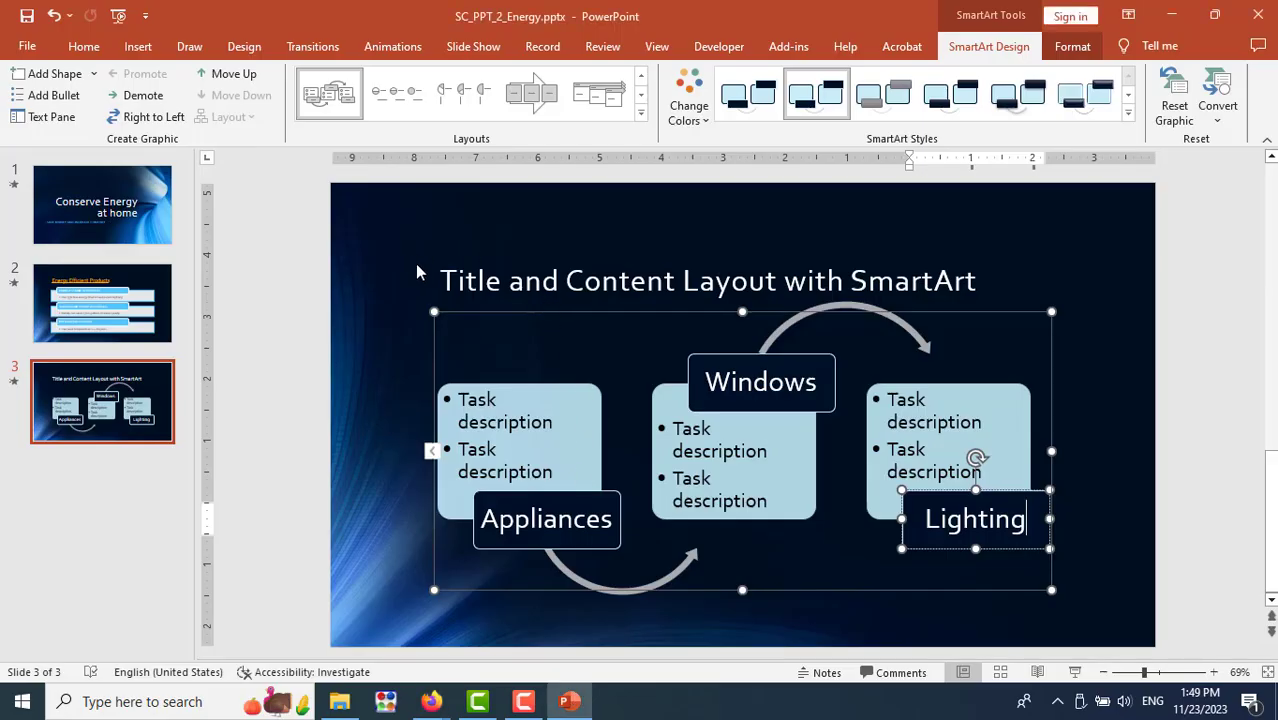
left_click(54, 118)
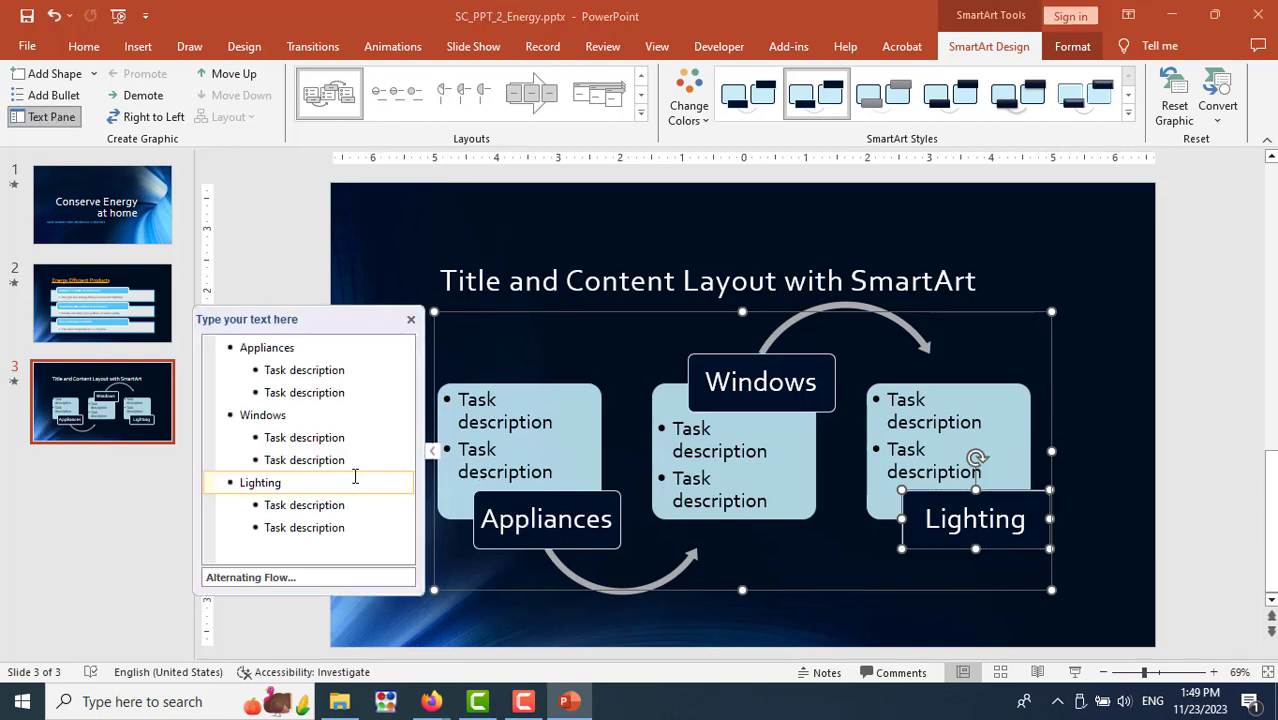
left_click(266, 350)
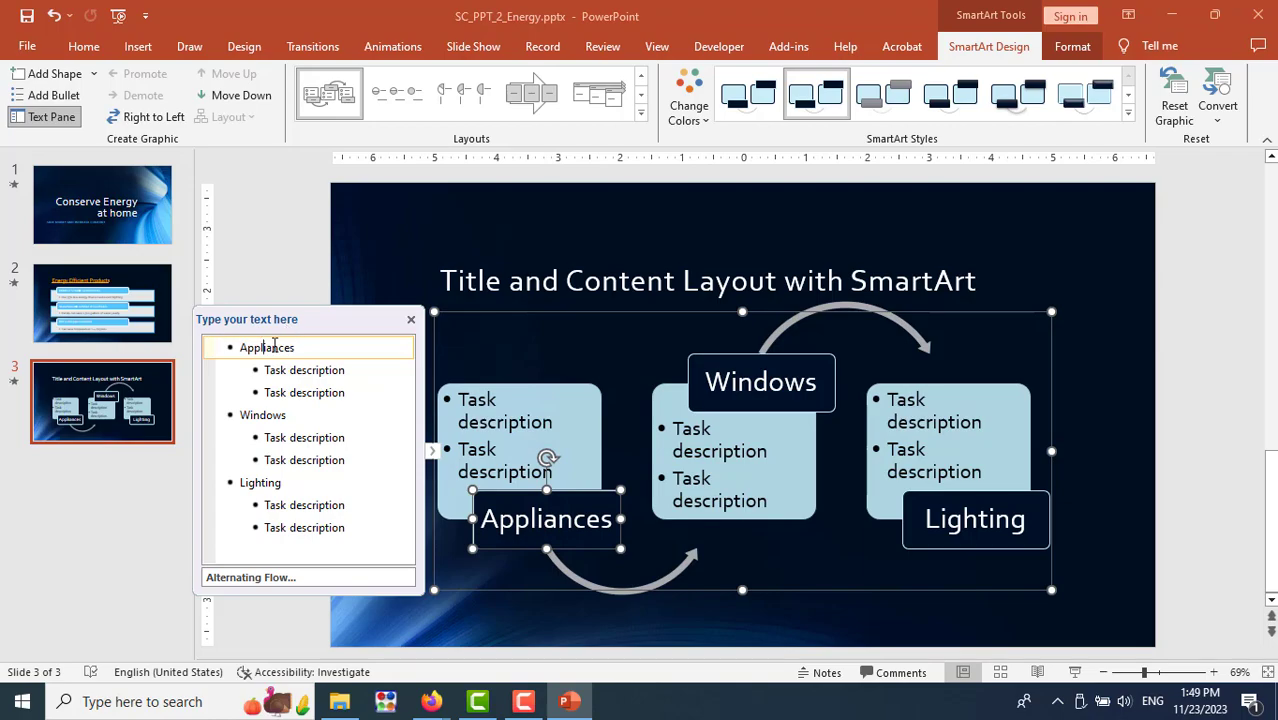
key("alt+Tab")
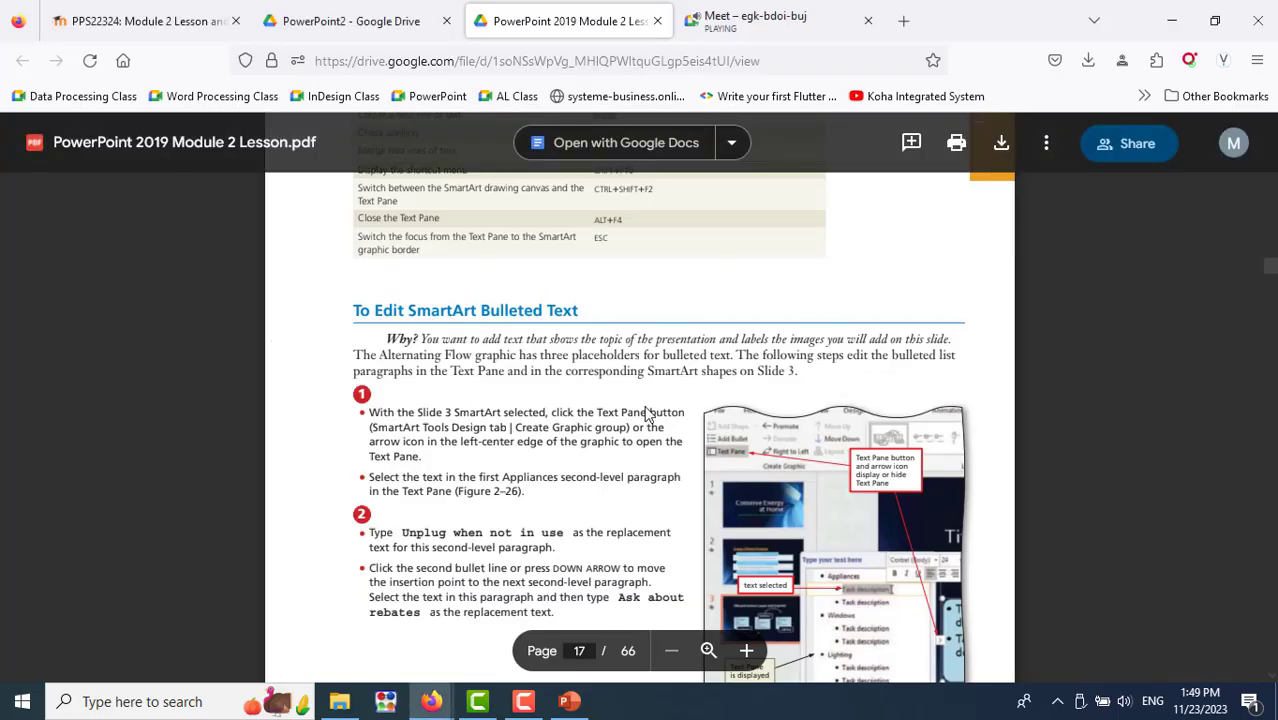
scroll(646, 414, "down", 3)
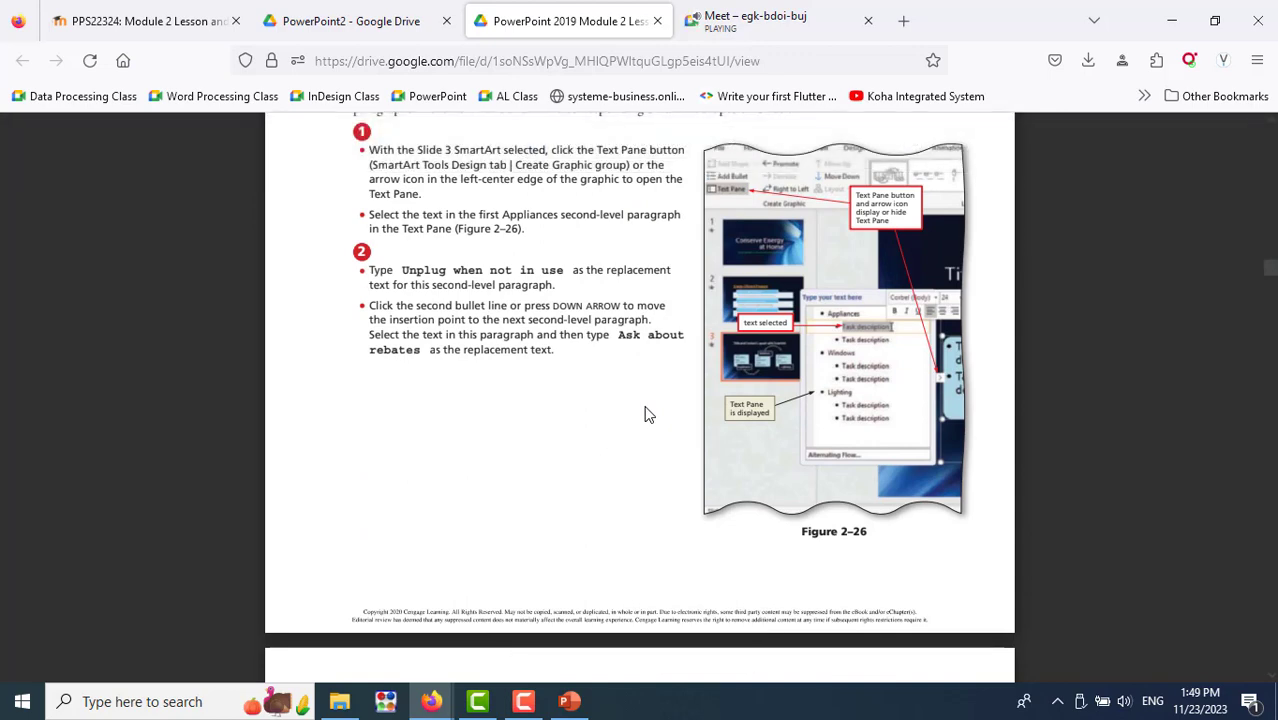
key("alt+Tab")
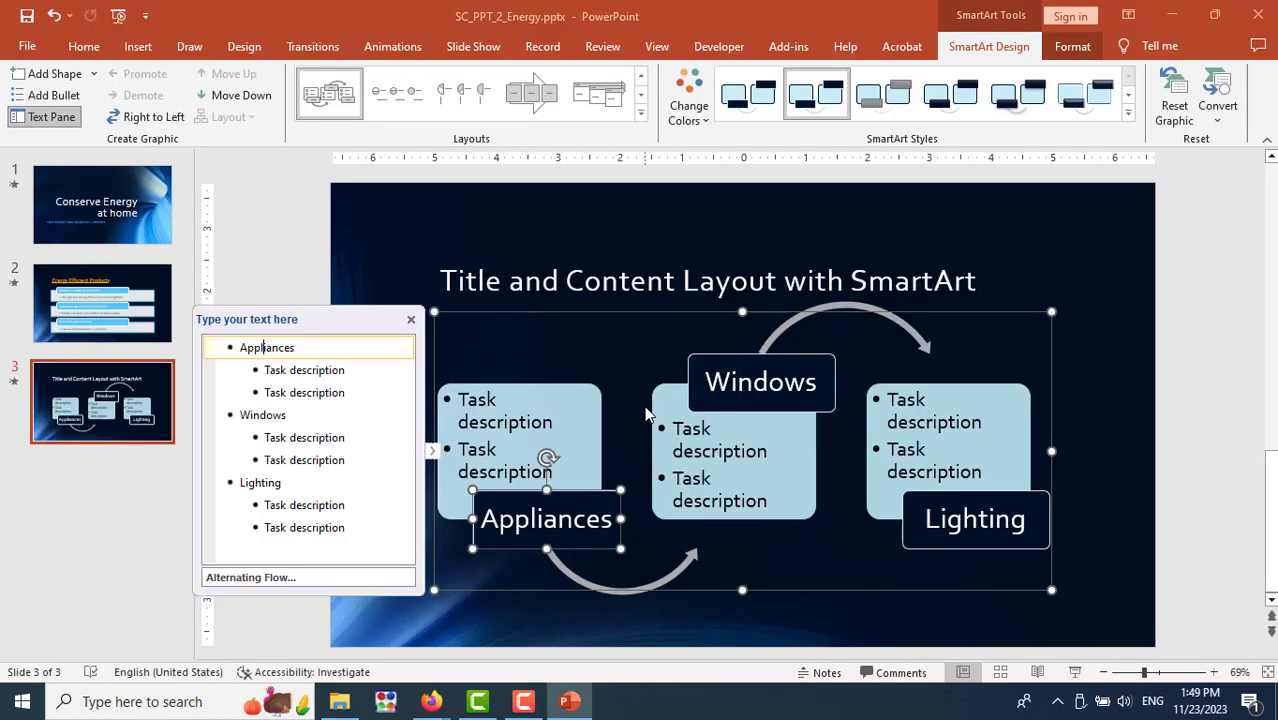
Replace the Appliances bullets with 'Unplug when not in use' and 'Ask about rebate'
left_click_drag(280, 370, 353, 370)
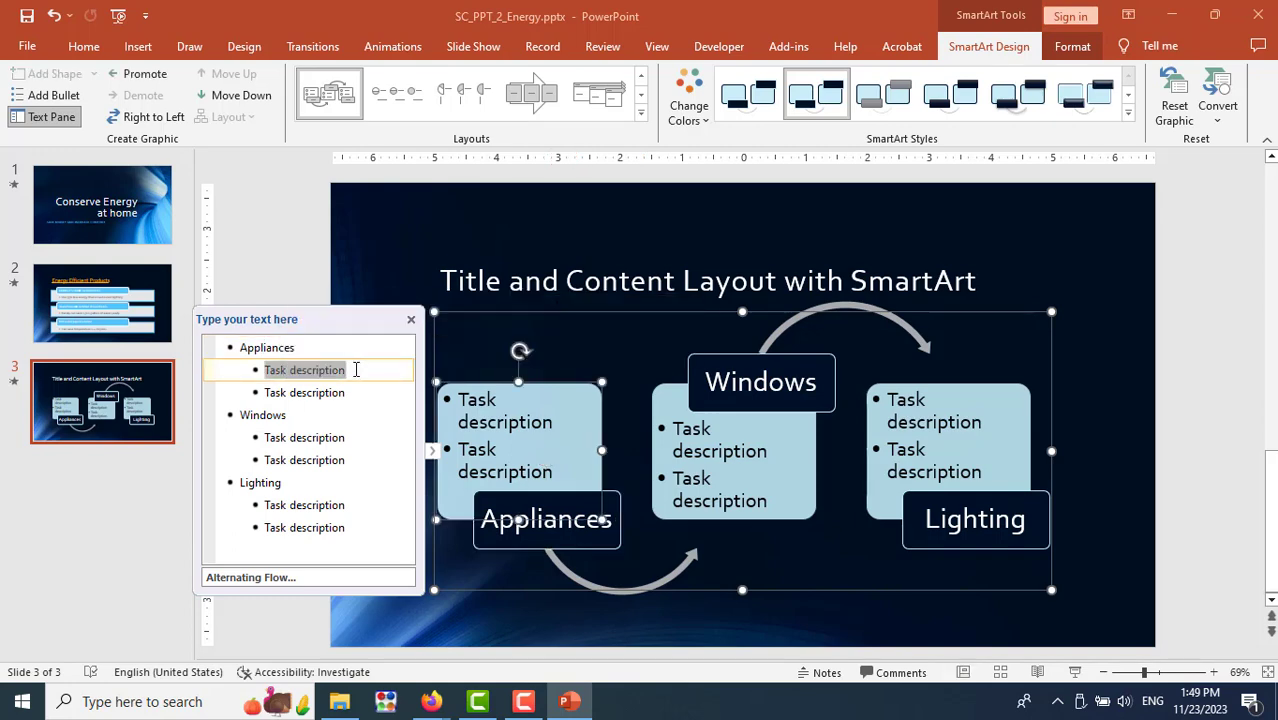
type("Unplug")
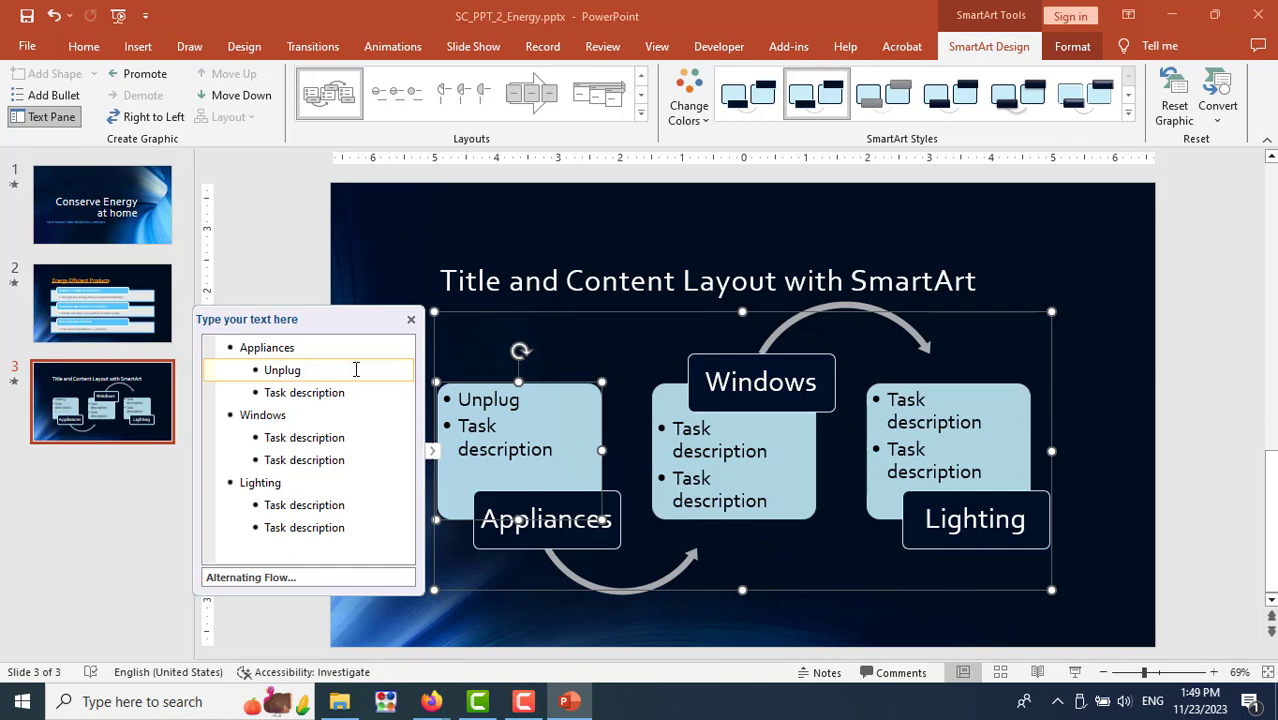
type(" when not in")
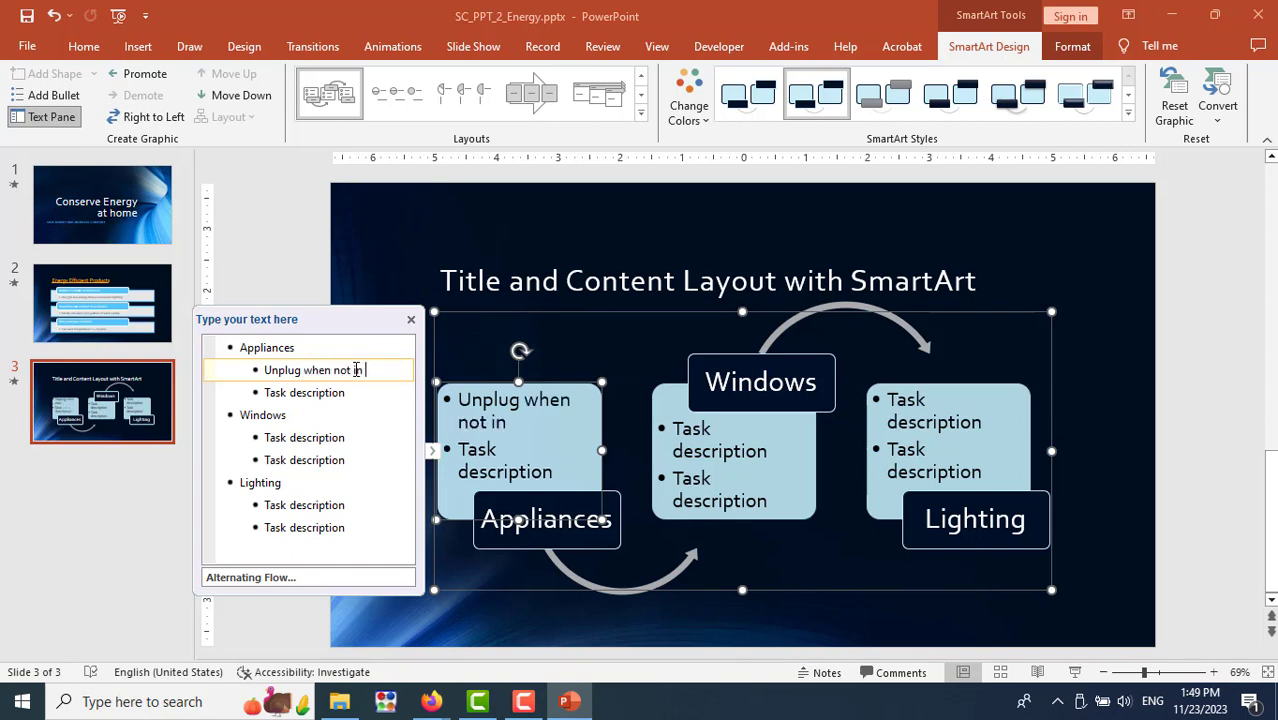
type(" use")
key("alt+Tab")
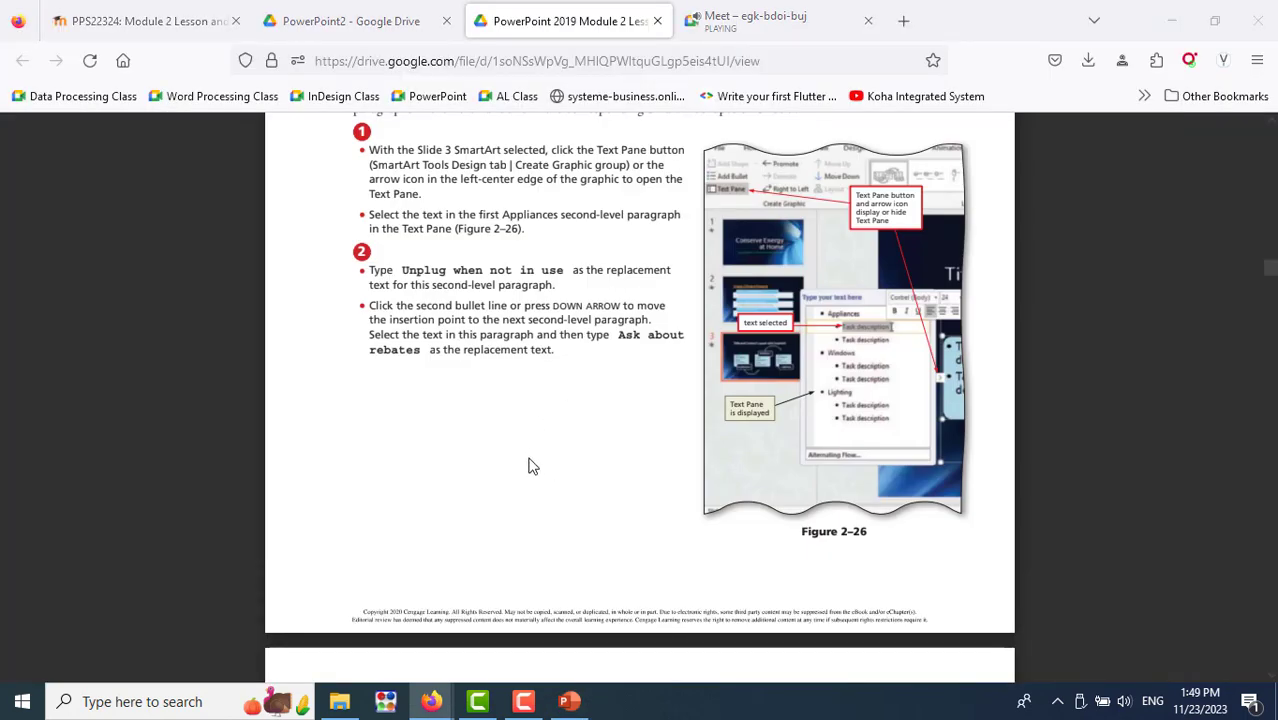
key("alt+Tab")
triple_click(316, 397)
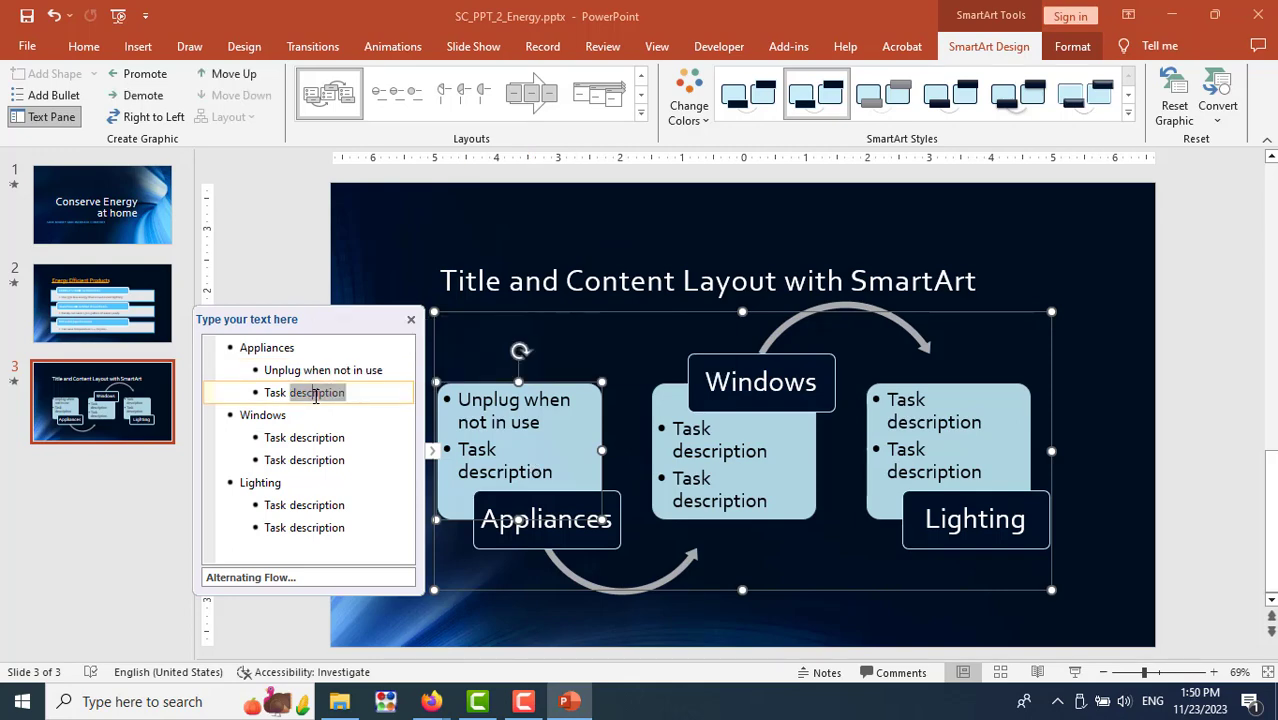
type("As")
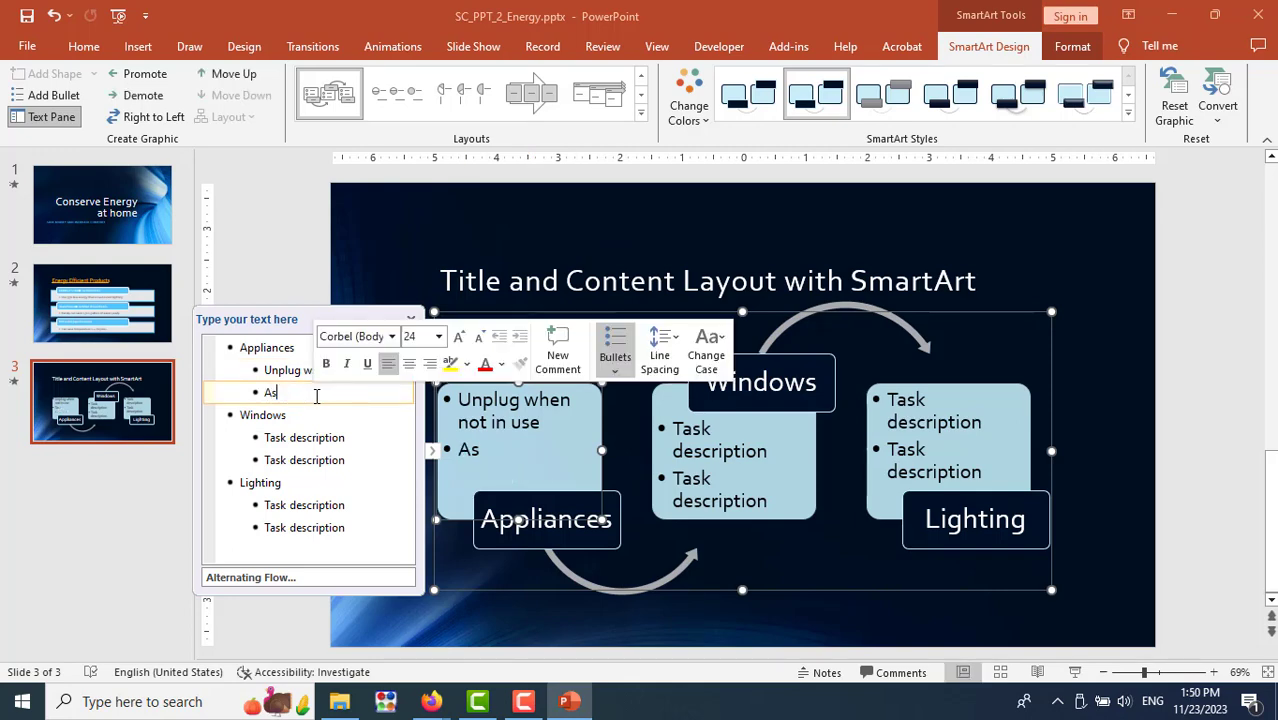
type("k about rebatr")
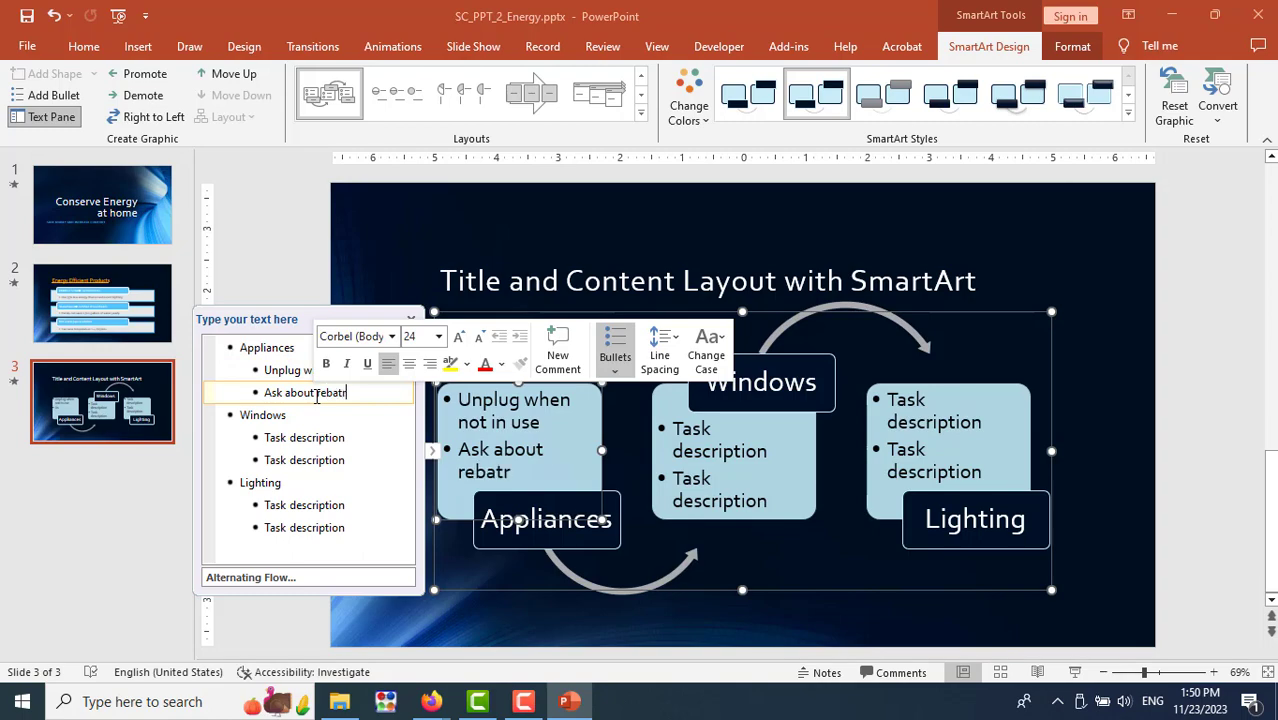
type("e")
key("BackSpace")
key("BackSpace")
type("e")
key("alt+Tab")
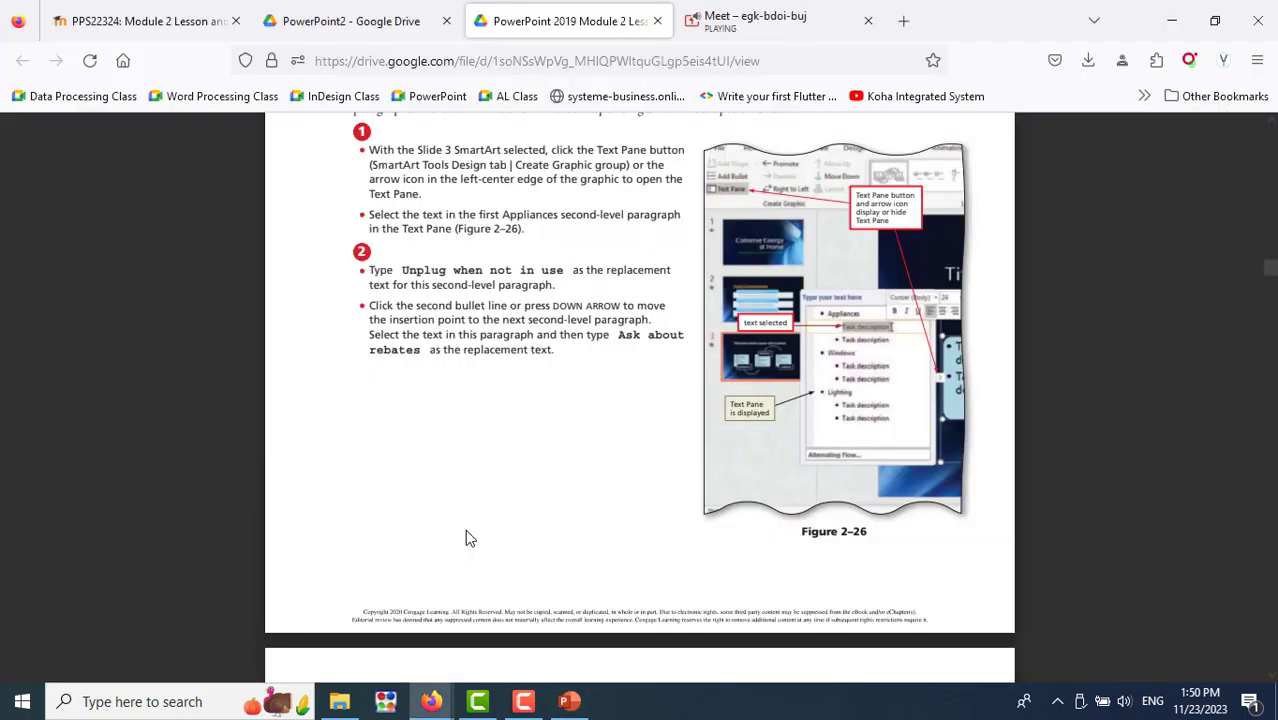
scroll(465, 529, "down", 5)
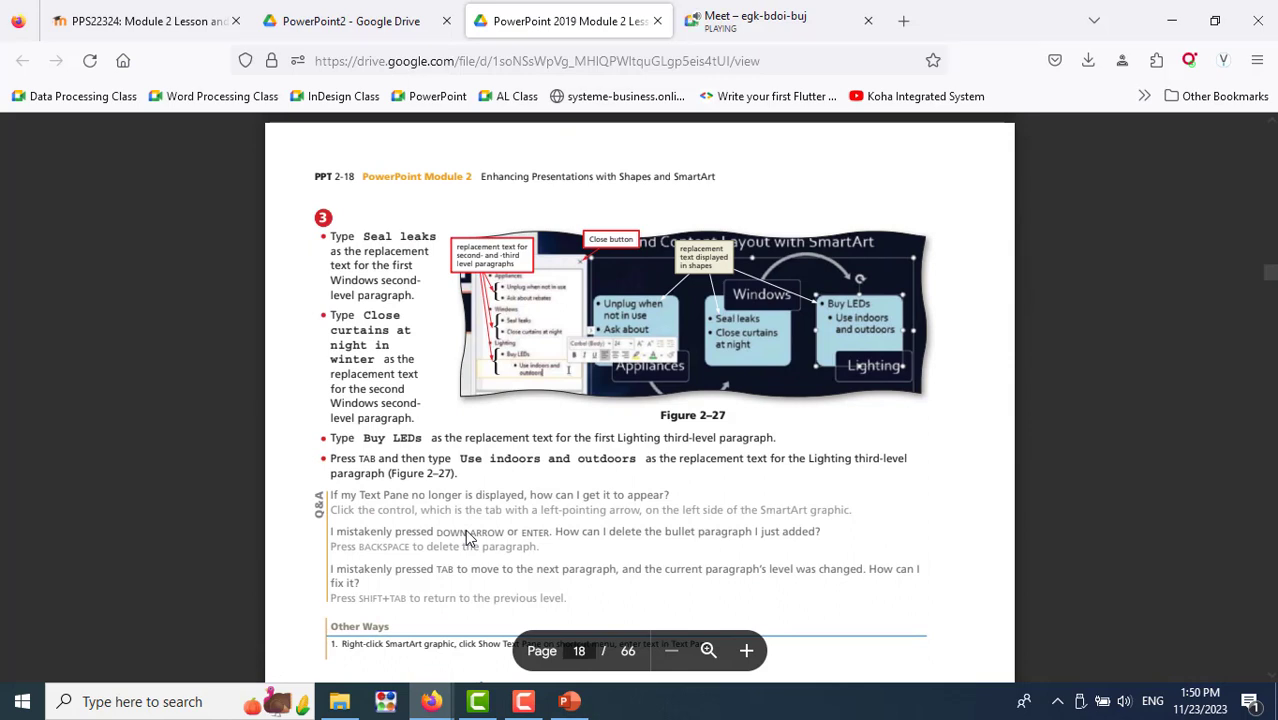
key("alt+Tab")
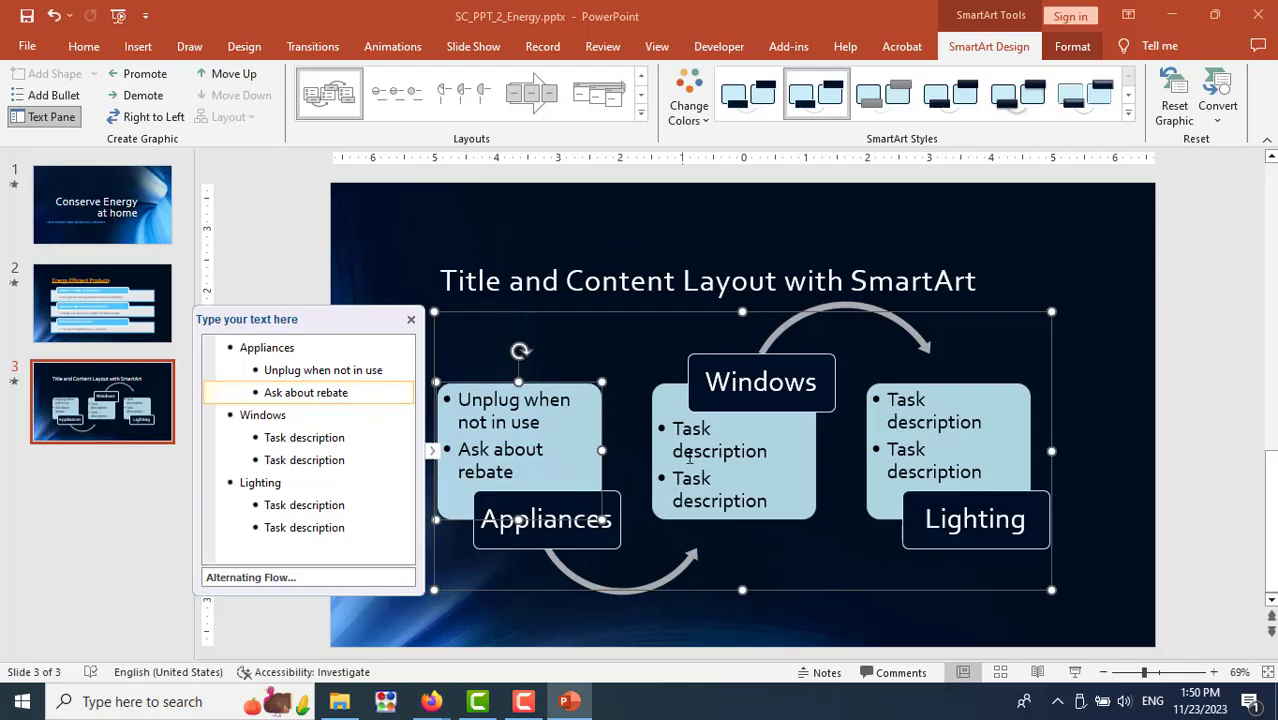
Change the first Windows bullet to 'Seal leaks'
double_click(693, 451)
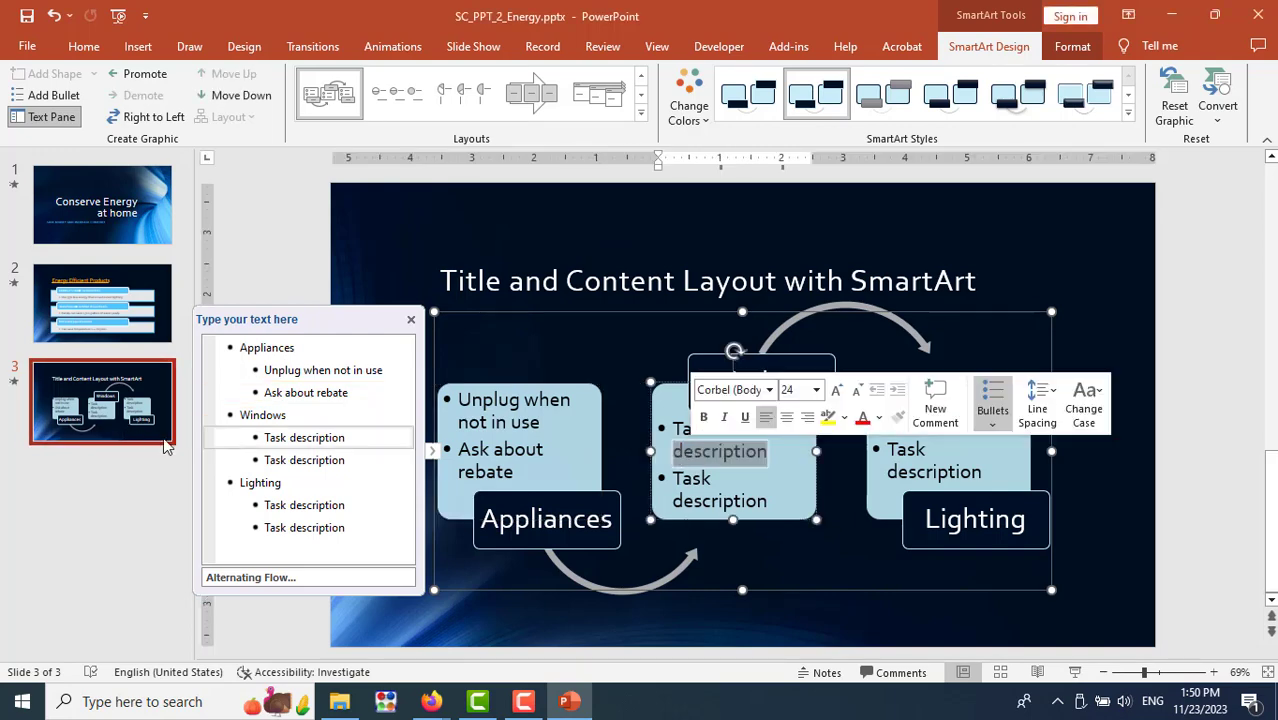
left_click(305, 440)
triple_click(305, 440)
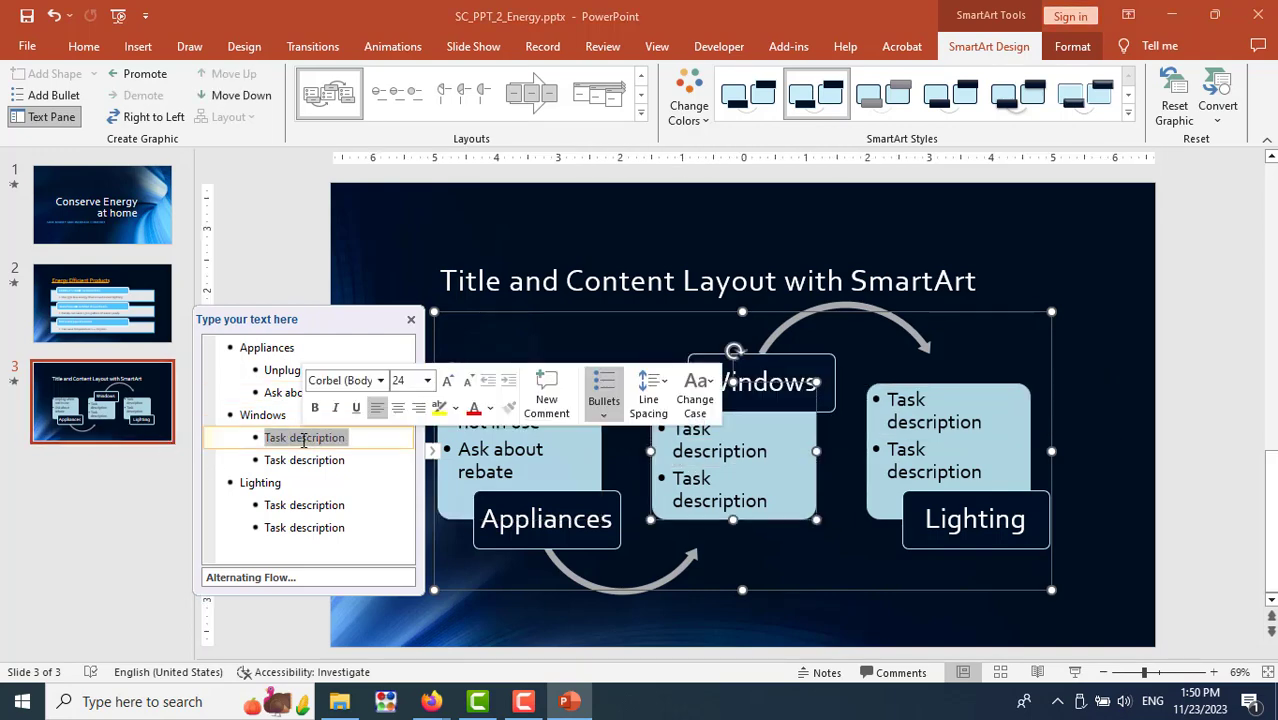
type("Seals")
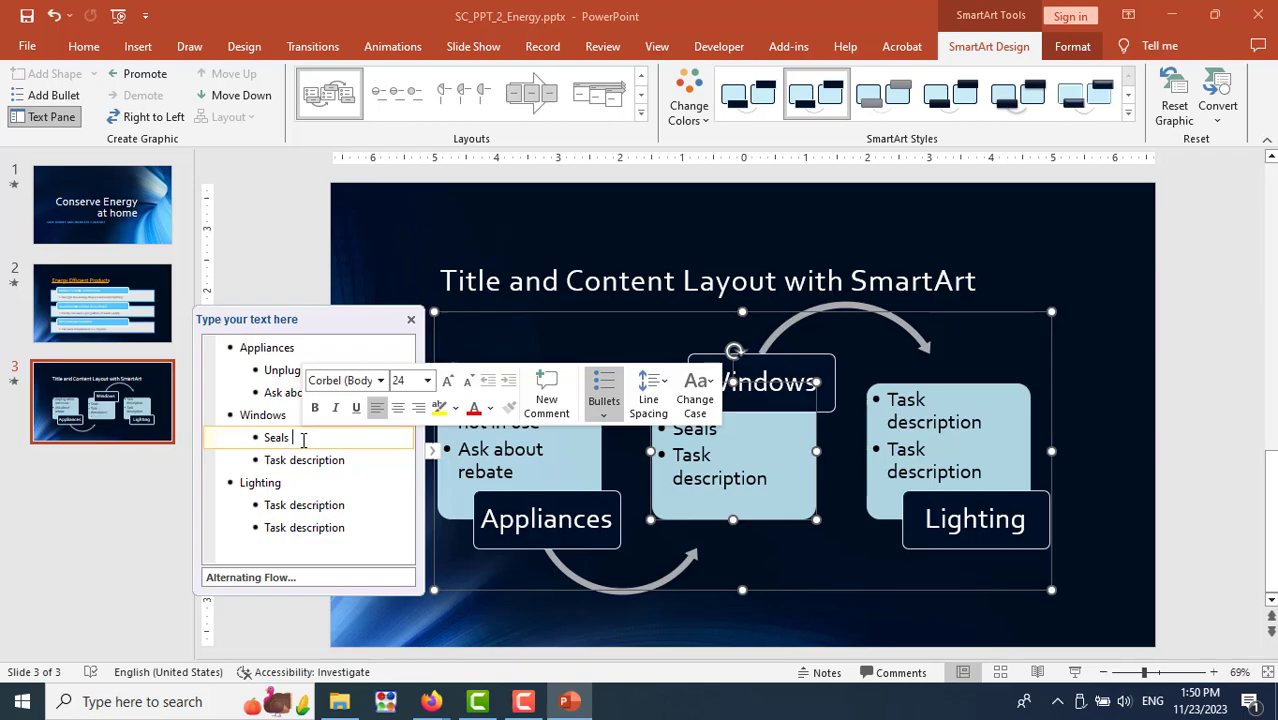
type(" leak")
key("alt+Tab")
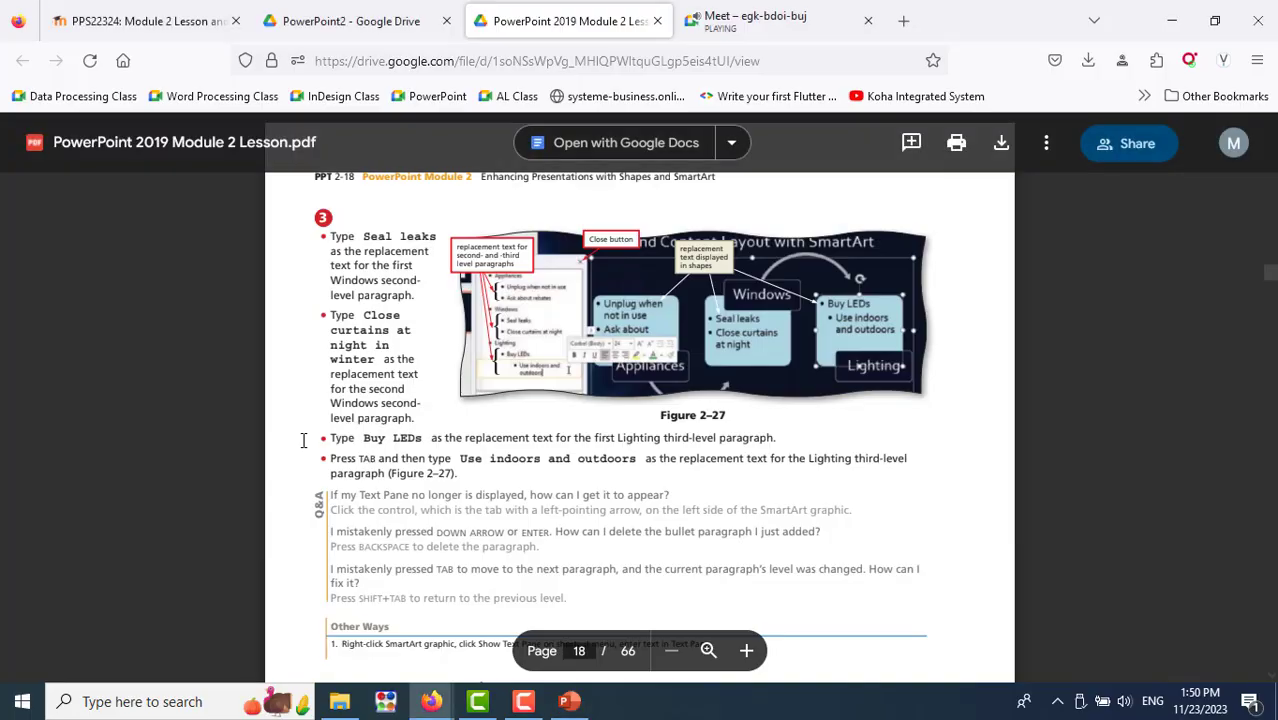
key("alt+Tab")
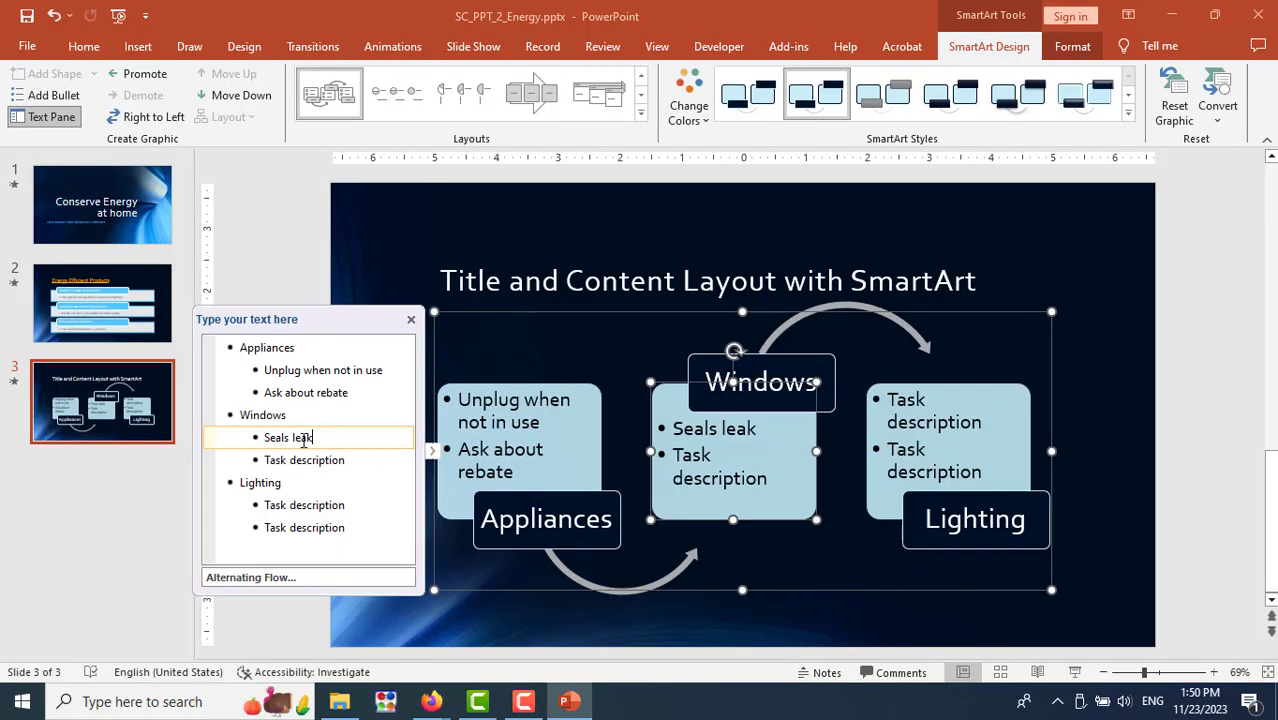
type("s")
key("alt+Tab")
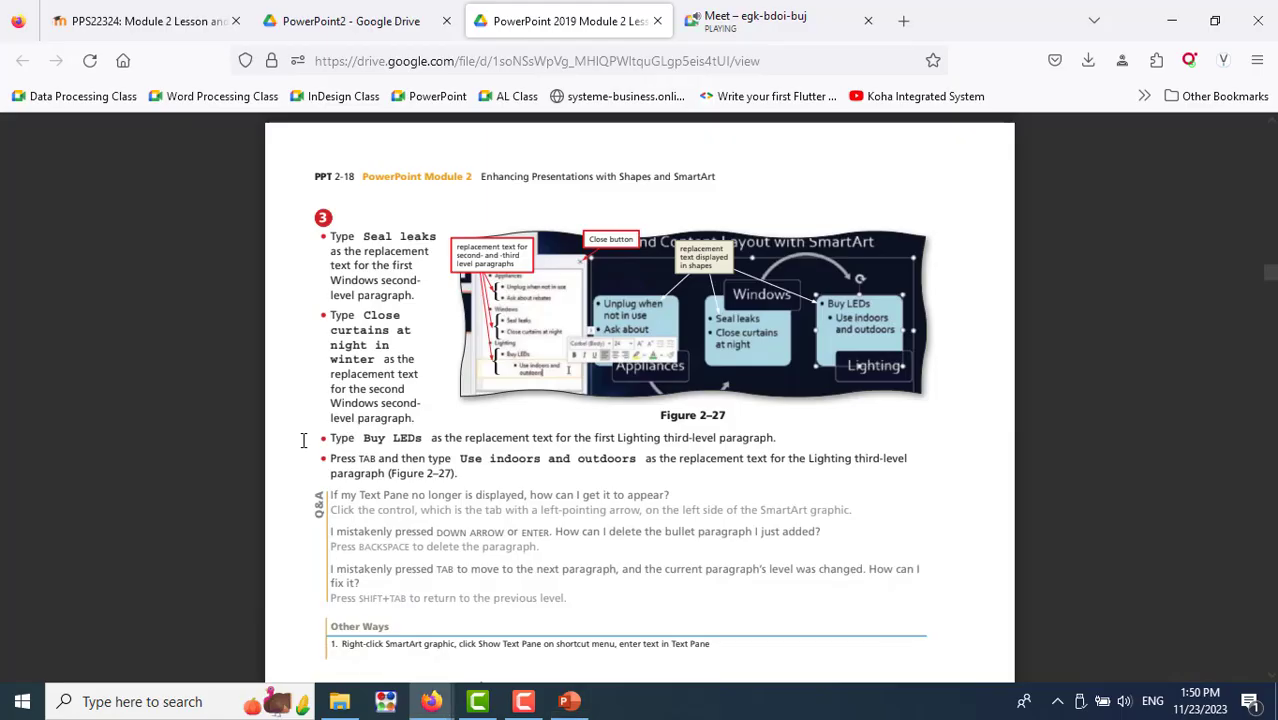
key("alt+Tab")
Set the second Windows bullet to 'Close curtains at night in winter'
triple_click(298, 463)
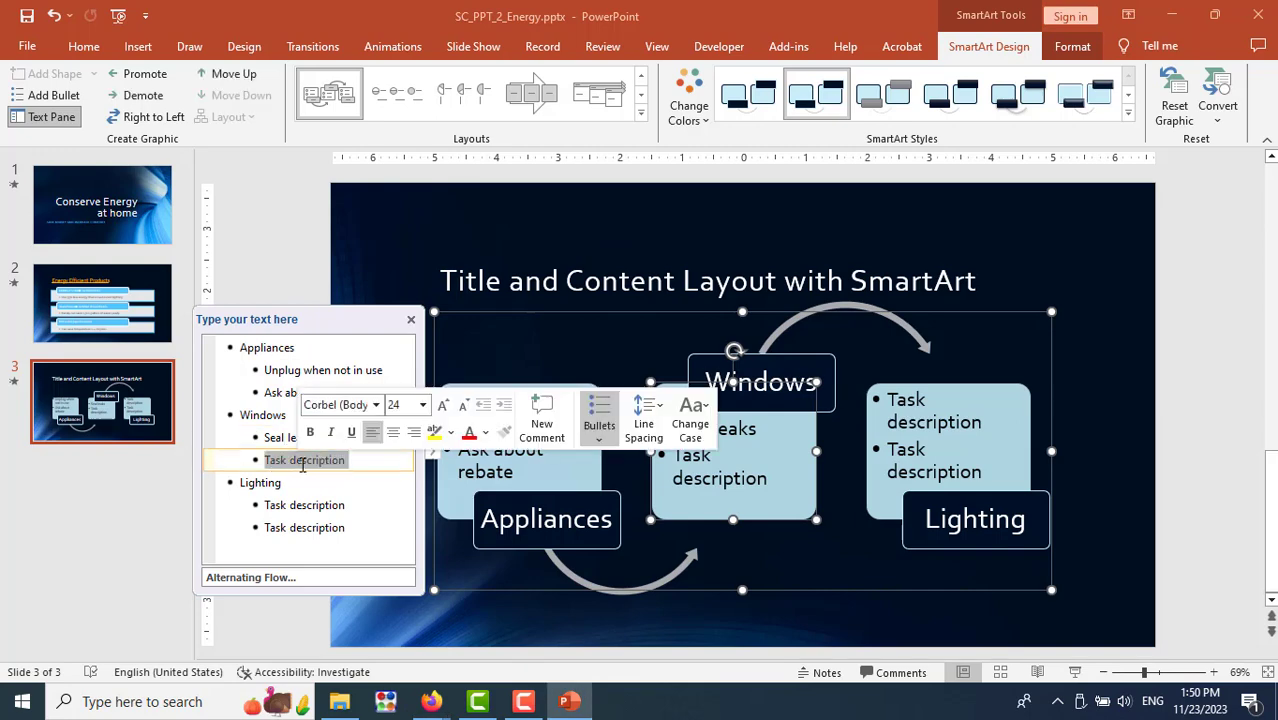
type("Close ")
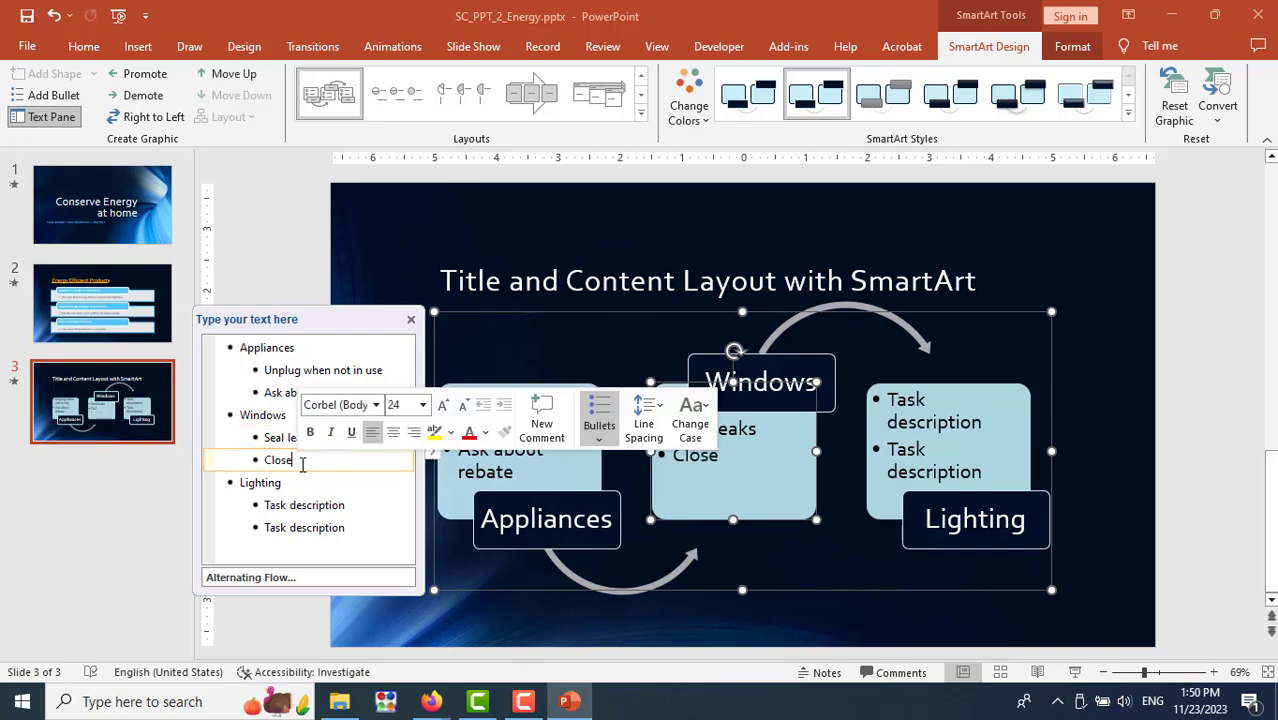
type("curtain")
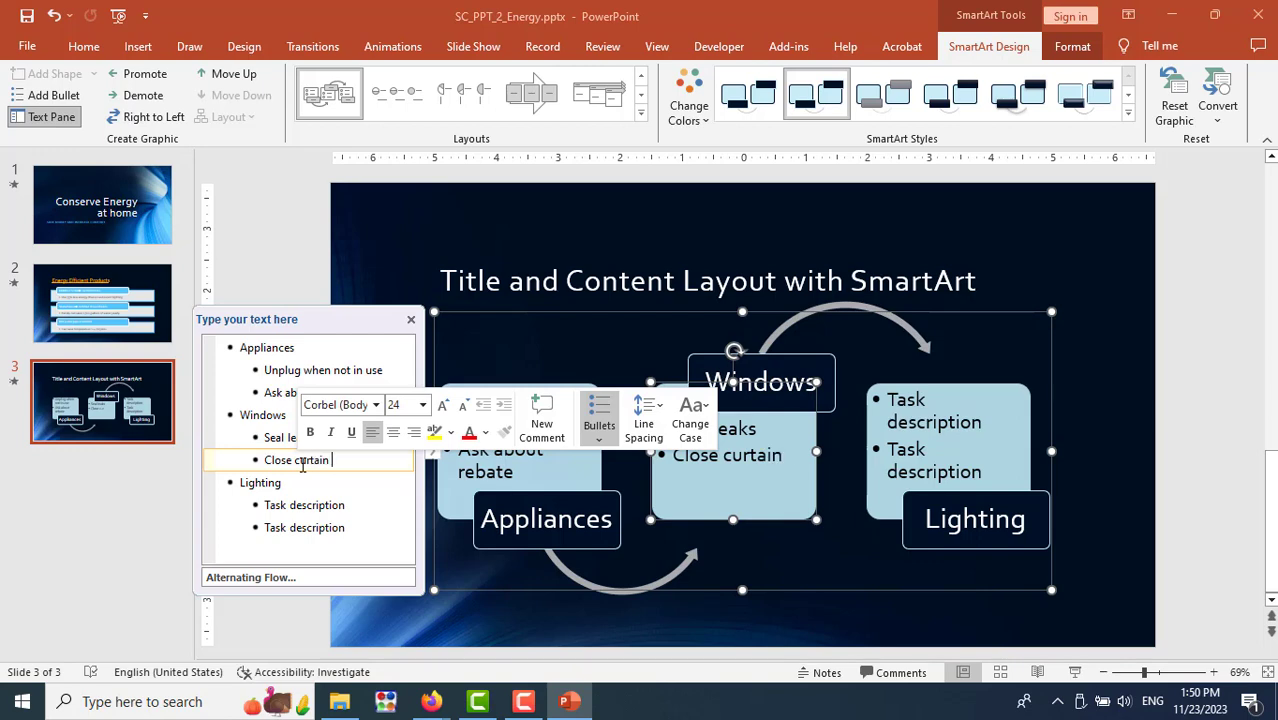
type(" at night in ")
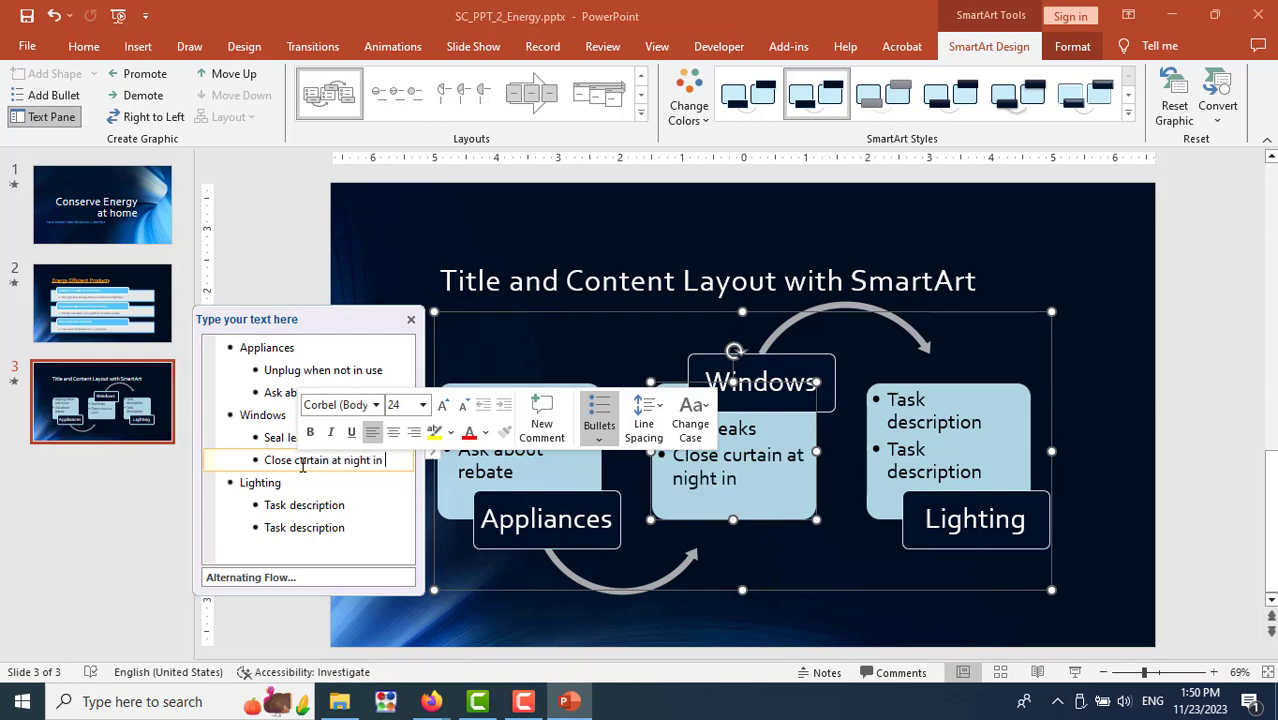
type("winter")
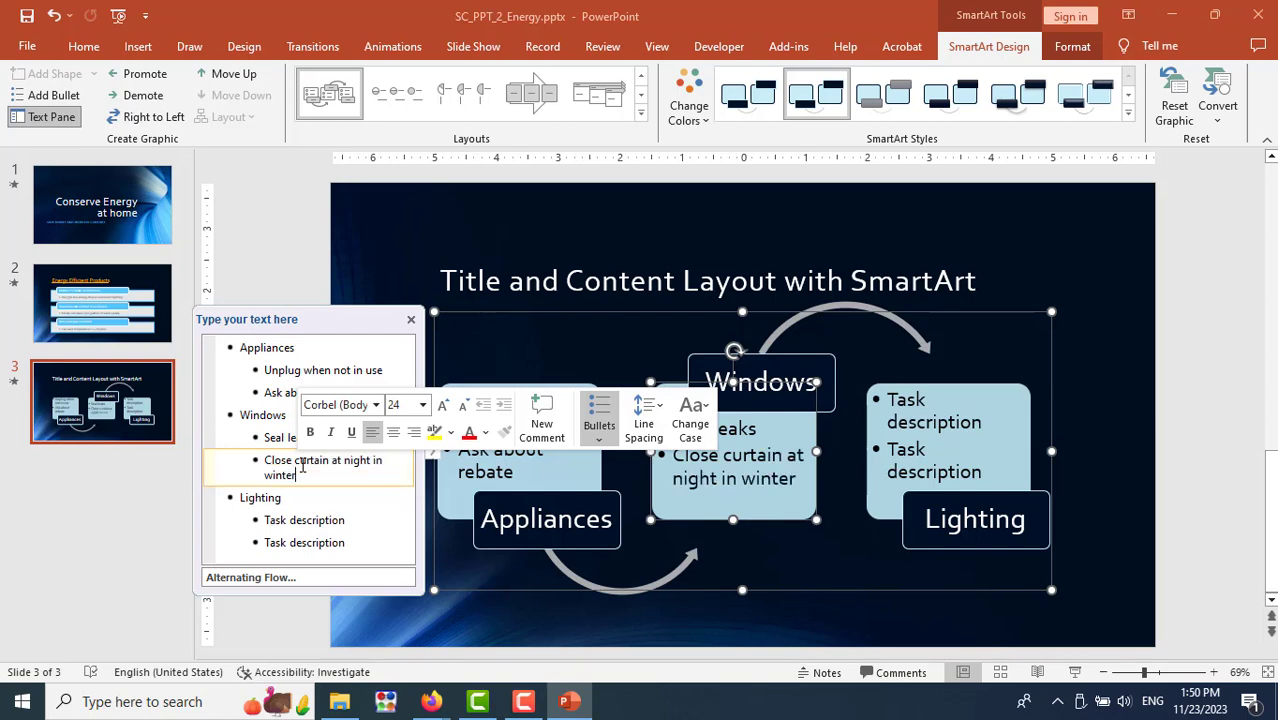
key("alt+Tab")
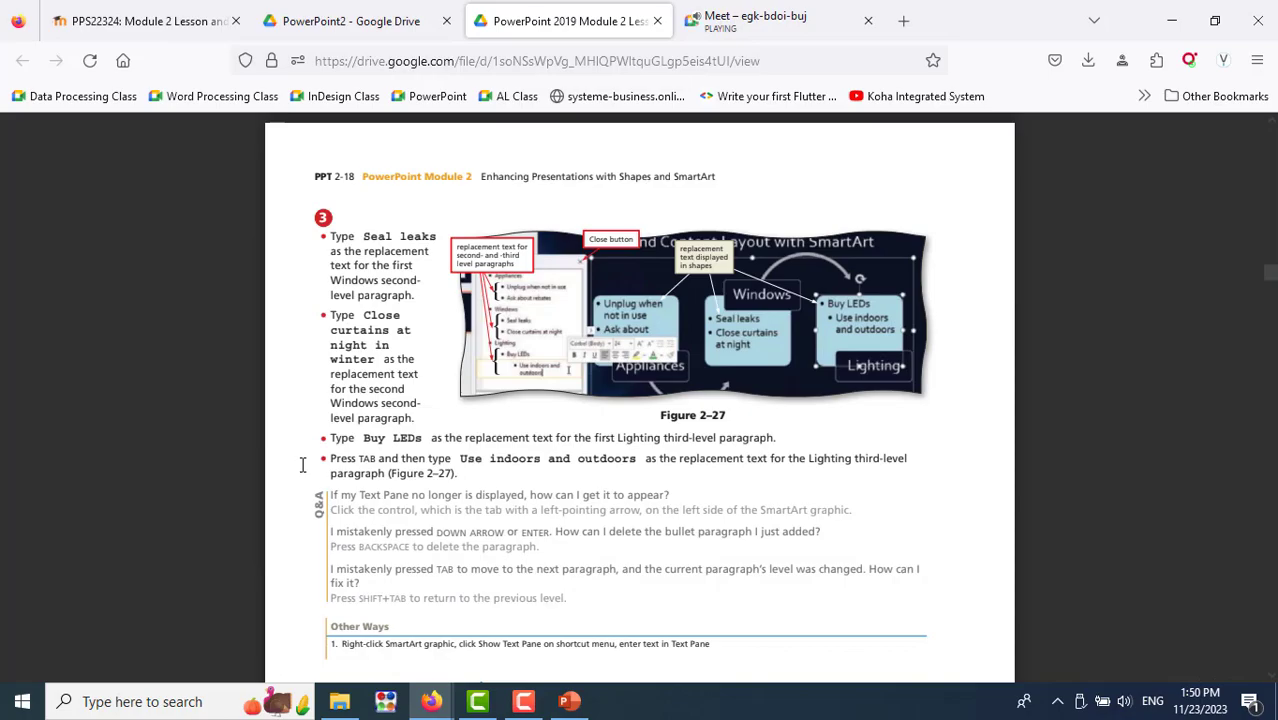
key("alt+Tab")
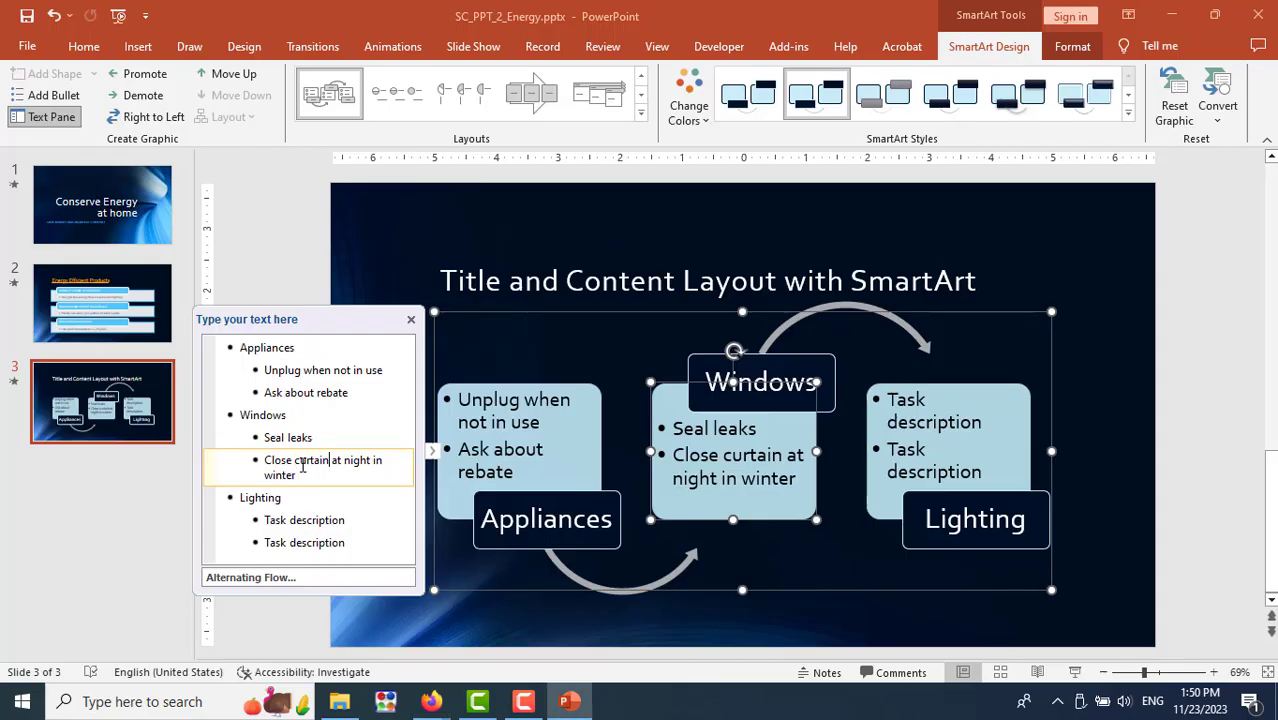
type("s")
key("alt+Tab")
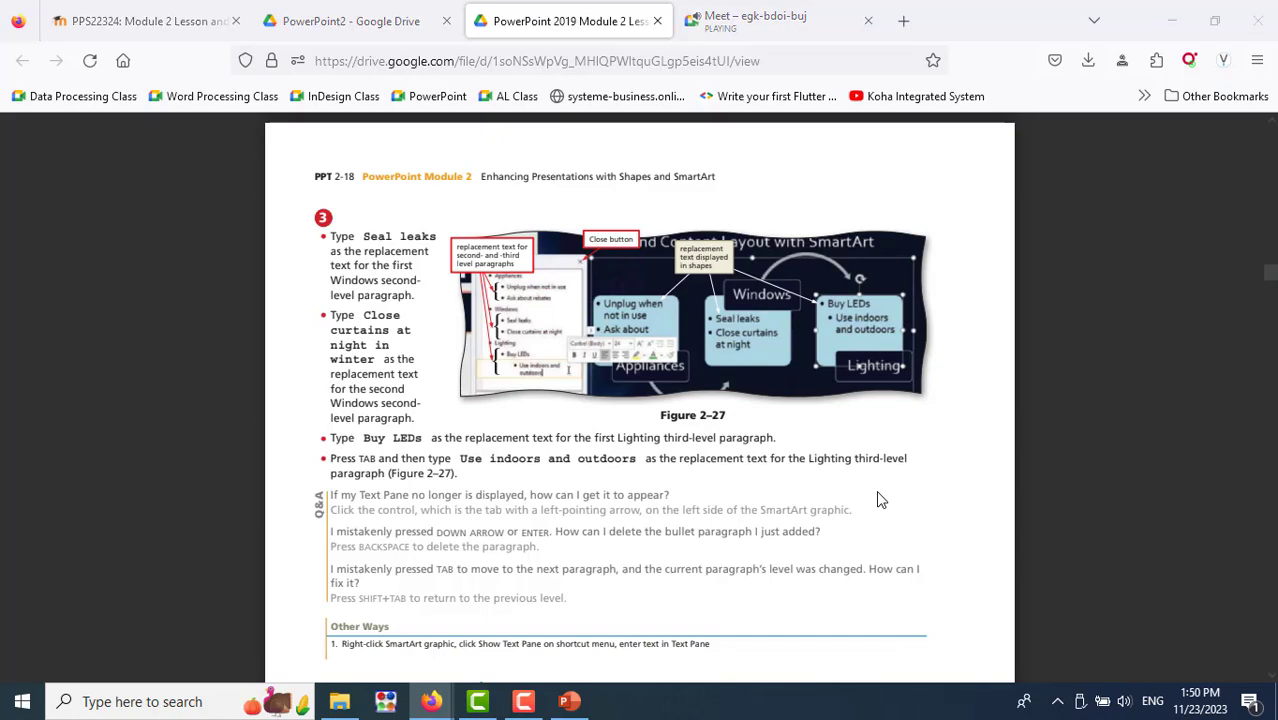
key("alt+Tab")
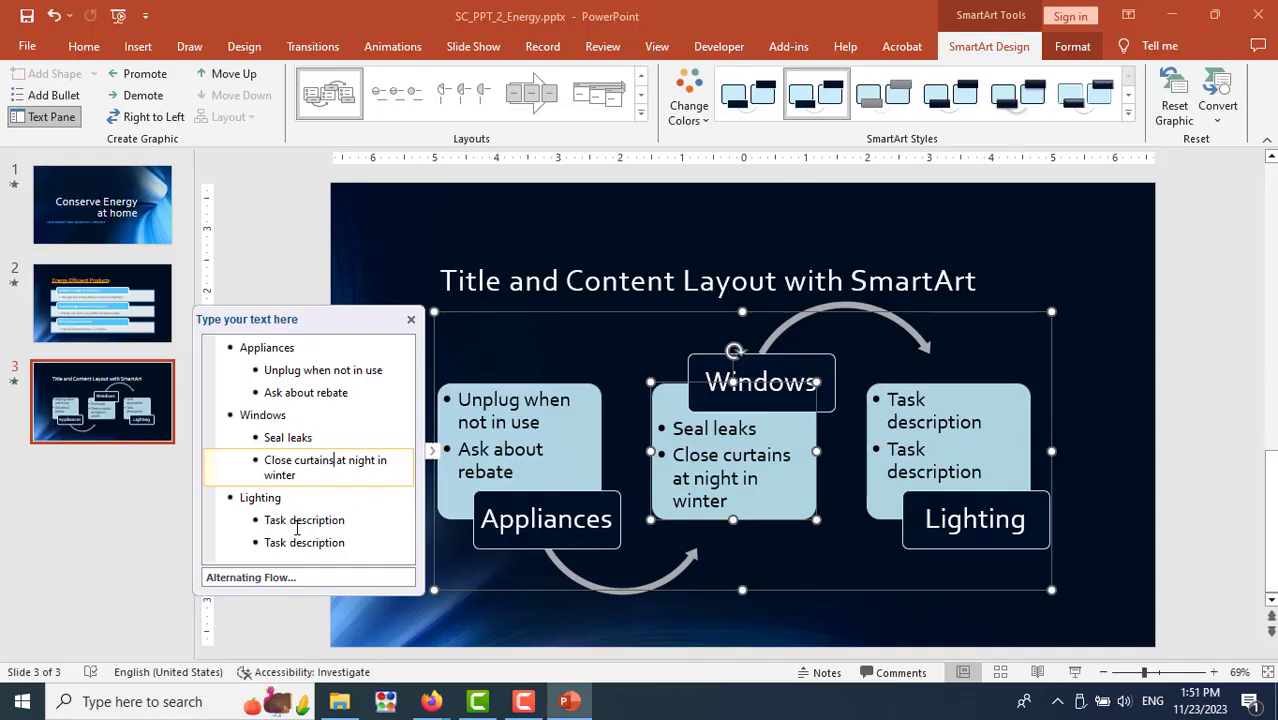
Fill the Lighting bullets with 'Buy LEDs' and 'Use indoors and outdoors'
triple_click(303, 520)
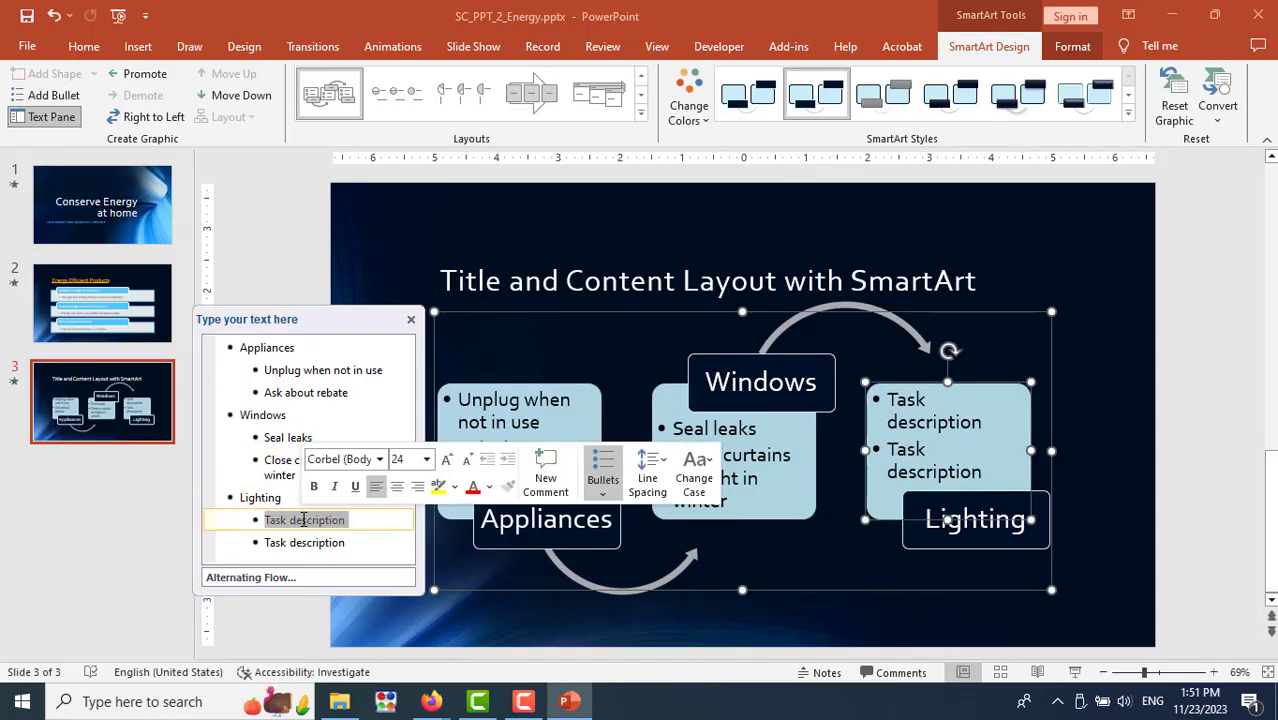
type("Buy LED")
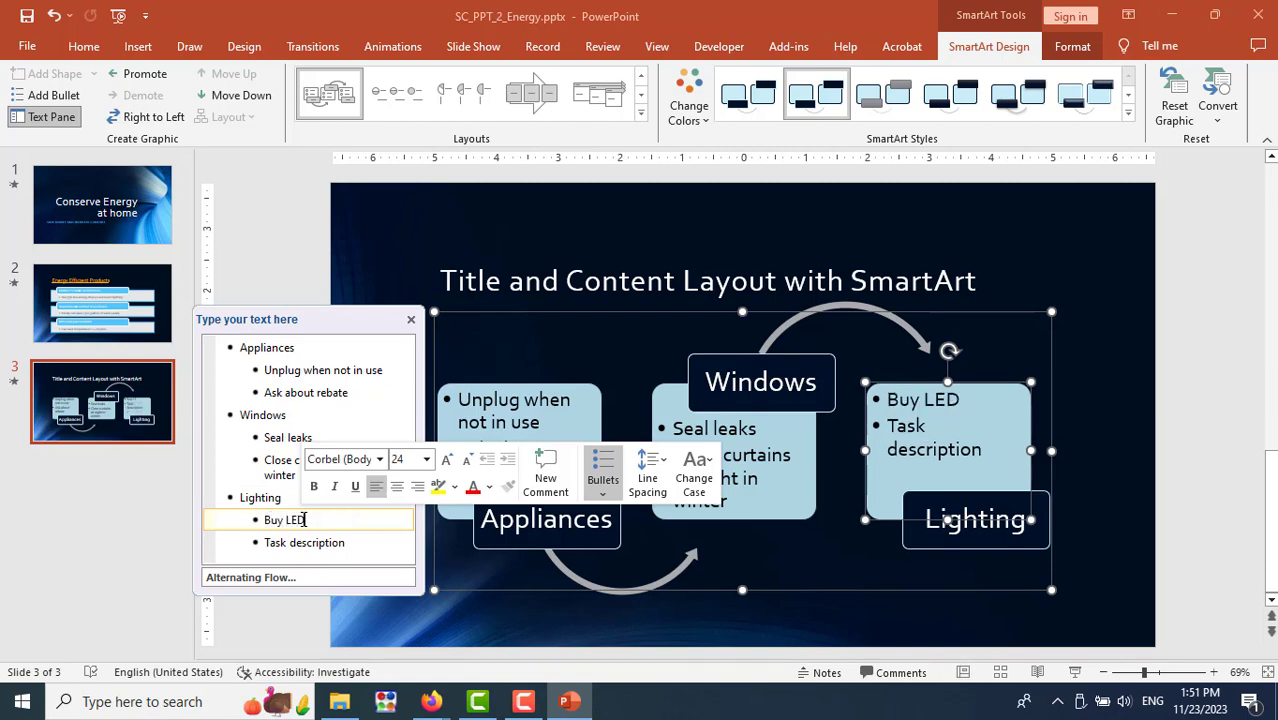
type("s")
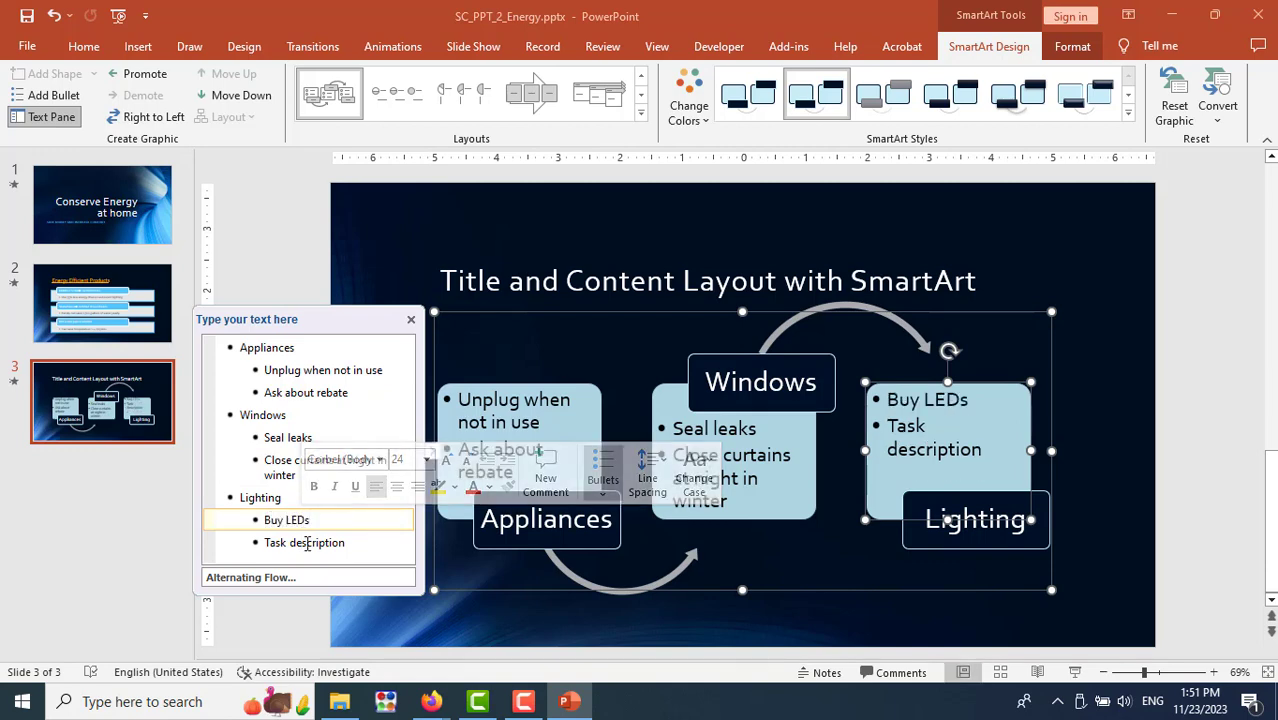
triple_click(307, 543)
type("Use ")
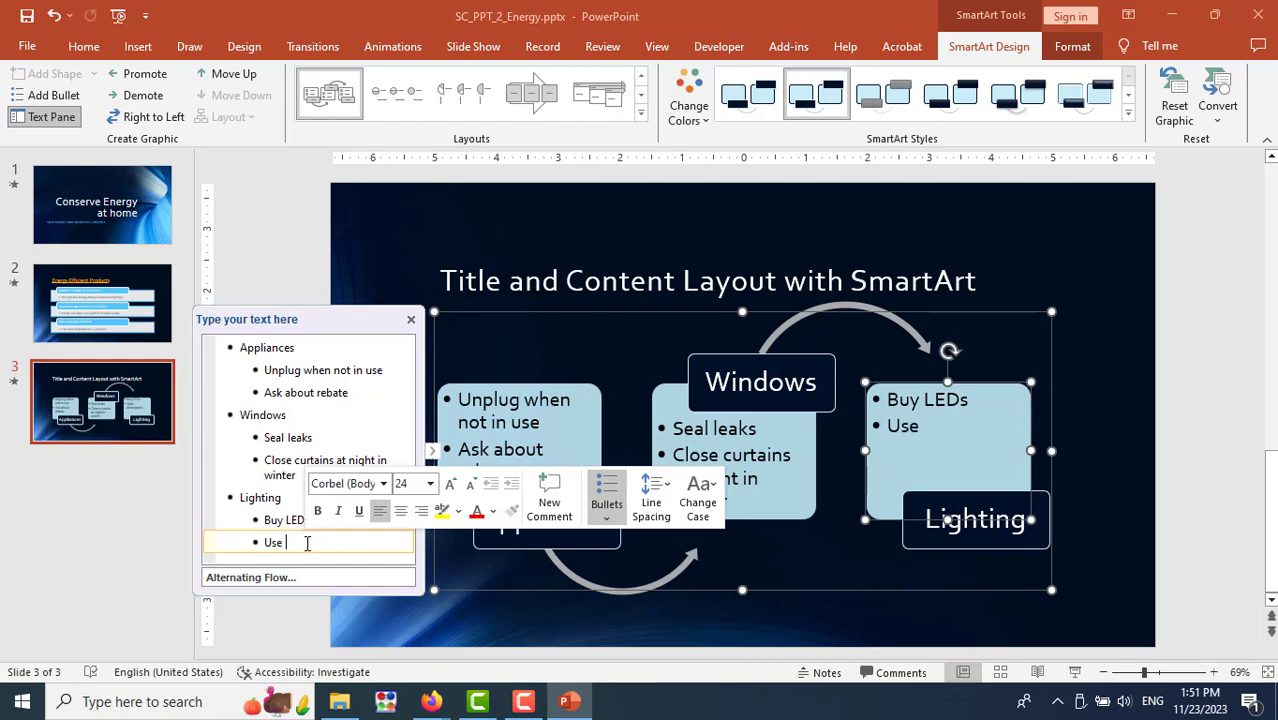
type("indoors and o")
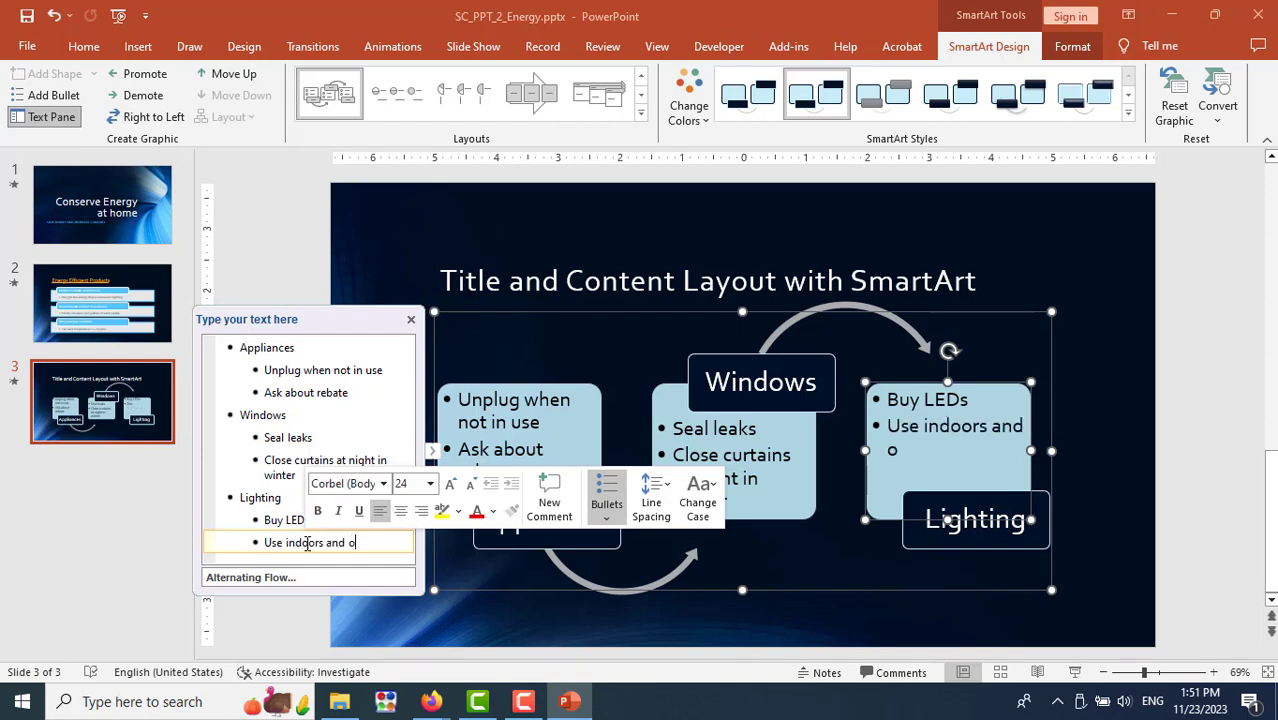
type("utdoors")
key("alt+Tab")
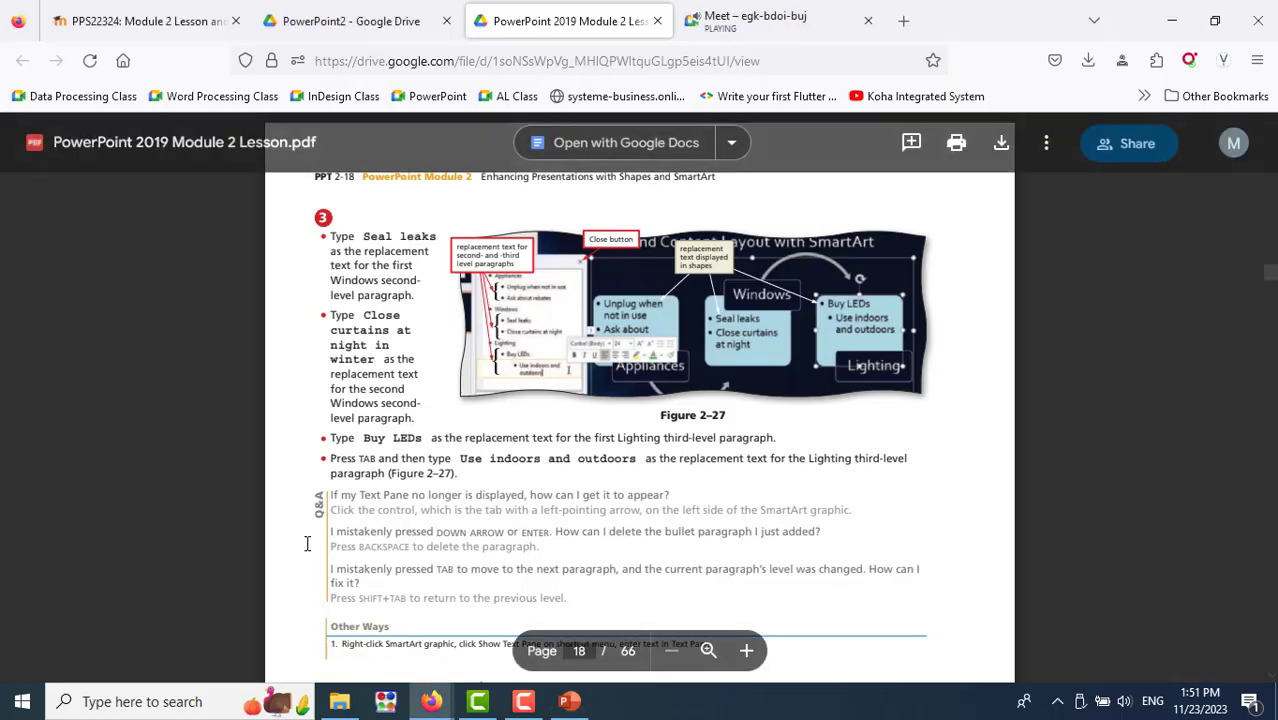
Scroll the textbook PDF to page 19, step 2 of To Format Text Pane Characters
scroll(660, 477, "down", 5)
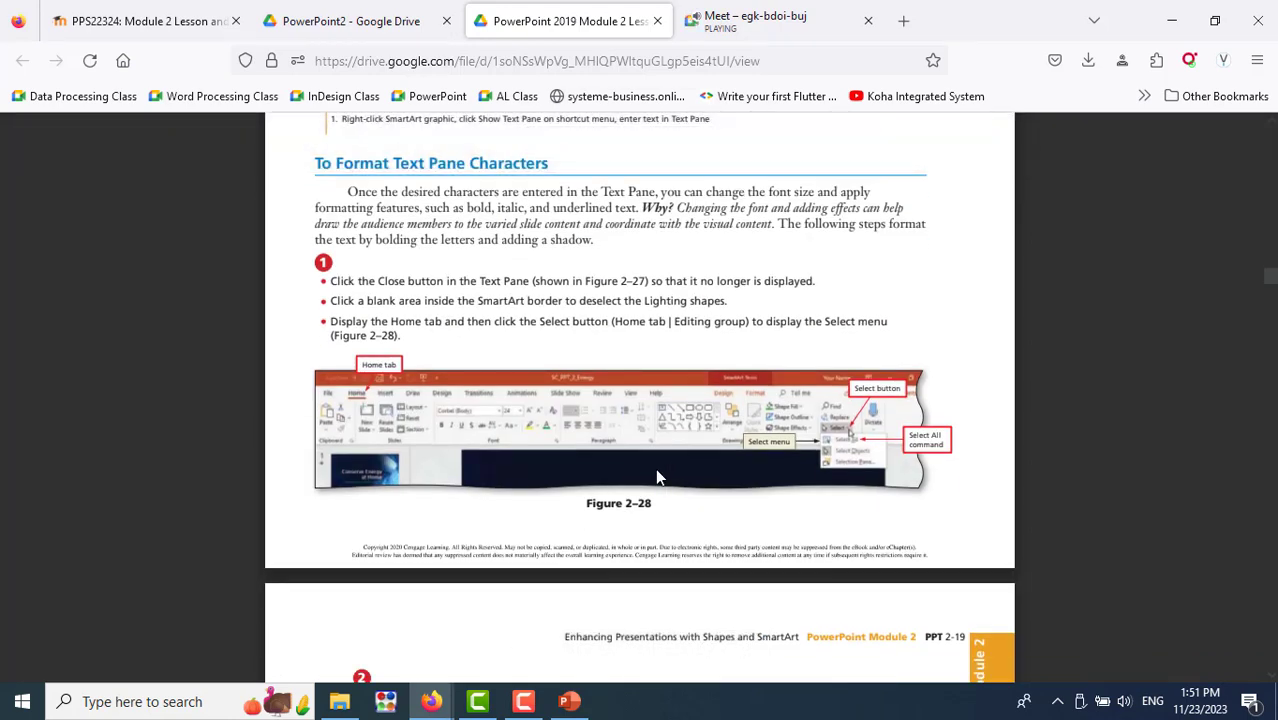
scroll(658, 477, "down", 5)
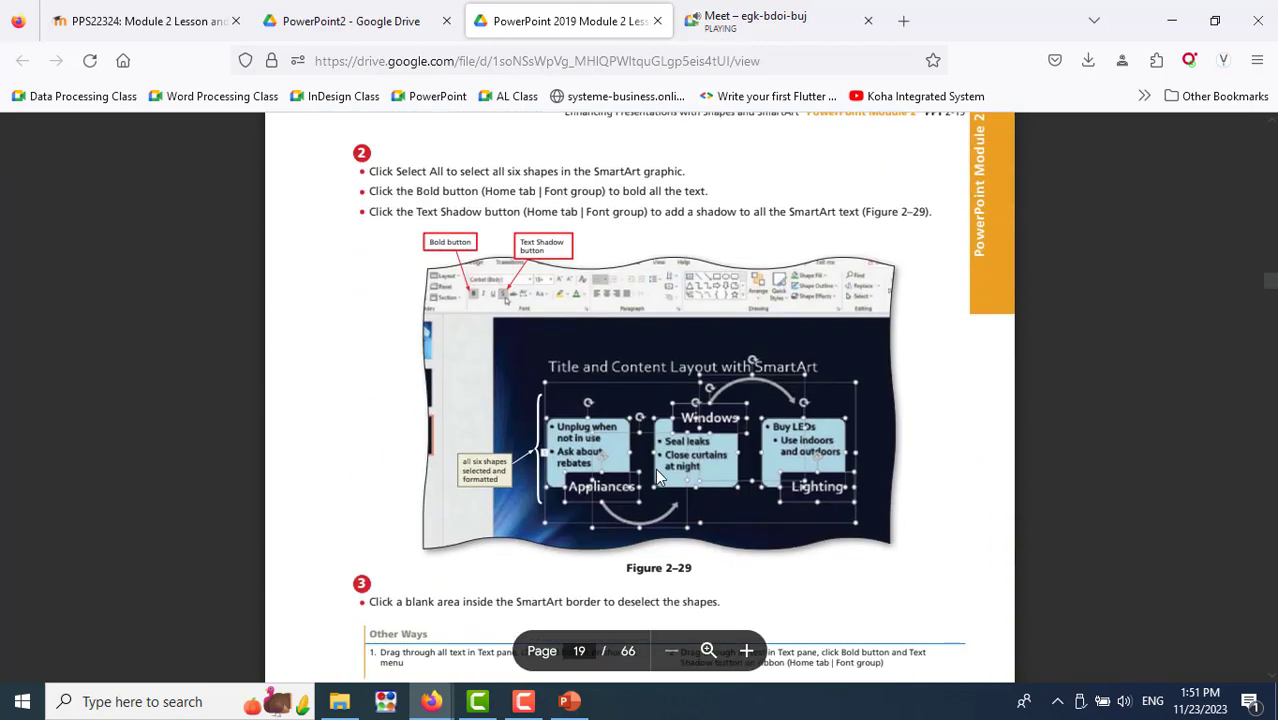
scroll(658, 477, "down", 2)
scroll(658, 477, "down", 3)
scroll(656, 476, "up", 1)
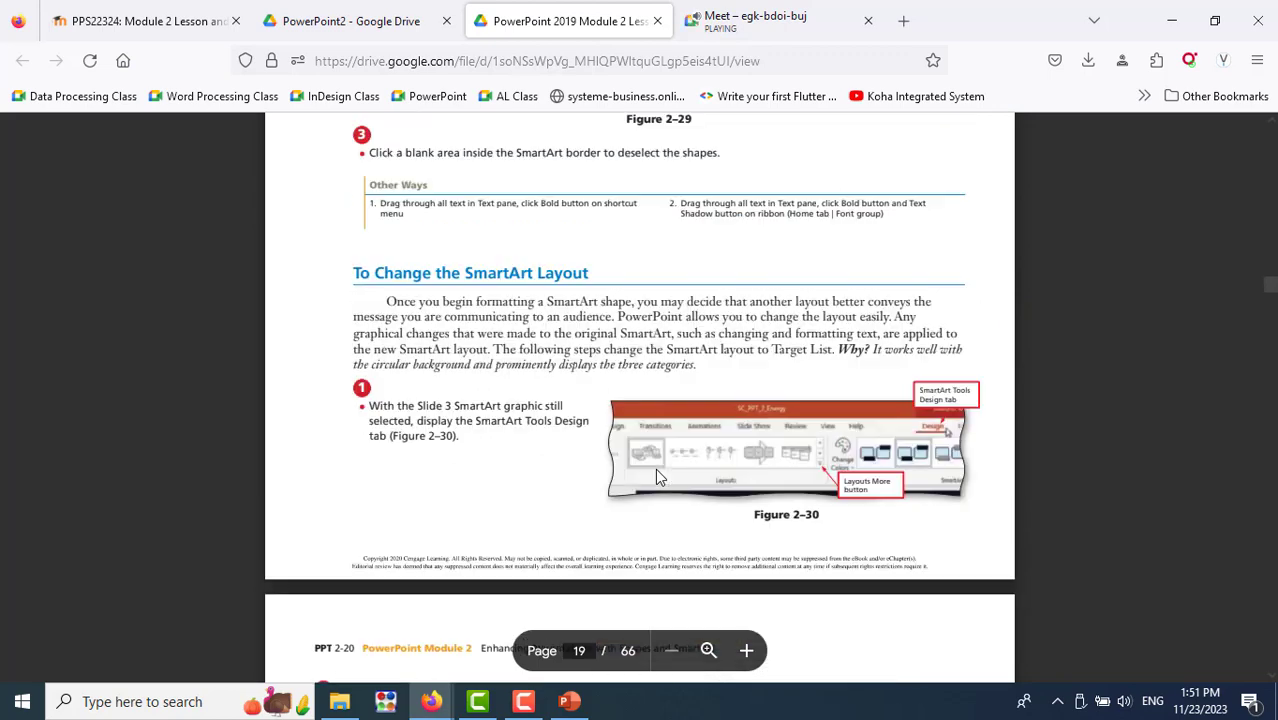
scroll(656, 476, "up", 7)
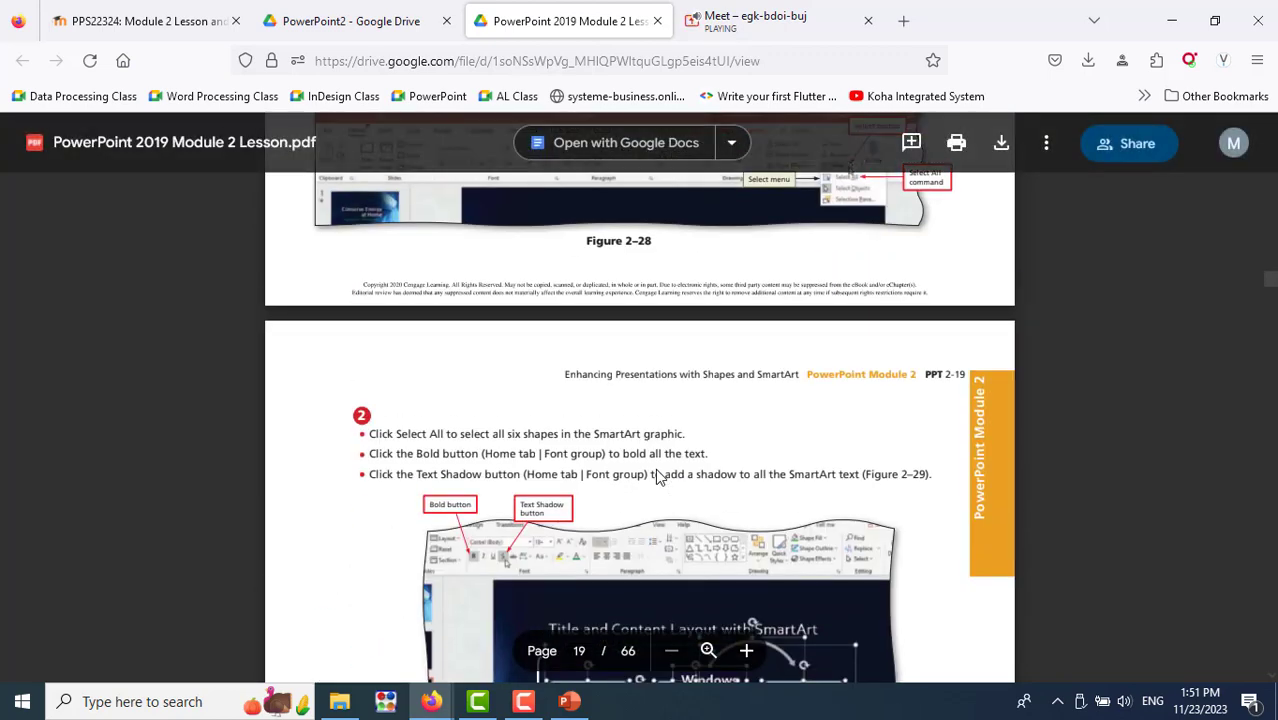
scroll(658, 477, "down", 3)
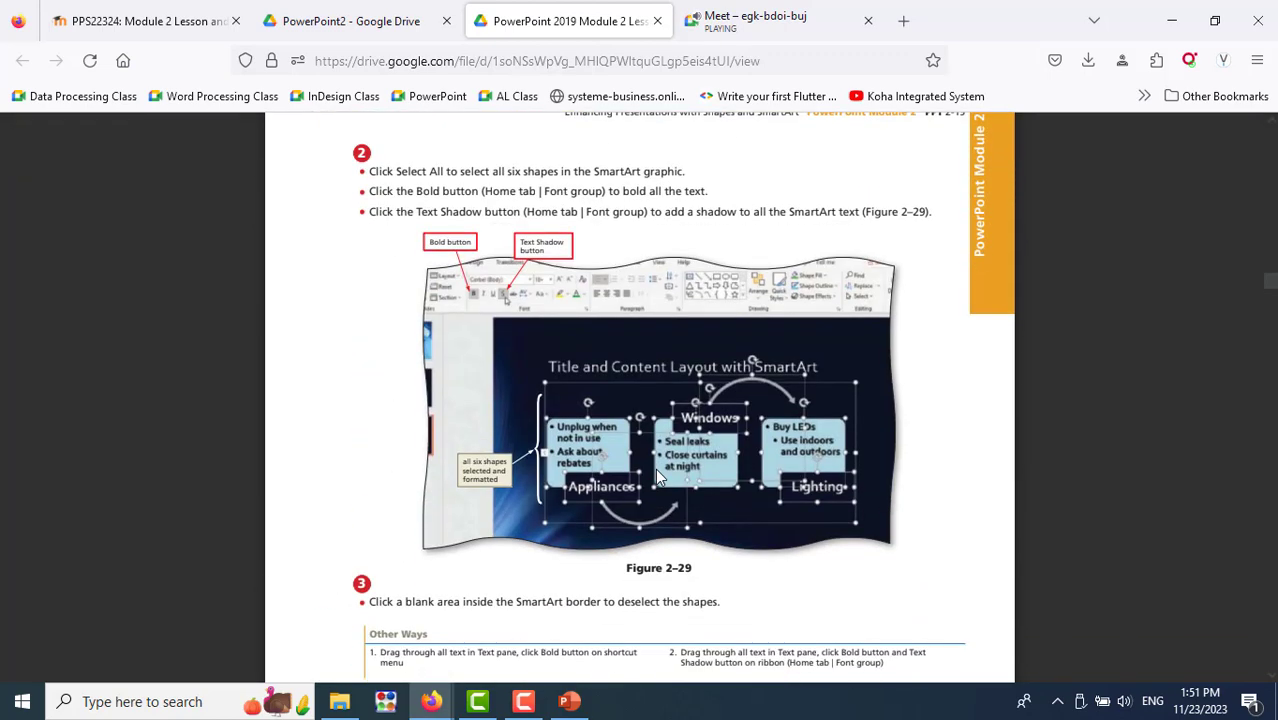
scroll(658, 477, "up", 3)
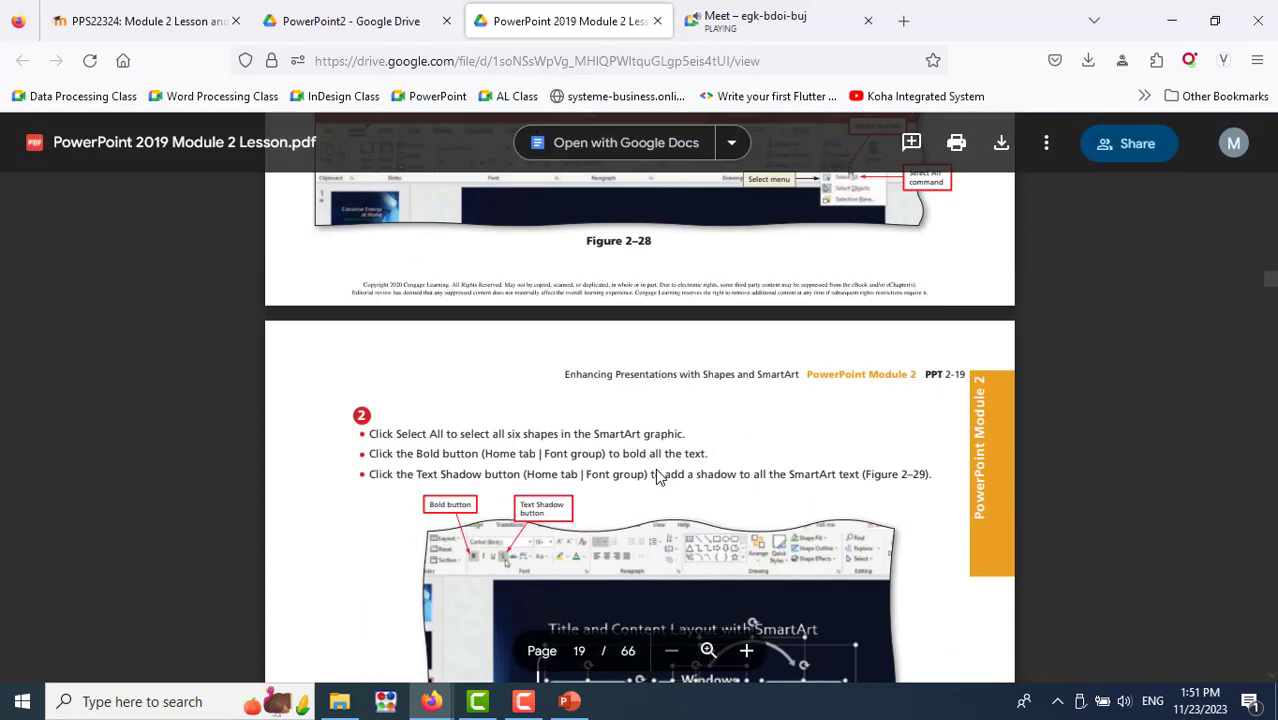
scroll(657, 477, "up", 3)
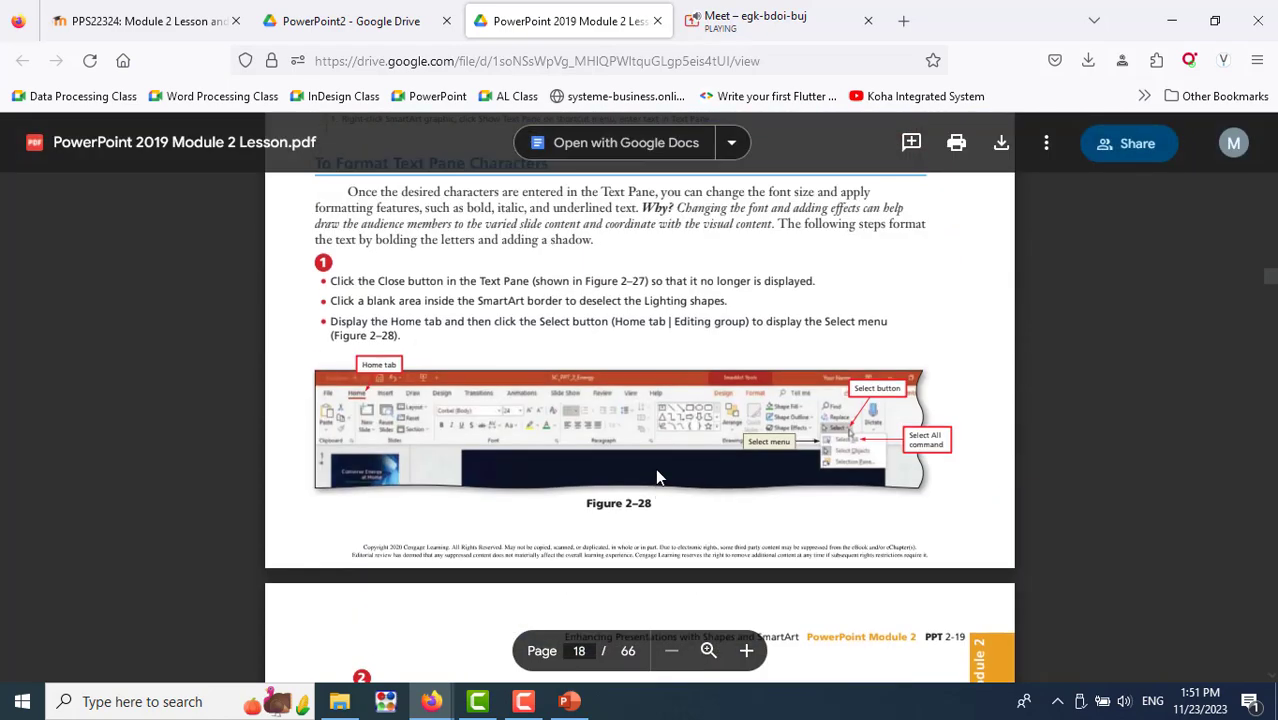
scroll(657, 477, "down", 3)
scroll(657, 477, "down", 3)
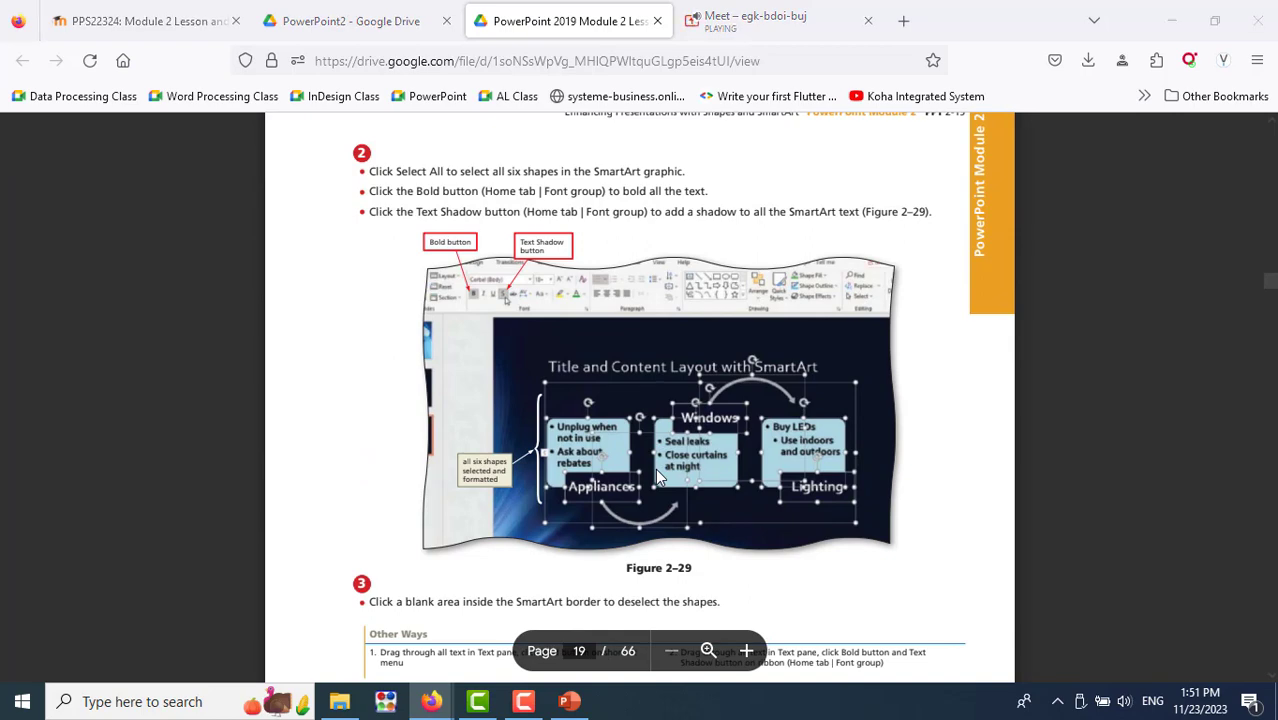
key("alt+Tab")
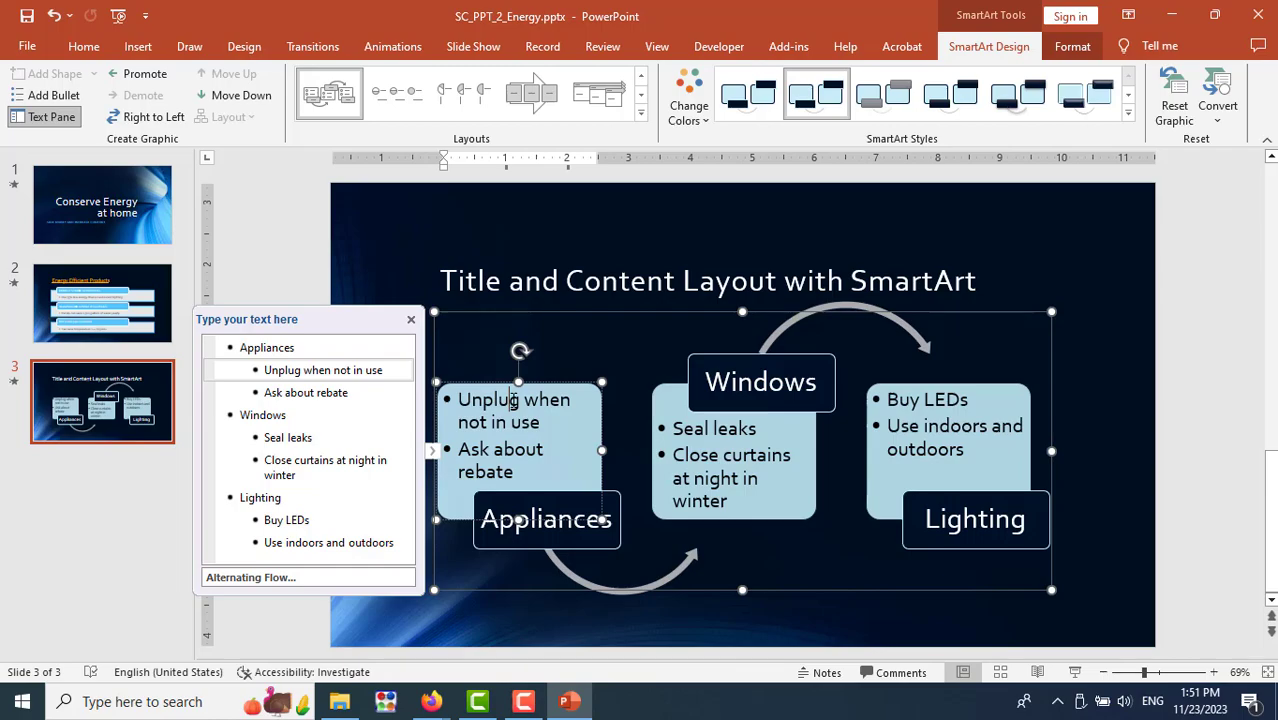
key("alt+Tab")
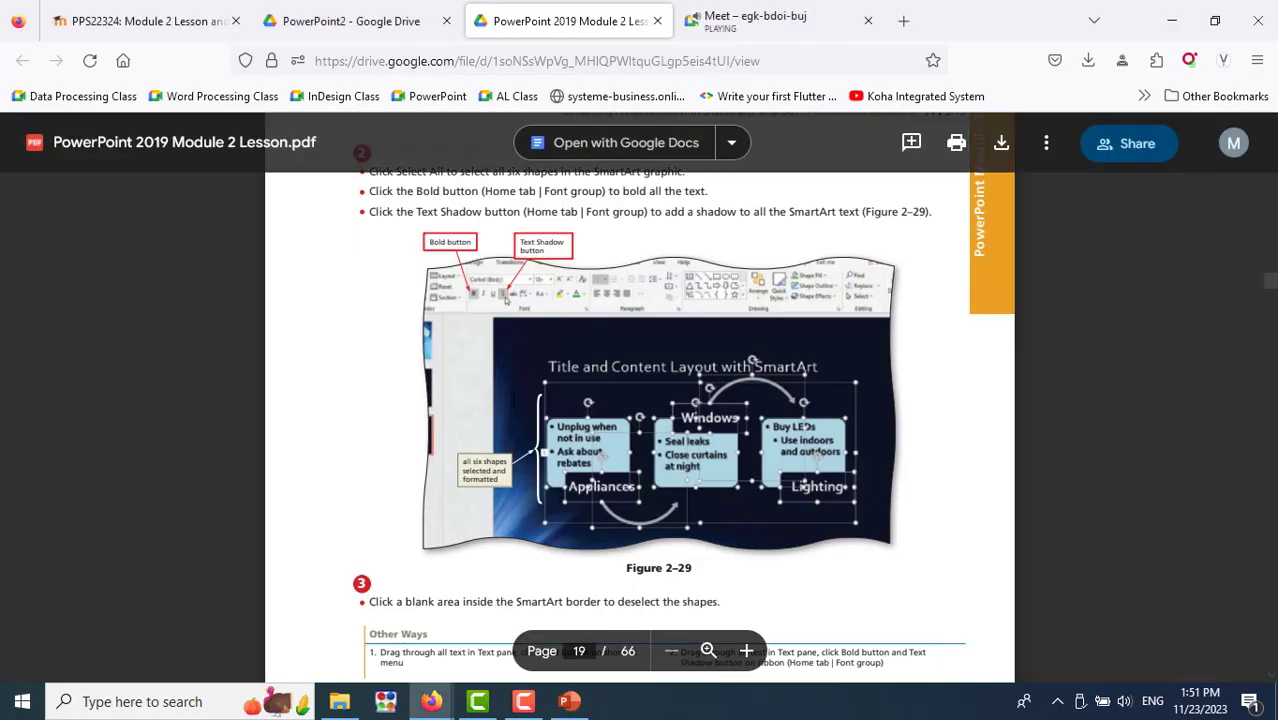
scroll(511, 400, "up", 3)
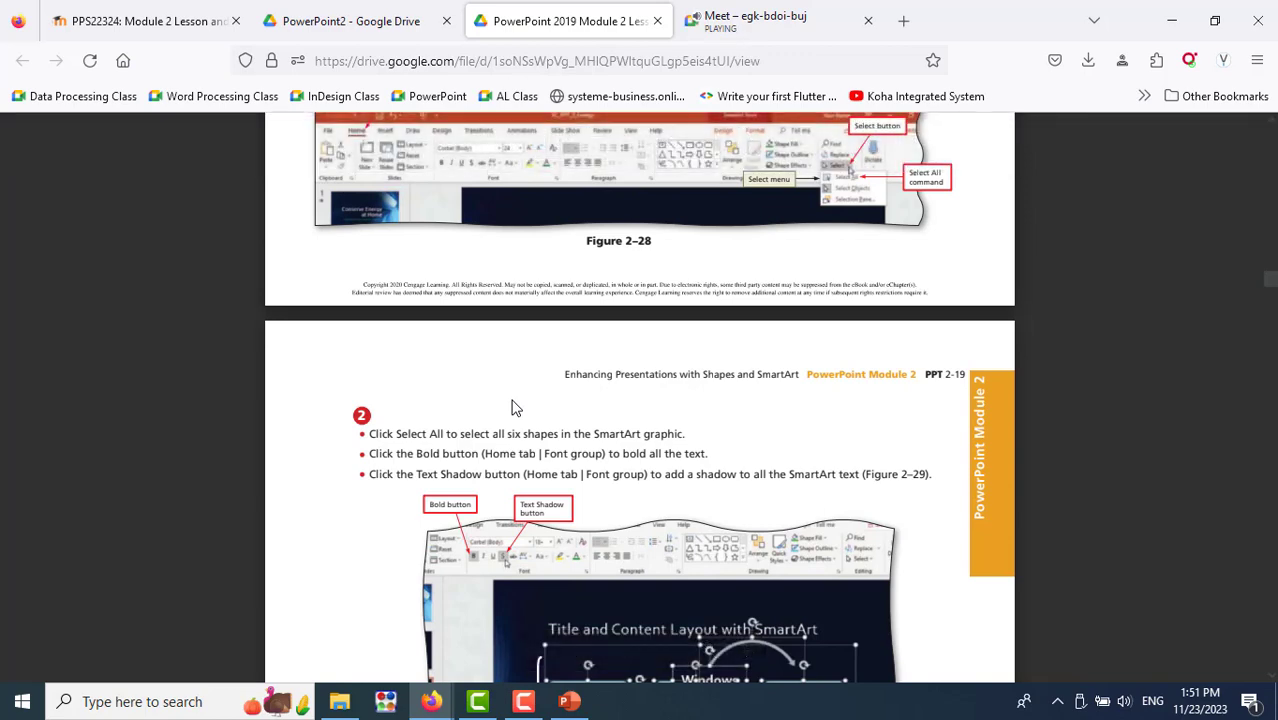
key("alt+Tab")
Close the SmartArt Text Pane on slide 3 and clear the graphic's selection
right_click(531, 404)
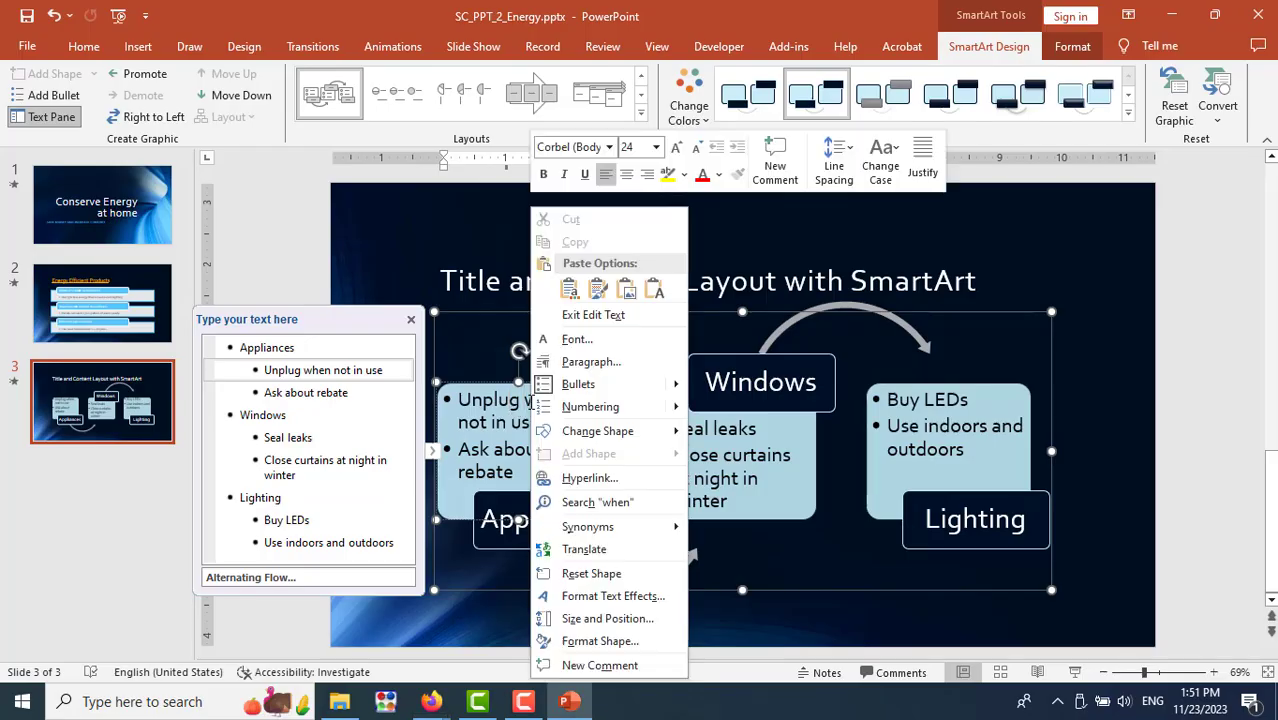
key("Escape")
triple_click(489, 410)
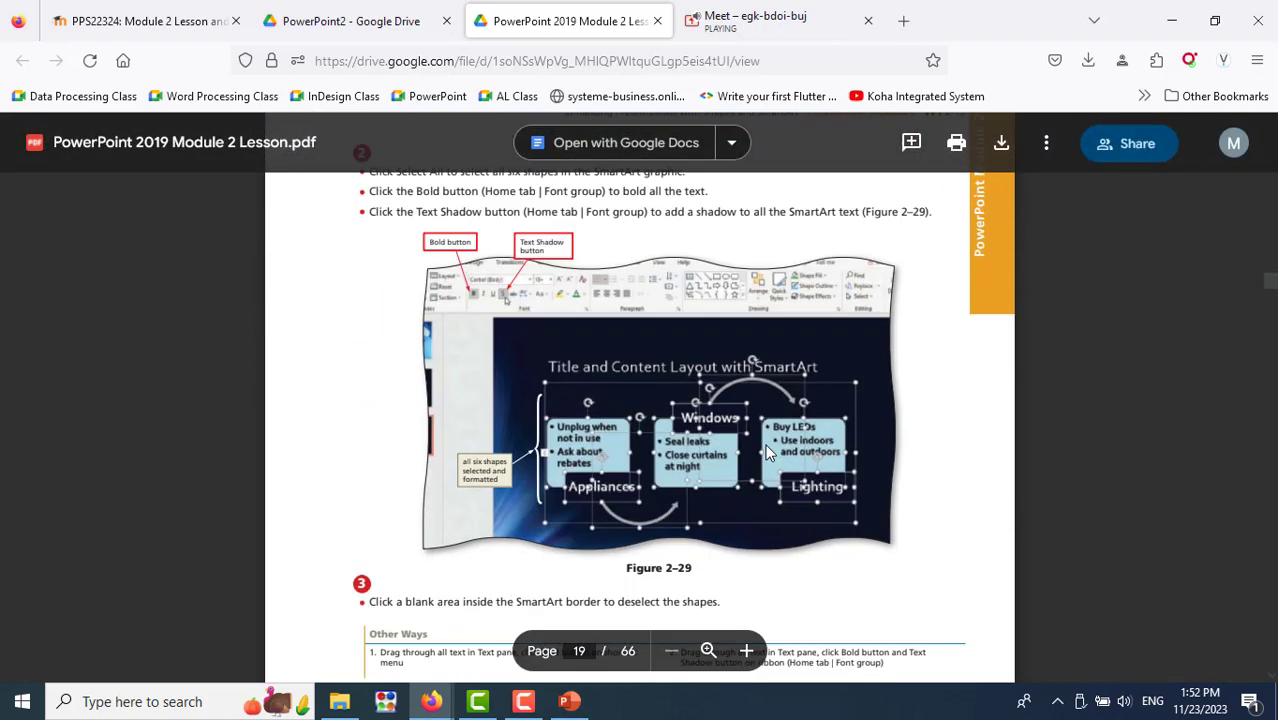
scroll(768, 452, "up", 3)
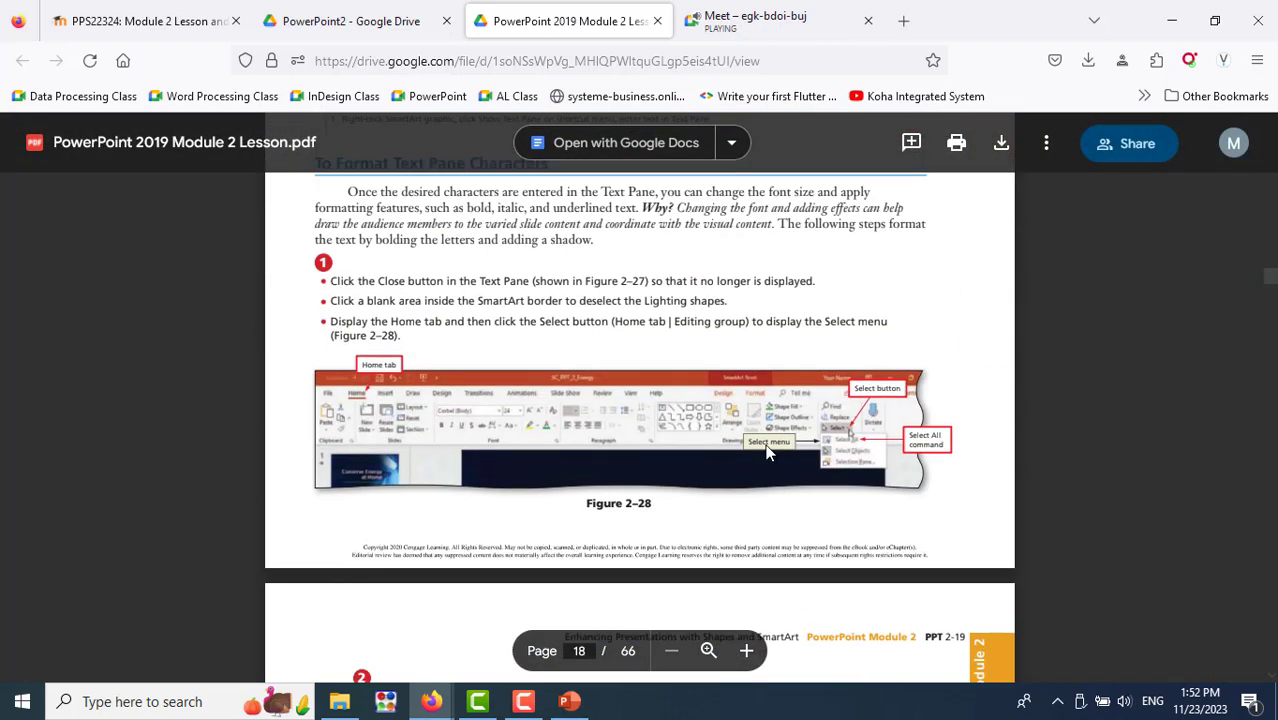
scroll(768, 452, "down", 3)
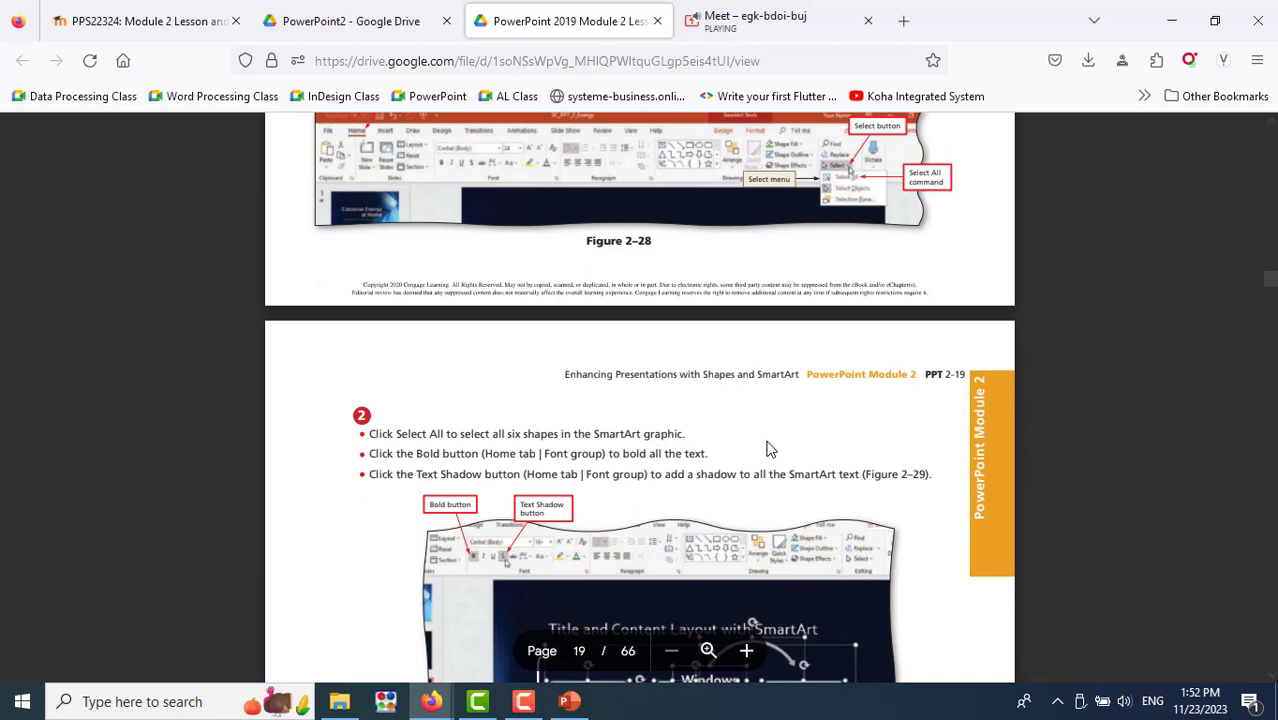
scroll(770, 450, "up", 3)
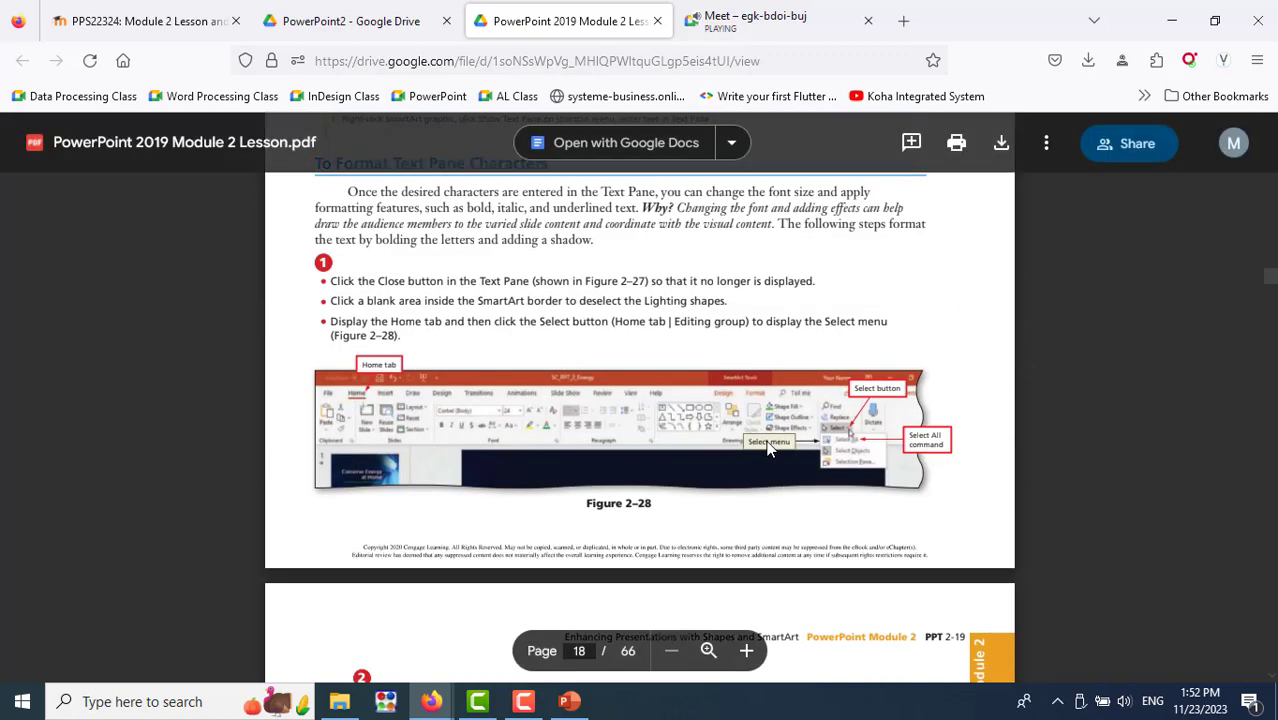
key("alt+Tab")
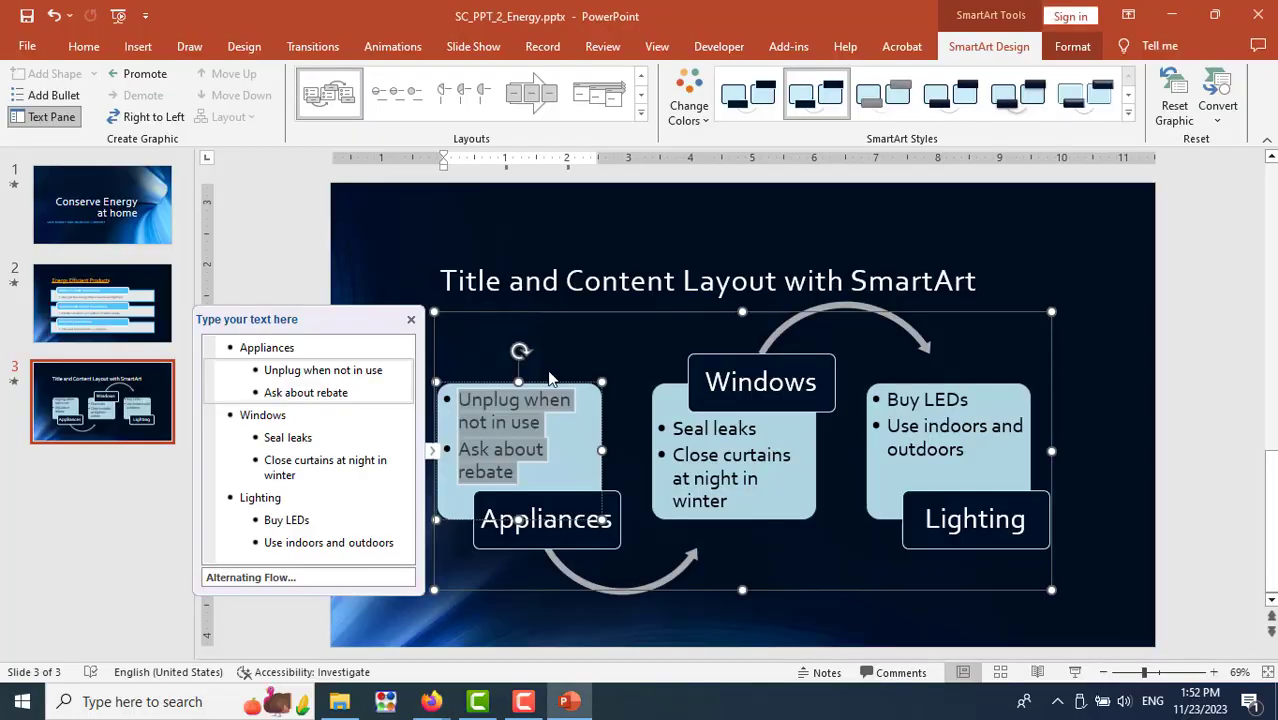
left_click(411, 320)
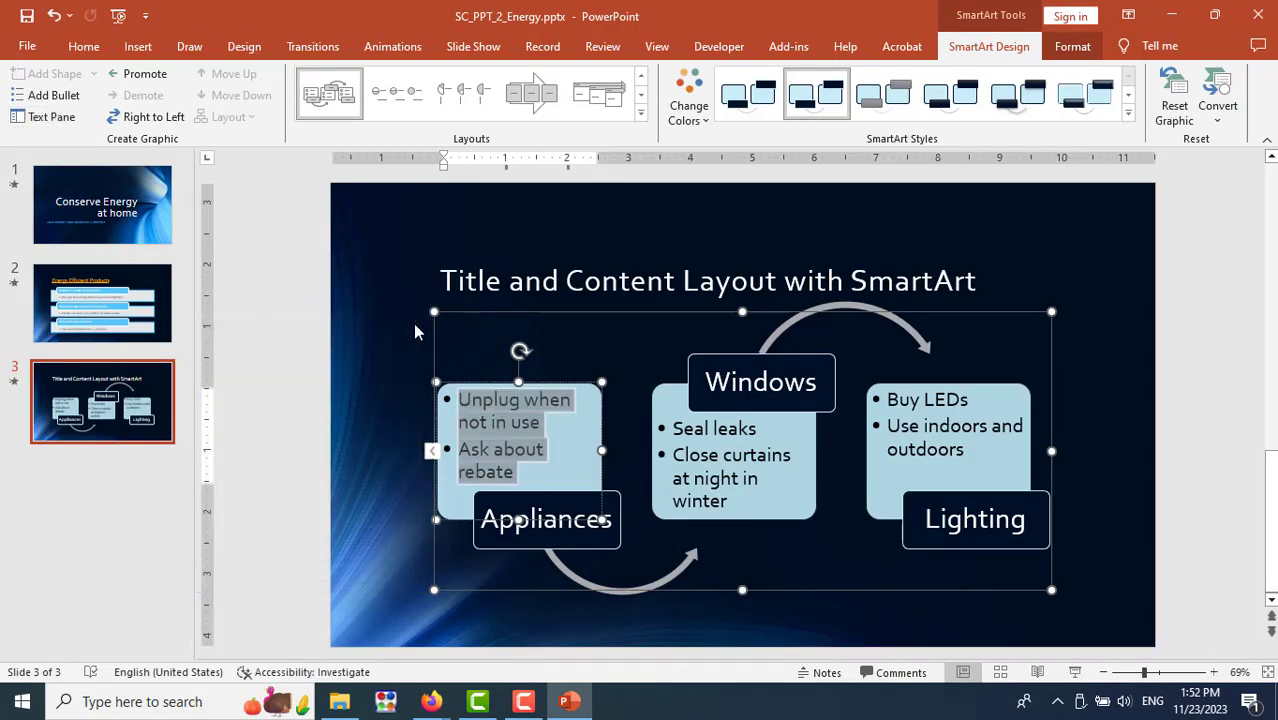
left_click(283, 359)
Starting from the Appliances shape, select all six SmartArt shapes with Ctrl+A
left_click(557, 499)
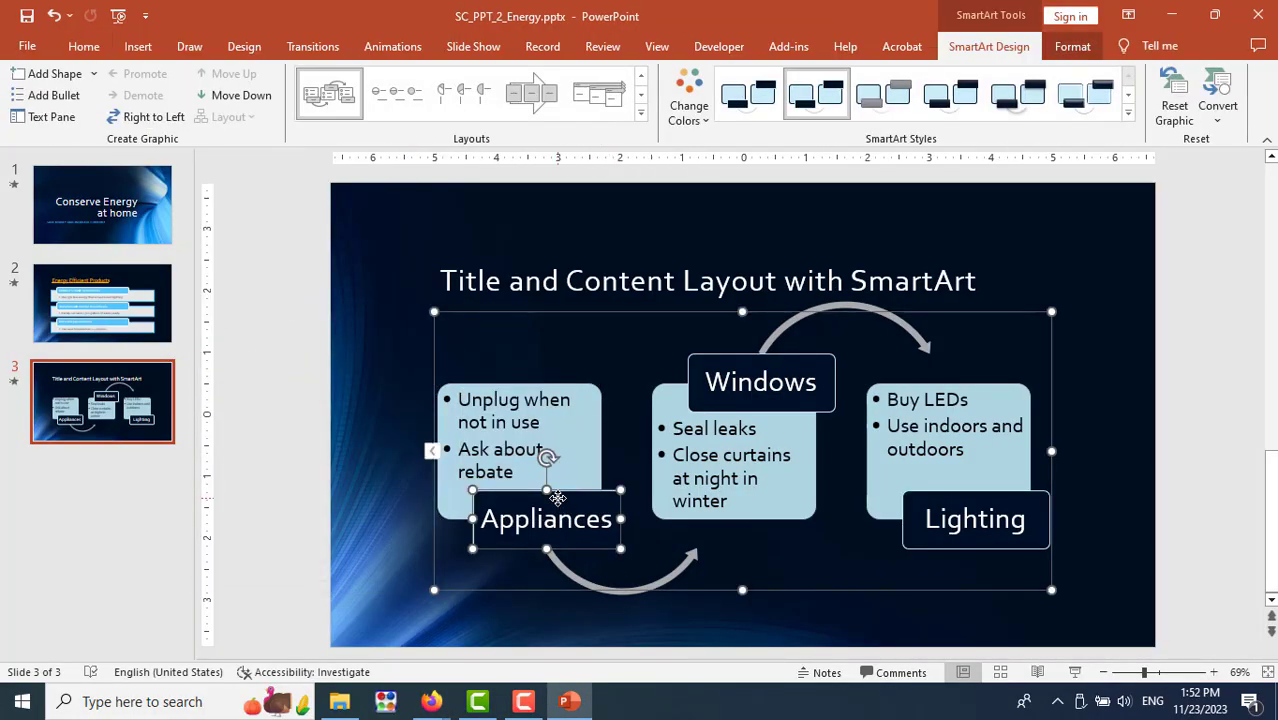
key("ctrl+a")
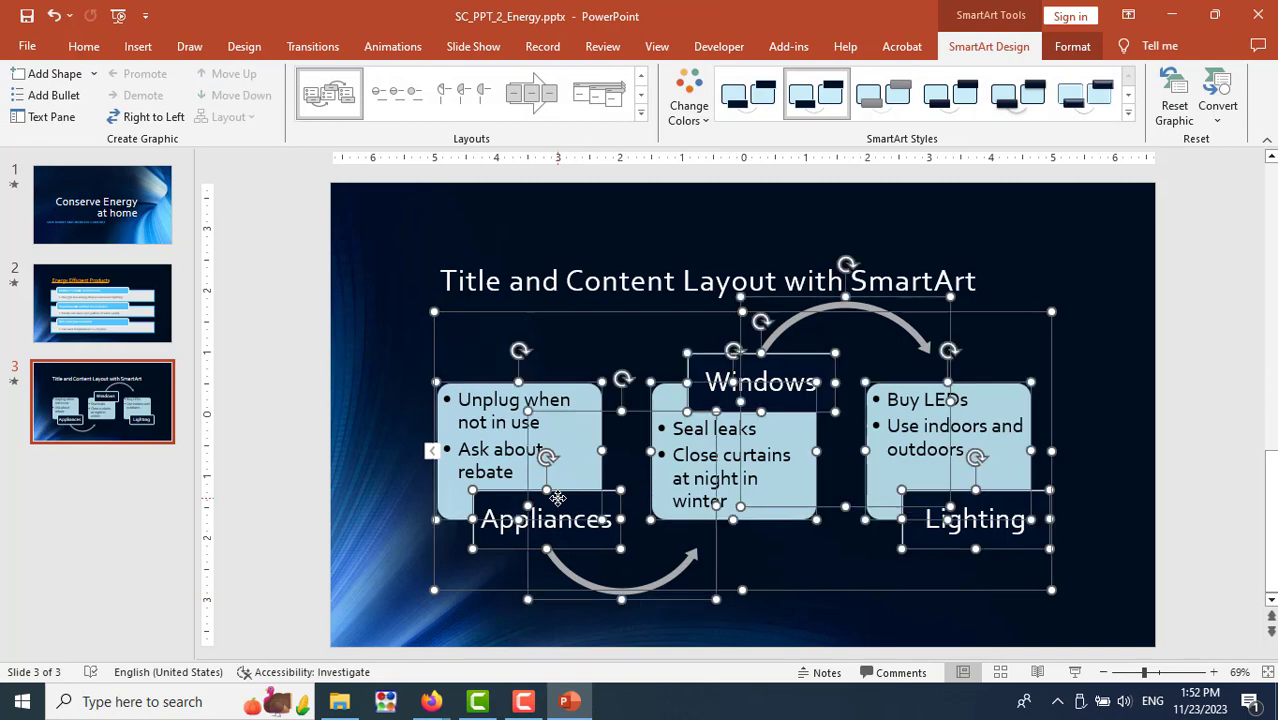
left_click(306, 562)
left_click(603, 491)
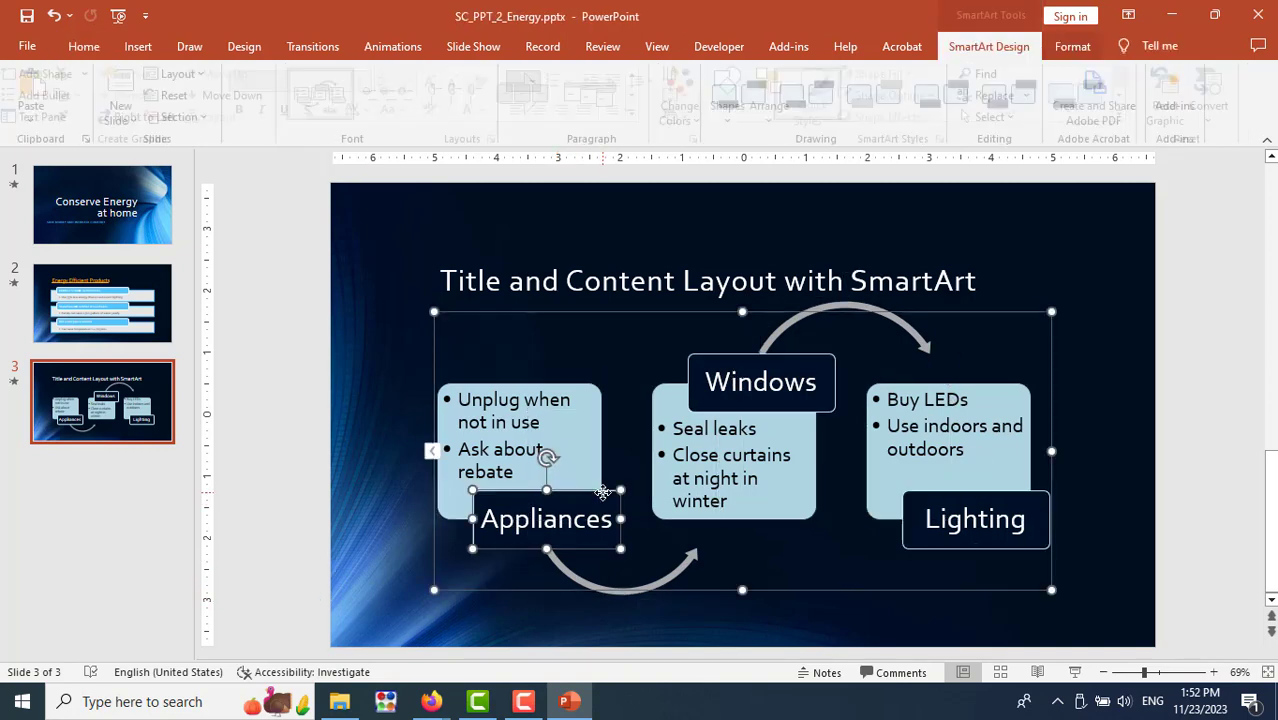
key("ctrl+a")
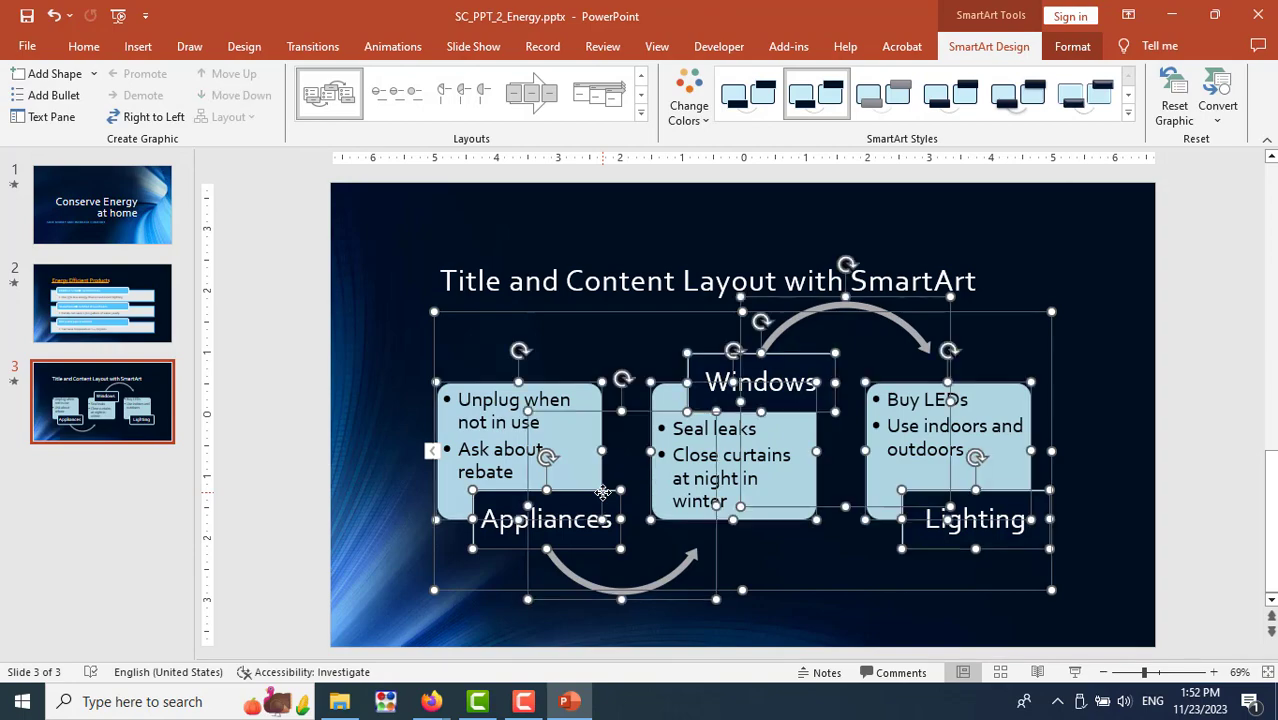
key("alt+Tab")
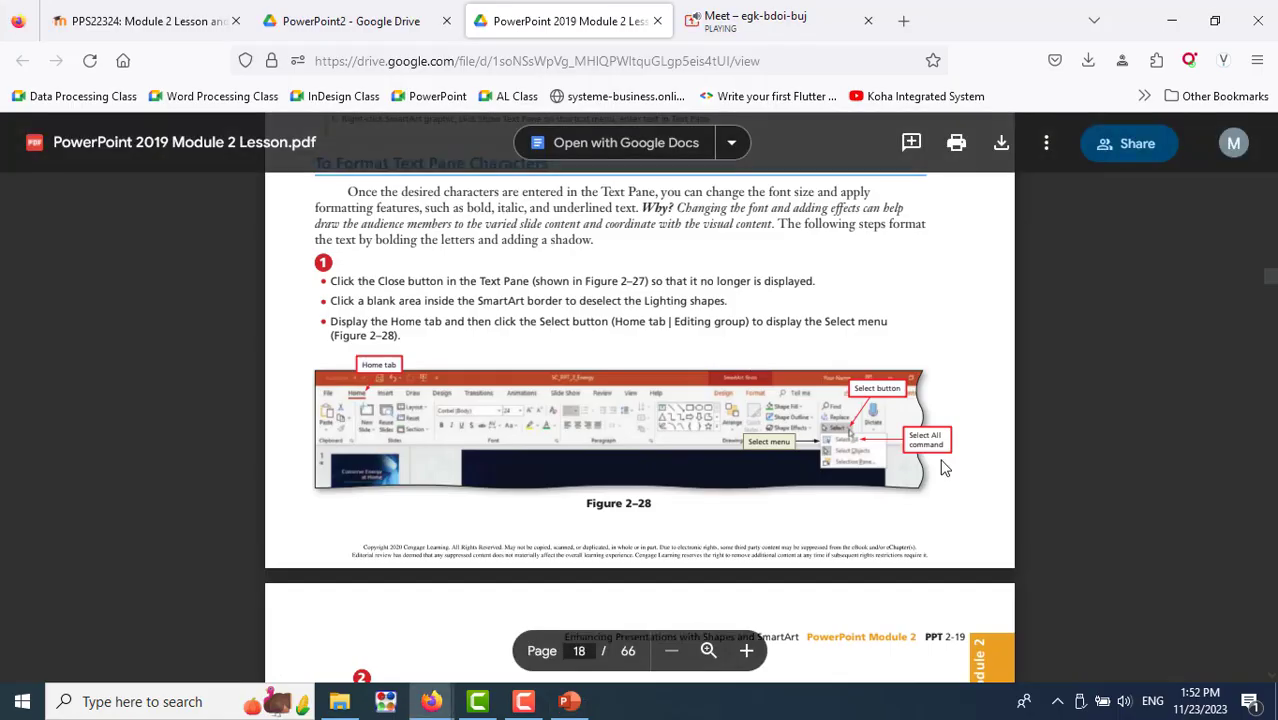
Scroll the lesson PDF to Figure 2-29 on page 19, then return to PowerPoint
scroll(945, 468, "down", 3)
scroll(945, 468, "down", 5)
scroll(945, 468, "up", 3)
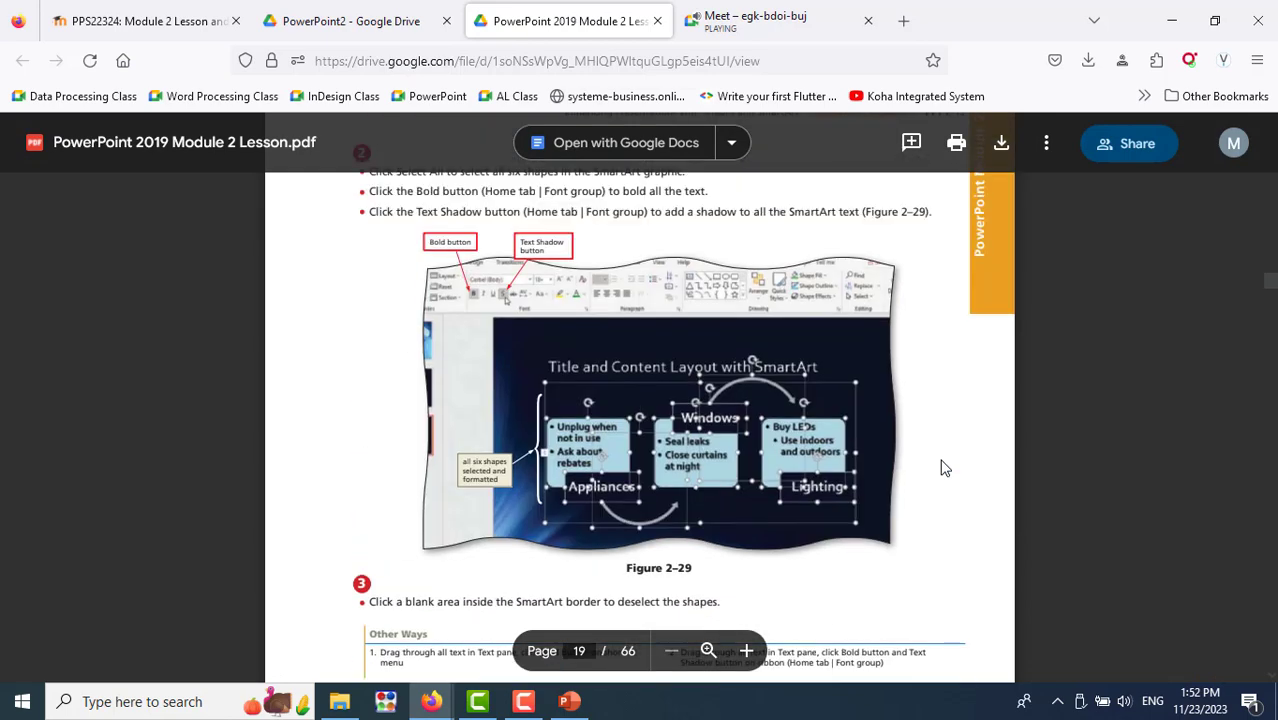
scroll(945, 468, "up", 3)
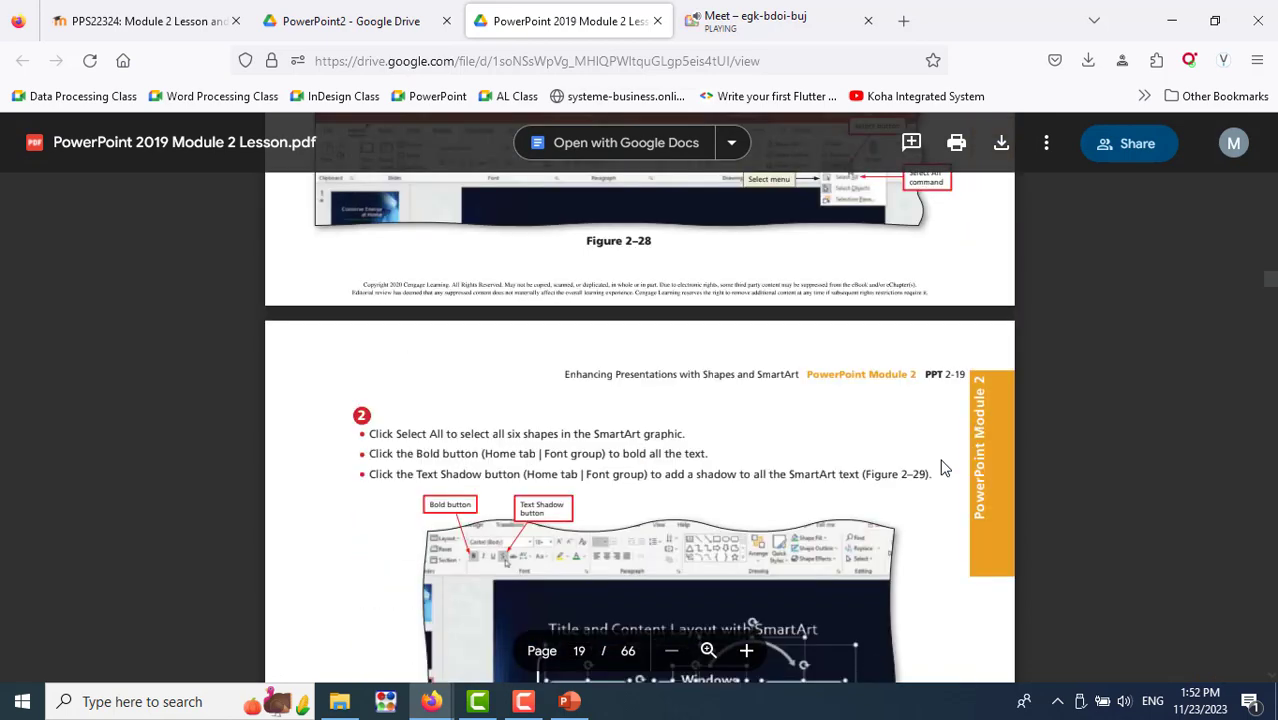
key("alt+Tab")
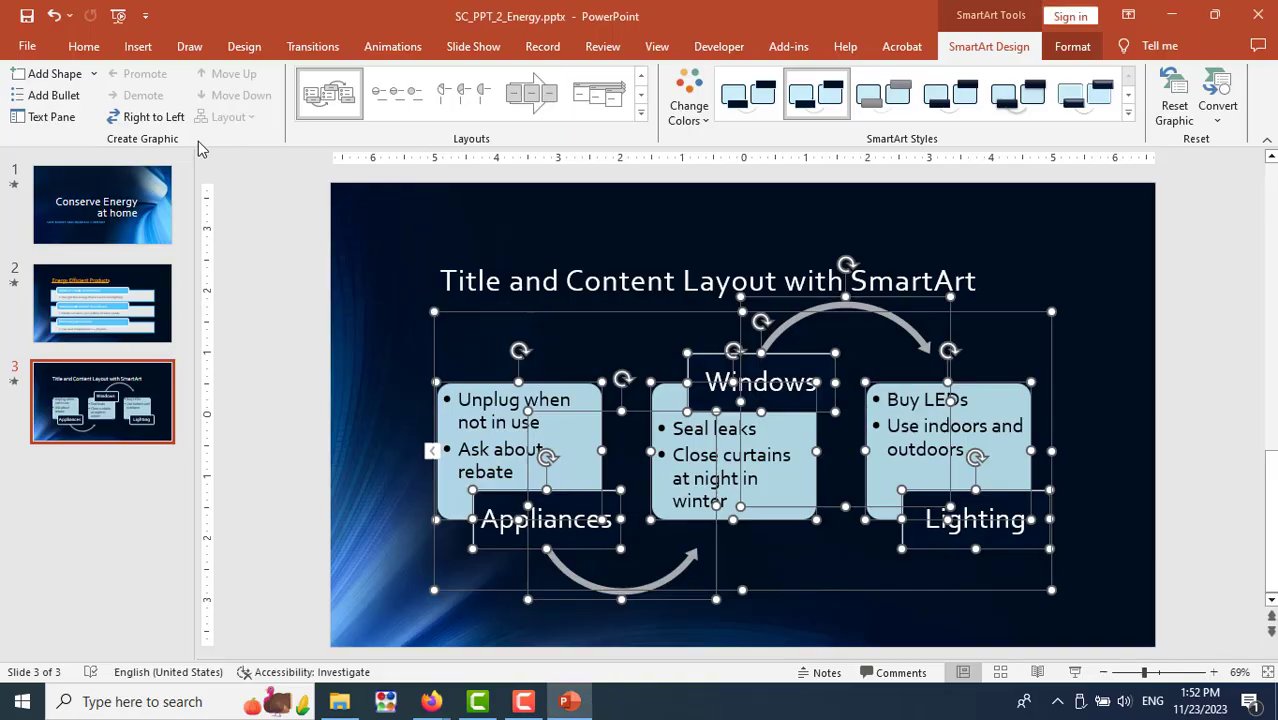
Bold all of slide 3's SmartArt text, then check the lesson PDF
left_click(83, 47)
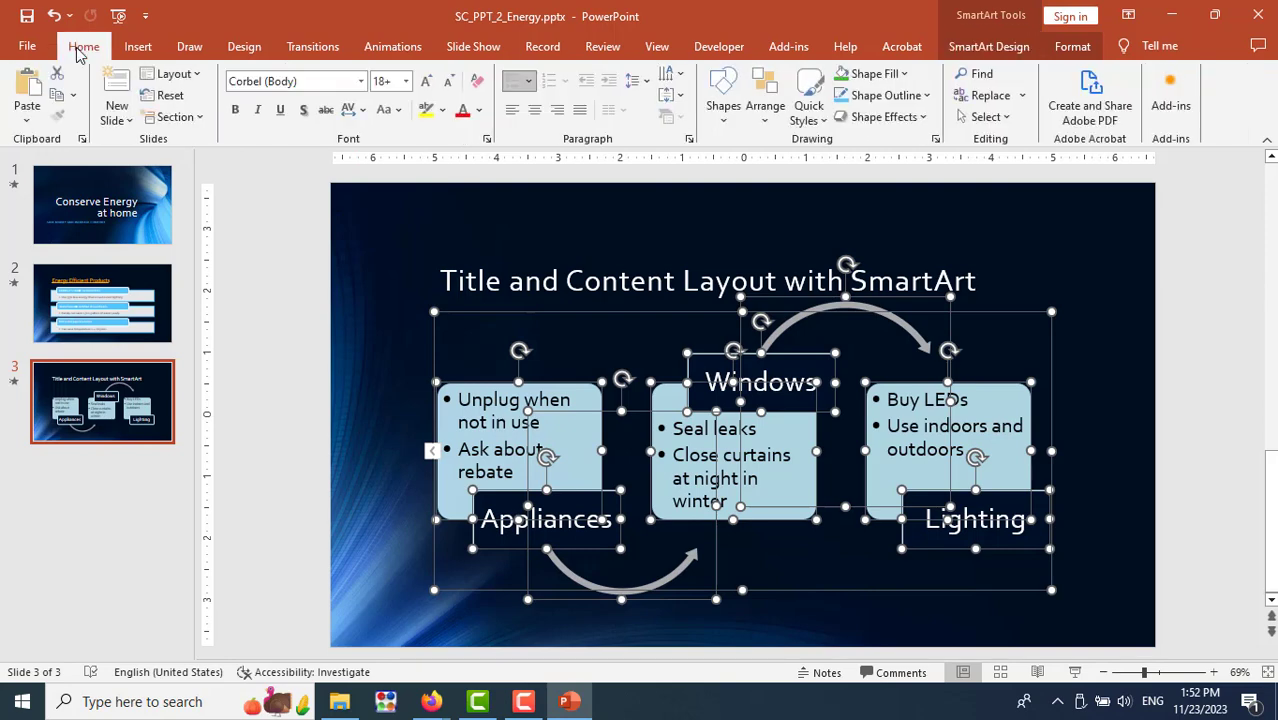
left_click(236, 112)
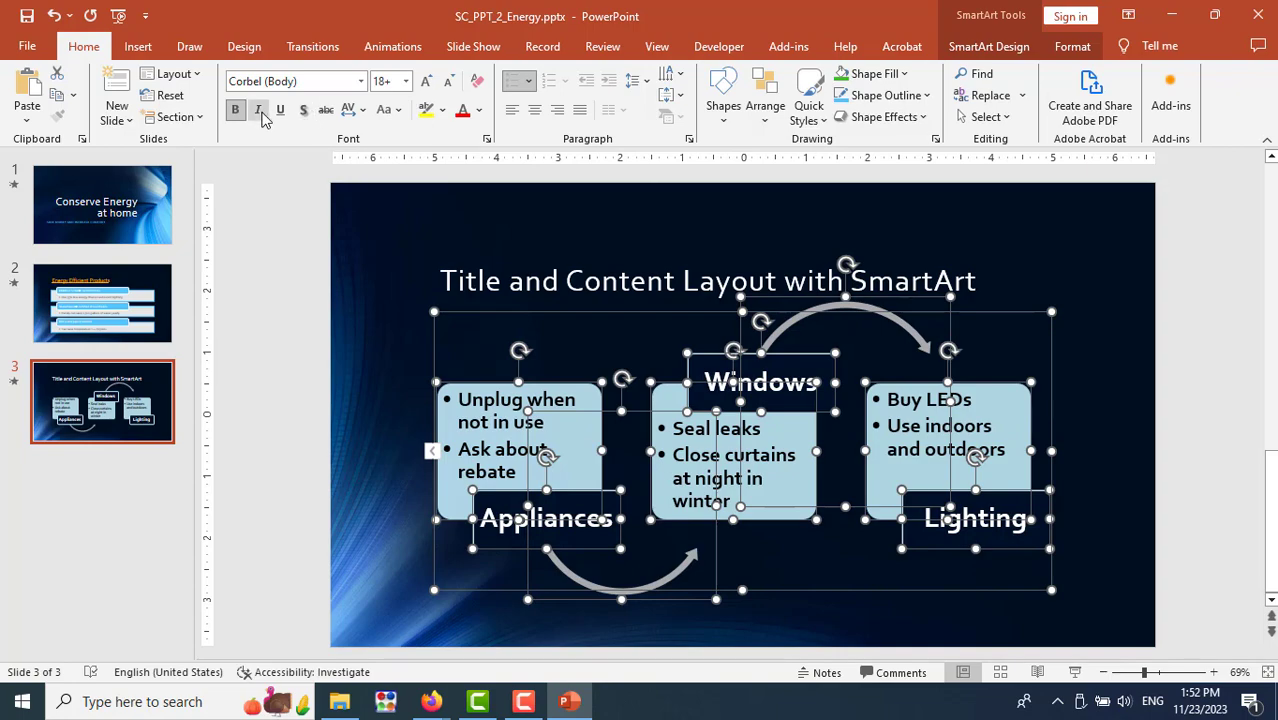
key("alt+Tab")
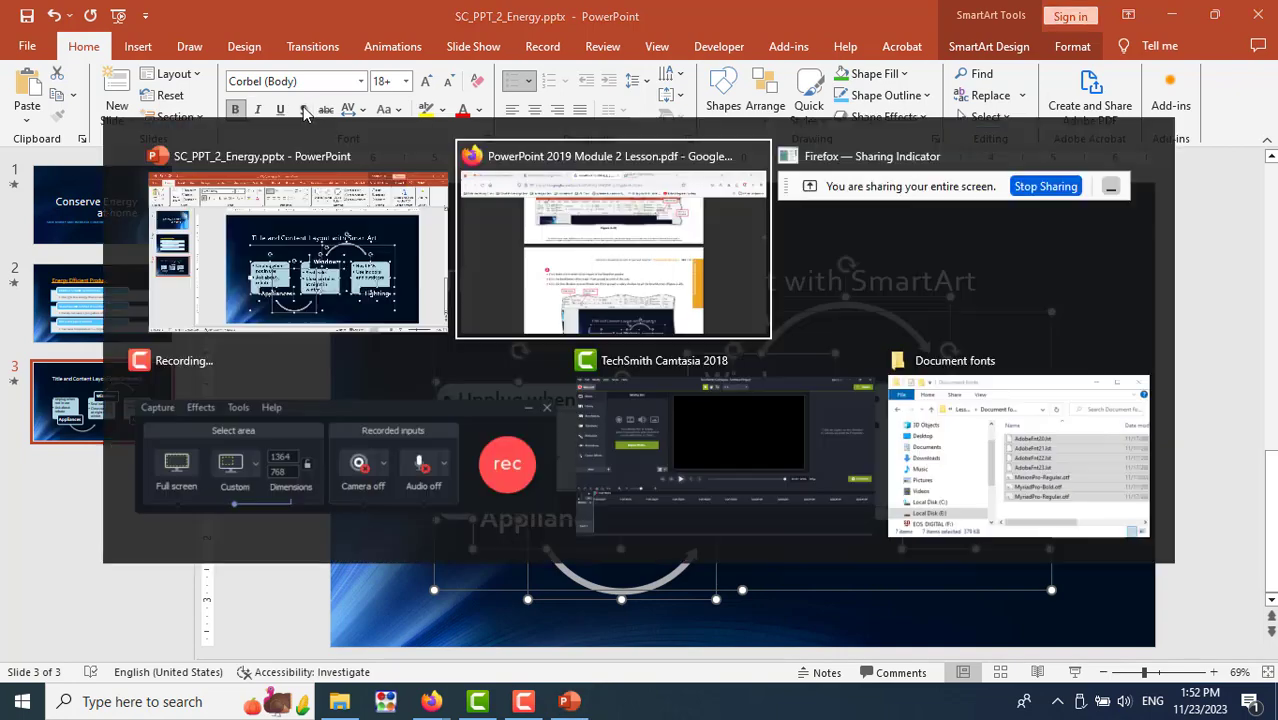
scroll(683, 270, "down", 5)
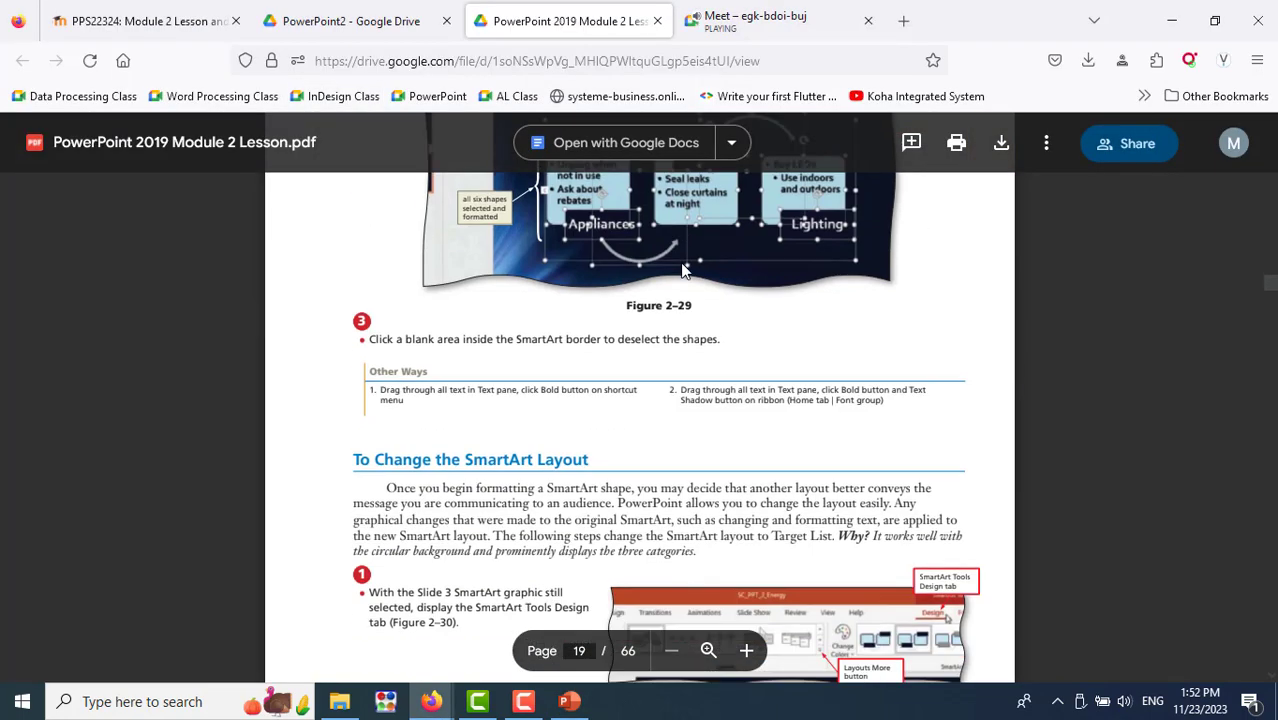
scroll(683, 270, "down", 3)
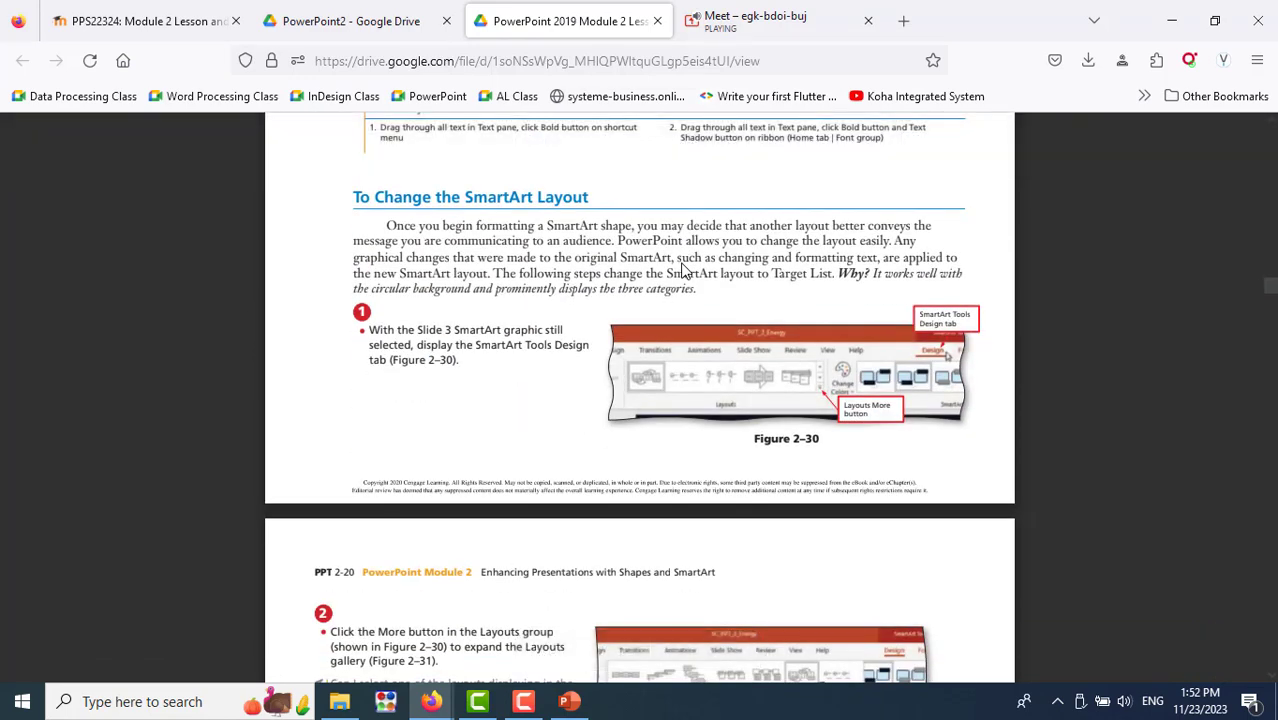
scroll(683, 270, "up", 6)
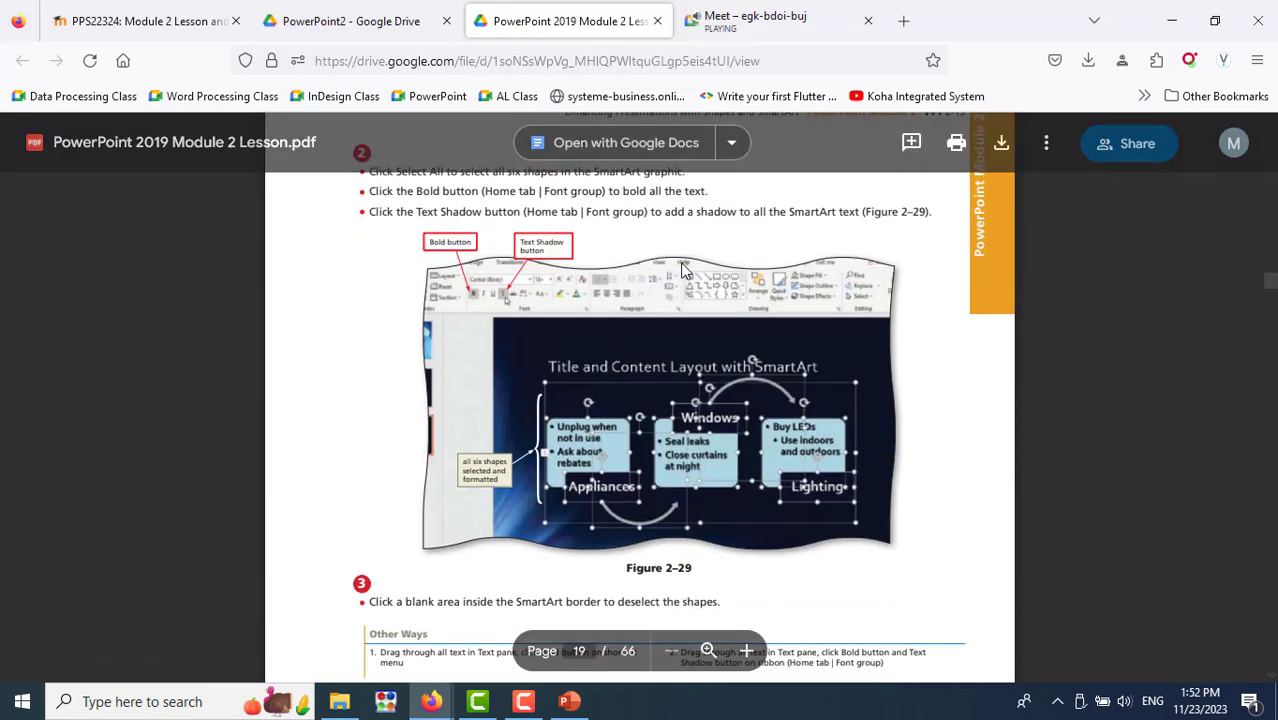
Add a text shadow to the SmartArt text, deselect it, and return to the PDF
key("alt+Tab")
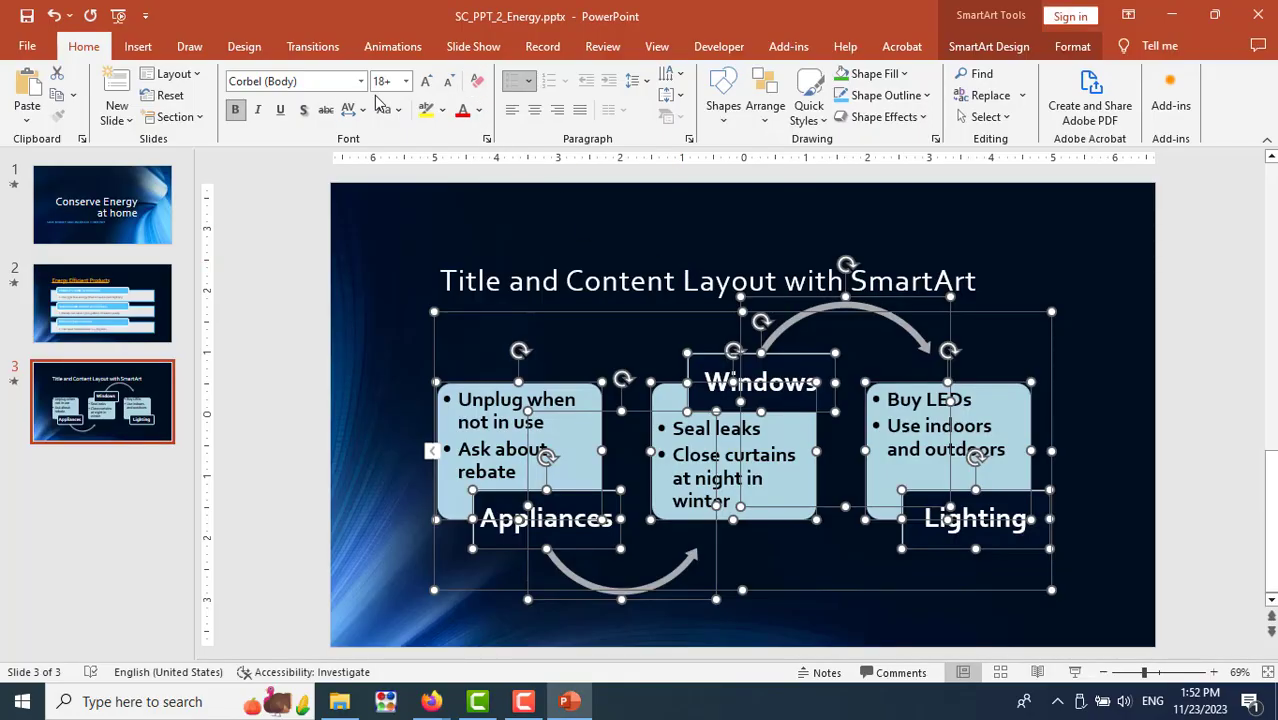
left_click(306, 114)
left_click(1230, 505)
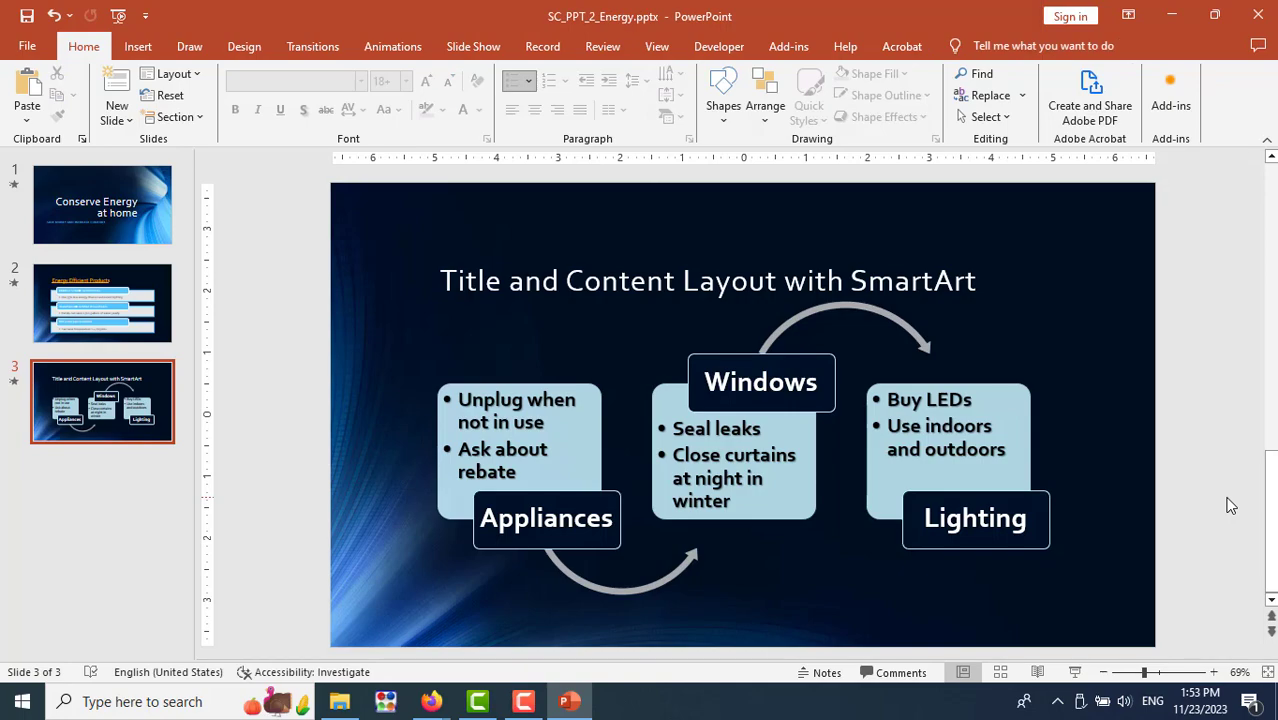
key("alt+Tab")
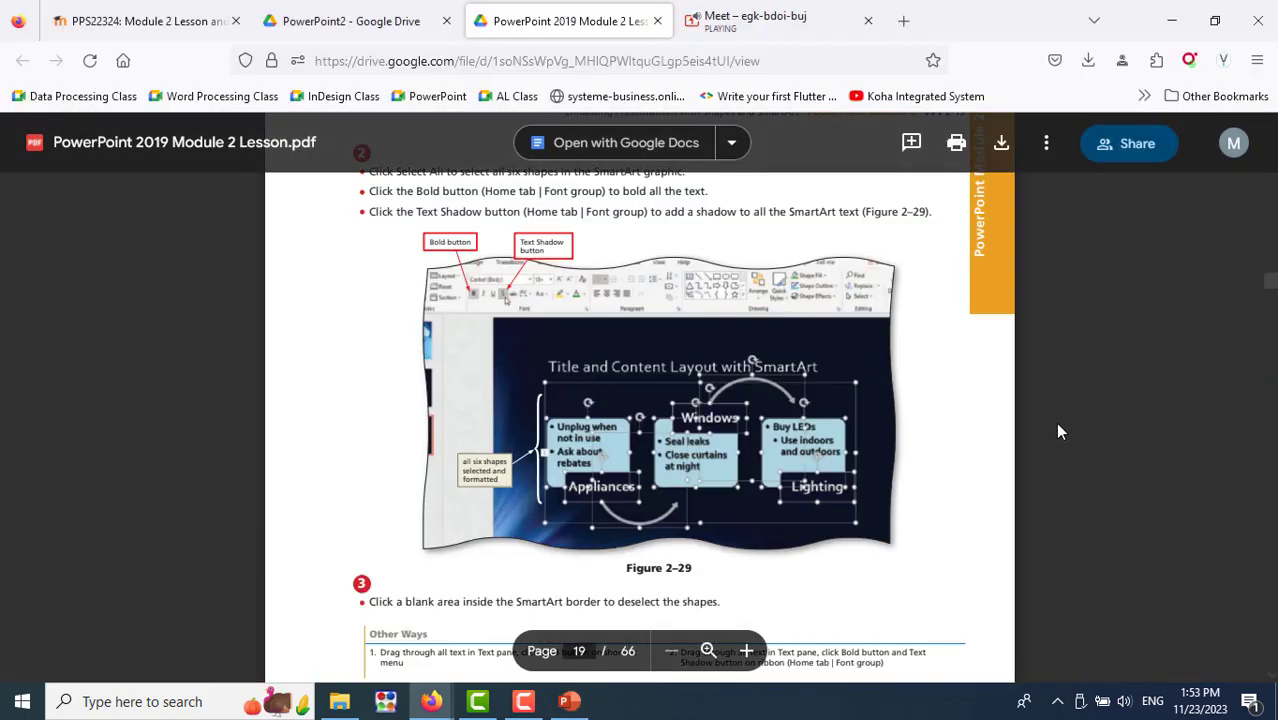
Review PDF pages 19–20 (Figures 2-29 to 2-33) on switching SmartArt to Target List
scroll(1059, 424, "down", 3)
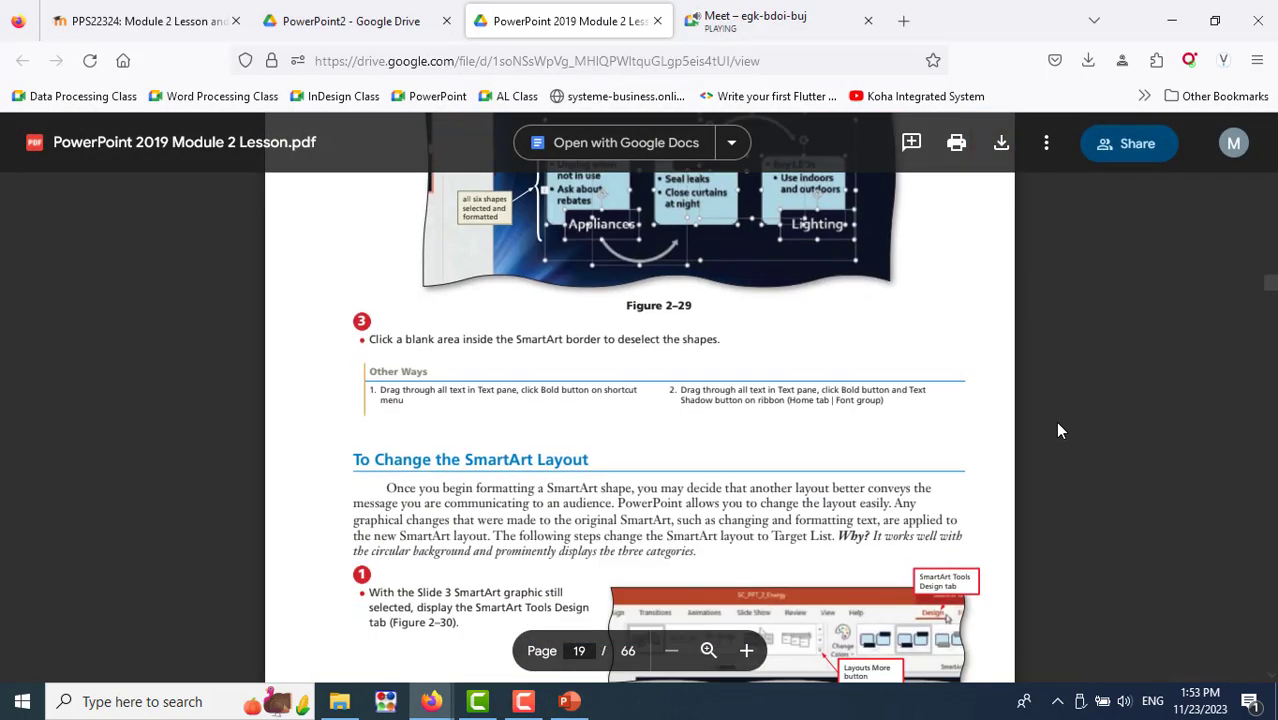
scroll(1058, 424, "down", 3)
scroll(1044, 351, "down", 6)
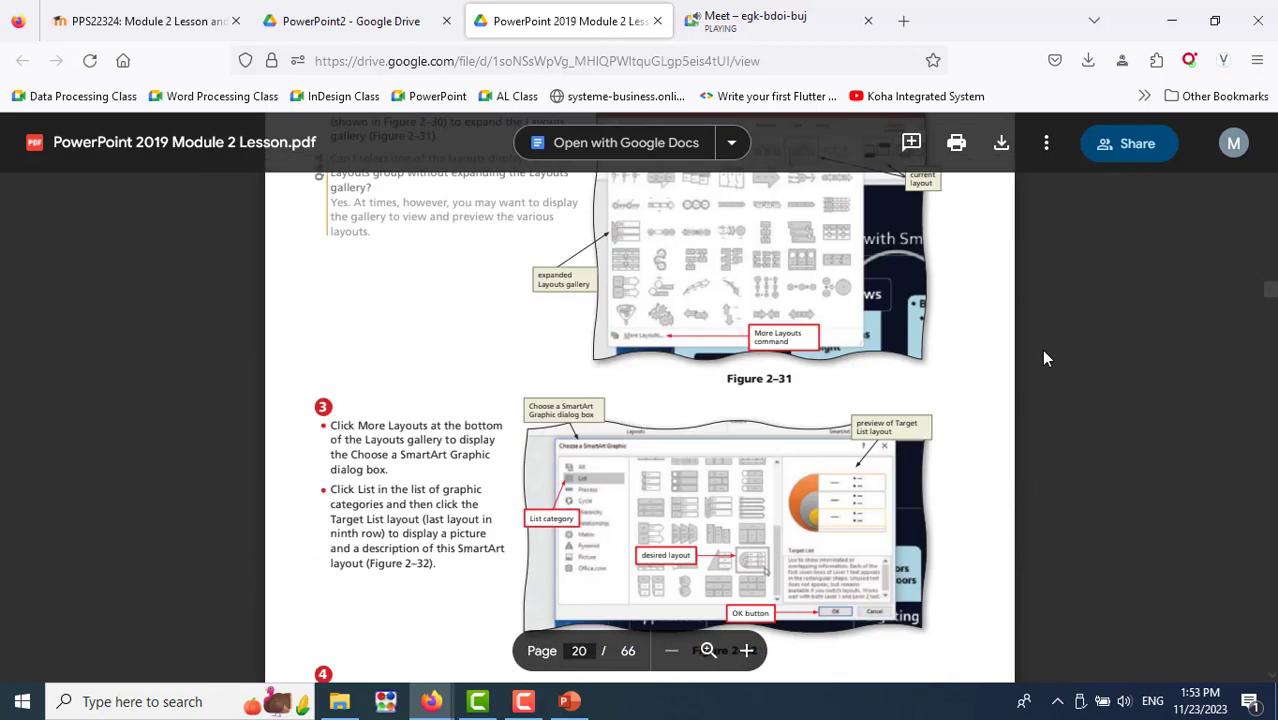
scroll(1038, 371, "down", 6)
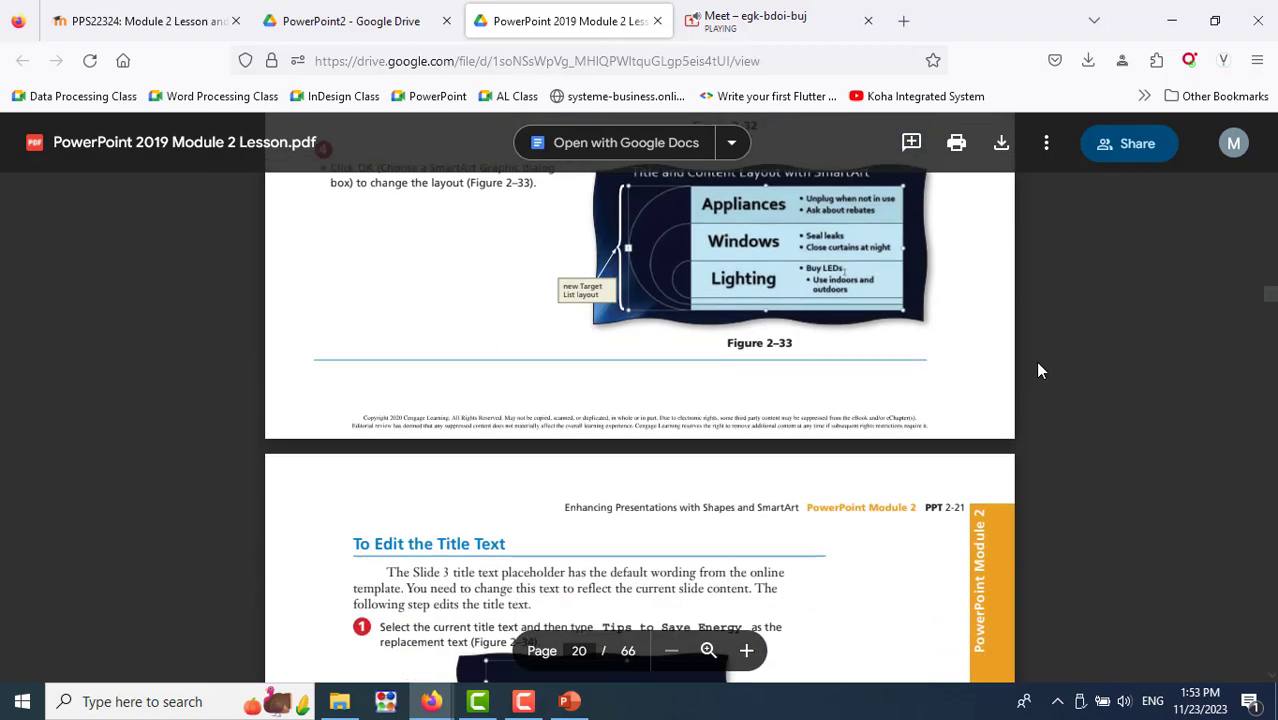
scroll(1038, 371, "up", 3)
scroll(1038, 371, "up", 3)
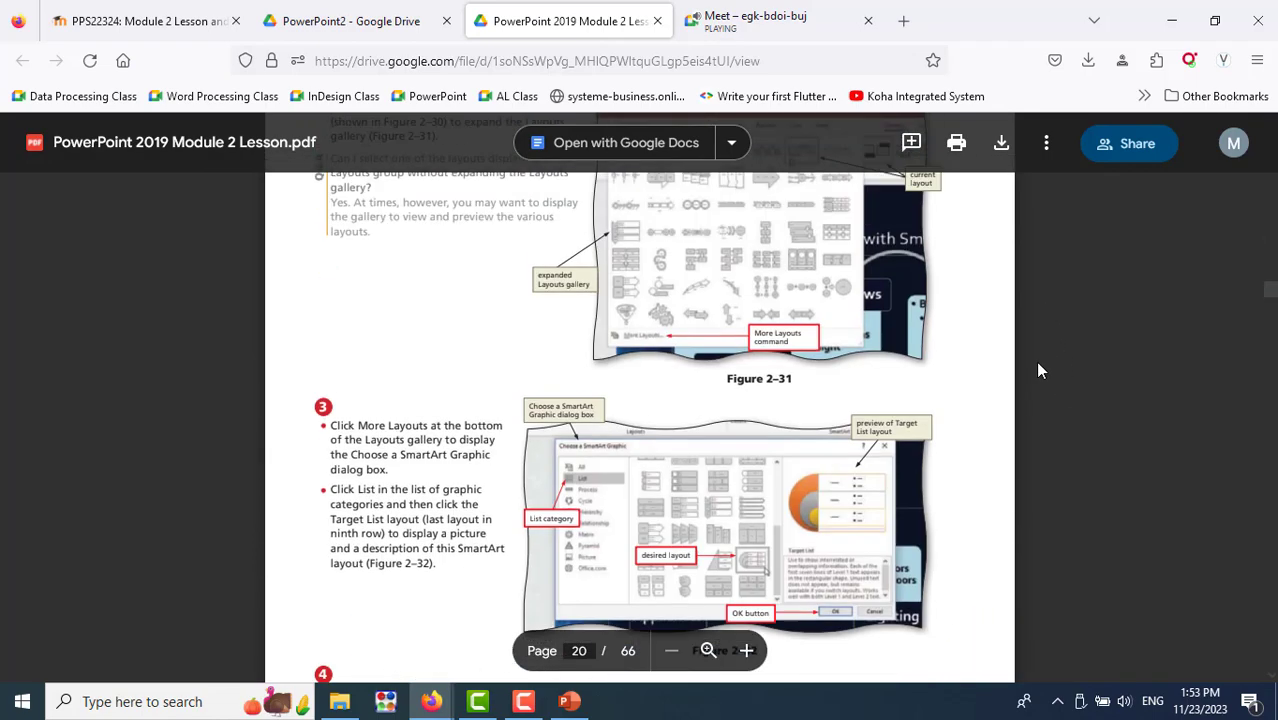
scroll(1038, 371, "up", 3)
scroll(1038, 371, "up", 6)
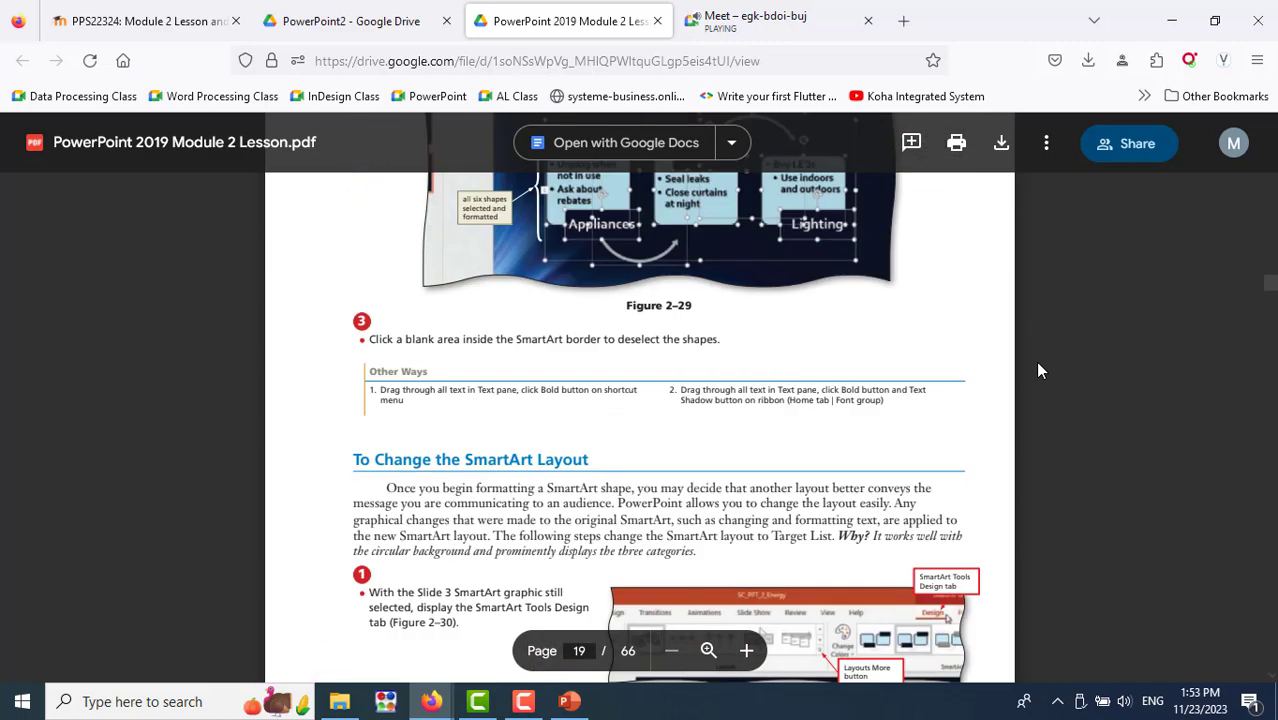
scroll(1038, 371, "down", 3)
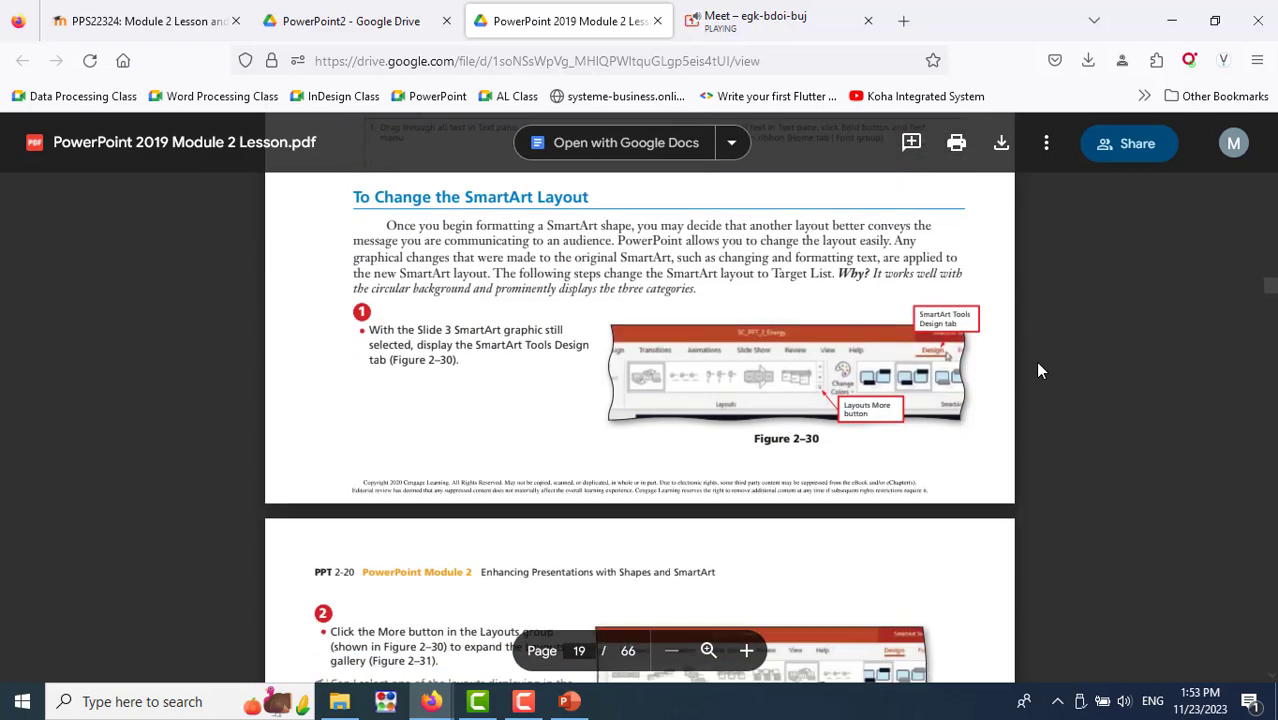
key("alt+Tab")
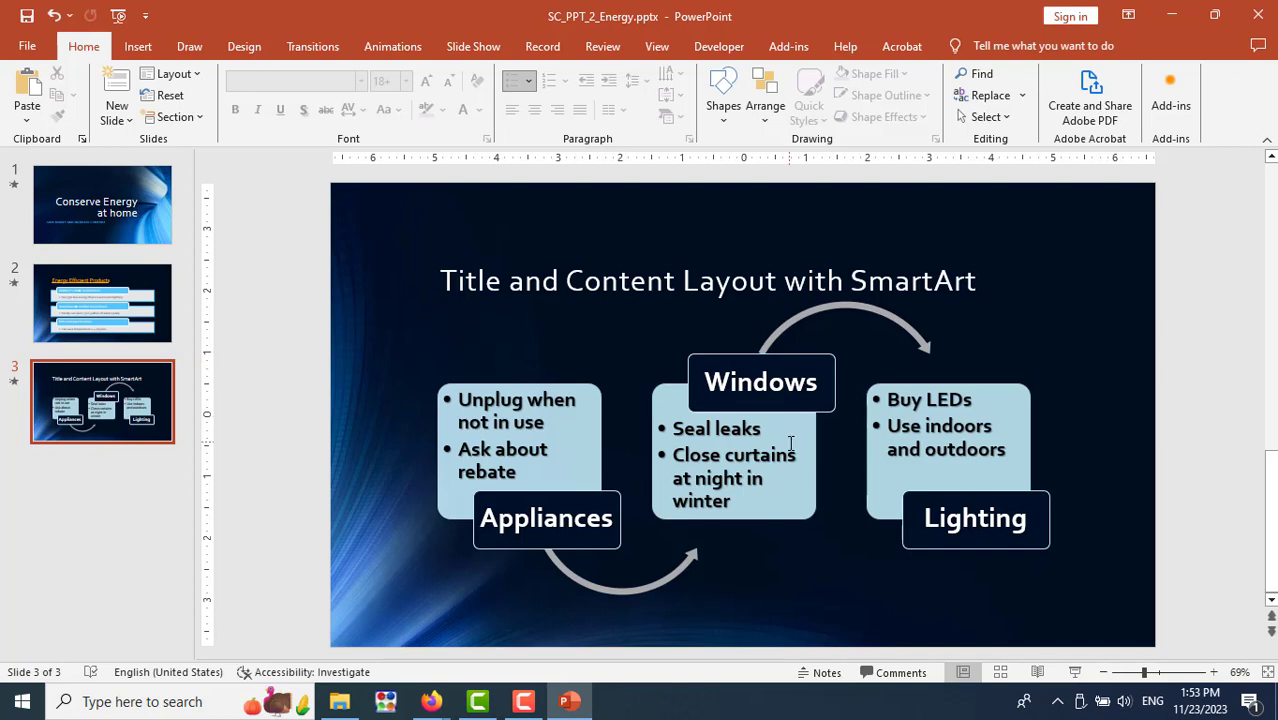
Select slide 3's SmartArt, show SmartArt Design, and consult the lesson PDF
left_click(850, 431)
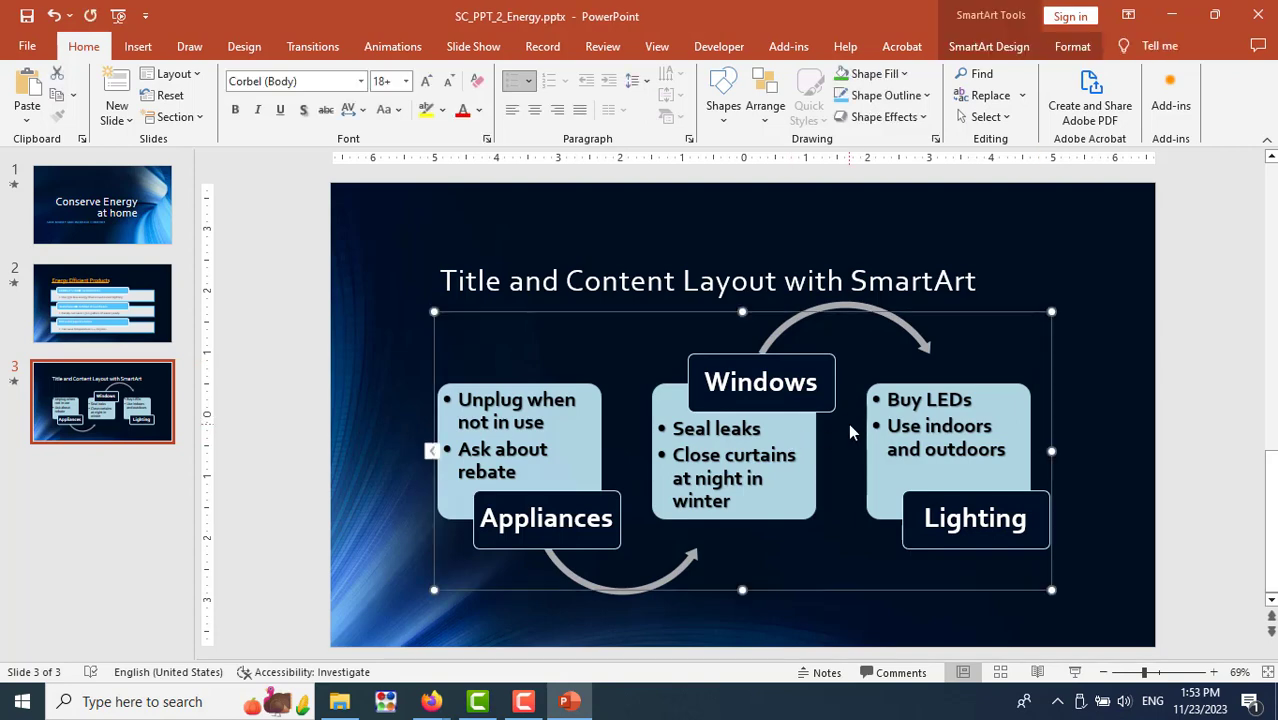
left_click(990, 47)
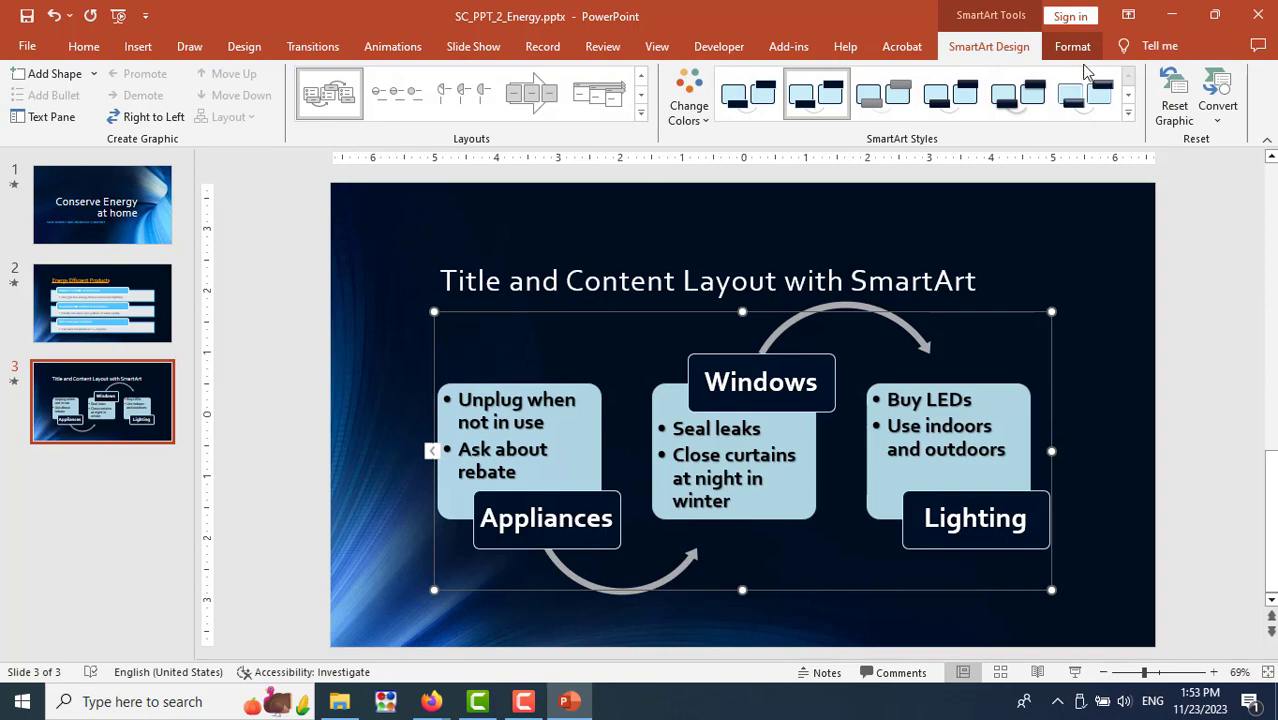
key("alt+Tab")
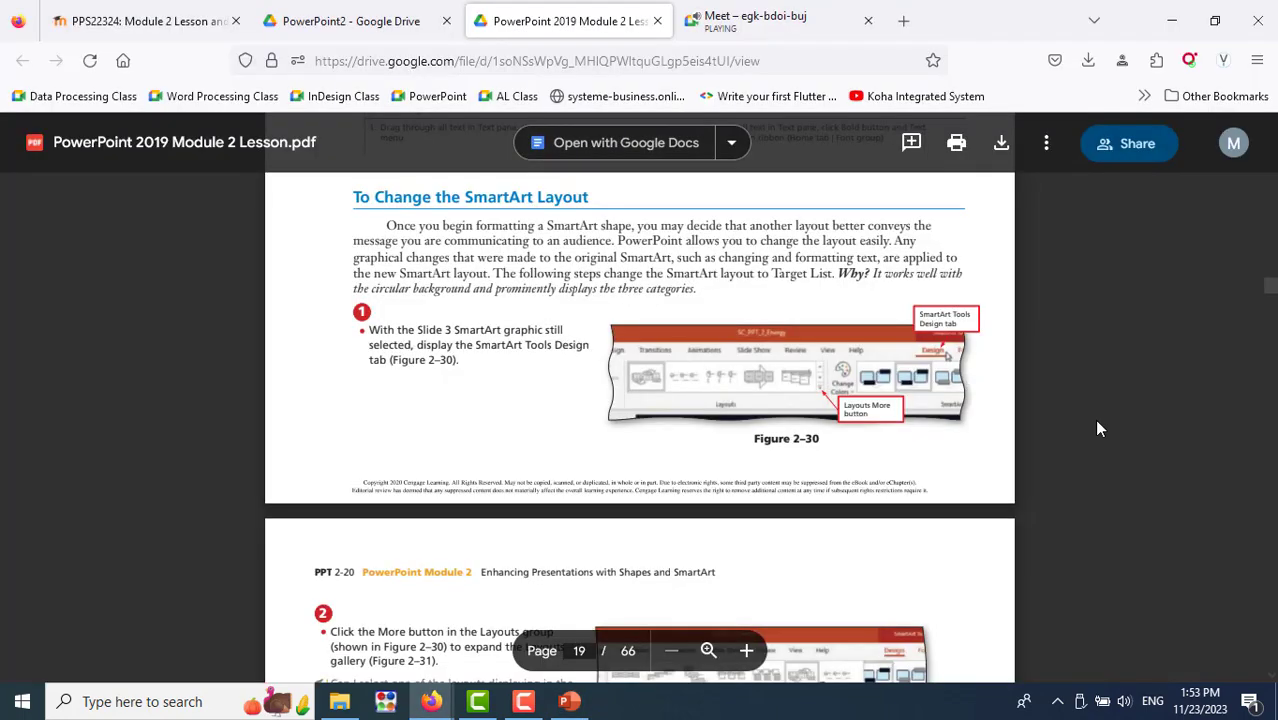
scroll(1097, 428, "down", 3)
scroll(1097, 428, "down", 4)
scroll(1097, 428, "up", 3)
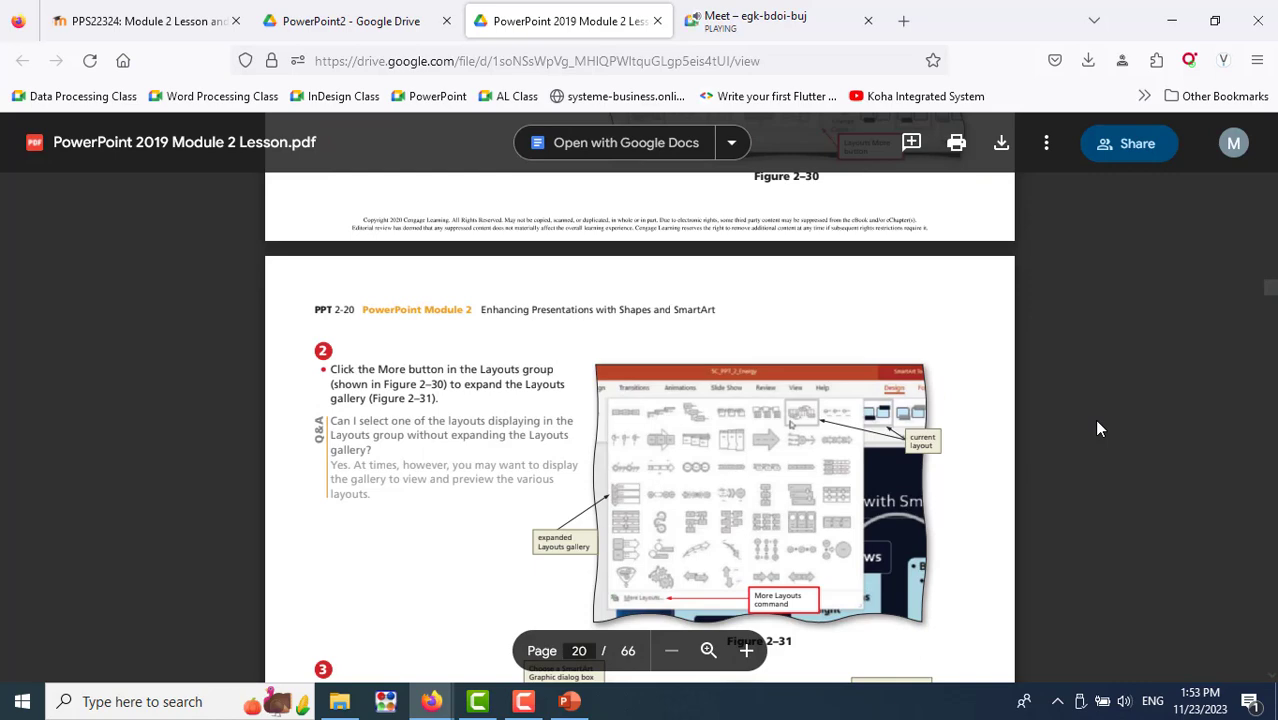
scroll(1097, 428, "down", 3)
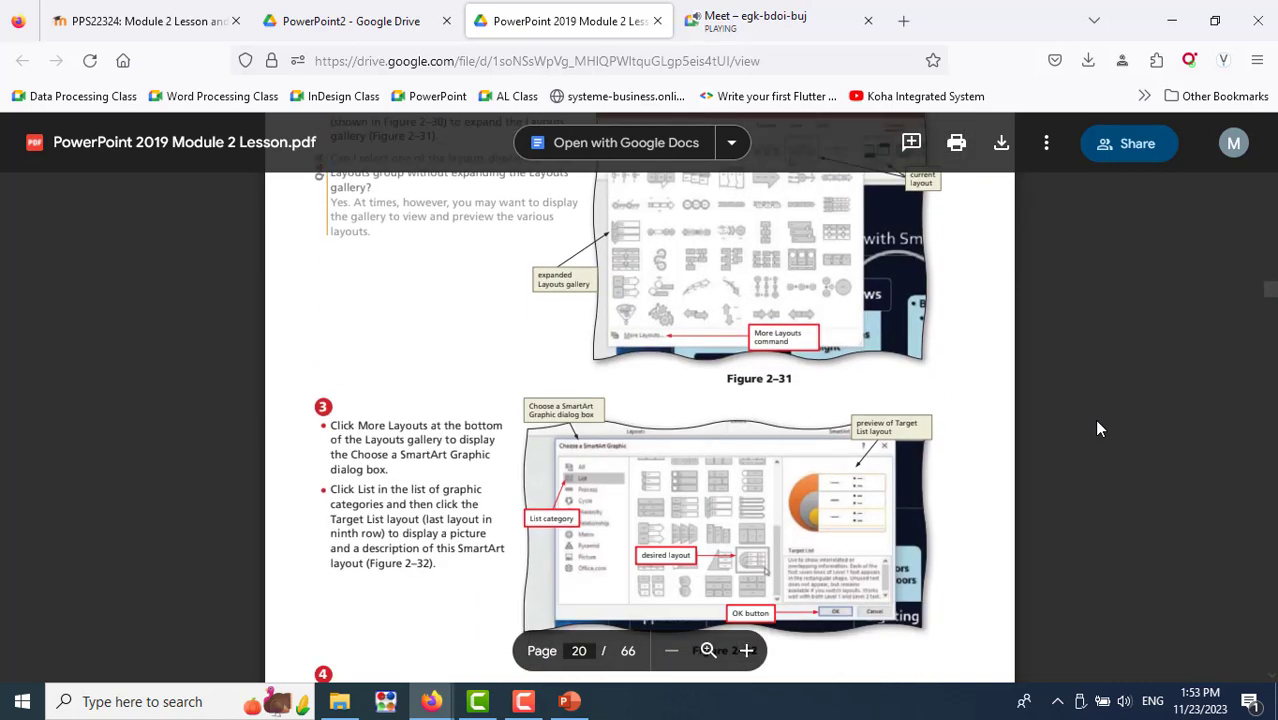
scroll(1097, 428, "down", 3)
key("alt+Tab")
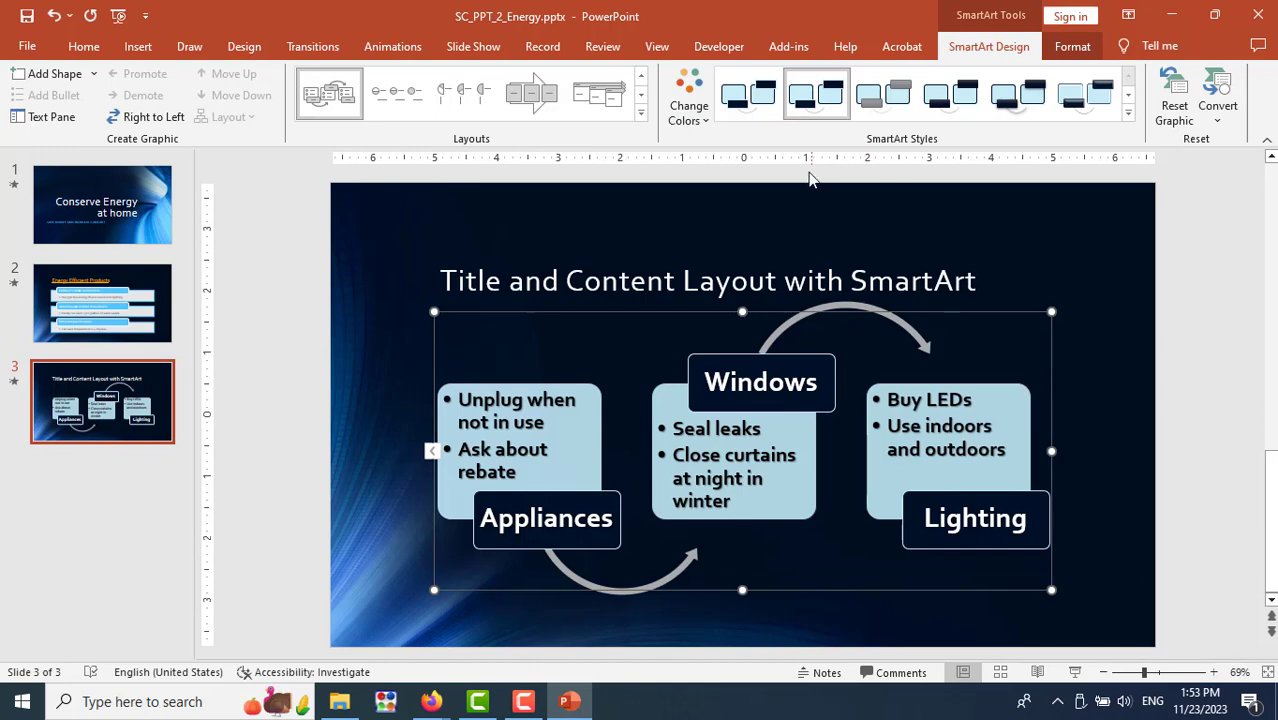
Apply the Target List layout from More Layouts and deselect the graphic
left_click(641, 112)
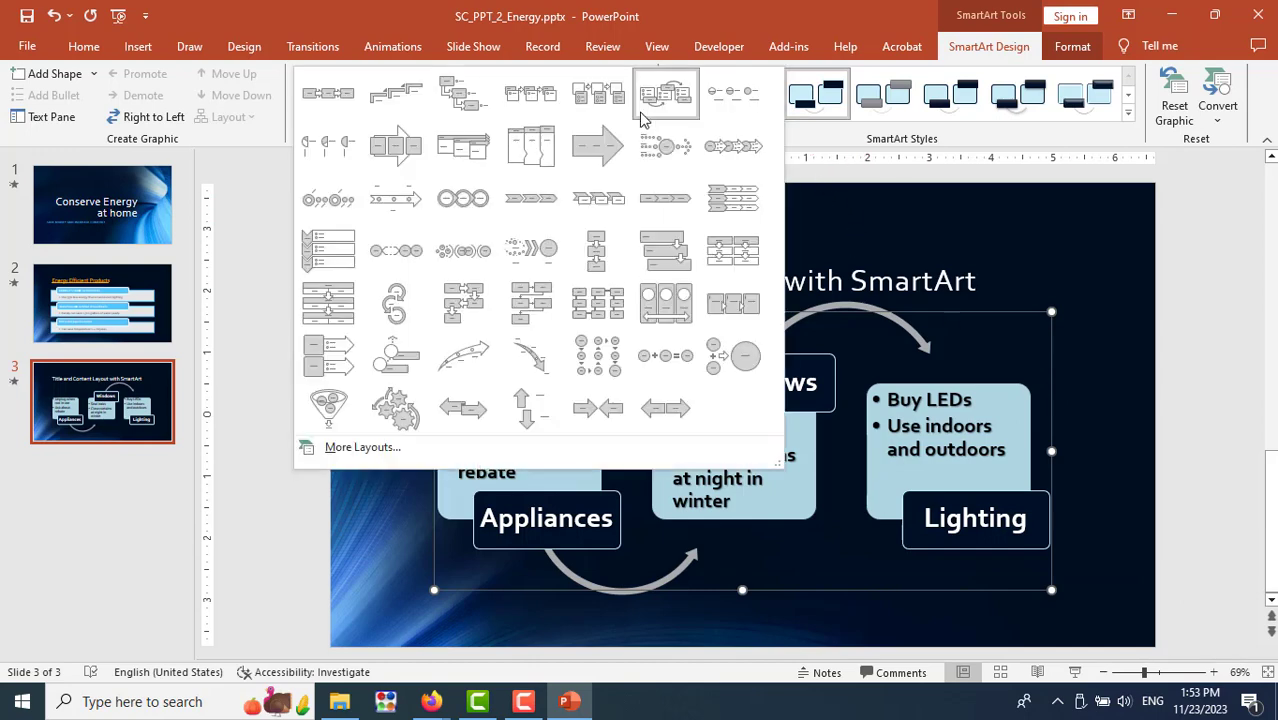
left_click(365, 450)
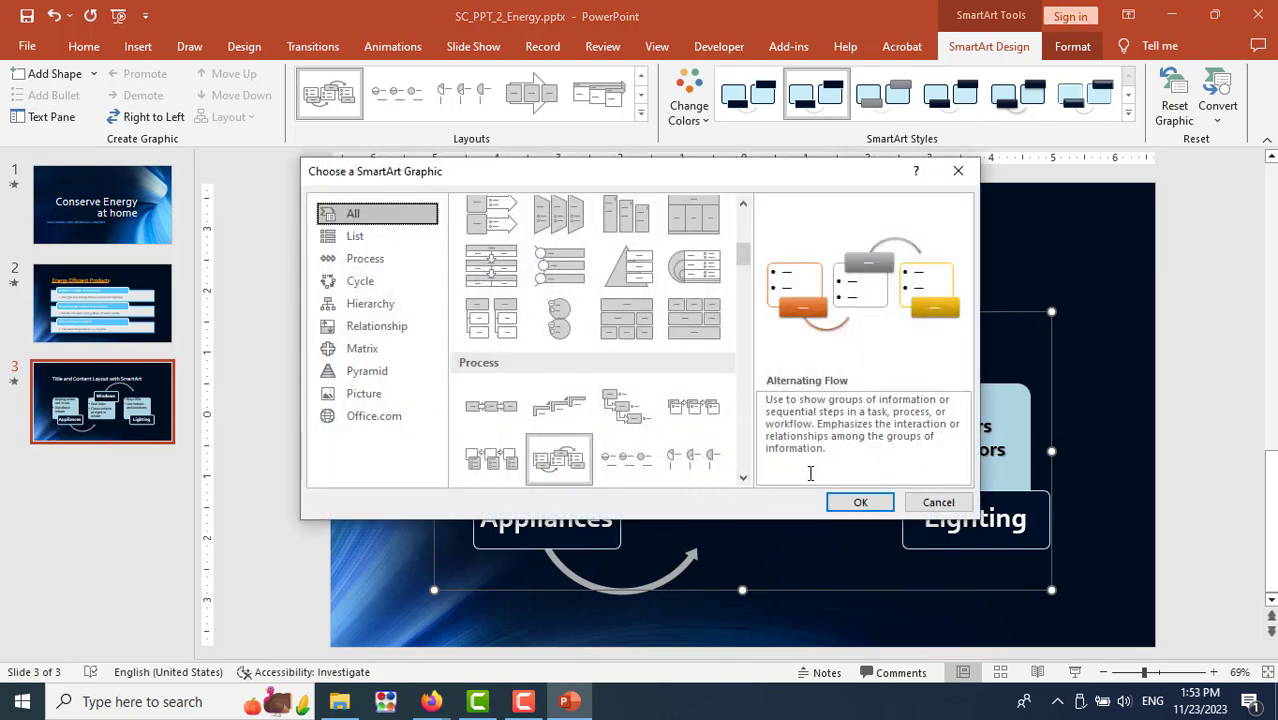
left_click(697, 280)
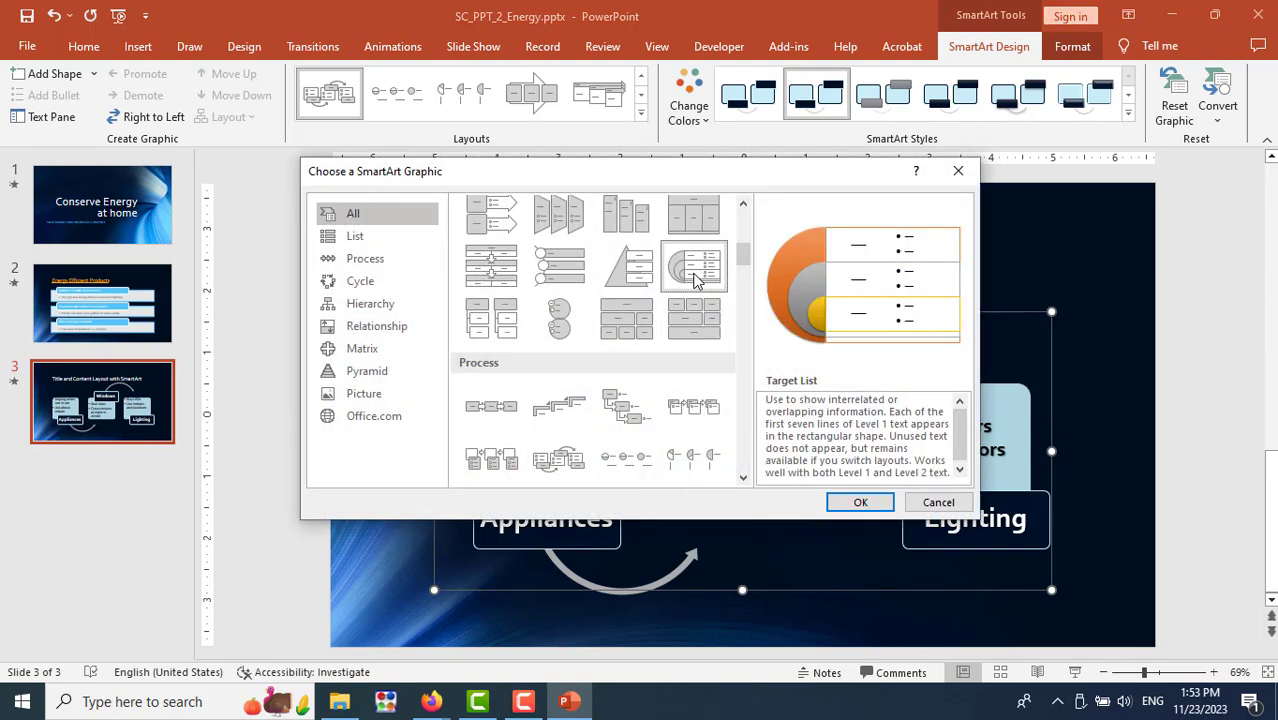
left_click(860, 502)
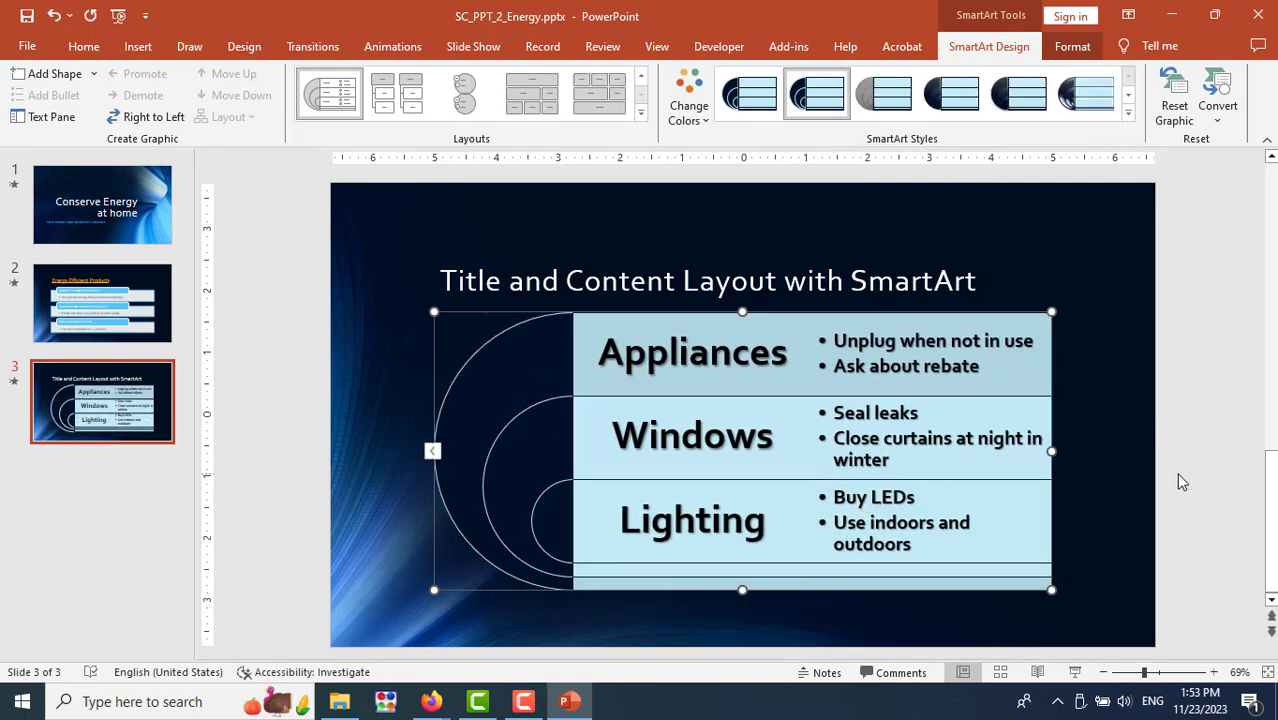
left_click(1178, 483)
key("alt+Tab")
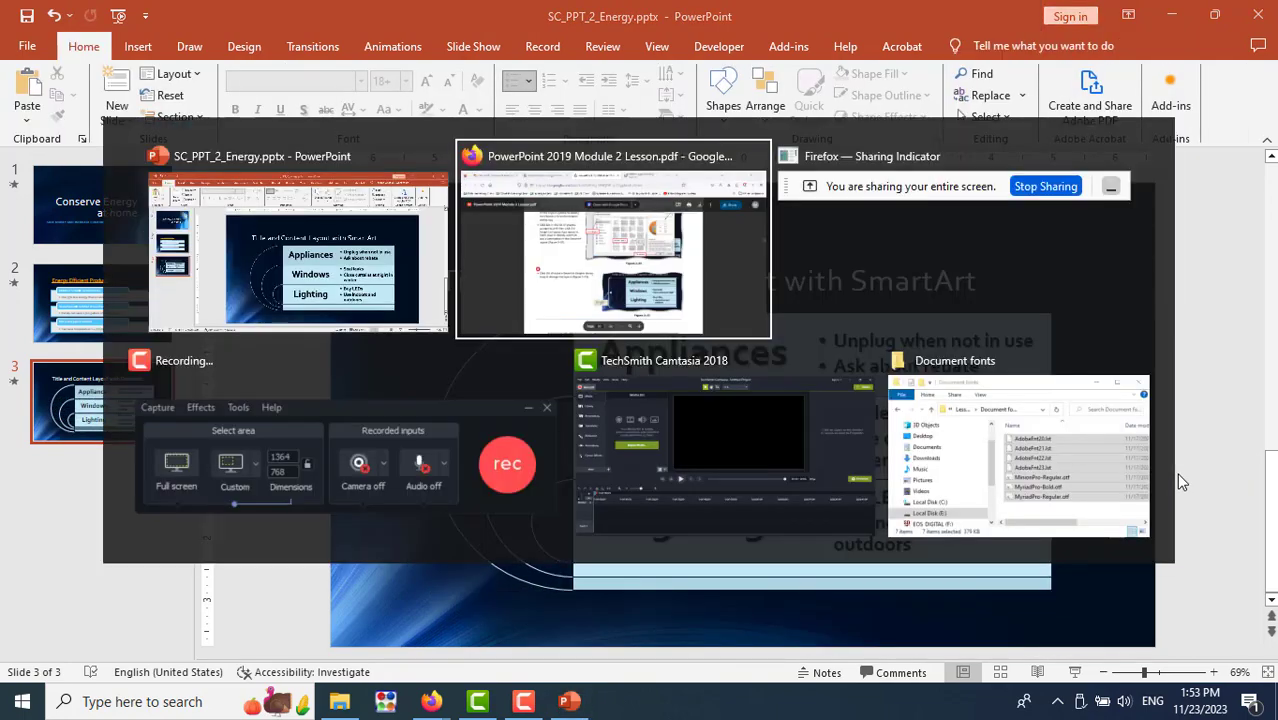
scroll(1052, 478, "down", 5)
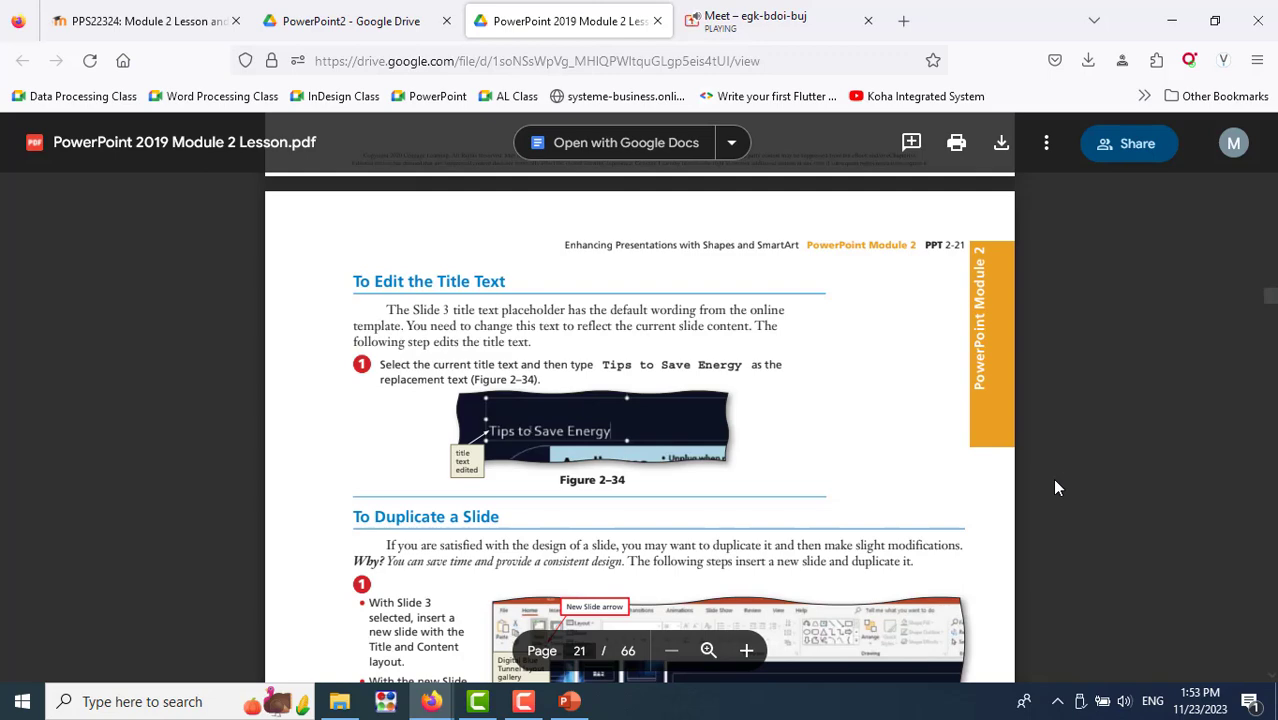
key("alt+Tab")
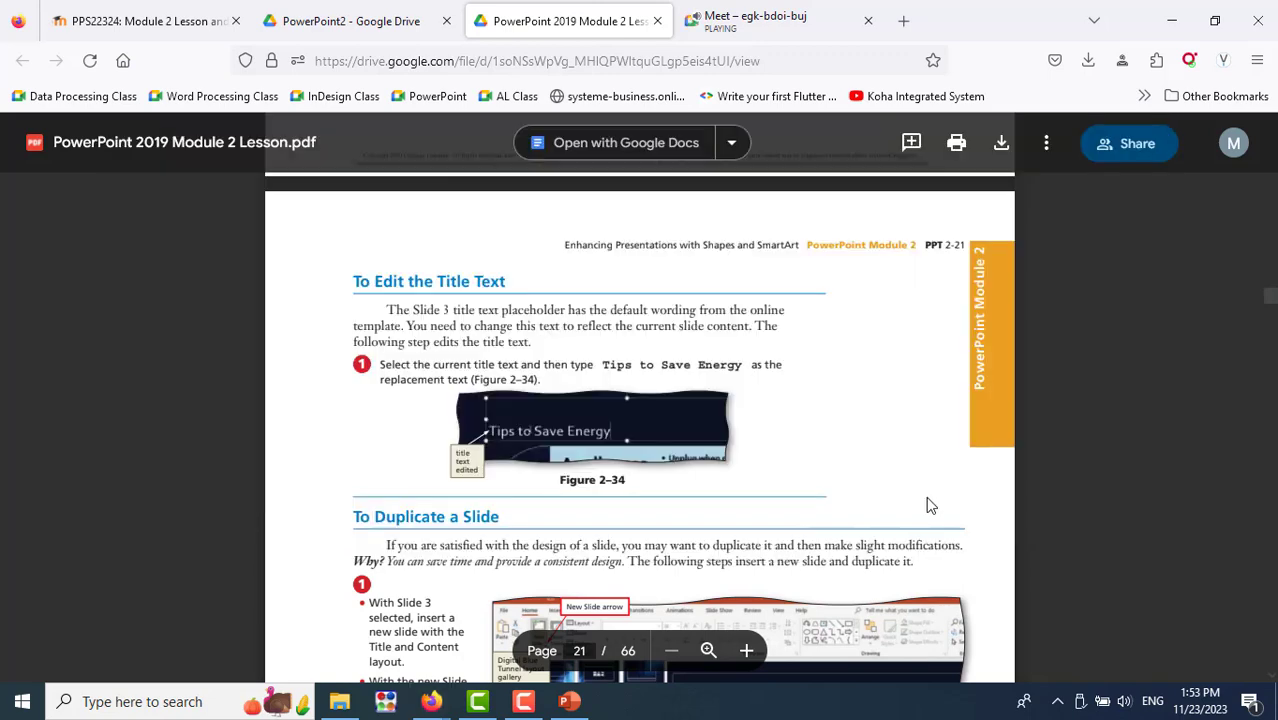
left_click(569, 701)
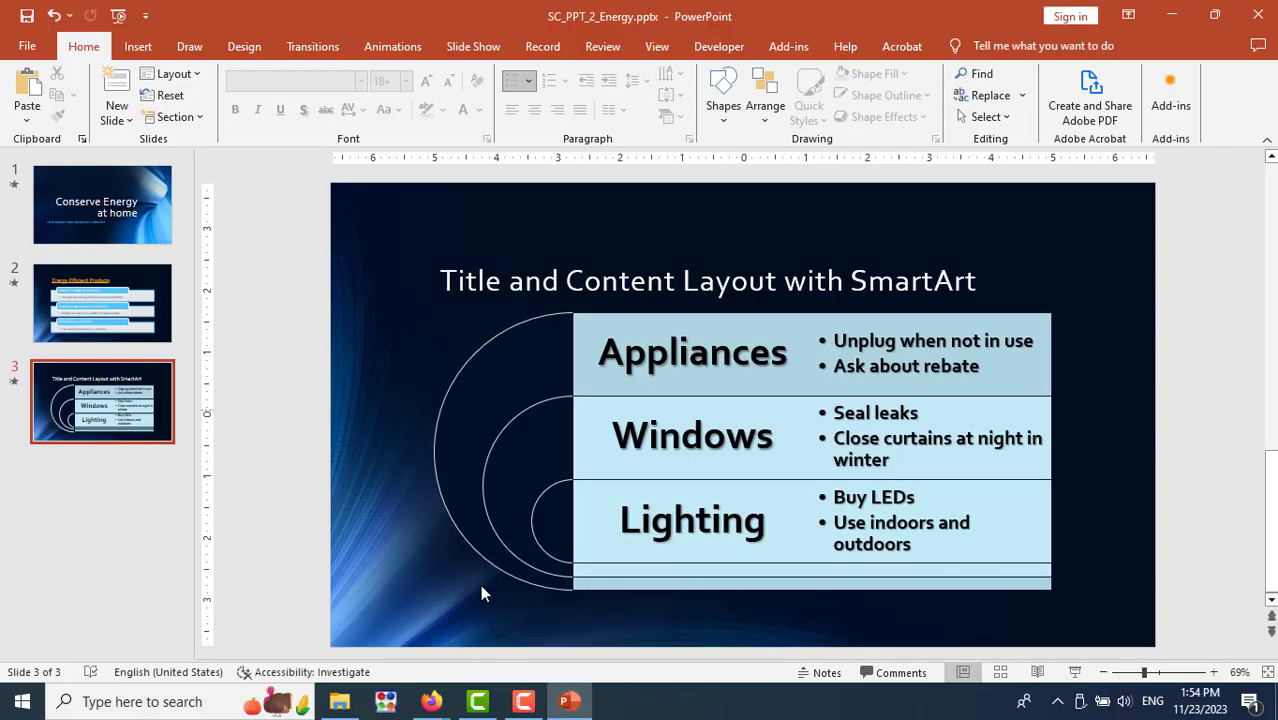
key("alt+Tab")
key("Escape")
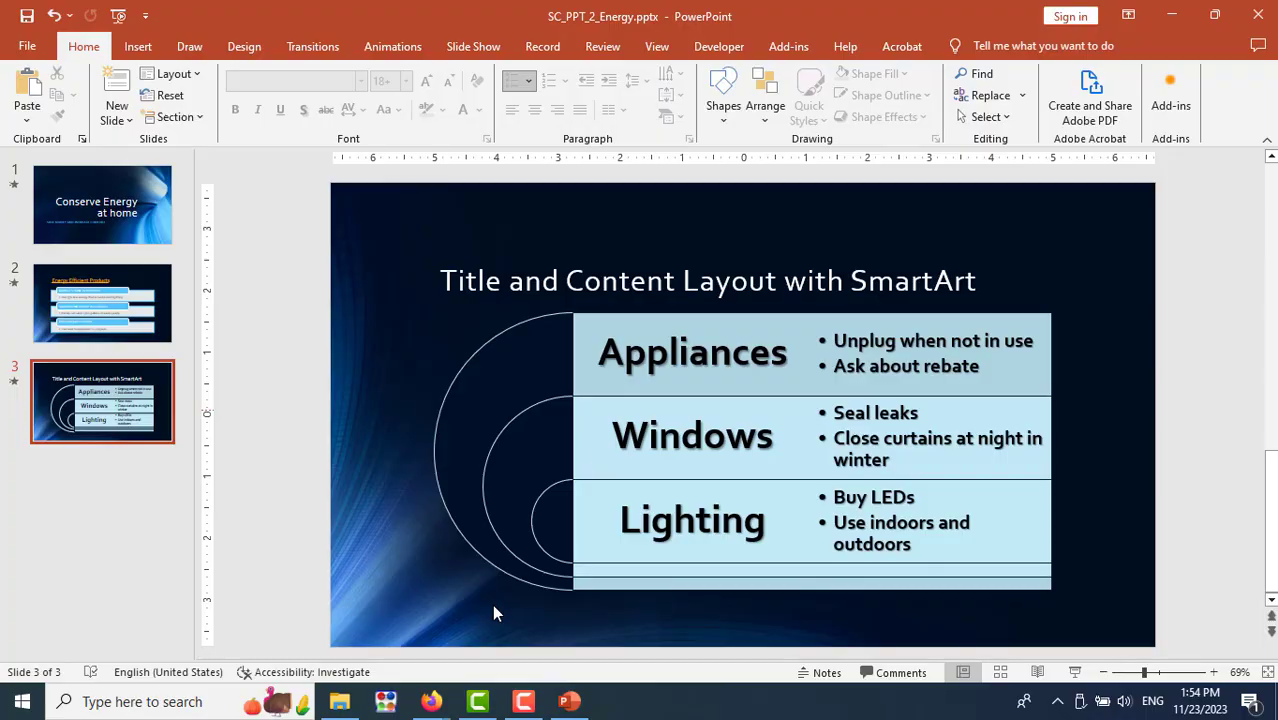
key("alt+Tab")
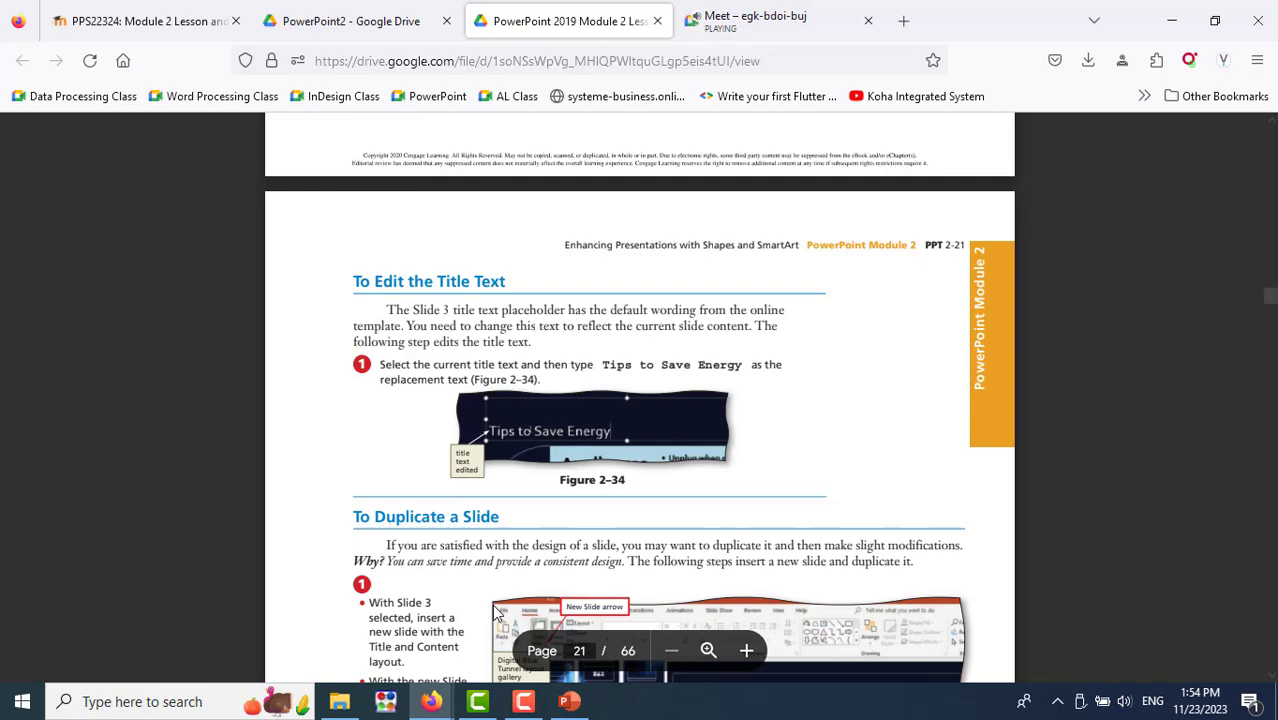
key("alt+Tab")
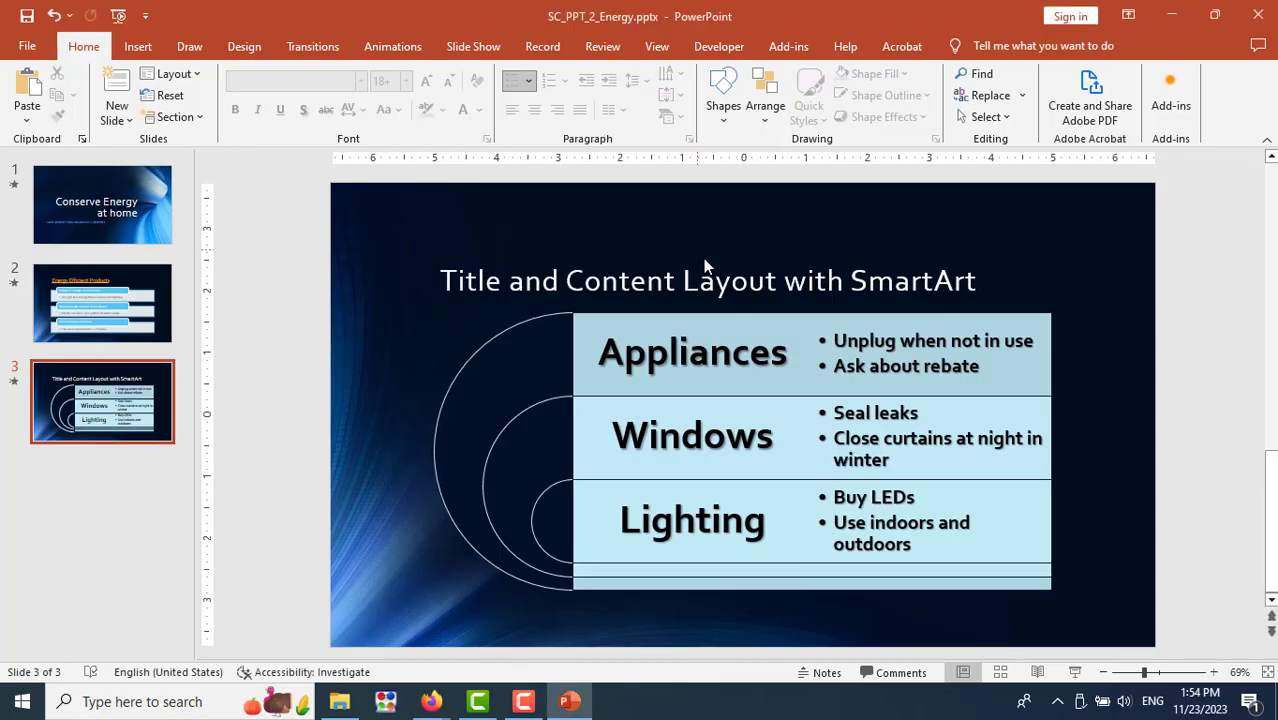
Replace slide 3's title with 'Tips to Save Energy'
left_click(685, 281)
triple_click(685, 281)
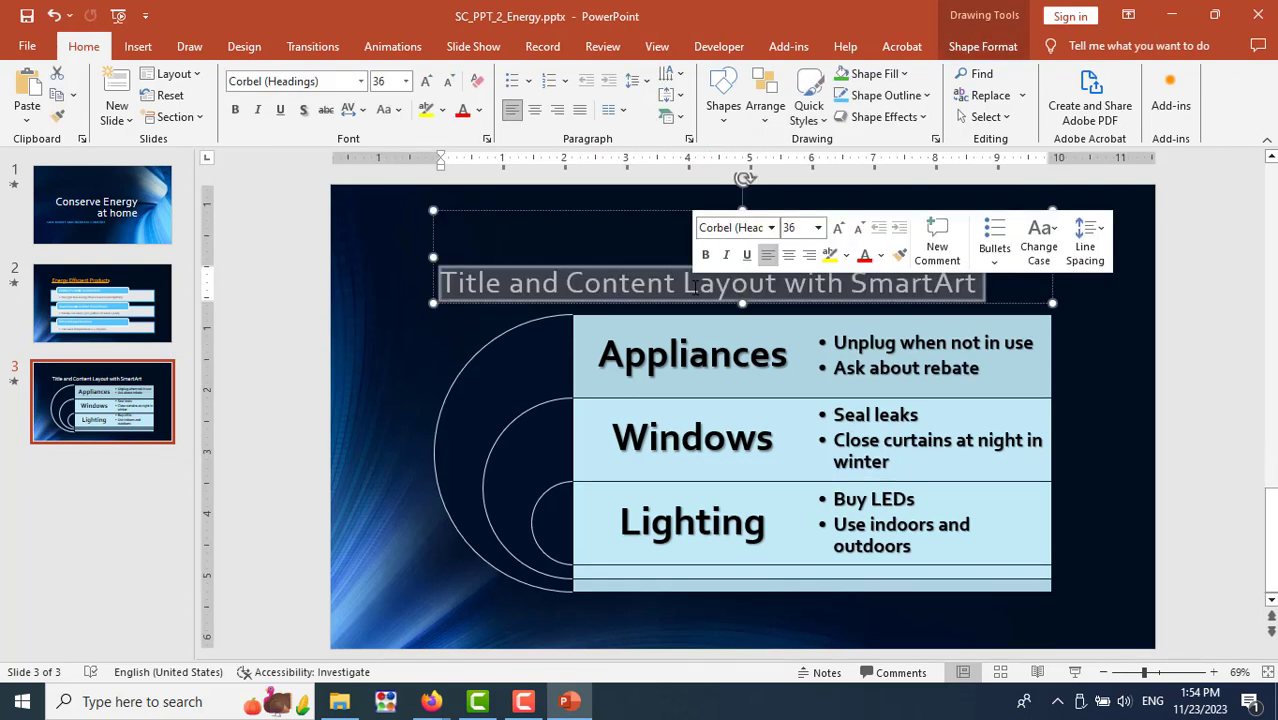
type("Tips to")
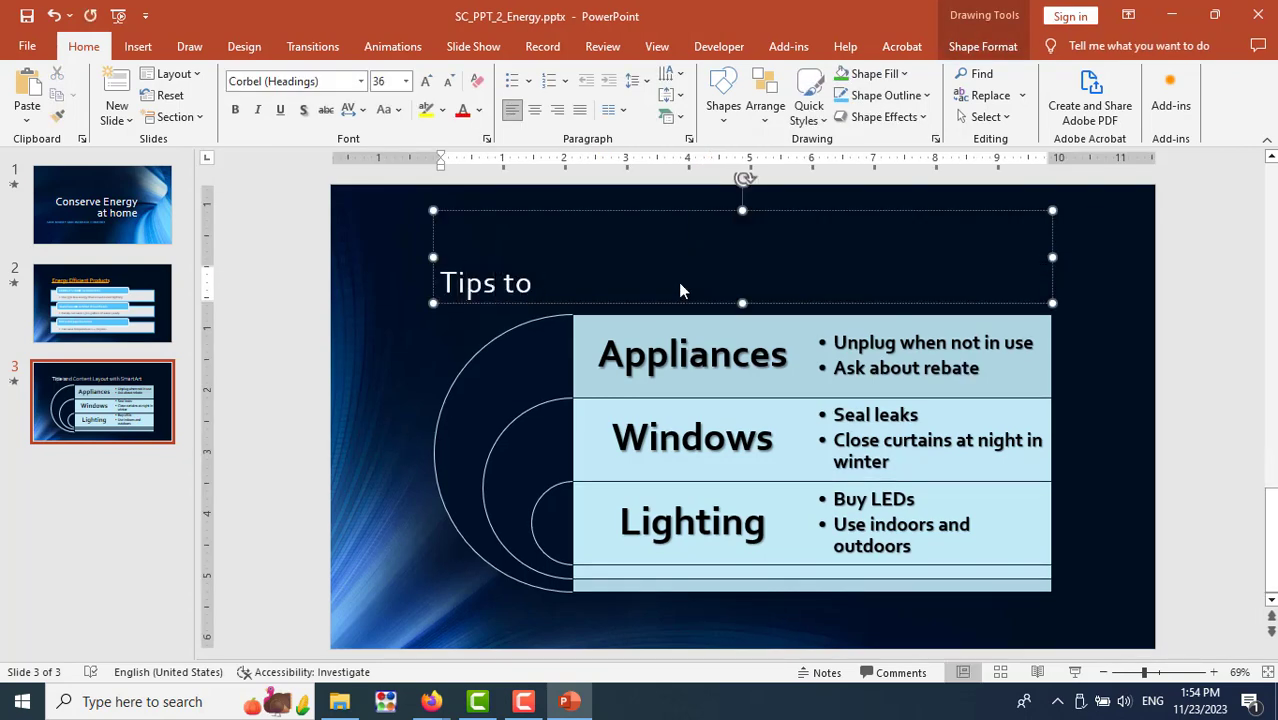
type(" Save")
key("alt+Tab")
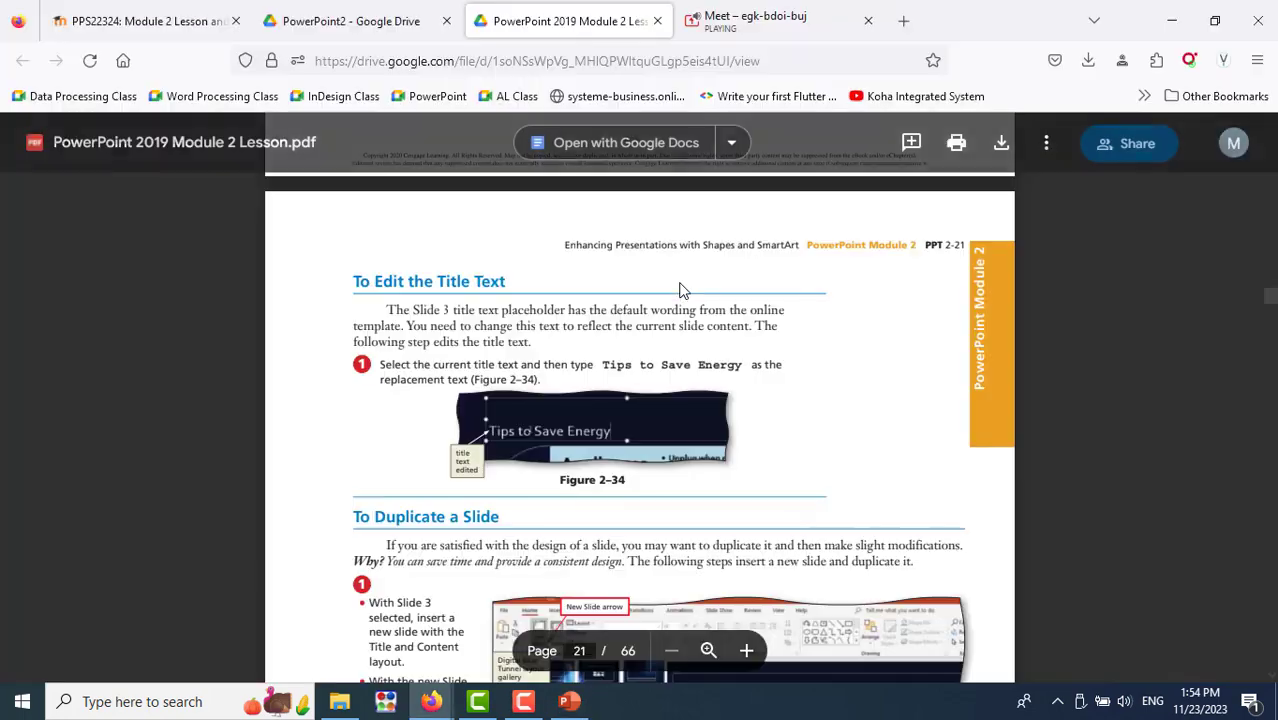
key("alt+Tab")
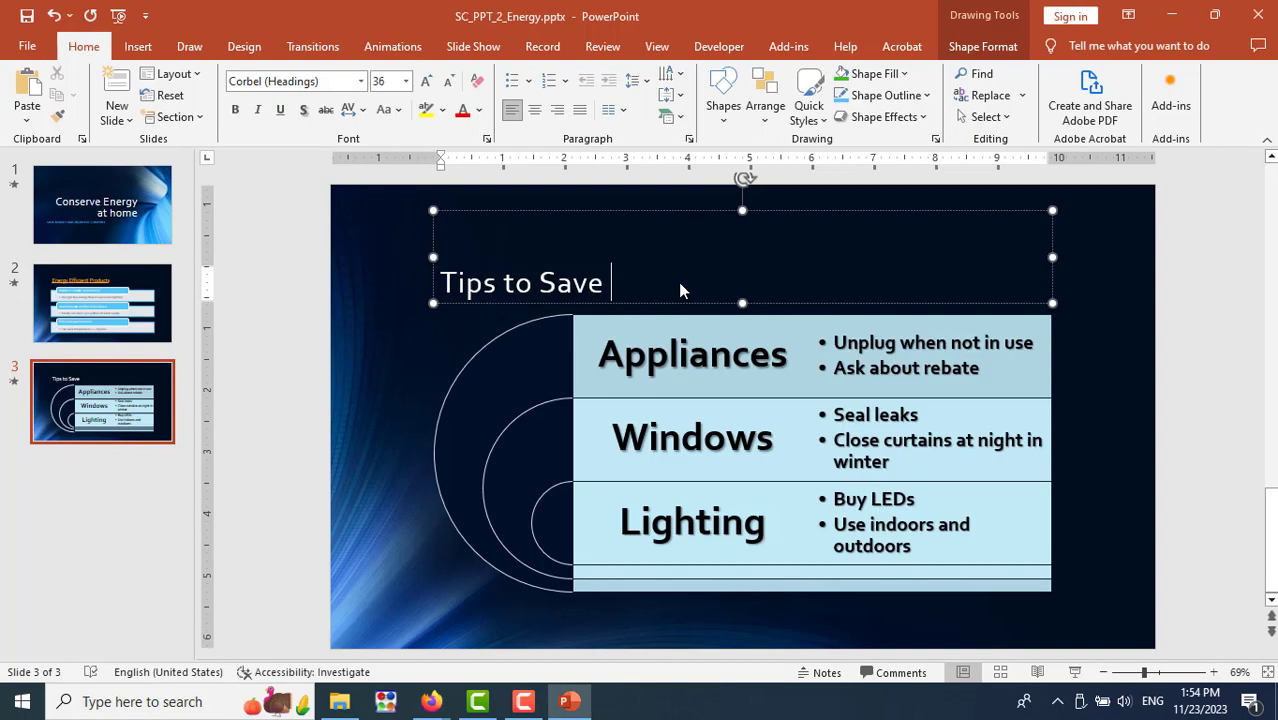
type("Energy")
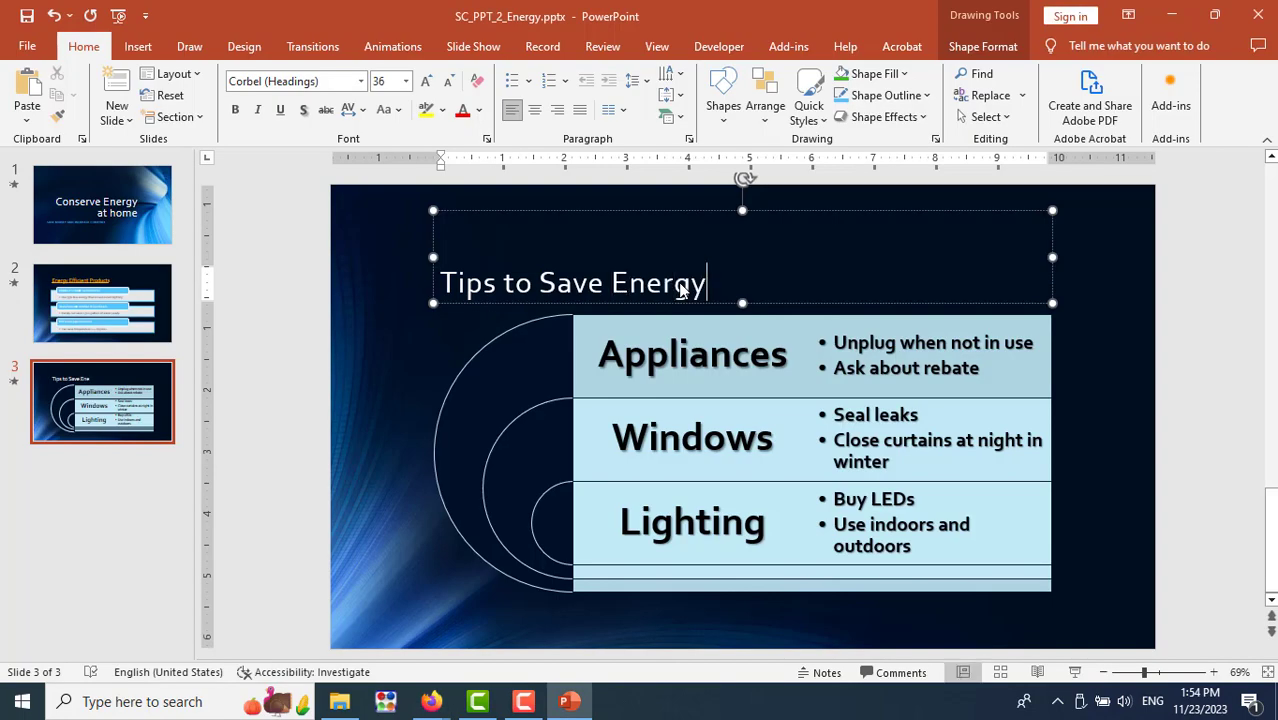
key("alt+Tab")
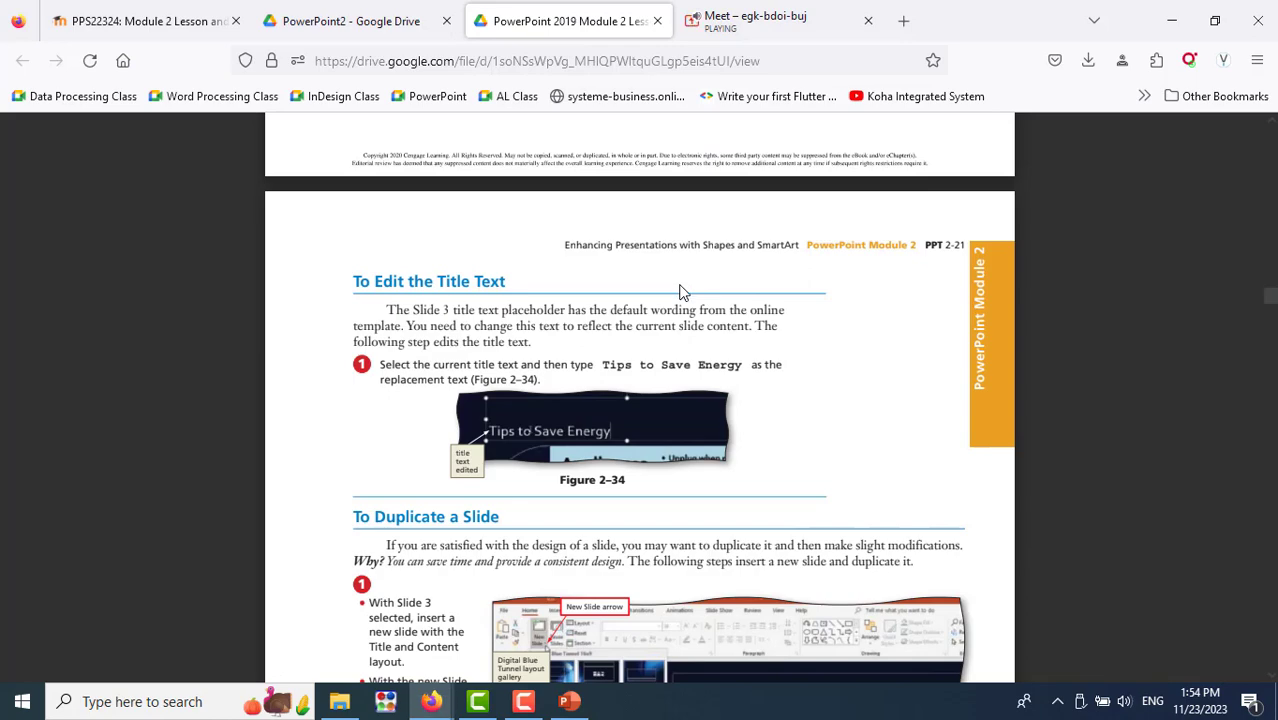
scroll(799, 350, "down", 3)
Review Figures 2-35 and 2-36, then duplicate slide 3 as a new slide 4
scroll(800, 350, "down", 3)
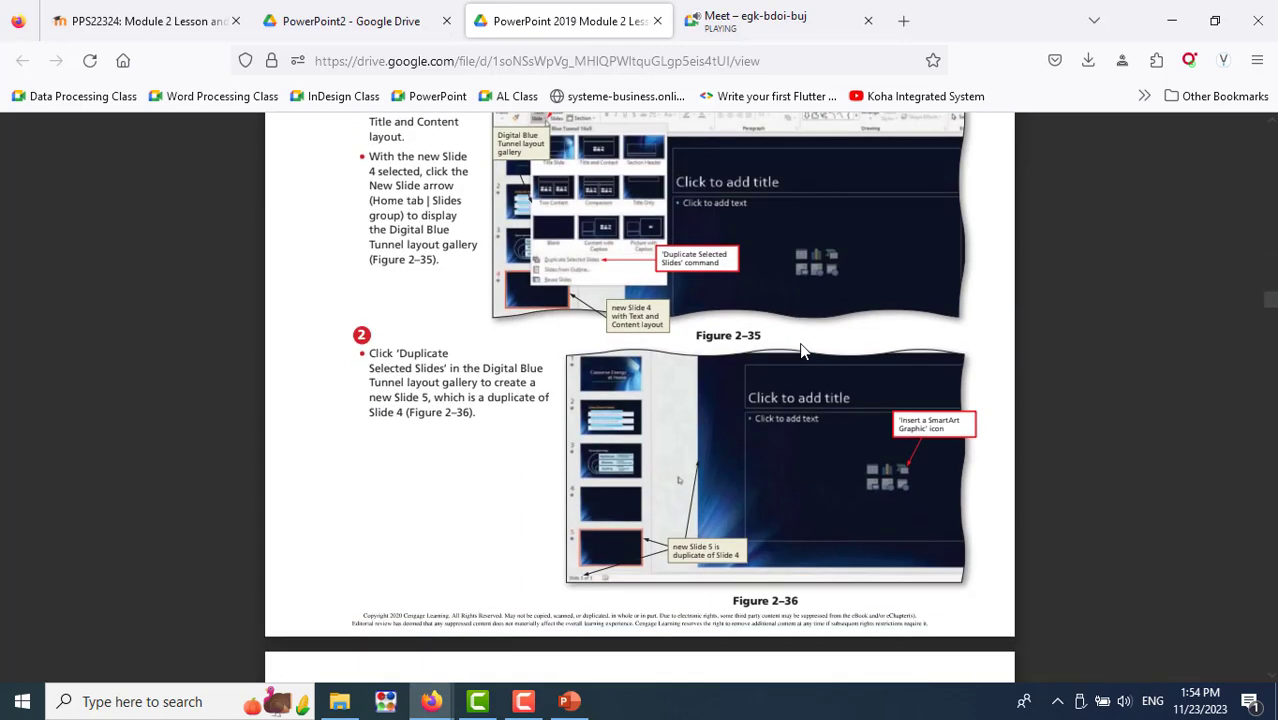
scroll(801, 350, "up", 3)
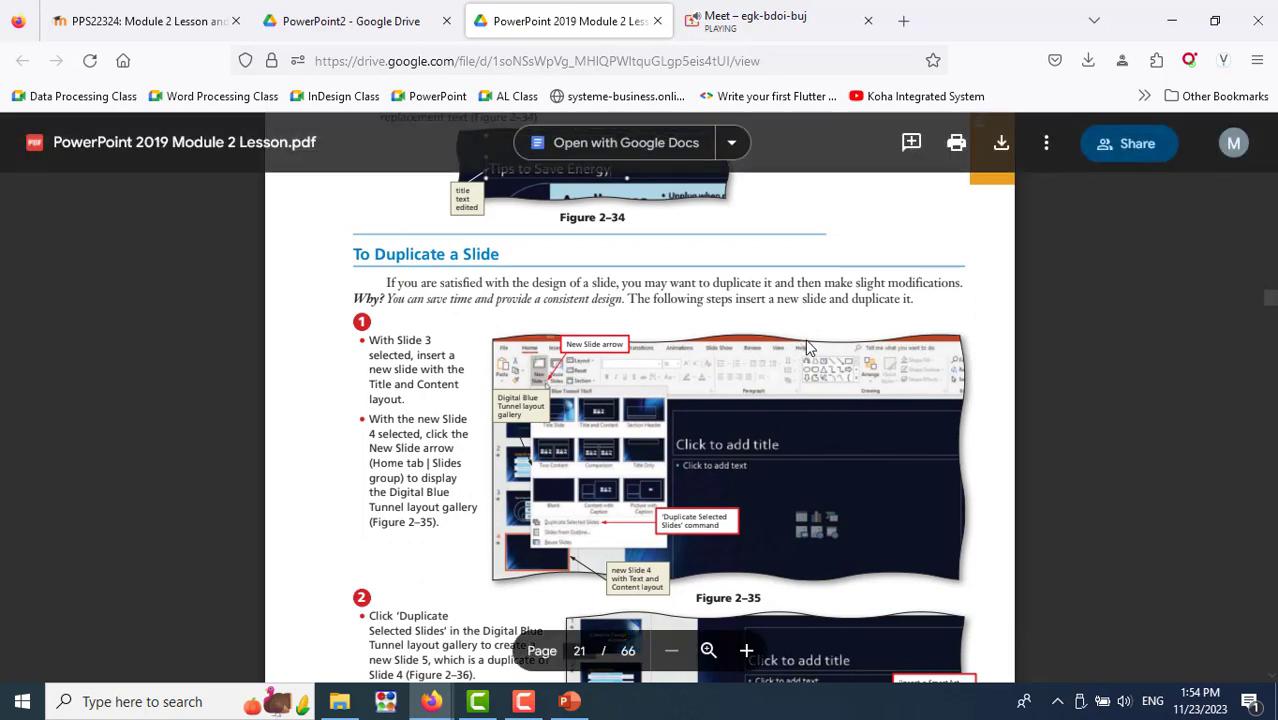
key("alt+Tab")
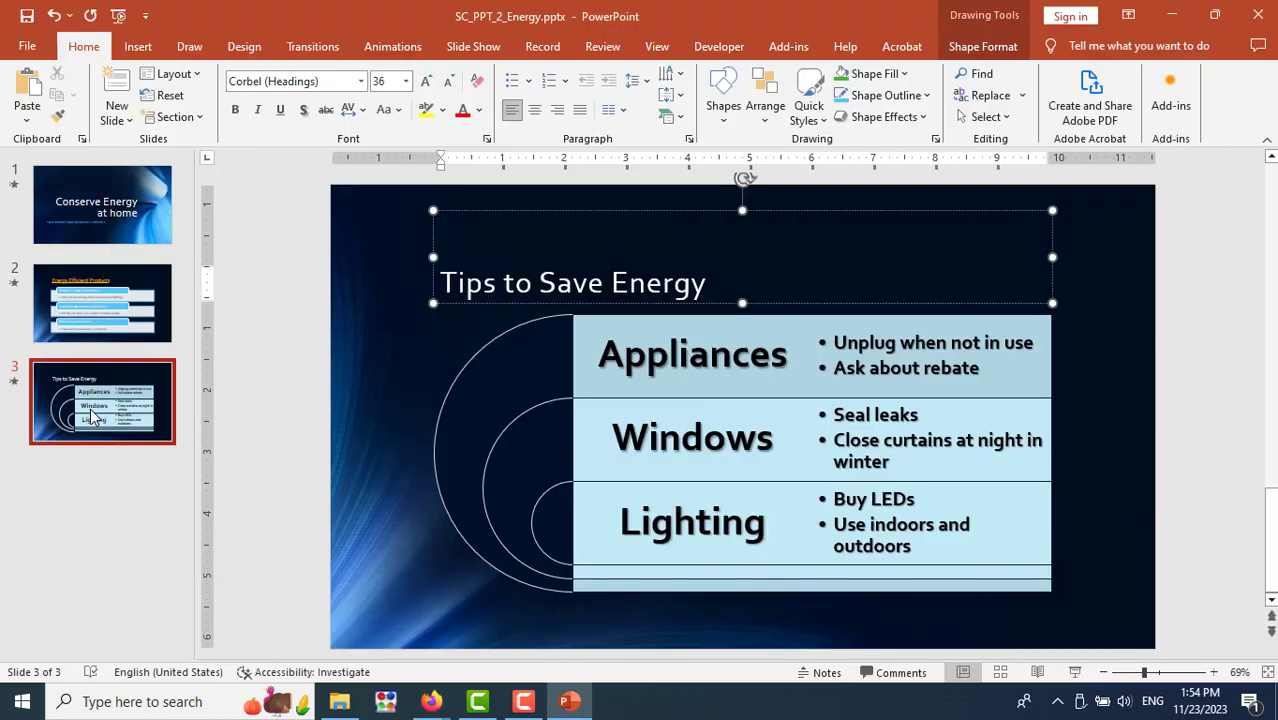
right_click(91, 418)
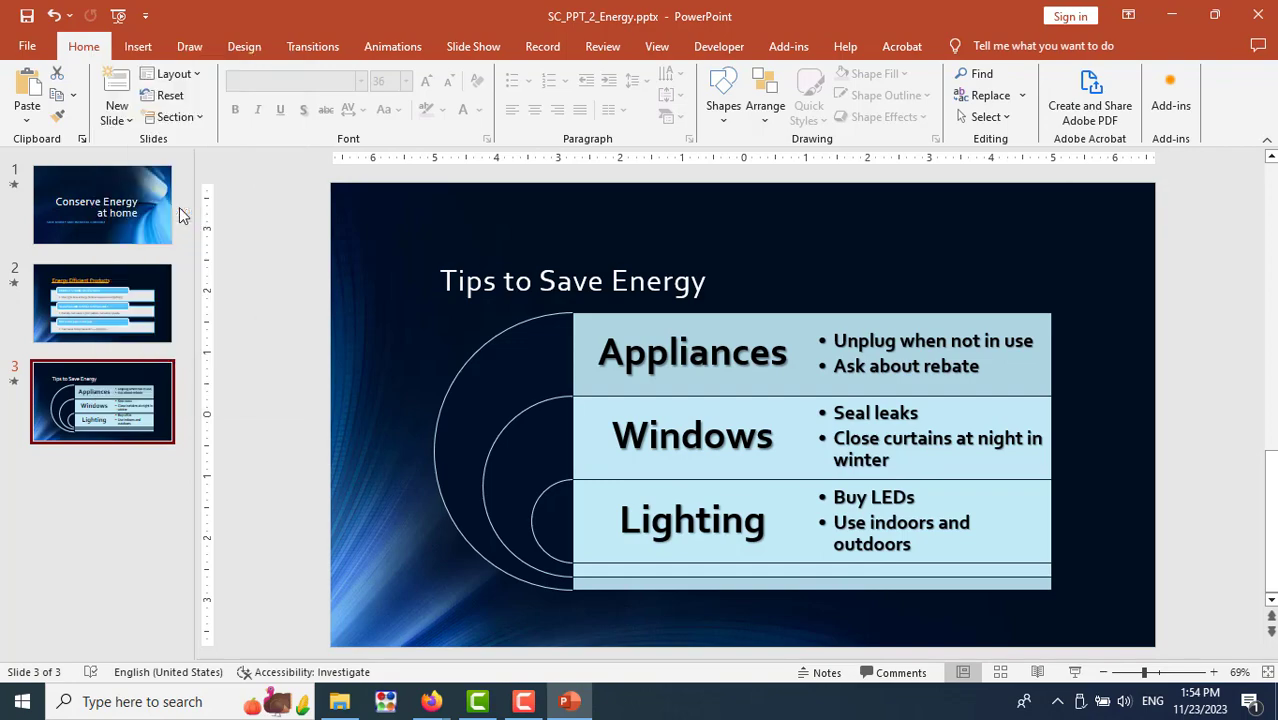
left_click(159, 210)
Recheck the lesson PDF and delete the duplicated slide 4
key("alt+Tab")
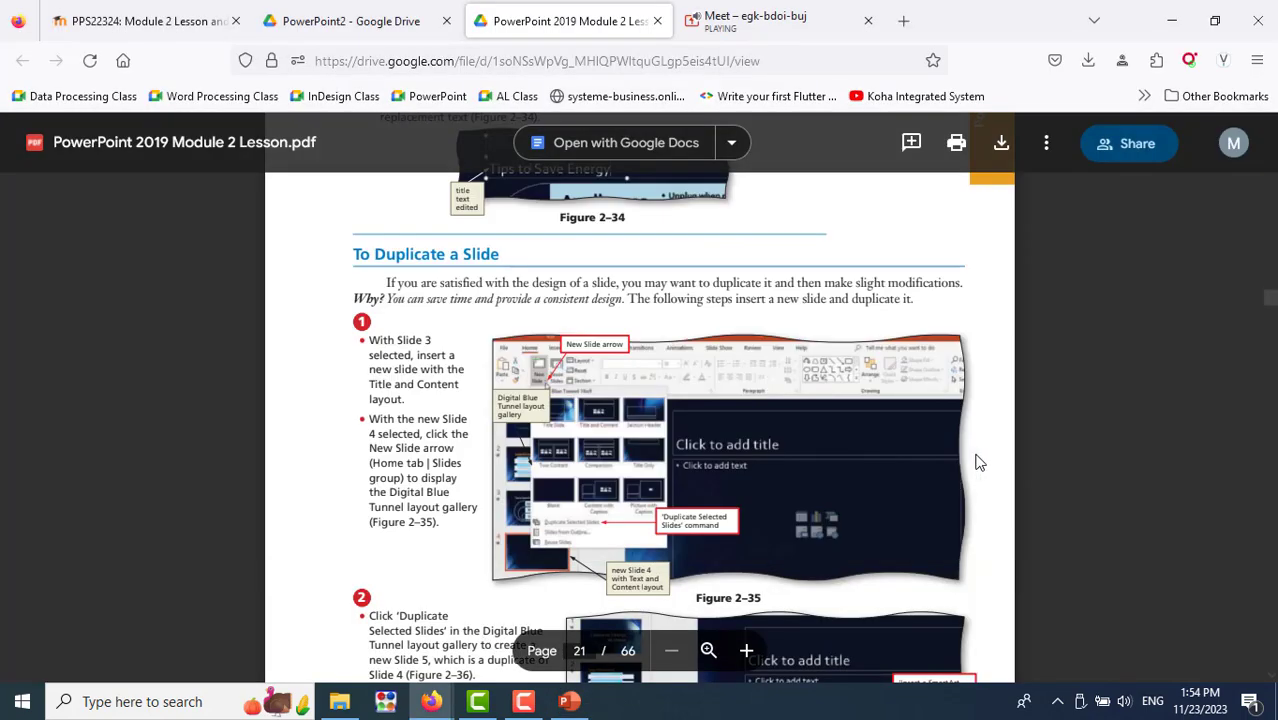
scroll(976, 457, "down", 5)
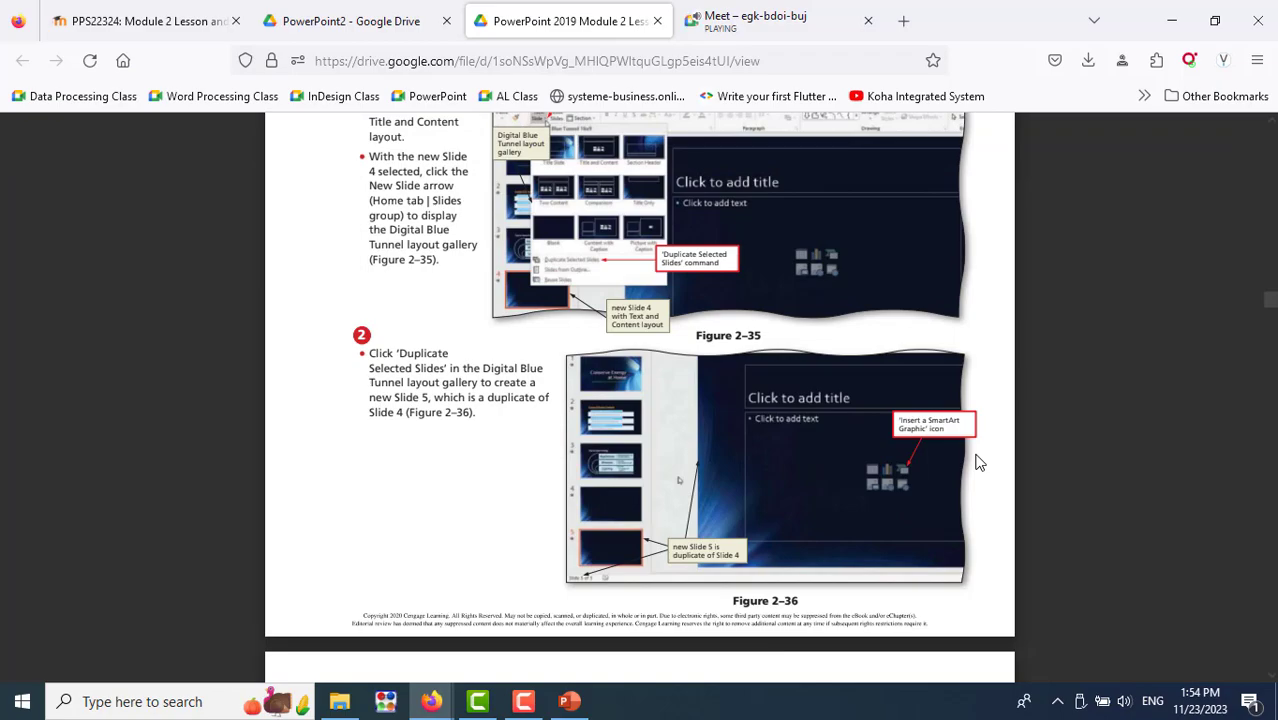
key("alt+Tab")
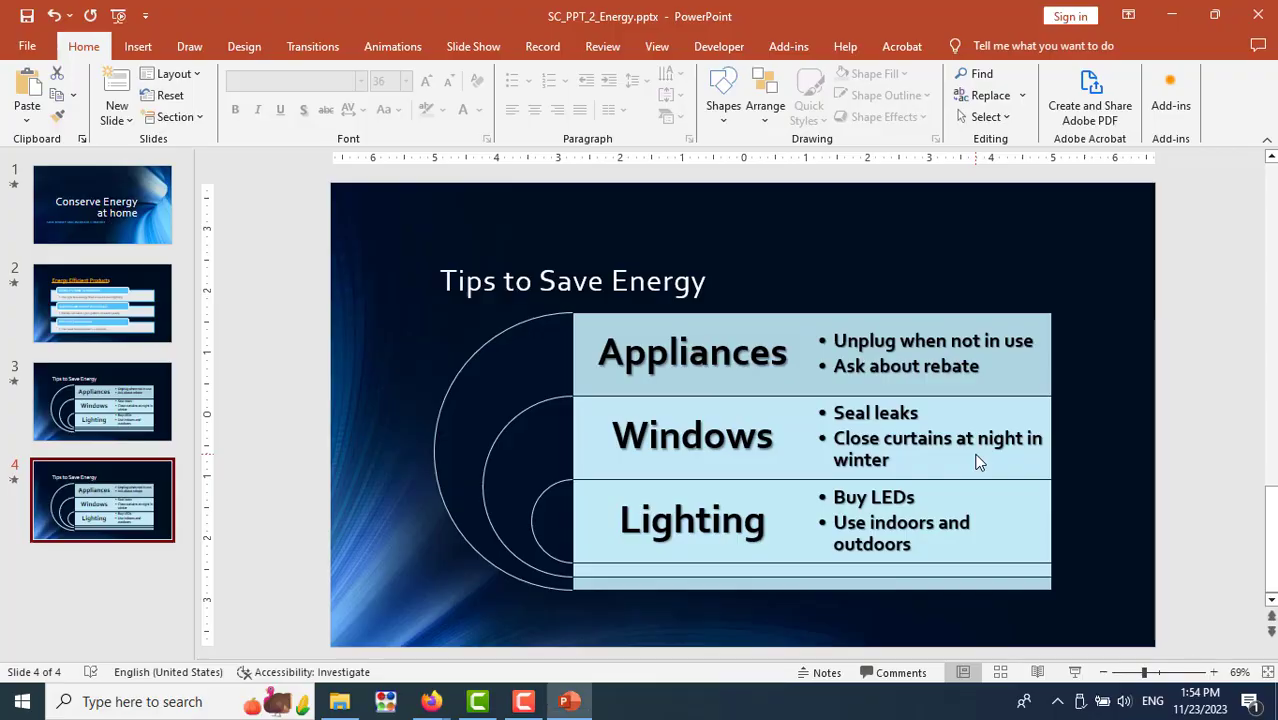
key("alt+Tab")
scroll(979, 462, "up", 3)
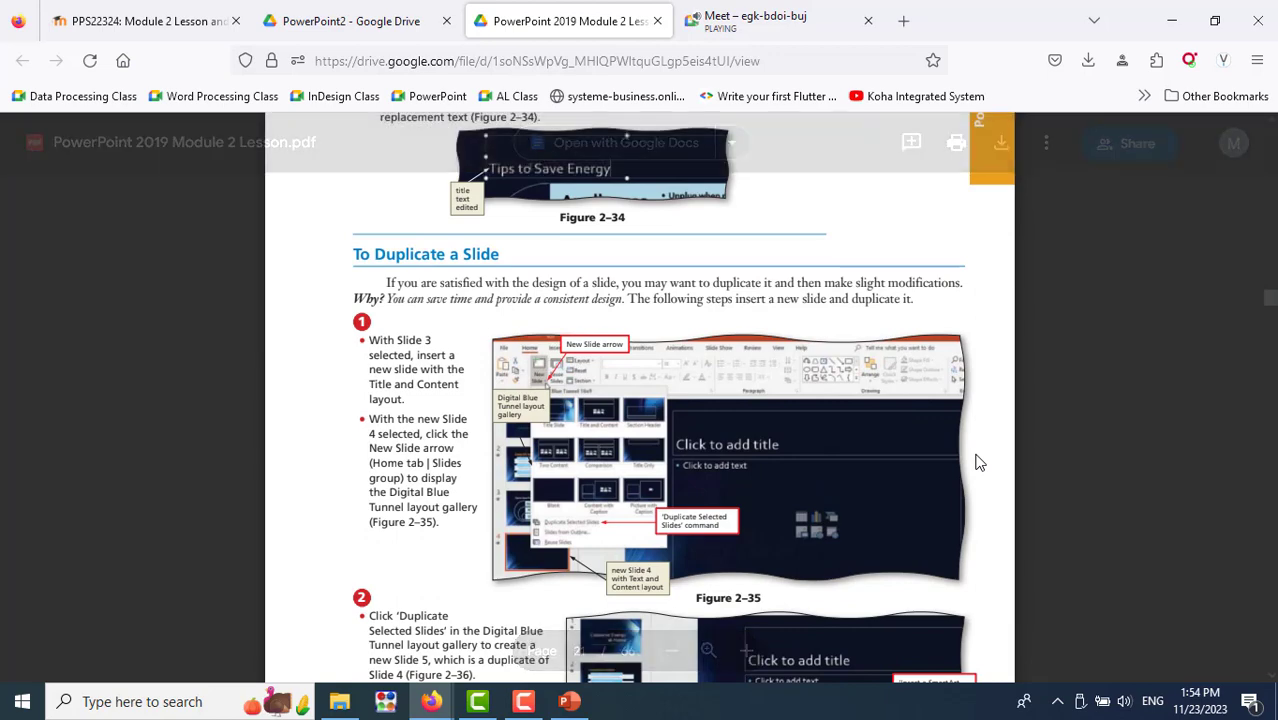
scroll(979, 462, "down", 3)
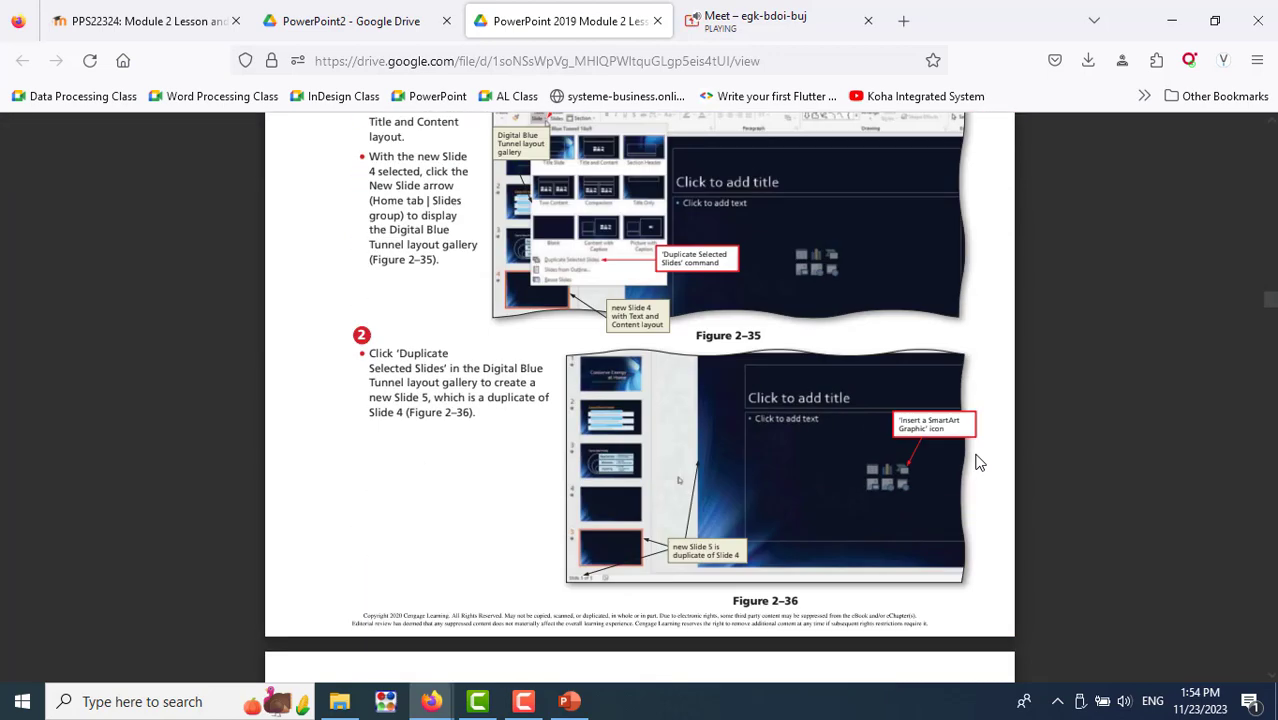
scroll(979, 462, "up", 3)
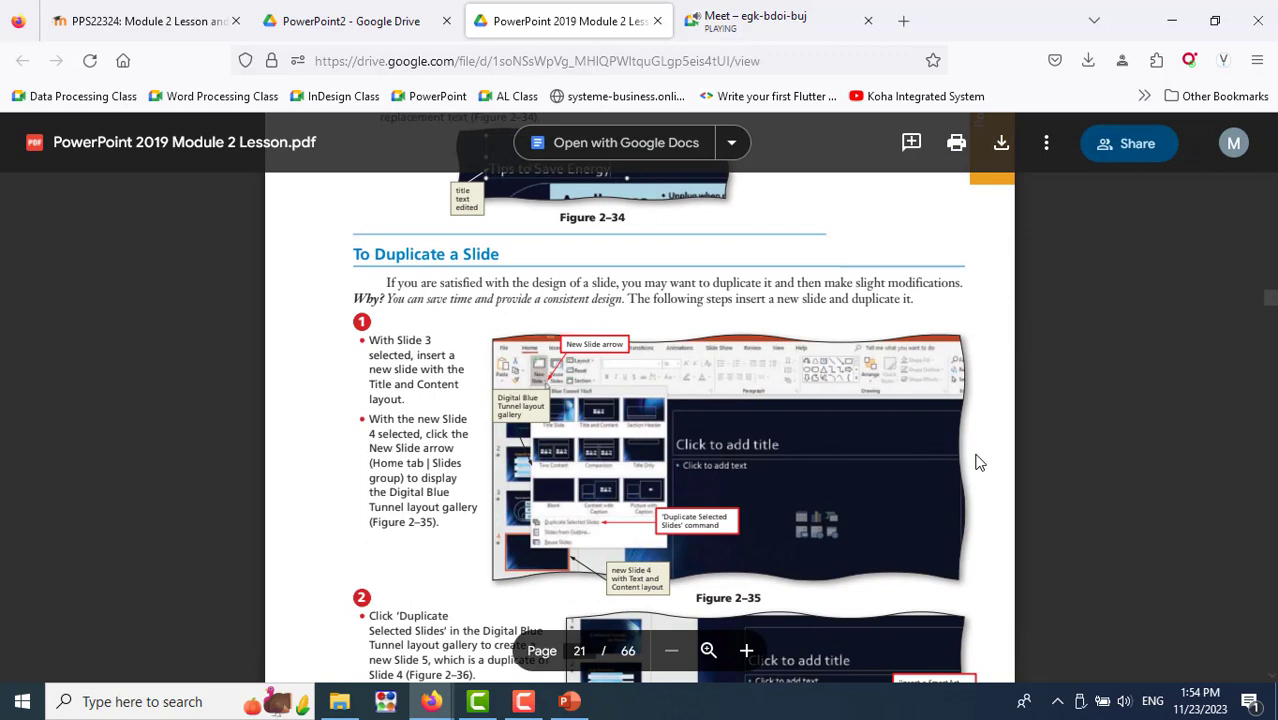
left_click(569, 701)
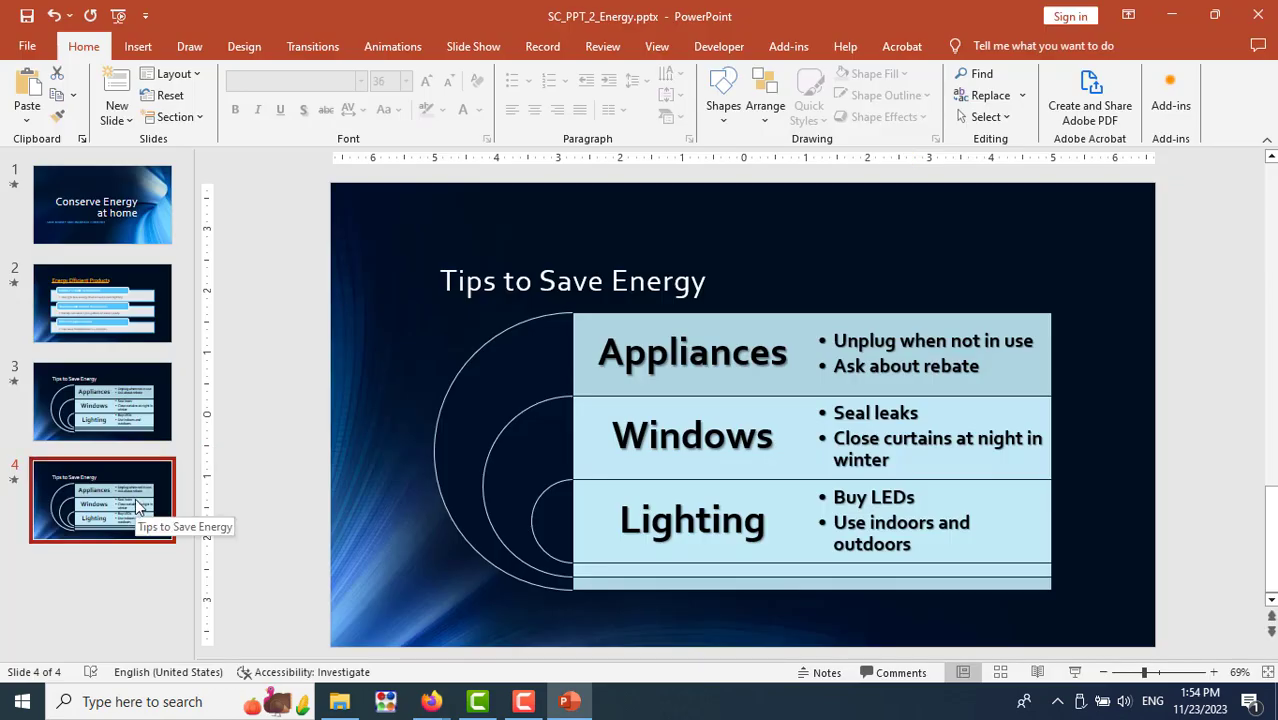
key("Delete")
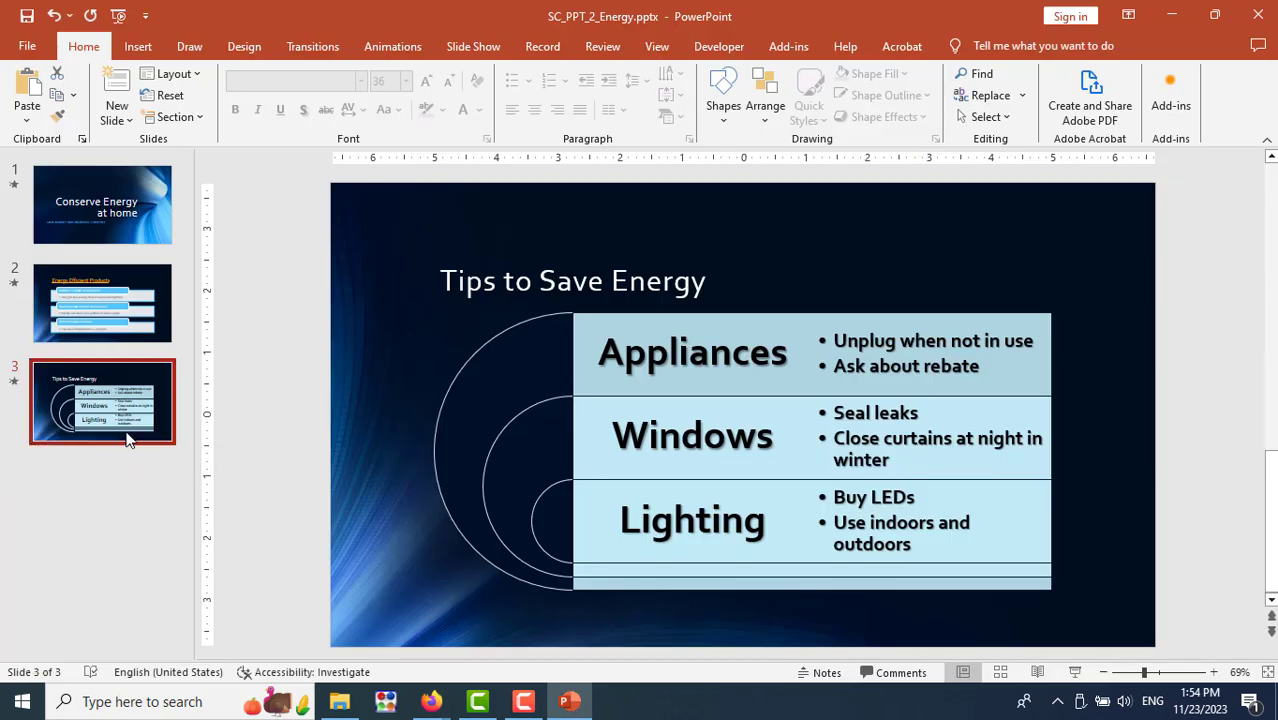
Insert a new blank slide 4 after the Tips to Save Energy slide
right_click(128, 445)
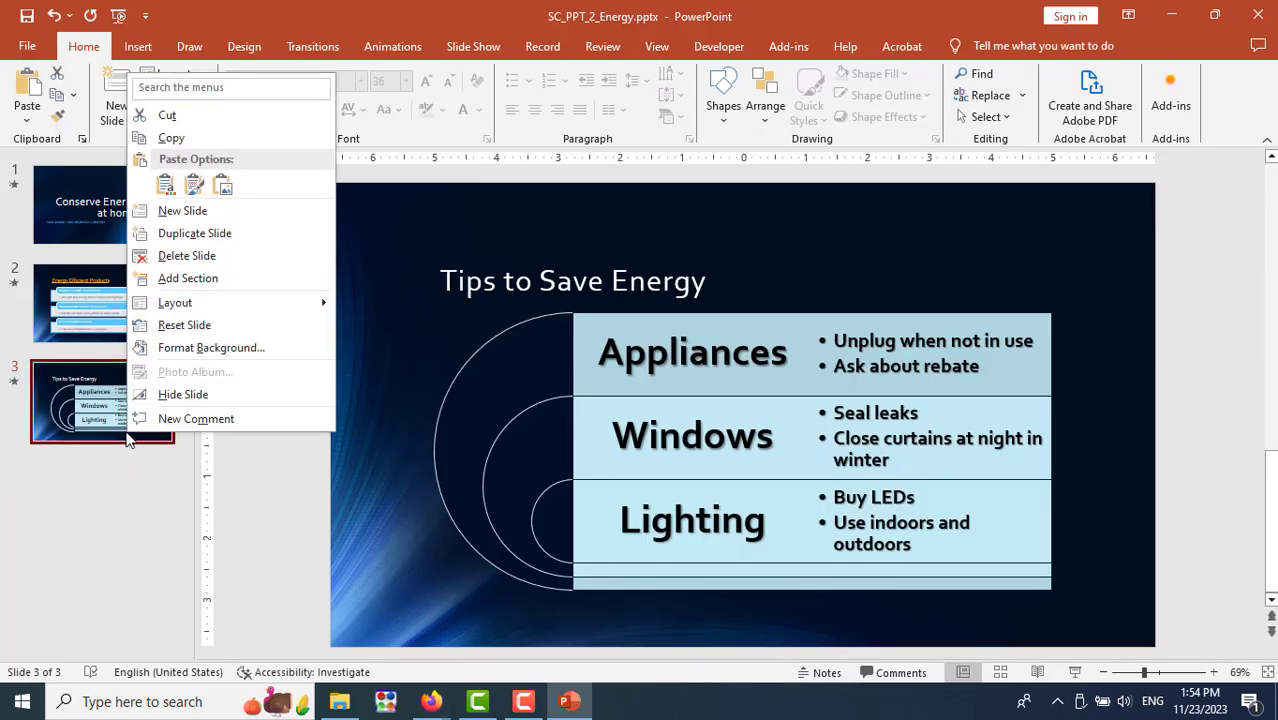
left_click(166, 211)
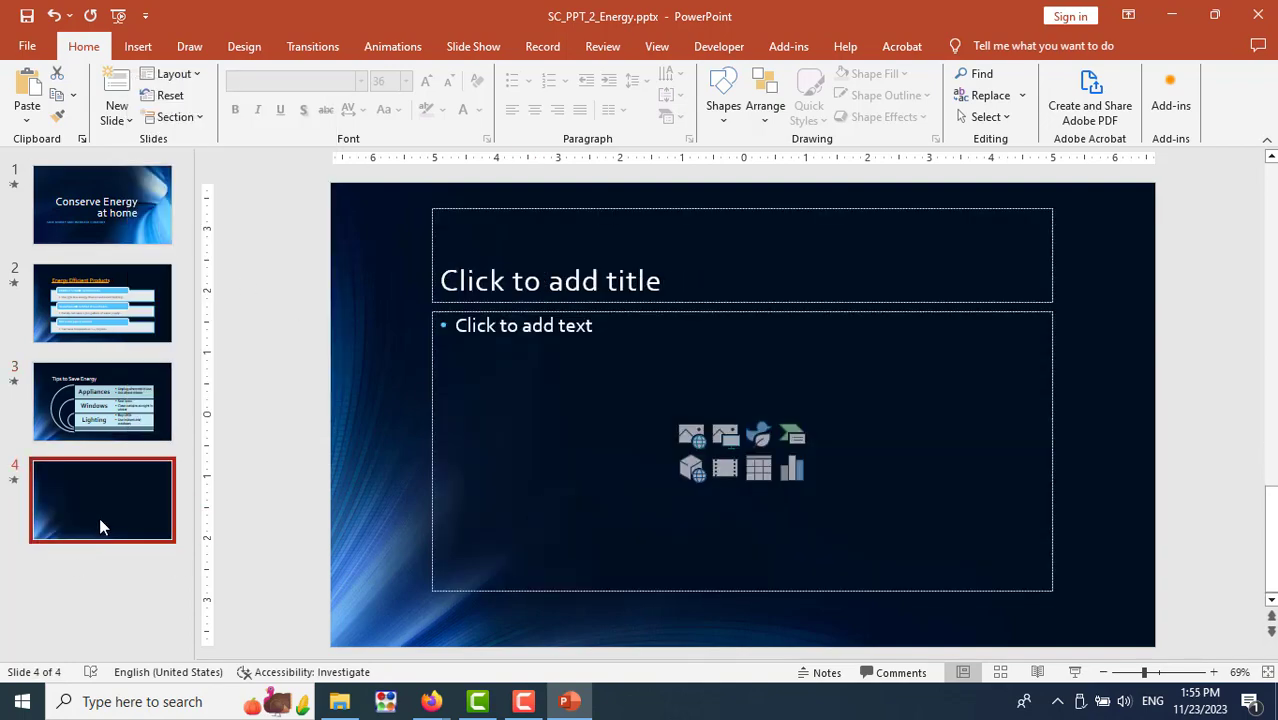
key("alt+Tab")
scroll(432, 520, "down", 5)
scroll(432, 520, "up", 3)
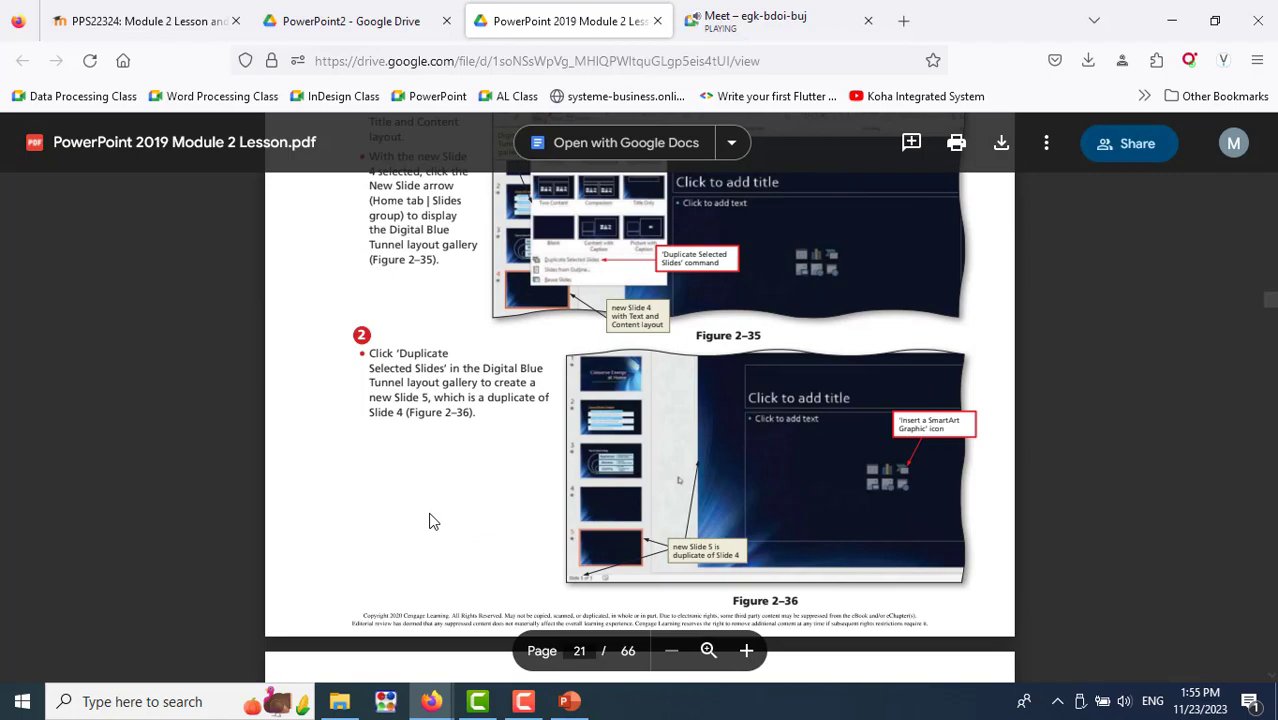
key("alt+Tab")
Duplicate blank slide 4 into slide 5, then read ahead in the lesson PDF
right_click(106, 531)
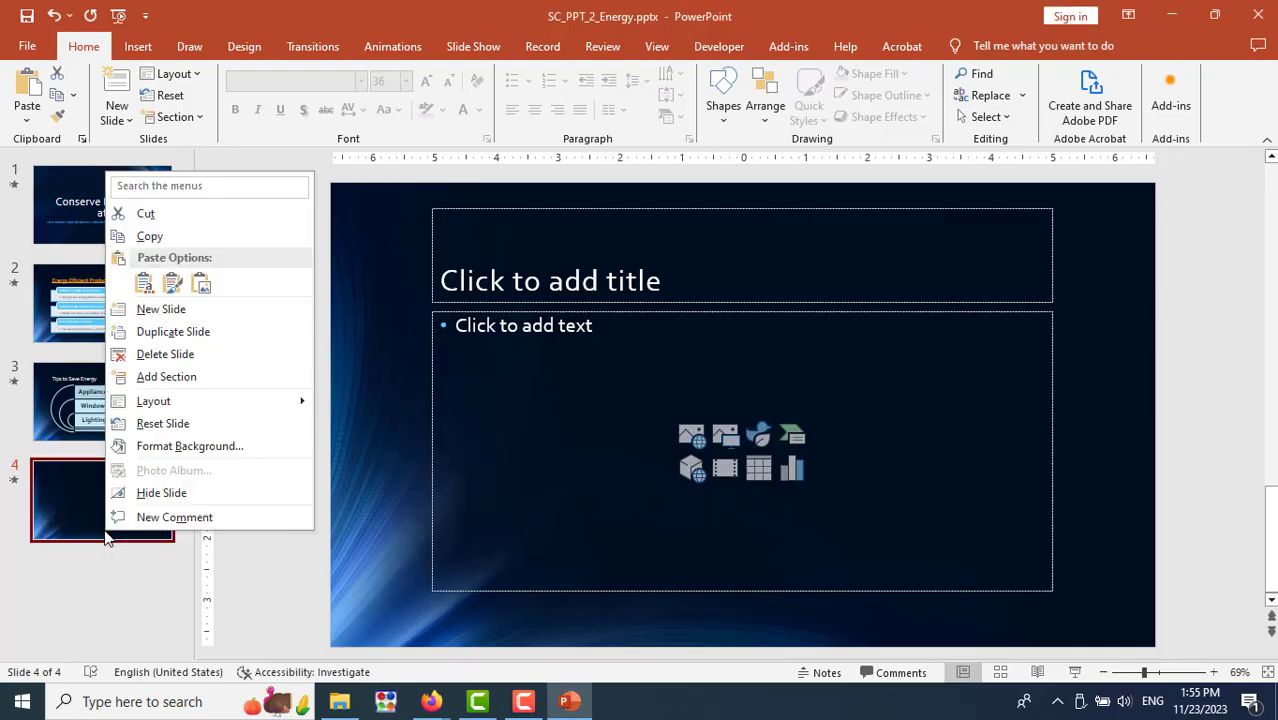
left_click(150, 331)
key("alt+Tab")
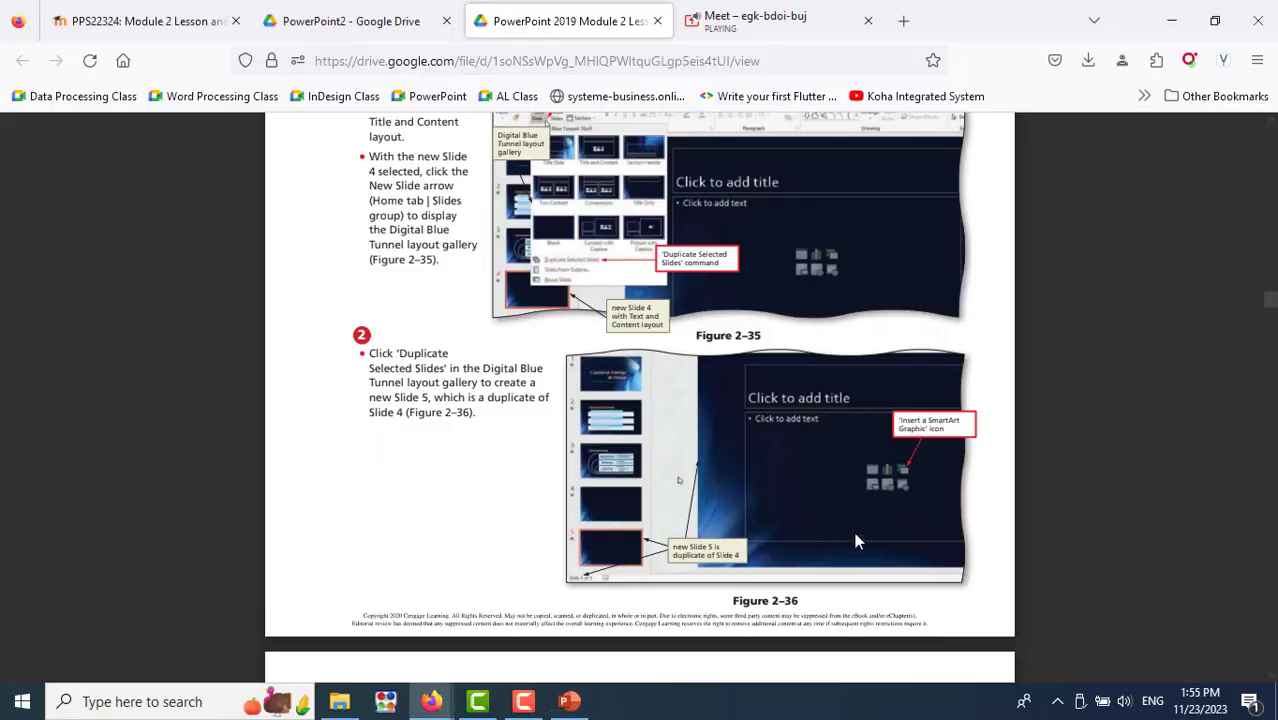
scroll(790, 570, "down", 5)
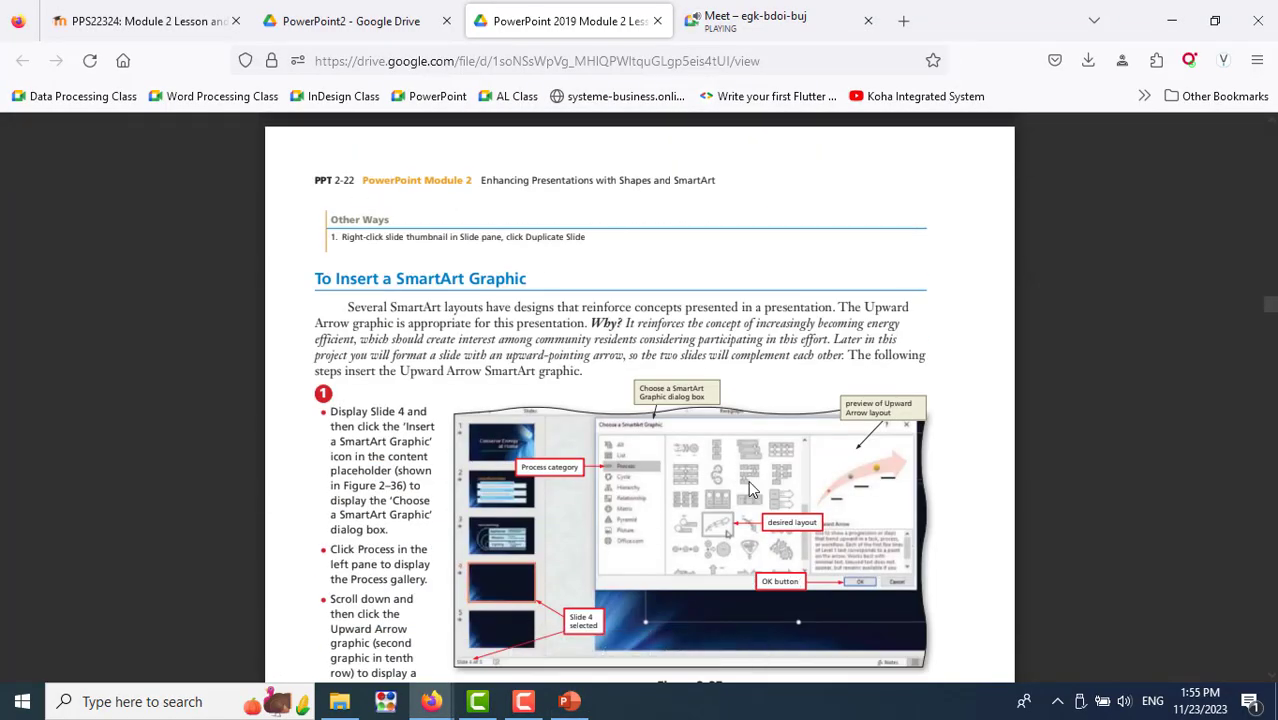
scroll(752, 489, "down", 2)
scroll(752, 489, "down", 1)
scroll(752, 489, "down", 2)
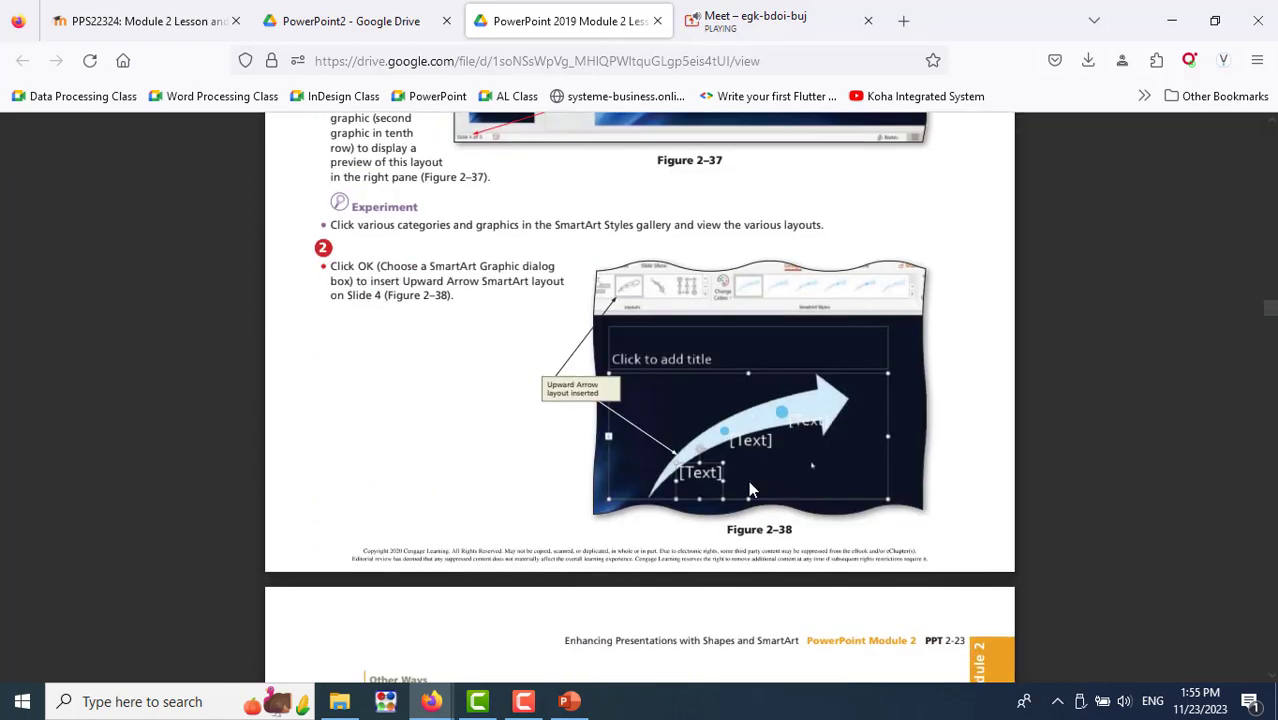
scroll(751, 489, "up", 2)
scroll(751, 489, "up", 2)
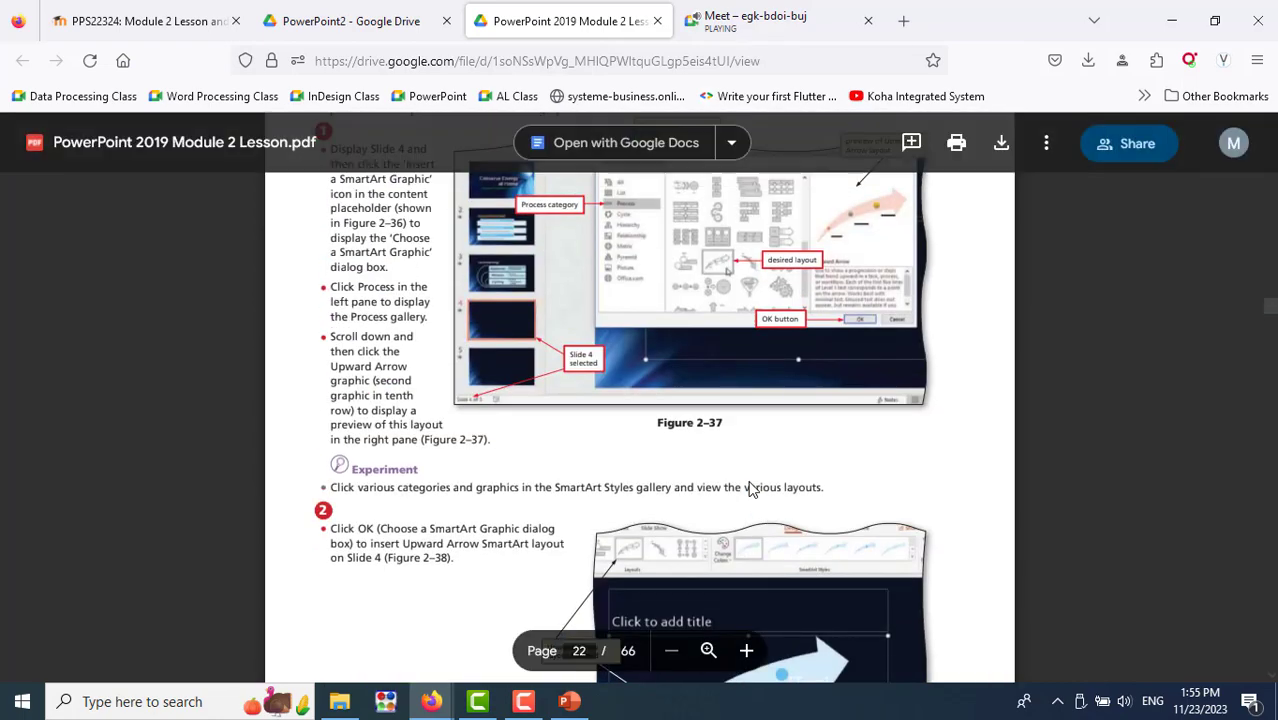
scroll(752, 489, "up", 3)
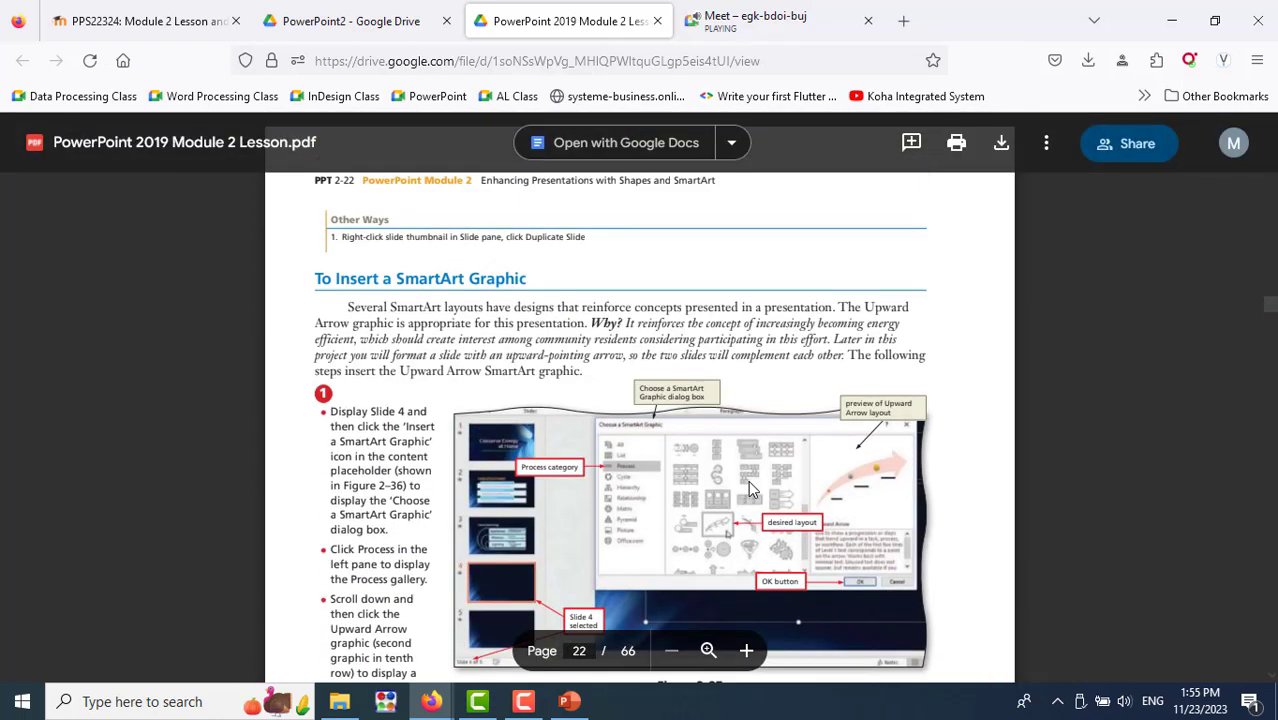
scroll(752, 489, "down", 3)
scroll(752, 489, "up", 3)
Insert an Upward Arrow SmartArt from the Process category on slide 4
key("alt+Tab")
left_click(97, 491)
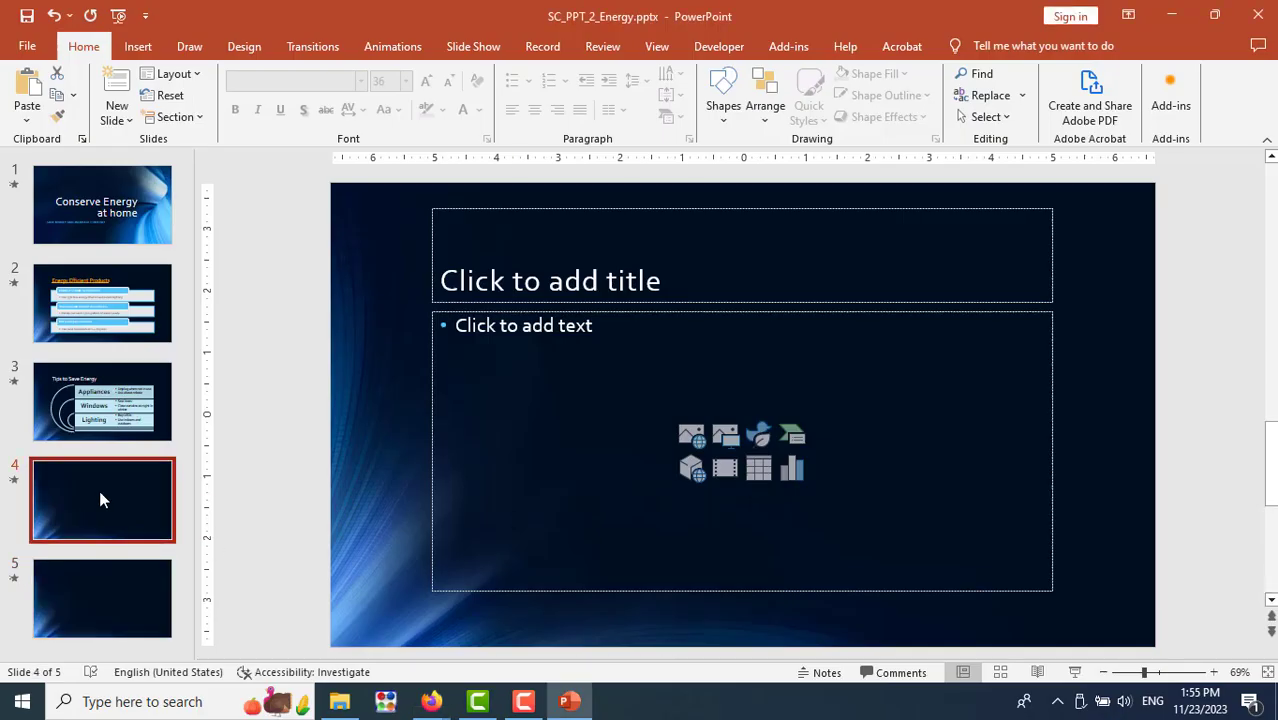
left_click(138, 46)
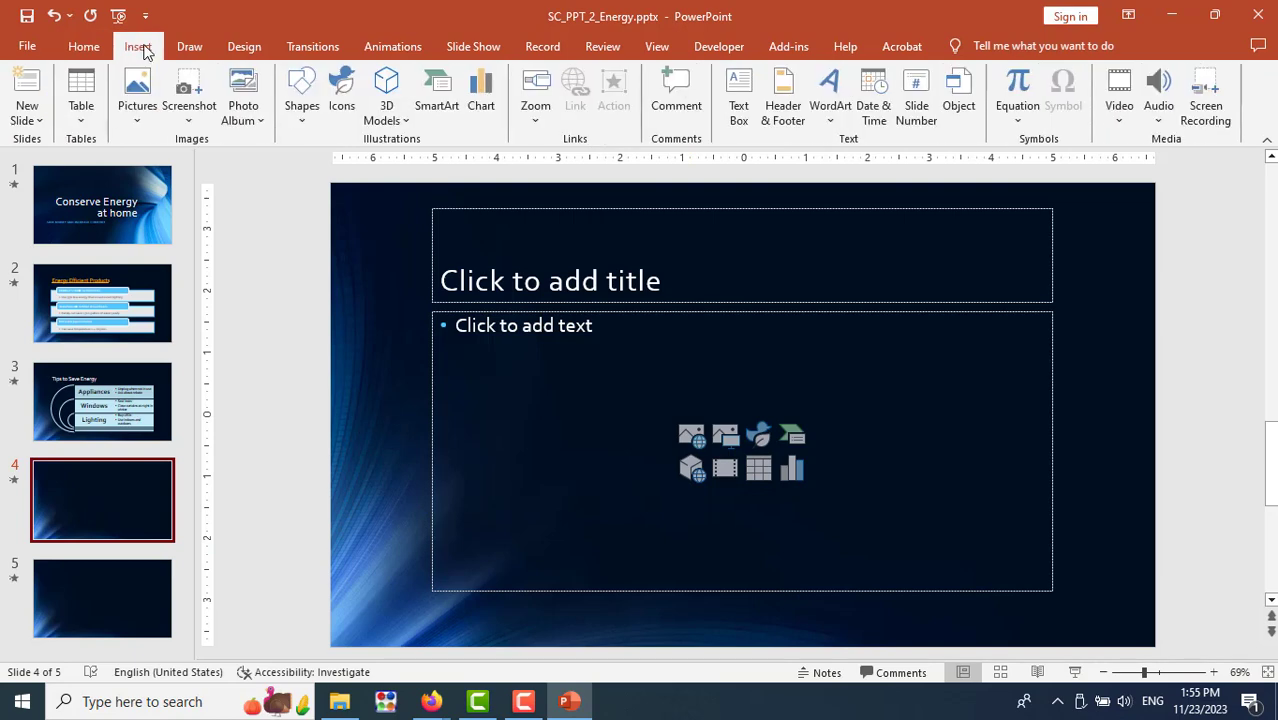
left_click(437, 105)
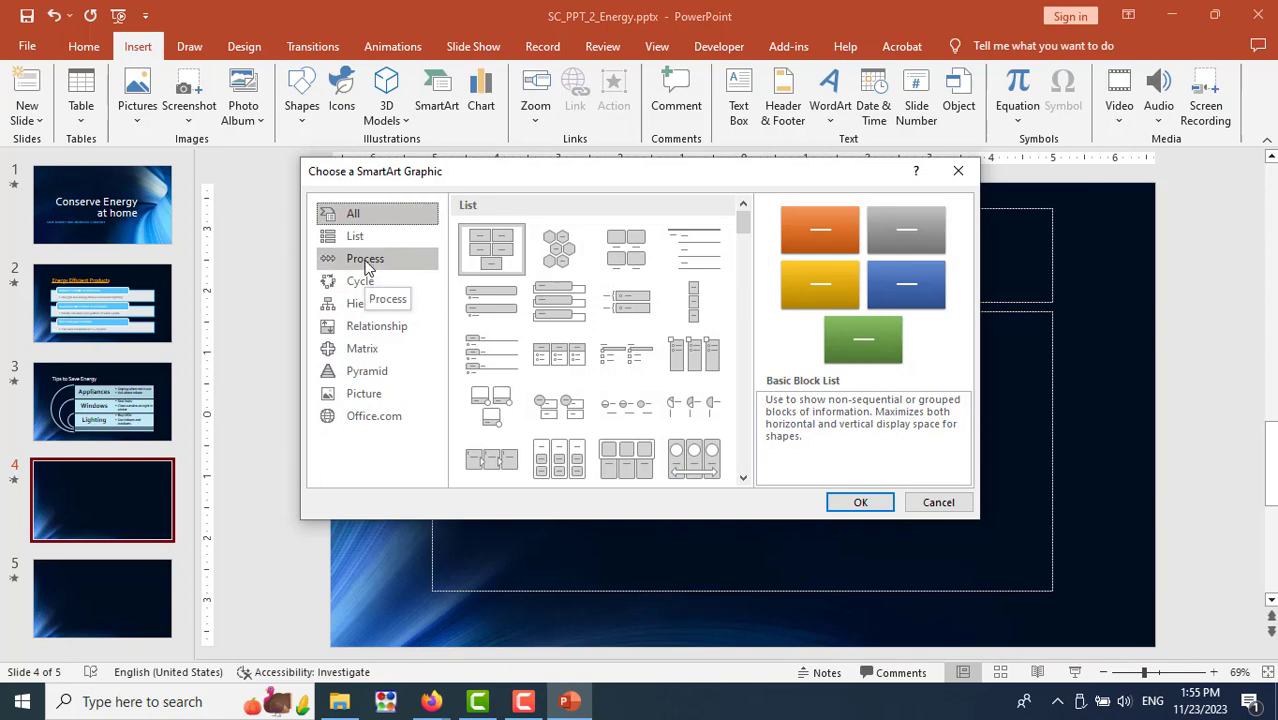
left_click(367, 261)
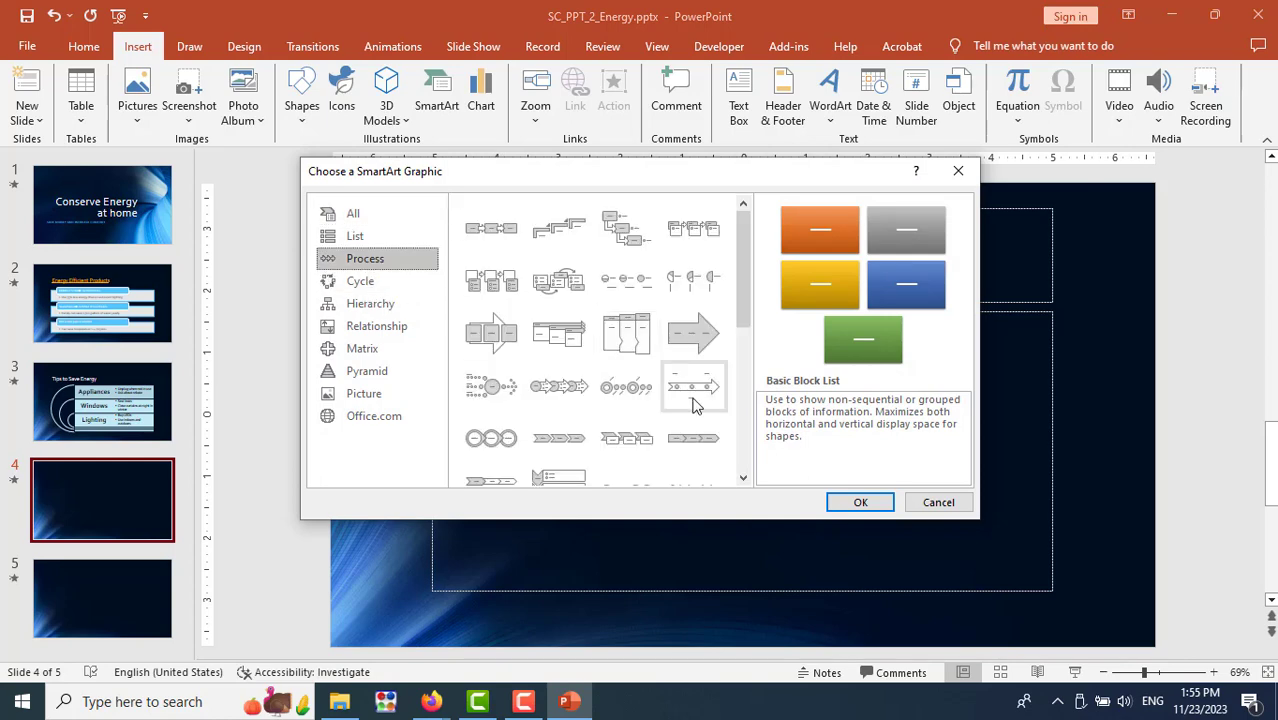
scroll(697, 404, "down", 5)
left_click(553, 341)
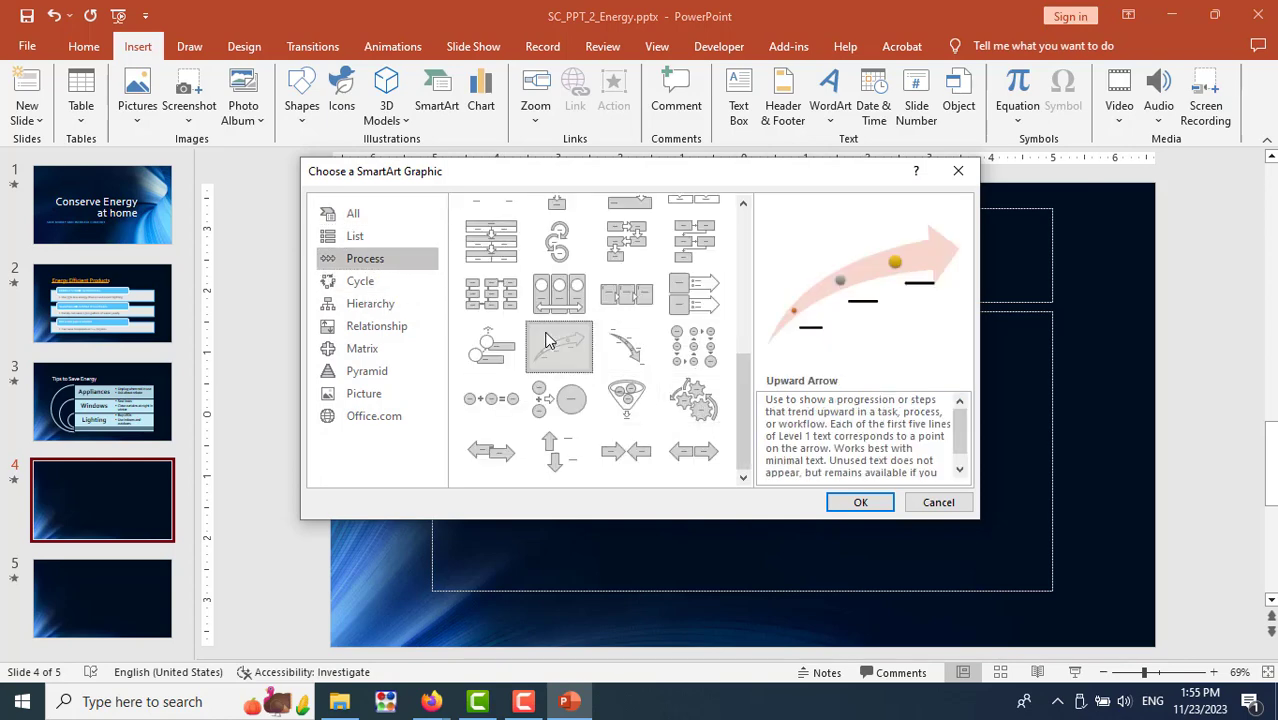
left_click(859, 501)
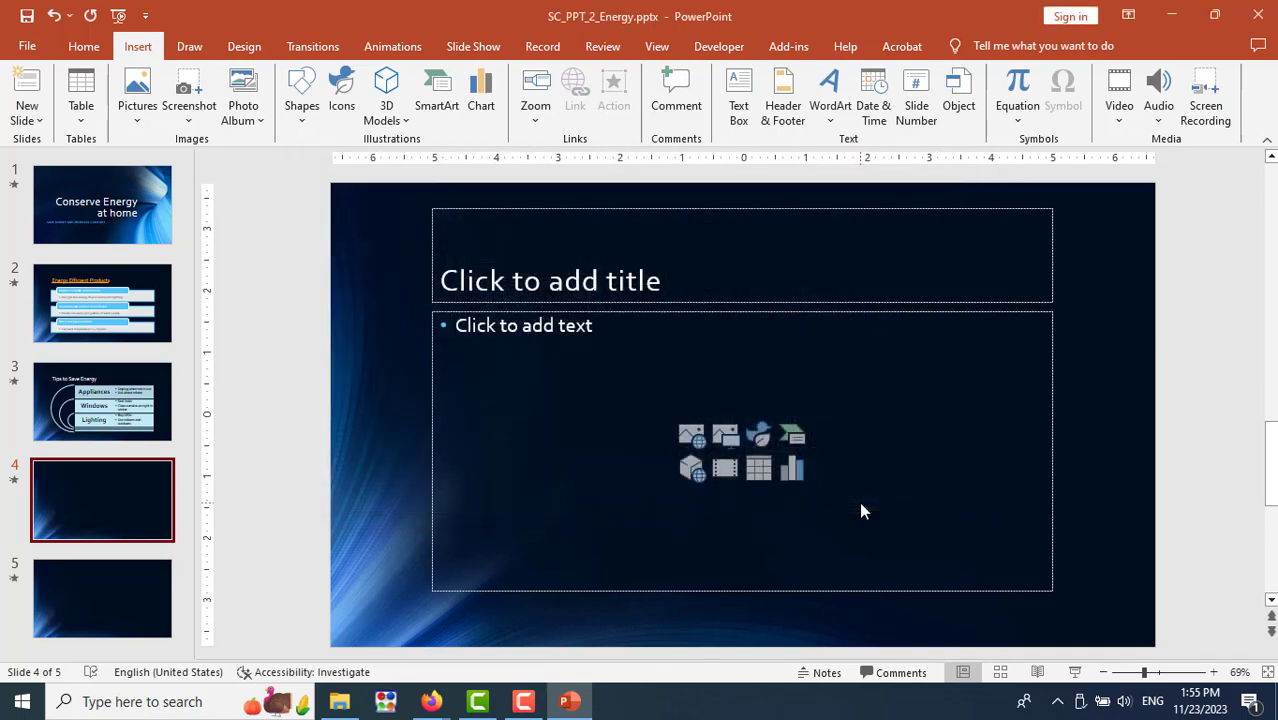
Scroll the PDF to page 23's Hourly pricing, Peak time savings, Central AC cycling list
key("alt+Tab")
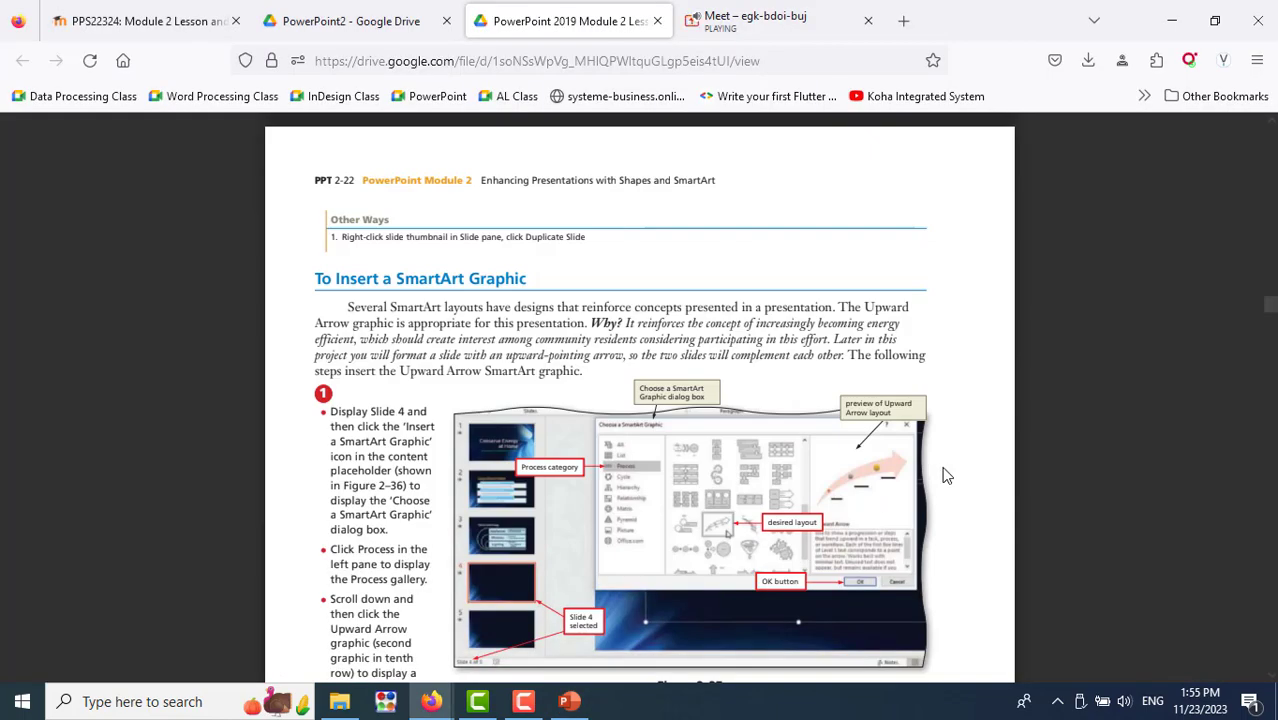
scroll(944, 473, "down", 3)
scroll(946, 476, "down", 3)
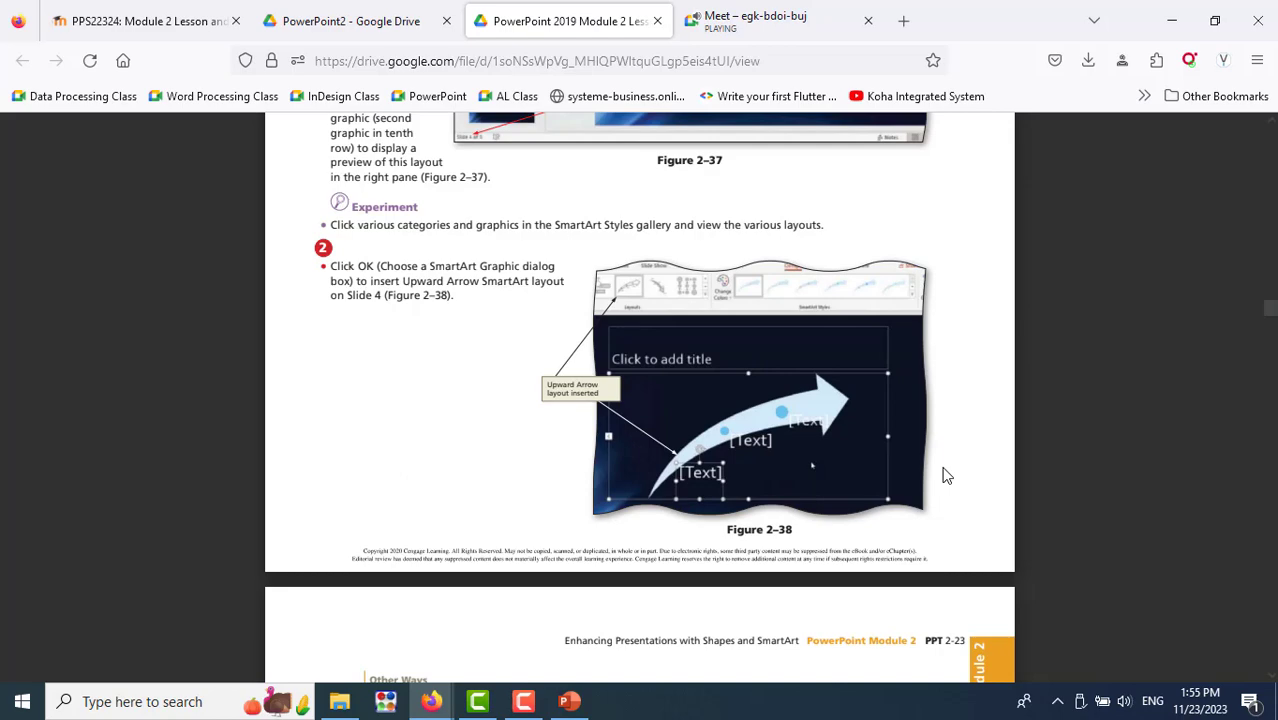
scroll(946, 476, "down", 5)
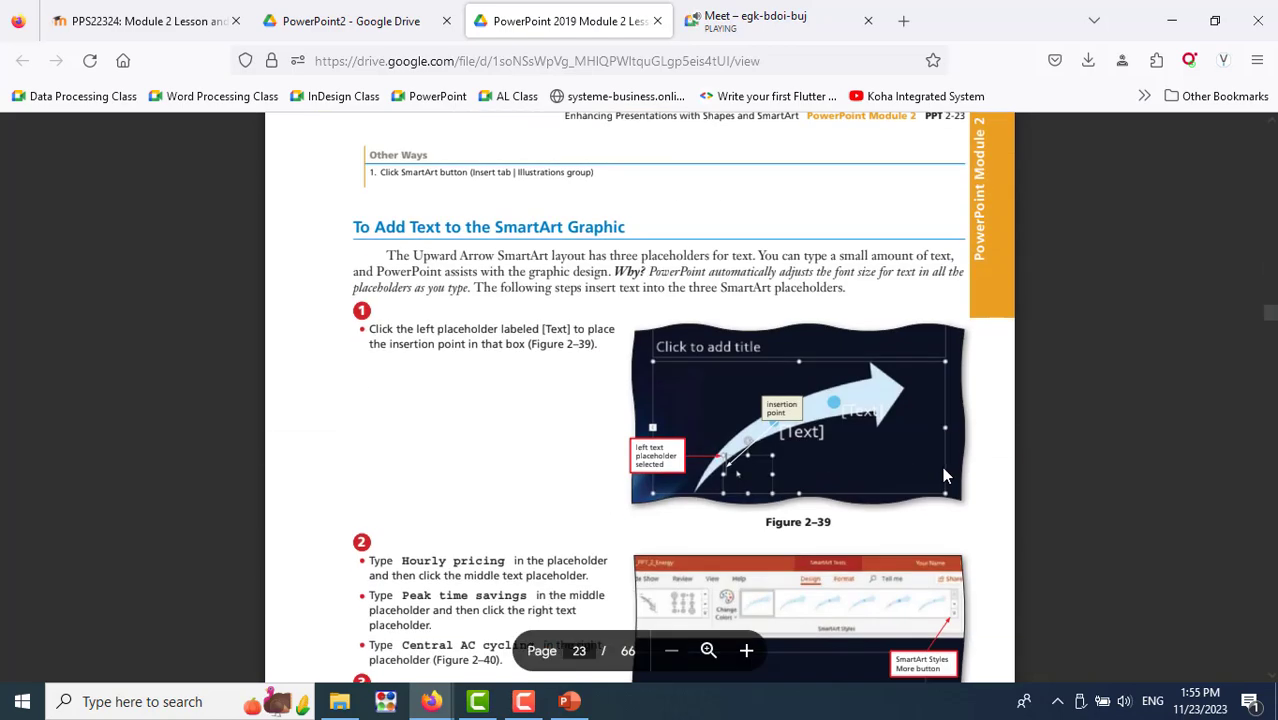
scroll(944, 476, "down", 3)
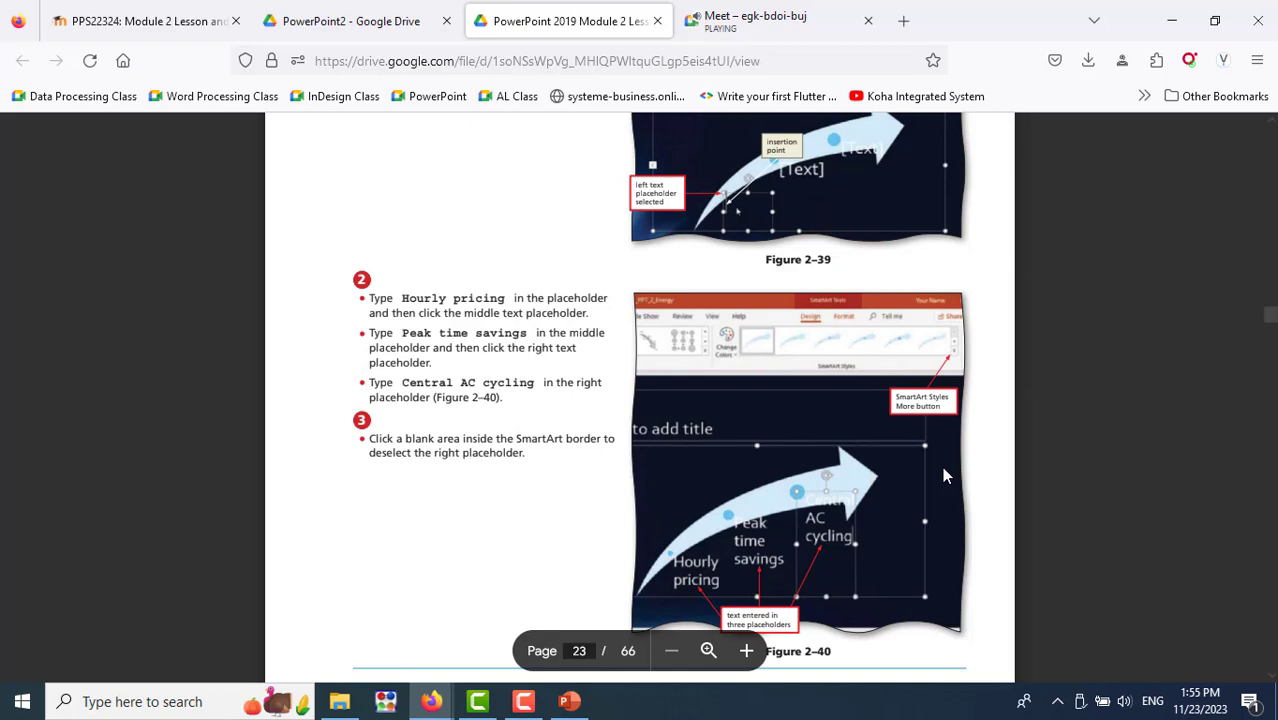
Label the first two arrows 'Hourly Pricing' and 'Peak time savings'
key("alt+Tab")
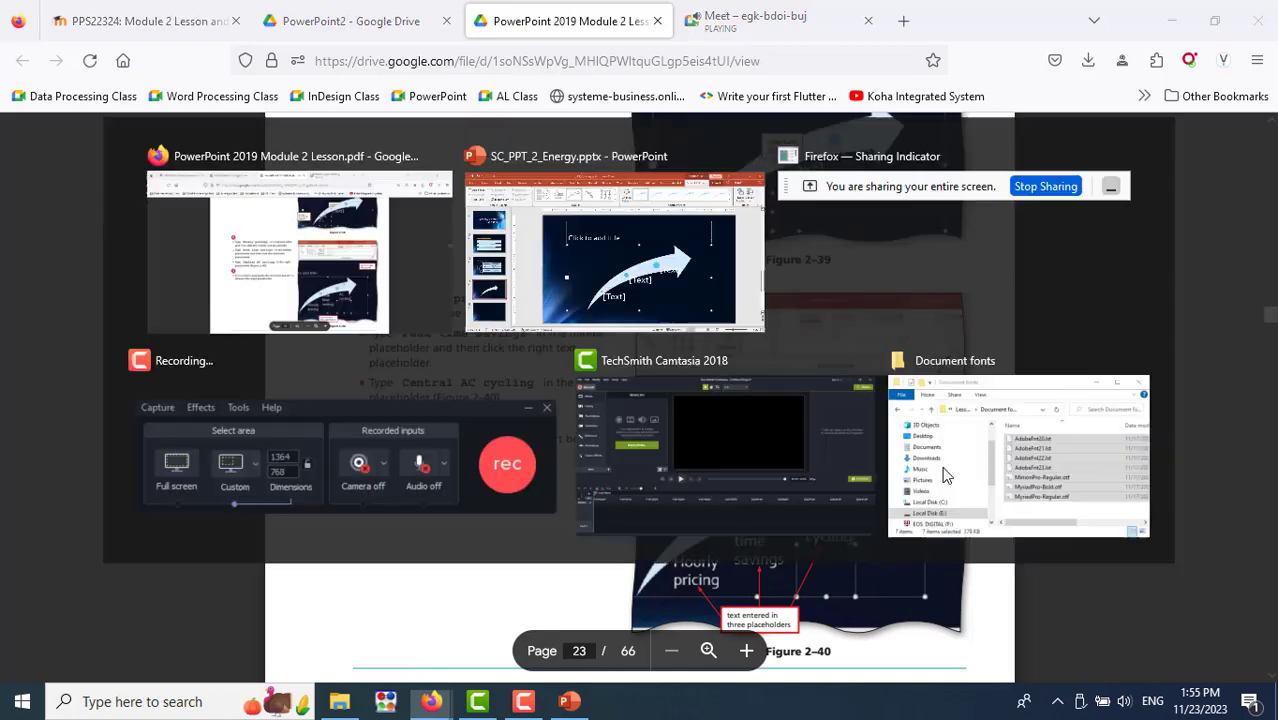
left_click(652, 522)
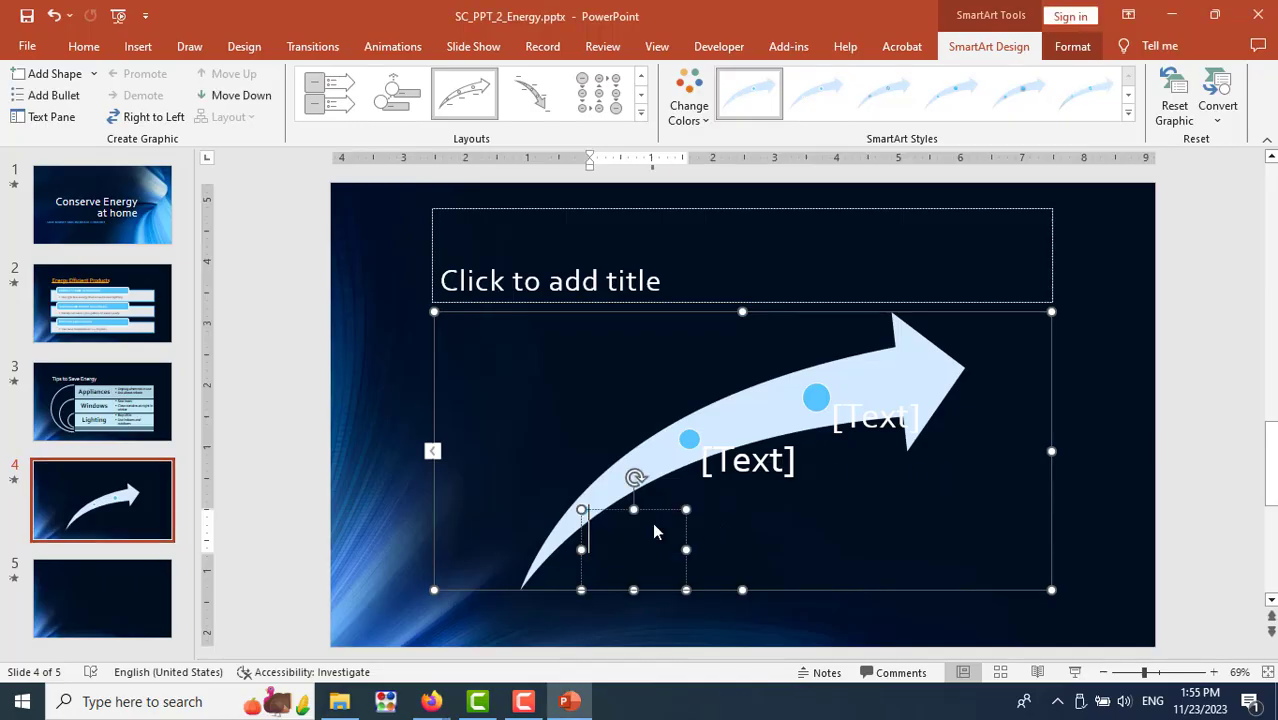
type("Hourly")
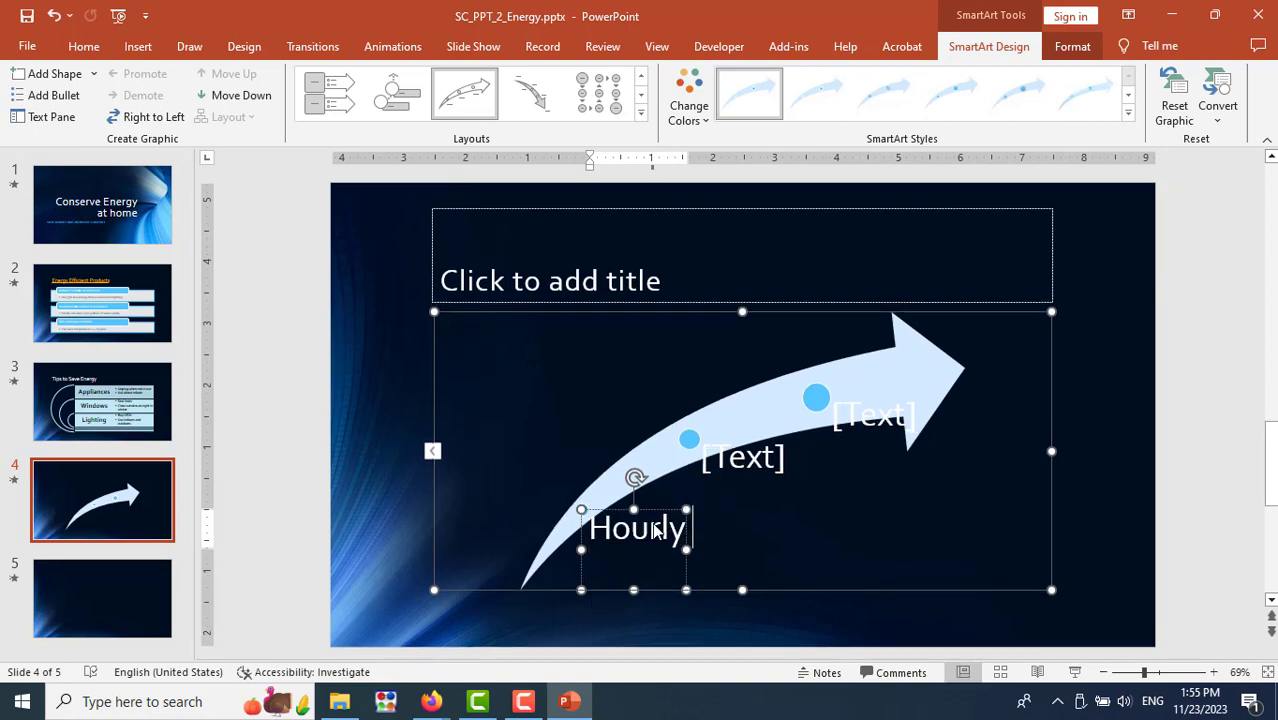
type(" Pricing")
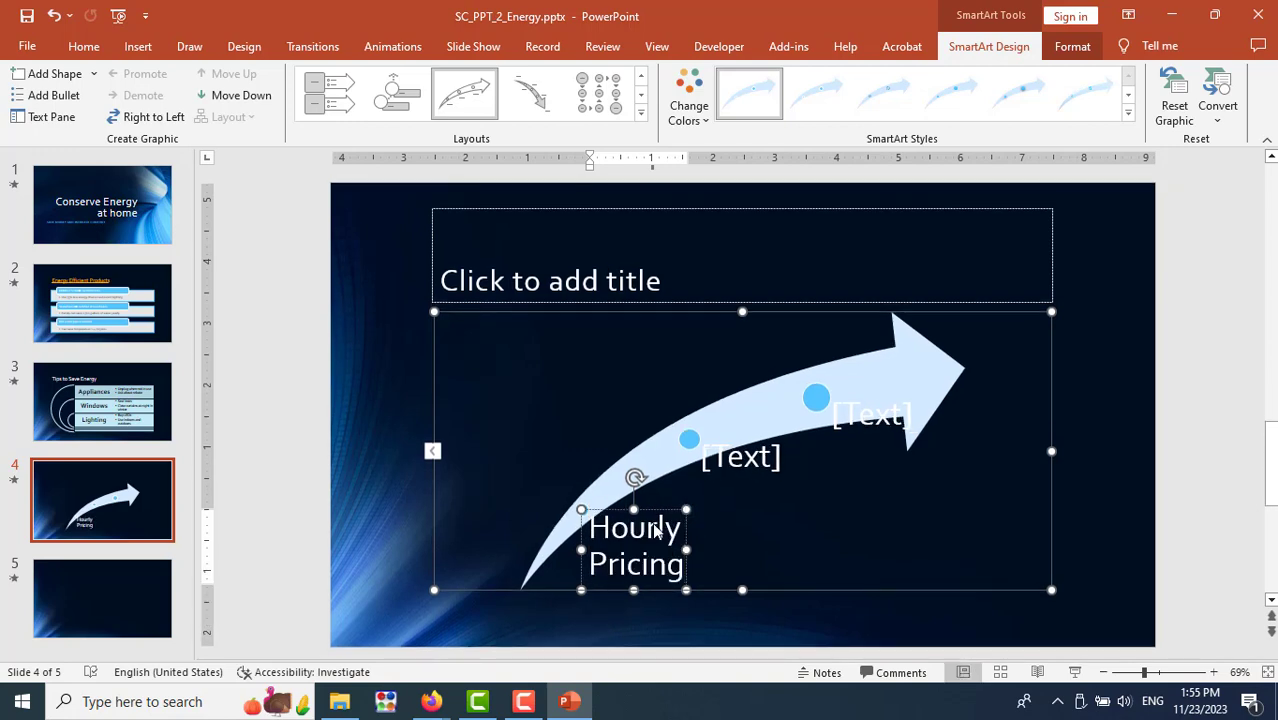
left_click(712, 460)
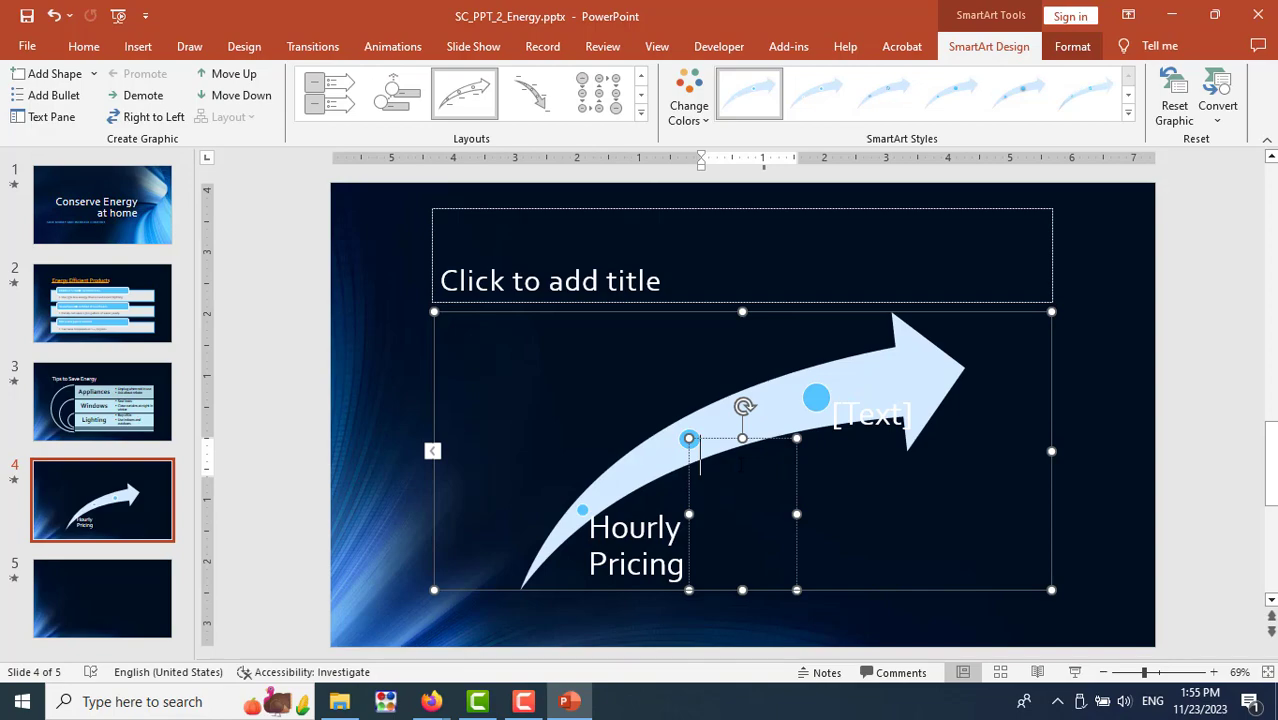
type("Peak")
key("alt+Tab")
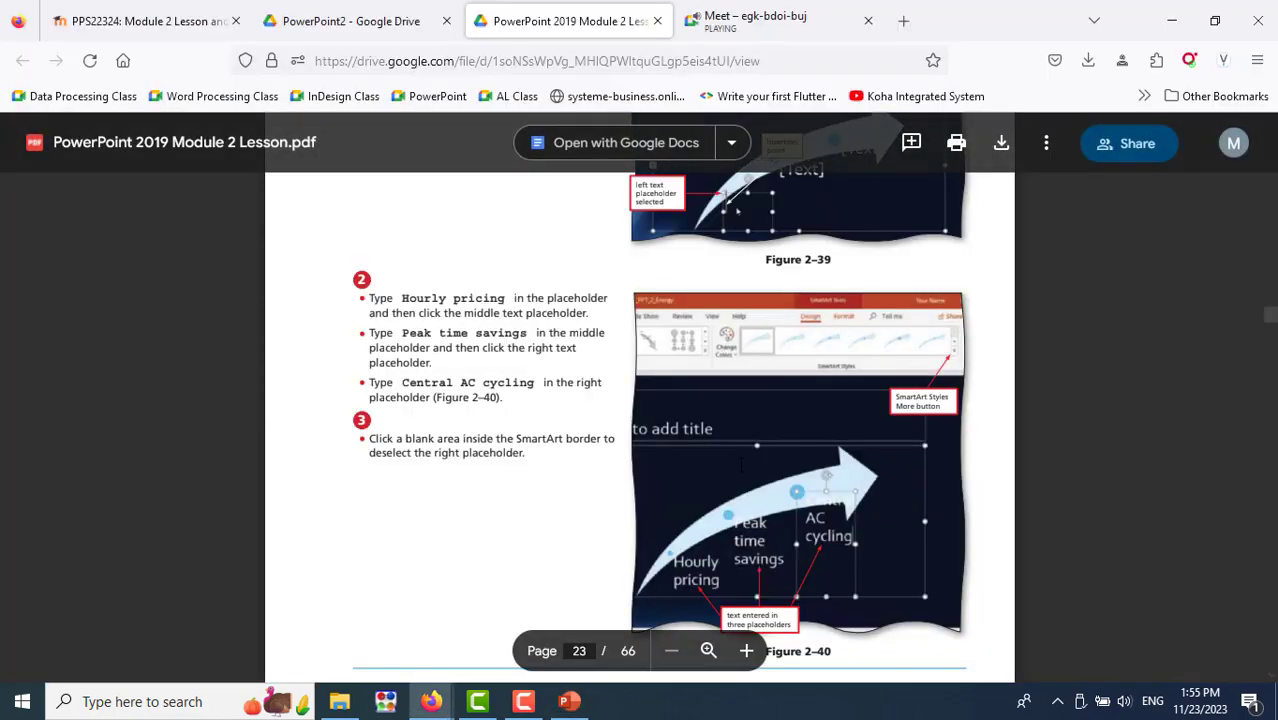
key("alt+Tab")
type("Peak time ")
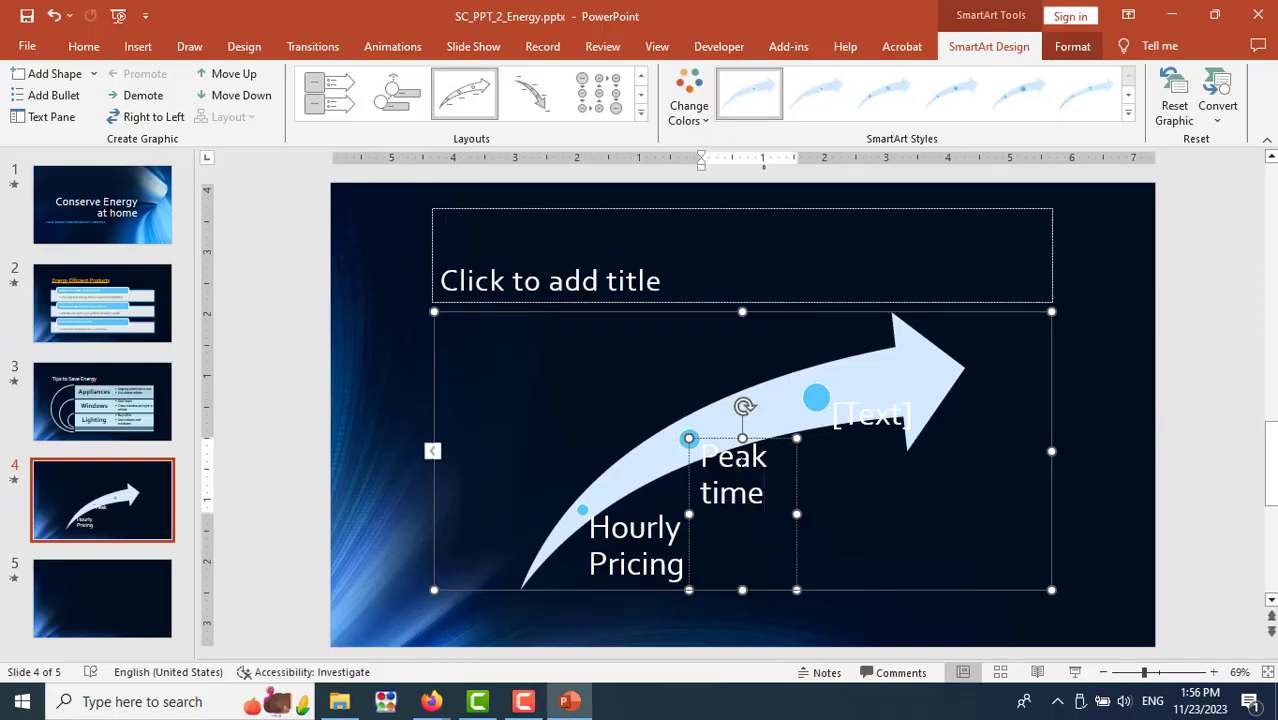
type("savings")
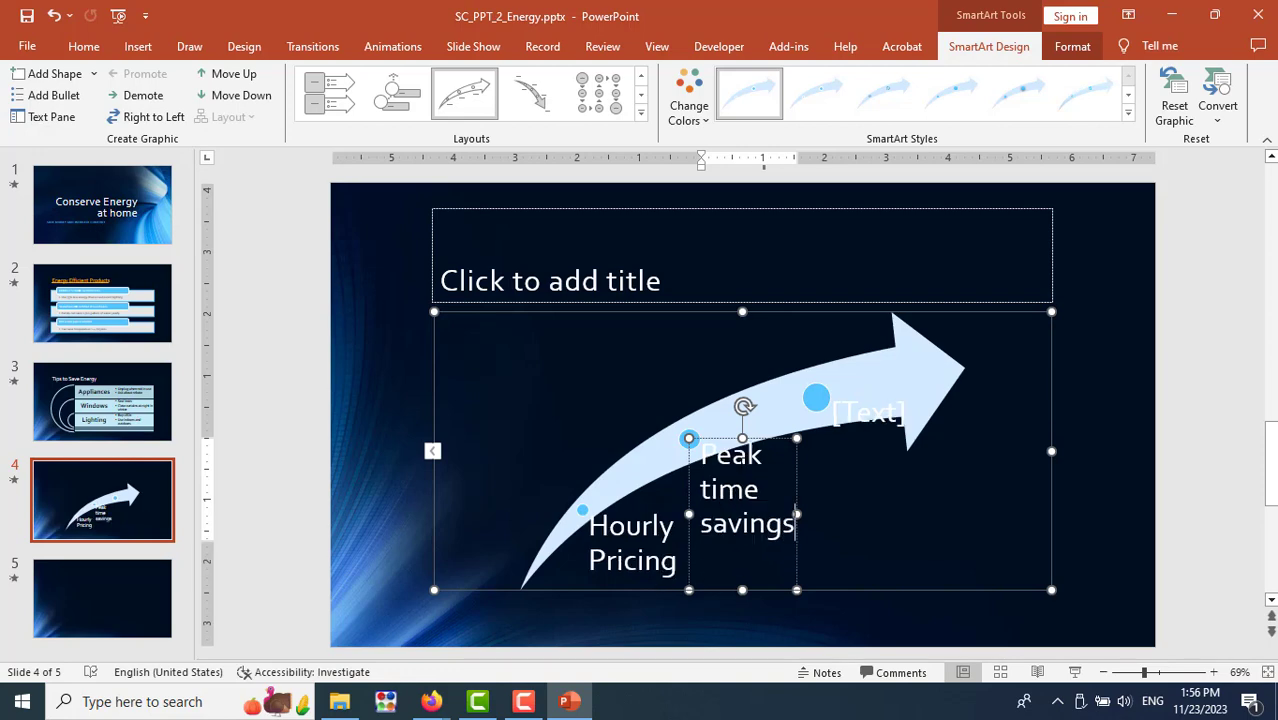
key("alt+Tab")
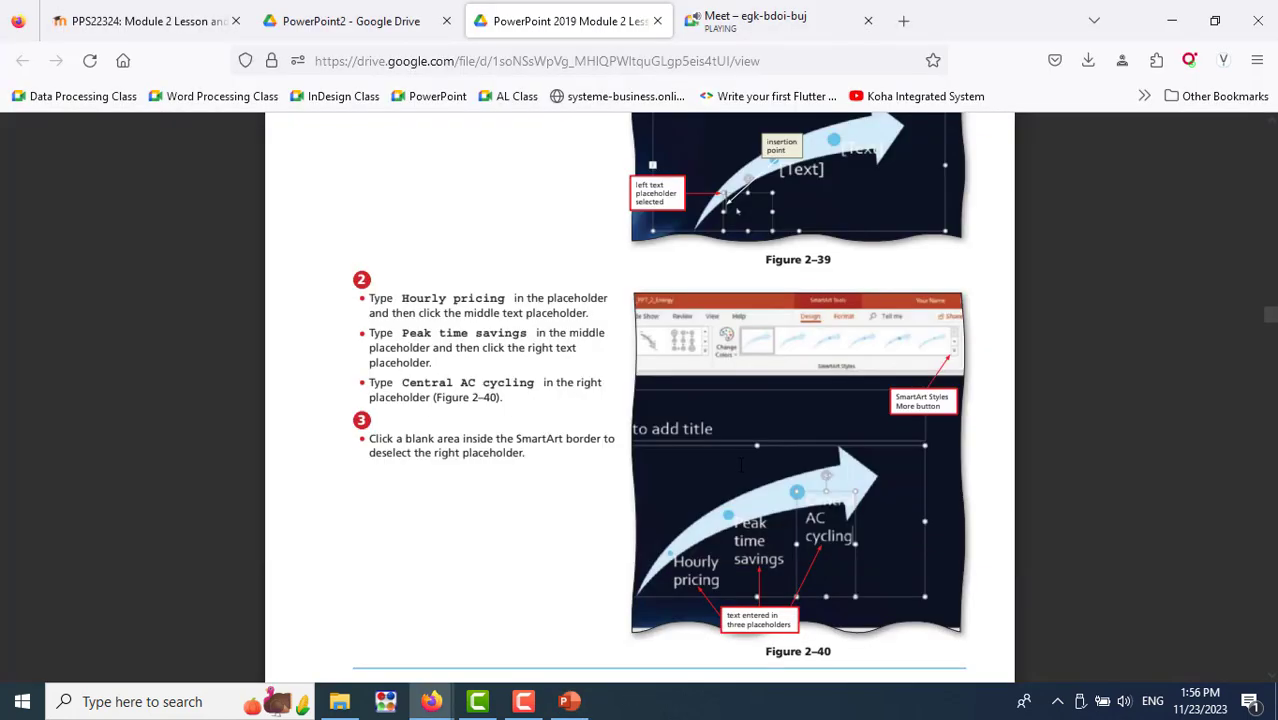
key("alt+Tab")
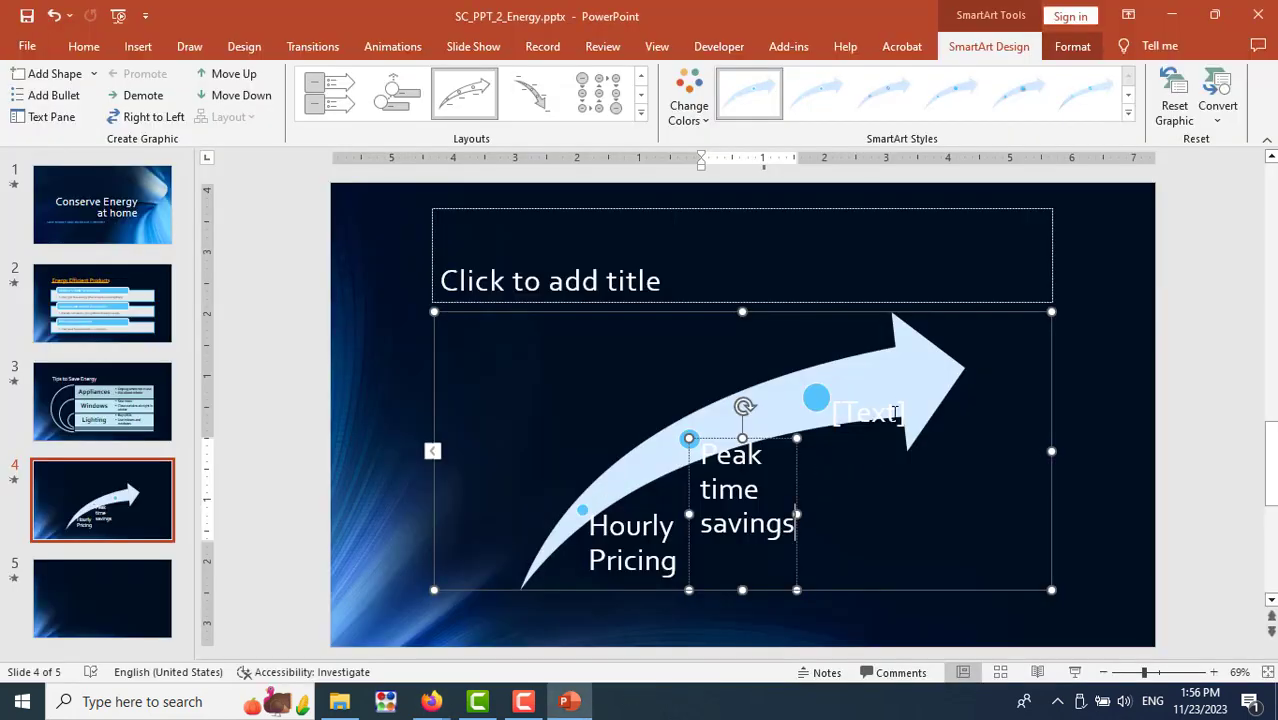
Label the right arrow 'Central AC Cycling' and expand the SmartArt Styles gallery
left_click(893, 412)
type("C")
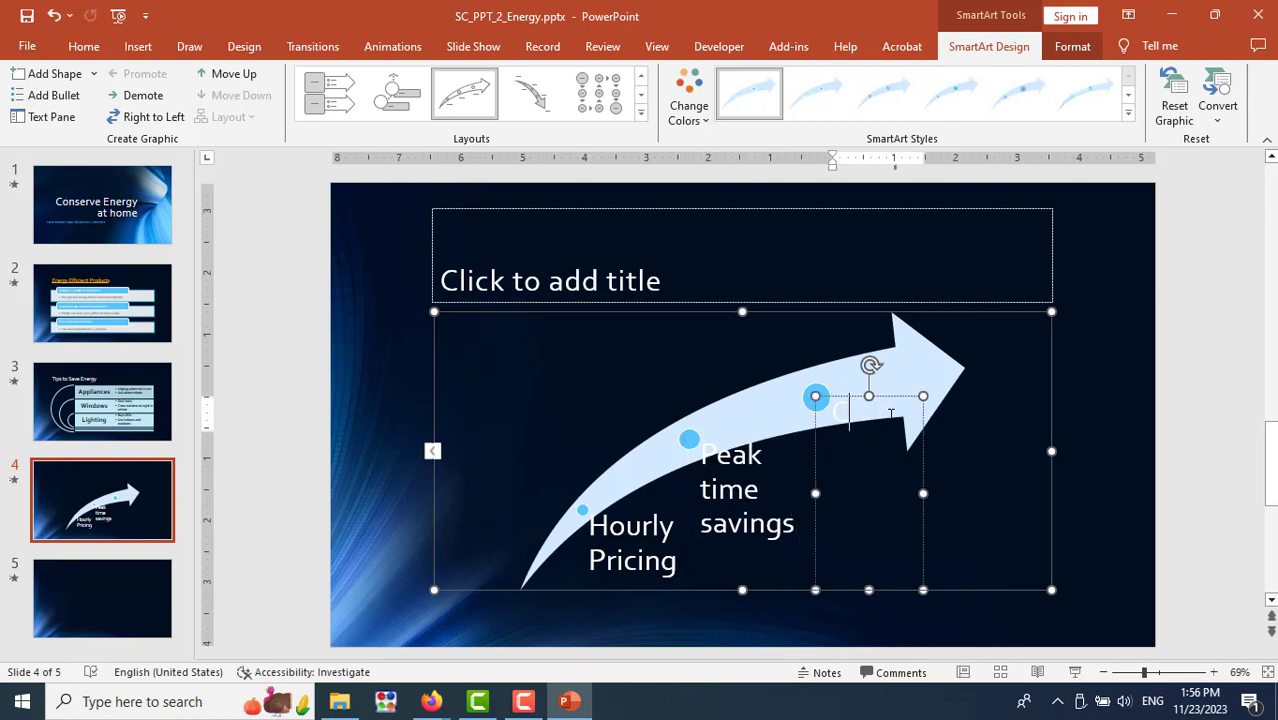
type("entral ")
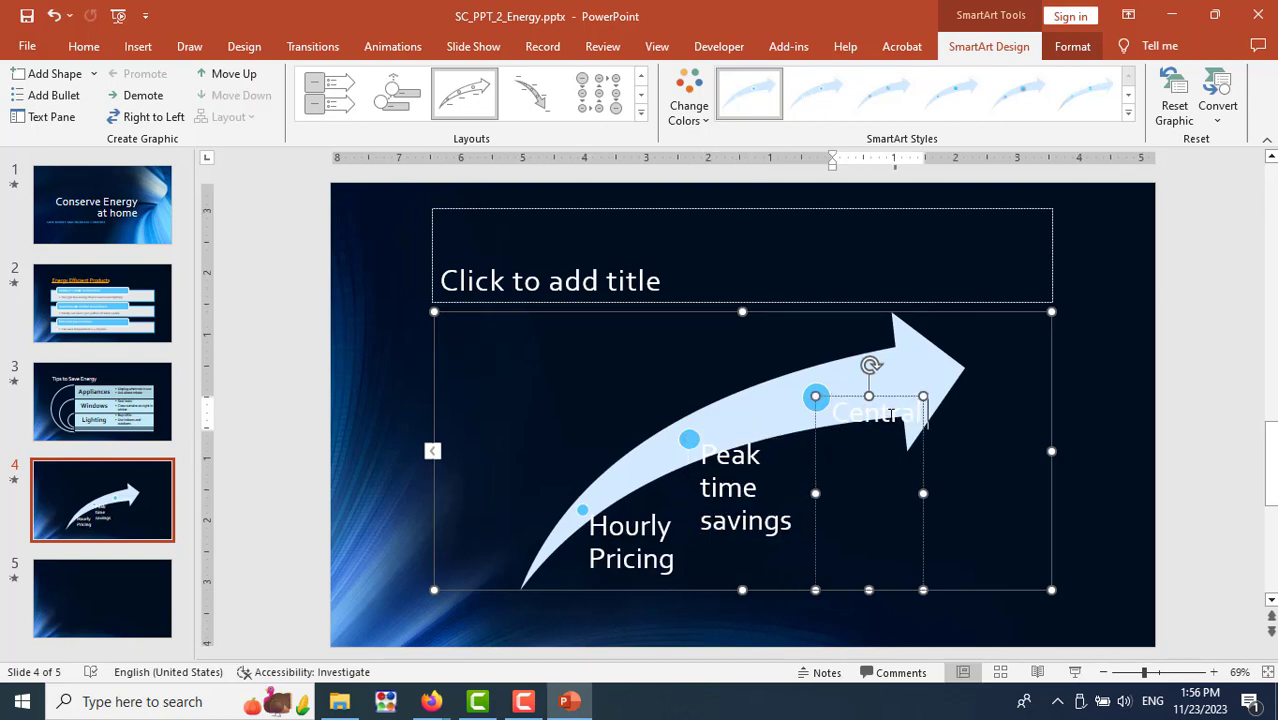
type("AC Cycl")
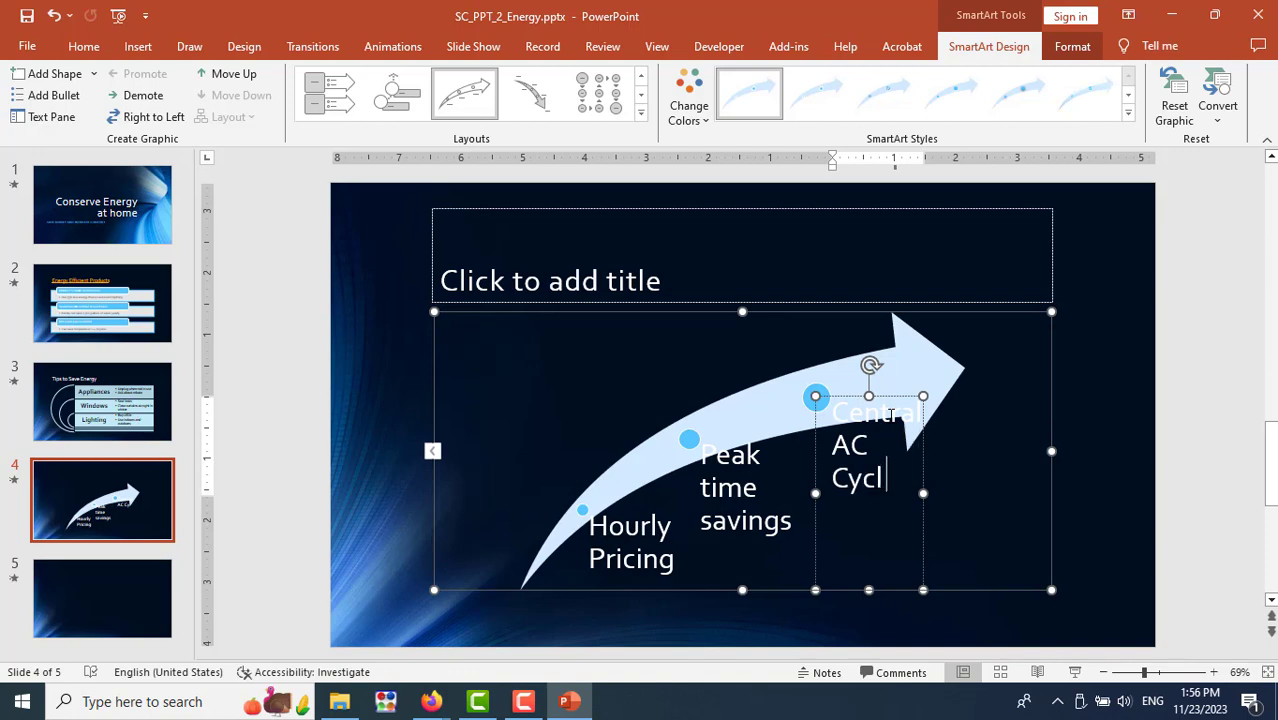
type("ing")
key("alt+Tab")
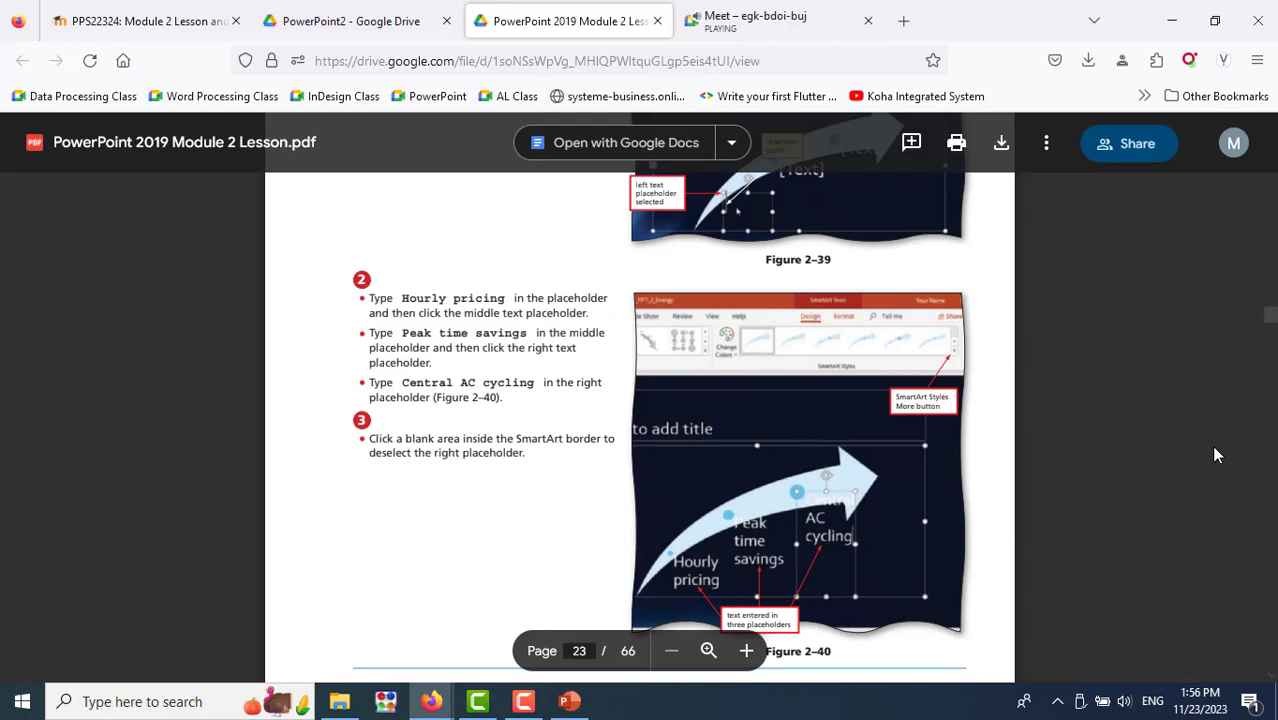
key("alt+Tab")
scroll(1216, 455, "down", 3)
scroll(1216, 455, "down", 5)
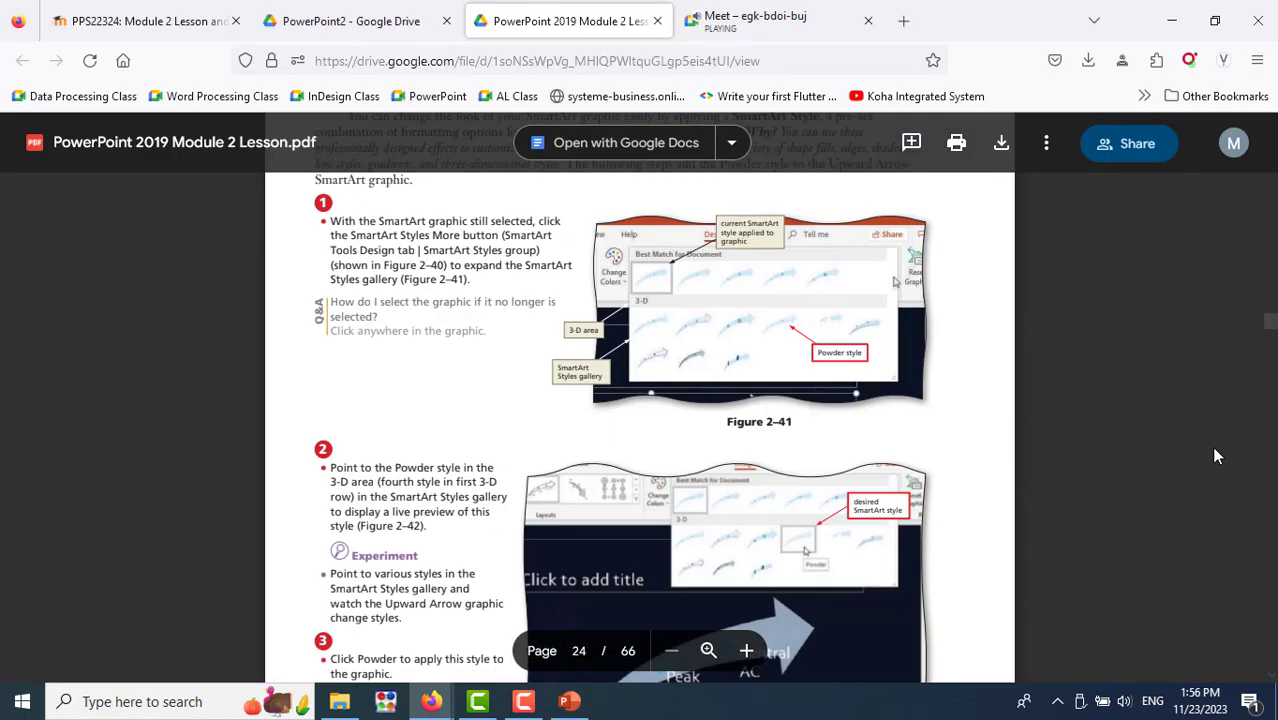
scroll(1216, 455, "up", 2)
scroll(1216, 455, "up", 1)
scroll(1216, 455, "down", 3)
scroll(1216, 456, "down", 3)
key("alt+Tab")
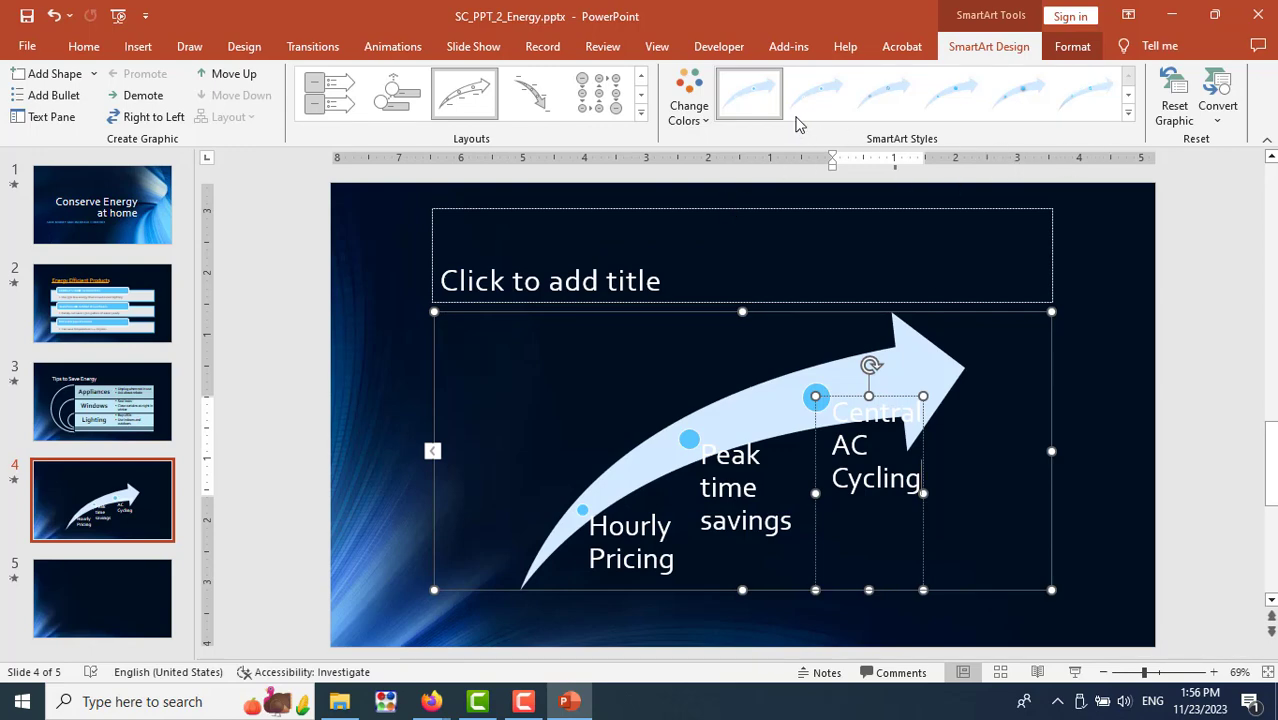
left_click(1128, 113)
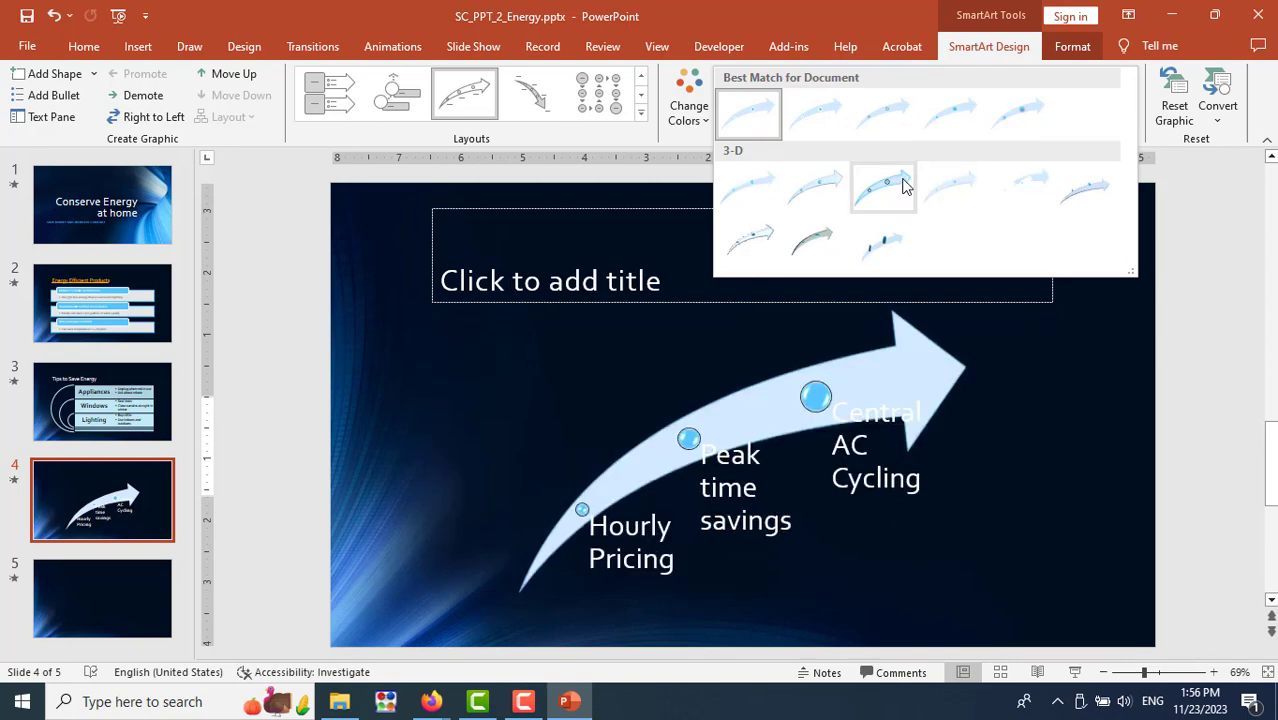
Apply the Powder 3-D SmartArt style to the arrow graphic and deselect it
key("alt+Tab")
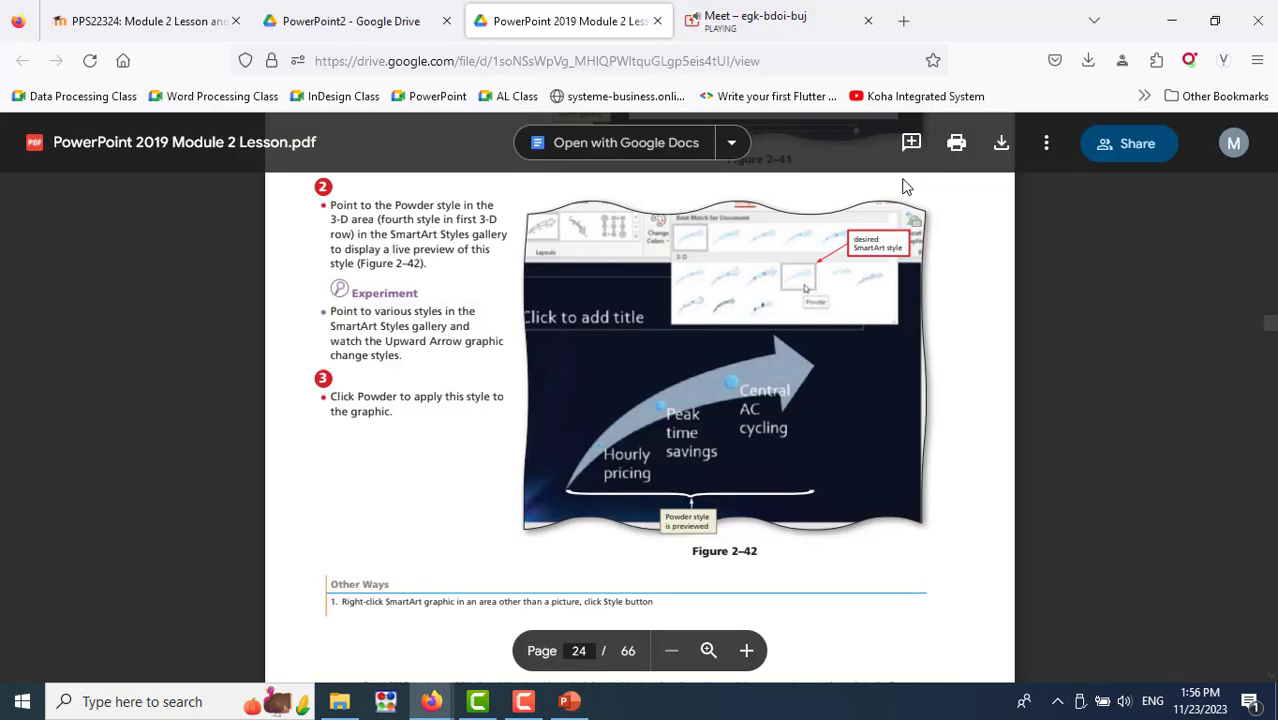
key("alt+Tab")
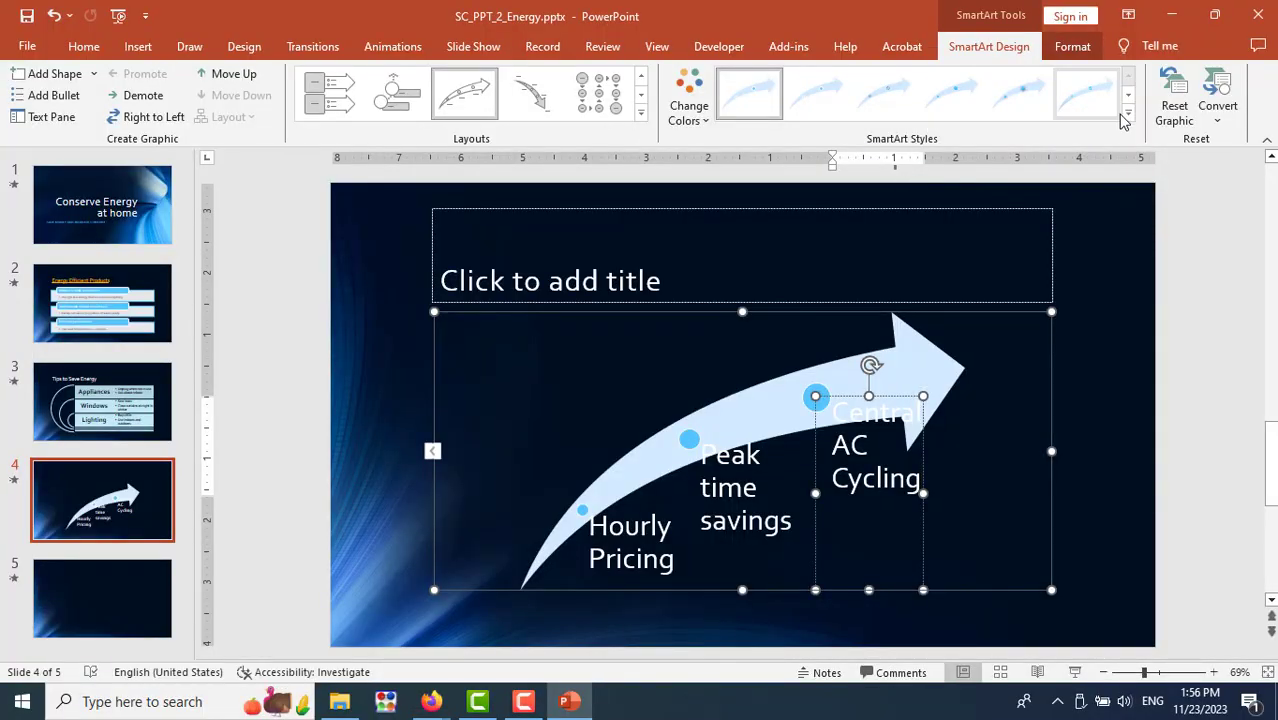
left_click(1127, 118)
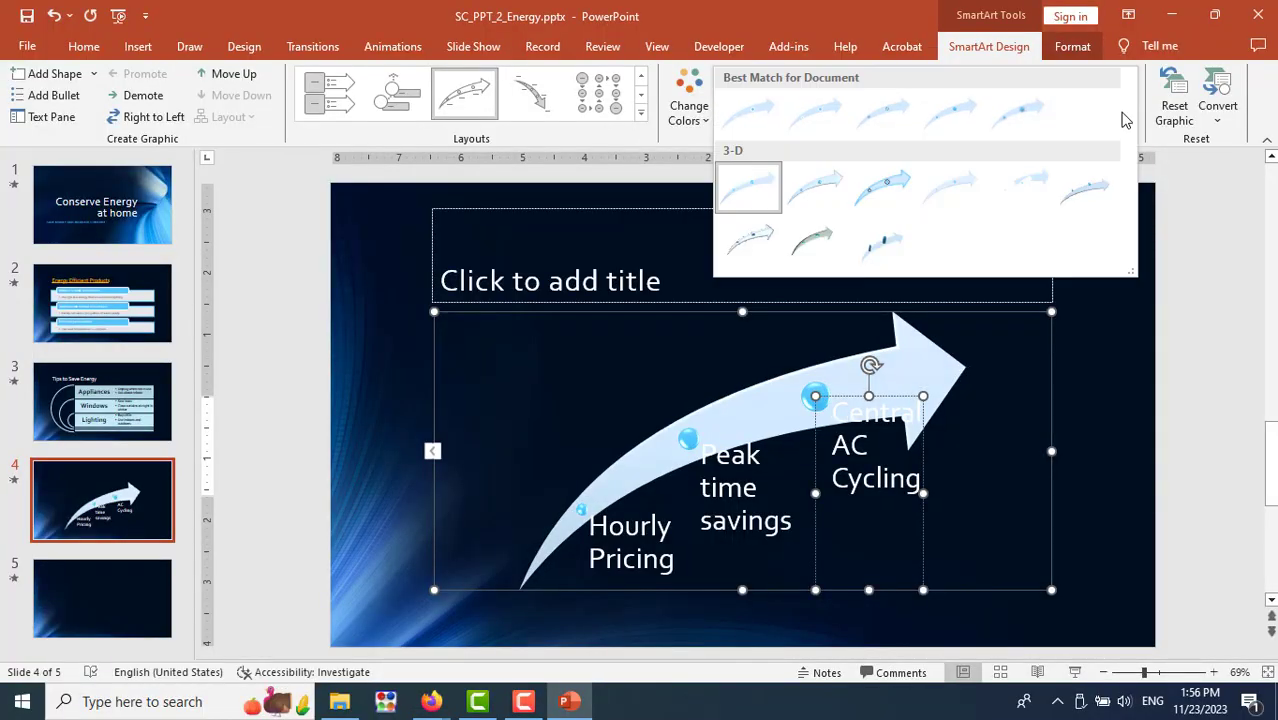
left_click(968, 196)
left_click(1192, 521)
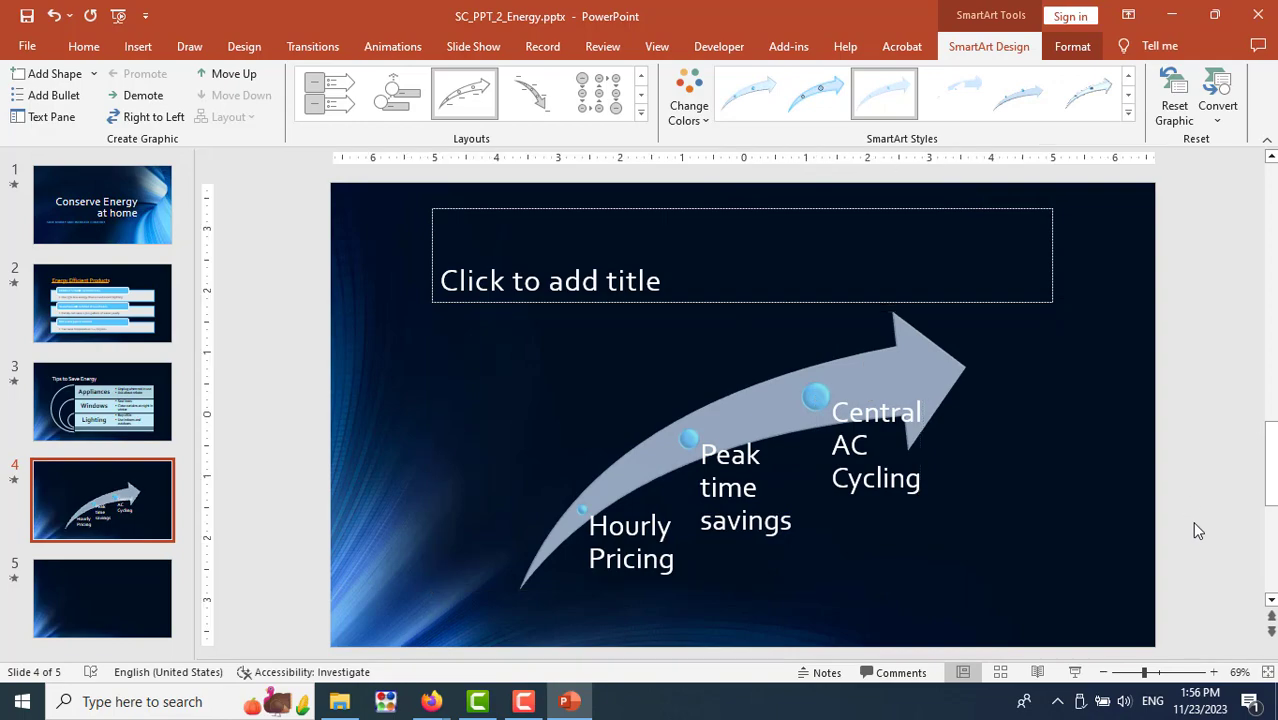
Check the lesson PDF and move to the empty slide 5
key("alt+Tab")
scroll(1026, 428, "down", 5)
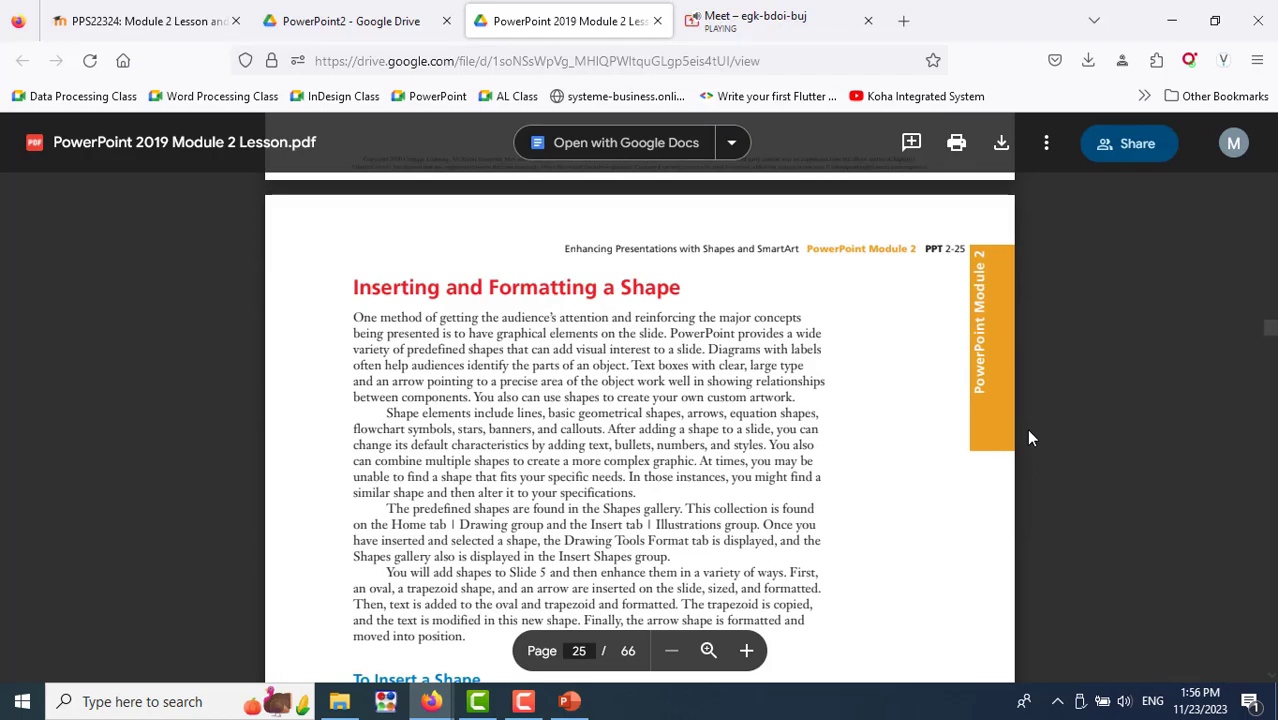
scroll(1028, 432, "down", 5)
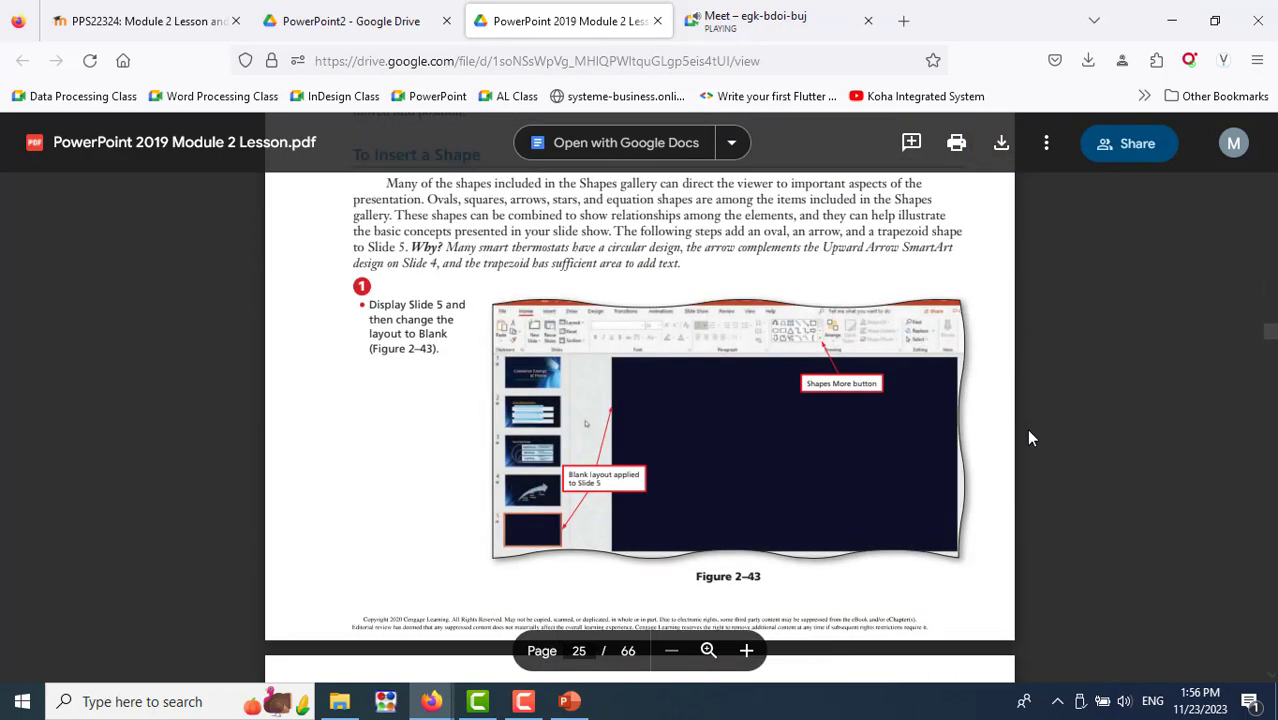
key("alt+Tab")
left_click(86, 620)
key("alt+Tab")
scroll(1094, 434, "down", 4)
scroll(1094, 434, "down", 1)
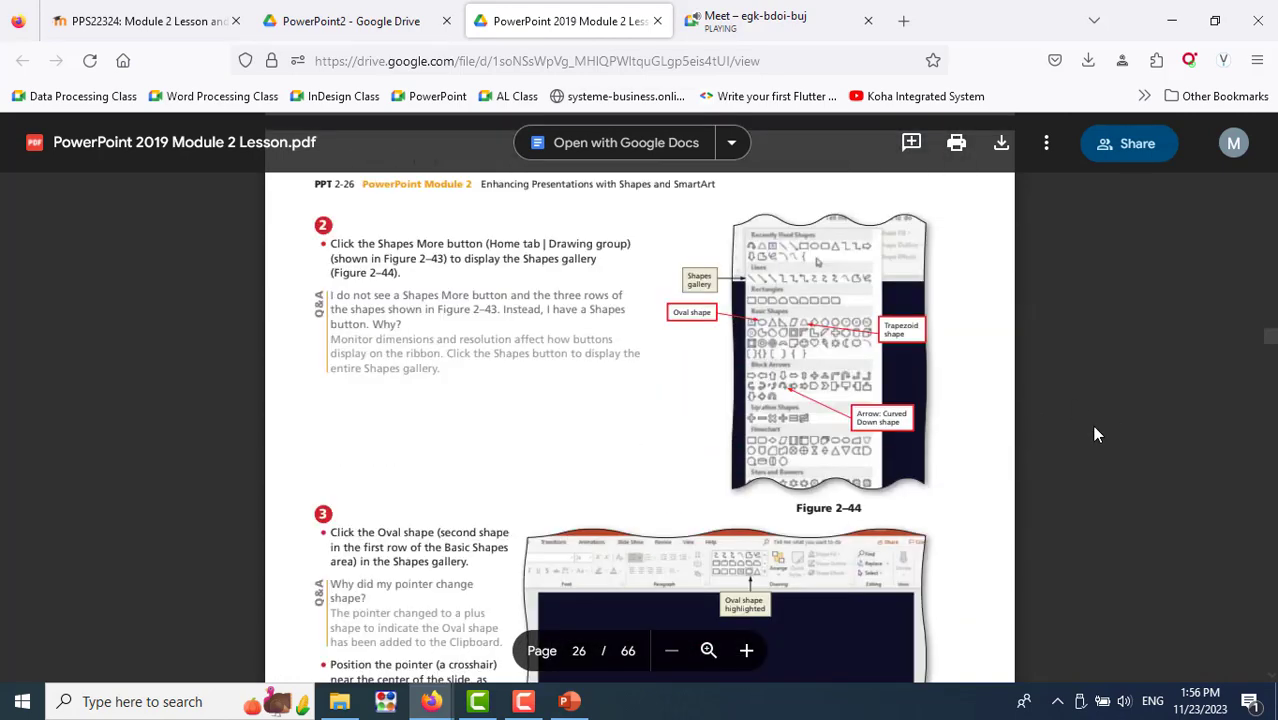
key("alt+Tab")
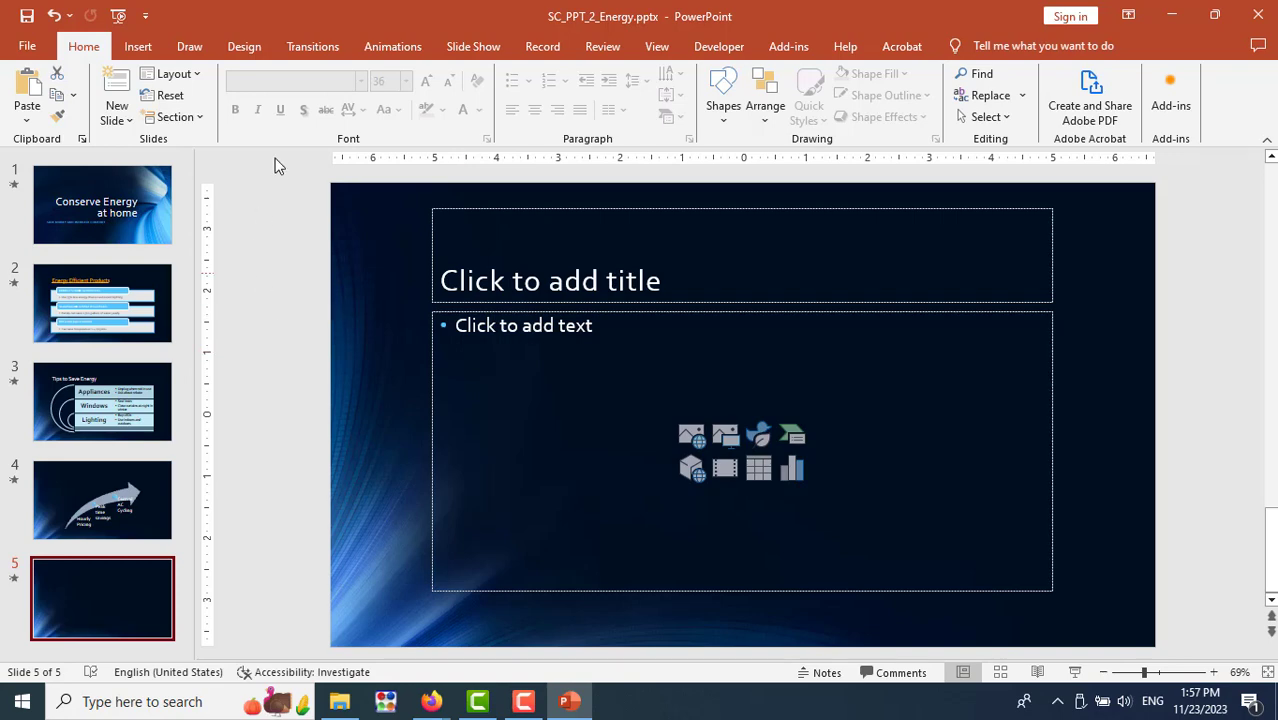
Switch slide 5 to the Blank layout, then read page 26's oval-shape steps
left_click(180, 75)
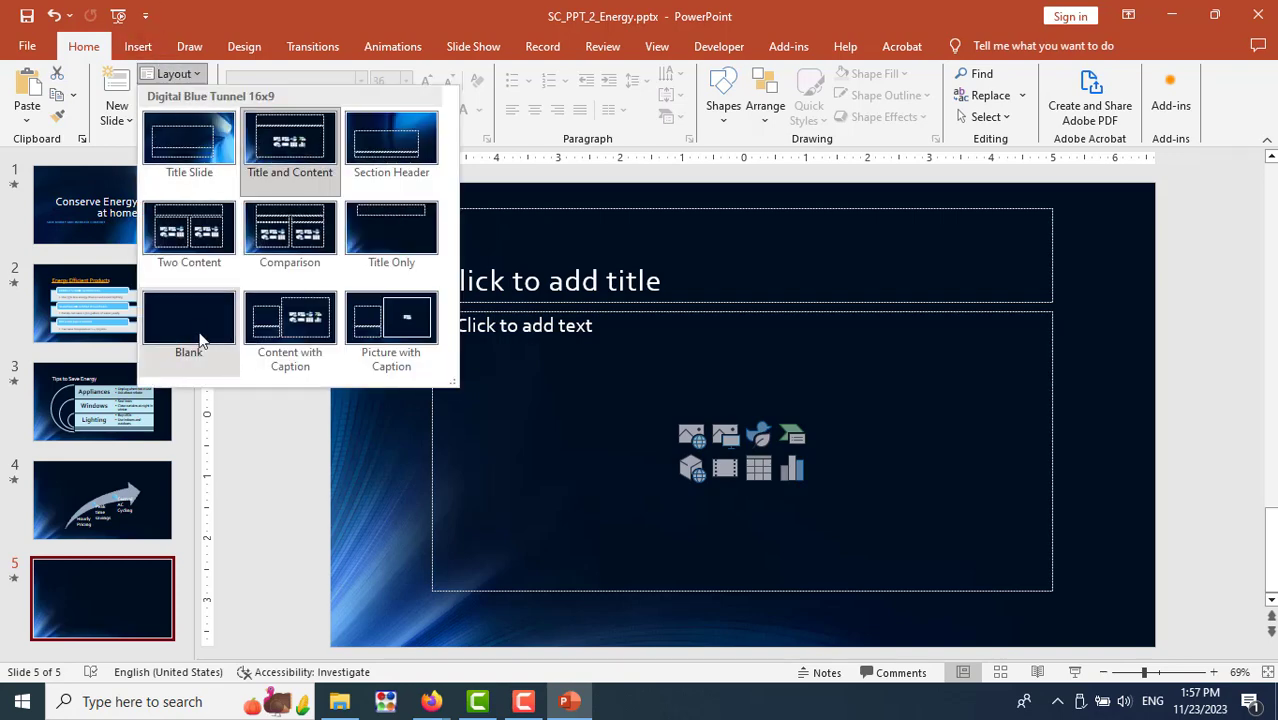
left_click(194, 330)
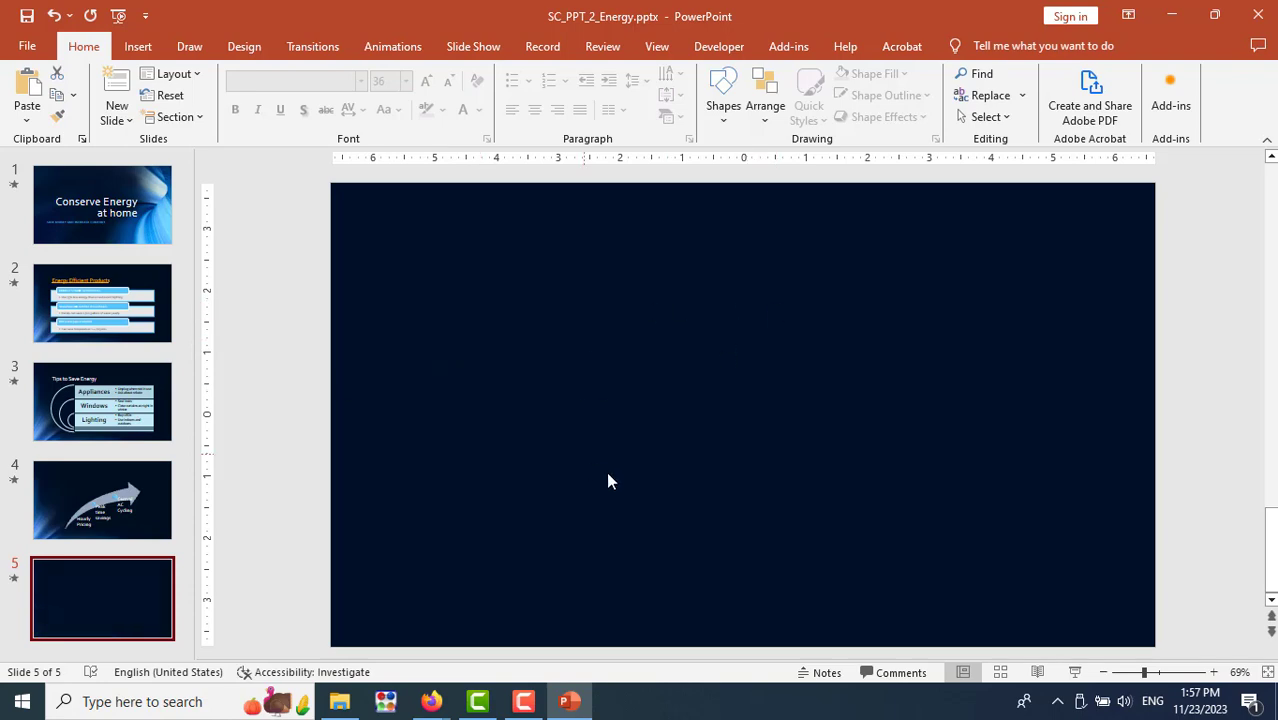
key("alt+Tab")
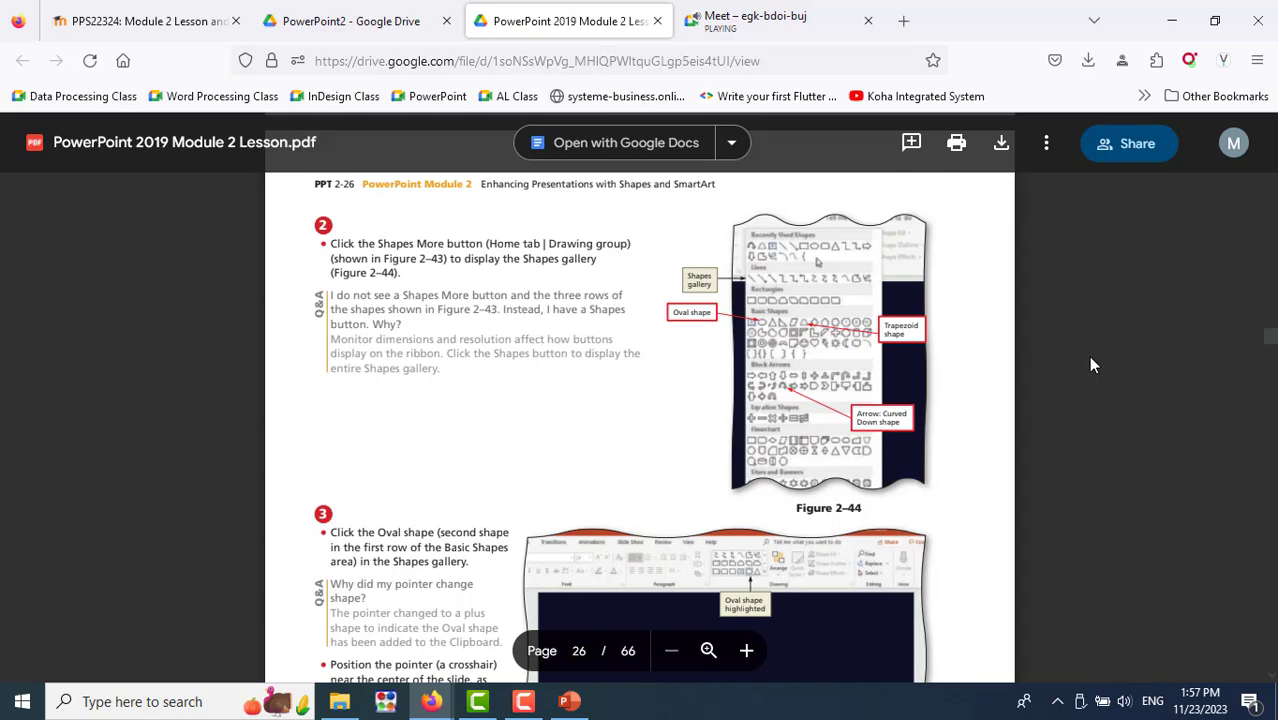
scroll(1090, 365, "down", 5)
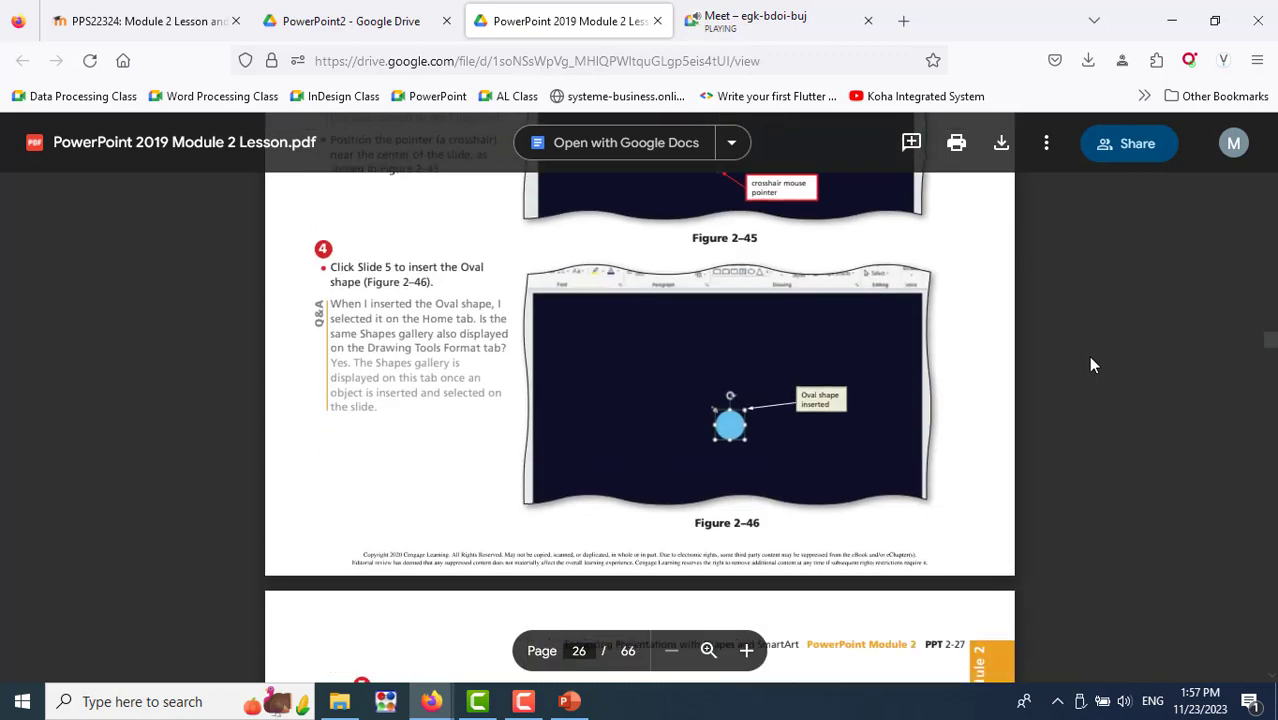
scroll(1090, 365, "up", 5)
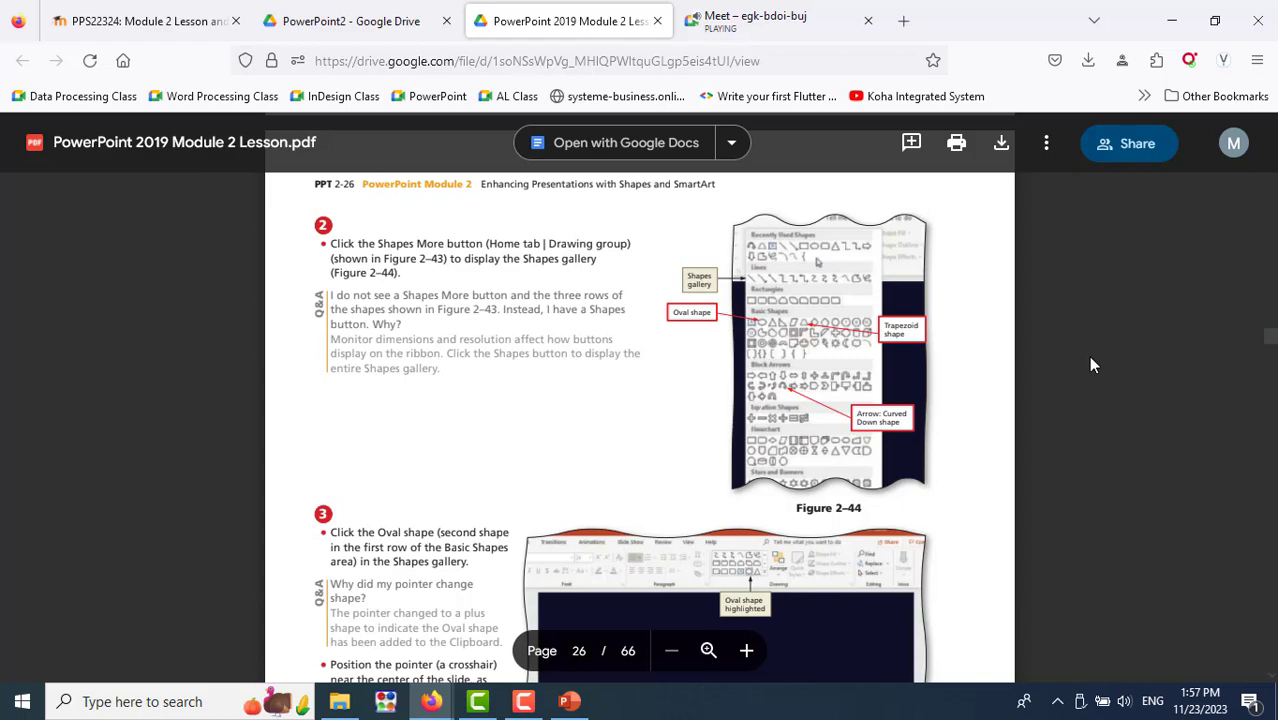
scroll(1090, 365, "down", 3)
key("alt+Tab")
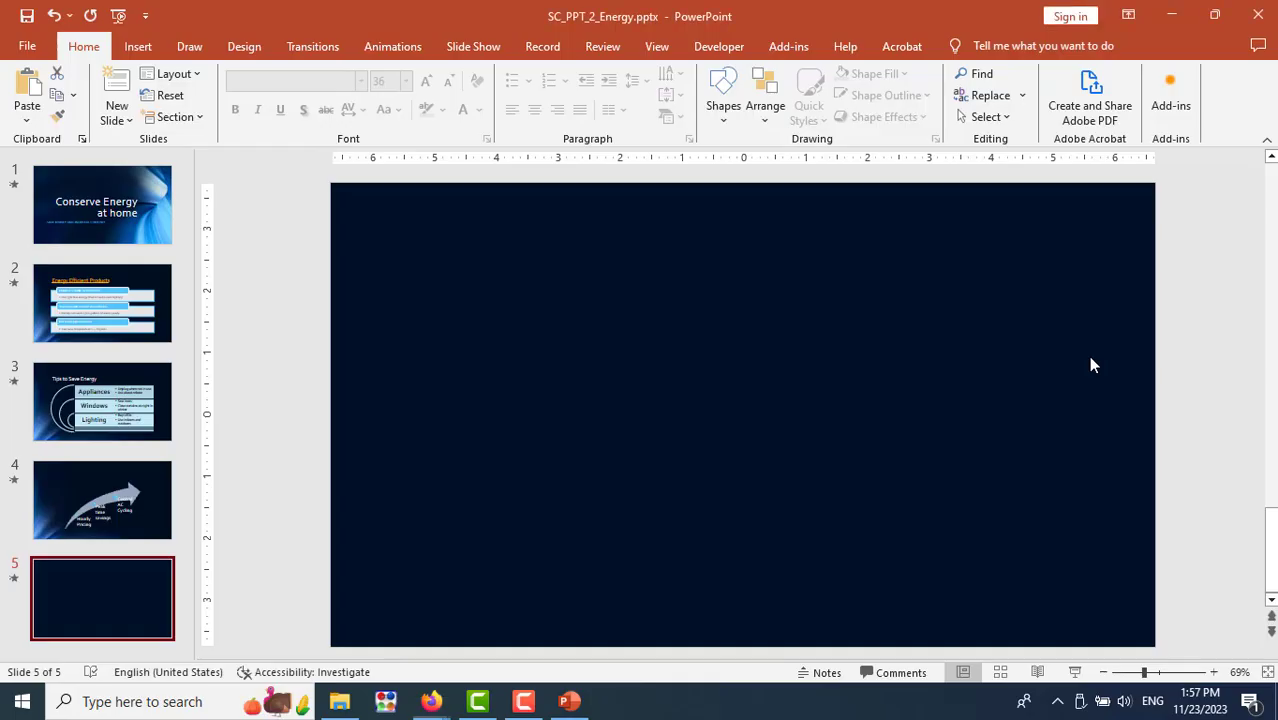
Insert a 1-inch oval just below the centre of slide 5
left_click(138, 46)
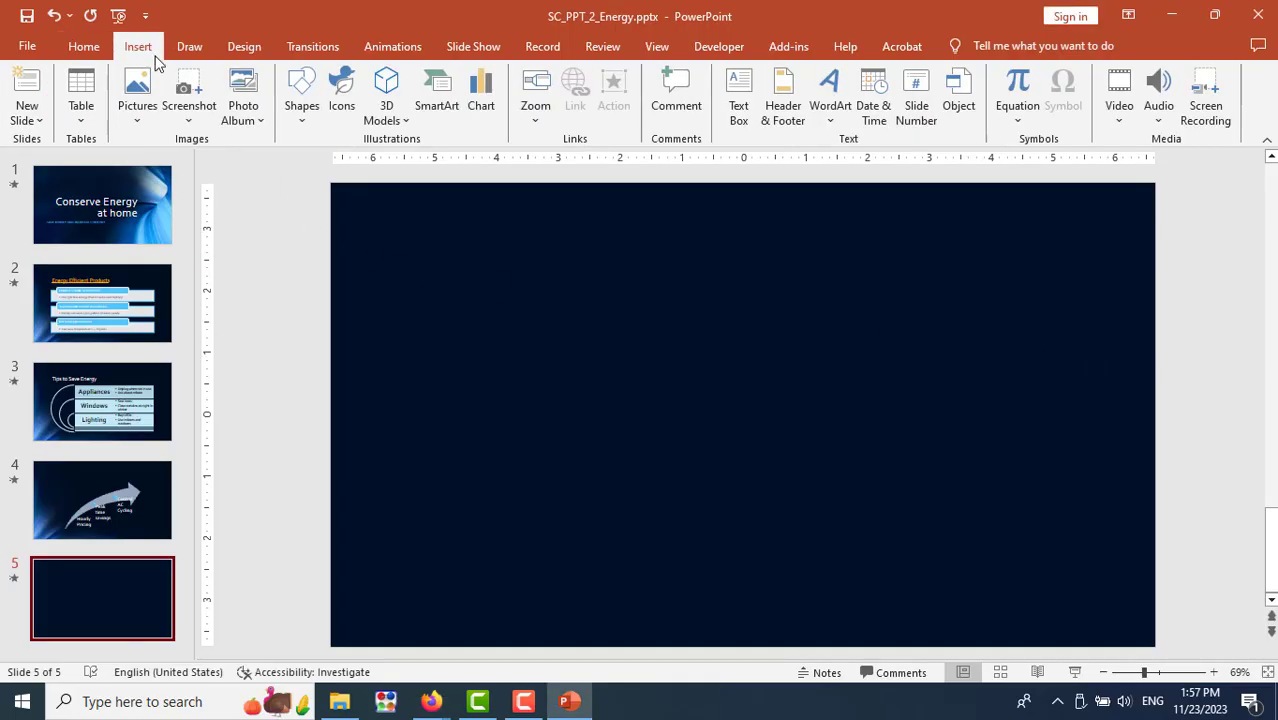
left_click(305, 110)
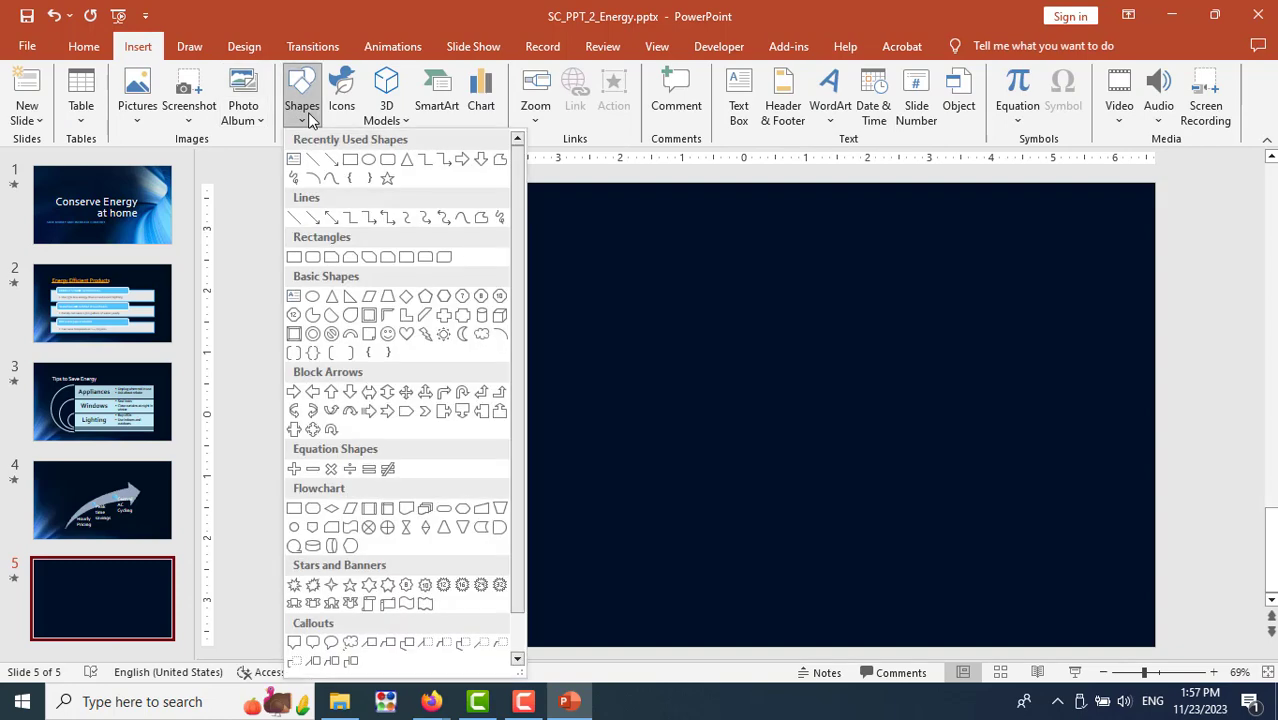
left_click(365, 170)
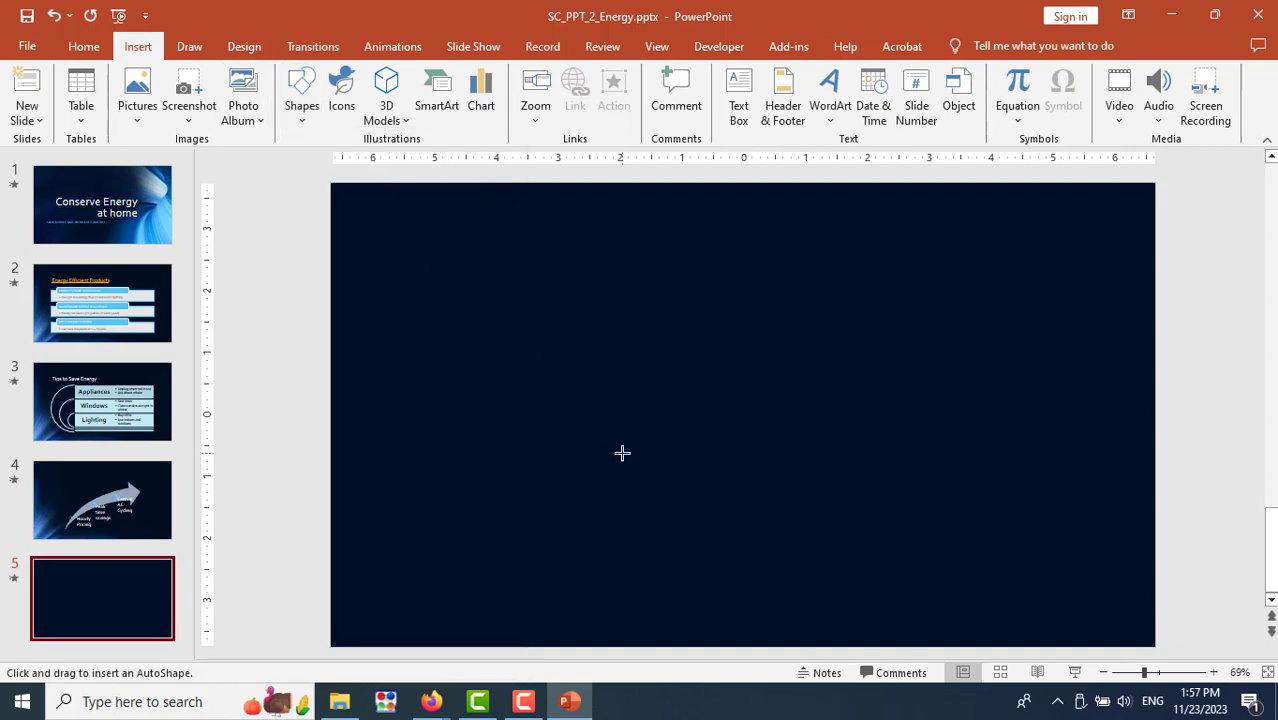
key("alt+Tab")
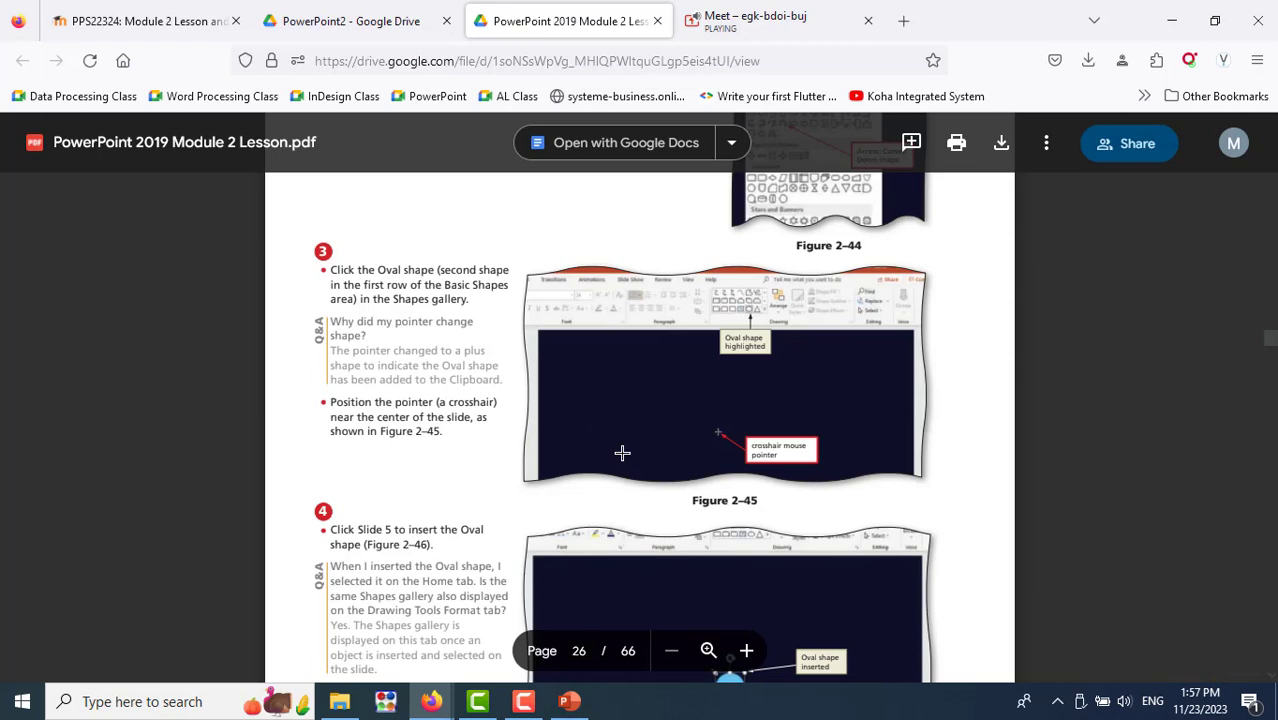
scroll(621, 452, "down", 3)
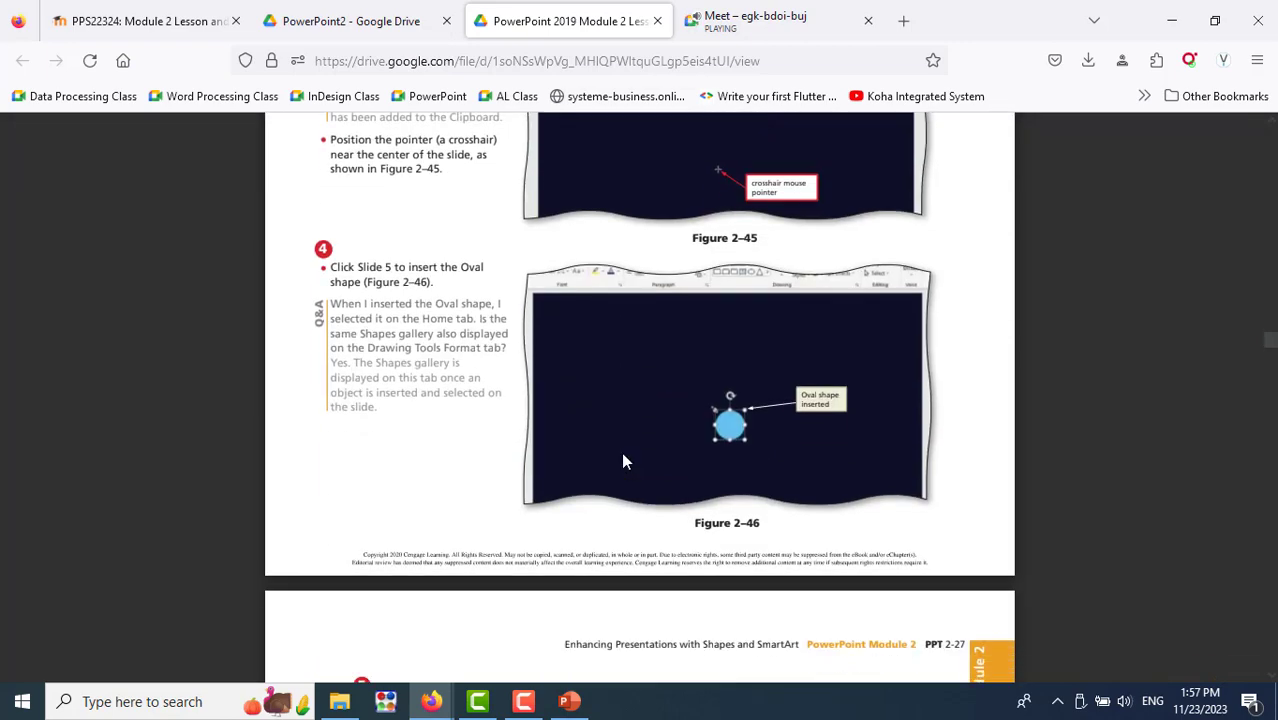
key("alt+Tab")
key("alt+Tab")
scroll(695, 495, "down", 3)
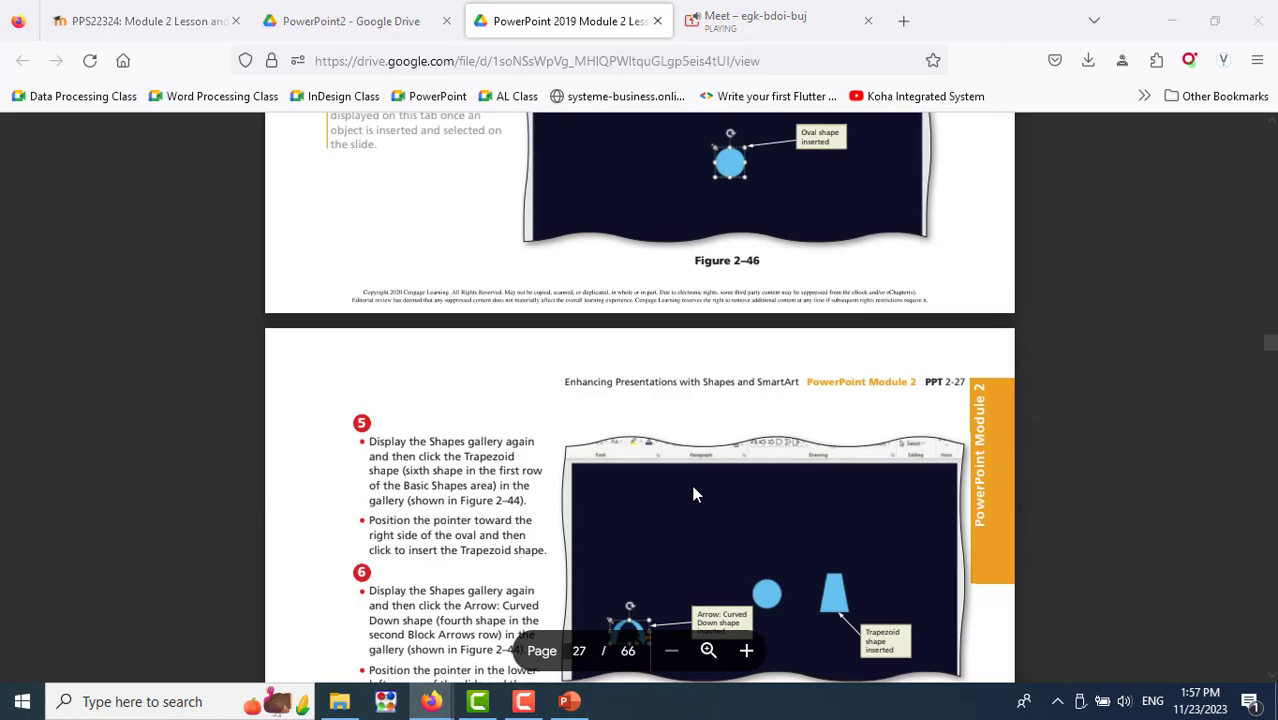
key("alt+Tab")
left_click(733, 467)
Deselect the new circle and reopen the Shapes gallery
key("alt+Tab")
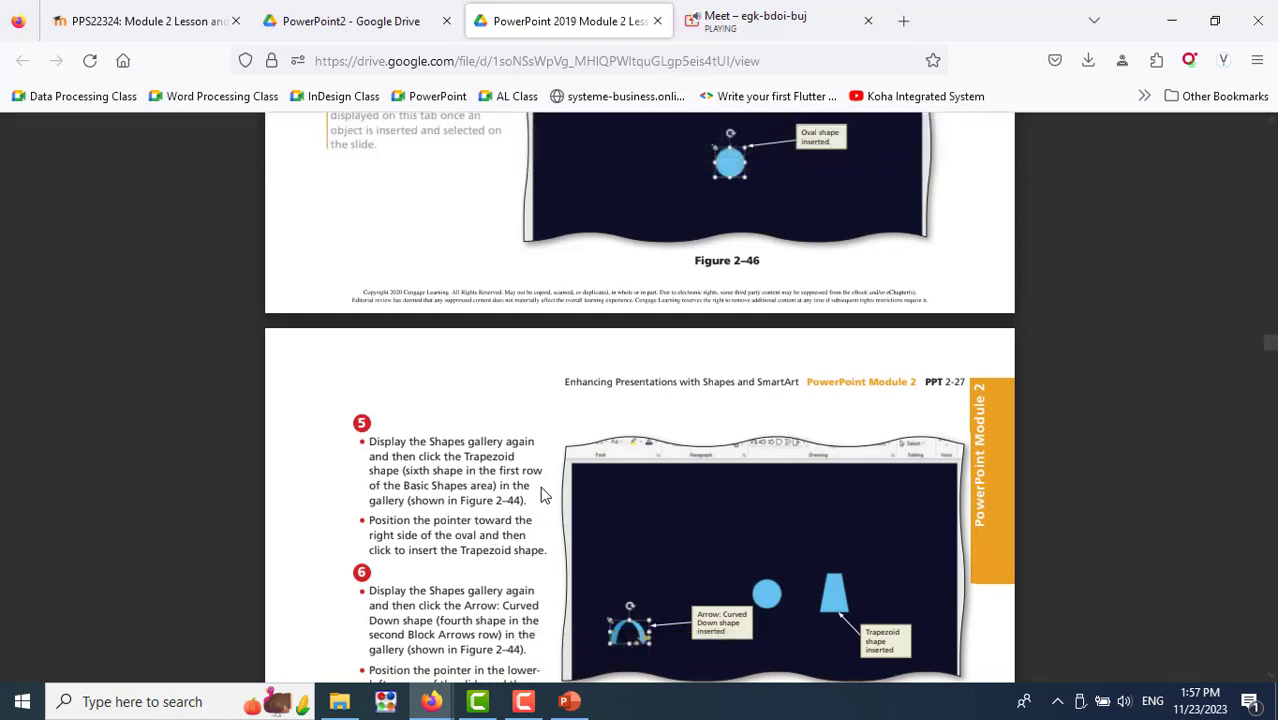
key("alt+Tab")
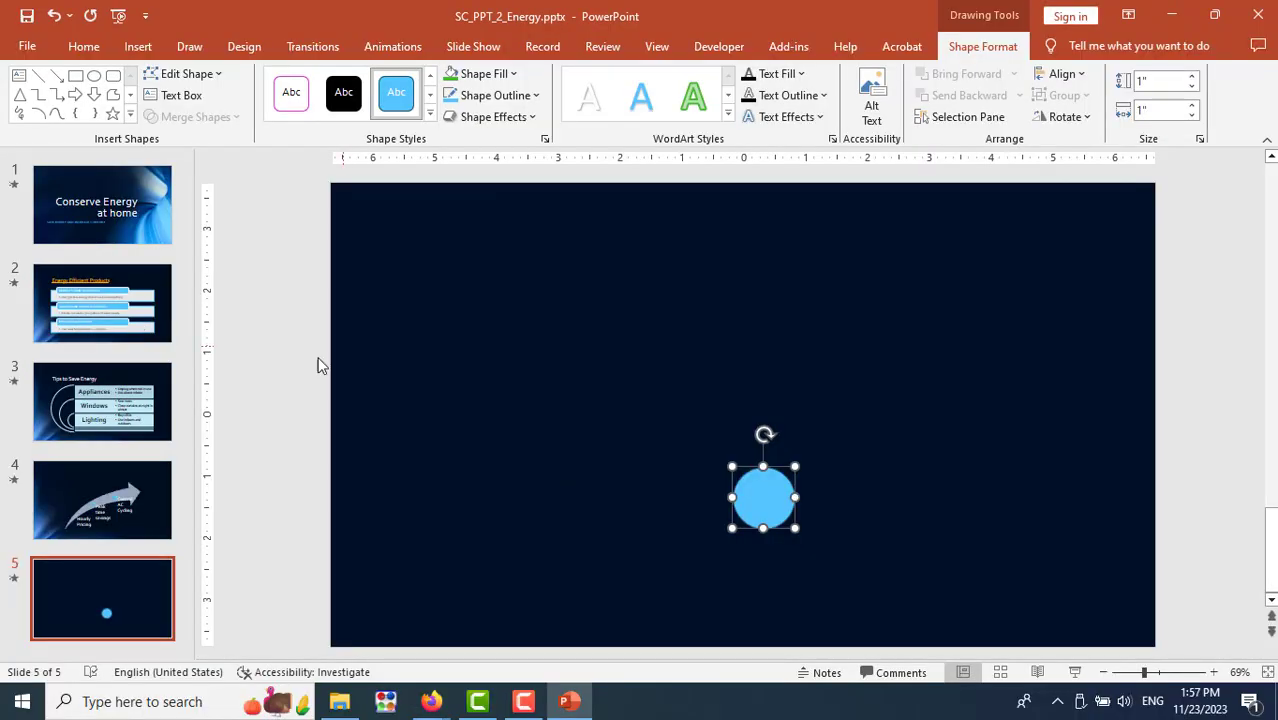
left_click(270, 338)
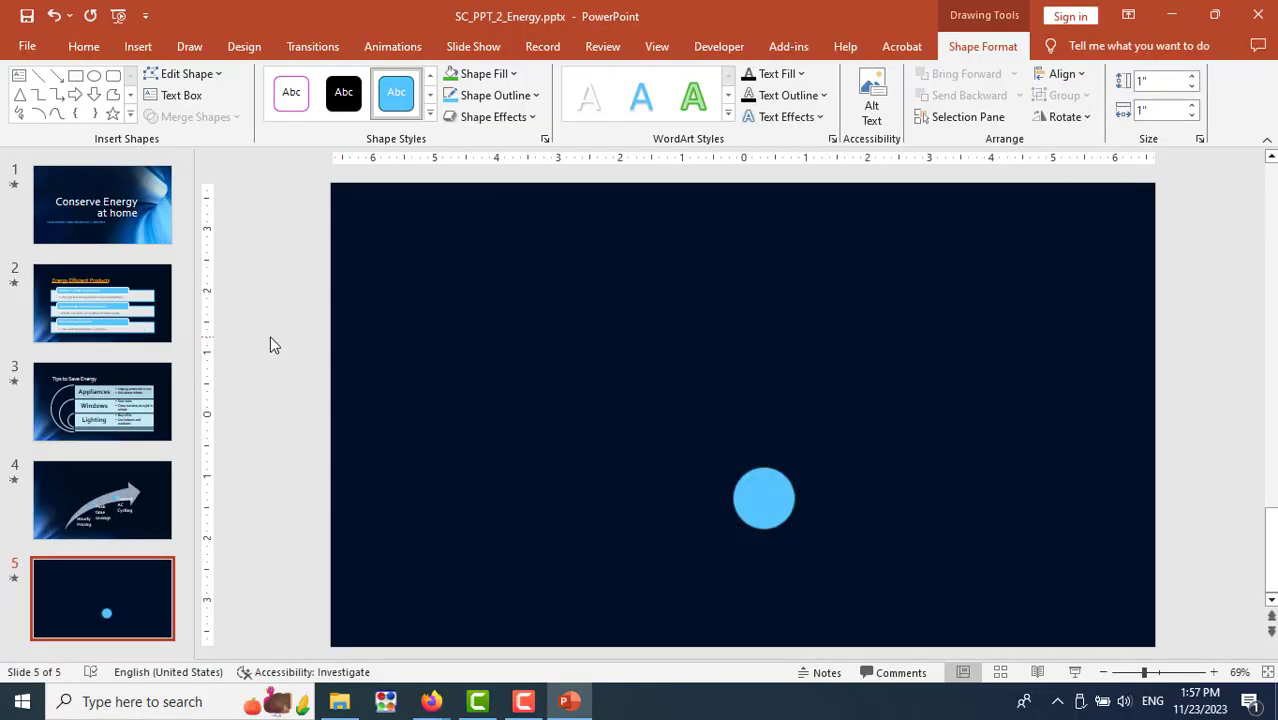
left_click(138, 46)
left_click(306, 118)
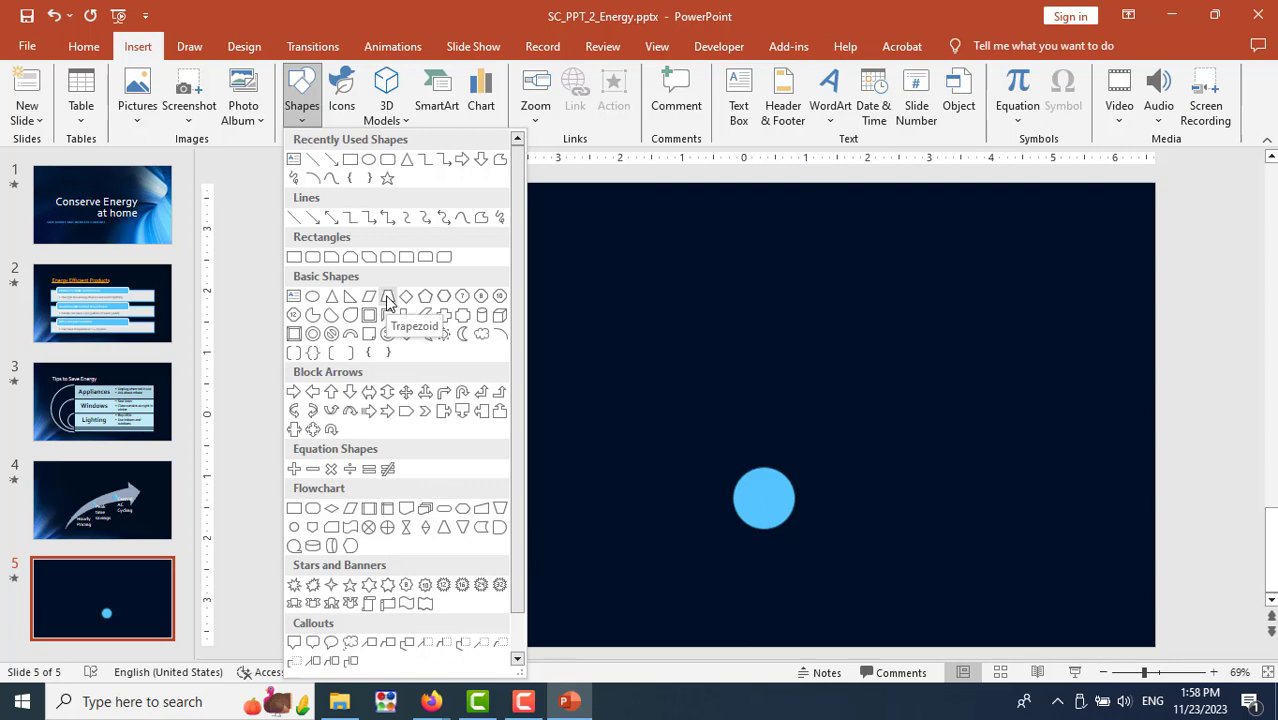
Draw a trapezoid to the right of the circle
left_click(388, 303)
left_click_drag(942, 491, 1008, 575)
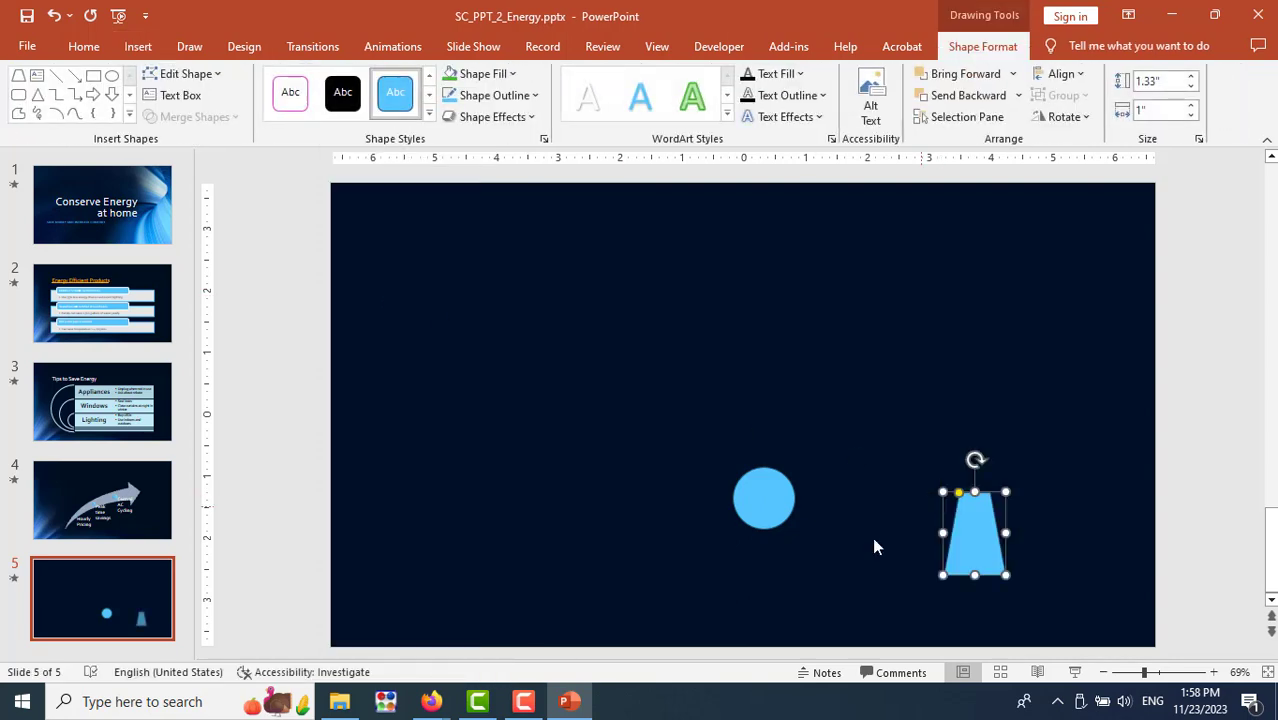
key("alt+Tab")
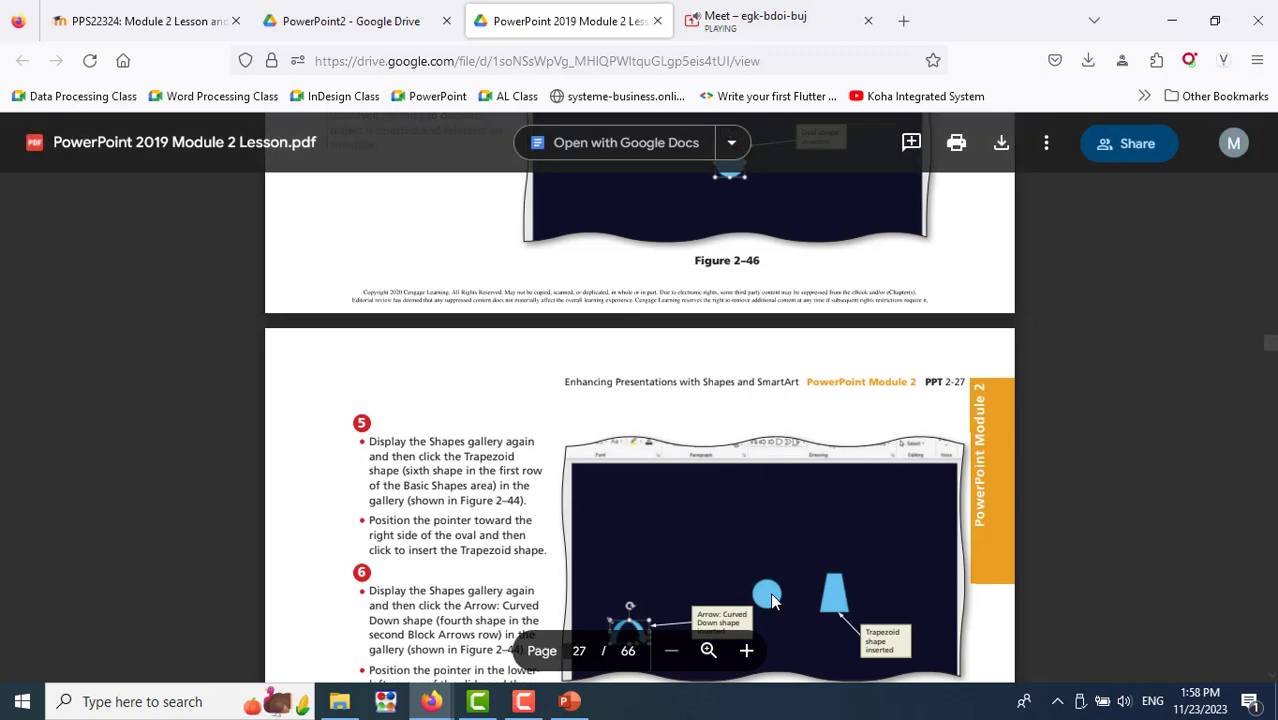
scroll(770, 592, "down", 3)
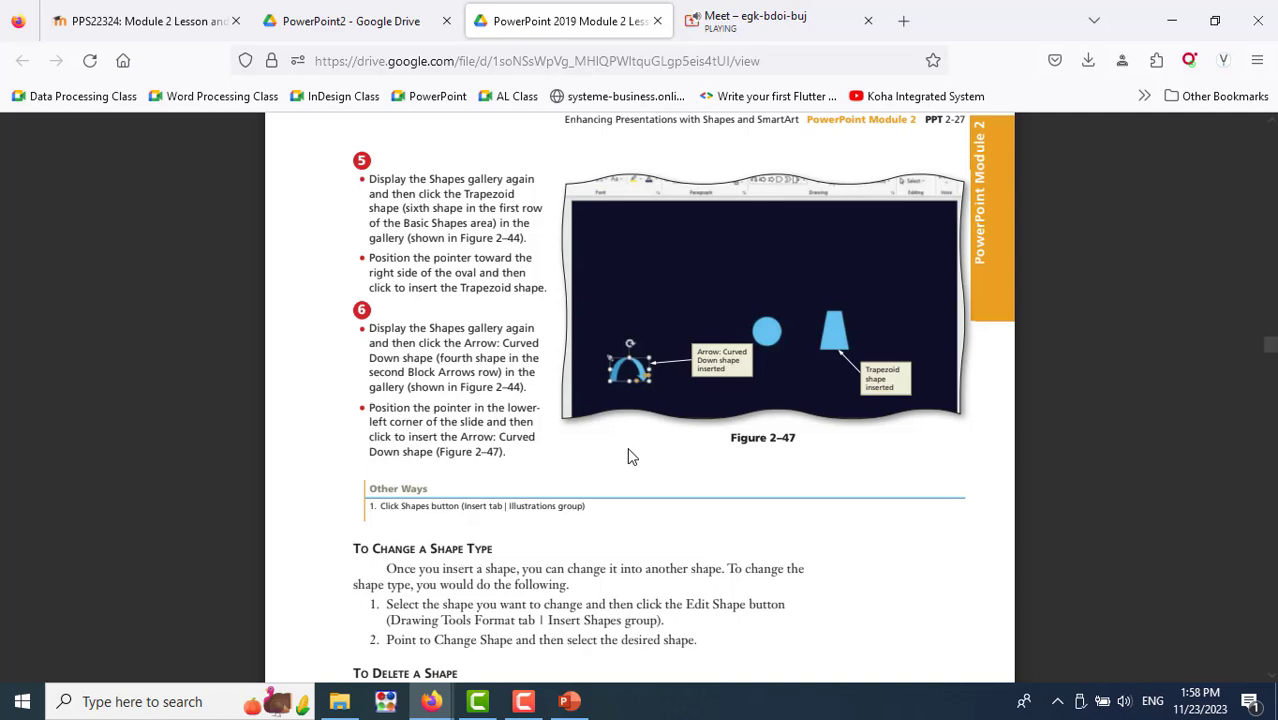
Deselect the trapezoid and reopen the Shapes gallery
key("alt+Tab")
left_click(317, 285)
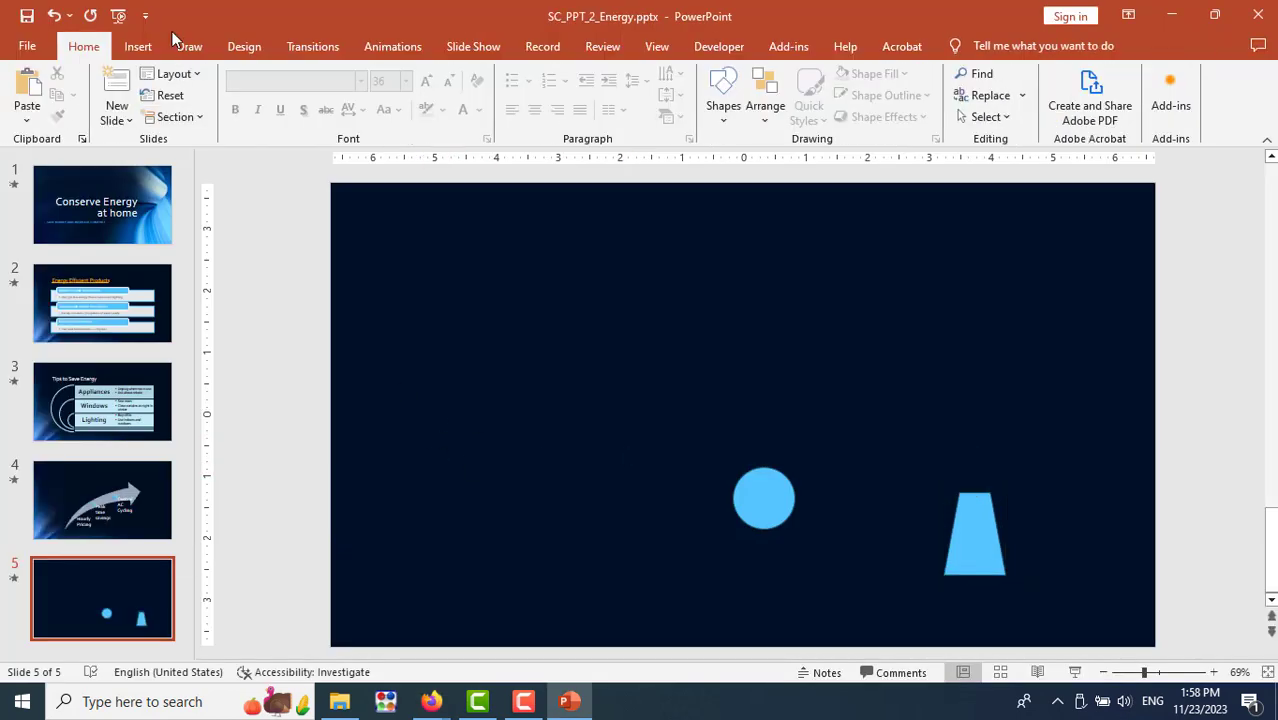
left_click(138, 46)
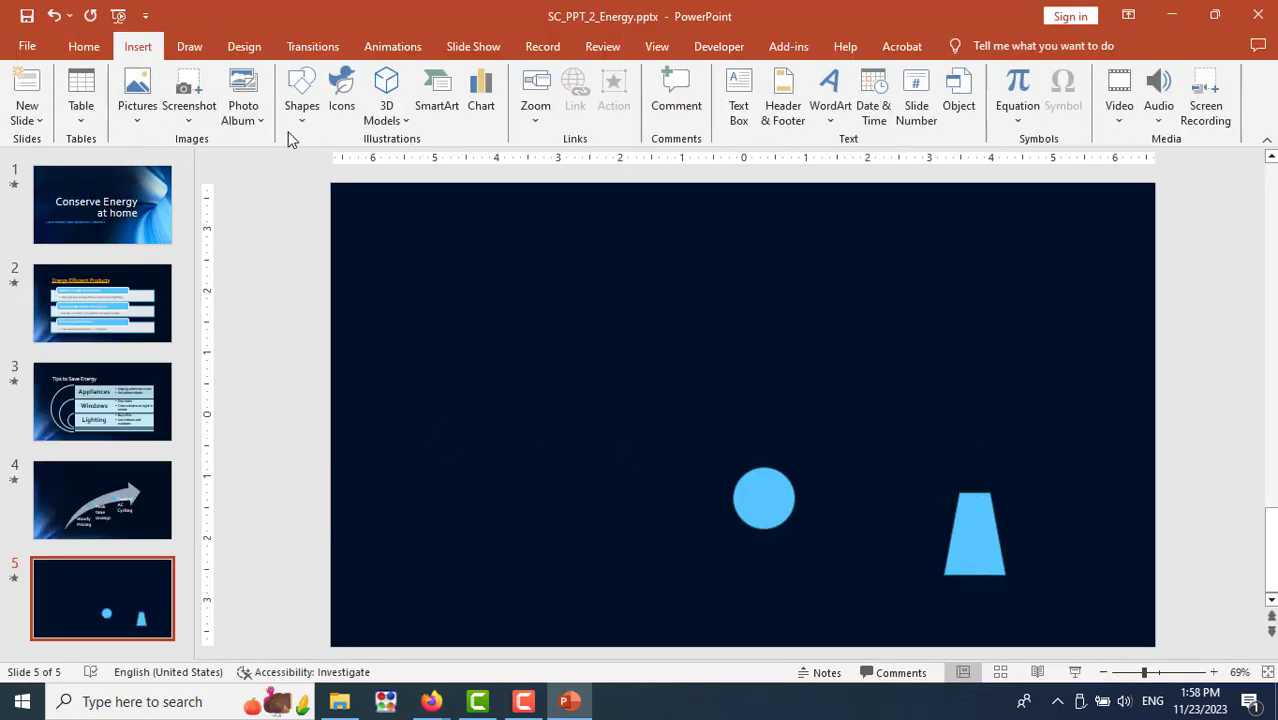
left_click(296, 120)
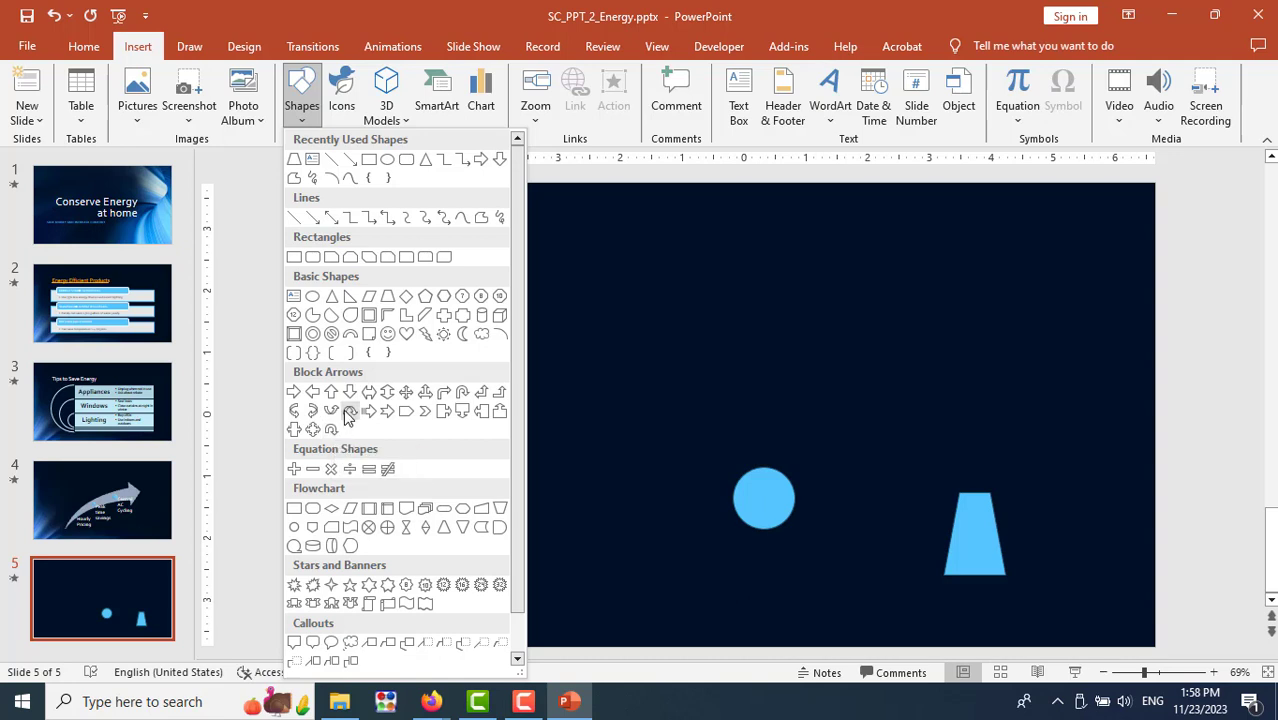
Place an Arrow: Curved Down block arrow at the lower left of slide 5
left_click(346, 411)
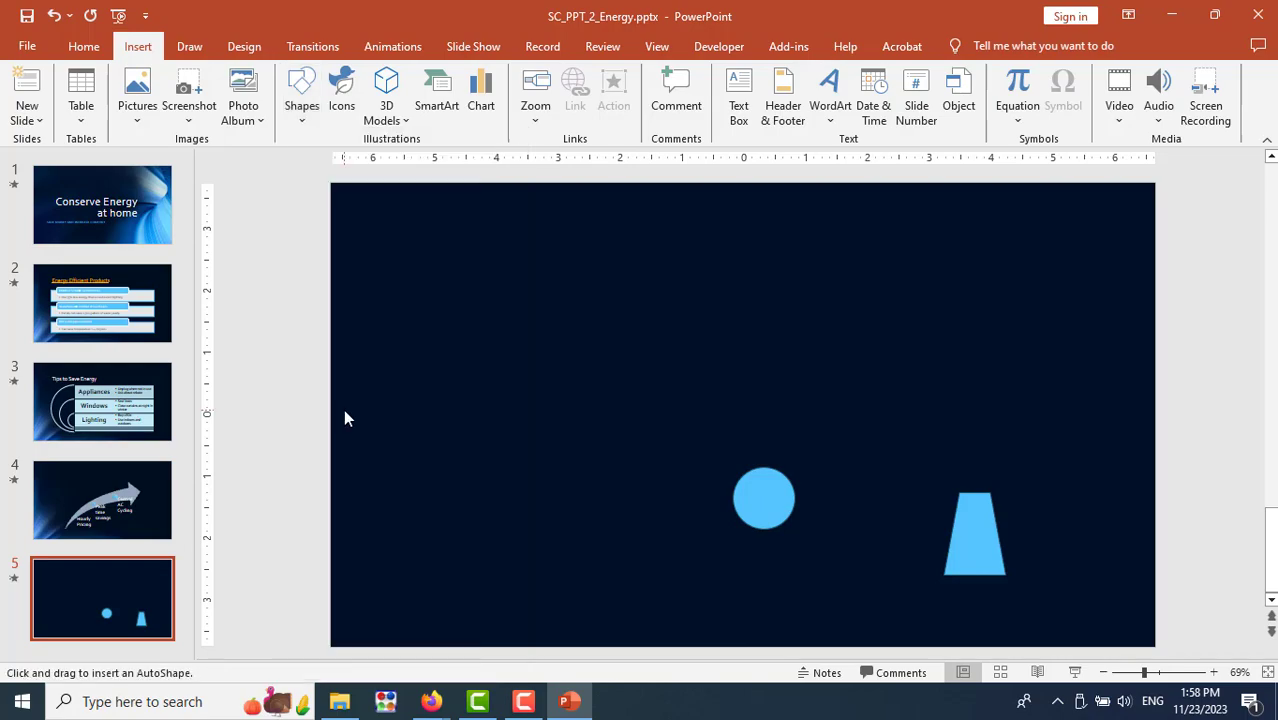
key("alt+Tab")
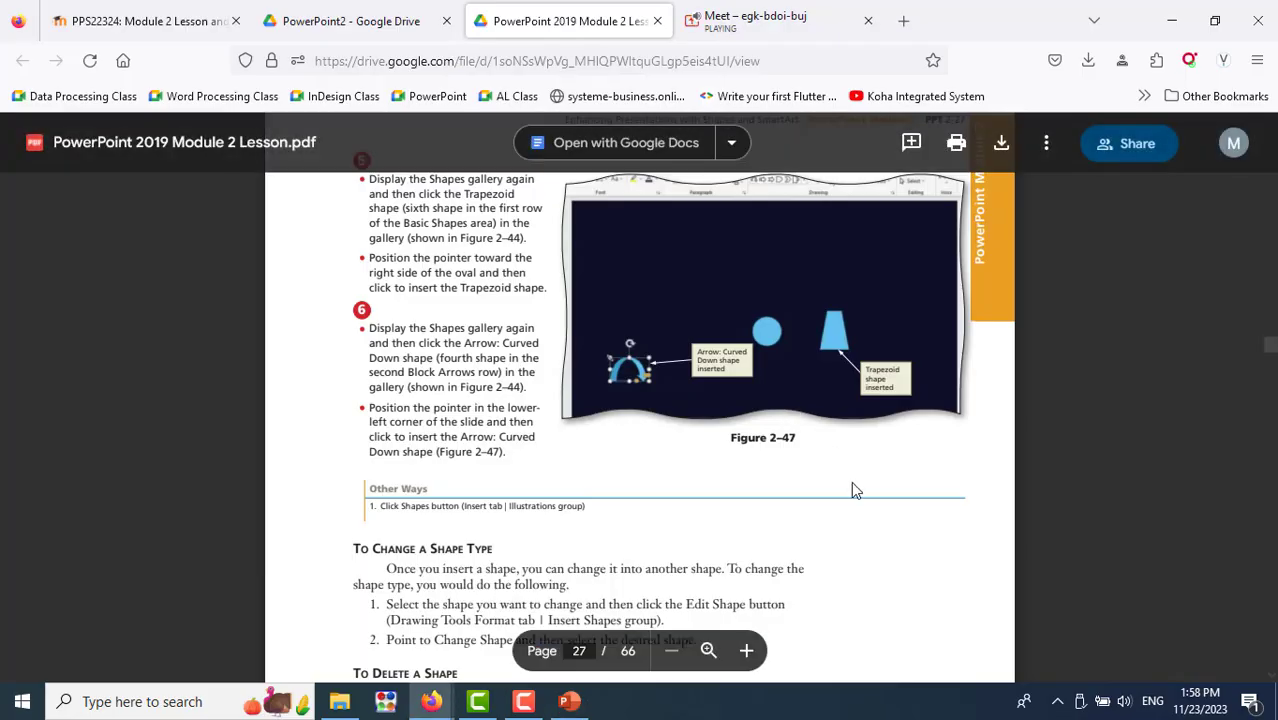
key("alt+Tab")
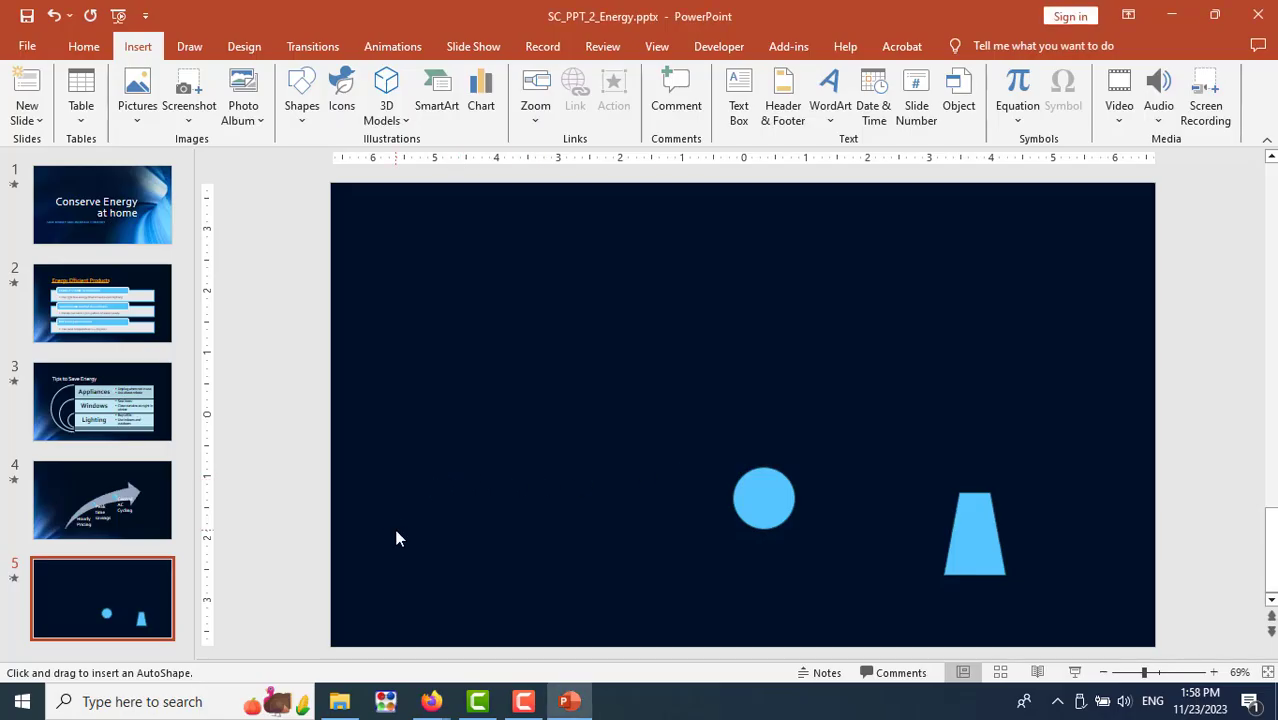
left_click(397, 534)
Scroll the lesson PDF to page 28's 'To Resize a Shape Proportionally' steps
key("alt+Tab")
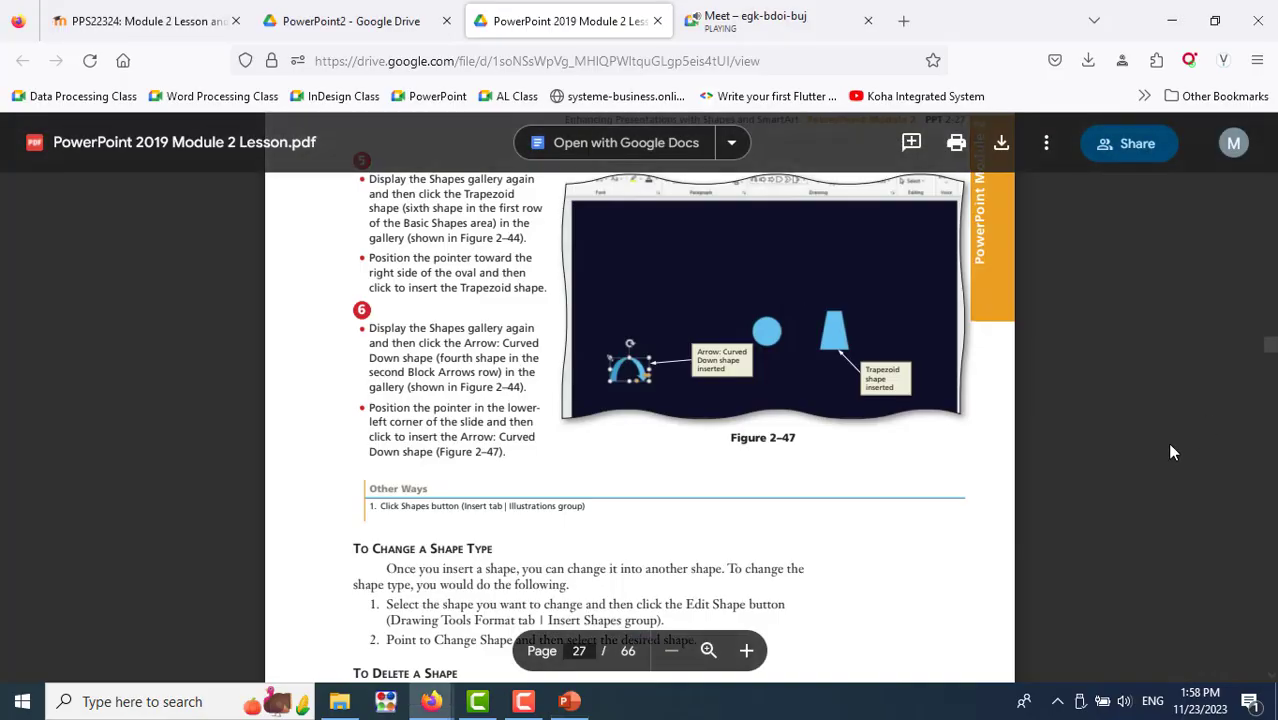
scroll(1172, 452, "down", 3)
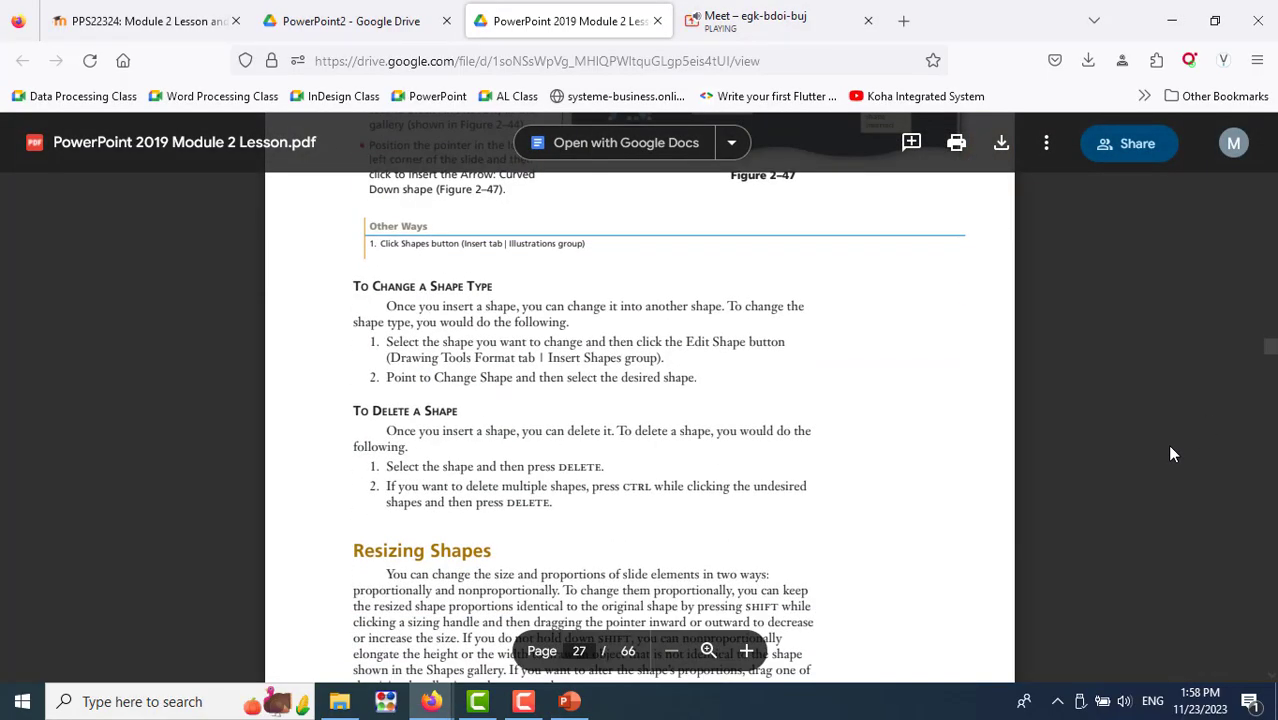
scroll(1172, 453, "down", 3)
scroll(1172, 453, "down", 3)
scroll(1172, 453, "down", 3)
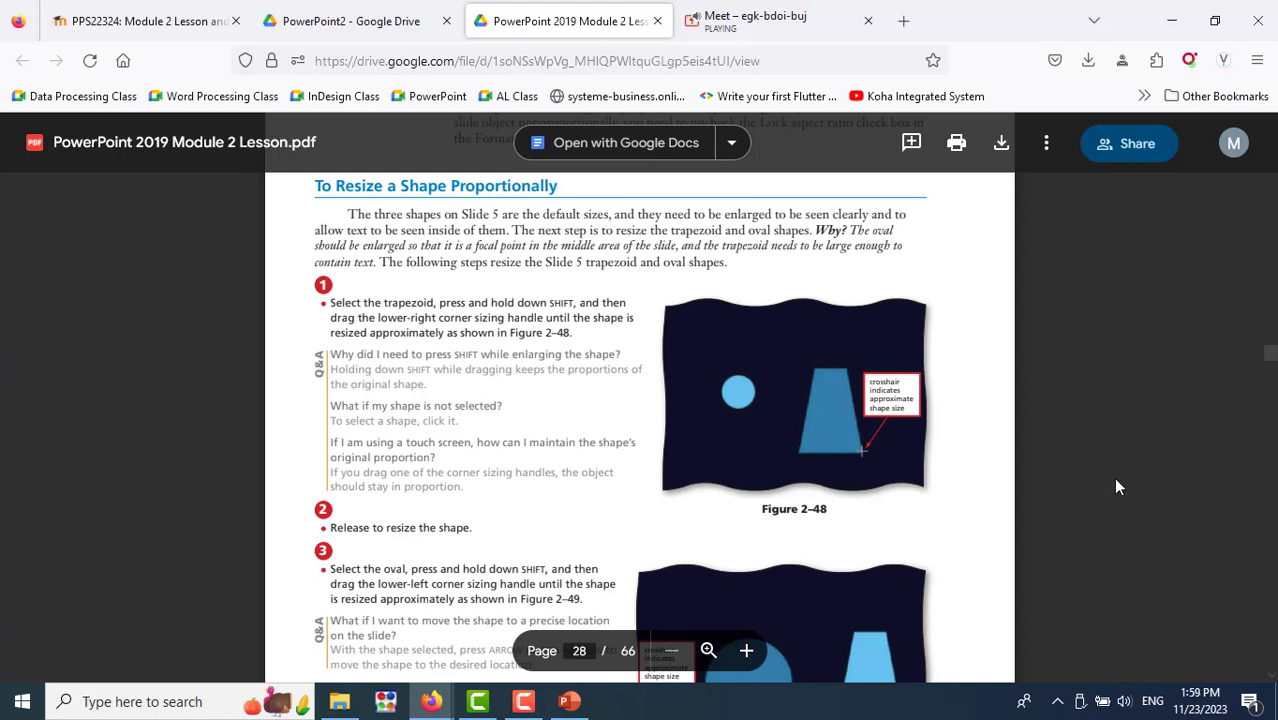
scroll(1118, 487, "down", 3)
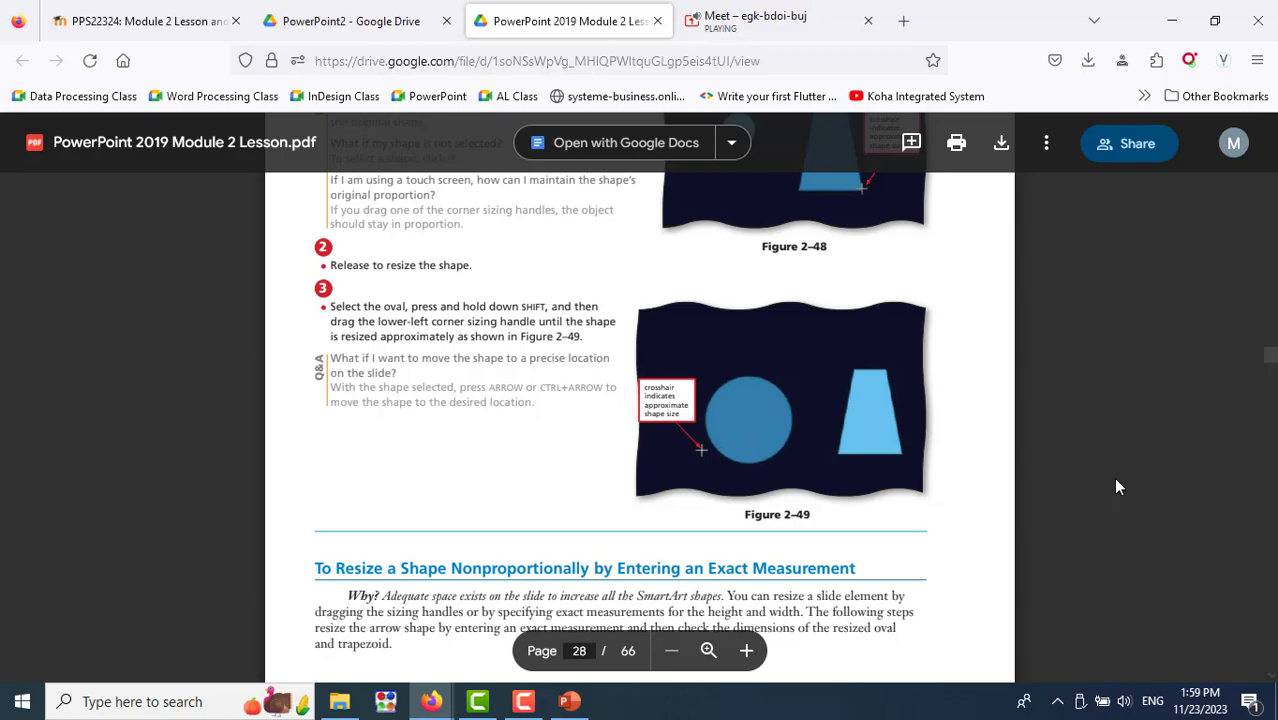
Enlarge the trapezoid to 2.55 by 1.92 inches and move it higher
key("alt+Tab")
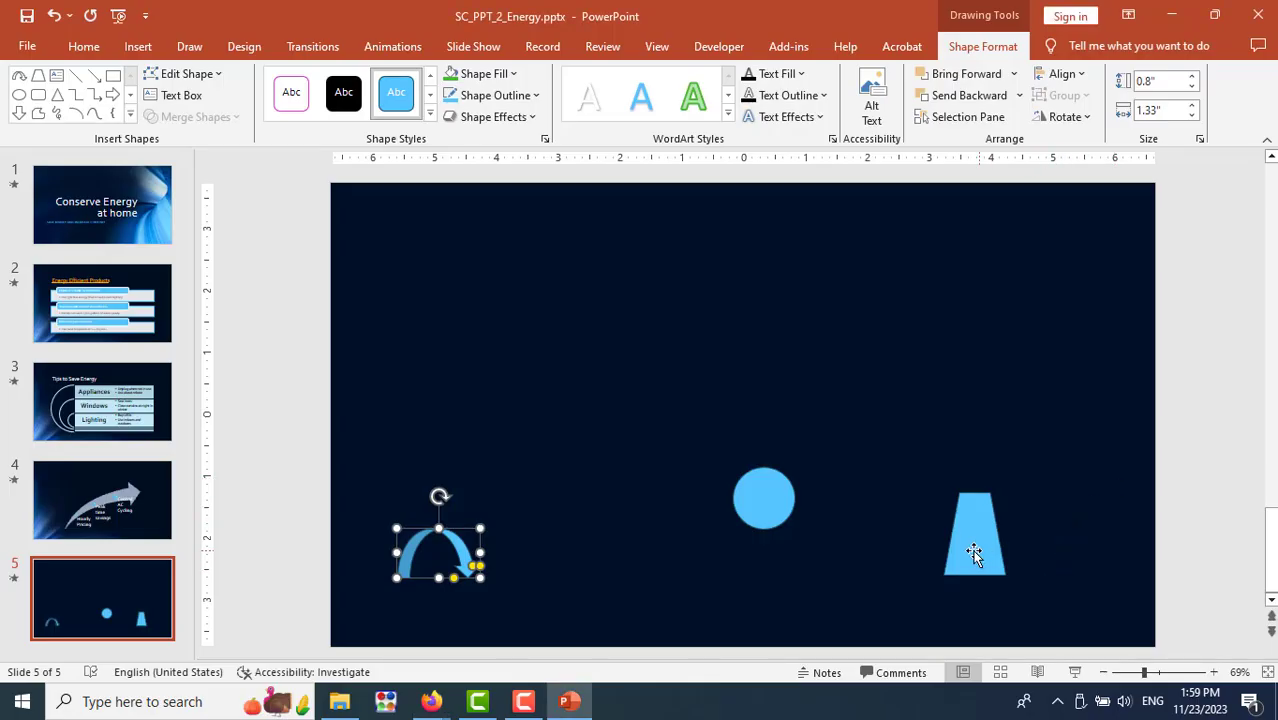
left_click(972, 550)
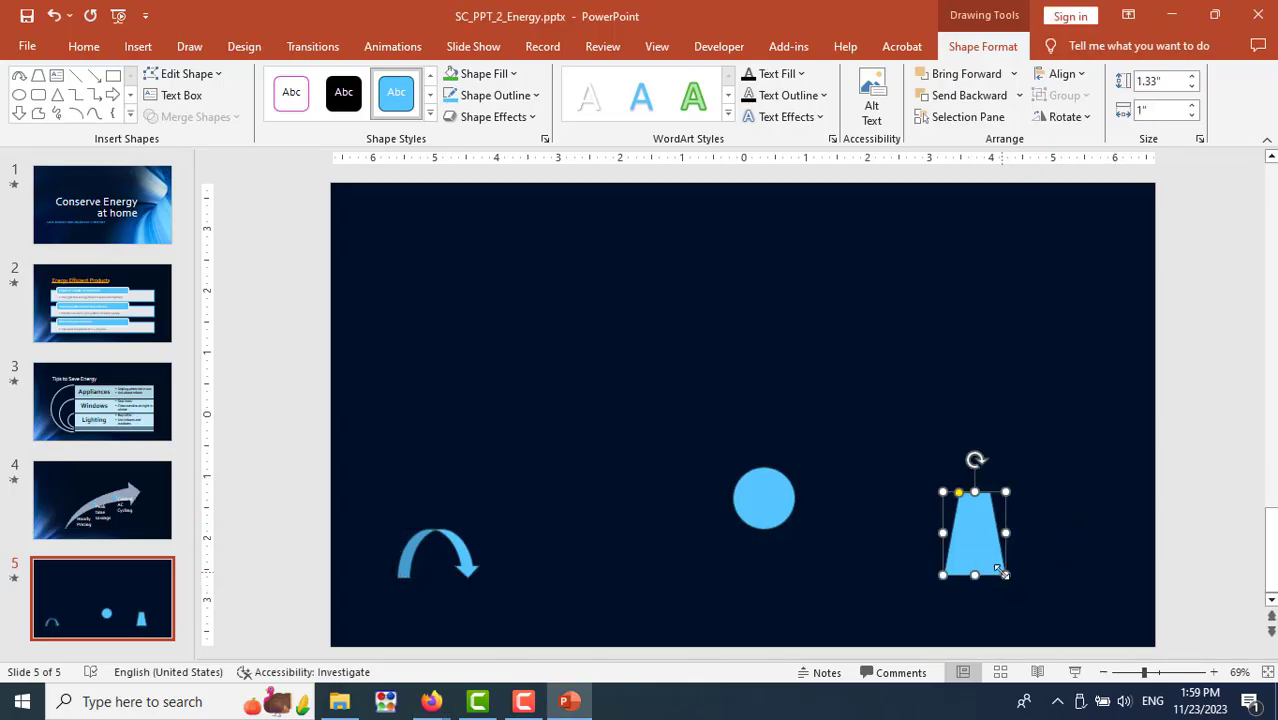
left_click_drag(1003, 572, 1061, 613)
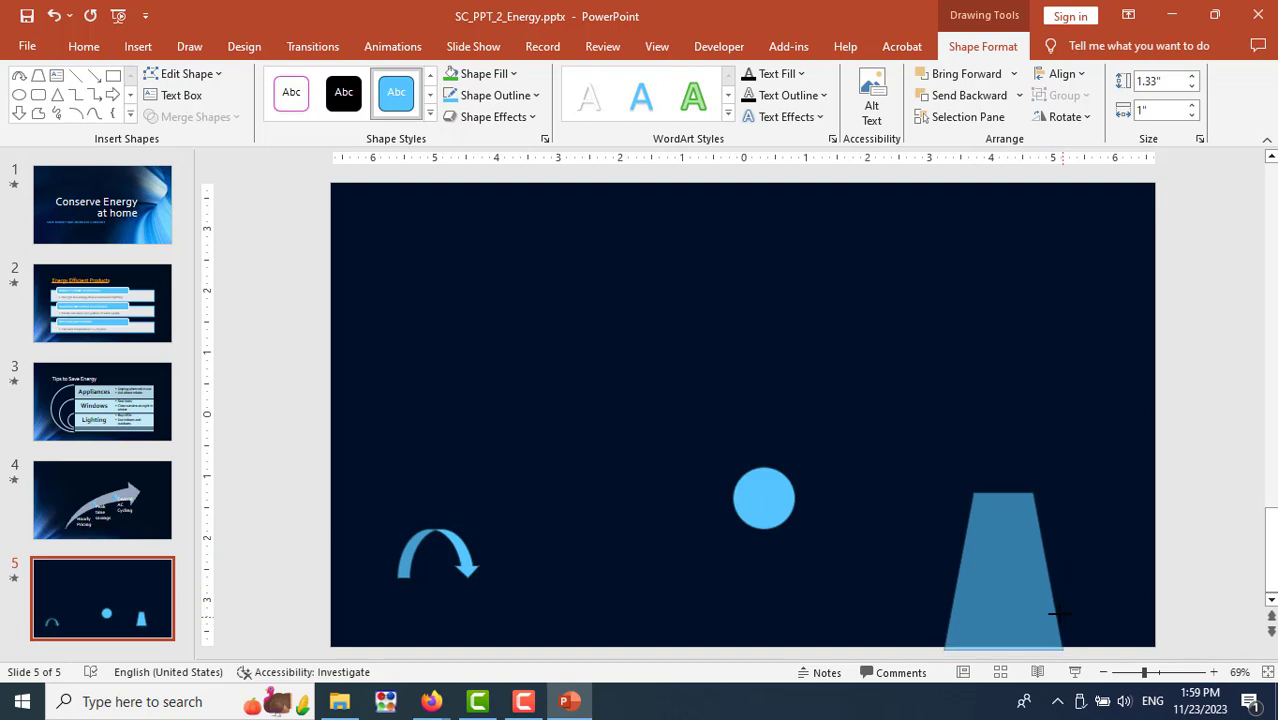
left_click_drag(1005, 594, 997, 514)
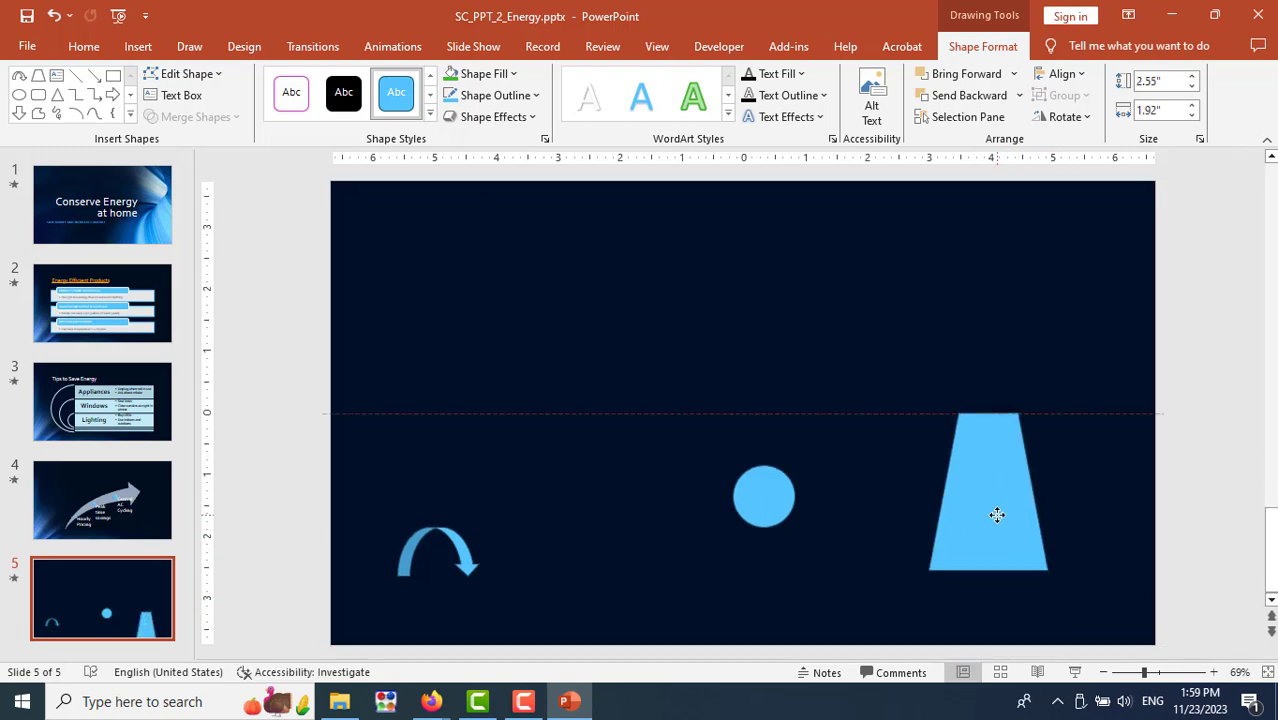
key("alt+Tab")
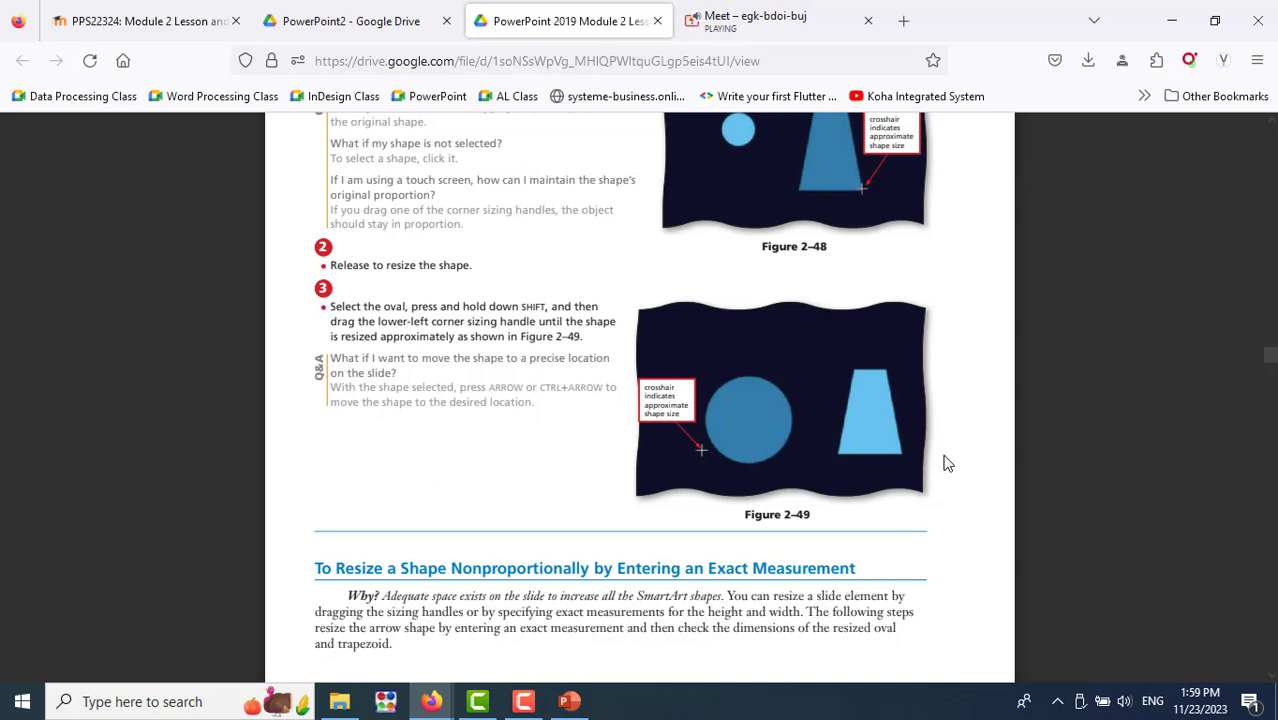
Enlarge the circle proportionally to 2.58 inches across
key("alt+Tab")
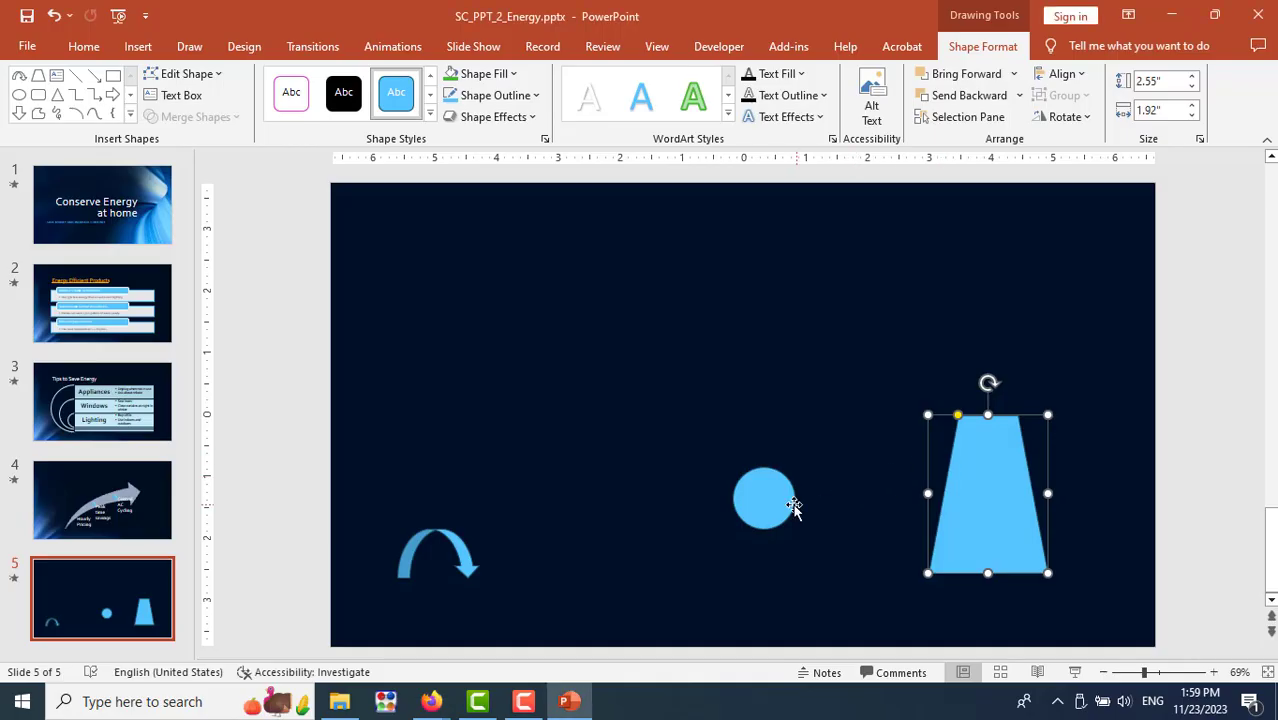
left_click(786, 505)
mouse_move(770, 510)
left_mouse_down()
mouse_move(739, 451)
mouse_move(860, 563)
left_mouse_up()
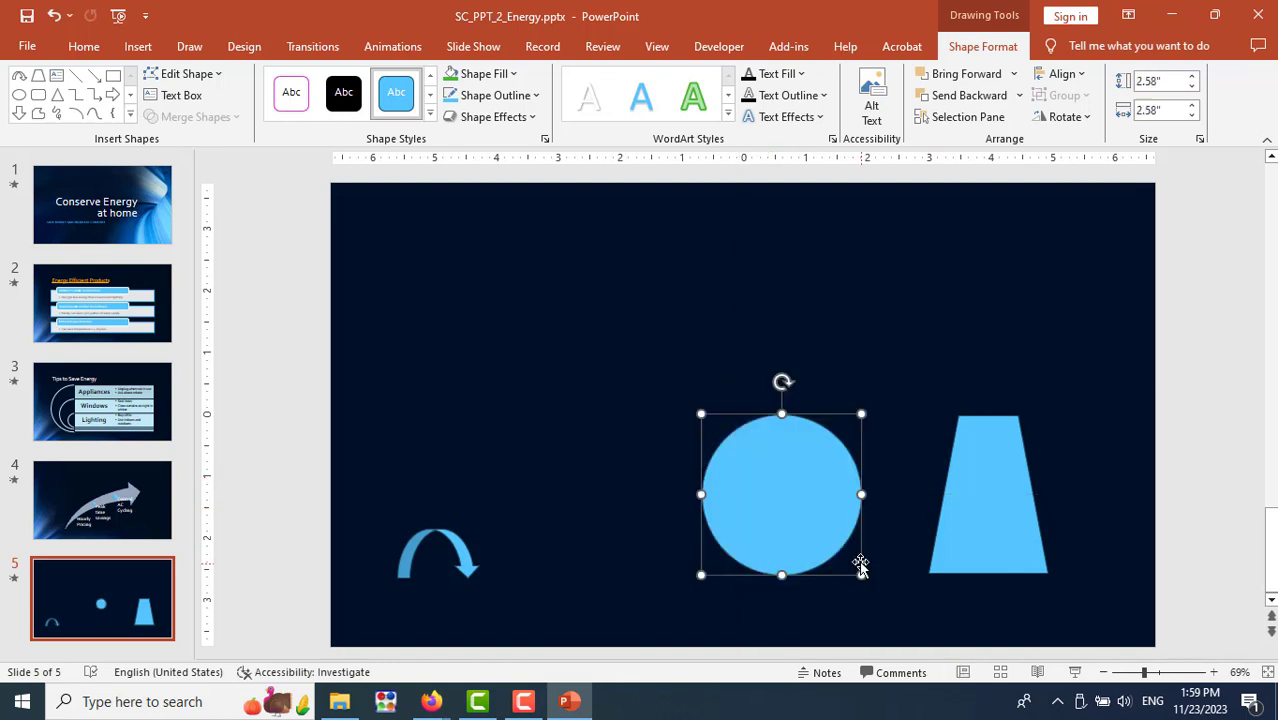
left_click(1108, 440)
key("alt+Tab")
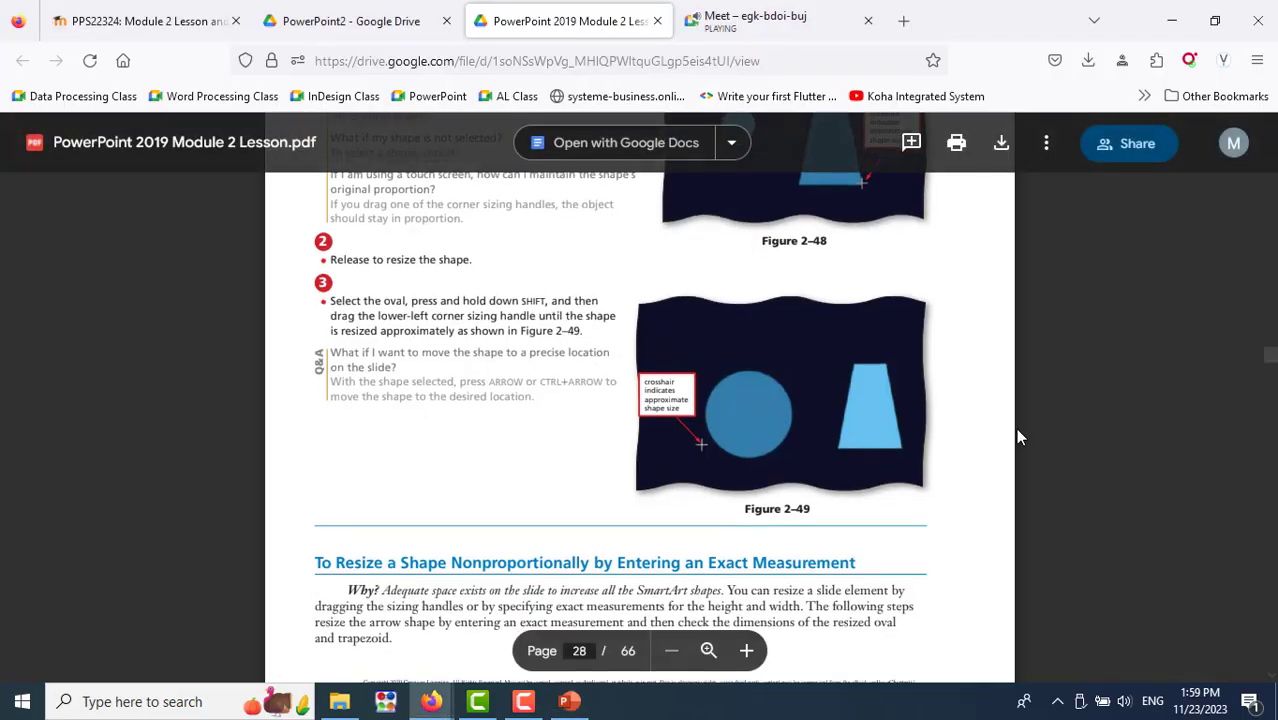
scroll(1017, 437, "down", 5)
scroll(1017, 437, "up", 3)
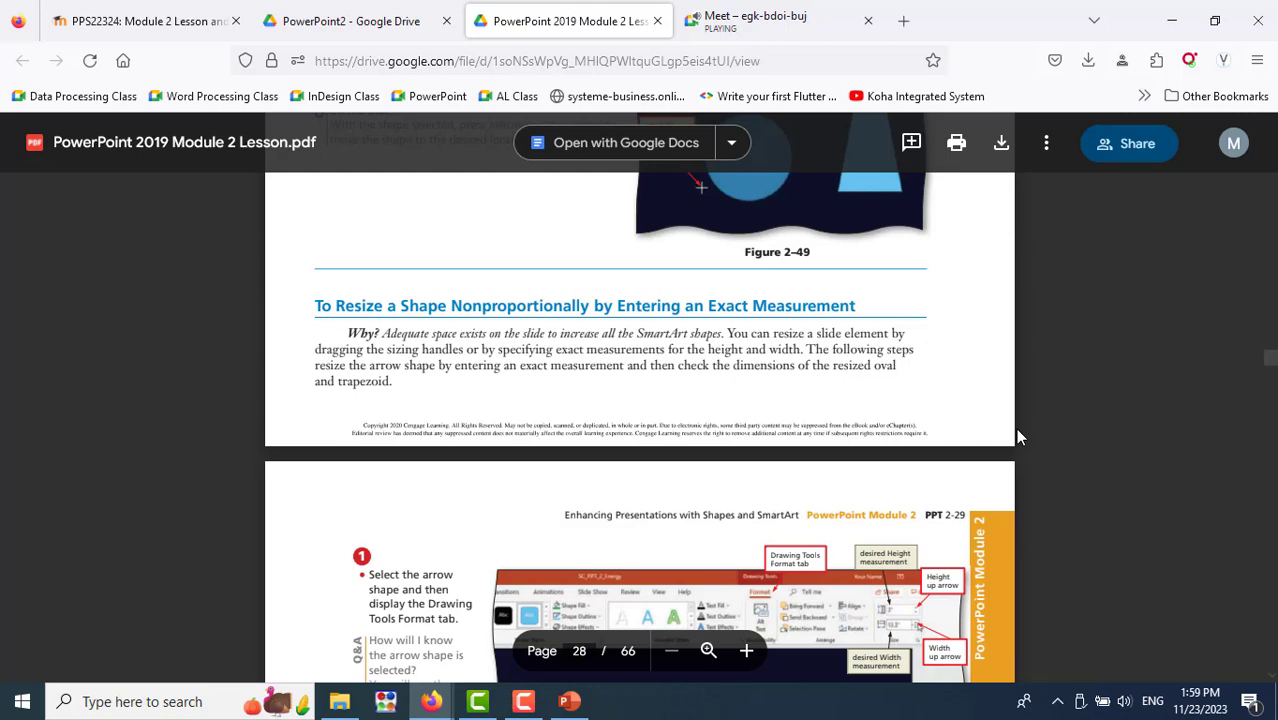
scroll(1018, 437, "down", 3)
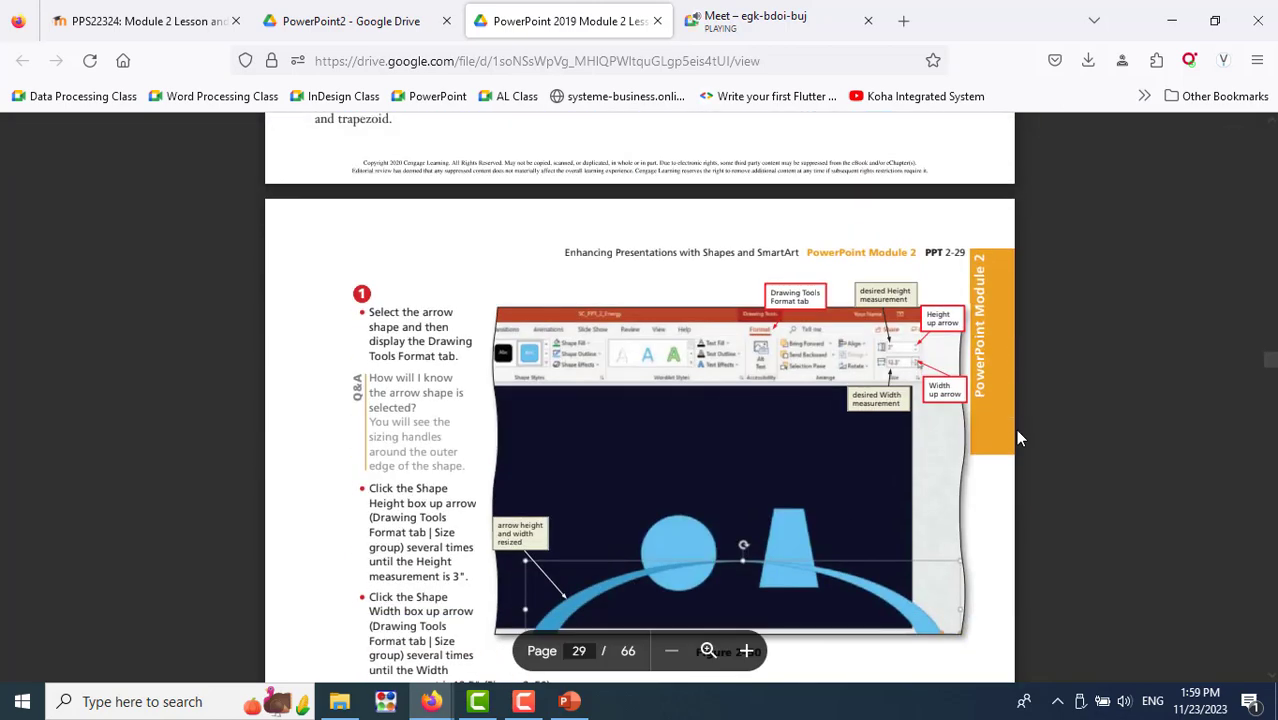
Set the curved arrow's shape height to 3 inches
scroll(1018, 437, "down", 3)
scroll(1018, 437, "up", 3)
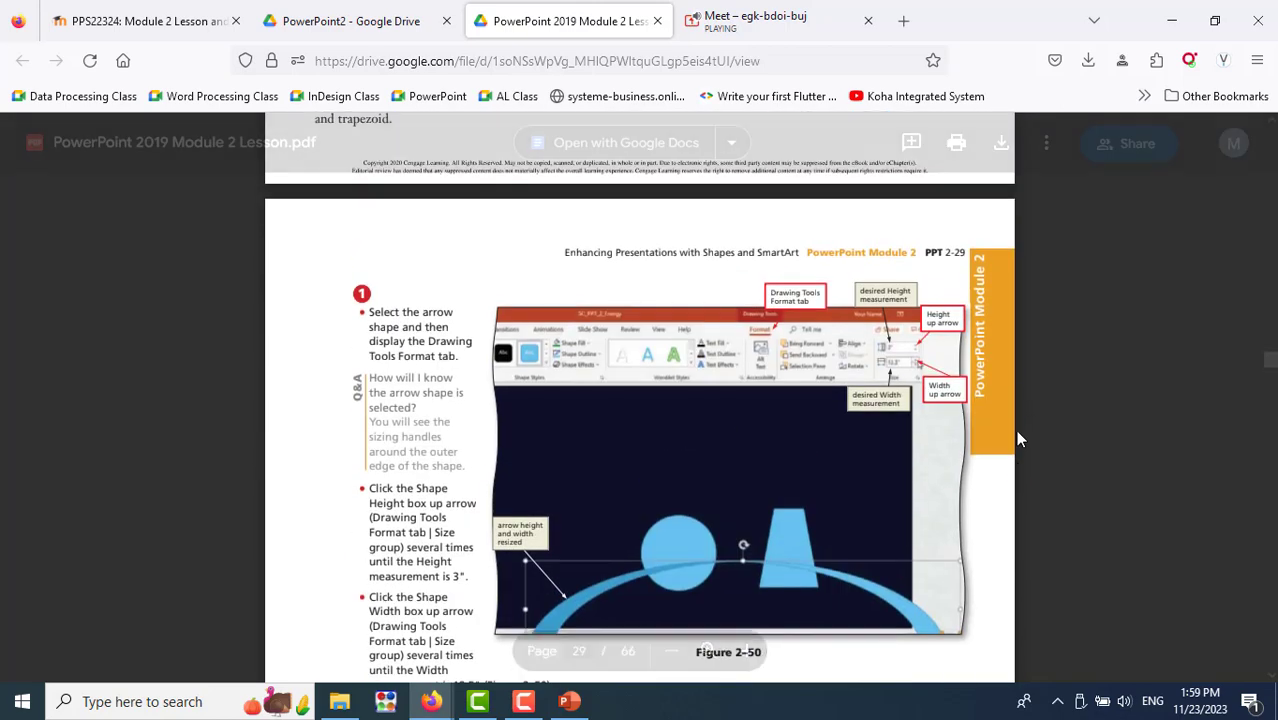
key("alt+Tab")
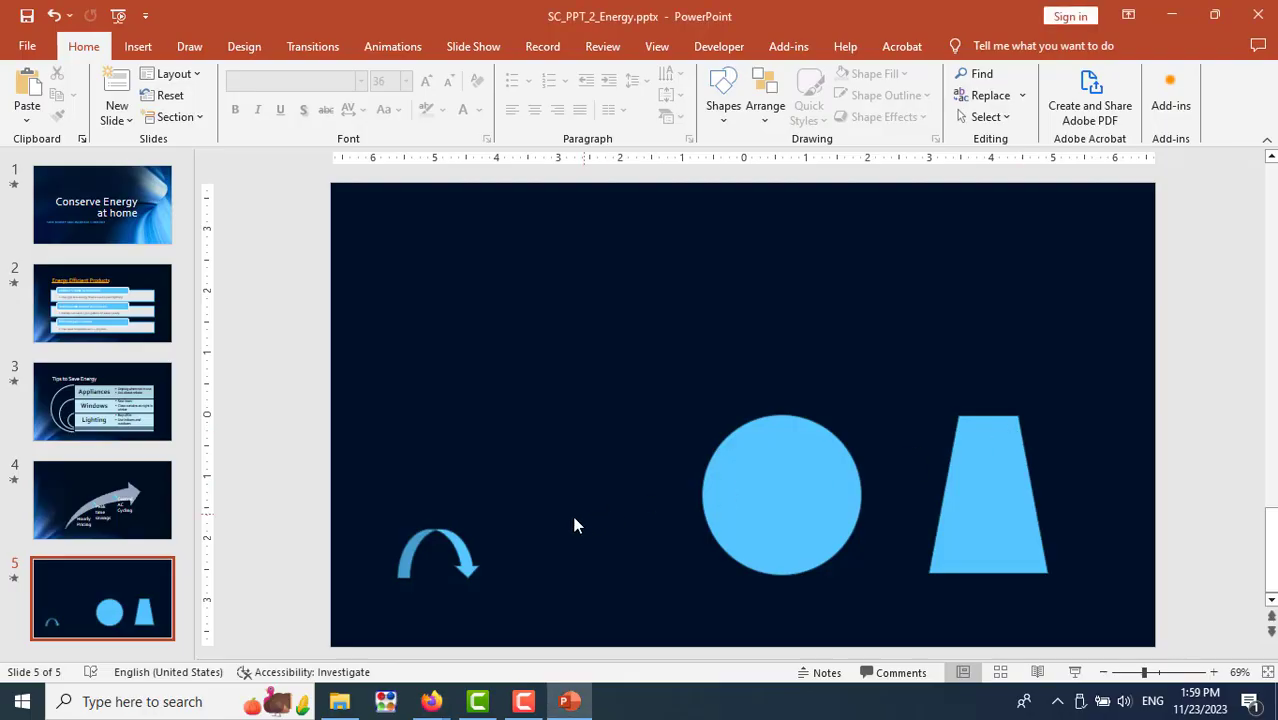
left_click(462, 556)
key("alt+Tab")
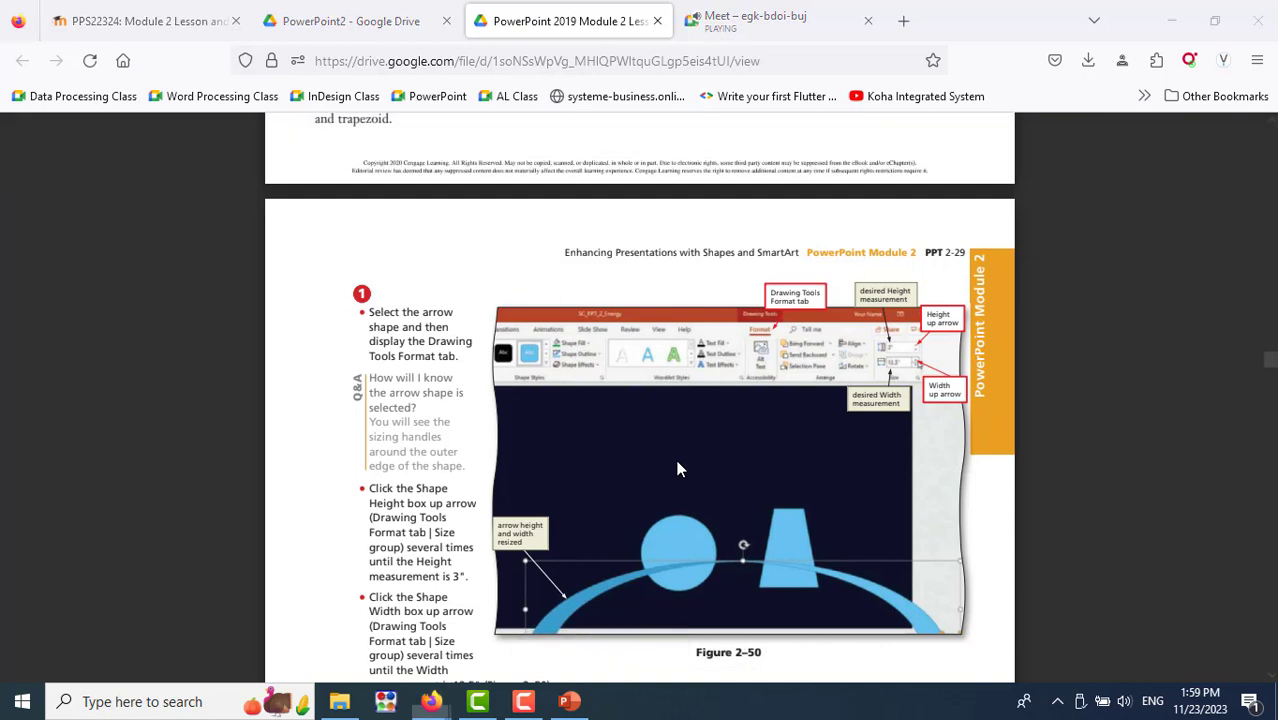
key("alt+Tab")
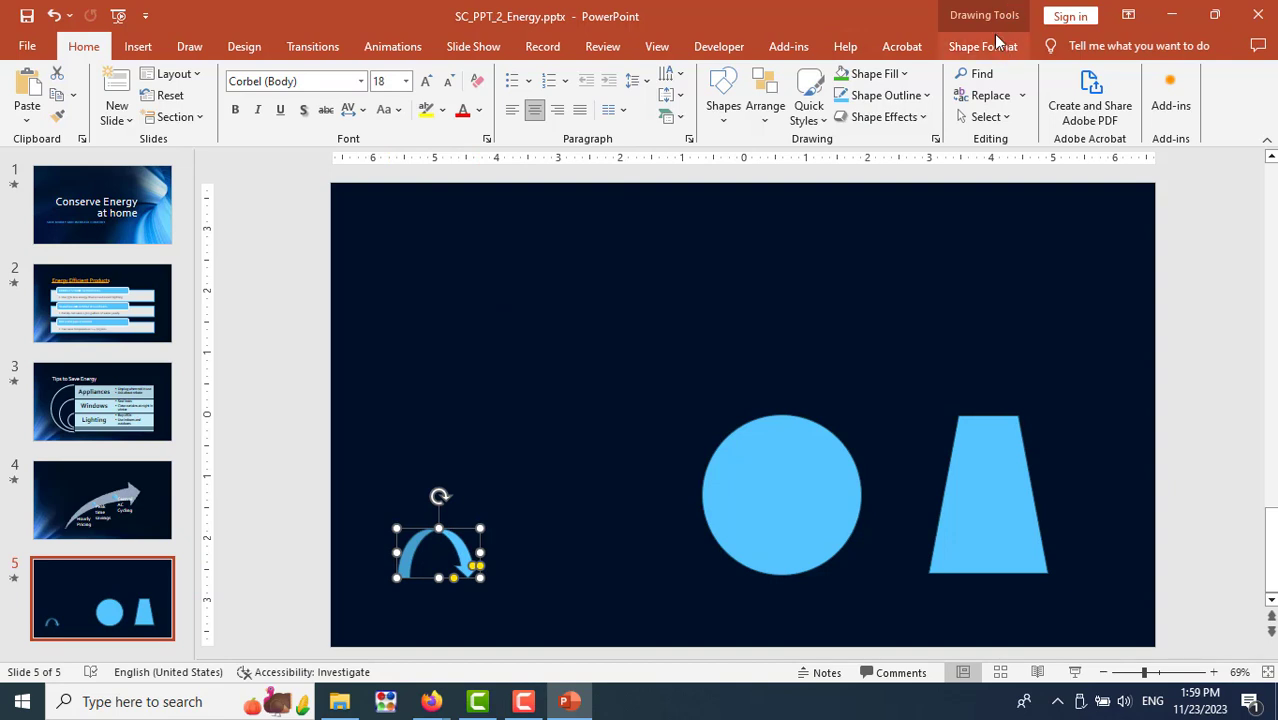
left_click(985, 50)
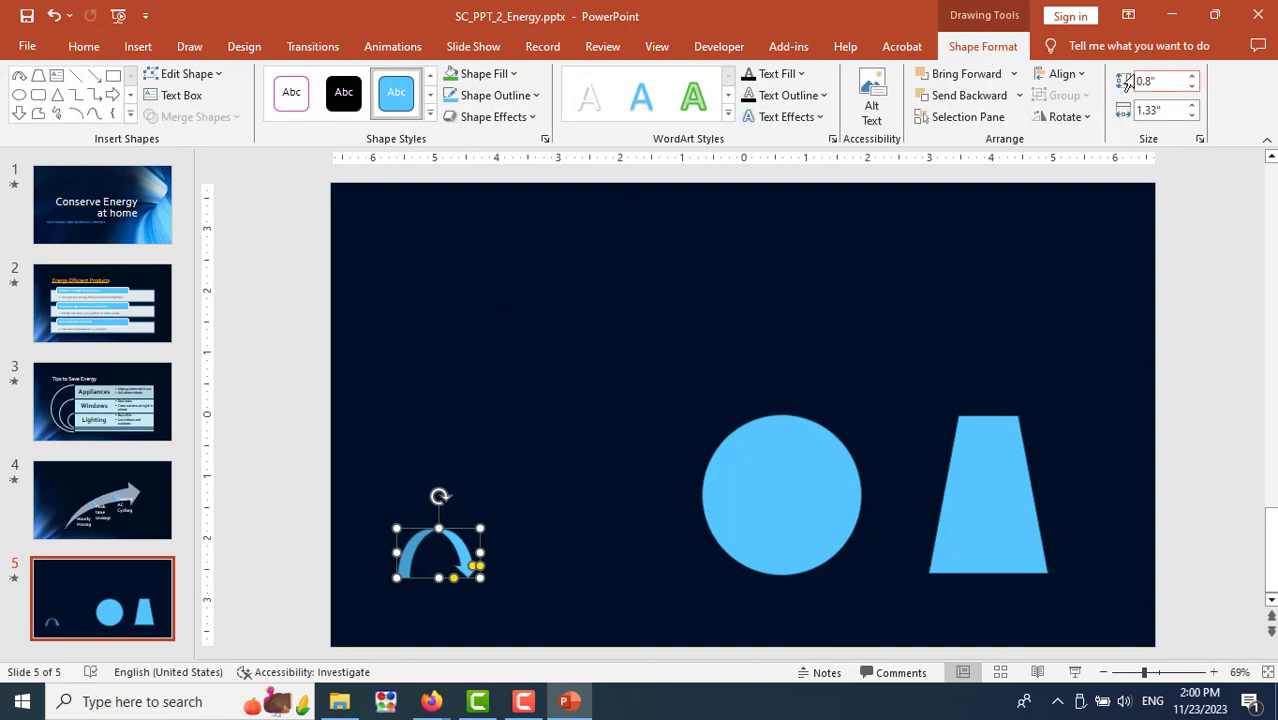
left_click(1163, 83)
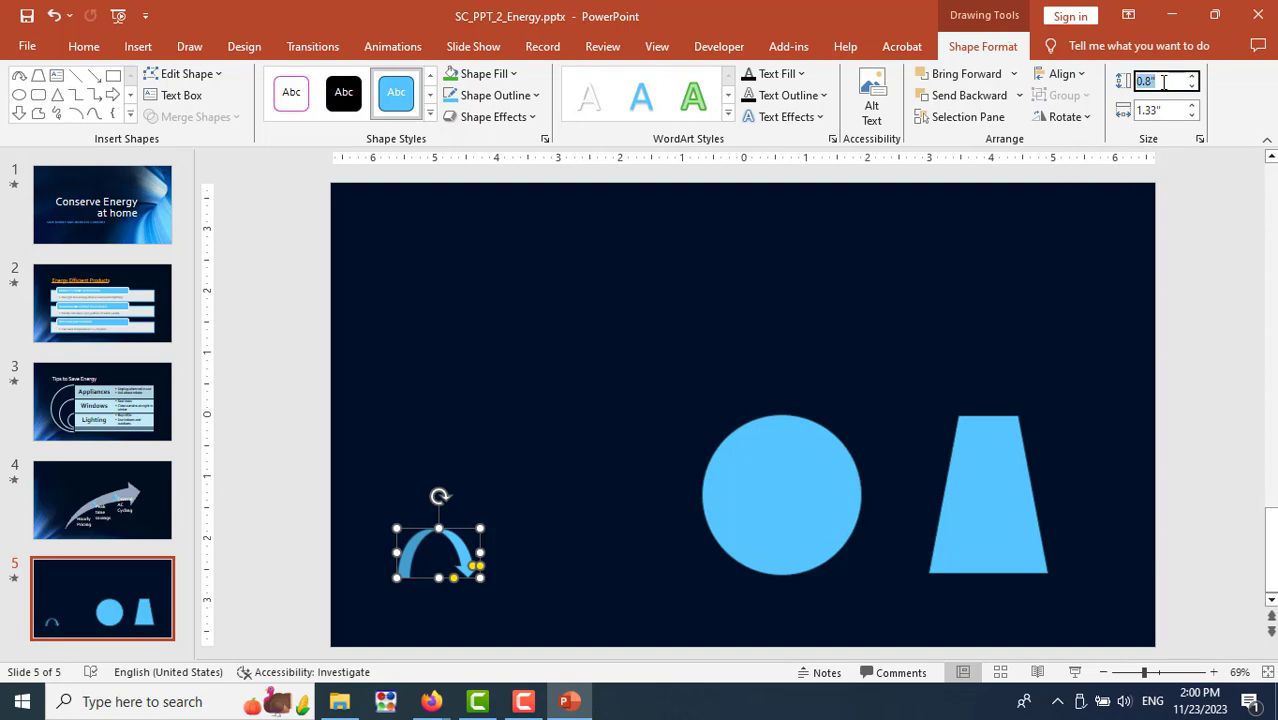
type("3")
key("Tab")
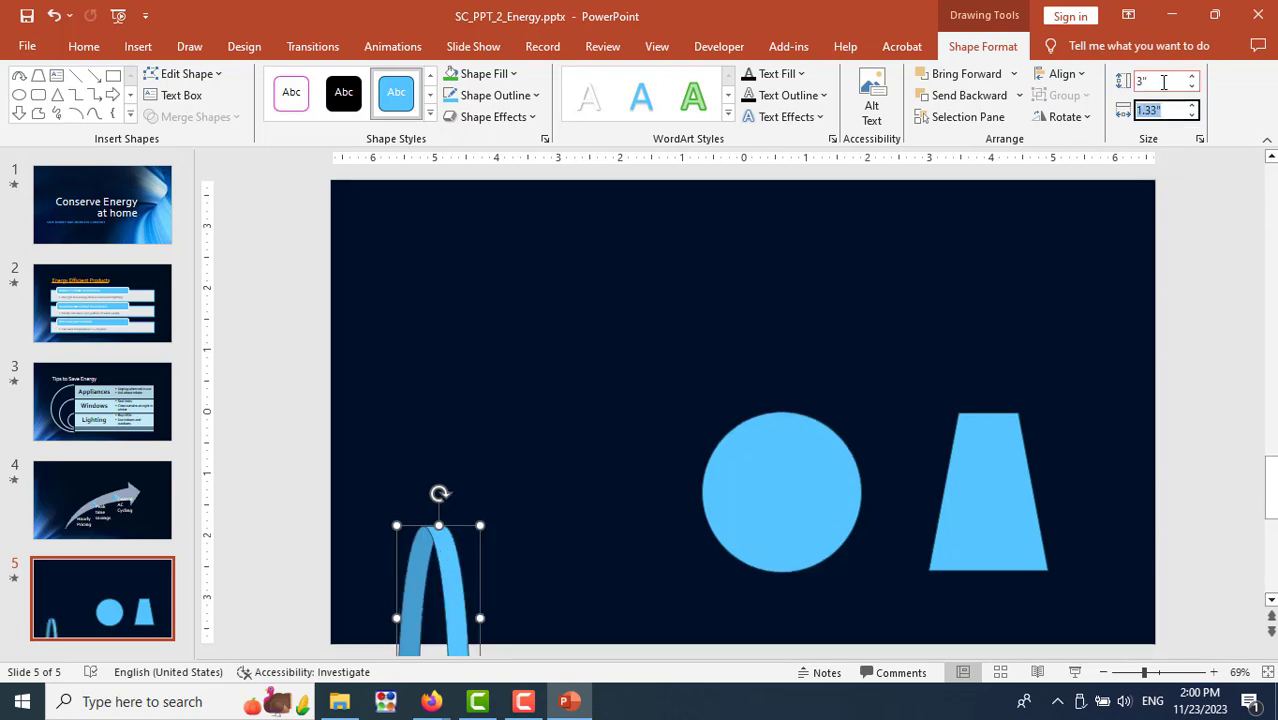
Set the arrow's width to 13.5 inches and move it up to arc over the shapes
key("alt+Tab")
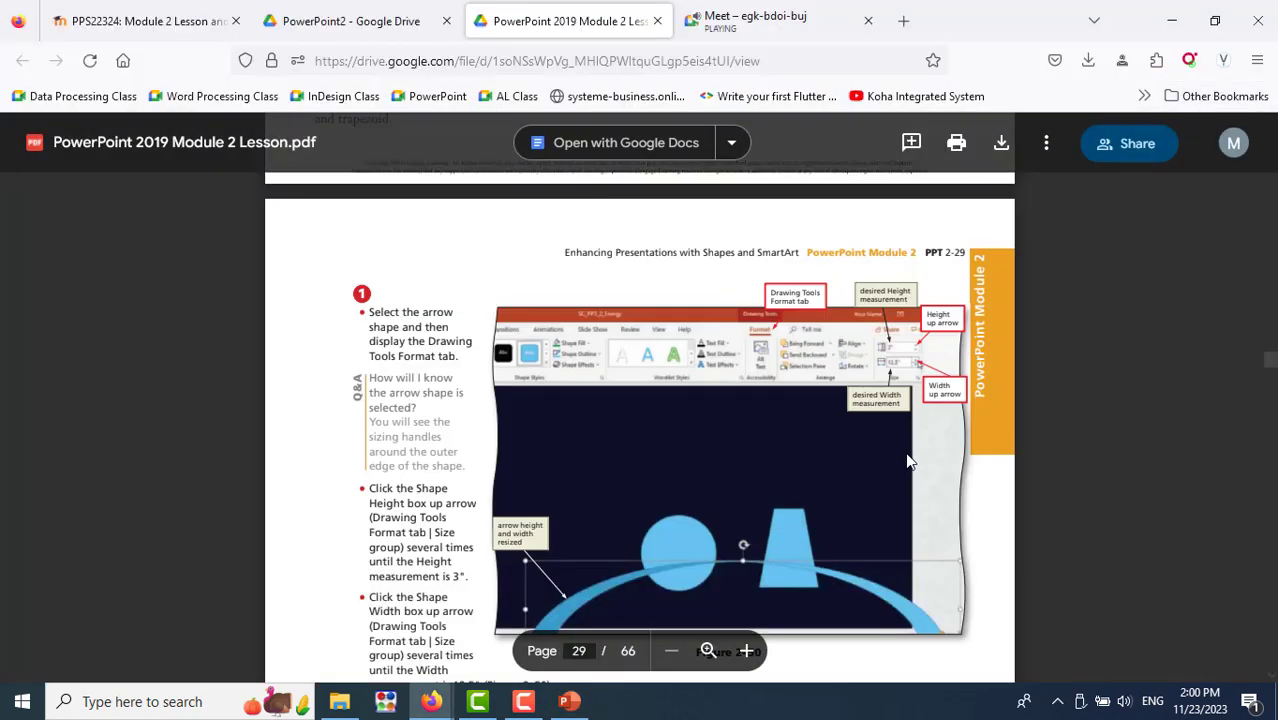
scroll(905, 455, "down", 3)
key("alt+Tab")
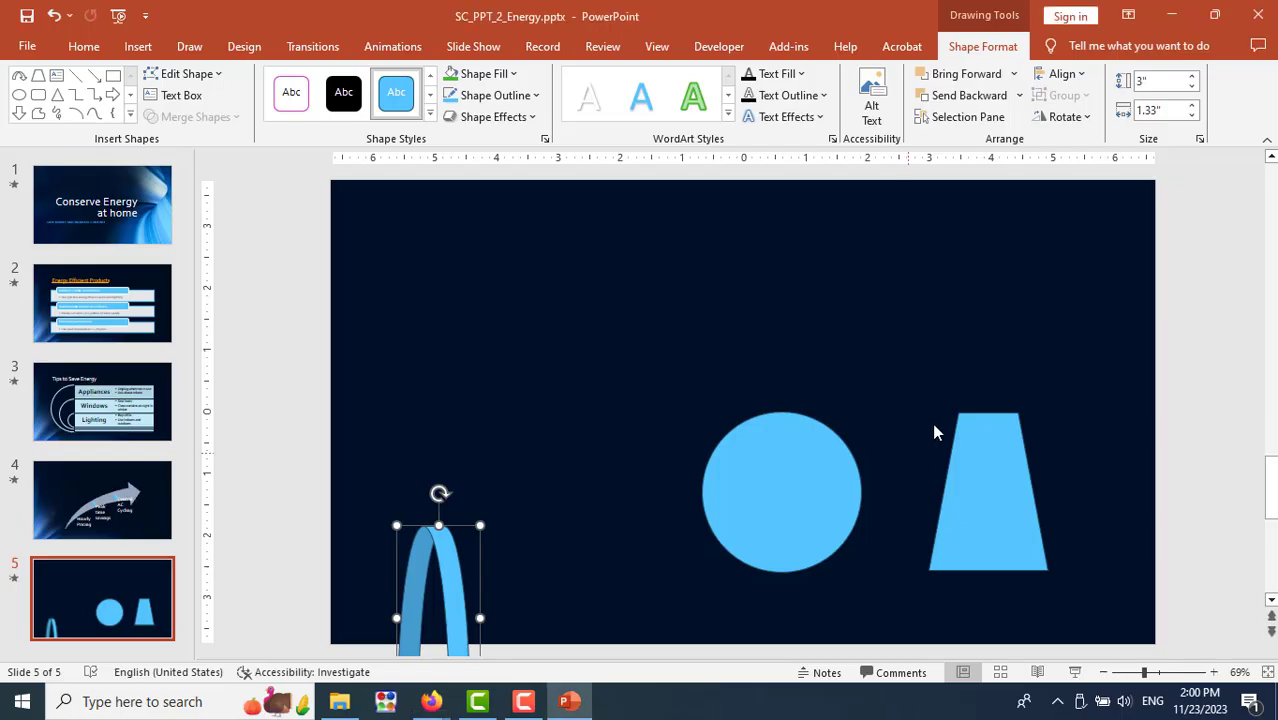
double_click(1150, 108)
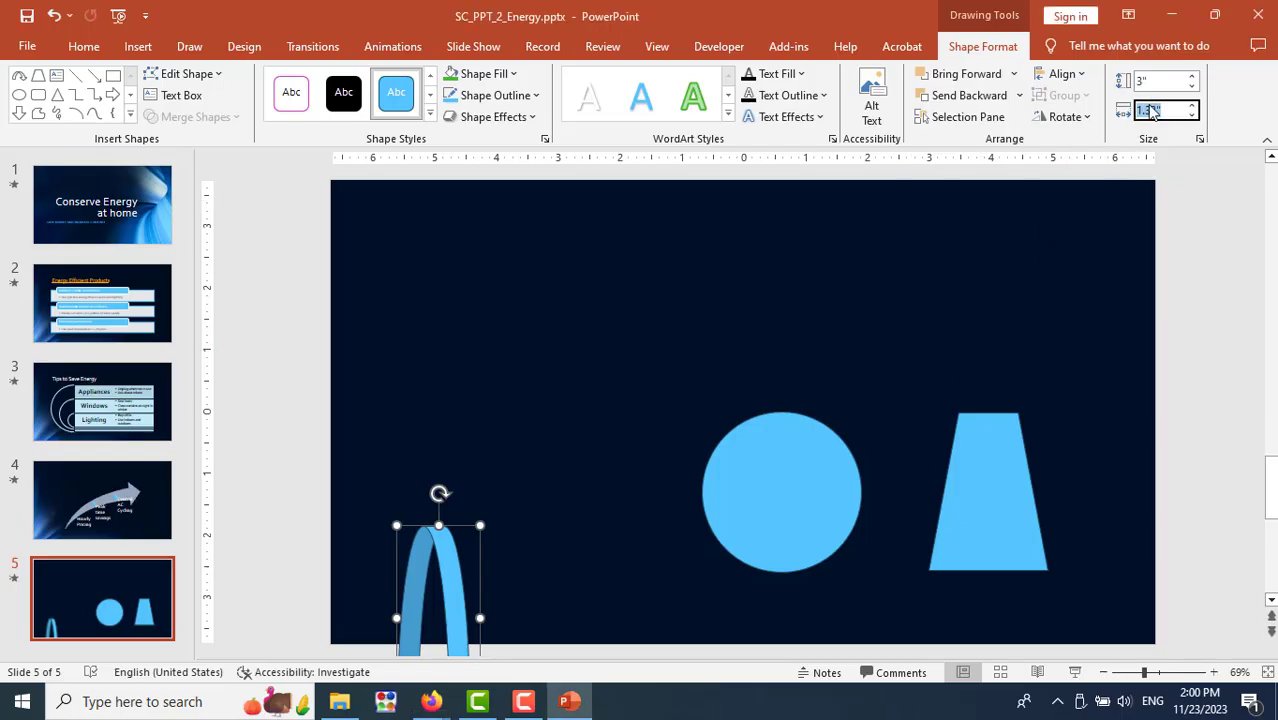
type("1.3")
key("Return")
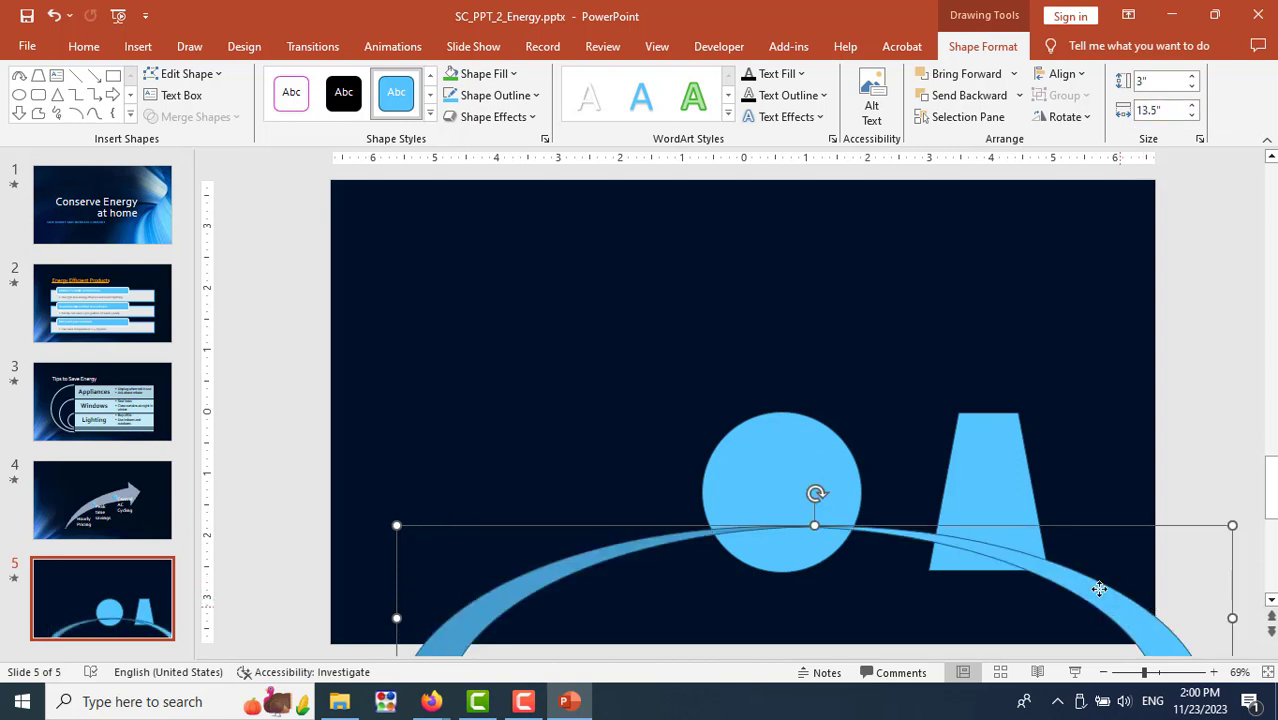
left_click_drag(1098, 587, 1045, 453)
key("alt+Tab")
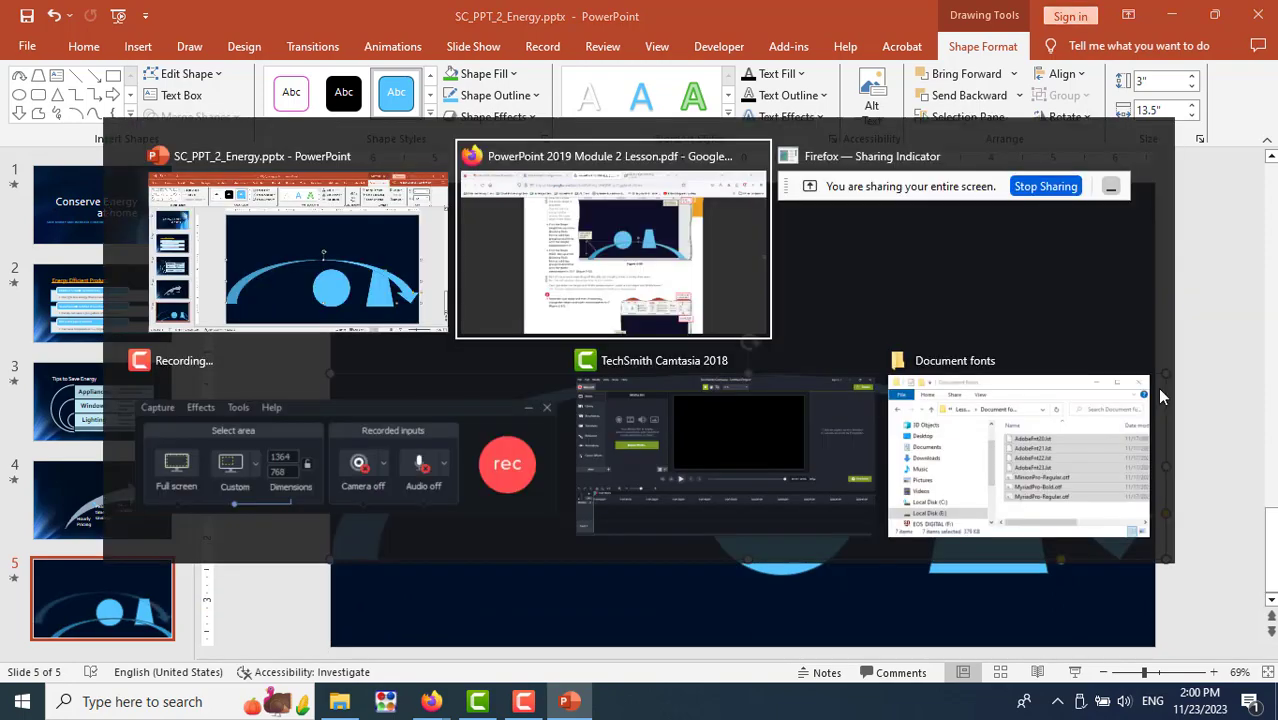
scroll(1160, 397, "down", 5)
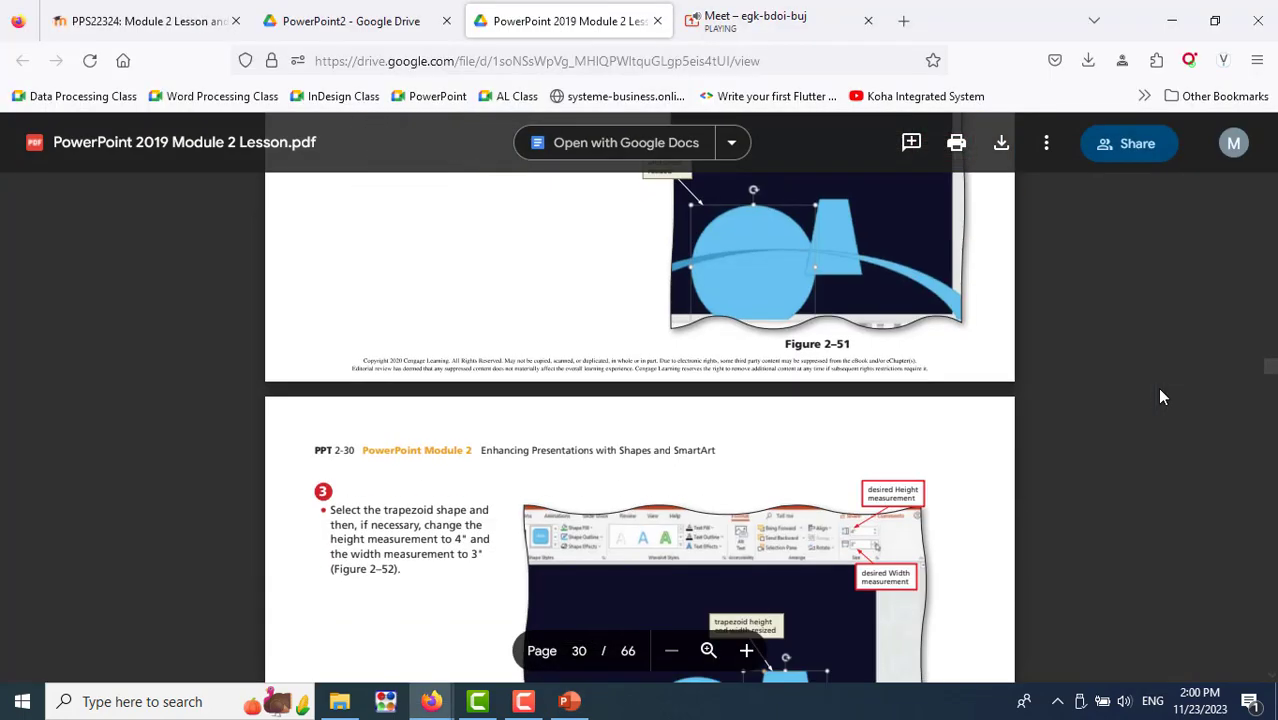
Make the oval a 4-by-4-inch circle and move it up and left
scroll(1160, 397, "up", 5)
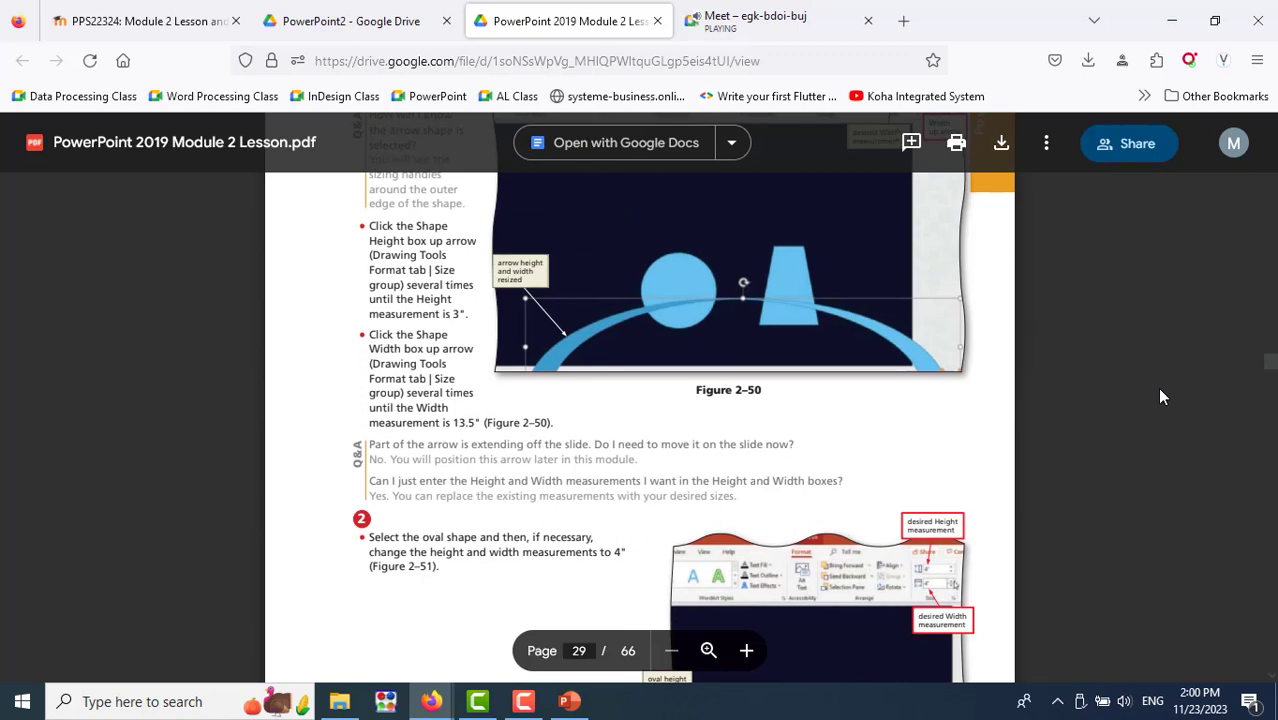
scroll(1160, 397, "down", 5)
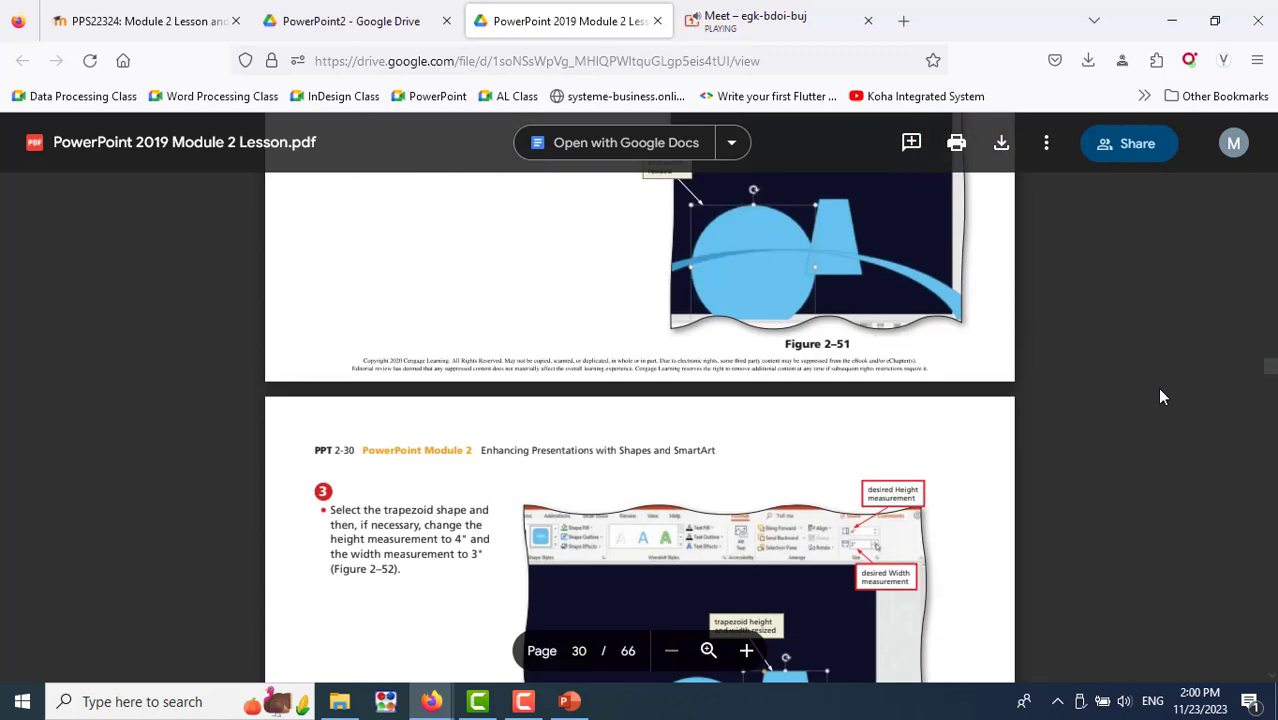
scroll(1160, 397, "up", 3)
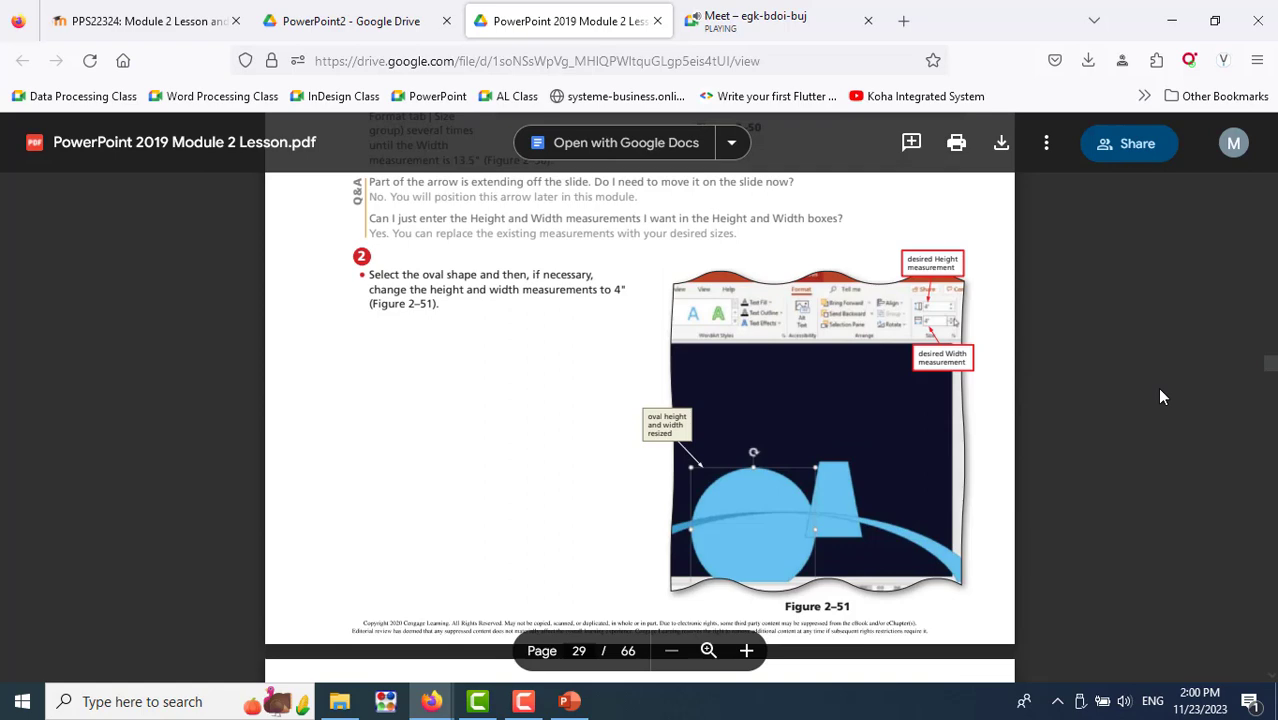
key("alt+Tab")
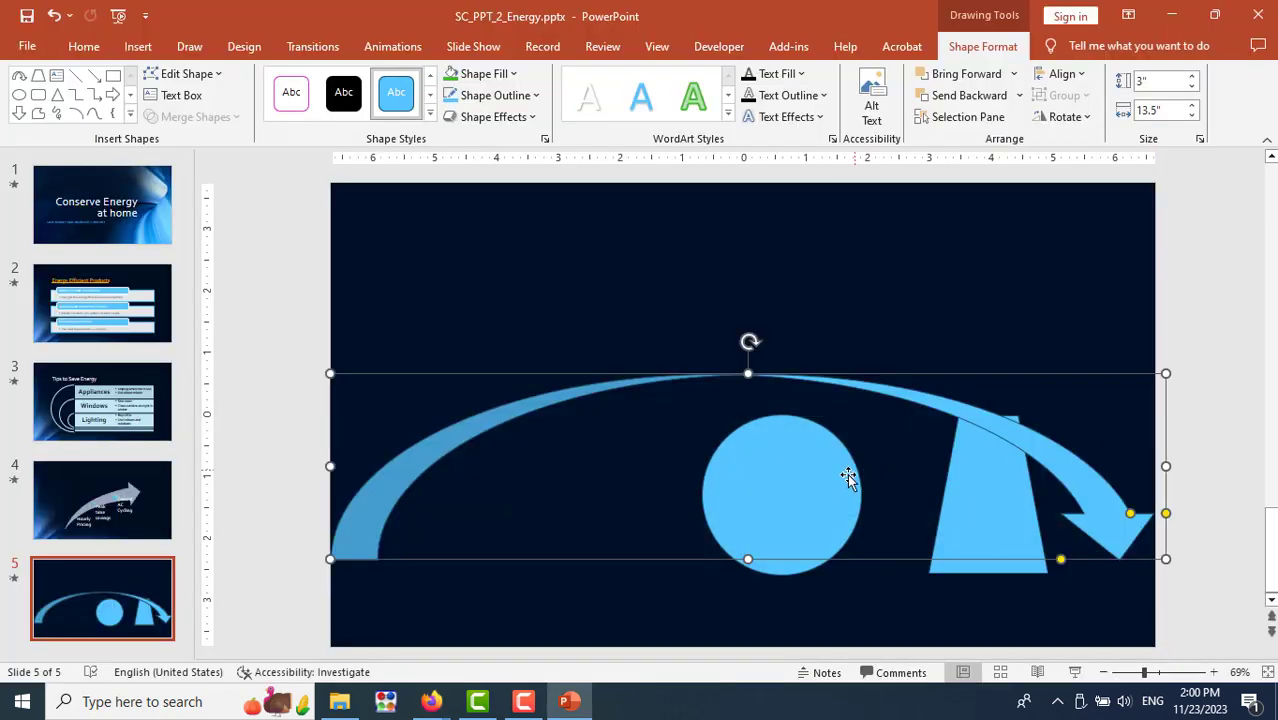
left_click(847, 477)
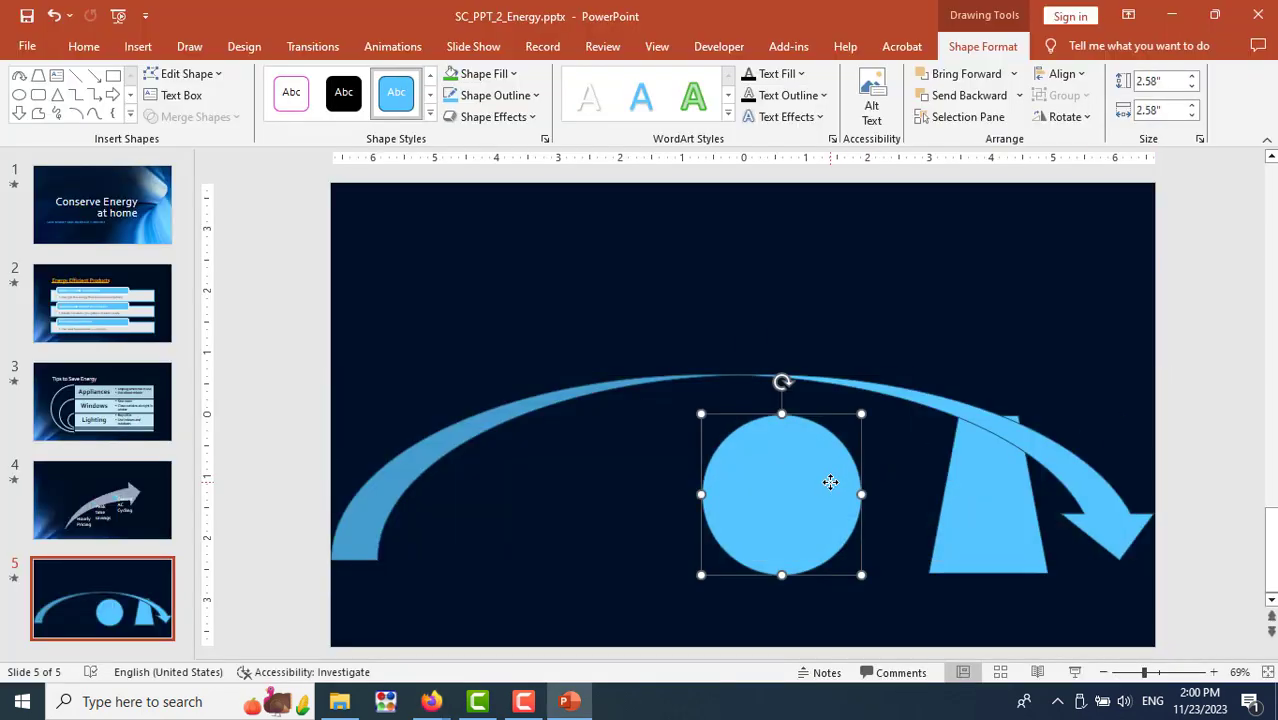
left_click(1191, 80)
left_click(1191, 80)
left_click(1191, 80)
left_click(1191, 80)
left_click(1191, 80)
left_click(1191, 80)
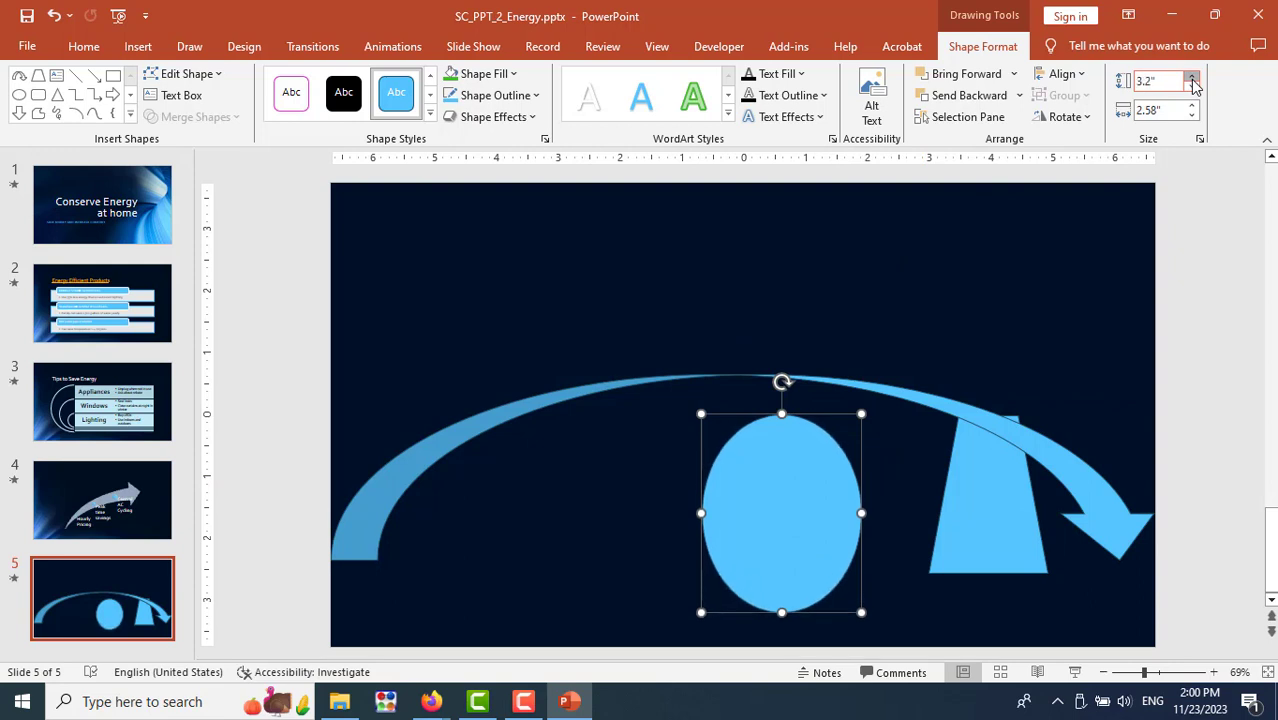
left_click(1192, 80)
left_click(1192, 80)
left_click(1192, 80)
left_click(1192, 80)
left_click(1192, 80)
left_click(1192, 80)
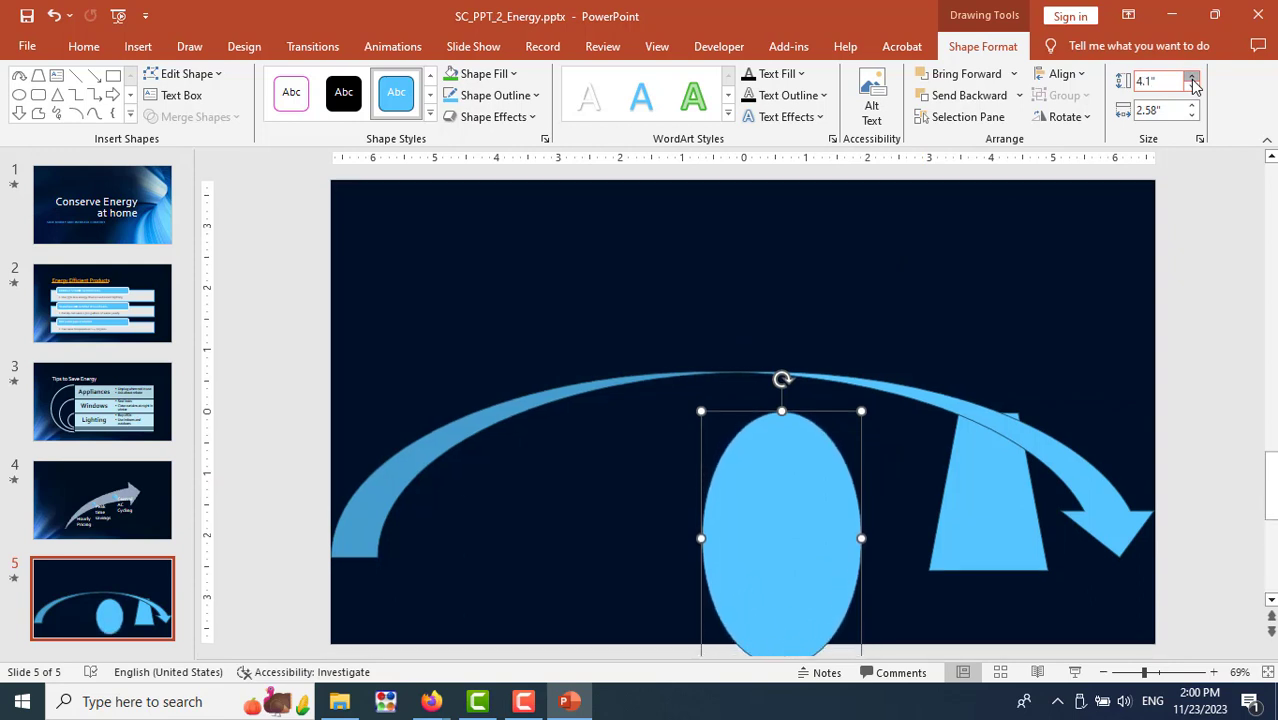
left_click(1191, 86)
left_click(1178, 111)
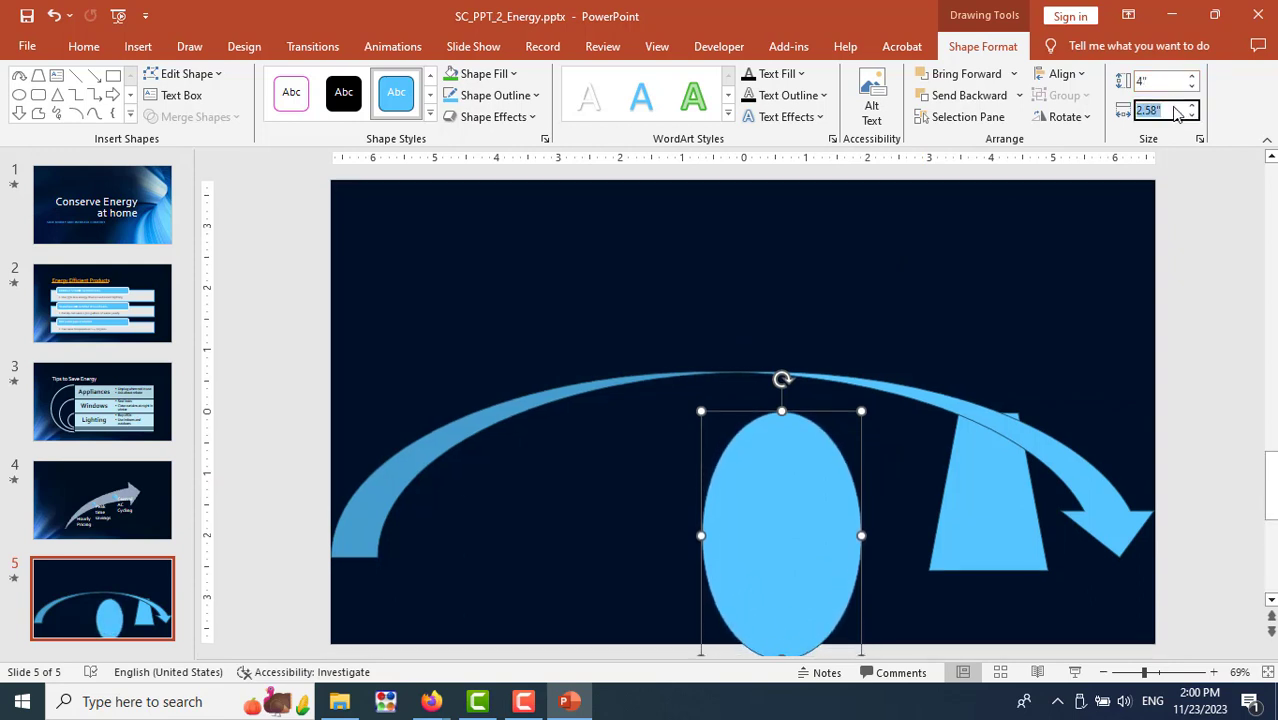
type("4")
key("Return")
left_click_drag(879, 534, 780, 476)
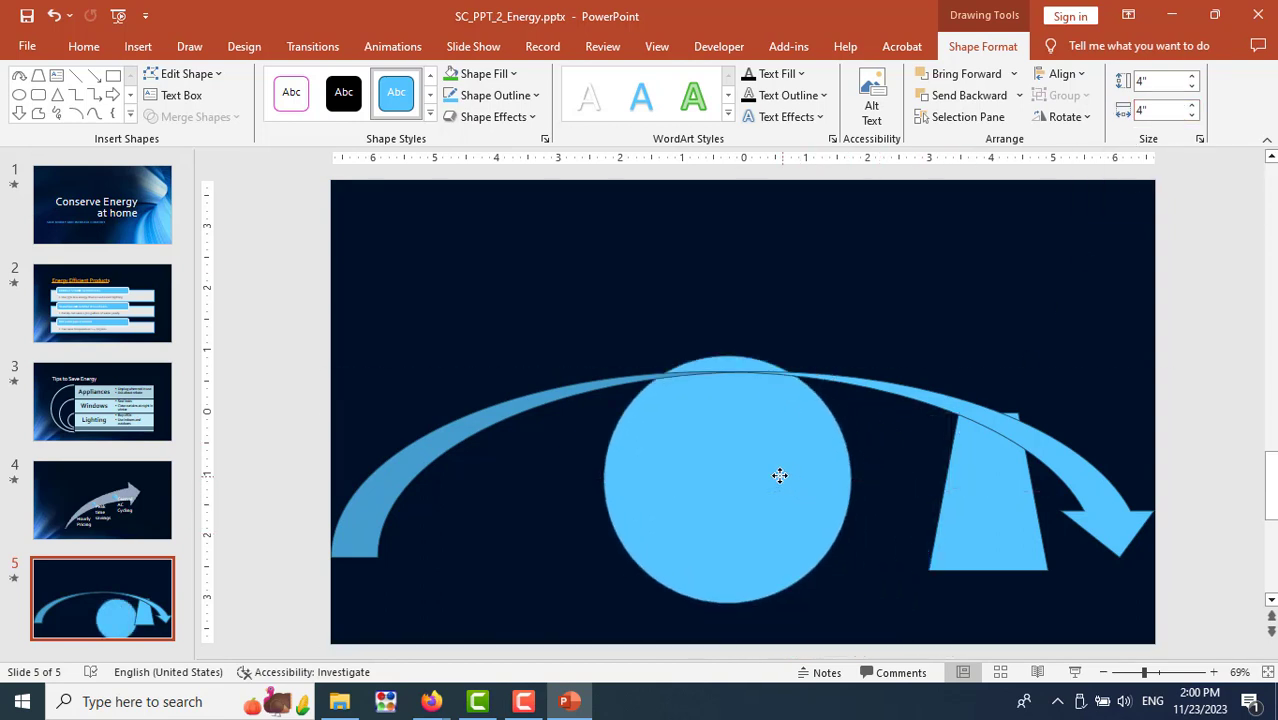
Size the trapezoid to 4 inches high by 3 inches wide and move it up
left_click(1021, 548)
key("alt+Tab")
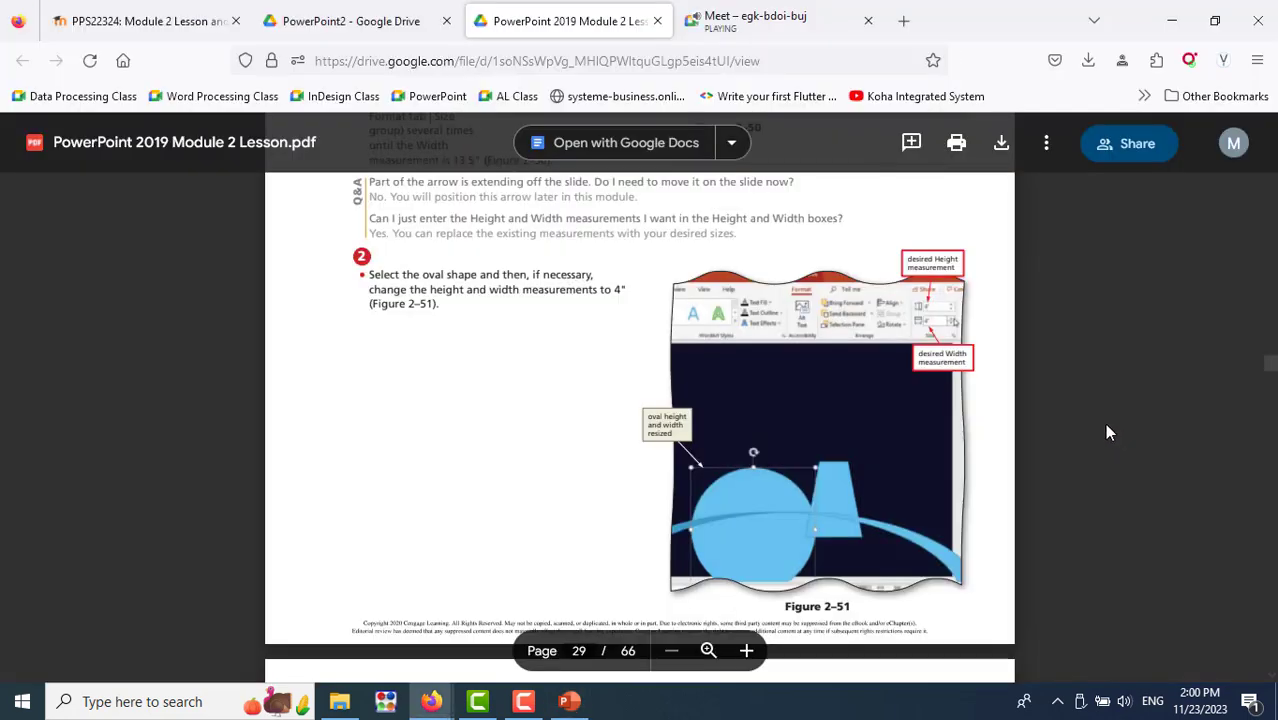
scroll(1106, 432, "down", 3)
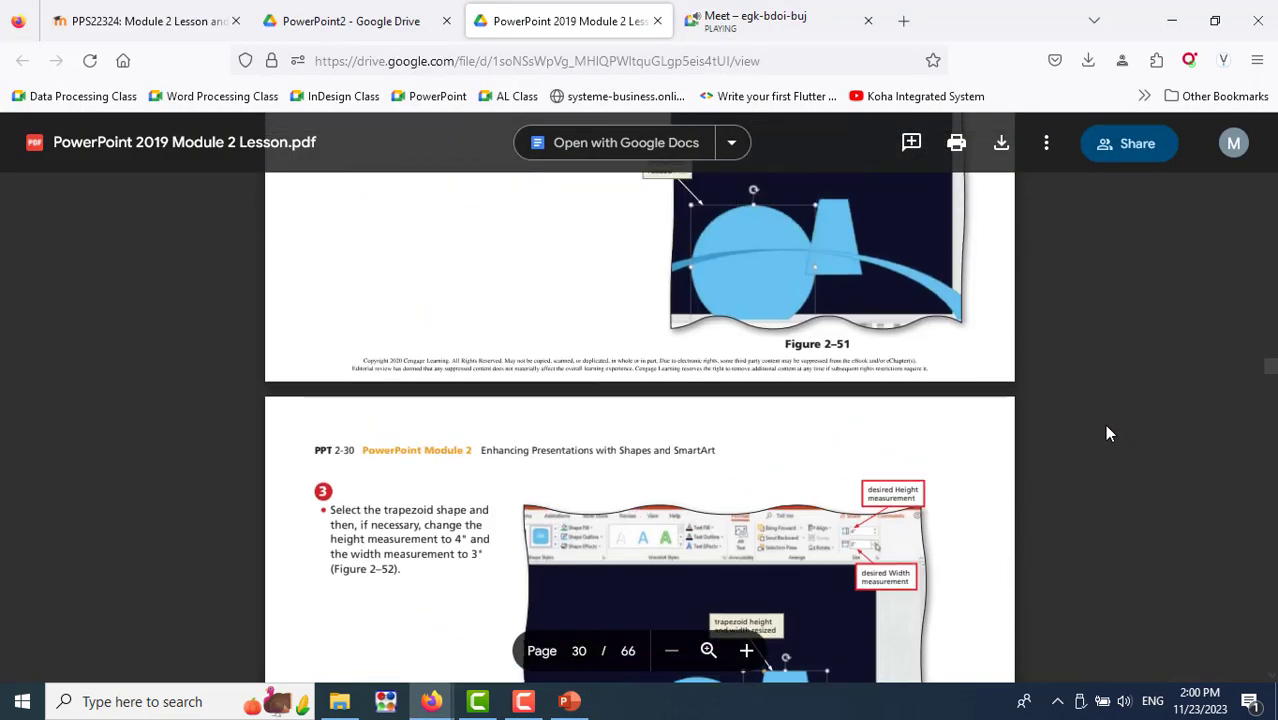
scroll(1106, 432, "down", 3)
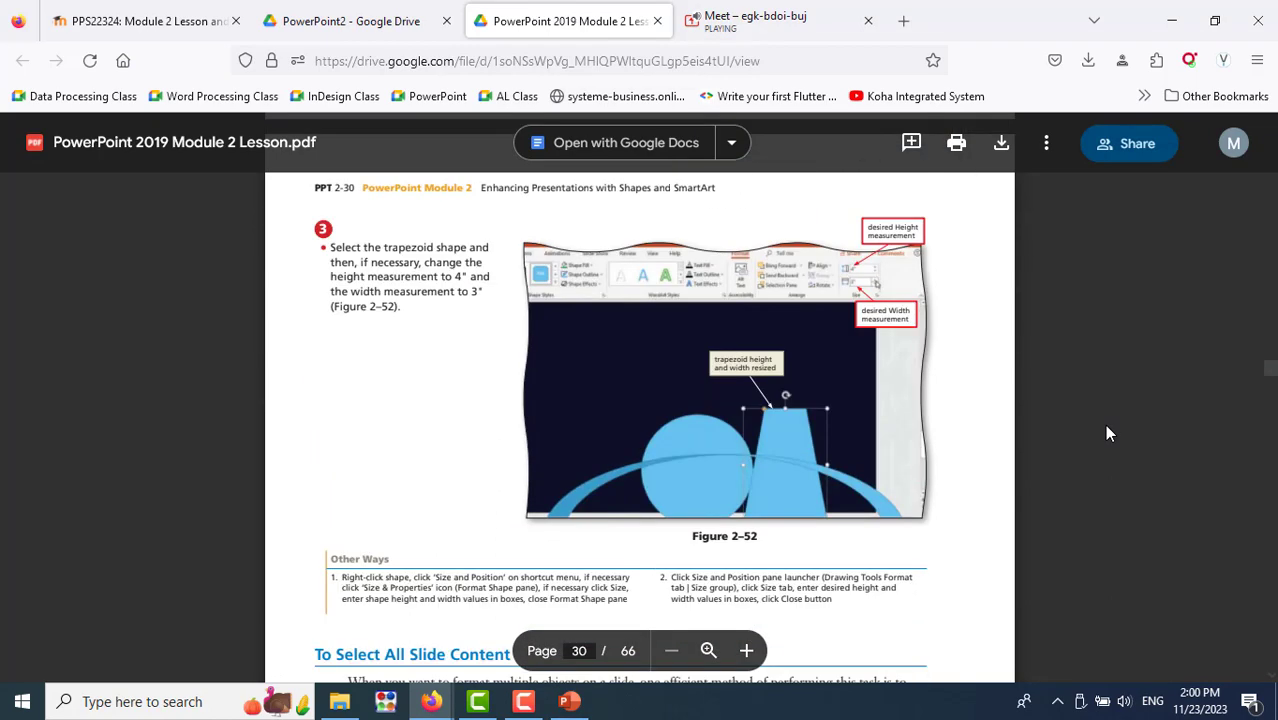
key("alt+Tab")
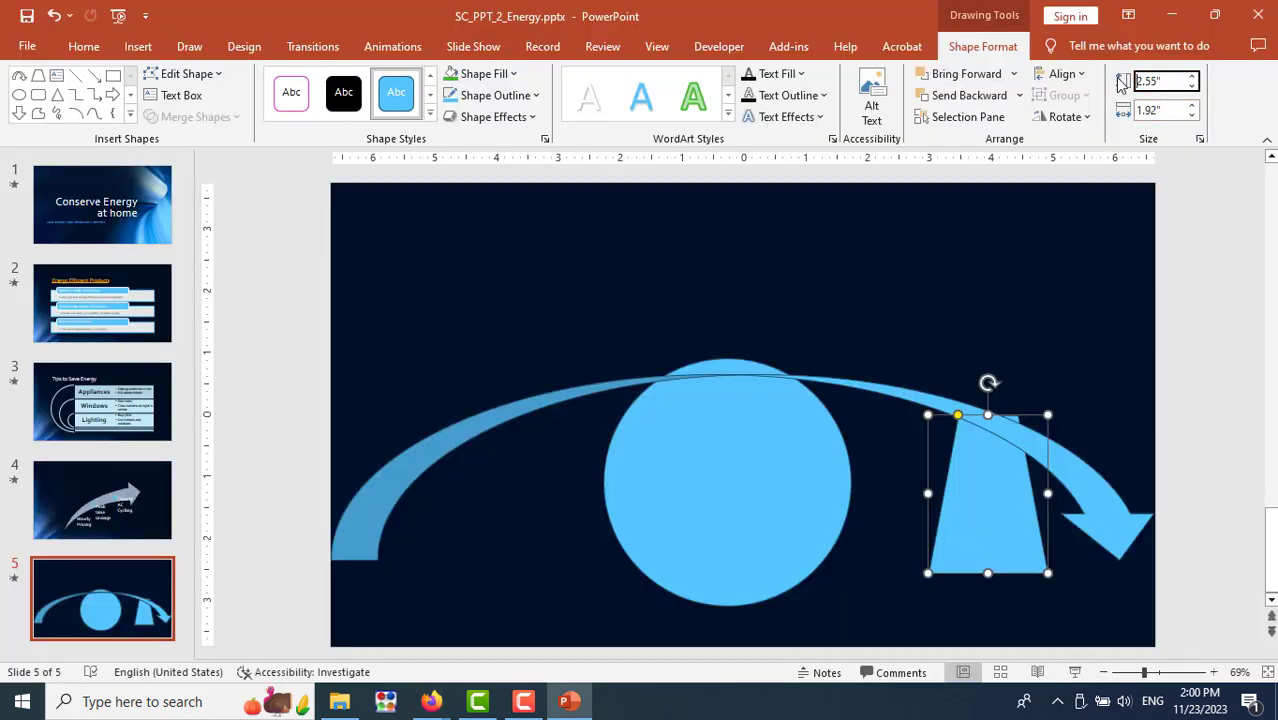
left_click_drag(1134, 81, 1205, 93)
type("4")
key("Tab")
type("3")
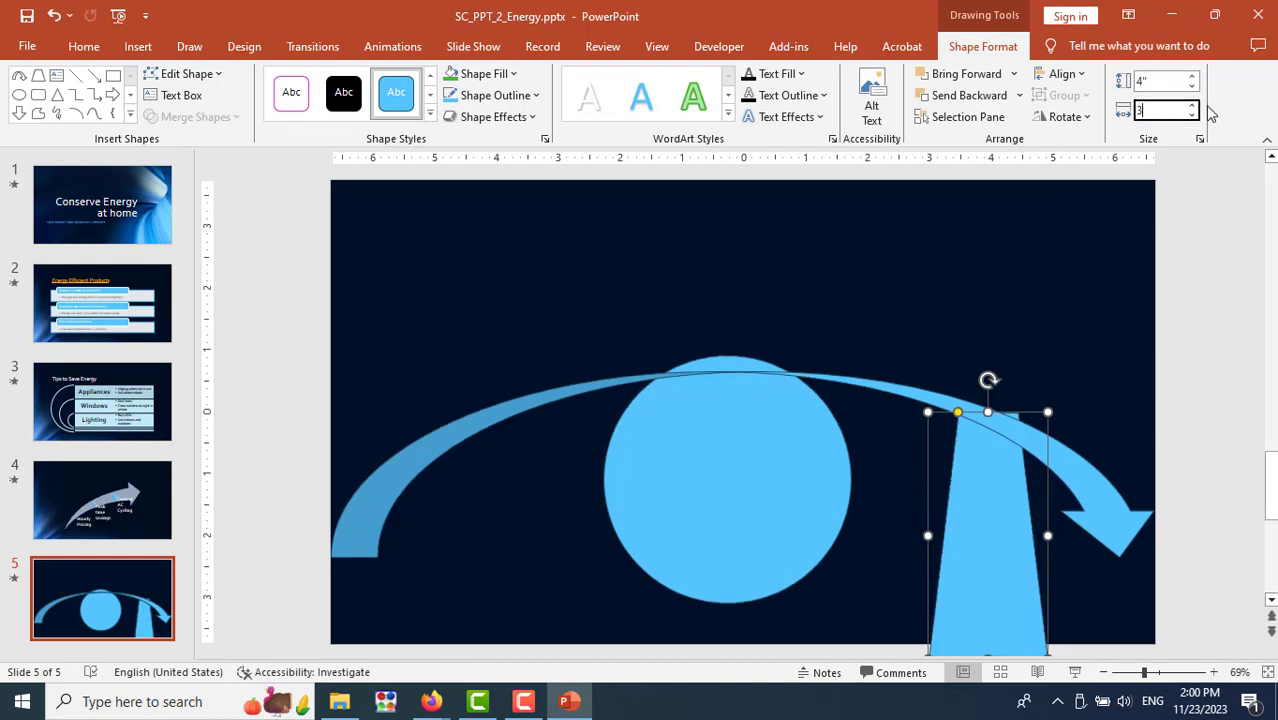
key("Return")
left_click_drag(1022, 591, 1001, 536)
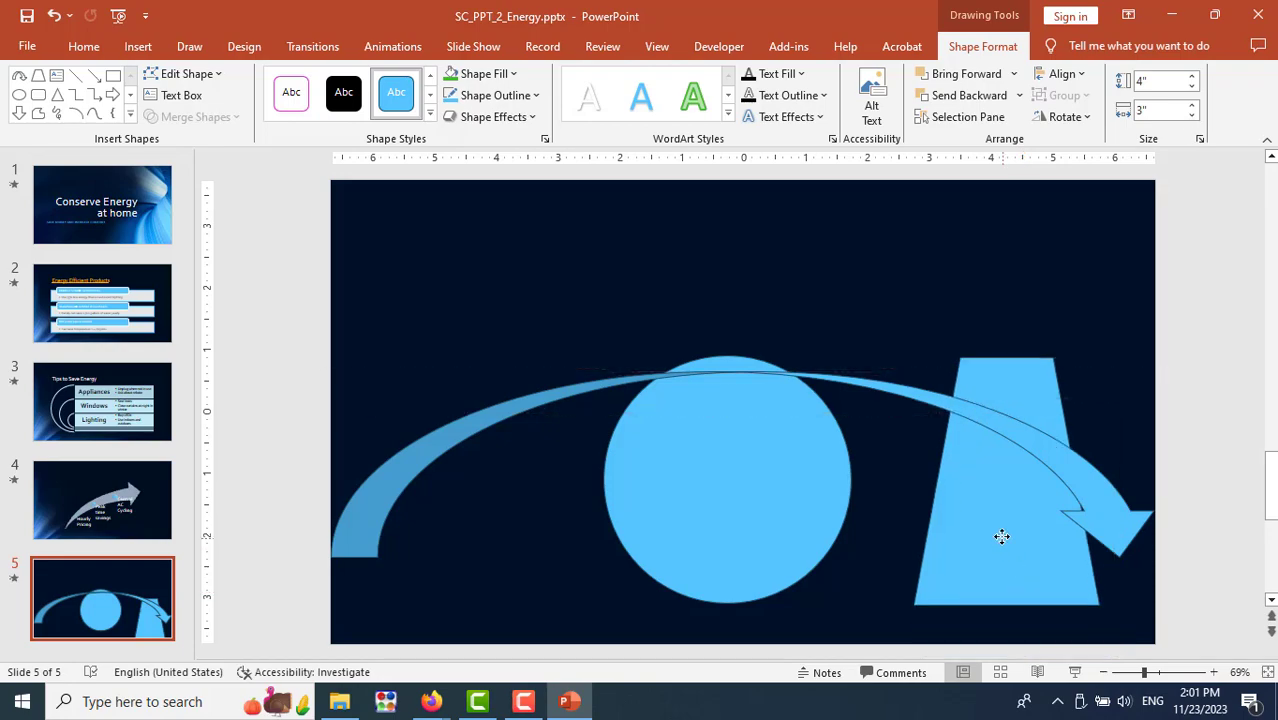
left_click(1190, 578)
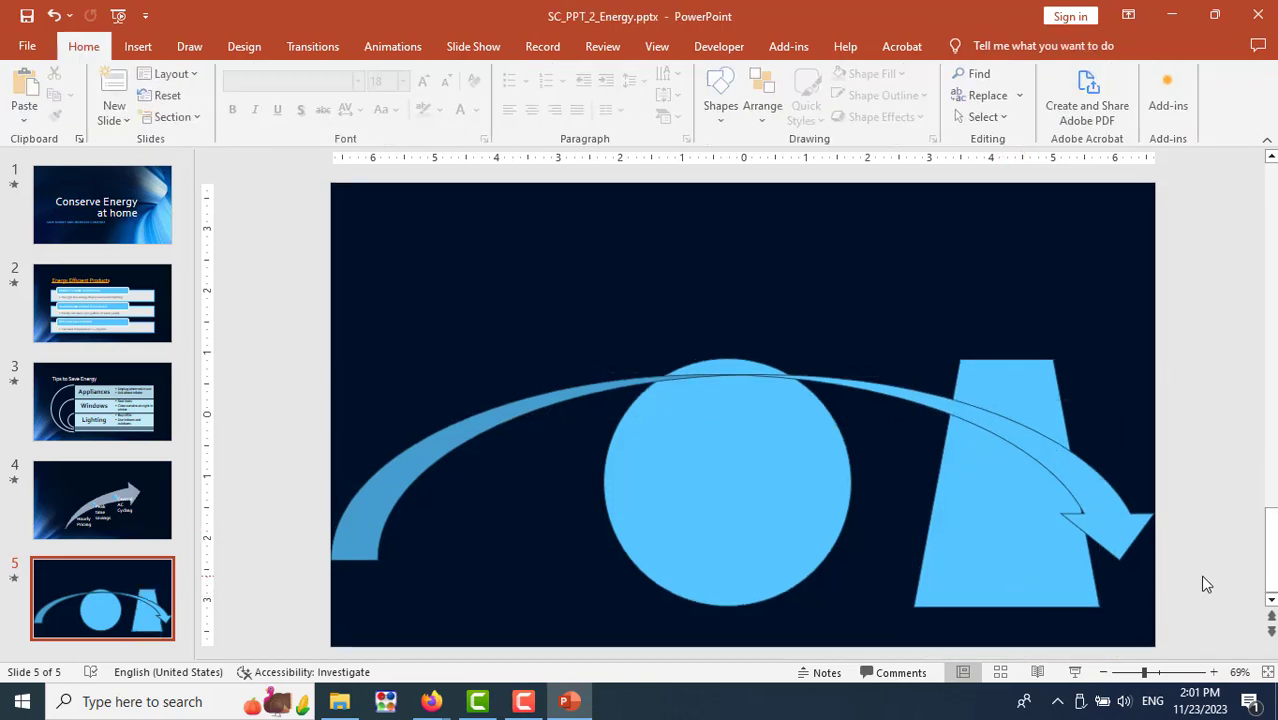
key("alt+Tab")
scroll(1076, 490, "down", 3)
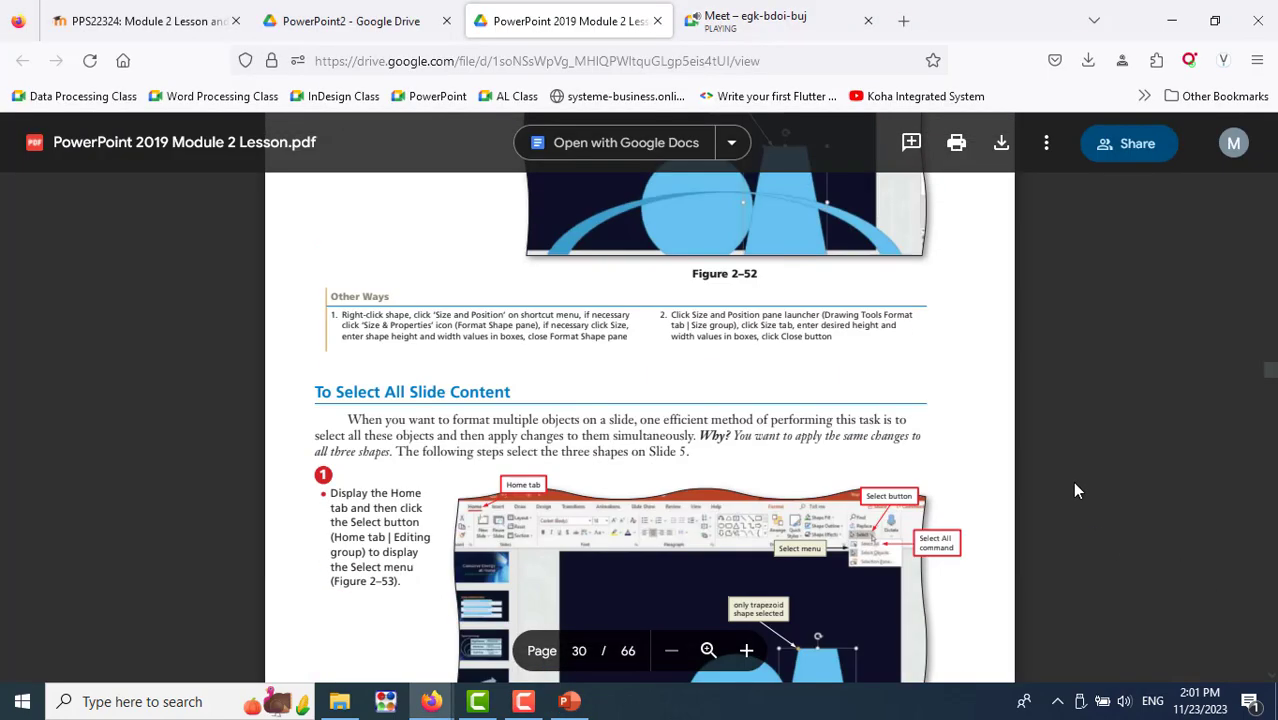
Select the arrow, circle and trapezoid together with Ctrl+A
scroll(1076, 490, "down", 3)
scroll(1076, 490, "up", 3)
scroll(1076, 490, "down", 3)
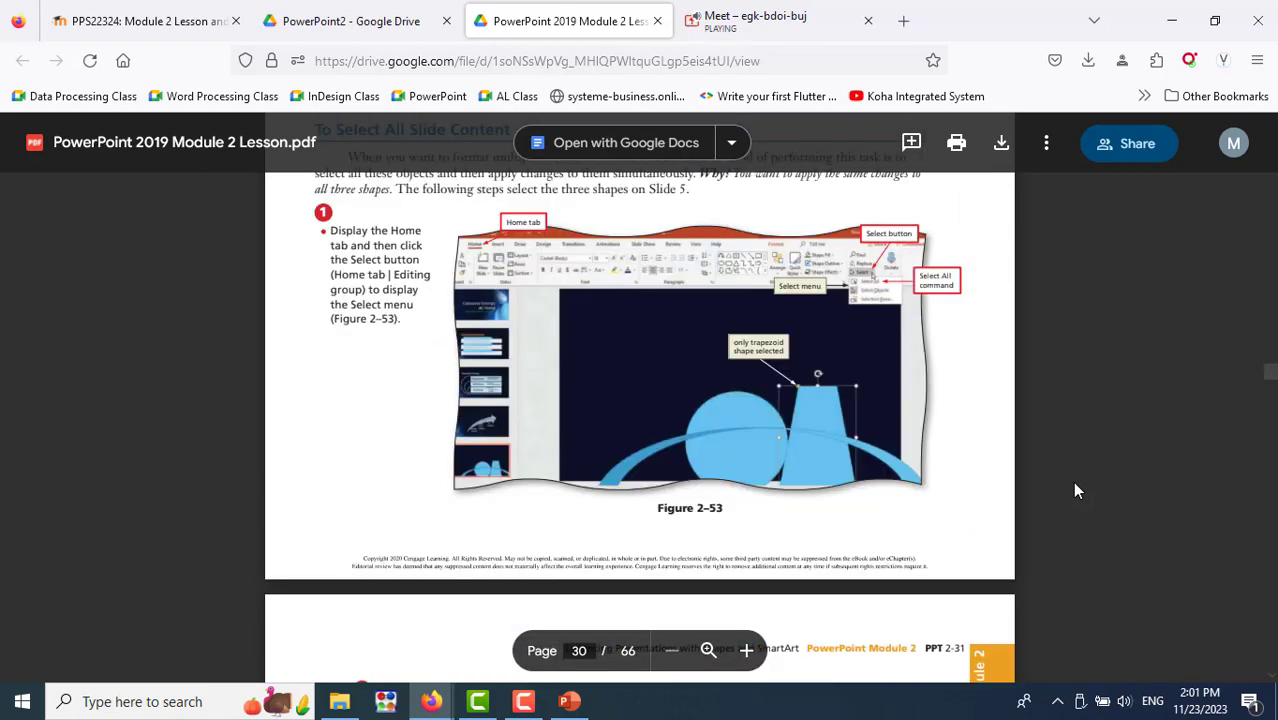
scroll(1076, 490, "down", 3)
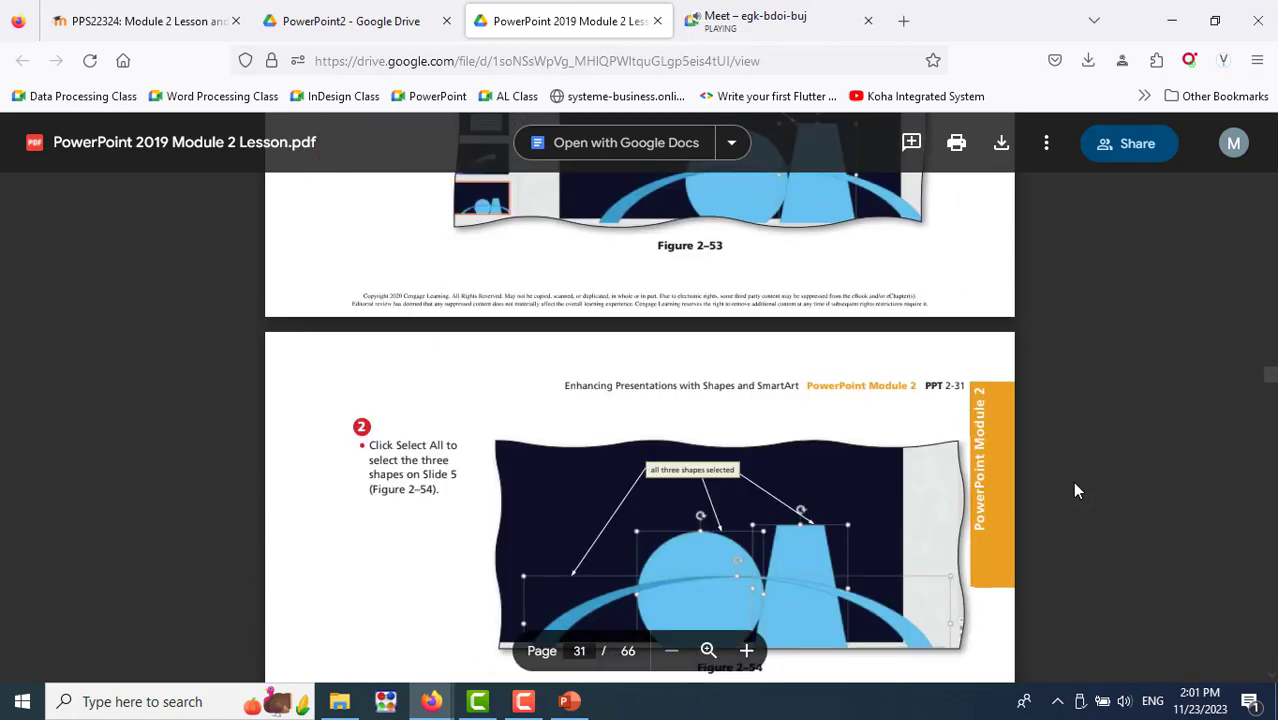
scroll(1076, 490, "down", 3)
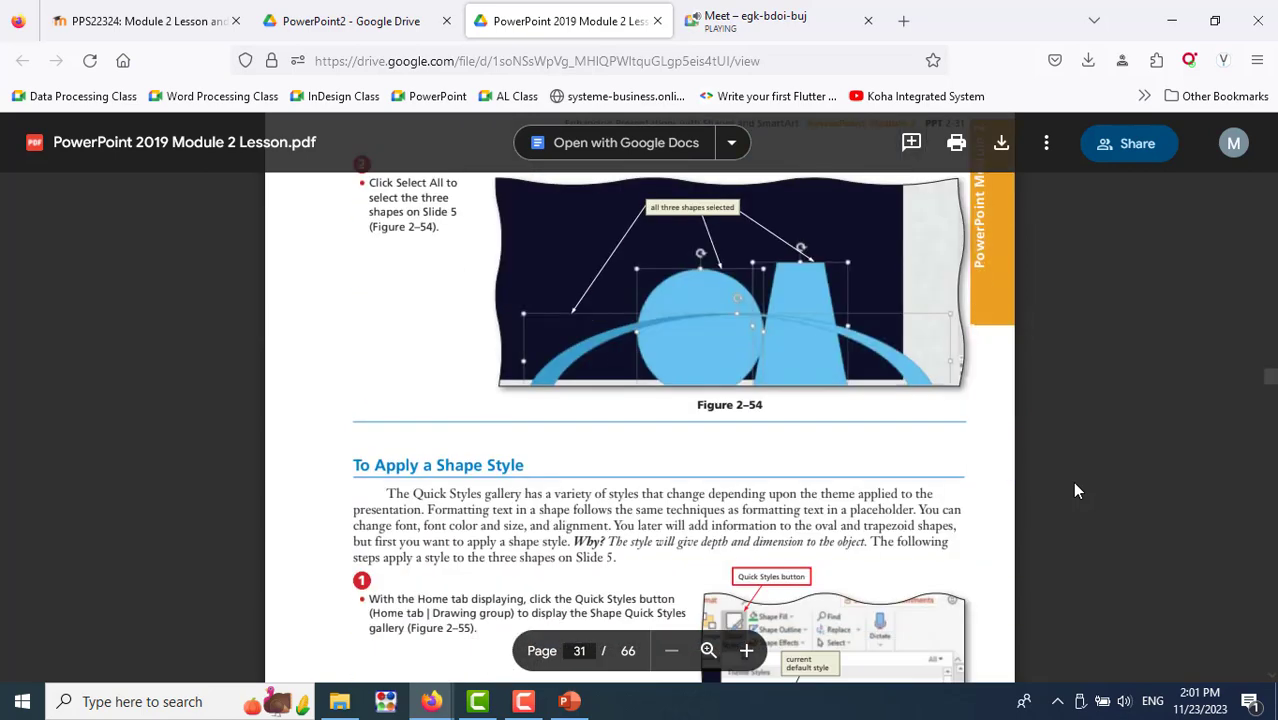
key("alt+Tab")
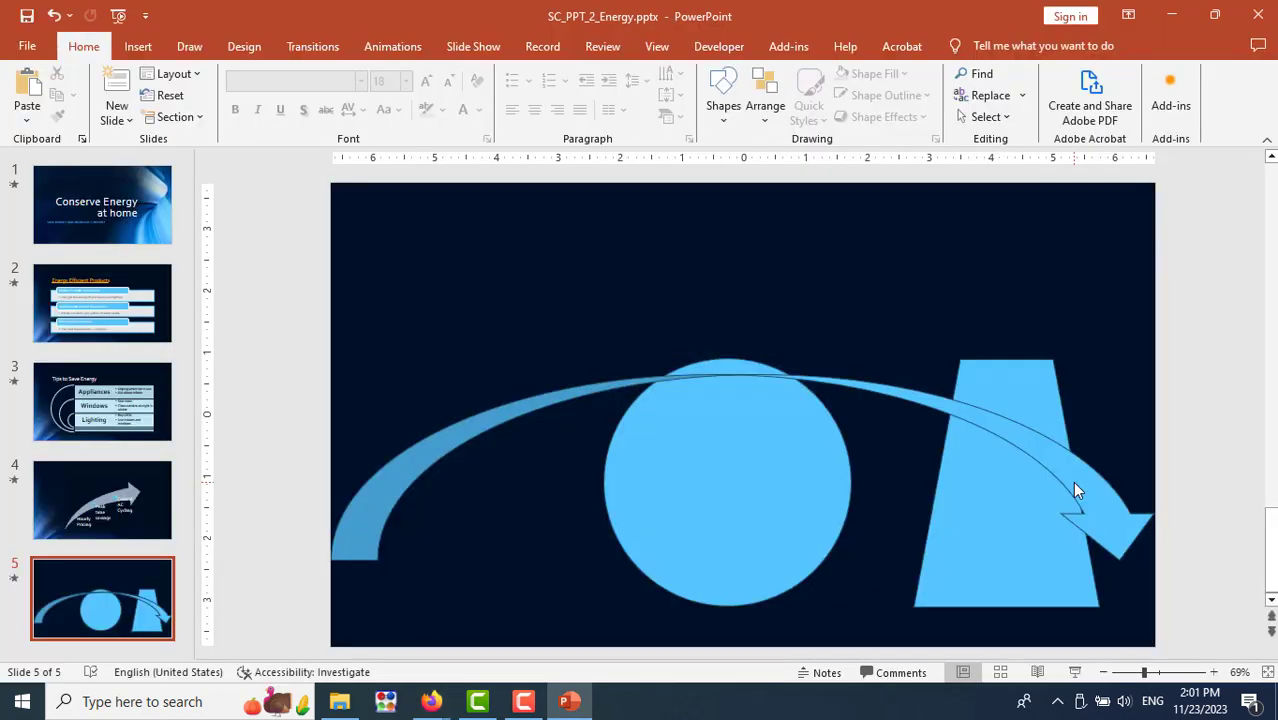
key("ctrl+a")
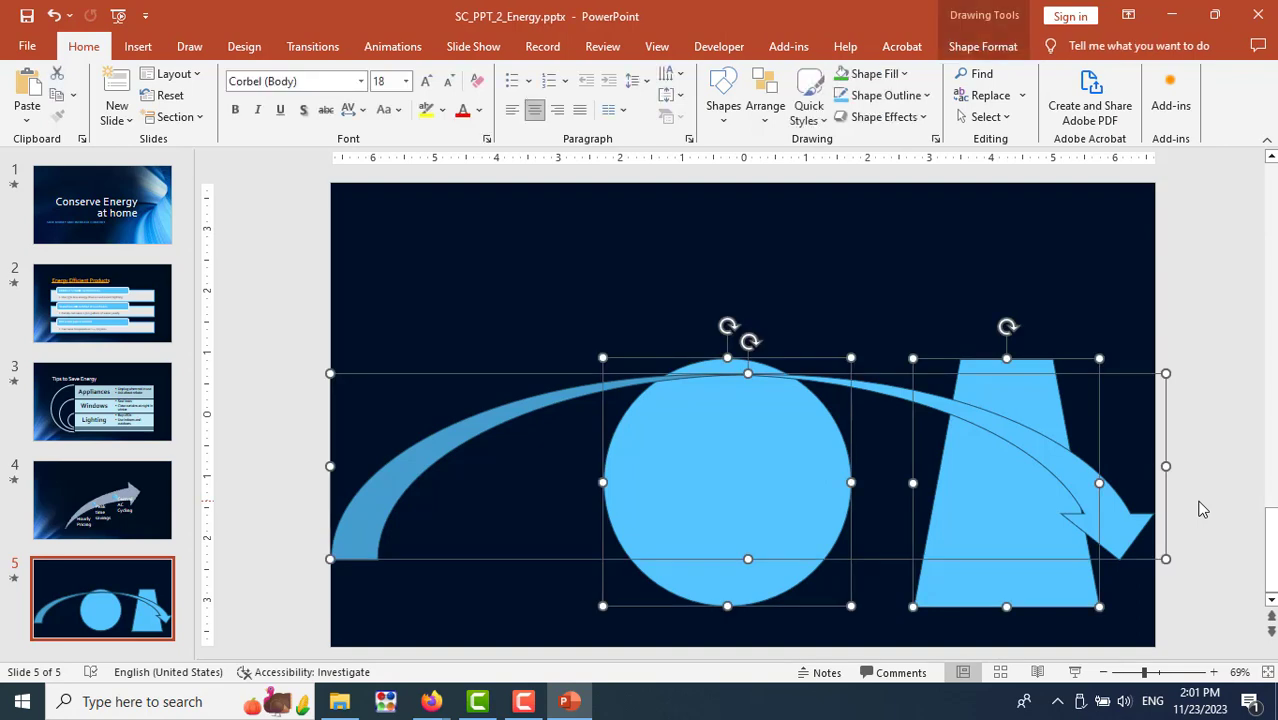
Expand the Shape Styles gallery on Shape Format and scroll to the Presets
key("alt+Tab")
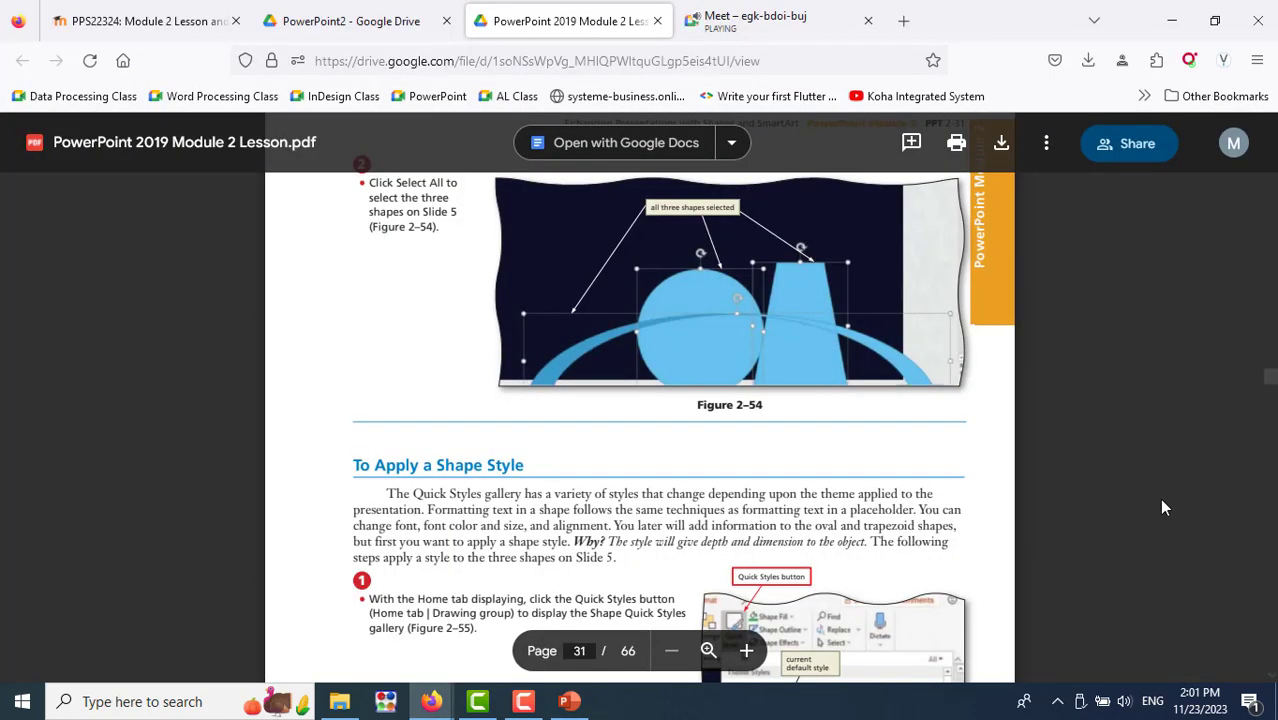
scroll(1162, 507, "down", 3)
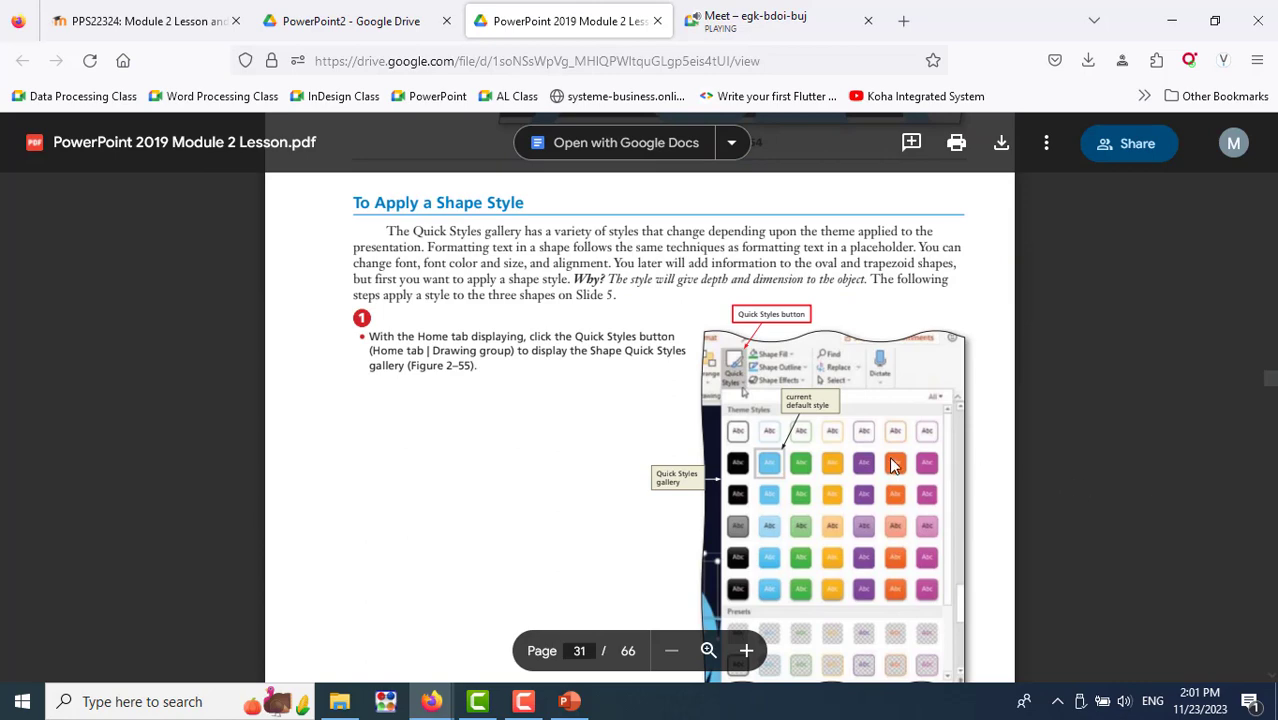
scroll(1040, 481, "down", 3)
scroll(893, 465, "down", 3)
scroll(893, 465, "down", 3)
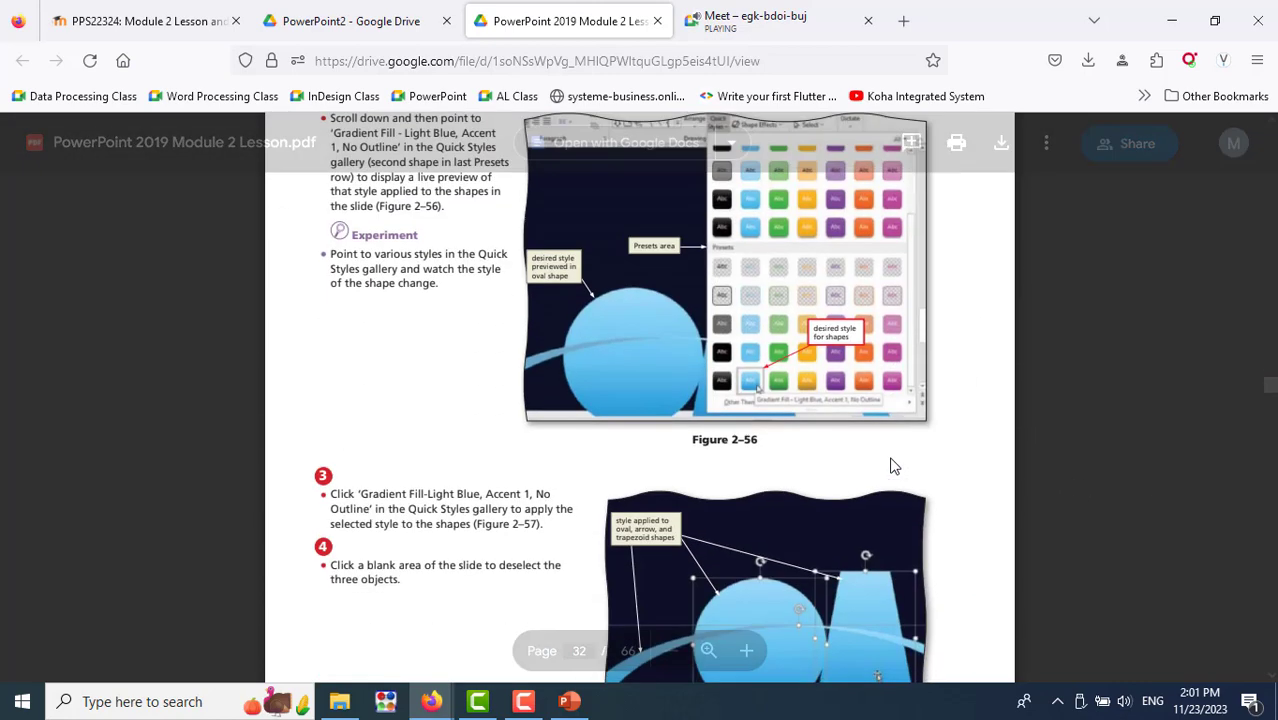
scroll(893, 465, "up", 3)
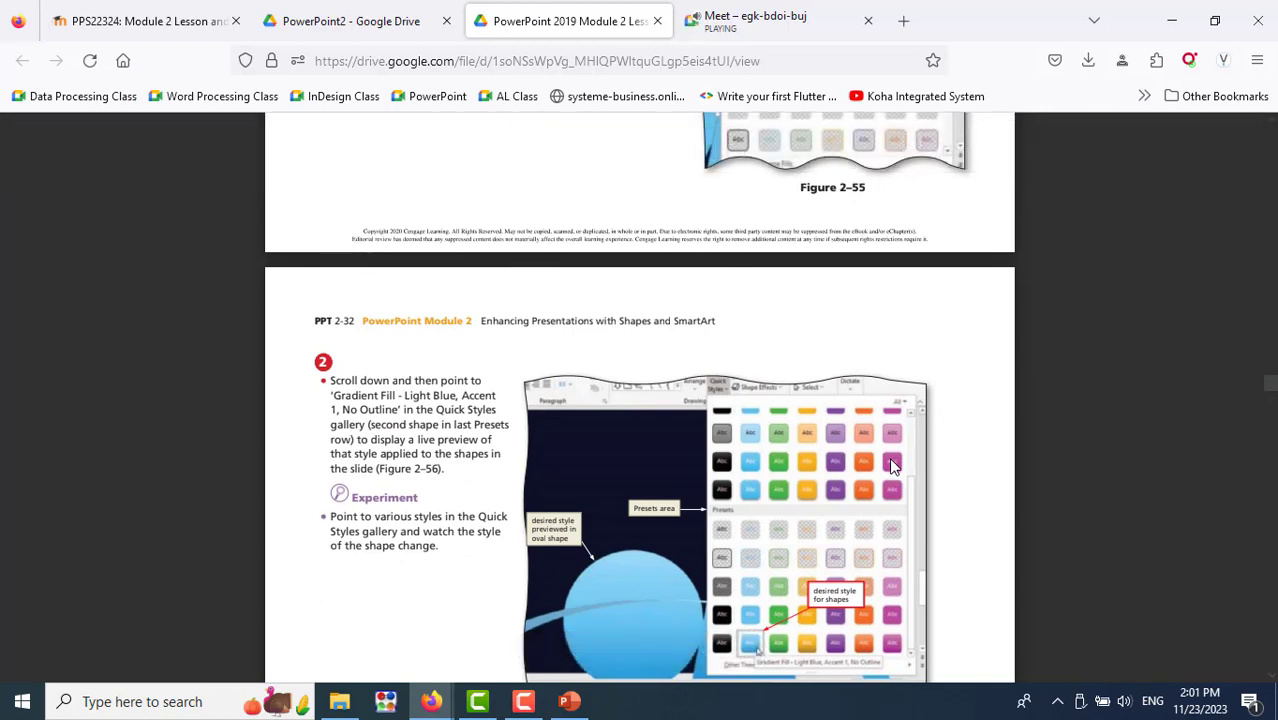
key("alt+Tab")
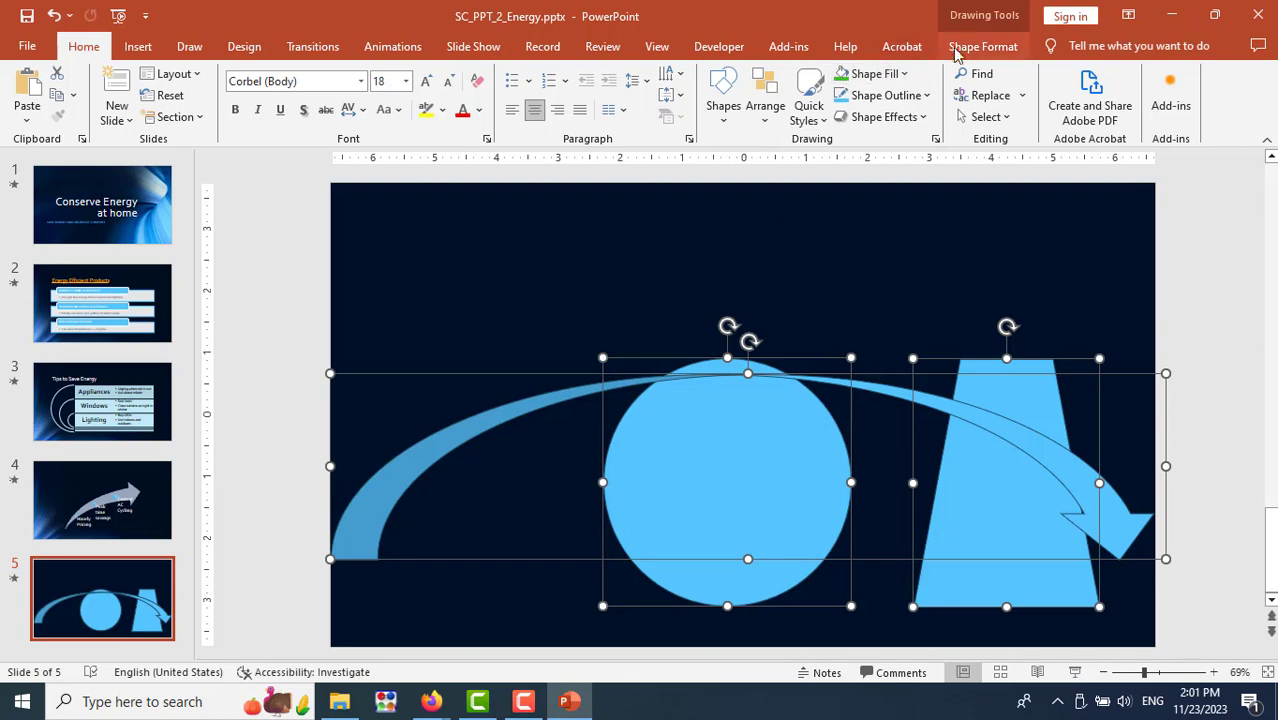
left_click(960, 50)
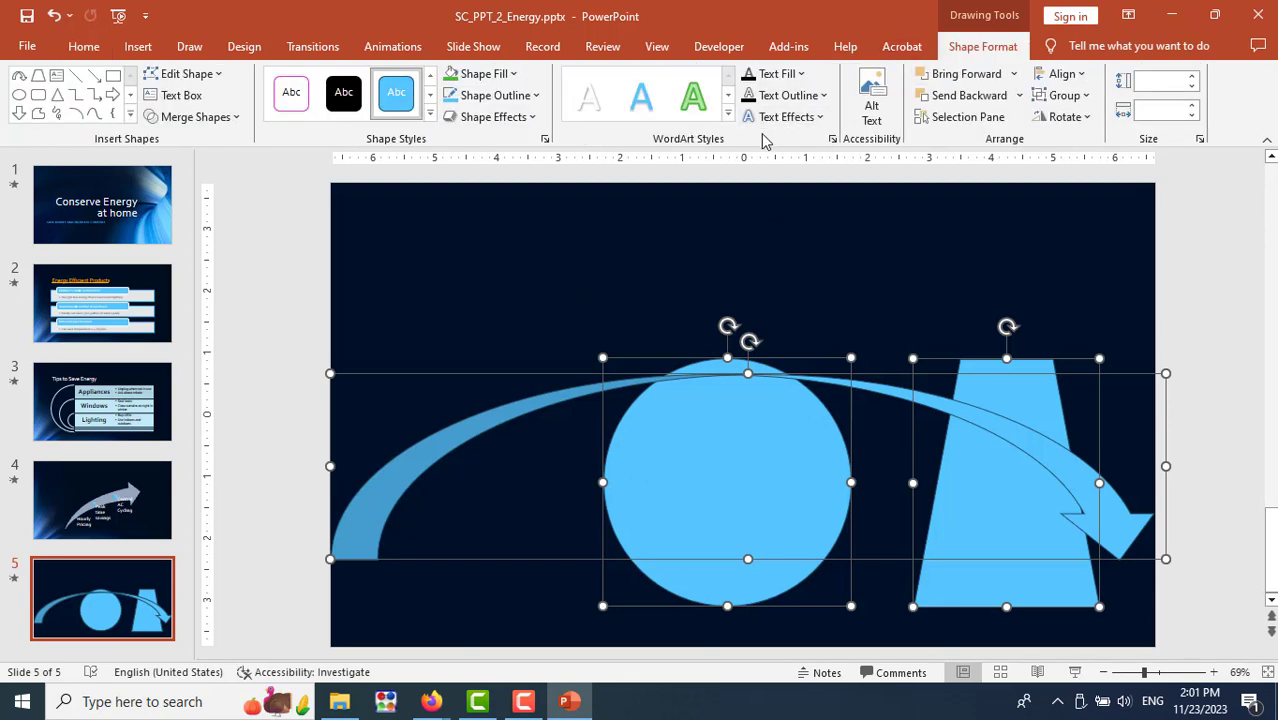
left_click(430, 113)
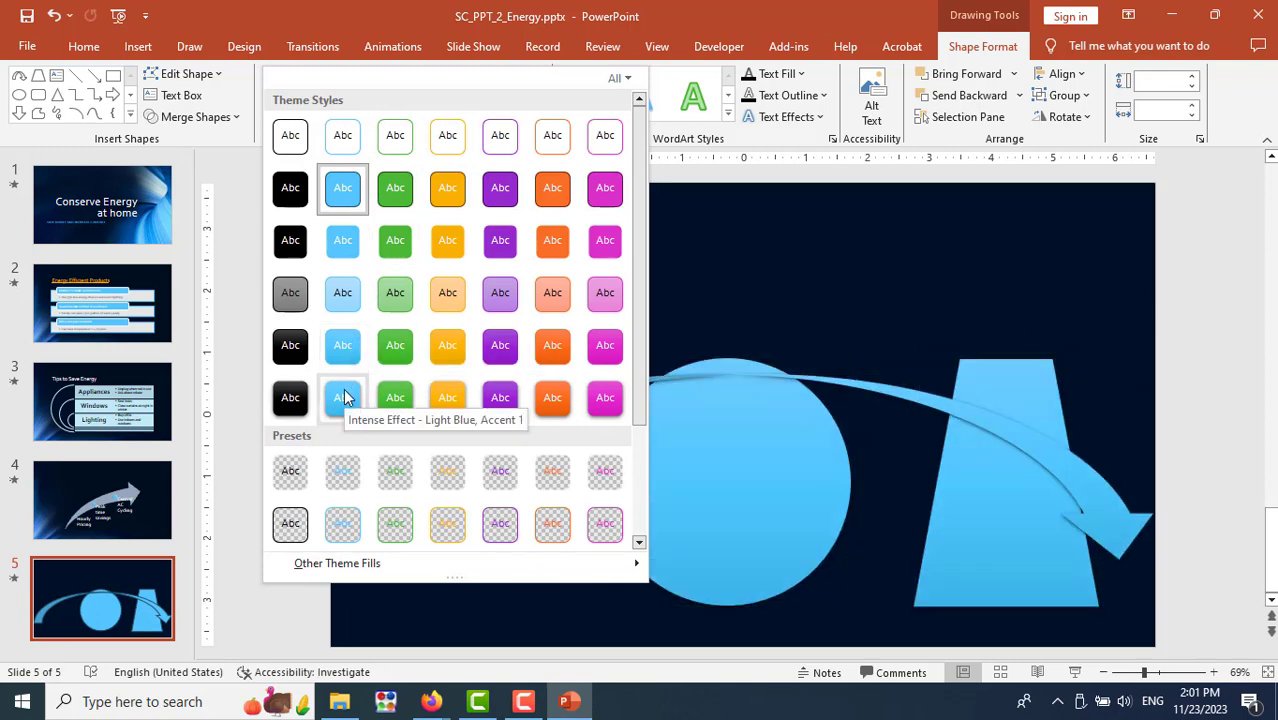
scroll(478, 318, "down", 3)
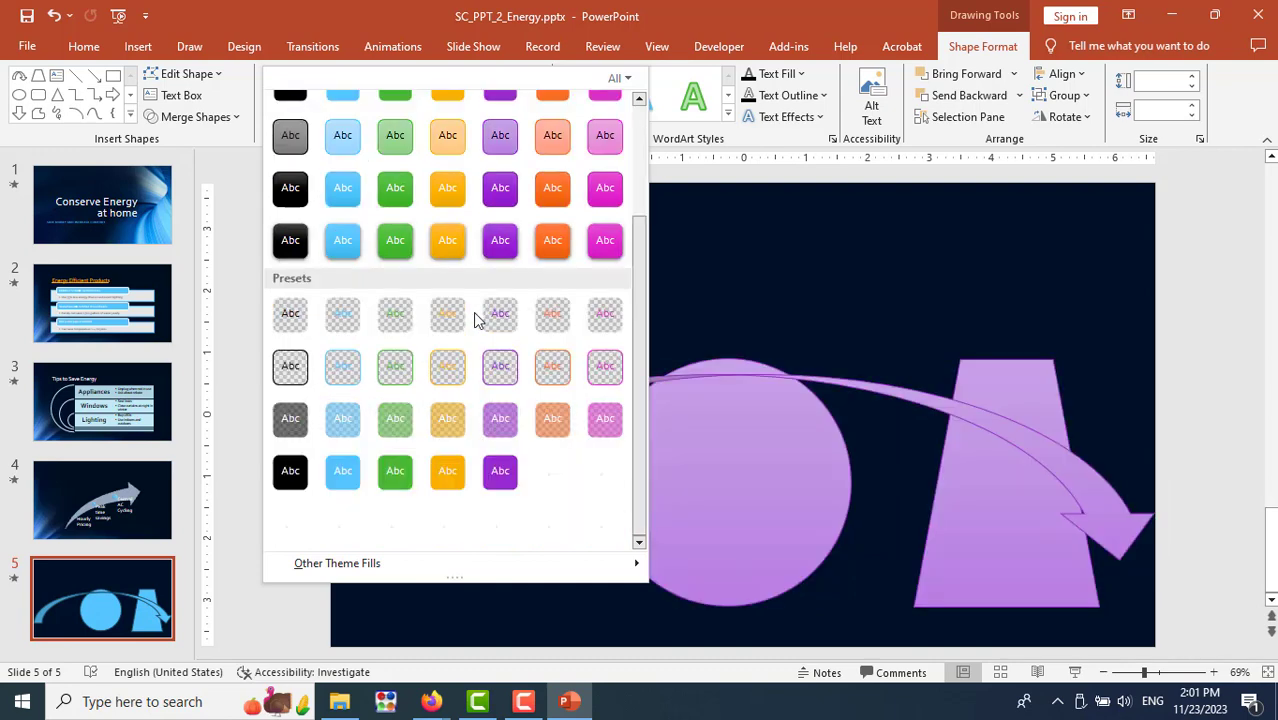
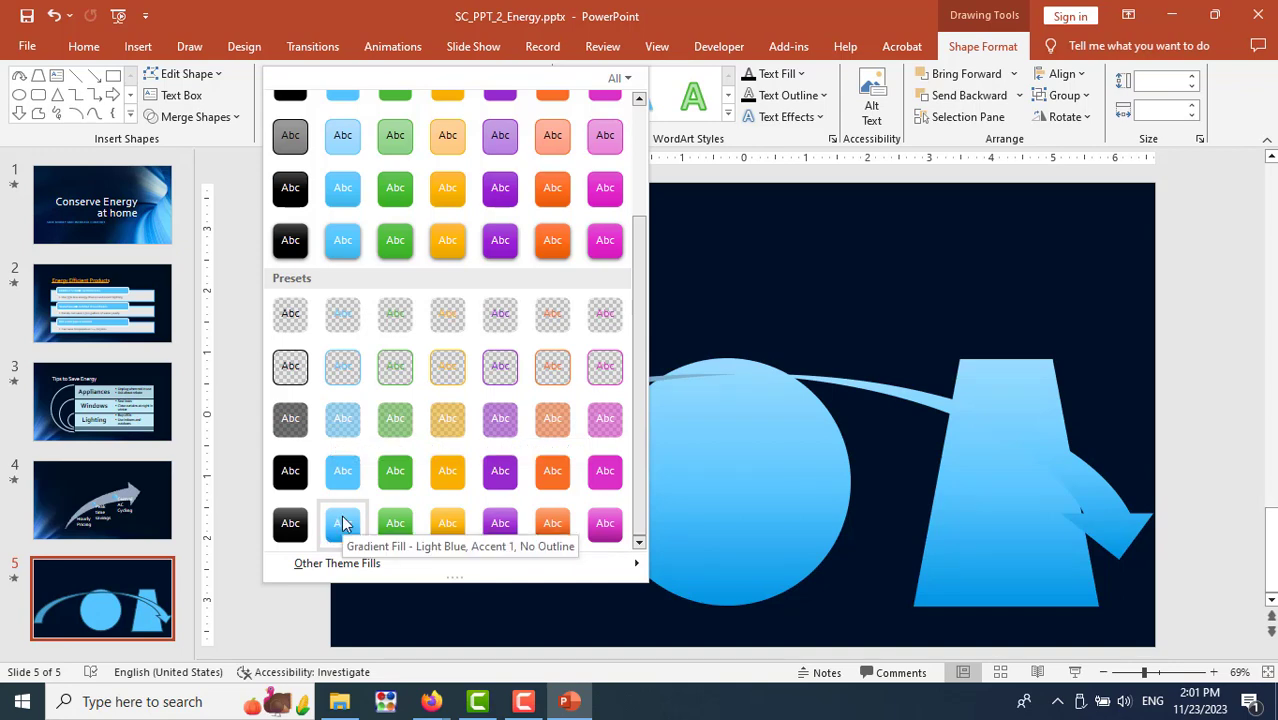
Apply Gradient Fill - Light Blue, Accent 1, No Outline to the circle, trapezoid and curved arrow
left_click(341, 522)
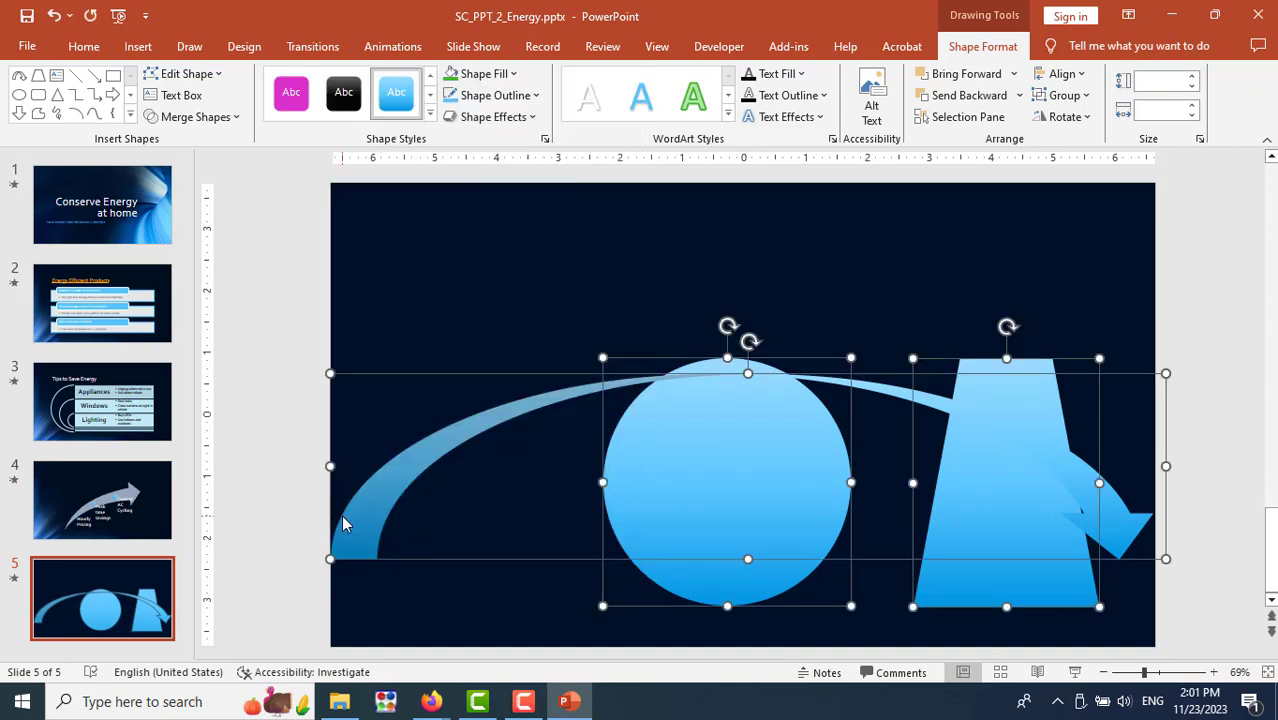
left_click(1206, 438)
key("alt+Tab")
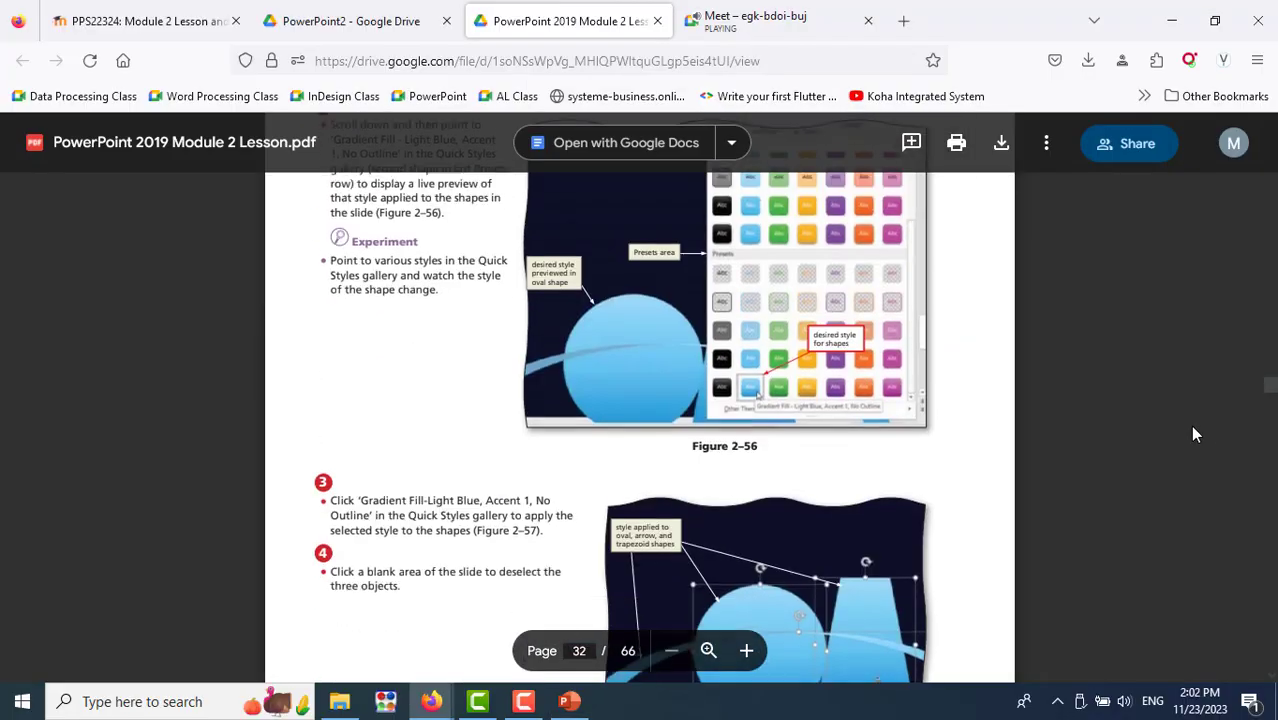
Scroll the lesson PDF down to the 'To Copy and Paste a Shape' section on page 32
scroll(1193, 434, "down", 1)
scroll(1193, 434, "down", 2)
scroll(1193, 434, "down", 3)
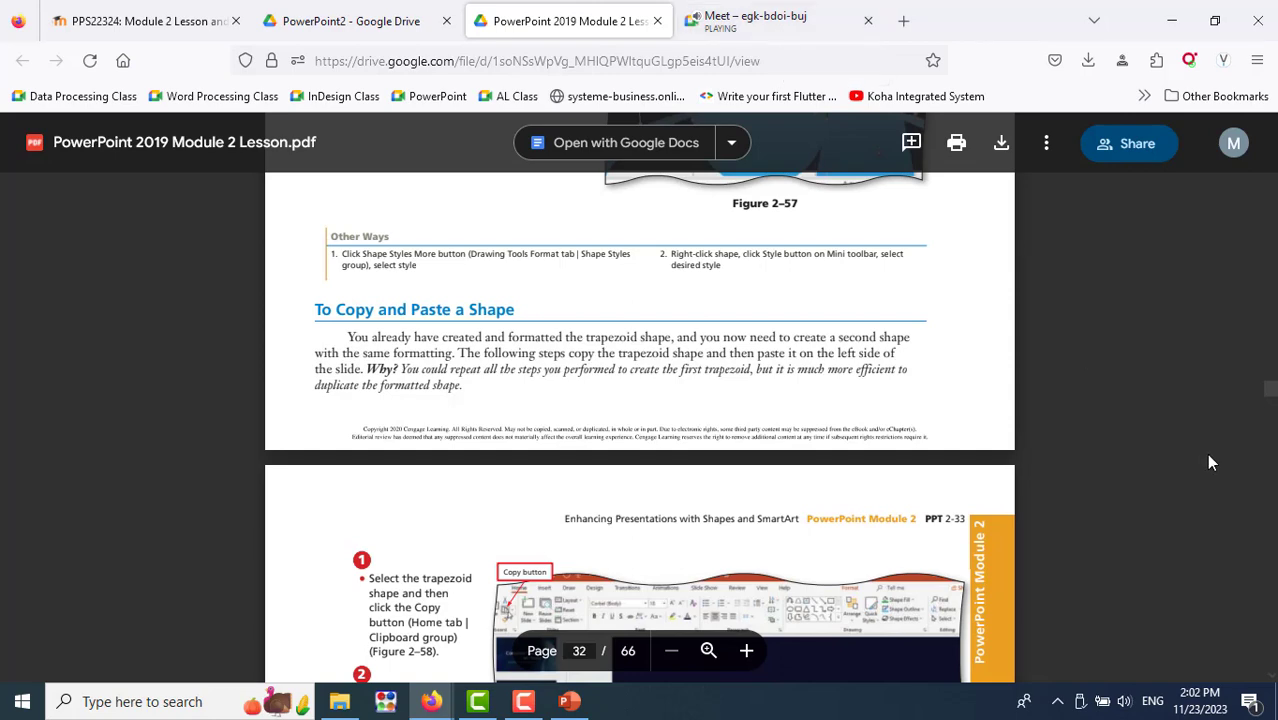
left_click(738, 24)
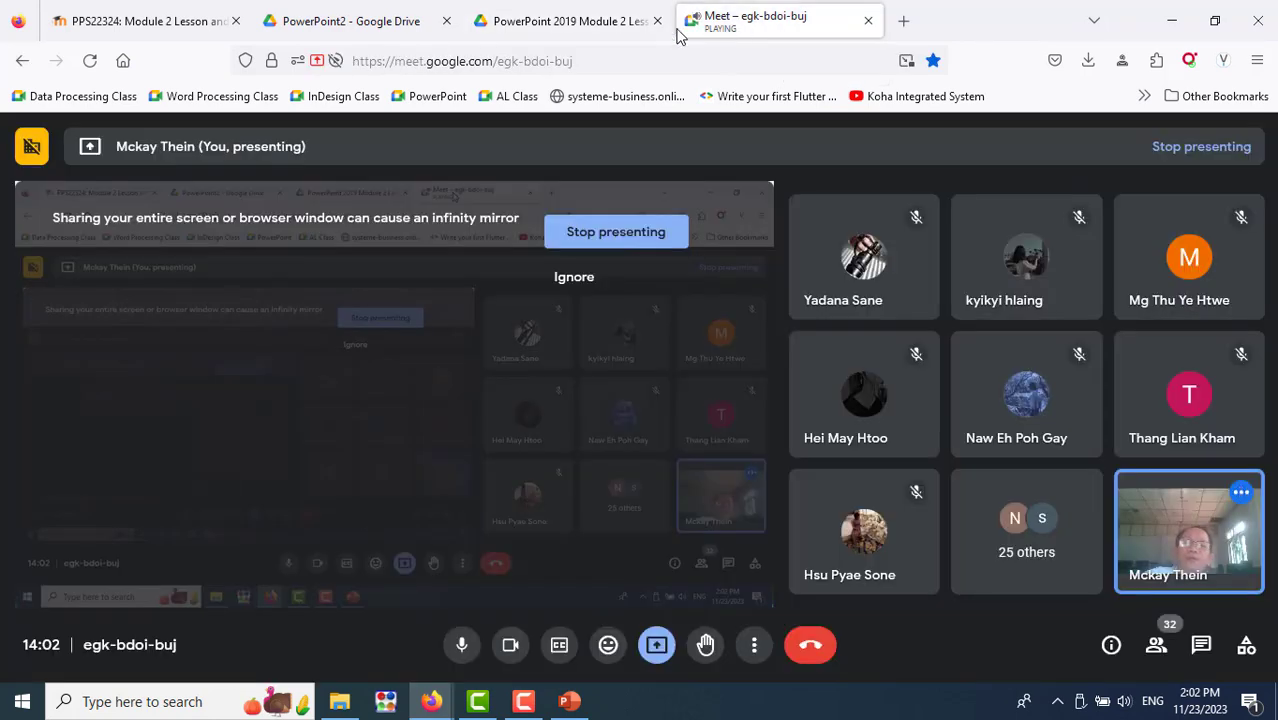
left_click(585, 28)
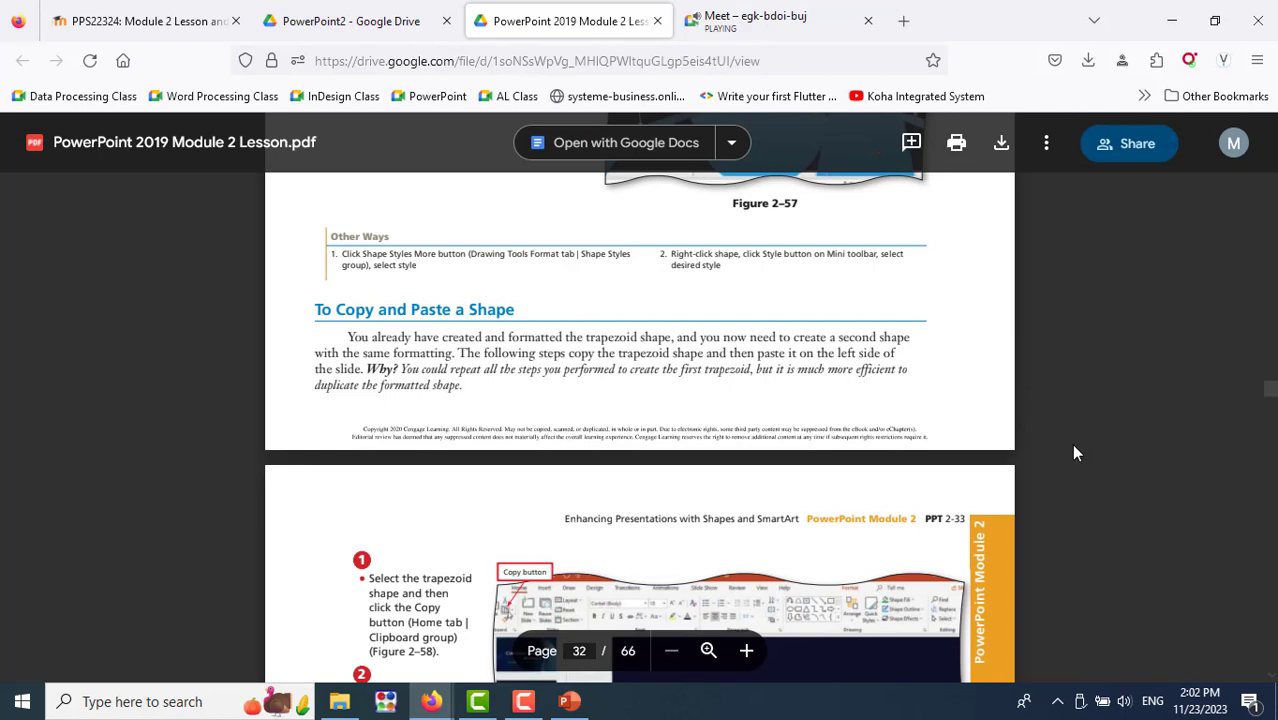
scroll(1075, 454, "down", 3)
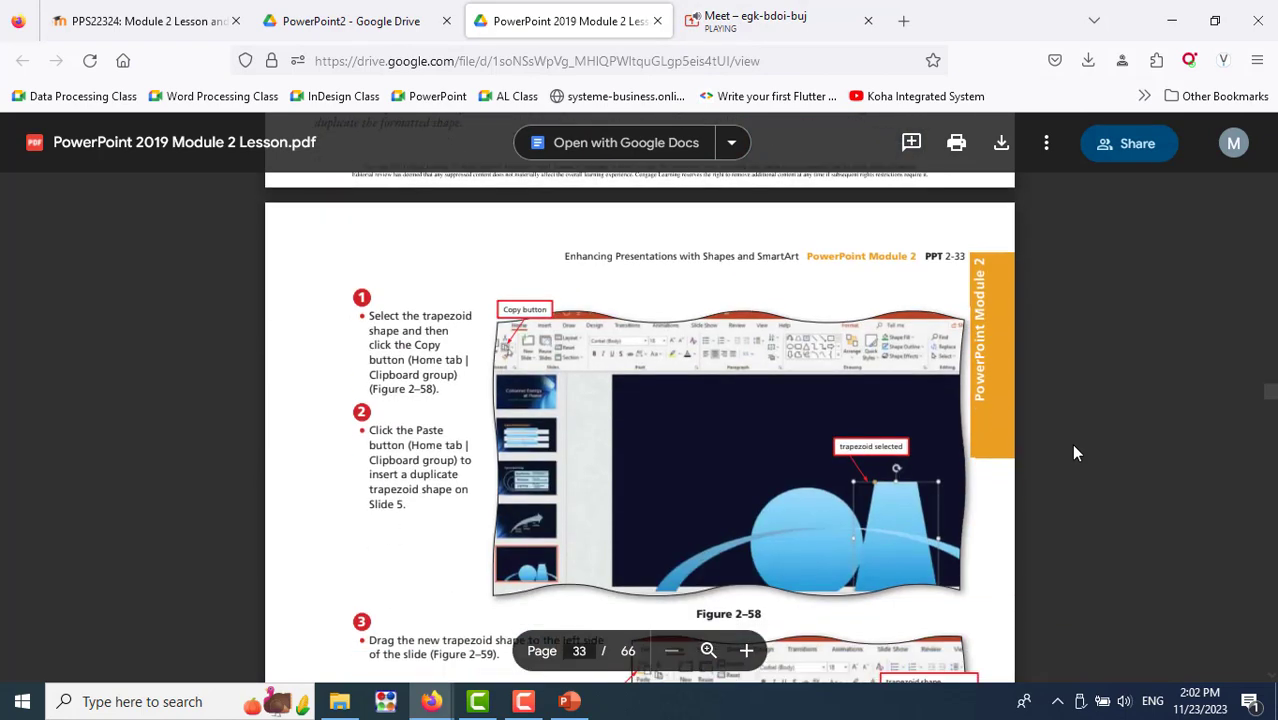
scroll(1075, 454, "down", 2)
scroll(1075, 454, "down", 3)
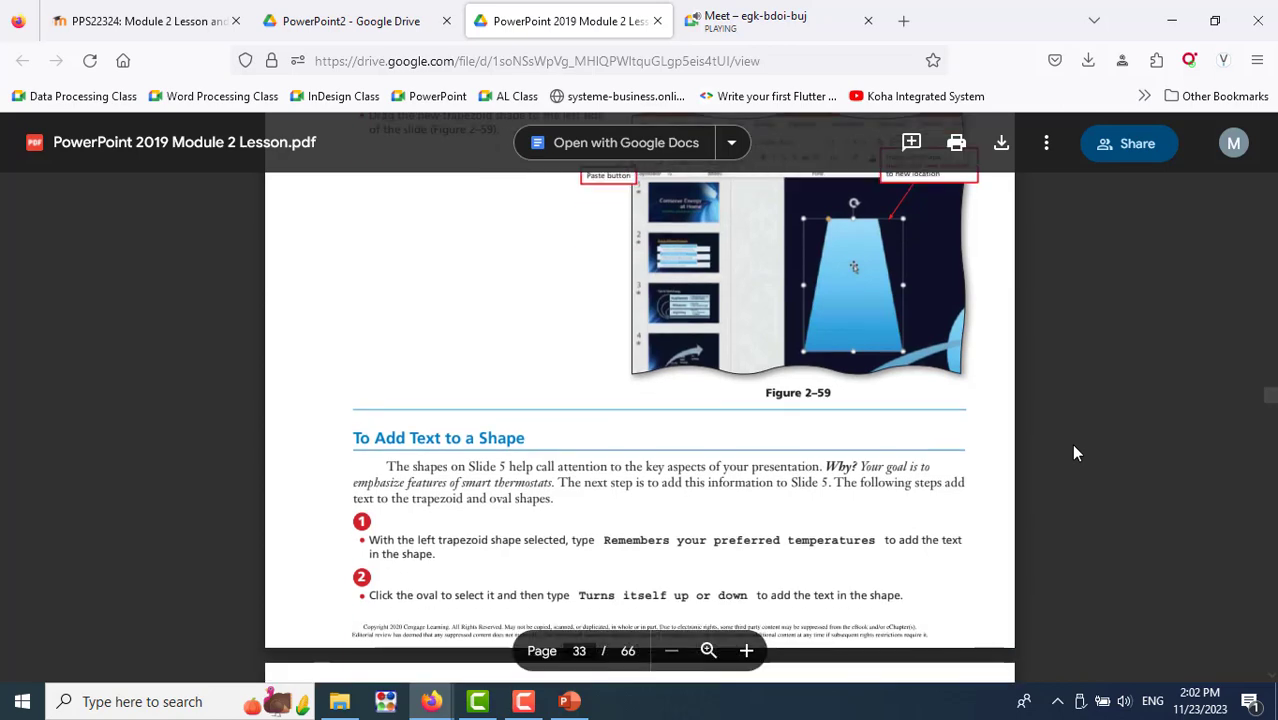
scroll(1075, 454, "up", 3)
scroll(1075, 454, "up", 3)
scroll(1075, 454, "up", 3)
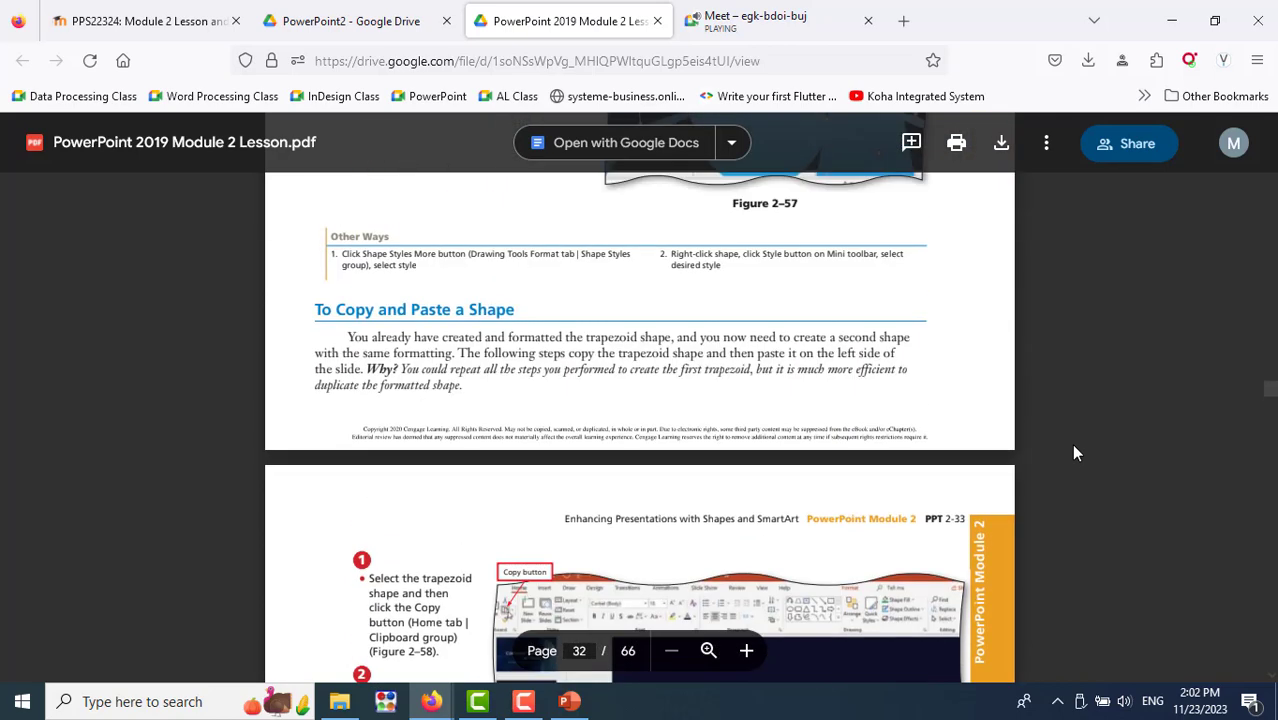
Copy the right trapezoid and drag the pasted duplicate to the slide's left side
key("alt+Tab")
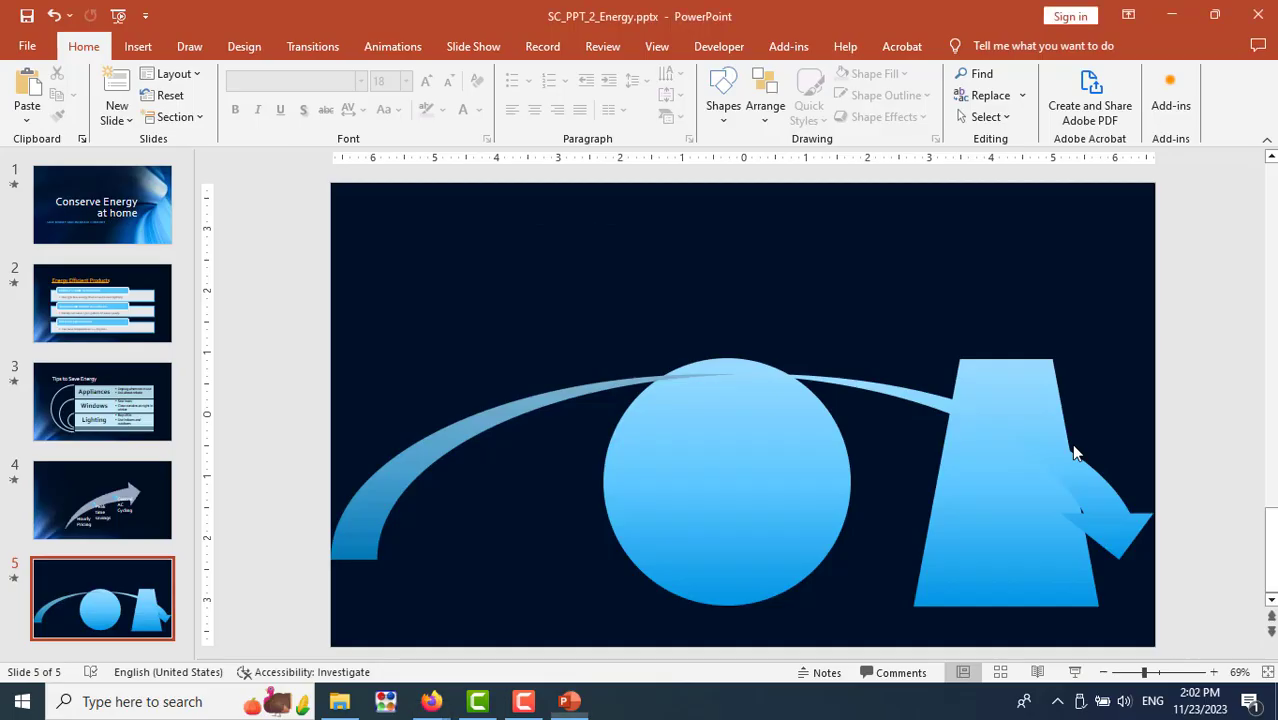
left_click(1027, 405)
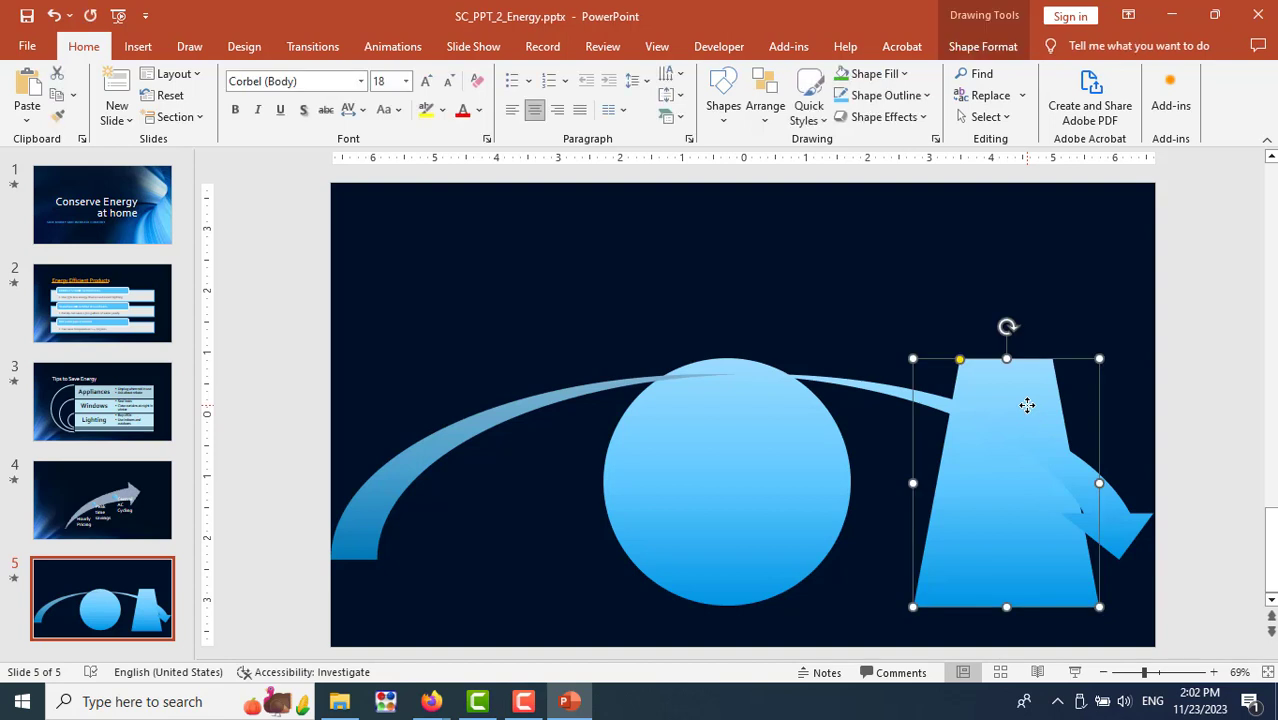
key("ctrl+c")
key("ctrl+v")
mouse_move(1030, 437)
left_mouse_down()
mouse_move(825, 456)
mouse_move(477, 448)
left_mouse_up()
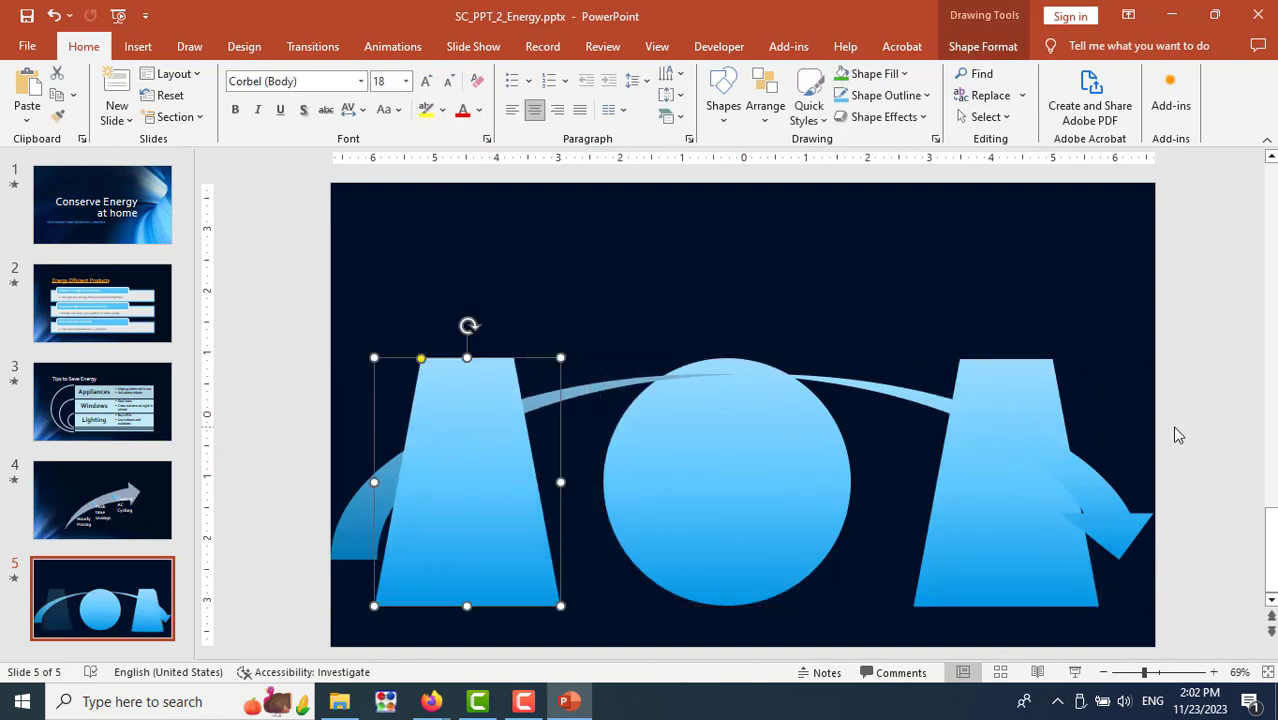
key("alt+Tab")
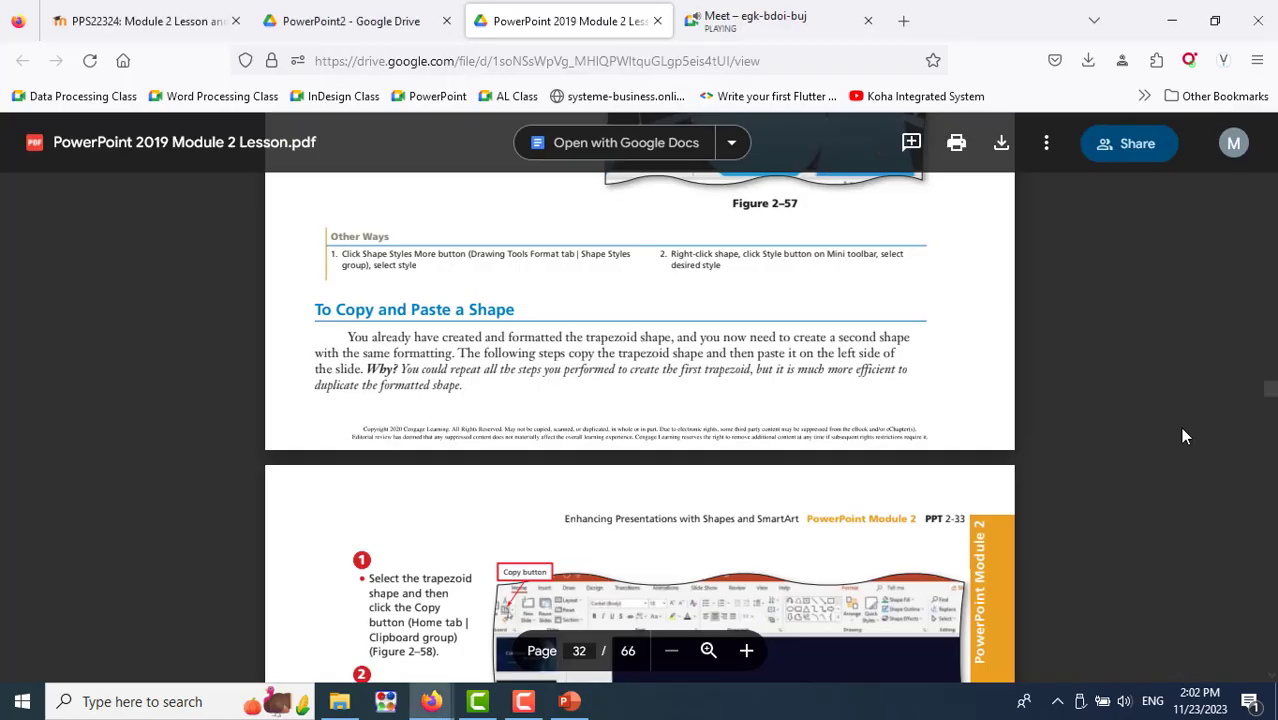
Scroll the PDF to 'To Add Text to a Shape' and zoom in twice on Figure 2-60
scroll(1183, 437, "down", 2)
scroll(1183, 437, "up", 2)
scroll(1183, 437, "down", 2)
scroll(1183, 437, "down", 5)
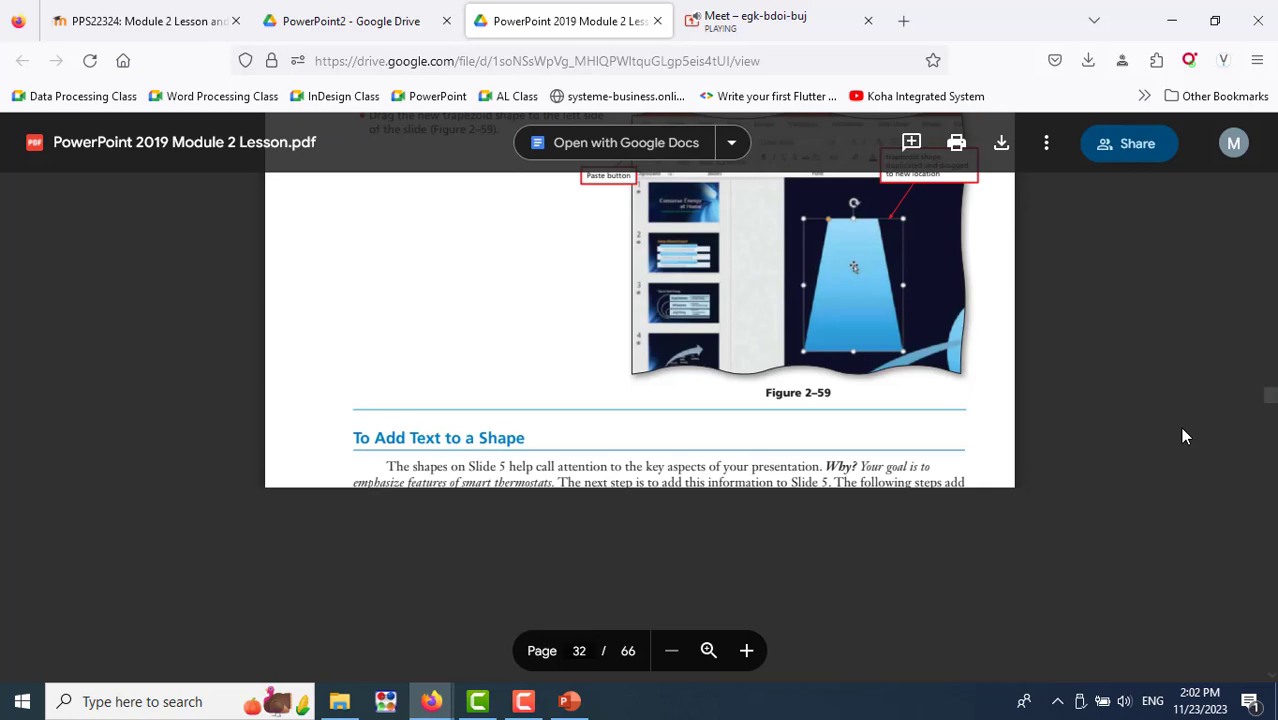
scroll(1183, 437, "down", 2)
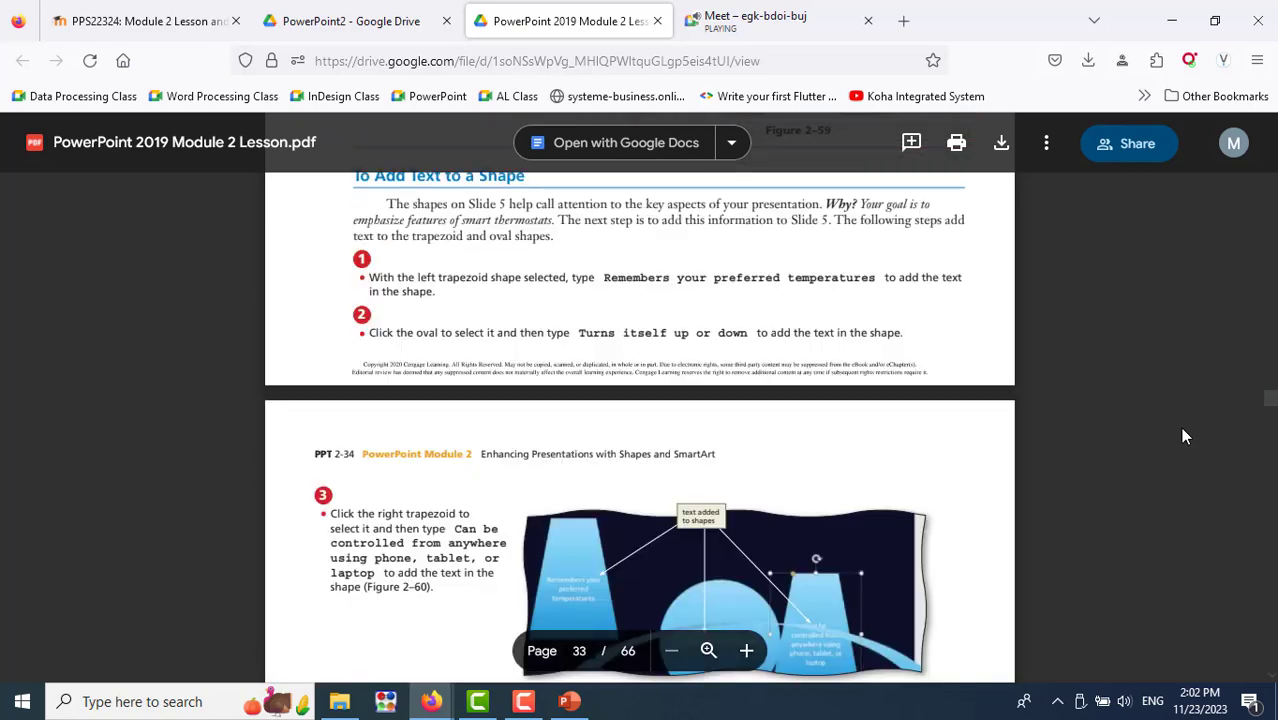
scroll(1183, 437, "down", 2)
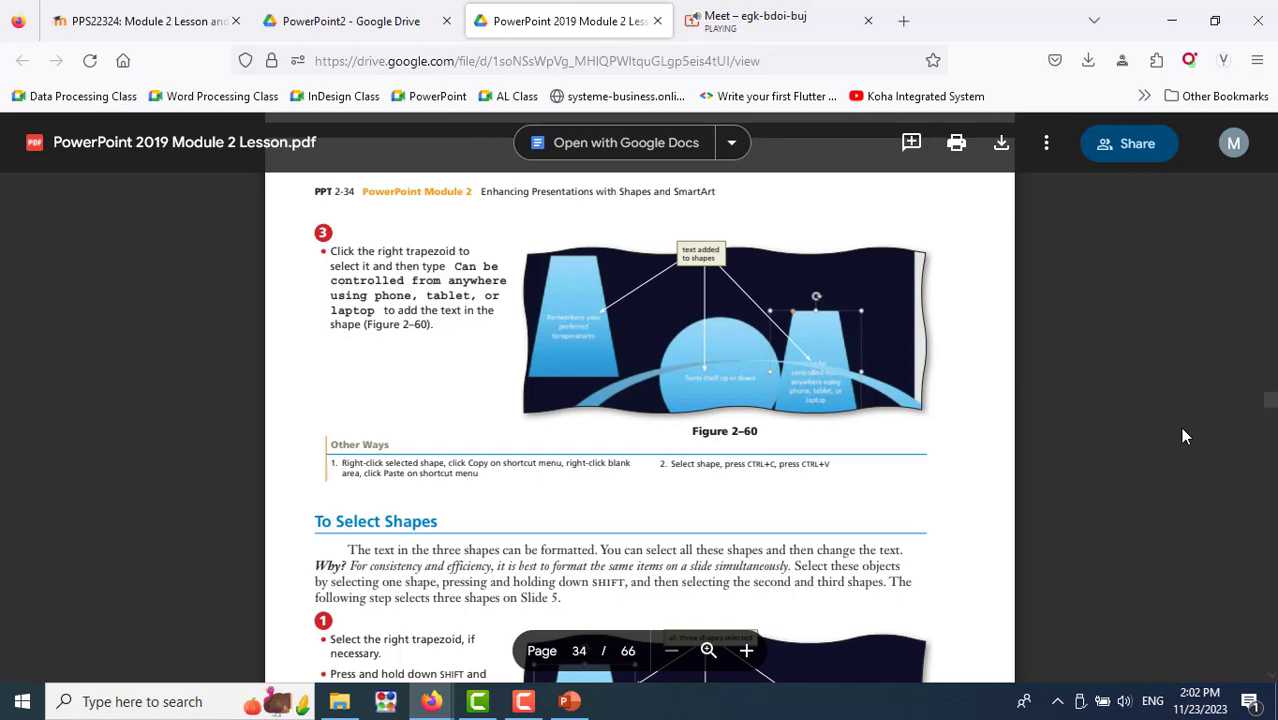
left_click(746, 651)
left_click(746, 651)
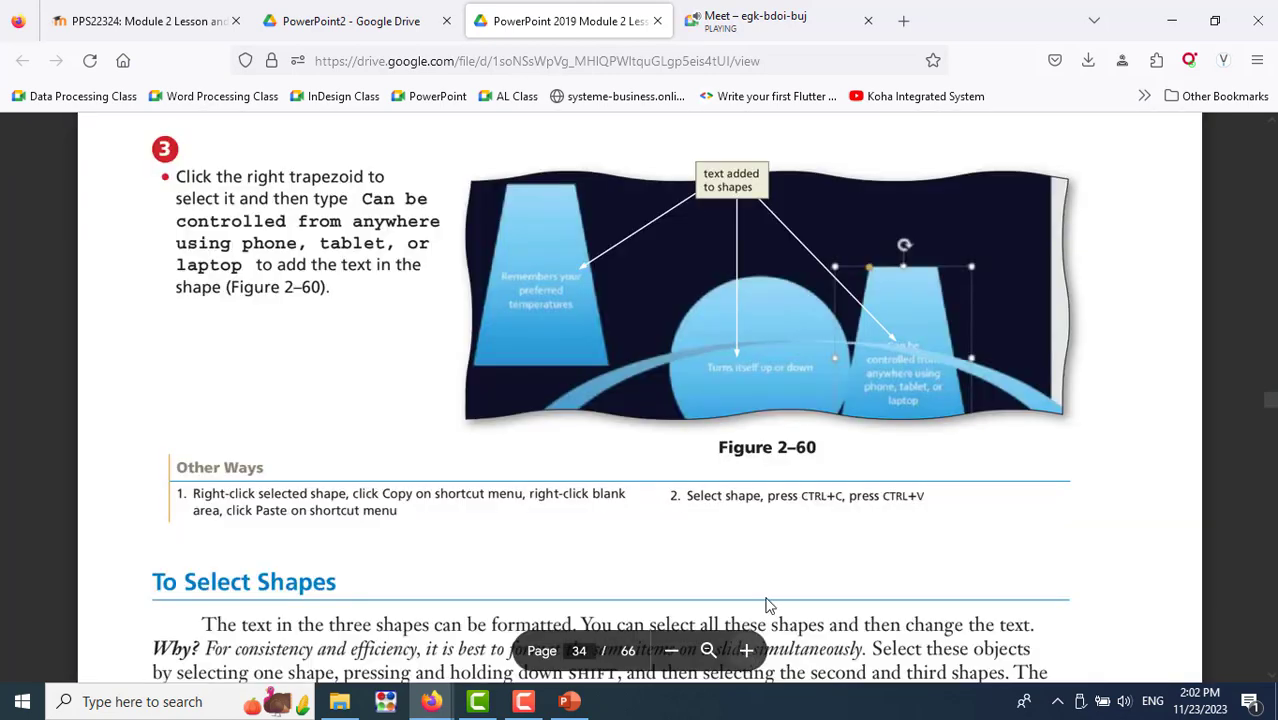
Type 'Can be controlled from anywhere using phone, tablet, or laptop' into the right trapezoid
key("alt+Tab")
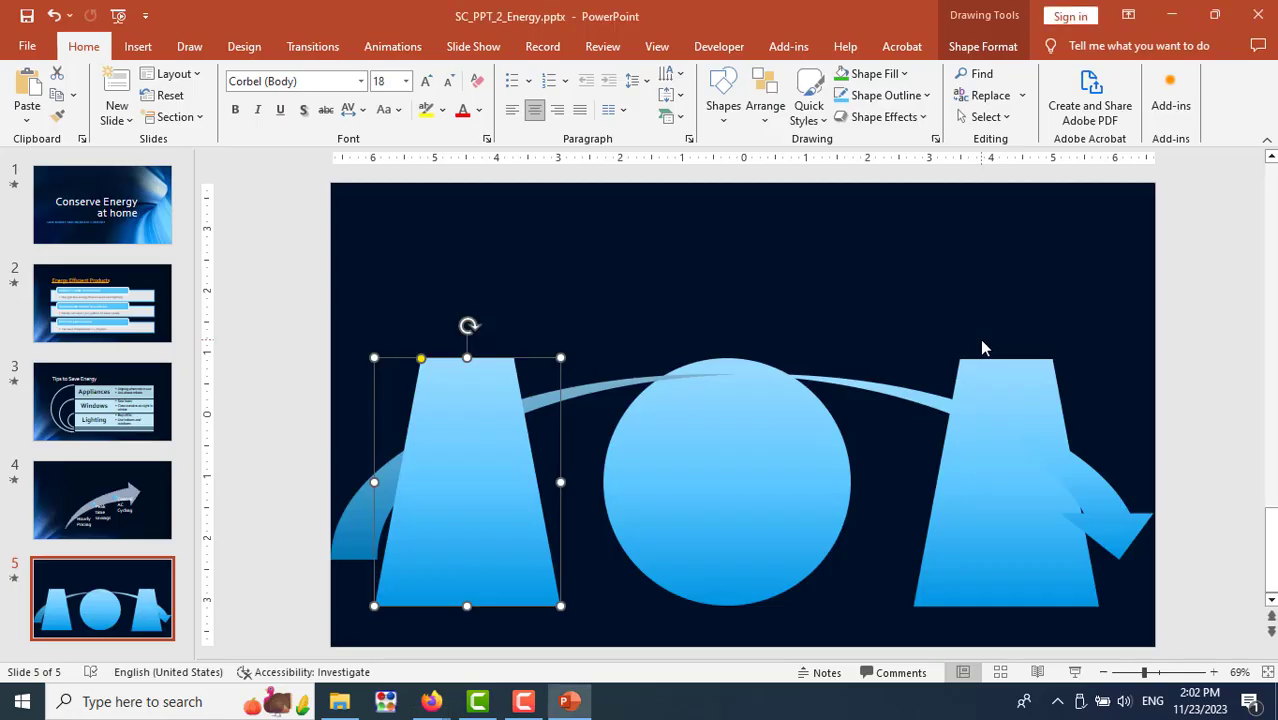
left_click(998, 514)
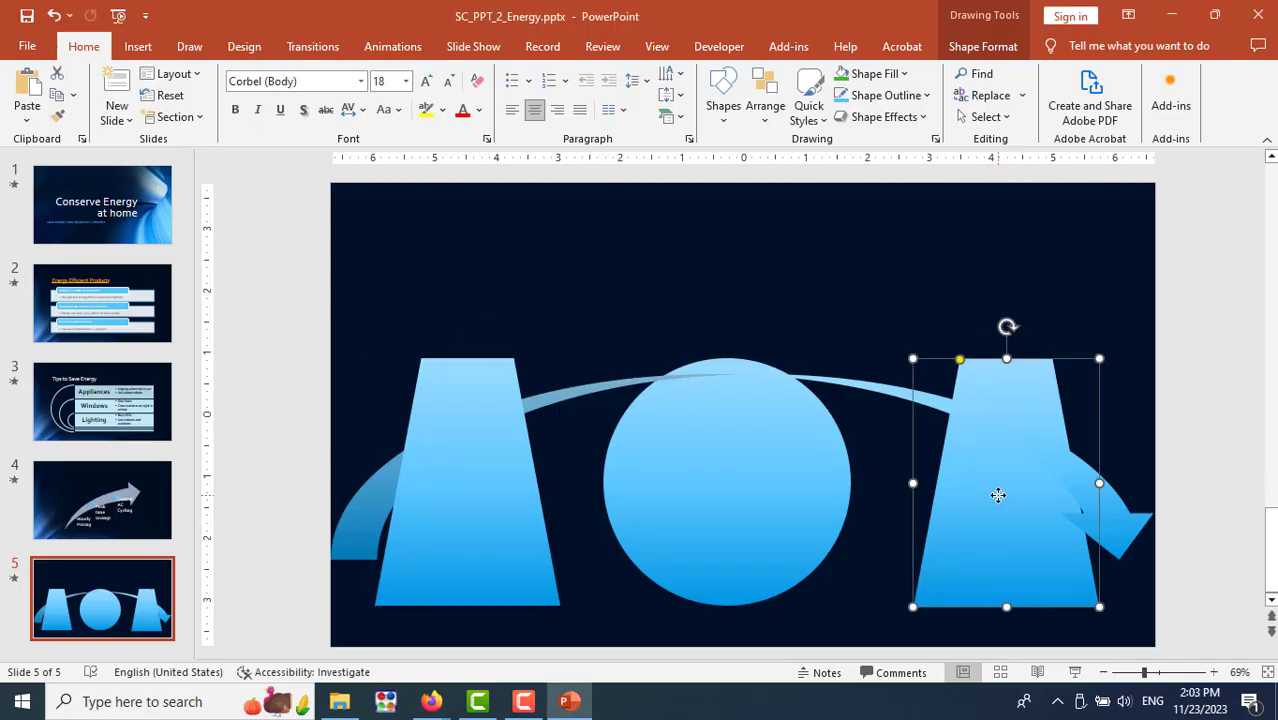
right_click(997, 495)
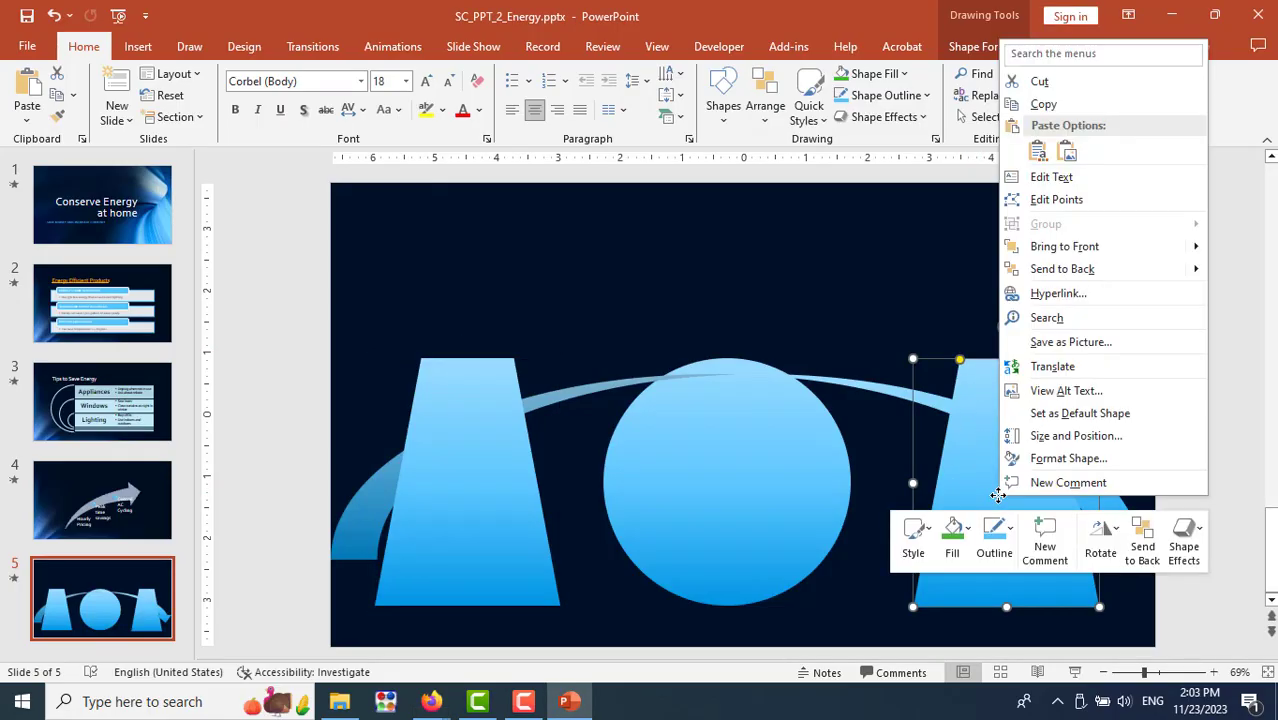
left_click(1079, 177)
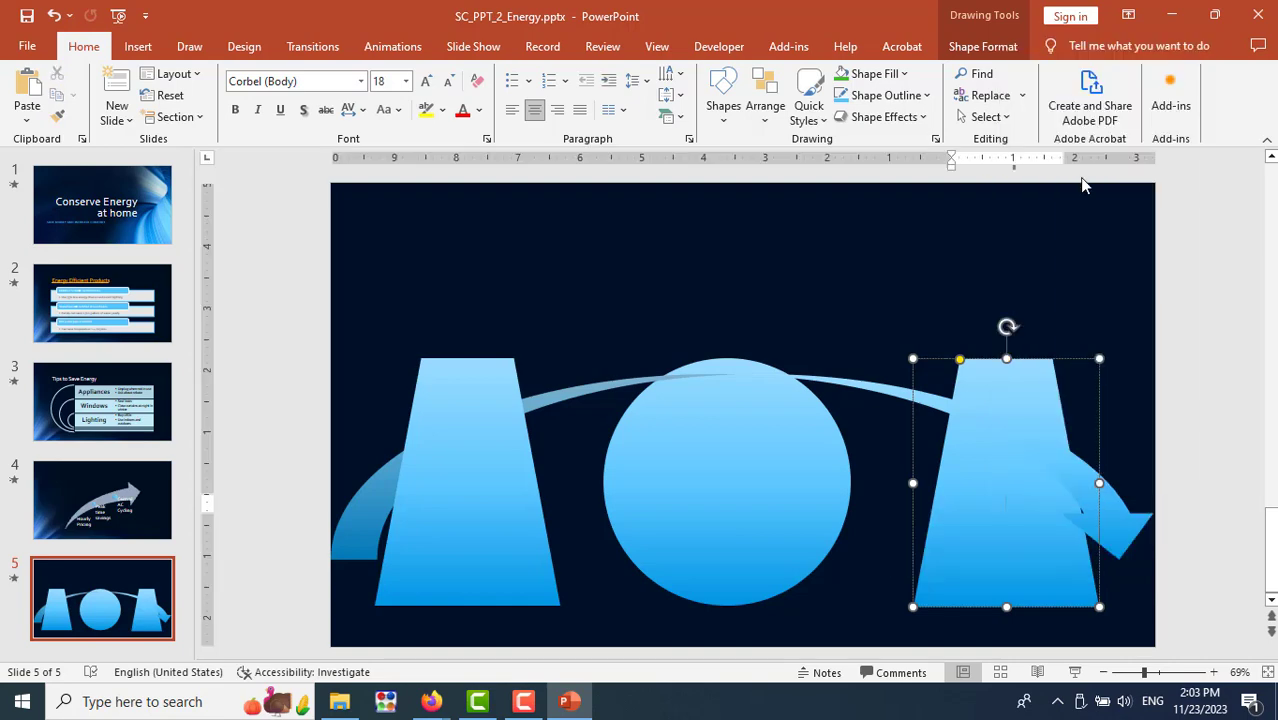
type("Can be")
type(" controlled")
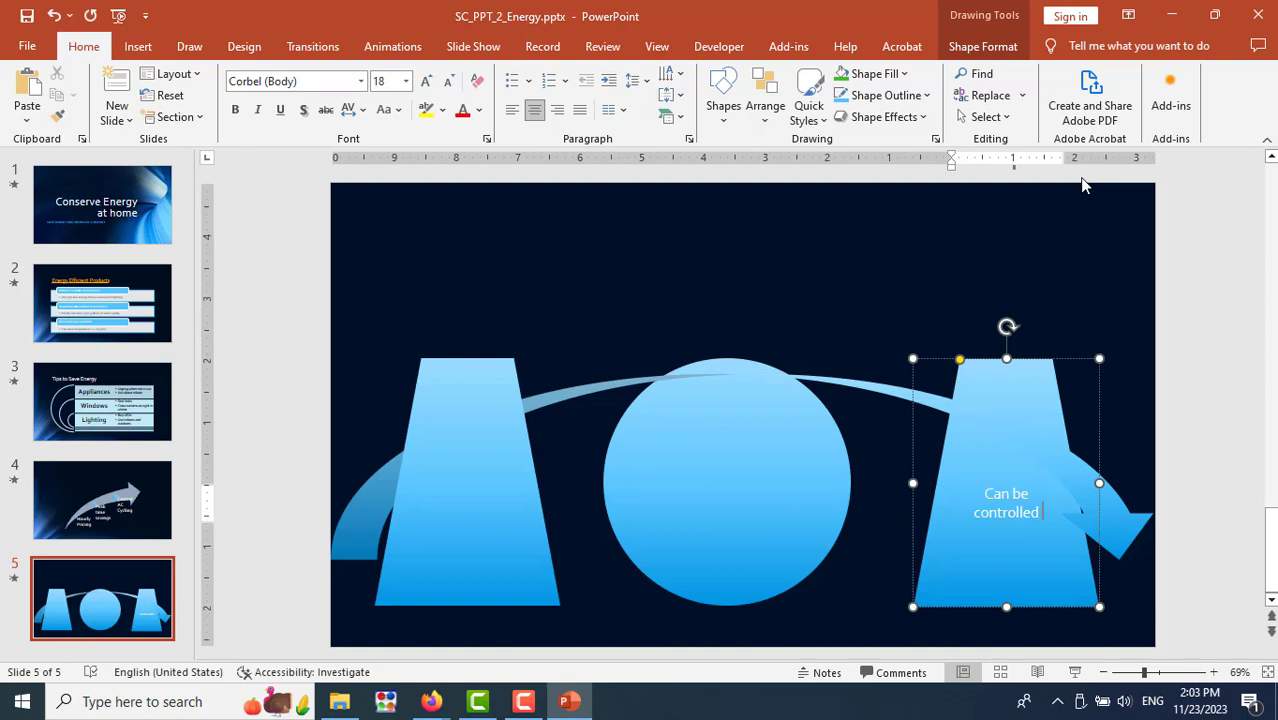
type(" by")
key("alt+Tab")
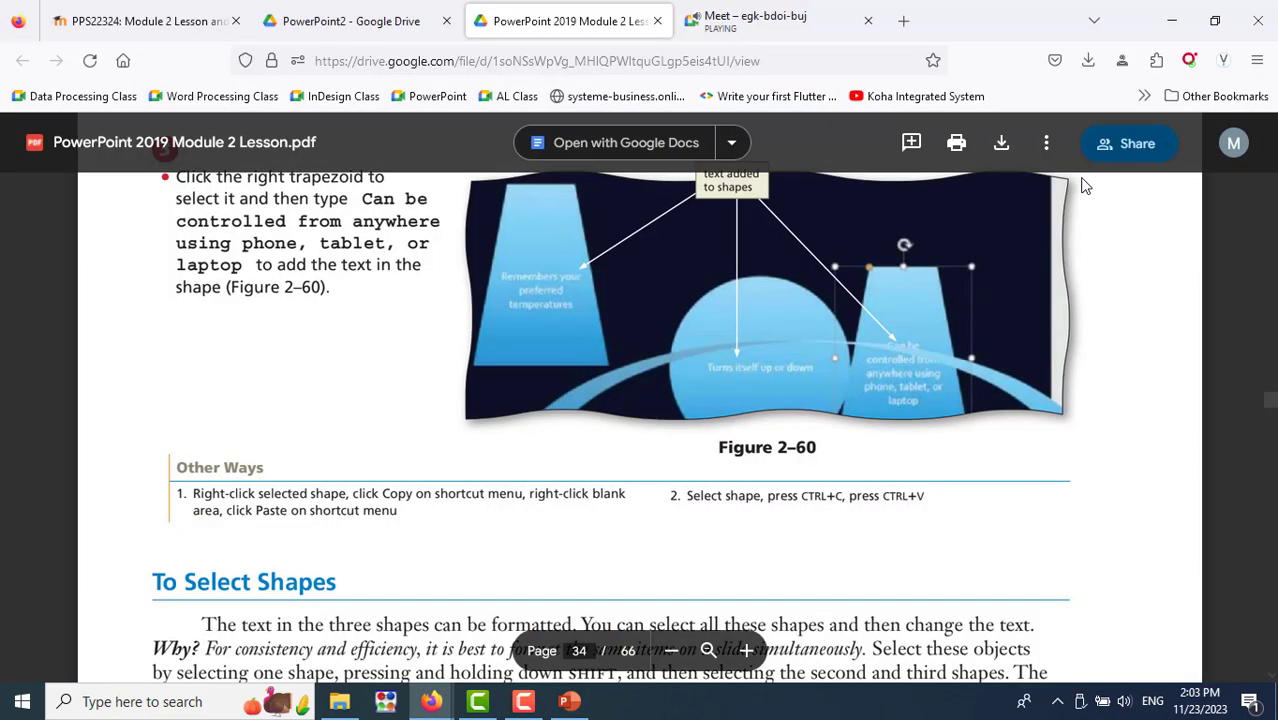
key("alt+Tab")
key("BackSpace")
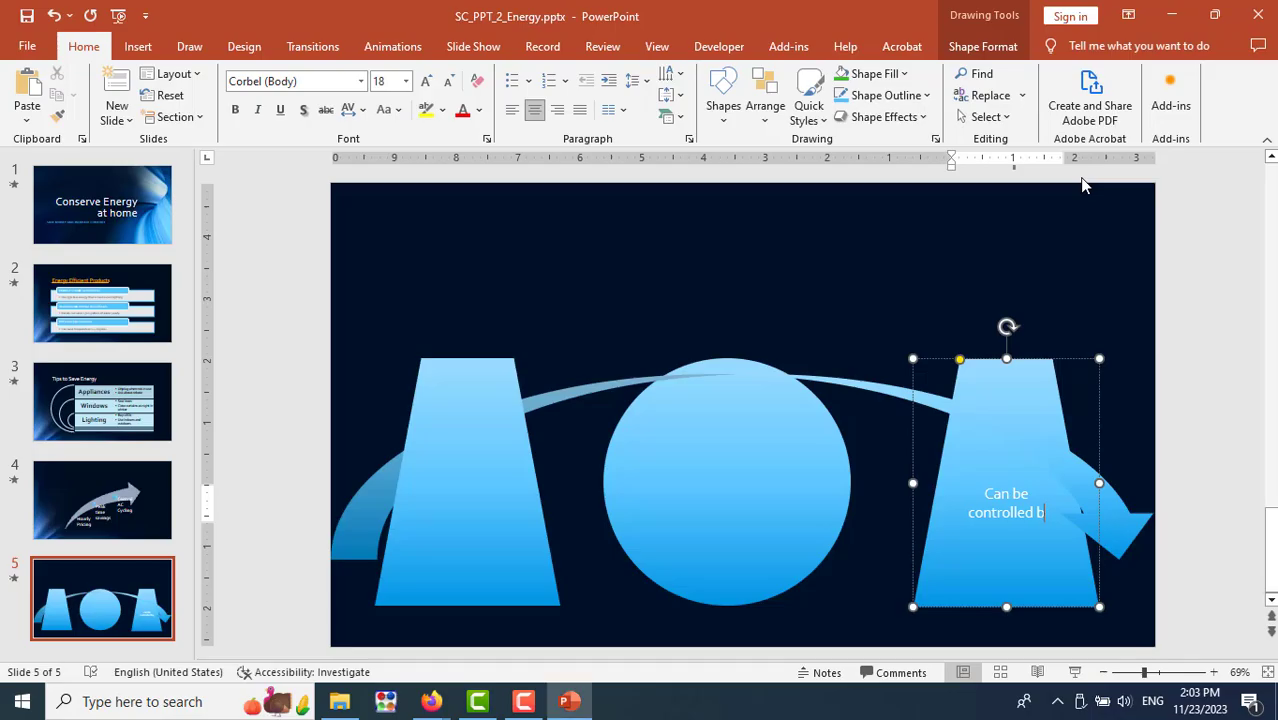
key("BackSpace")
type("from any")
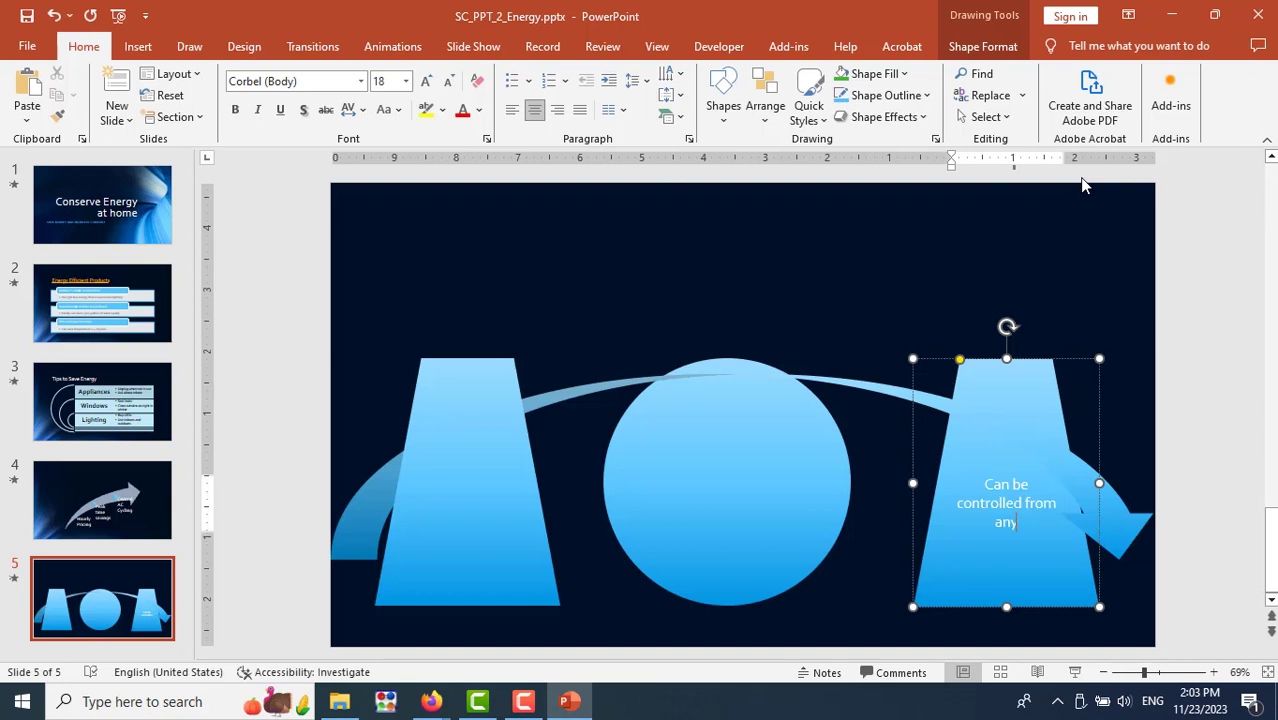
type("where")
key("alt+Tab")
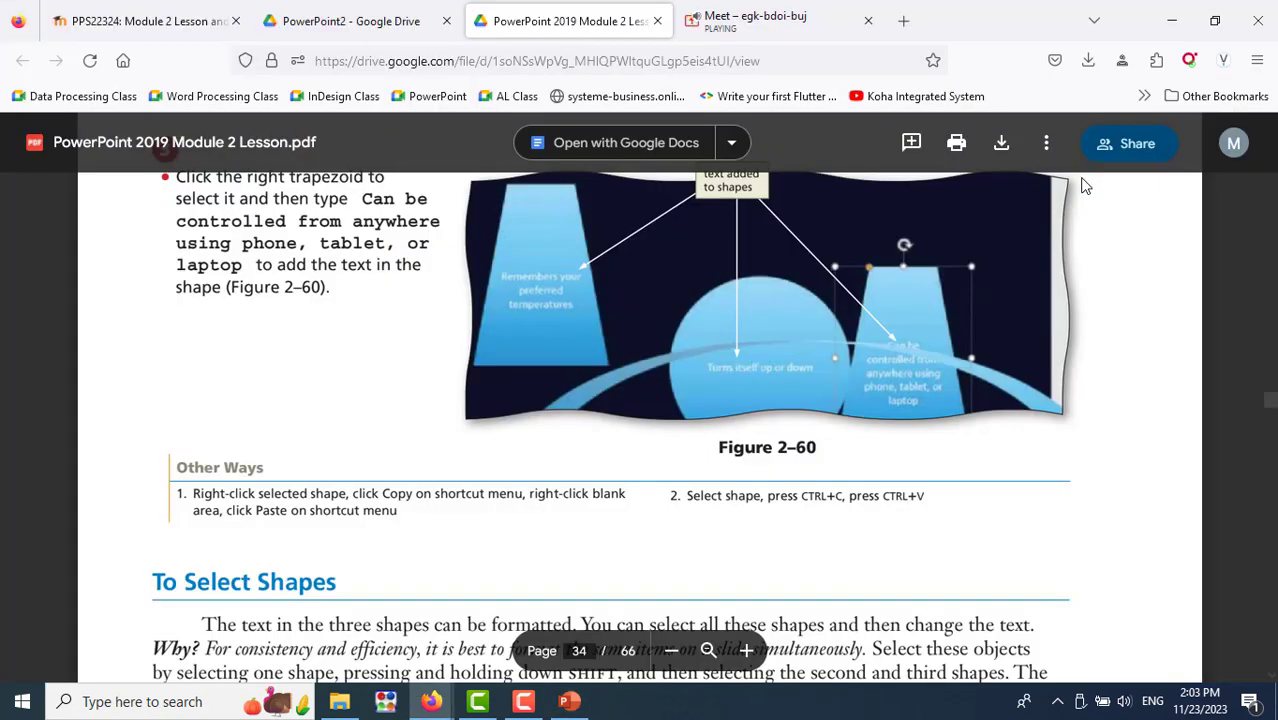
key("alt+Tab")
type("using ph")
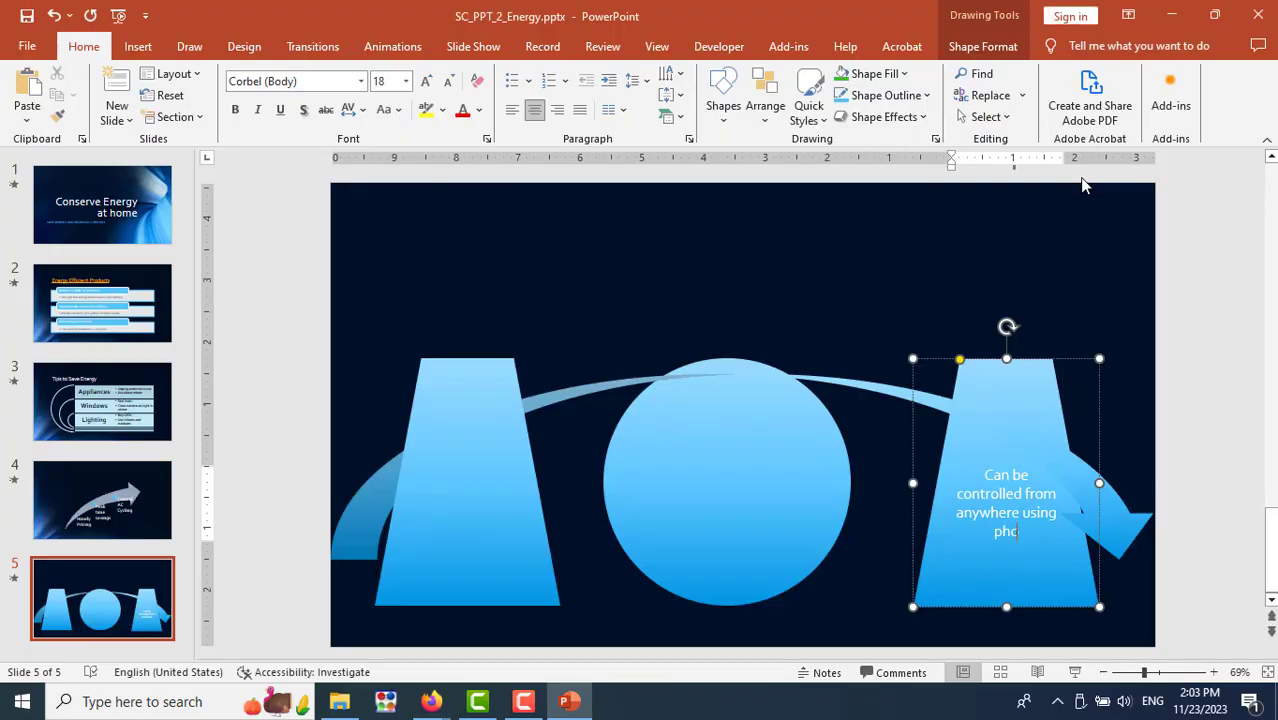
type("one, tablet")
type(", or ")
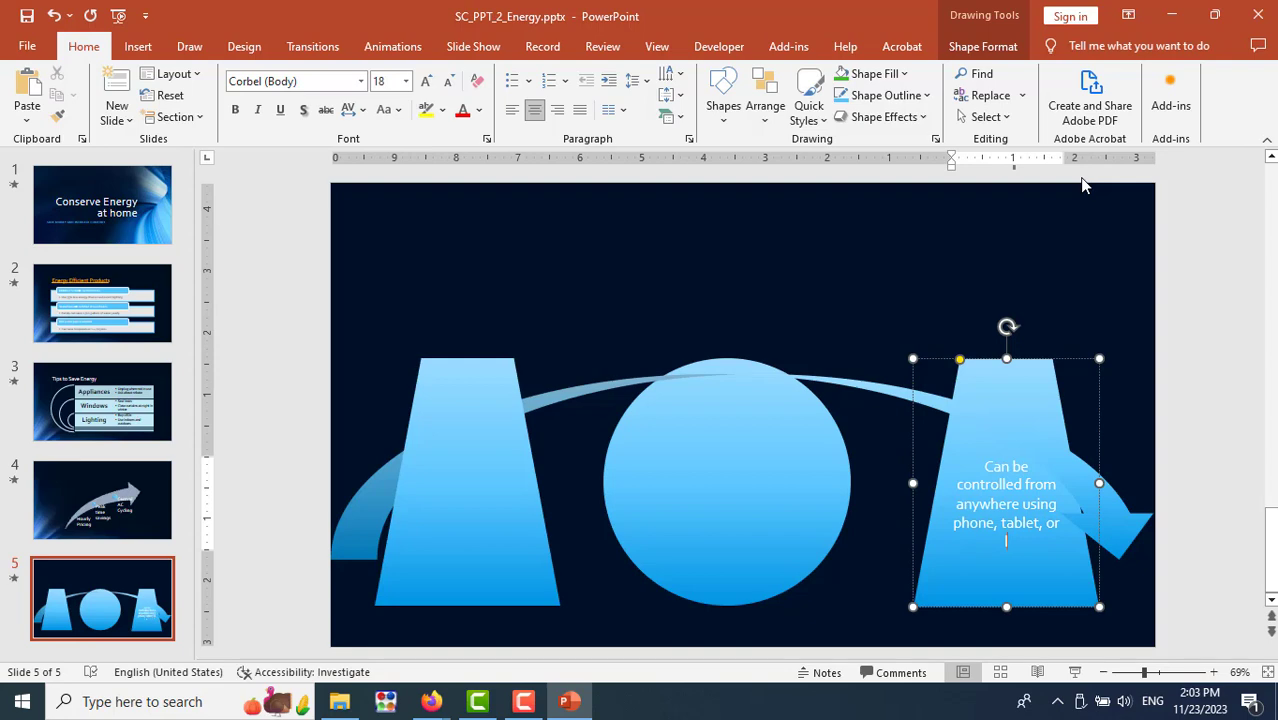
type("op")
Check the lesson PDF's next instructions, then return to slide 5
key("alt+Tab")
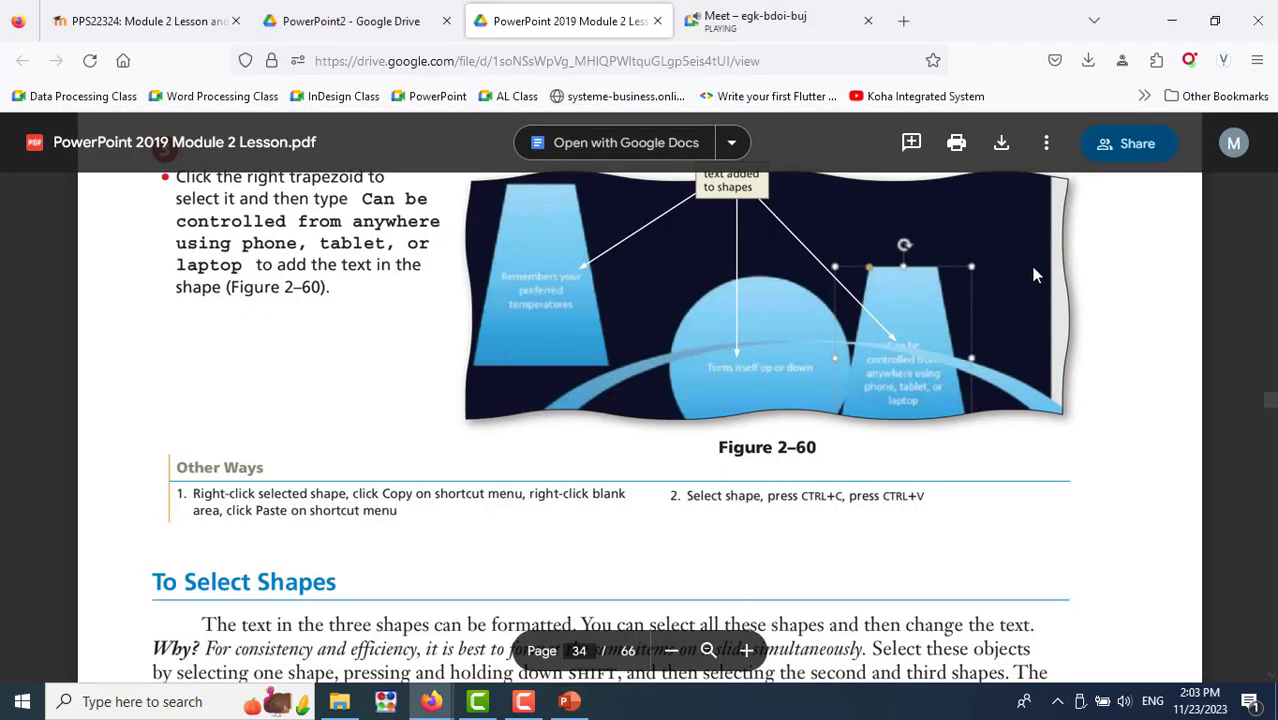
scroll(960, 397, "down", 3)
scroll(960, 397, "down", 4)
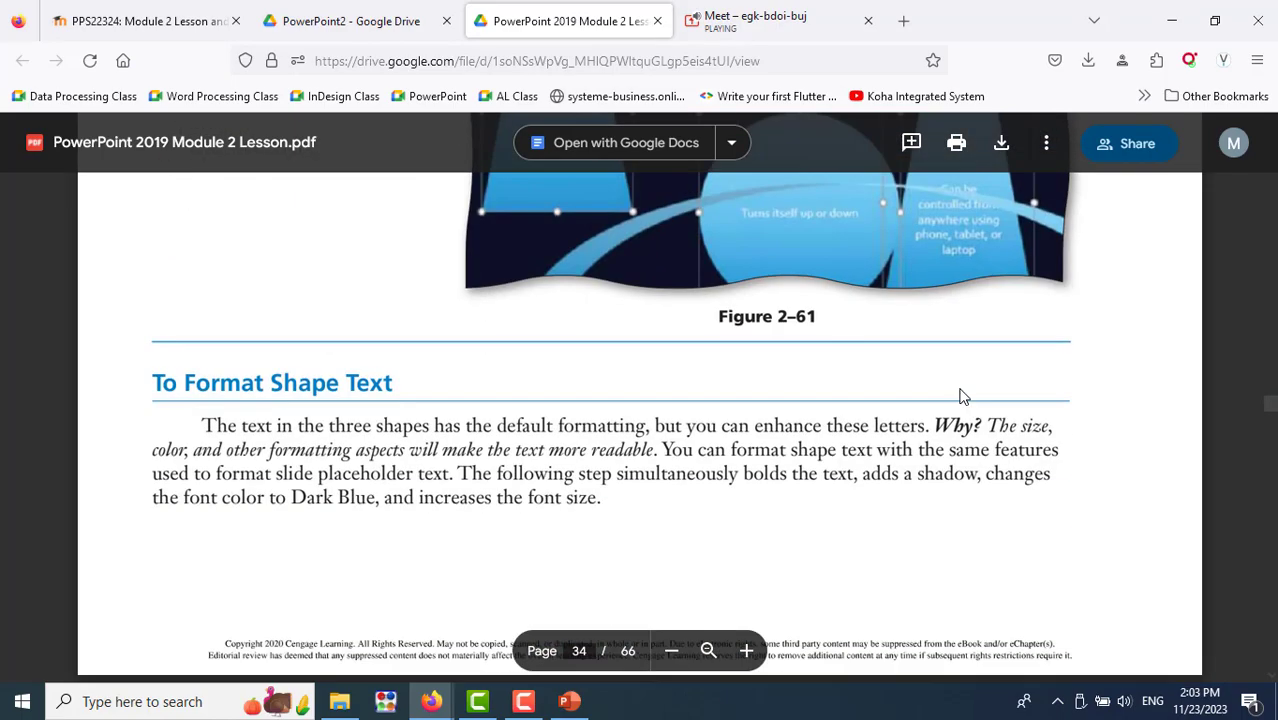
scroll(960, 397, "up", 3)
scroll(960, 397, "up", 4)
scroll(960, 397, "up", 2)
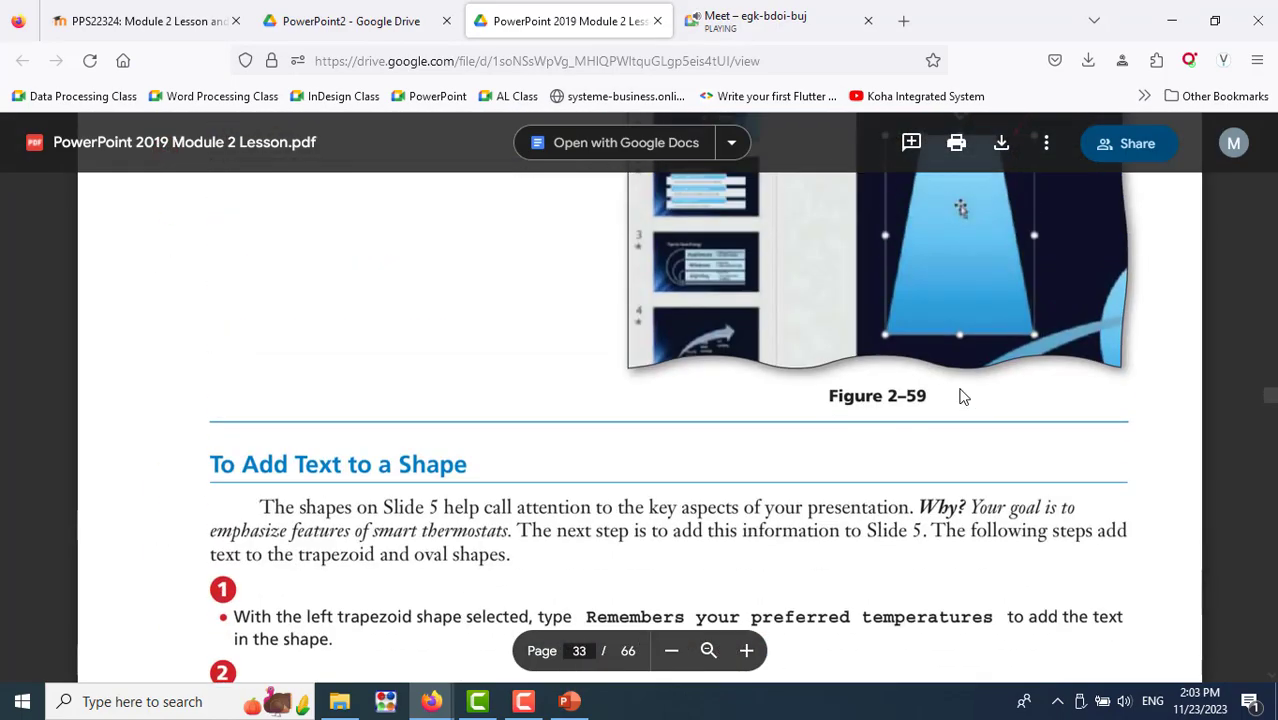
scroll(960, 397, "down", 2)
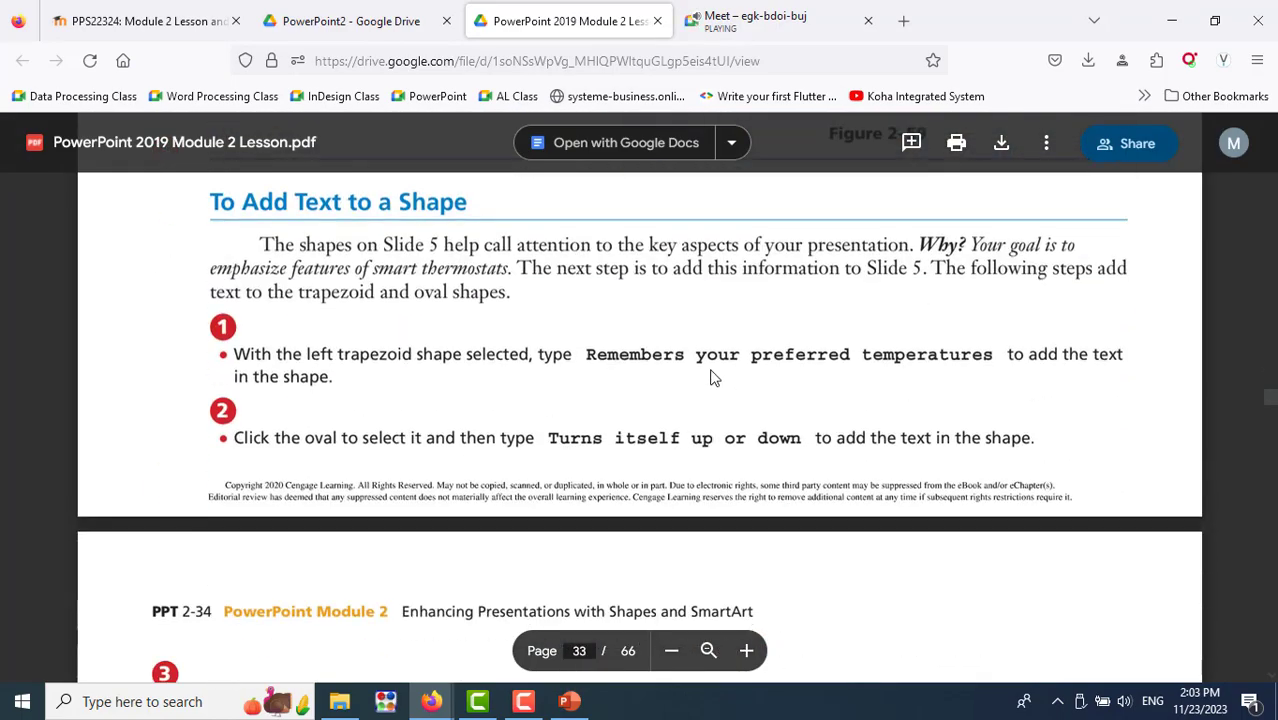
key("alt+Tab")
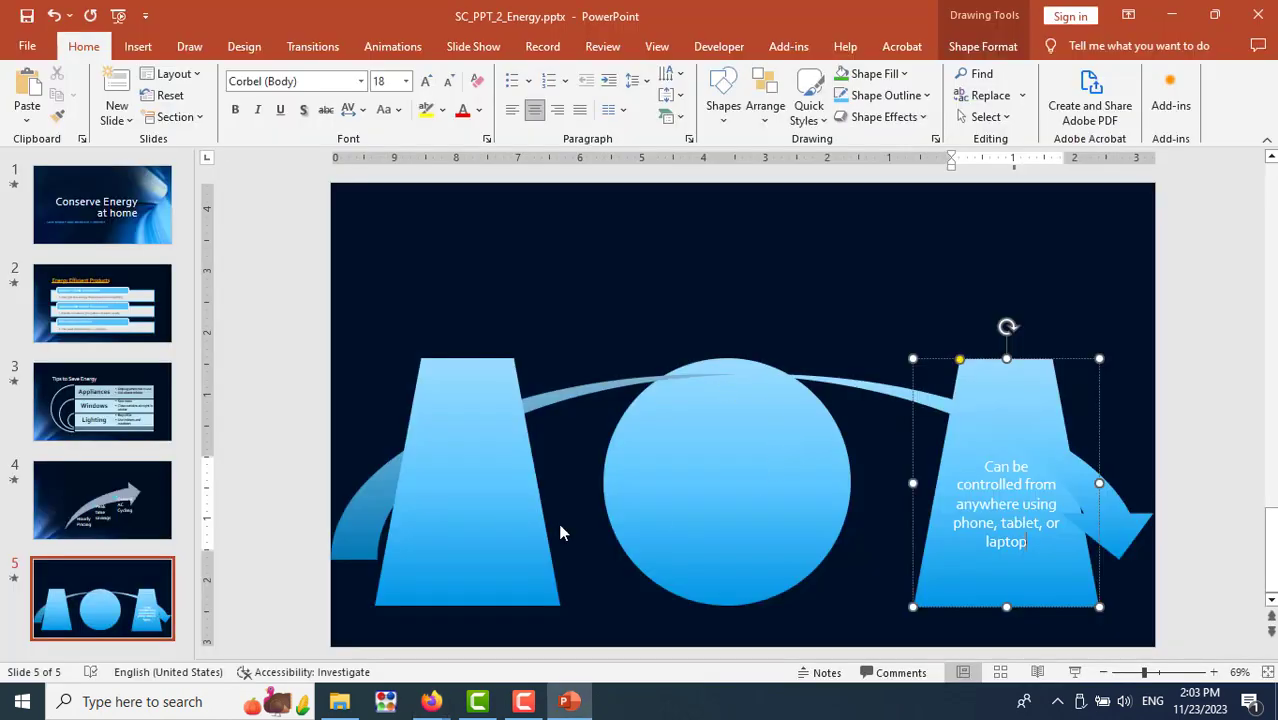
Use Edit Text to type 'Remembers your preferred temperatures' into the left trapezoid
right_click(514, 517)
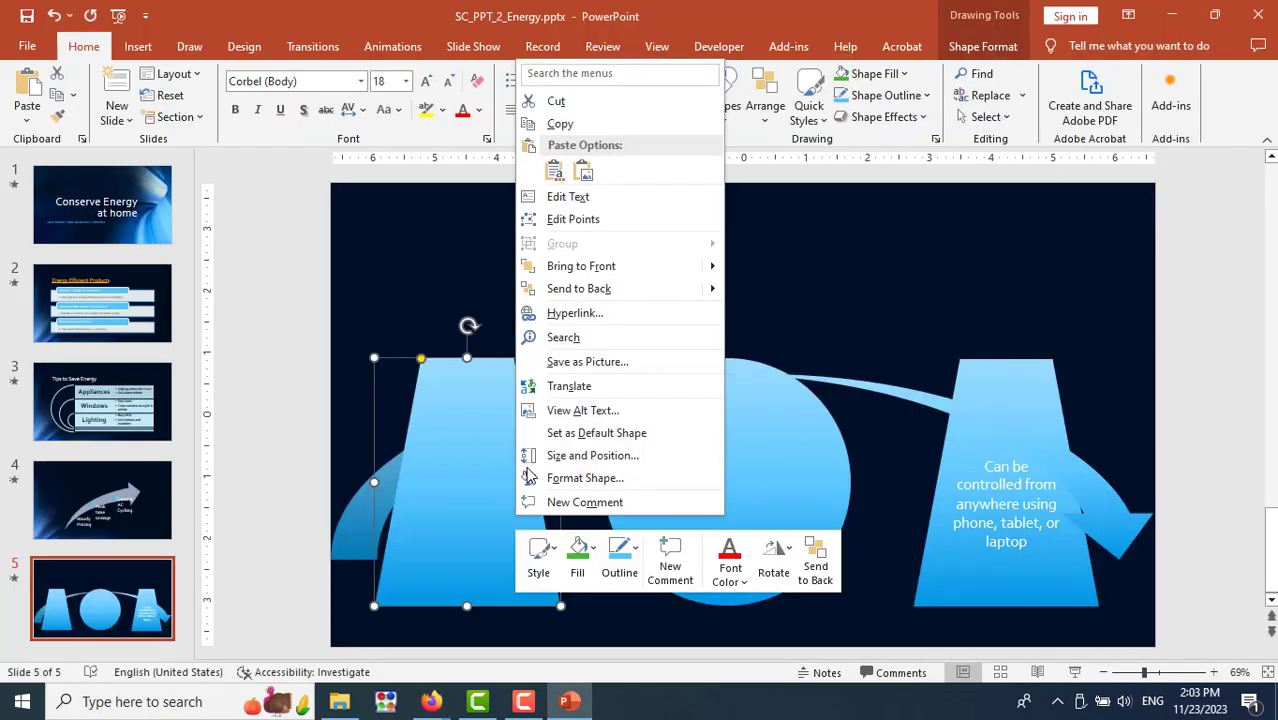
left_click(585, 198)
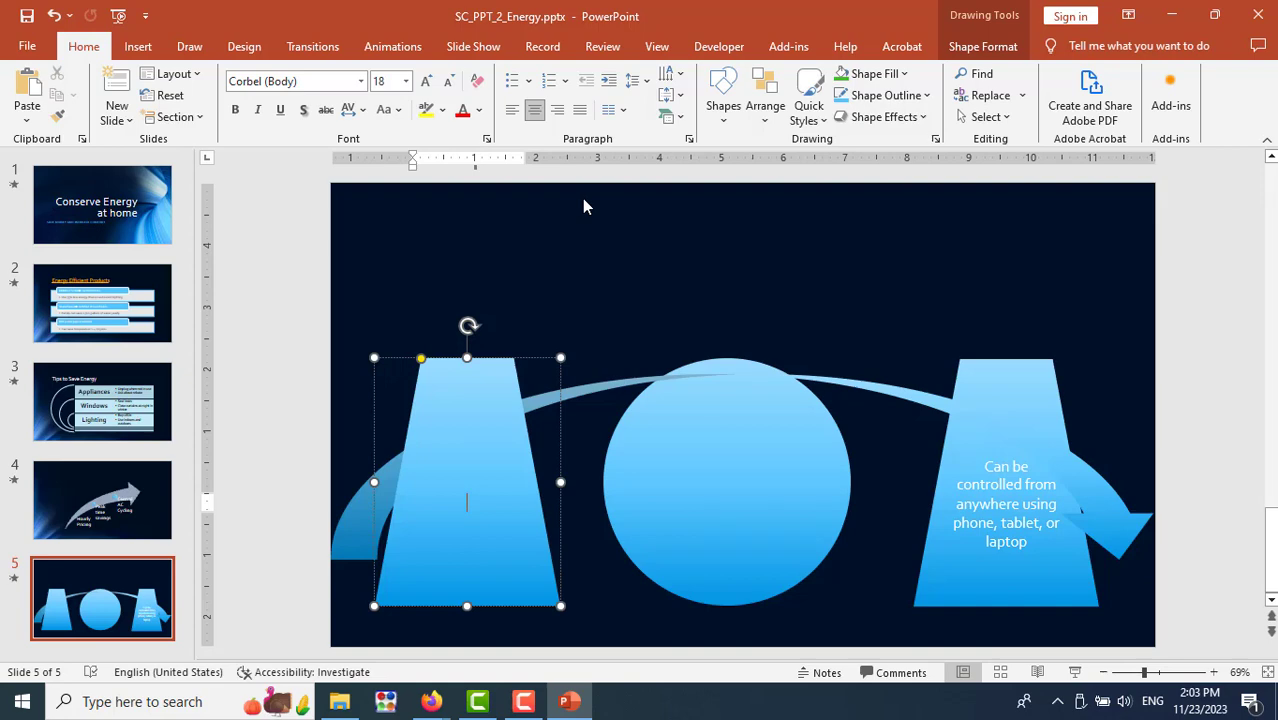
type("Remembe")
type("rs your prefe")
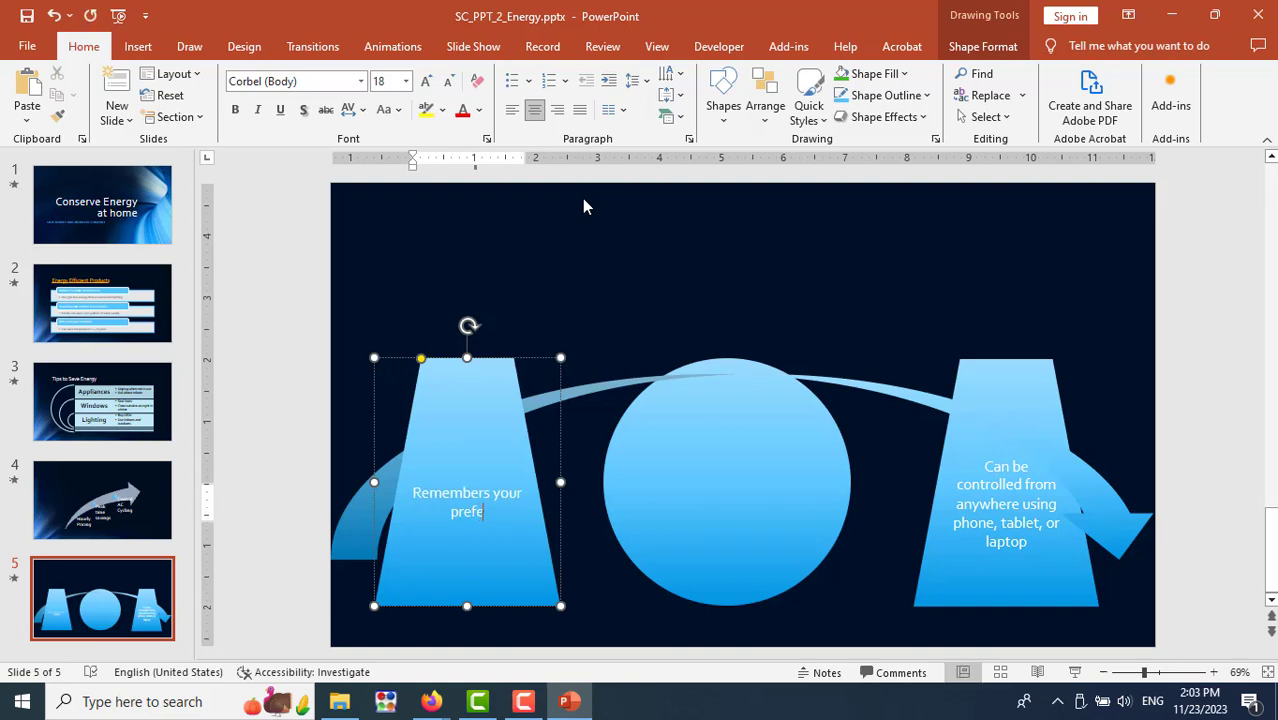
type("rred temp")
type("eratures")
key("alt+Tab")
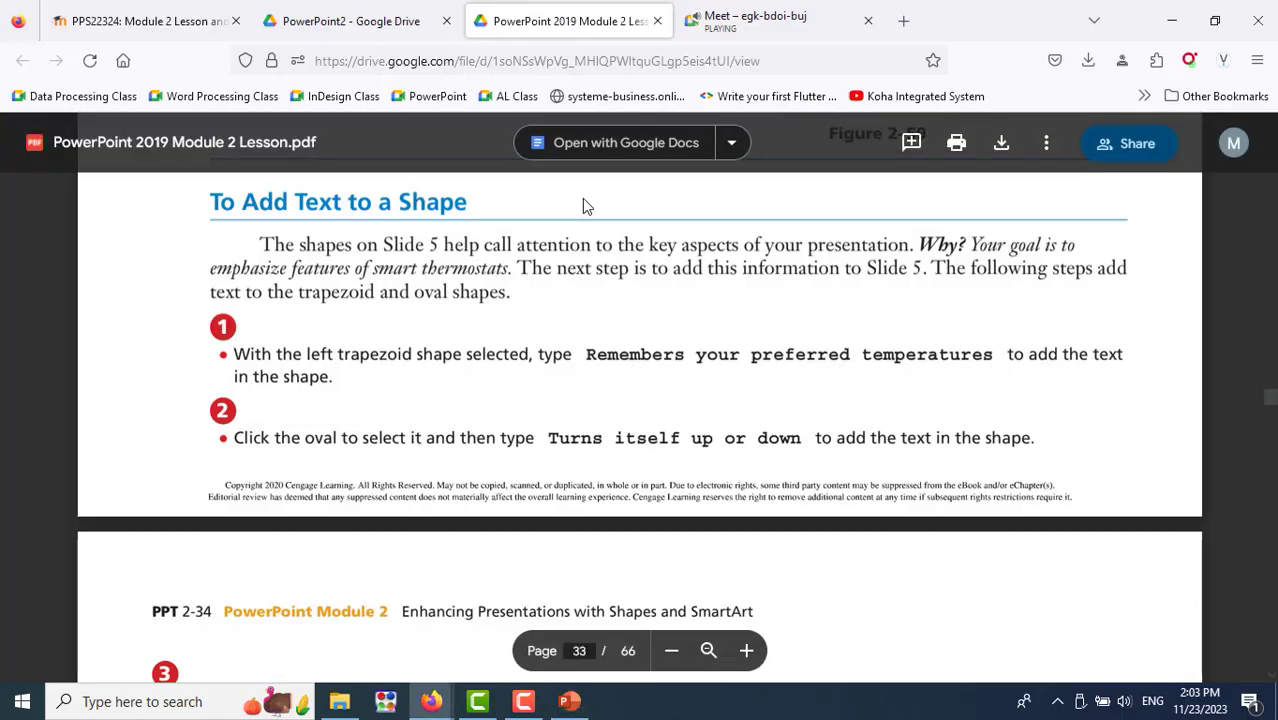
key("alt+Tab")
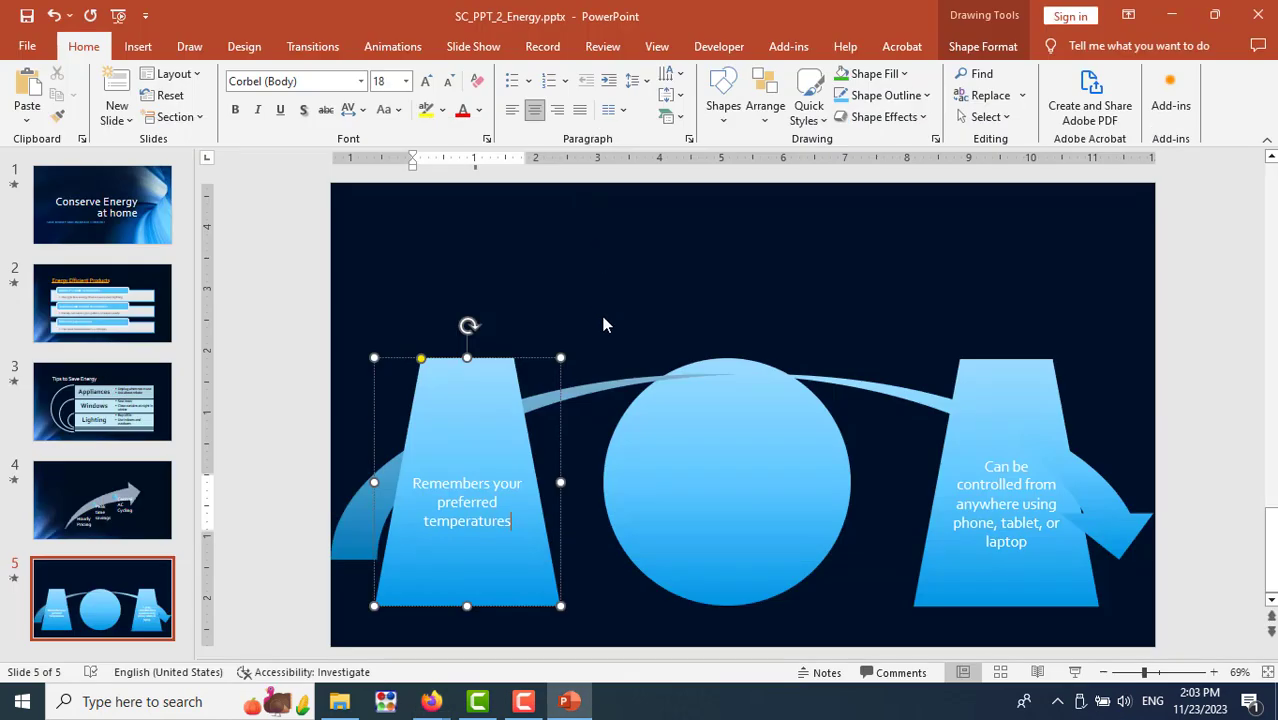
left_click(704, 440)
Use Edit Text to type 'Turns itself up or down' inside the circle
right_click(704, 437)
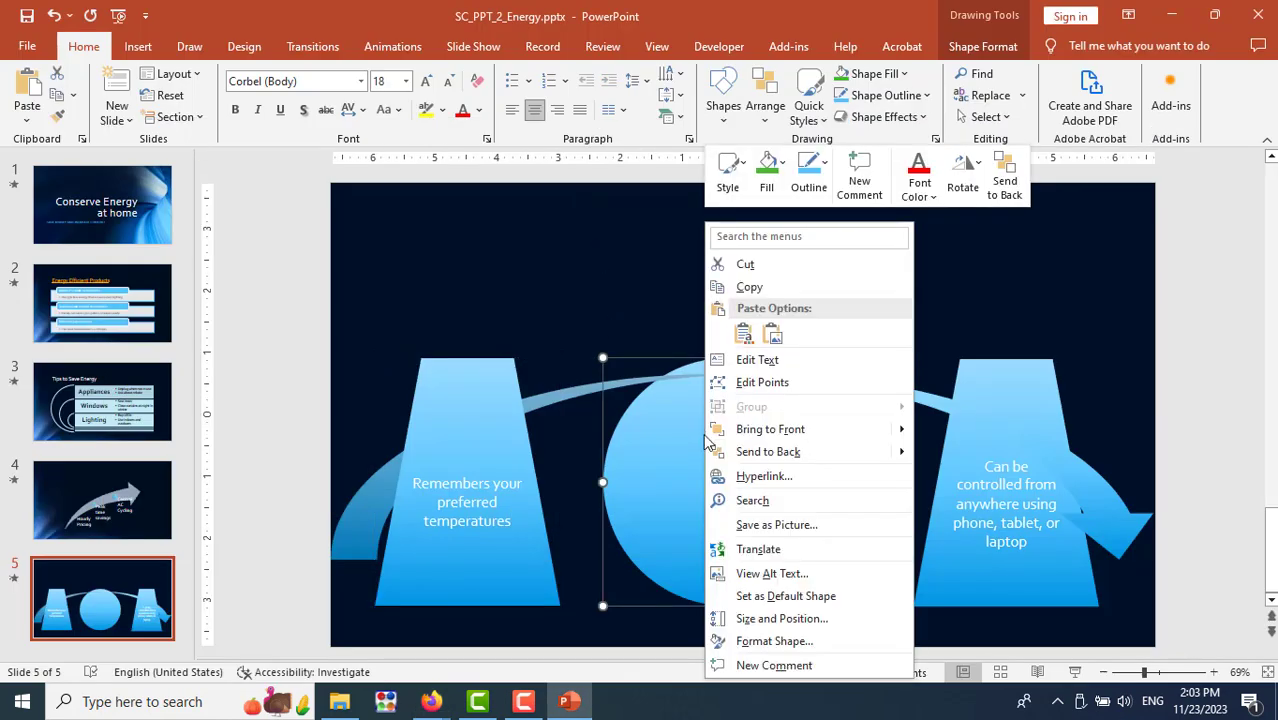
left_click(760, 365)
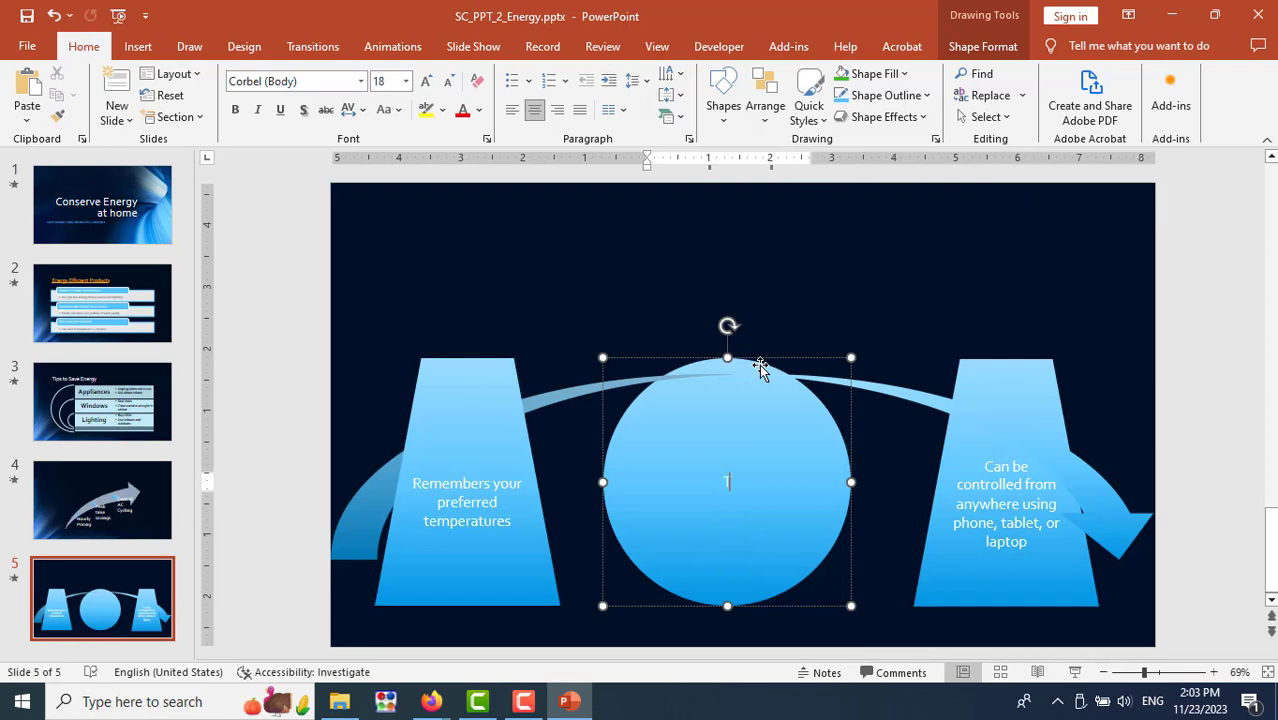
type("Turns")
key("alt+Tab")
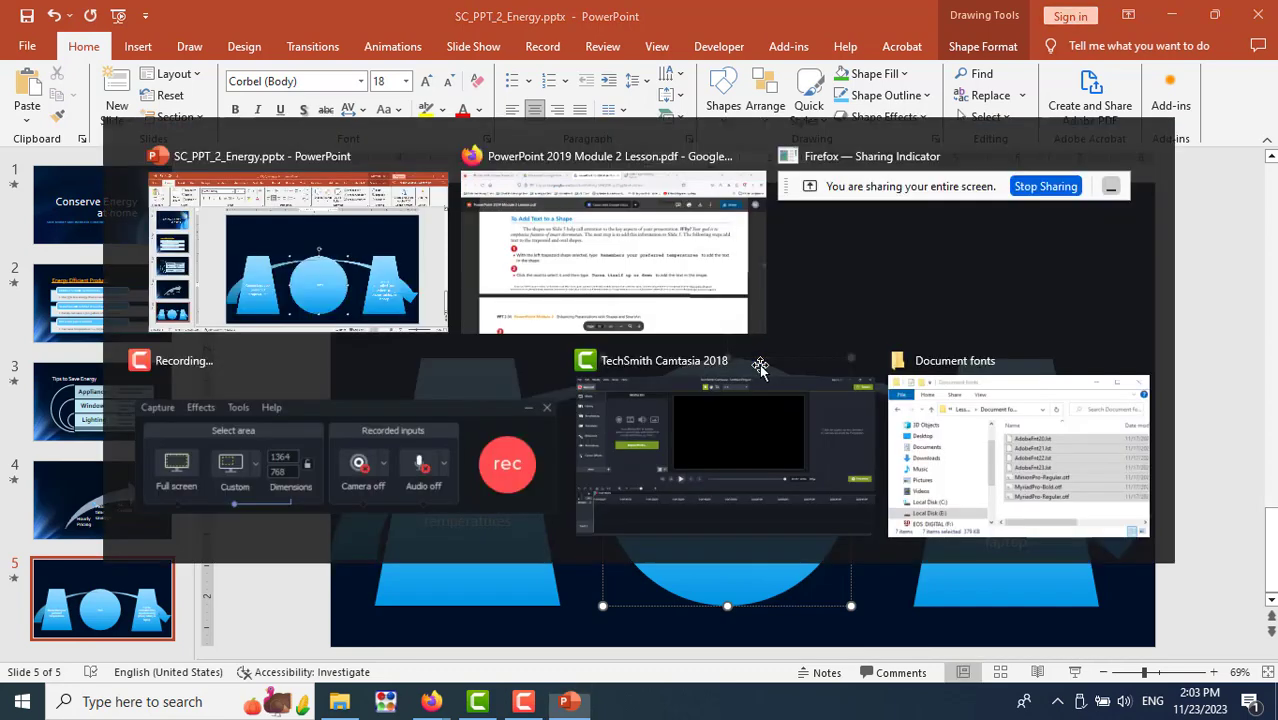
key("alt+Tab")
type("Turns its")
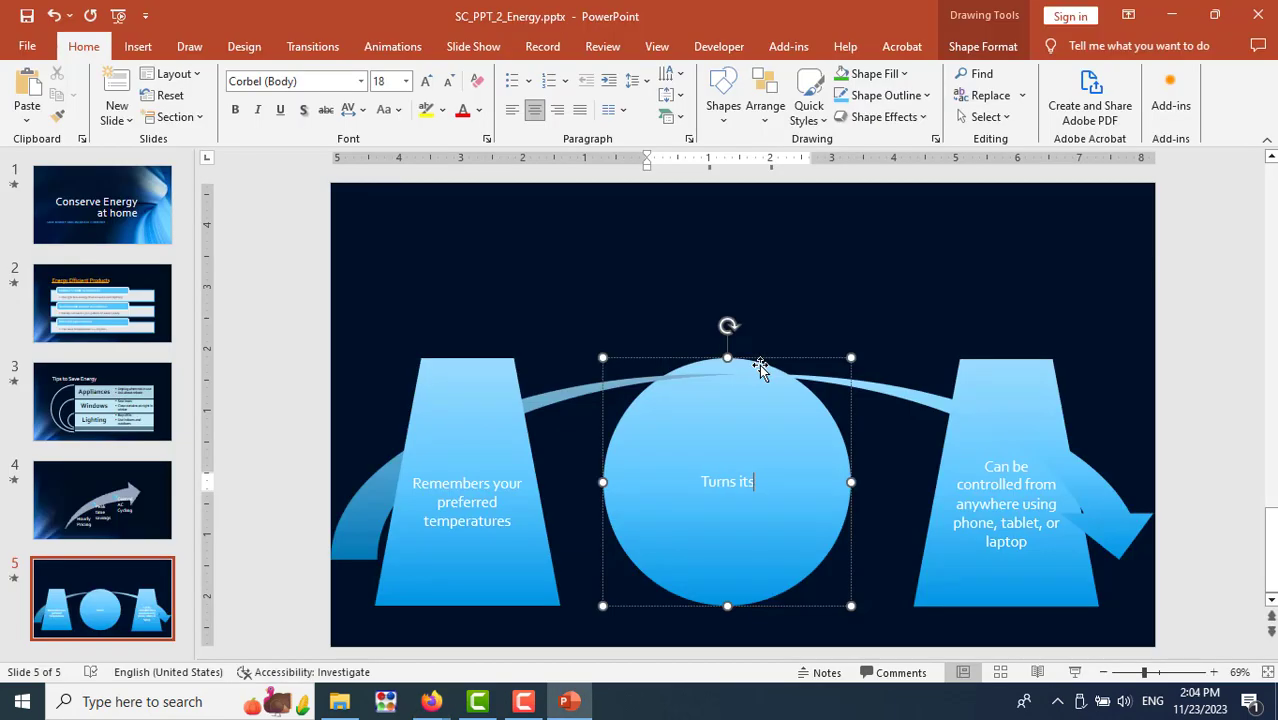
type("elf up or down")
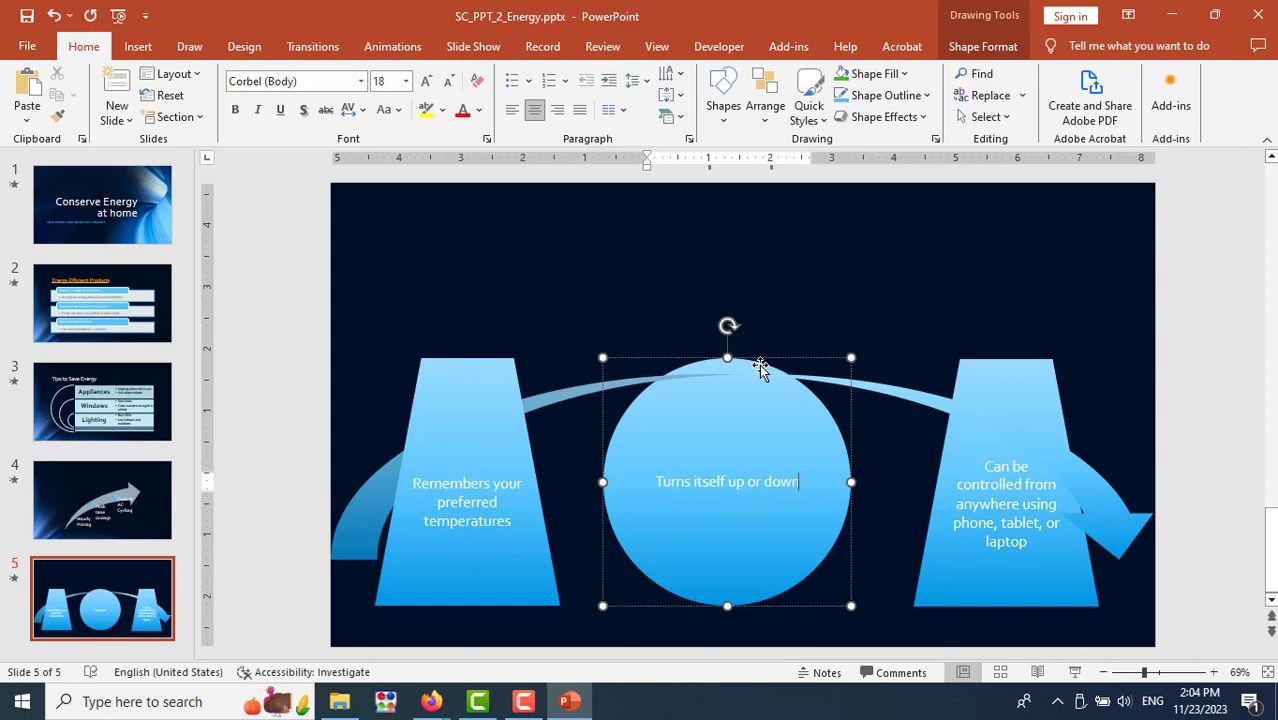
Read ahead in the lesson PDF, then select the left trapezoid on slide 5
key("alt+Tab")
scroll(760, 368, "down", 4)
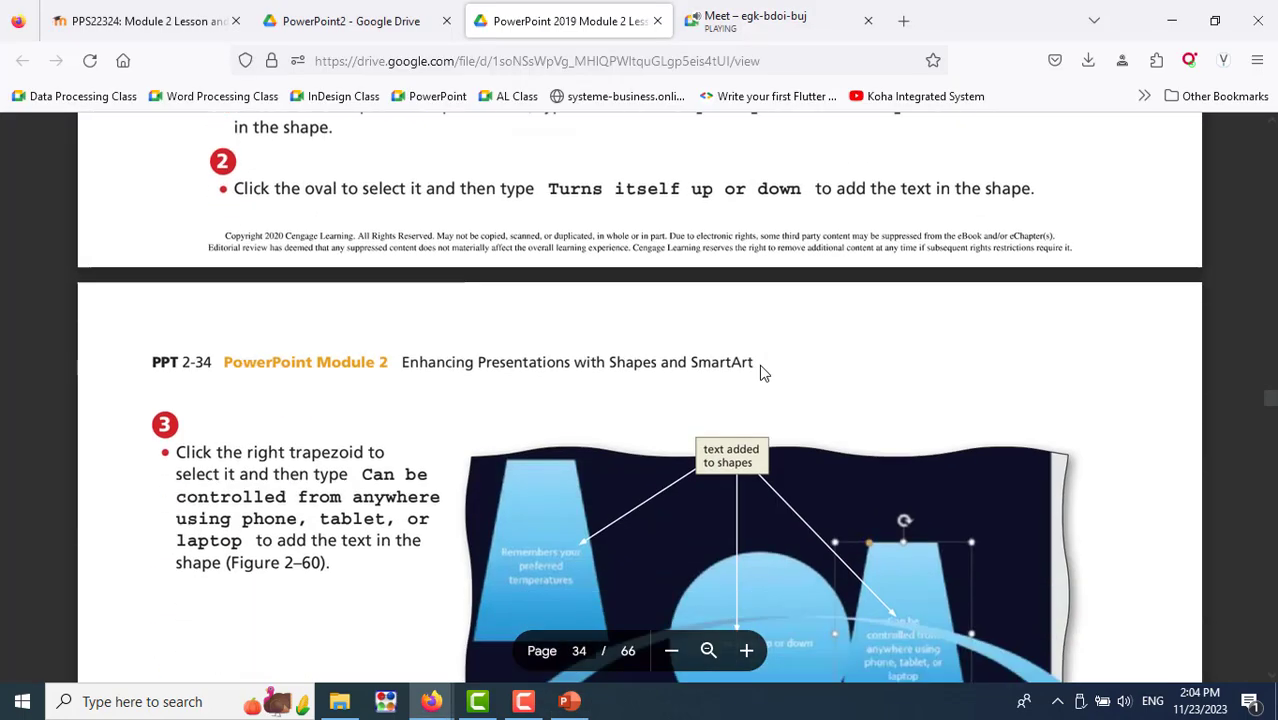
scroll(760, 368, "down", 1)
scroll(760, 372, "down", 2)
scroll(760, 372, "down", 1)
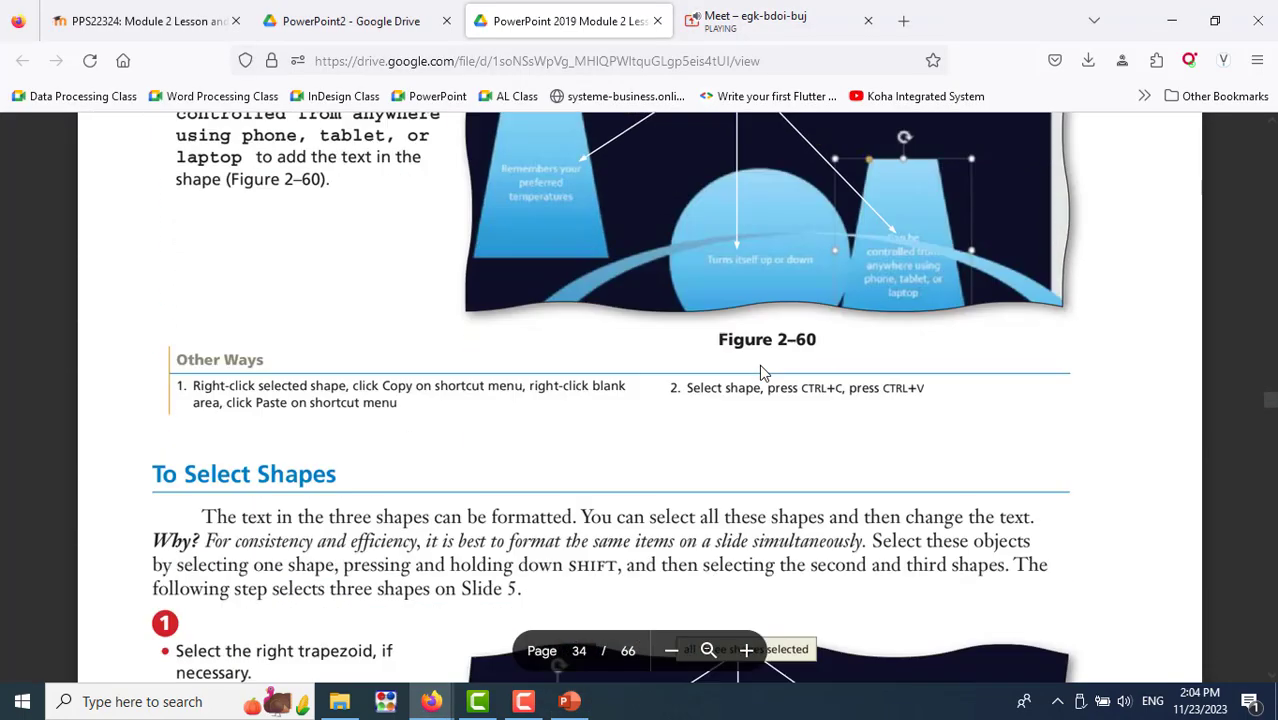
scroll(760, 372, "down", 3)
scroll(760, 372, "down", 2)
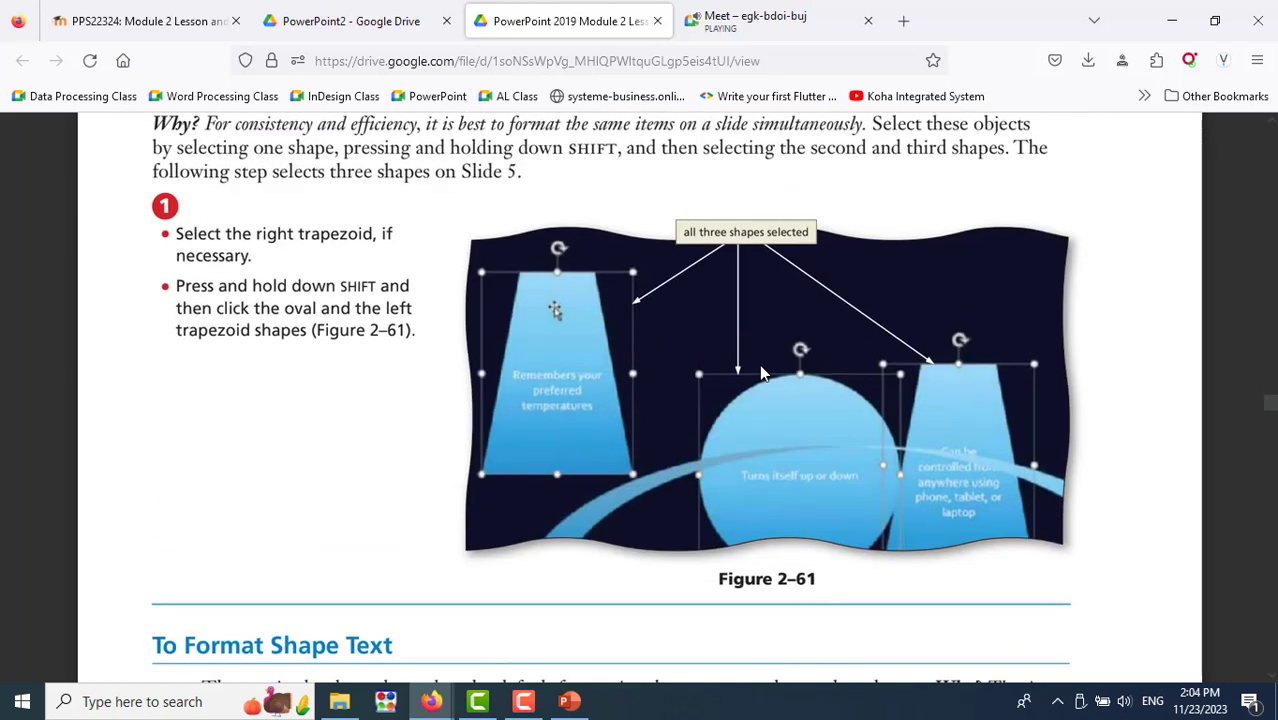
key("alt+Tab")
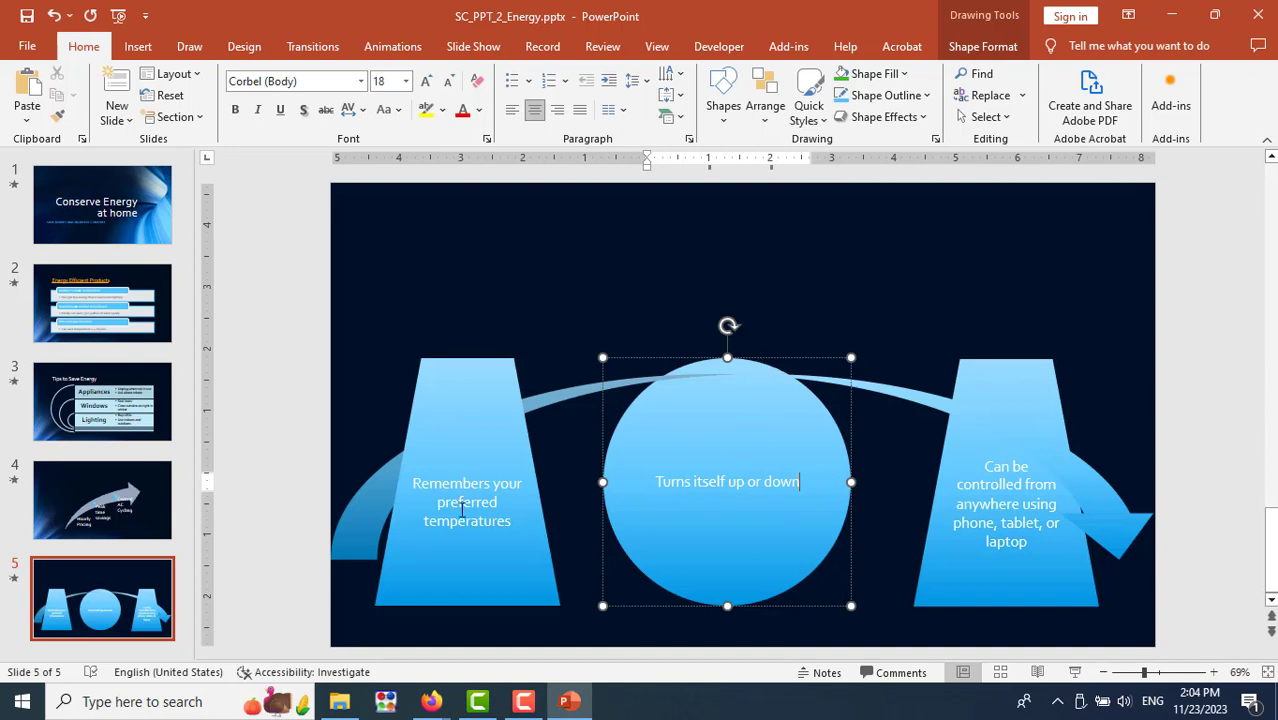
left_click(465, 424)
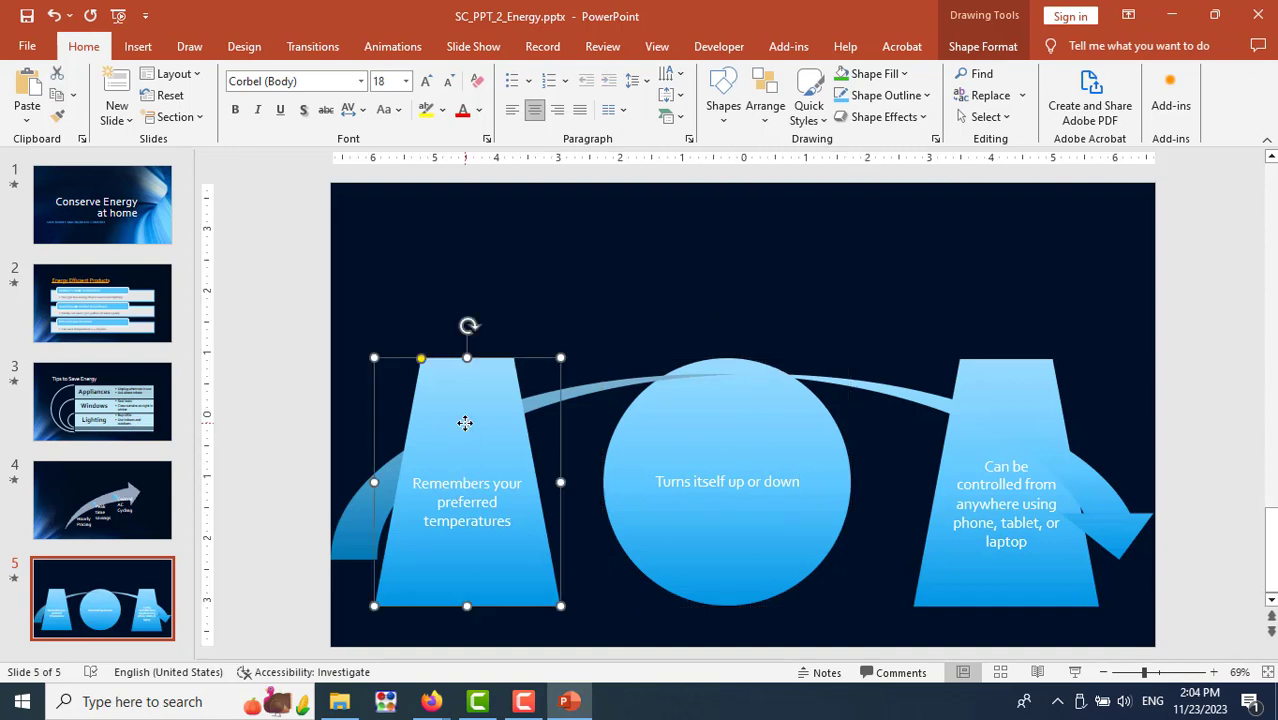
left_click(662, 436, "shift")
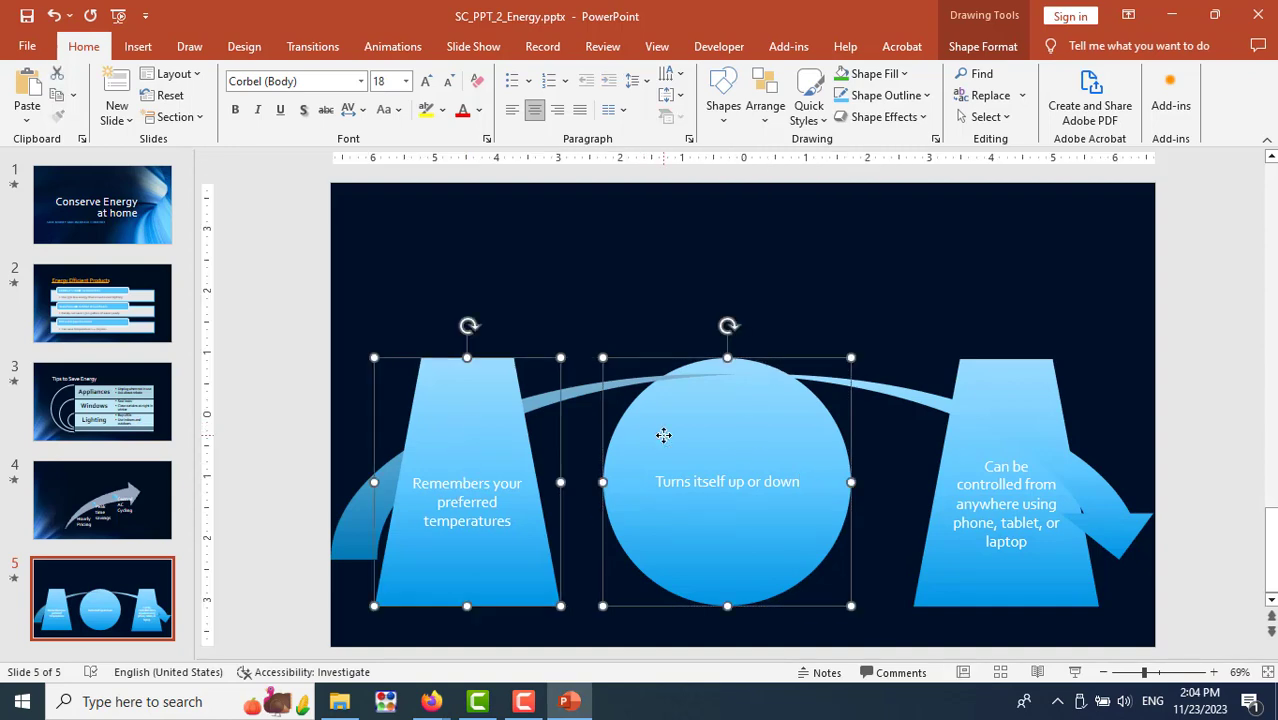
left_click(1008, 392, "shift")
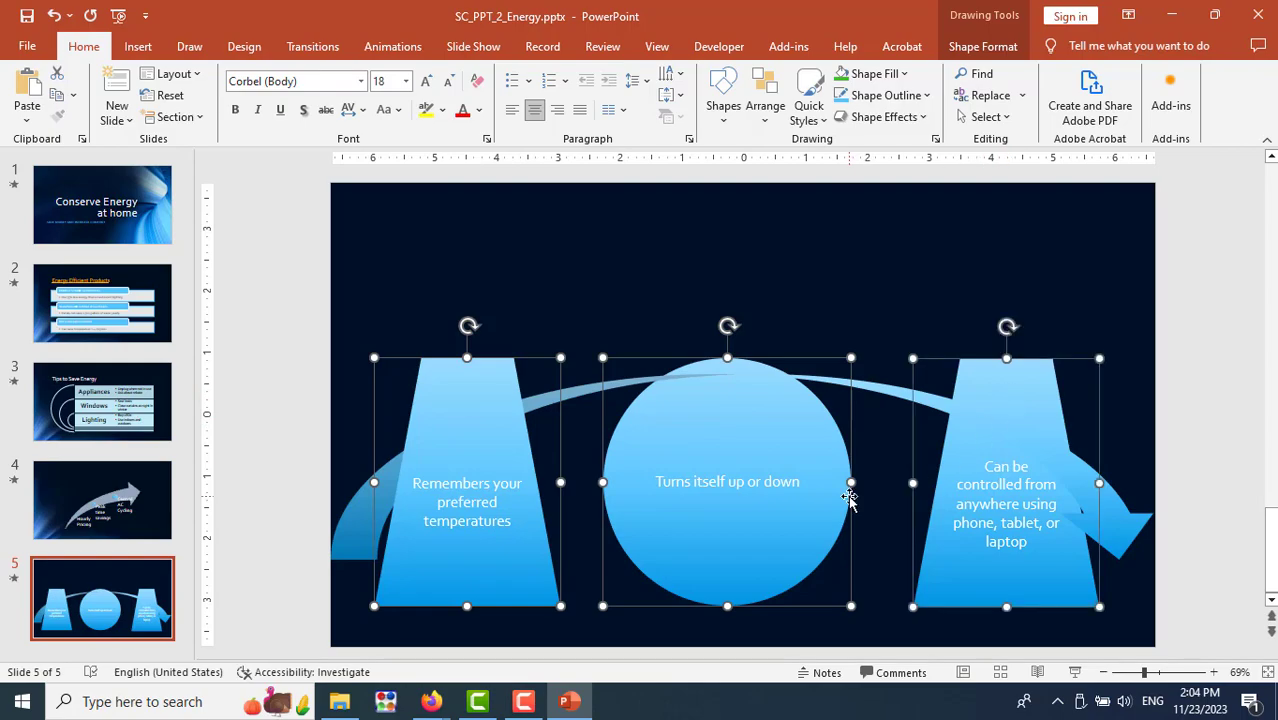
key("alt+Tab")
scroll(848, 495, "down", 3)
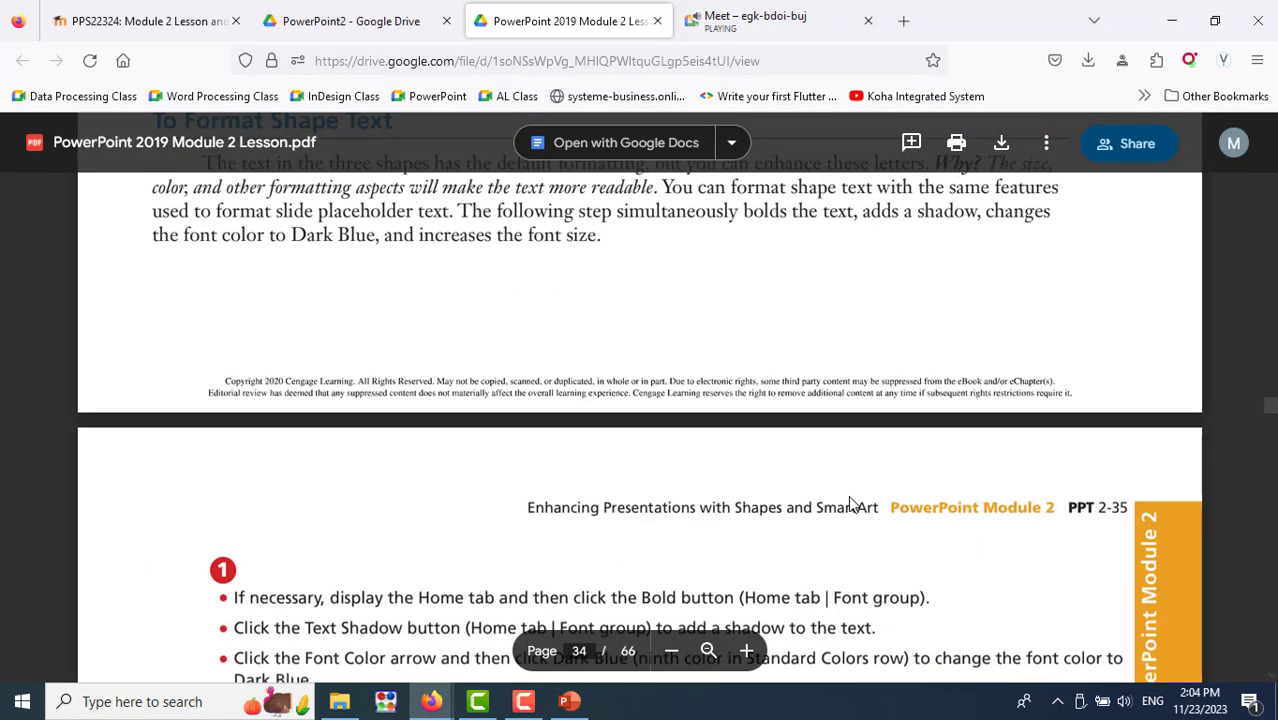
scroll(849, 498, "down", 5)
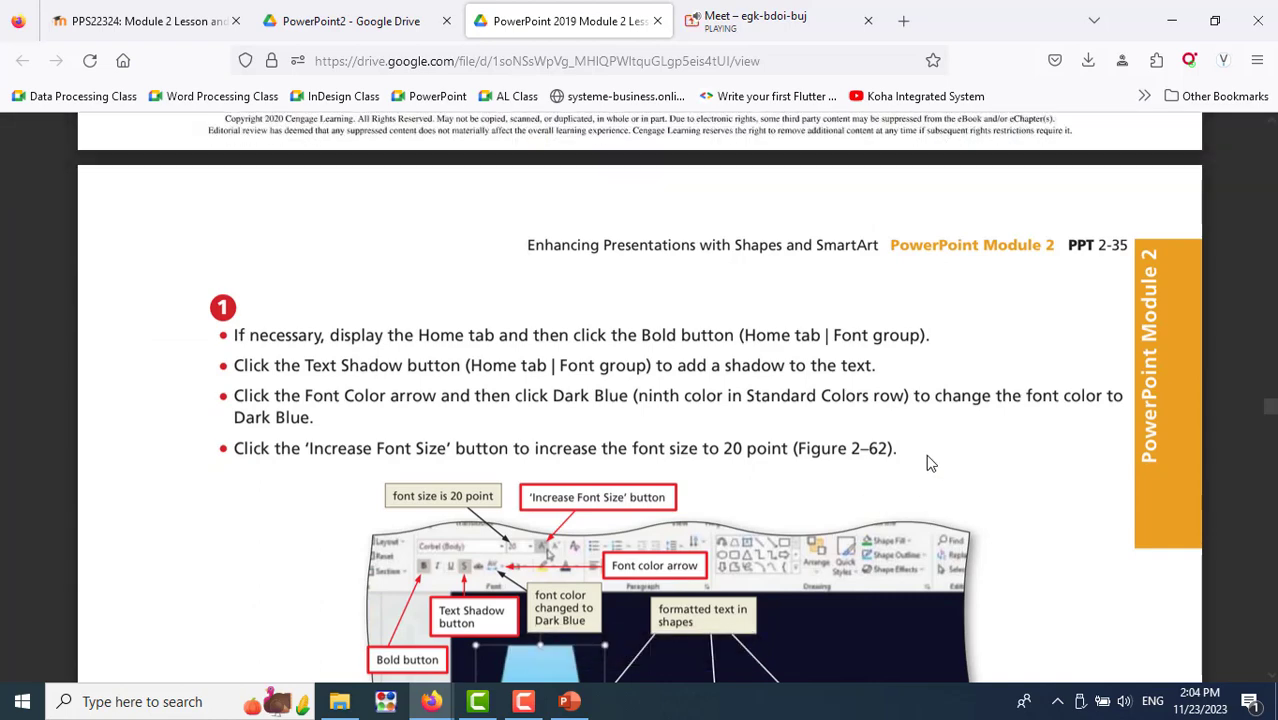
scroll(930, 463, "down", 2)
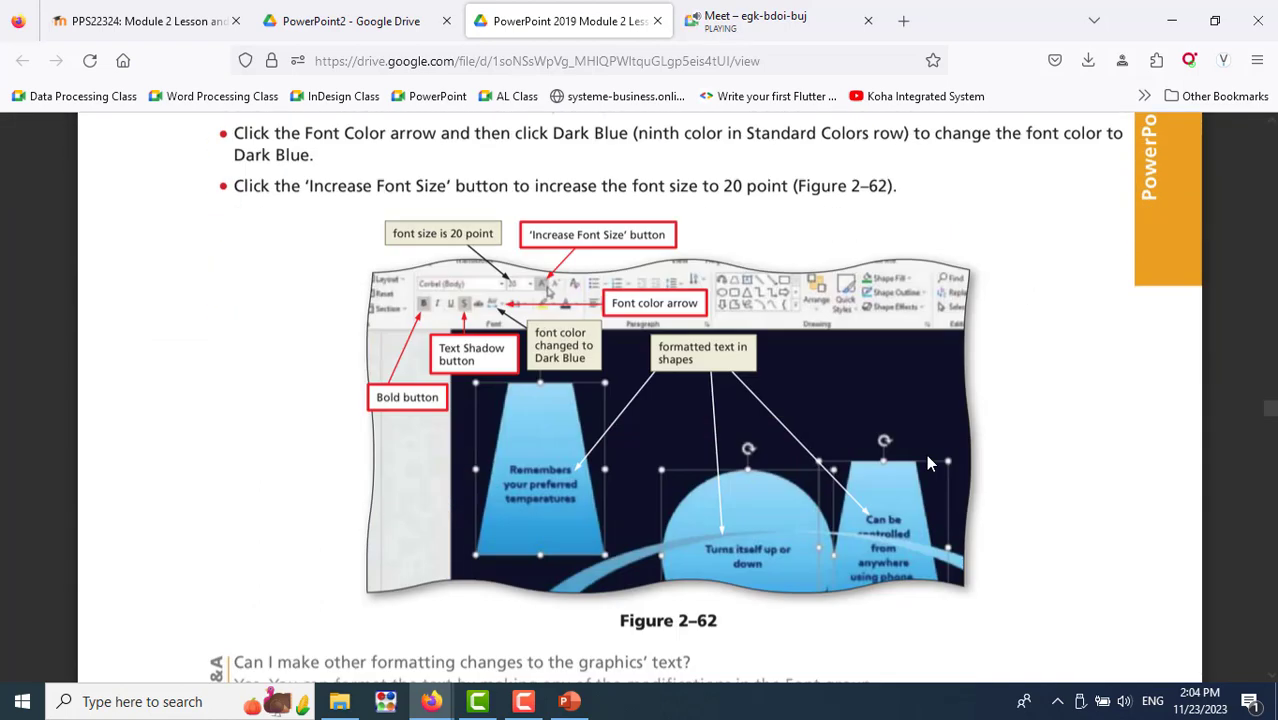
scroll(928, 462, "up", 2)
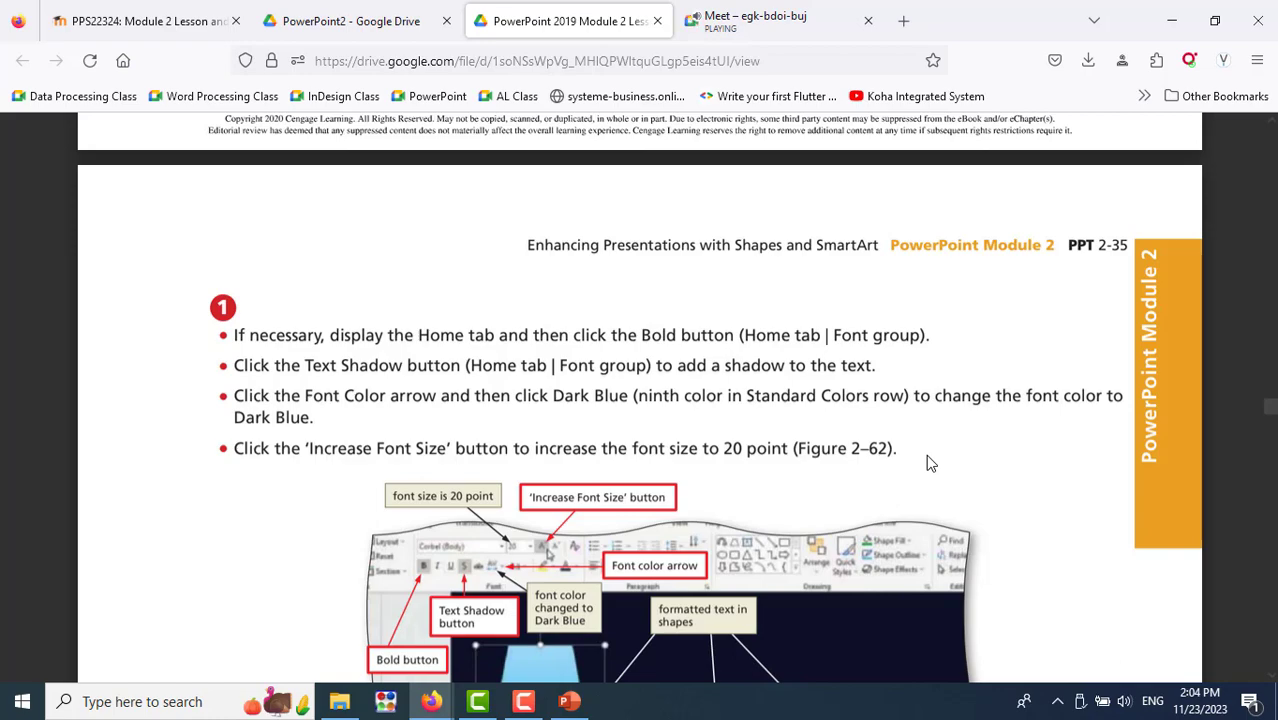
Make the text in all three selected shapes bold
key("alt+Tab")
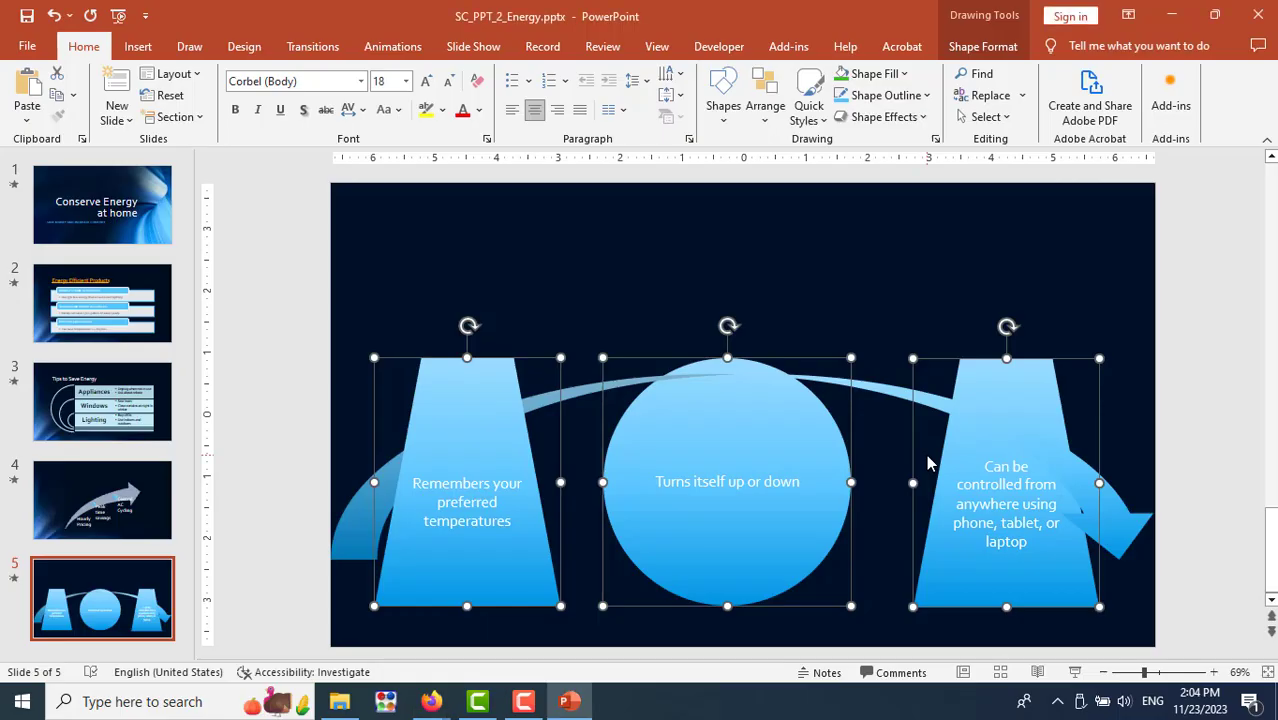
left_click(235, 110)
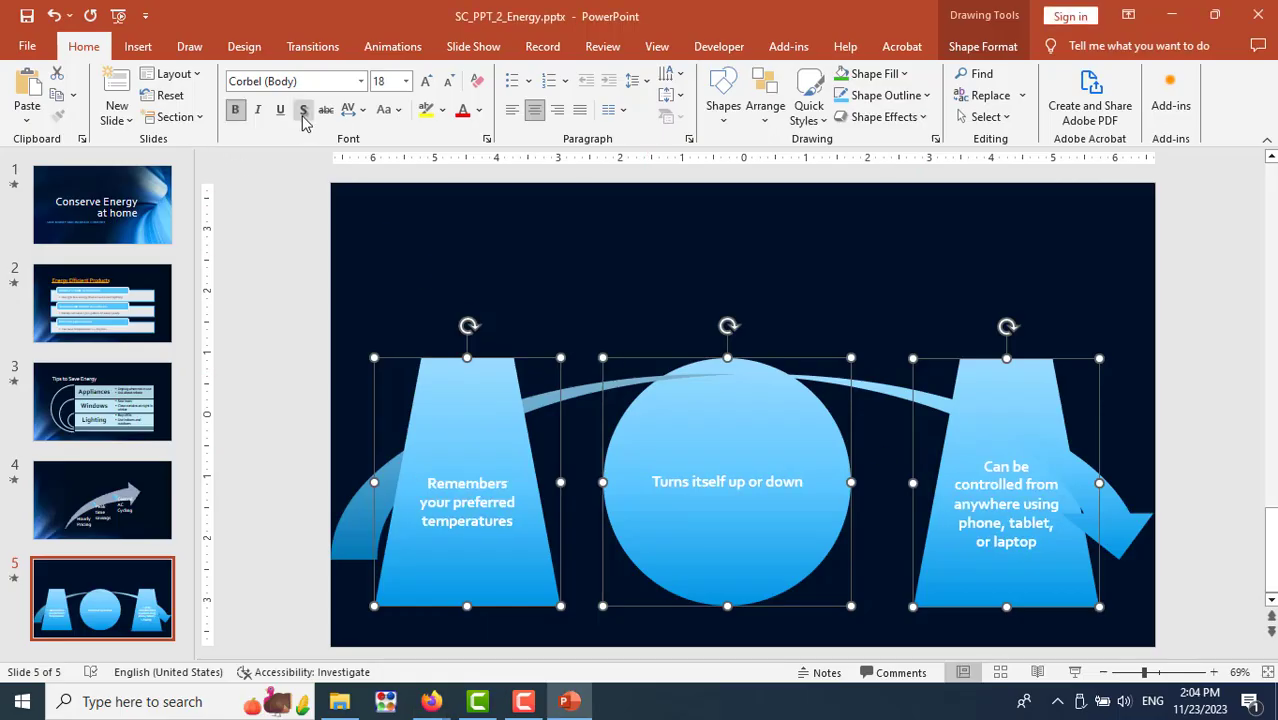
key("alt+Tab")
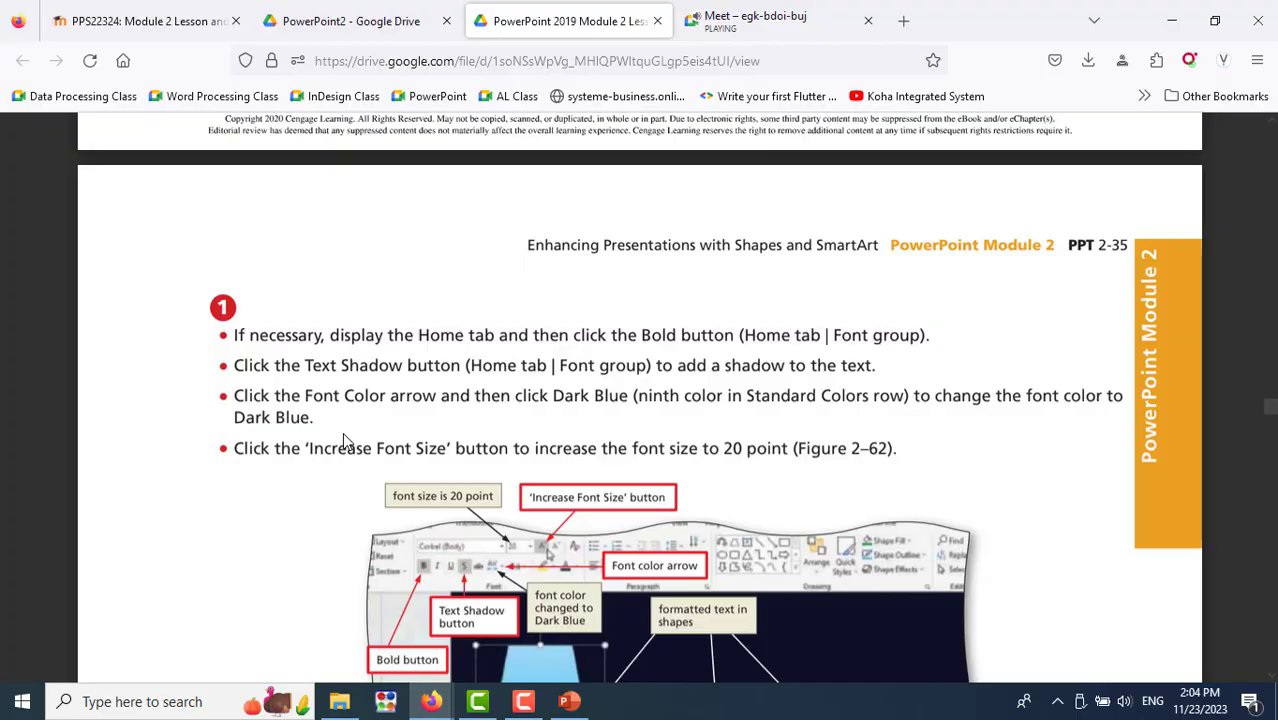
key("alt+Tab")
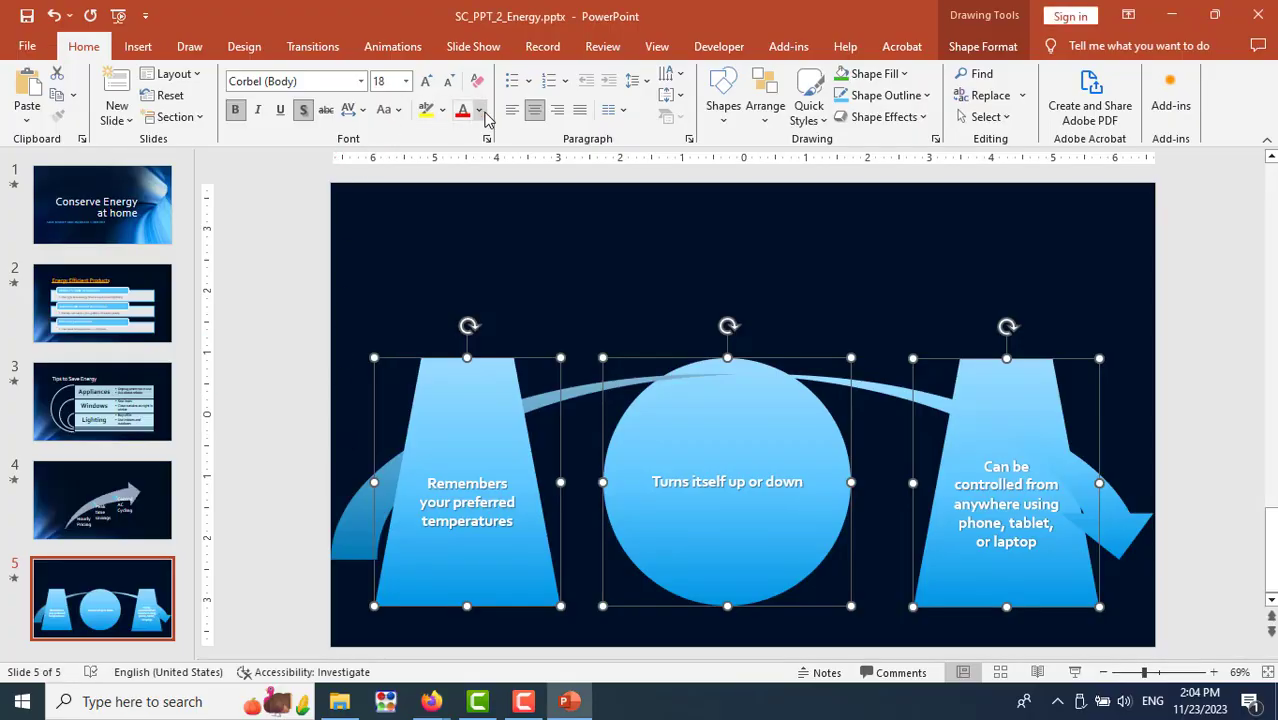
Change the shapes' text colour to Dark Blue
left_click(480, 111)
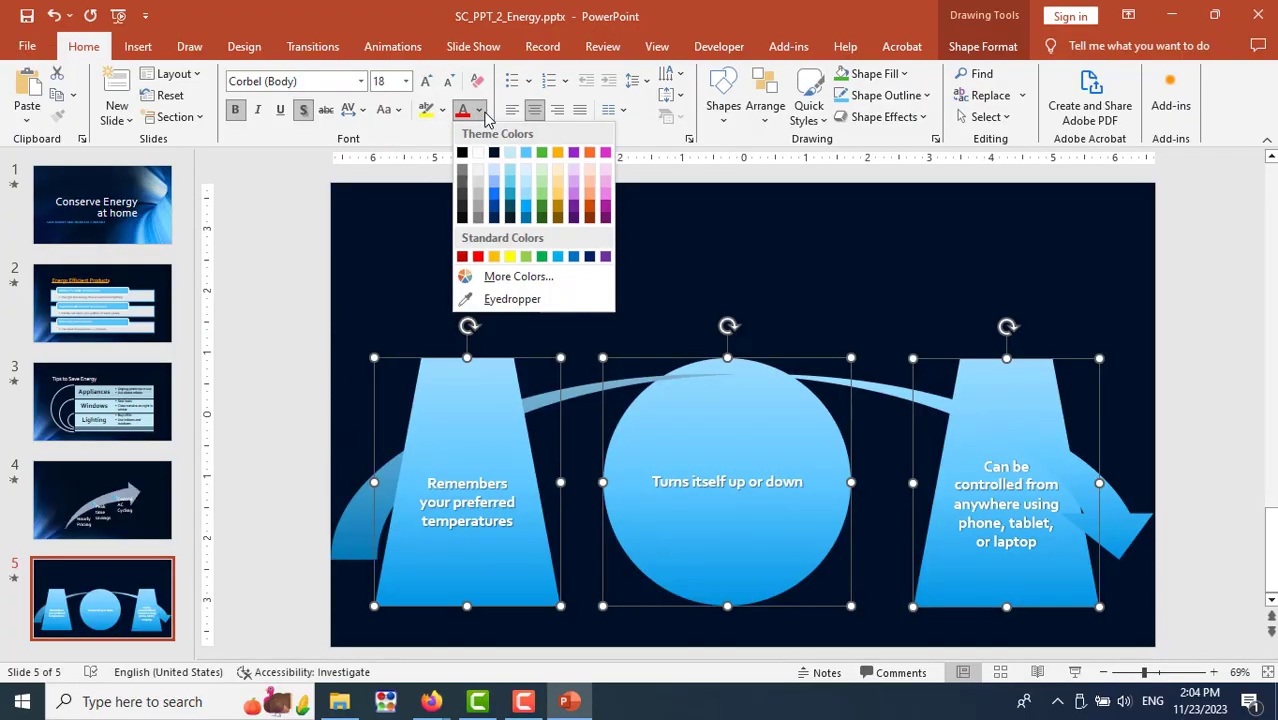
left_click(589, 258)
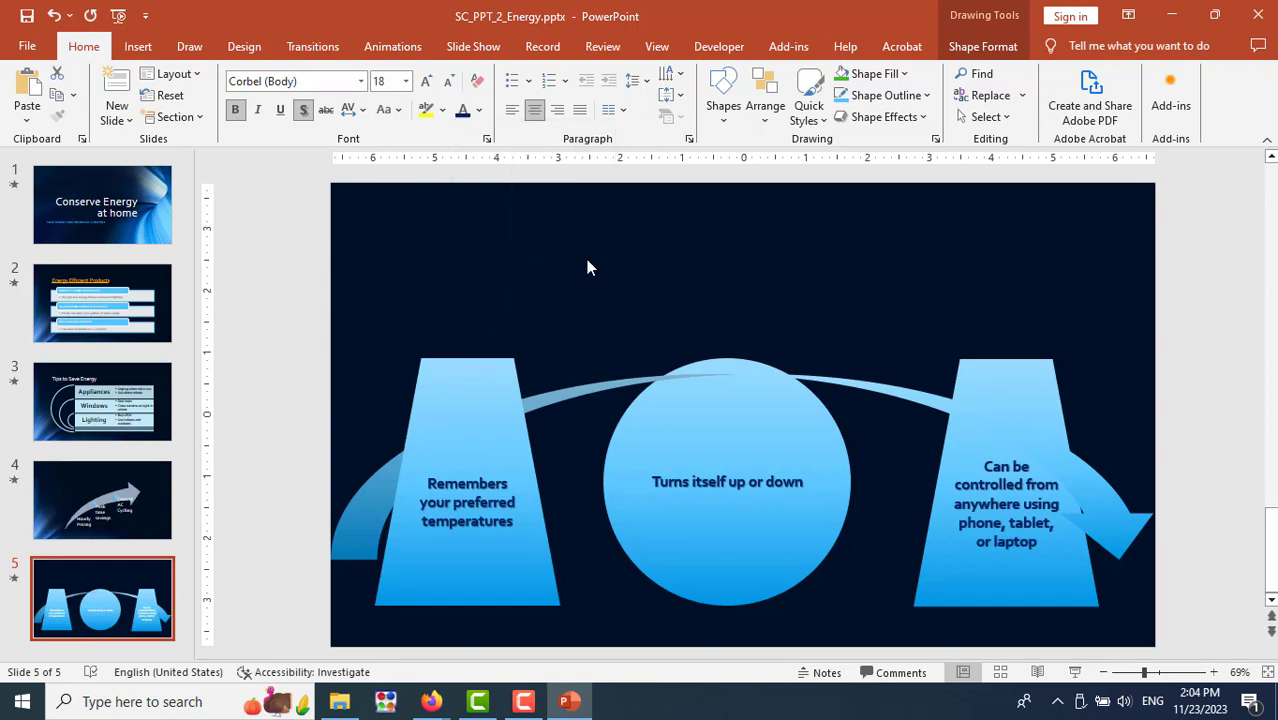
key("alt+Tab")
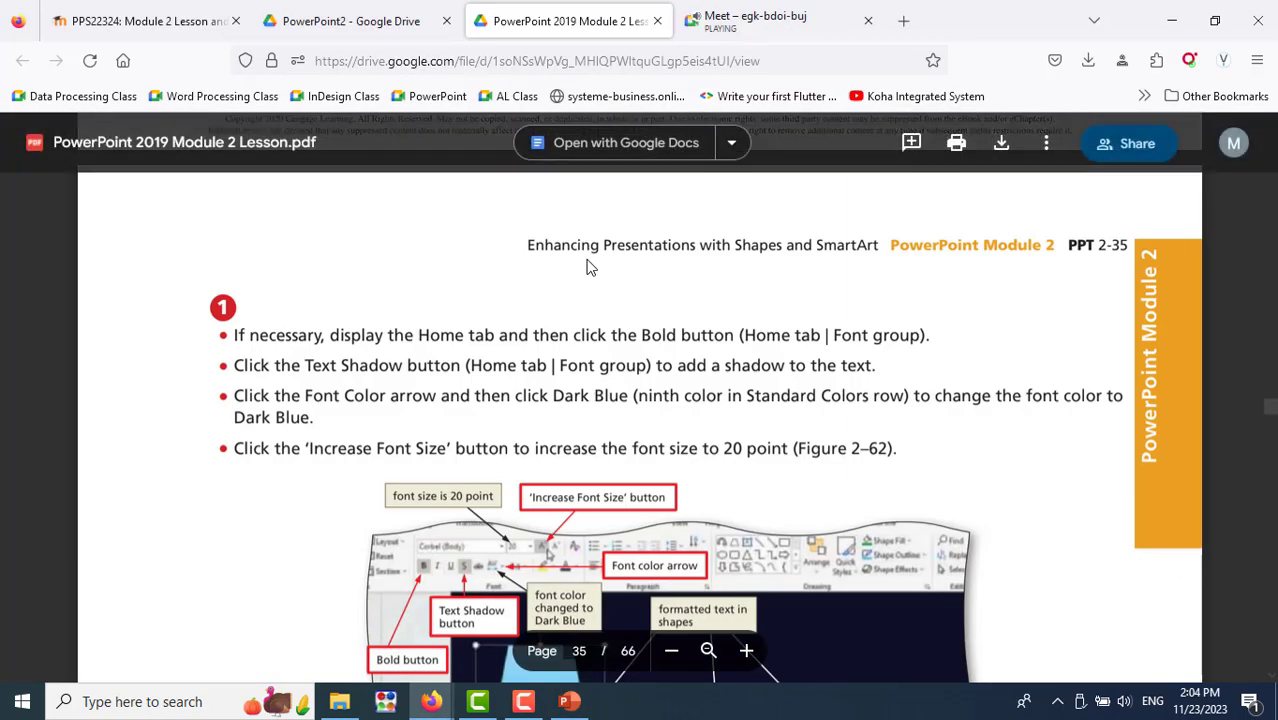
scroll(987, 435, "down", 3)
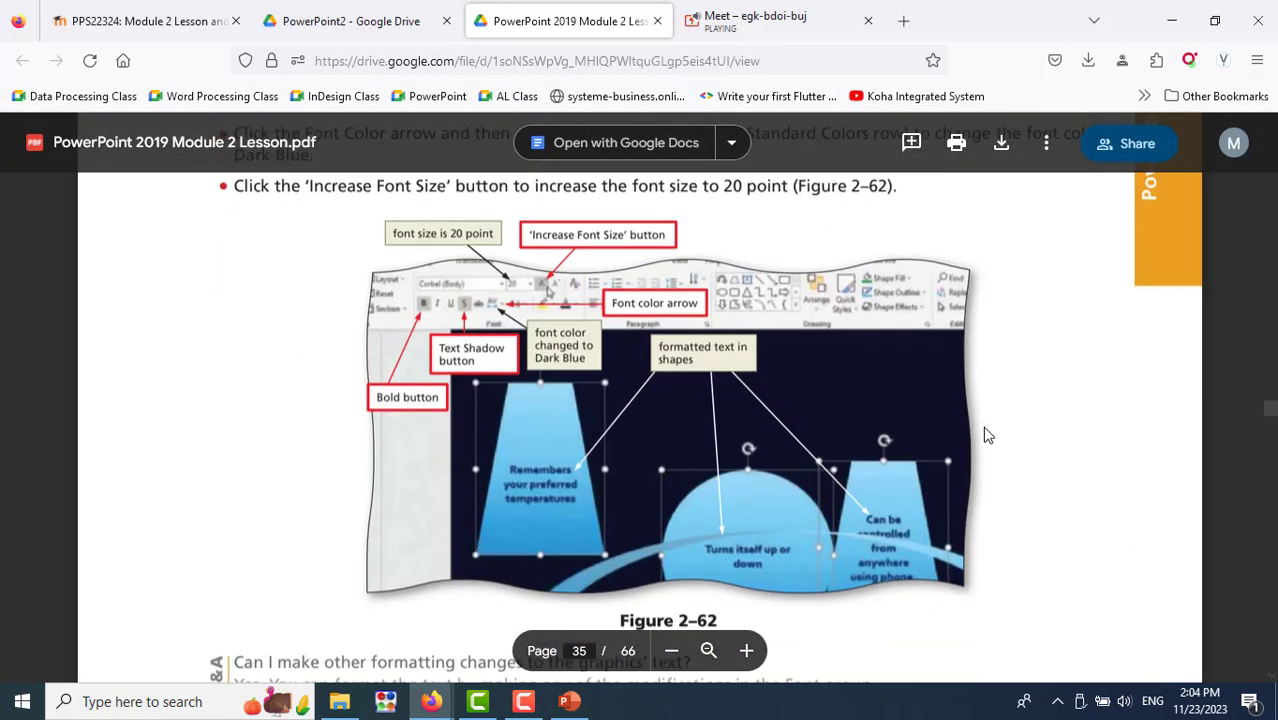
scroll(987, 435, "down", 3)
key("alt+Tab")
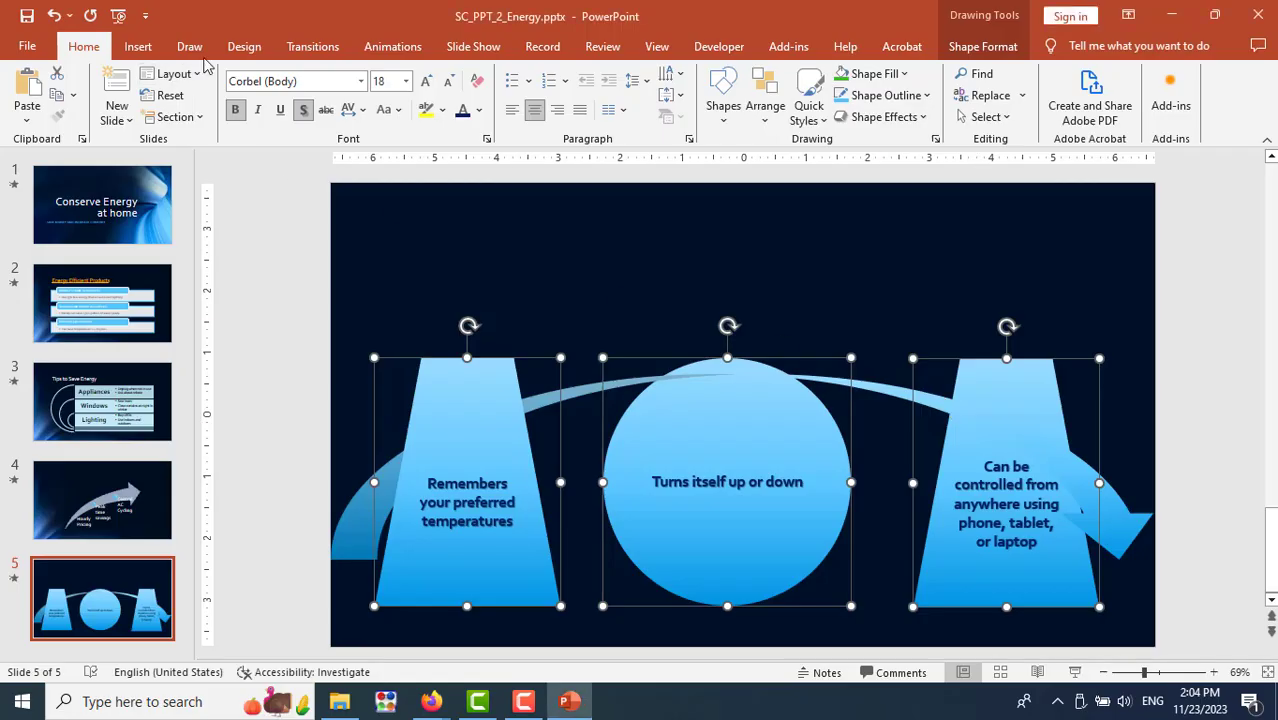
Set the shapes' text size to 20 point from the Font Size list
left_click(405, 81)
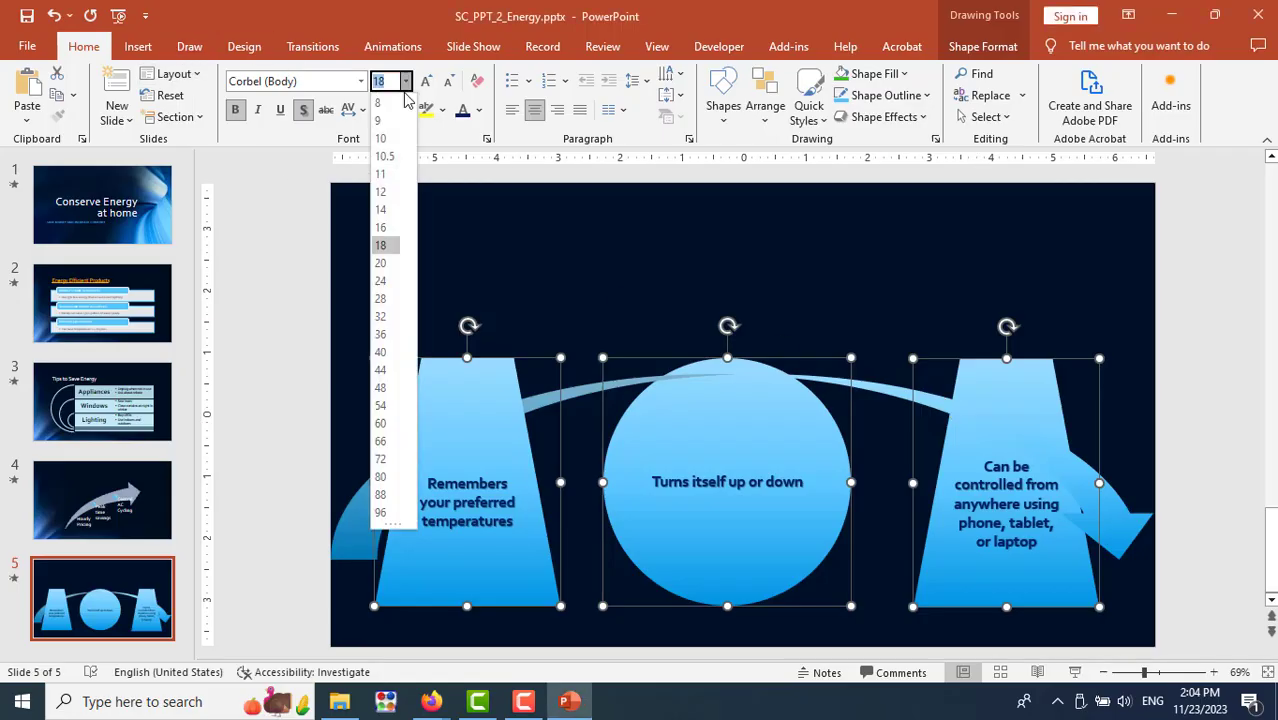
left_click(394, 268)
key("alt+Tab")
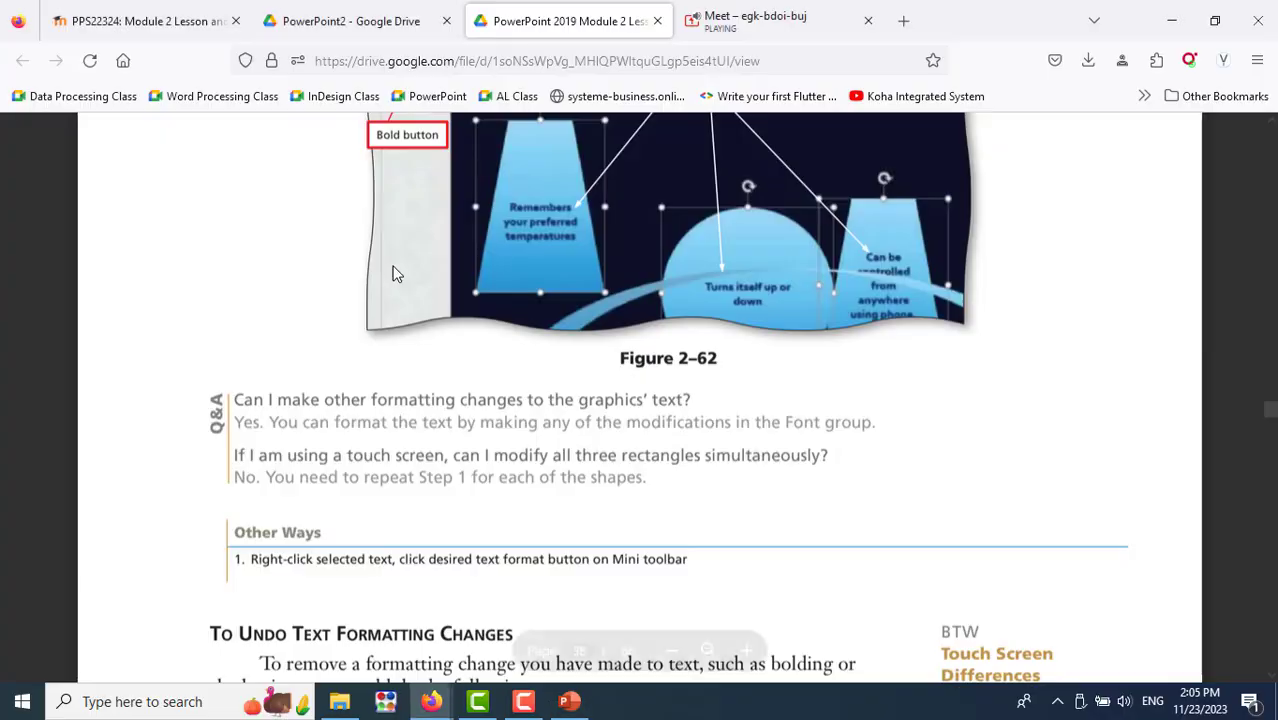
scroll(772, 455, "down", 3)
scroll(772, 455, "down", 2)
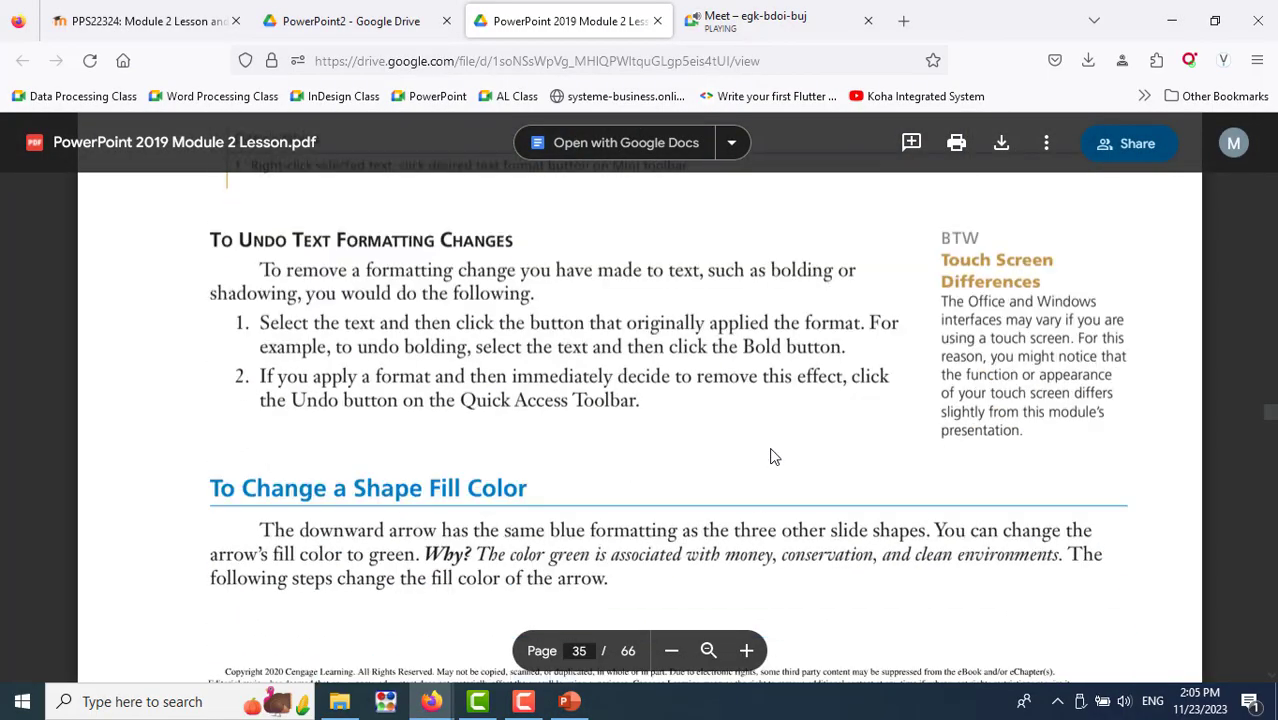
scroll(772, 455, "down", 1)
scroll(770, 453, "down", 2)
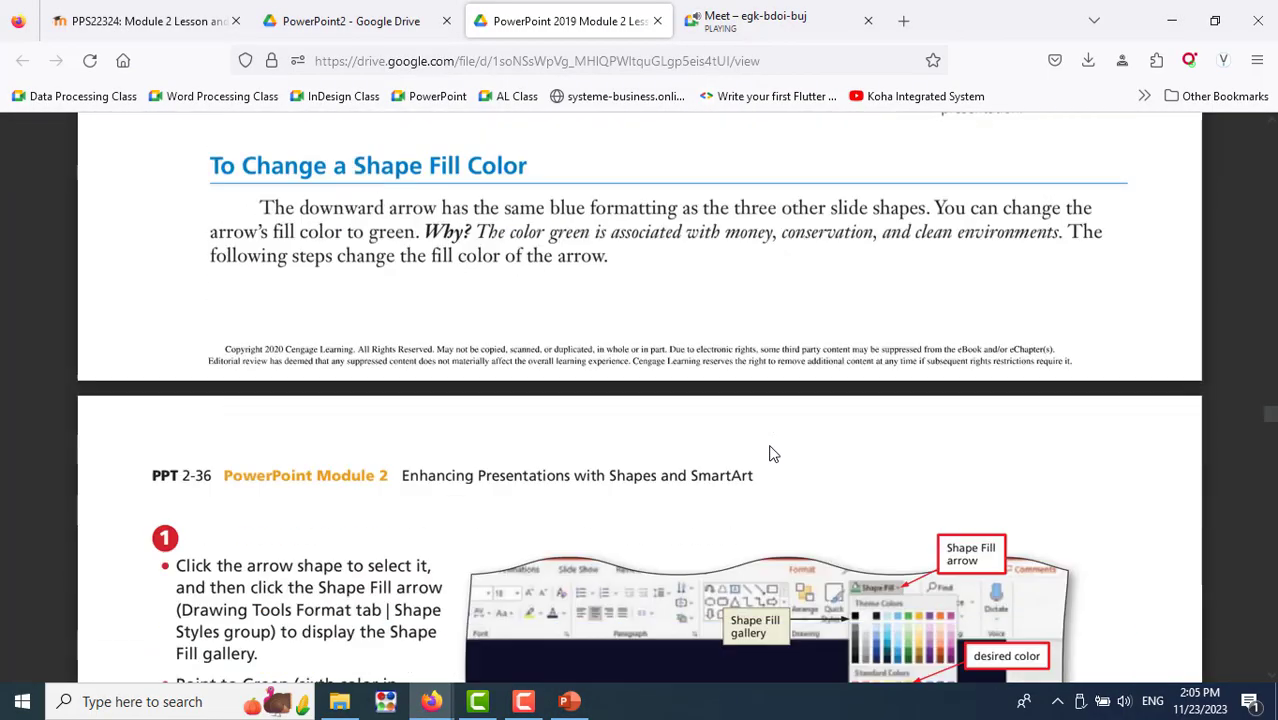
scroll(770, 453, "down", 1)
scroll(770, 453, "down", 3)
scroll(770, 453, "down", 1)
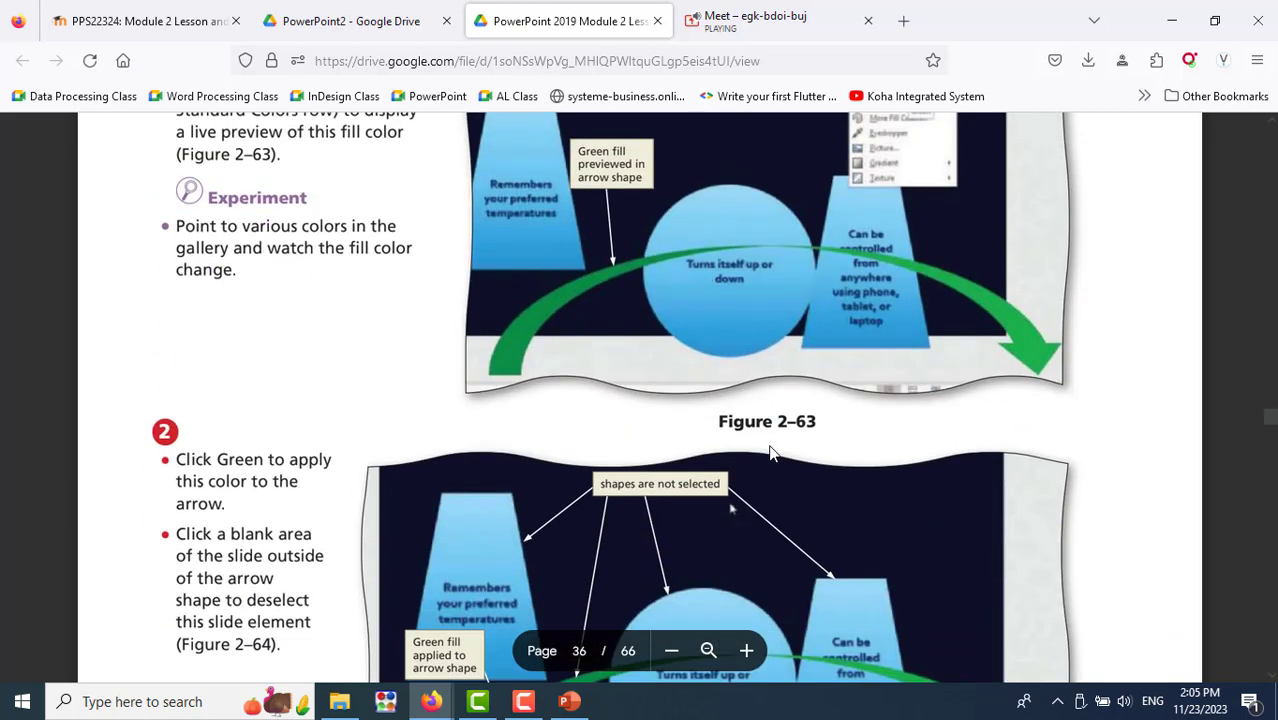
scroll(770, 453, "up", 3)
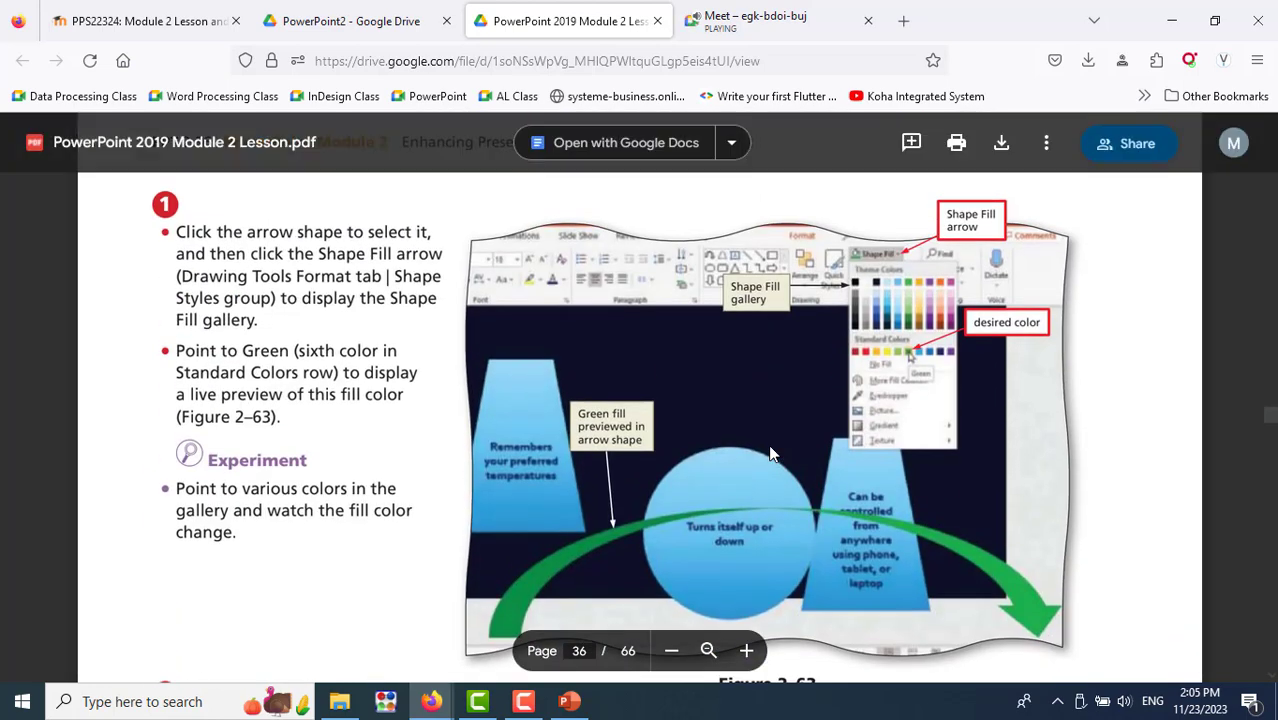
key("alt+Tab")
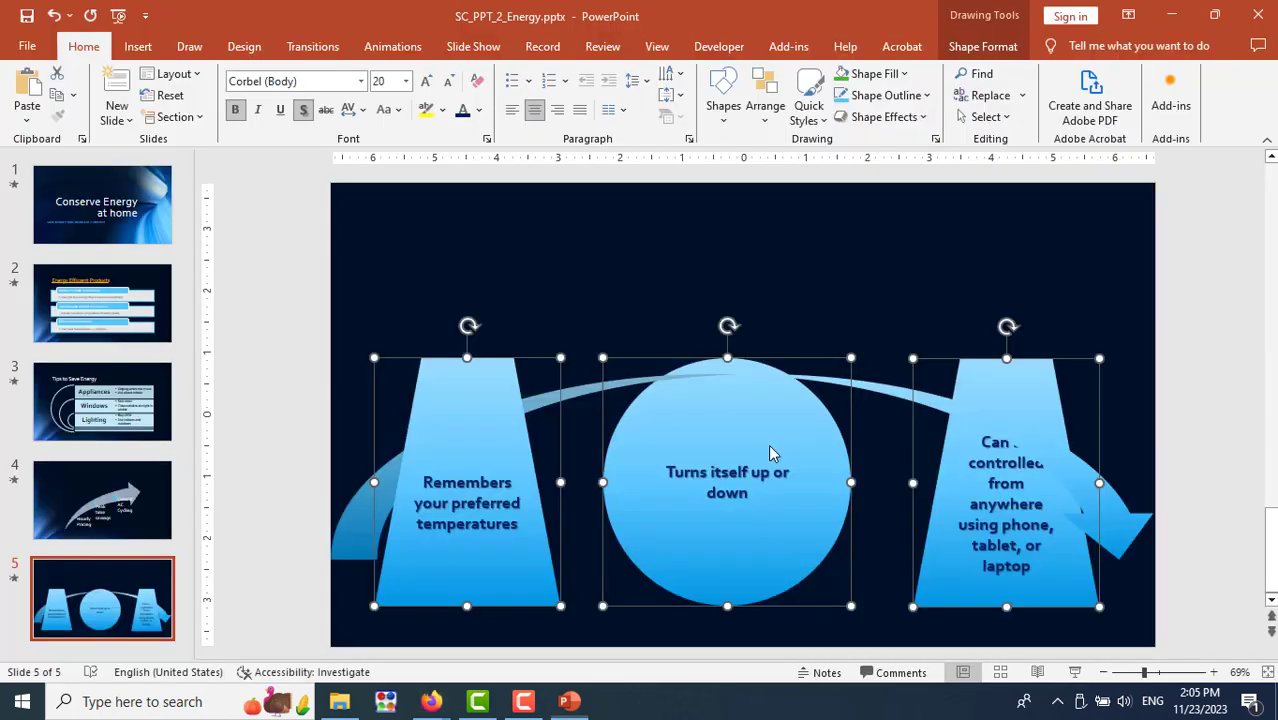
Fill the curved arrow with Green using Shape Format > Shape Fill
left_click(1127, 528)
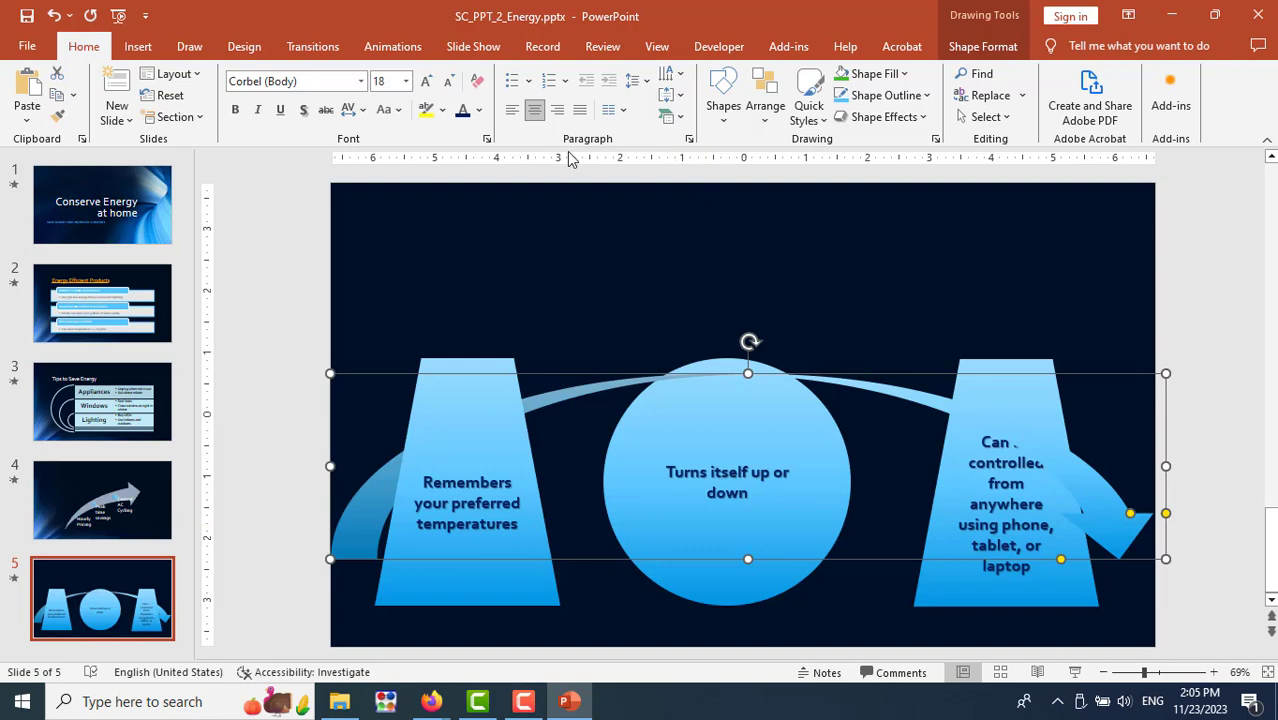
left_click(970, 58)
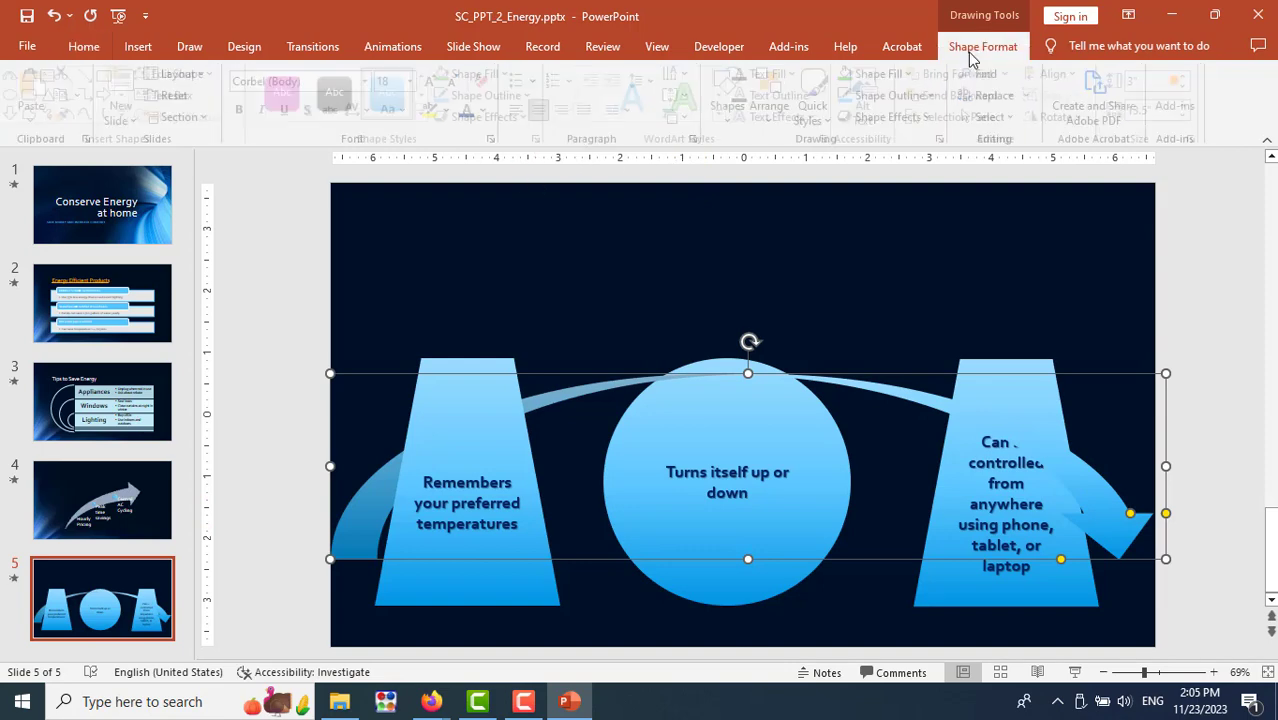
left_click(515, 76)
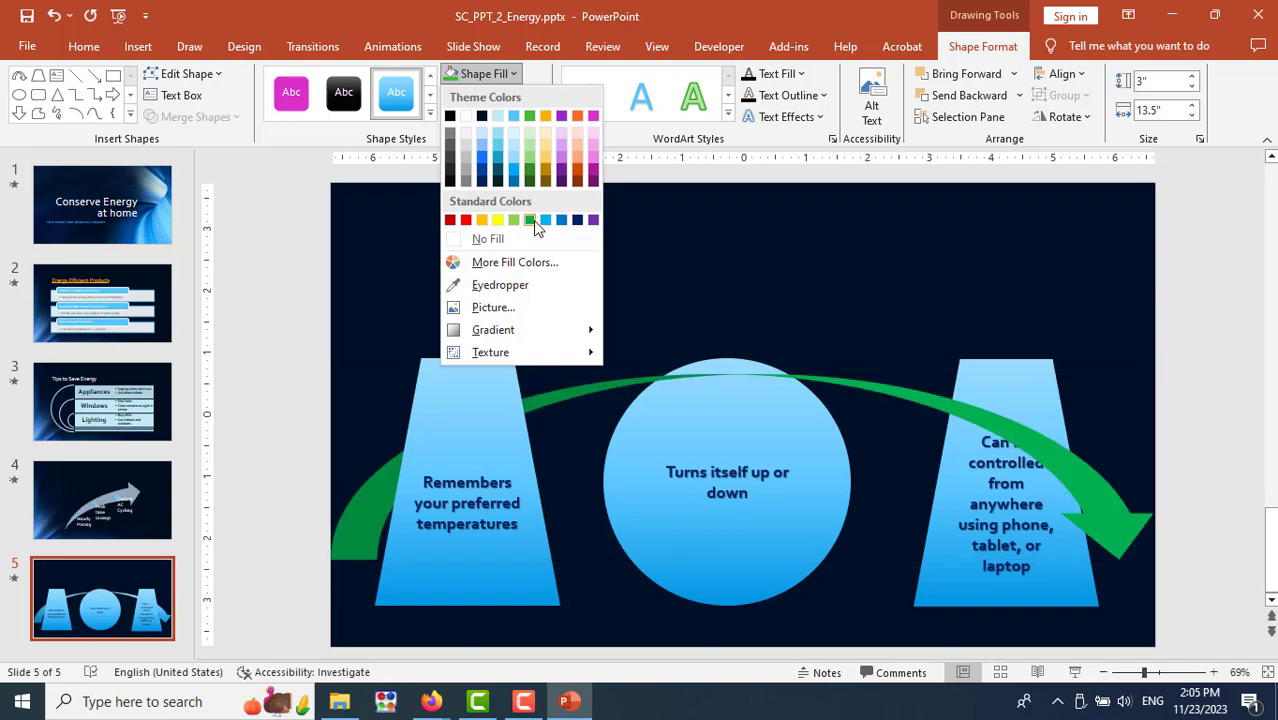
left_click(533, 220)
left_click(1217, 406)
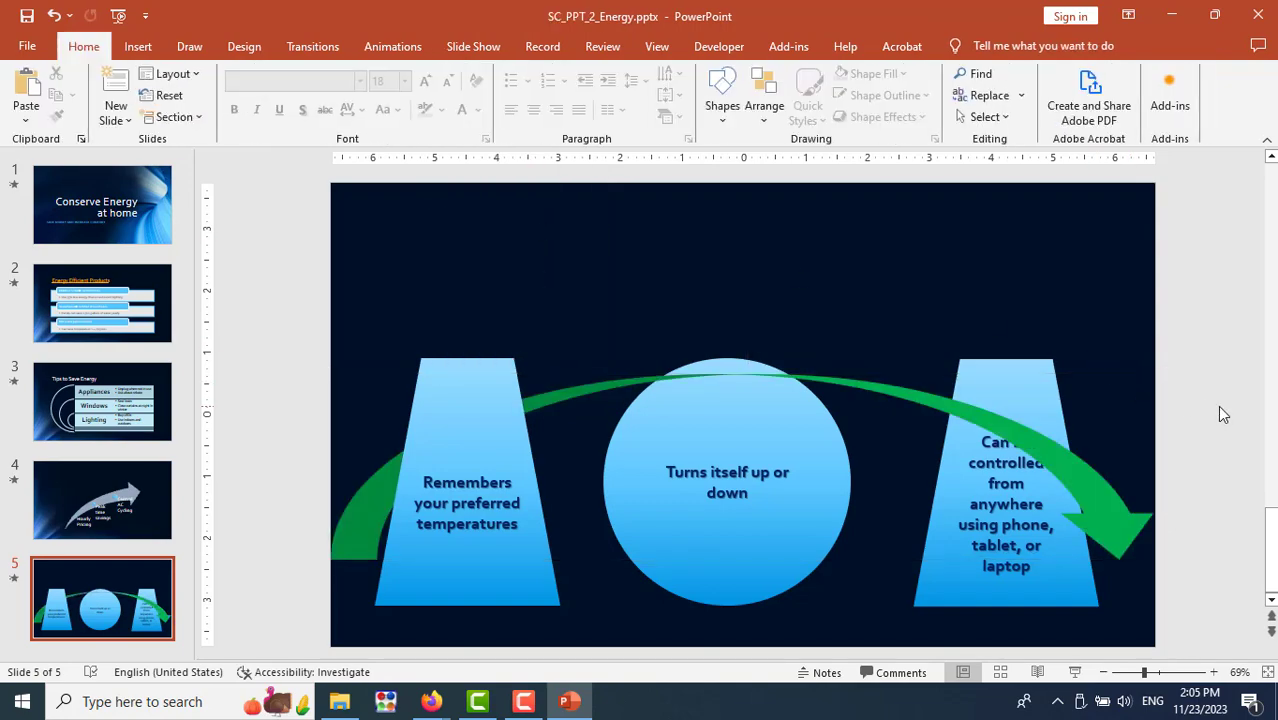
key("alt+Tab")
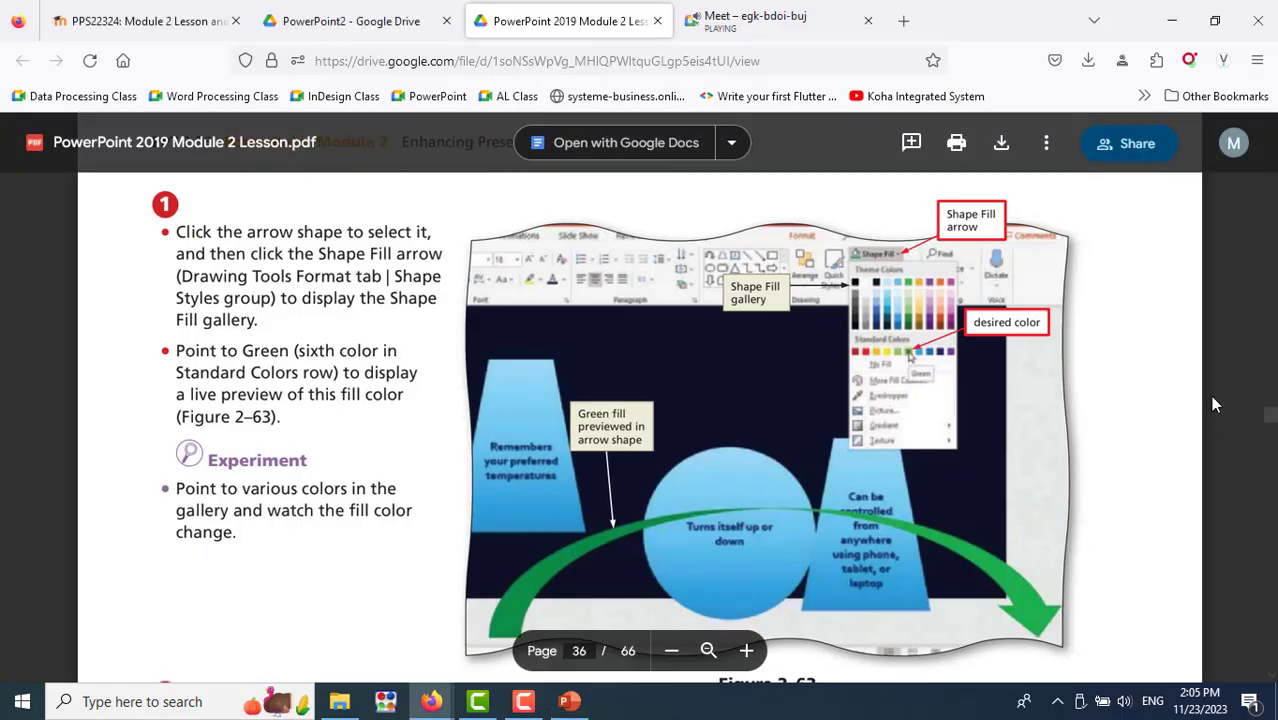
Scroll the lesson PDF through pages 36–37 to 'To Display the Drawing Guides' on page 38
scroll(1213, 404, "down", 4)
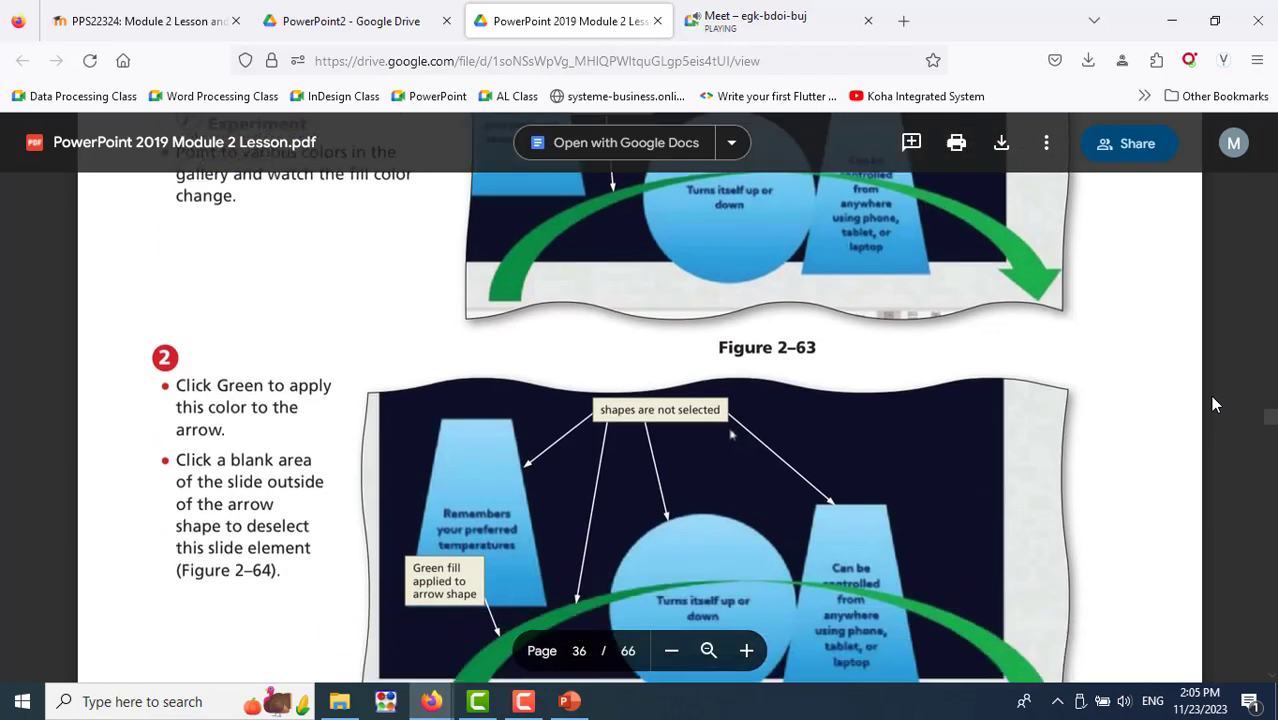
scroll(1213, 404, "down", 2)
scroll(1213, 404, "up", 3)
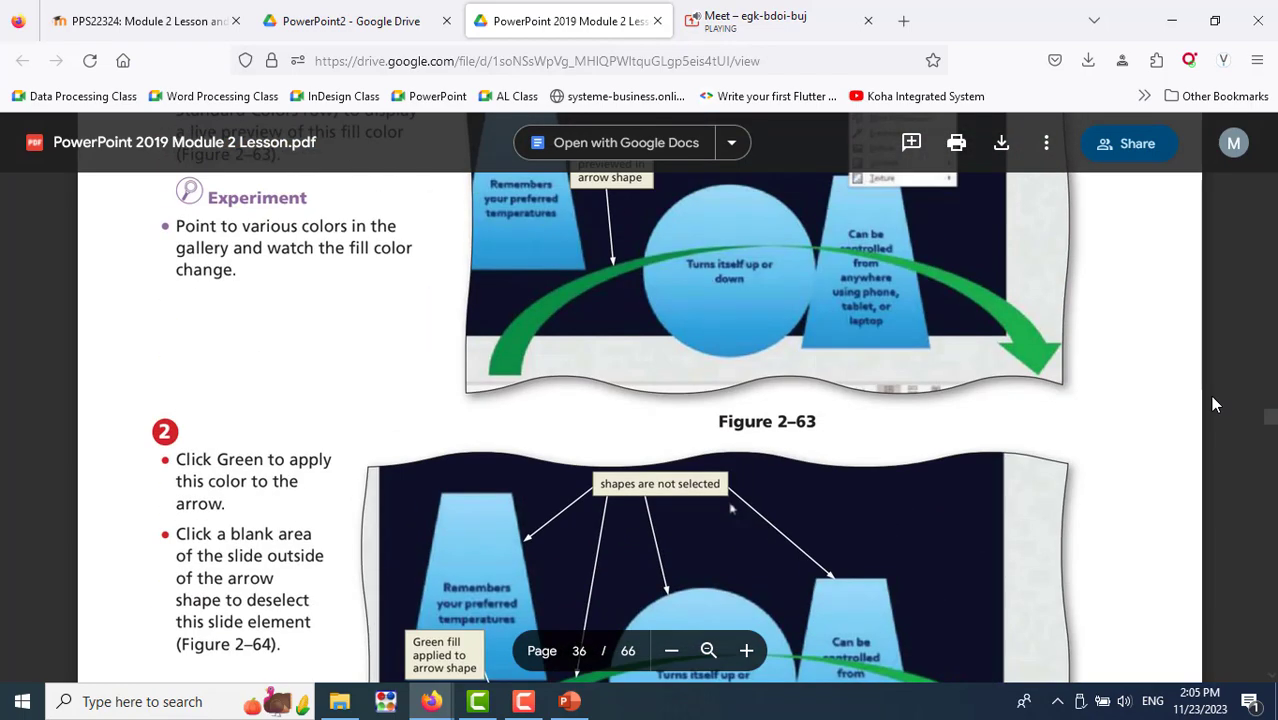
scroll(1213, 404, "down", 2)
scroll(1213, 404, "down", 1)
scroll(1213, 404, "down", 5)
scroll(1213, 404, "down", 3)
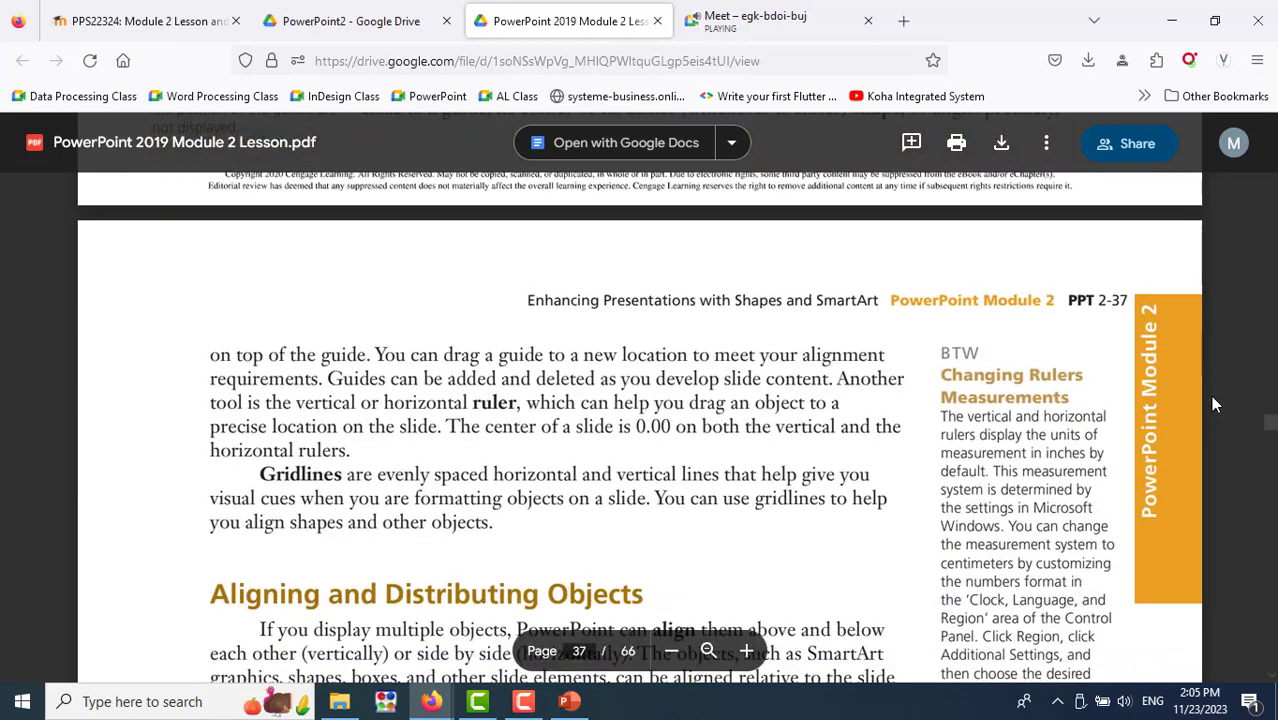
scroll(1213, 404, "up", 3)
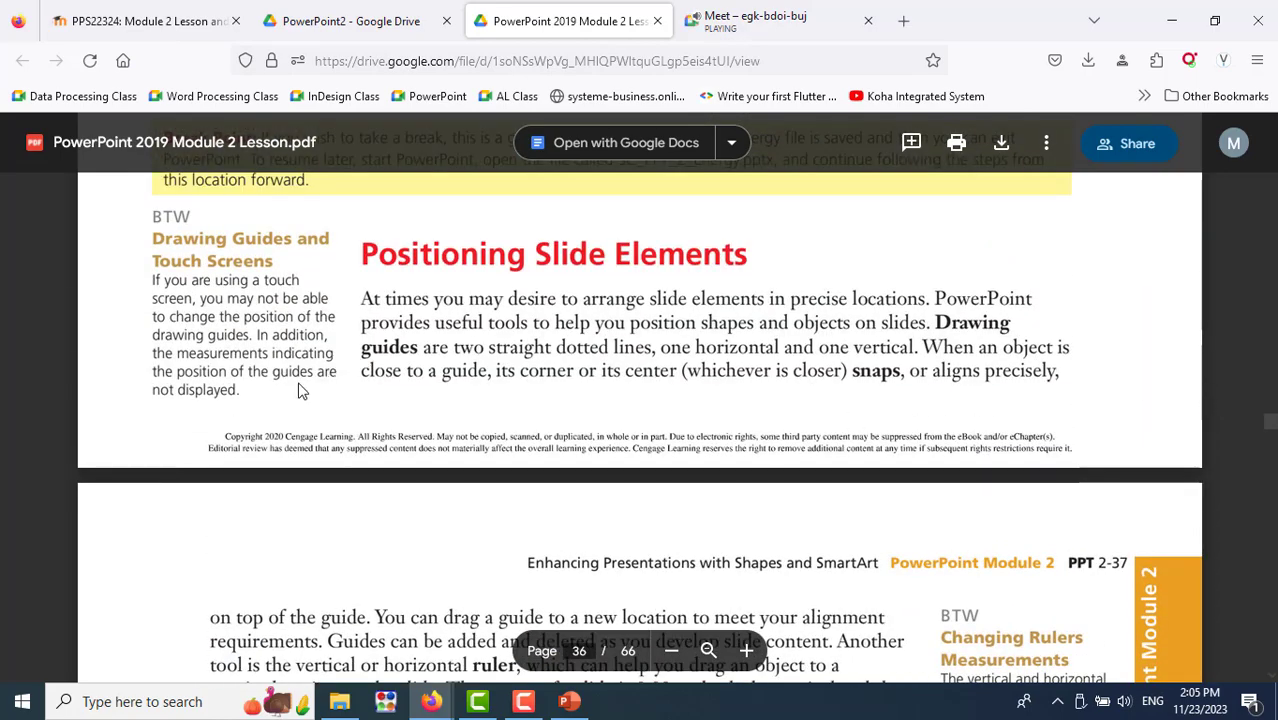
scroll(300, 390, "down", 1)
scroll(300, 390, "down", 4)
scroll(300, 390, "down", 3)
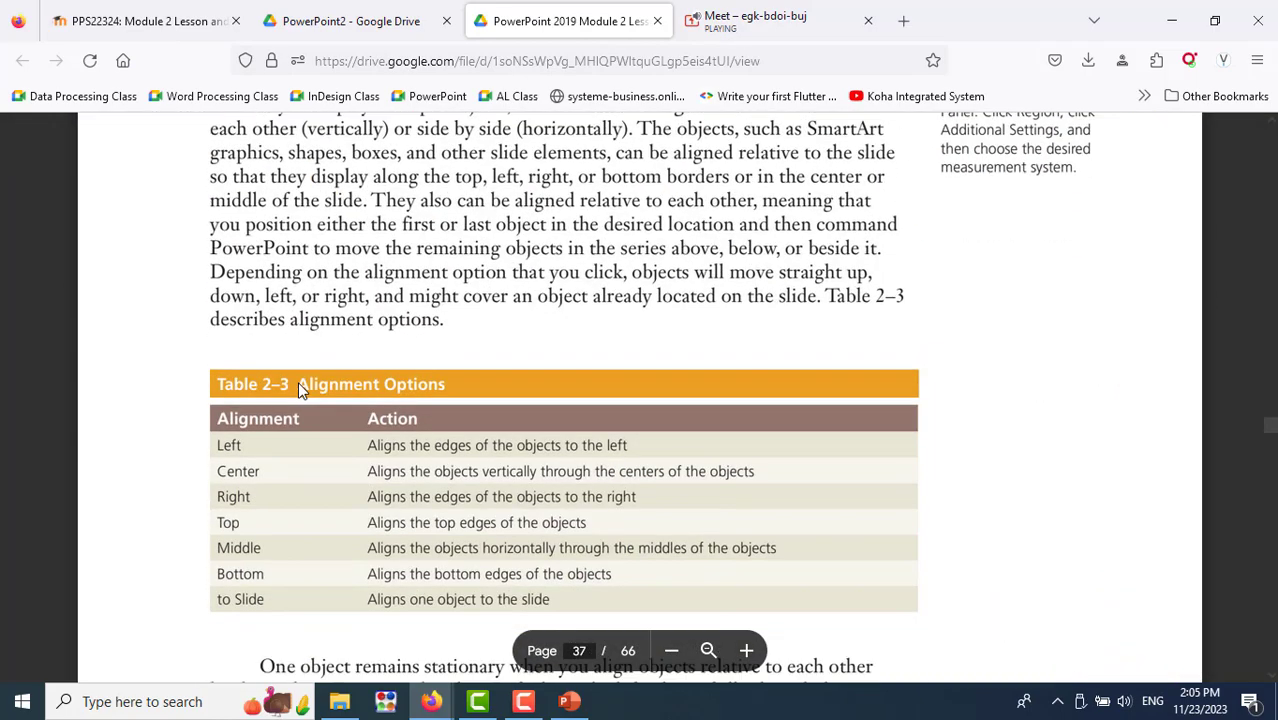
scroll(300, 390, "up", 2)
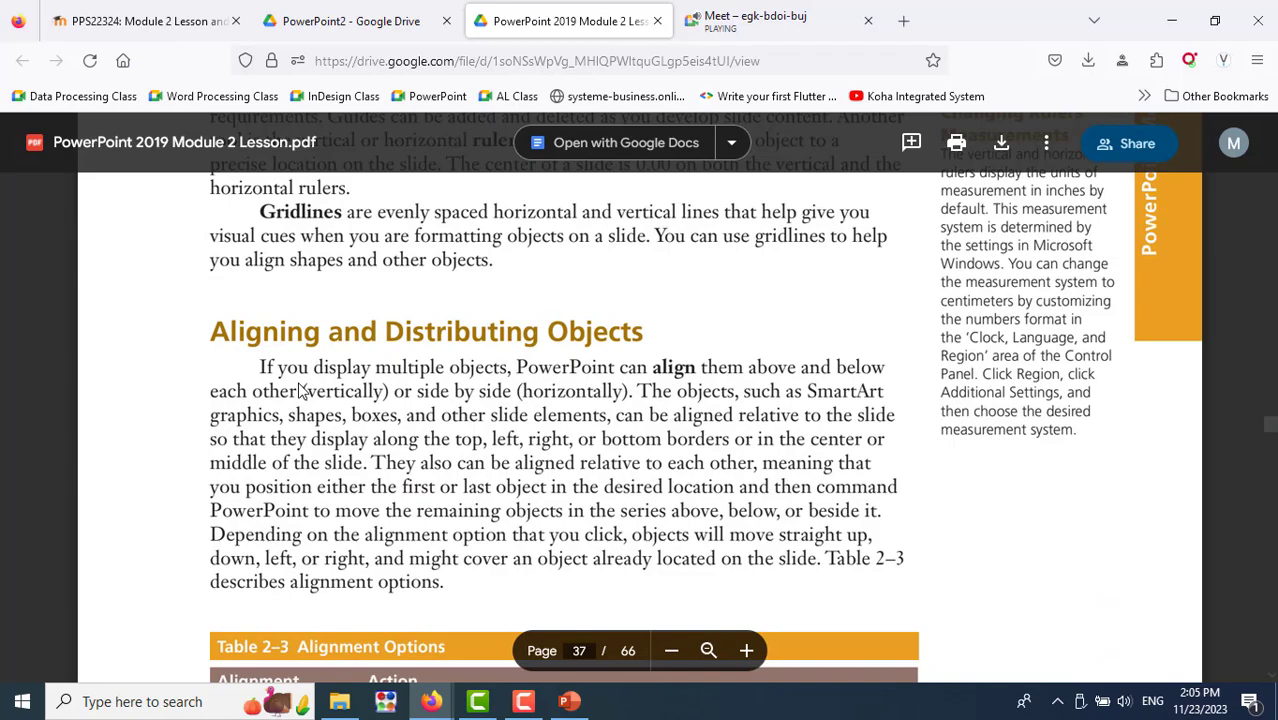
scroll(300, 390, "down", 5)
scroll(300, 390, "down", 5)
scroll(300, 390, "down", 3)
scroll(300, 390, "down", 2)
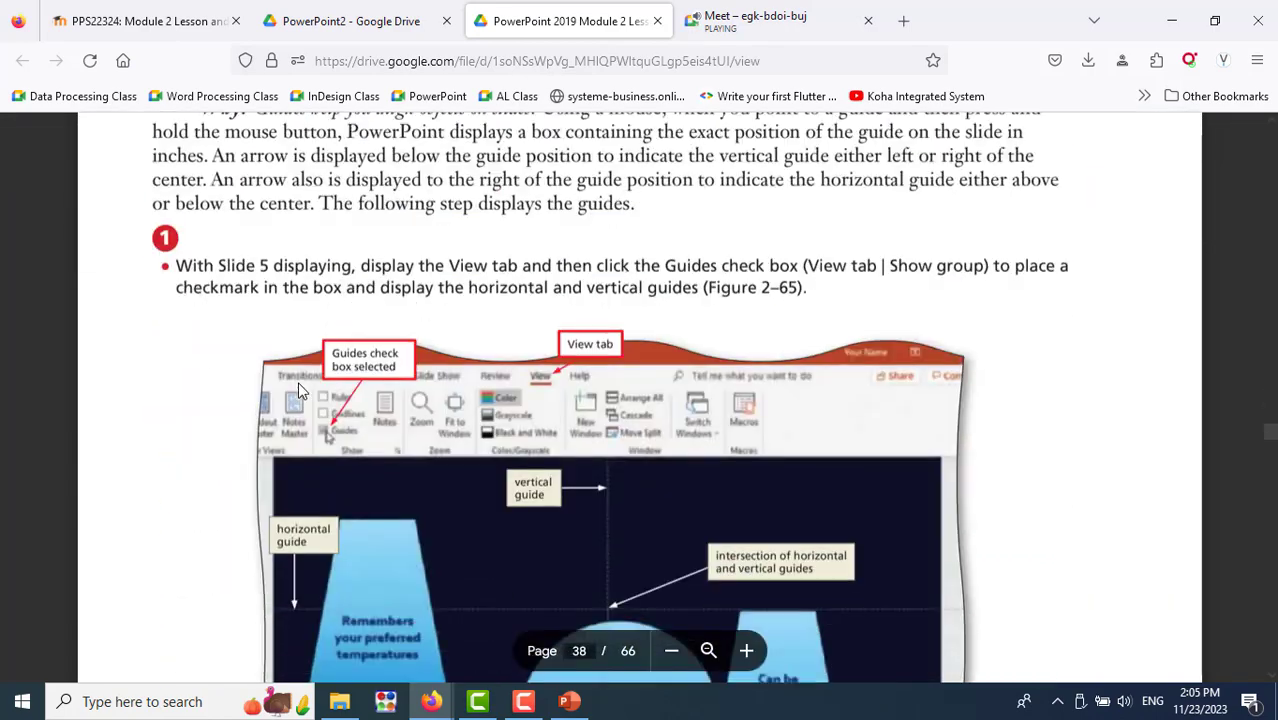
scroll(298, 390, "down", 1)
scroll(298, 390, "down", 4)
scroll(298, 390, "up", 3)
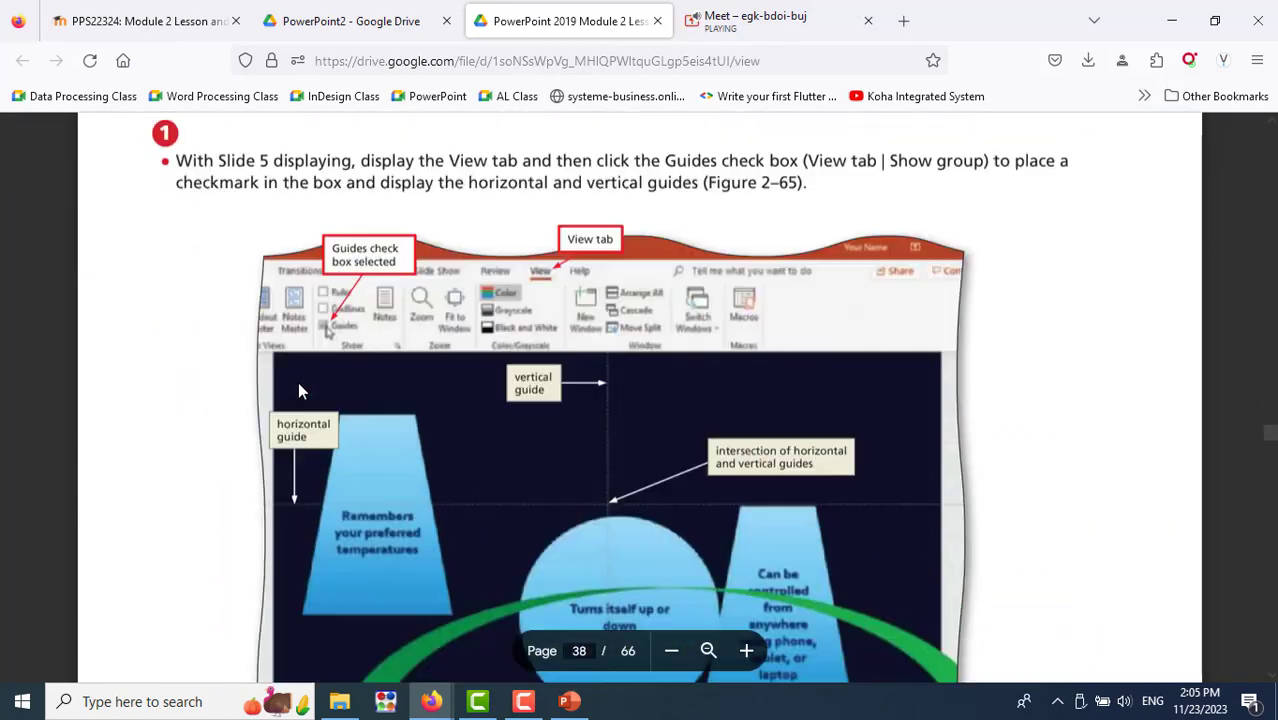
scroll(298, 390, "up", 2)
scroll(298, 390, "up", 2)
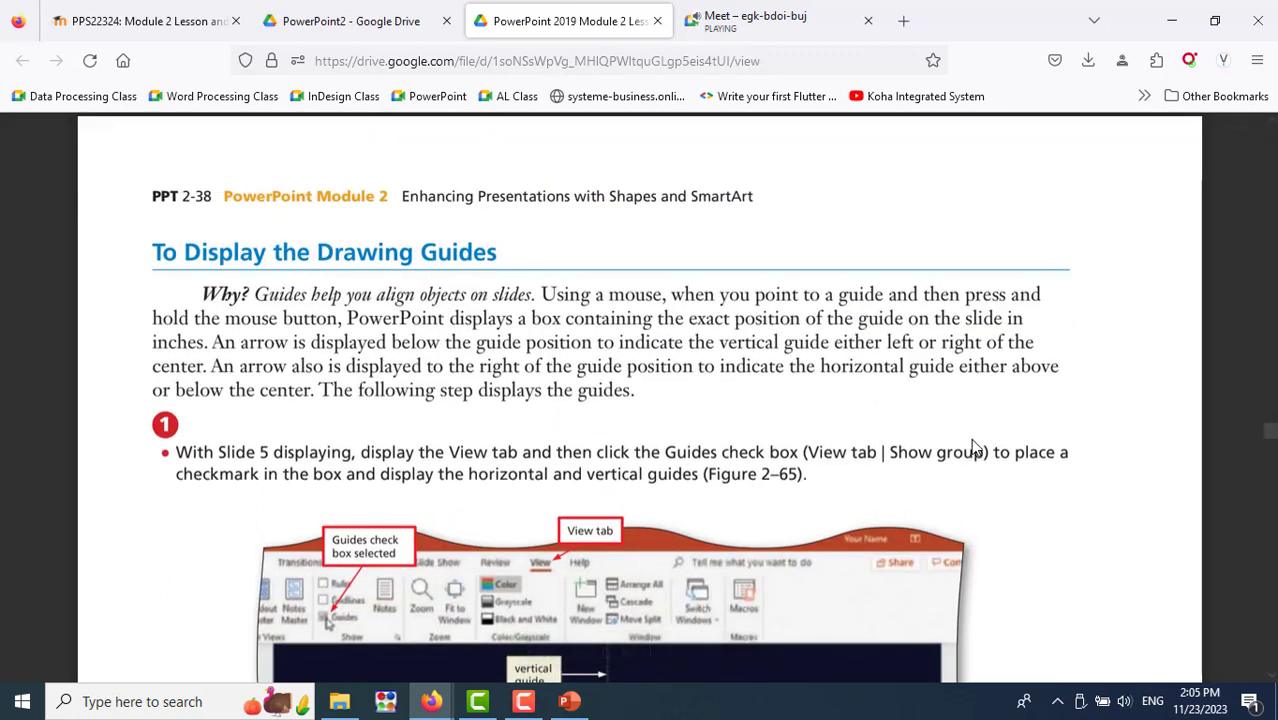
key("alt+Tab")
Turn on the drawing guides for slide 5, then scroll on through the lesson PDF
left_click(657, 47)
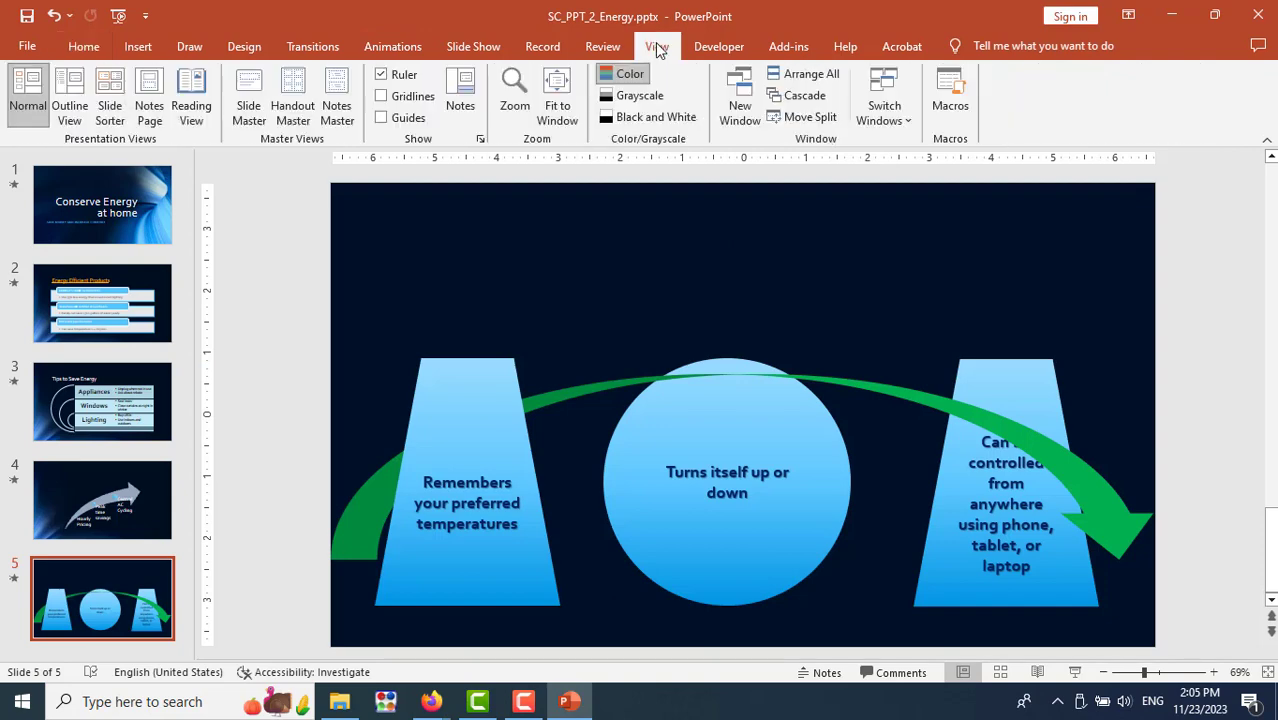
left_click(381, 119)
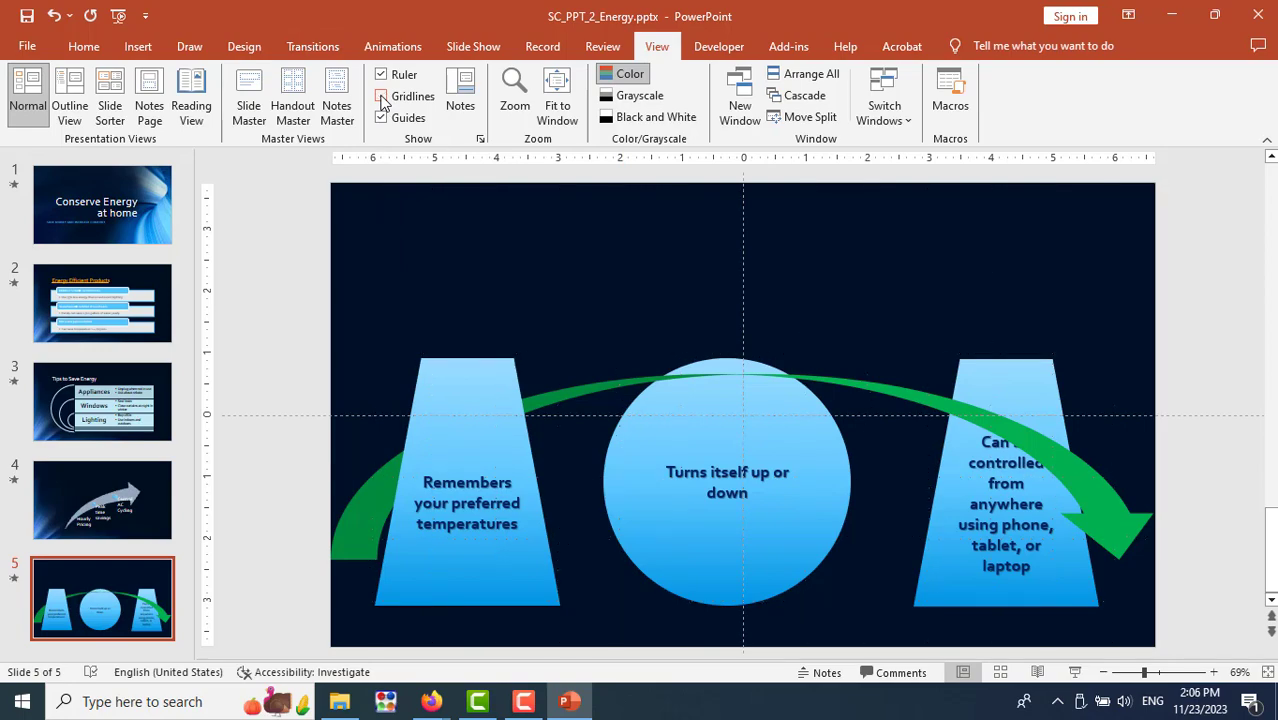
key("alt+Tab")
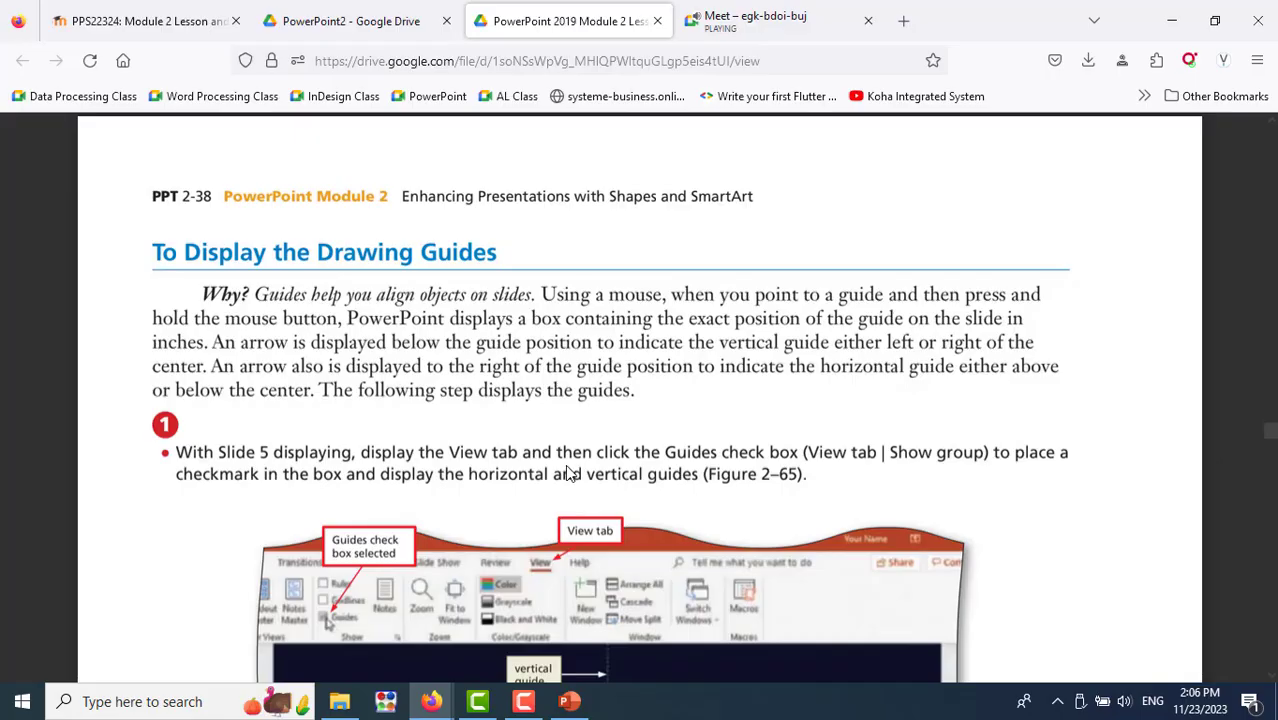
scroll(567, 472, "down", 3)
scroll(567, 472, "down", 2)
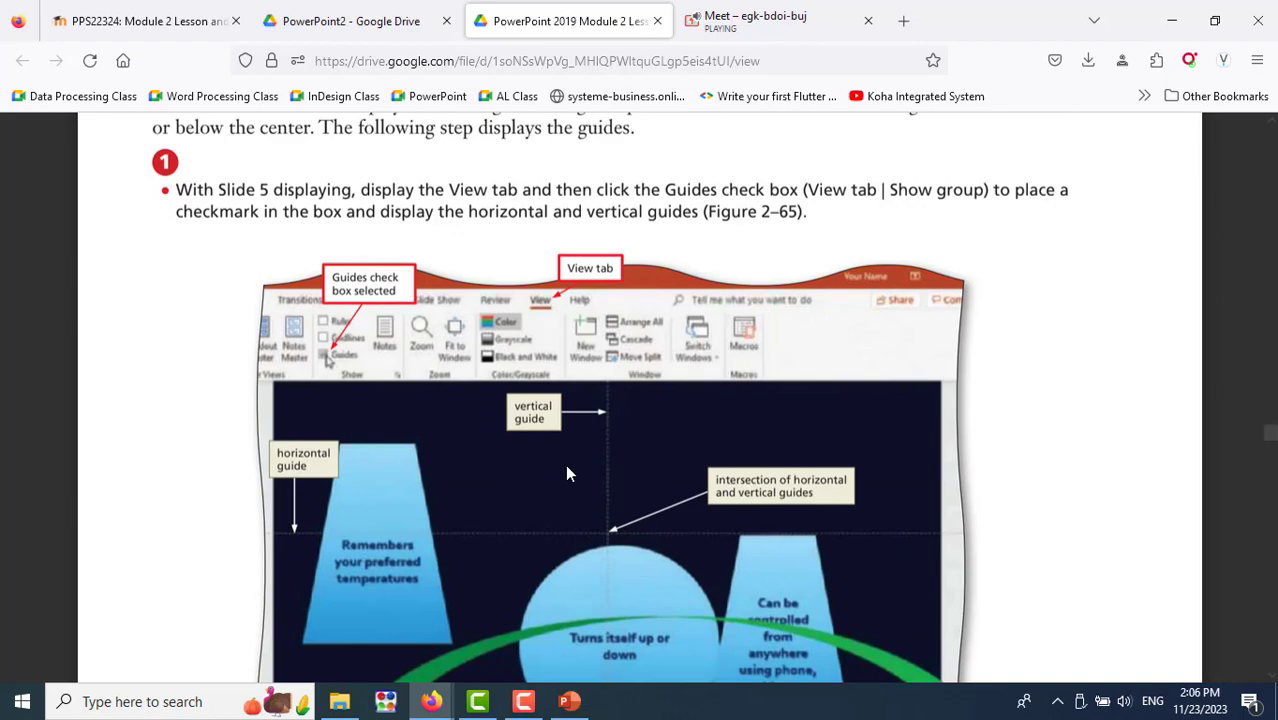
scroll(566, 473, "down", 4)
scroll(566, 473, "down", 1)
scroll(566, 473, "down", 3)
scroll(566, 473, "down", 5)
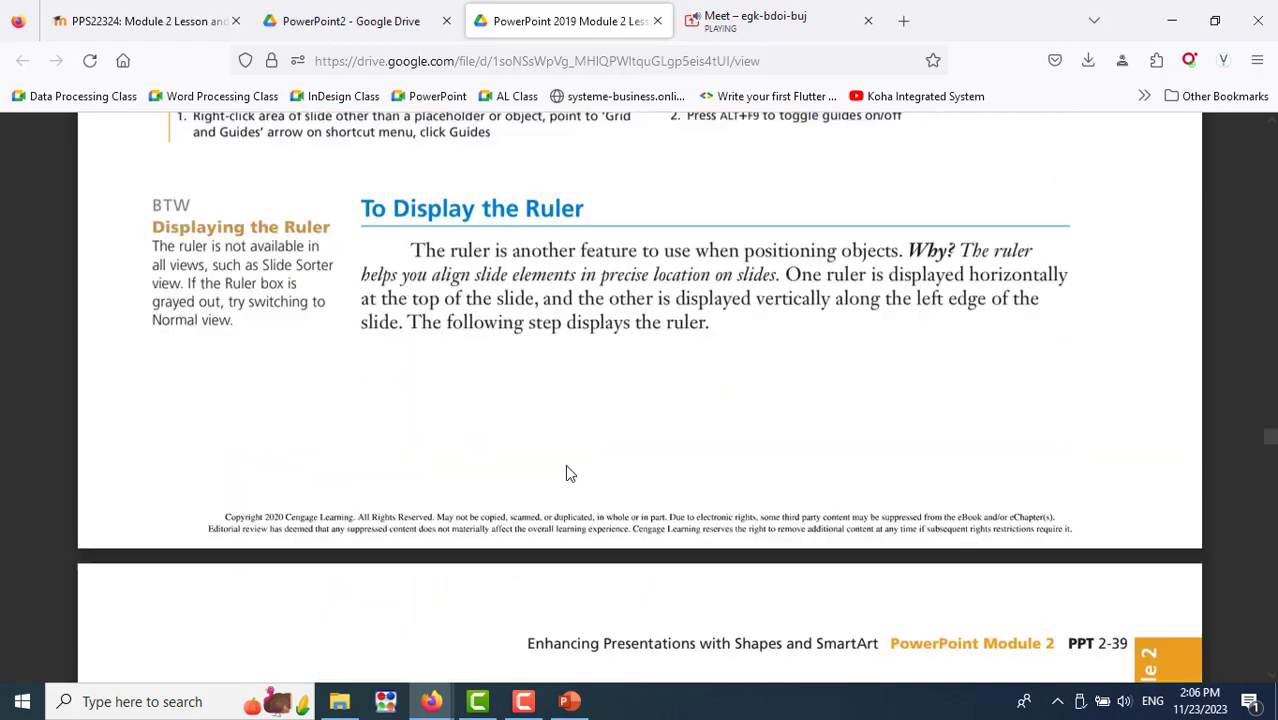
scroll(566, 473, "down", 5)
scroll(566, 473, "down", 5)
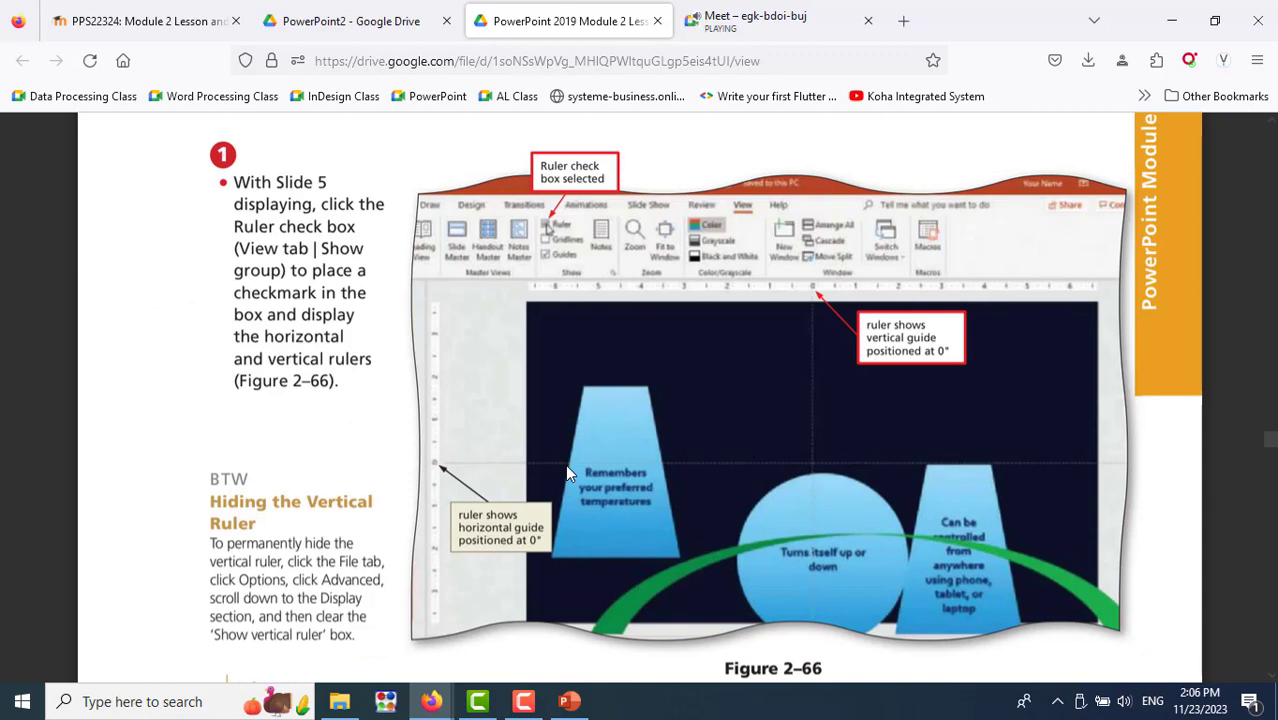
scroll(565, 464, "down", 5)
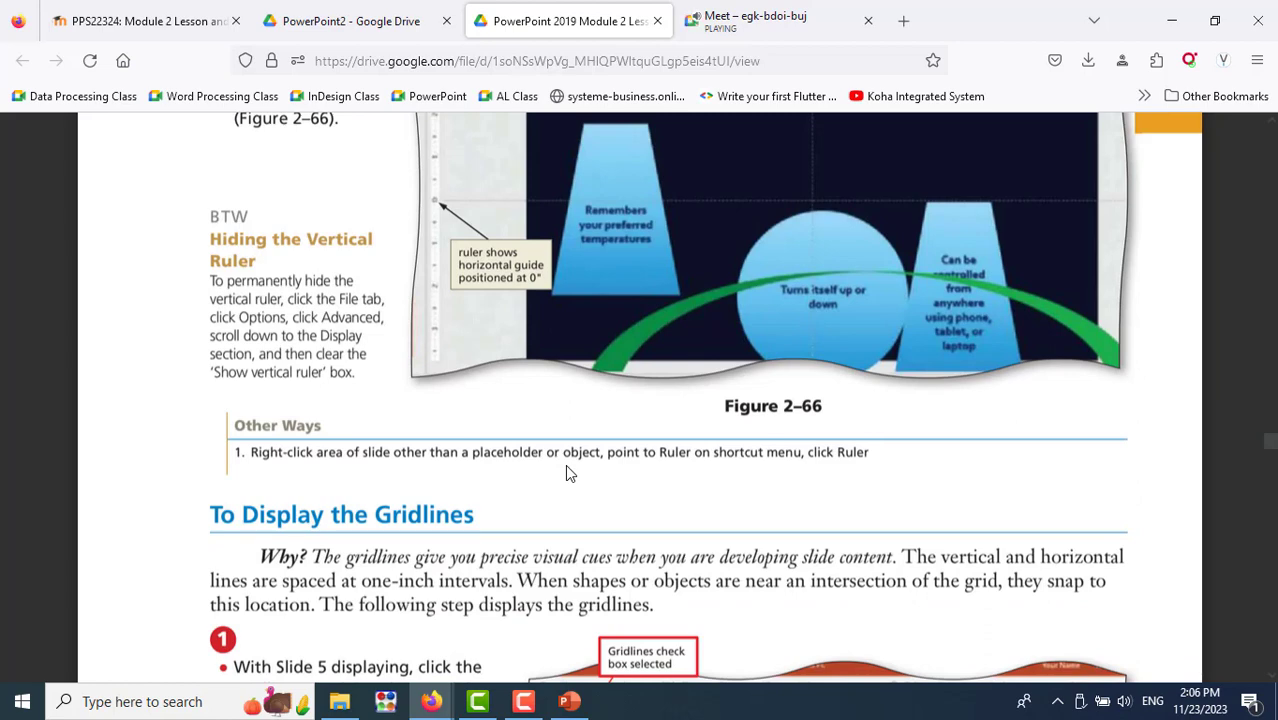
scroll(565, 474, "down", 3)
scroll(565, 474, "down", 2)
scroll(565, 474, "down", 5)
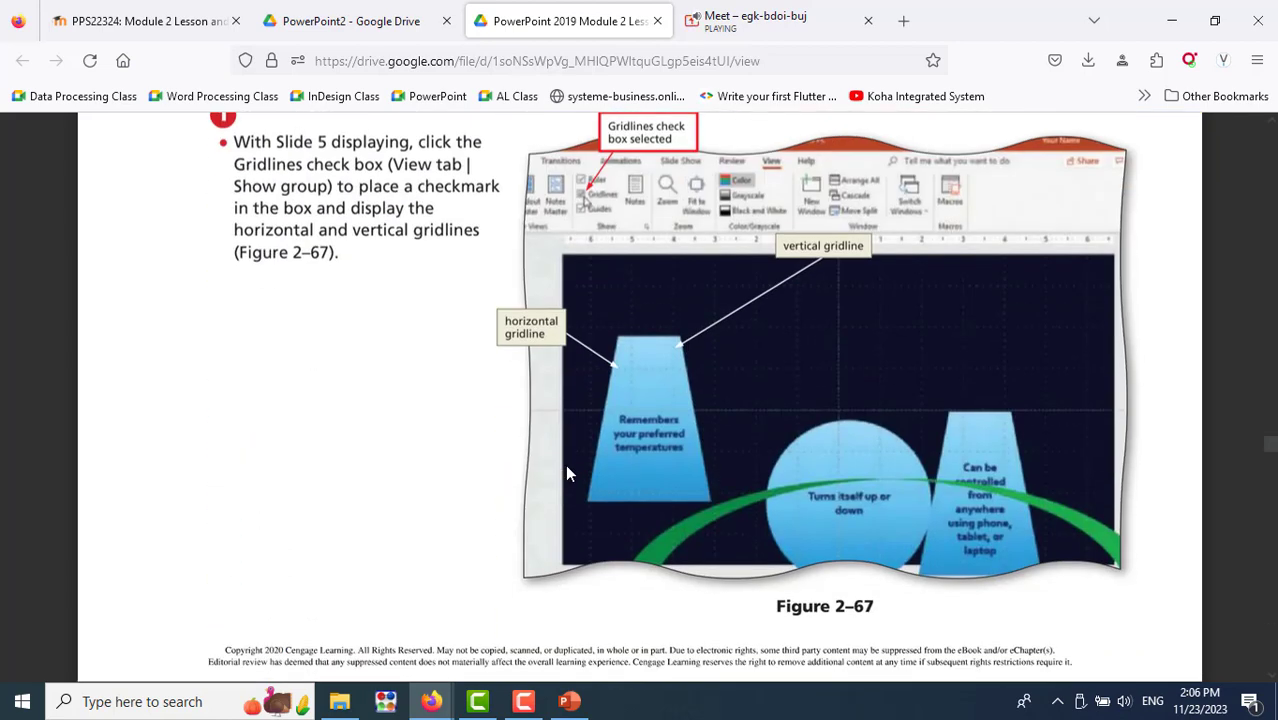
Show gridlines on slide 5 and read further in the lesson PDF
key("alt+Tab")
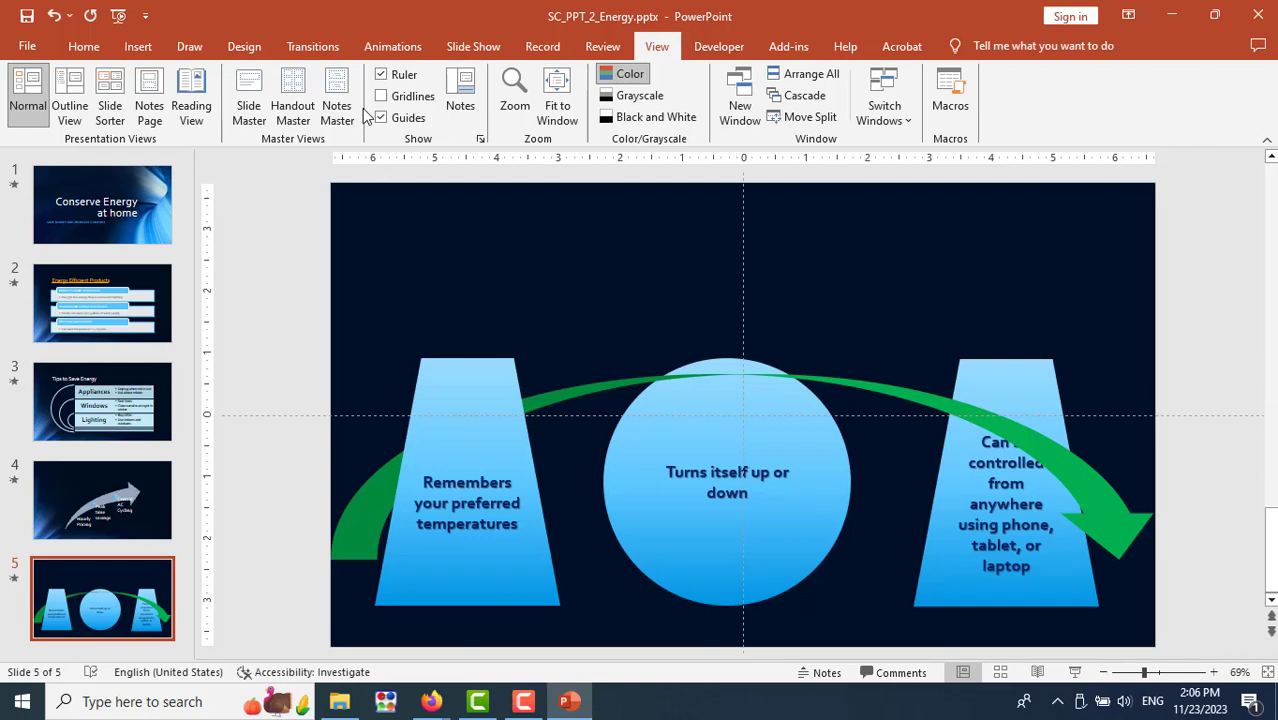
left_click(381, 96)
key("alt+Tab")
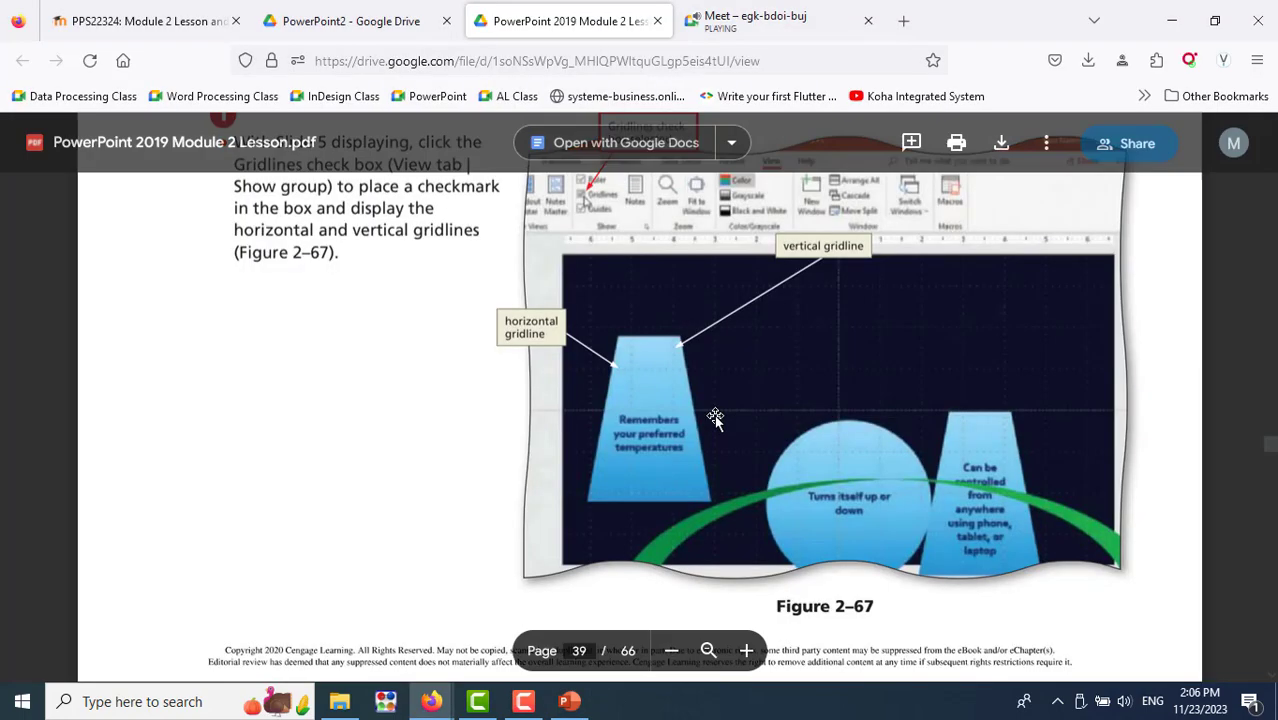
scroll(716, 421, "down", 5)
scroll(716, 424, "down", 3)
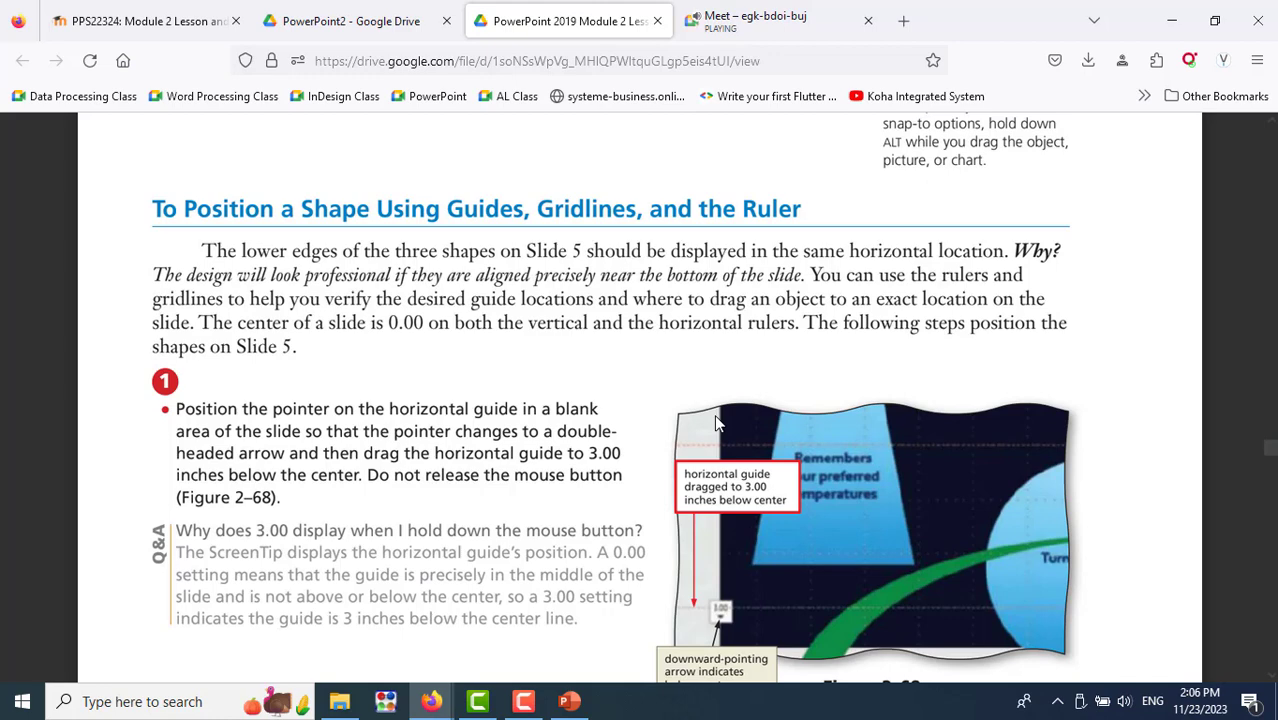
scroll(714, 414, "down", 3)
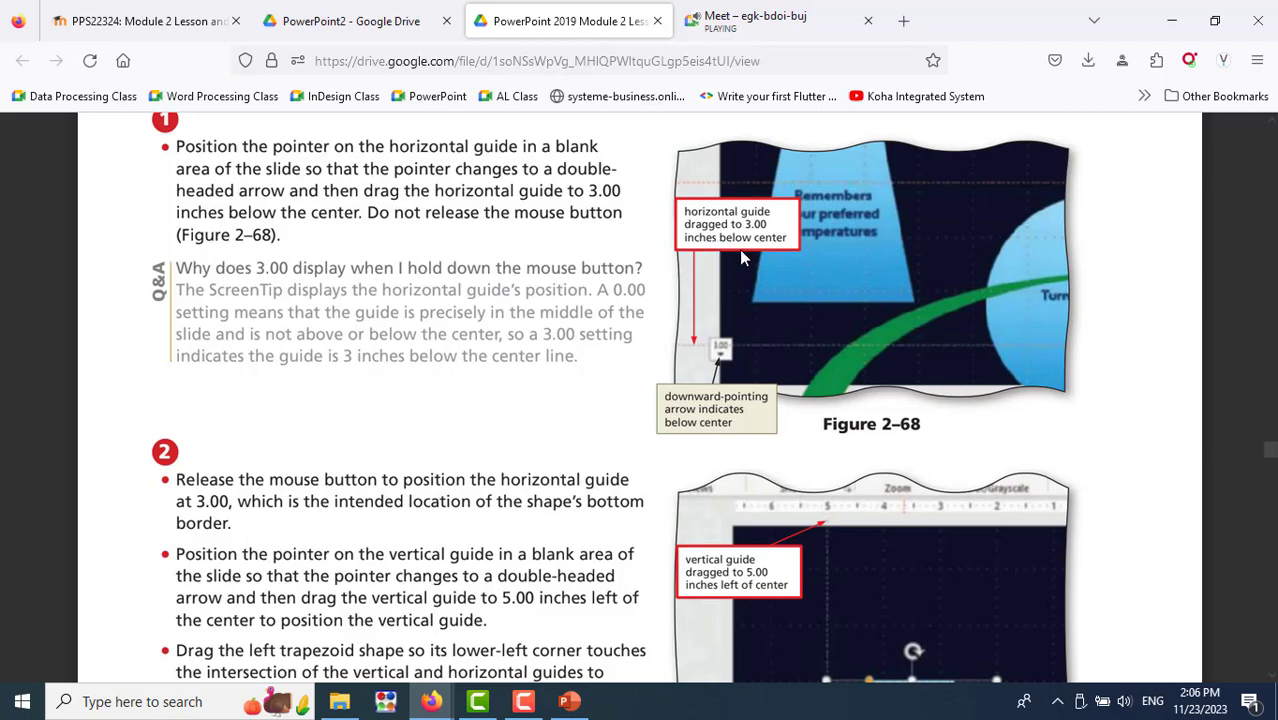
Drag the horizontal guide down to 3.00 inches below the slide's centre
key("alt+Tab")
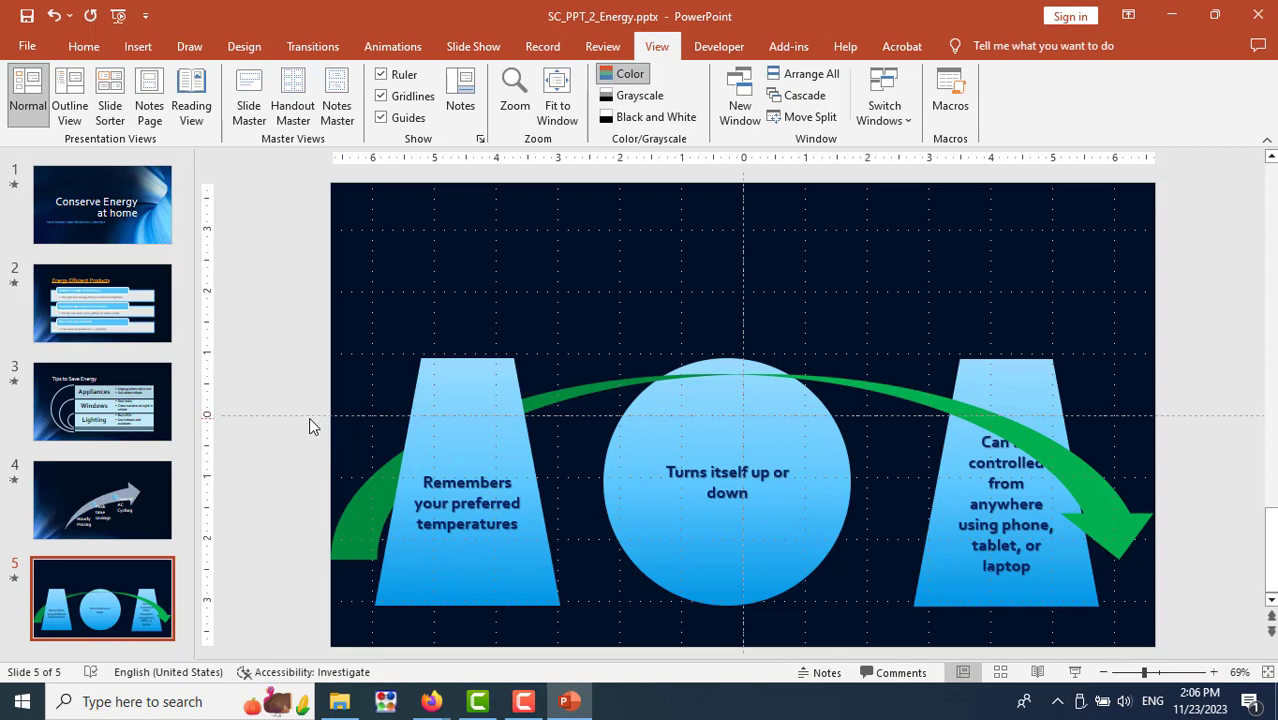
left_click_drag(310, 417, 320, 561)
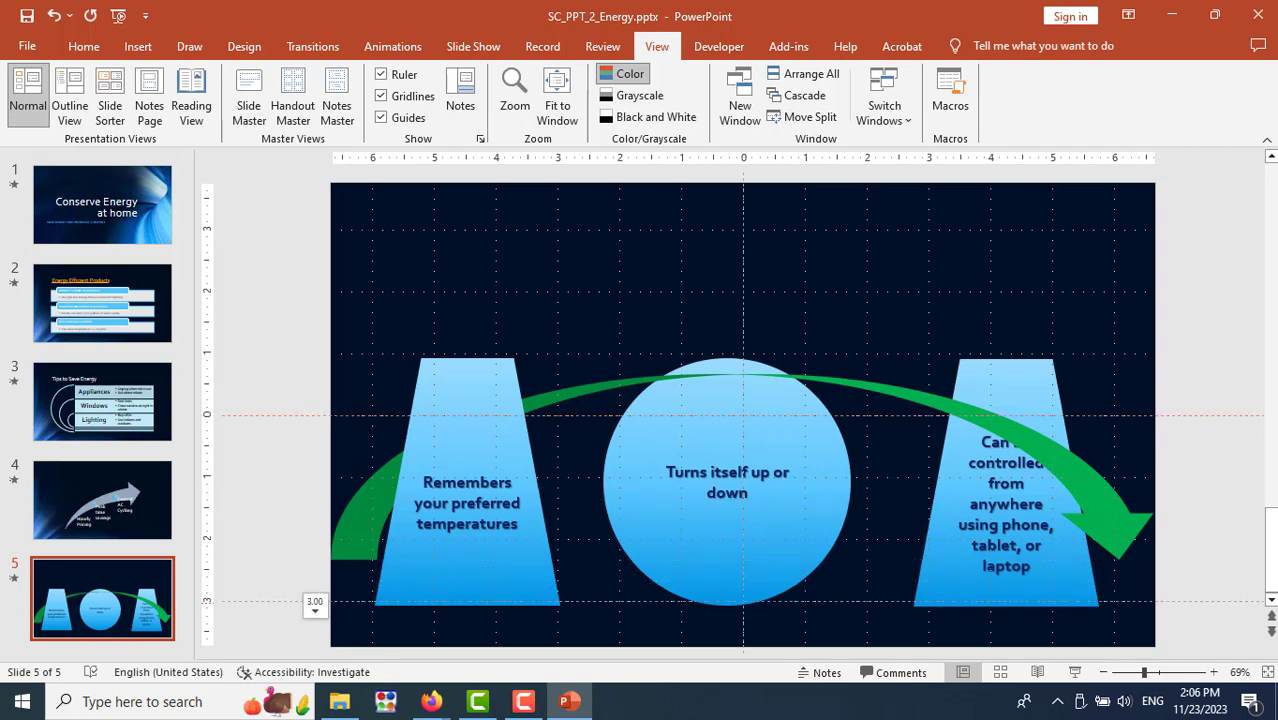
left_click_drag(320, 561, 318, 601)
key("alt+Tab")
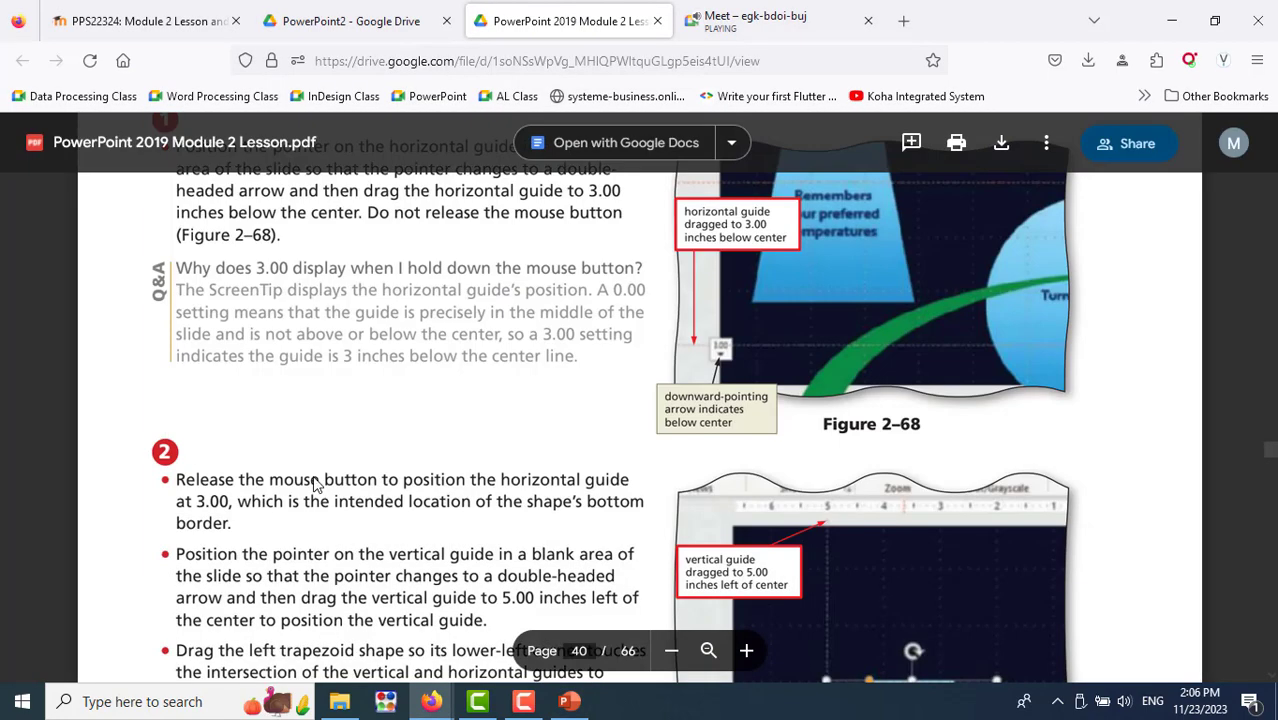
scroll(318, 482, "down", 3)
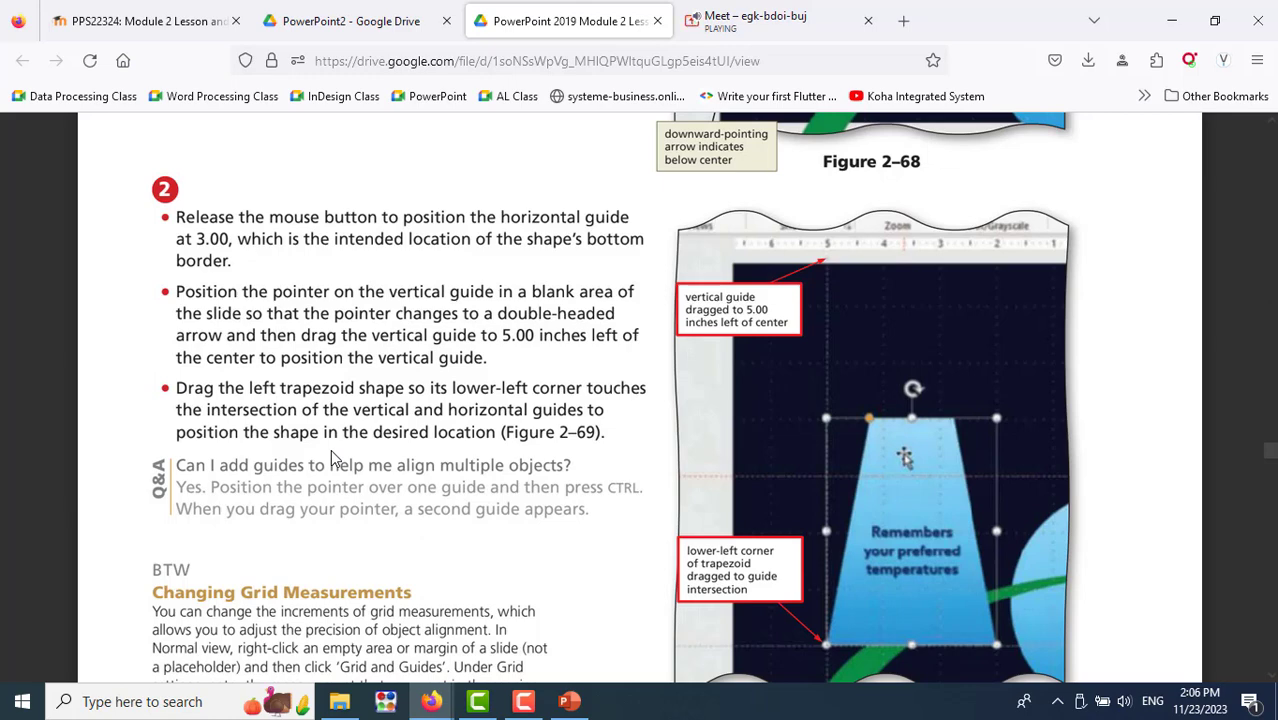
key("alt+Tab")
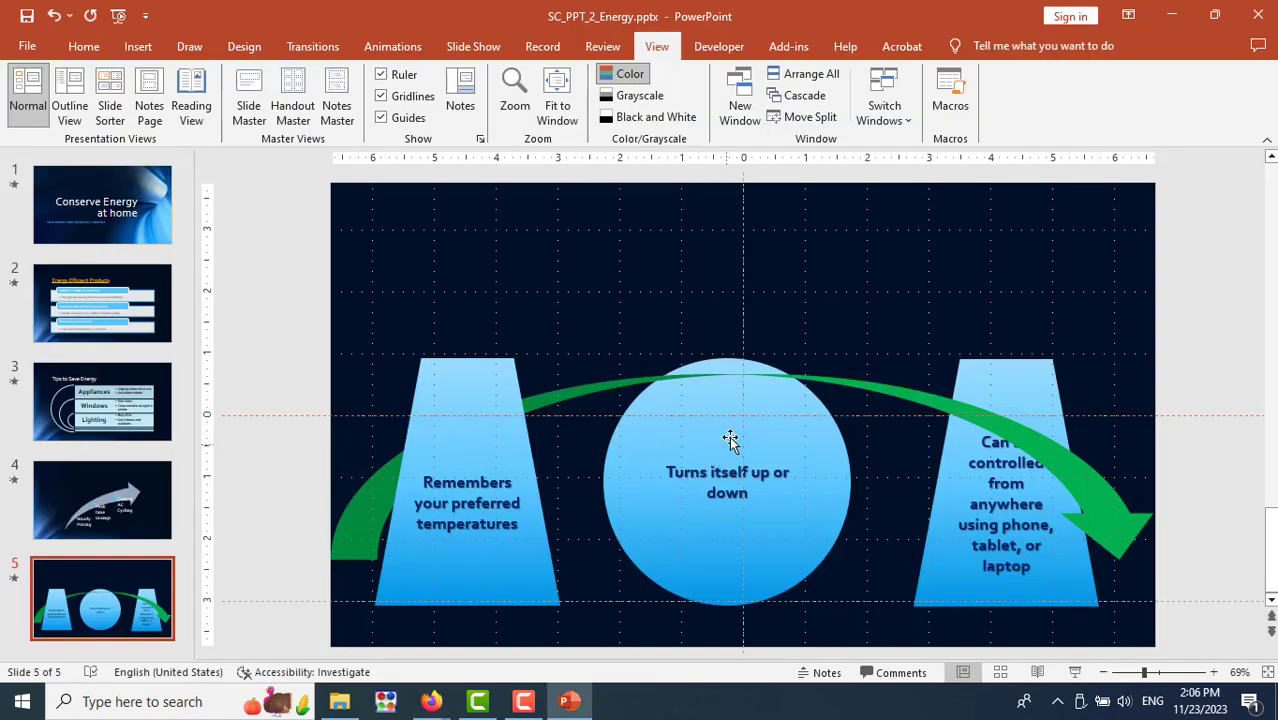
Drag slide 5's vertical guide left to about 5.00 inches from centre
mouse_move(741, 305)
left_mouse_down()
mouse_move(486, 358)
mouse_move(434, 338)
left_mouse_up()
key("alt+Tab")
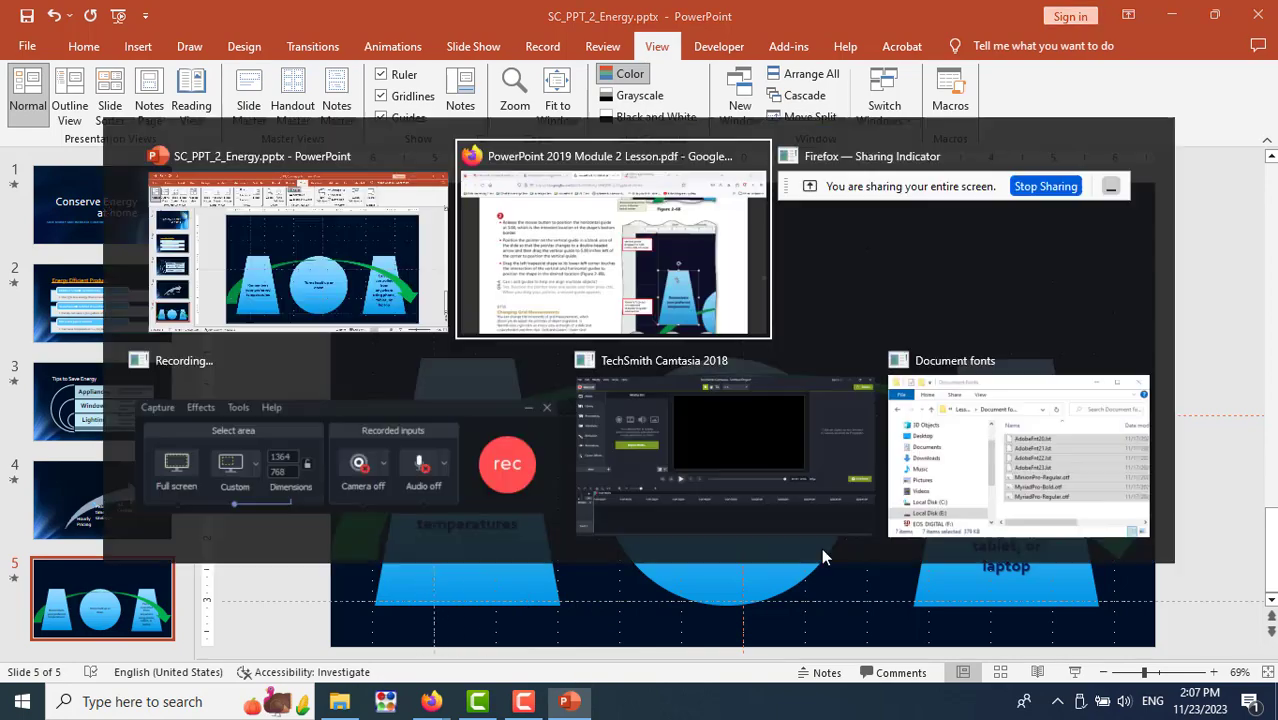
Scroll the lesson PDF back and forth across pages 40–41 to reach Figure 2–69
scroll(700, 560, "down", 3)
scroll(600, 565, "down", 4)
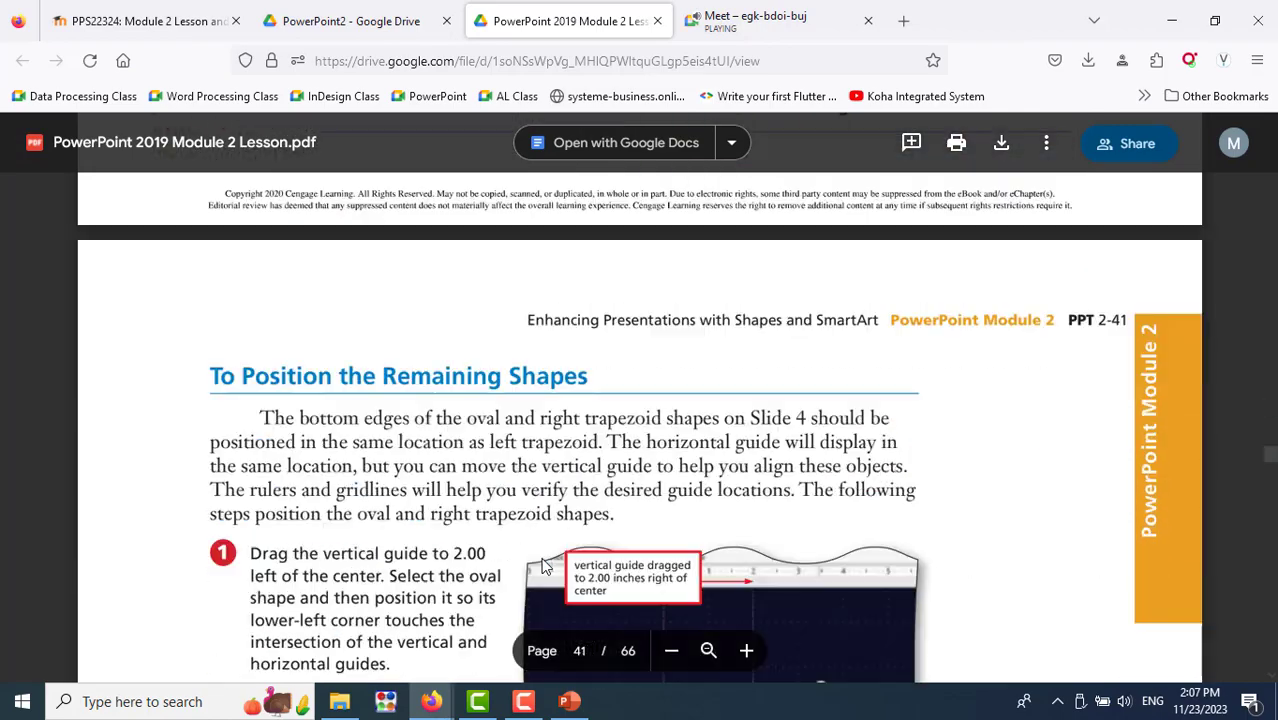
scroll(541, 567, "down", 2)
scroll(541, 561, "down", 3)
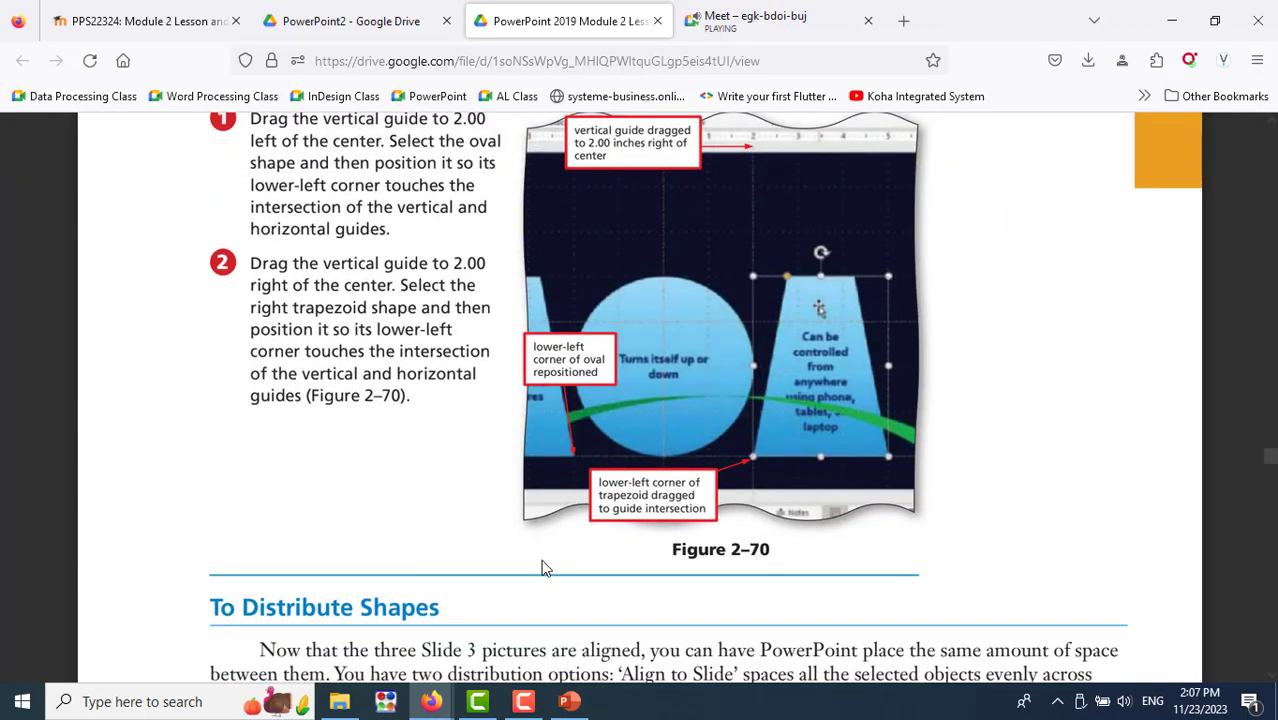
scroll(541, 566, "up", 3)
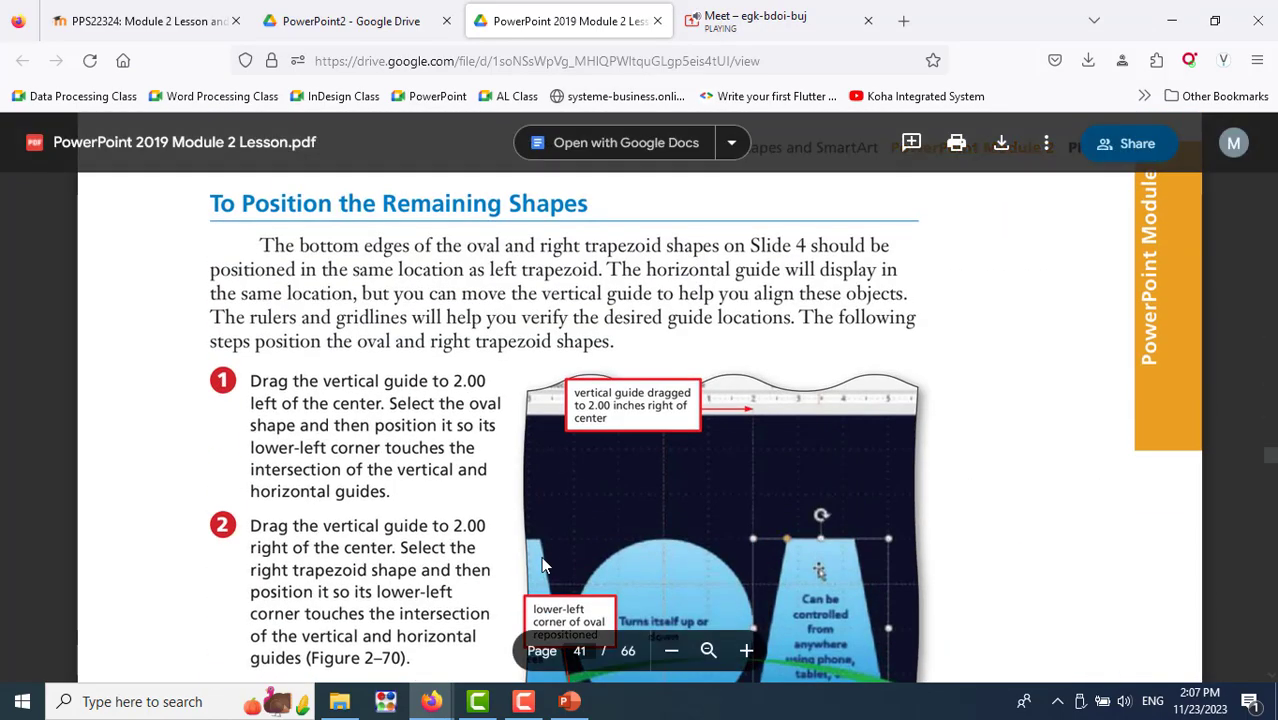
scroll(541, 566, "up", 3)
scroll(541, 566, "up", 3)
scroll(545, 567, "up", 3)
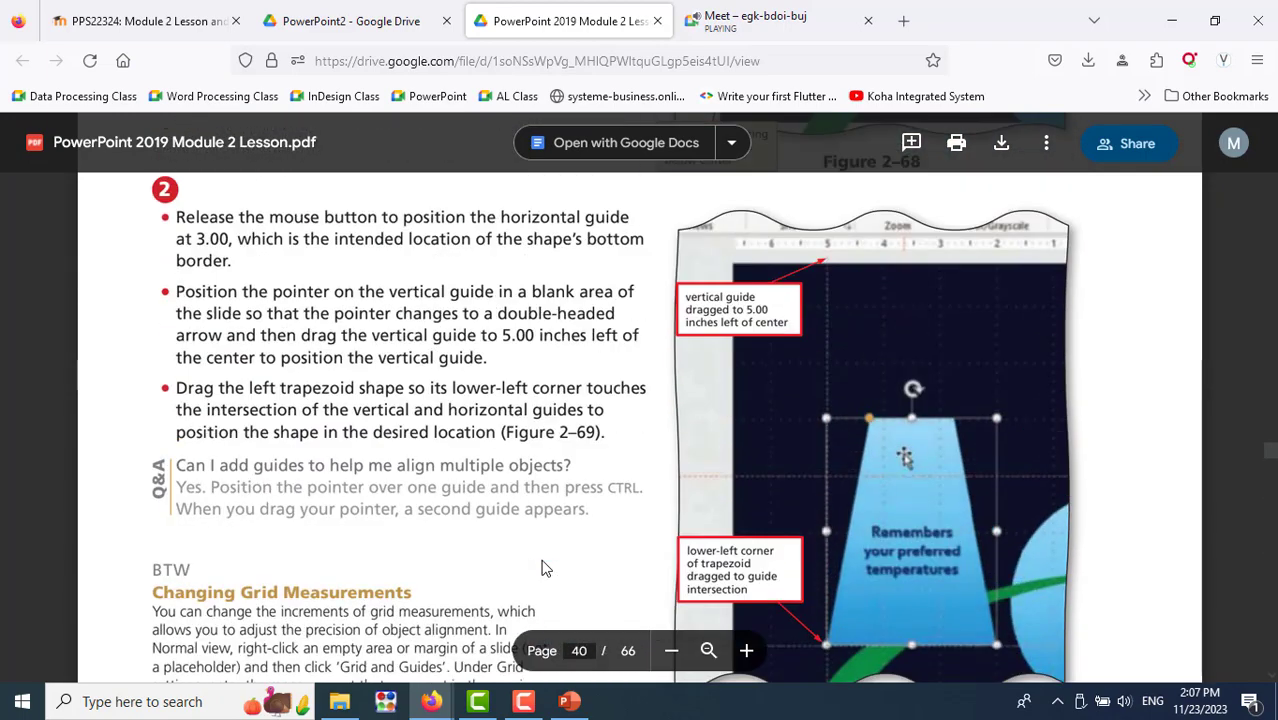
scroll(545, 567, "up", 3)
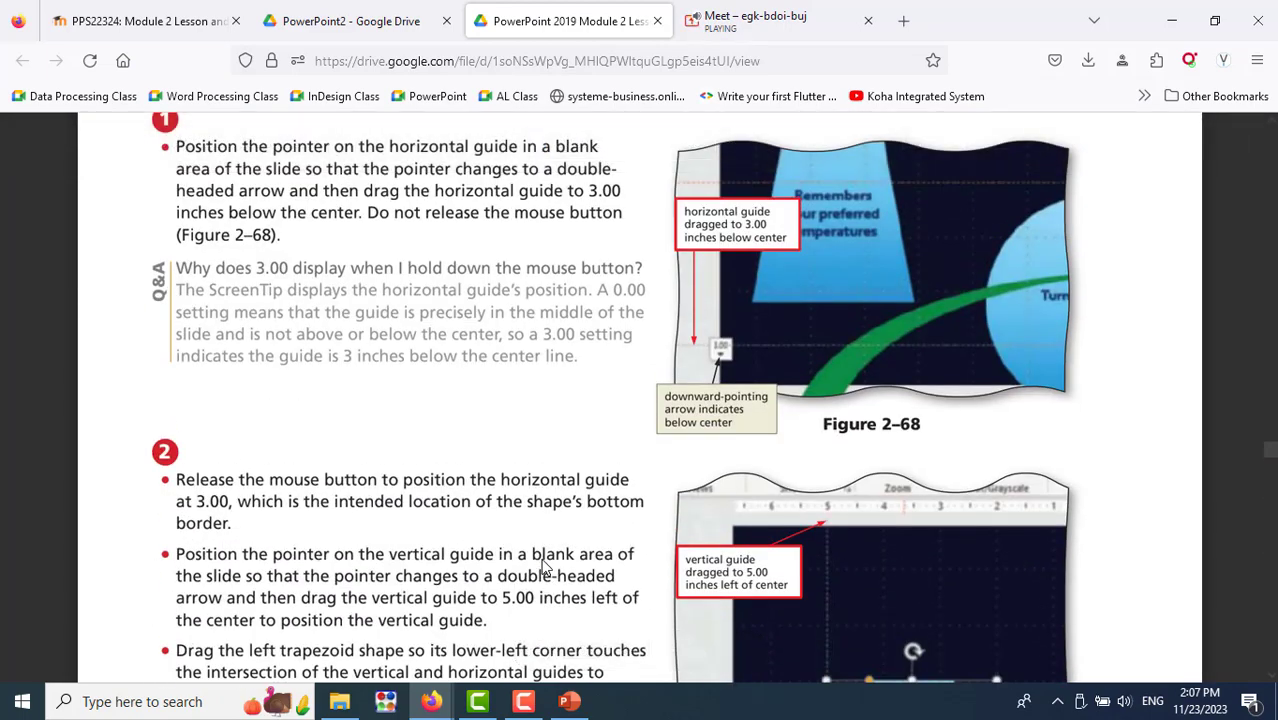
scroll(543, 567, "down", 3)
scroll(543, 567, "up", 3)
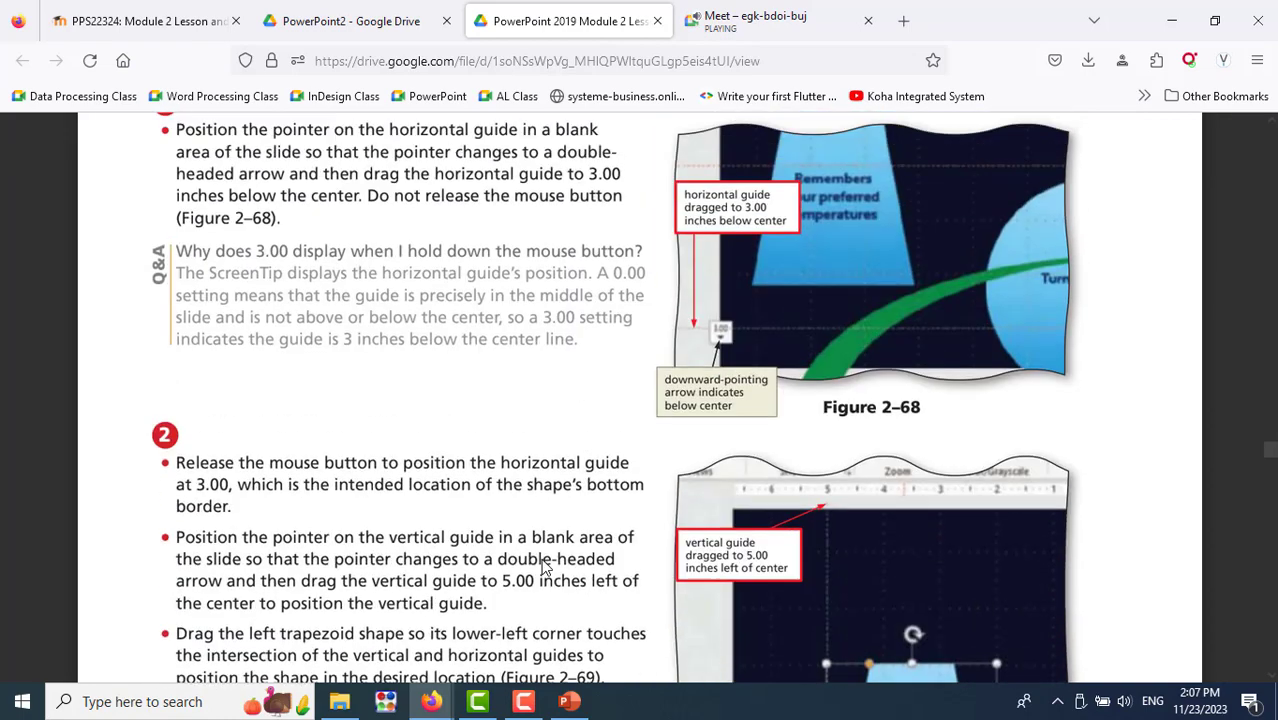
scroll(543, 567, "up", 3)
scroll(543, 567, "up", 2)
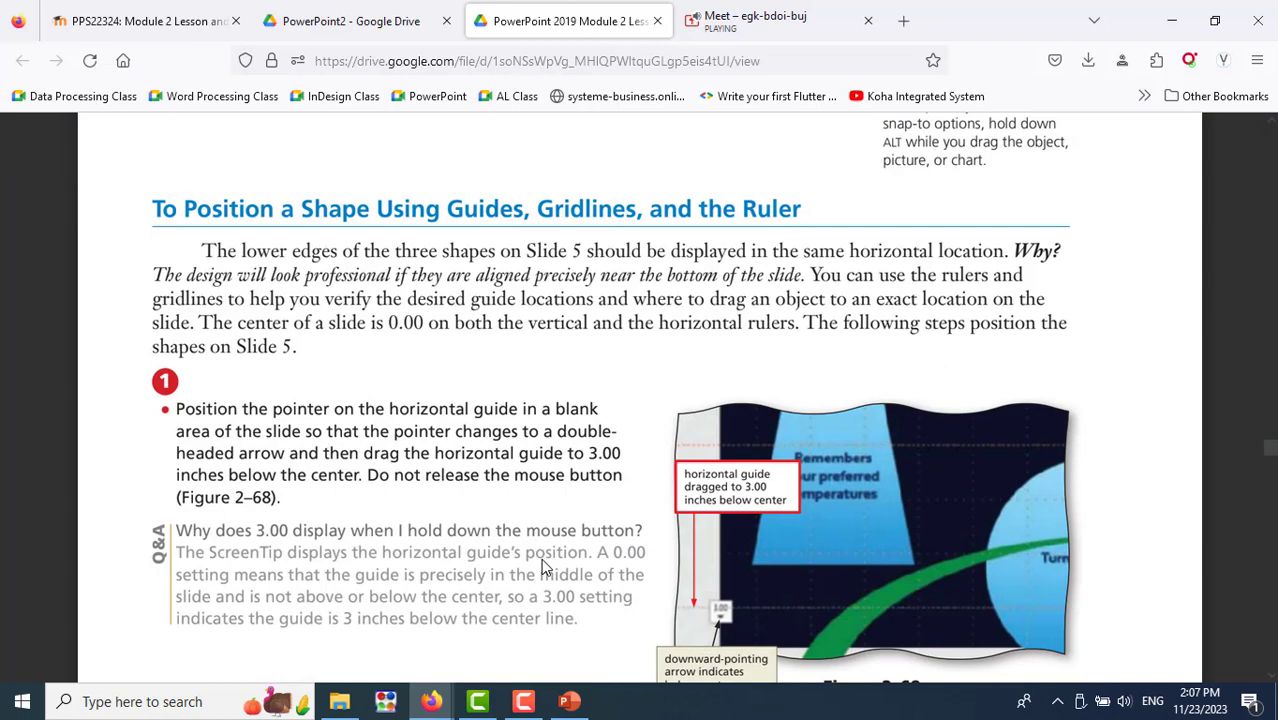
scroll(543, 567, "down", 3)
scroll(543, 567, "down", 5)
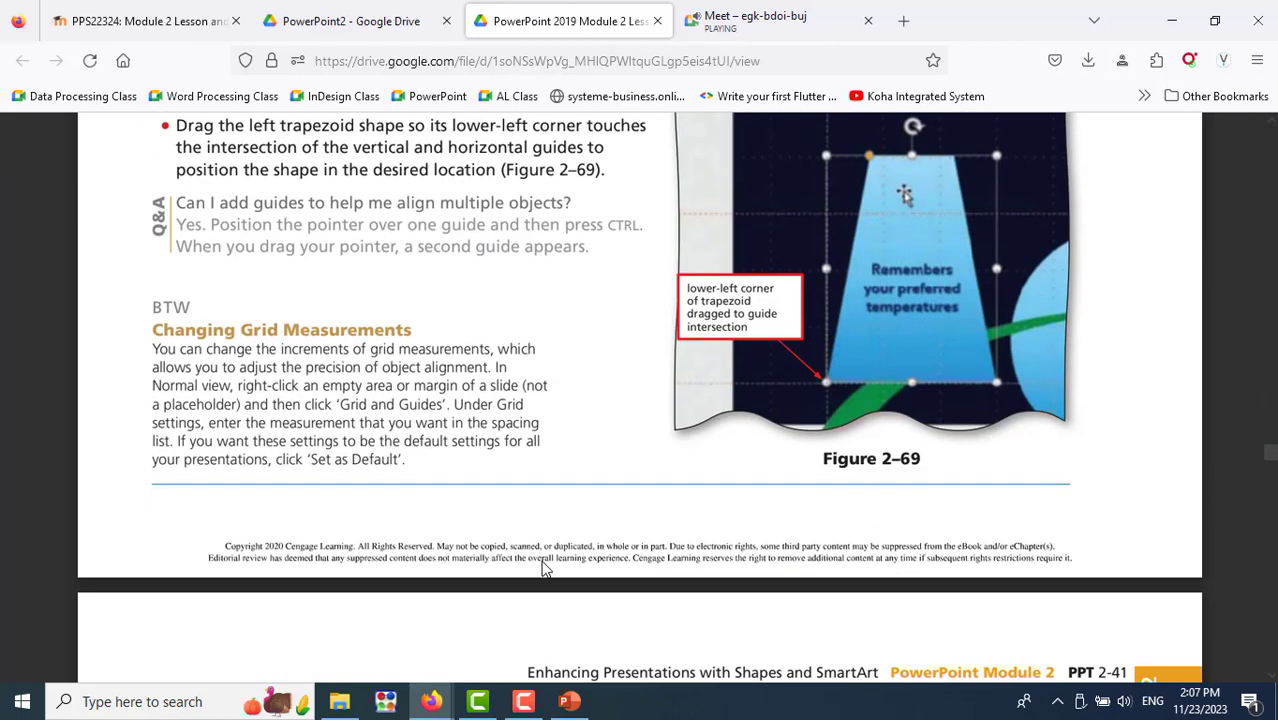
Snap the left trapezoid's corner to the guide intersection and move the right trapezoid left onto the bottom guide
left_click(569, 701)
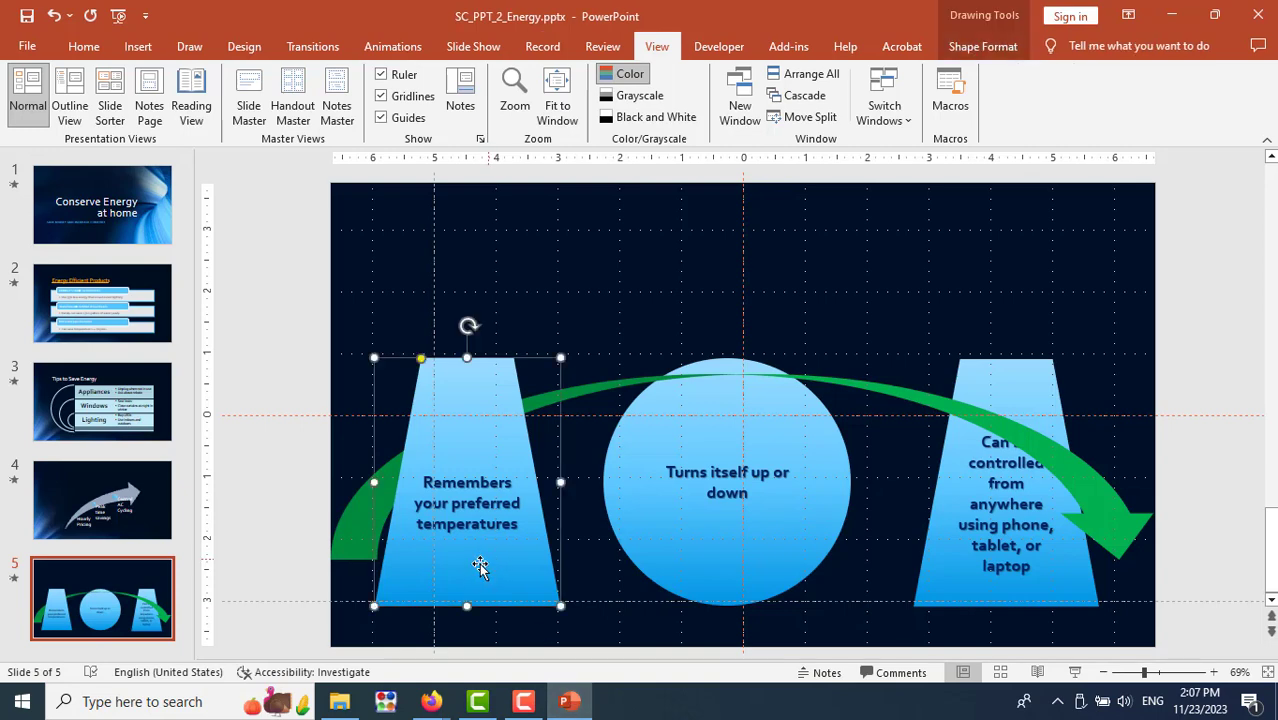
left_click_drag(490, 562, 534, 562)
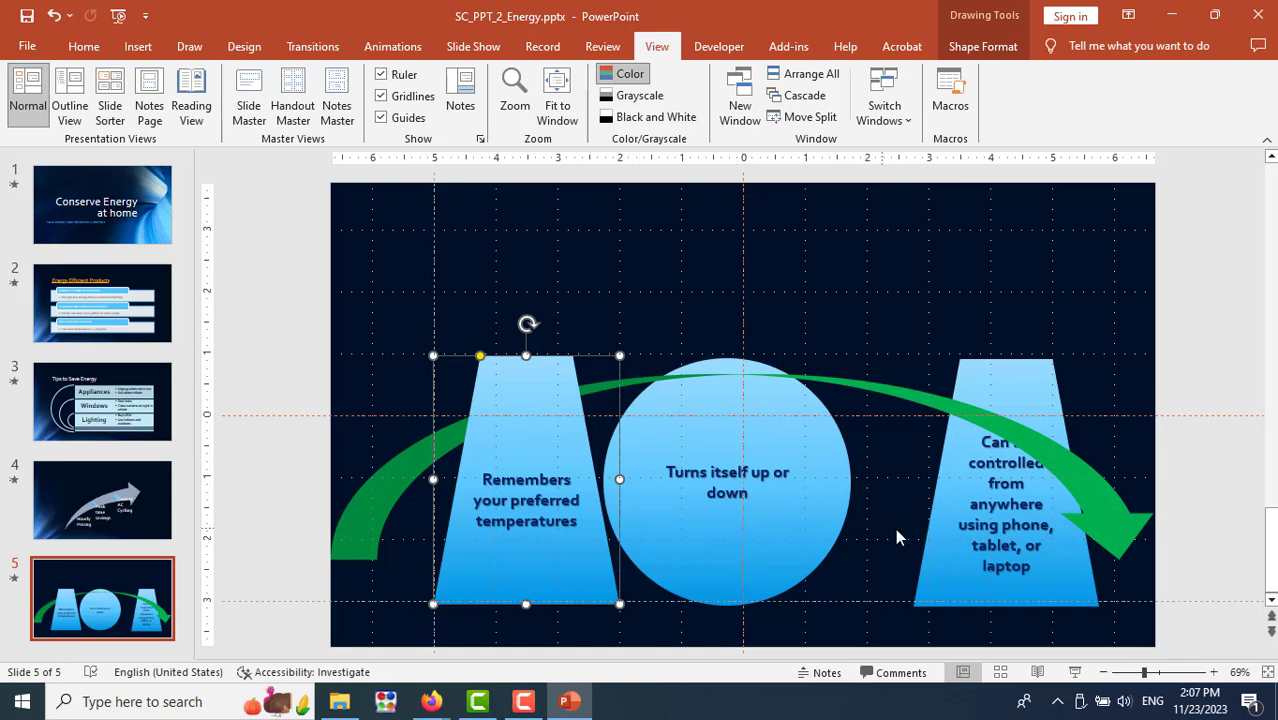
left_click(1017, 545)
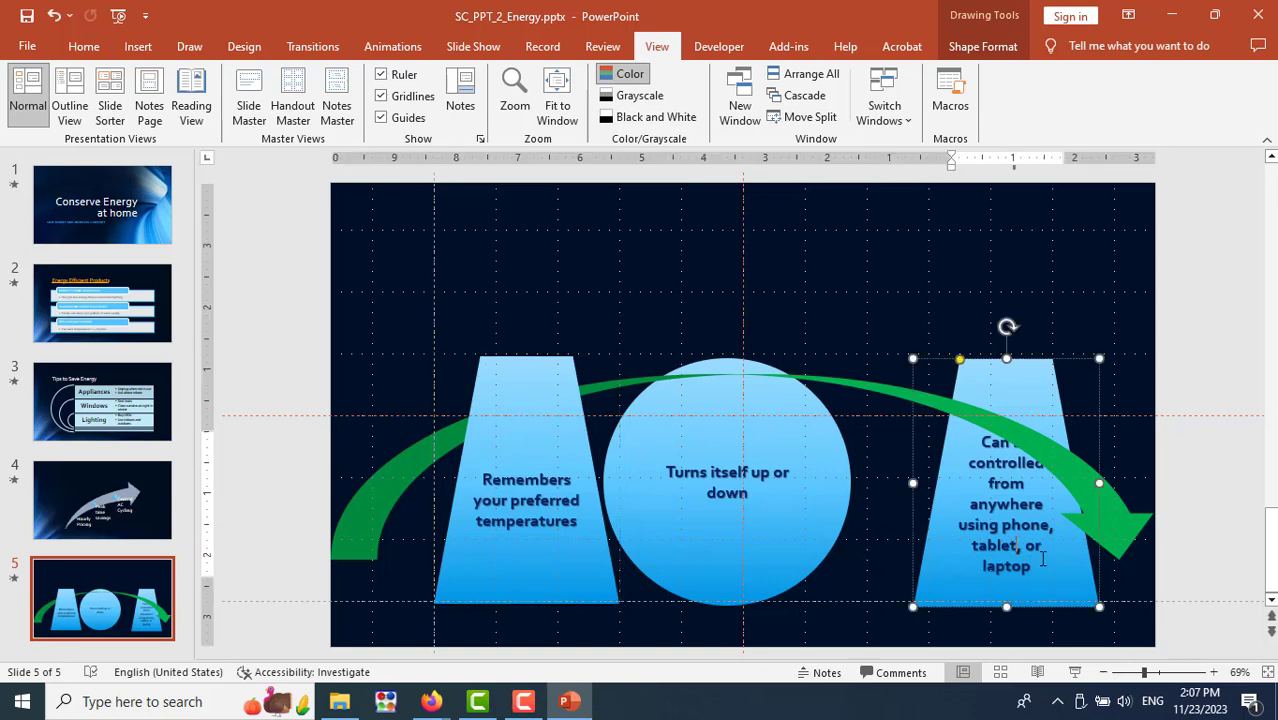
mouse_move(1064, 588)
left_mouse_down()
mouse_move(1041, 563)
mouse_move(980, 581)
mouse_move(1019, 580)
left_mouse_up()
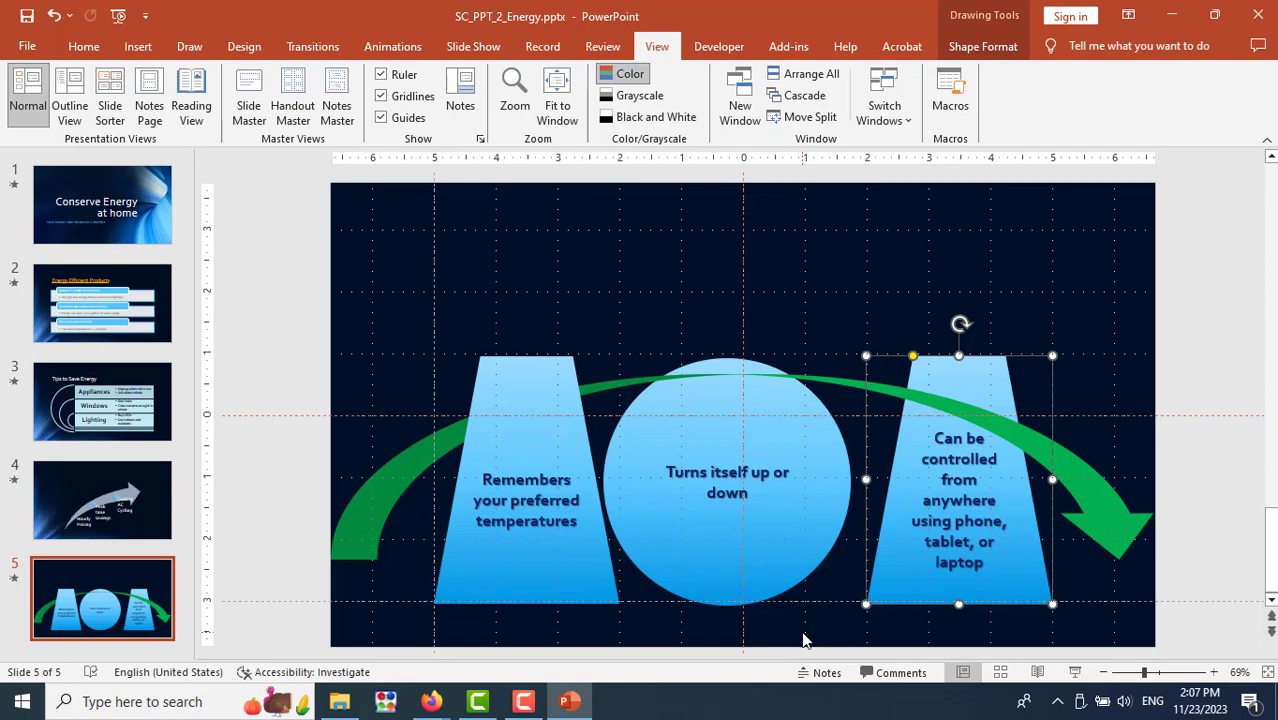
key("alt+Tab")
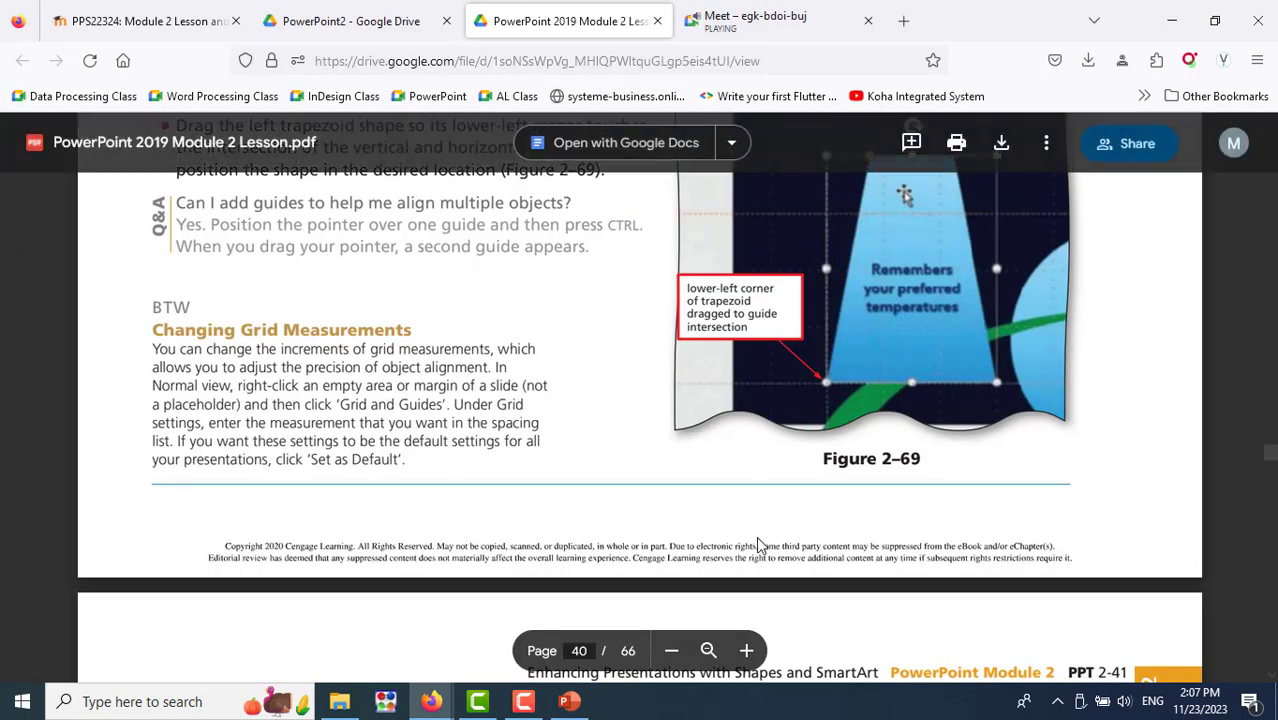
Scroll the lesson PDF to page 41's 'To Position the Remaining Shapes' and Figure 2–70
scroll(757, 545, "down", 5)
scroll(757, 545, "down", 5)
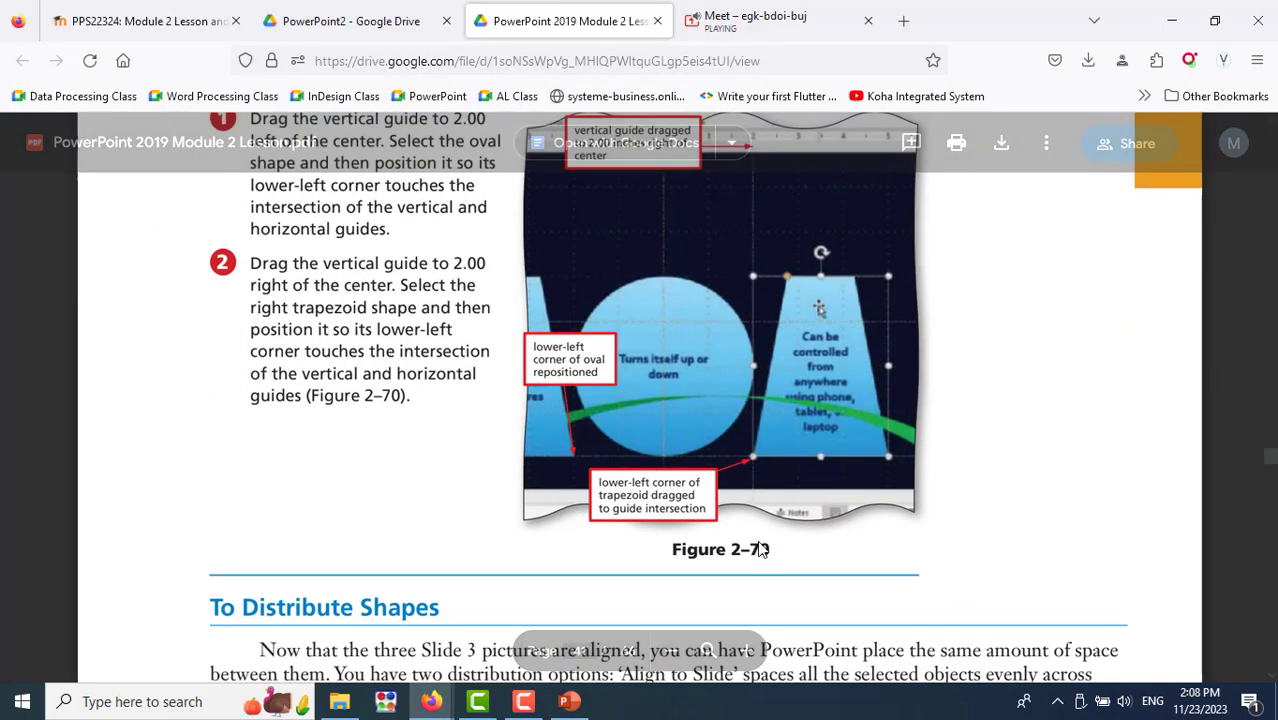
scroll(760, 548, "down", 3)
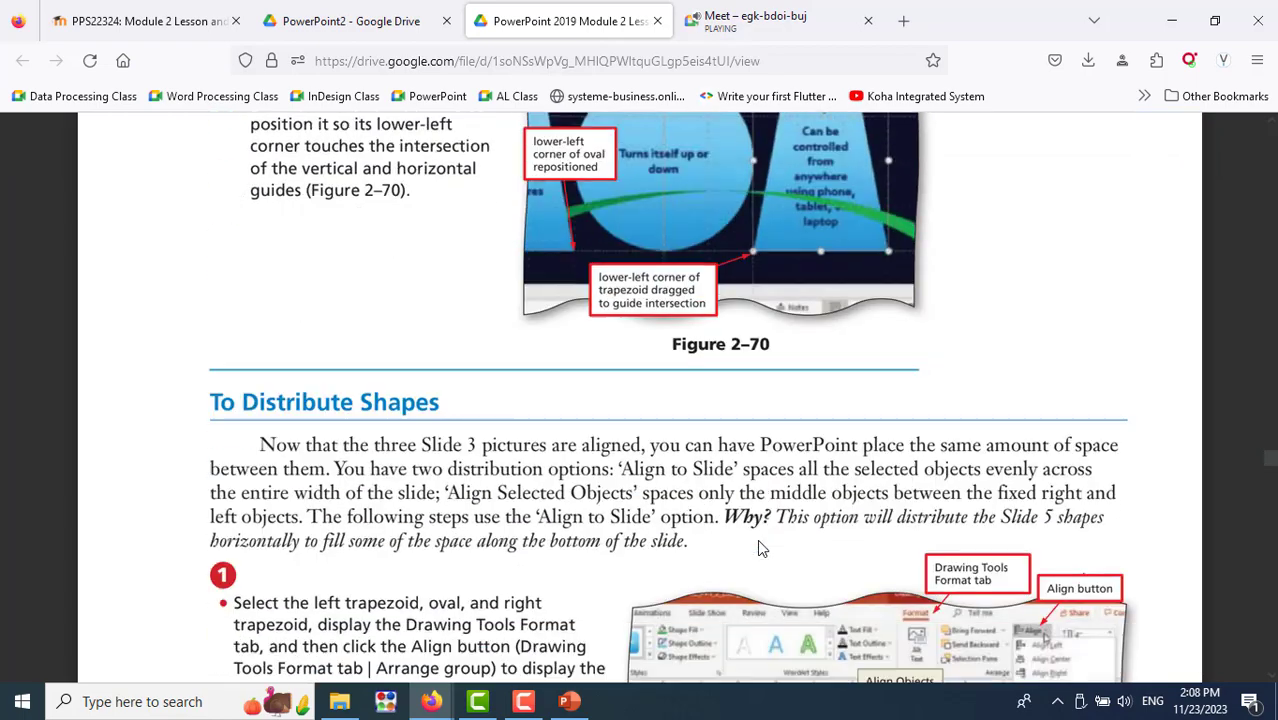
scroll(760, 548, "up", 6)
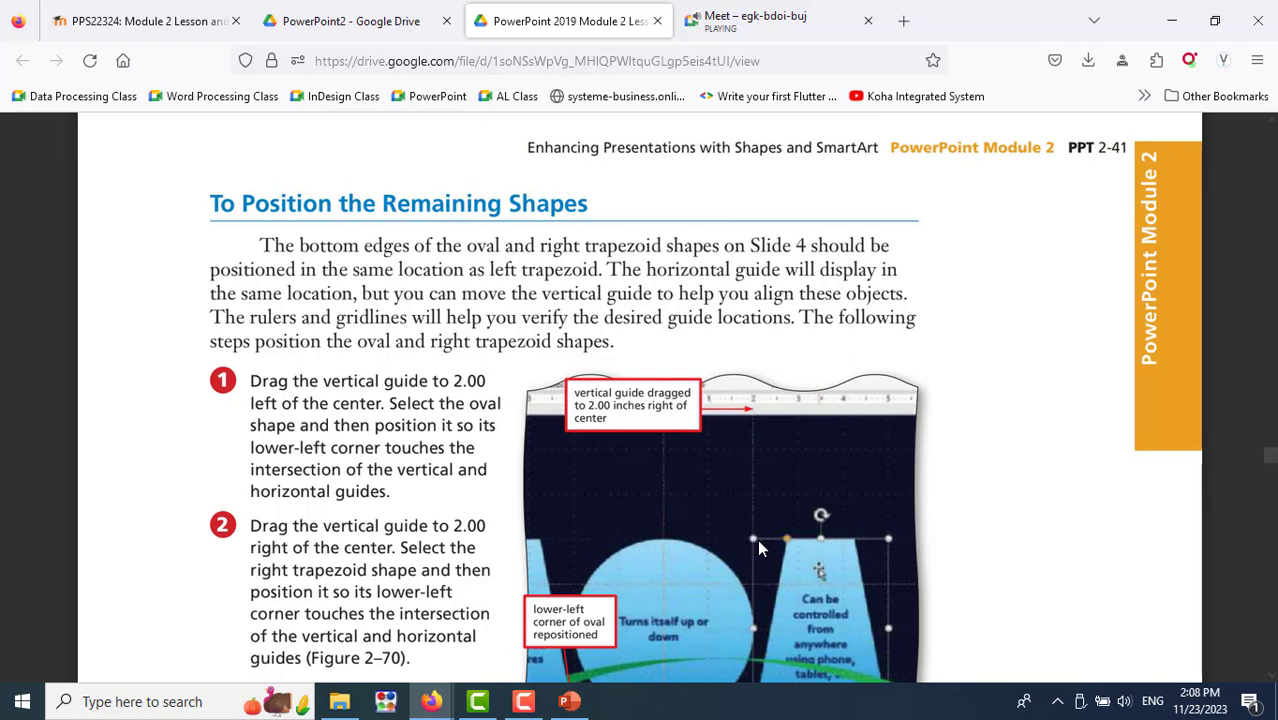
scroll(758, 545, "down", 5)
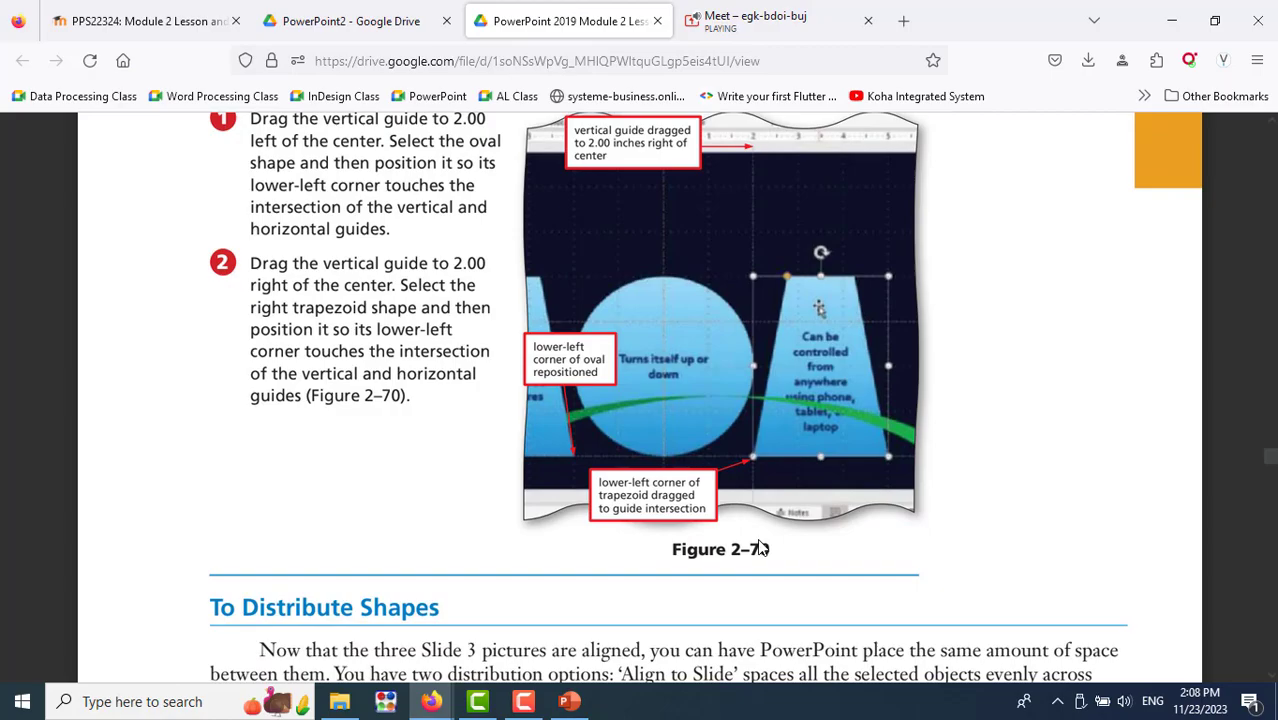
scroll(760, 548, "up", 5)
Move the vertical guide to 2.00 left of centre and rest the circle's lower-left corner on the intersection
key("alt+Tab")
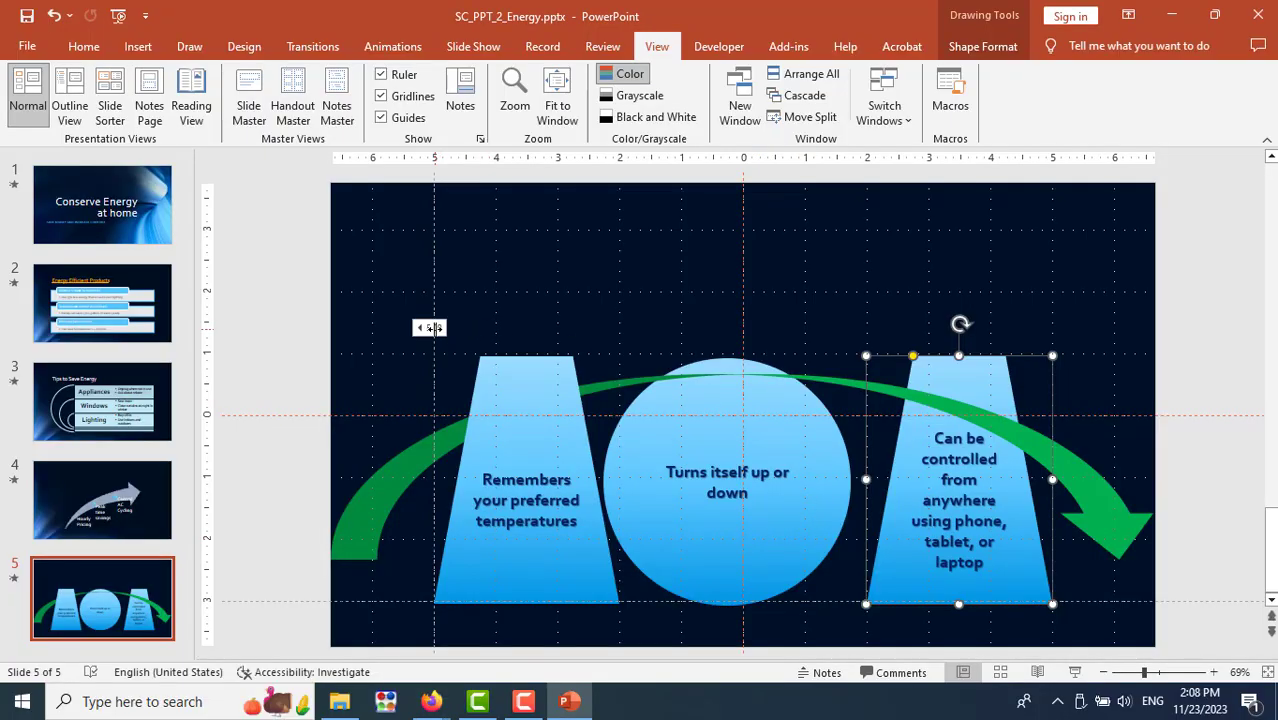
left_click_drag(434, 328, 620, 358)
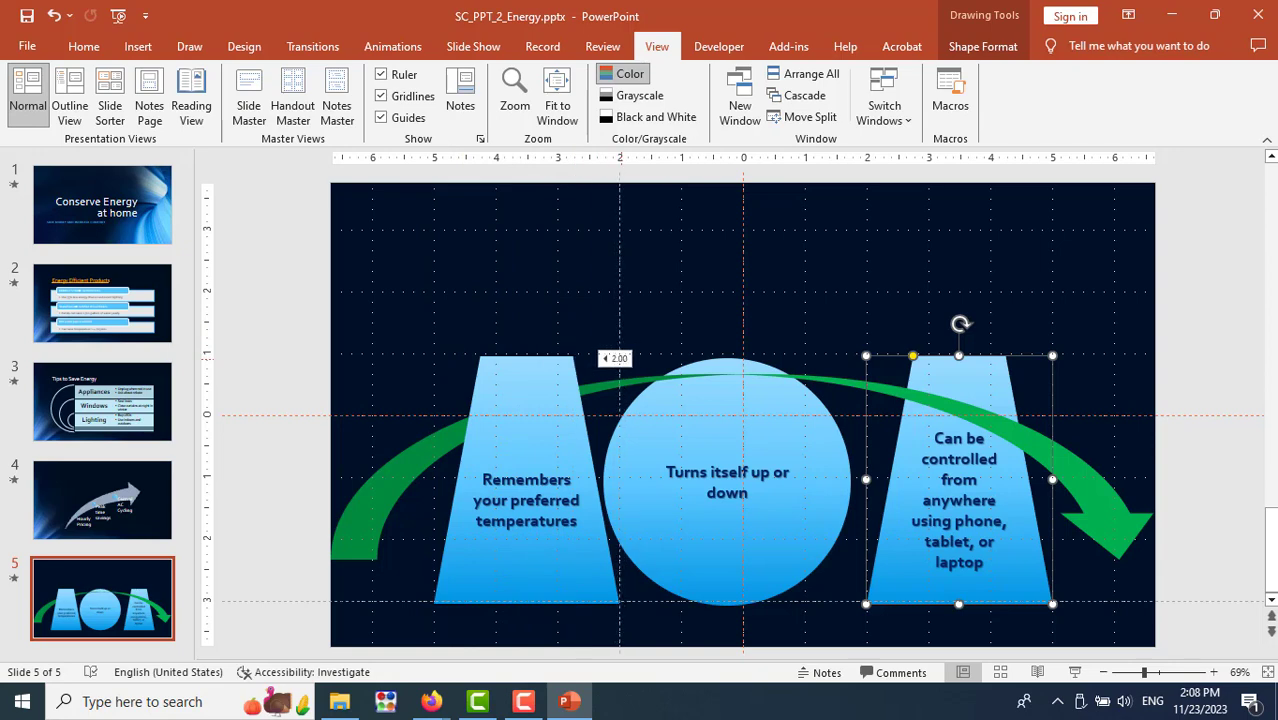
left_click(714, 568)
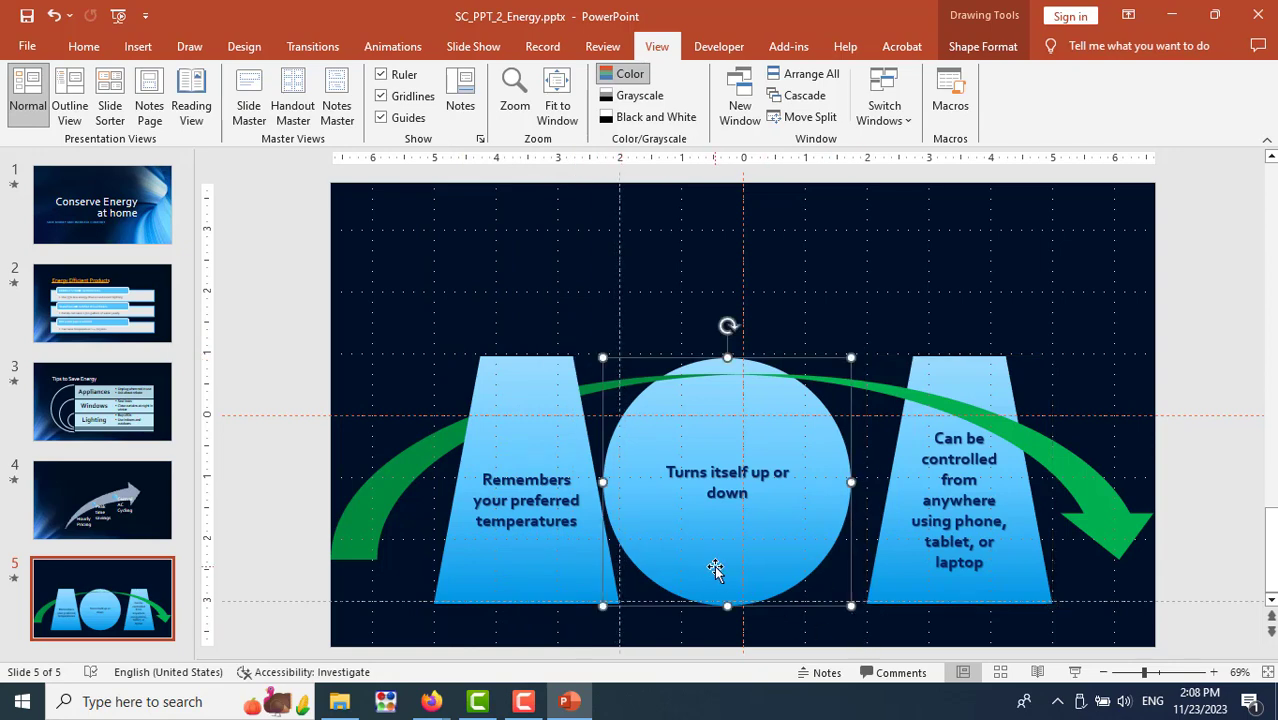
mouse_move(714, 568)
left_mouse_down()
mouse_move(719, 519)
mouse_move(728, 533)
left_mouse_up()
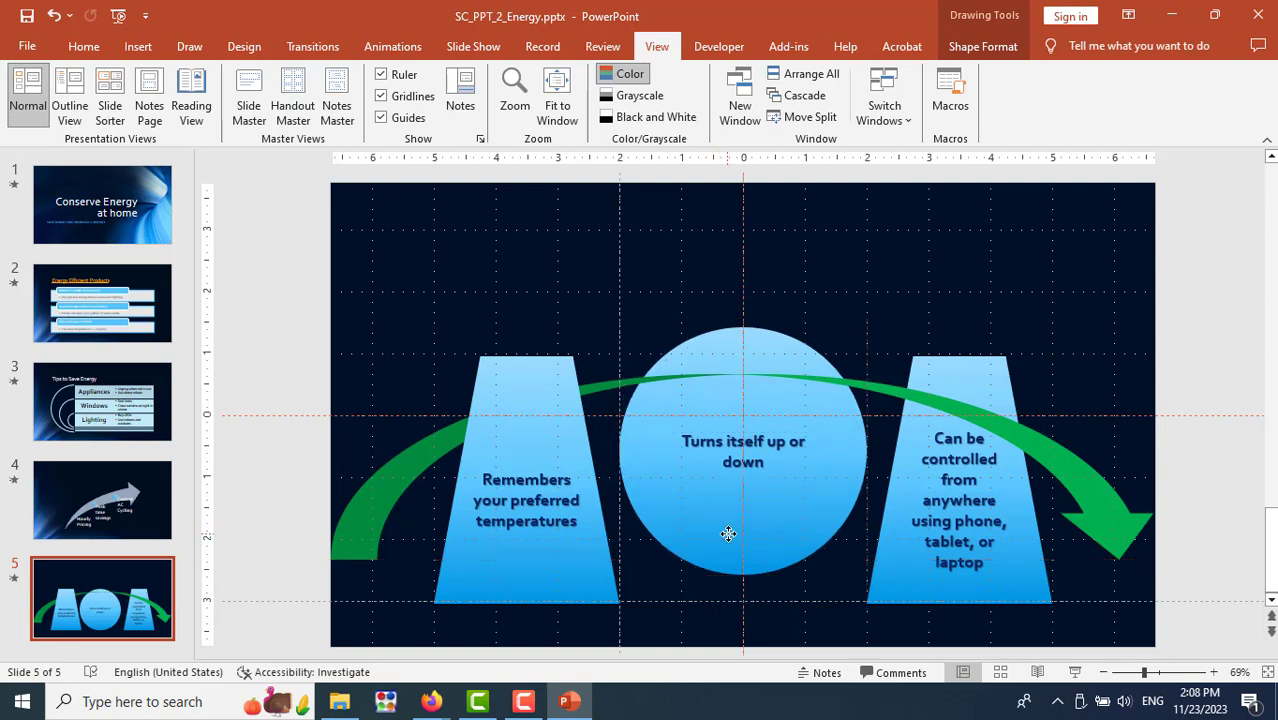
left_click_drag(728, 533, 727, 561)
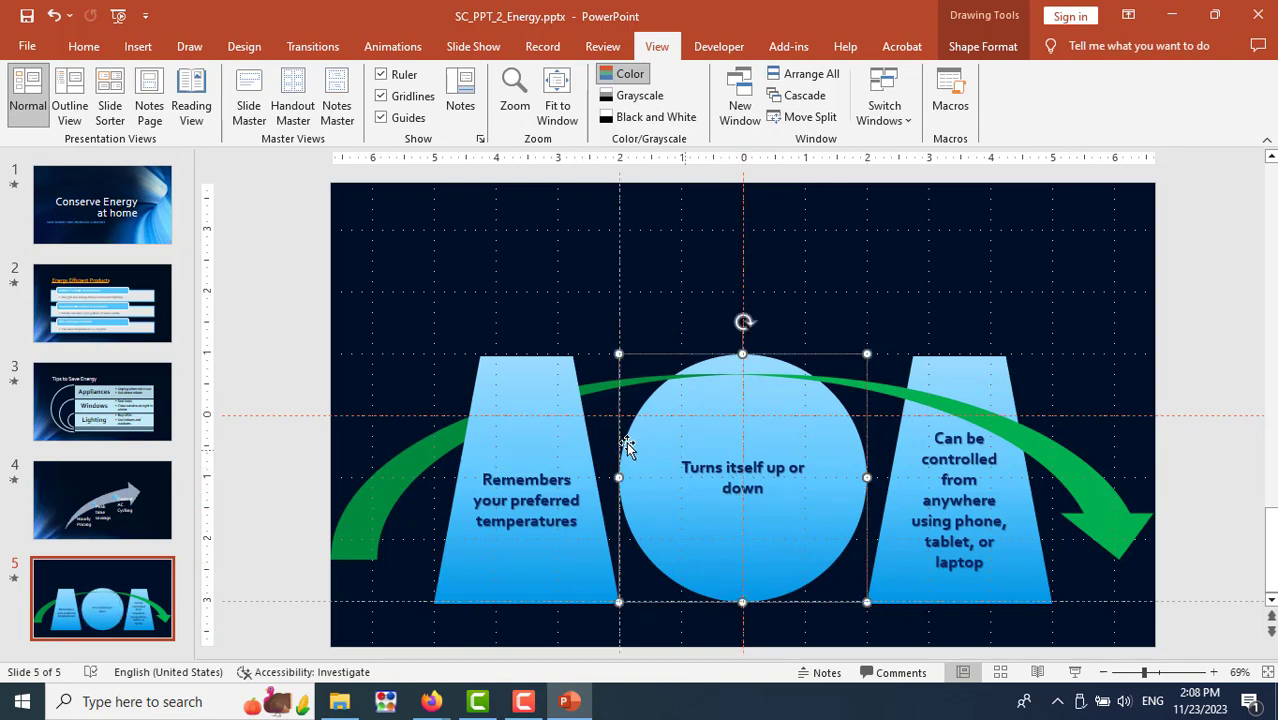
key("alt+Tab")
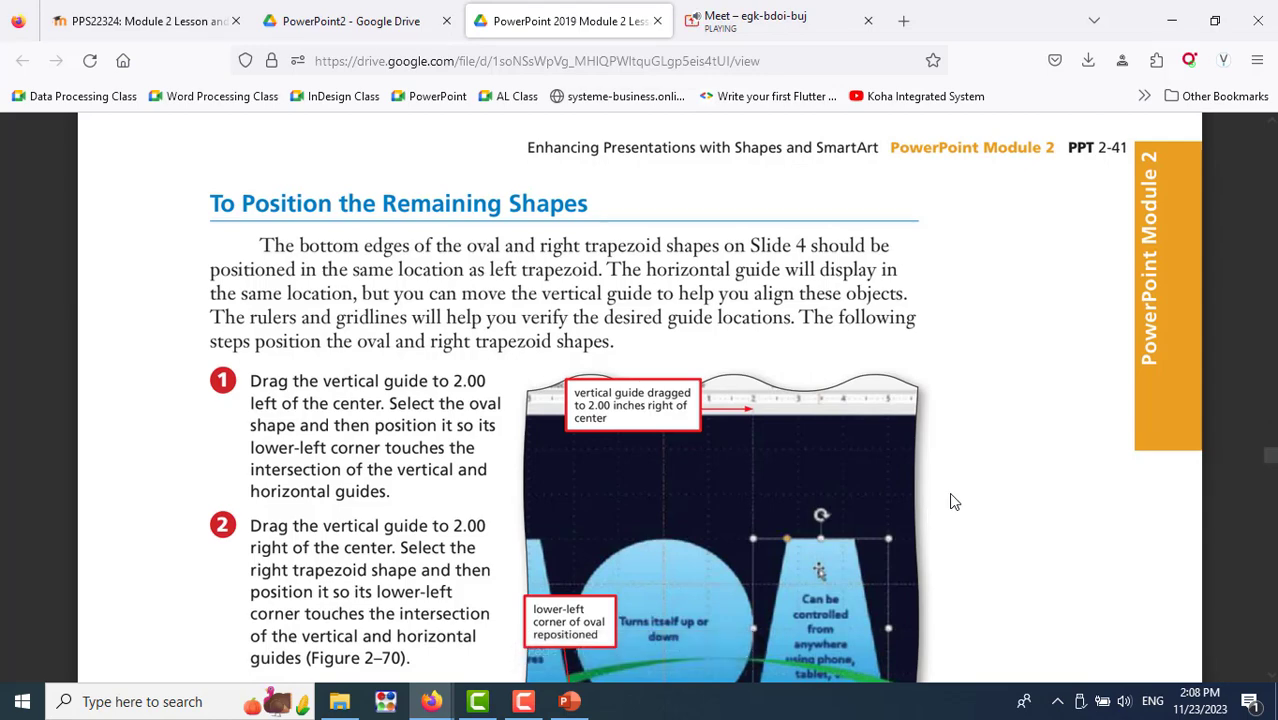
Scroll the lesson PDF to page 42's 'To Distribute Shapes' step and Figure 2–72
scroll(953, 502, "down", 2)
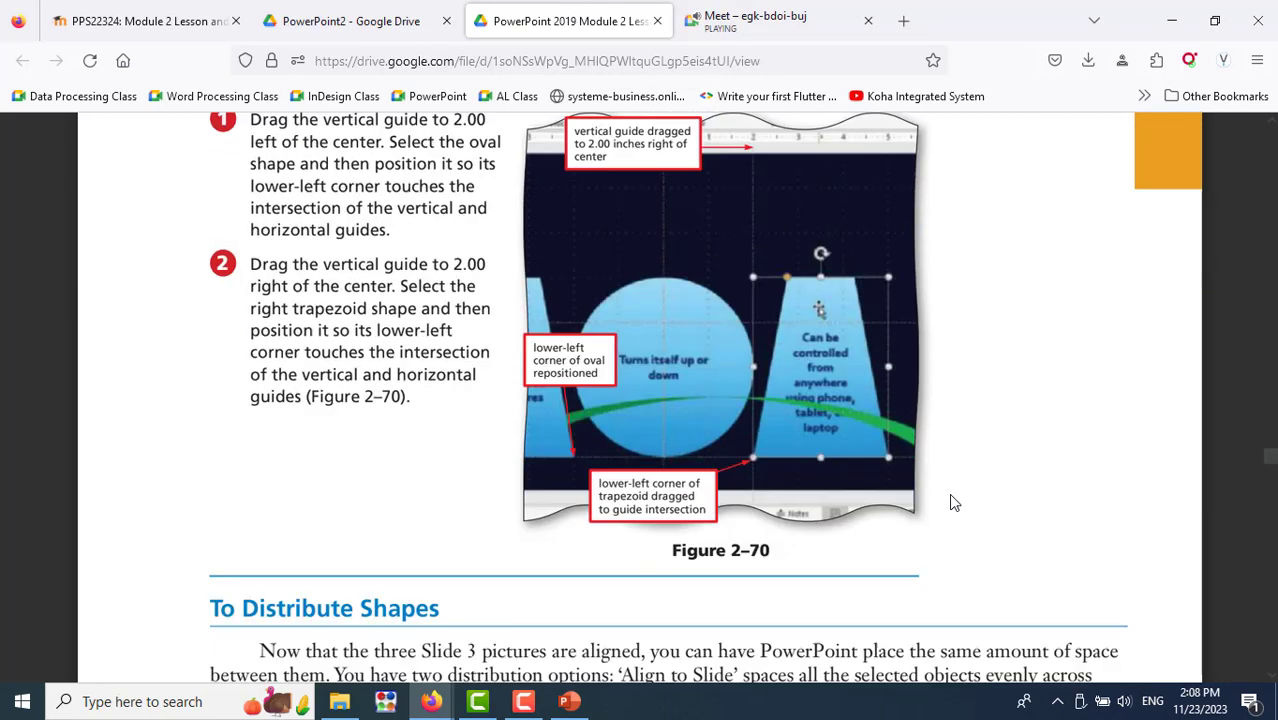
scroll(953, 502, "down", 2)
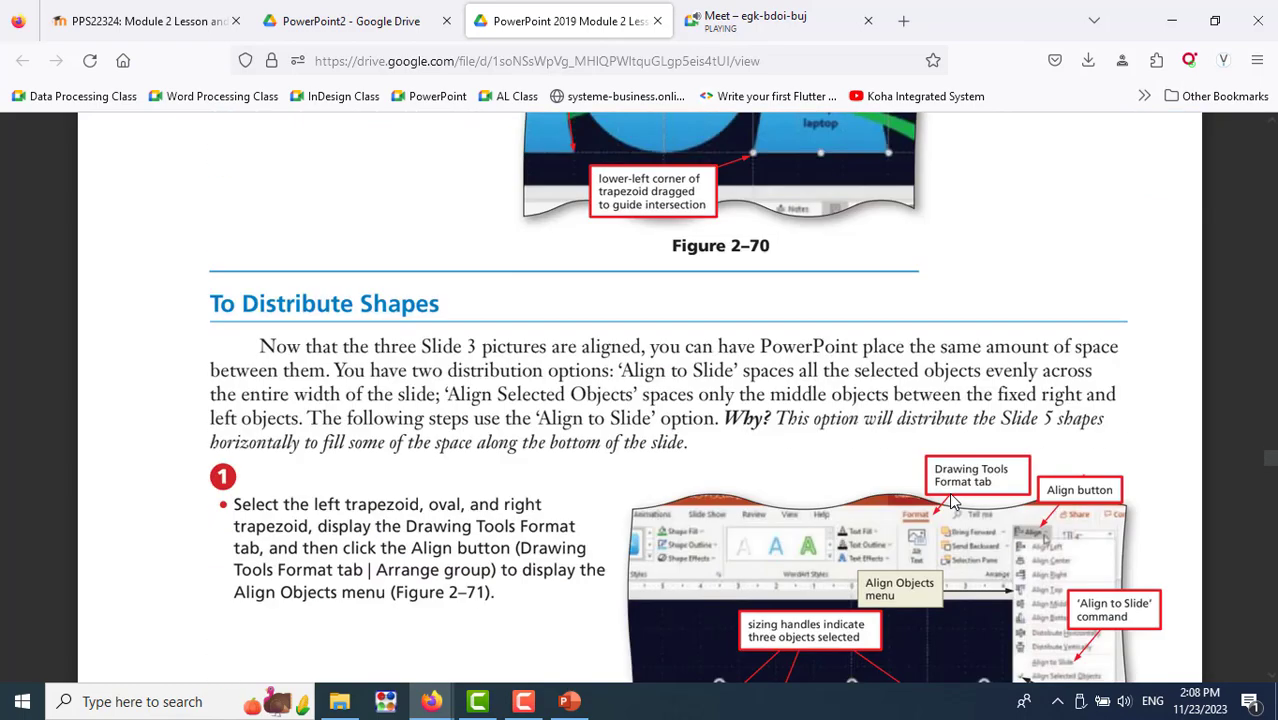
scroll(953, 502, "down", 2)
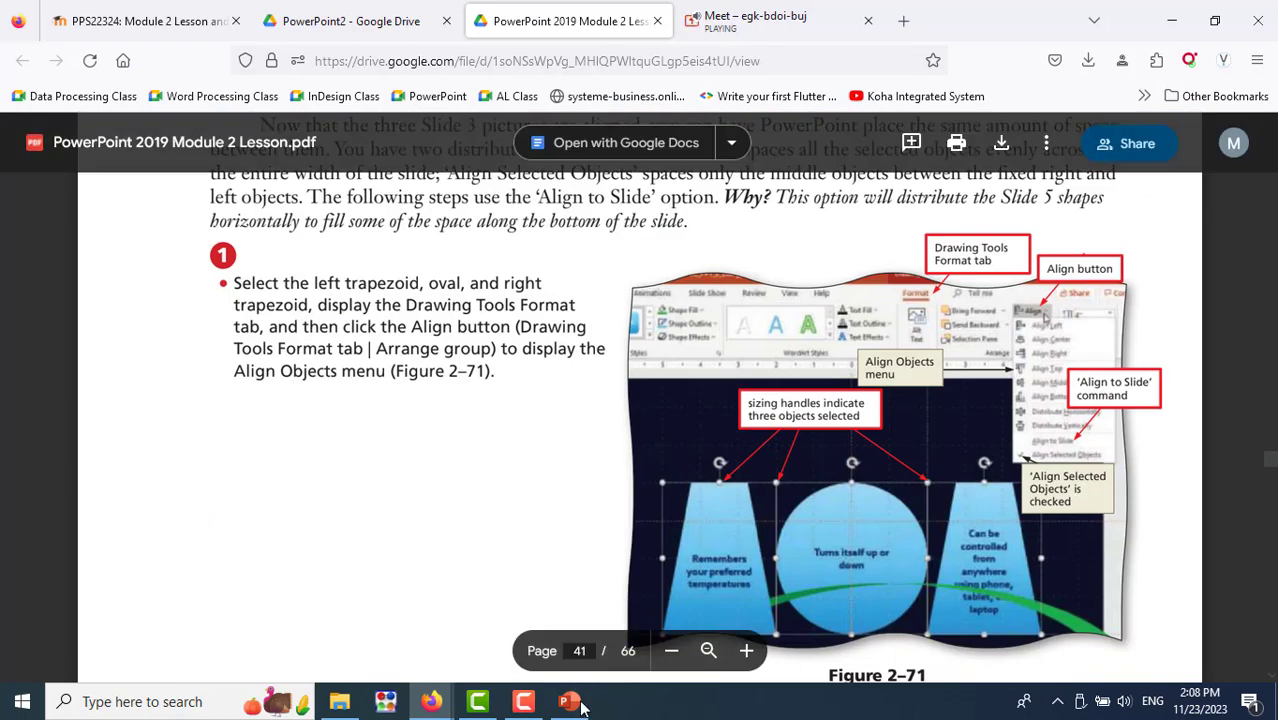
left_click(580, 704)
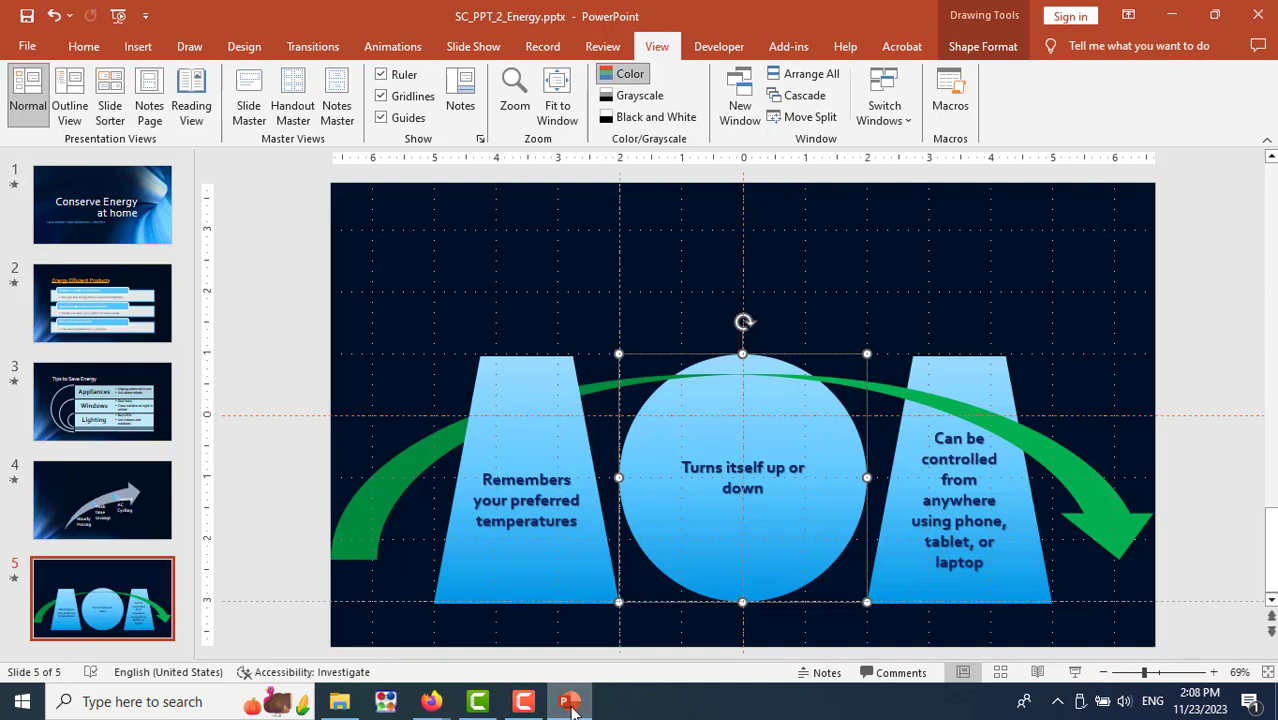
mouse_move(431, 702)
left_click(410, 676)
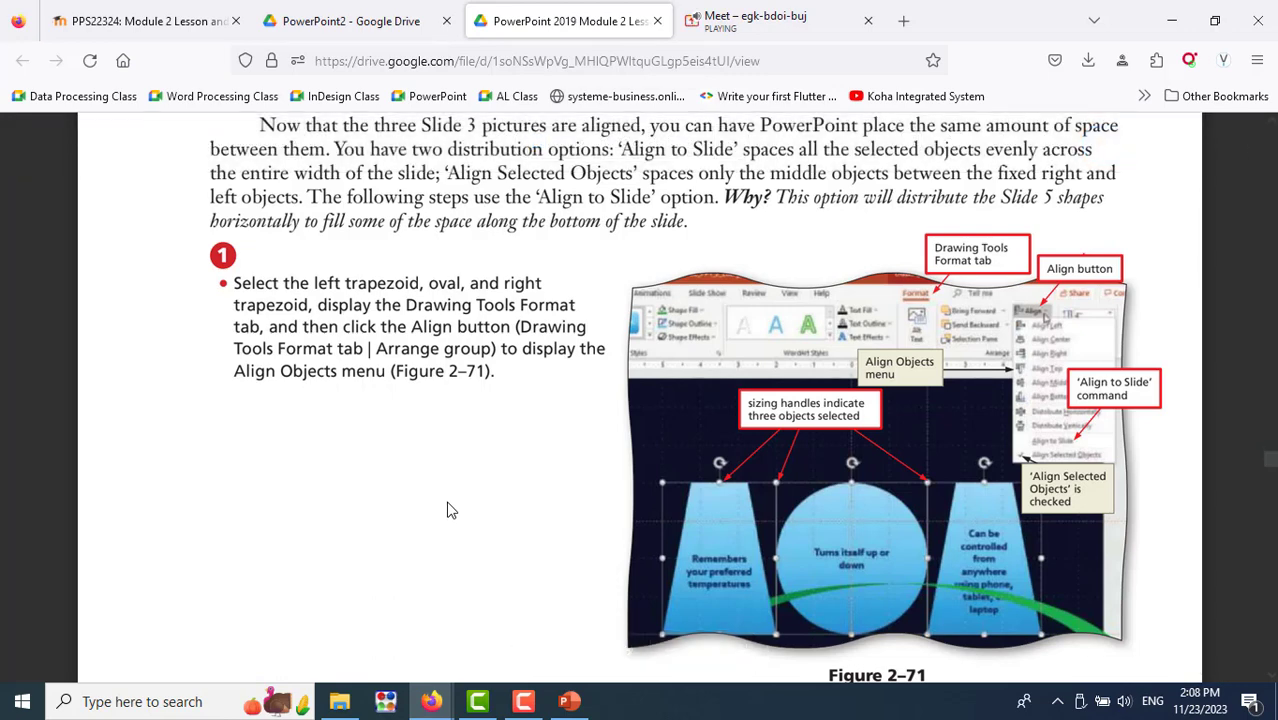
scroll(449, 511, "up", 3)
scroll(449, 511, "down", 5)
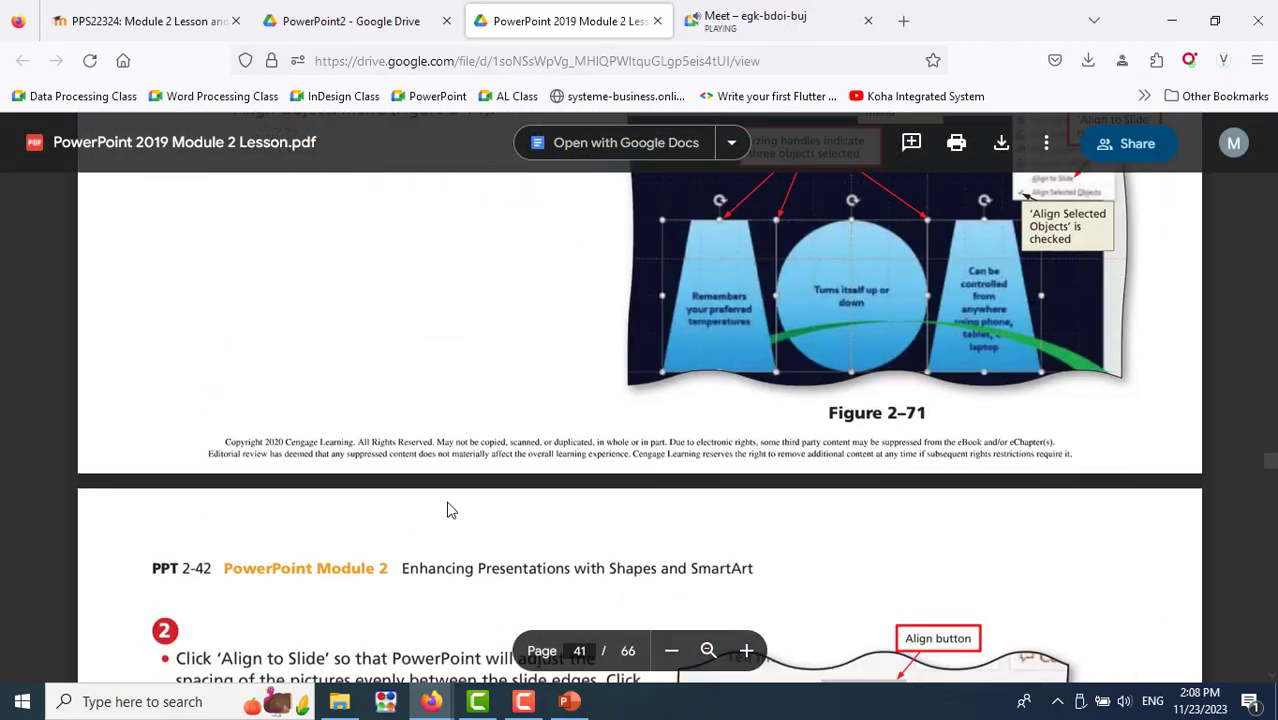
scroll(513, 512, "down", 2)
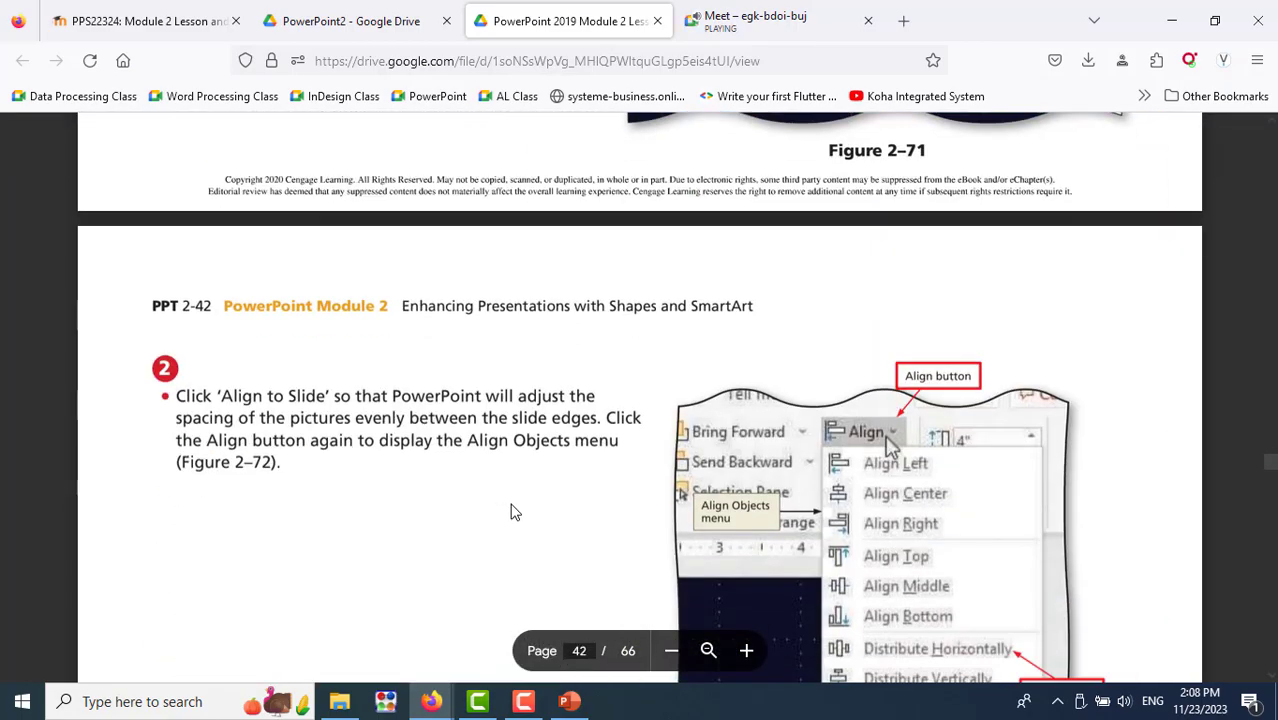
scroll(511, 513, "down", 3)
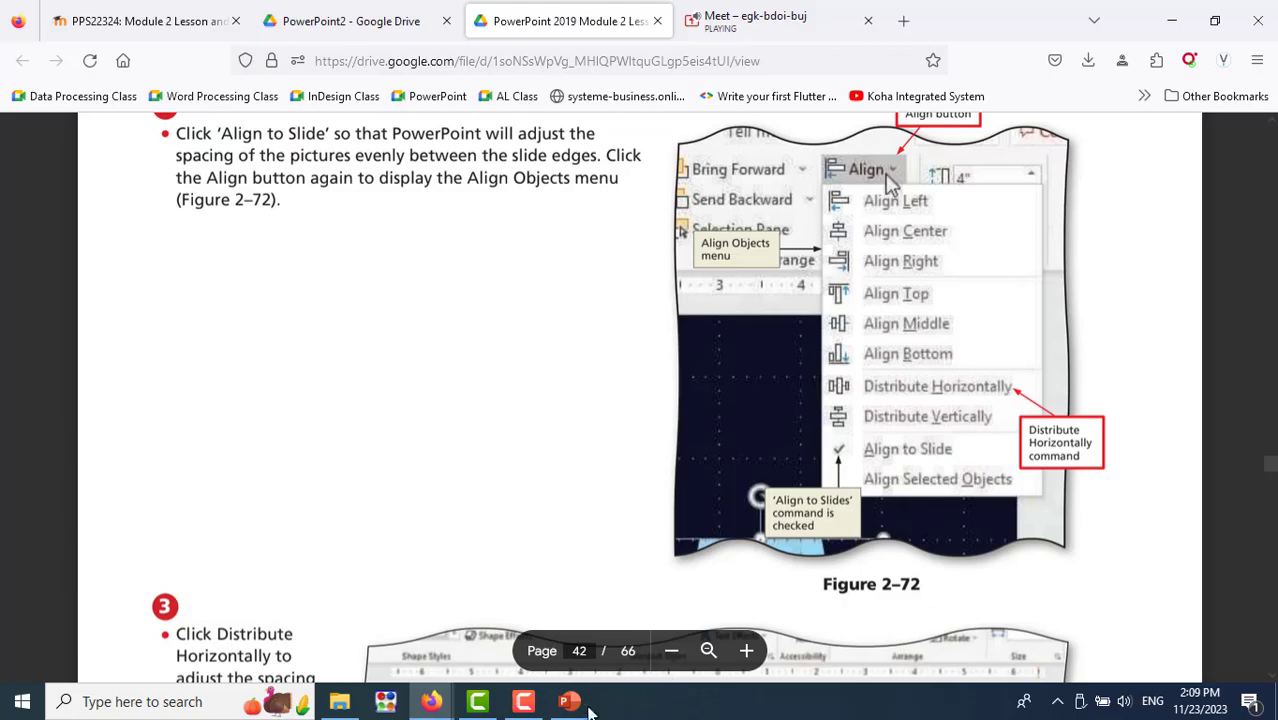
Select the left trapezoid, circle and right trapezoid and apply Align > Distribute Horizontally
left_click(570, 703)
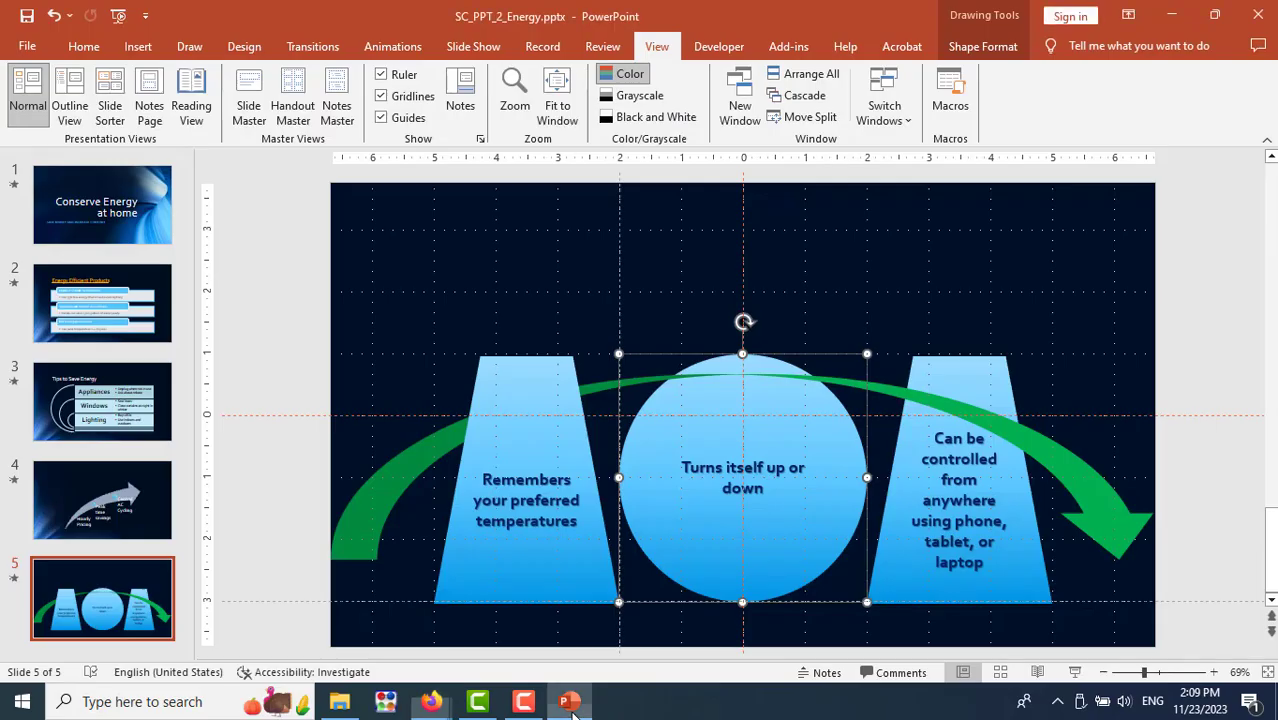
left_click(554, 372)
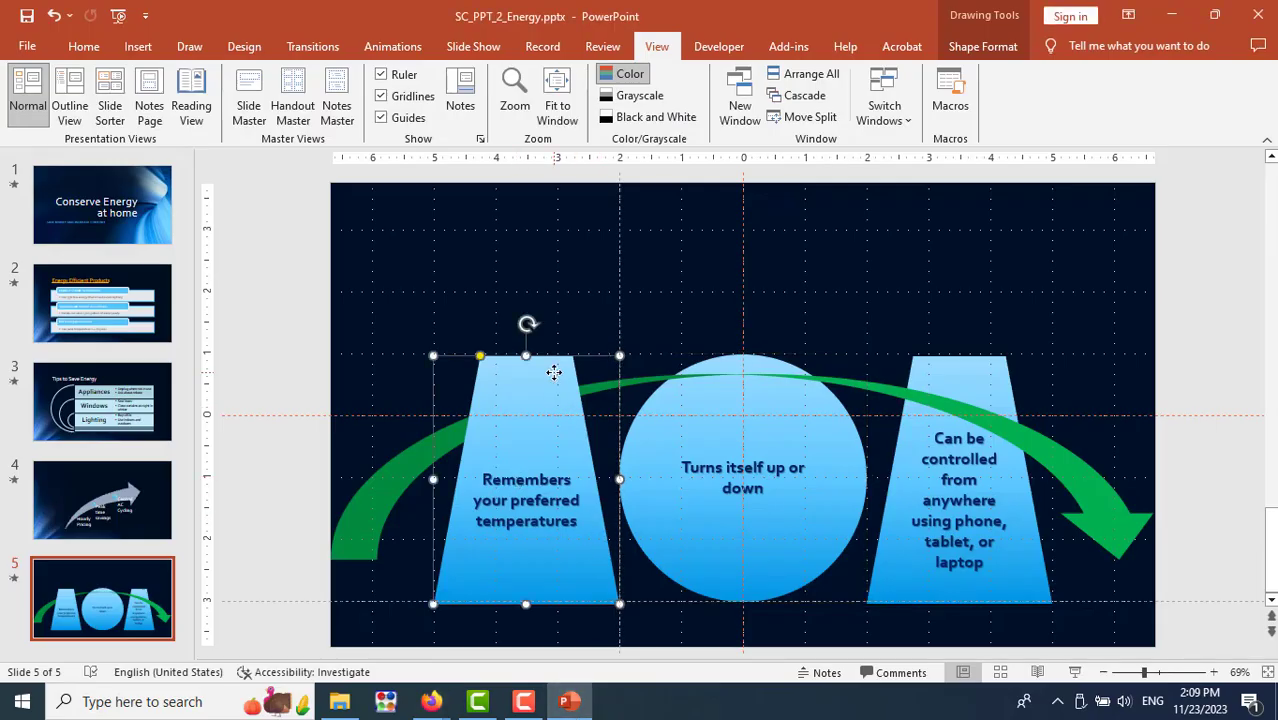
left_click(819, 403, "shift")
left_click(985, 378, "shift")
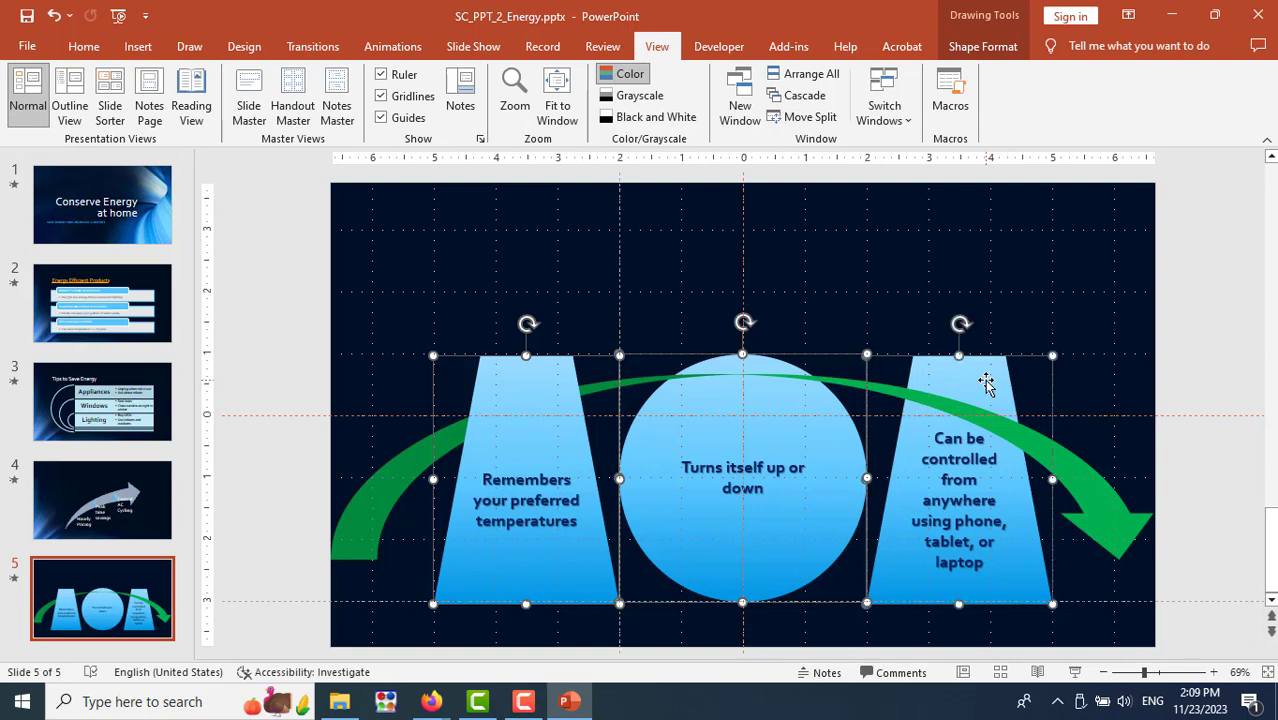
left_click(988, 46)
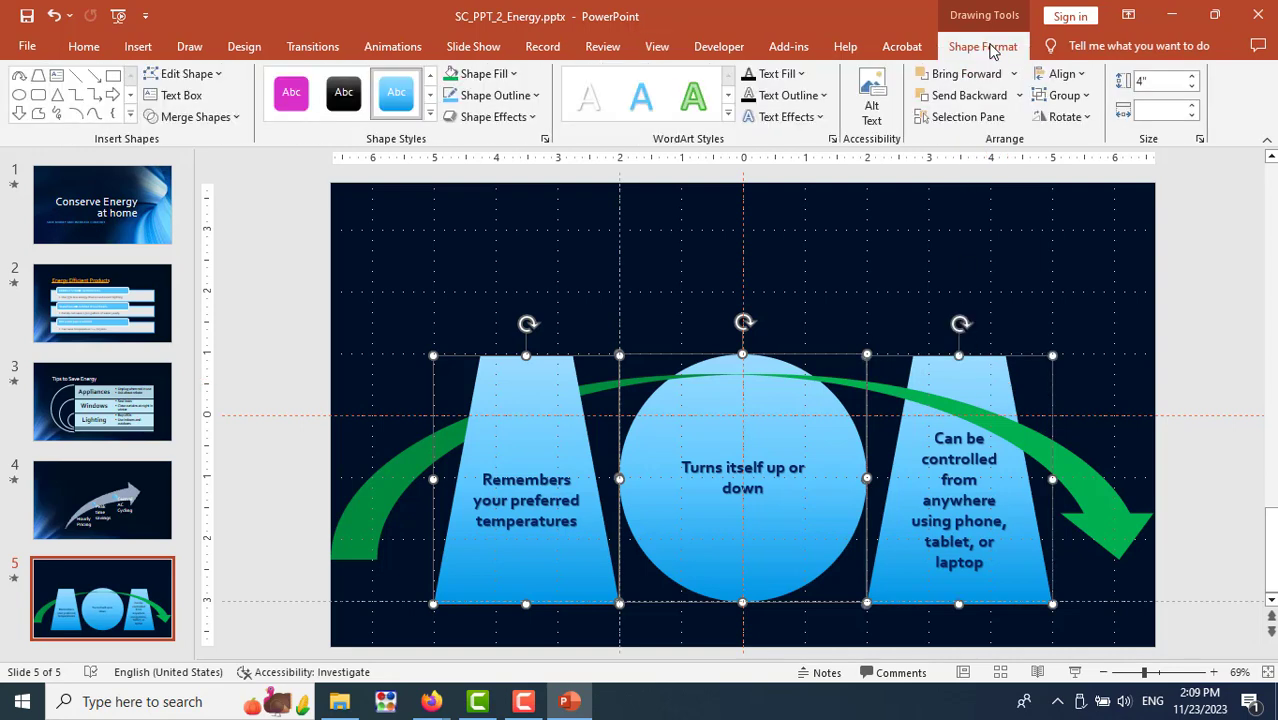
left_click(1087, 83)
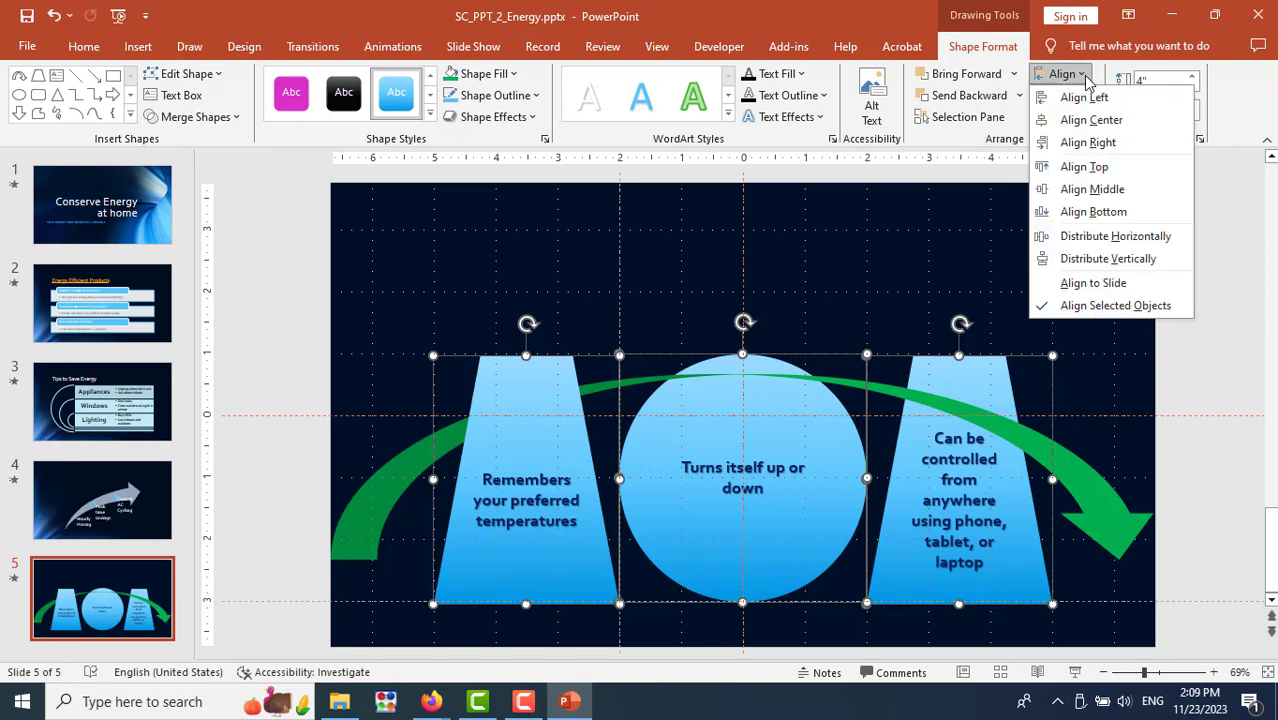
left_click(1101, 238)
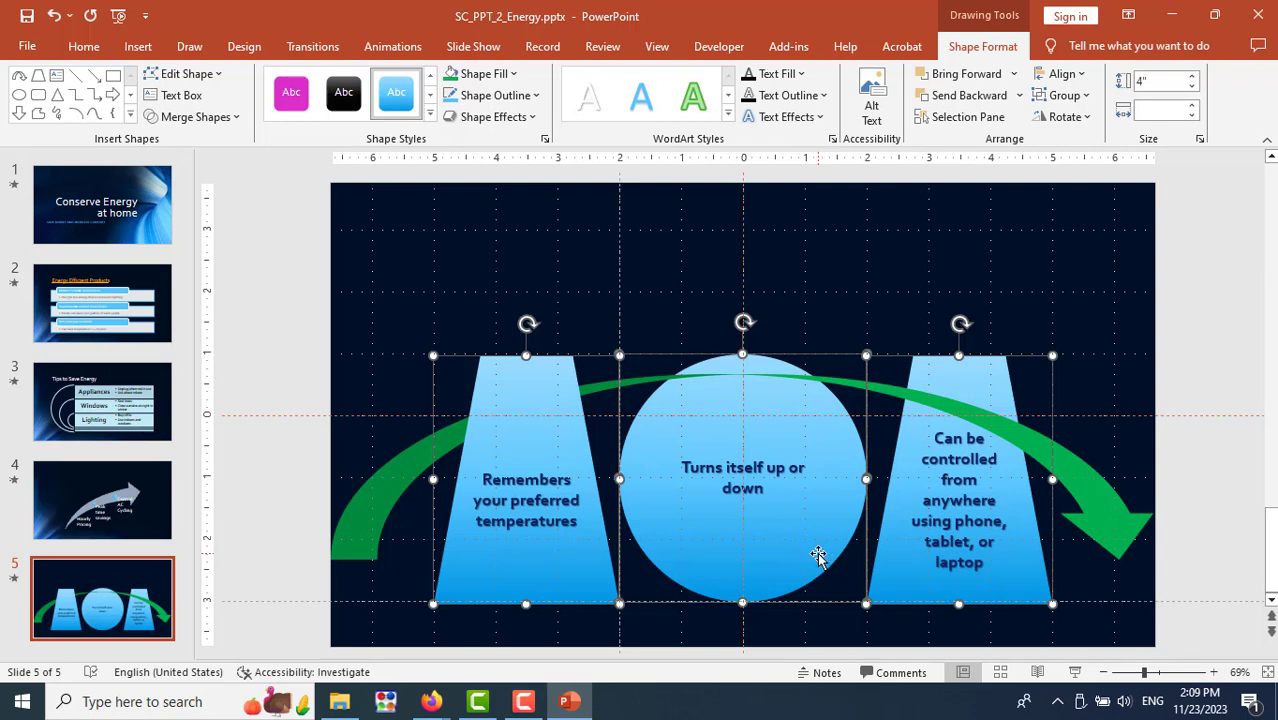
key("alt+Tab")
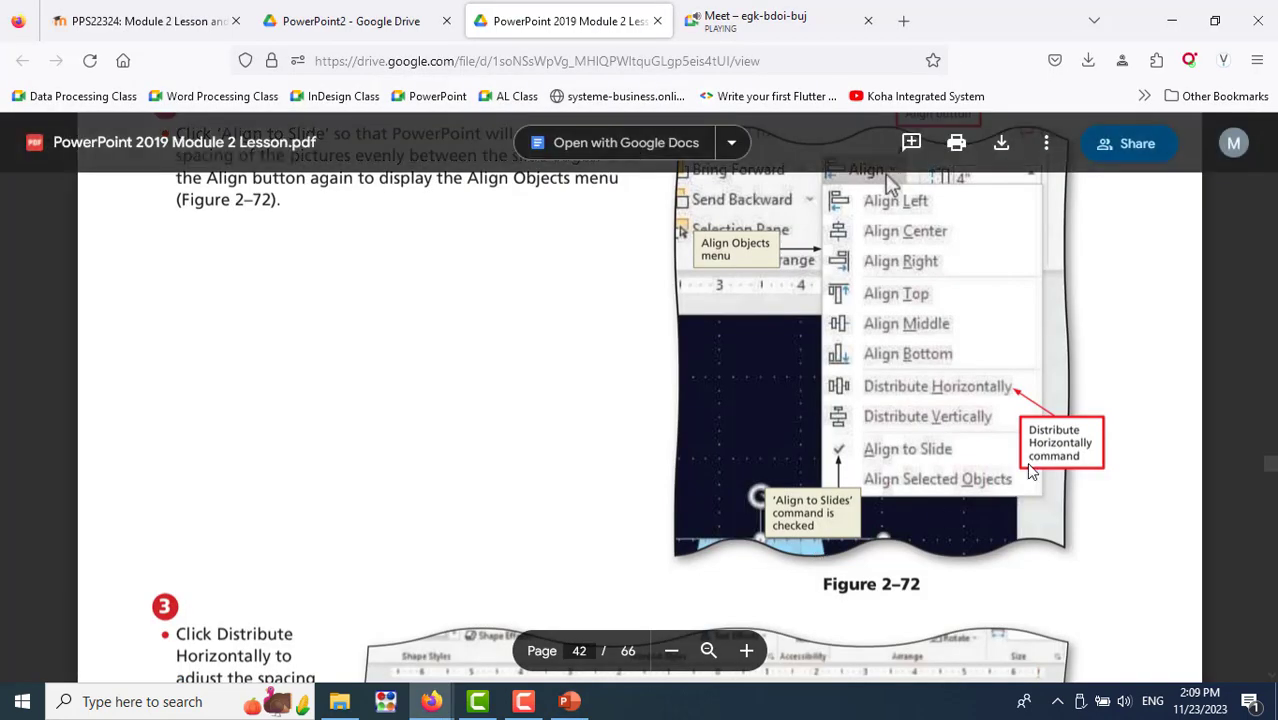
Scroll the lesson PDF to page 43's Align Middle step and Figure 2–75
scroll(1070, 448, "down", 2)
scroll(1070, 448, "down", 3)
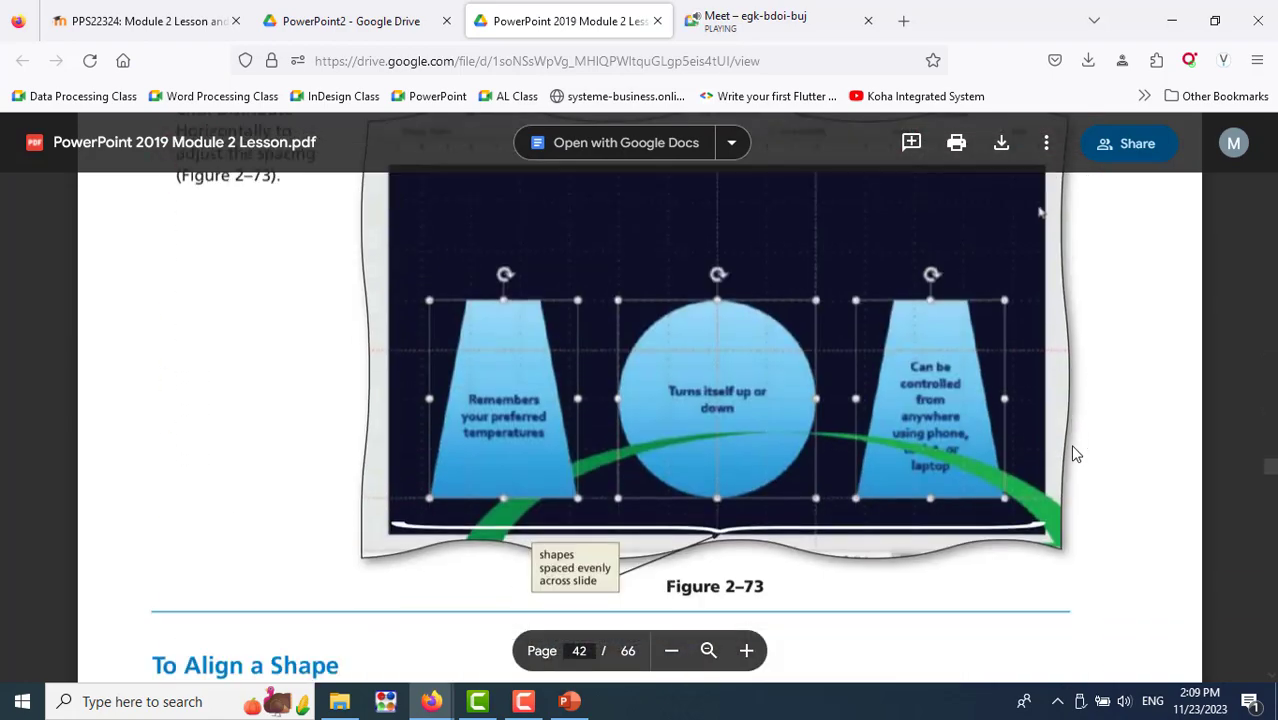
scroll(1074, 454, "down", 3)
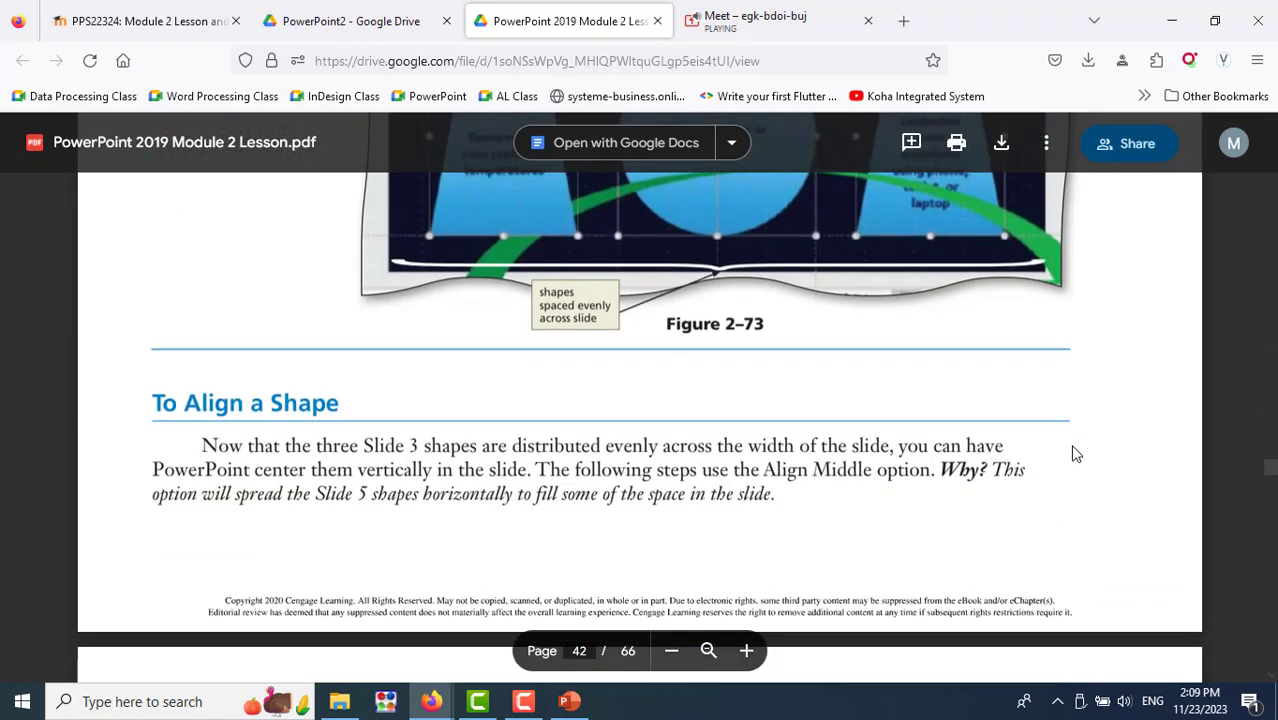
scroll(1074, 454, "down", 3)
scroll(1074, 454, "down", 2)
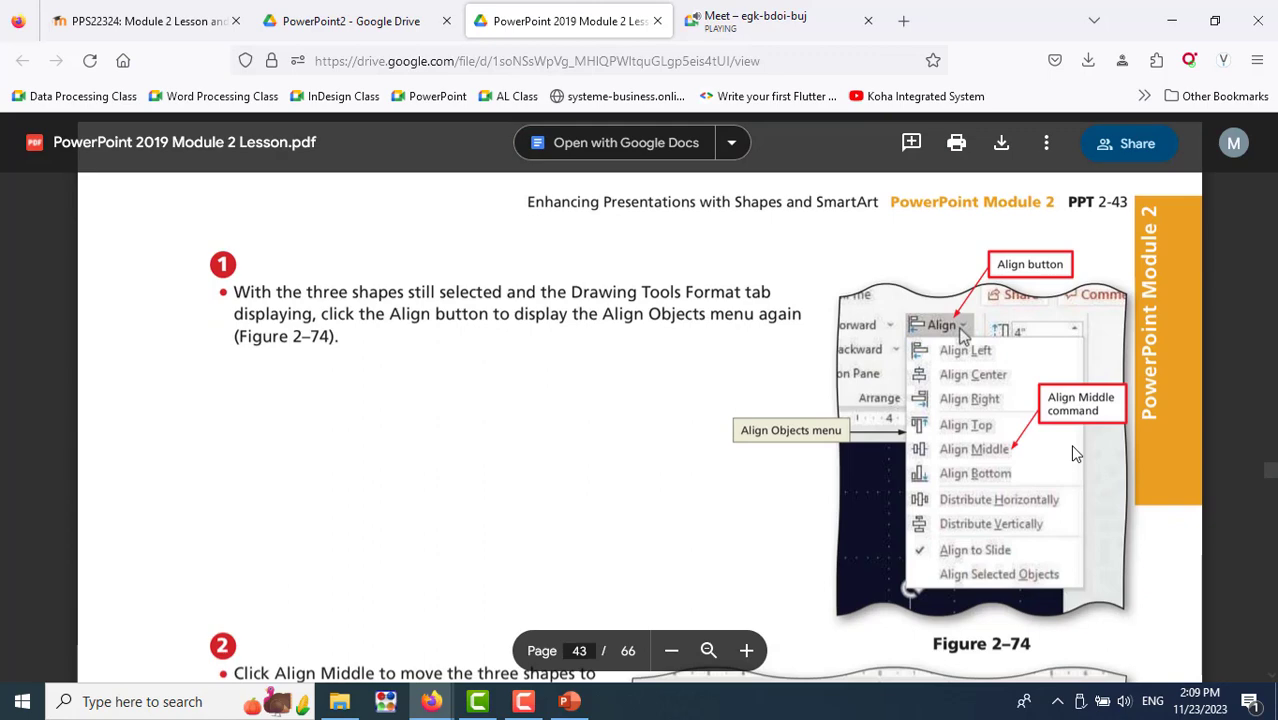
scroll(1074, 454, "down", 3)
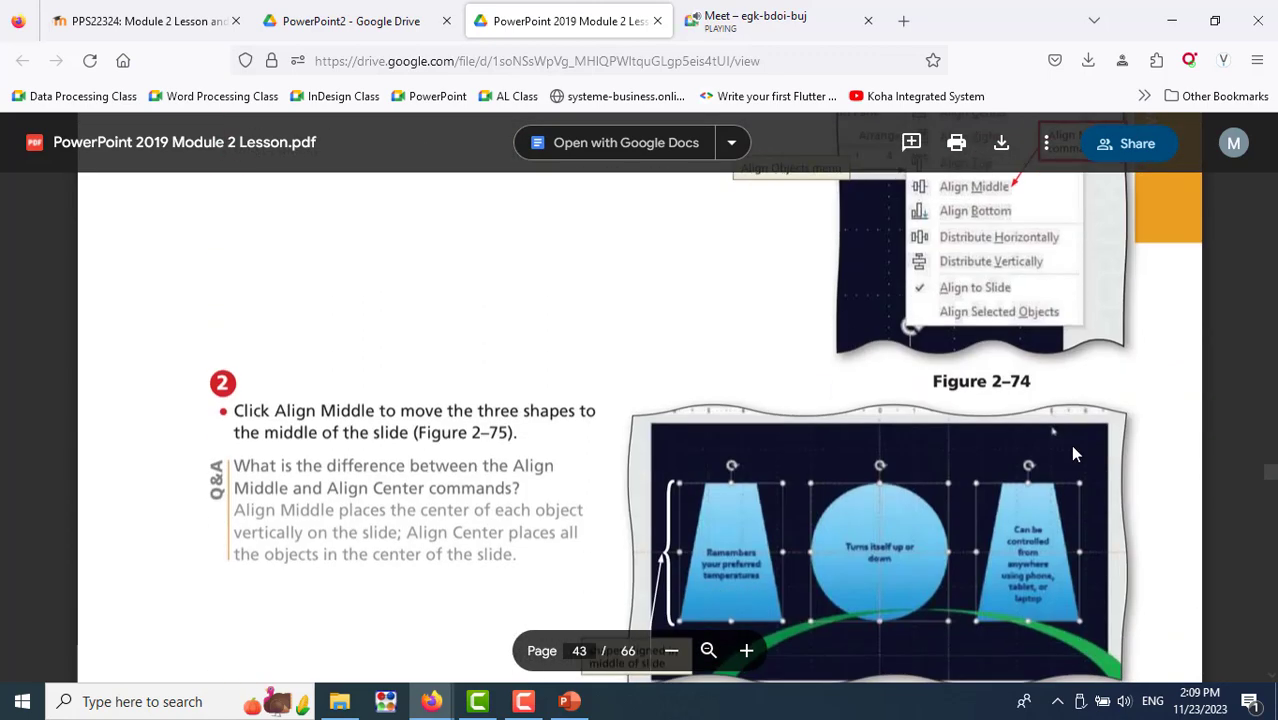
scroll(1074, 454, "down", 3)
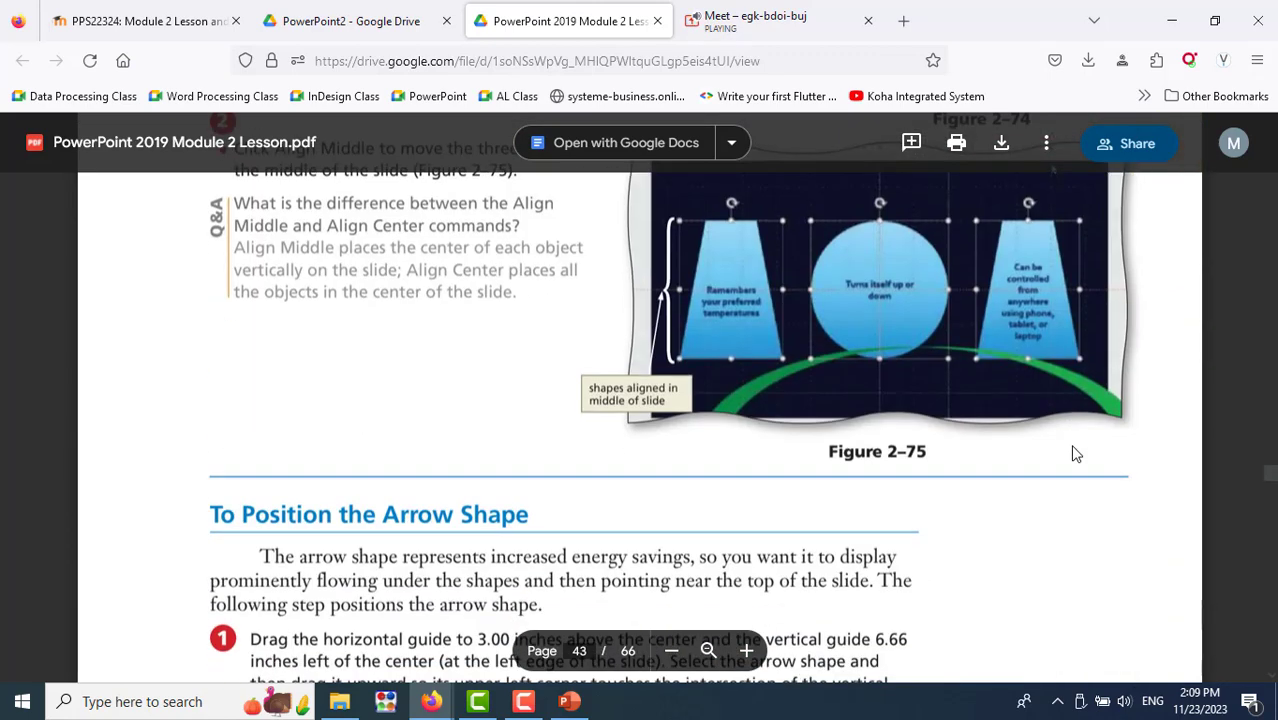
key("alt+Tab")
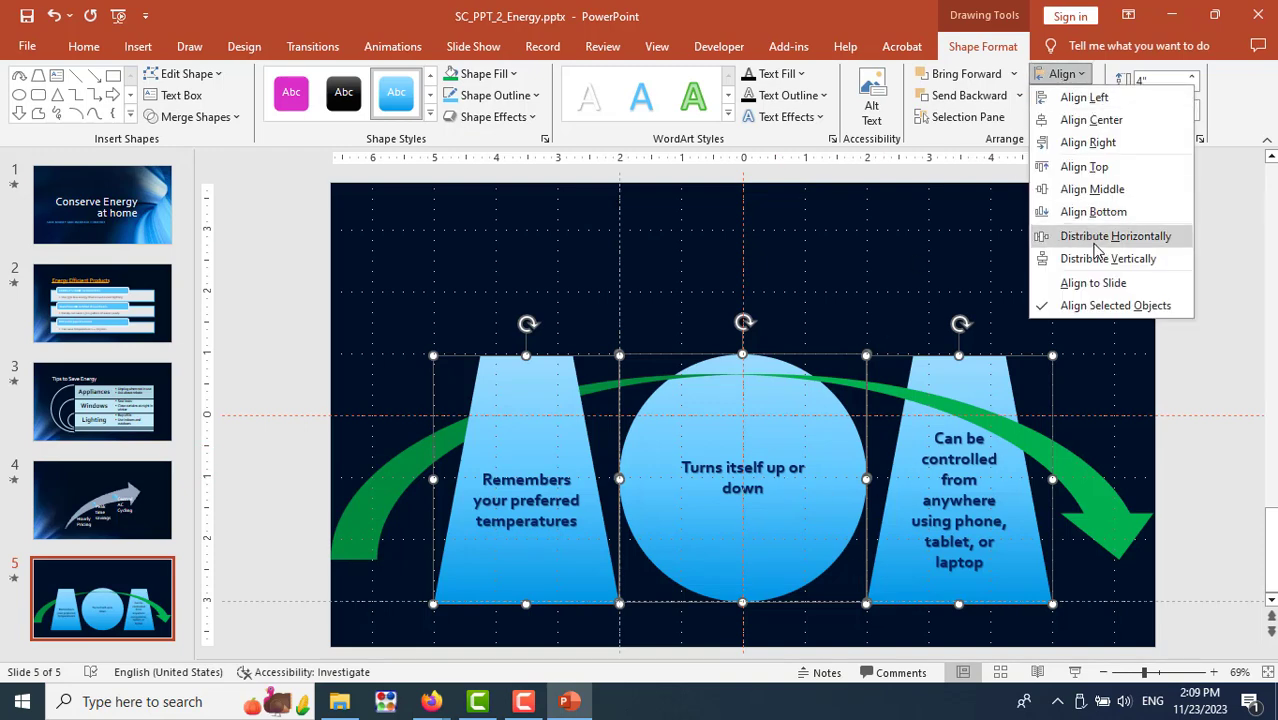
Switch alignment to Align to Slide, then reread the lesson PDF's vertical alignment instructions
left_click(1104, 293)
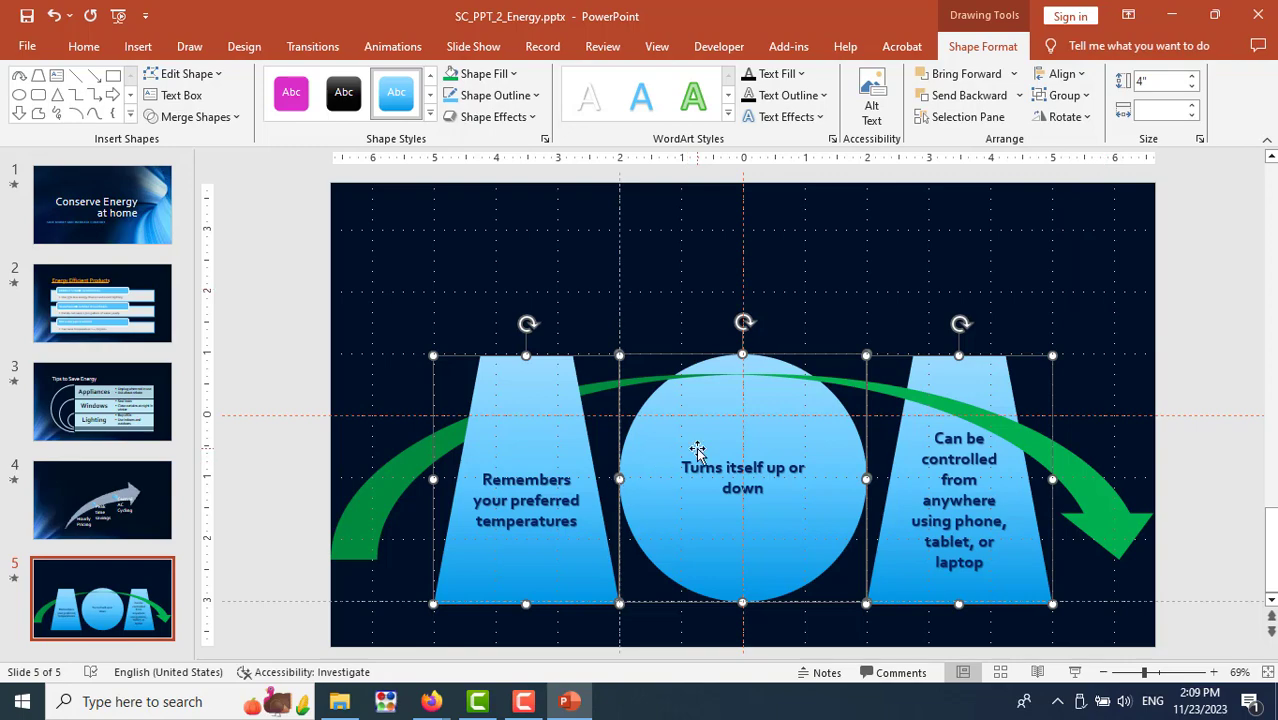
key("alt+Tab")
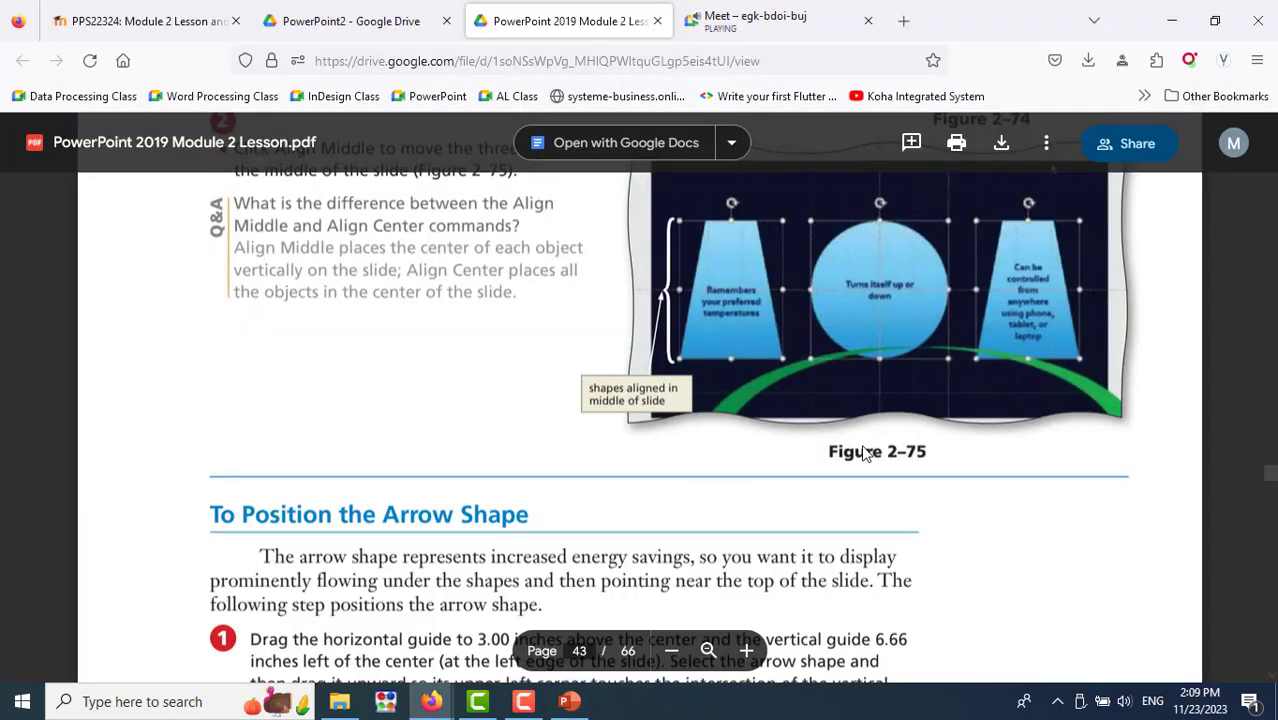
scroll(619, 445, "up", 2)
scroll(619, 445, "up", 1)
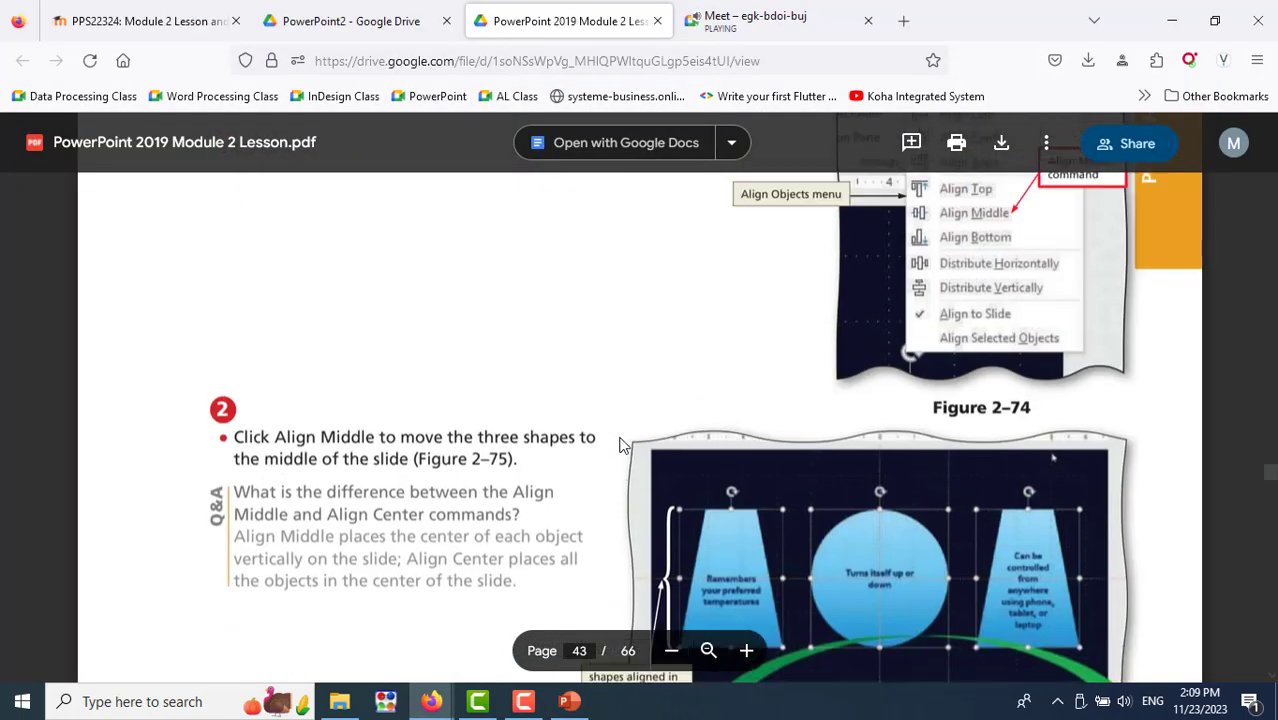
scroll(619, 445, "up", 4)
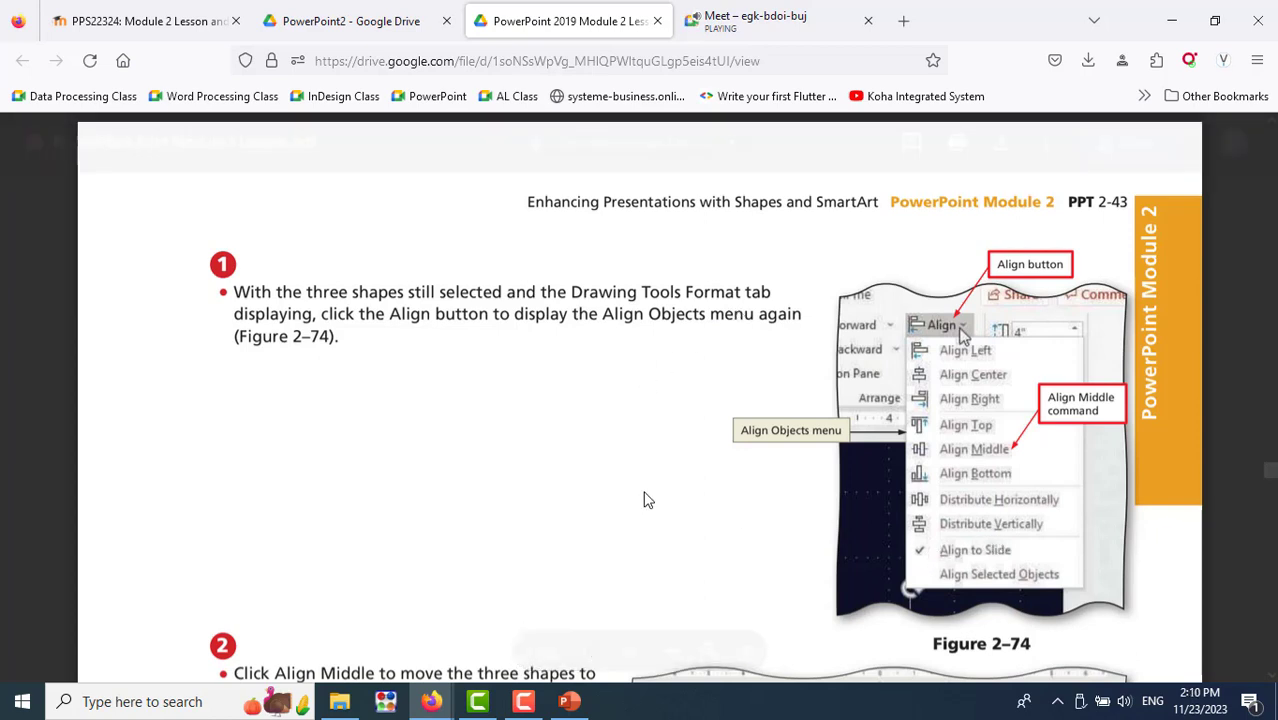
scroll(645, 500, "down", 3)
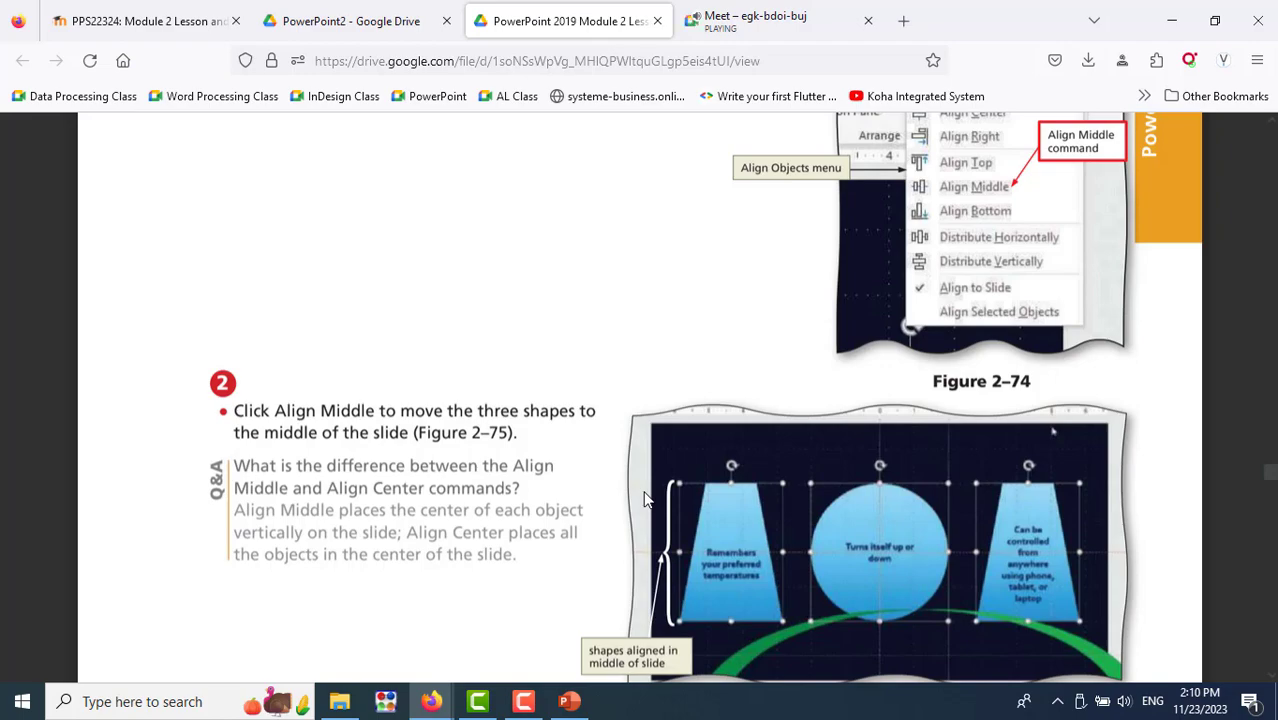
scroll(645, 500, "up", 3)
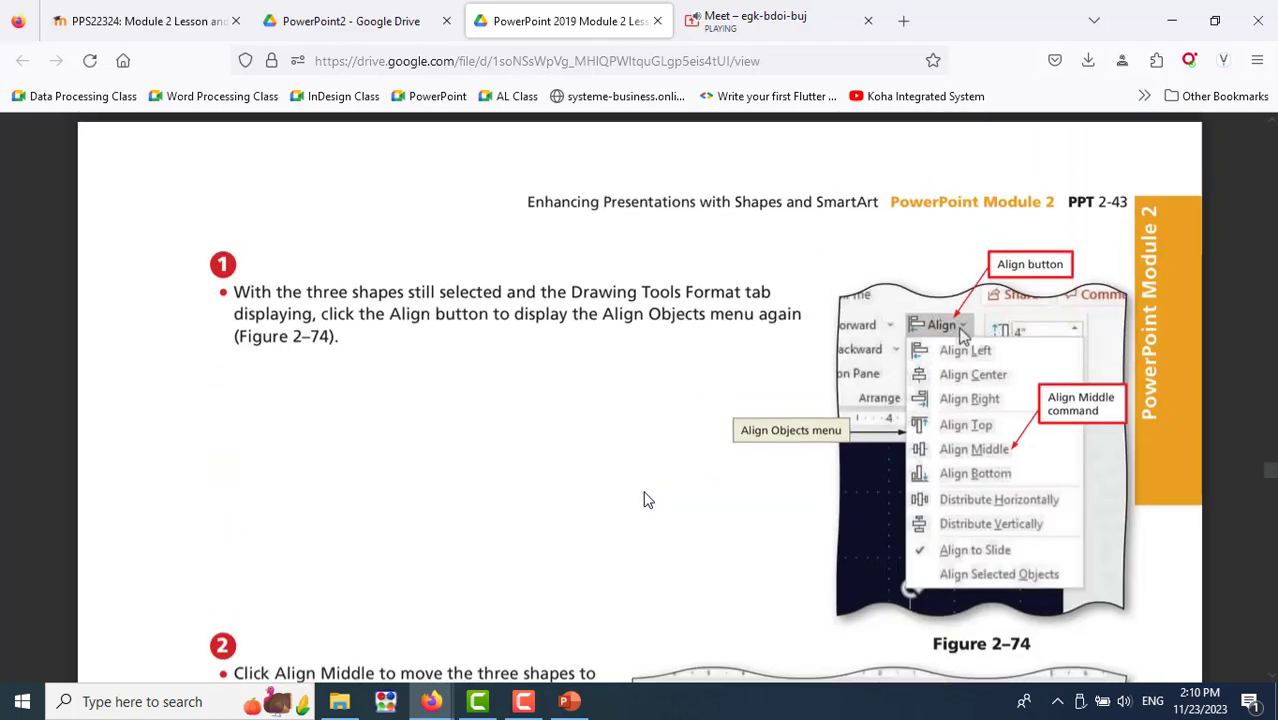
scroll(645, 500, "up", 3)
scroll(645, 500, "up", 3)
scroll(645, 500, "down", 2)
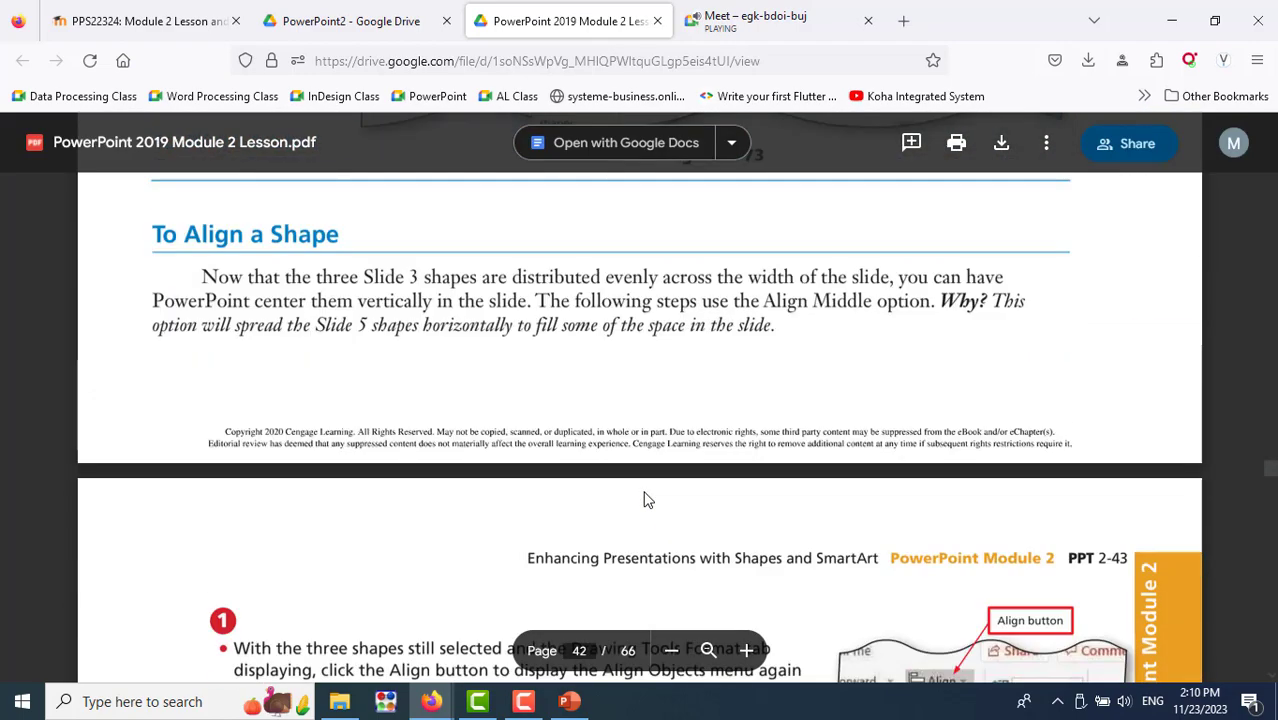
scroll(645, 500, "down", 3)
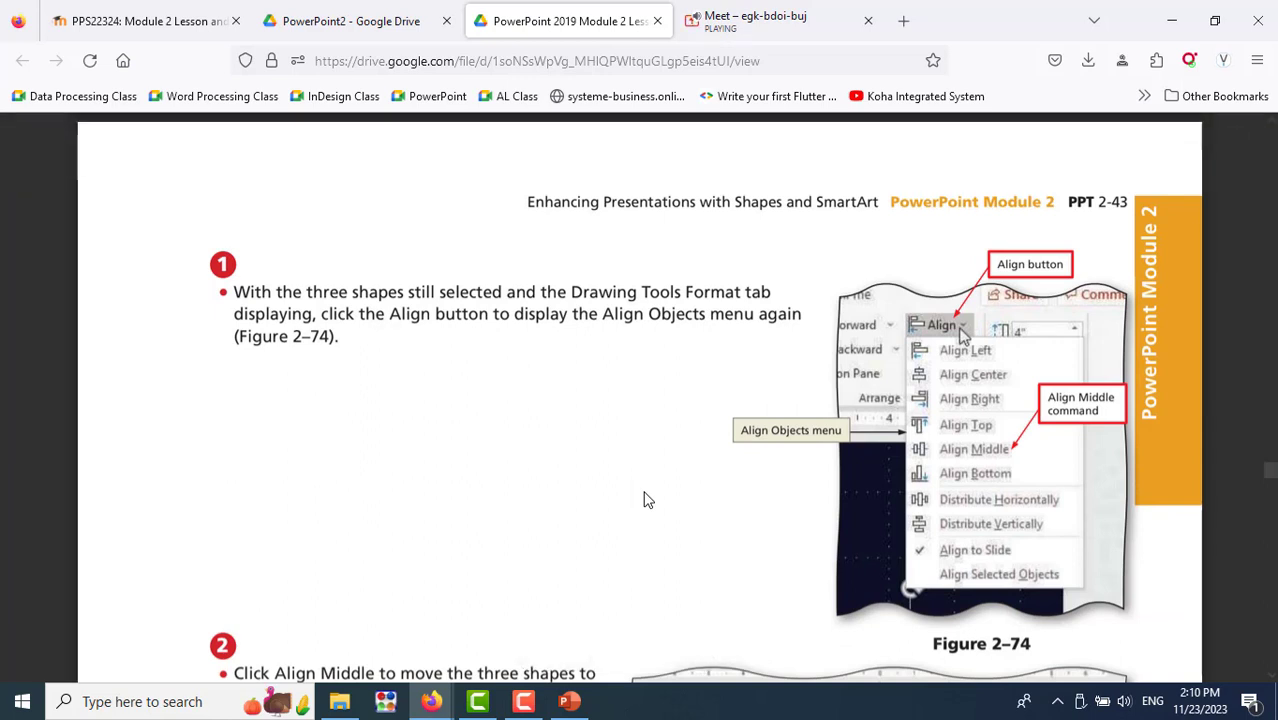
key("alt+Tab")
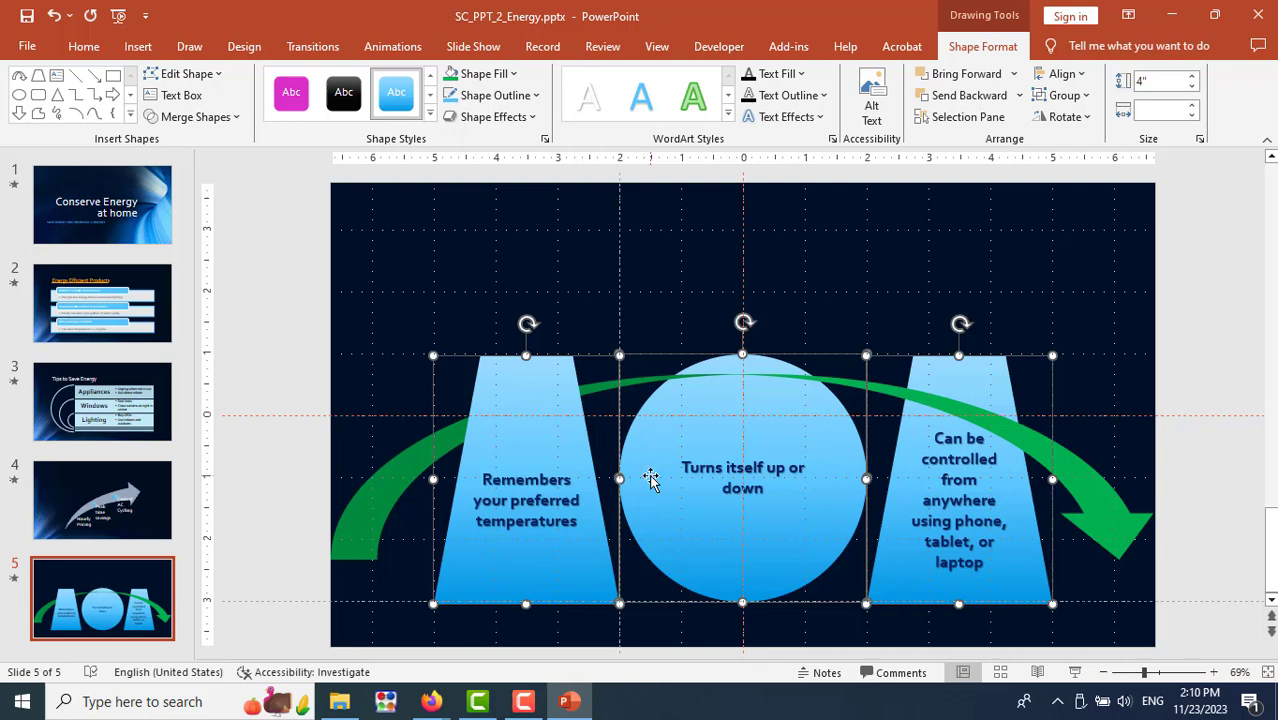
Centre the three slide 5 shapes vertically using Align Middle
left_click(1087, 86)
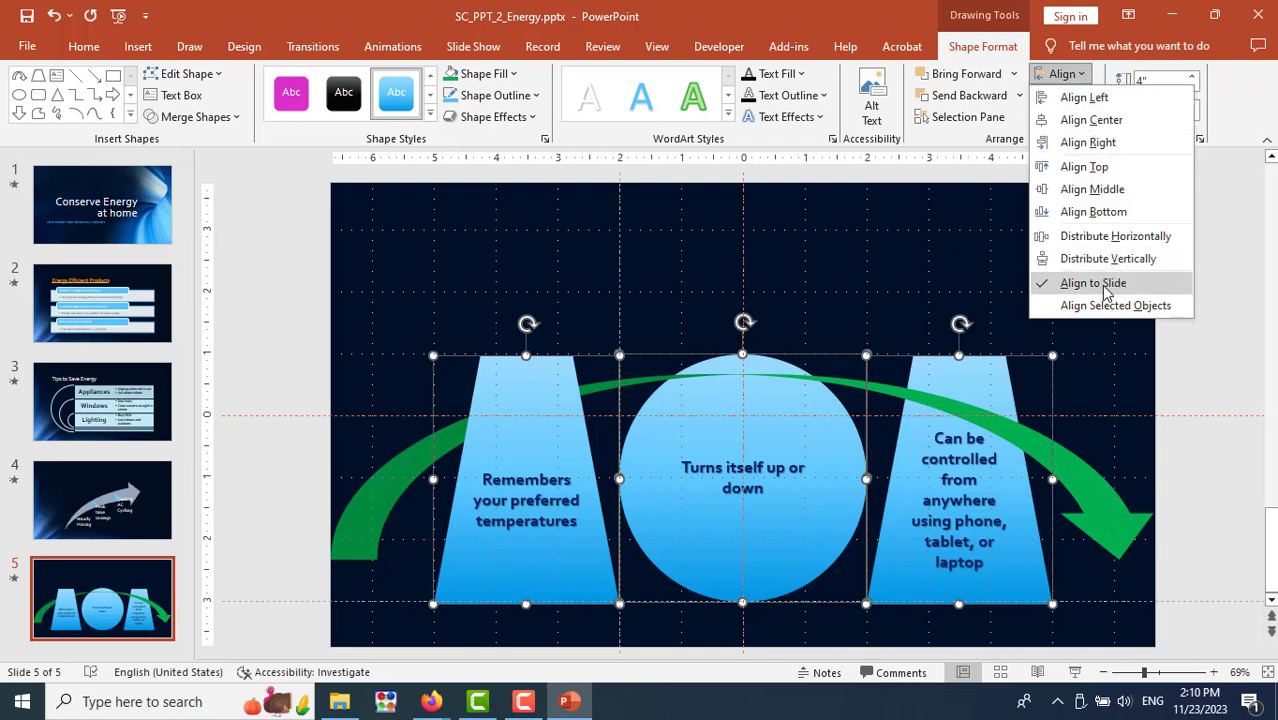
left_click(1092, 189)
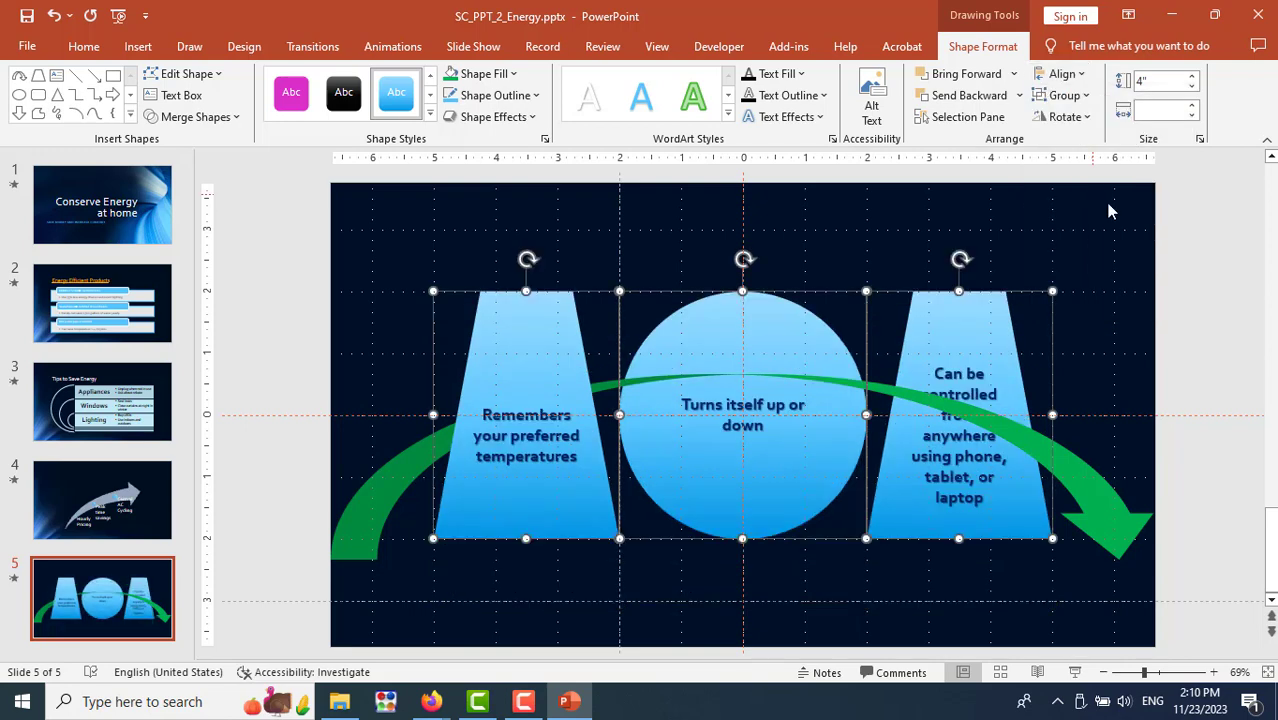
left_click(1195, 333)
Raise the horizontal guide to 3.00 inches above the slide centre, checking the lesson PDF
key("alt+Tab")
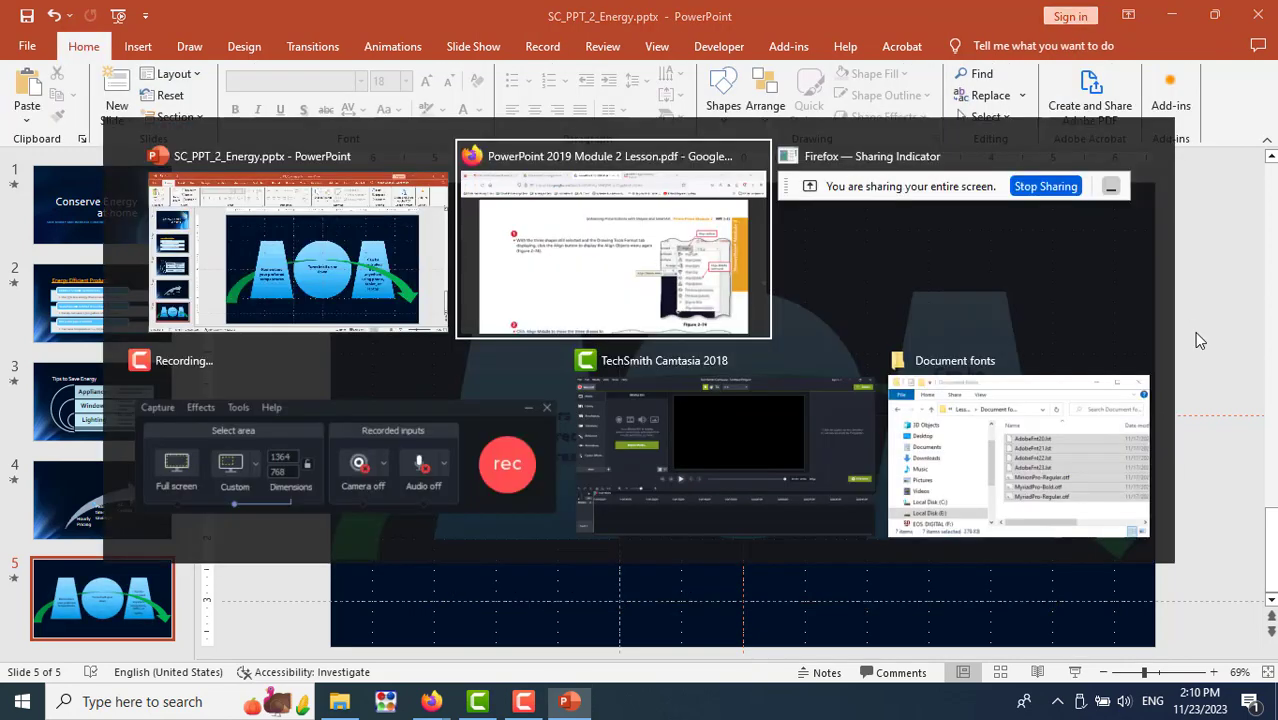
scroll(859, 500, "down", 2)
scroll(859, 500, "down", 3)
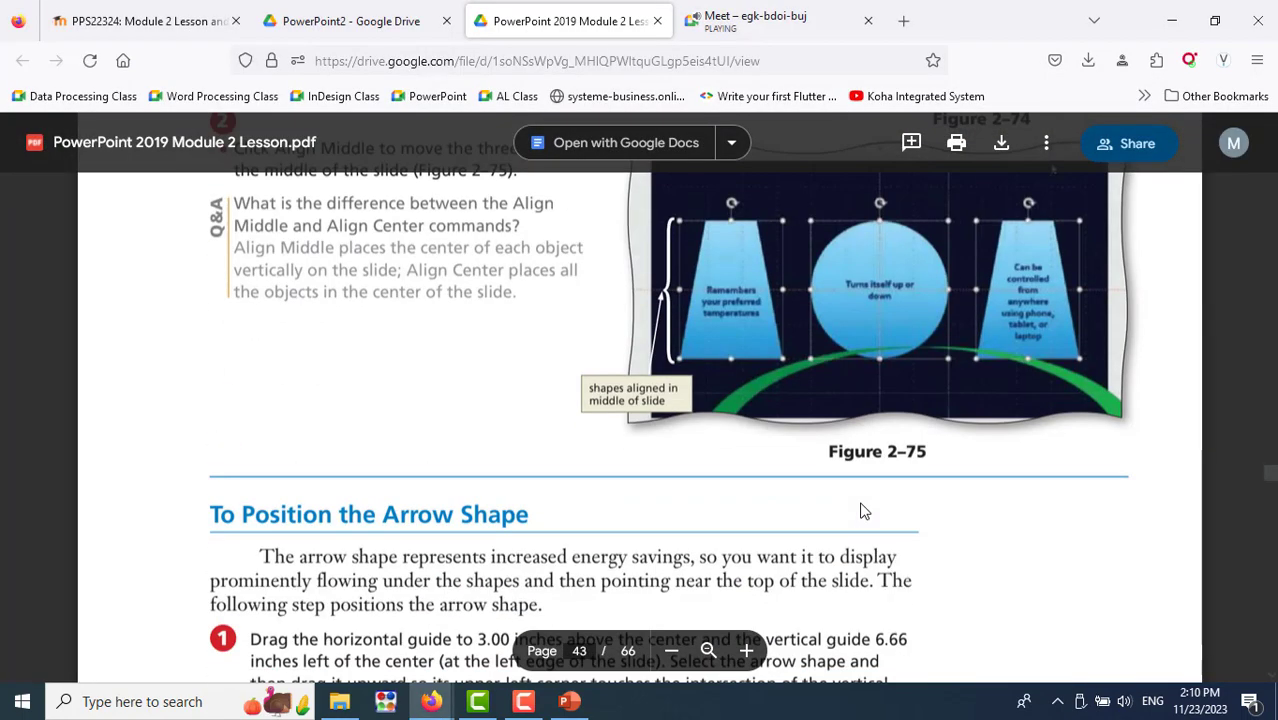
scroll(900, 465, "down", 3)
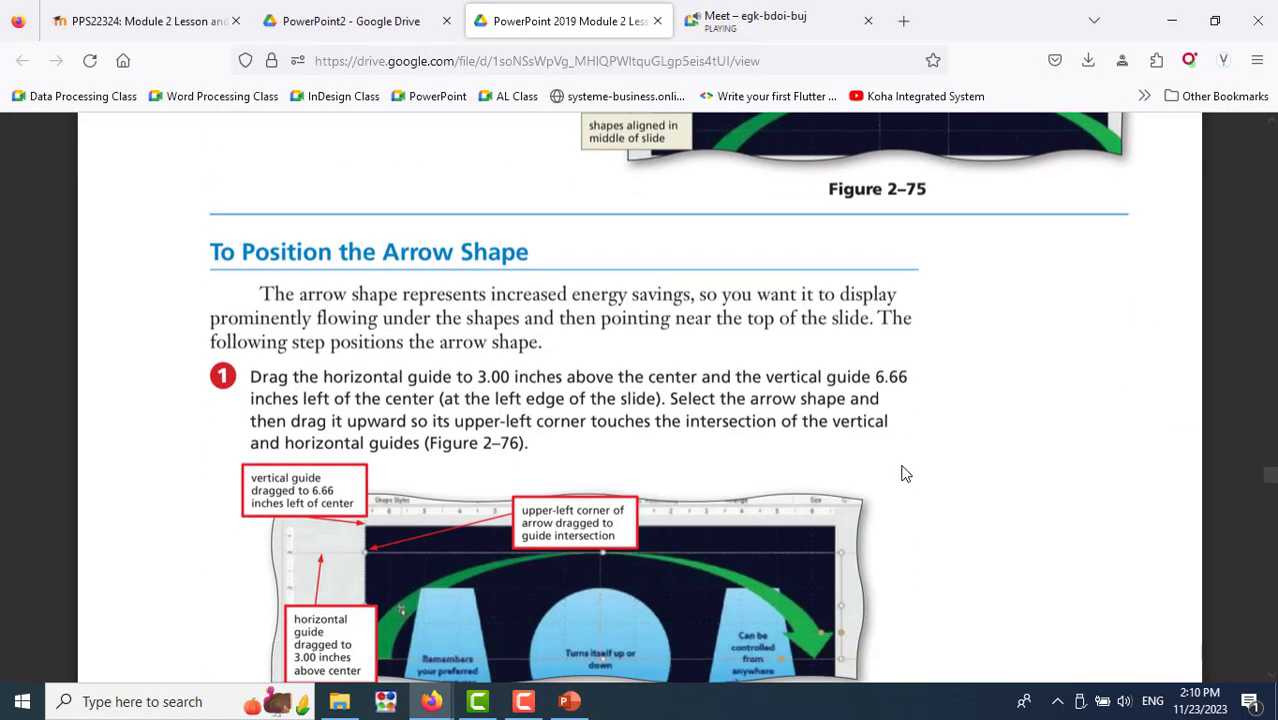
scroll(995, 474, "down", 3)
scroll(995, 474, "up", 3)
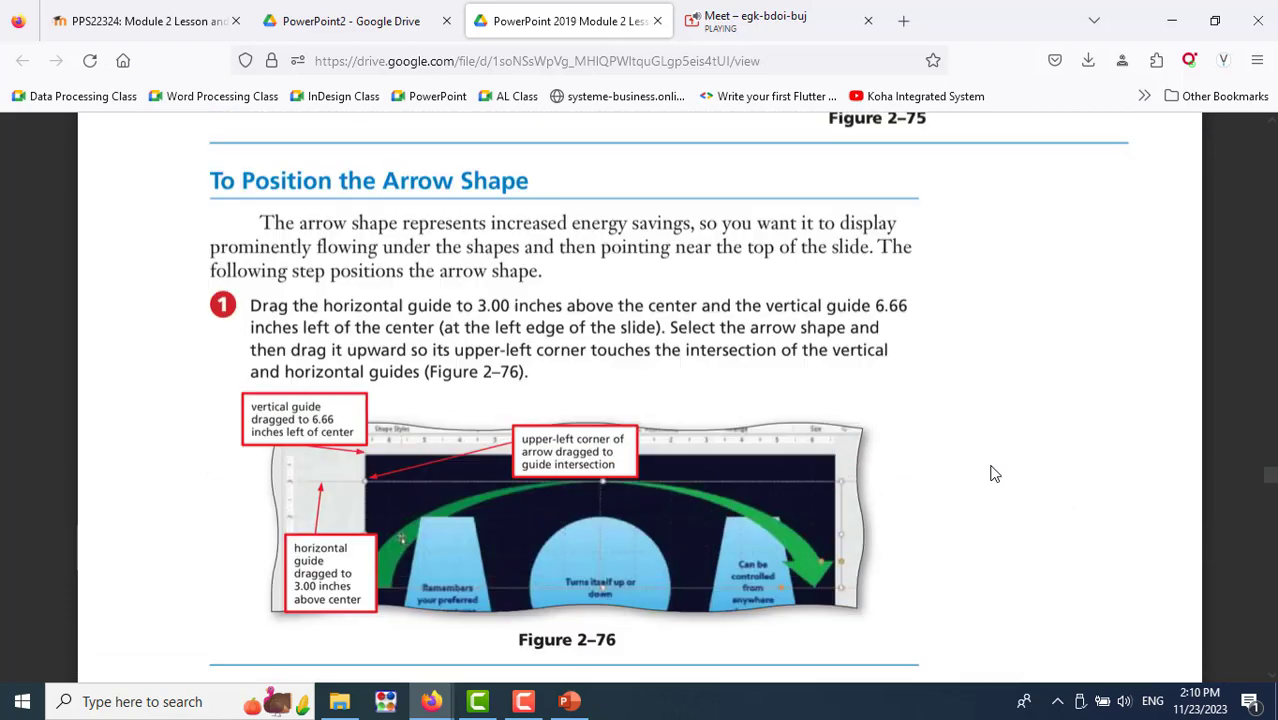
scroll(995, 474, "down", 3)
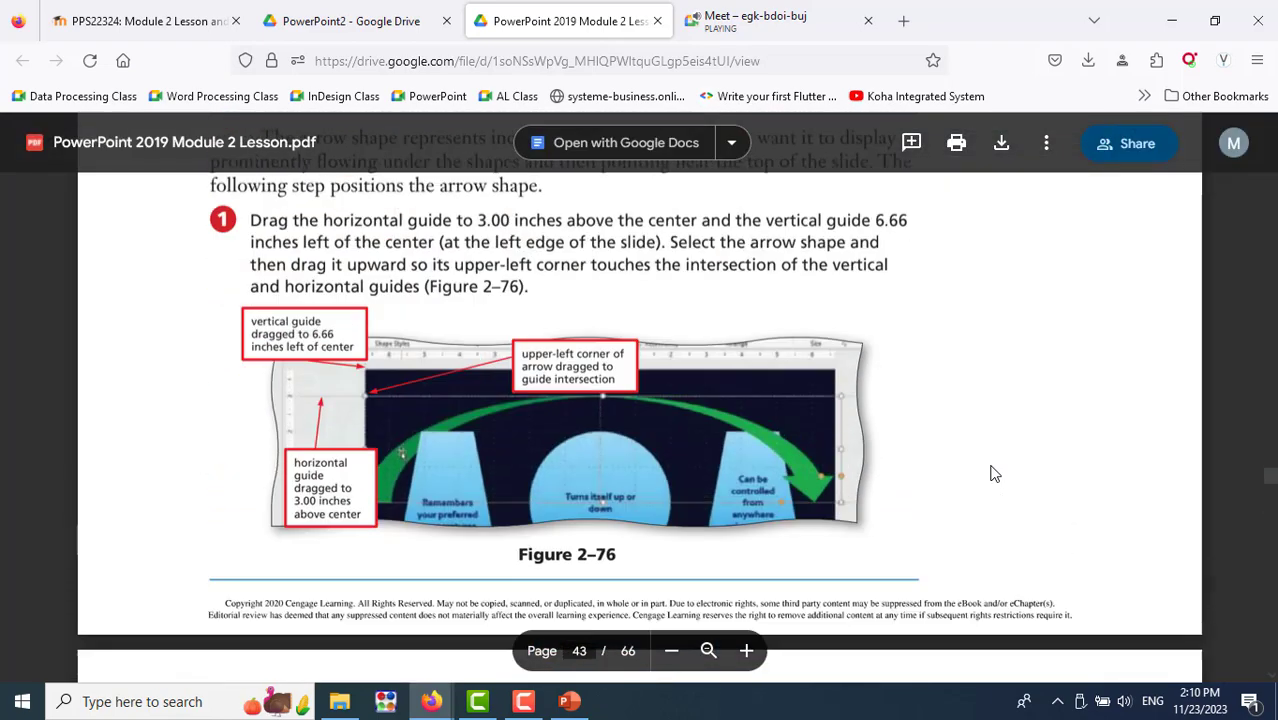
scroll(995, 474, "up", 3)
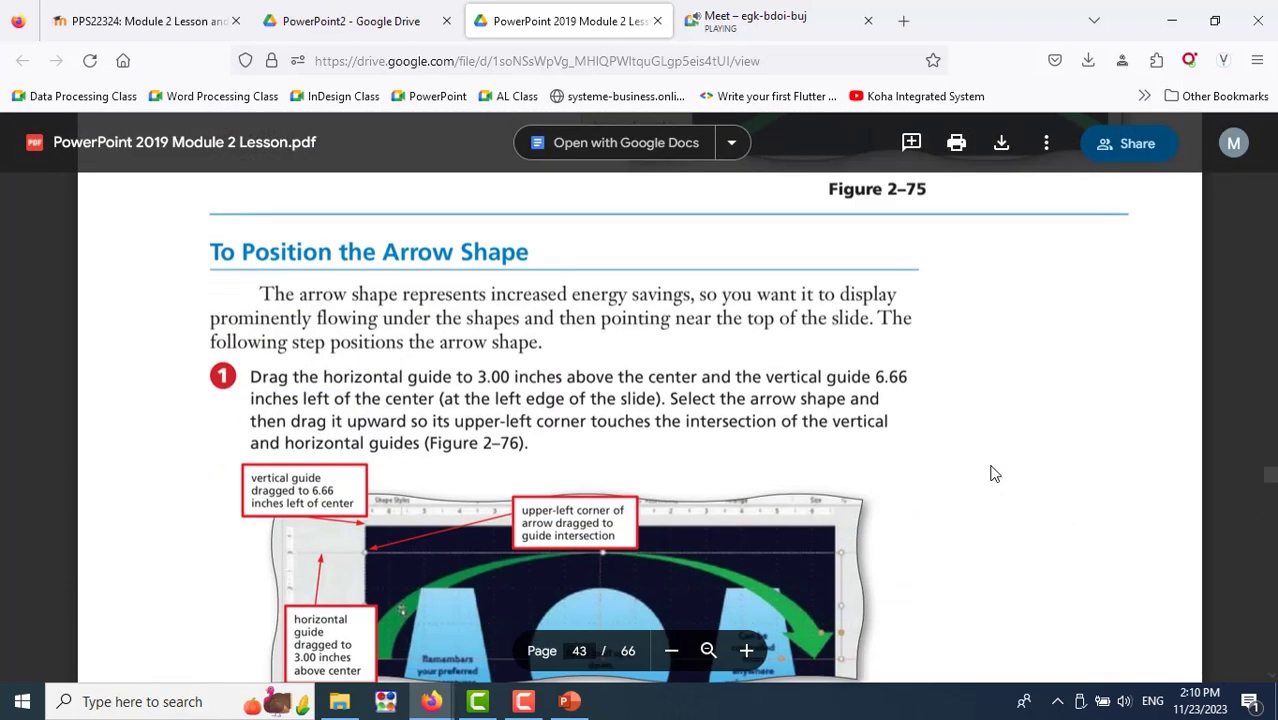
key("alt+Tab")
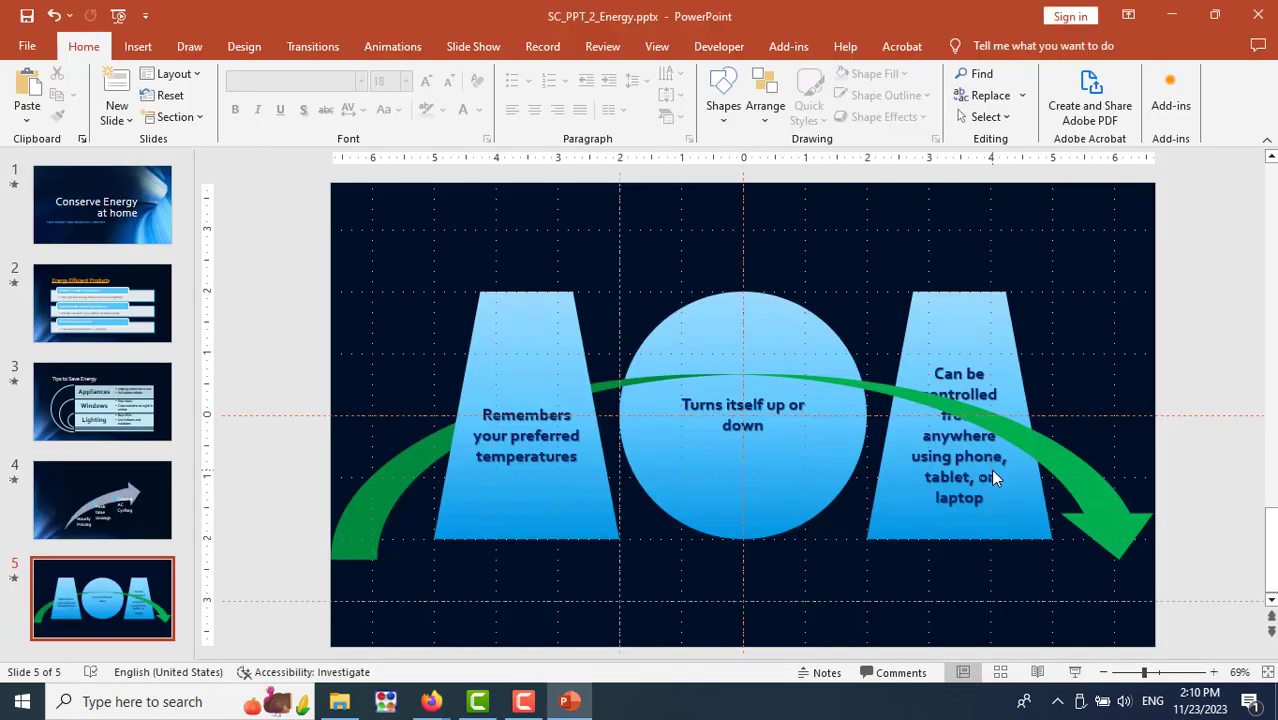
key("alt+Tab")
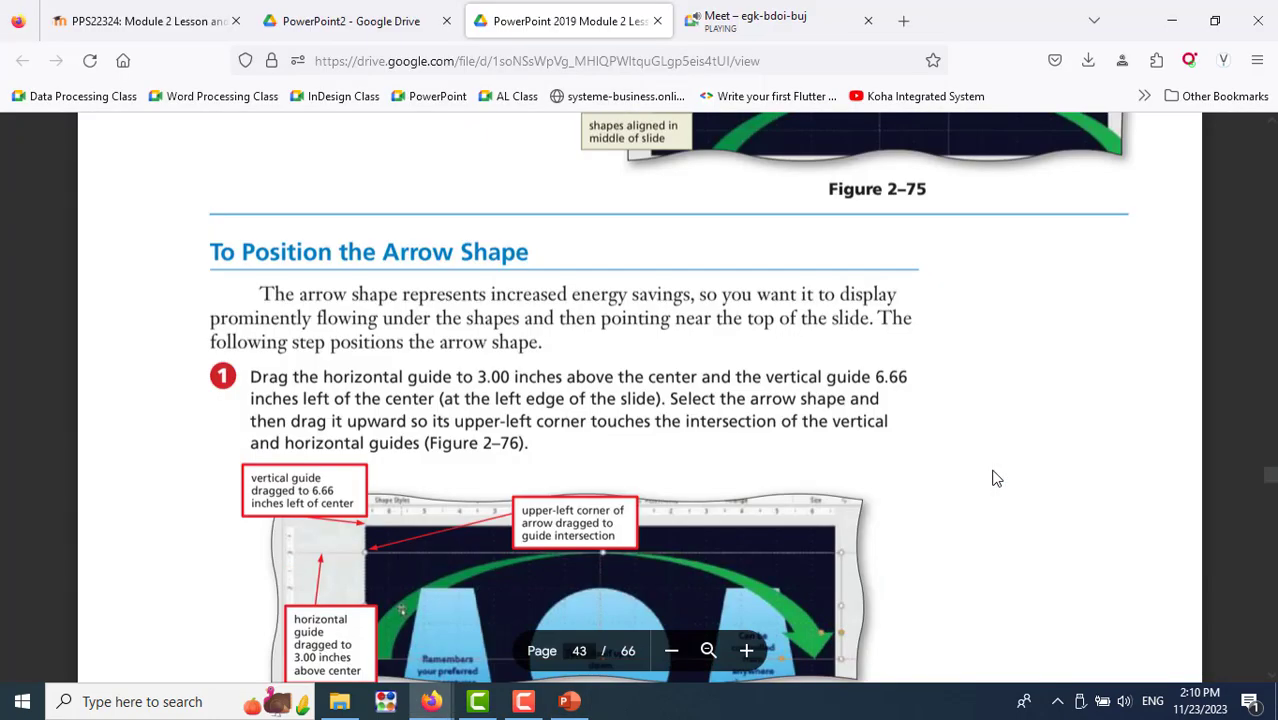
key("alt+Tab")
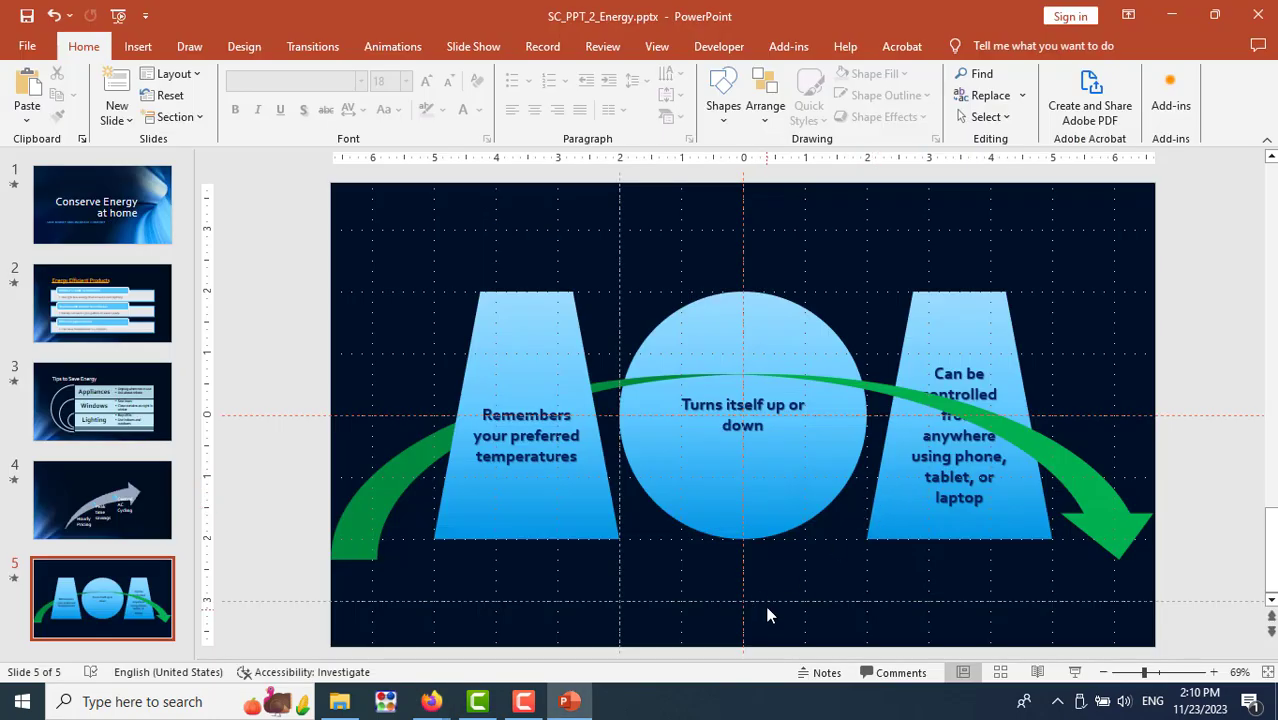
left_click_drag(766, 602, 789, 229)
key("alt+Tab")
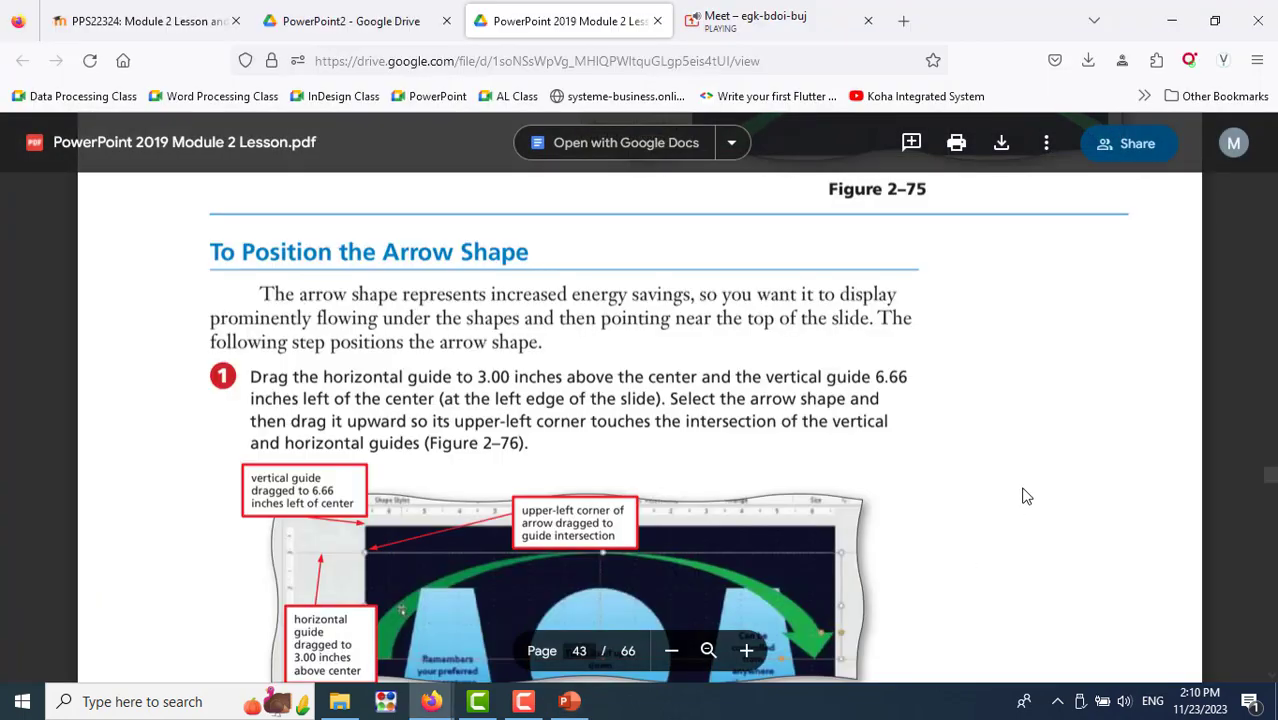
scroll(1024, 496, "down", 3)
scroll(1024, 496, "down", 3)
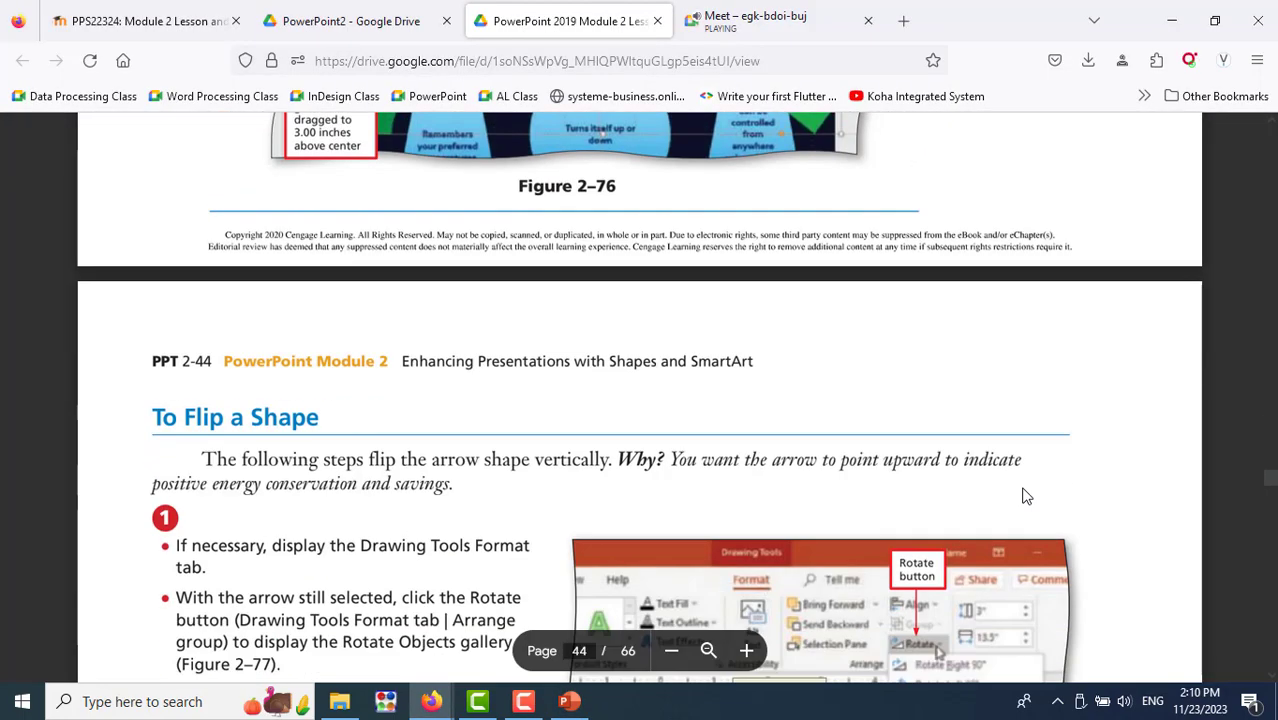
key("alt+Tab")
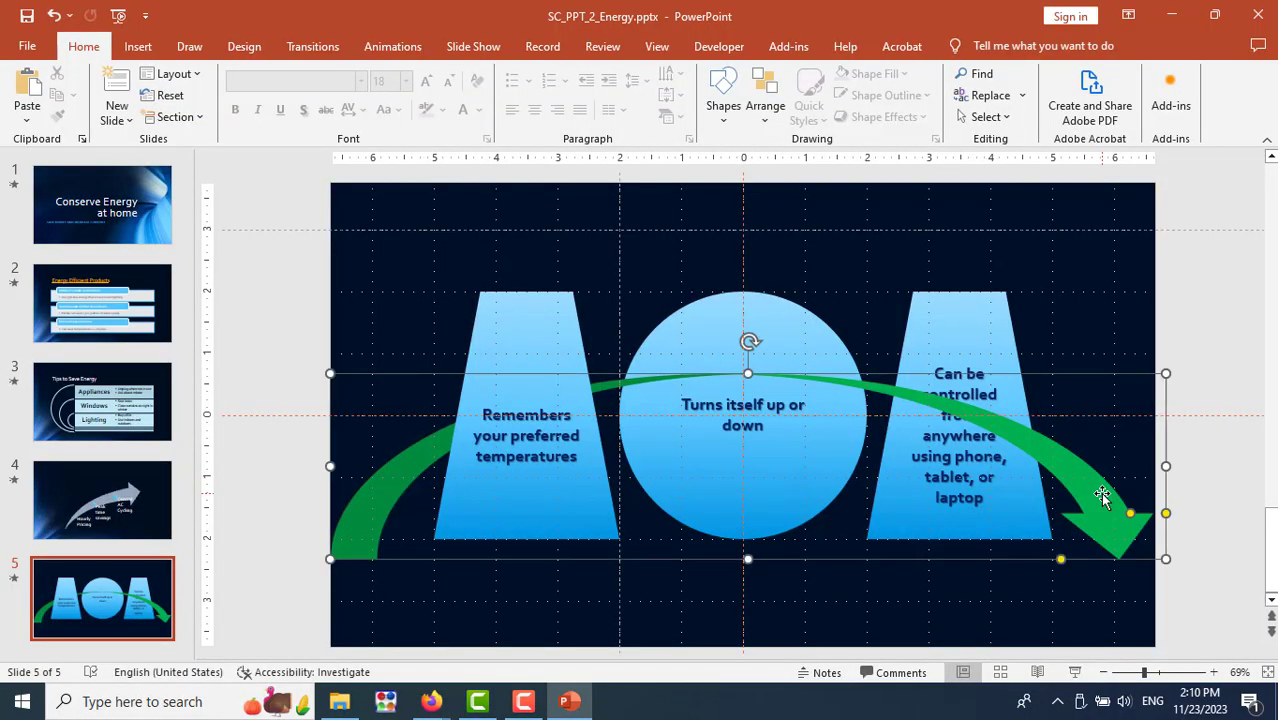
Move the green arrow up so its upper-left corner meets the raised guide
mouse_move(1101, 494)
left_mouse_down()
mouse_move(1070, 352)
mouse_move(1106, 344)
left_mouse_up()
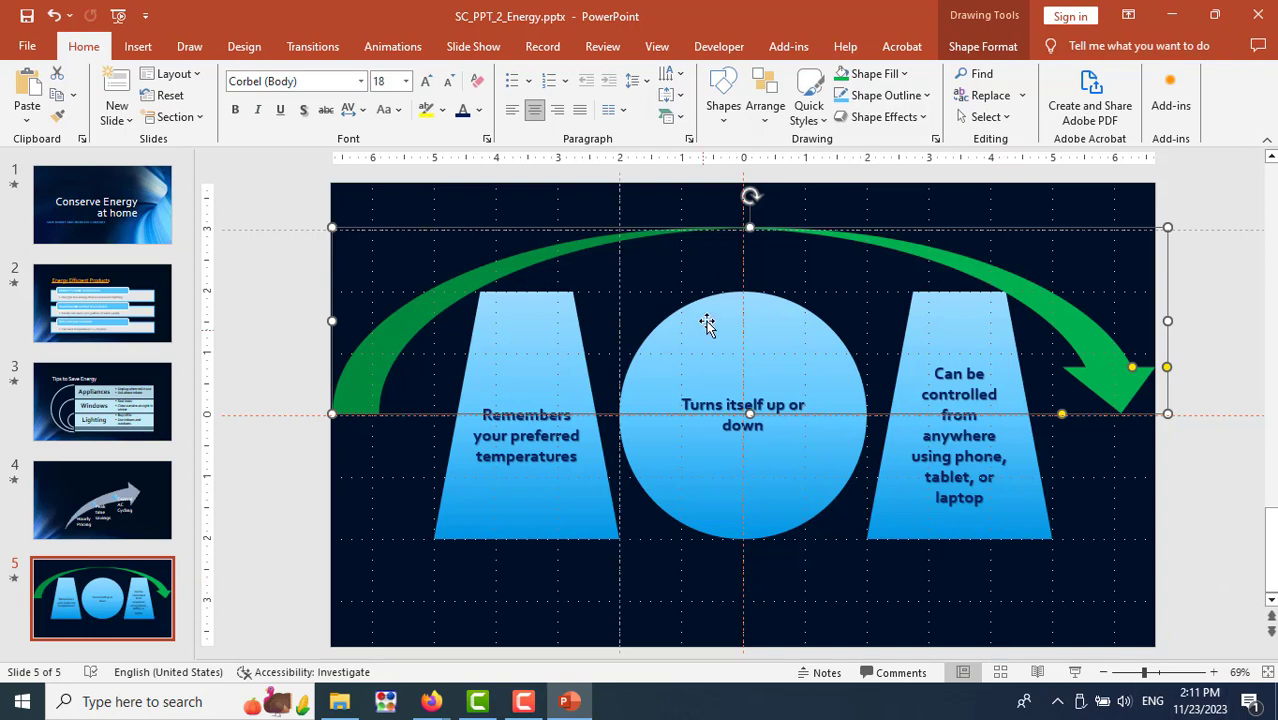
left_click(1218, 305)
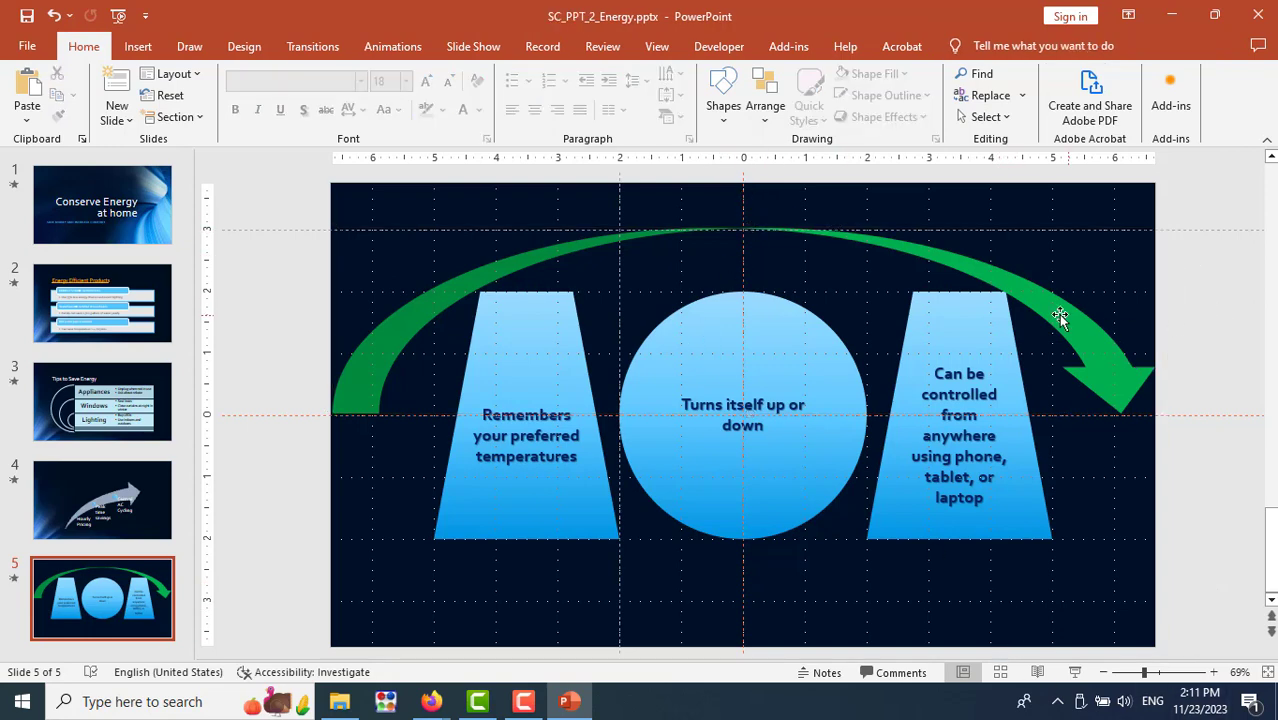
left_click_drag(1080, 340, 1084, 338)
left_click(1235, 495)
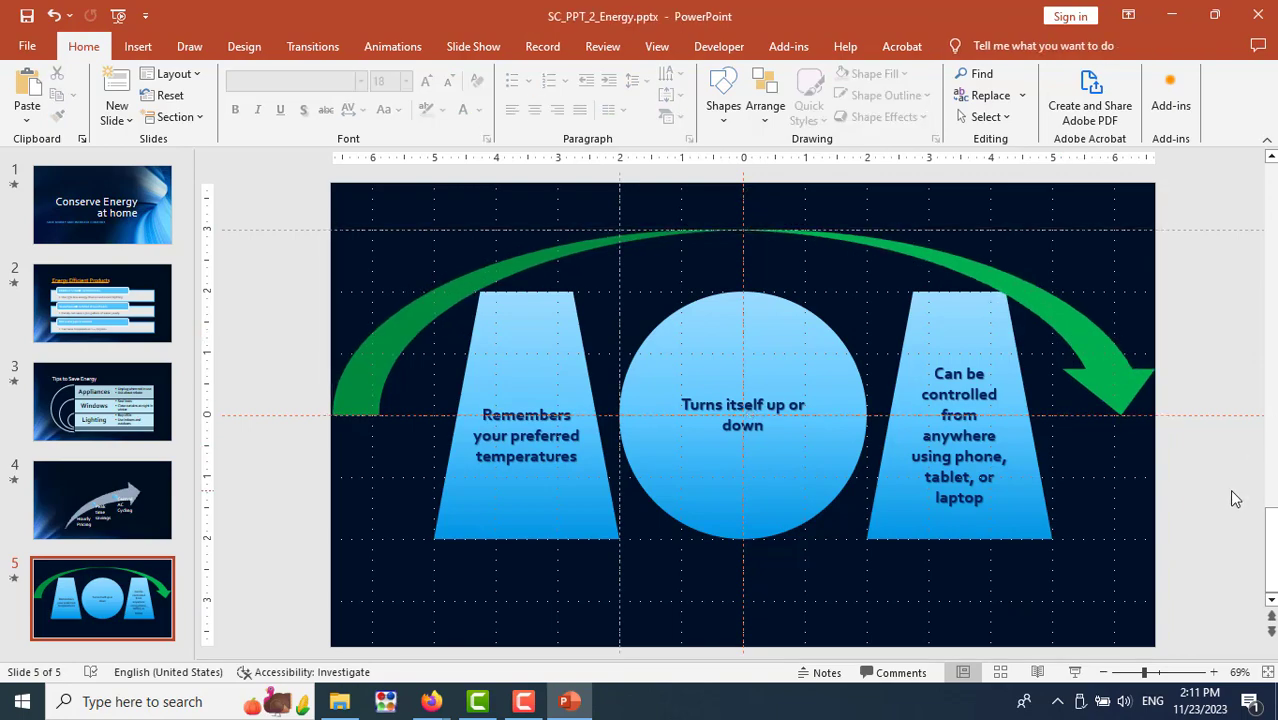
Read the lesson PDF's flip step, then return to slide 5
key("alt+Tab")
scroll(1235, 499, "down", 5)
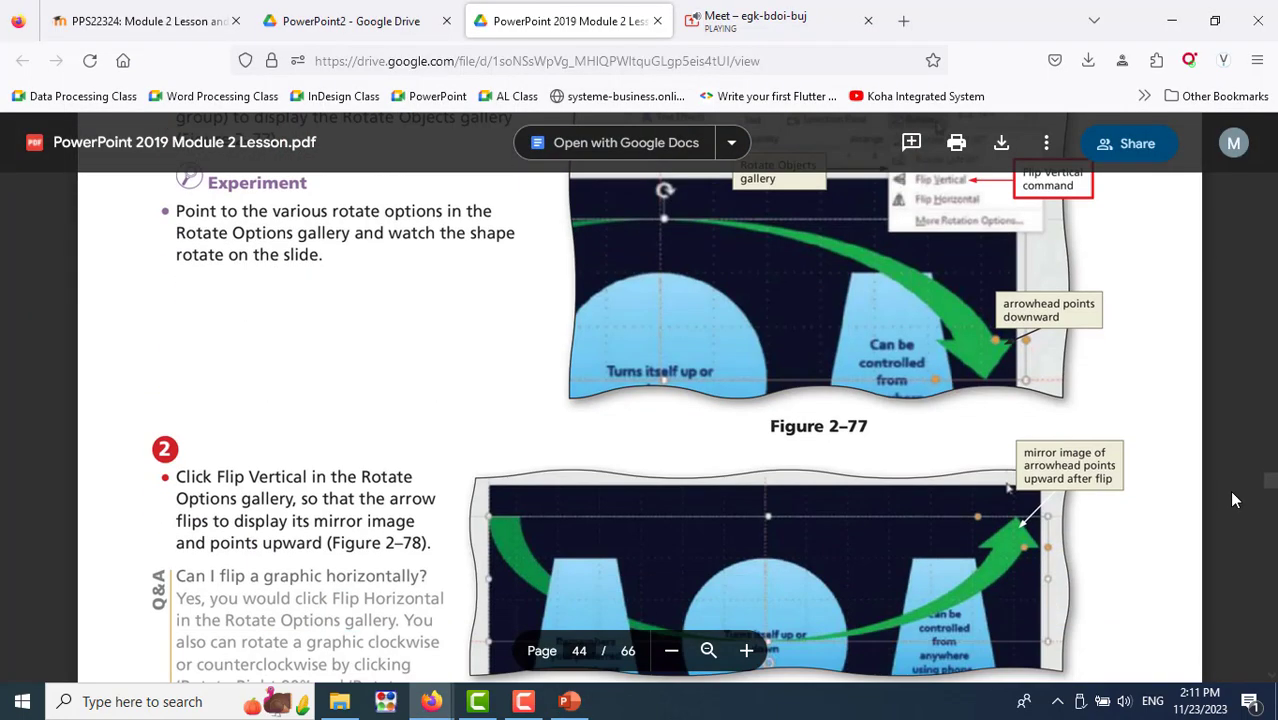
scroll(1233, 496, "down", 5)
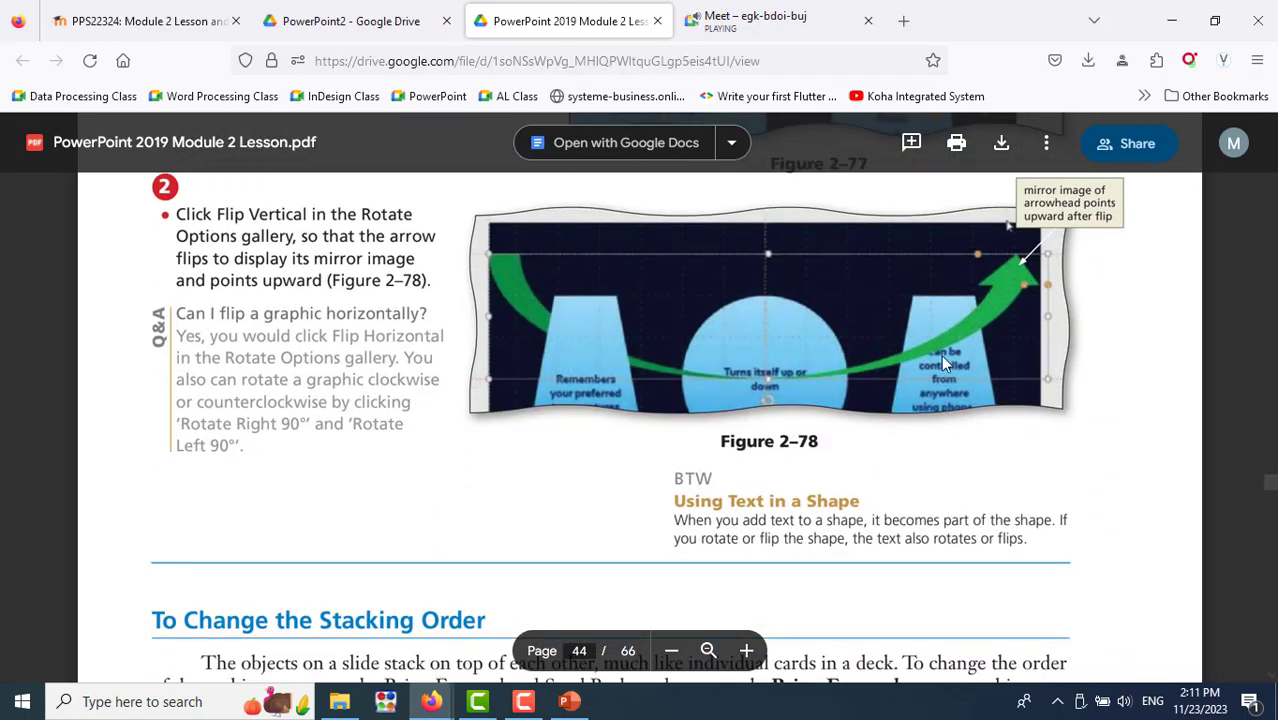
scroll(1030, 398, "down", 3)
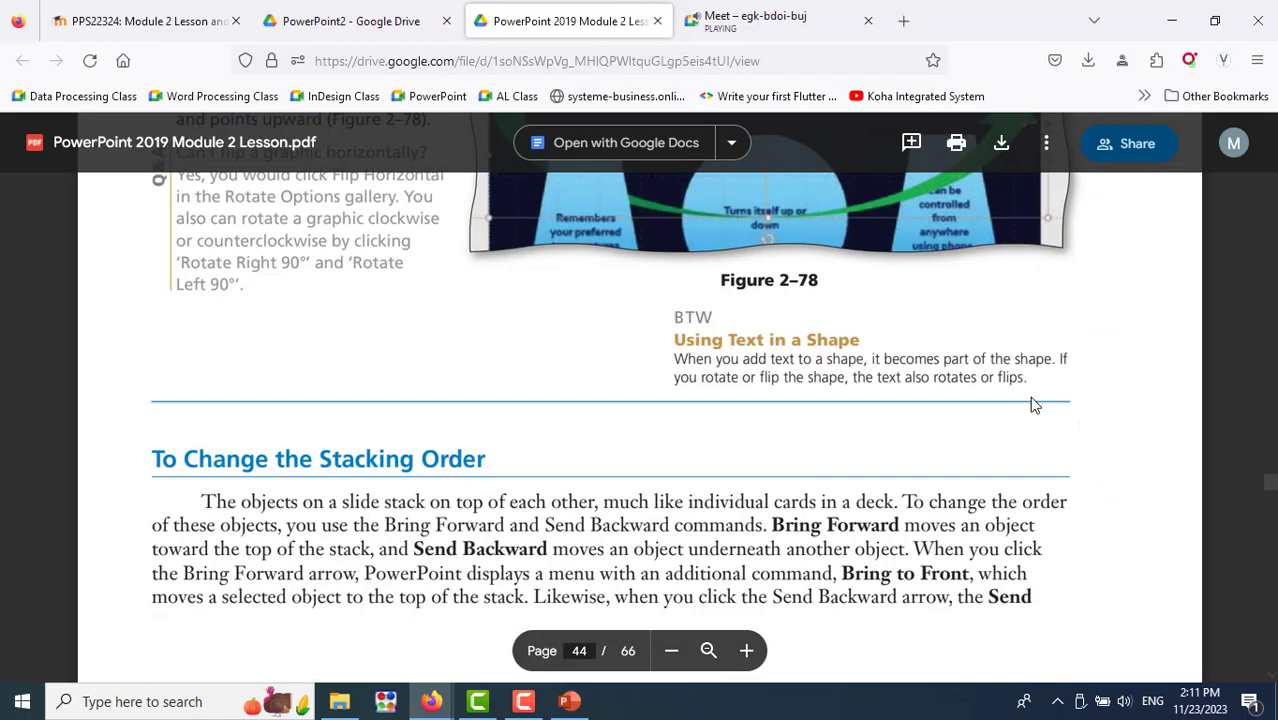
scroll(1030, 398, "down", 2)
key("alt+Tab")
Flip the green arrow vertically and move it down below the shapes
left_click(1057, 323)
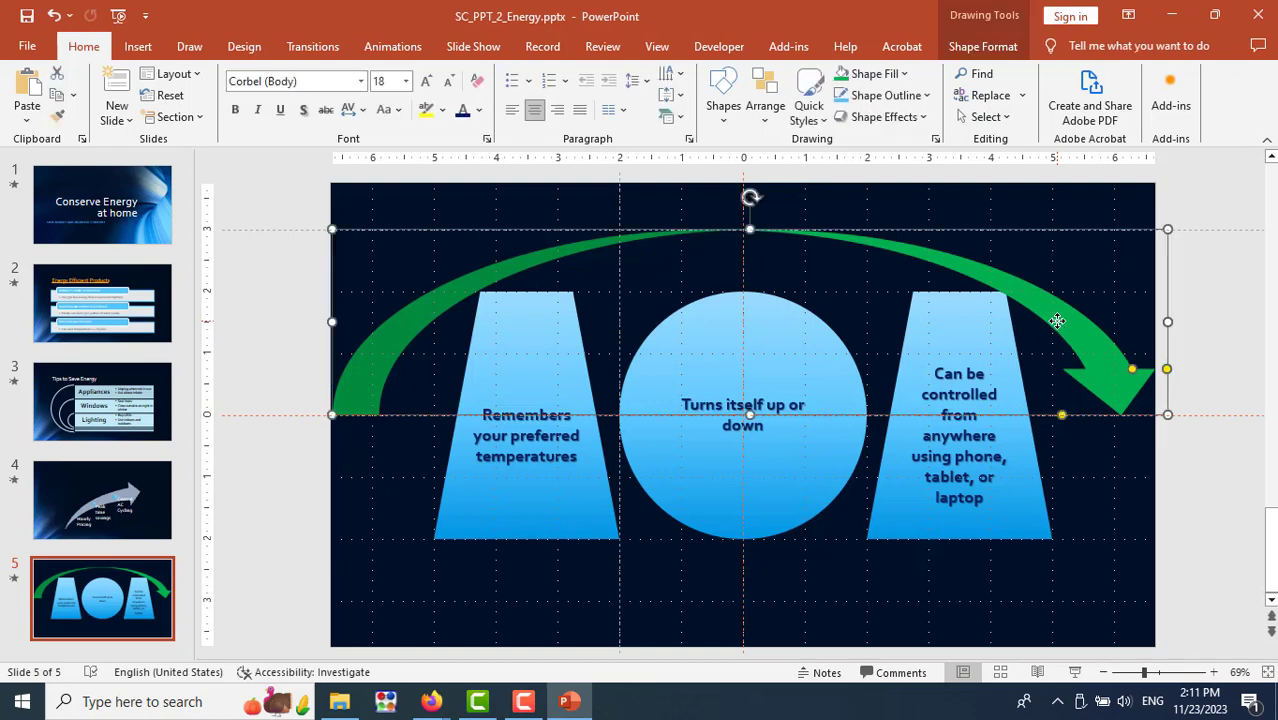
left_click(983, 46)
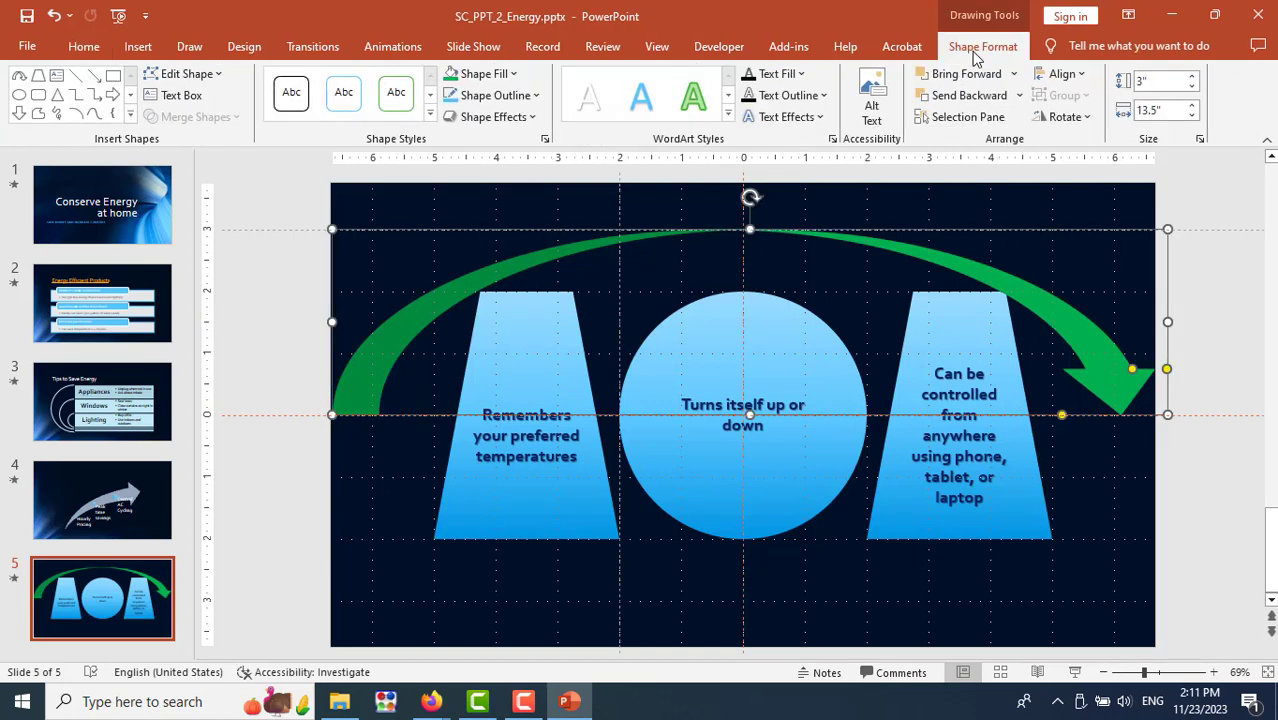
left_click(1089, 120)
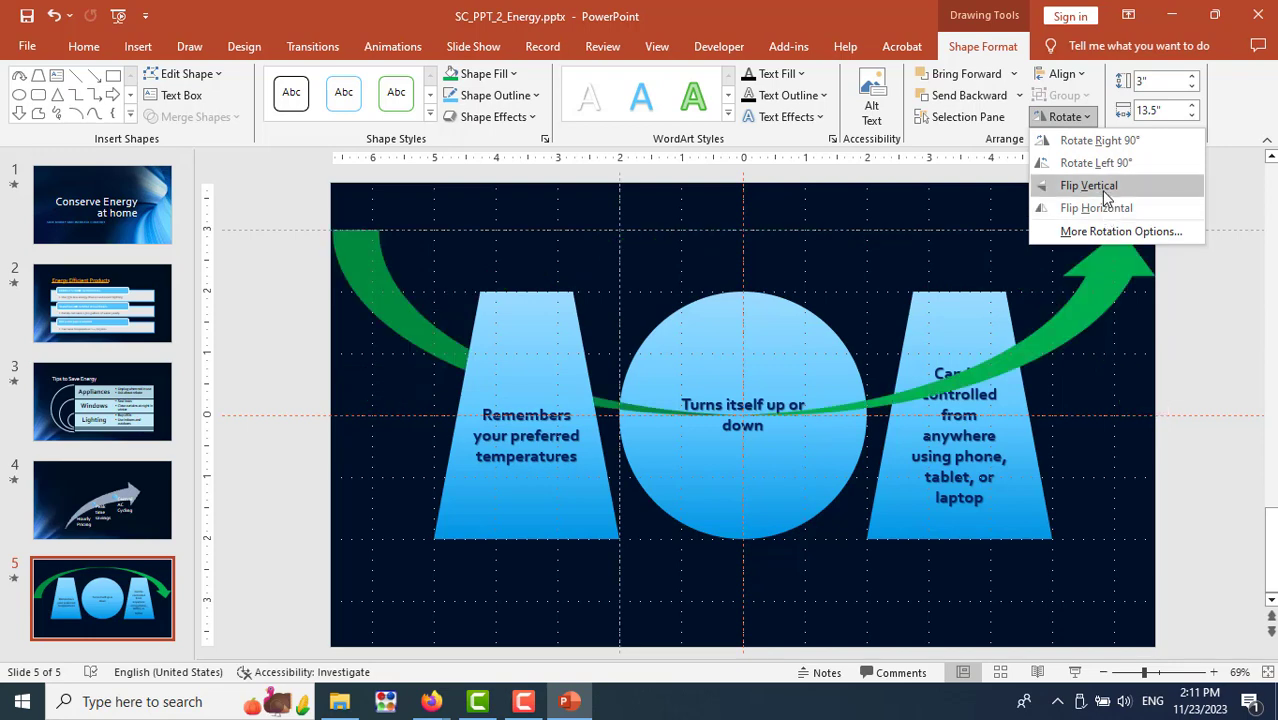
left_click(1101, 190)
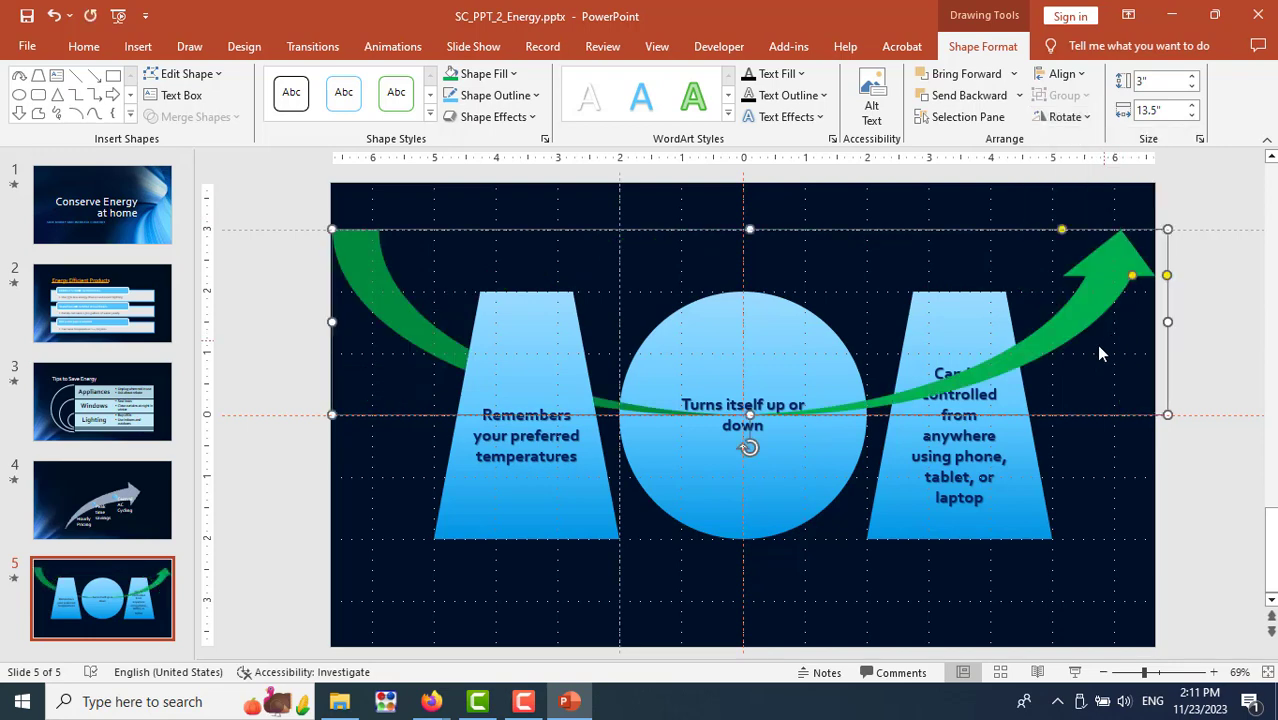
left_click_drag(1082, 332, 1106, 550)
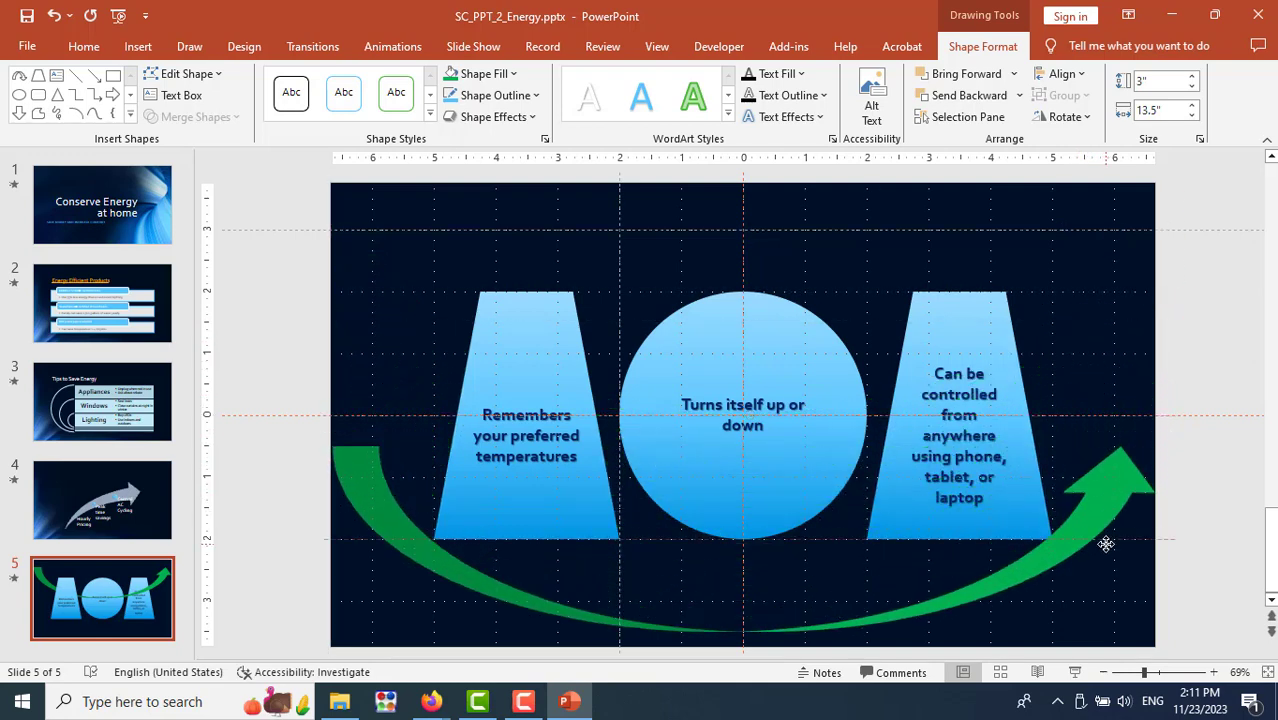
Scroll the lesson PDF to step 2's Send to Back instruction (Figure 2-80)
key("alt+Tab")
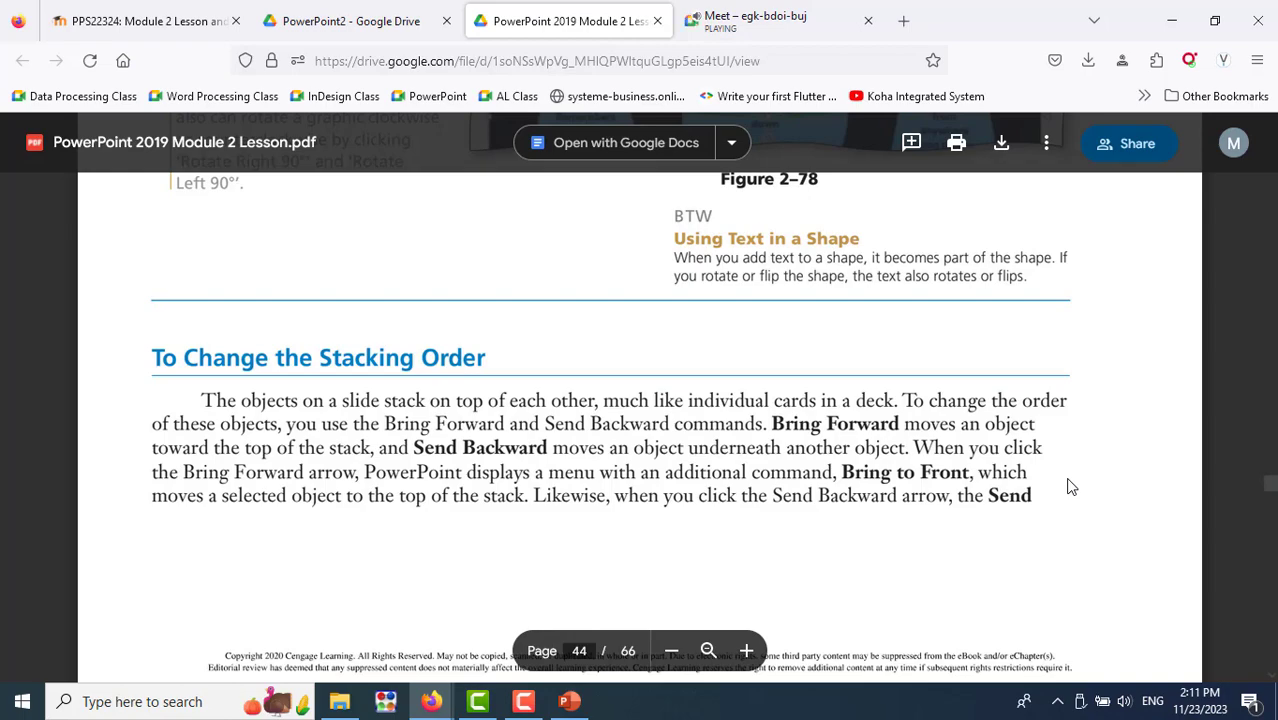
scroll(1070, 487, "down", 10)
scroll(1068, 488, "down", 3)
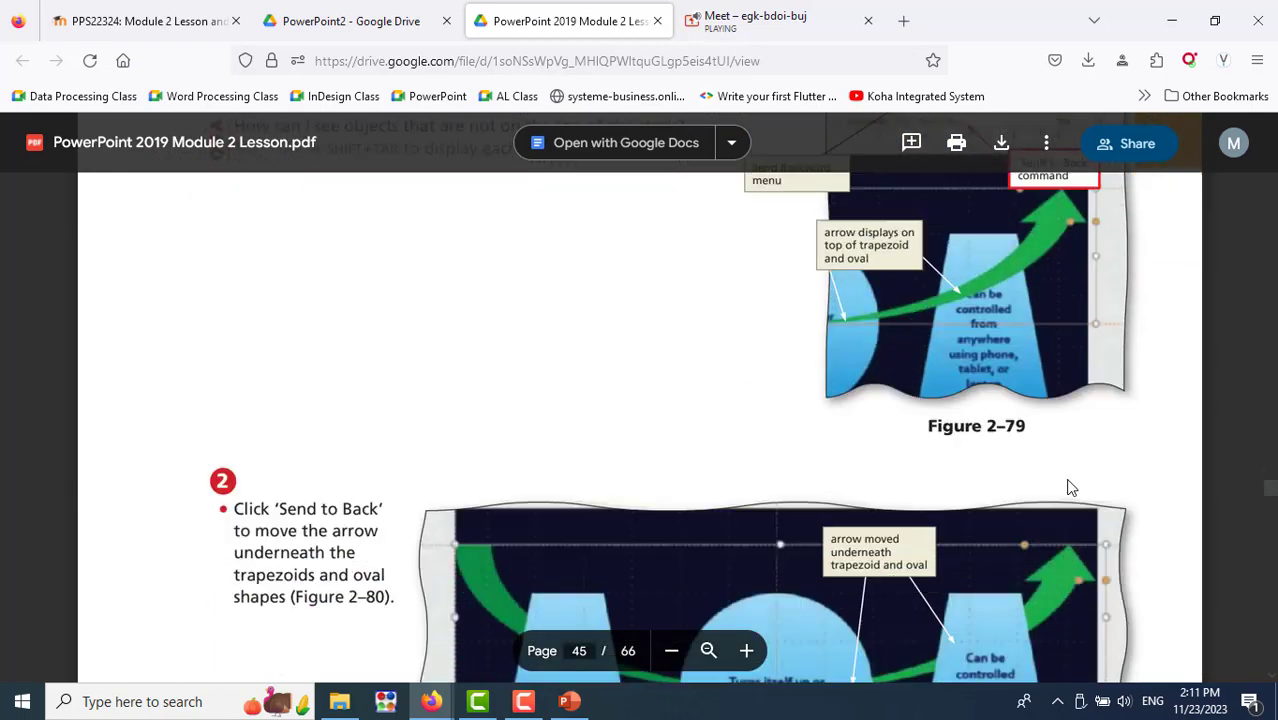
scroll(1068, 488, "down", 2)
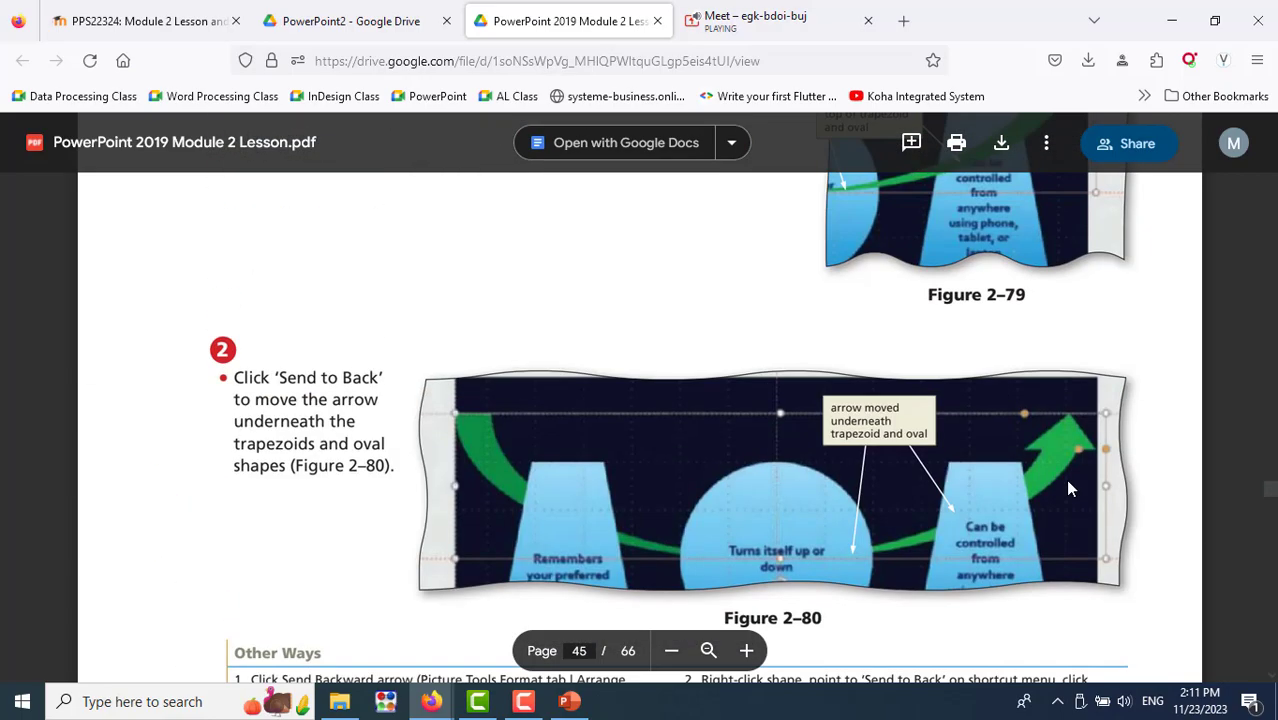
Drag the green arrow up so it crosses the trapezoids and circle
key("alt+Tab")
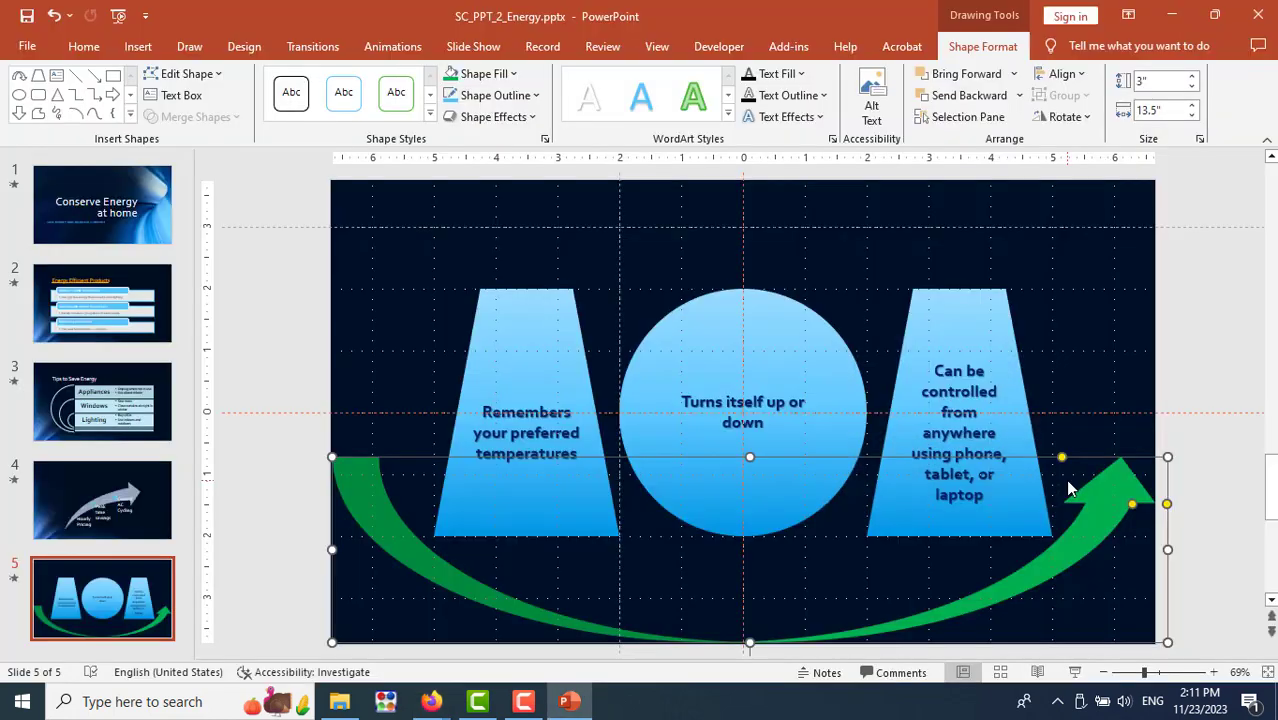
mouse_move(990, 596)
left_mouse_down()
mouse_move(977, 391)
mouse_move(1001, 391)
left_mouse_up()
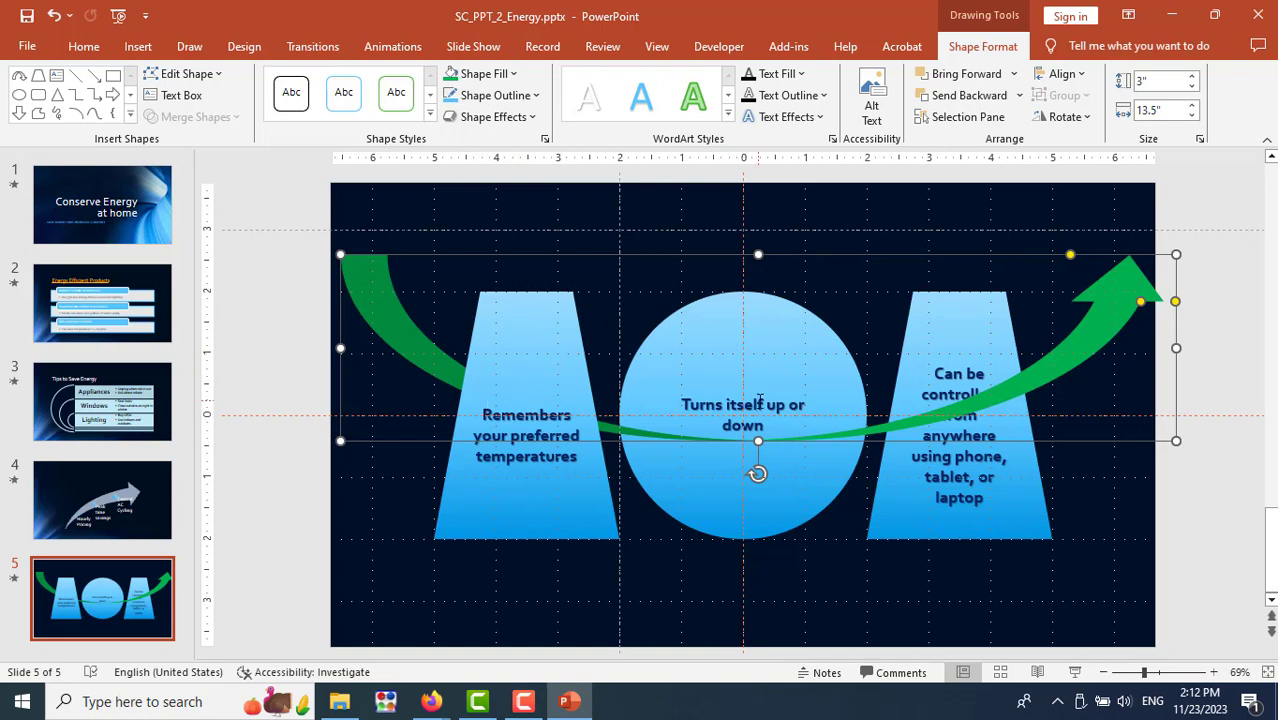
key("alt+Tab")
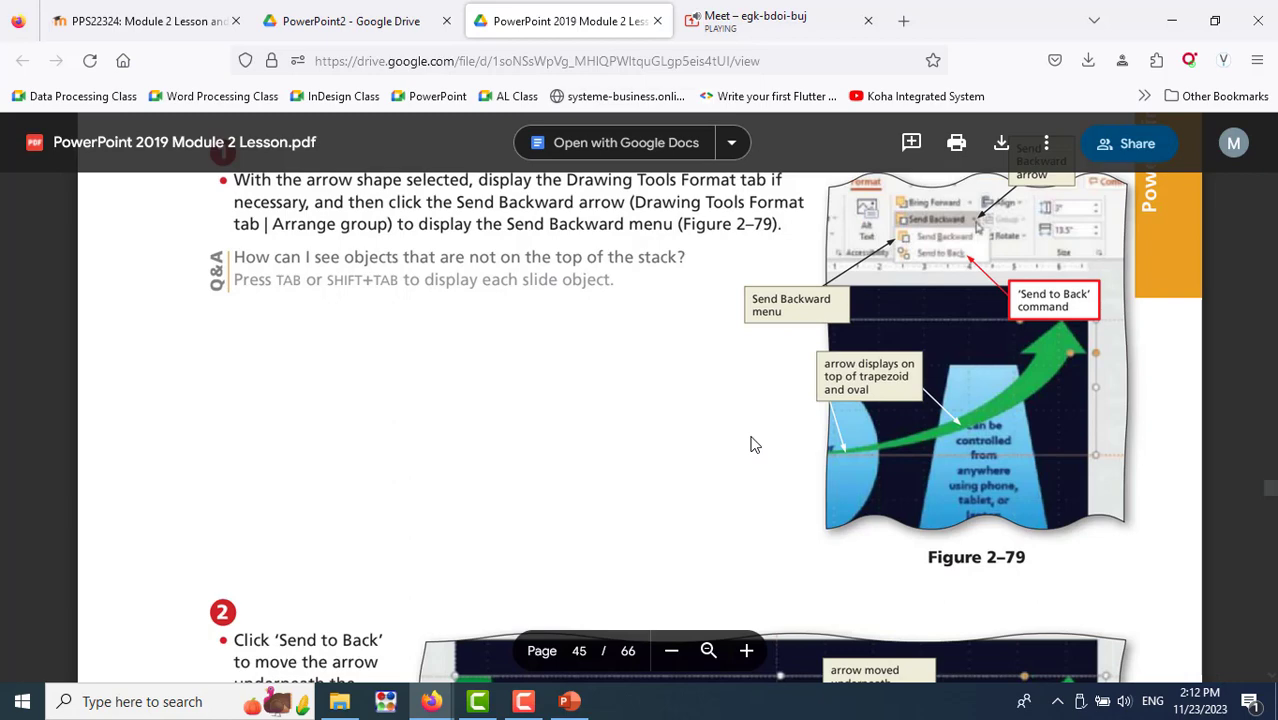
scroll(754, 445, "down", 3)
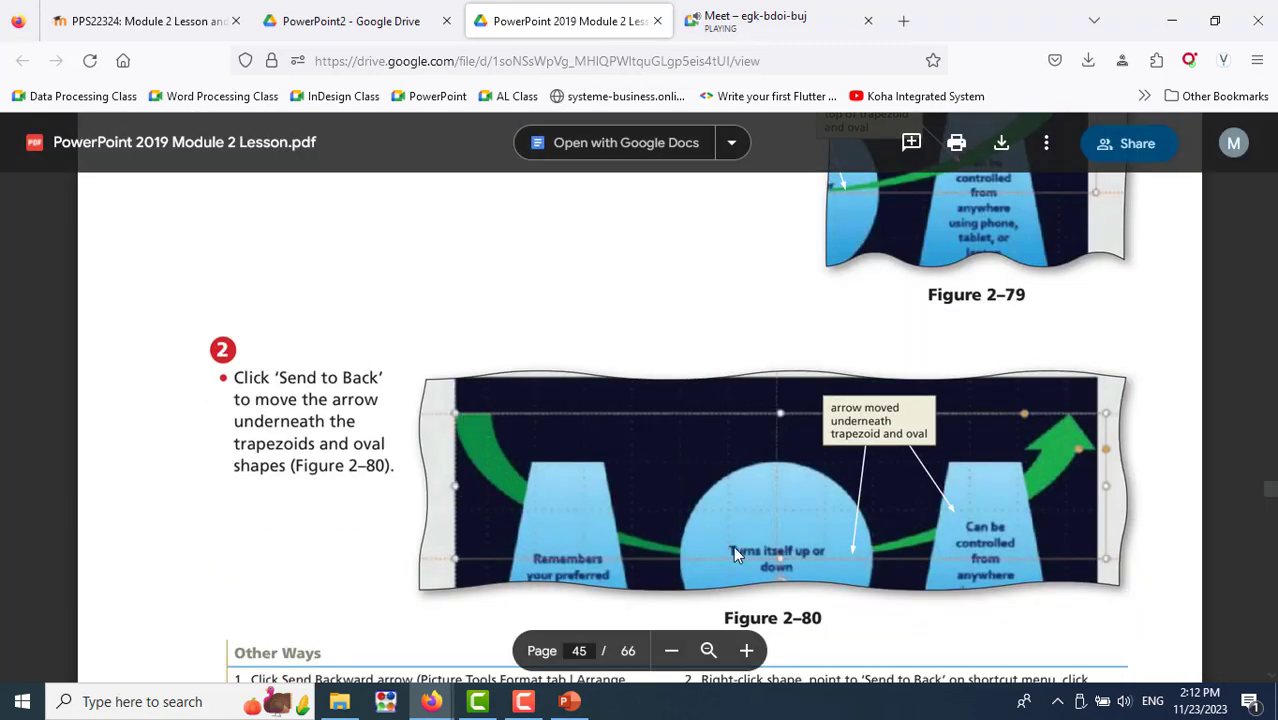
key("alt+Tab")
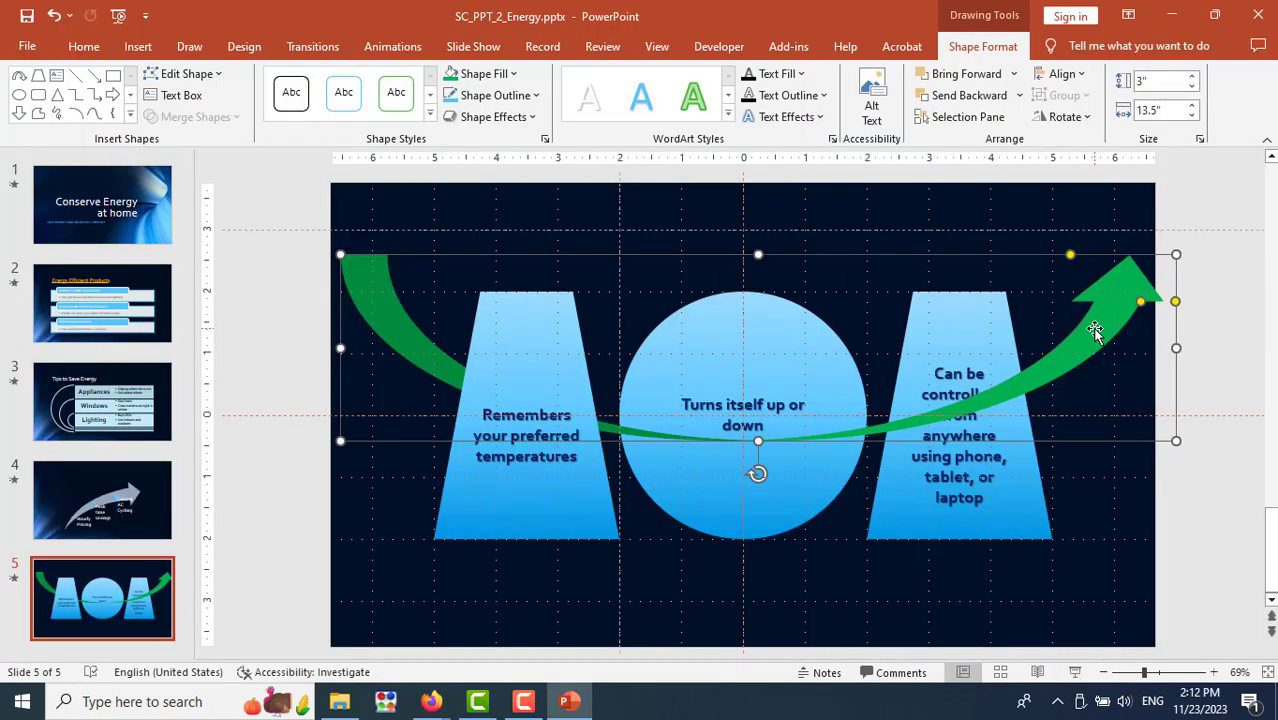
Send the green arrow to back, then scroll the PDF to the grouping steps
right_click(1095, 333)
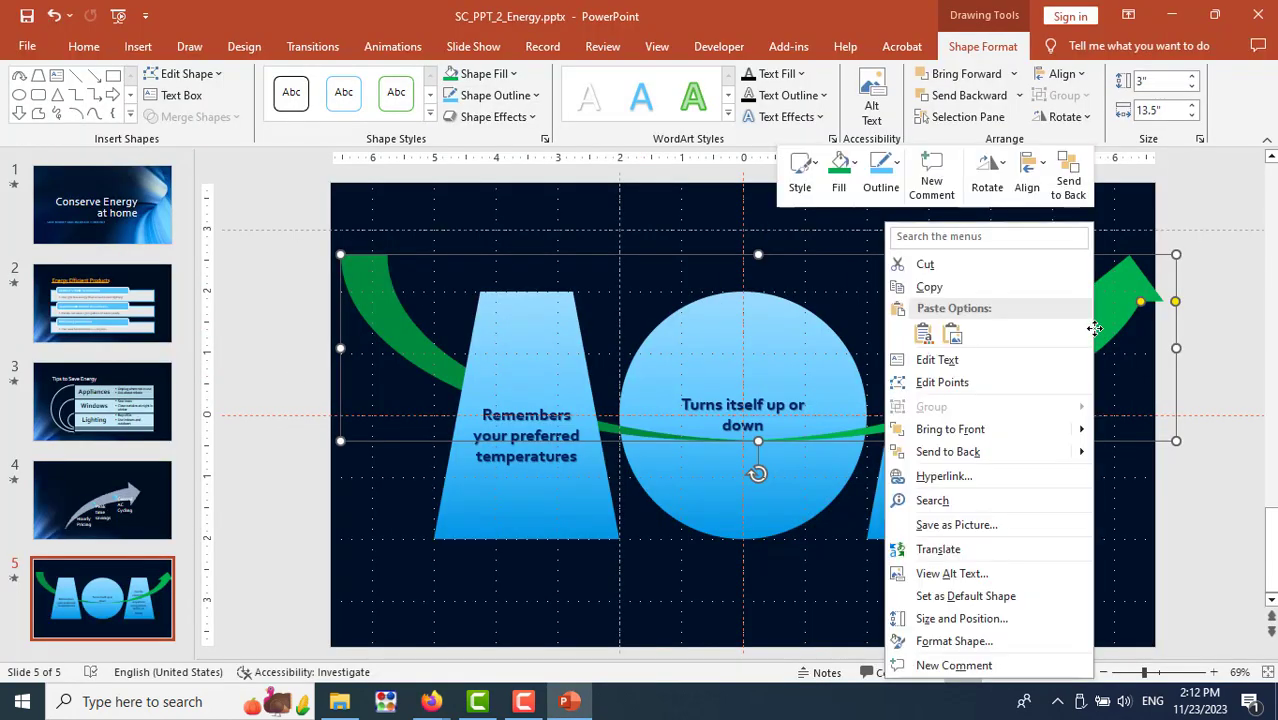
left_click(973, 452)
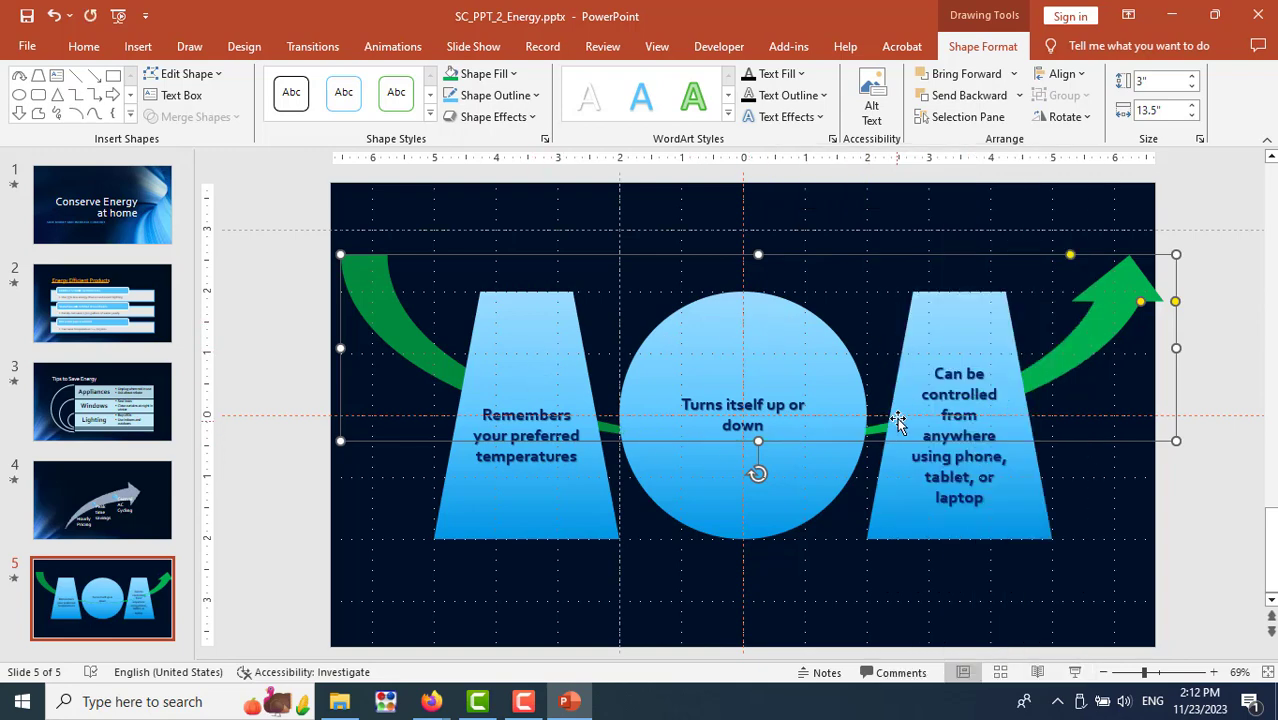
key("alt+Tab")
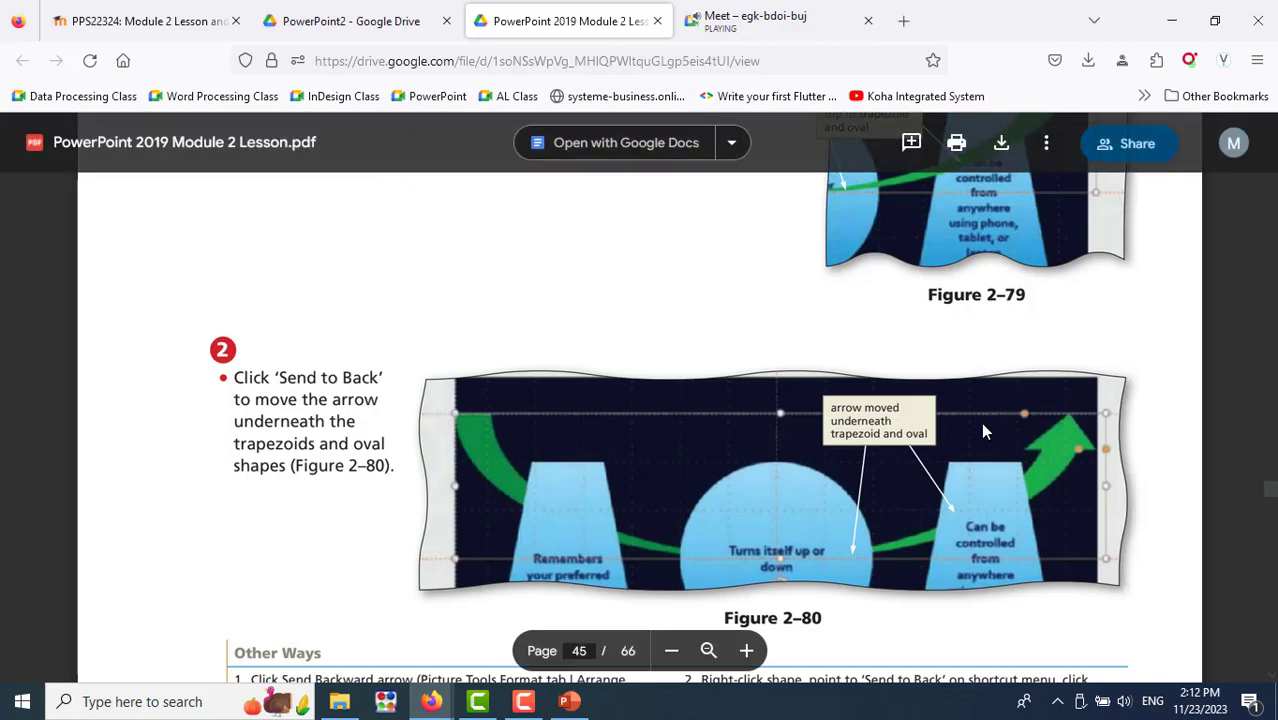
scroll(983, 431, "down", 3)
scroll(983, 431, "down", 2)
scroll(983, 431, "down", 1)
scroll(983, 431, "down", 3)
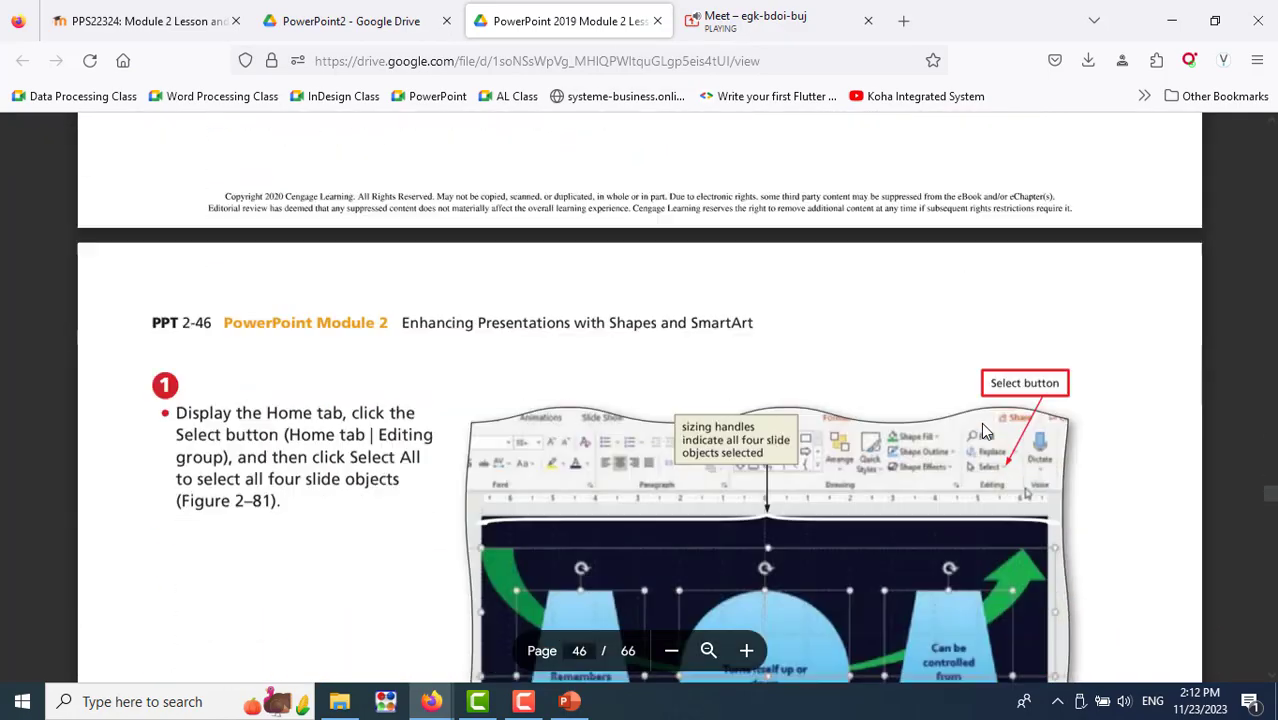
scroll(983, 431, "down", 5)
scroll(983, 431, "up", 5)
scroll(983, 431, "down", 2)
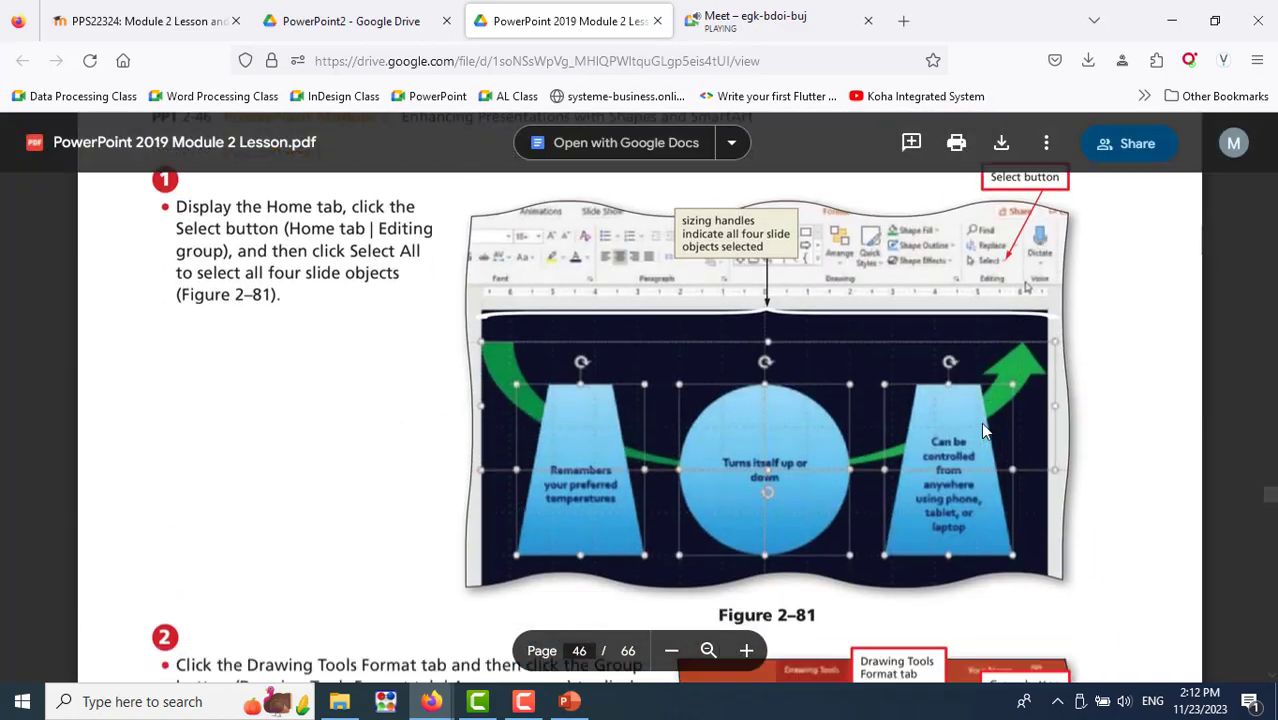
scroll(983, 431, "down", 8)
scroll(983, 431, "down", 10)
scroll(983, 431, "up", 3)
Shift the green arrow up slightly to line up with the slide's left edge
scroll(983, 431, "up", 2)
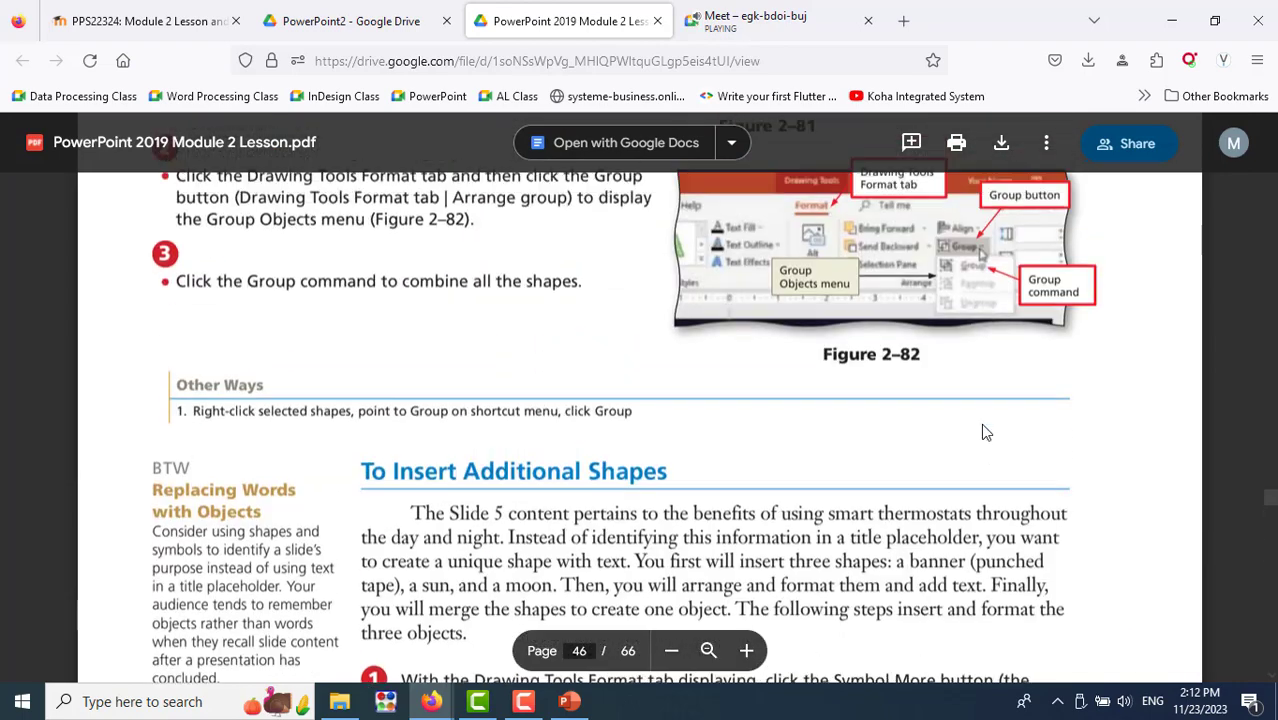
scroll(983, 431, "up", 2)
scroll(983, 431, "up", 3)
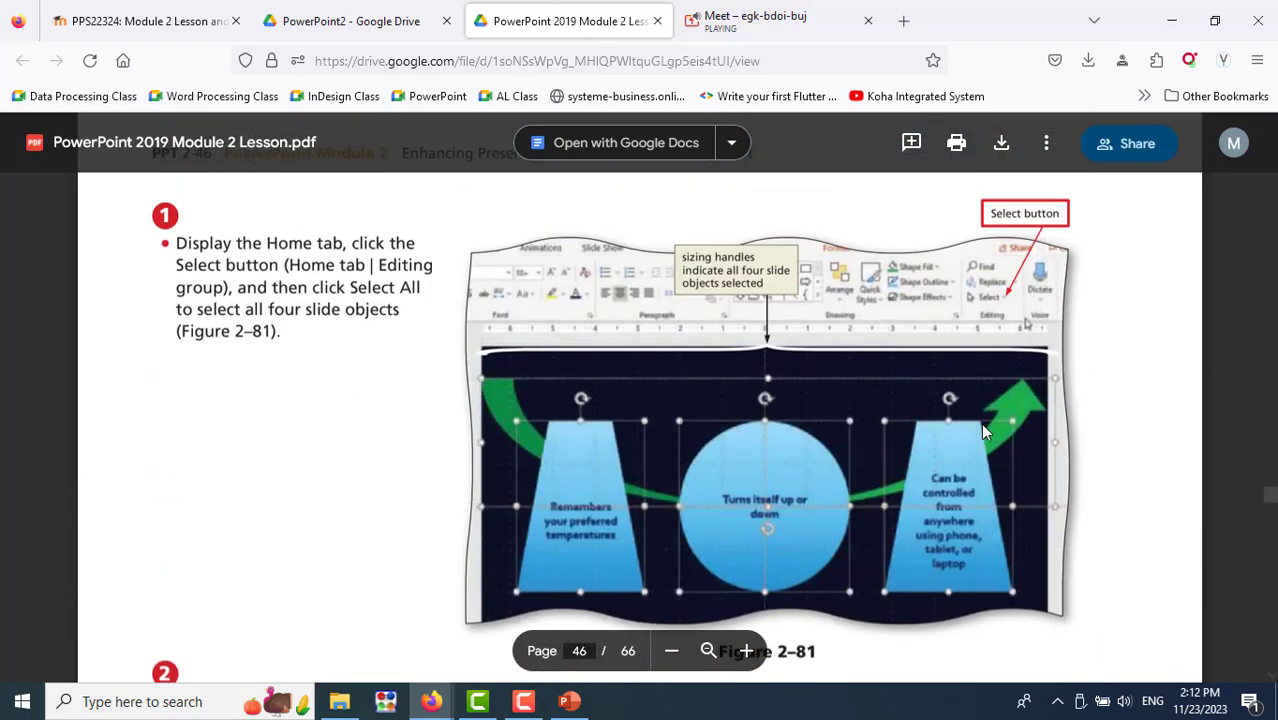
key("alt+Tab")
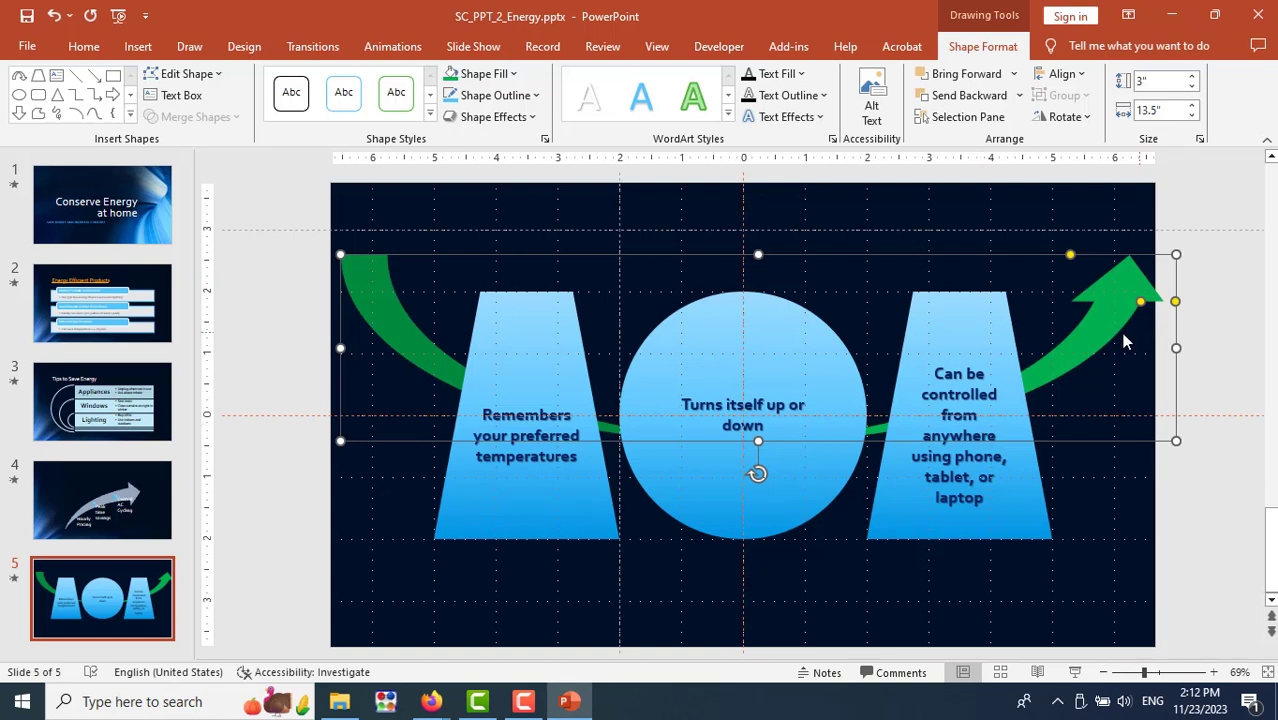
left_click_drag(1105, 332, 1101, 312)
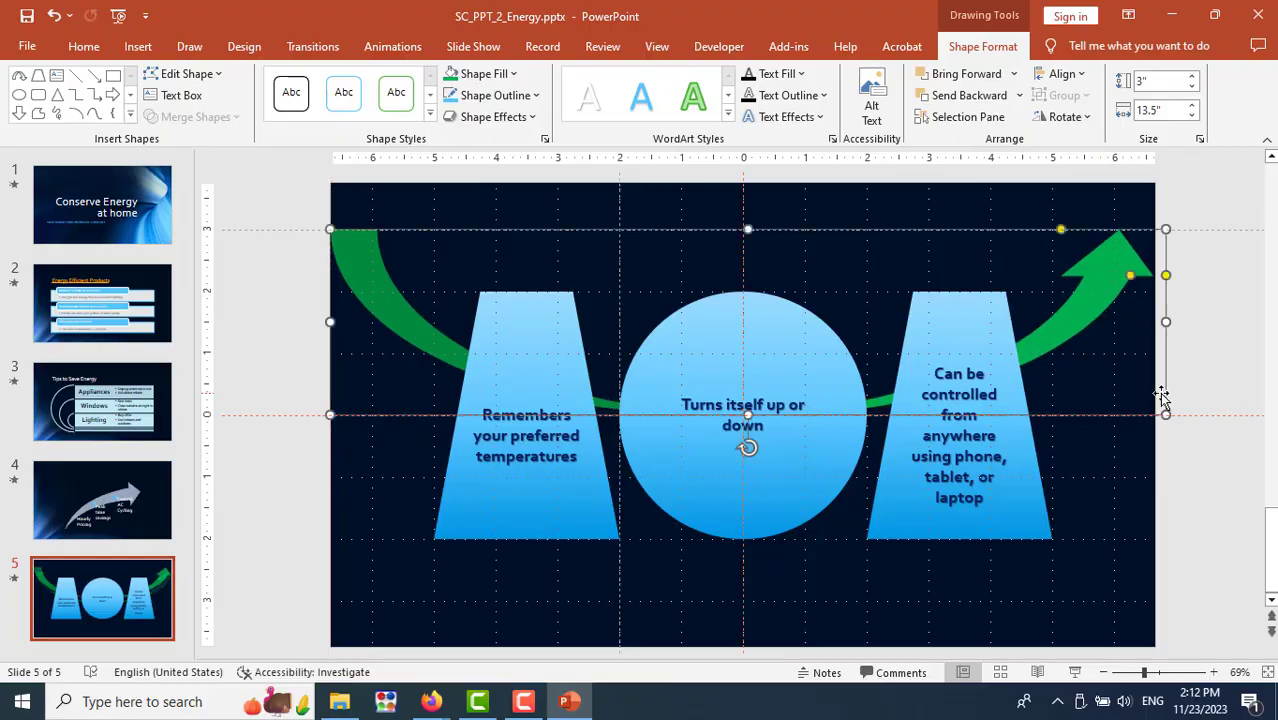
Scroll the lesson PDF to the grouping steps and Figures 2-81 and 2-82
key("alt+Tab")
scroll(1161, 397, "down", 3)
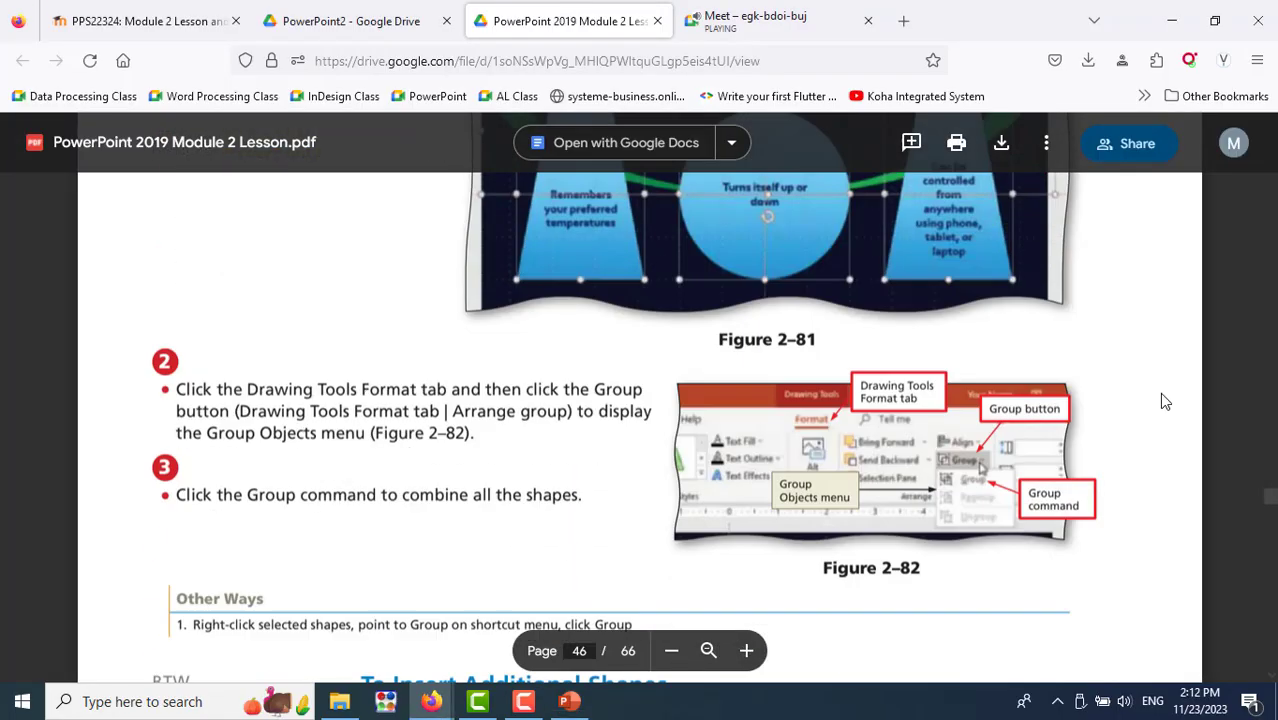
scroll(1161, 397, "down", 2)
scroll(1161, 397, "up", 3)
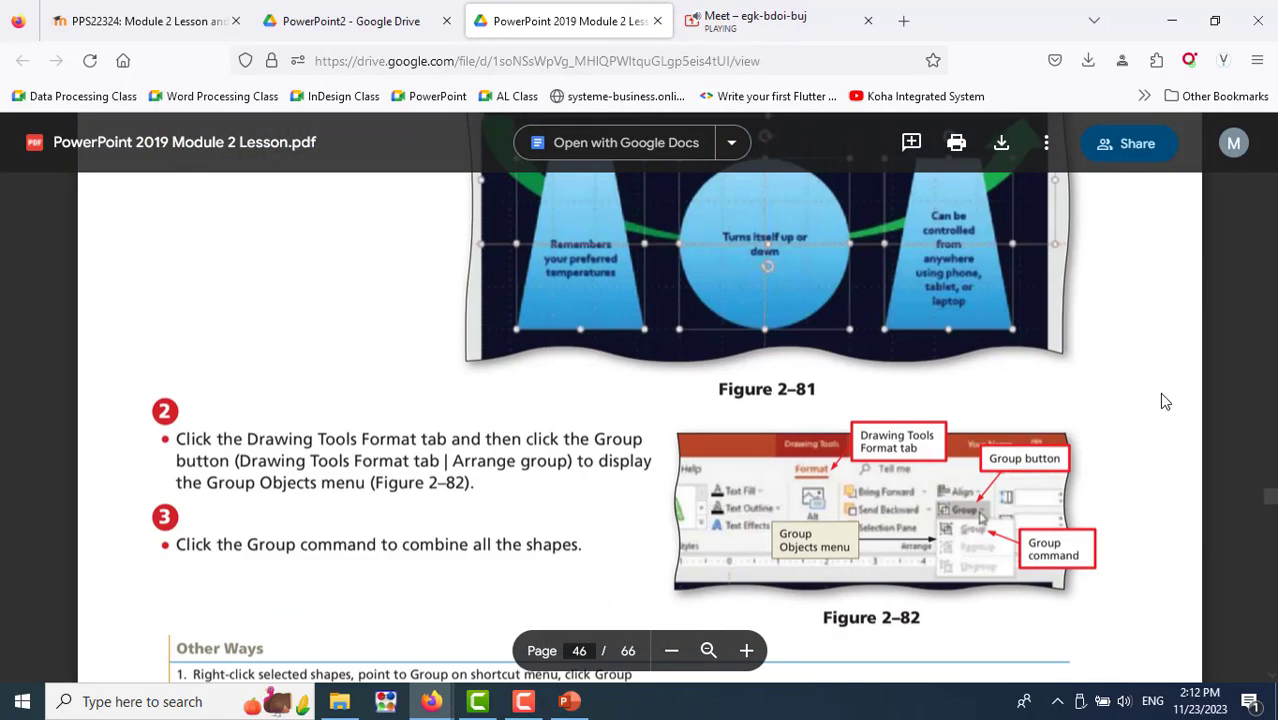
scroll(1163, 401, "up", 3)
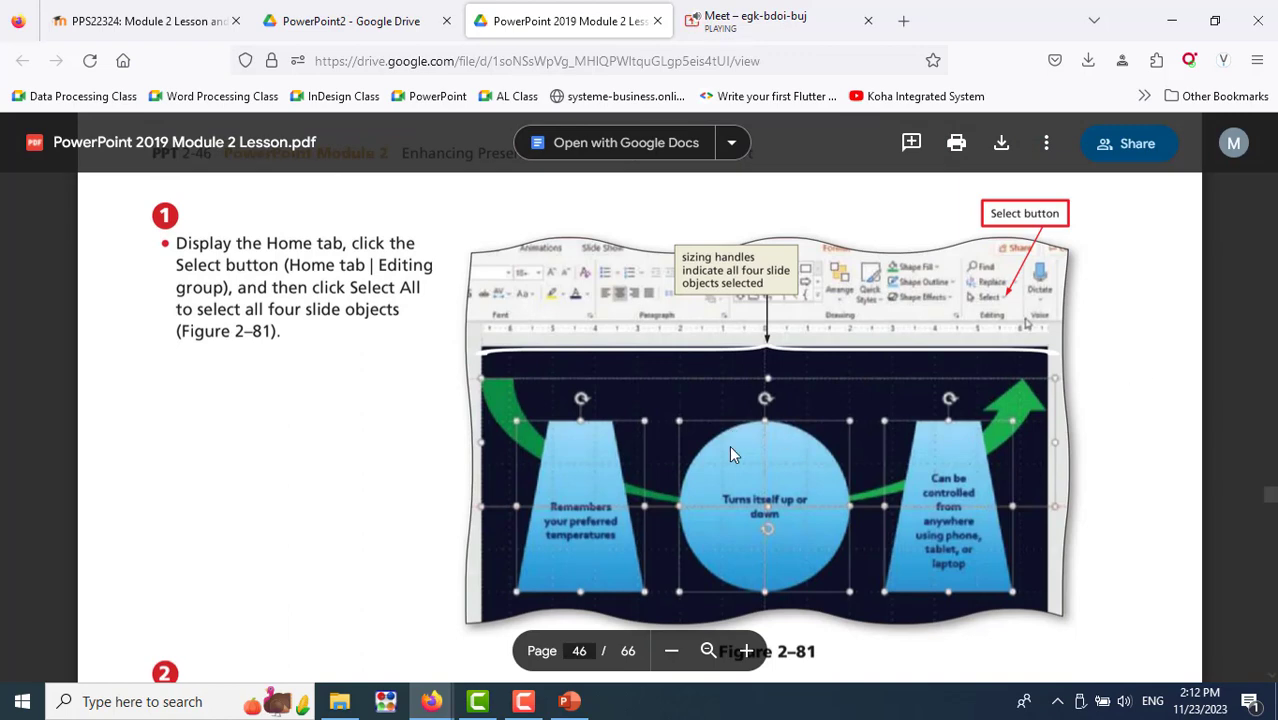
scroll(401, 440, "up", 5)
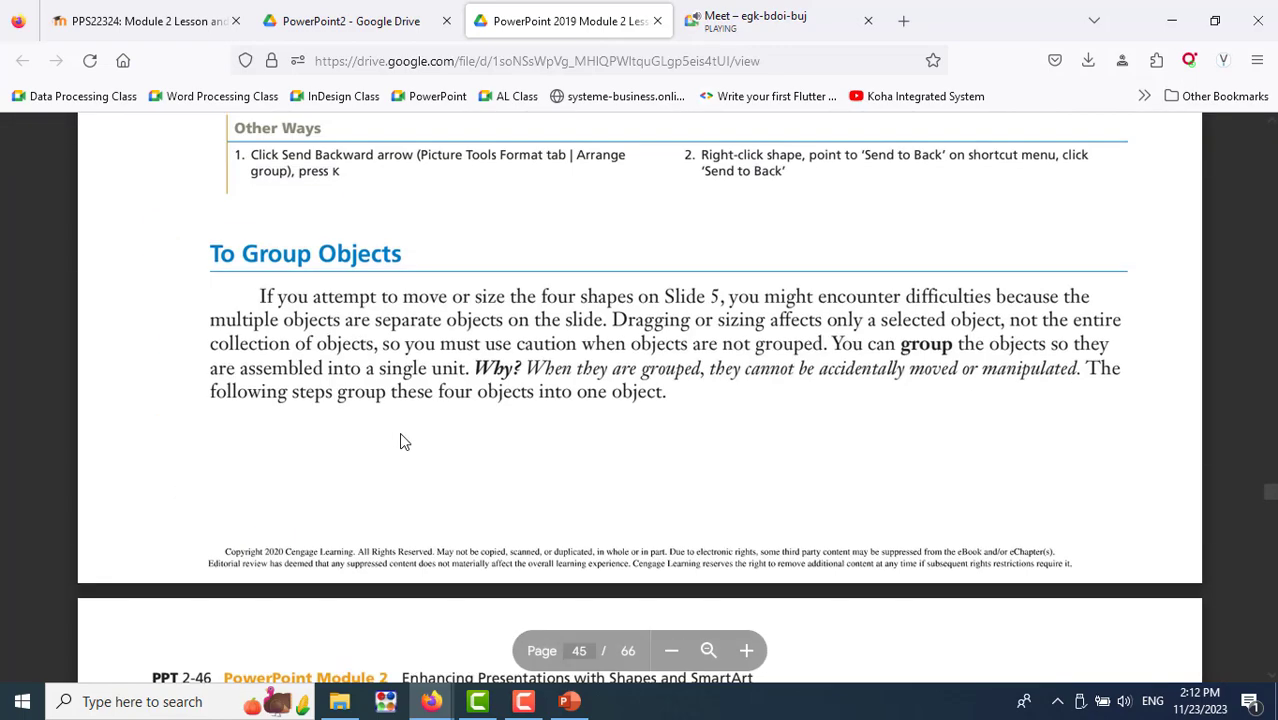
scroll(399, 442, "down", 5)
scroll(399, 442, "down", 3)
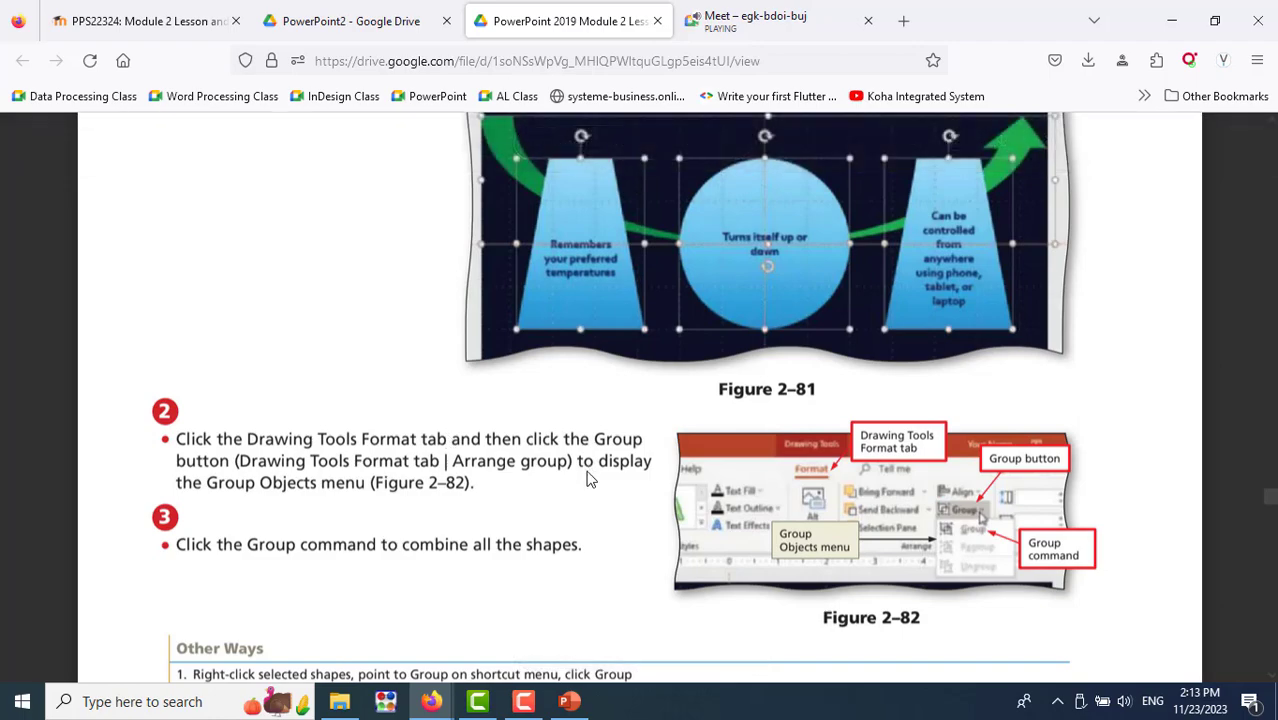
scroll(588, 480, "up", 3)
Select all four shapes with Ctrl+A and group them into one 5" by 13.5" object
key("alt+Tab")
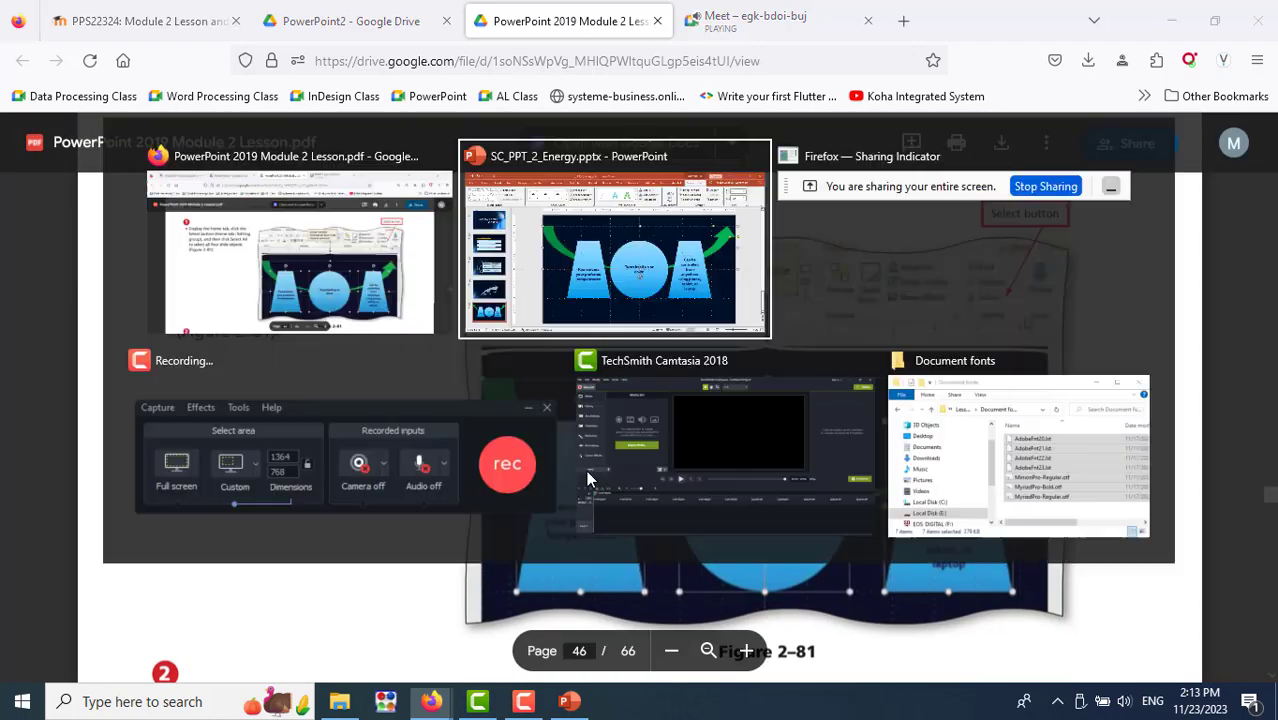
left_click(807, 380)
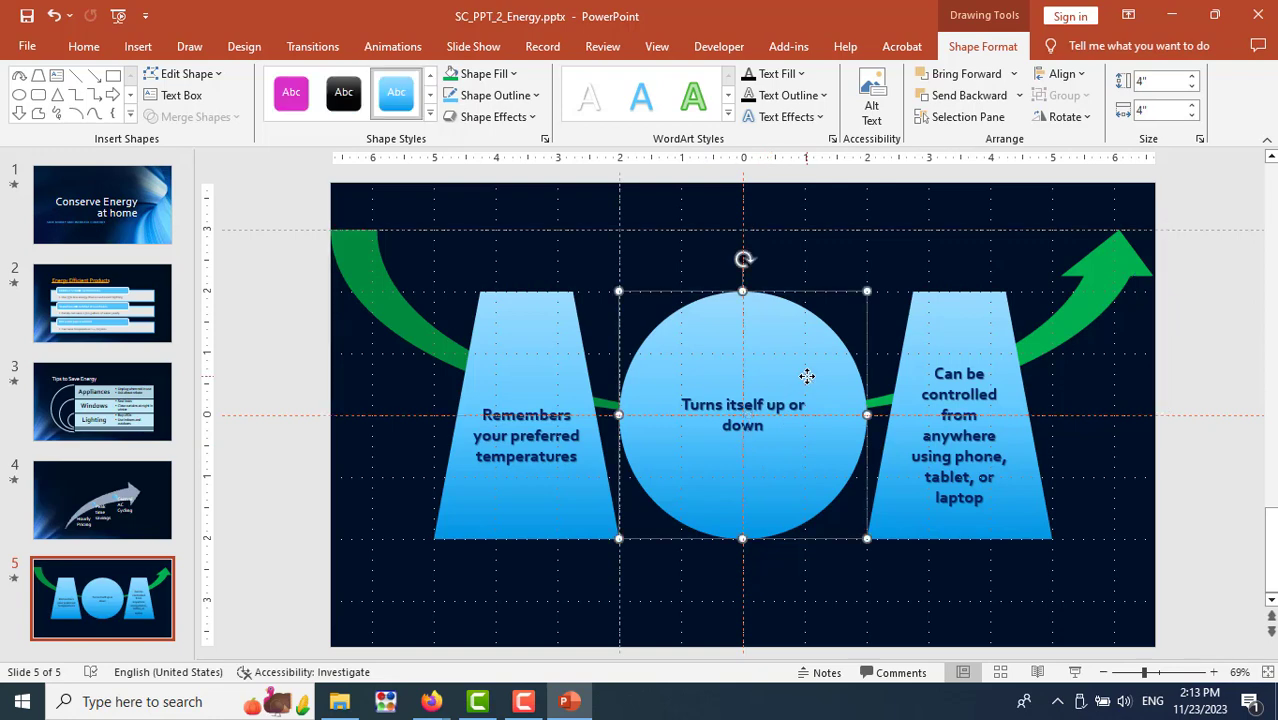
key("ctrl+a")
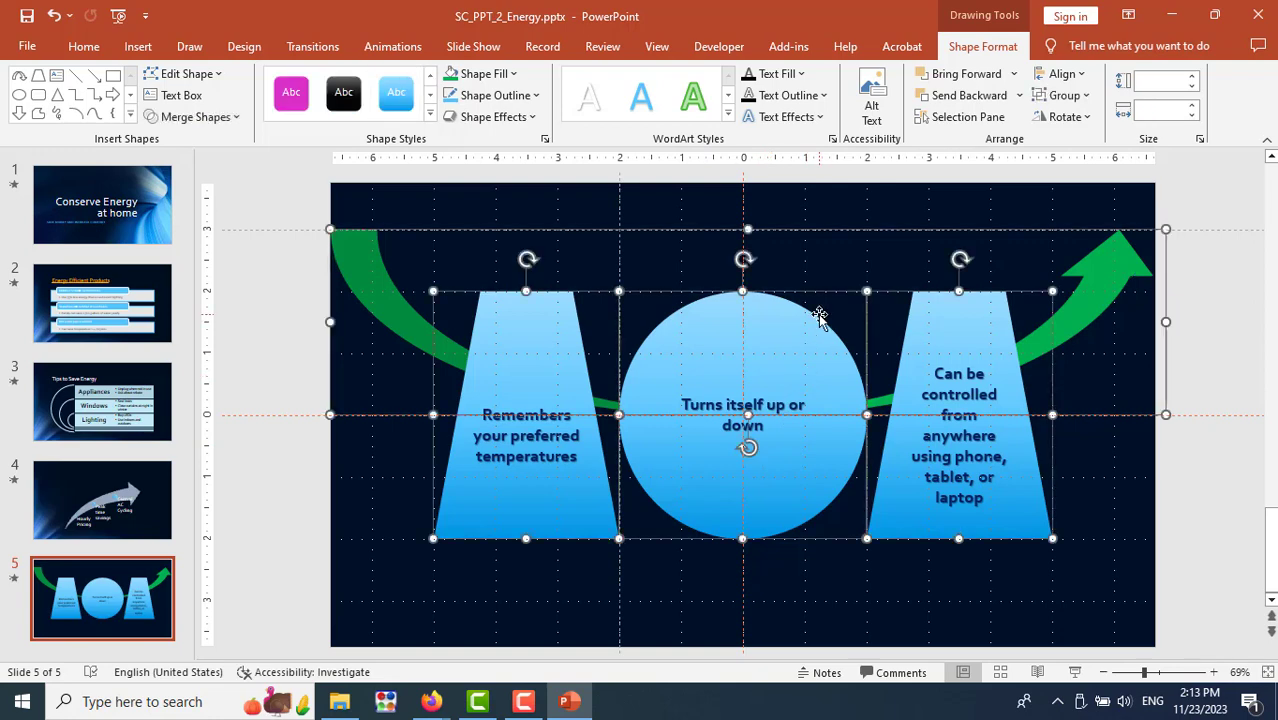
right_click(792, 367)
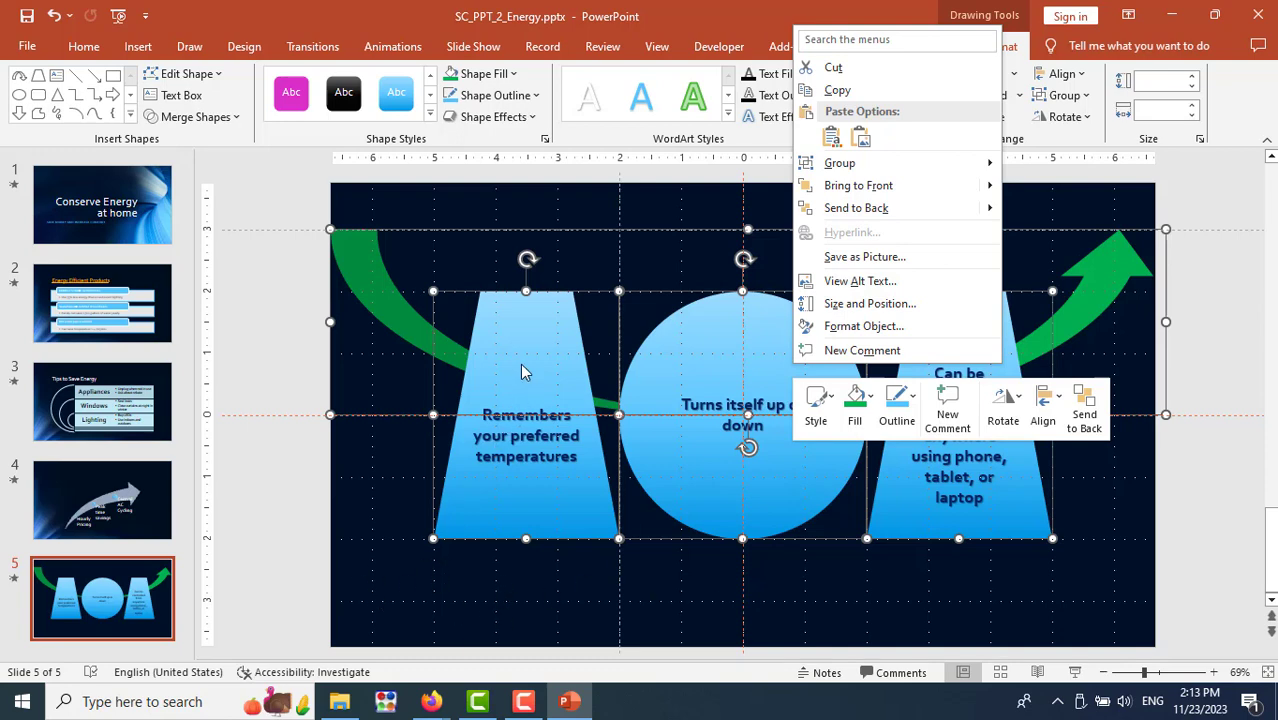
mouse_move(840, 163)
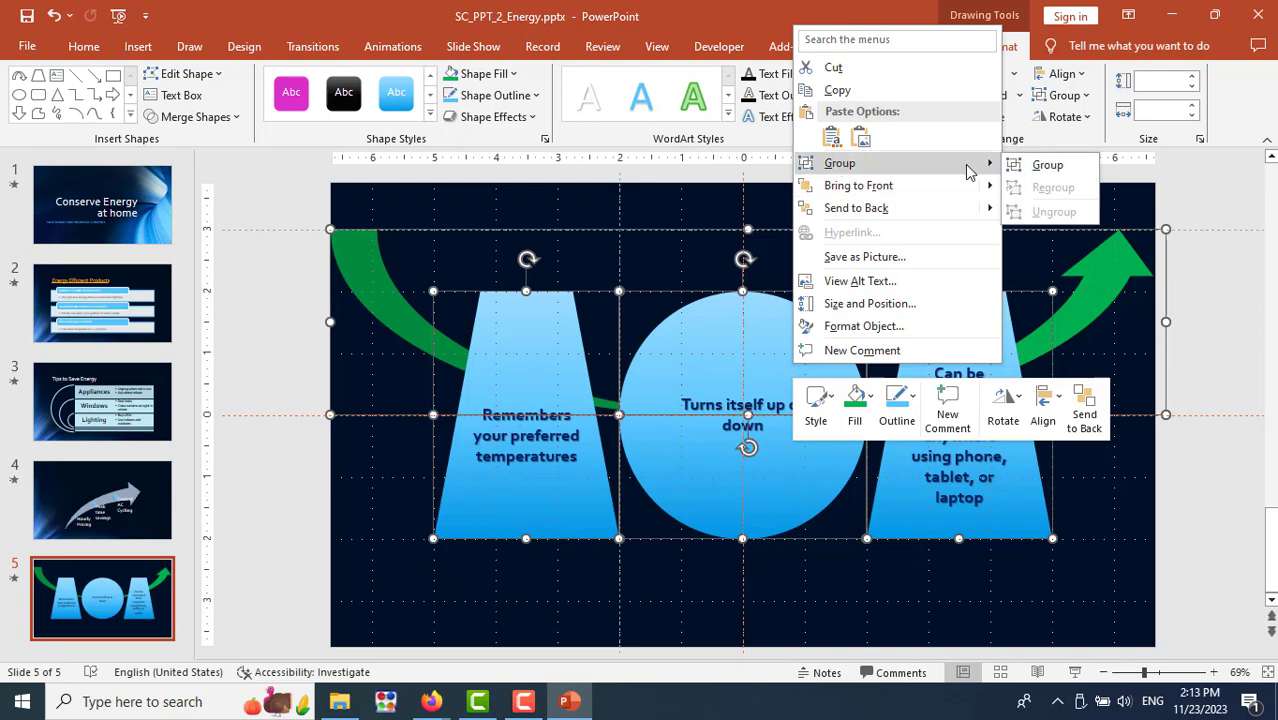
left_click(1047, 167)
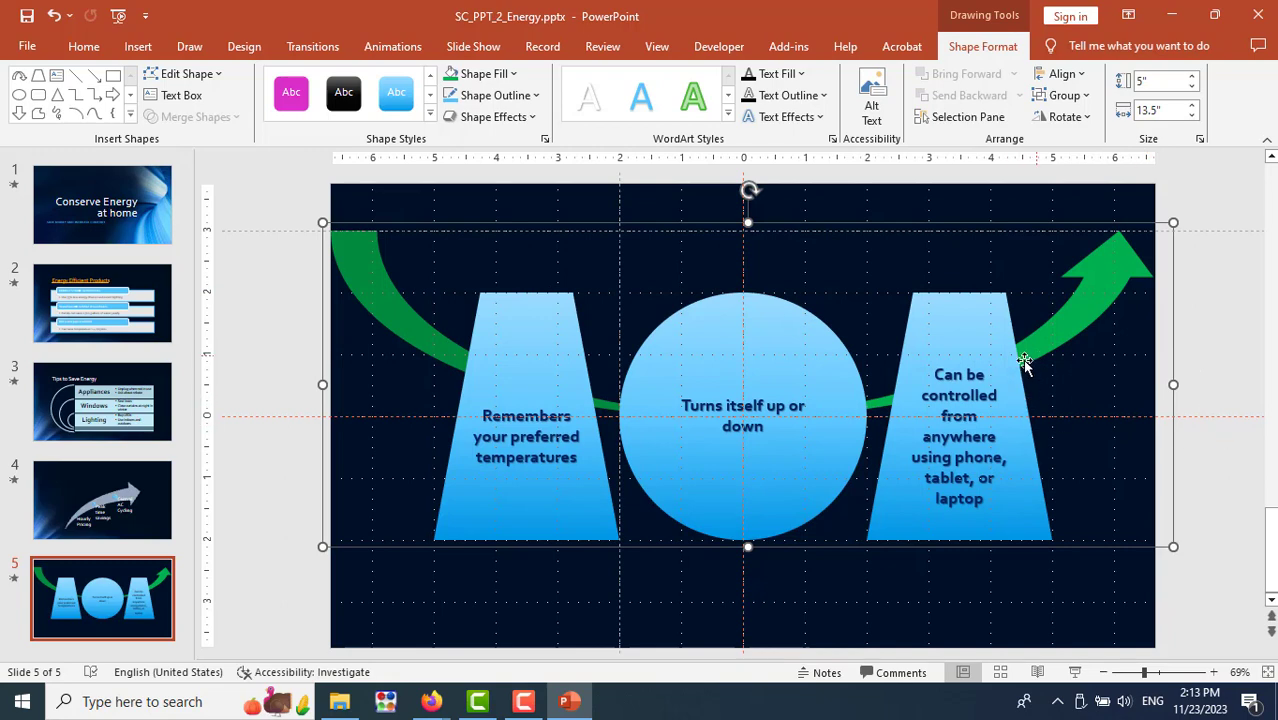
key("alt+Tab")
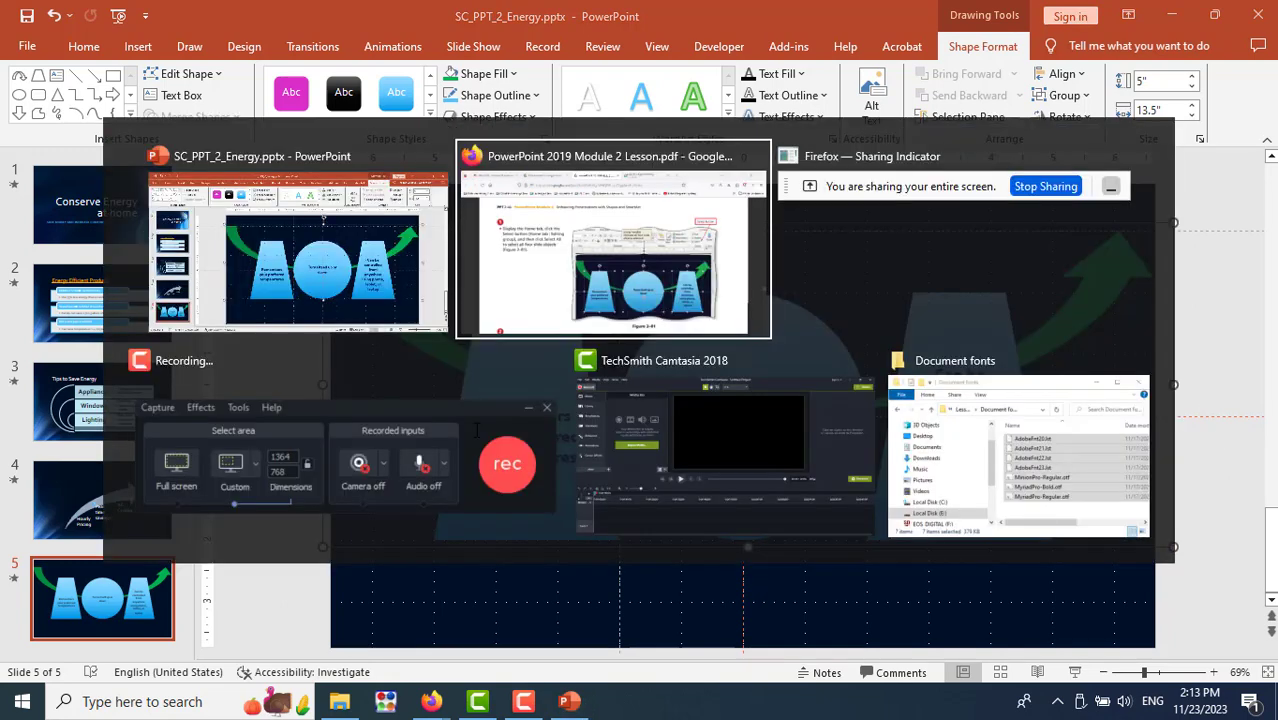
Scroll the lesson PDF to steps 1–3 and Figure 2-83 showing the moon, banner and sun
scroll(1089, 490, "down", 3)
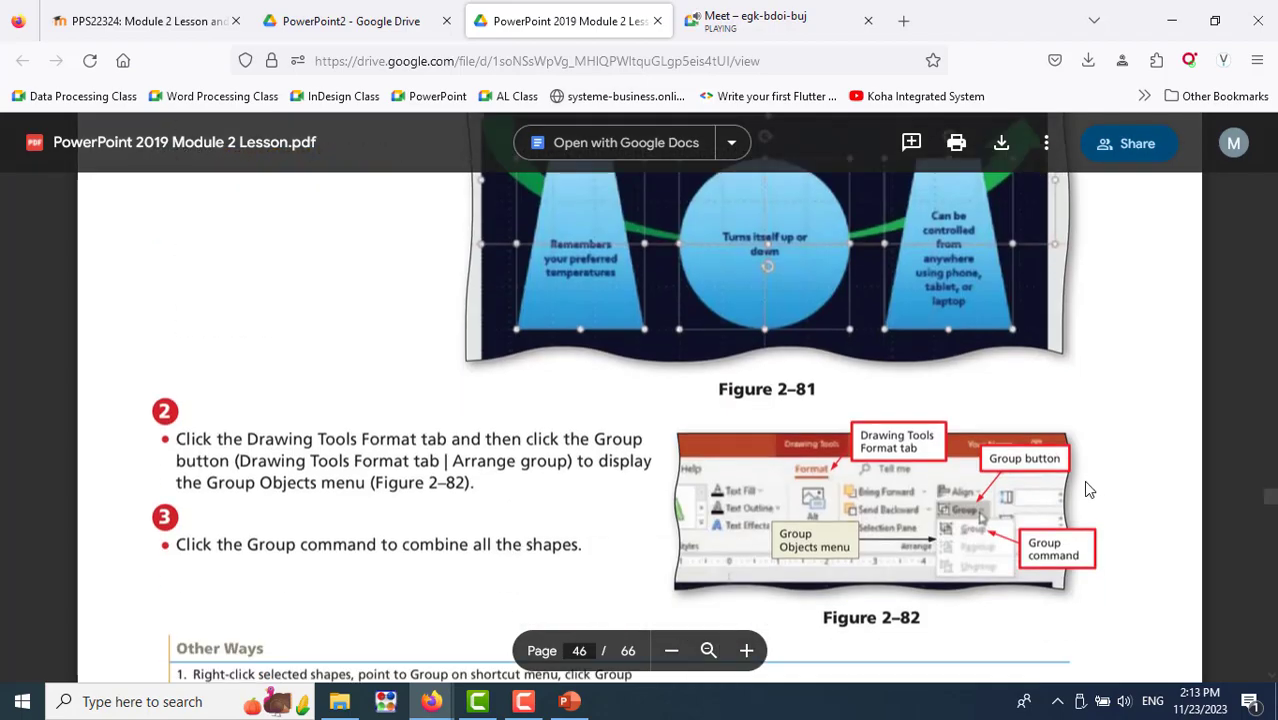
scroll(1089, 490, "down", 3)
scroll(1089, 490, "down", 3)
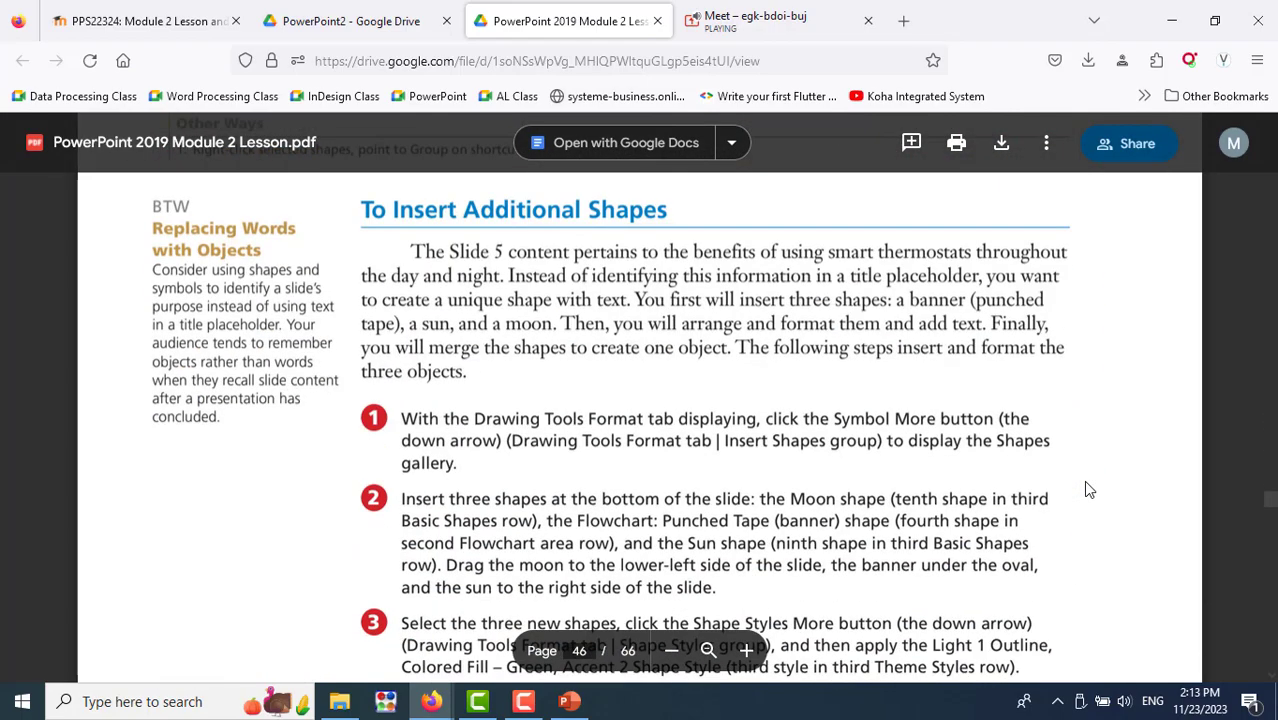
scroll(1089, 490, "down", 3)
scroll(1089, 490, "down", 3)
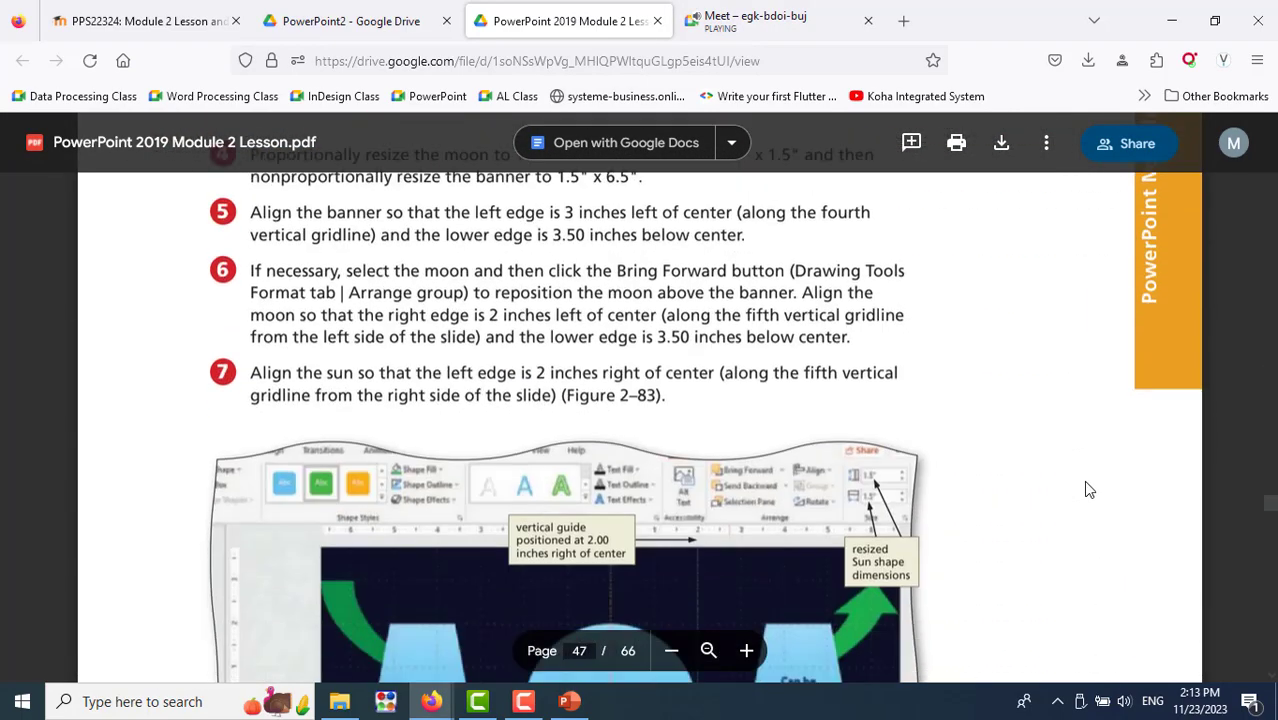
scroll(1089, 490, "down", 3)
scroll(1089, 490, "down", 3)
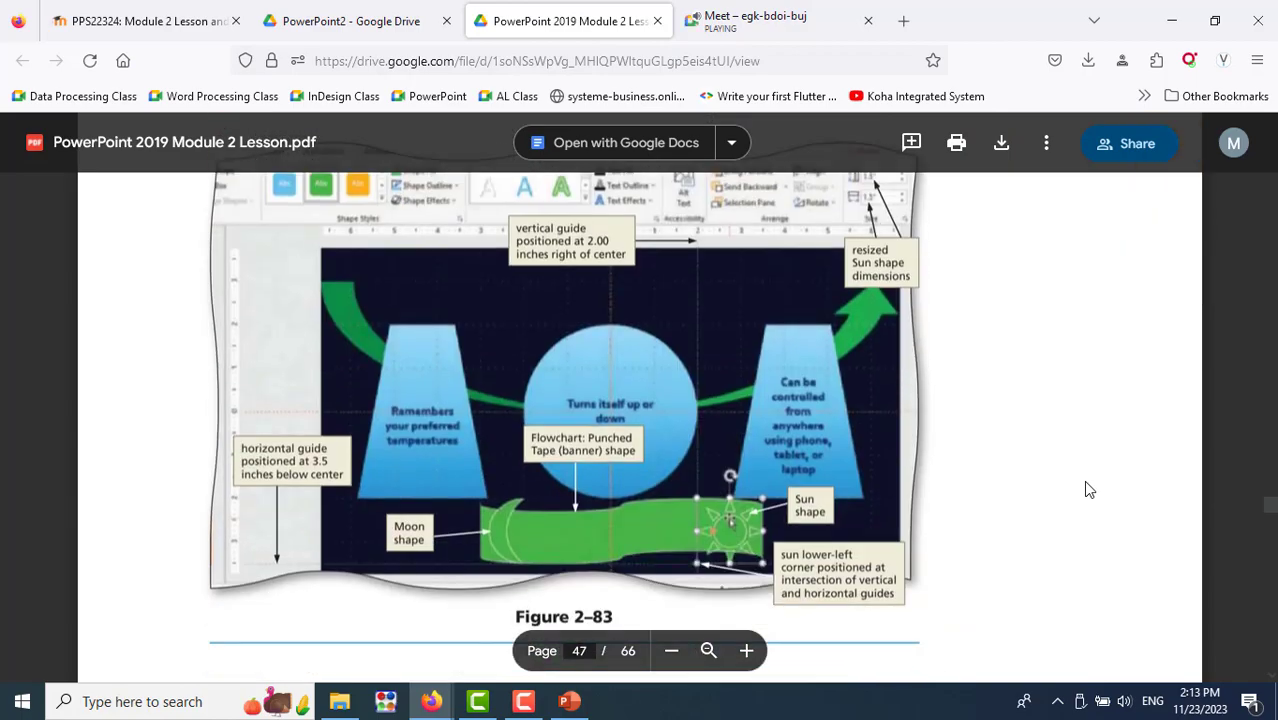
scroll(1089, 490, "up", 3)
scroll(1089, 490, "up", 3)
scroll(1089, 490, "up", 3)
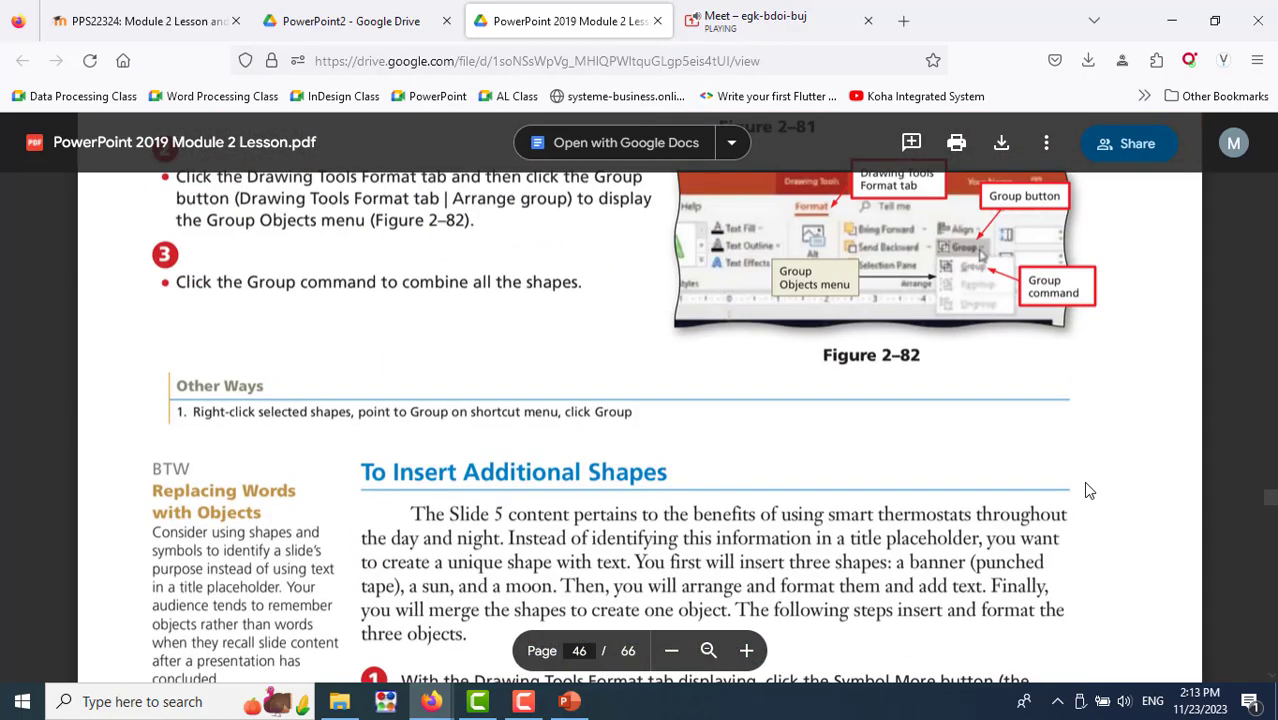
scroll(1089, 490, "down", 3)
scroll(1089, 490, "down", 3)
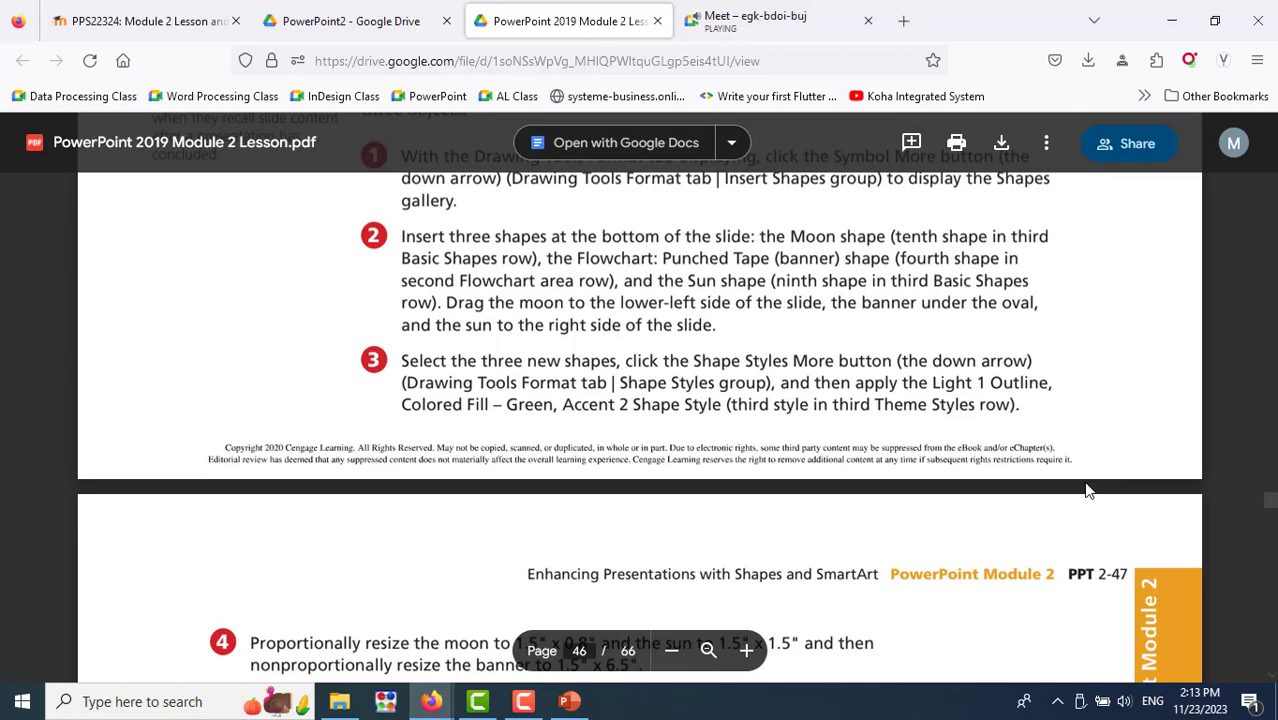
scroll(1089, 490, "up", 3)
scroll(1089, 490, "down", 3)
scroll(1089, 490, "up", 3)
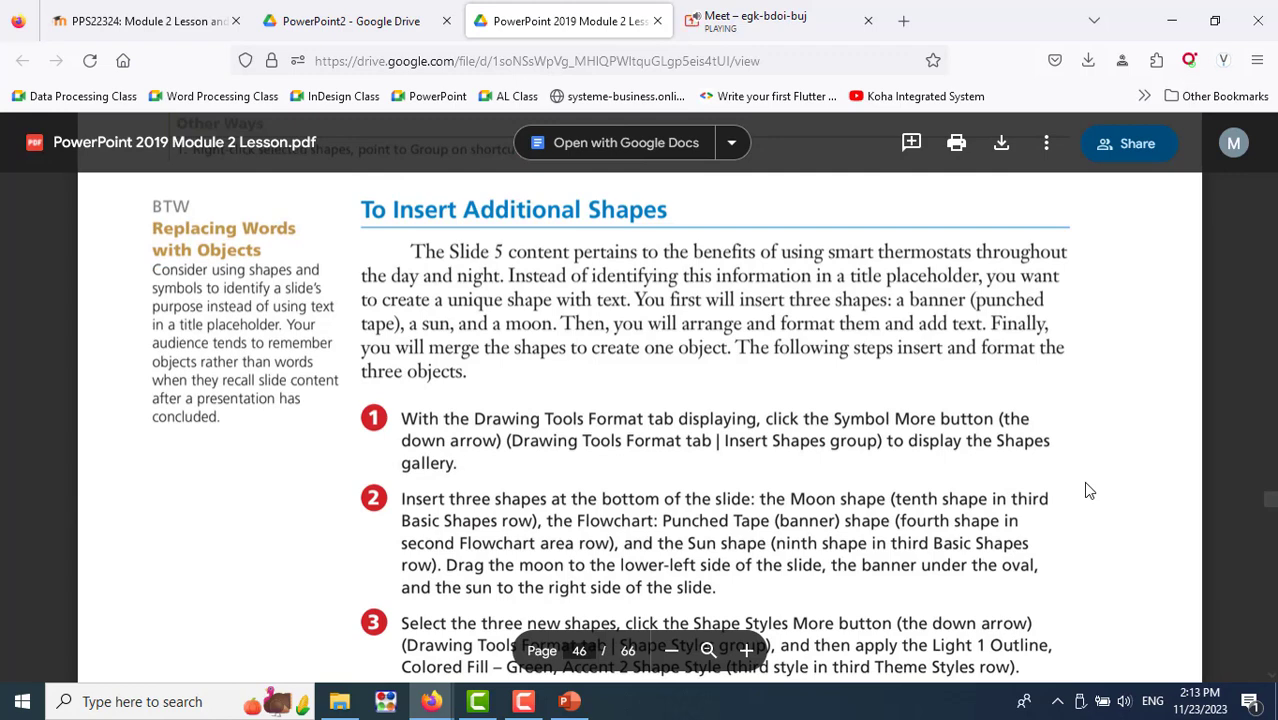
Recheck the PDF page, then return to slide 5 in PowerPoint
key("alt+Tab")
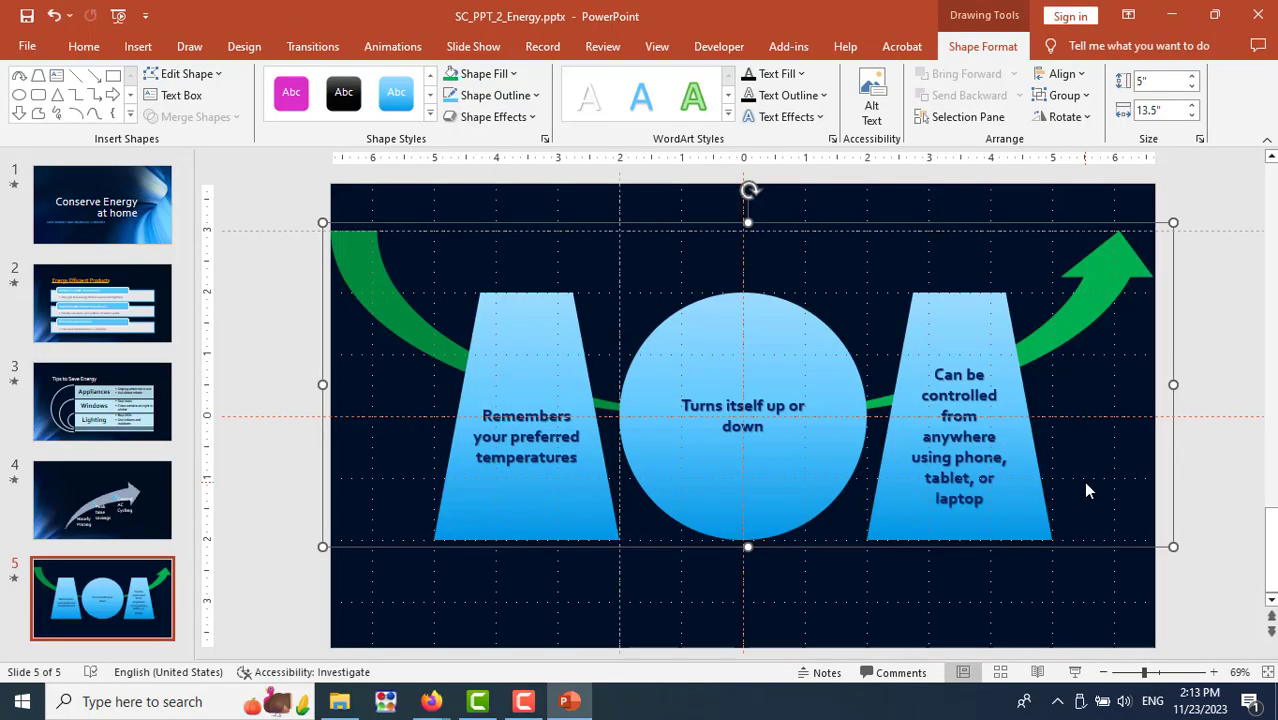
key("alt+Tab")
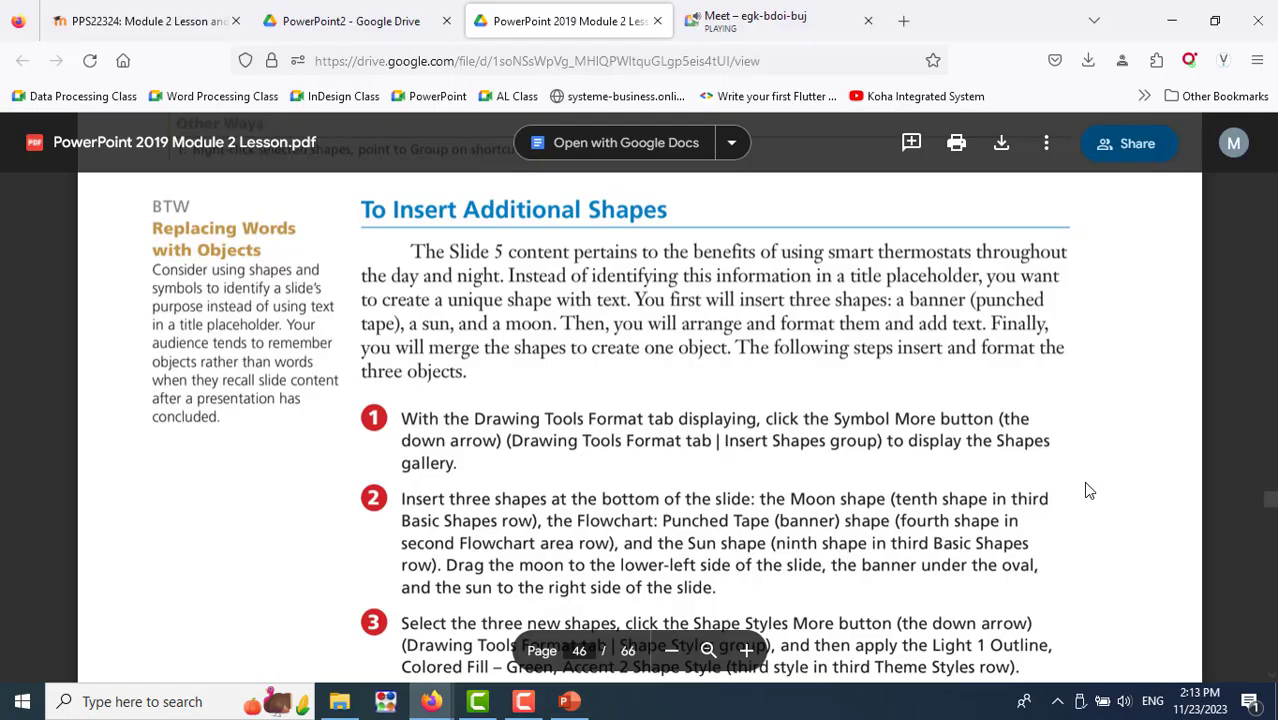
scroll(1088, 490, "down", 1)
scroll(1088, 490, "down", 10)
scroll(1088, 490, "down", 4)
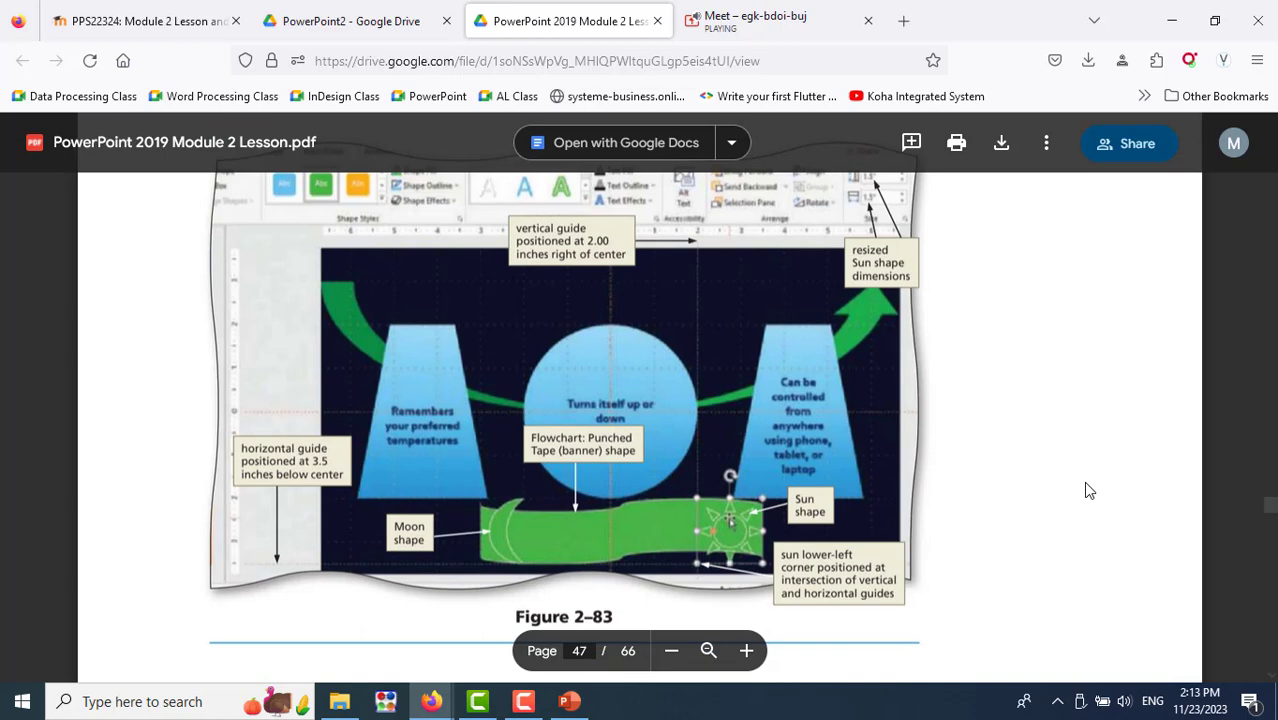
key("alt+Tab")
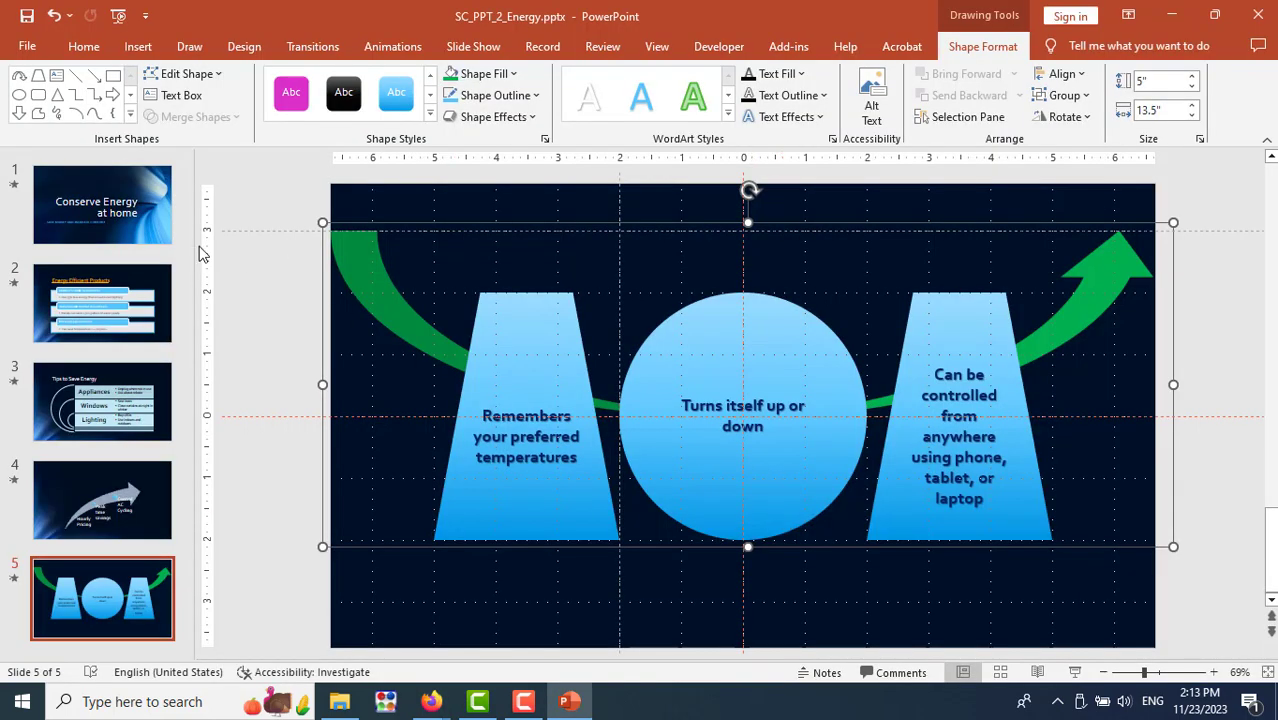
Insert a small Moon shape at the bottom of slide 5 below the left trapezoid
left_click(233, 266)
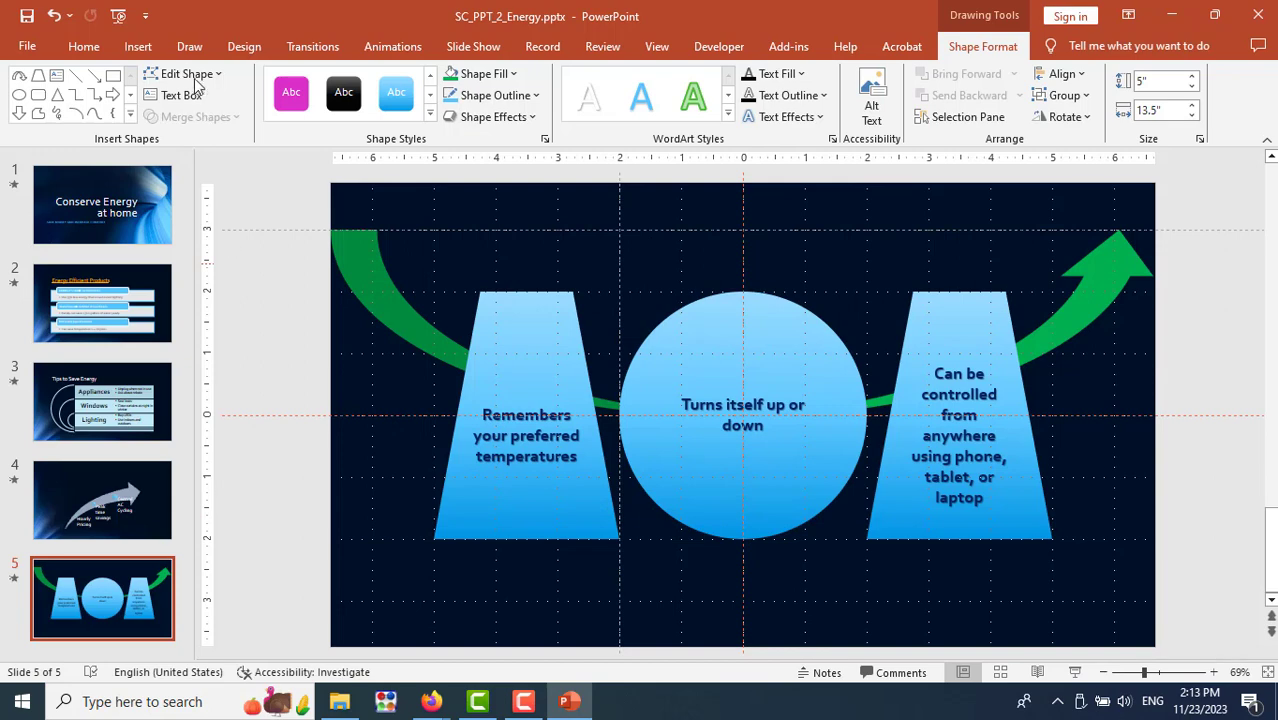
left_click(137, 47)
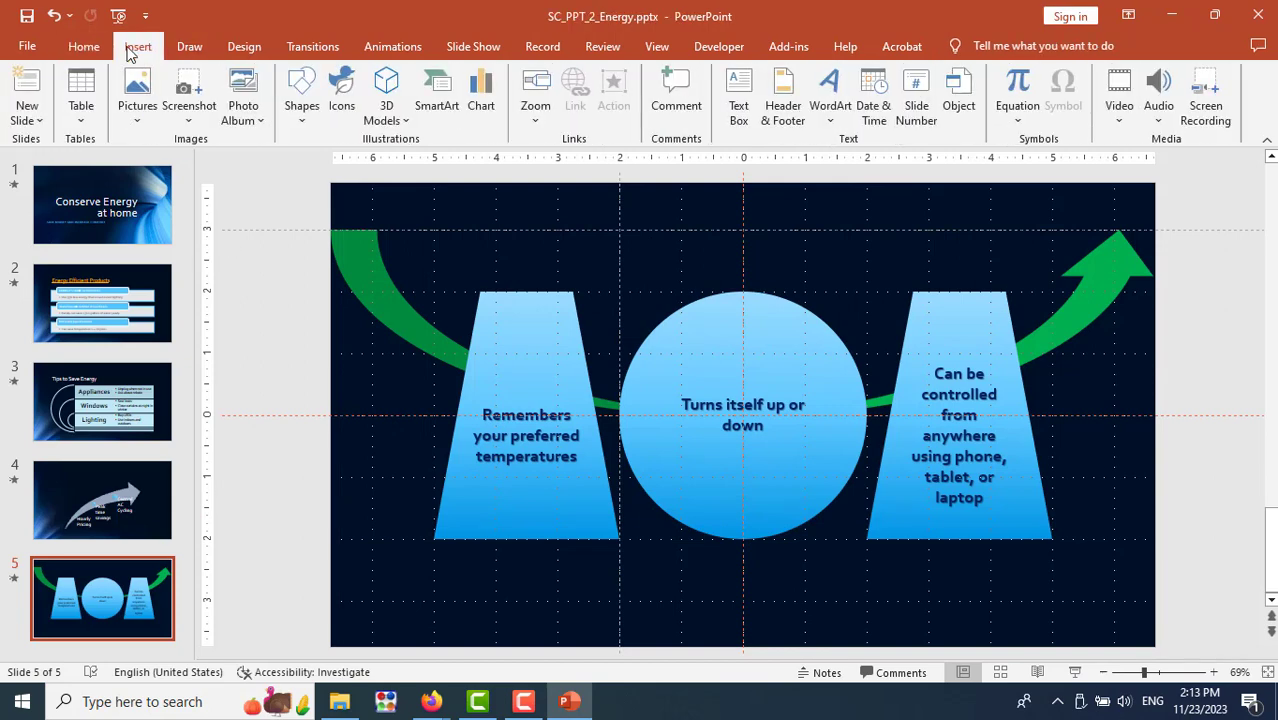
left_click(310, 128)
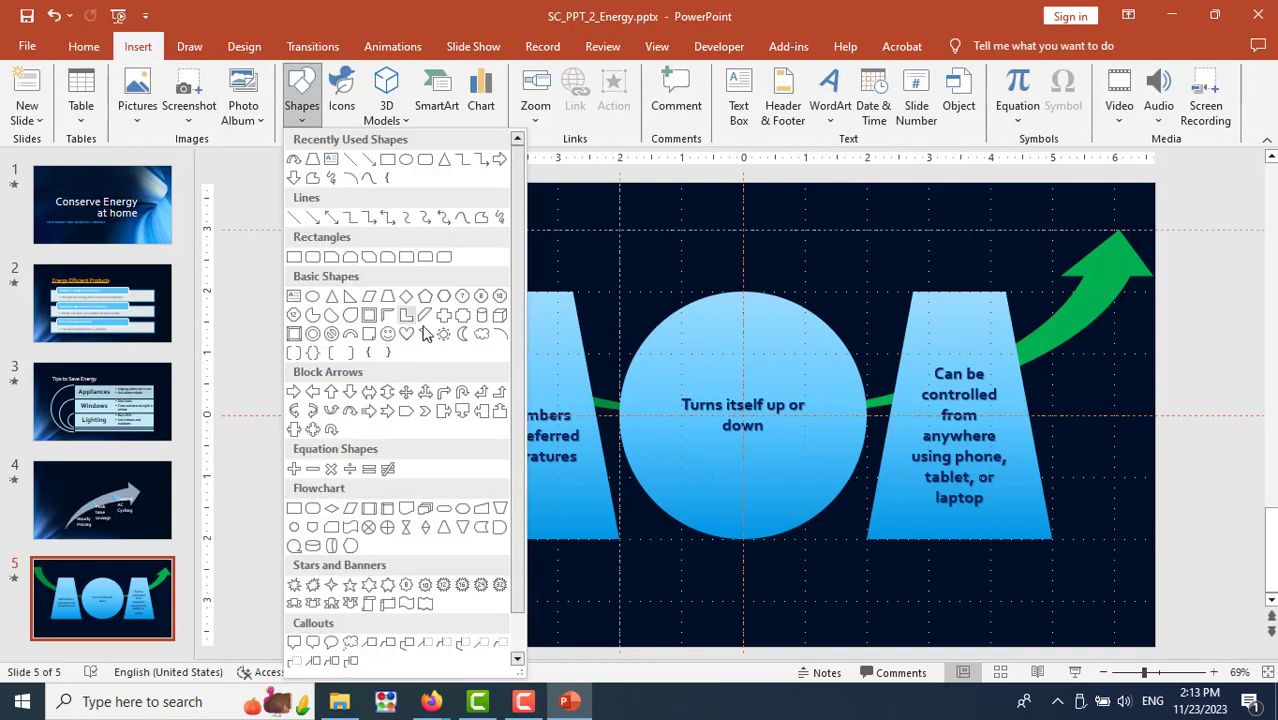
key("Escape")
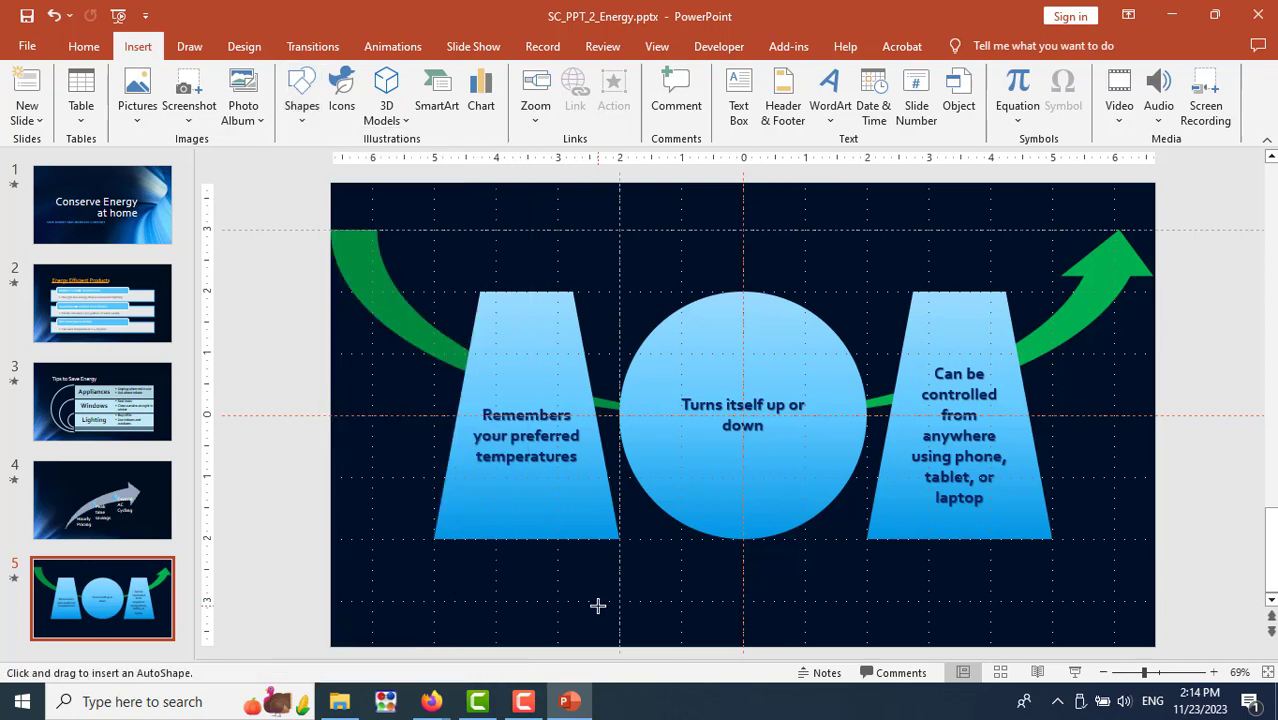
left_click(598, 598)
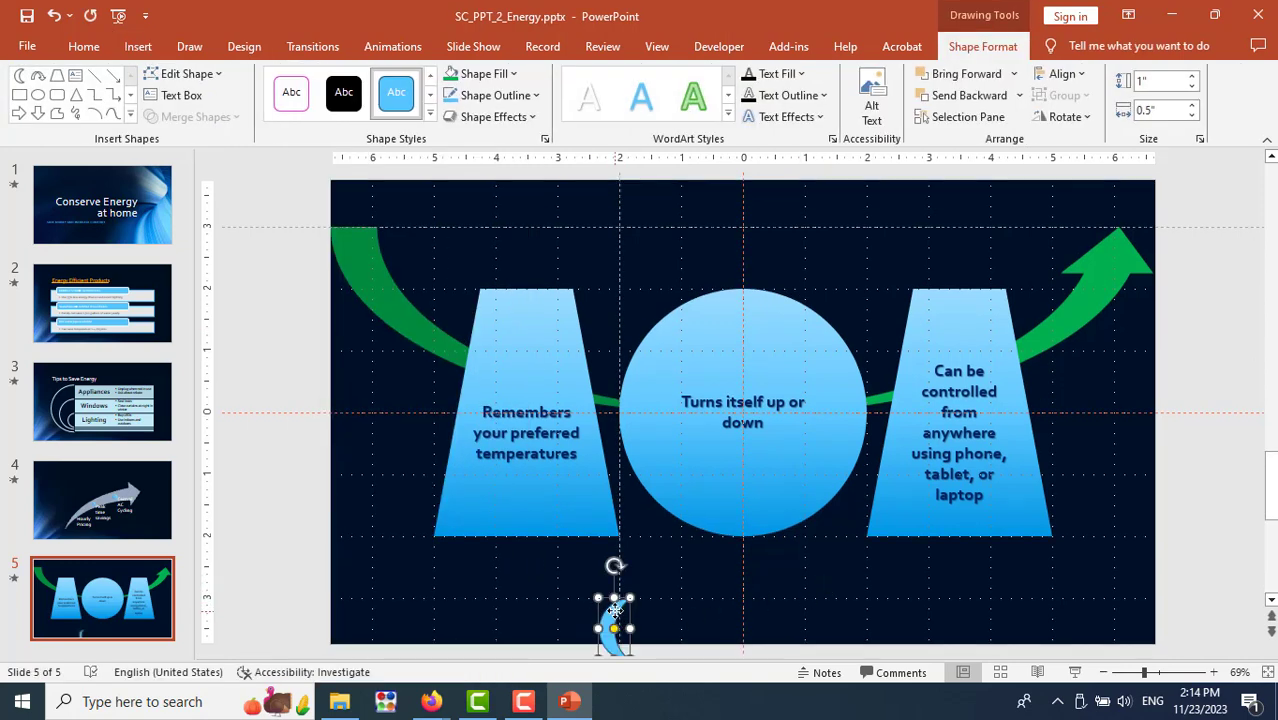
left_click_drag(616, 603, 622, 578)
Review the PDF's steps for inserting the moon, banner and sun shapes
key("alt+Tab")
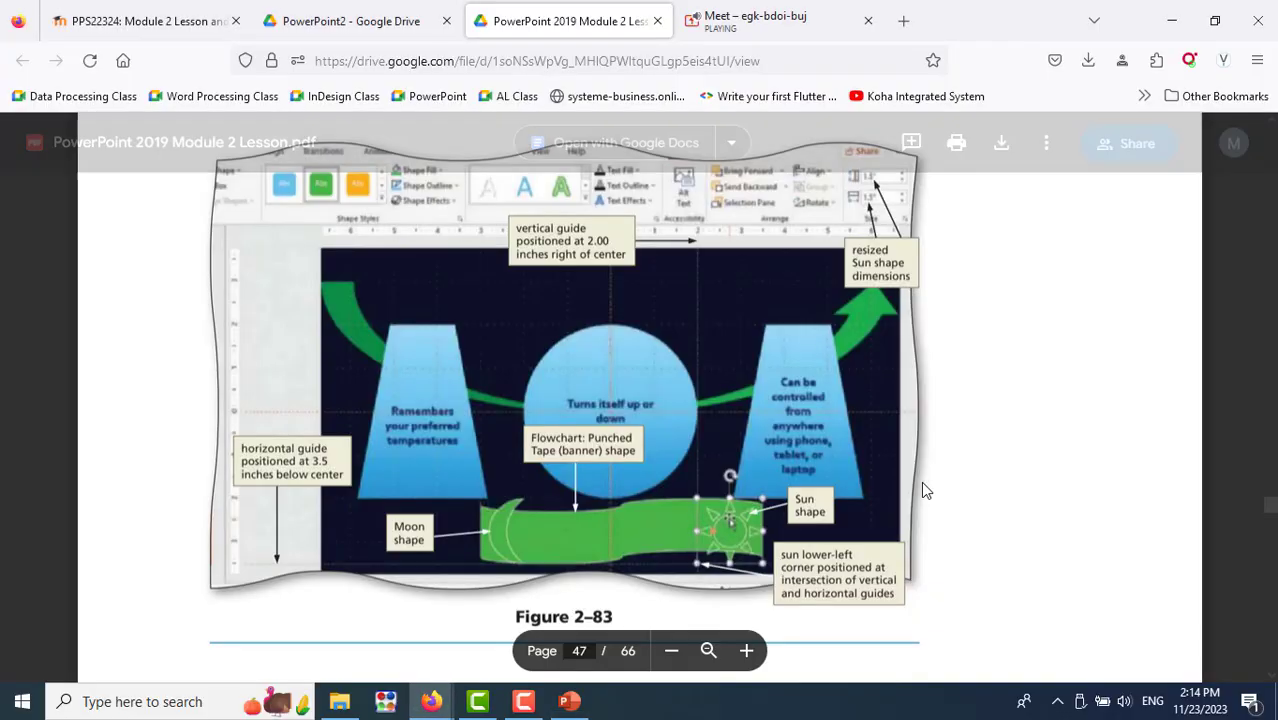
scroll(923, 485, "up", 5)
scroll(923, 490, "up", 3)
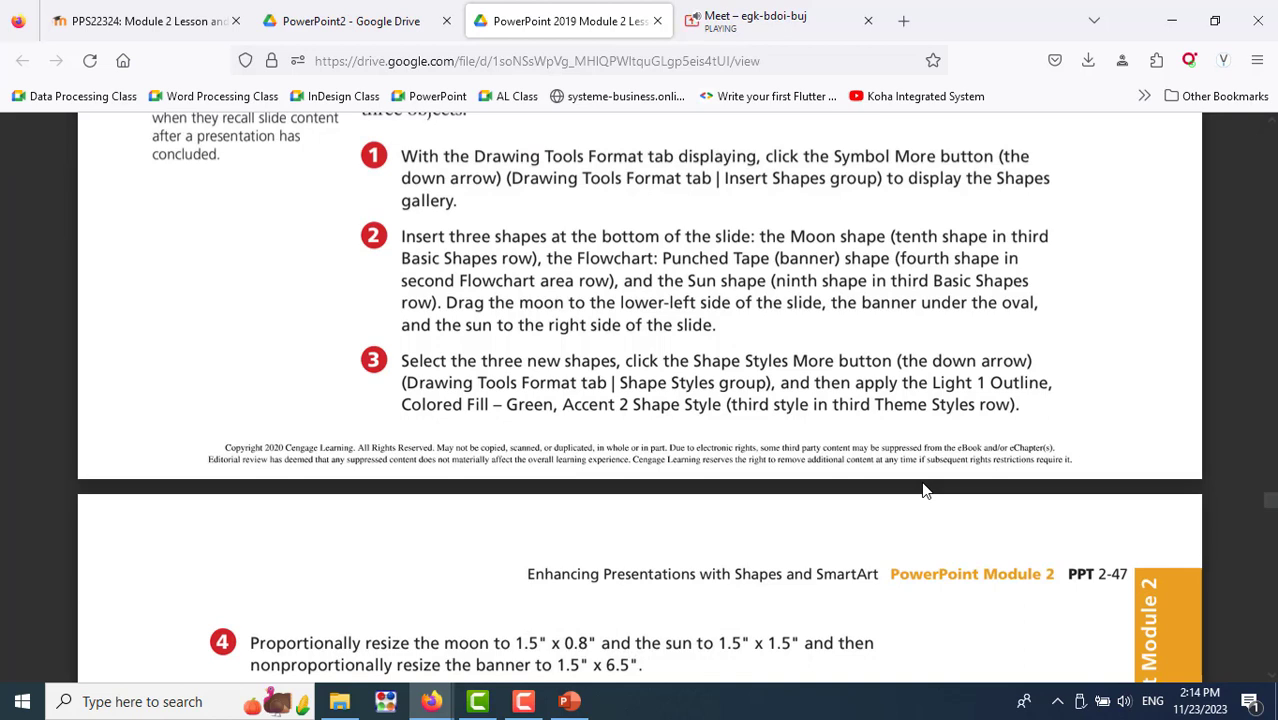
Draw a Flowchart: Punched Tape banner right of the moon, beneath the circle
key("alt+Tab")
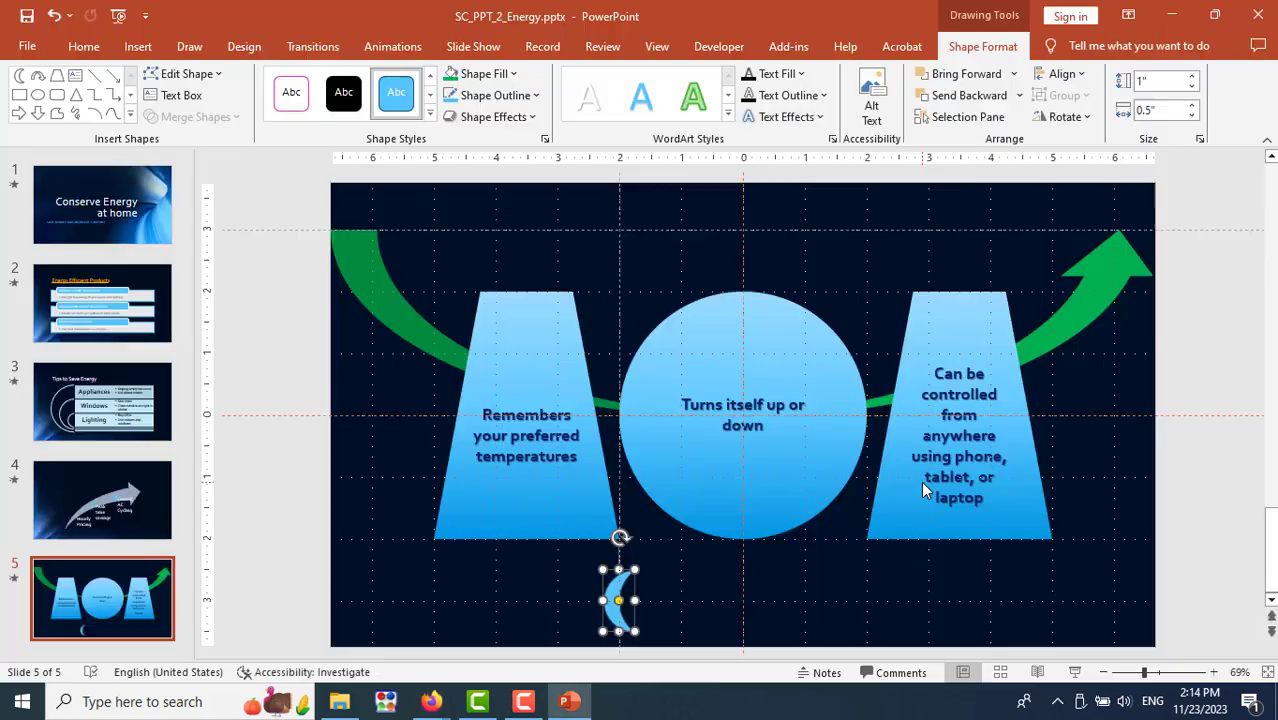
left_click(737, 583)
left_click(138, 46)
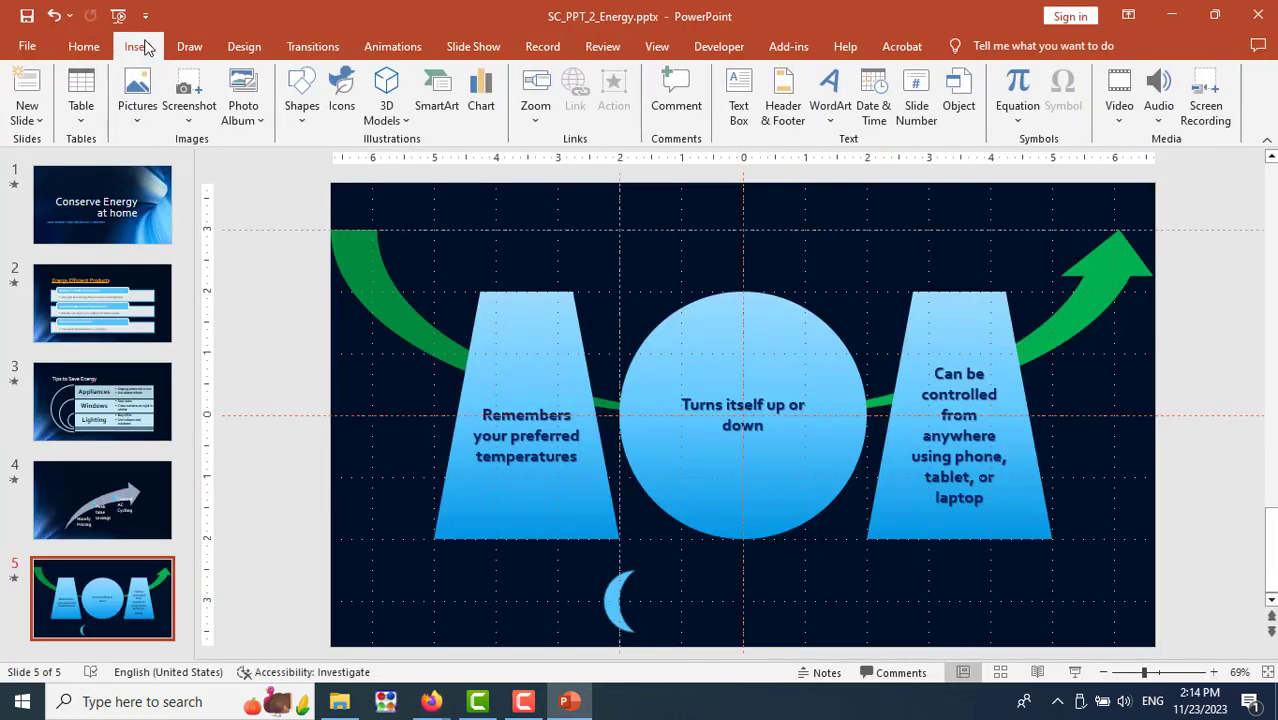
left_click(302, 100)
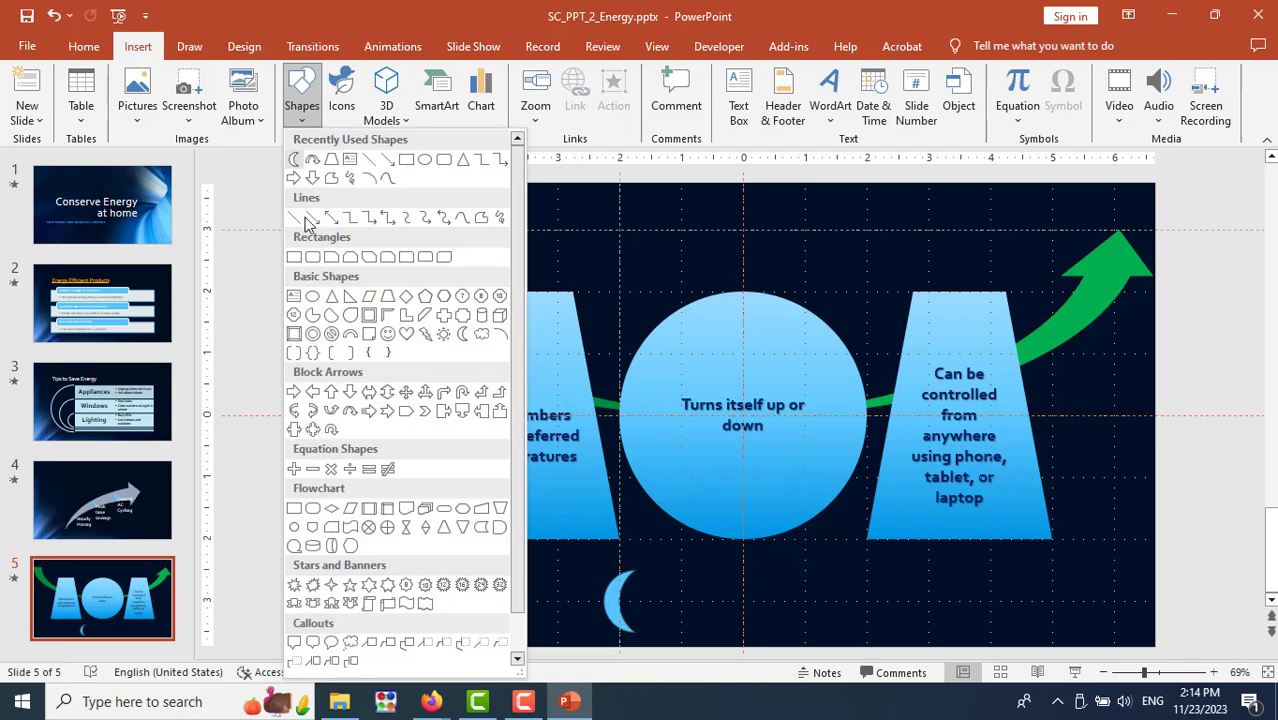
left_click(356, 536)
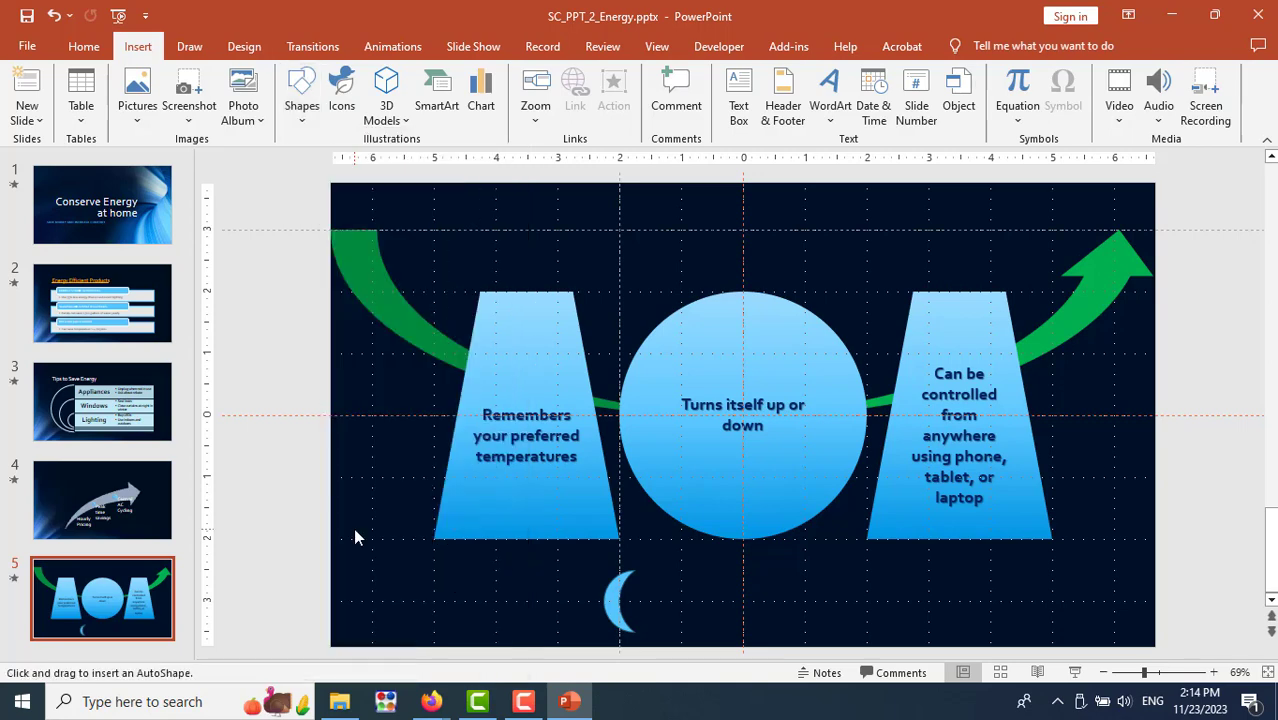
mouse_move(670, 599)
left_mouse_down()
mouse_move(733, 652)
mouse_move(911, 625)
mouse_move(828, 588)
left_mouse_up()
key("alt+Tab")
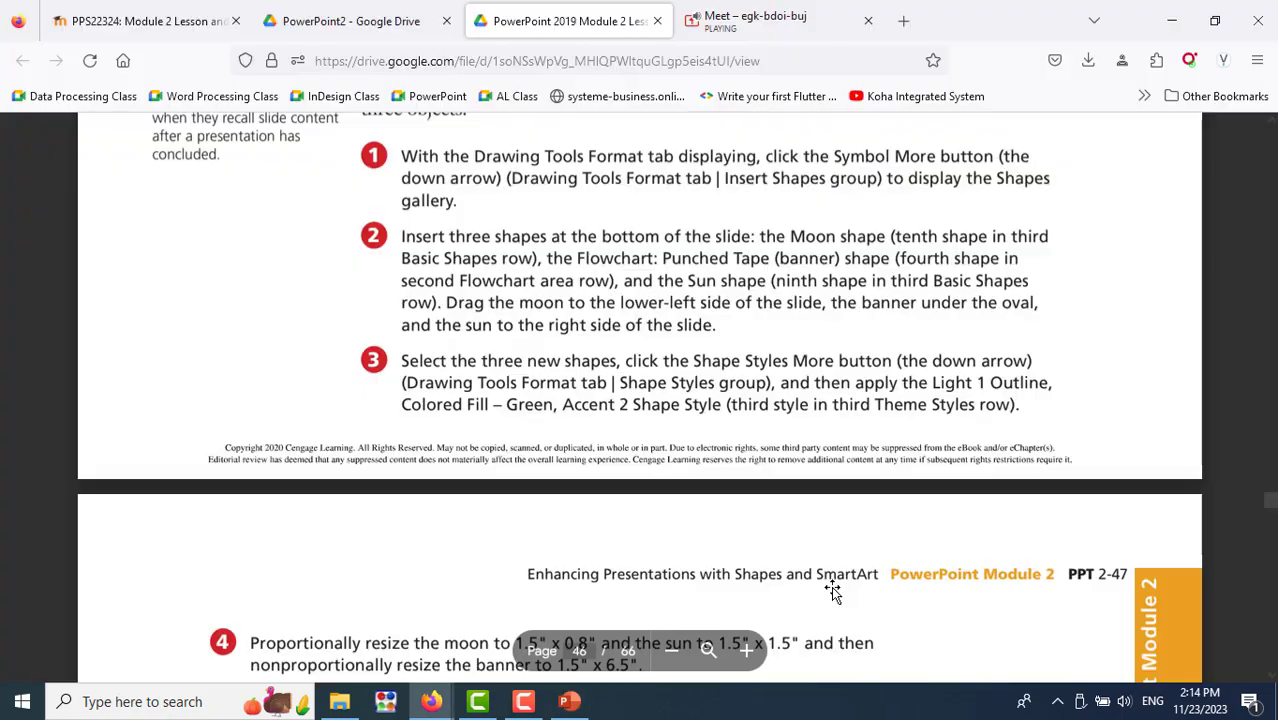
Insert a Sun shape at the lower right and move it beside the banner
key("alt+Tab")
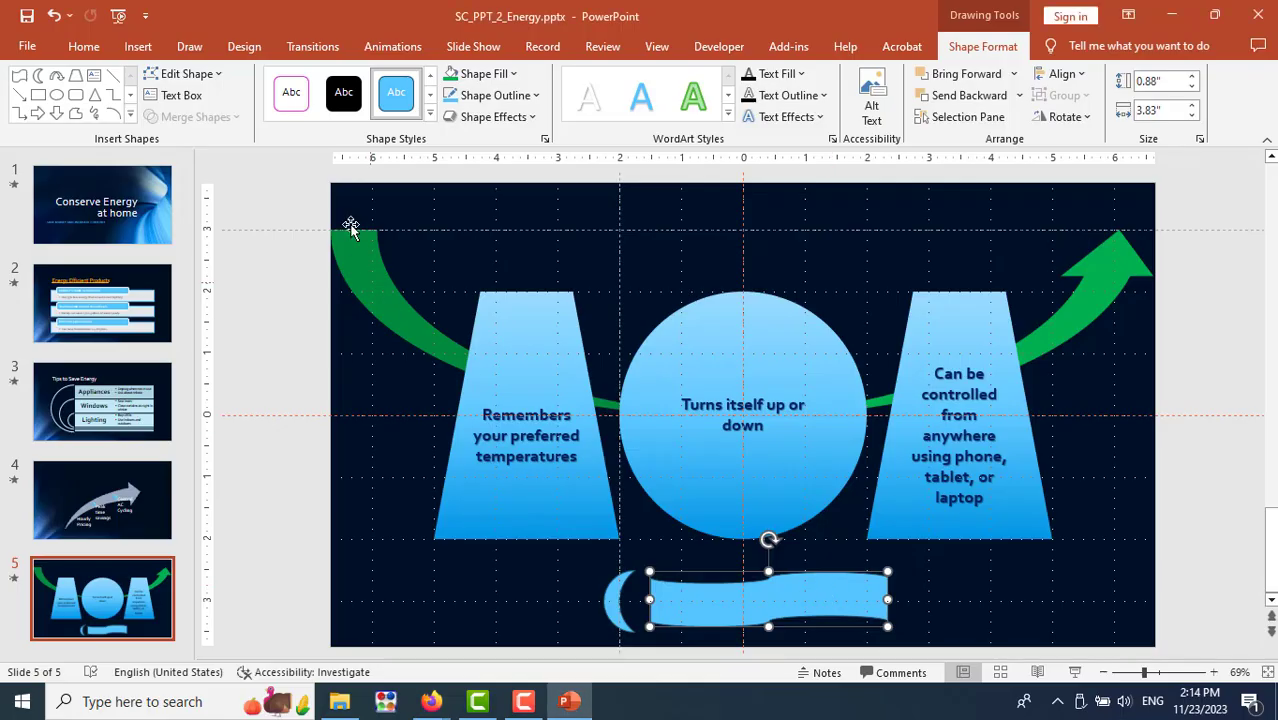
left_click(139, 47)
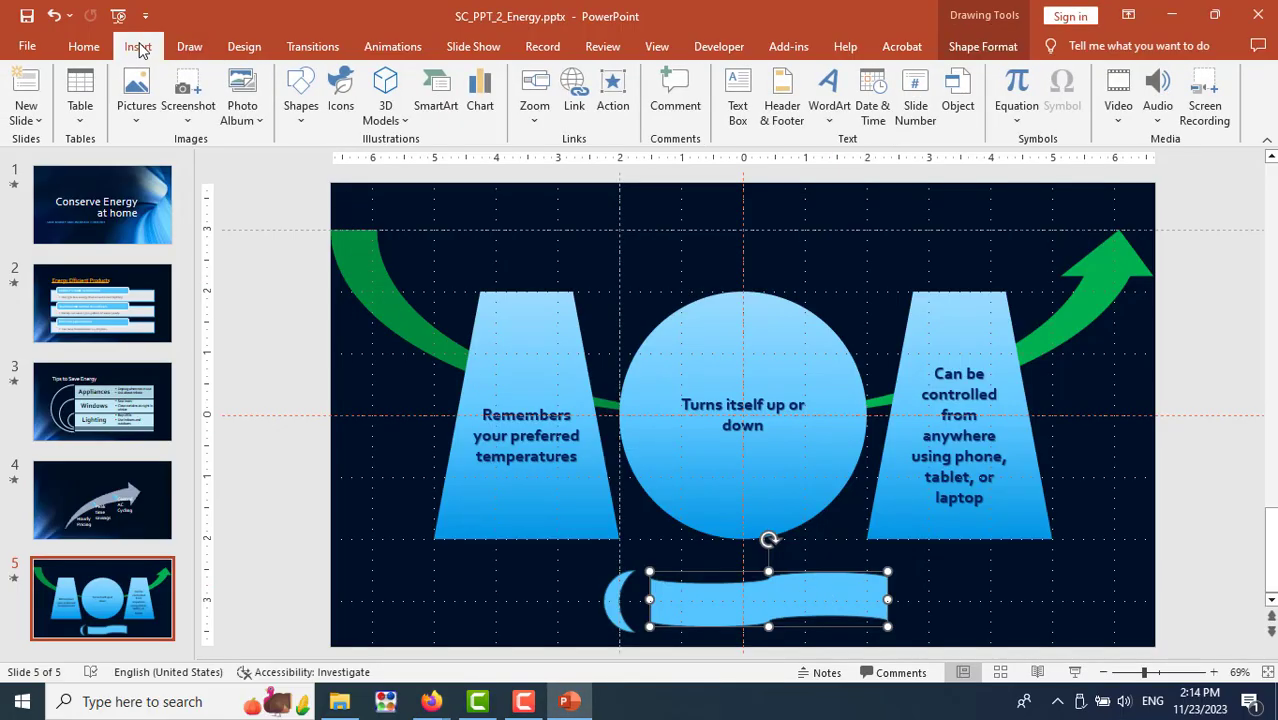
left_click(312, 106)
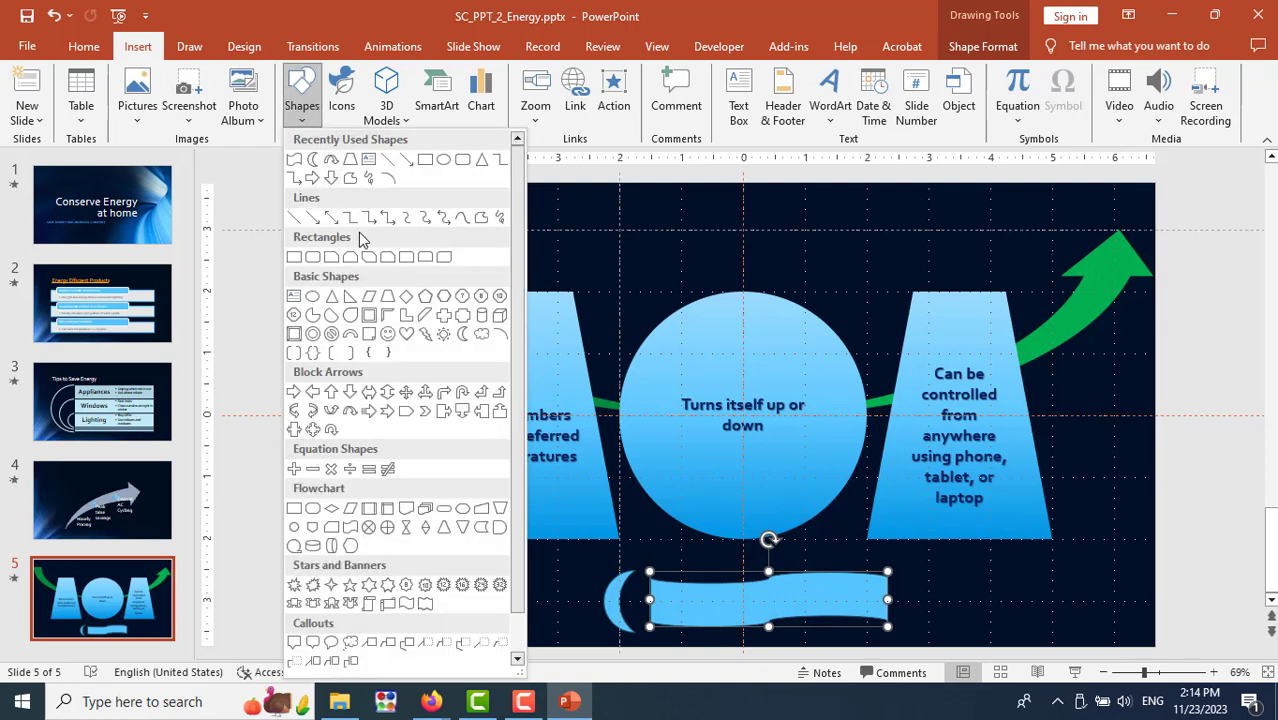
left_click(447, 340)
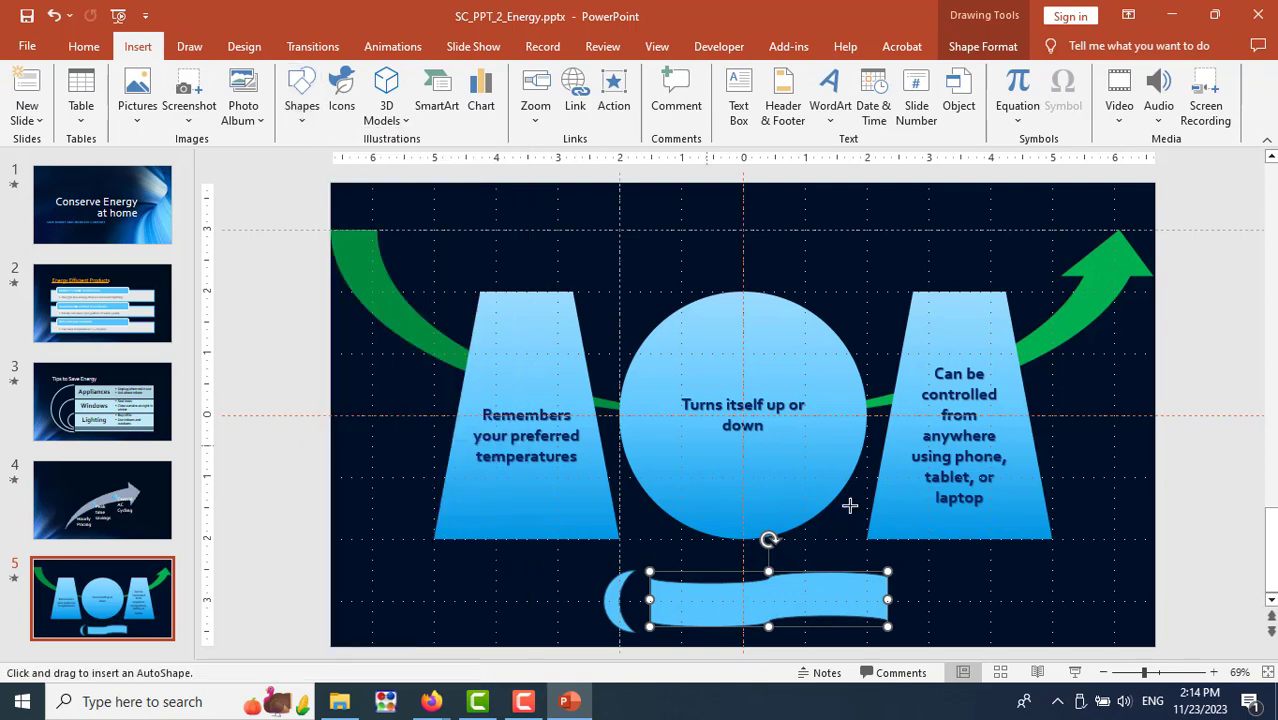
left_click(984, 581)
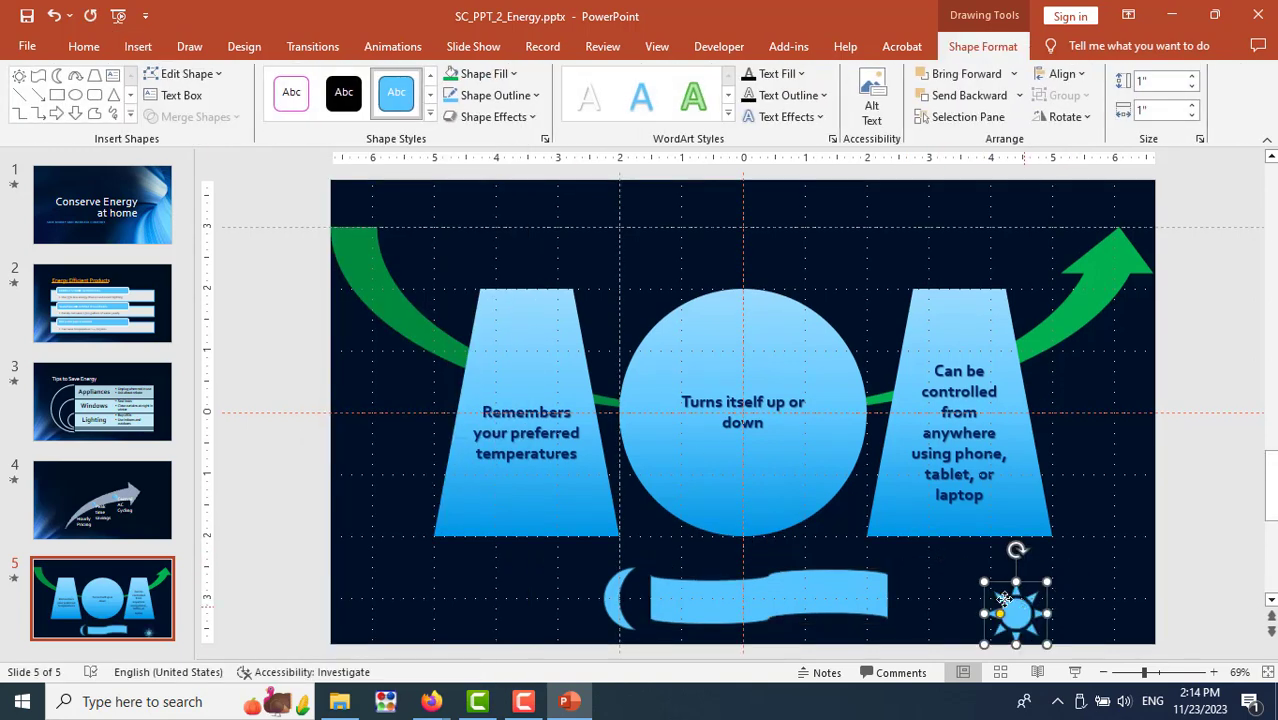
left_click_drag(1025, 605, 933, 588)
key("alt+Tab")
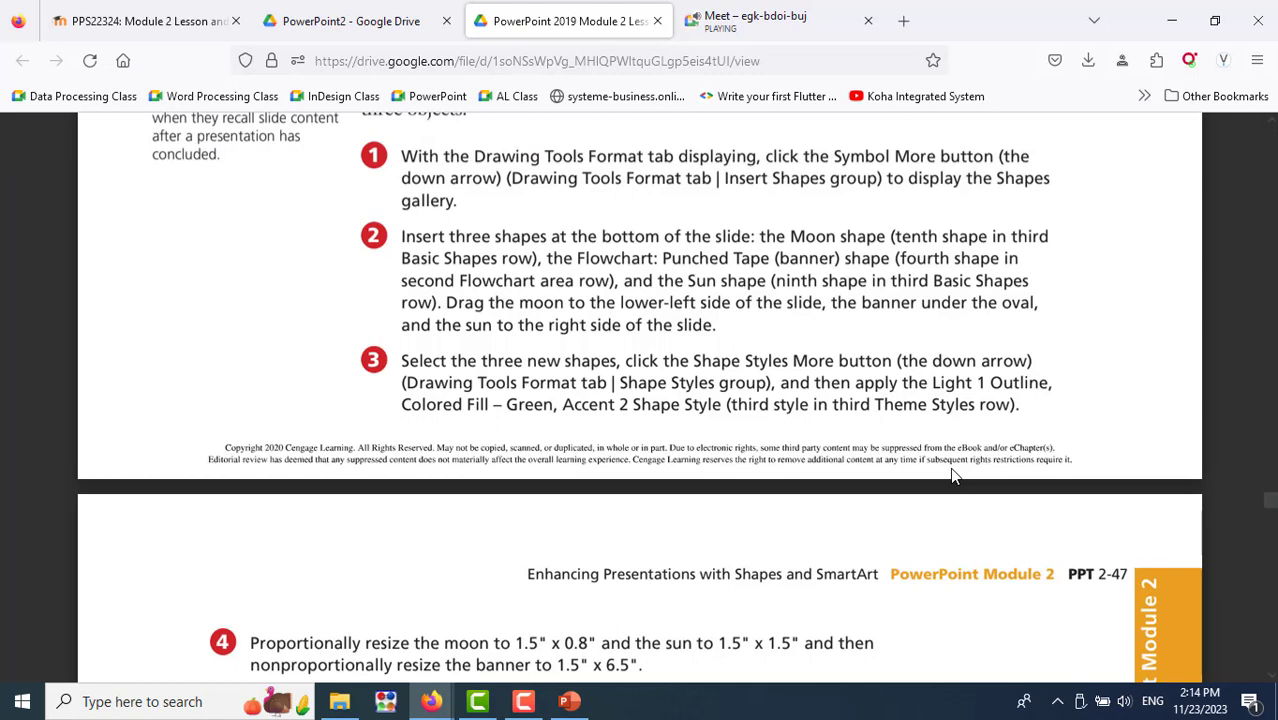
Select the sun, banner and moon together and open the Shape Styles gallery
key("alt+Tab")
left_click(684, 605, "shift")
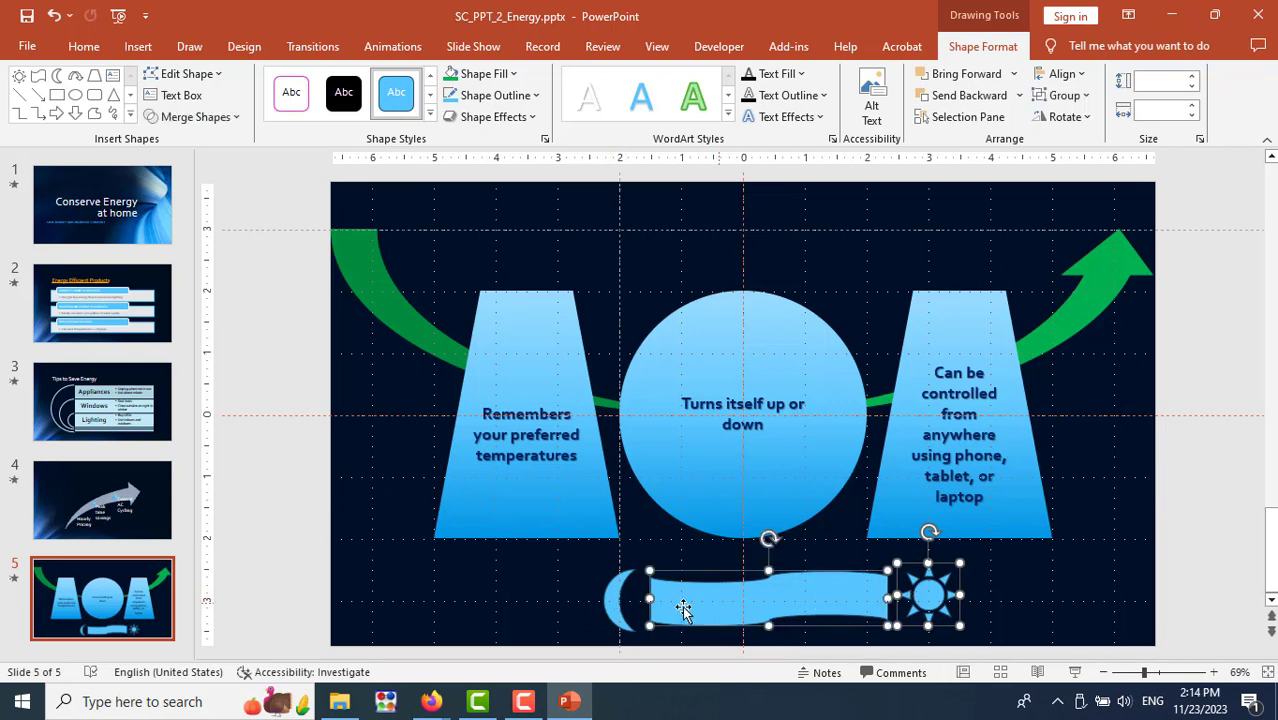
left_click(615, 605, "shift")
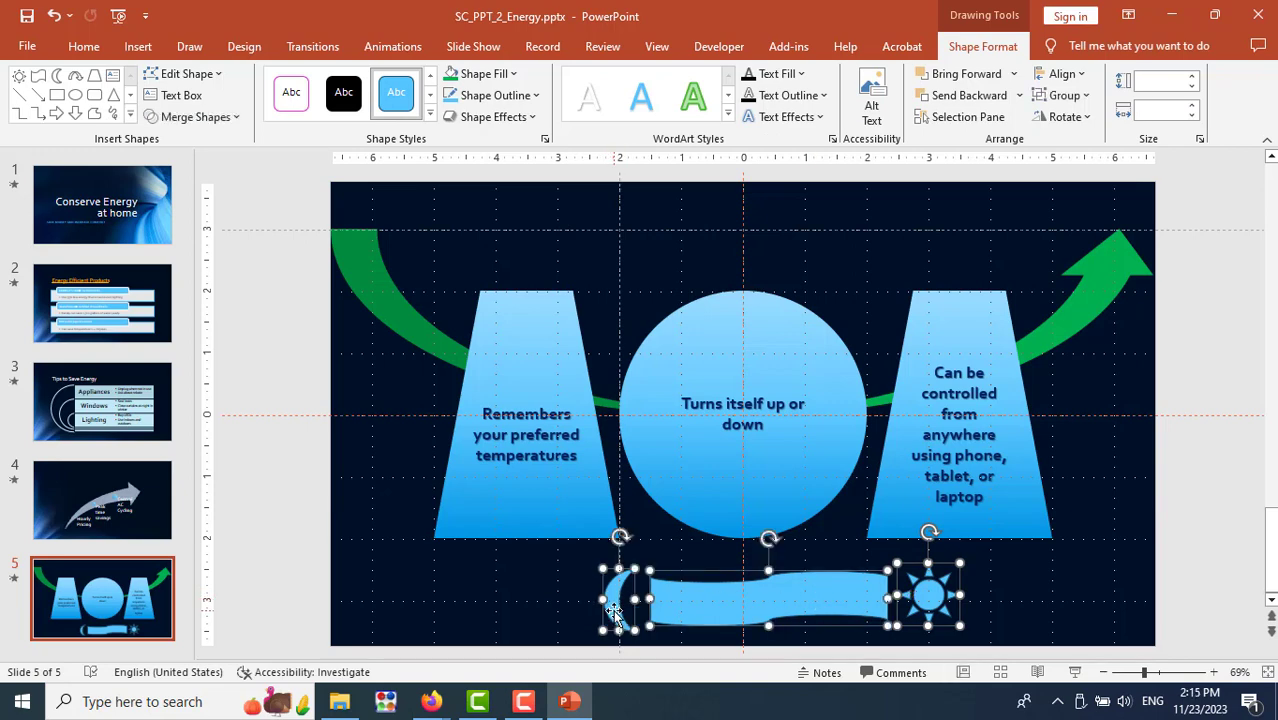
left_click(430, 116)
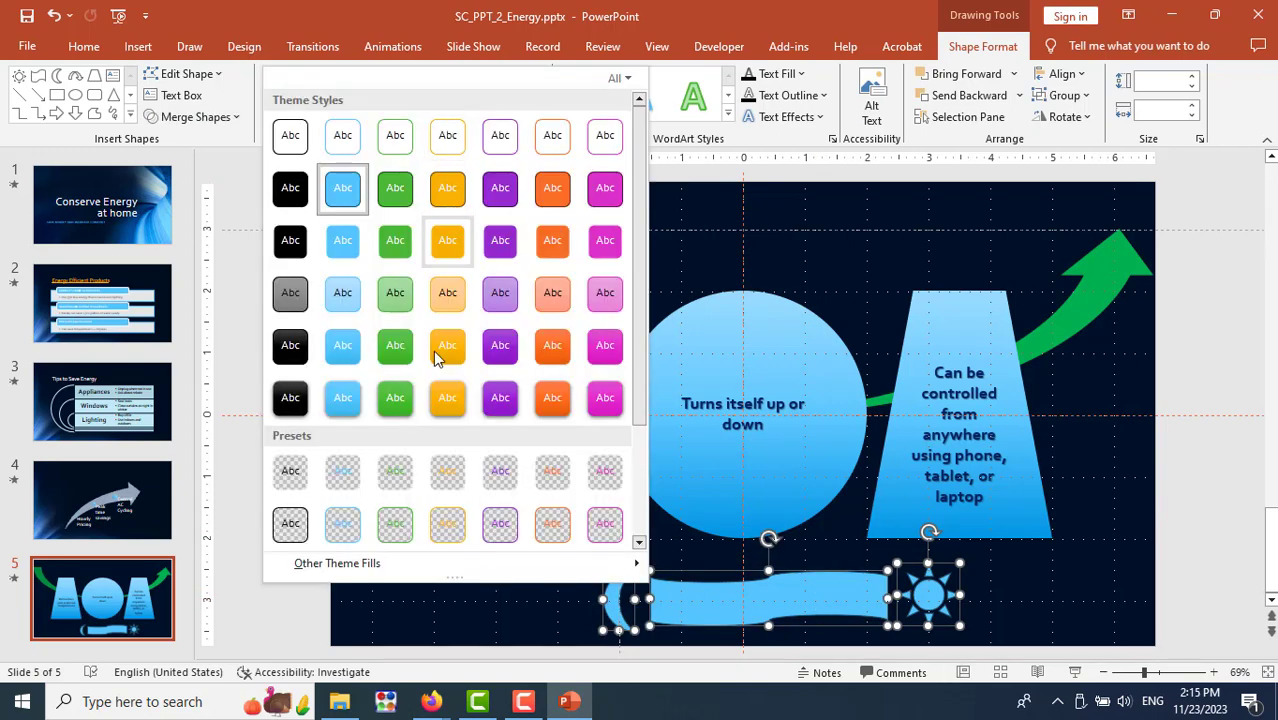